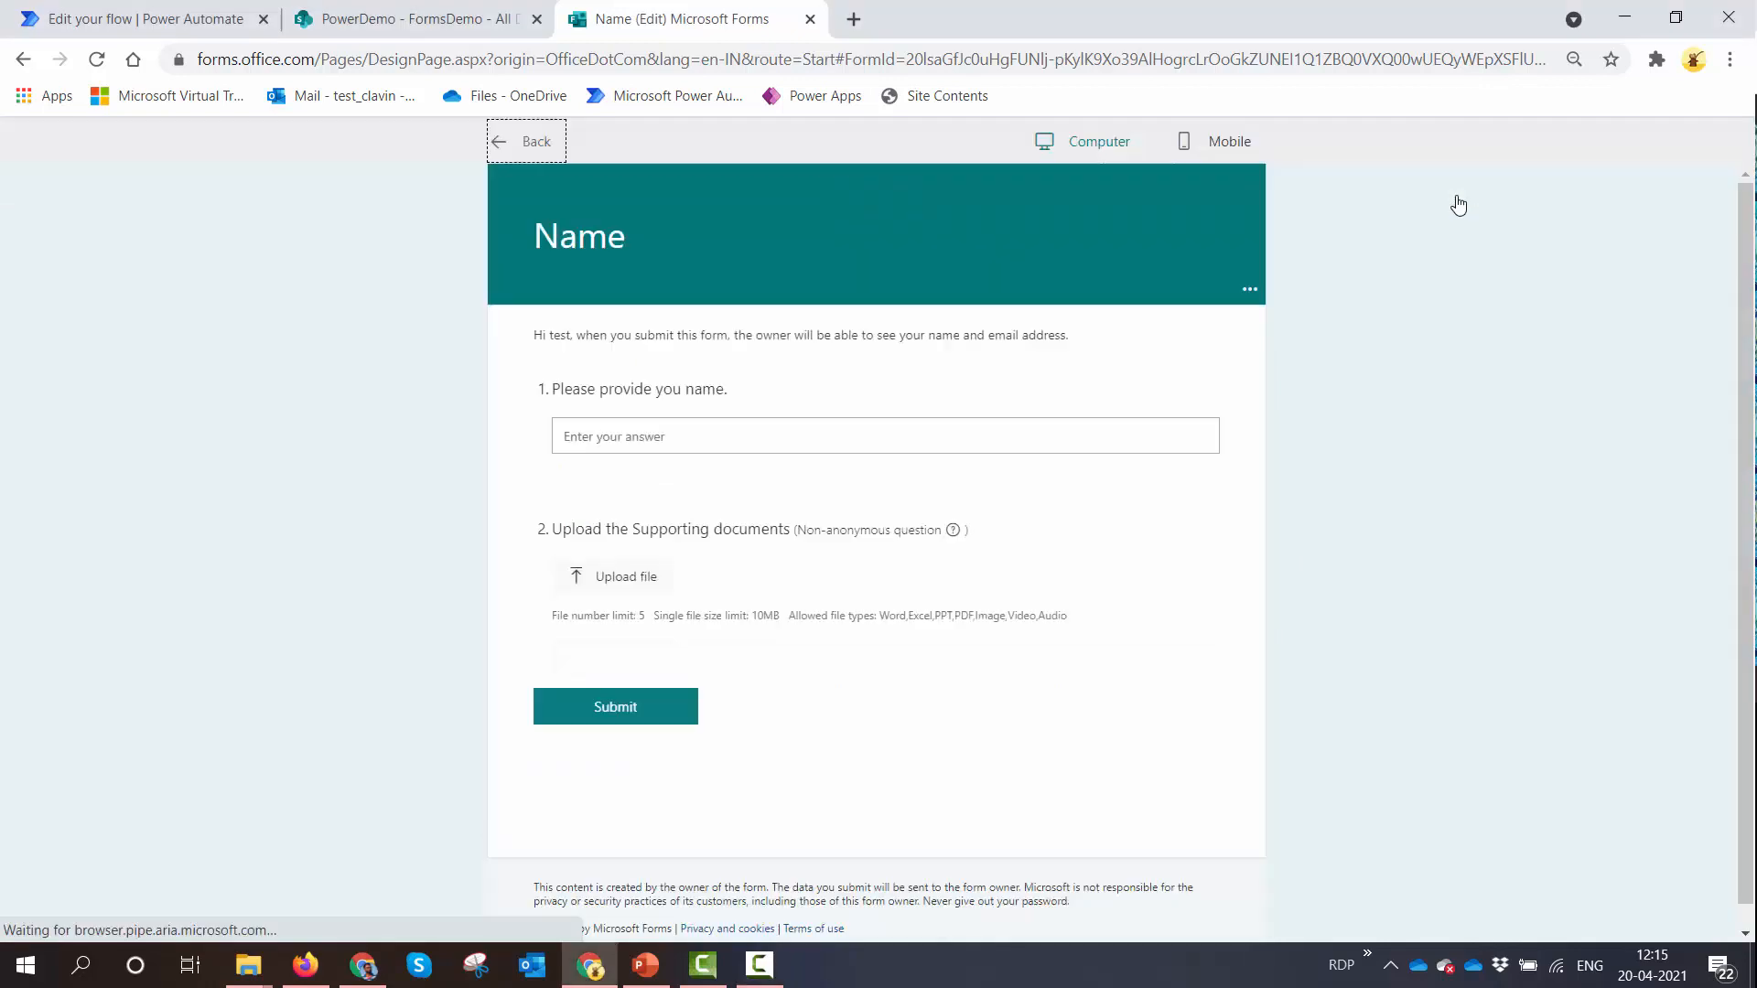
# Enter the respondent's name, attach Company Letter Head.pdf, Resume sample.docx and a photo, and submit
pyautogui.click(889, 442)
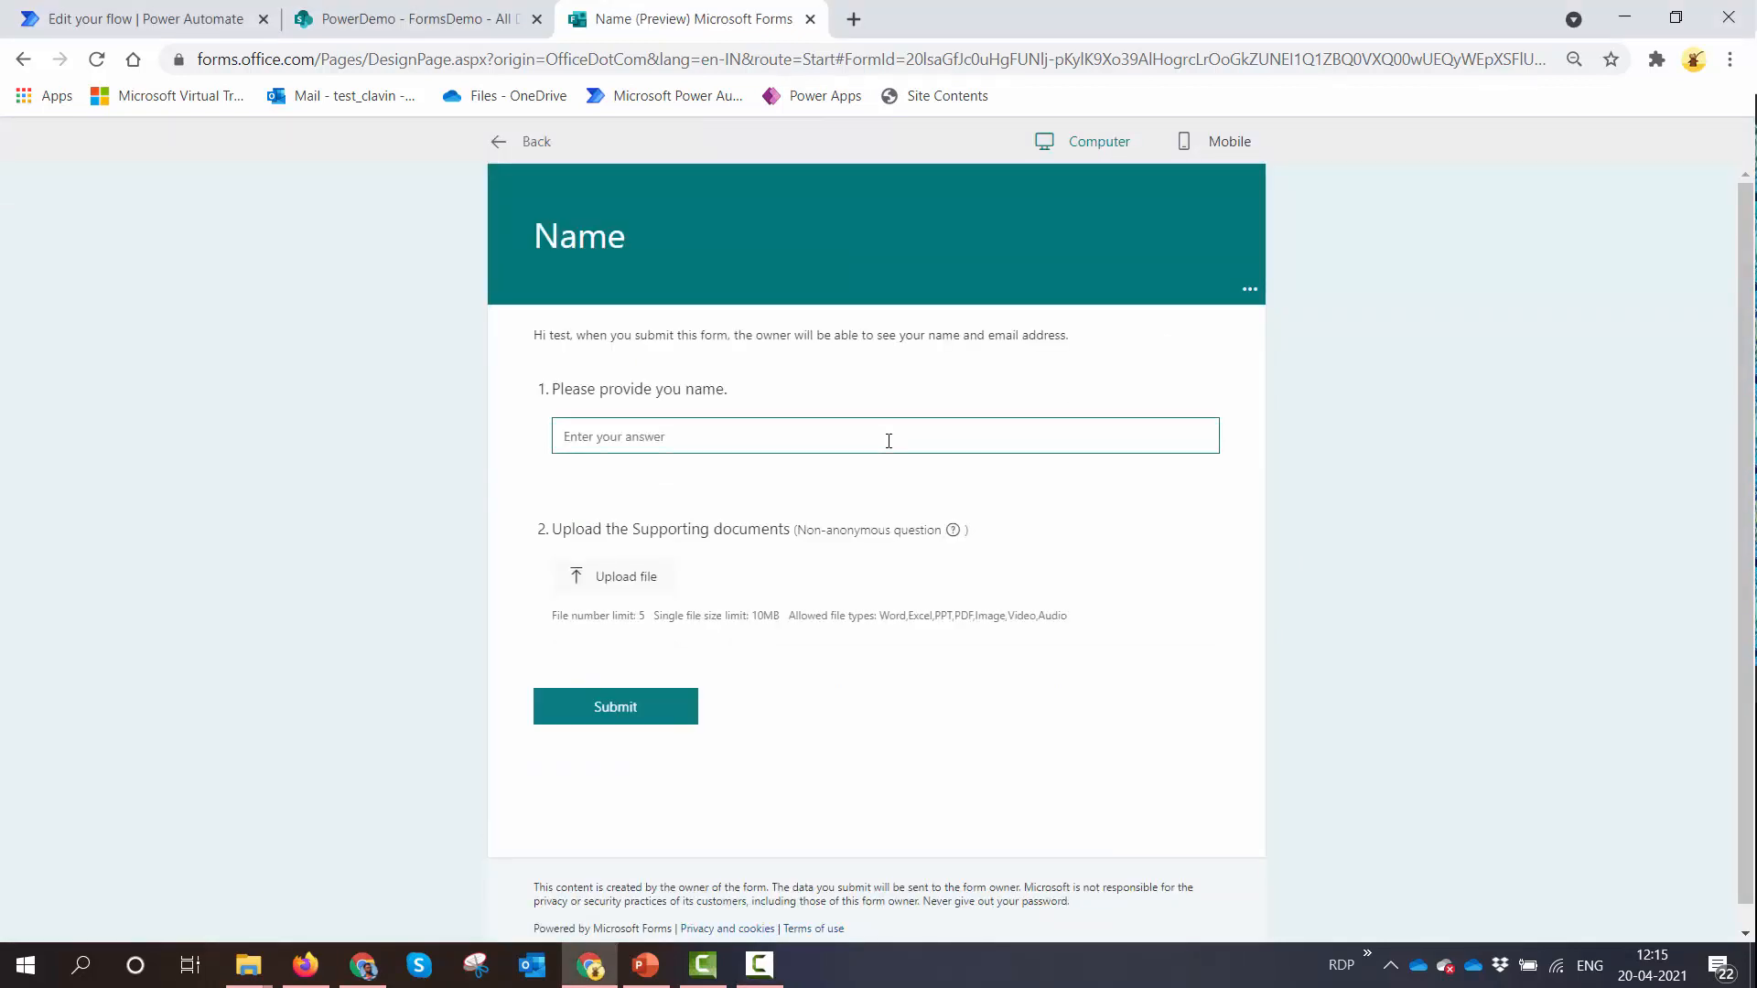
pyautogui.write('Clavin Fernandes')
pyautogui.click(612, 576)
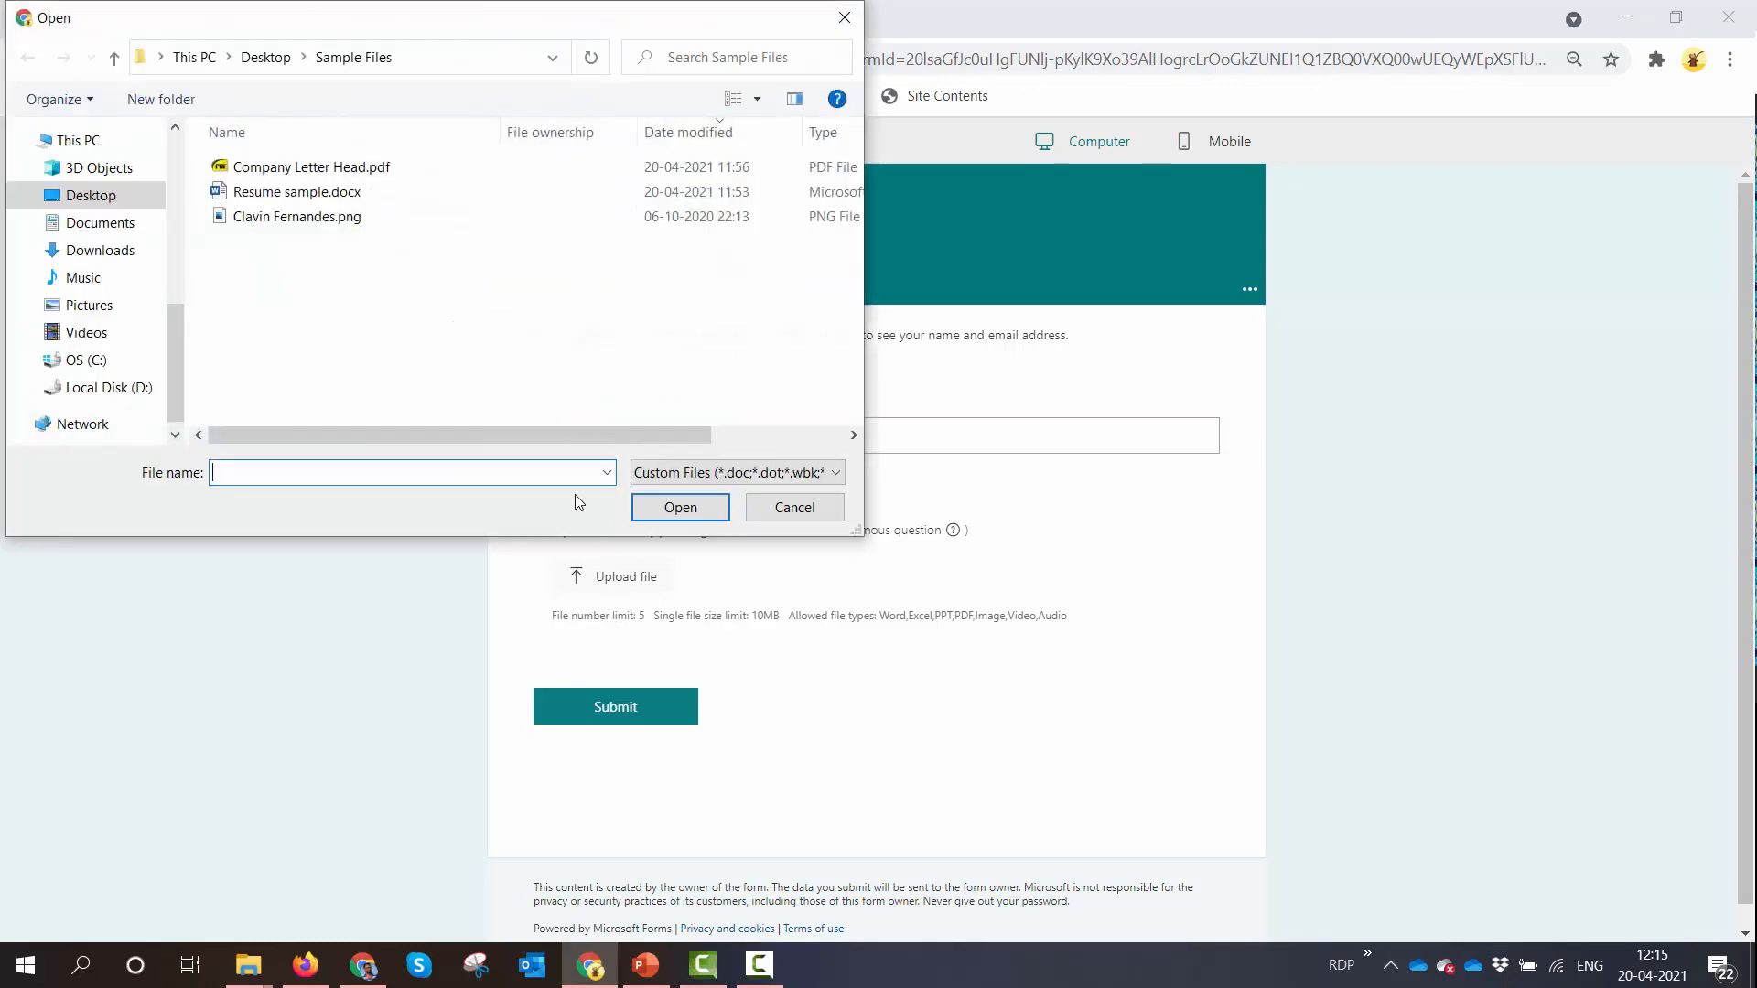
pyautogui.click(366, 166)
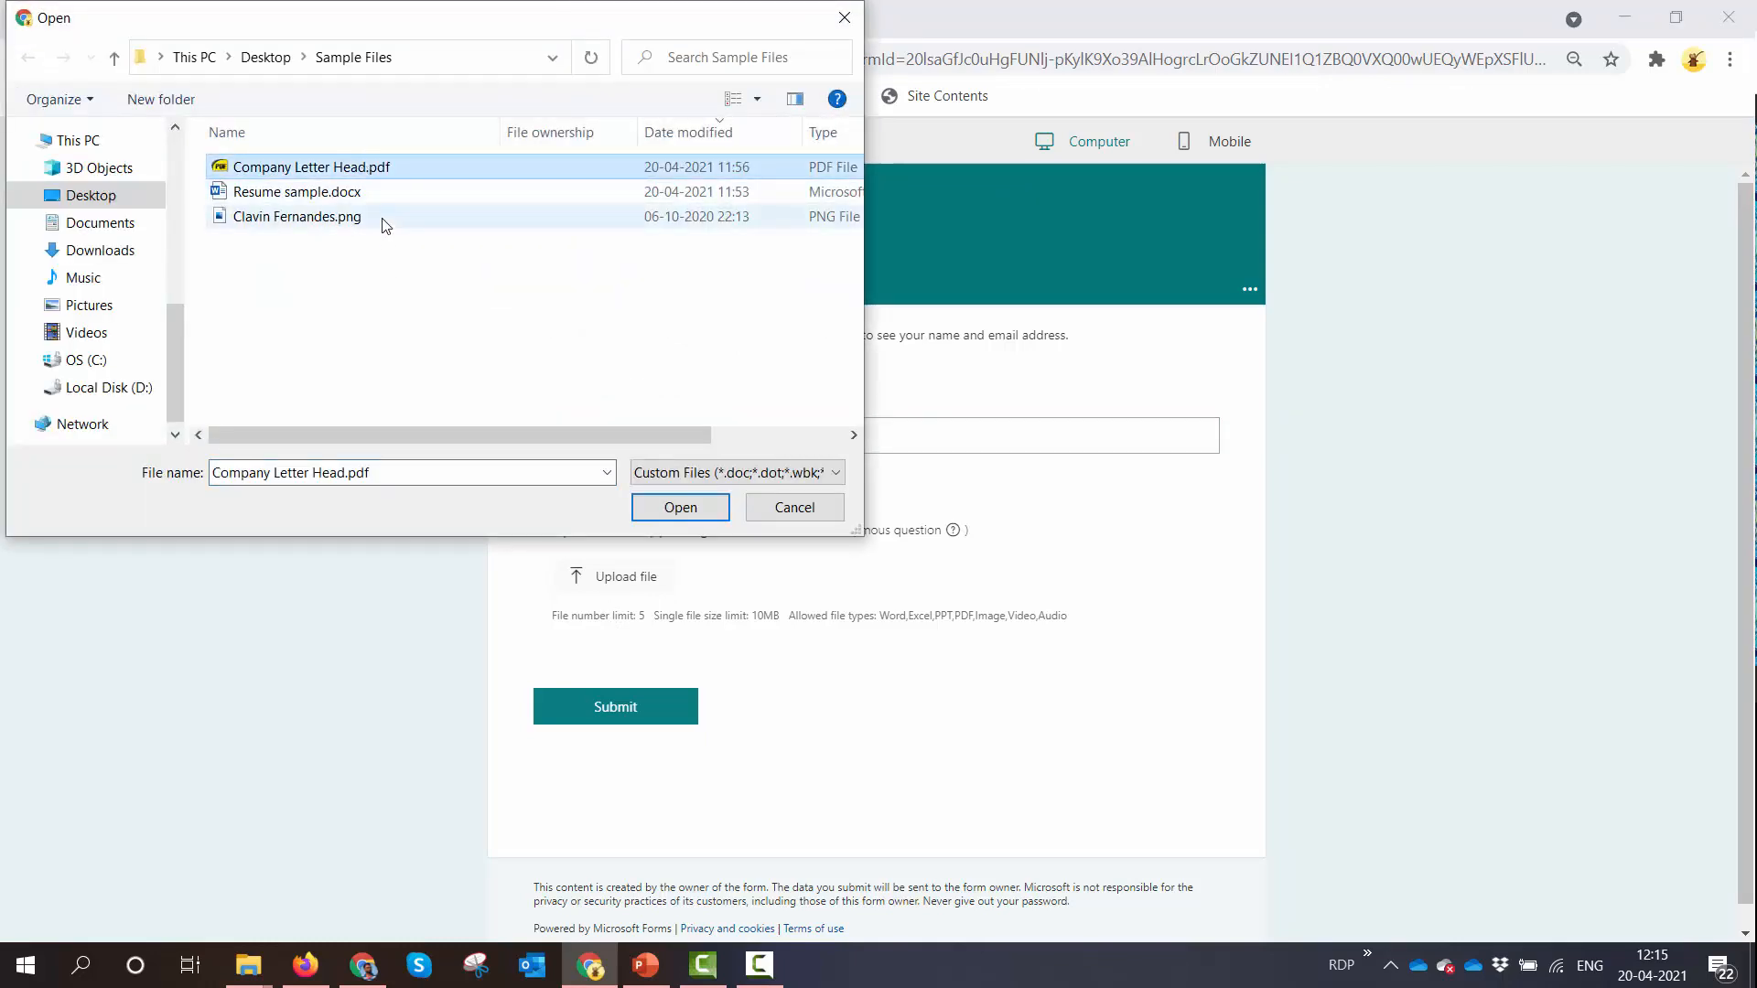
pyautogui.moveTo(383, 225); pyautogui.dragTo(370, 169)
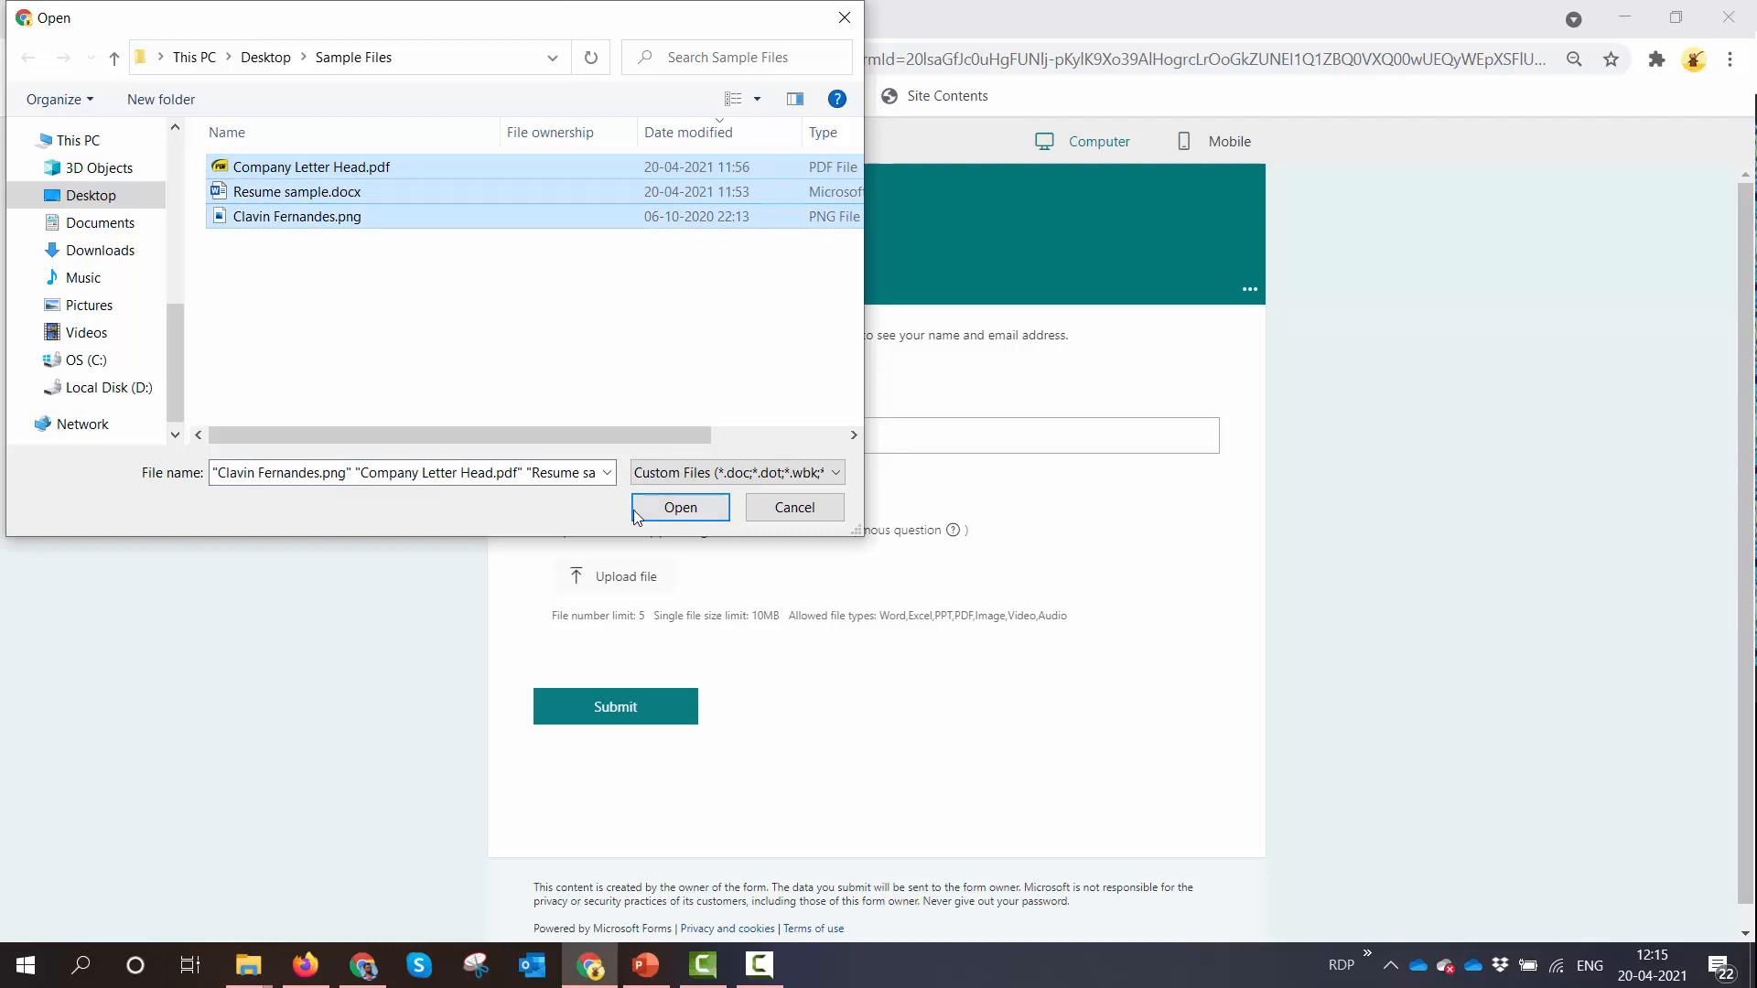
pyautogui.click(679, 509)
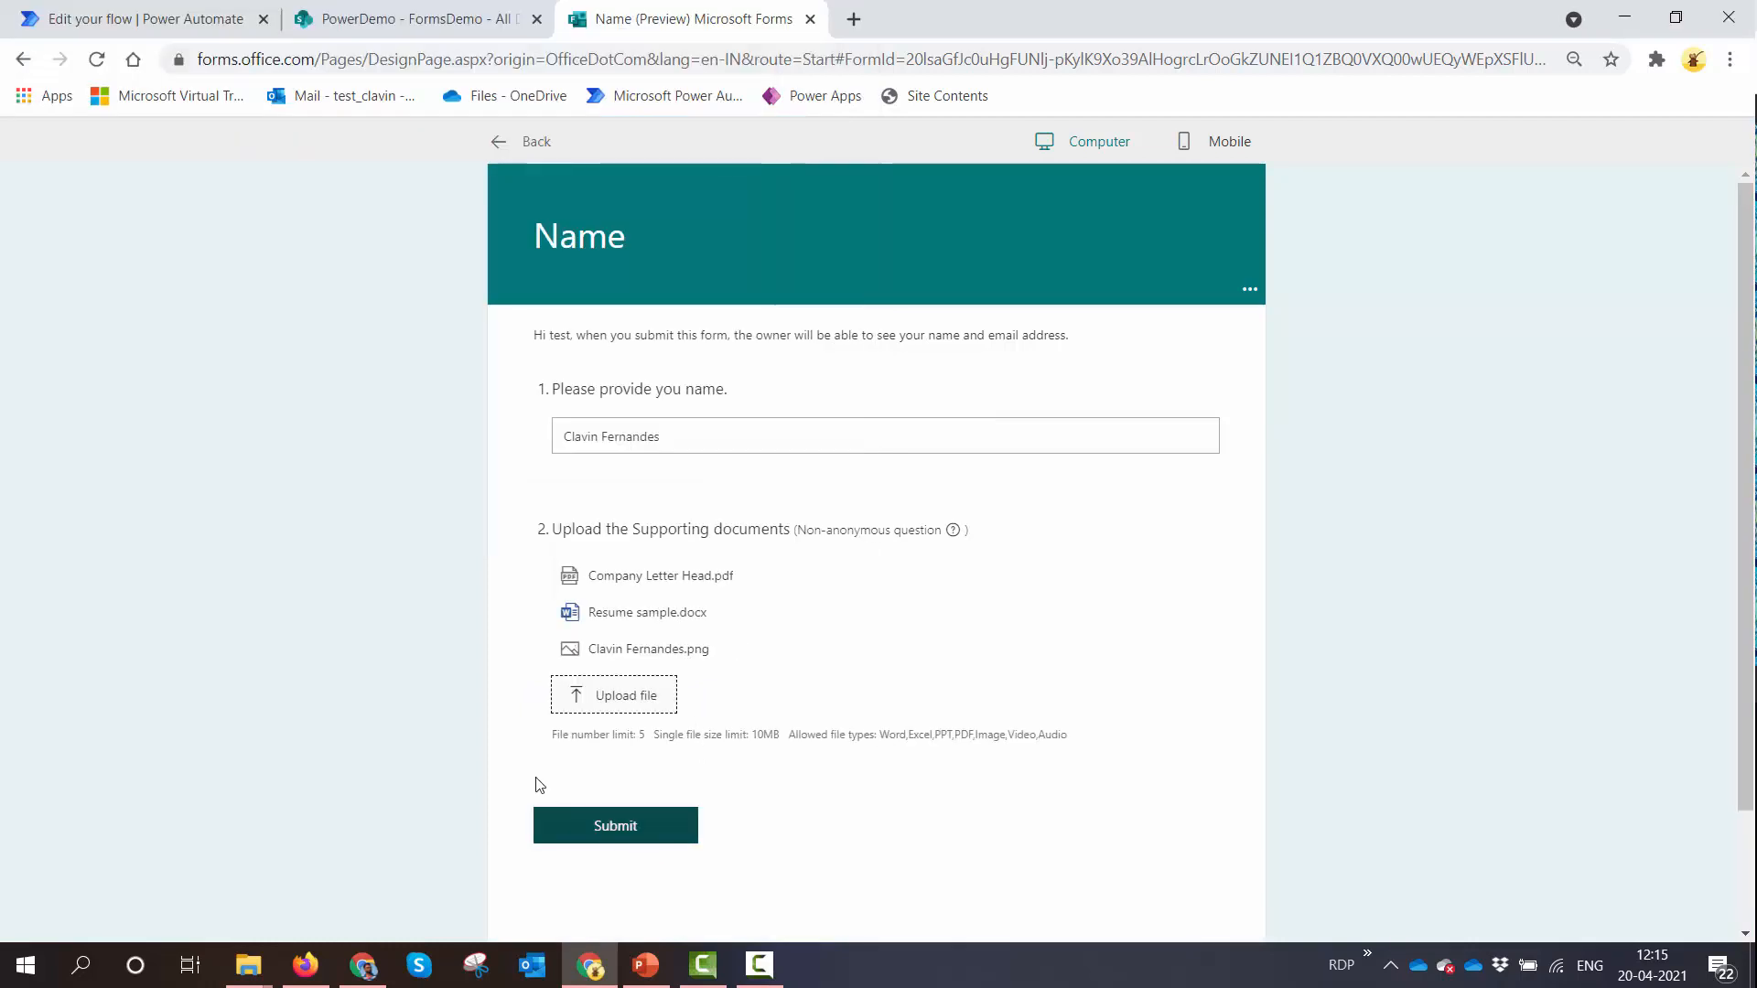
pyautogui.click(643, 835)
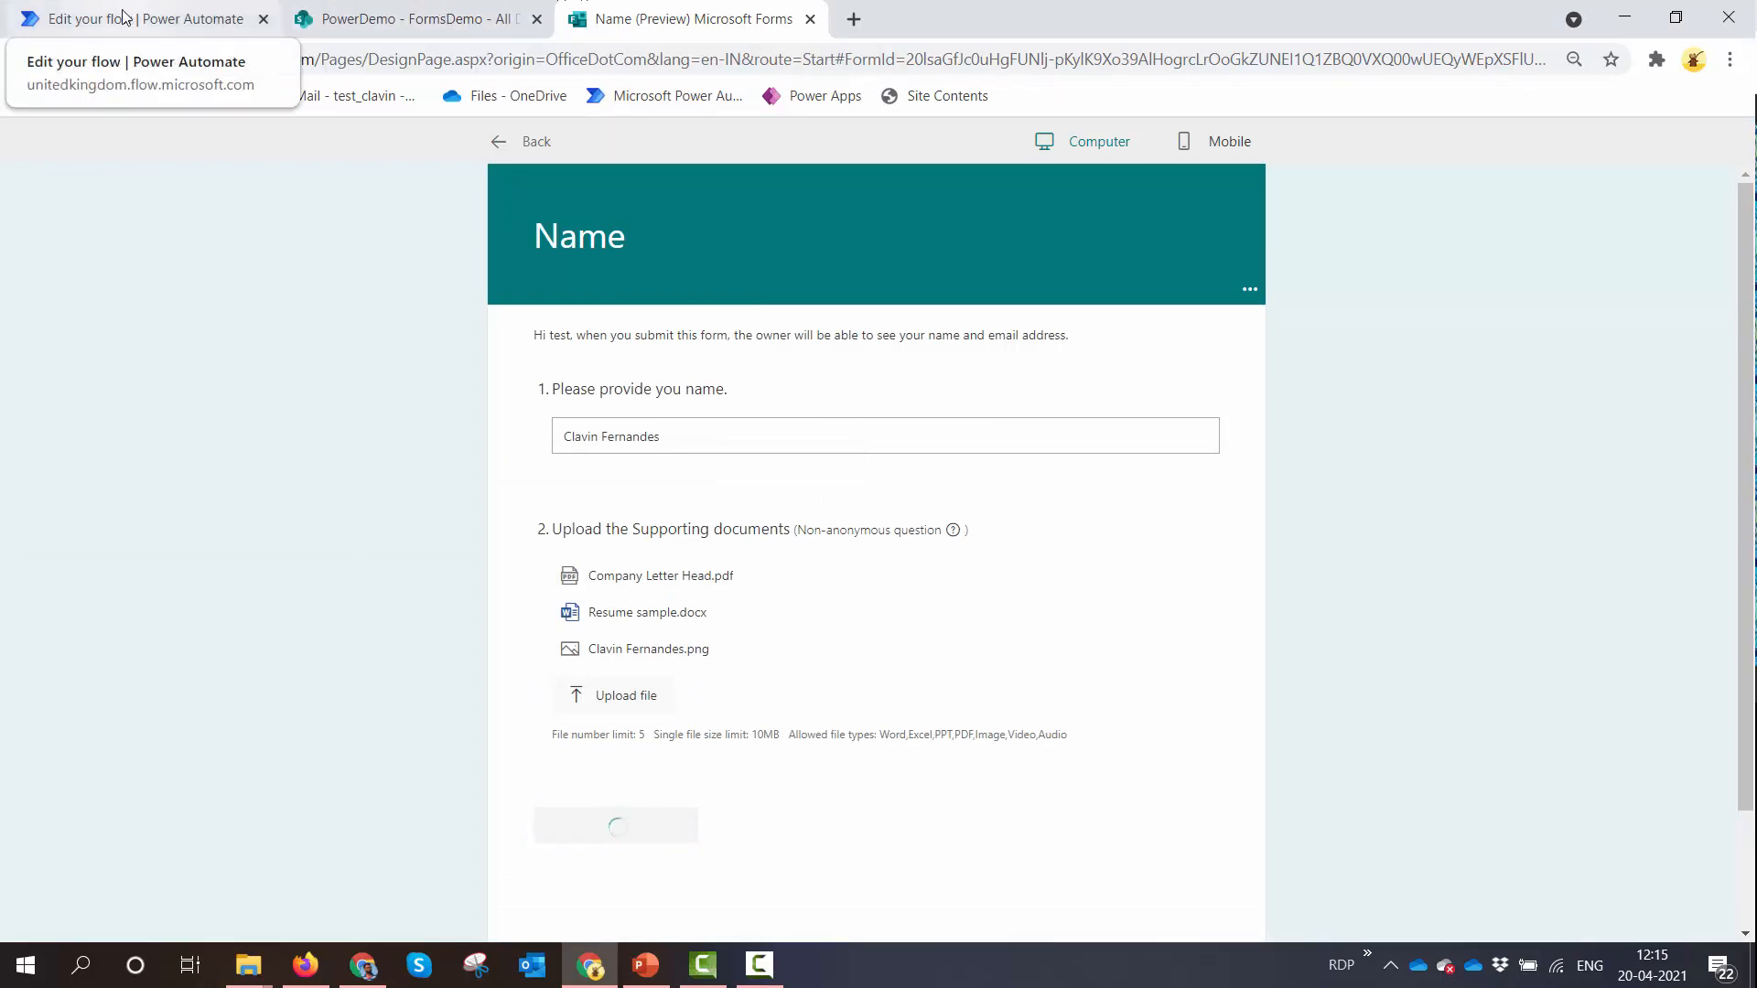
# Expand Condition, Scope and Condition 2 in the Attachment Test flow, then return to its details page
pyautogui.click(183, 22)
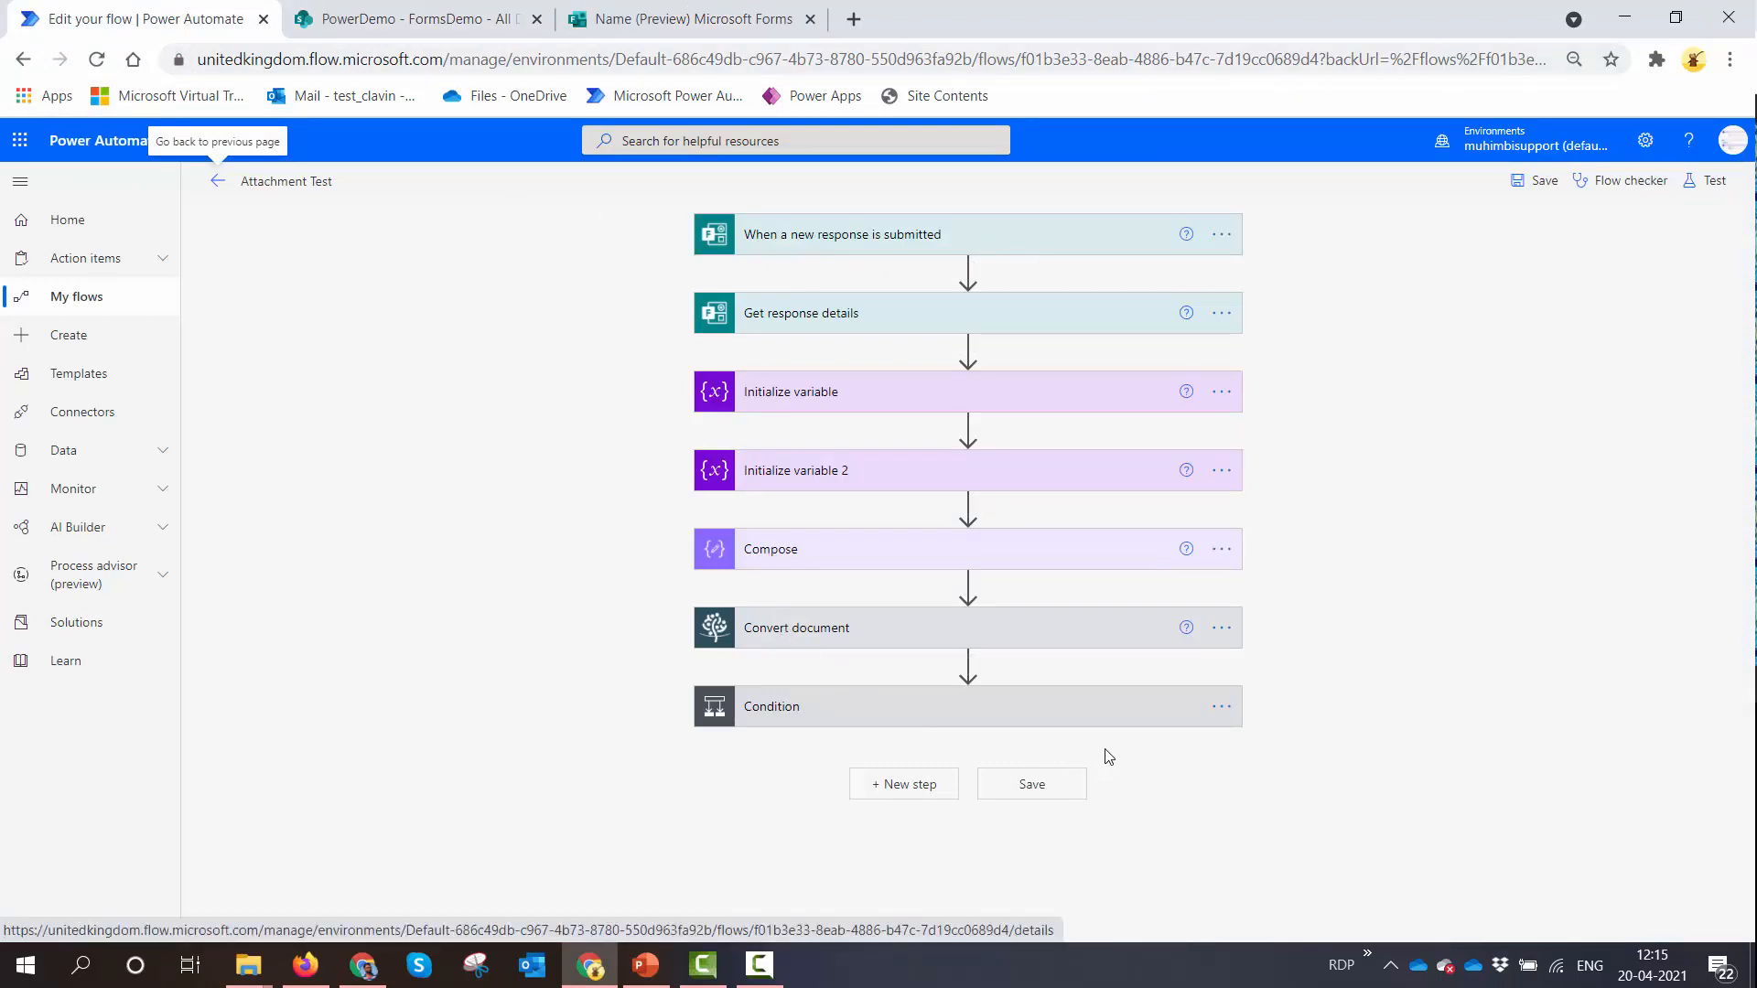
pyautogui.click(870, 706)
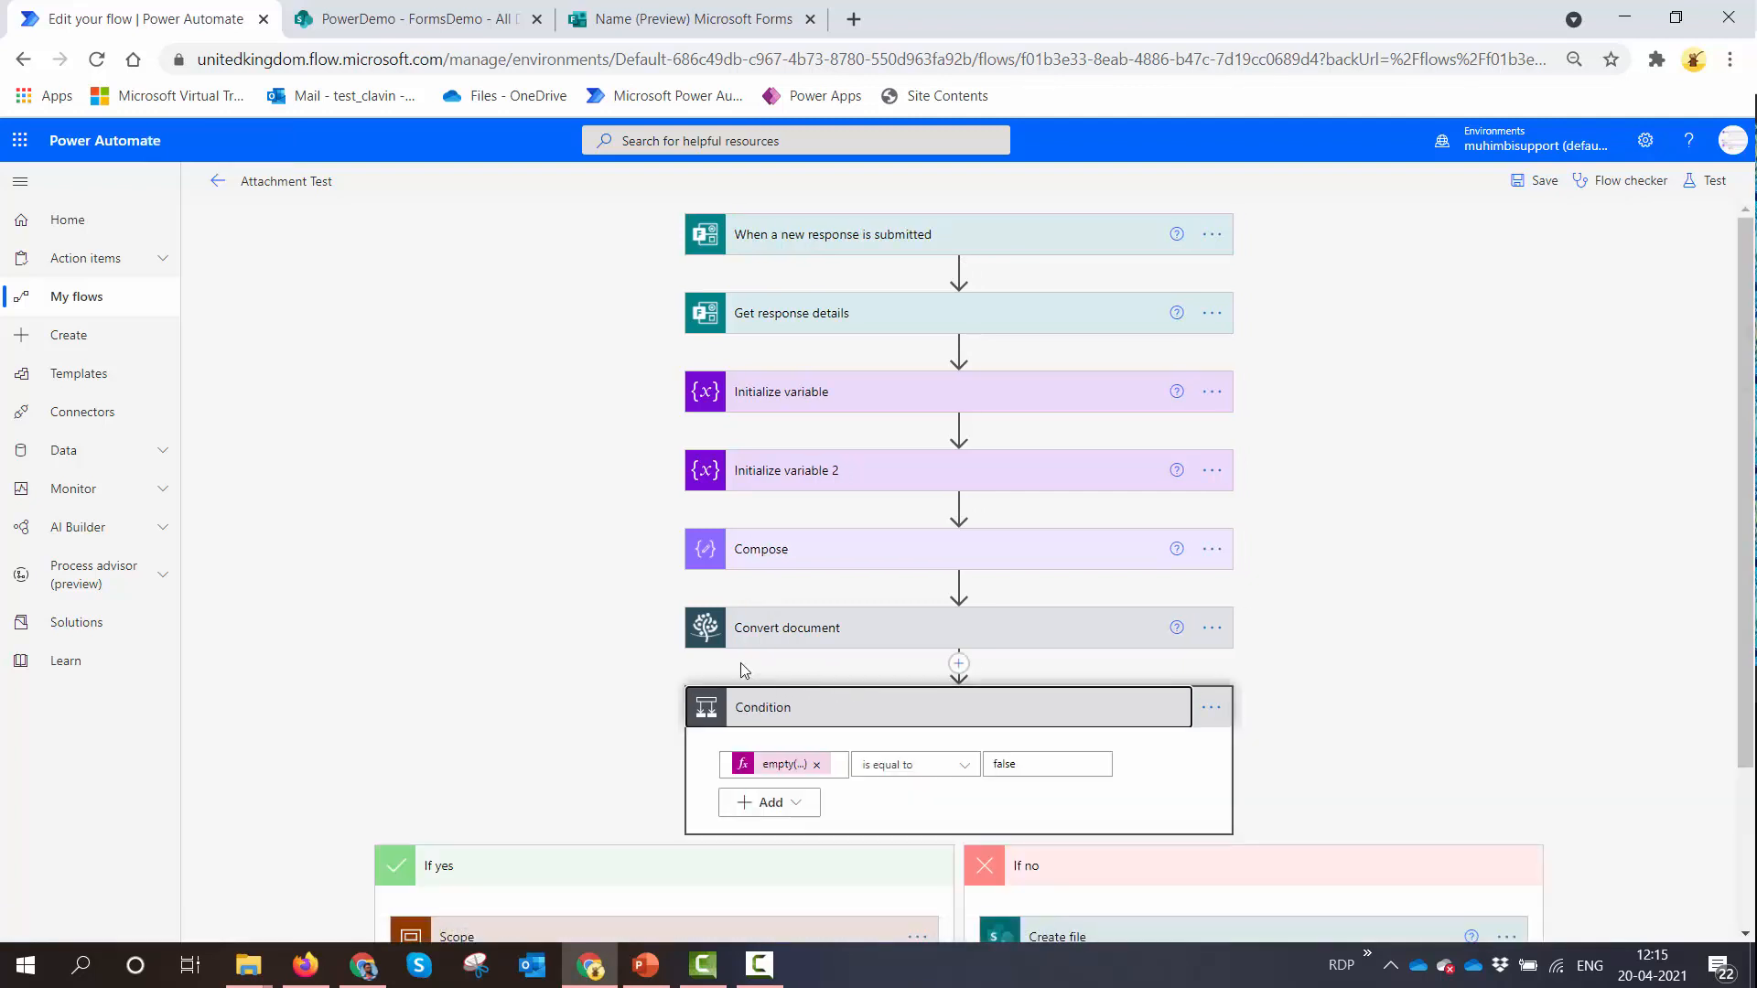
pyautogui.scroll(-3, 723, 659)
pyautogui.click(684, 720)
pyautogui.scroll(-4, 643, 666)
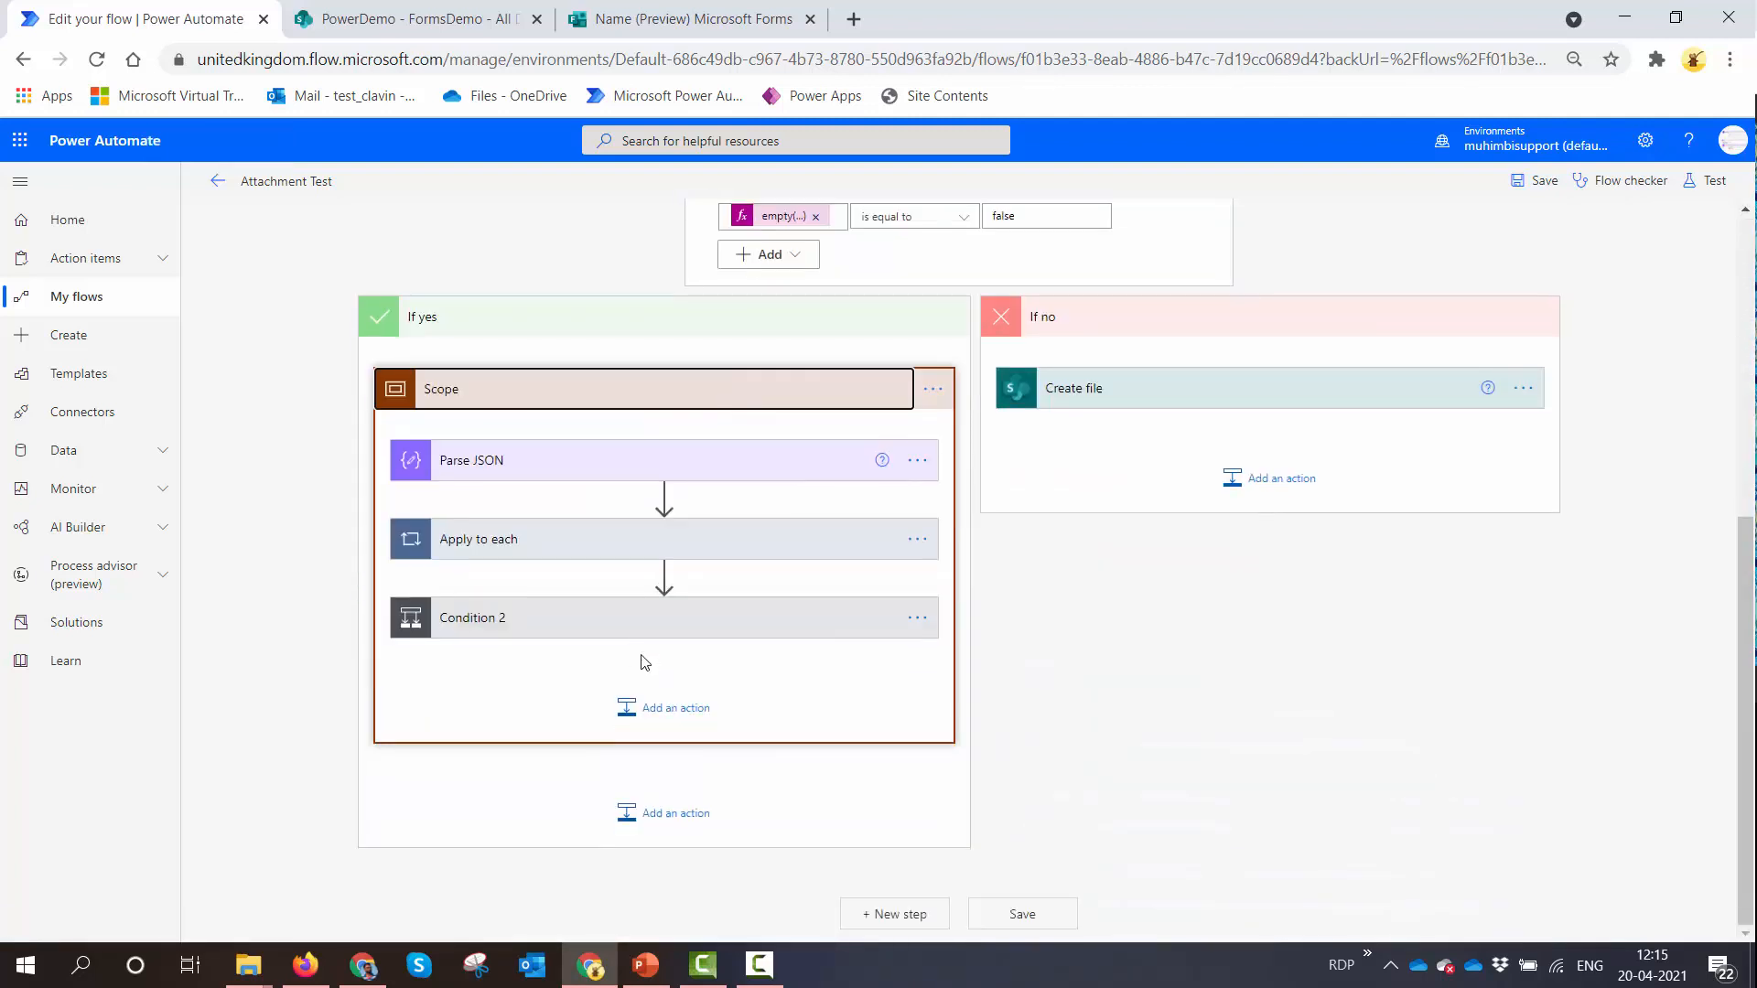
pyautogui.click(628, 626)
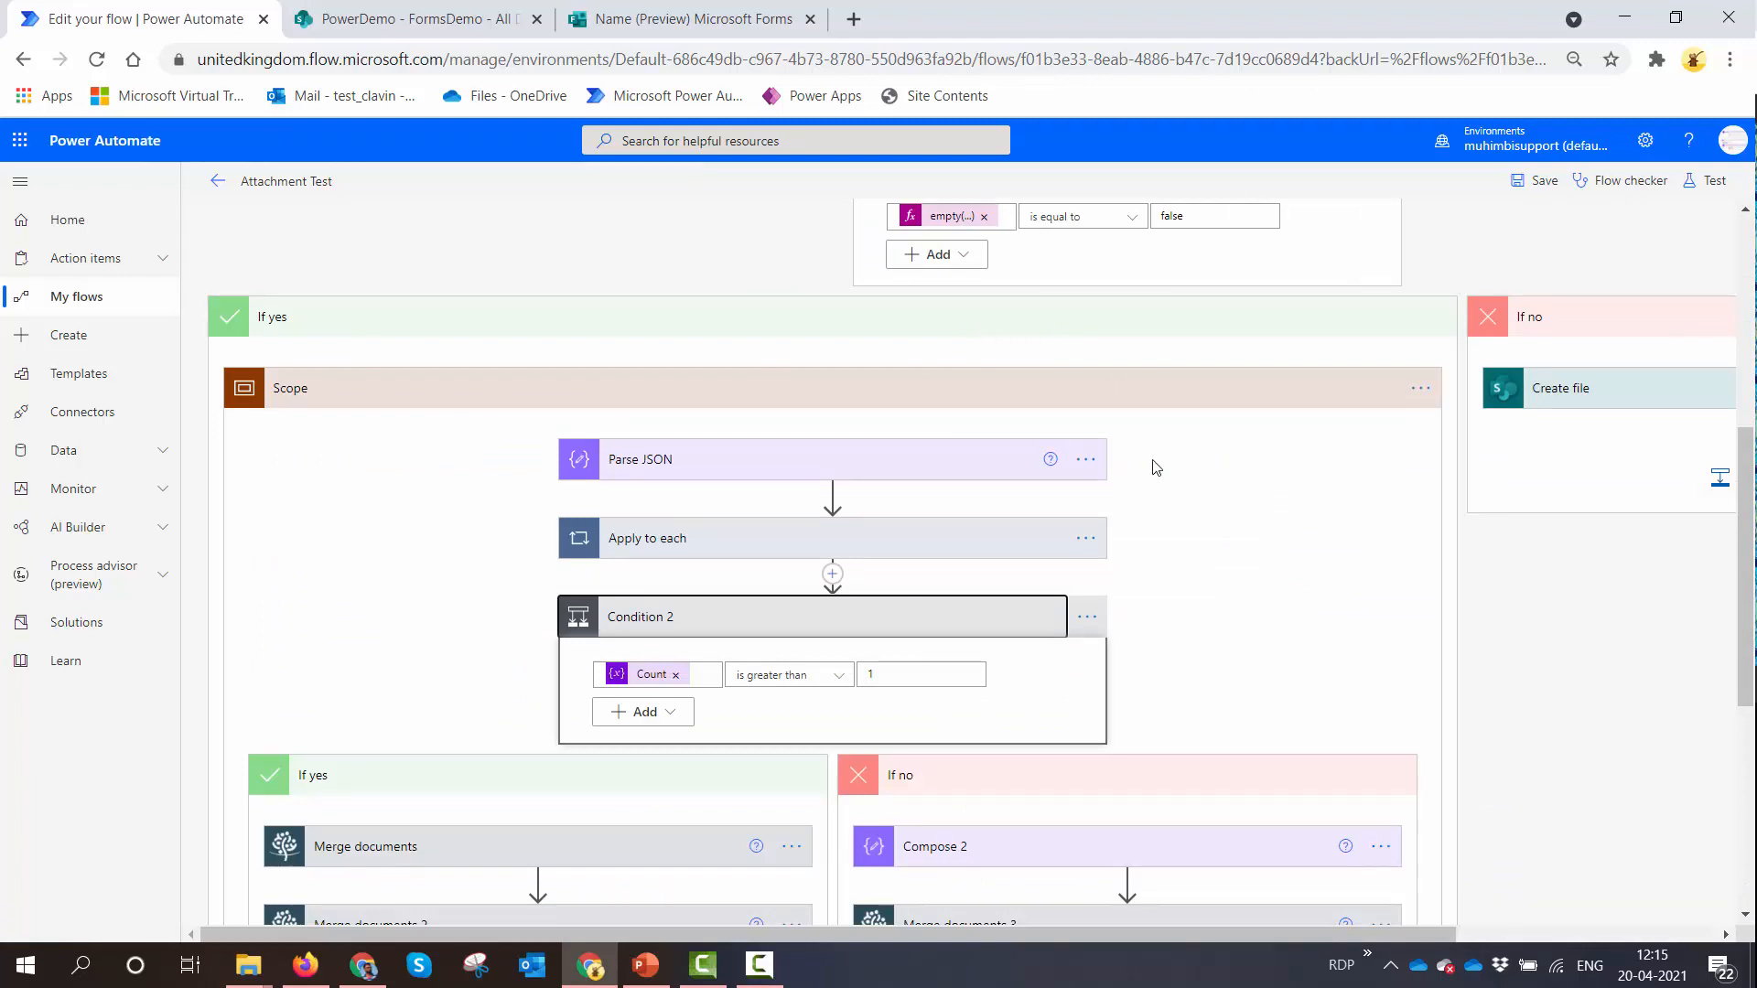
pyautogui.scroll(-2, 765, 469)
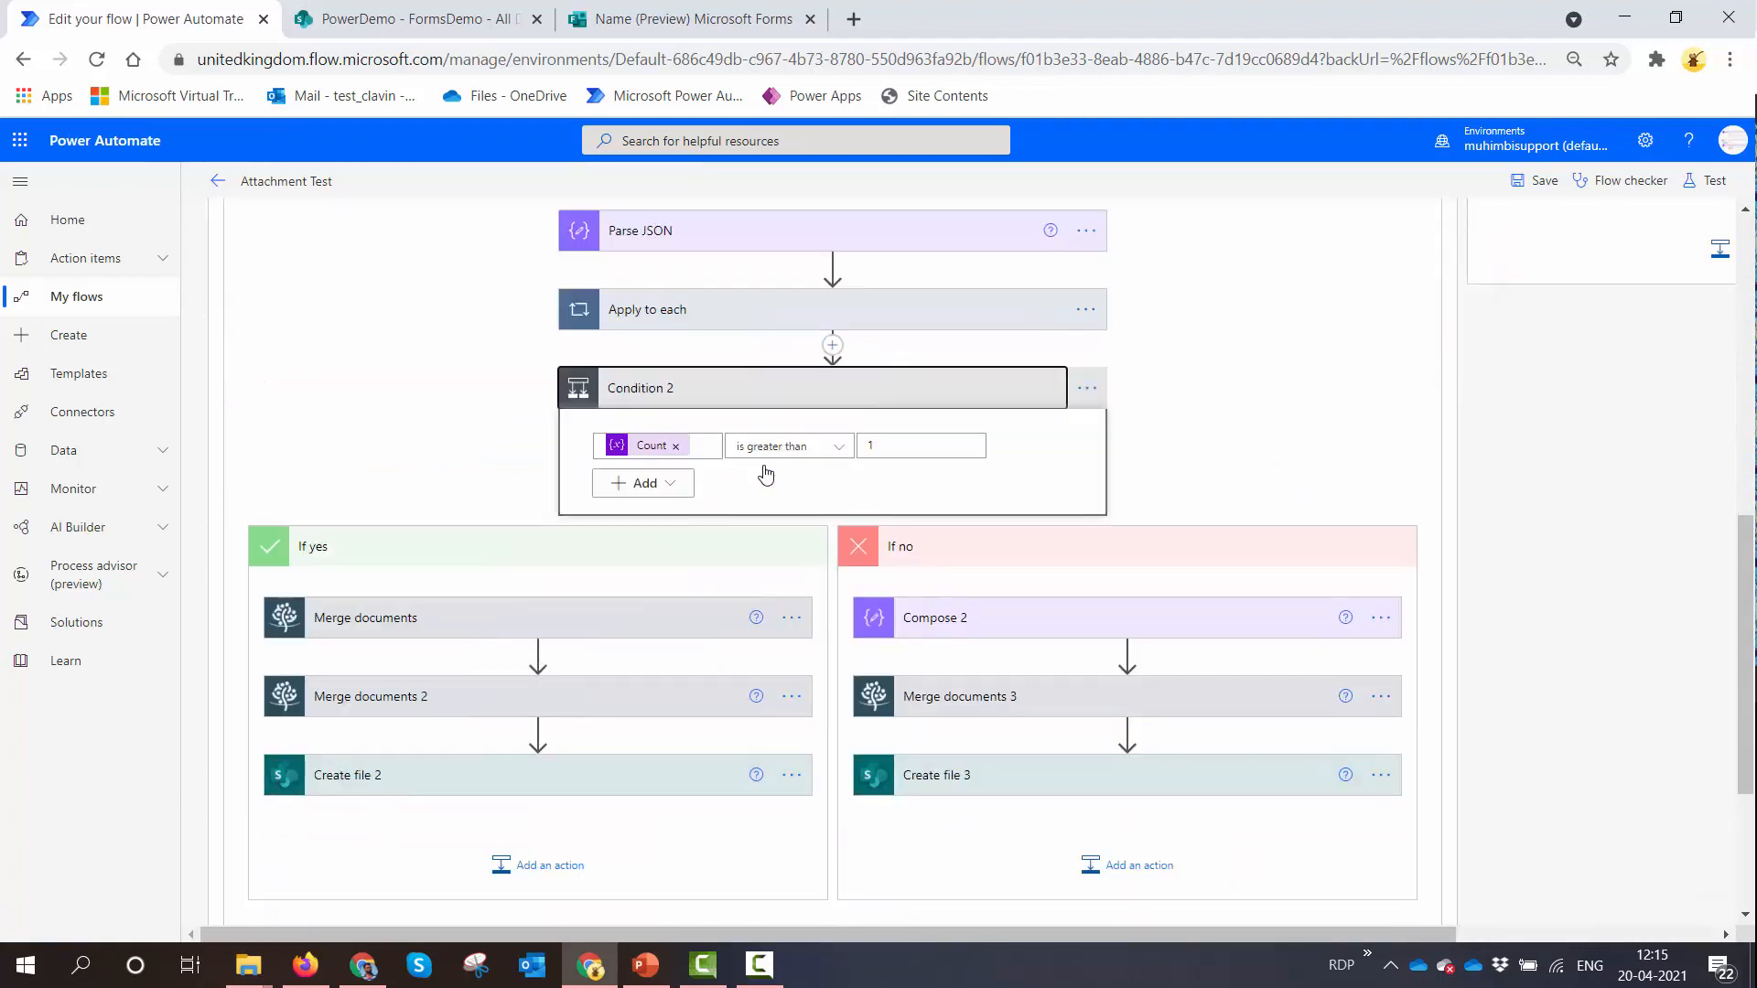
pyautogui.scroll(6, 788, 446)
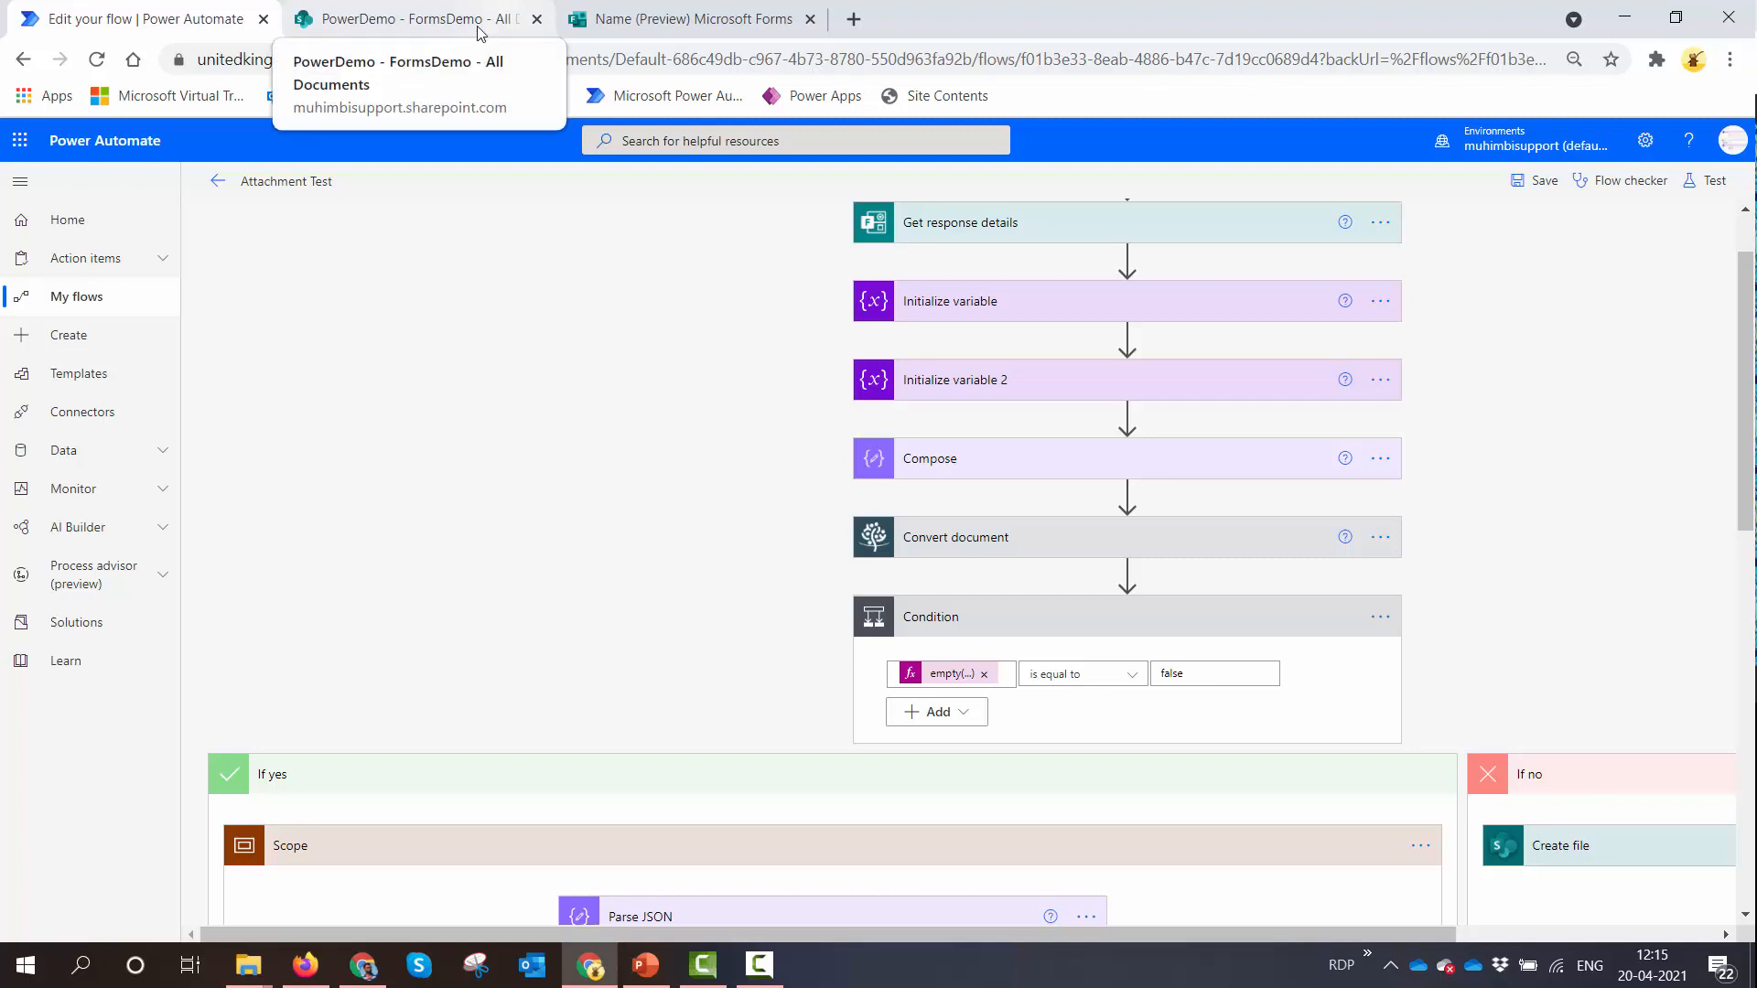
pyautogui.click(219, 181)
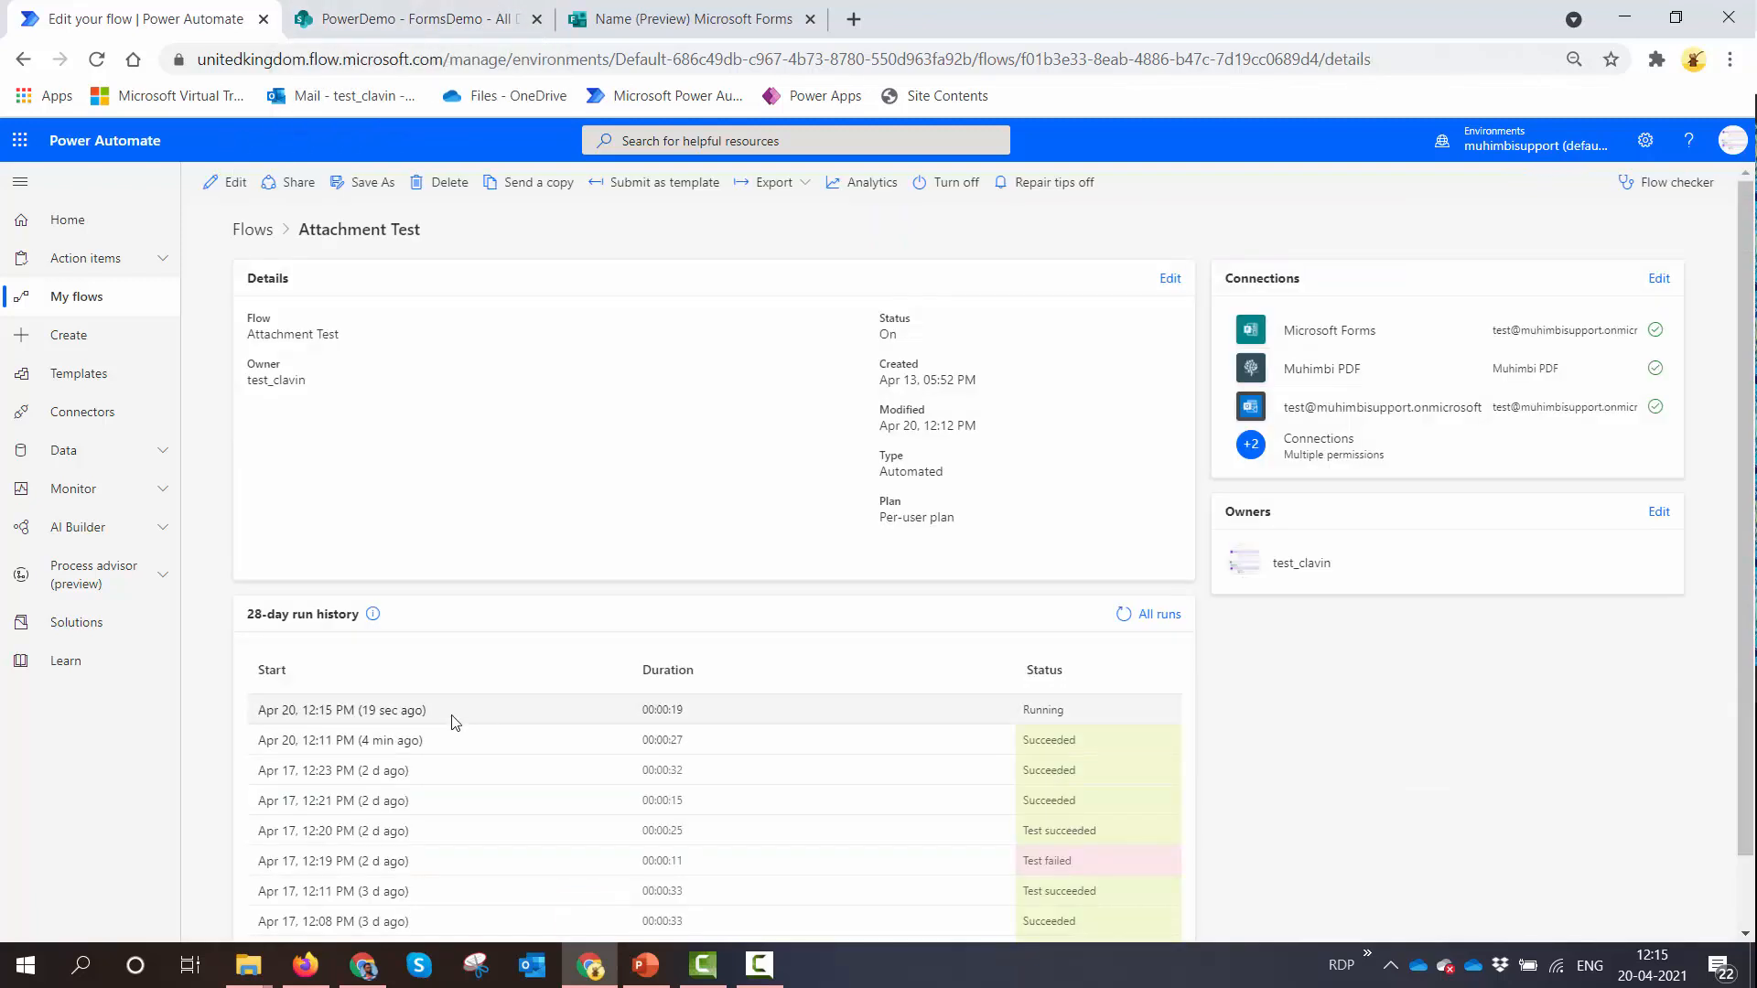
# Confirm the 12:15 PM run succeeded, then switch to the SharePoint FormsDemo library
pyautogui.click(400, 714)
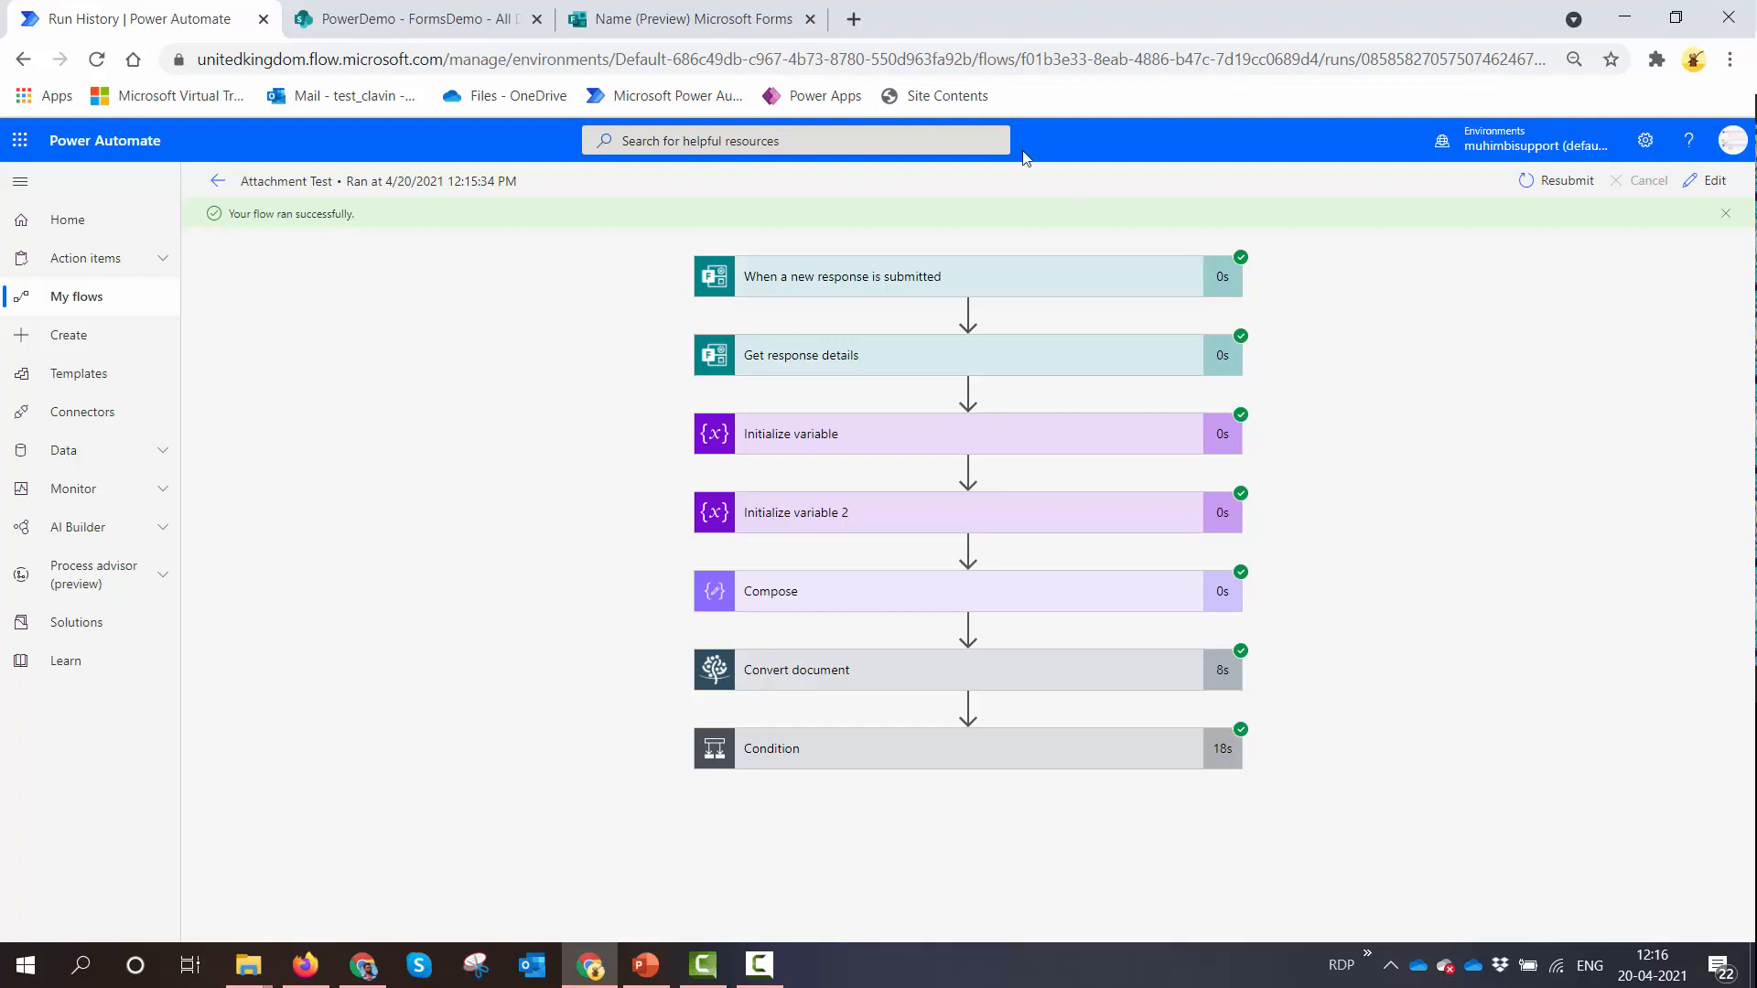
pyautogui.click(422, 13)
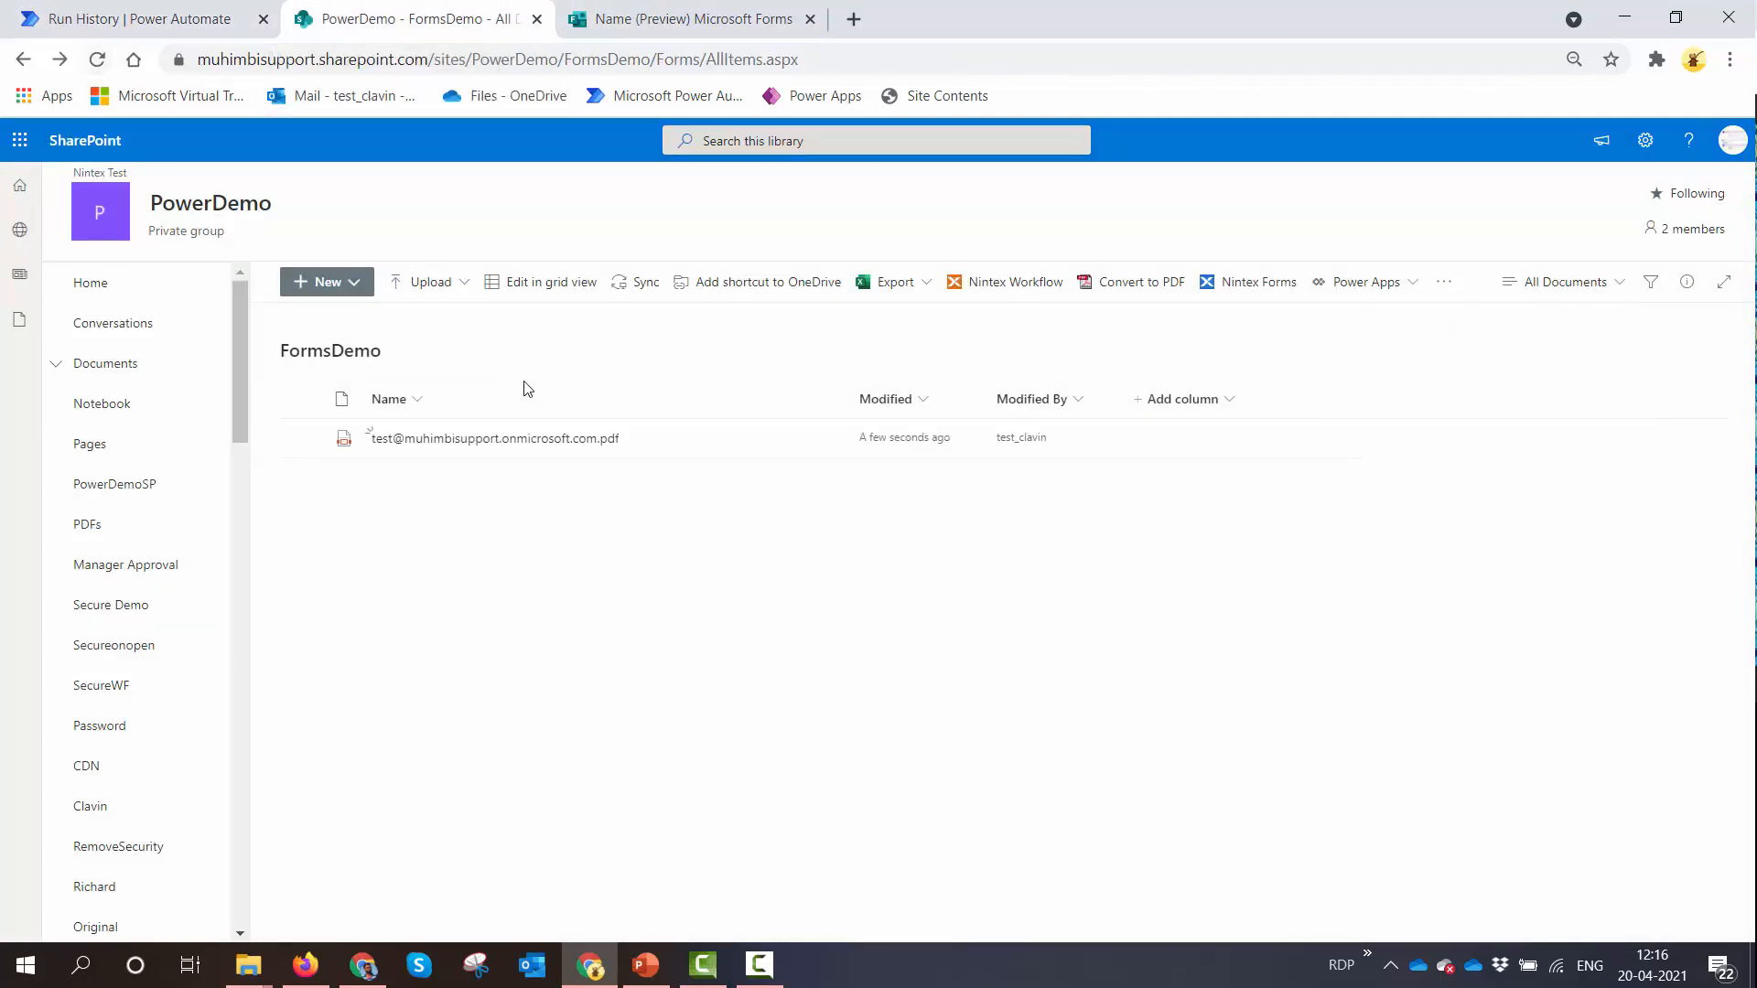
# Open the generated PDF and scroll through its response, letterhead, résumé and photo pages
pyautogui.click(443, 444)
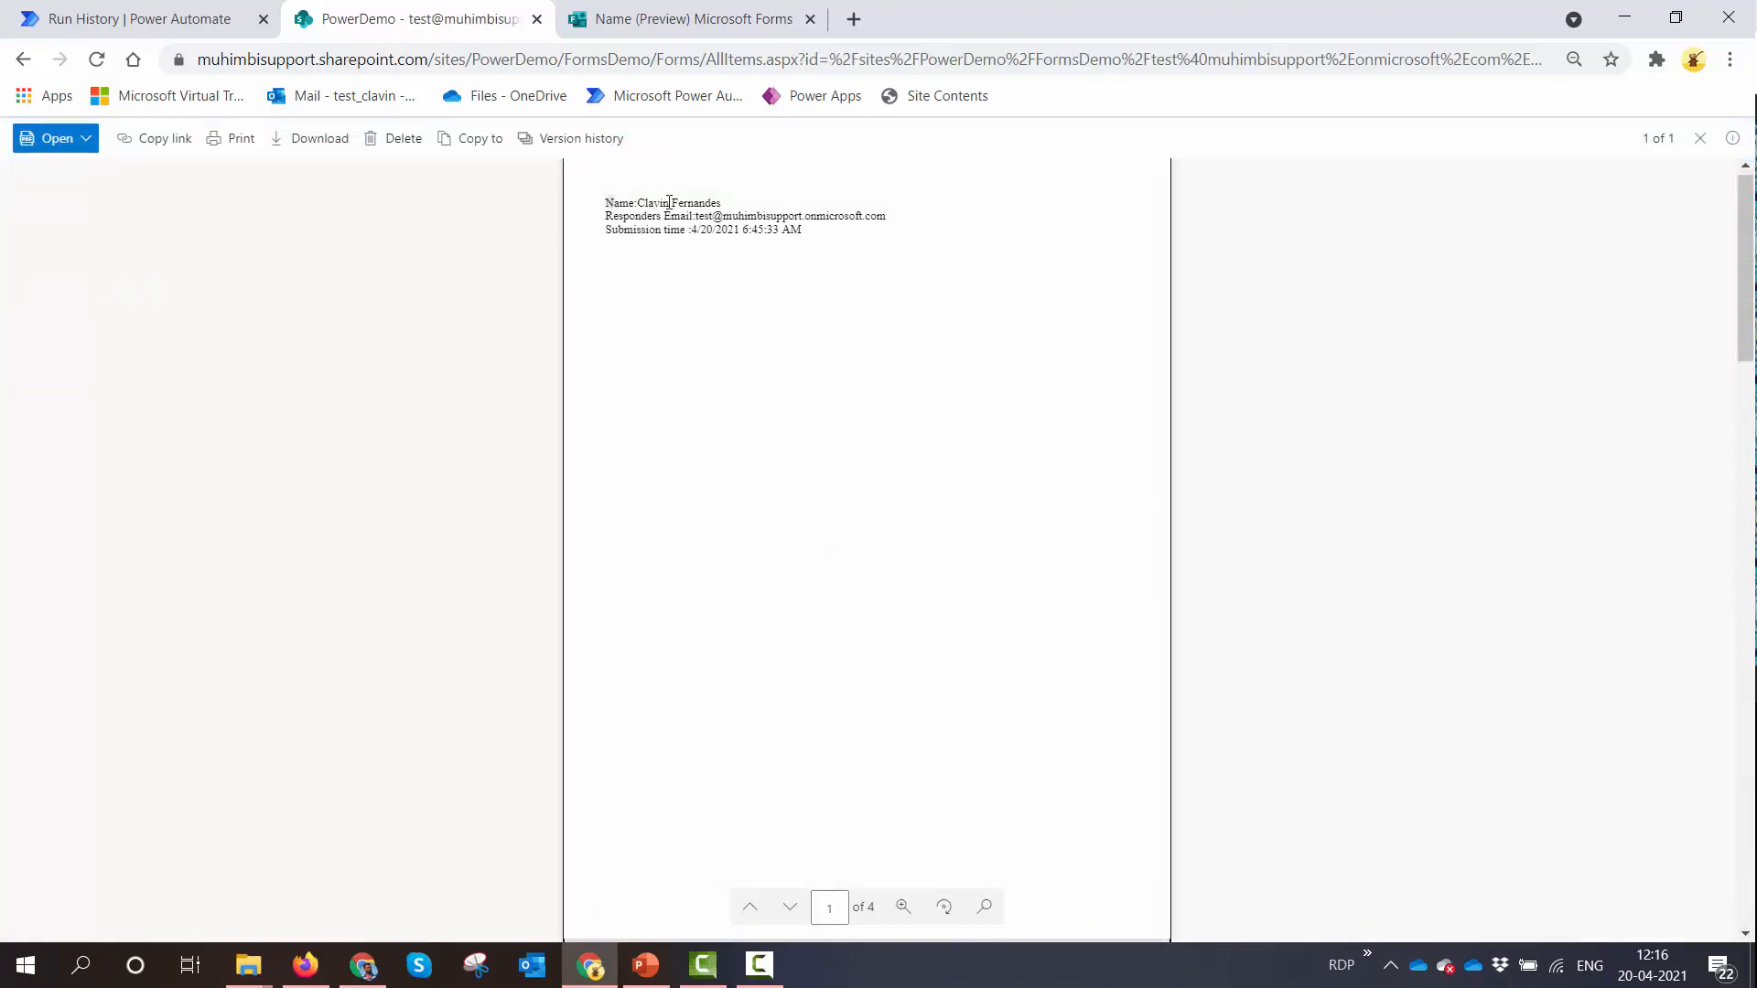
pyautogui.moveTo(670, 202); pyautogui.dragTo(712, 209)
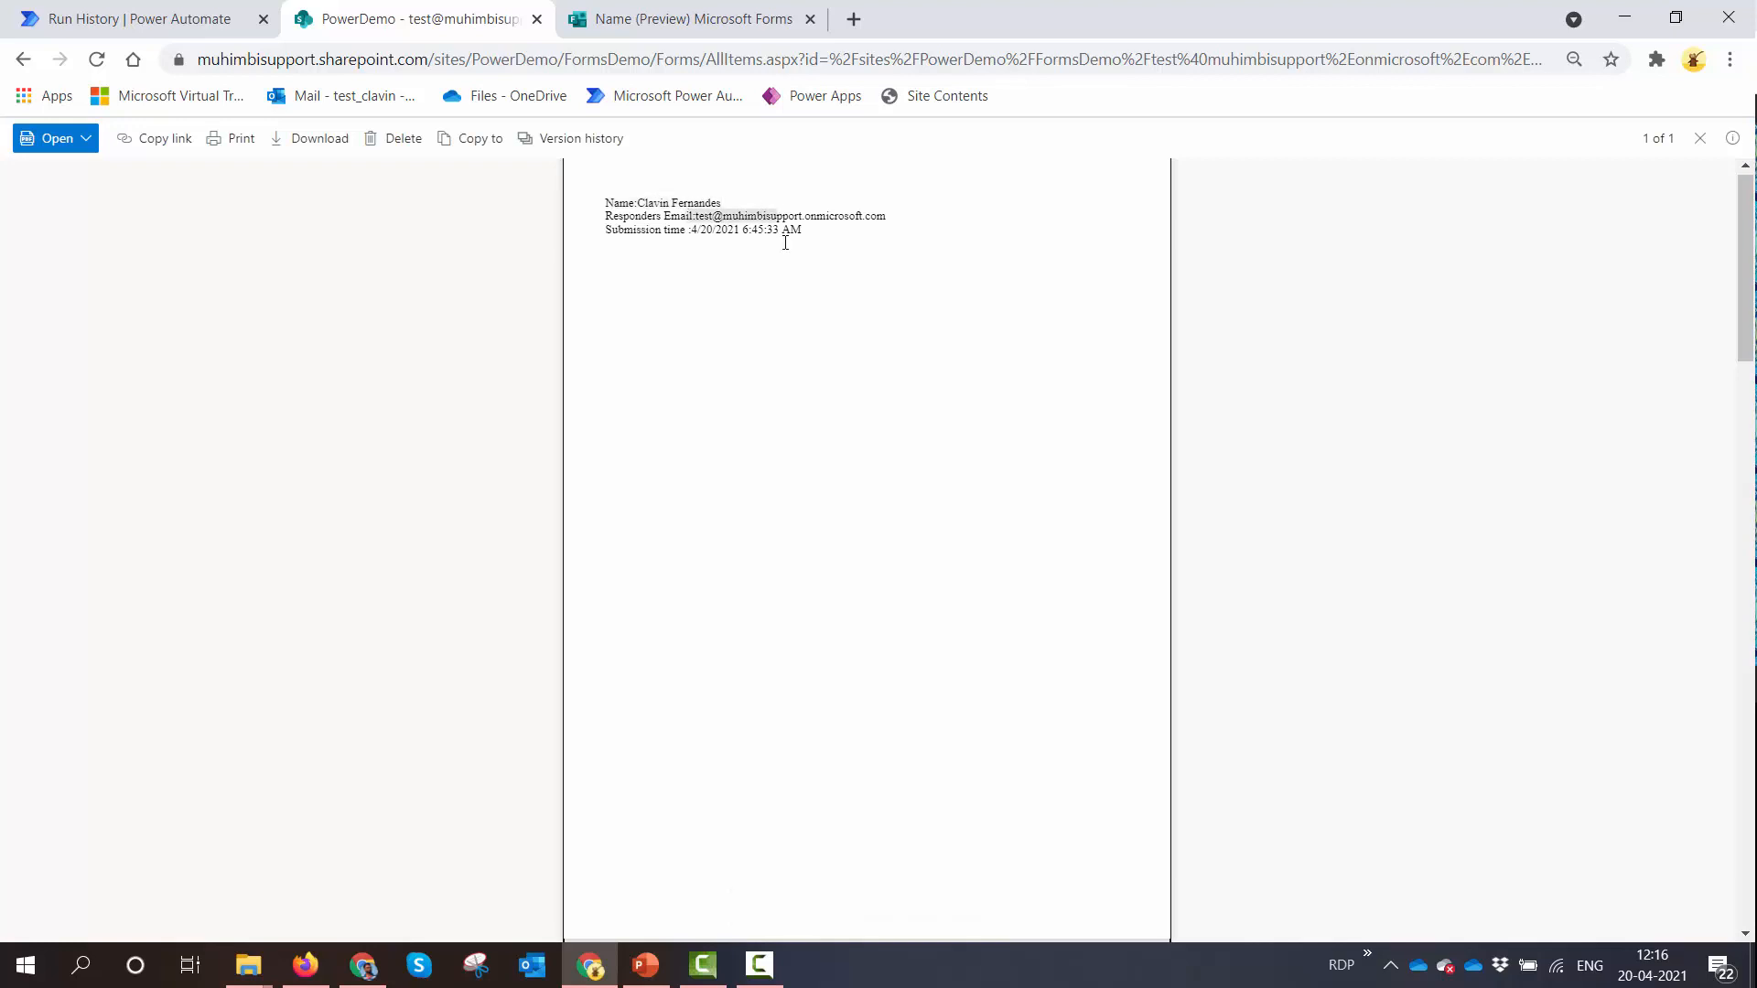
pyautogui.scroll(-4, 784, 257)
pyautogui.scroll(-4, 778, 274)
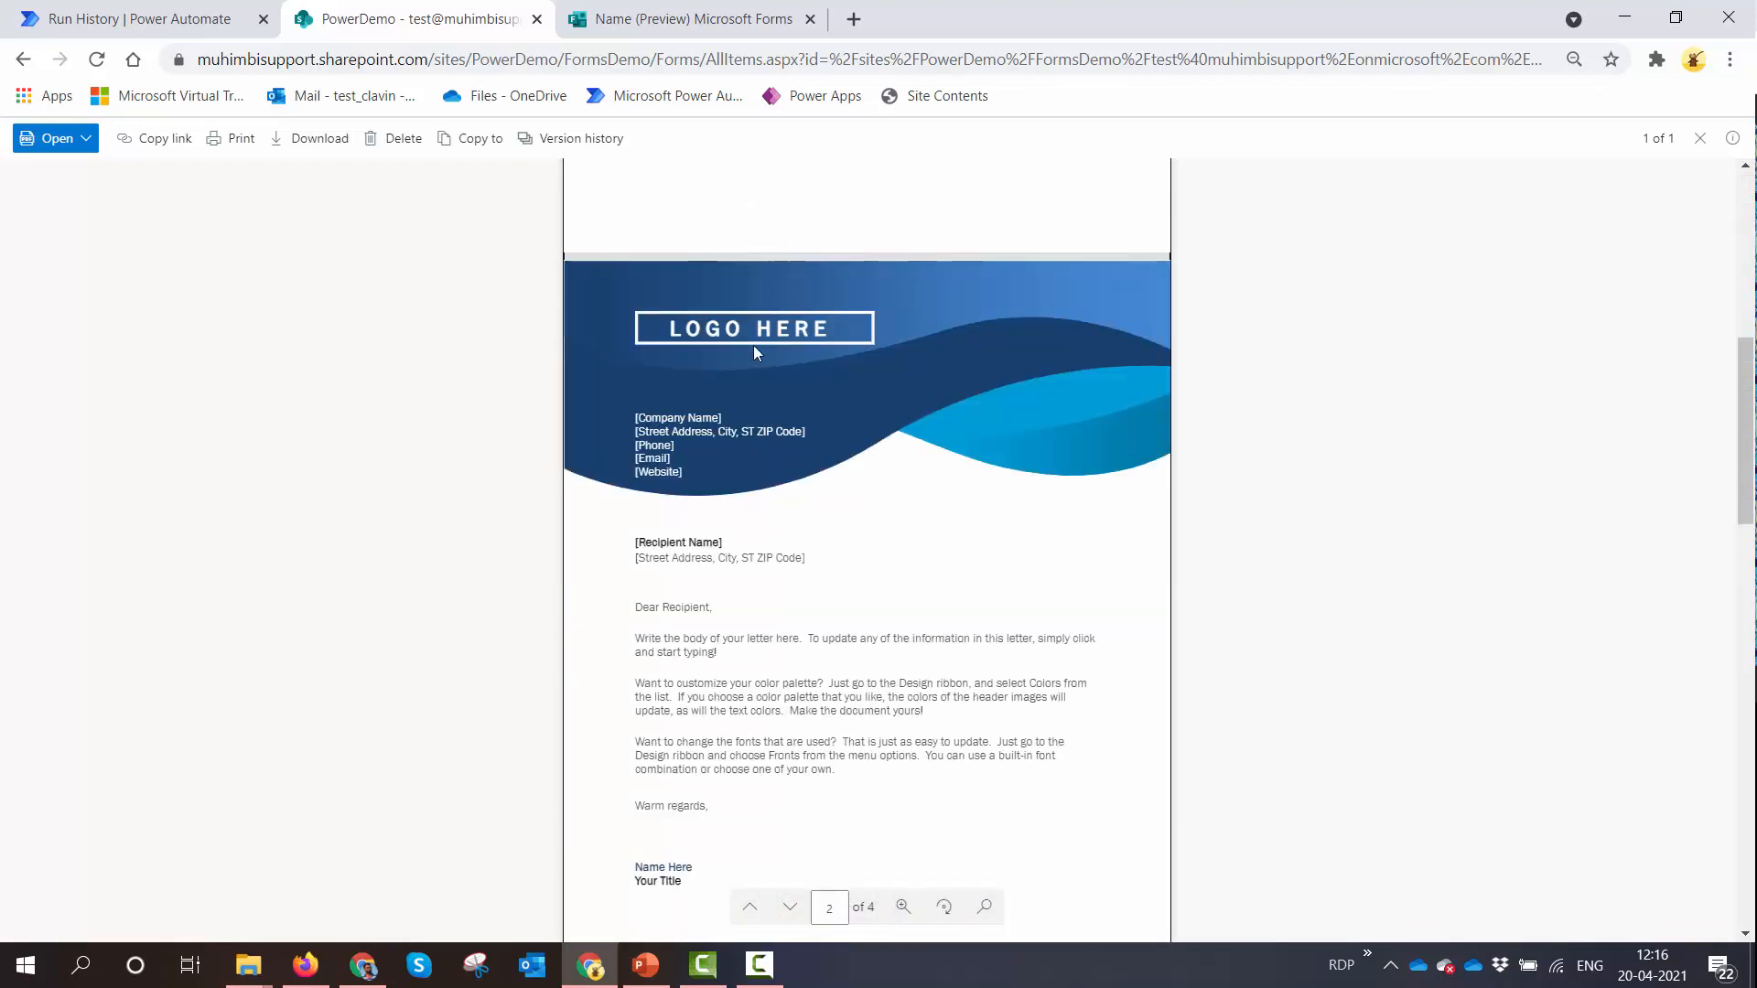
pyautogui.scroll(-15, 719, 336)
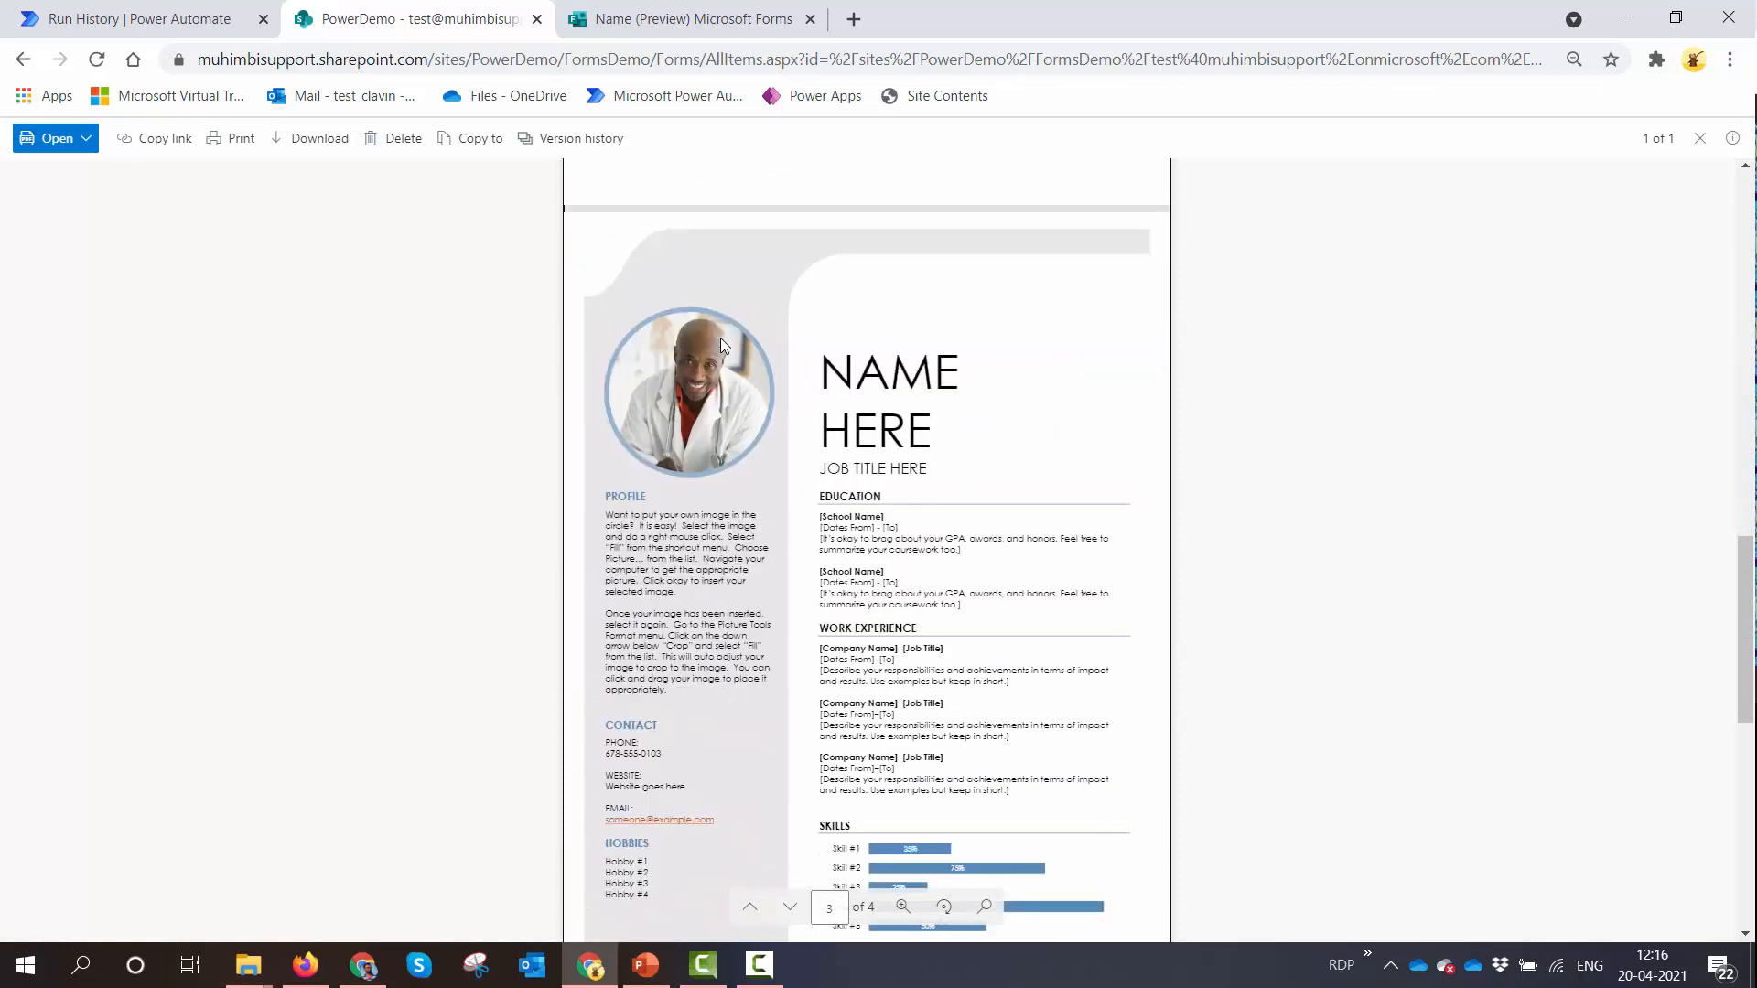
pyautogui.scroll(-5, 723, 342)
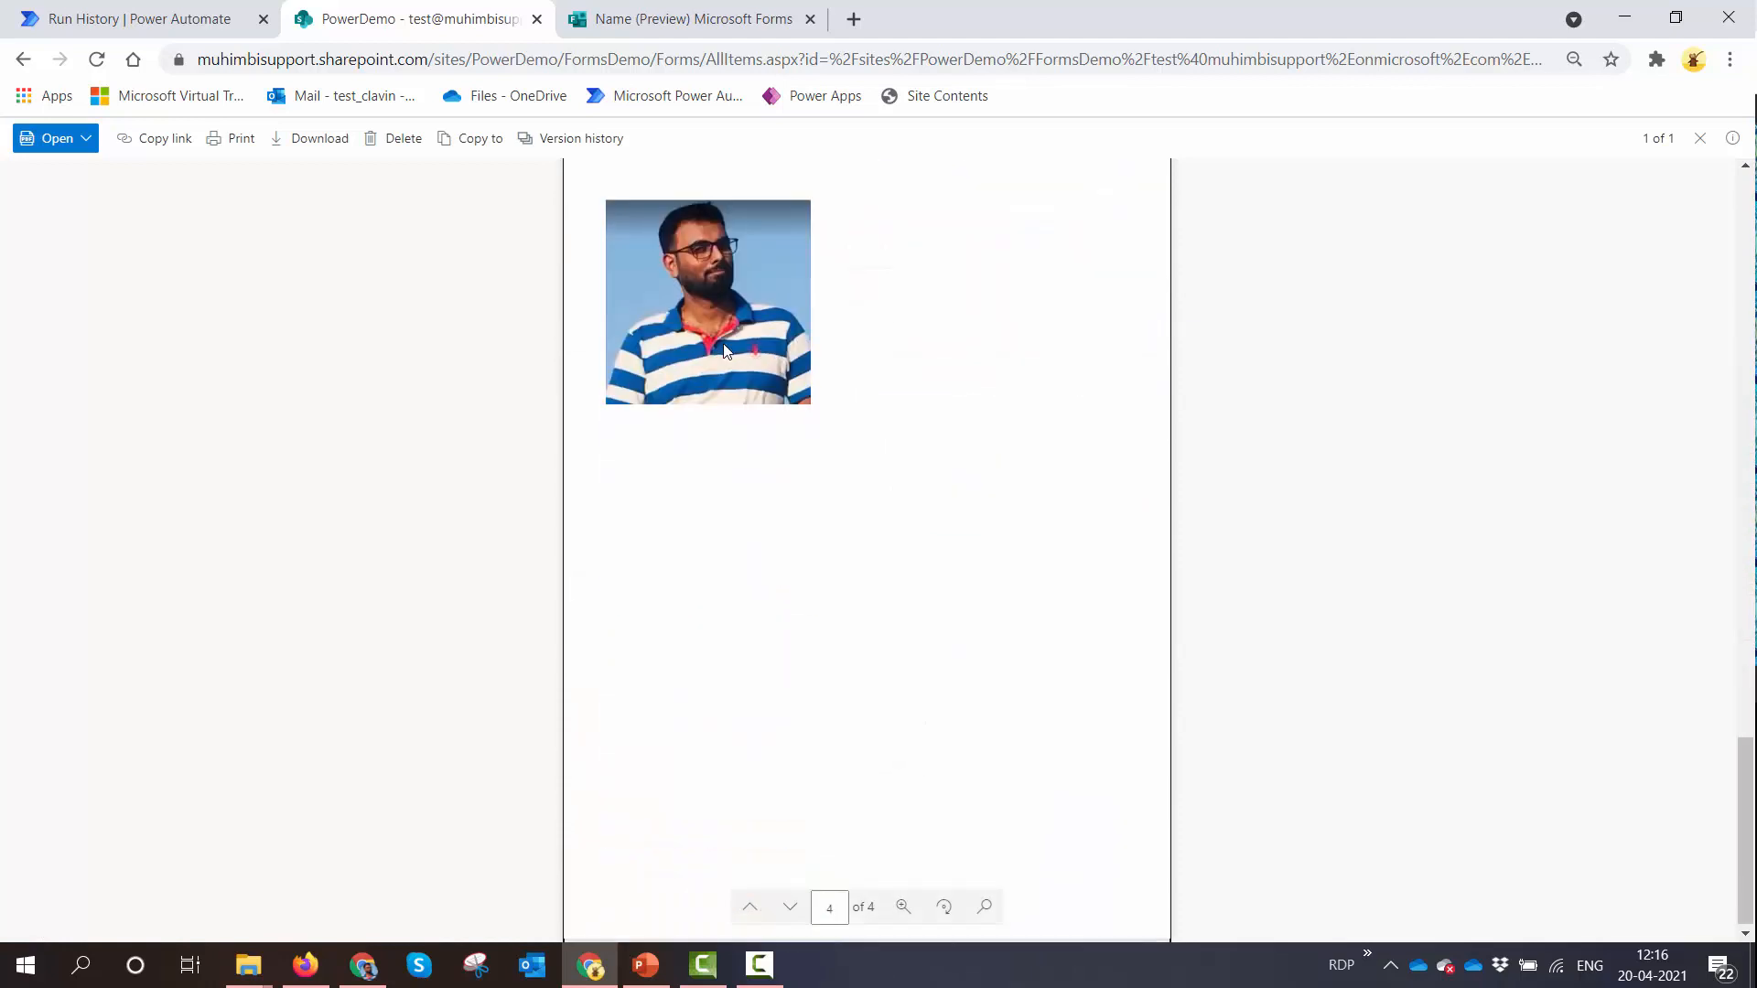
pyautogui.scroll(9, 723, 343)
pyautogui.scroll(11, 723, 343)
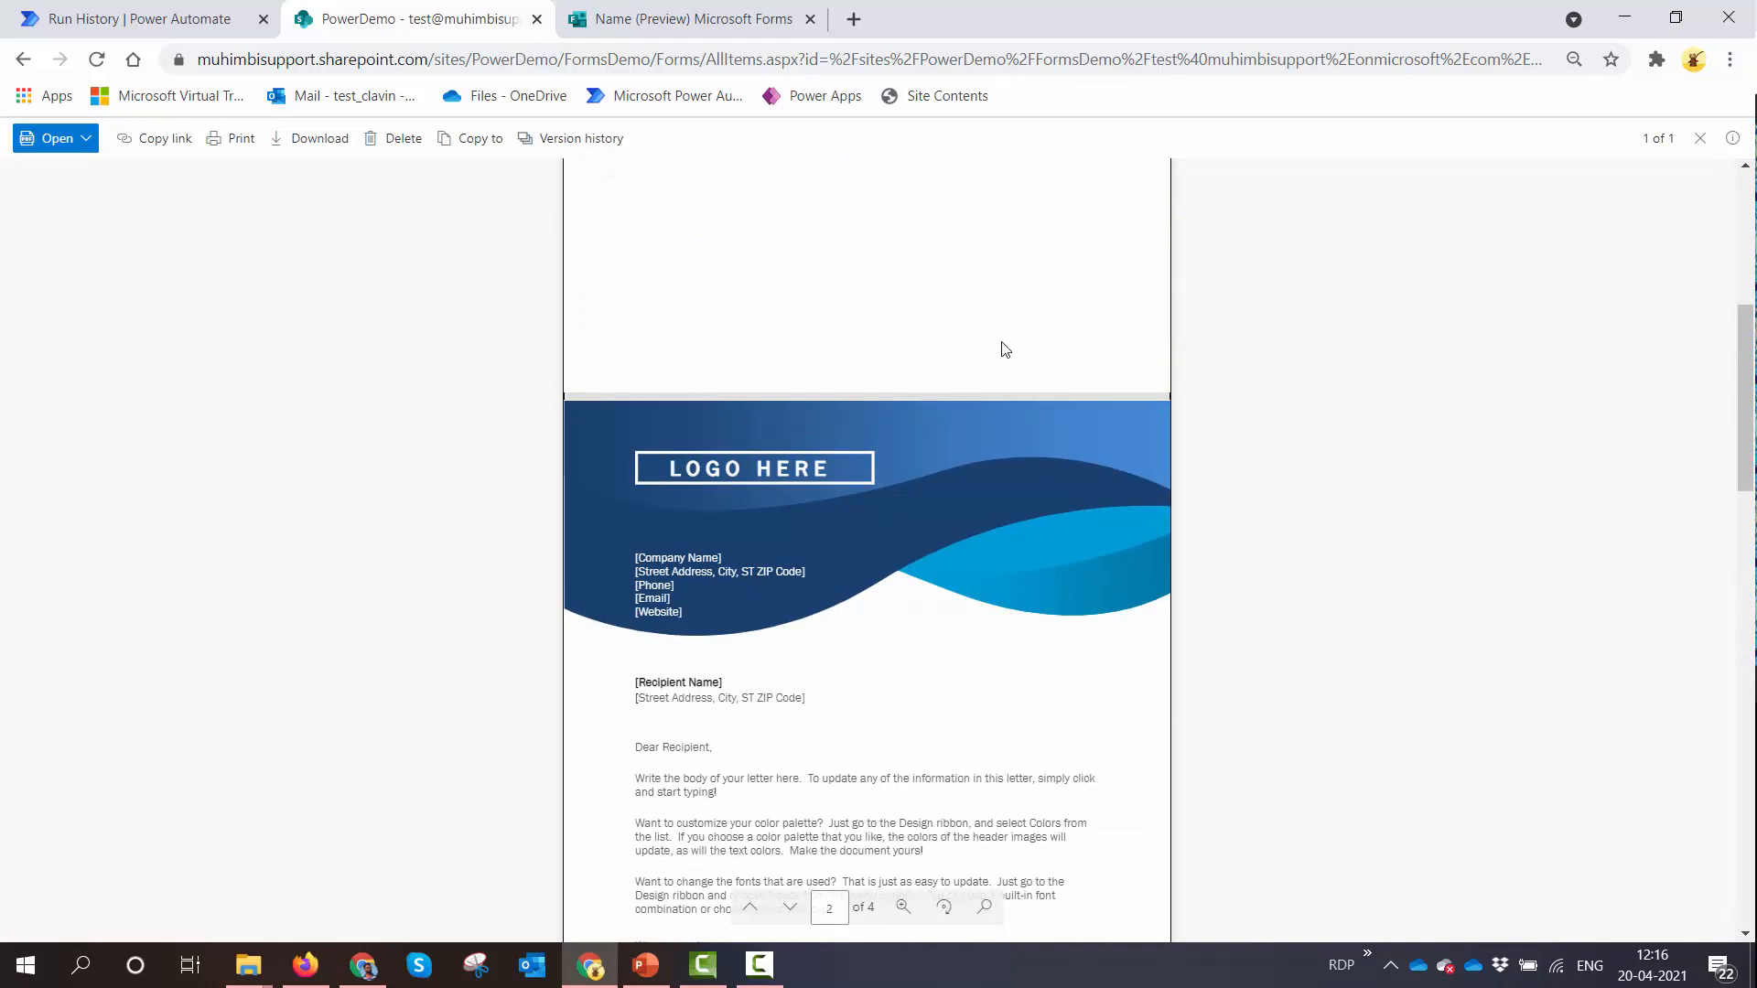
pyautogui.scroll(5, 1001, 346)
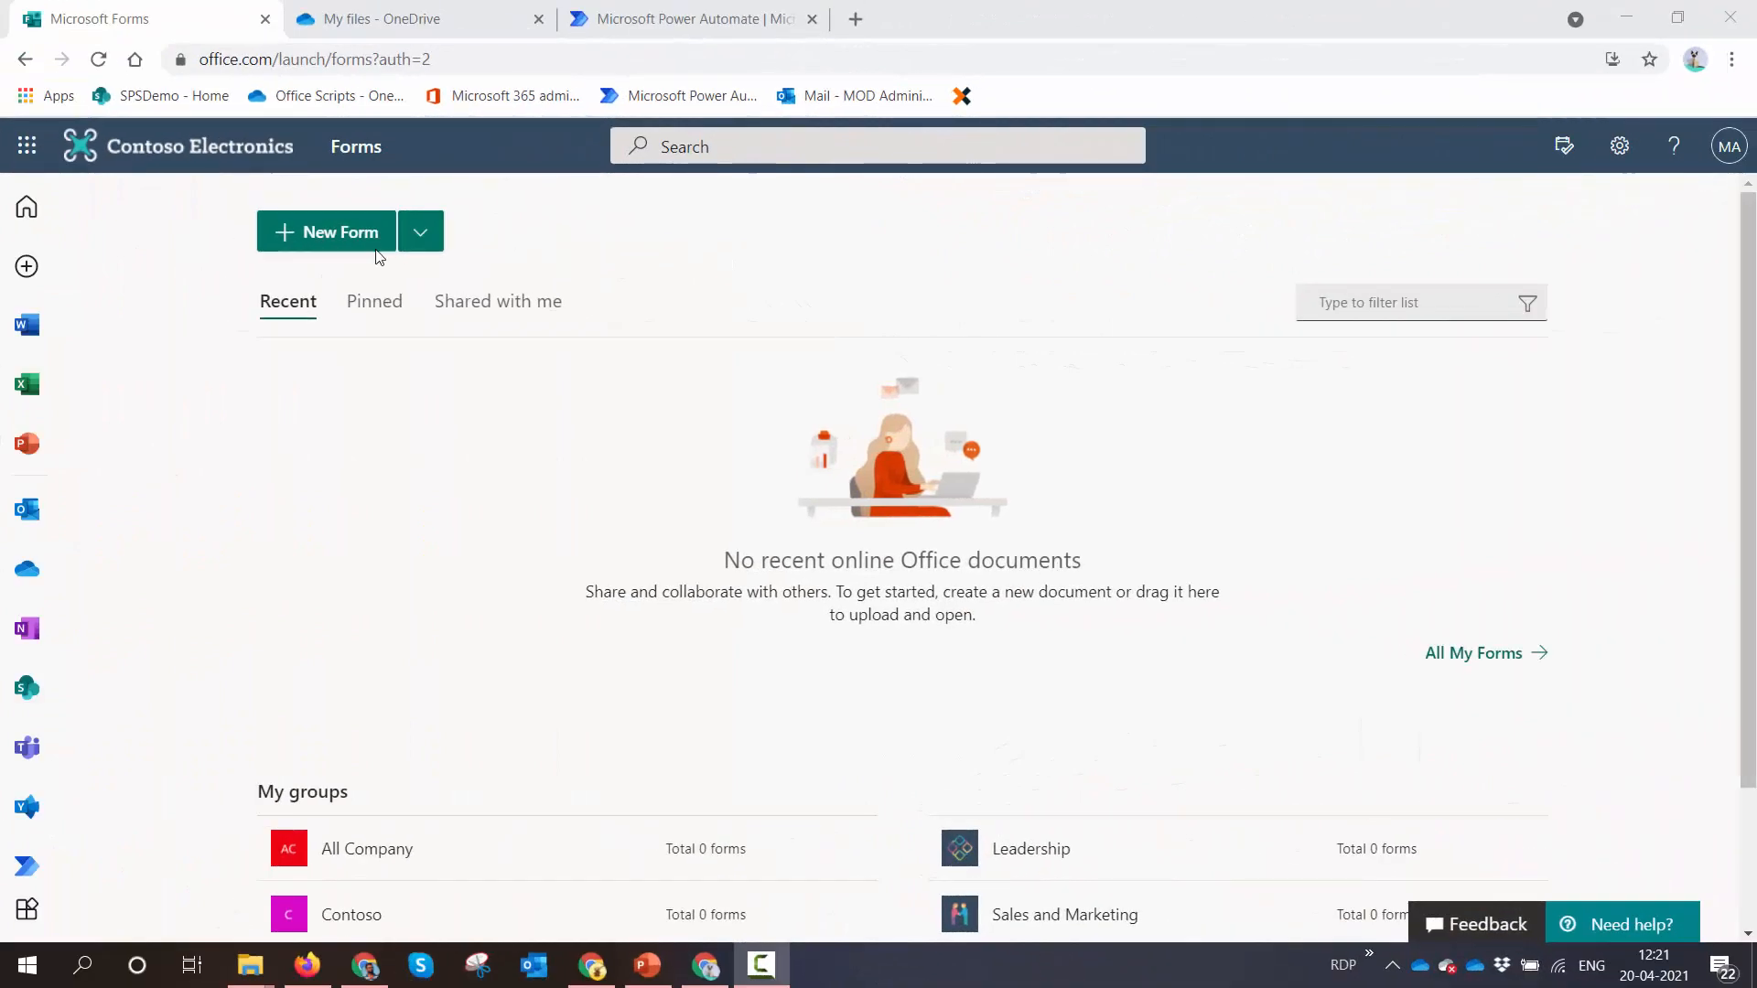
# Create a new blank form titled 'Demo Form'
pyautogui.click(347, 243)
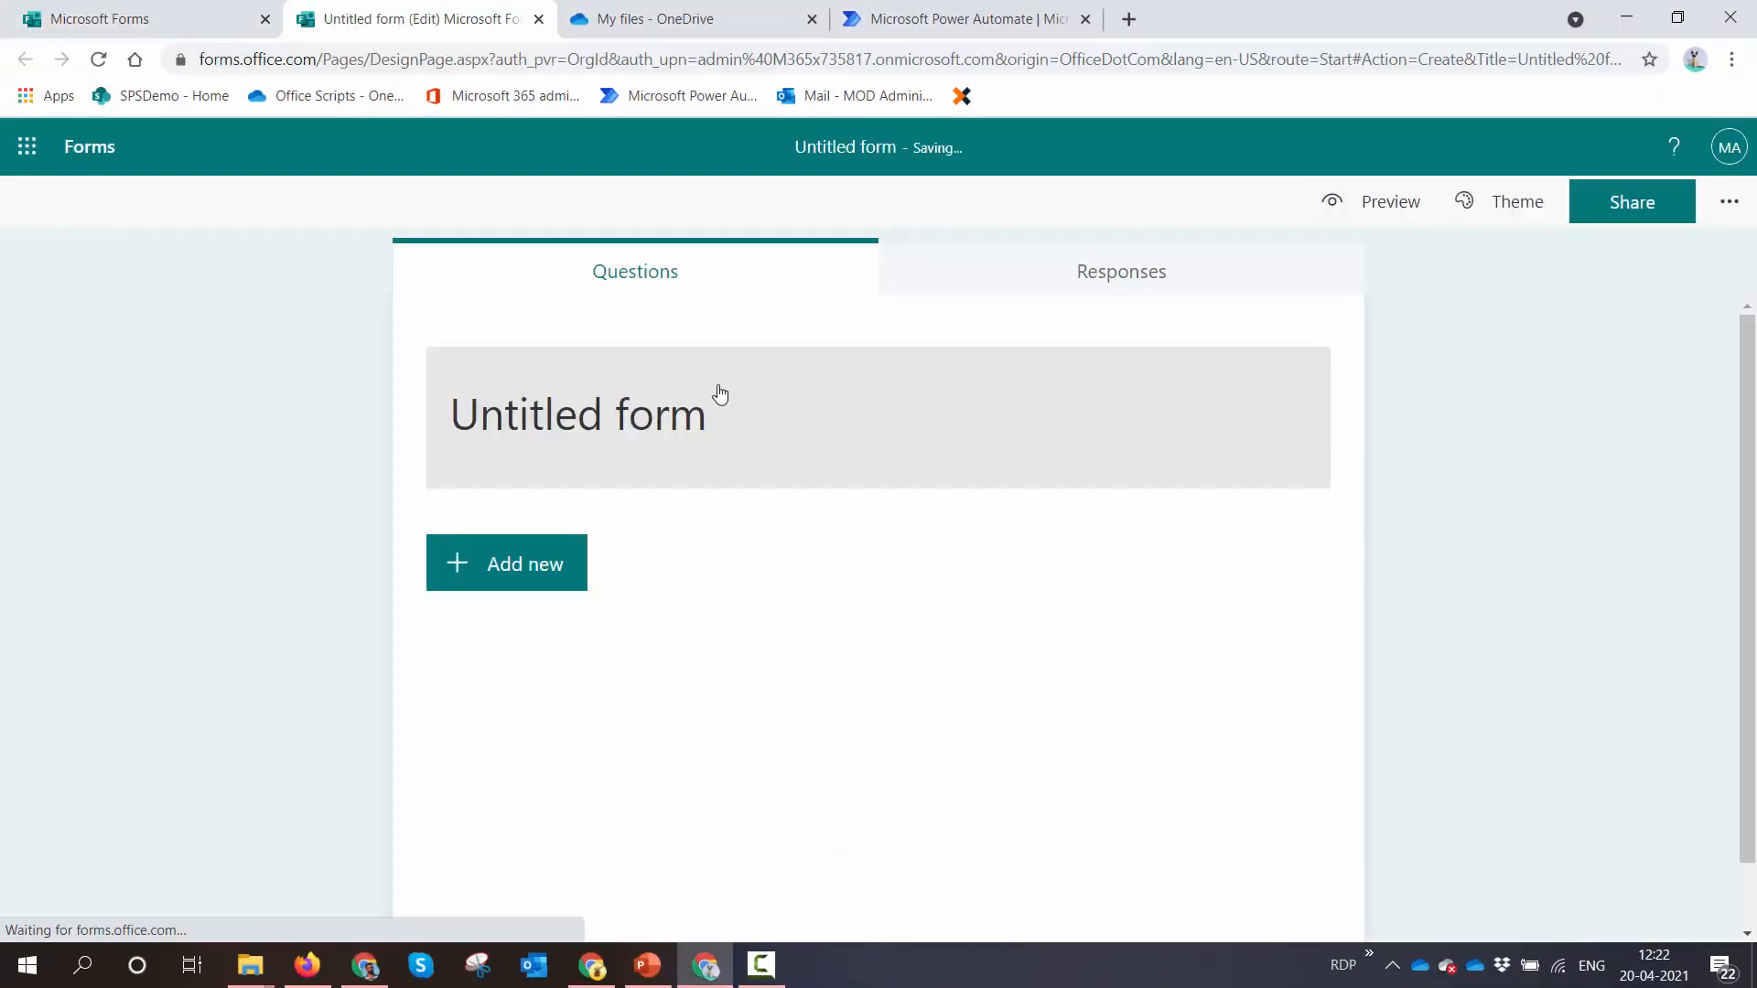
pyautogui.click(710, 406)
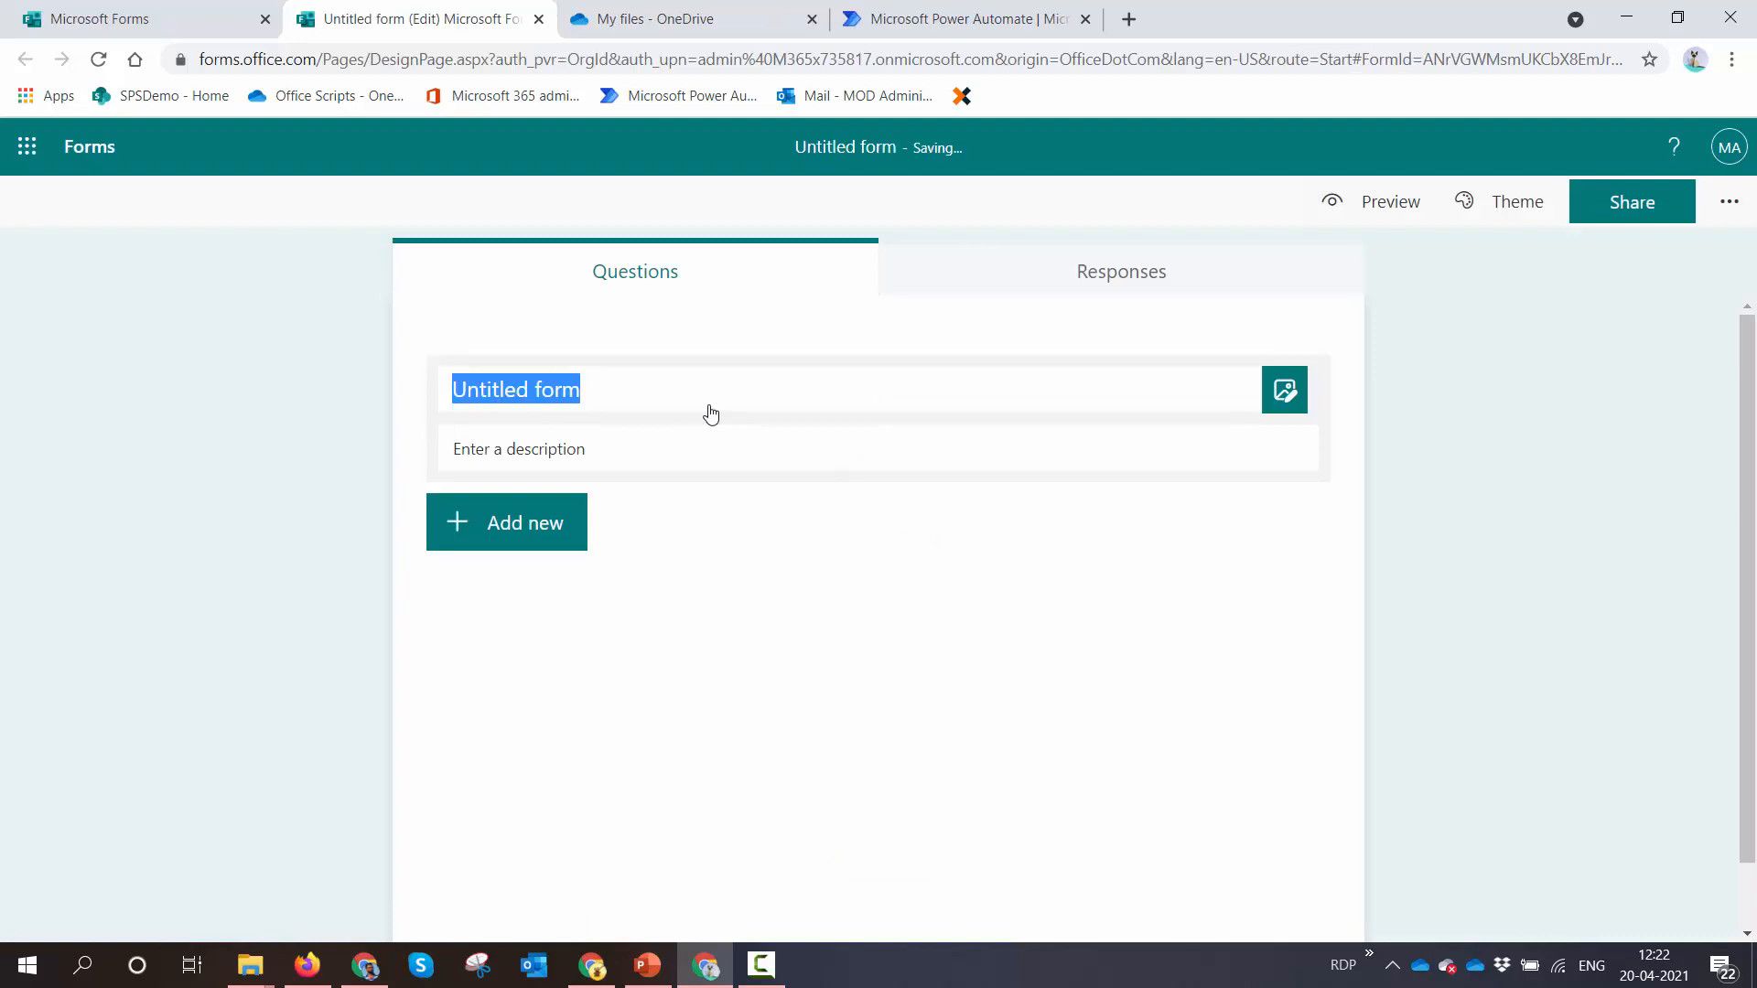
pyautogui.write('DEmo')
pyautogui.press('BackSpace')
pyautogui.press('BackSpace')
pyautogui.press('BackSpace')
pyautogui.write('emo F')
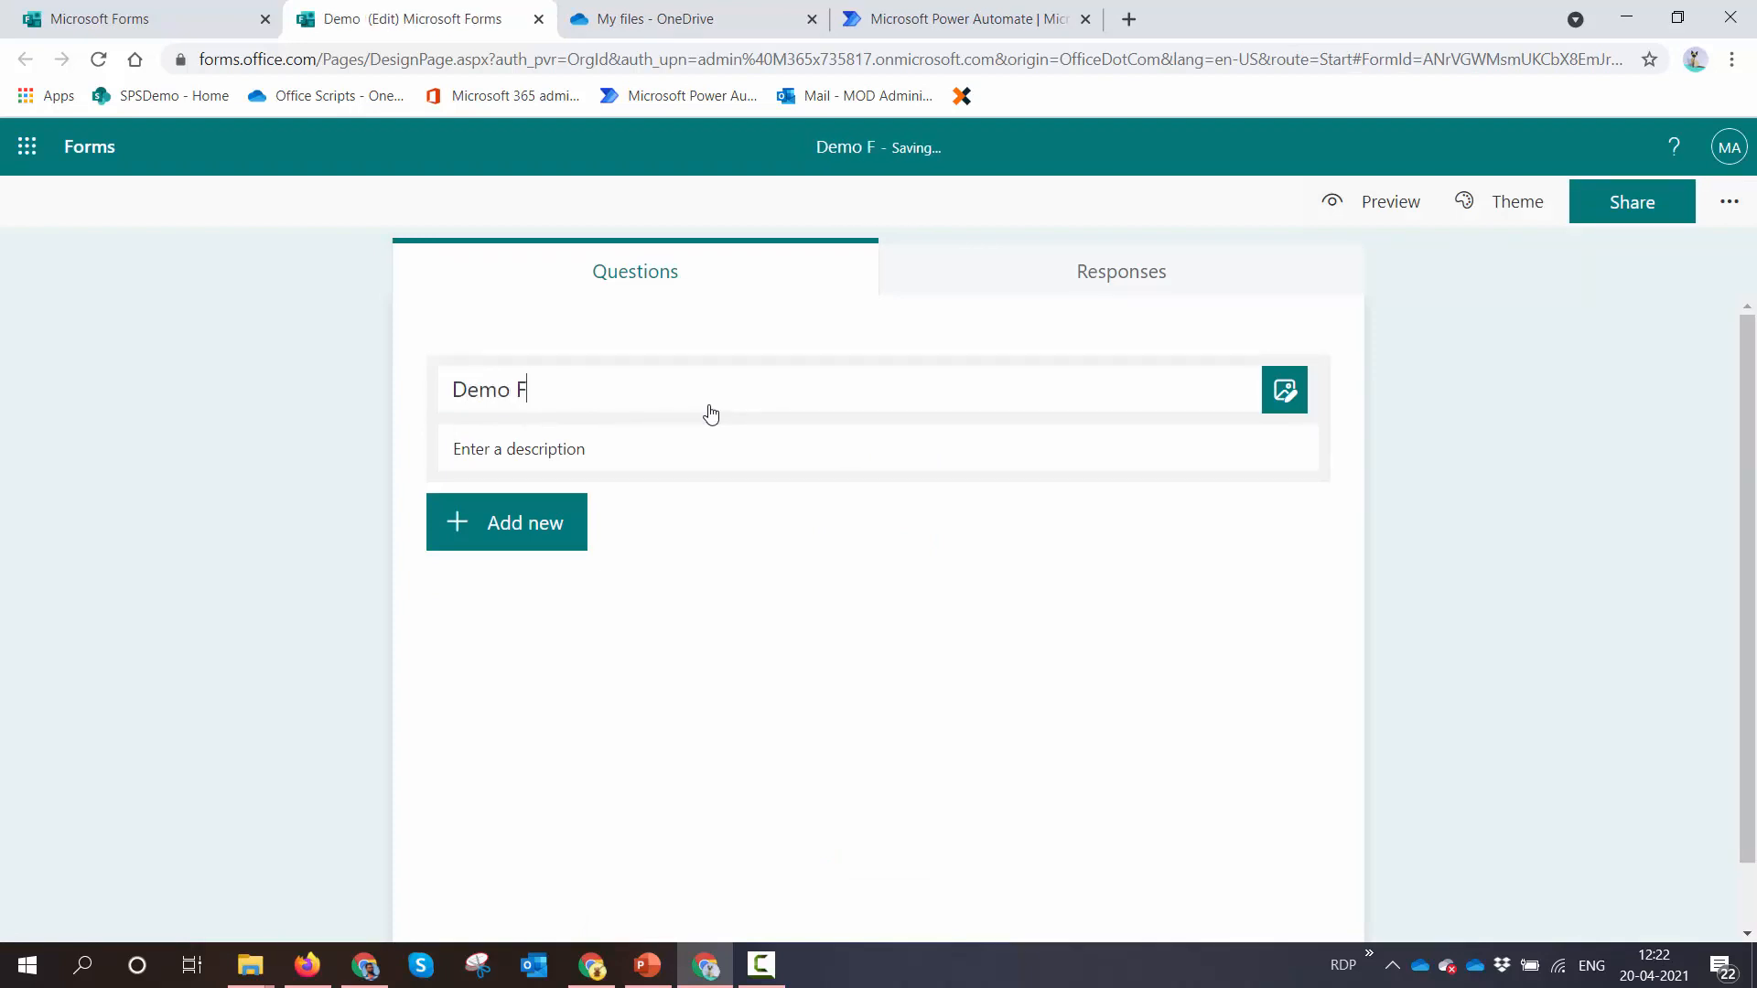
pyautogui.write('orm')
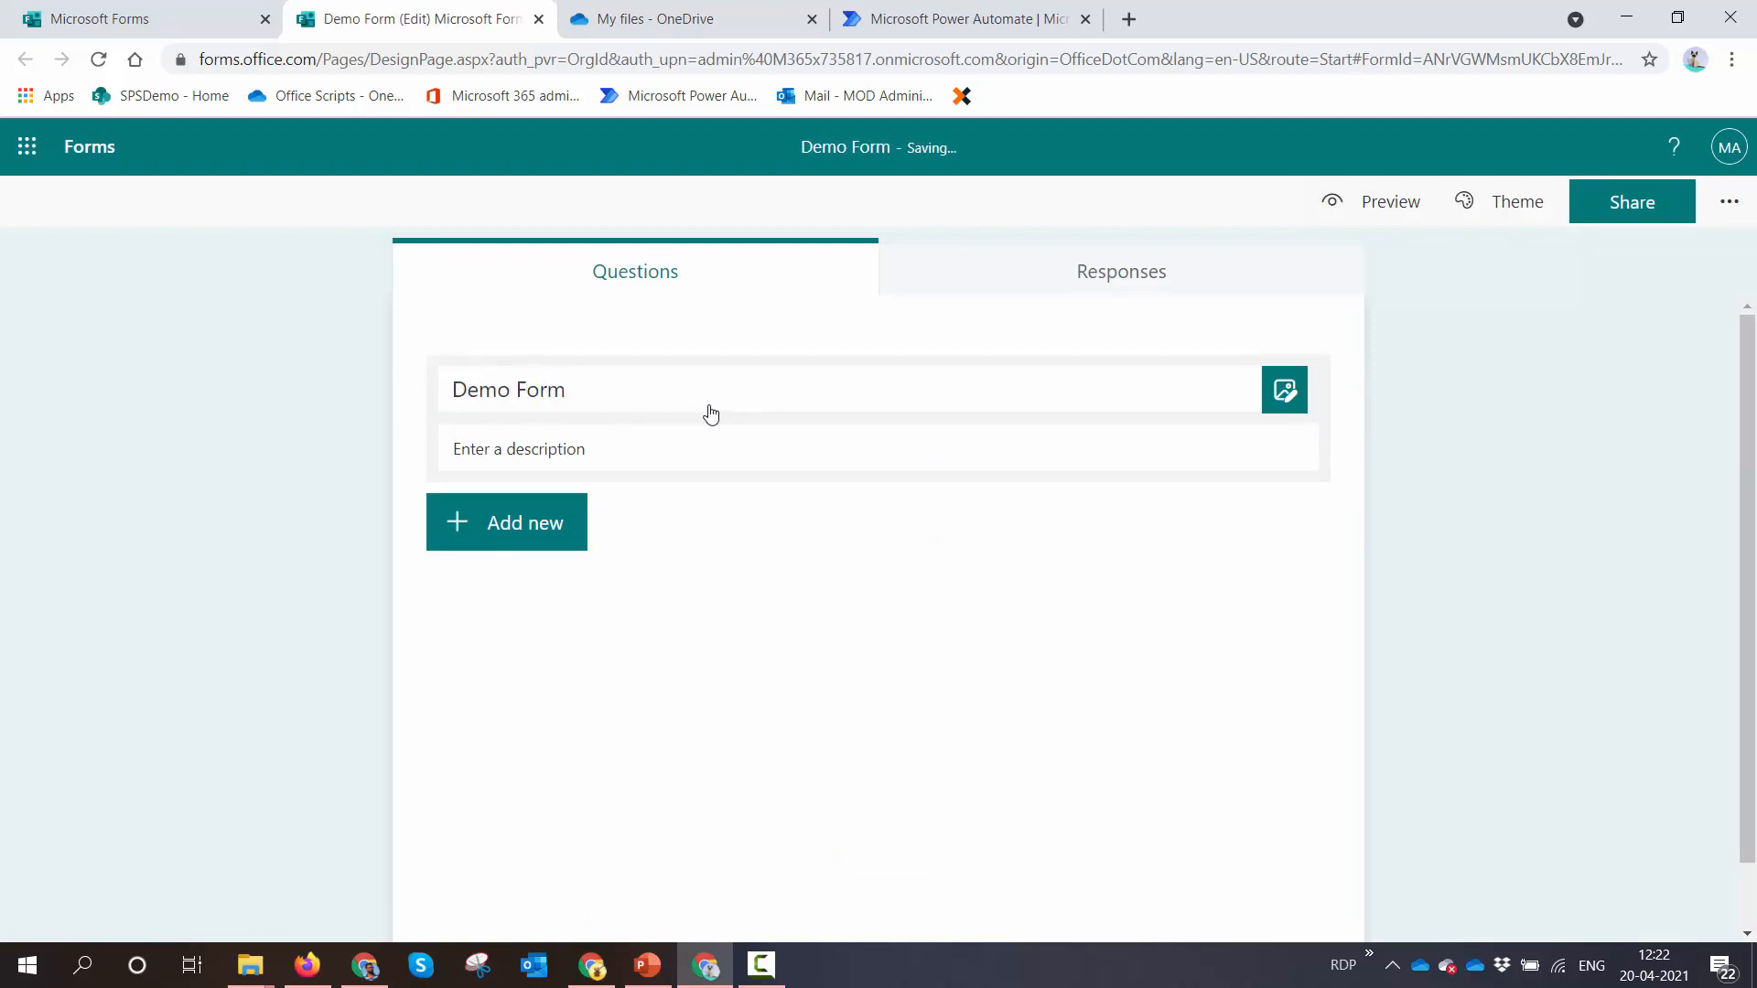
# Add a text question 'What is your Name?'
pyautogui.click(558, 538)
pyautogui.click(715, 538)
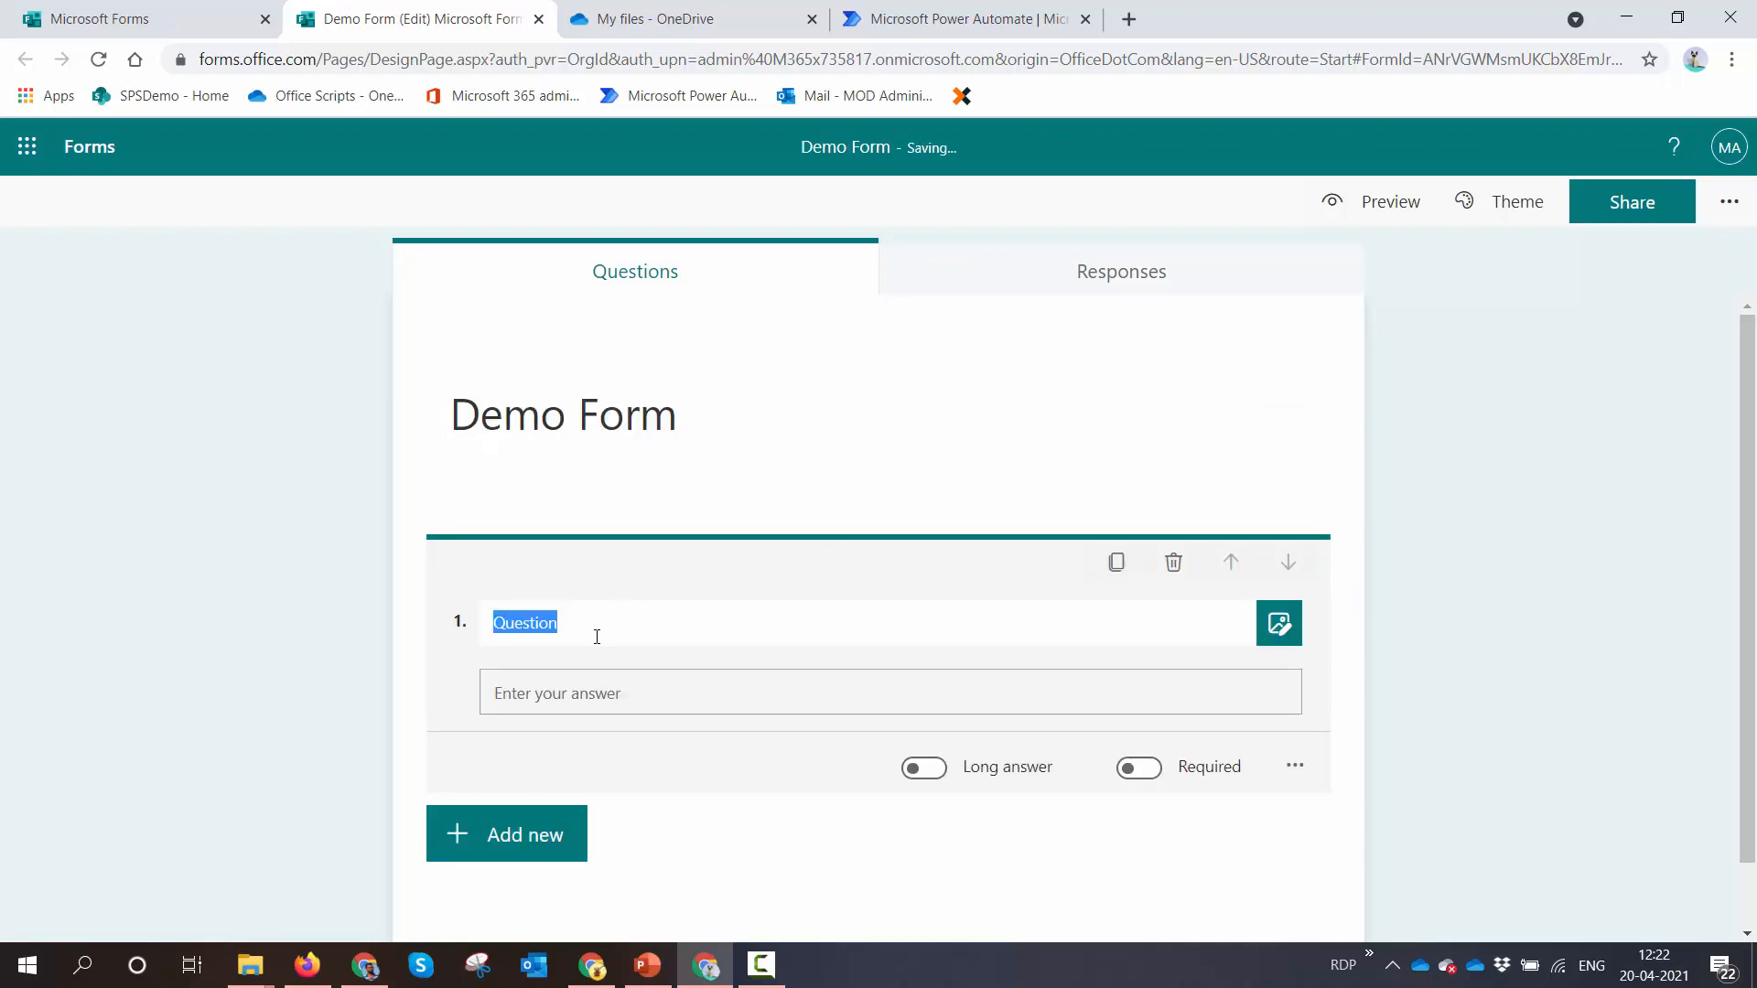
pyautogui.press('BackSpace')
pyautogui.write('What is your NAm')
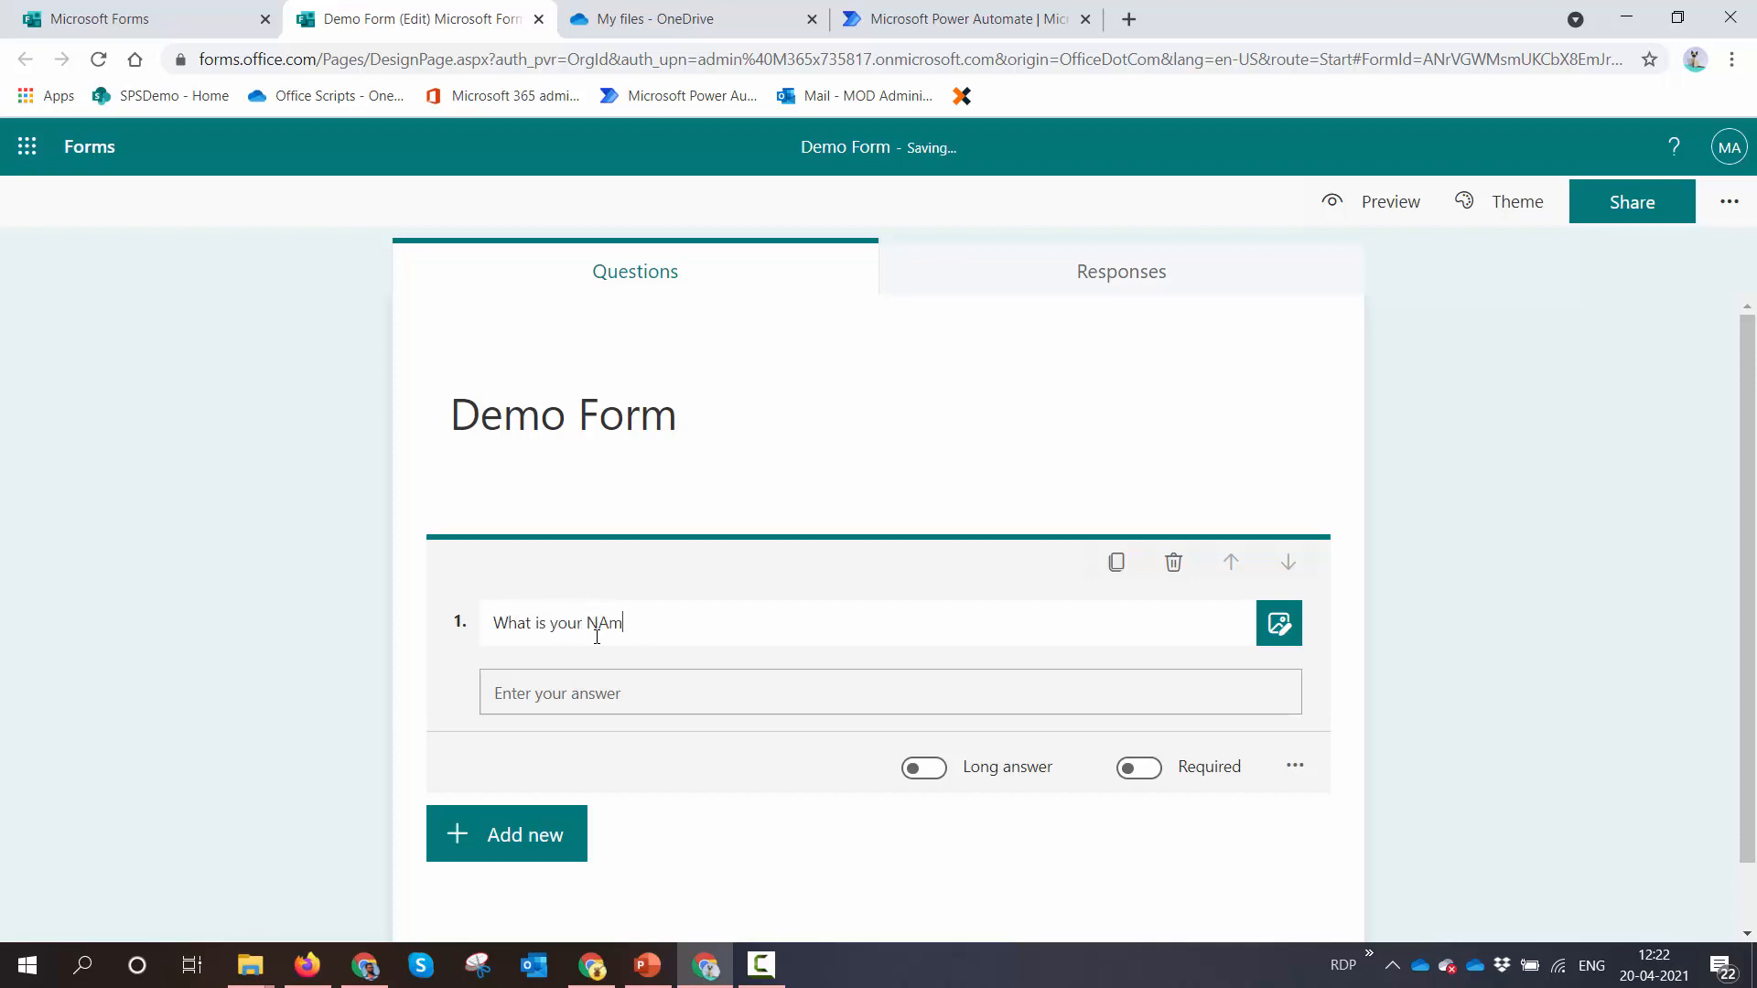
pyautogui.press('BackSpace')
pyautogui.press('BackSpace')
pyautogui.write('ame?')
pyautogui.click(1452, 450)
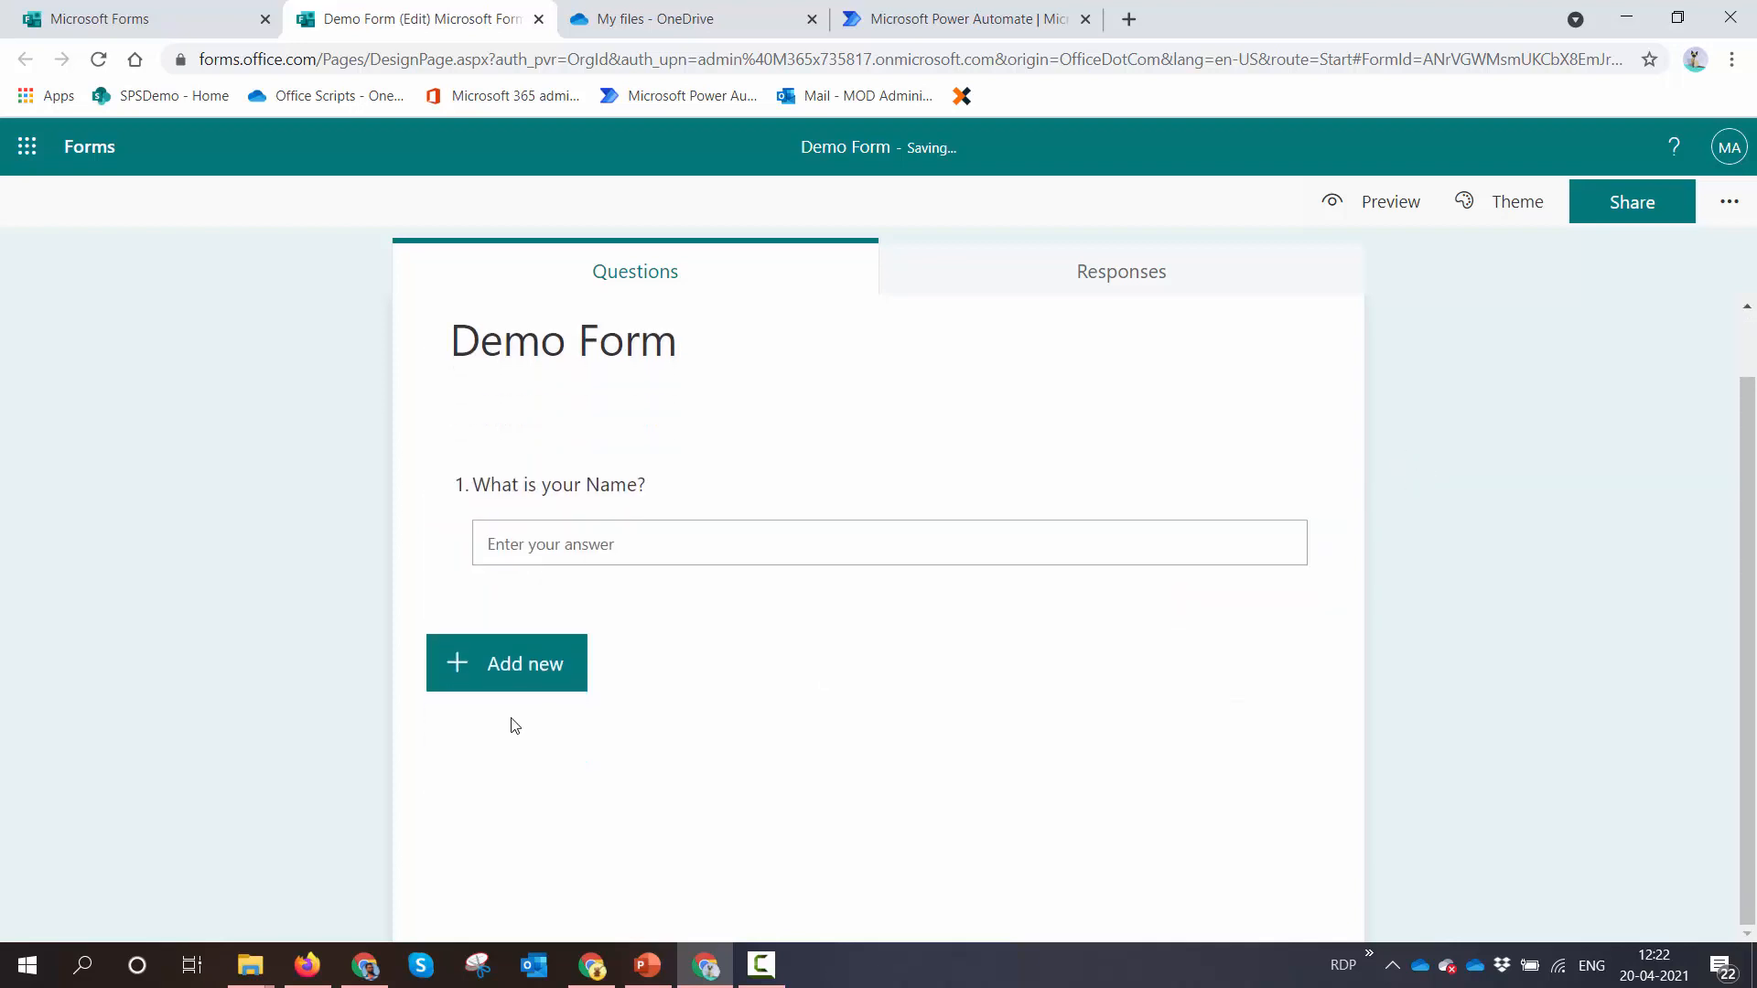
# Add a File upload question from the additional question types
pyautogui.click(517, 671)
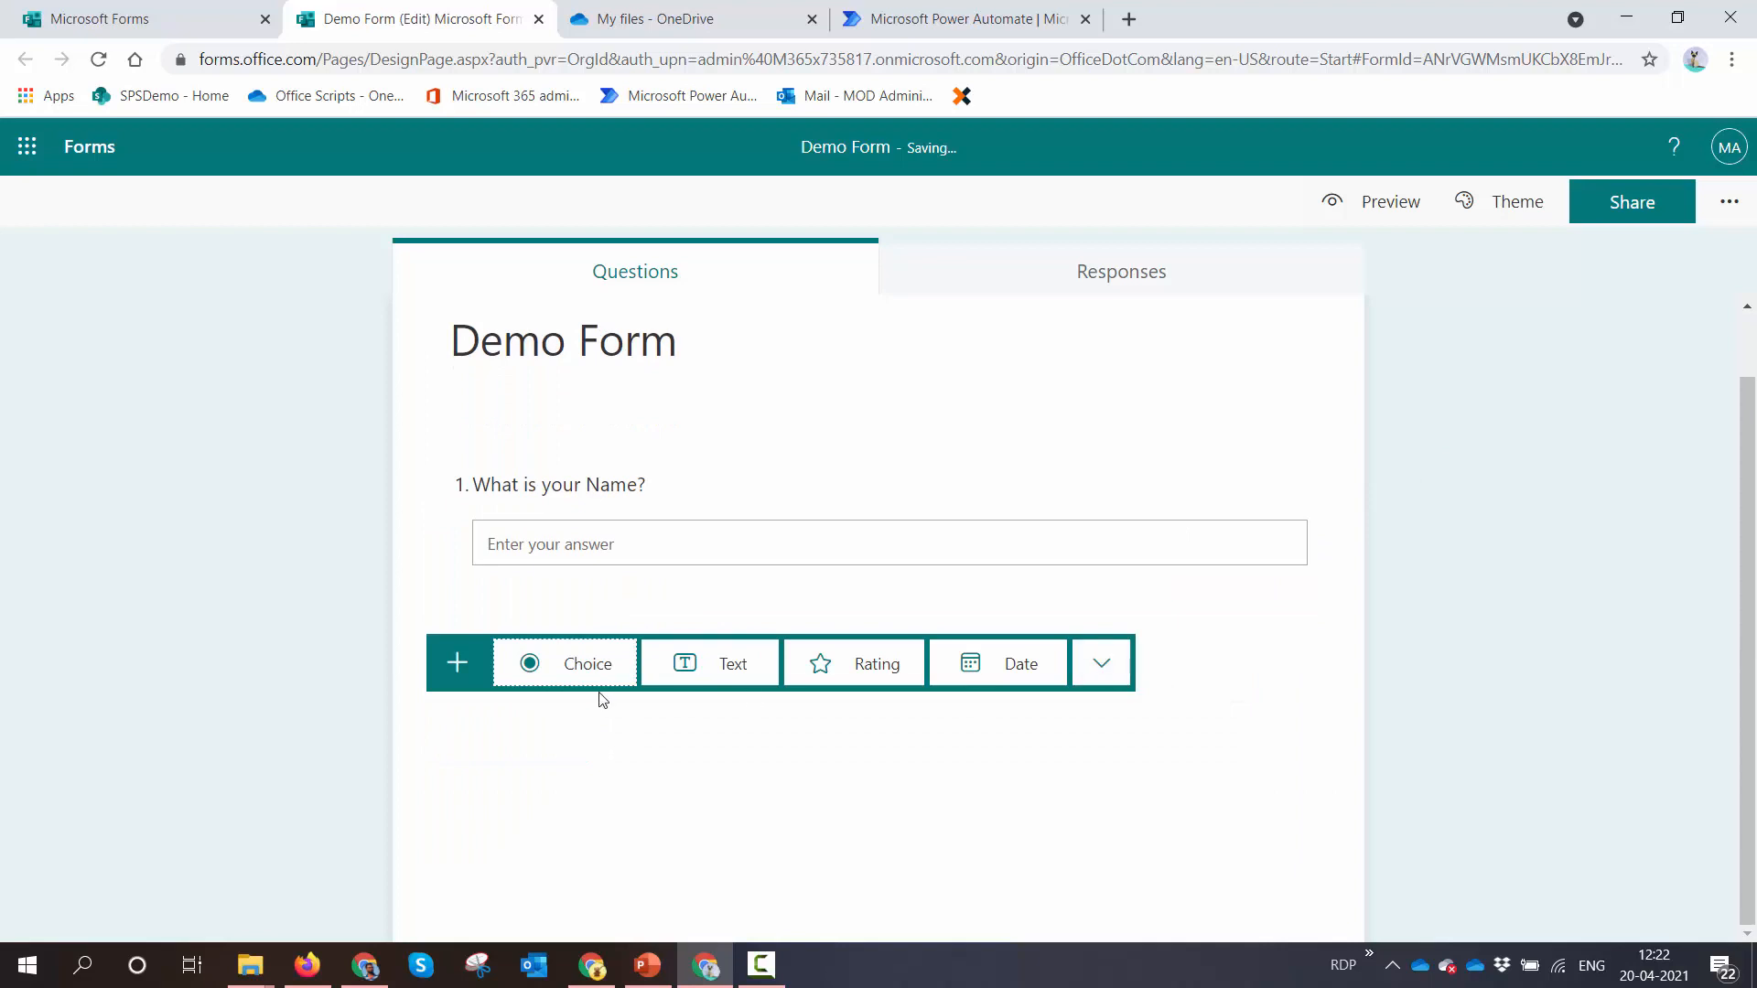
pyautogui.click(1102, 666)
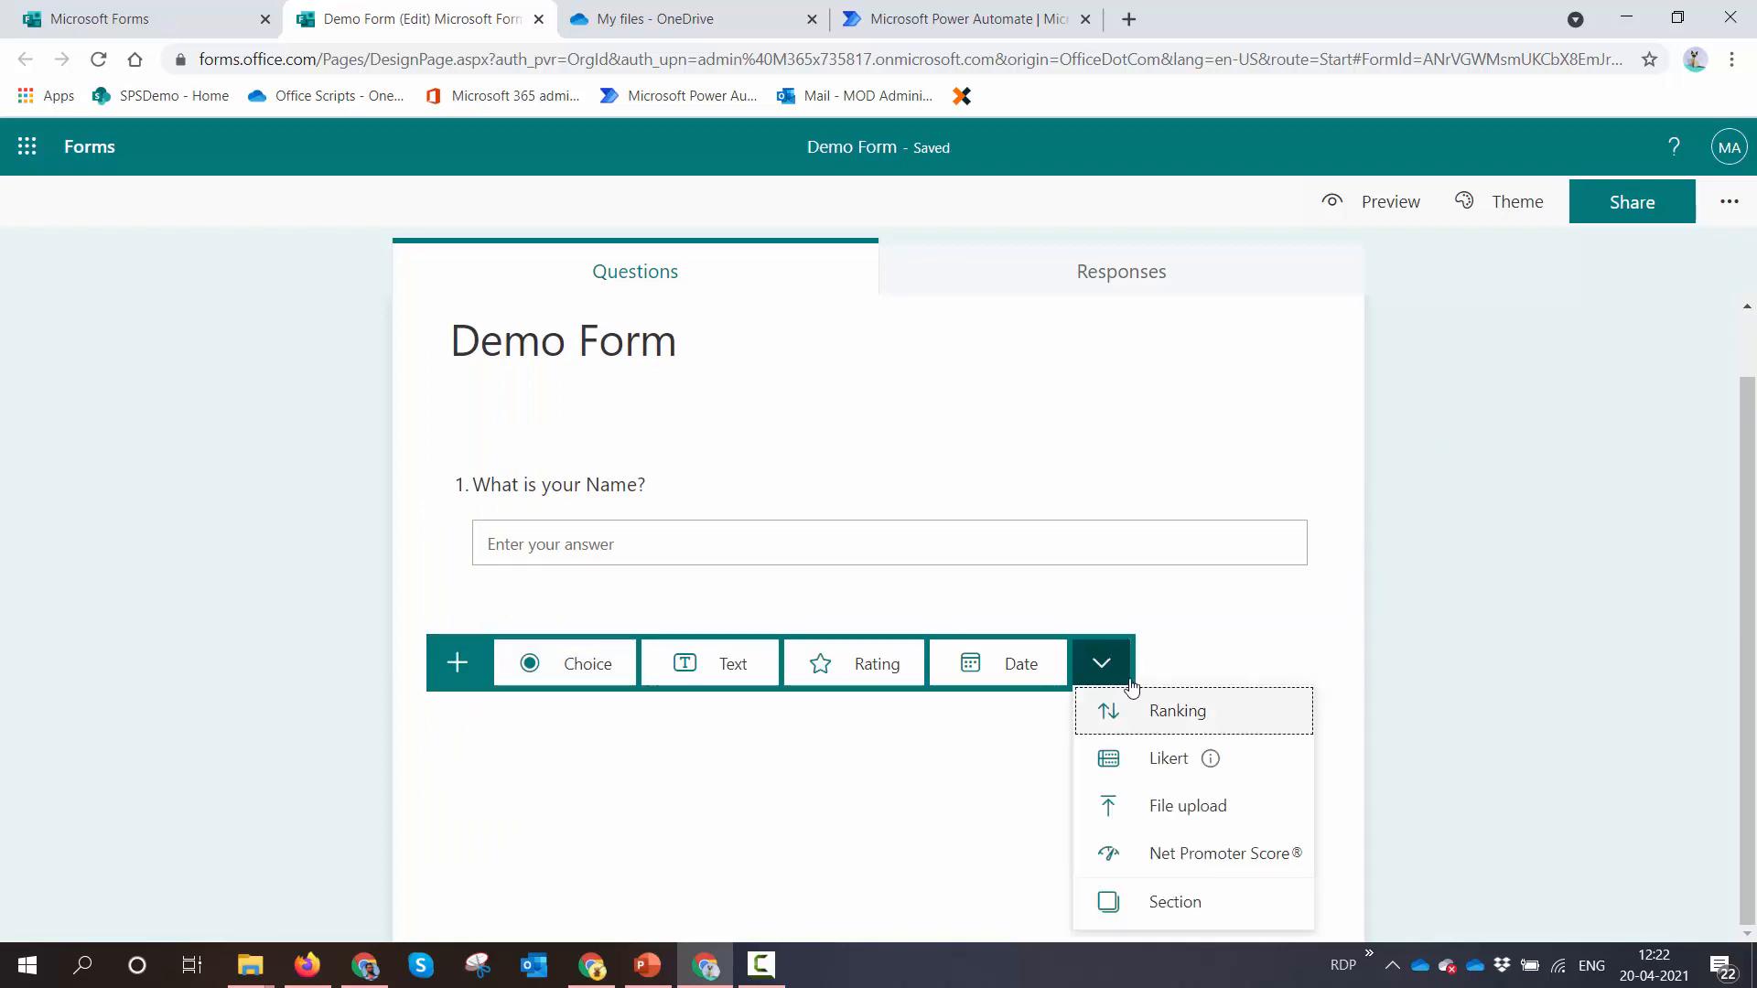
pyautogui.click(1184, 809)
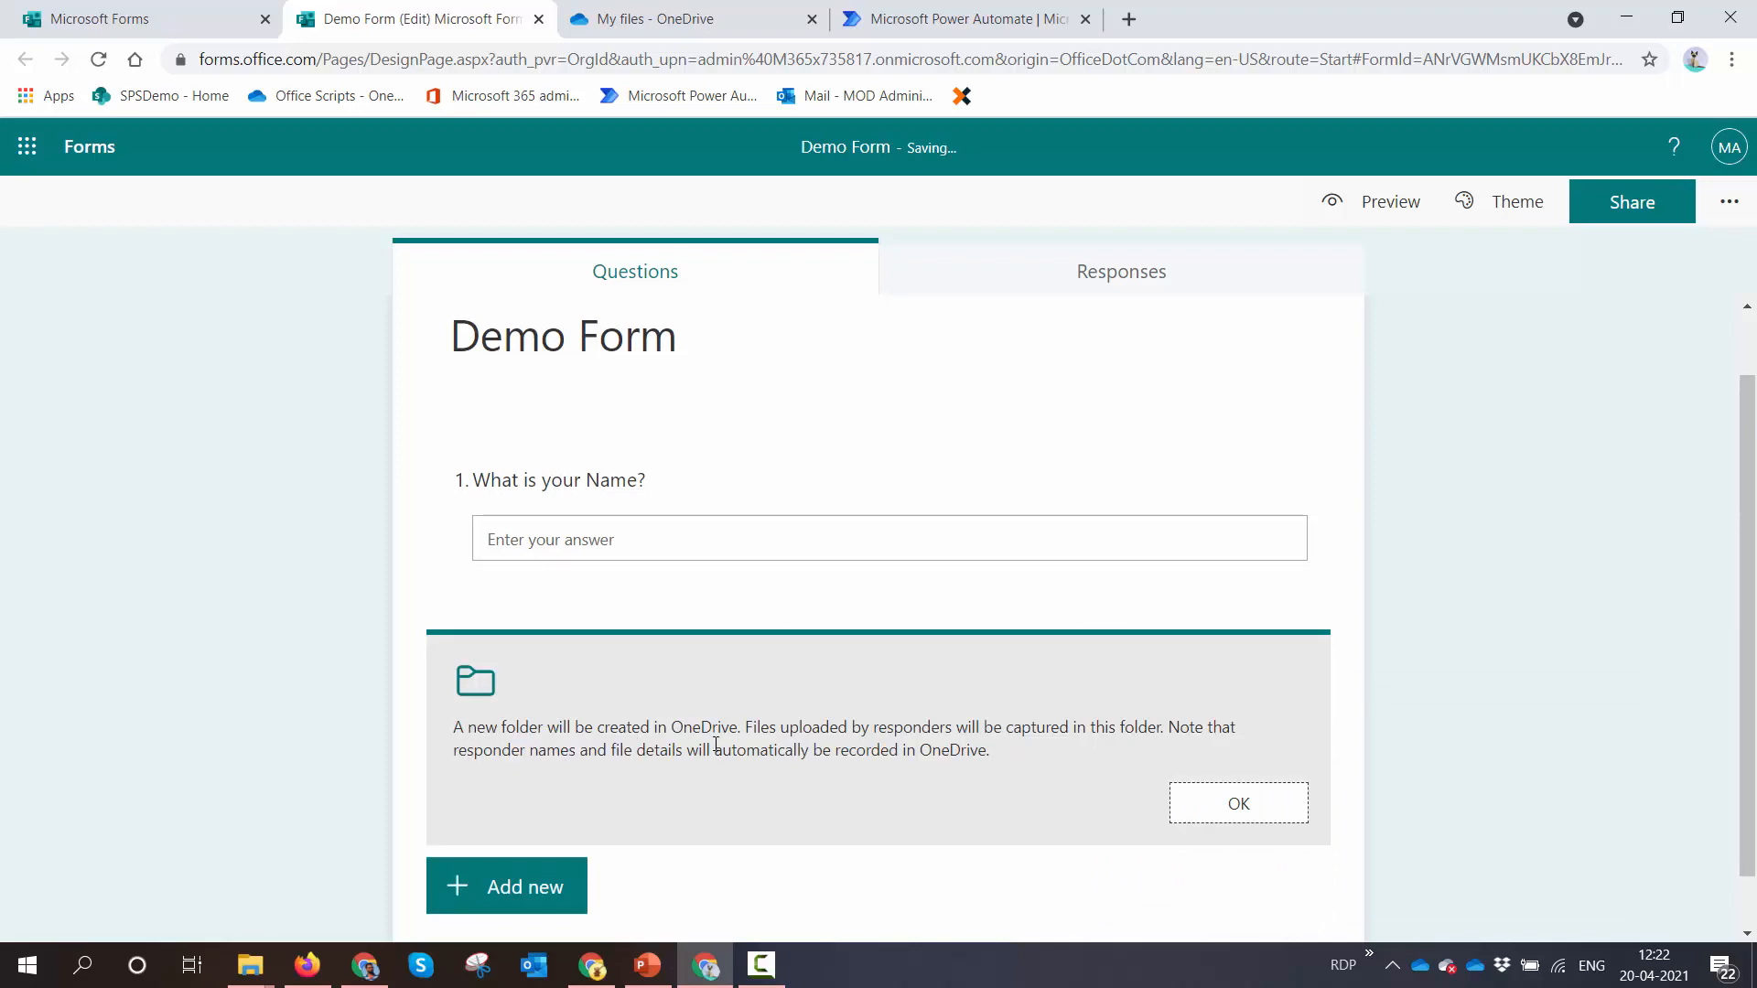
pyautogui.click(743, 20)
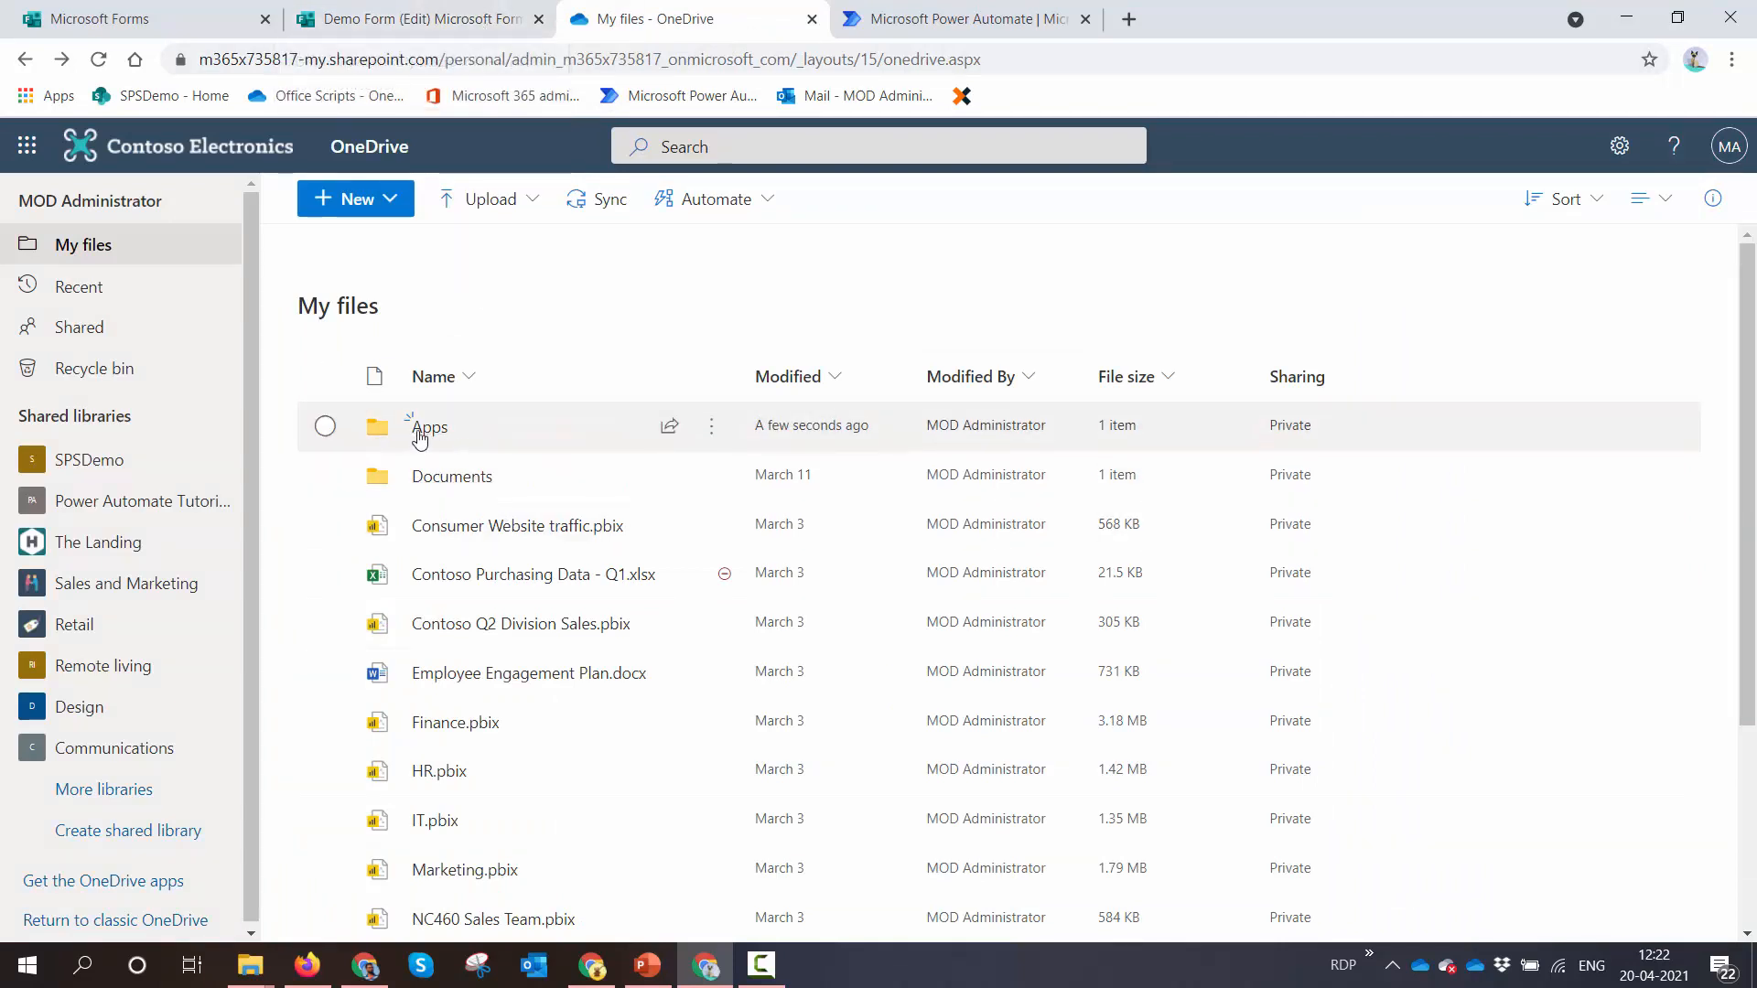
pyautogui.click(438, 16)
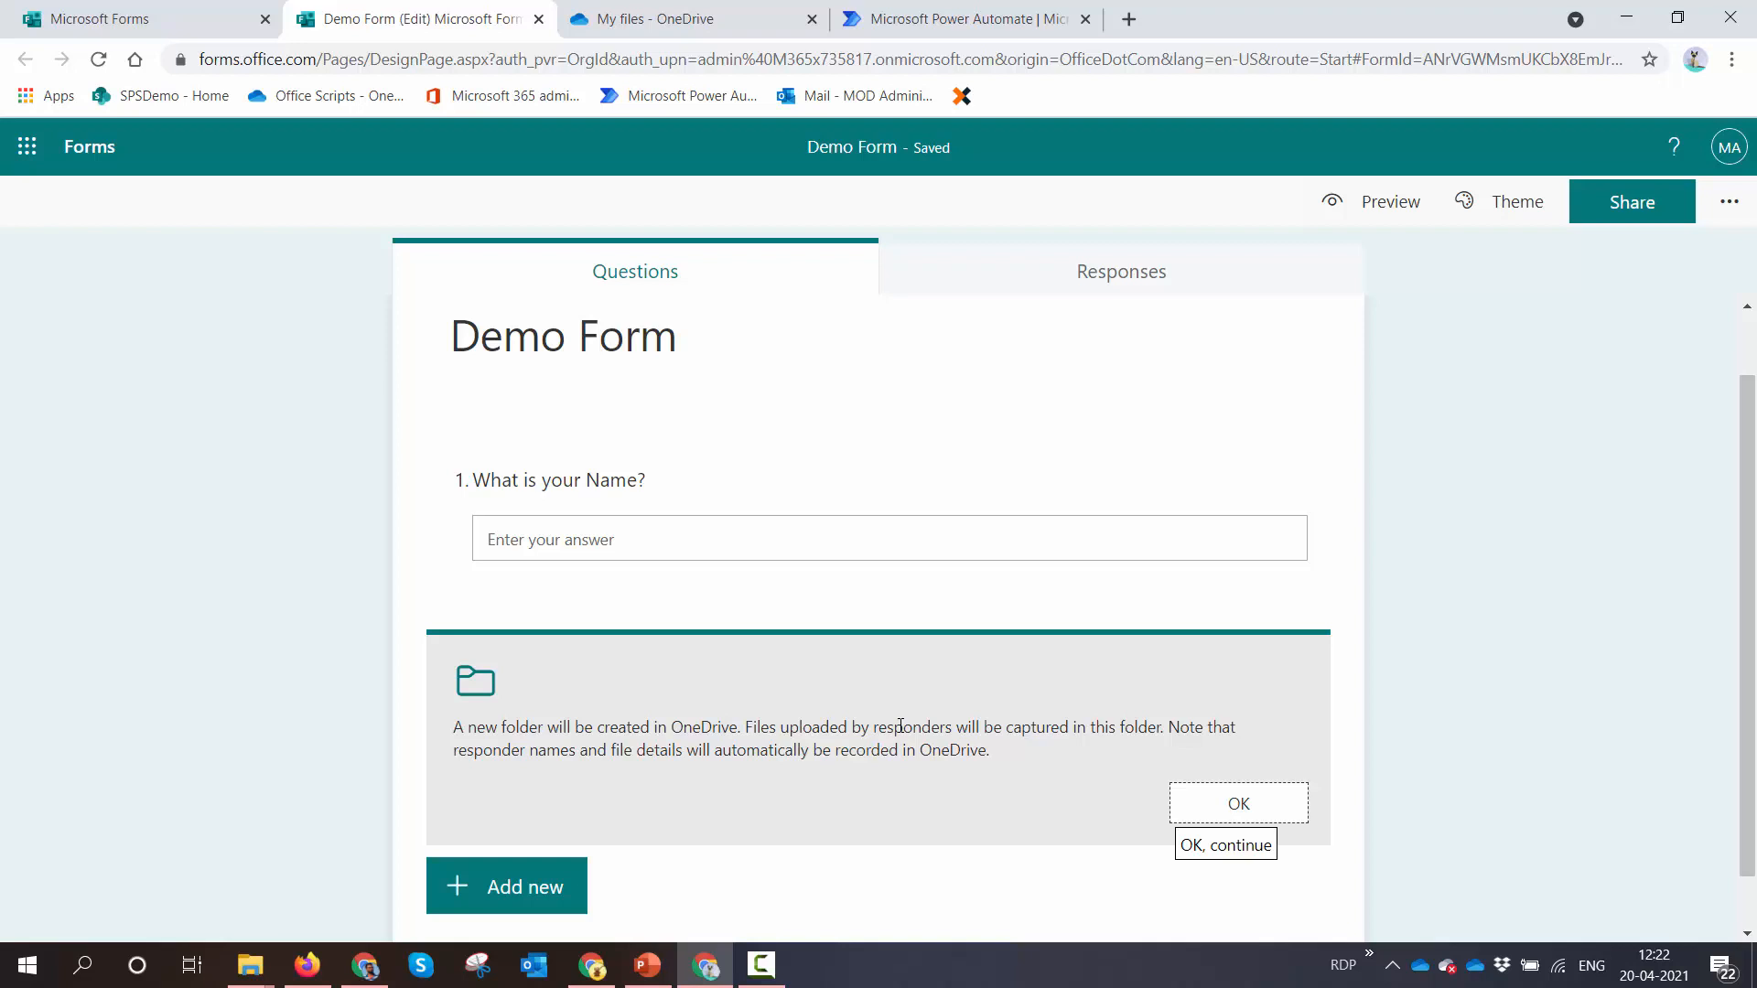
# Title question 2 'Please Upload Supporting Documents' with a 10-file limit and 100MB per file
pyautogui.click(1284, 814)
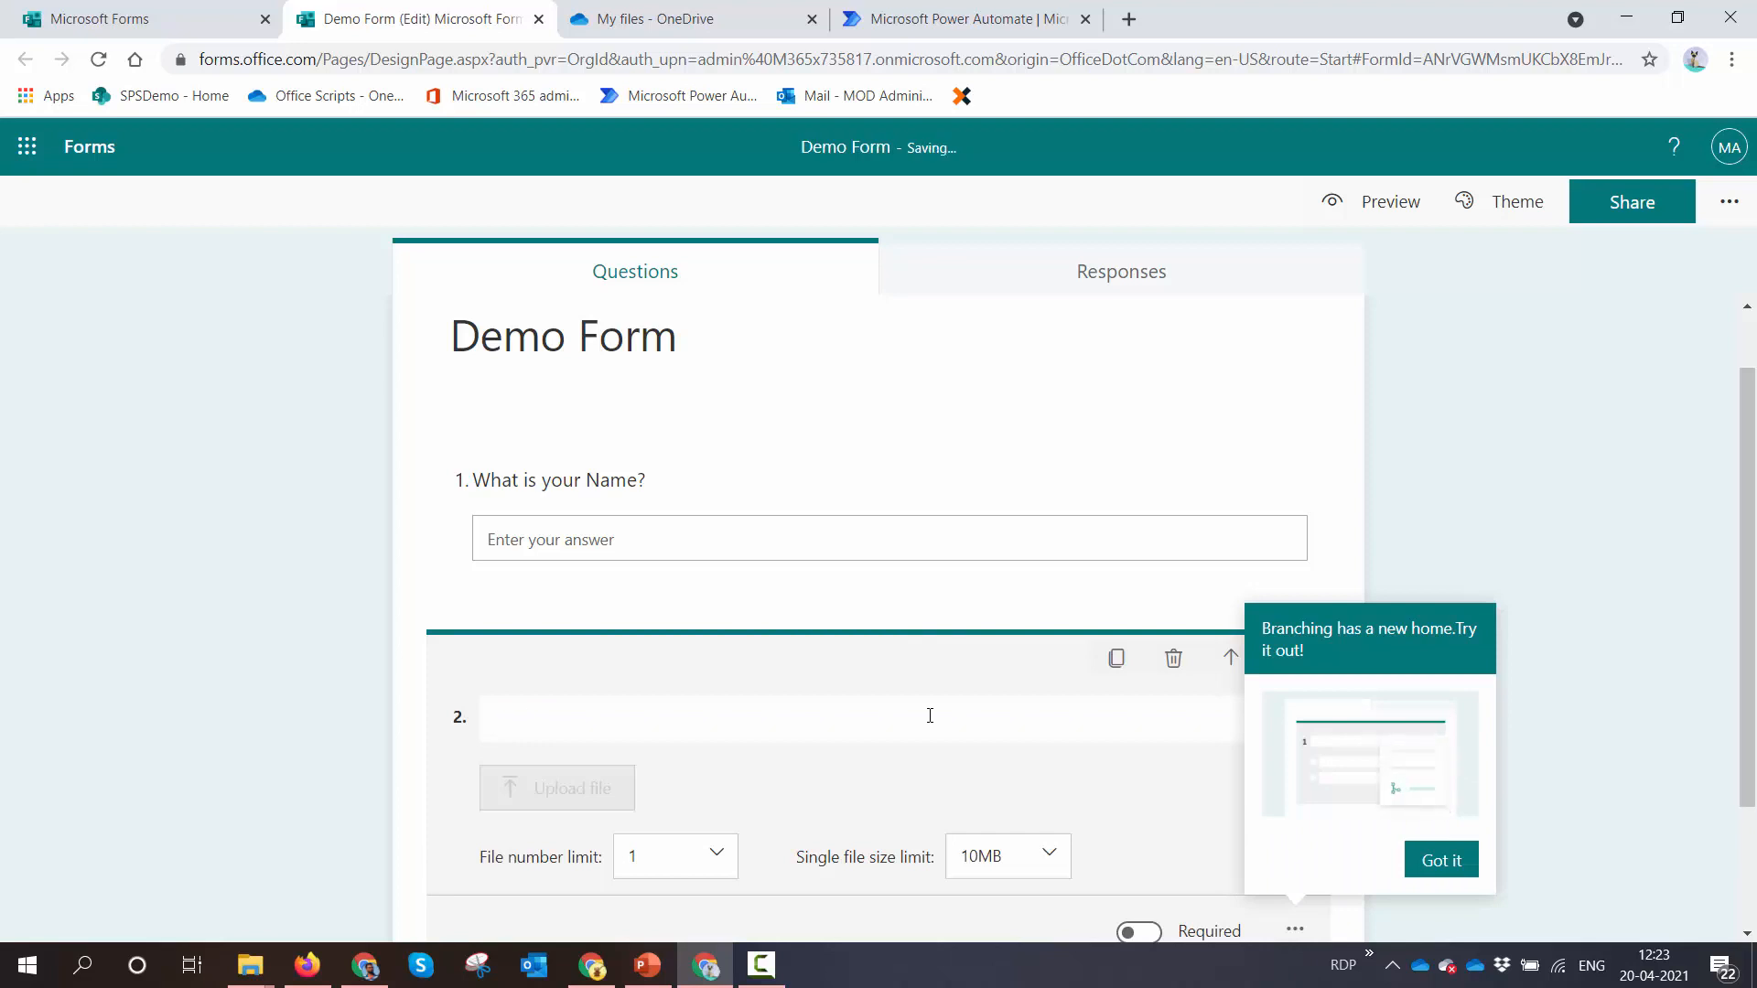
pyautogui.write('Please Upl')
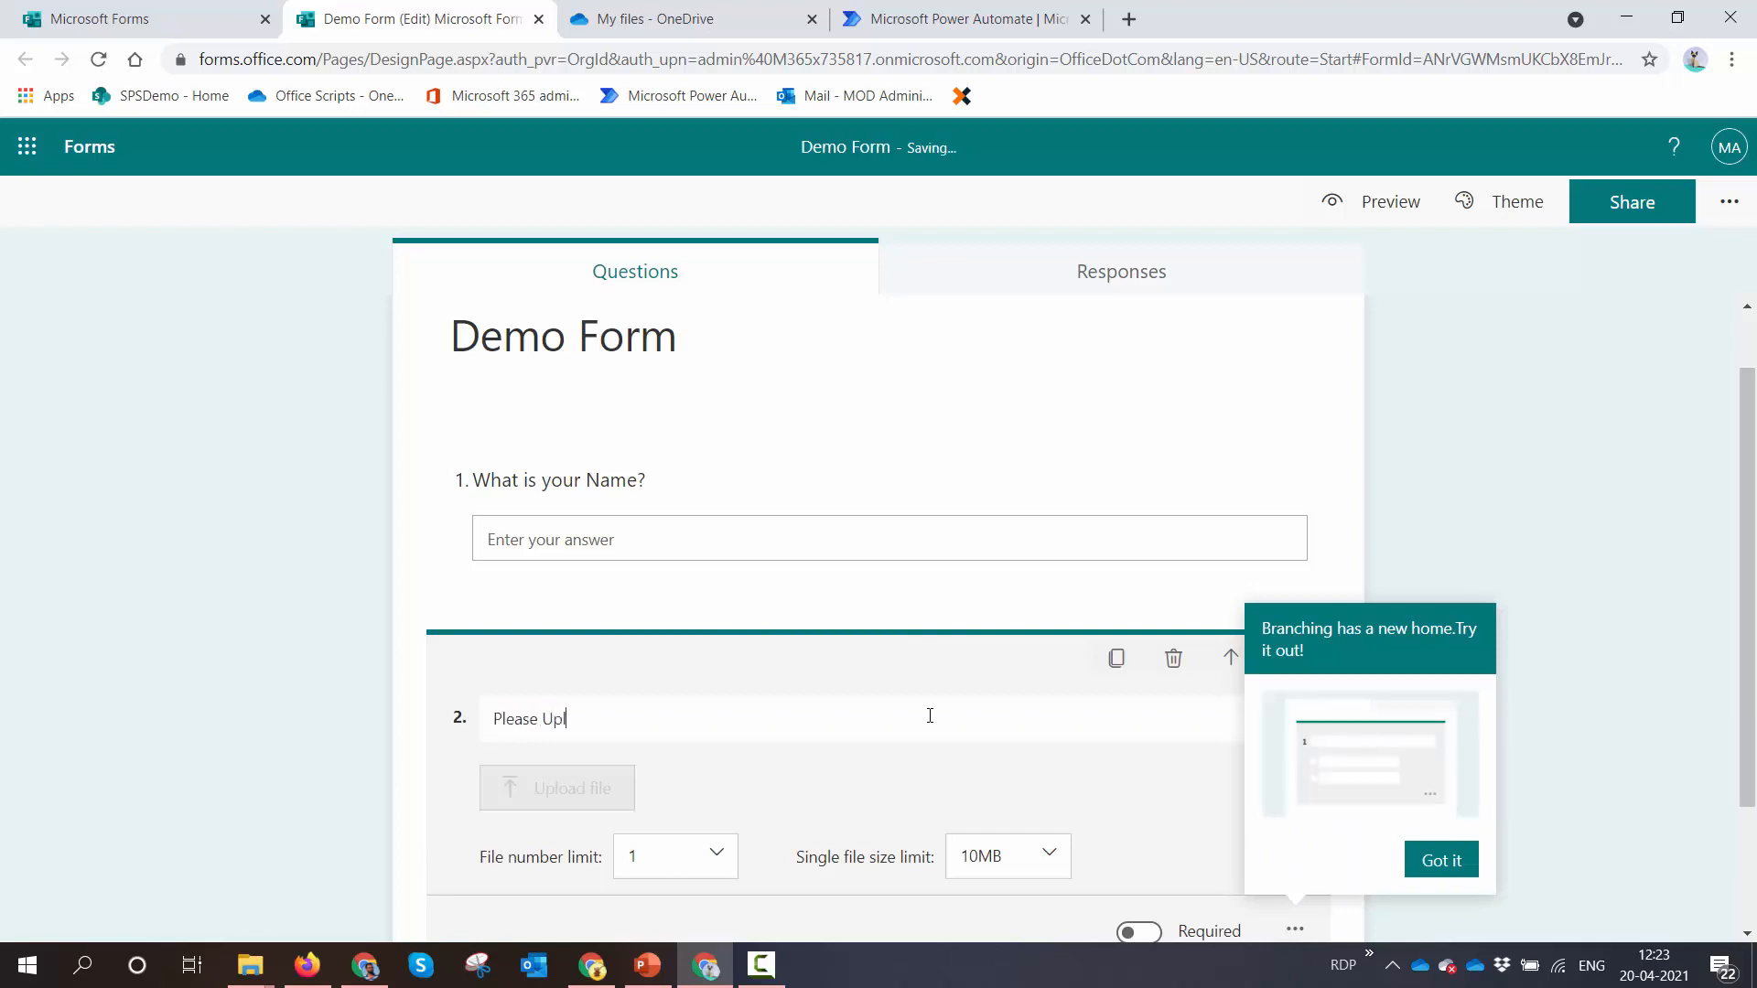
pyautogui.write('oad Supporting')
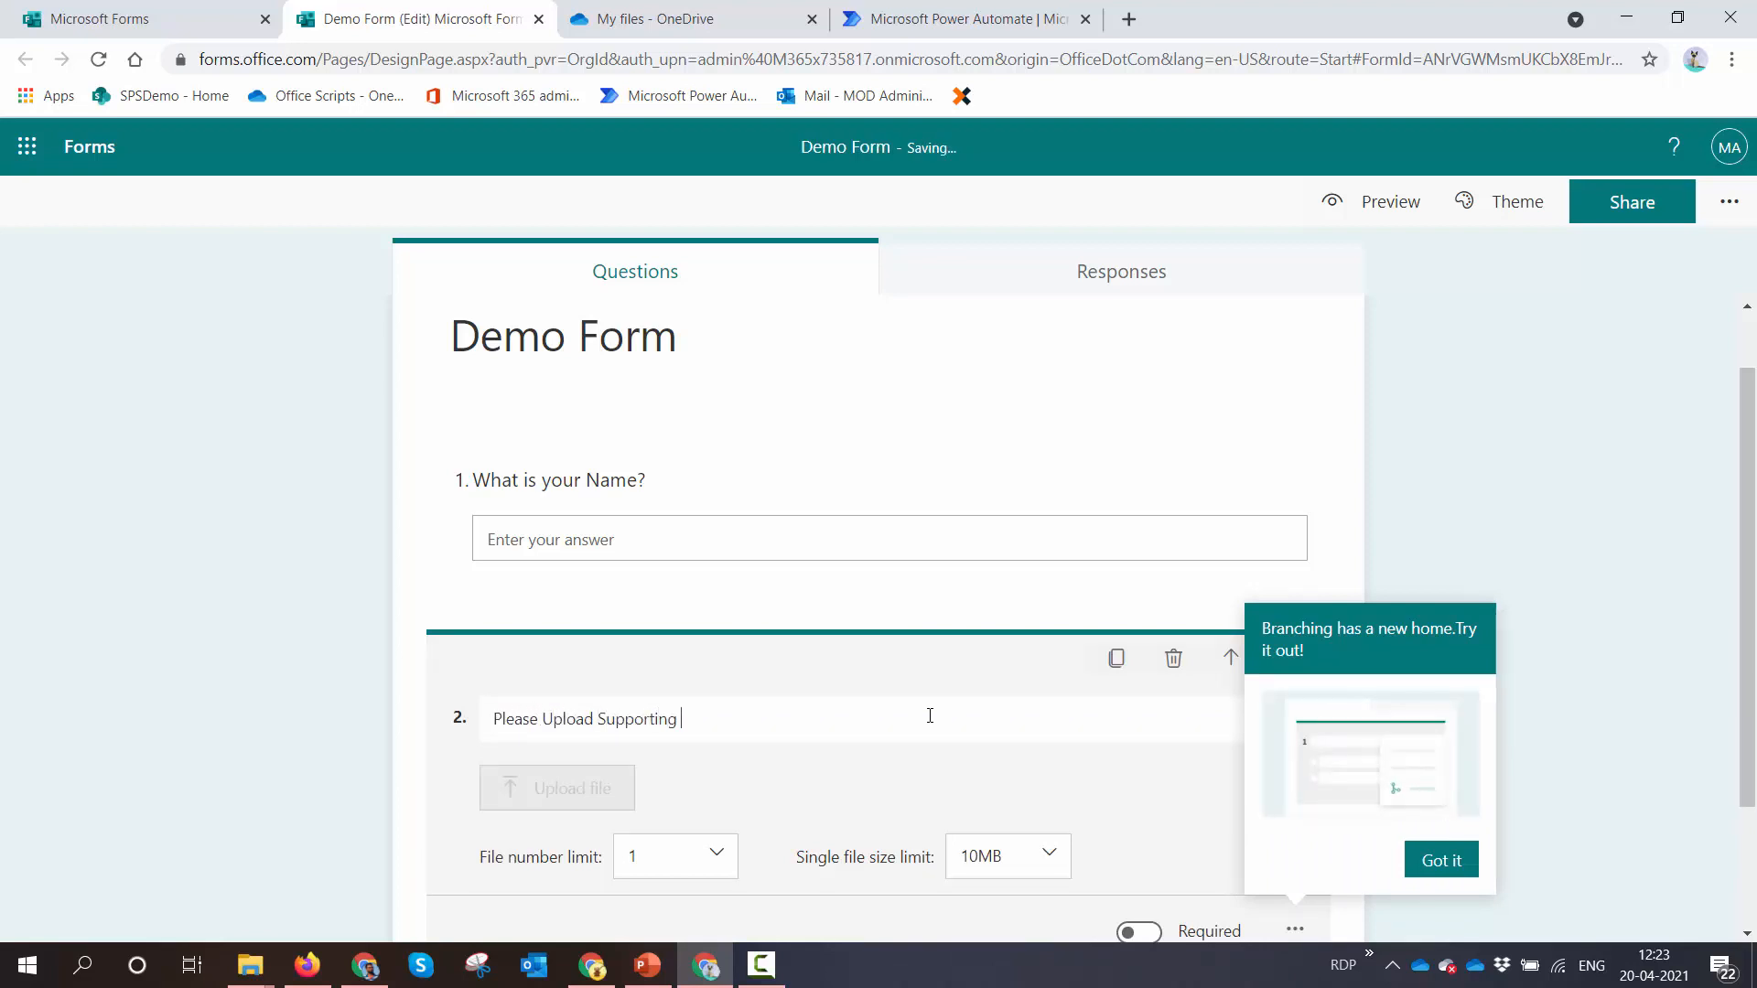
pyautogui.write(' Documents')
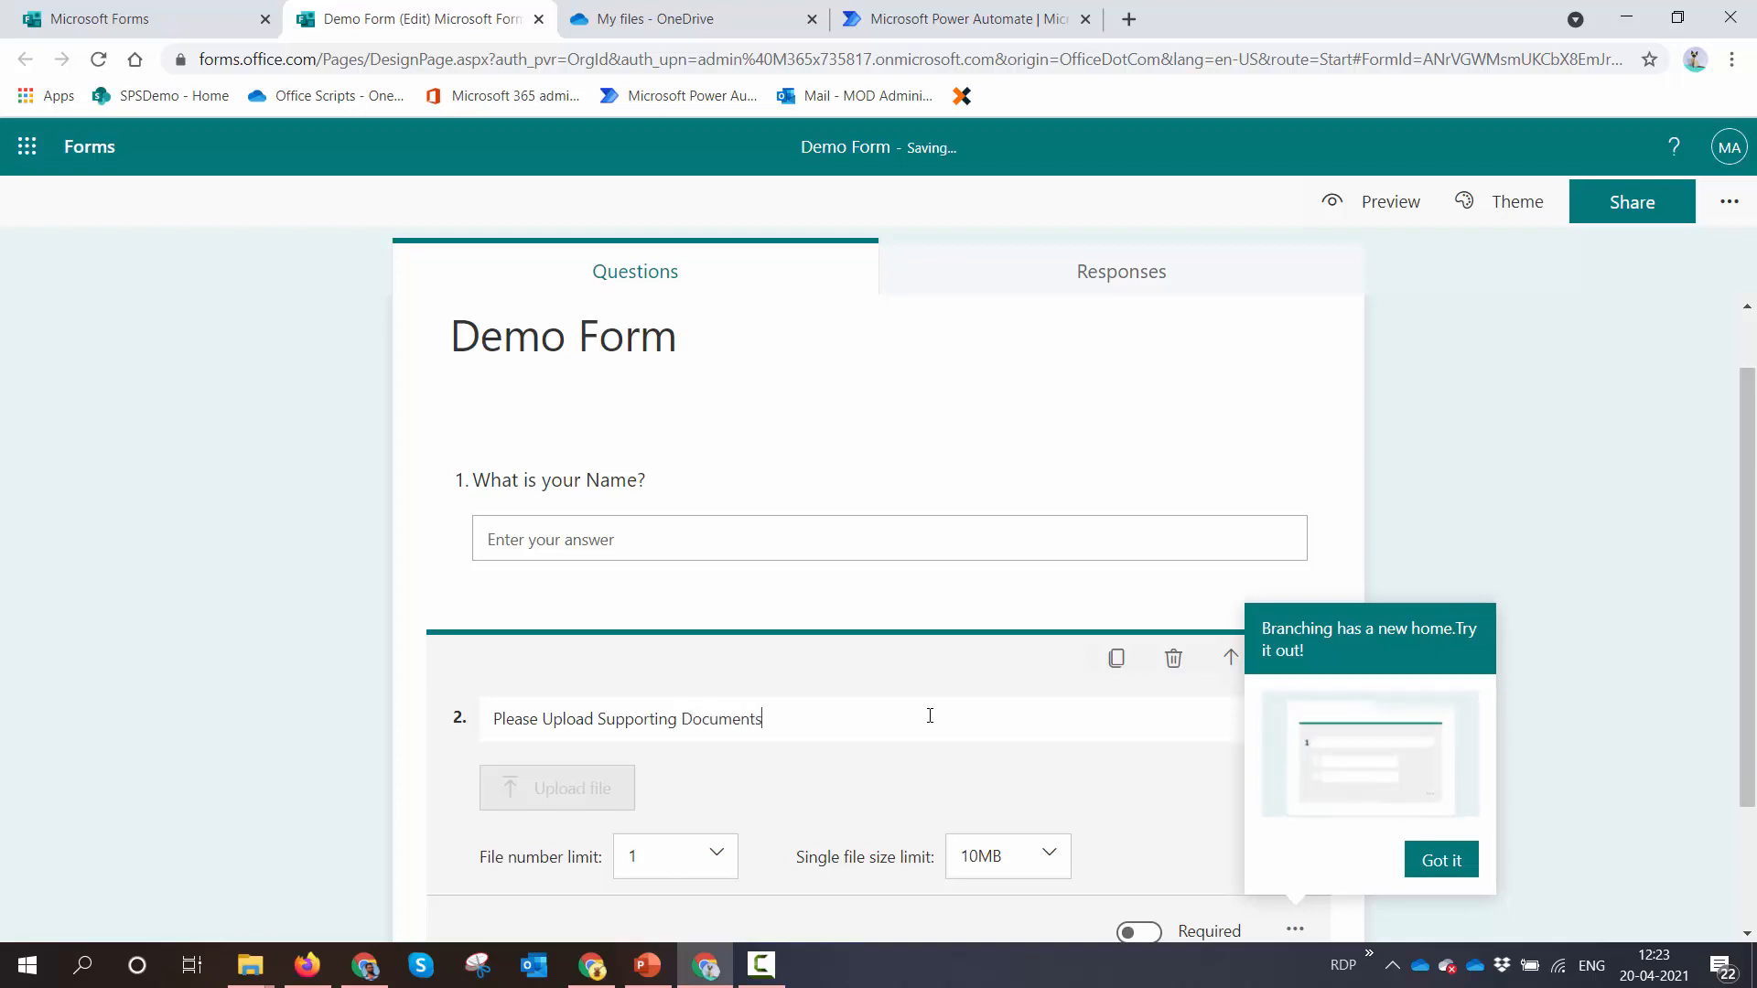
pyautogui.scroll(-1, 704, 732)
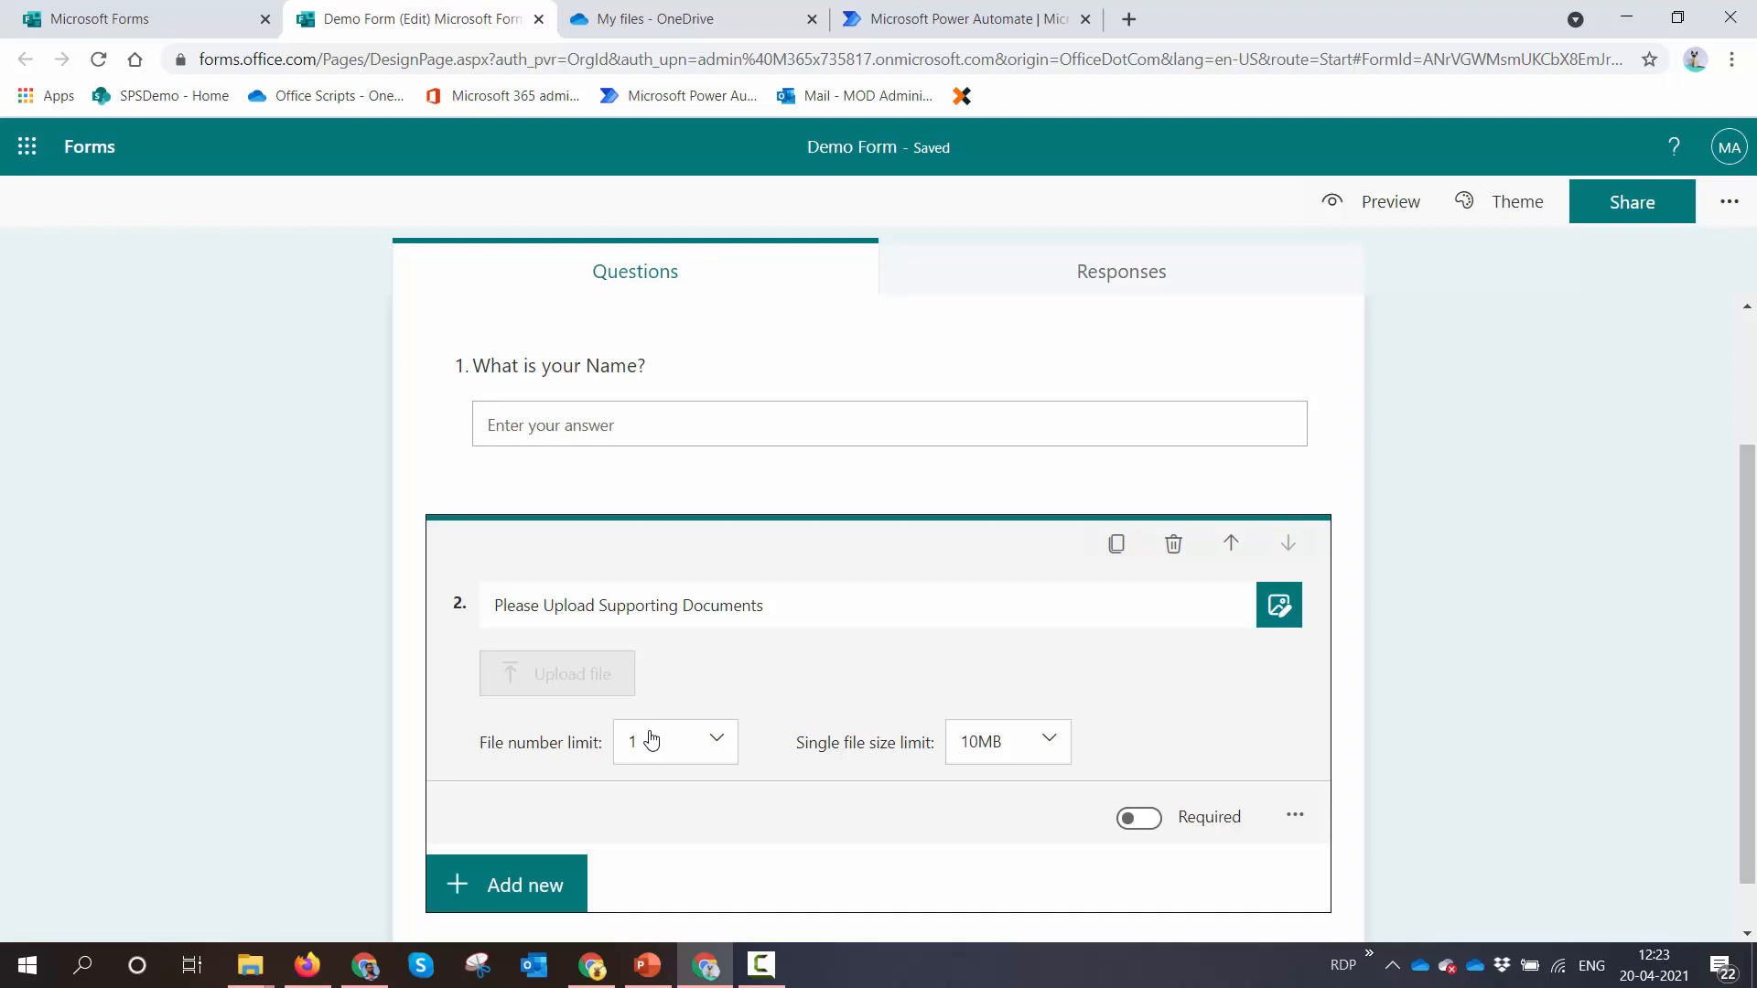
pyautogui.click(651, 739)
pyautogui.scroll(-1, 787, 814)
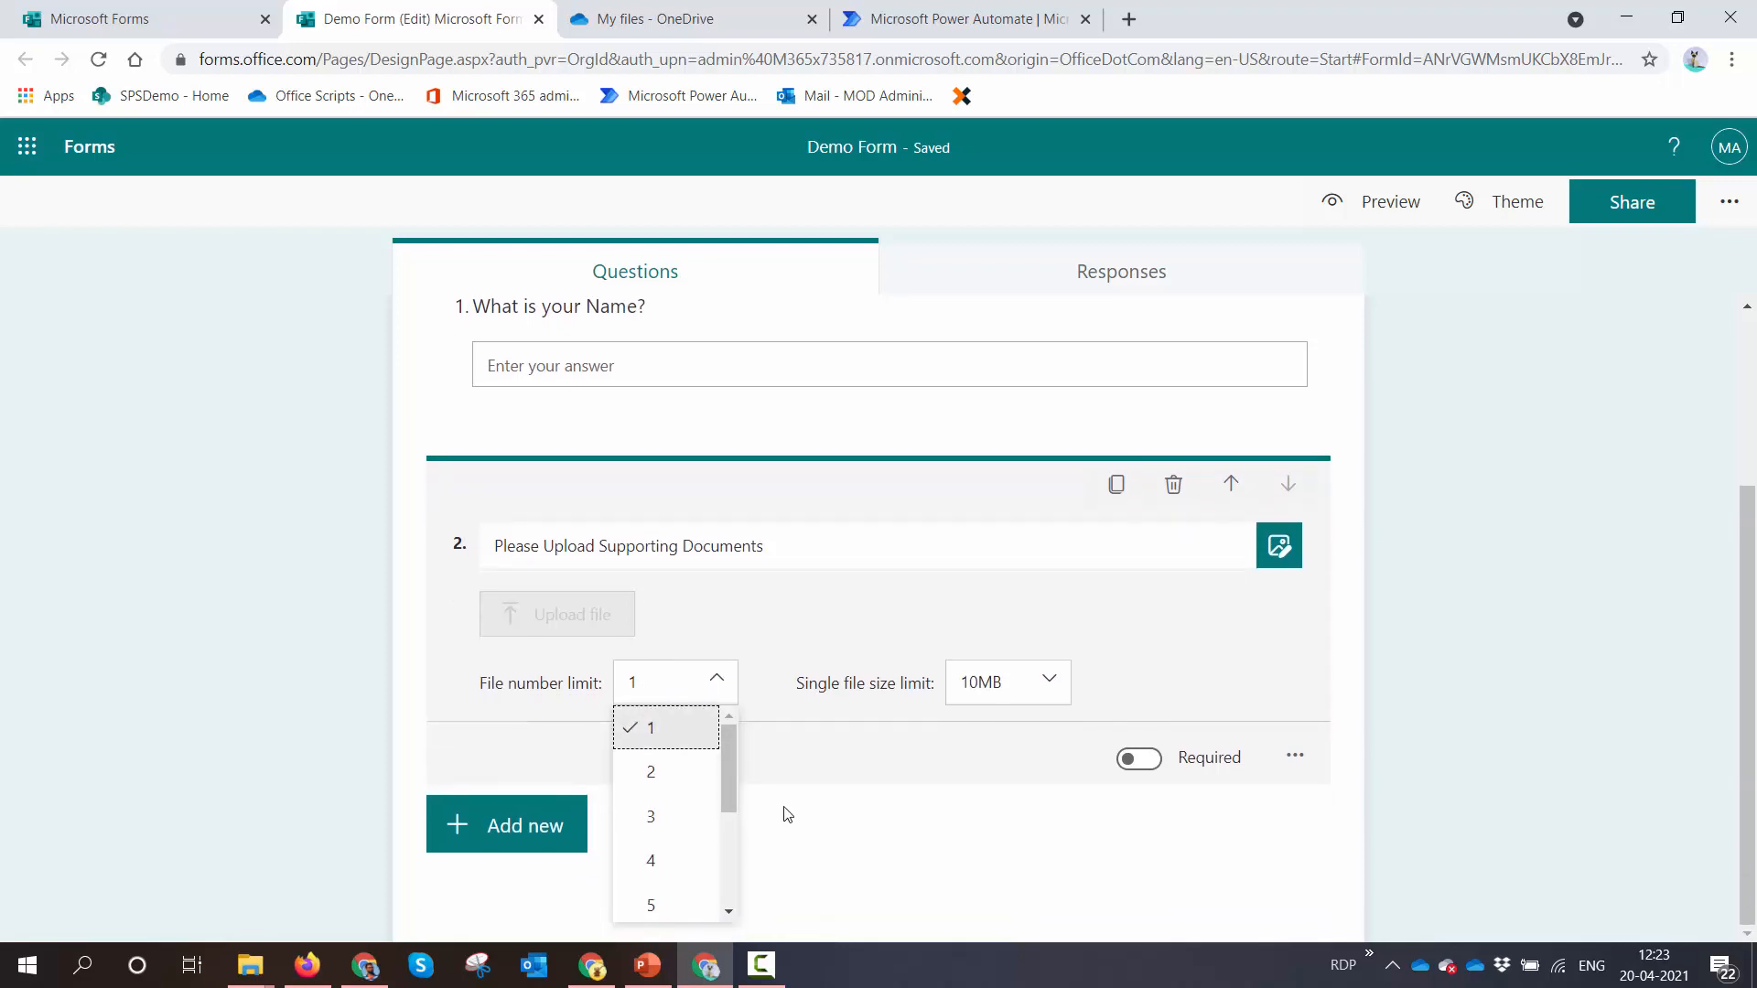
pyautogui.moveTo(732, 786); pyautogui.dragTo(704, 893)
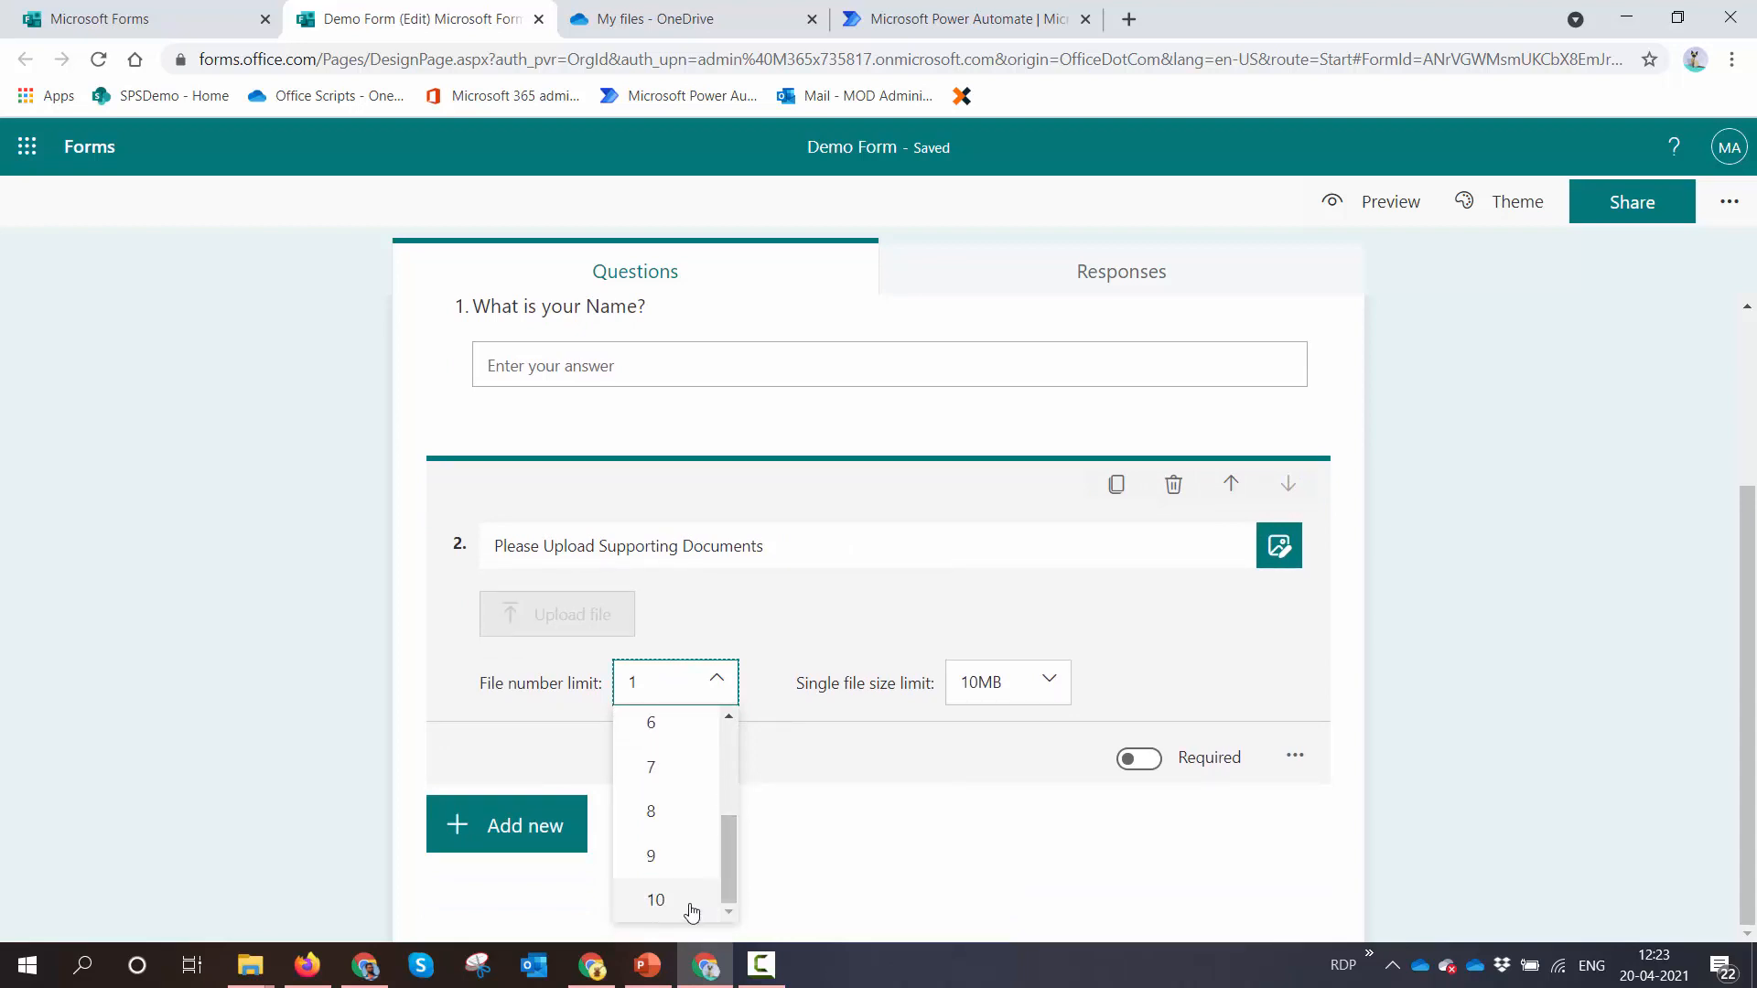
pyautogui.click(688, 911)
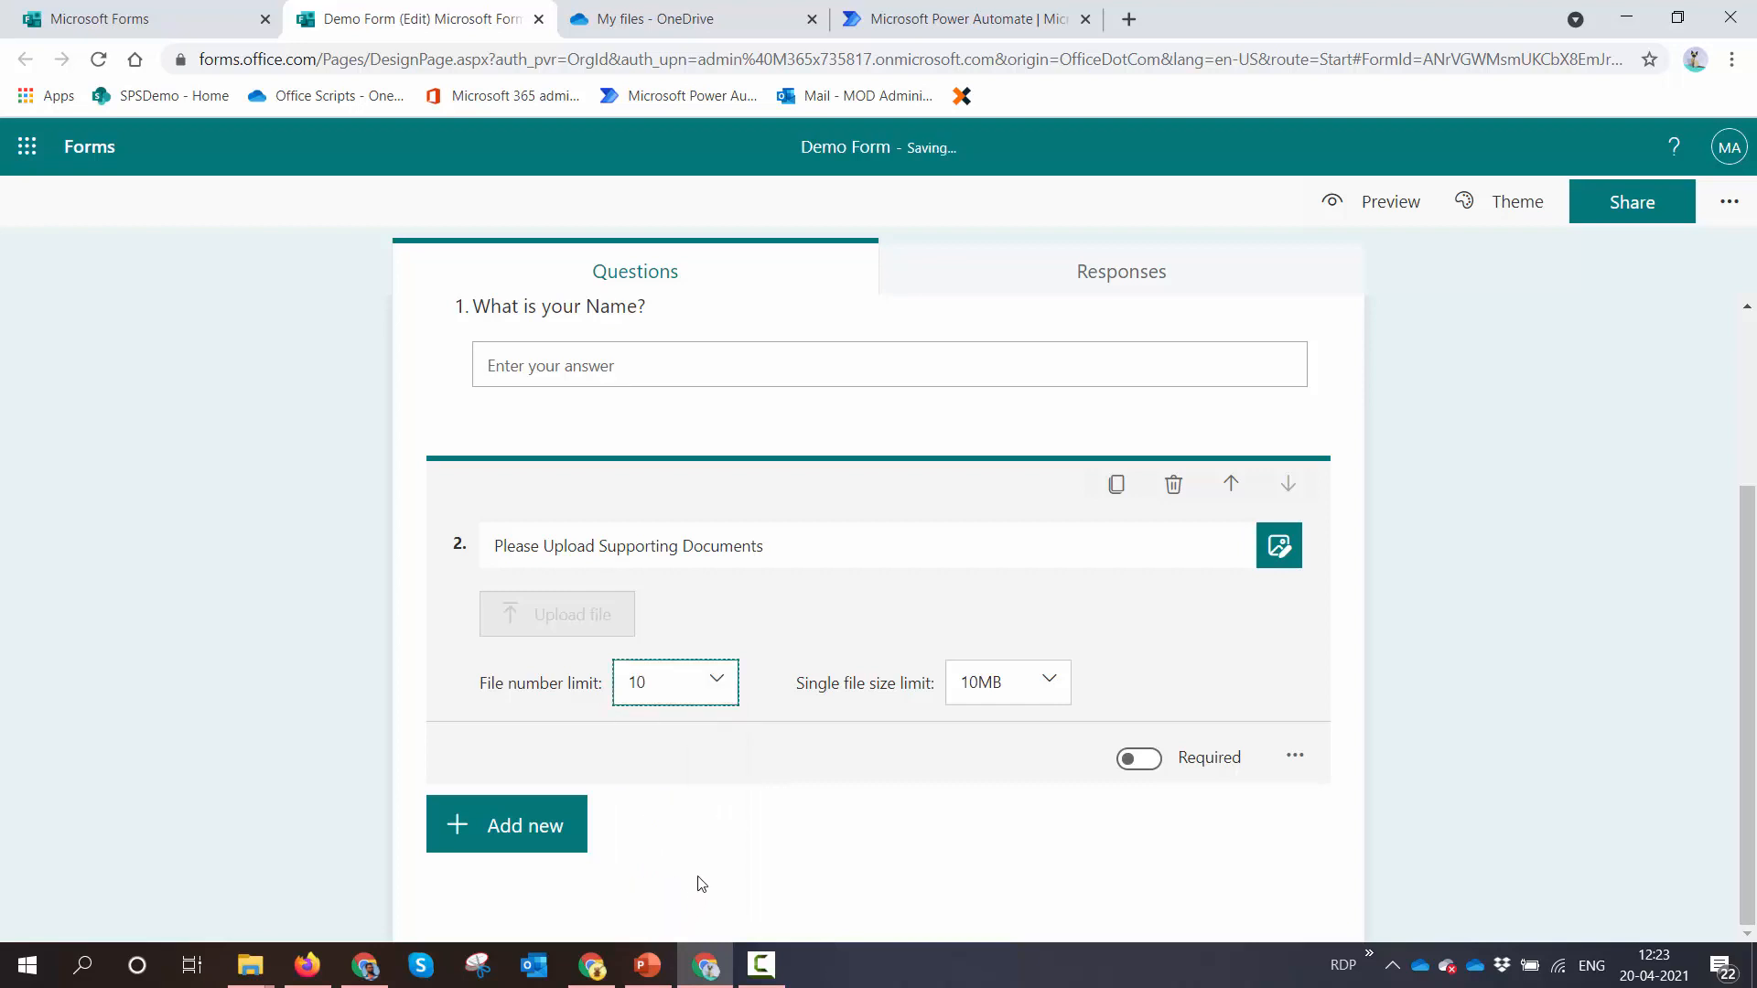
pyautogui.click(997, 688)
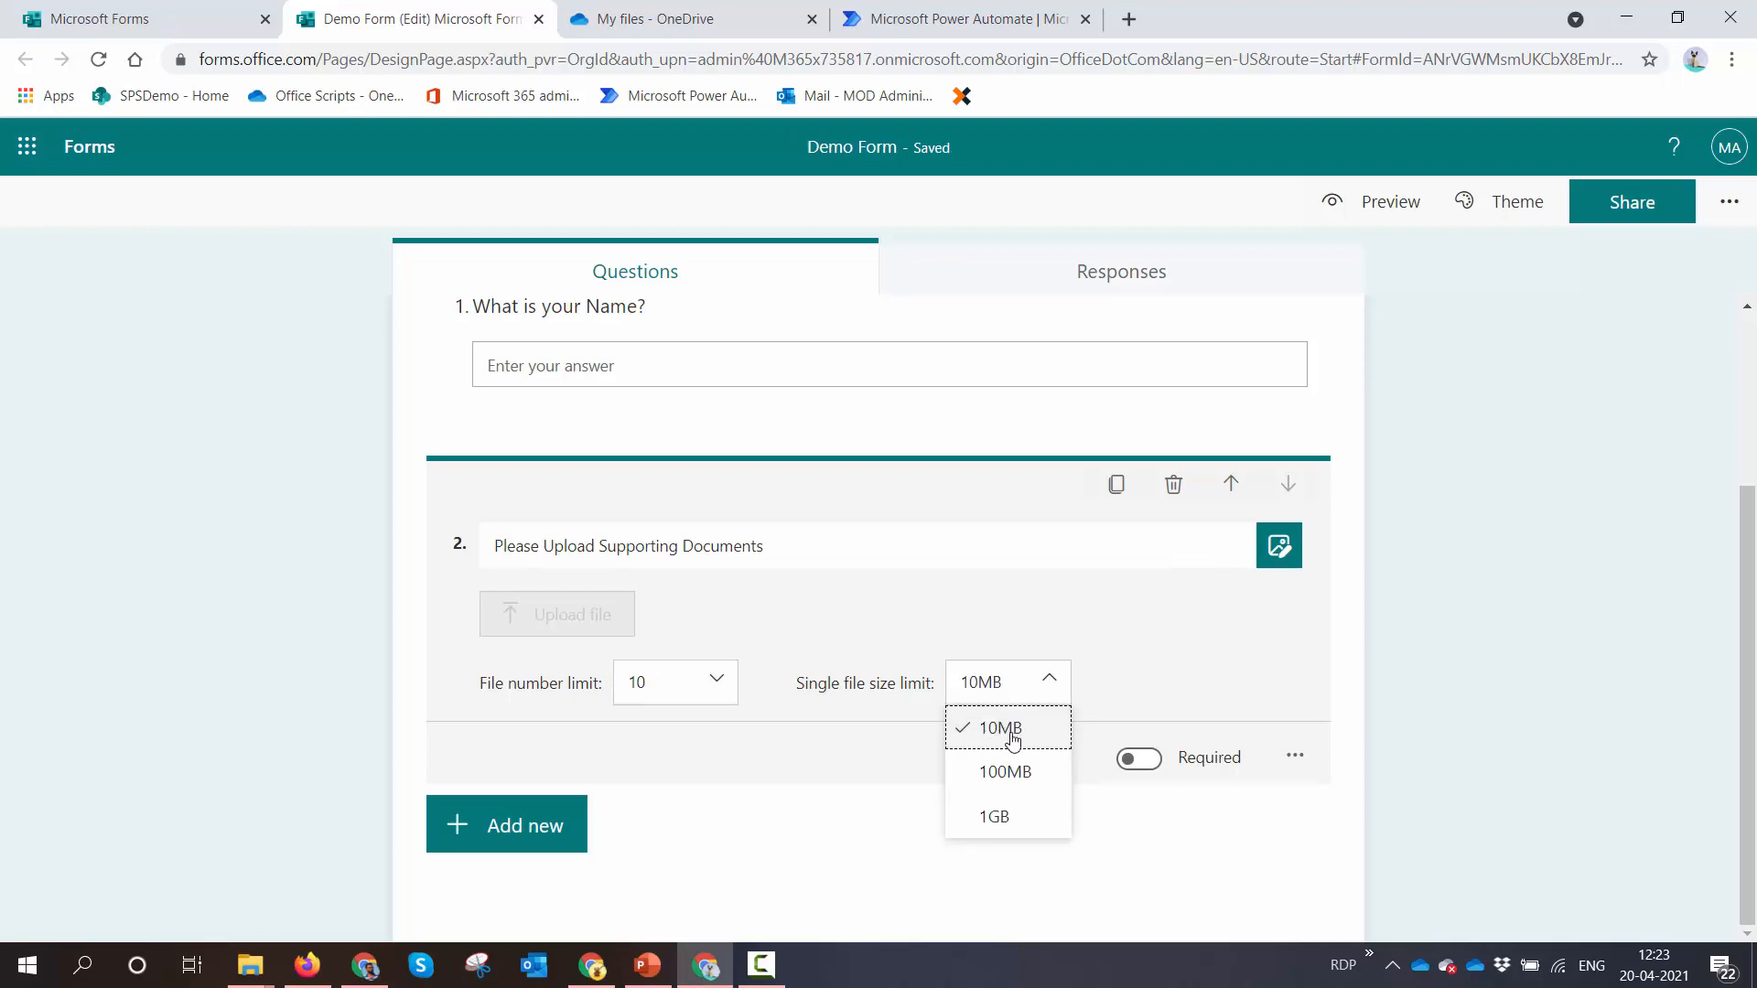
pyautogui.click(994, 778)
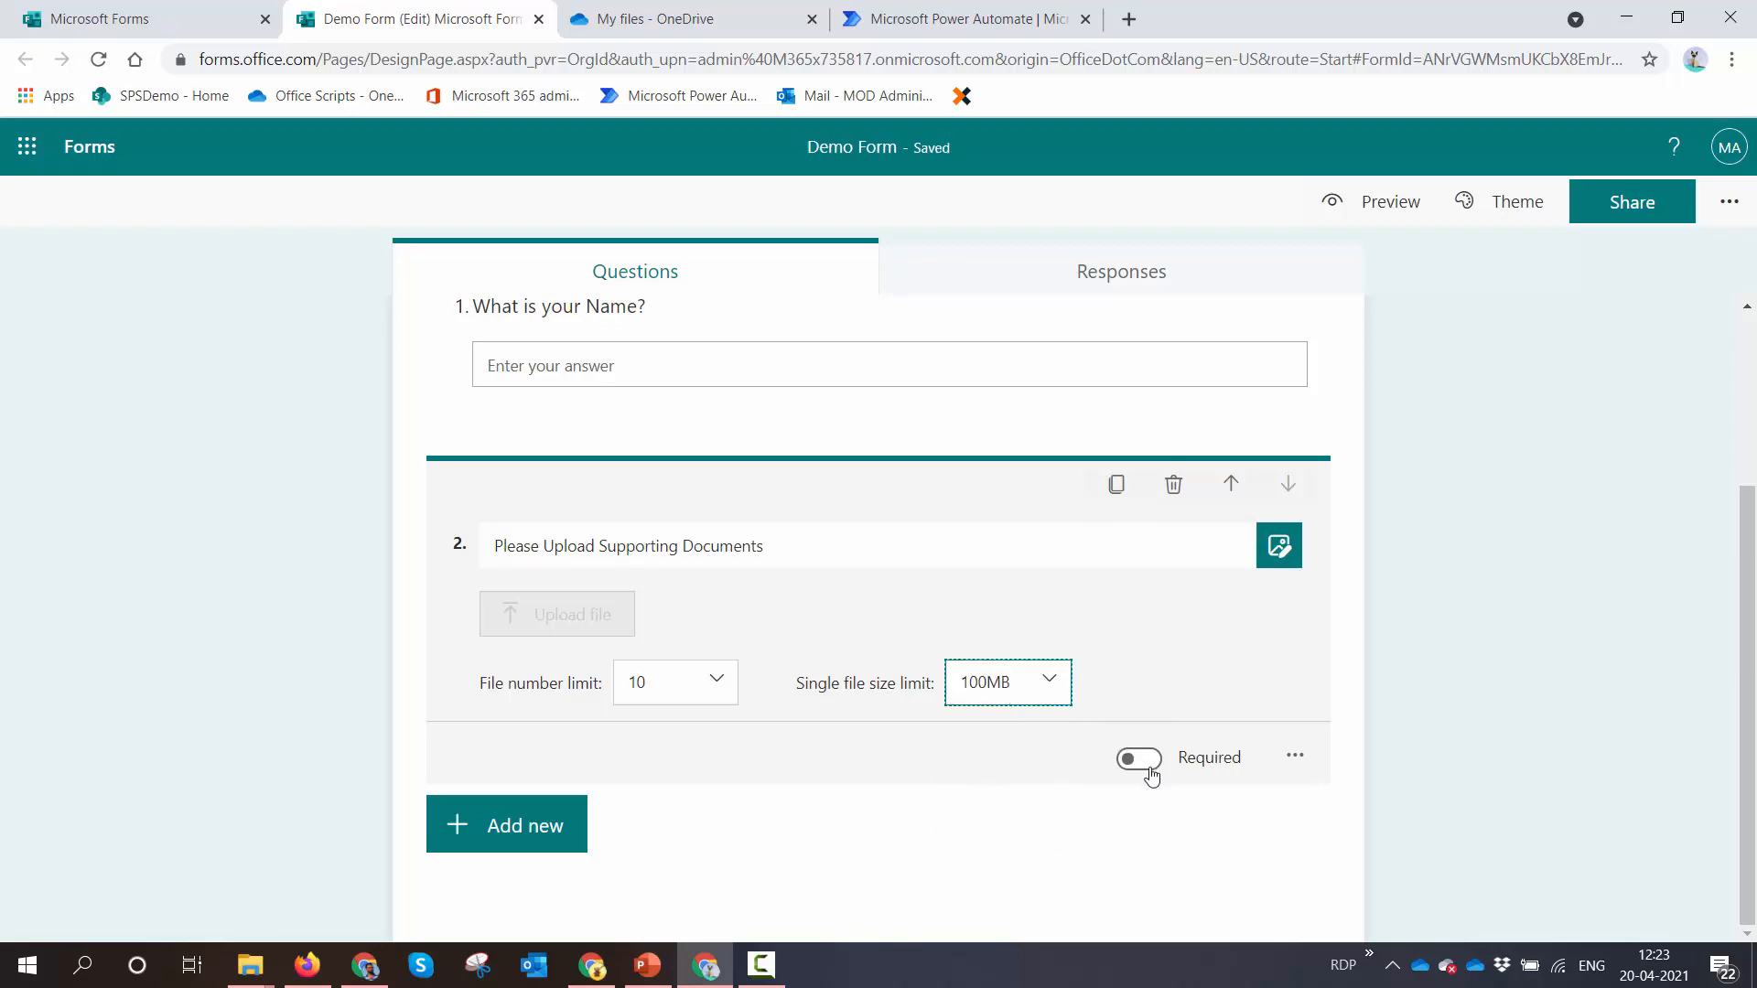
# Restrict the upload question to Word, Excel, PPT, PDF and Image file types
pyautogui.click(1295, 755)
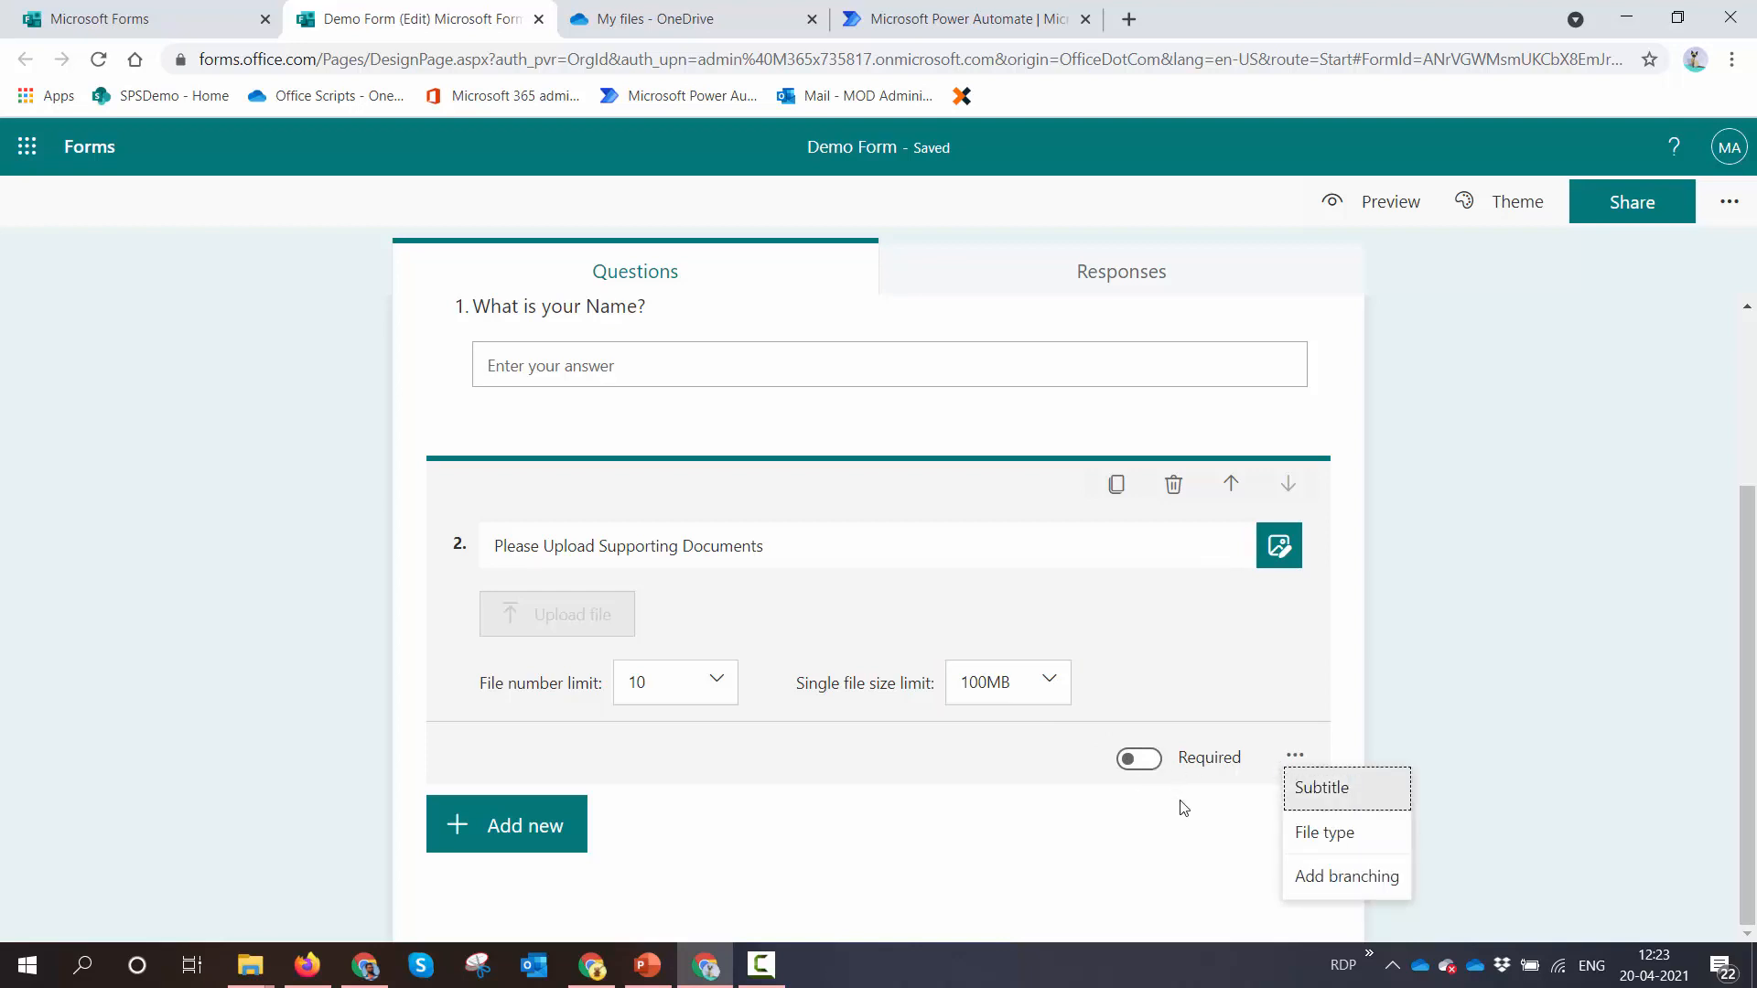
pyautogui.click(1302, 832)
pyautogui.scroll(-1, 815, 805)
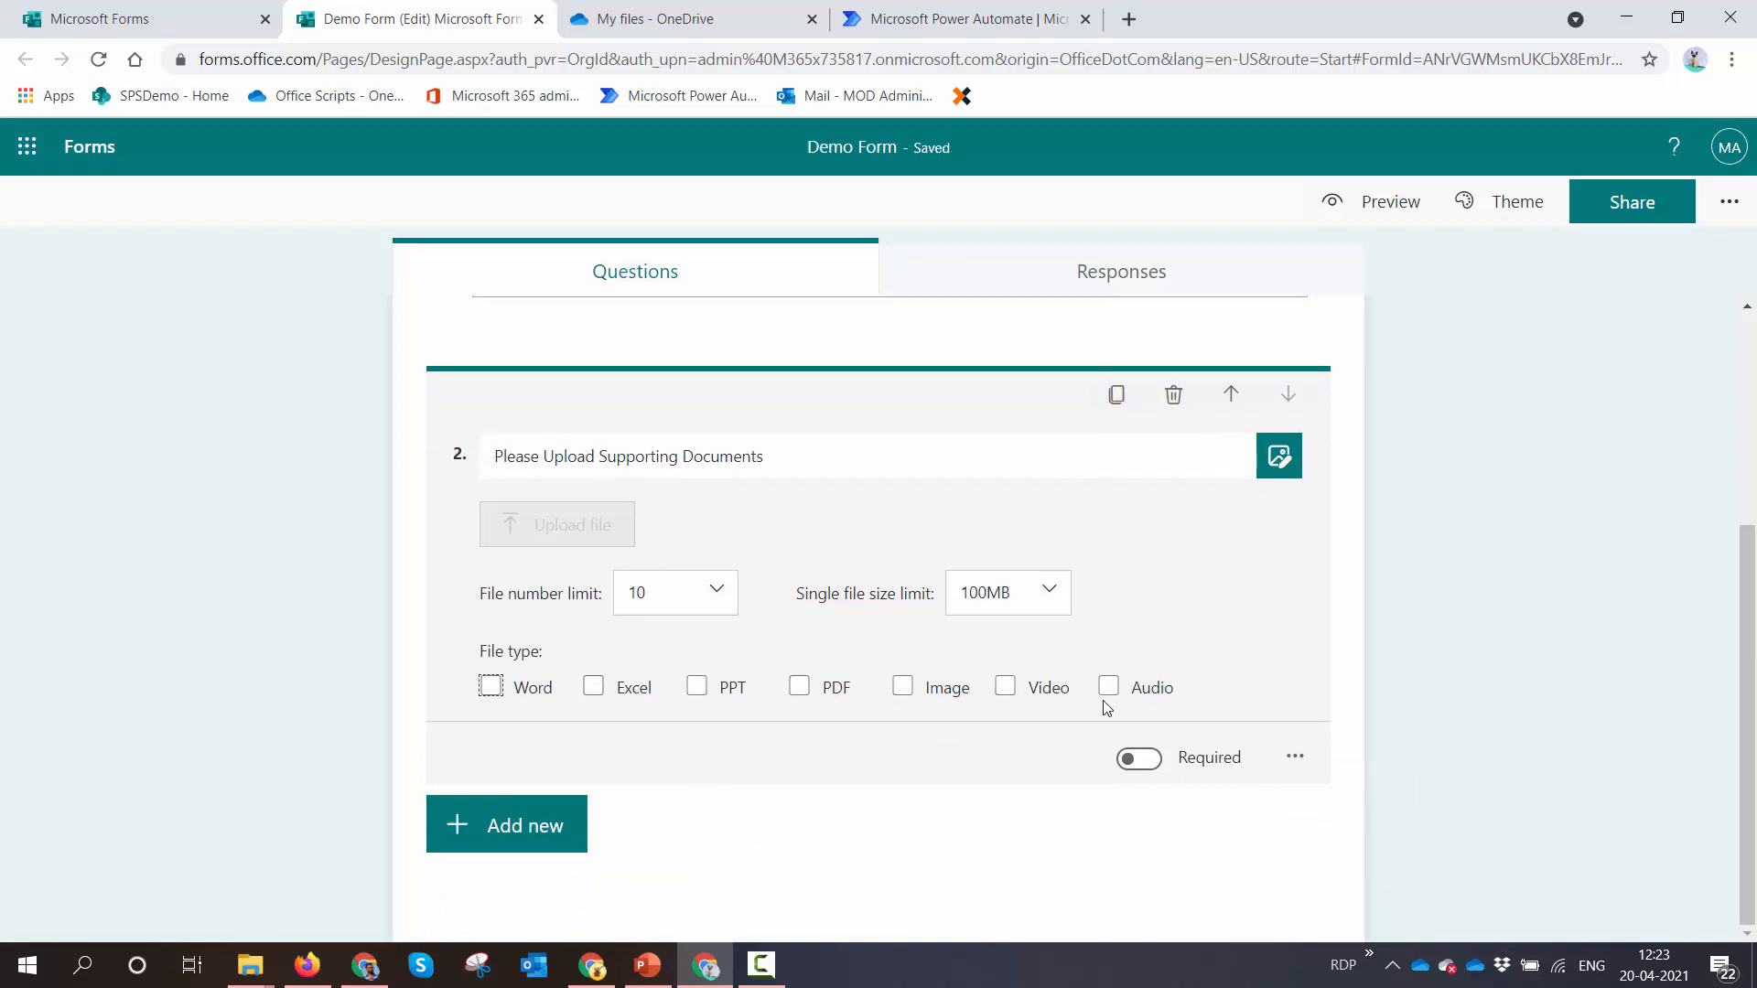
pyautogui.click(491, 687)
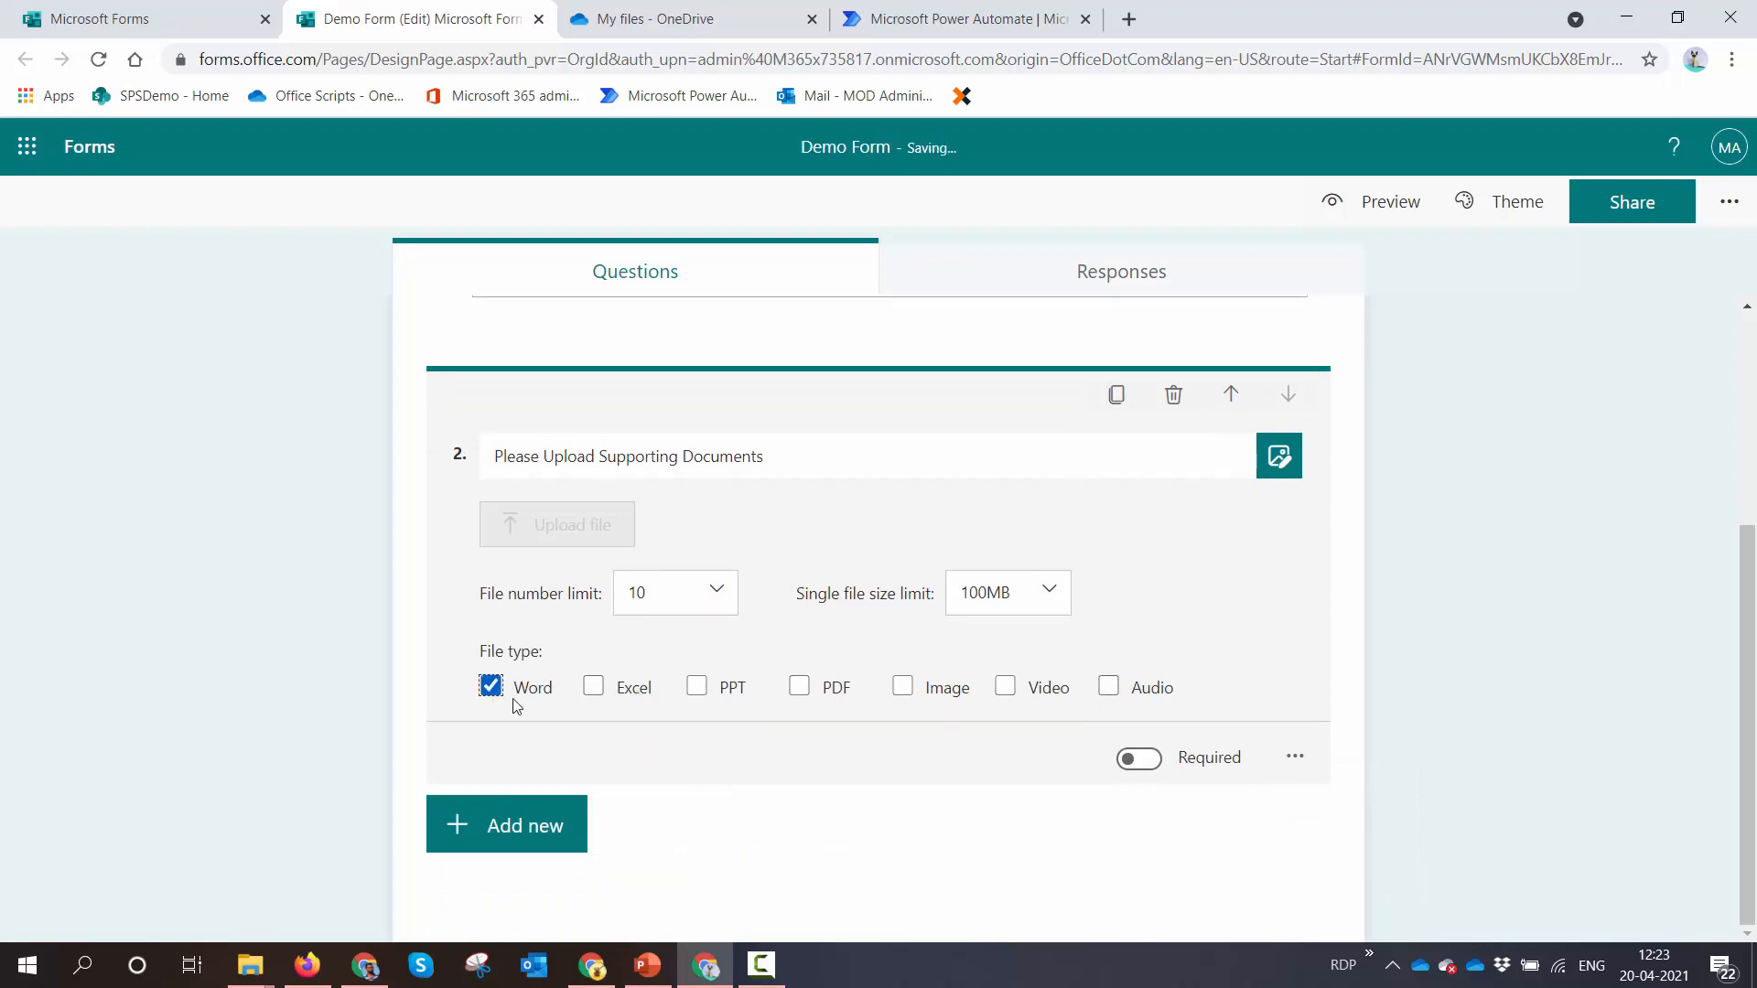
pyautogui.click(593, 686)
pyautogui.click(699, 688)
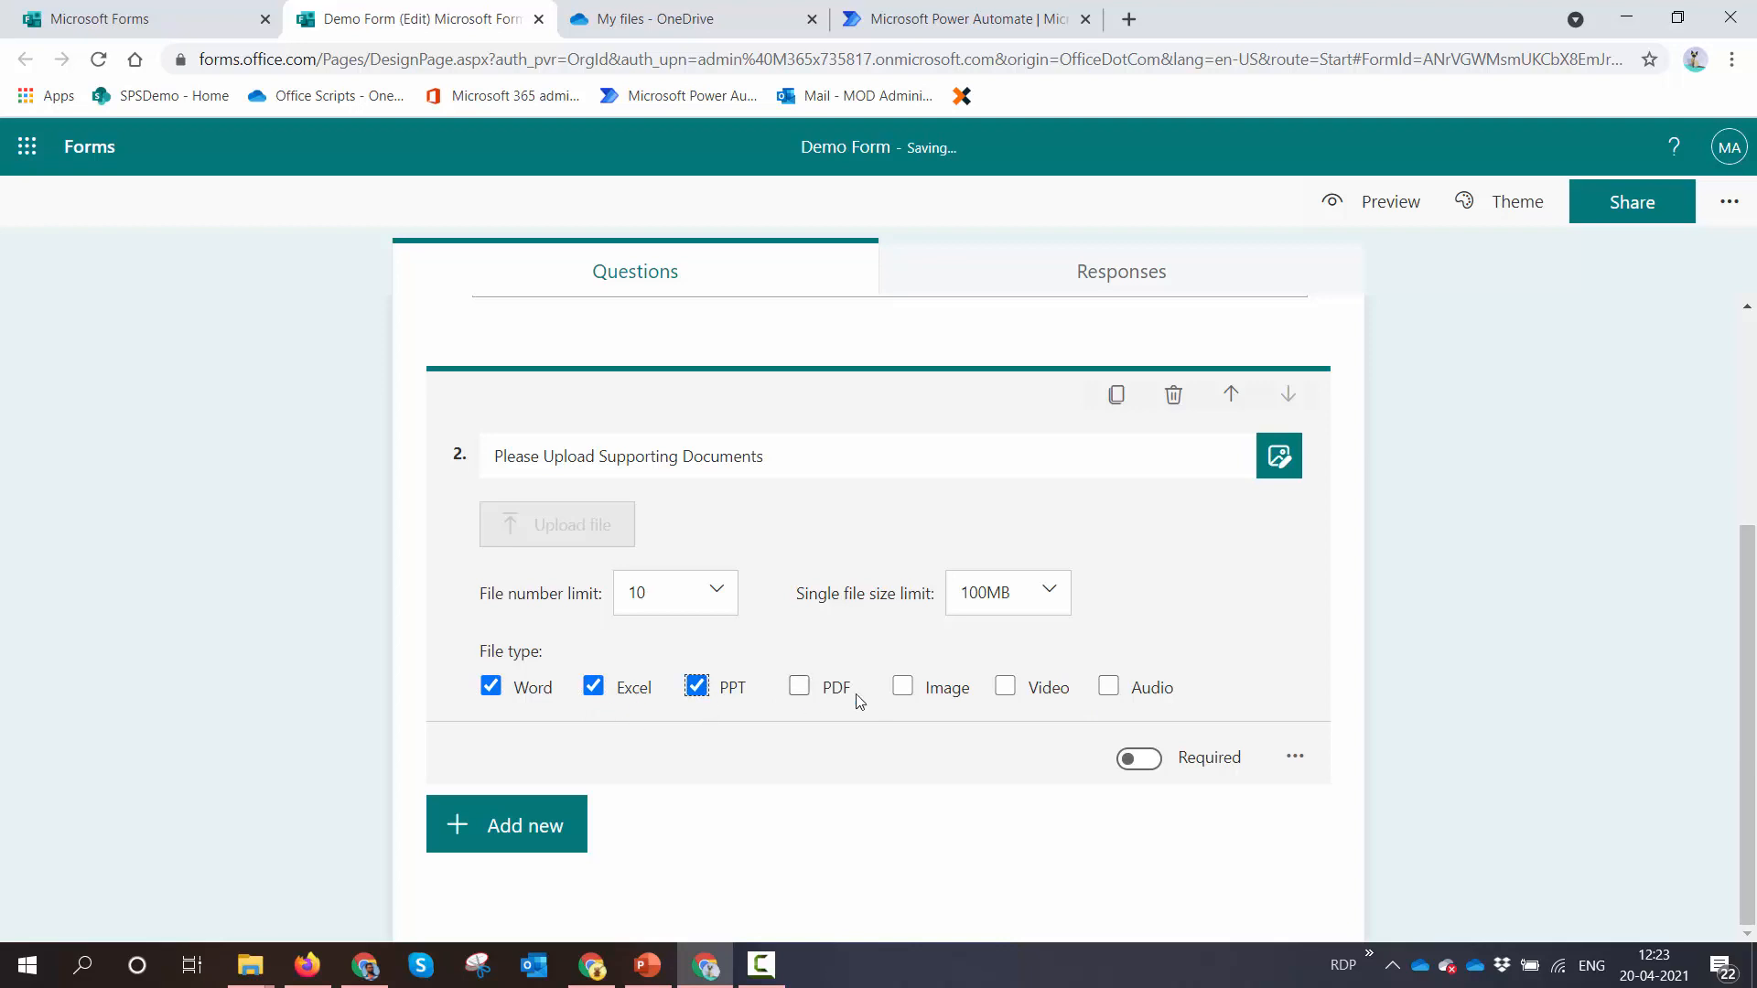
pyautogui.click(800, 687)
pyautogui.click(900, 688)
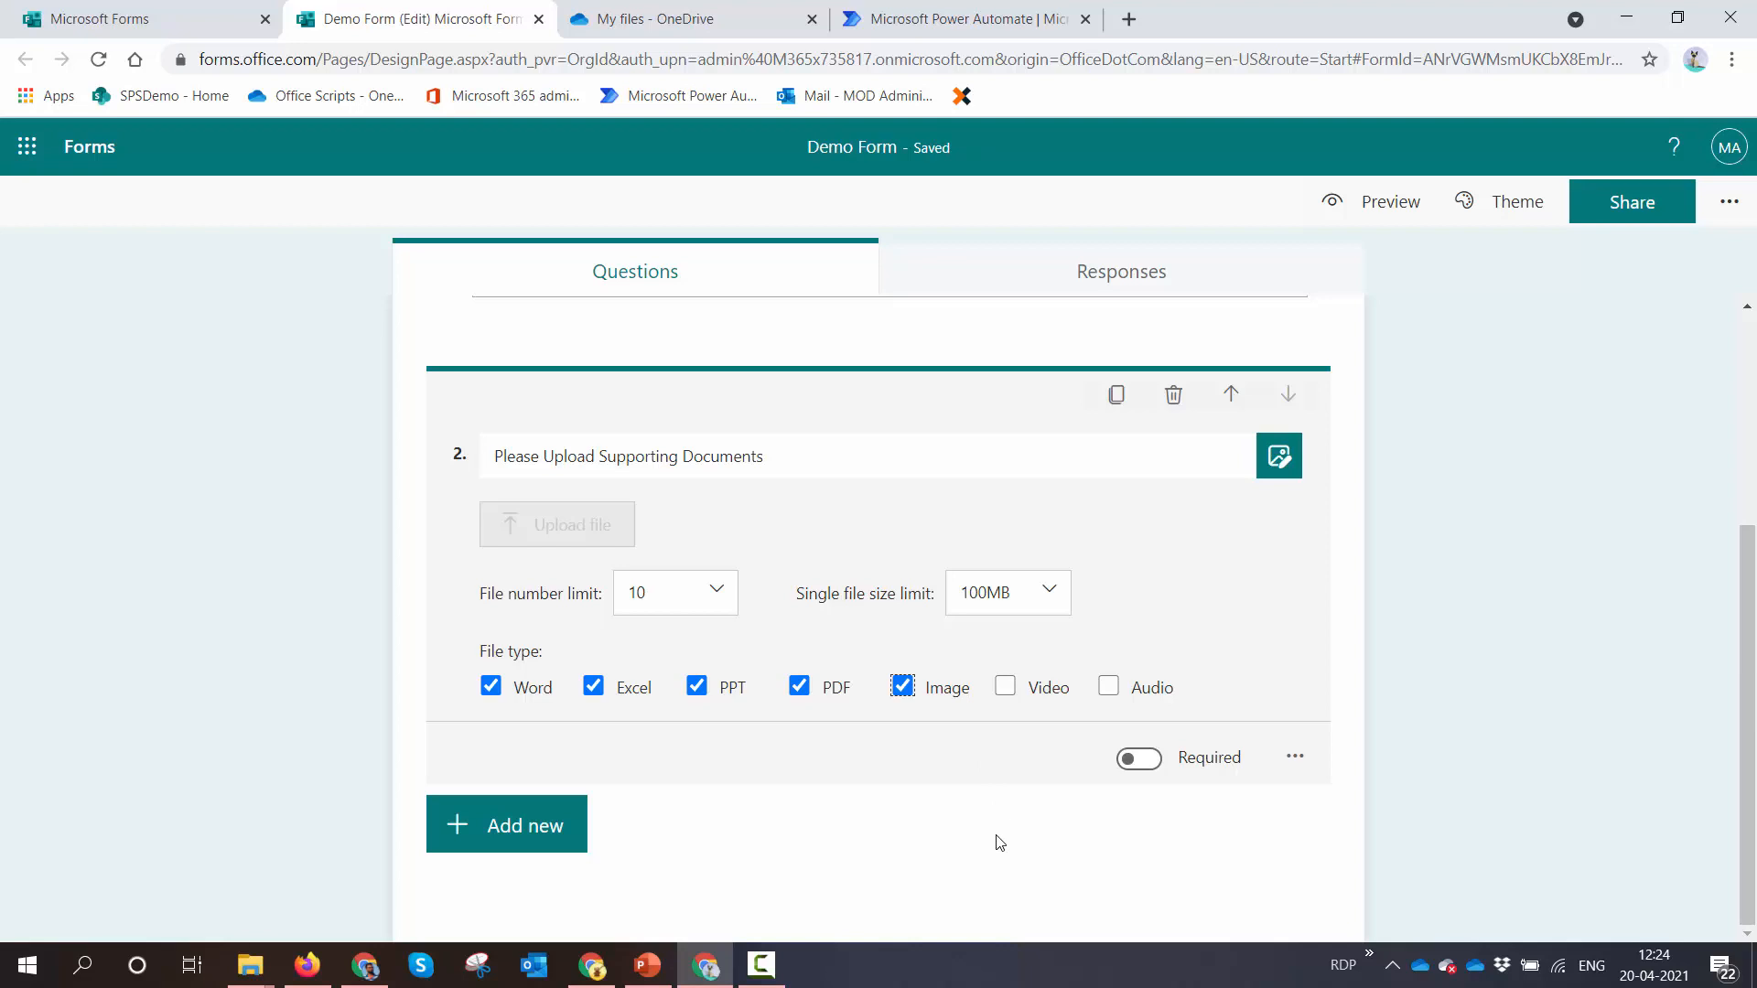
pyautogui.click(1467, 535)
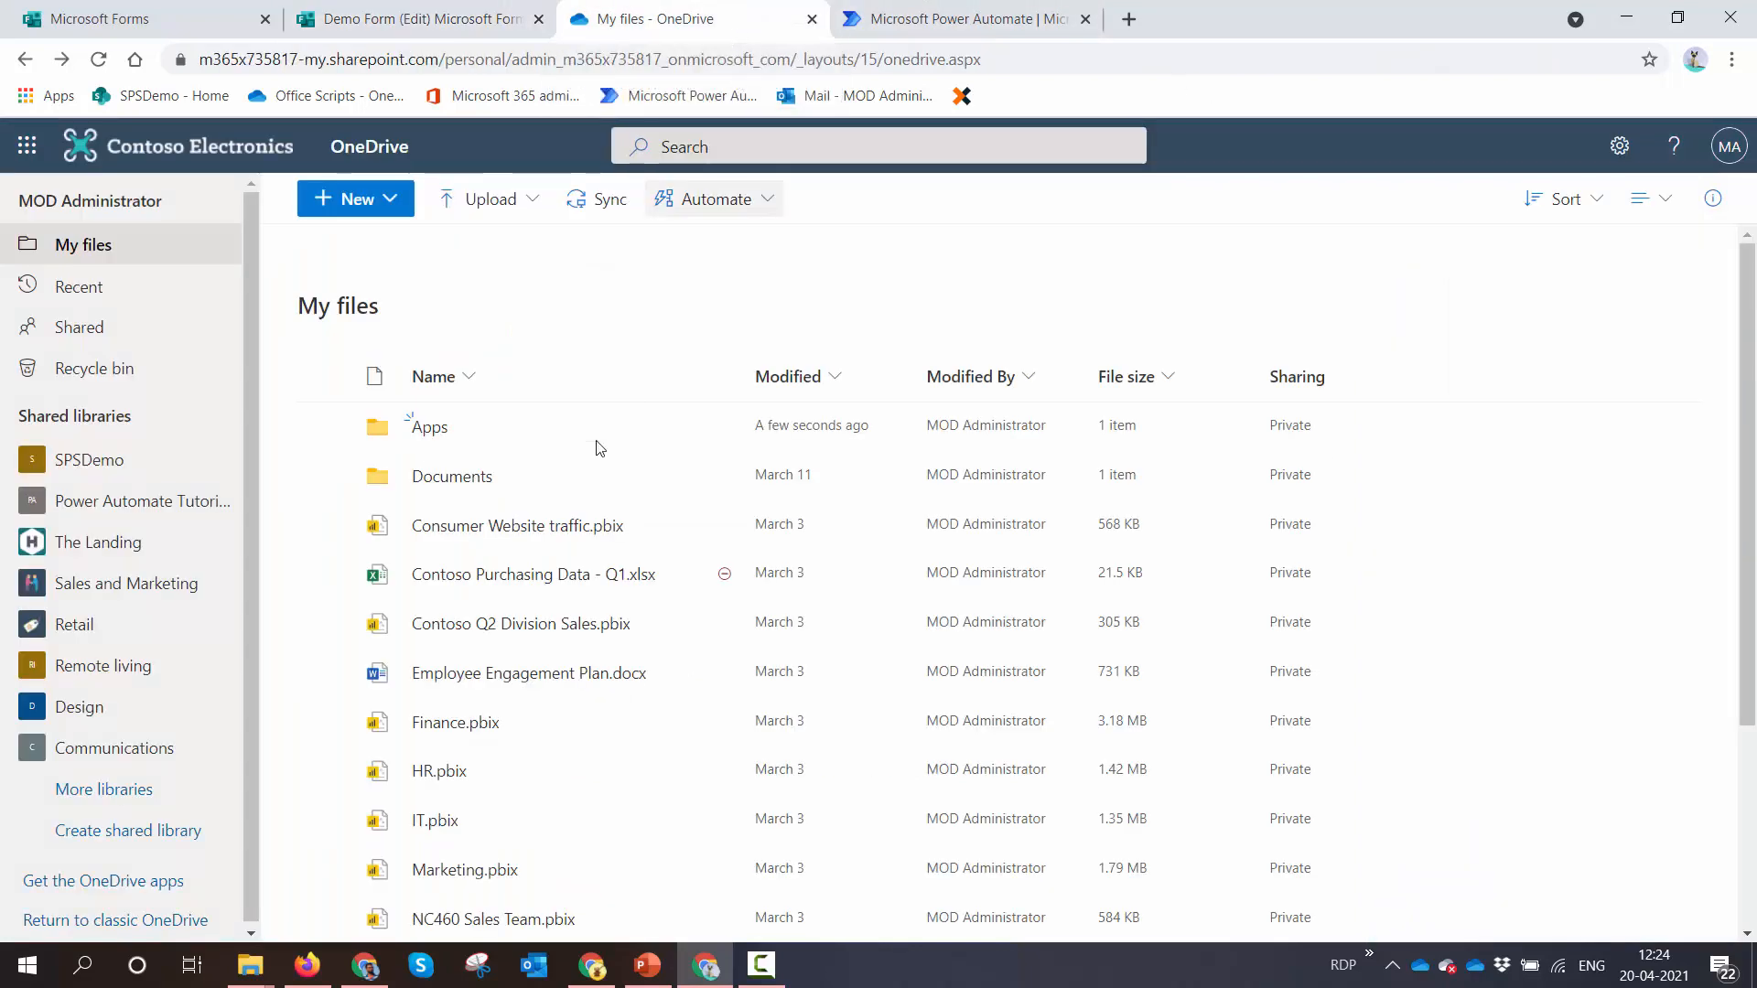
# Browse OneDrive to Apps > Microsoft Forms > Demo Form > Question, then return to the form editor
pyautogui.click(423, 433)
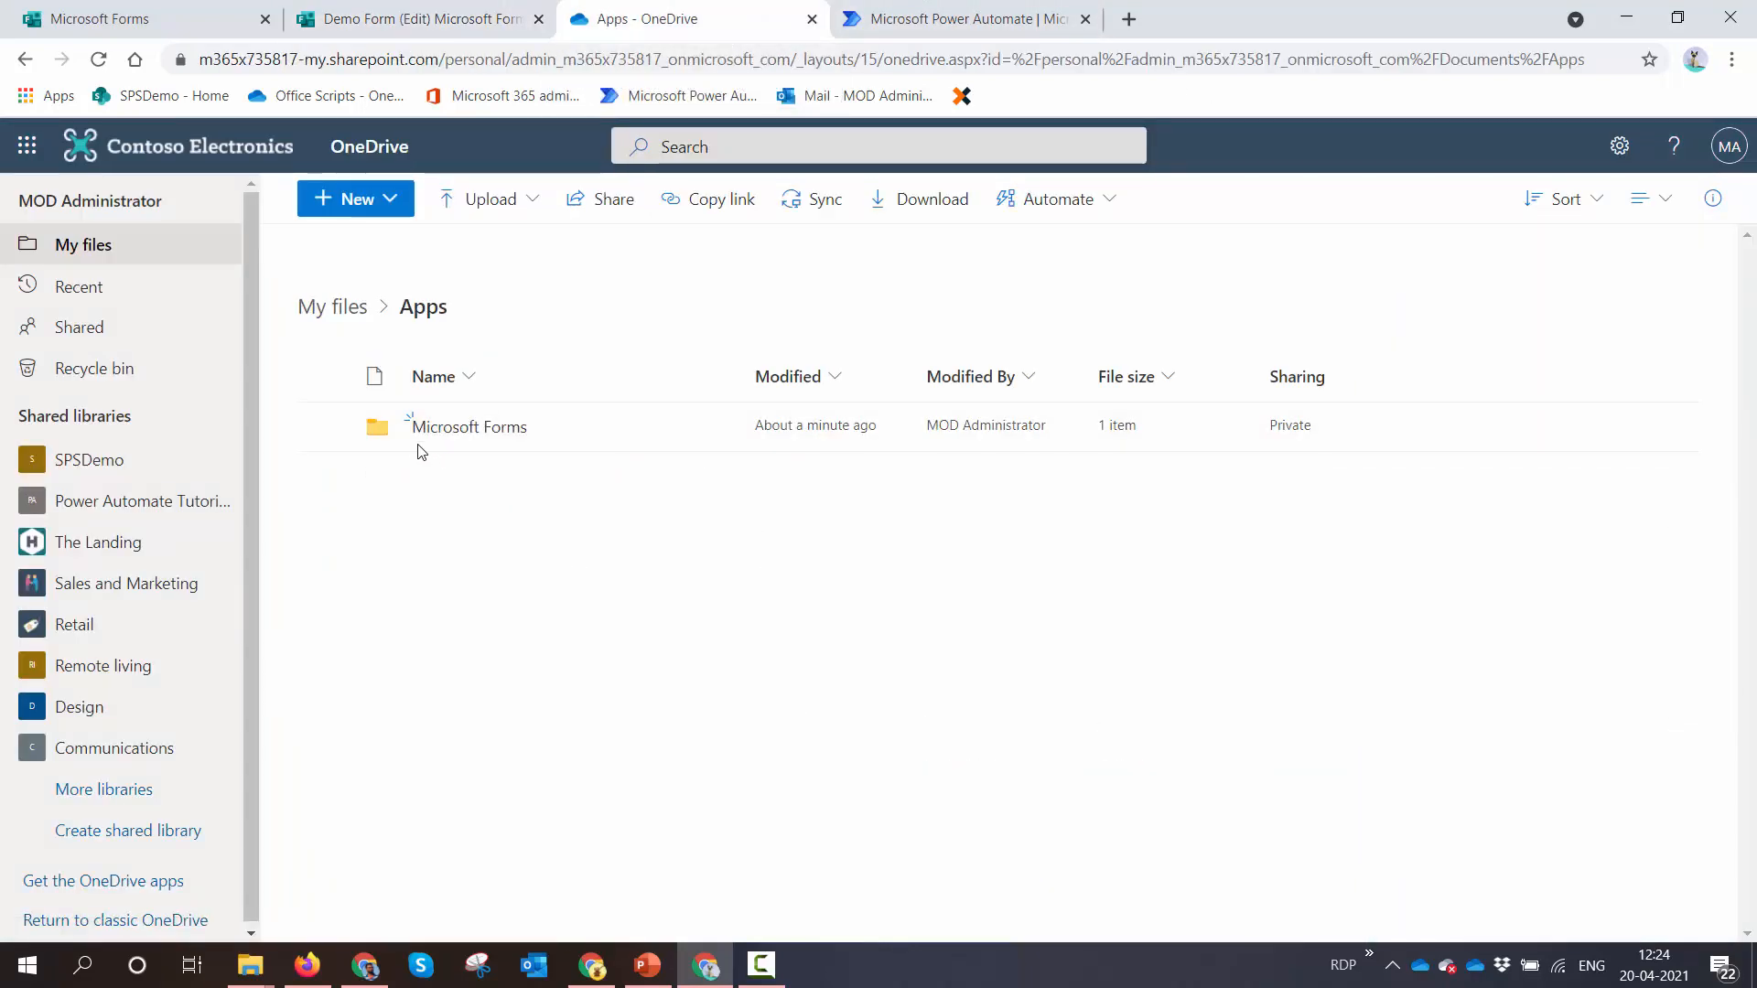
pyautogui.click(422, 434)
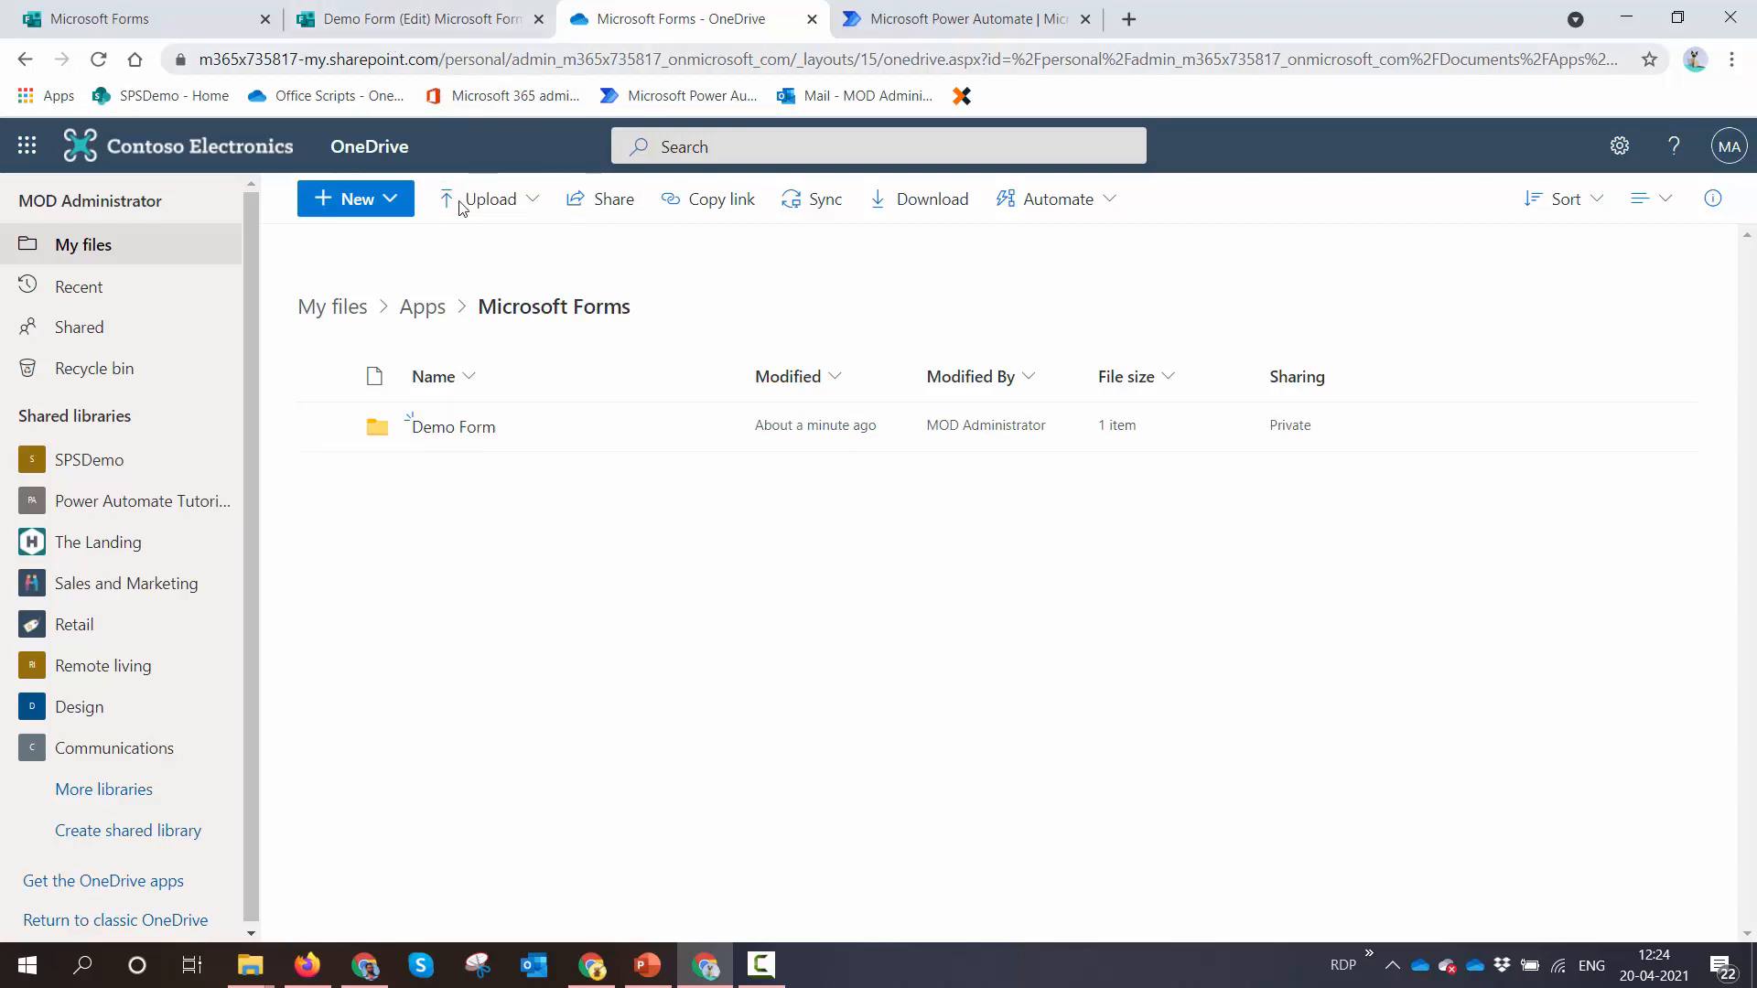
pyautogui.click(455, 428)
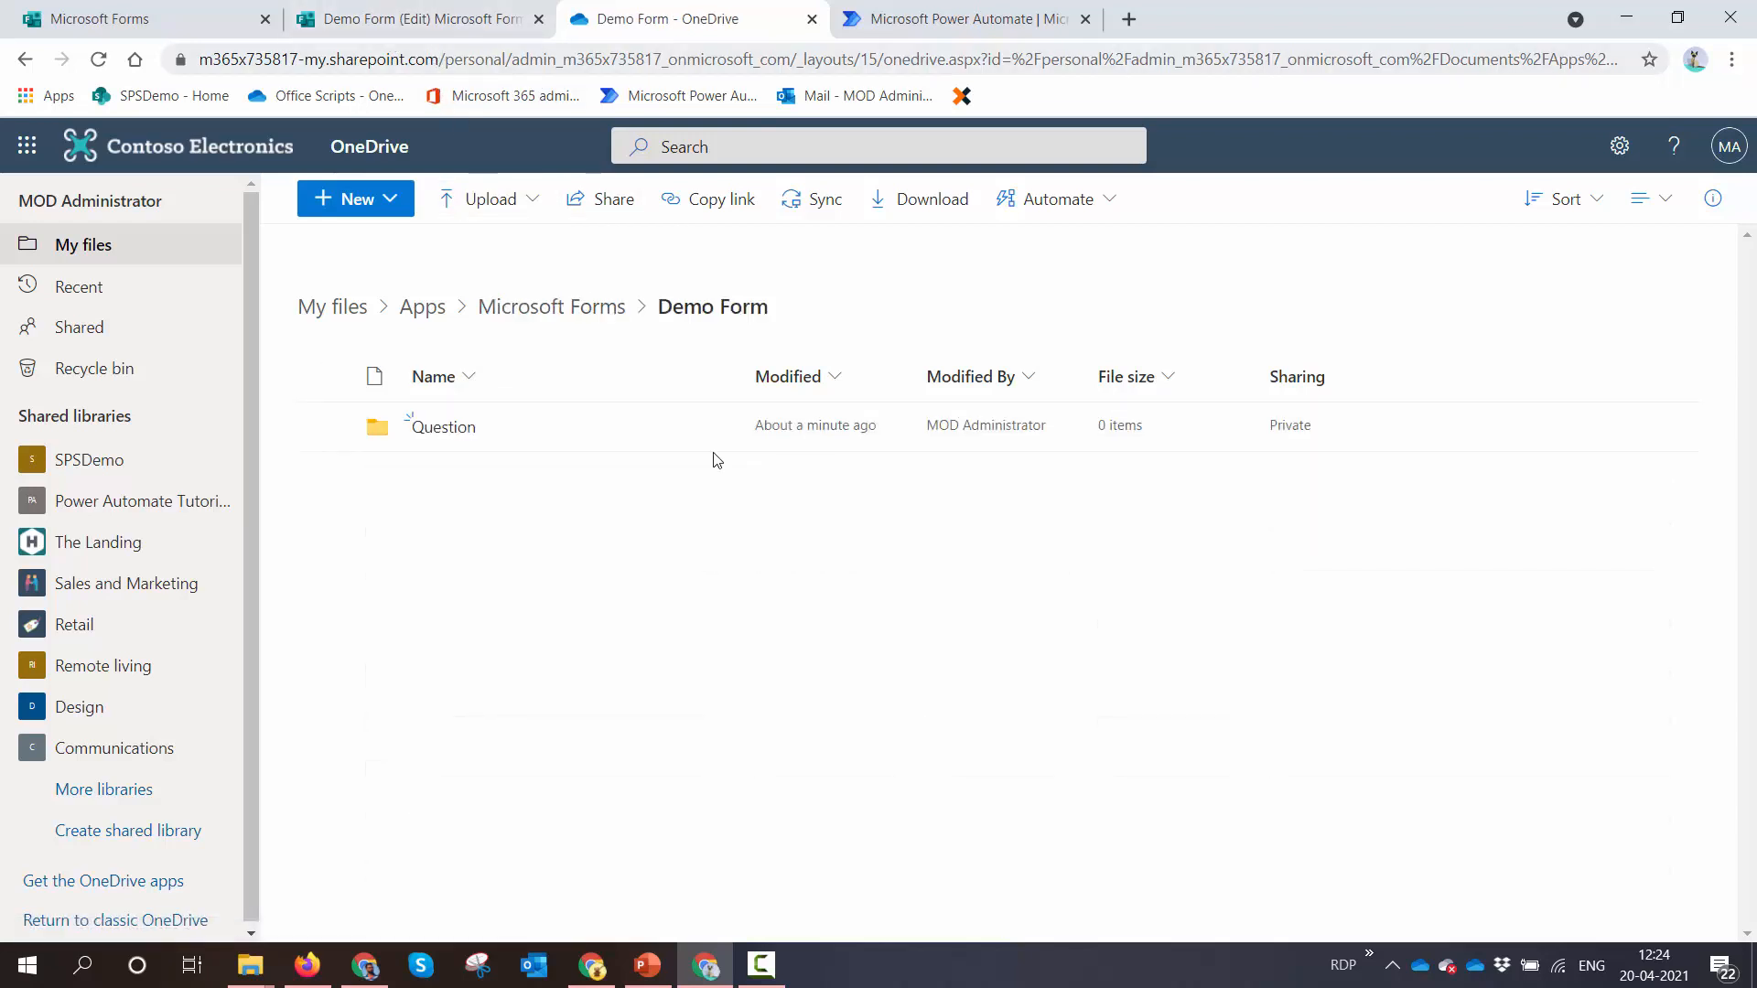
pyautogui.click(440, 442)
pyautogui.click(443, 435)
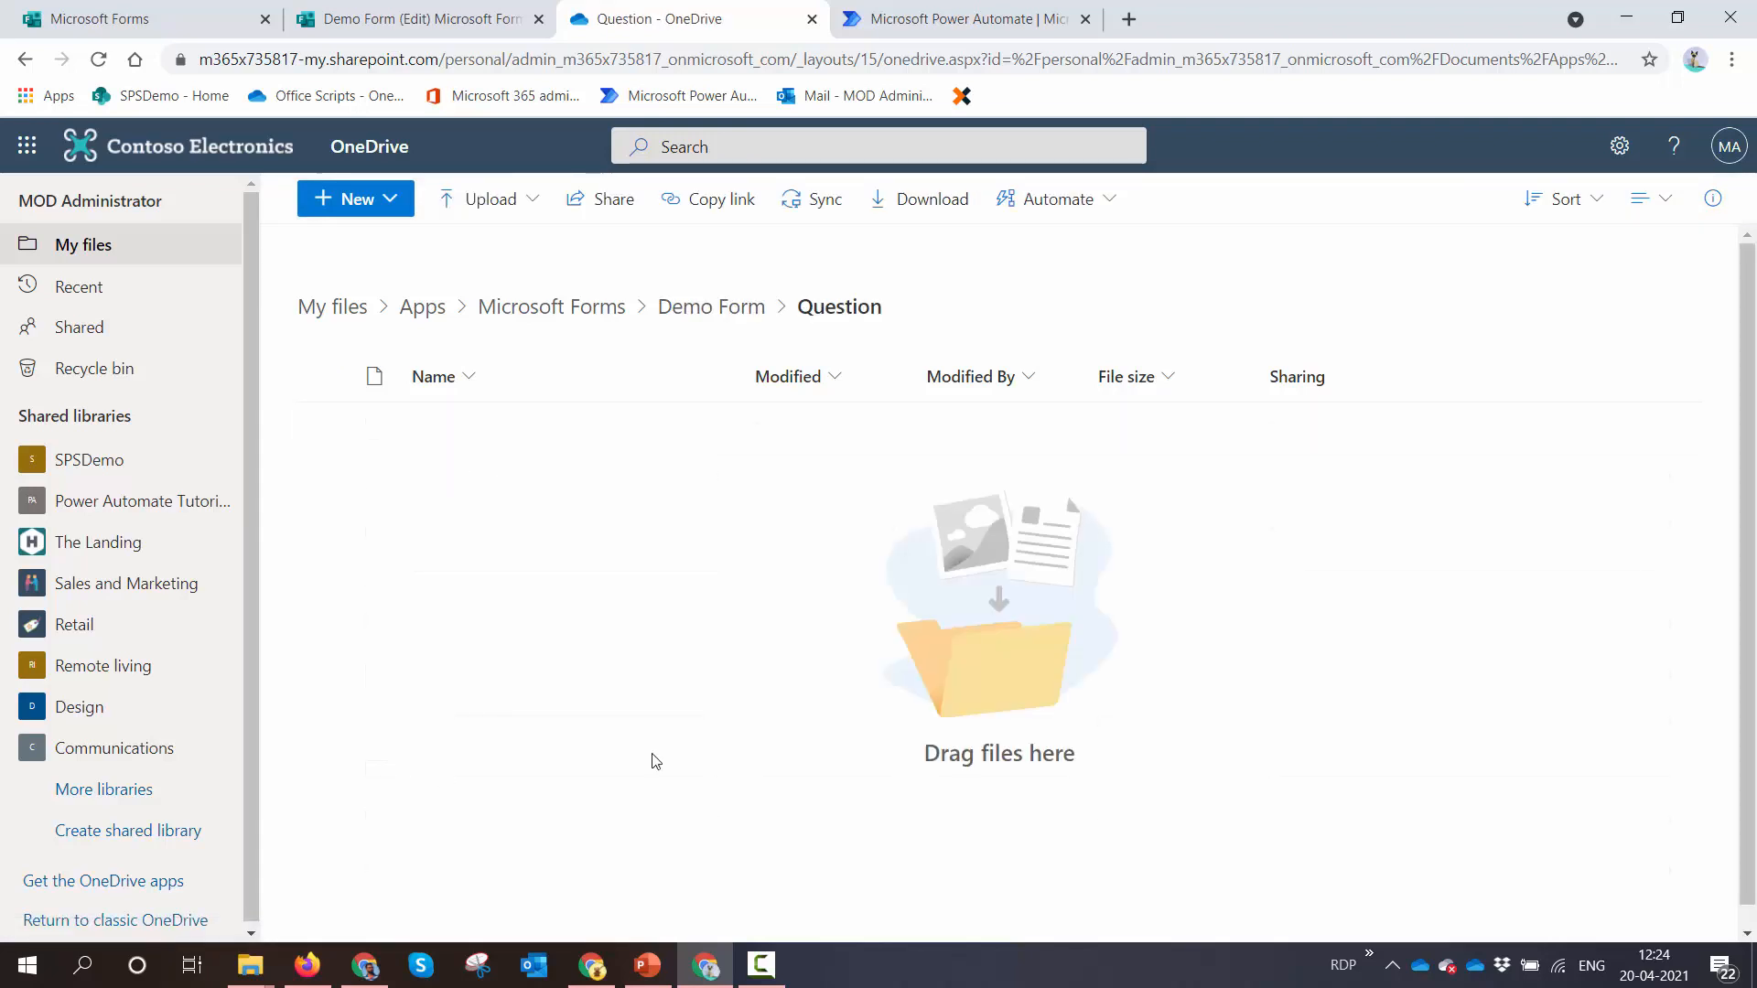
pyautogui.click(474, 25)
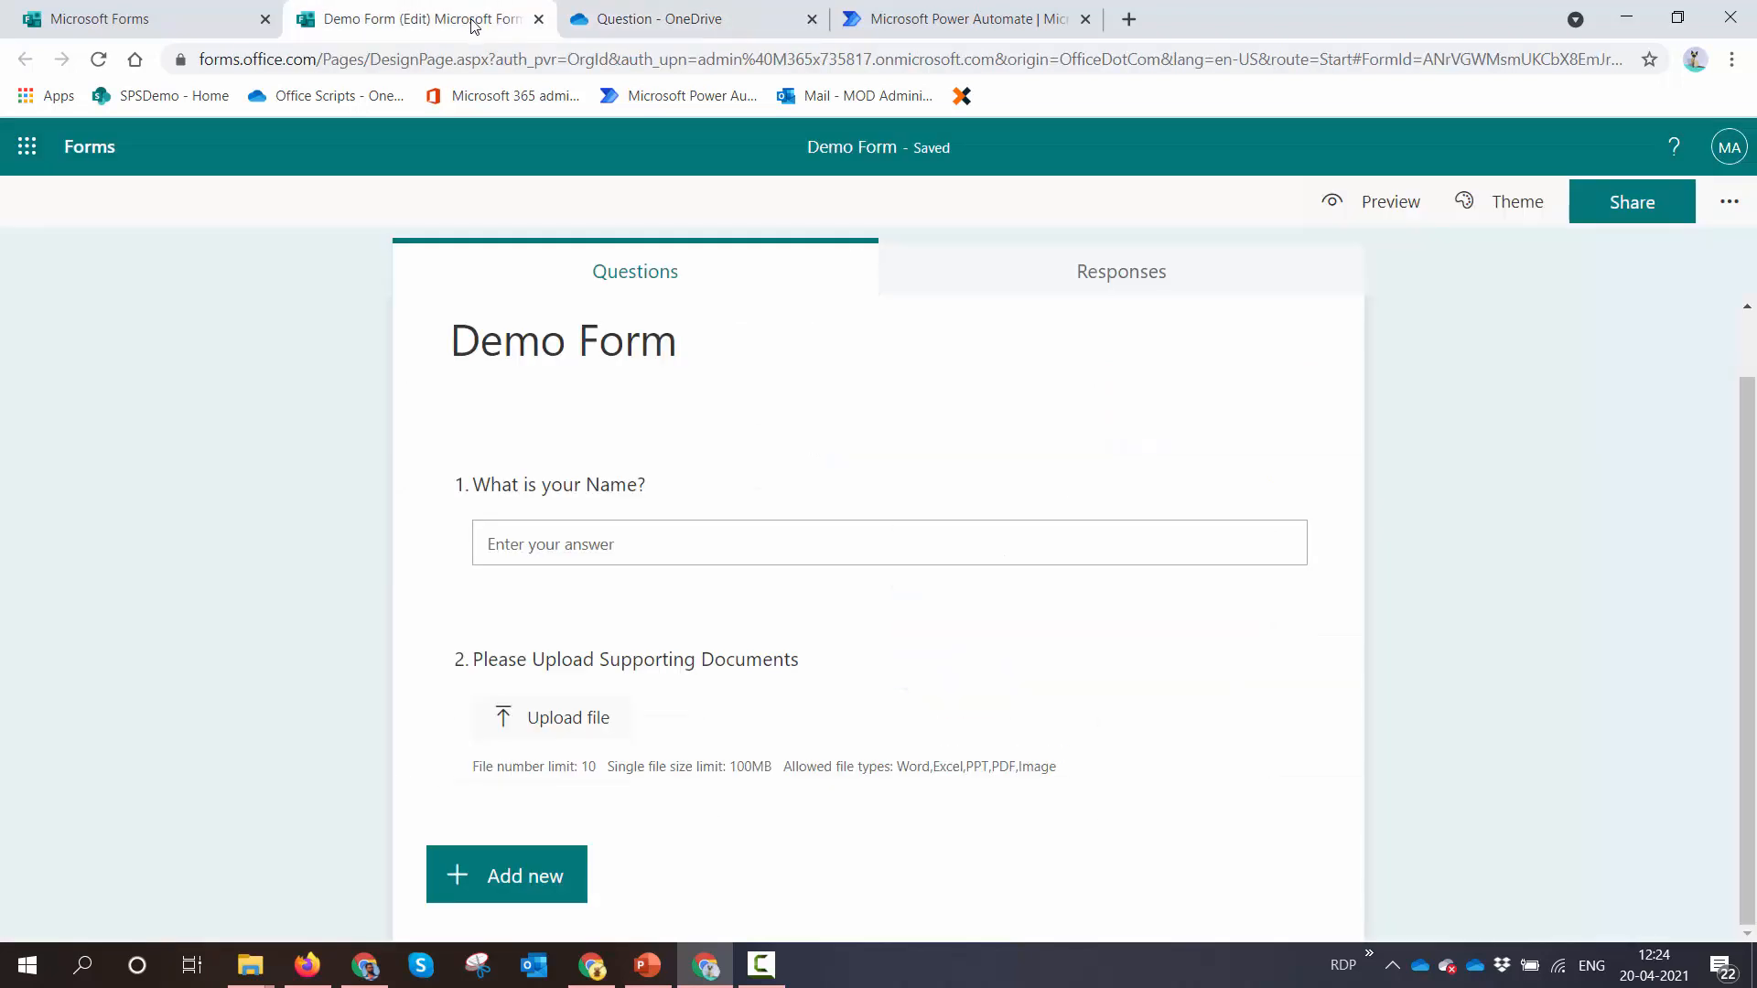
# Preview Demo Form and enter the respondent's name
pyautogui.click(1345, 200)
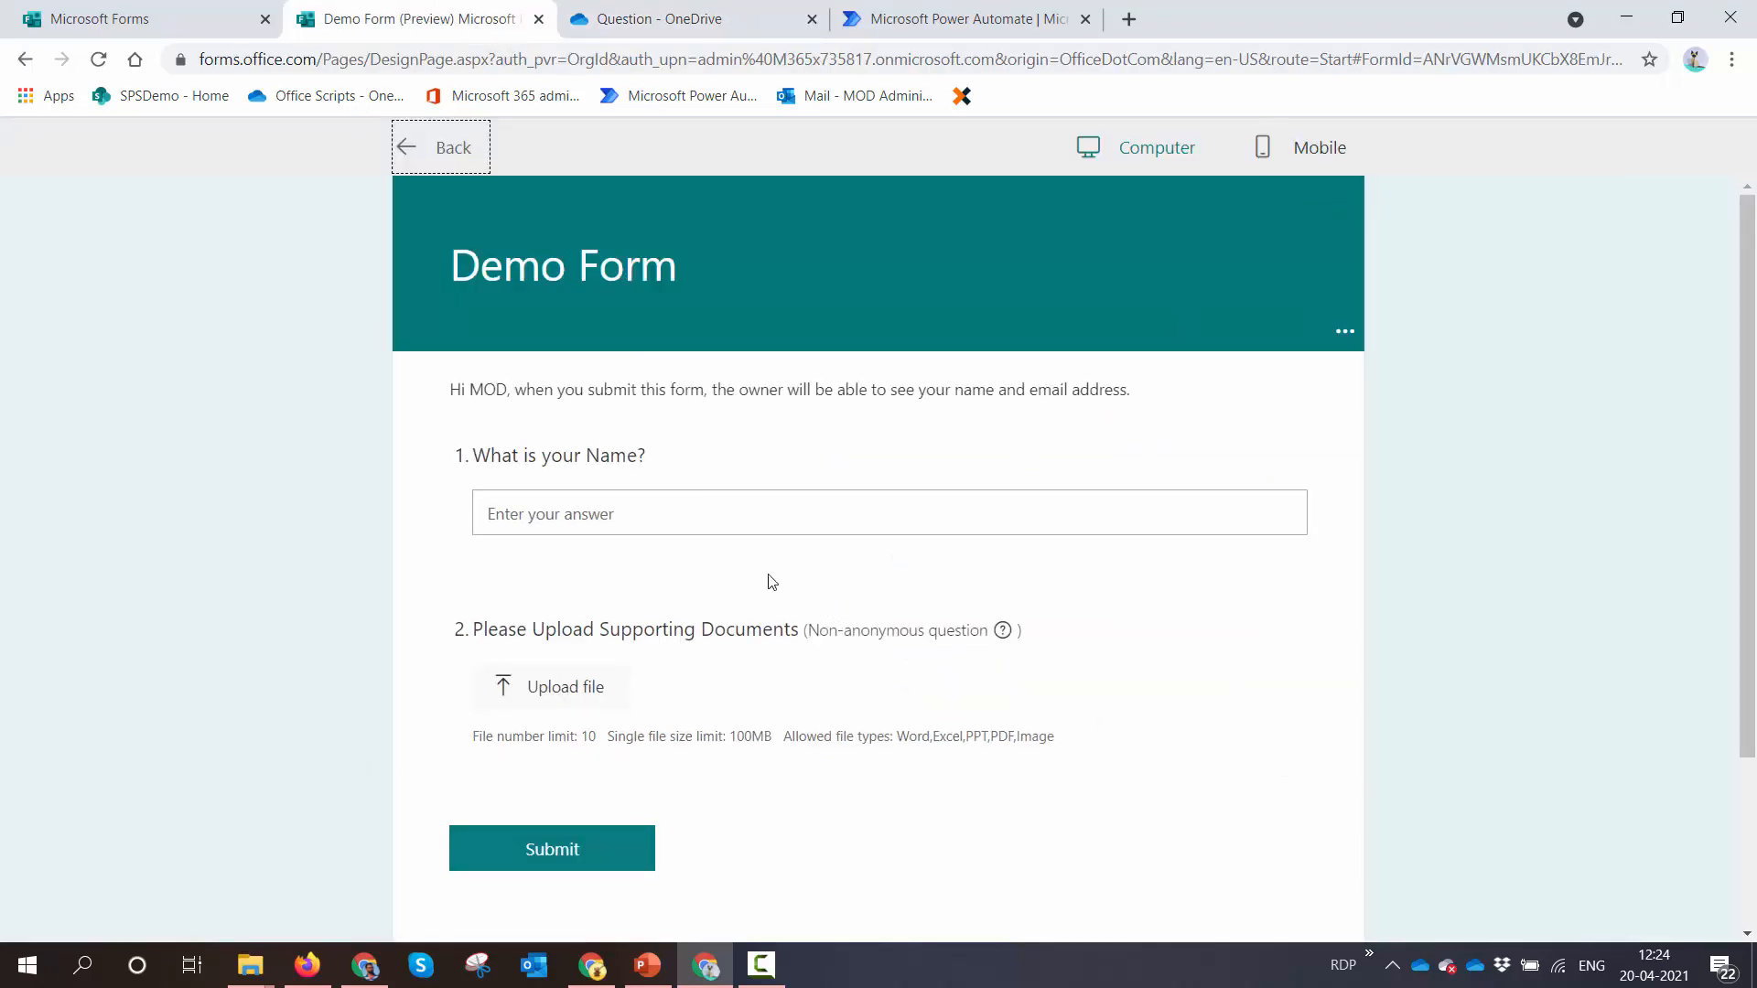
pyautogui.click(768, 512)
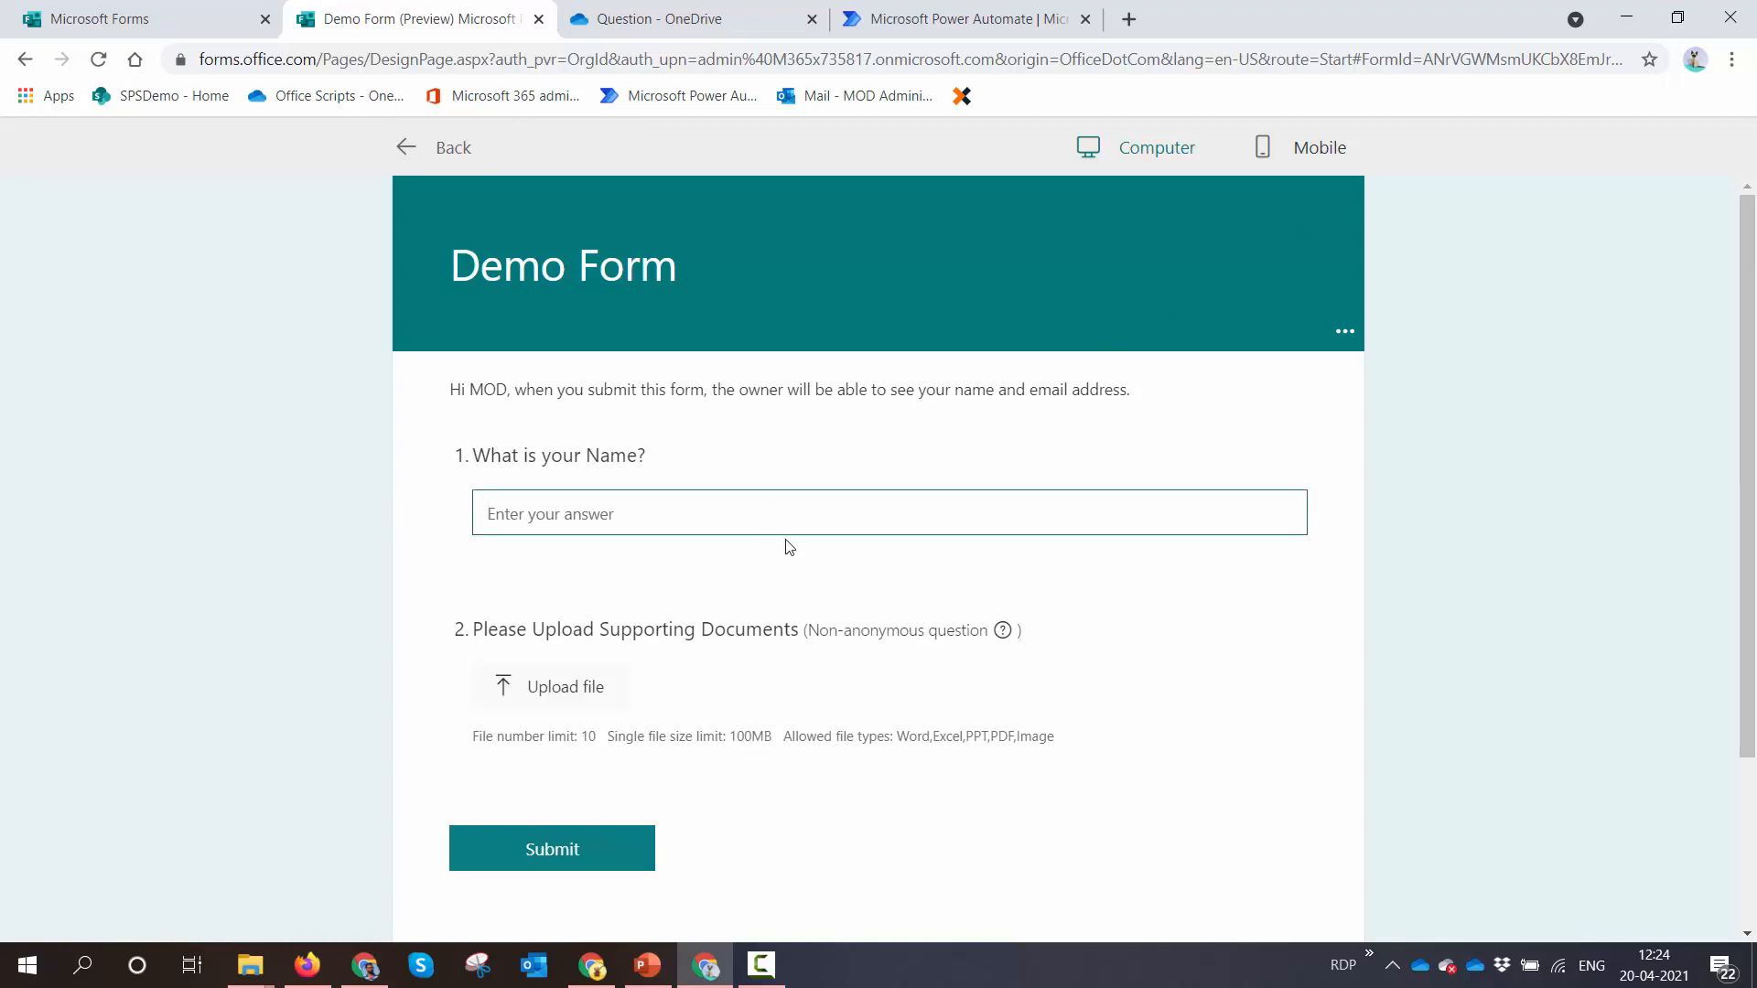
pyautogui.write('Clavin Fernandes')
# Attach Company Letter Head.pdf, submit the response, and check the upload in OneDrive
pyautogui.click(569, 686)
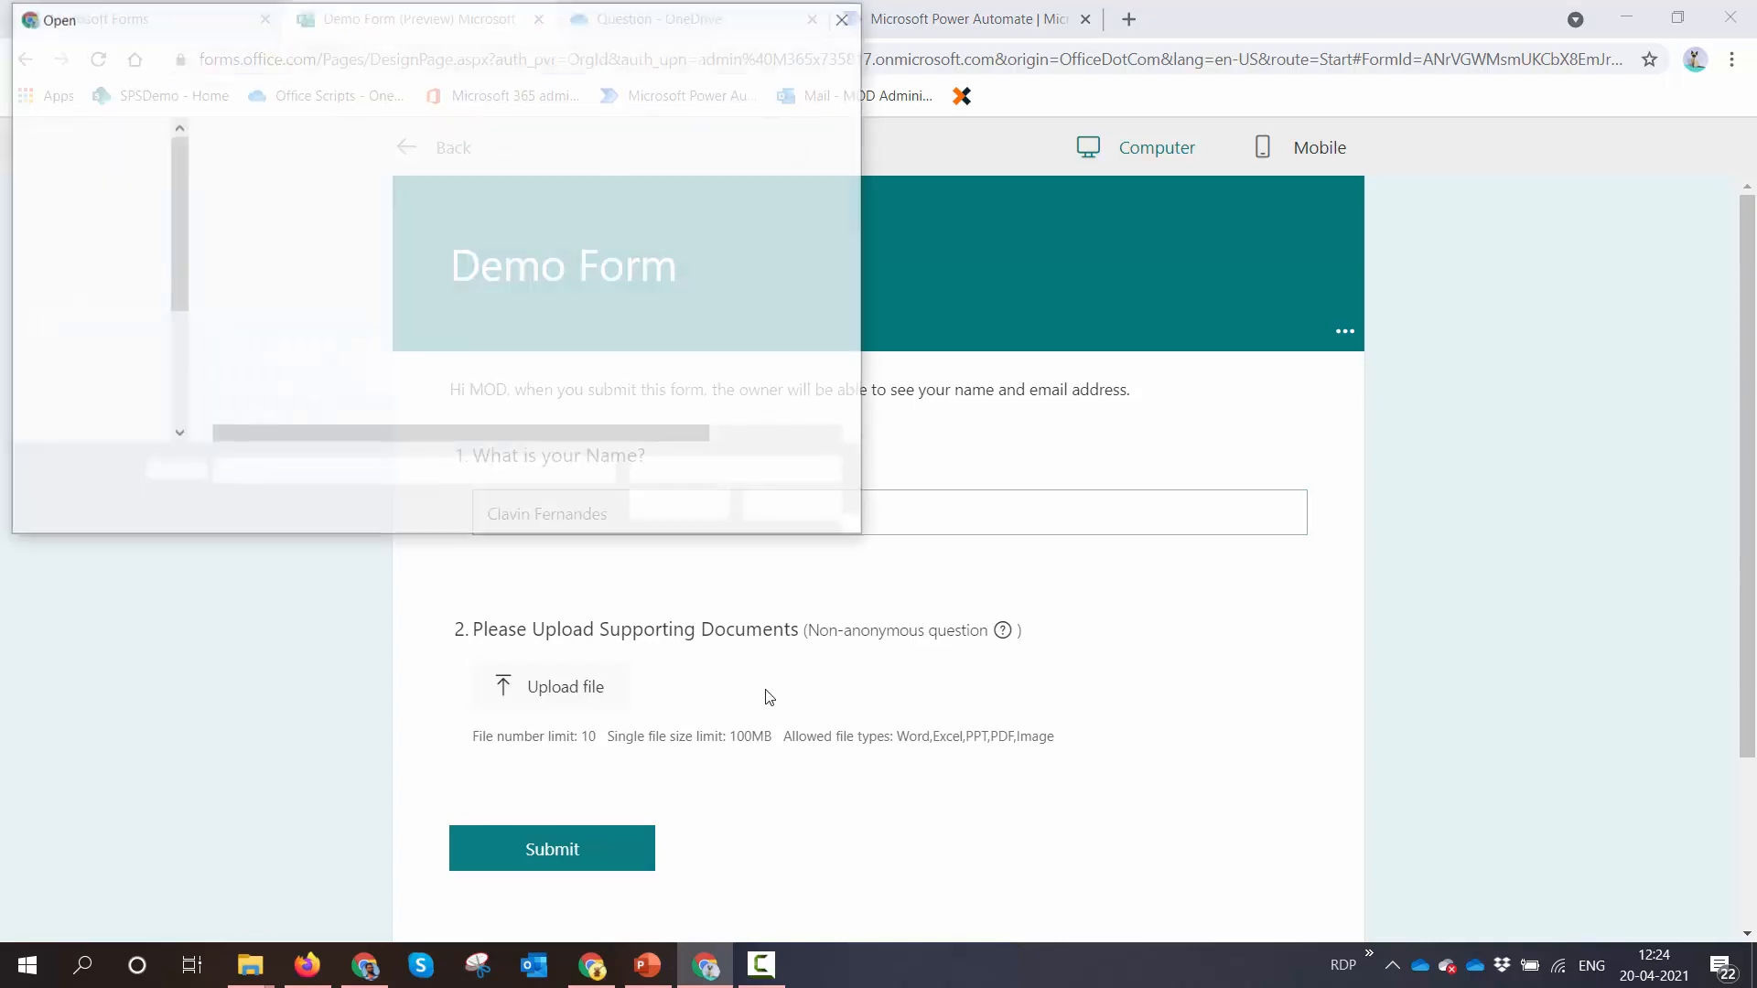
pyautogui.click(448, 168)
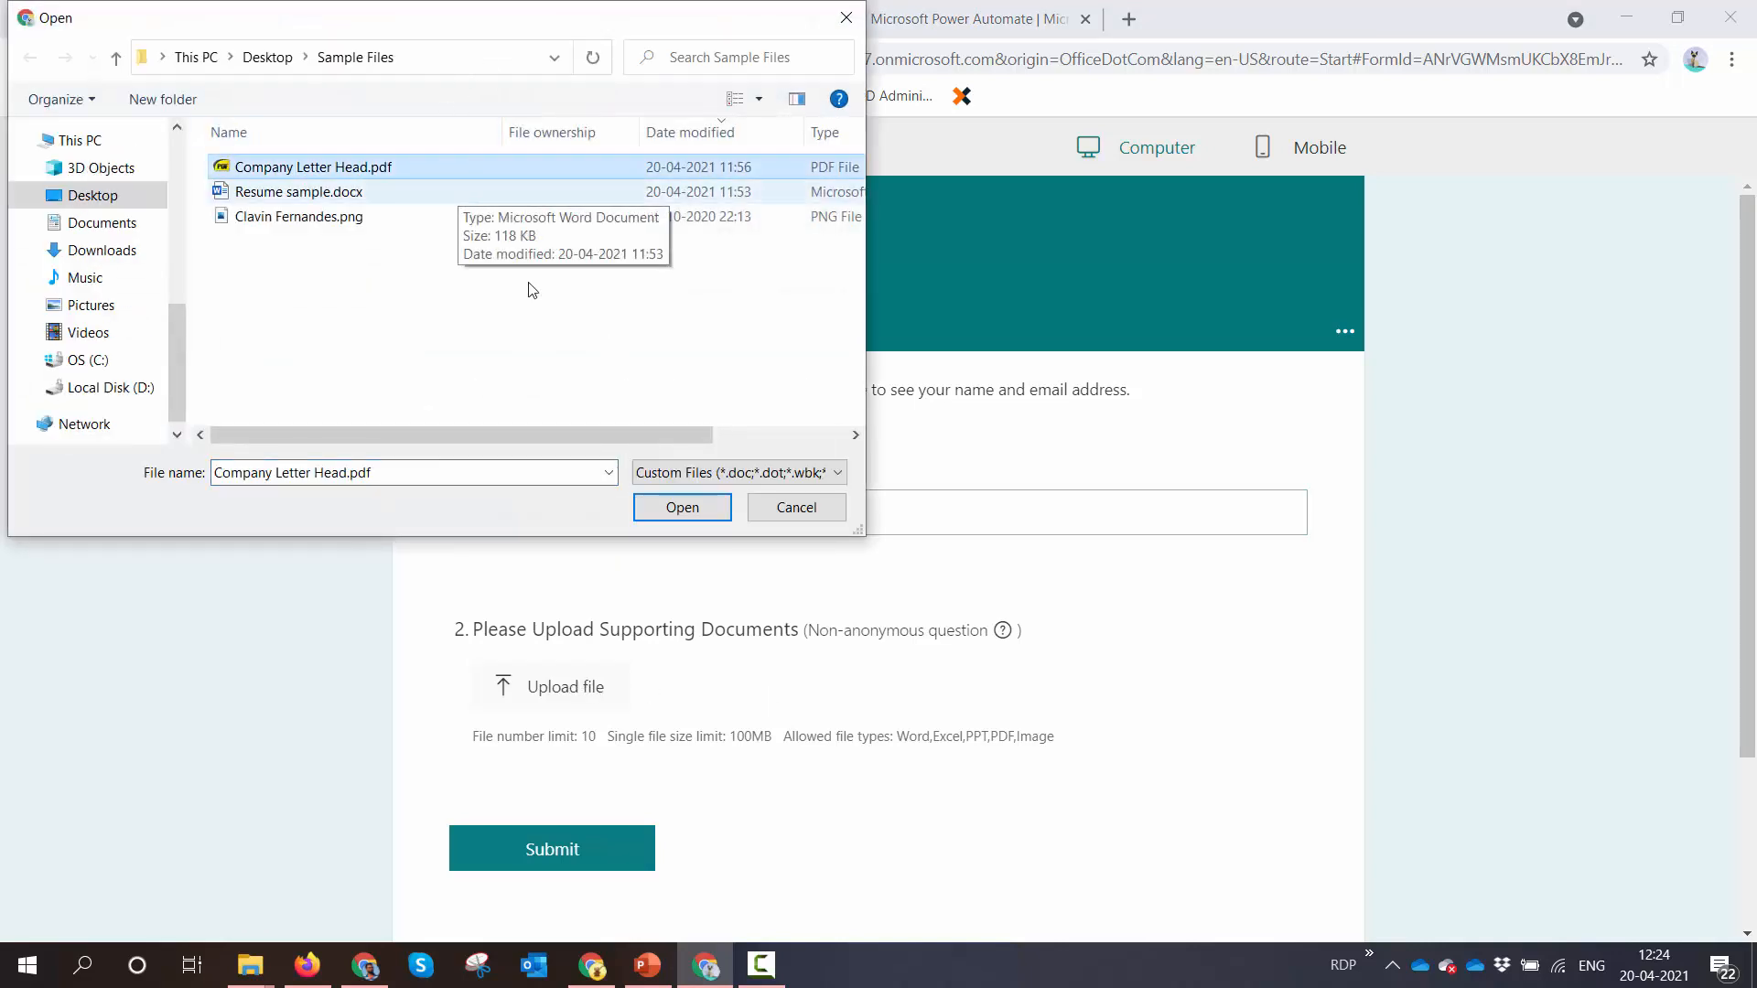
pyautogui.click(706, 519)
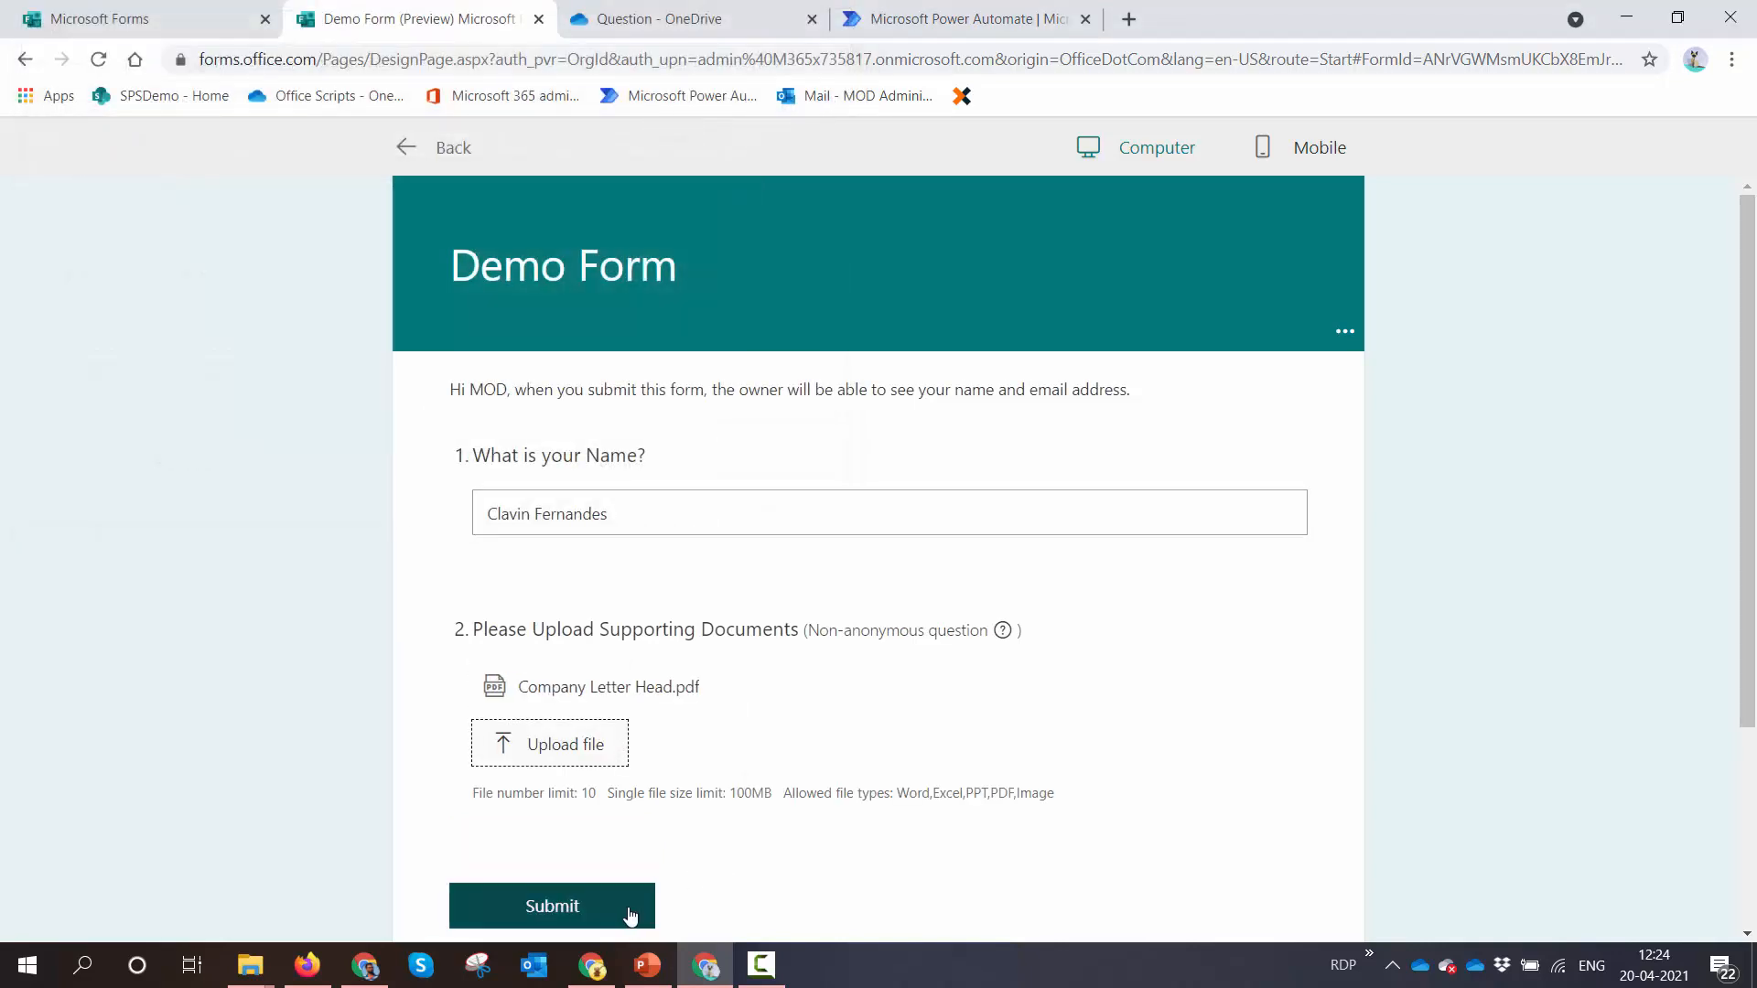
pyautogui.click(632, 901)
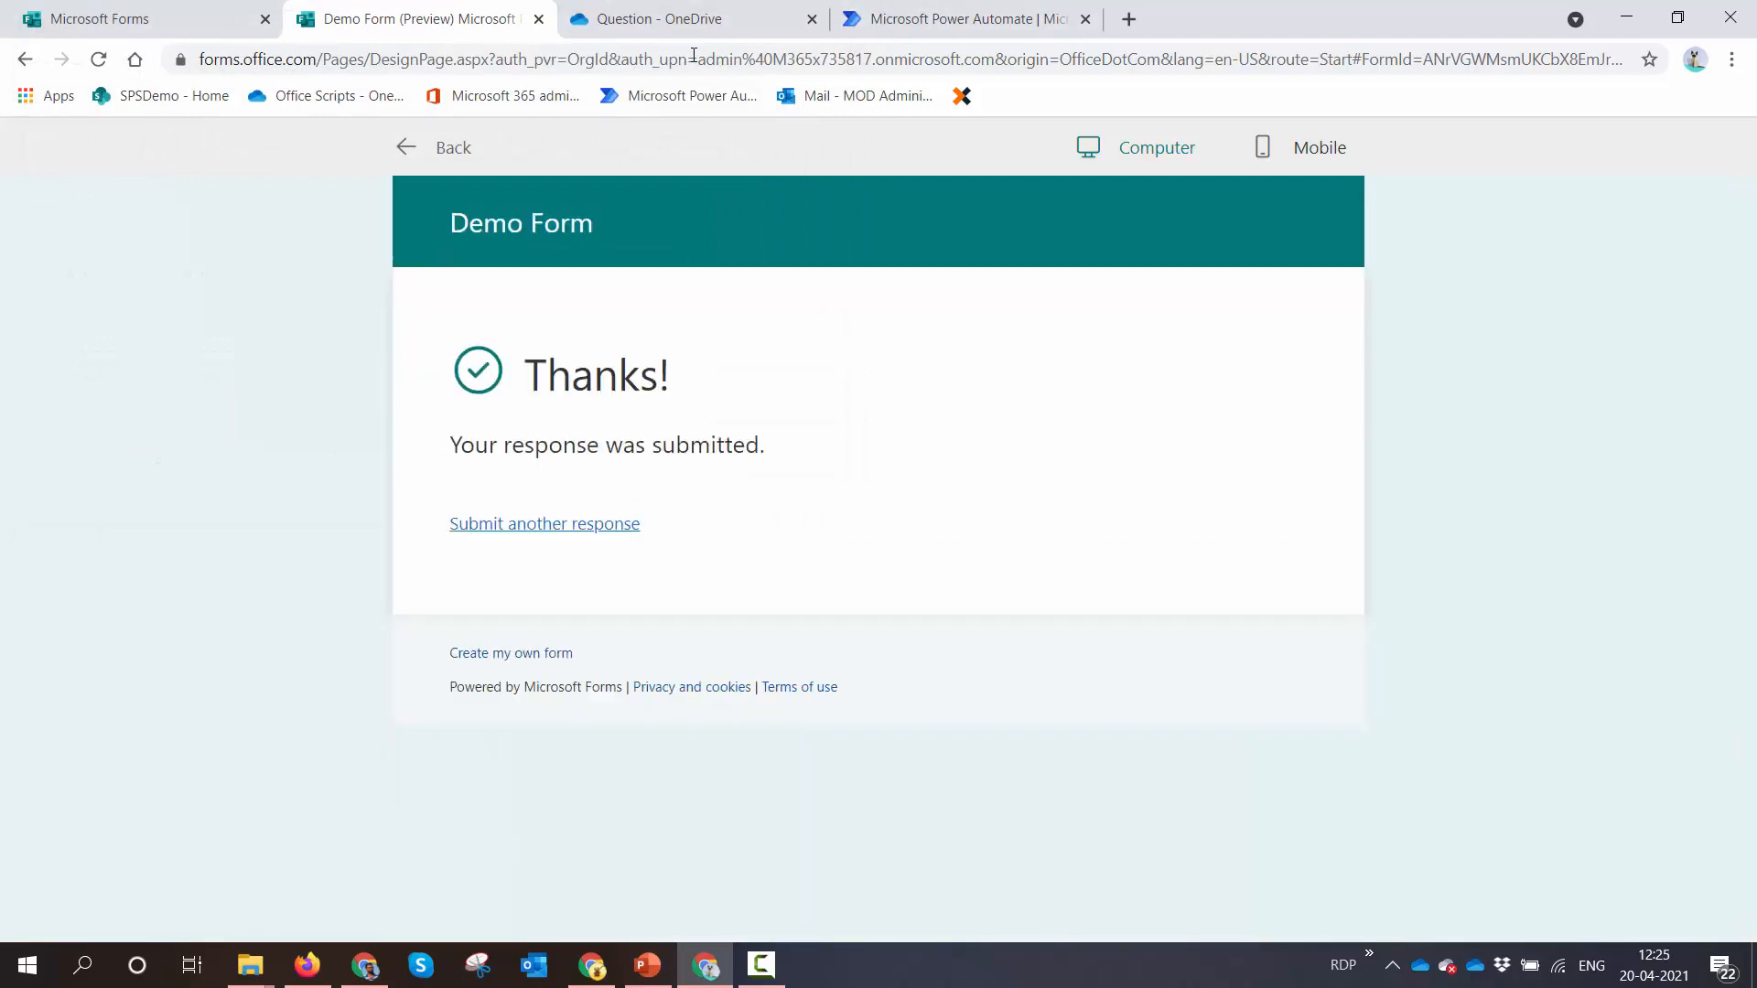
pyautogui.click(683, 26)
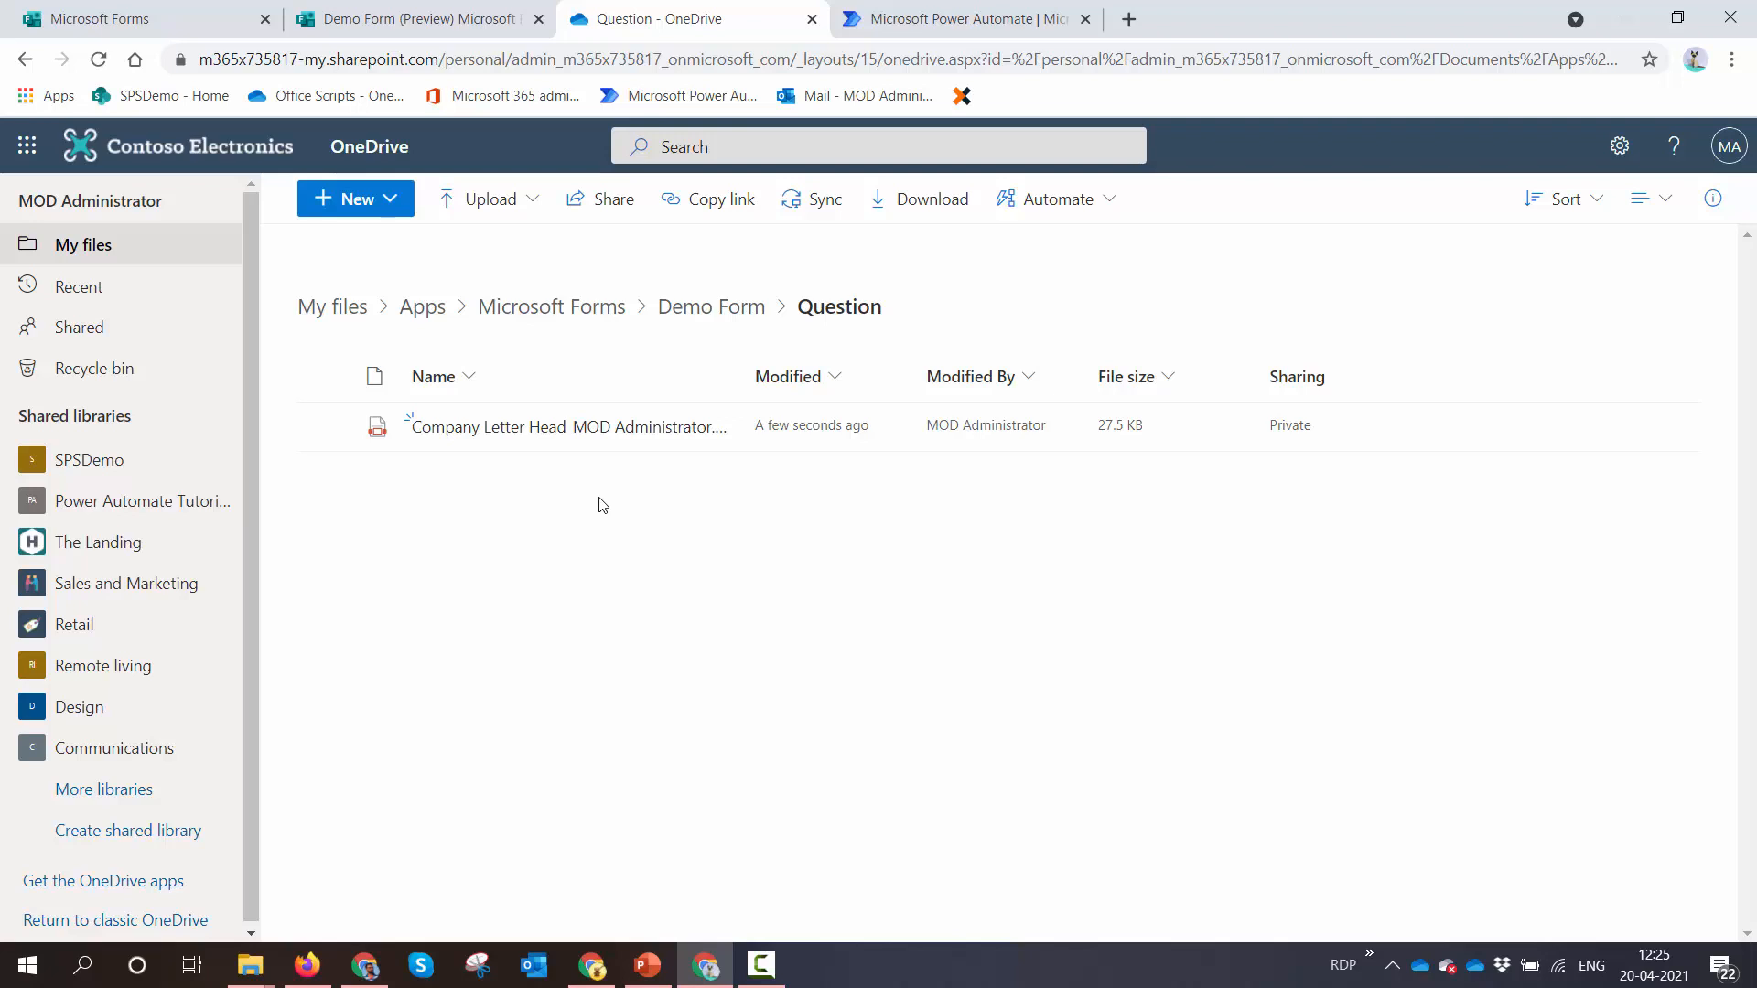
# Create an automated cloud flow triggered by 'When a new response is submitted'
pyautogui.click(915, 18)
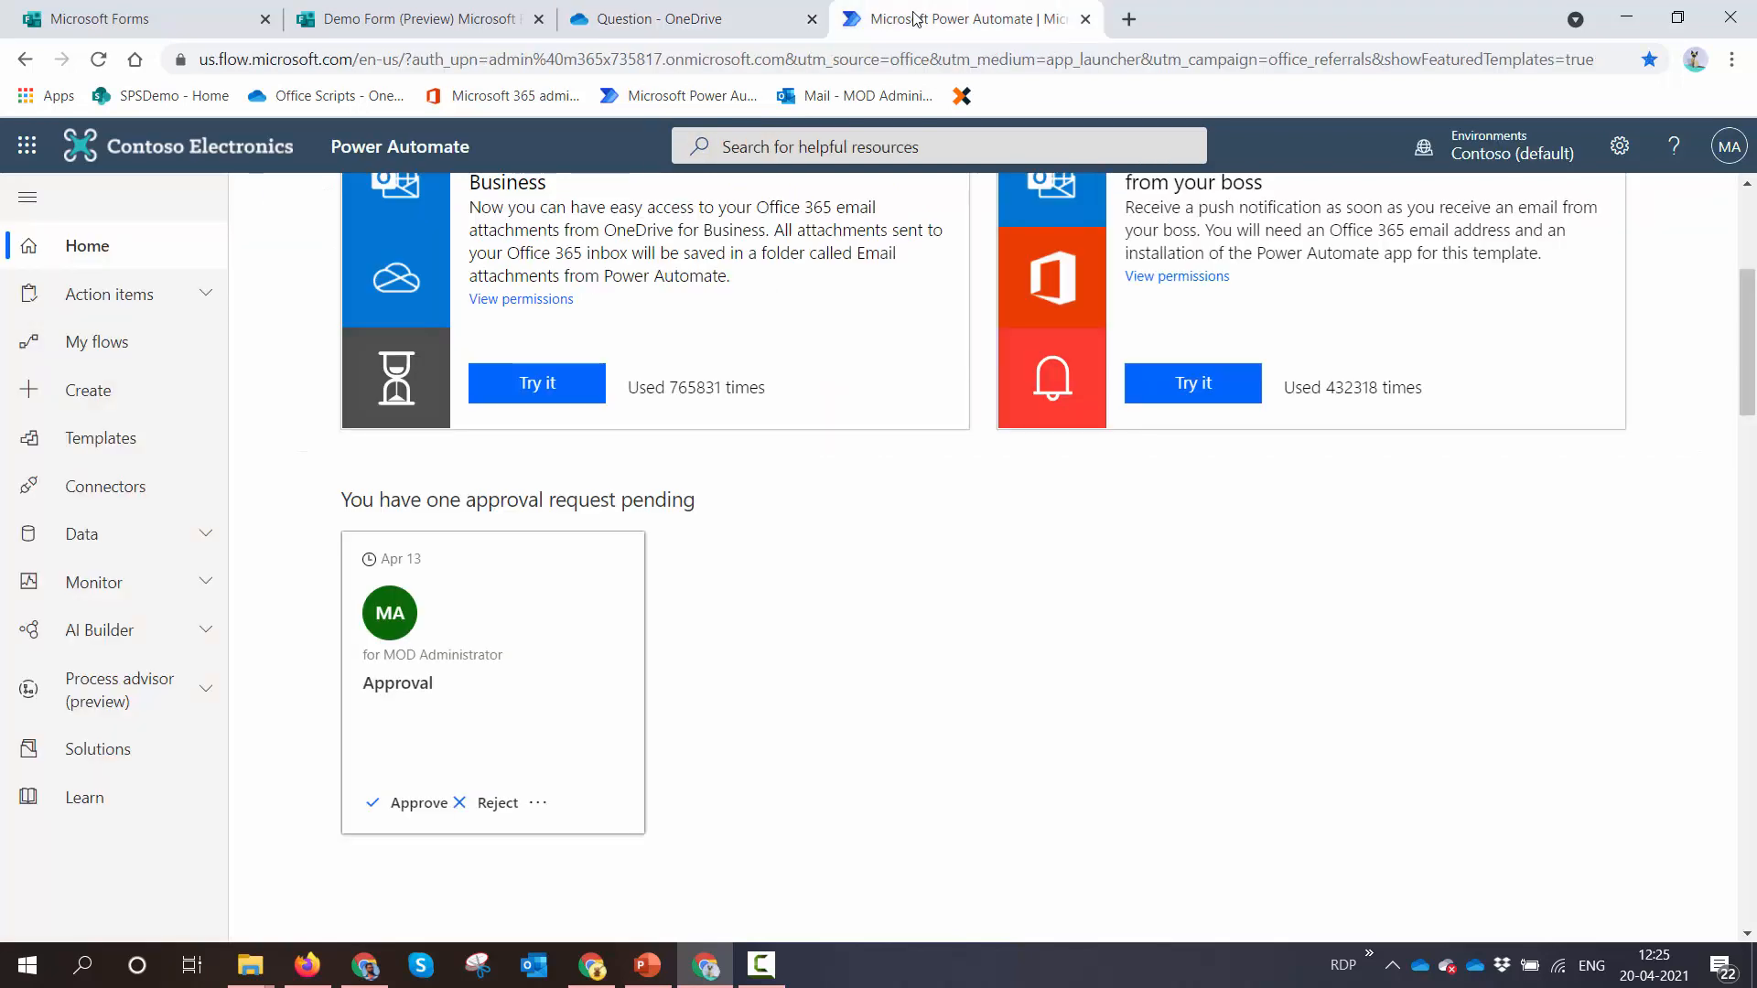
pyautogui.scroll(5, 834, 380)
pyautogui.click(172, 375)
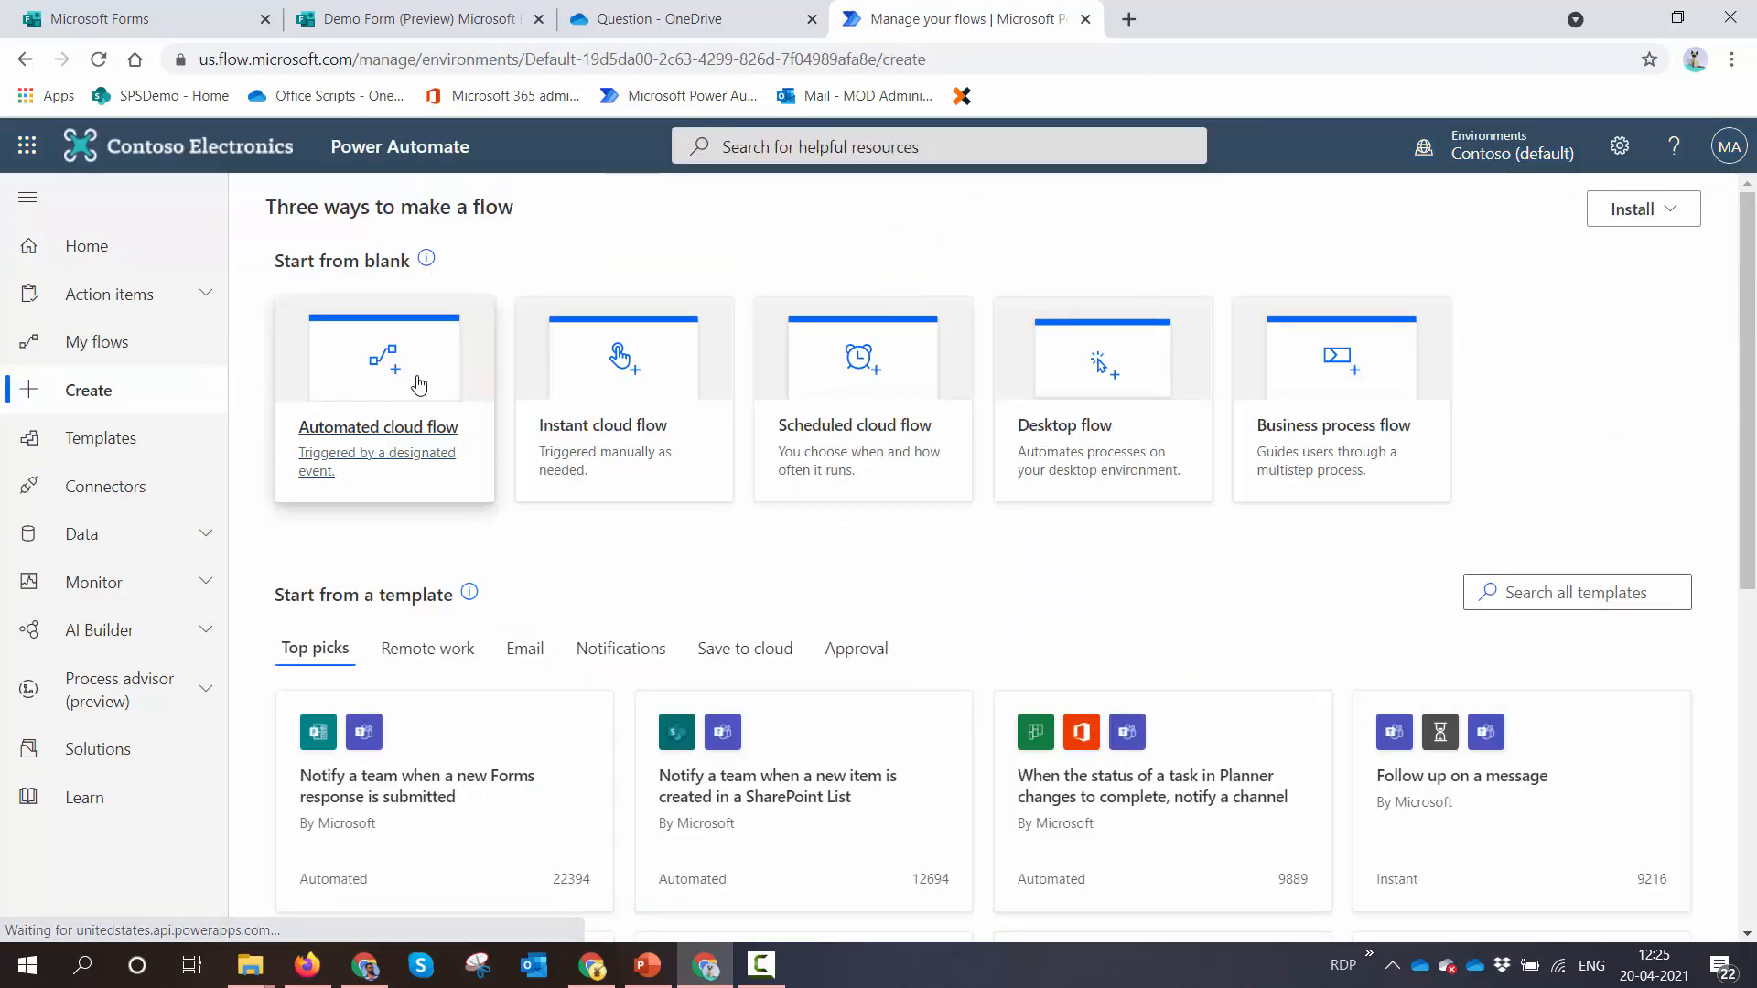
pyautogui.click(419, 385)
pyautogui.click(1043, 480)
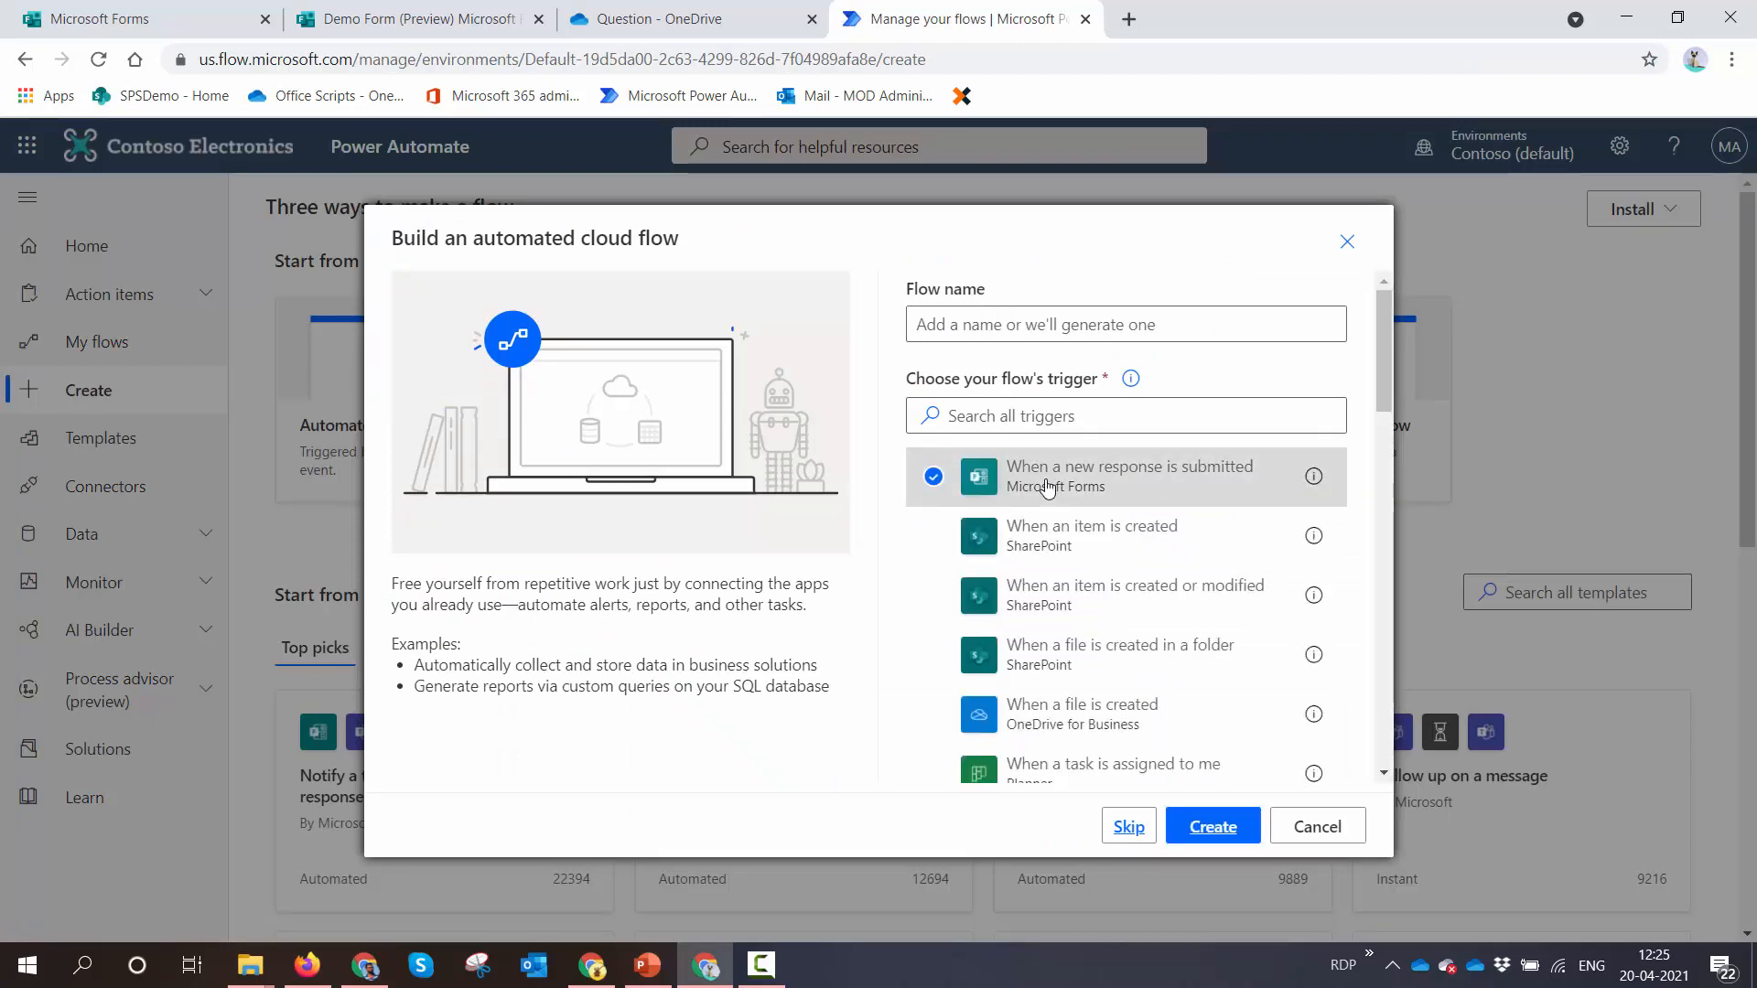
pyautogui.click(1251, 833)
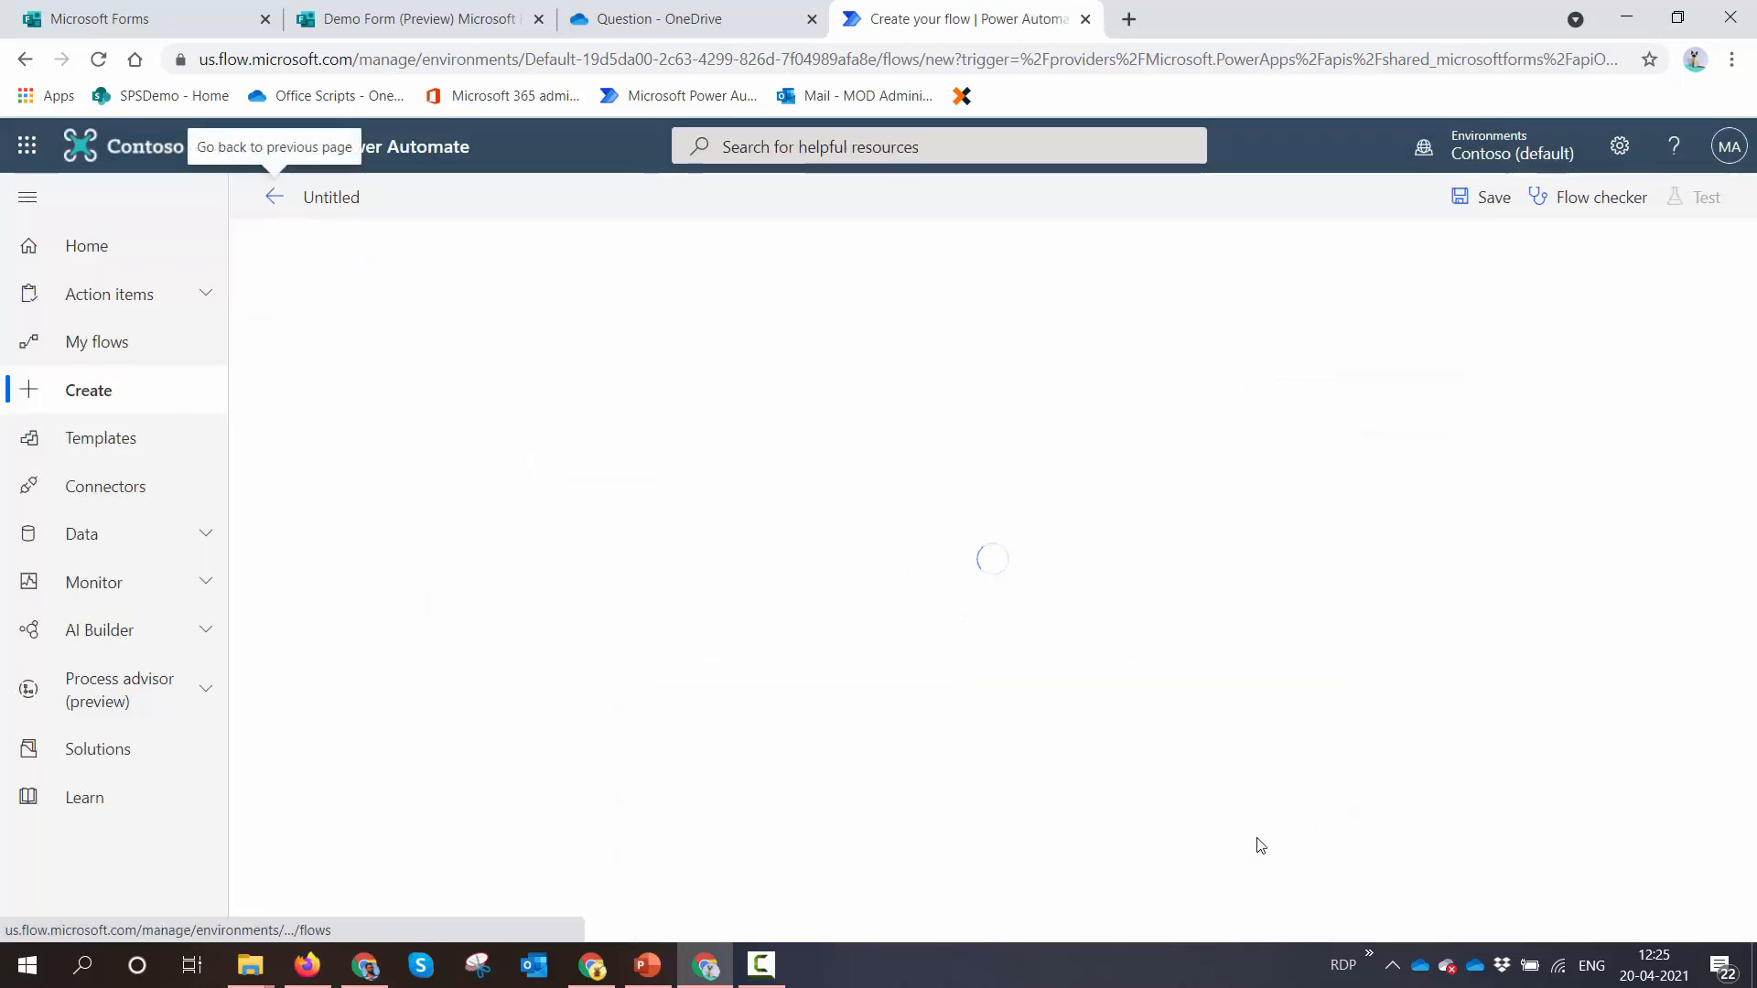
# Set the trigger's Form Id to Demo Form
pyautogui.click(1141, 315)
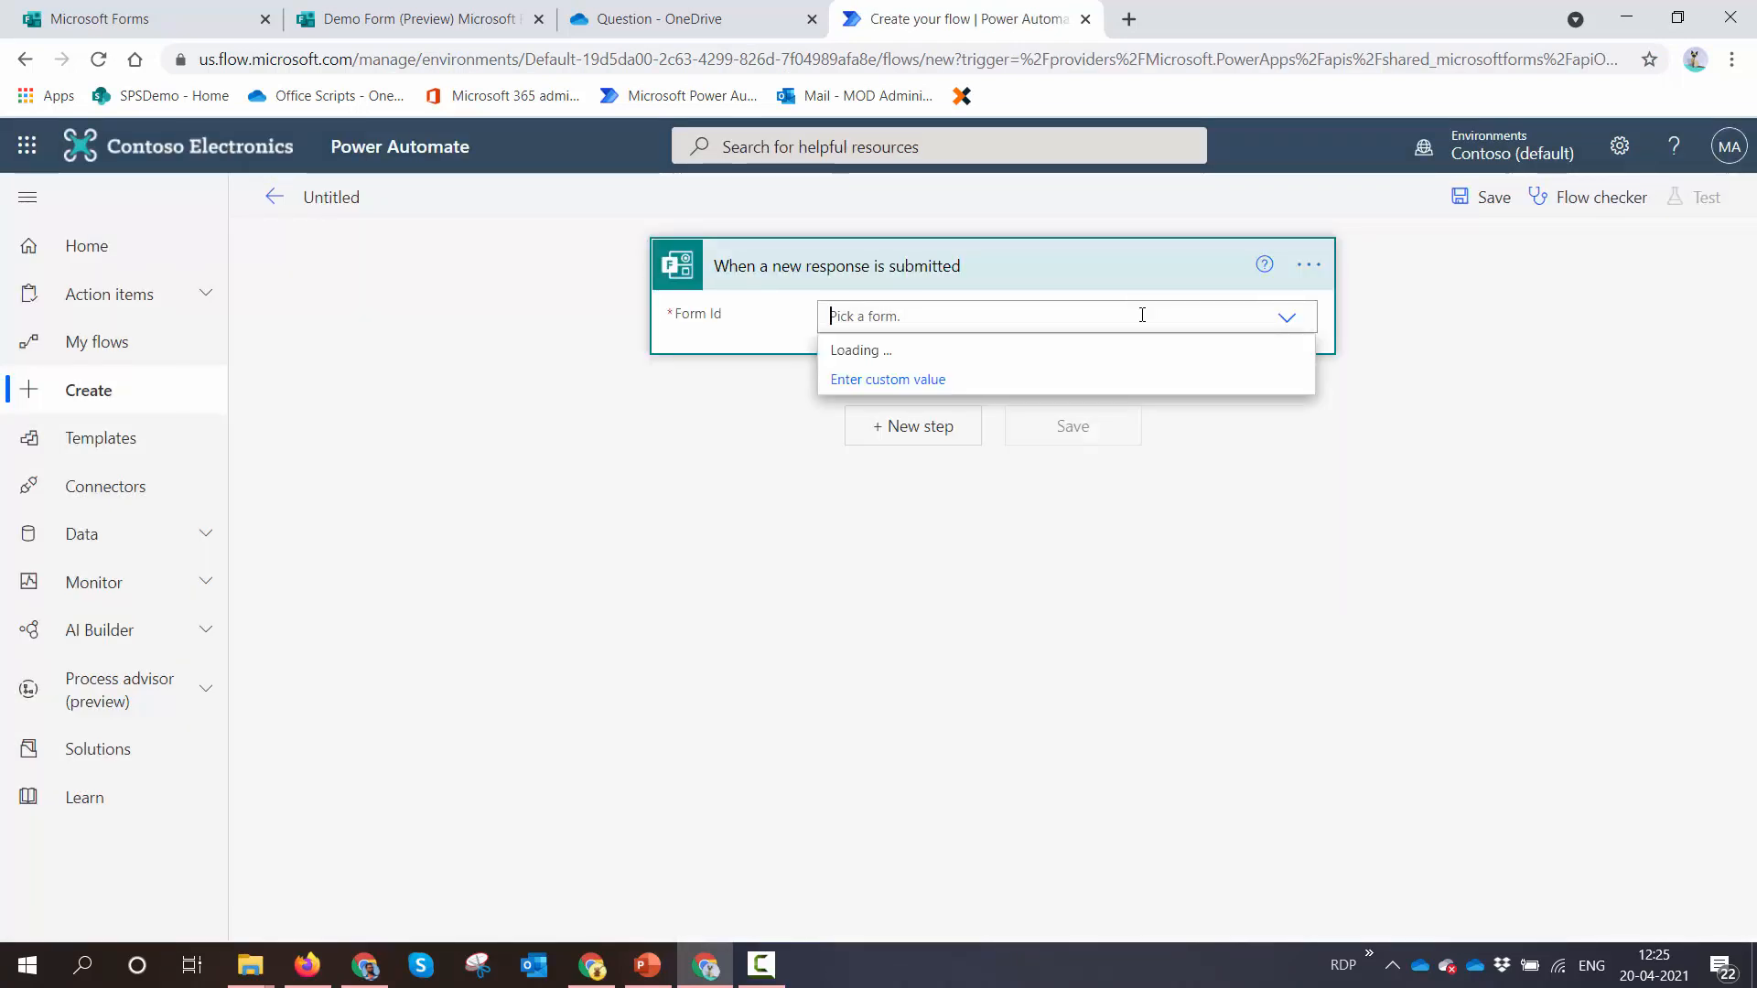
pyautogui.write('de')
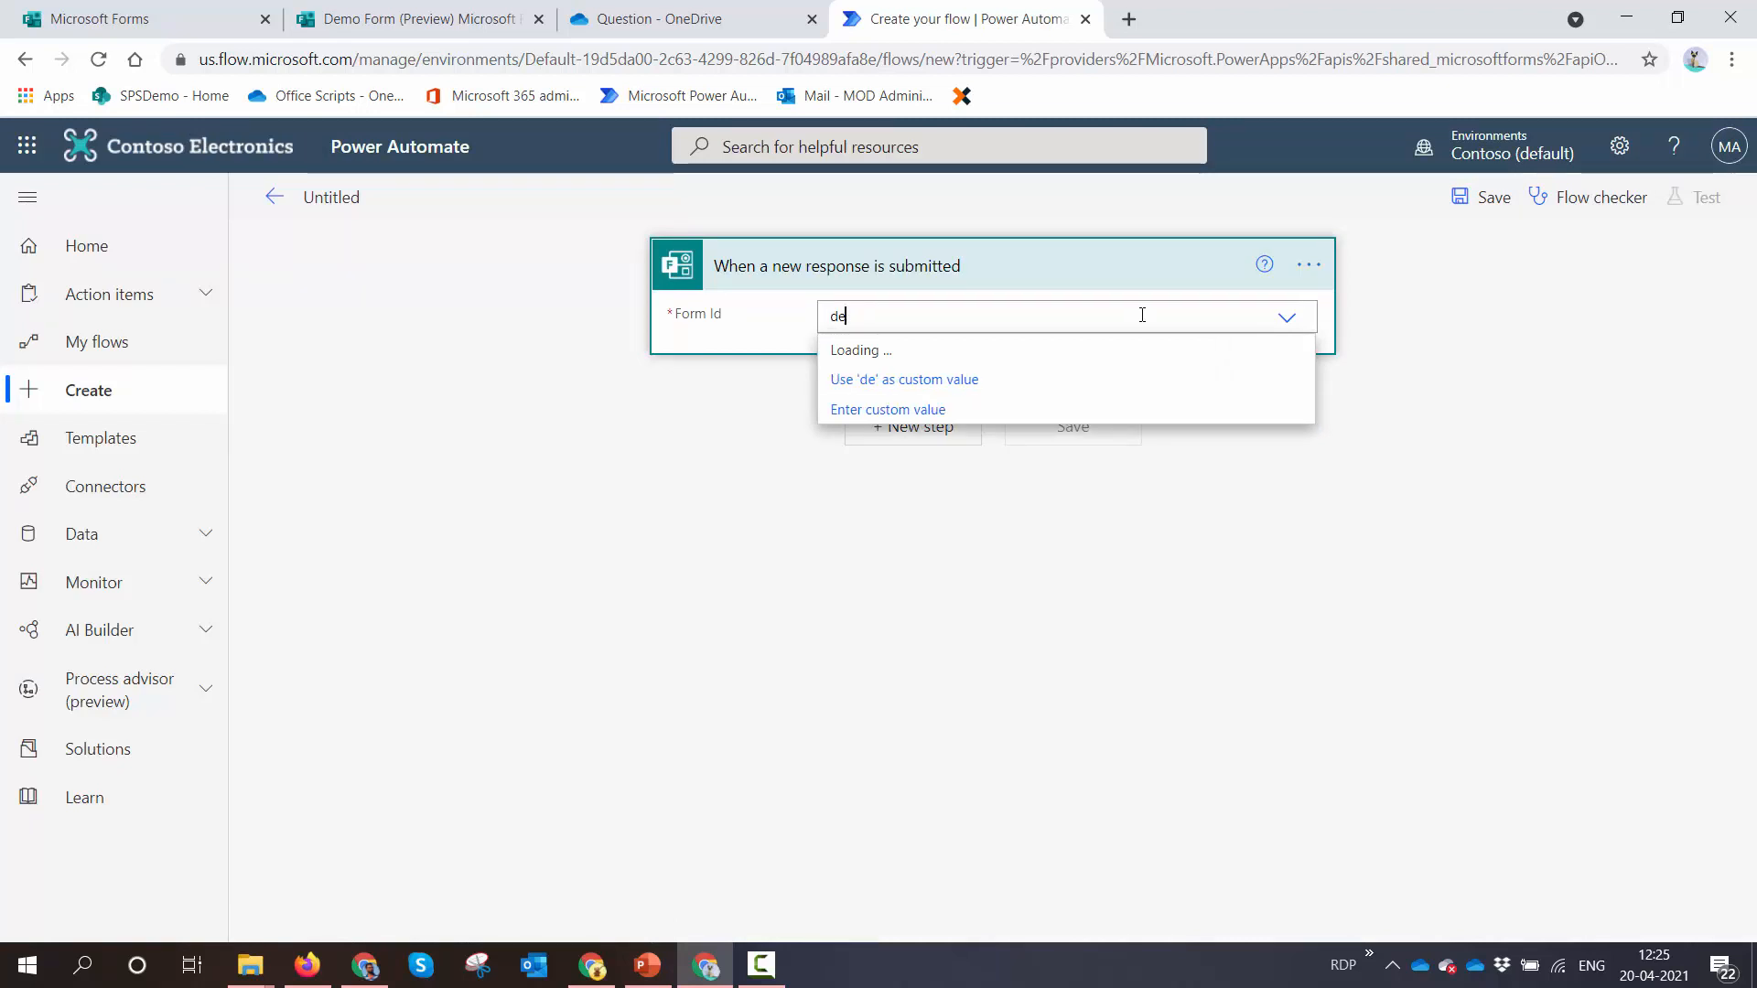
pyautogui.write('mo')
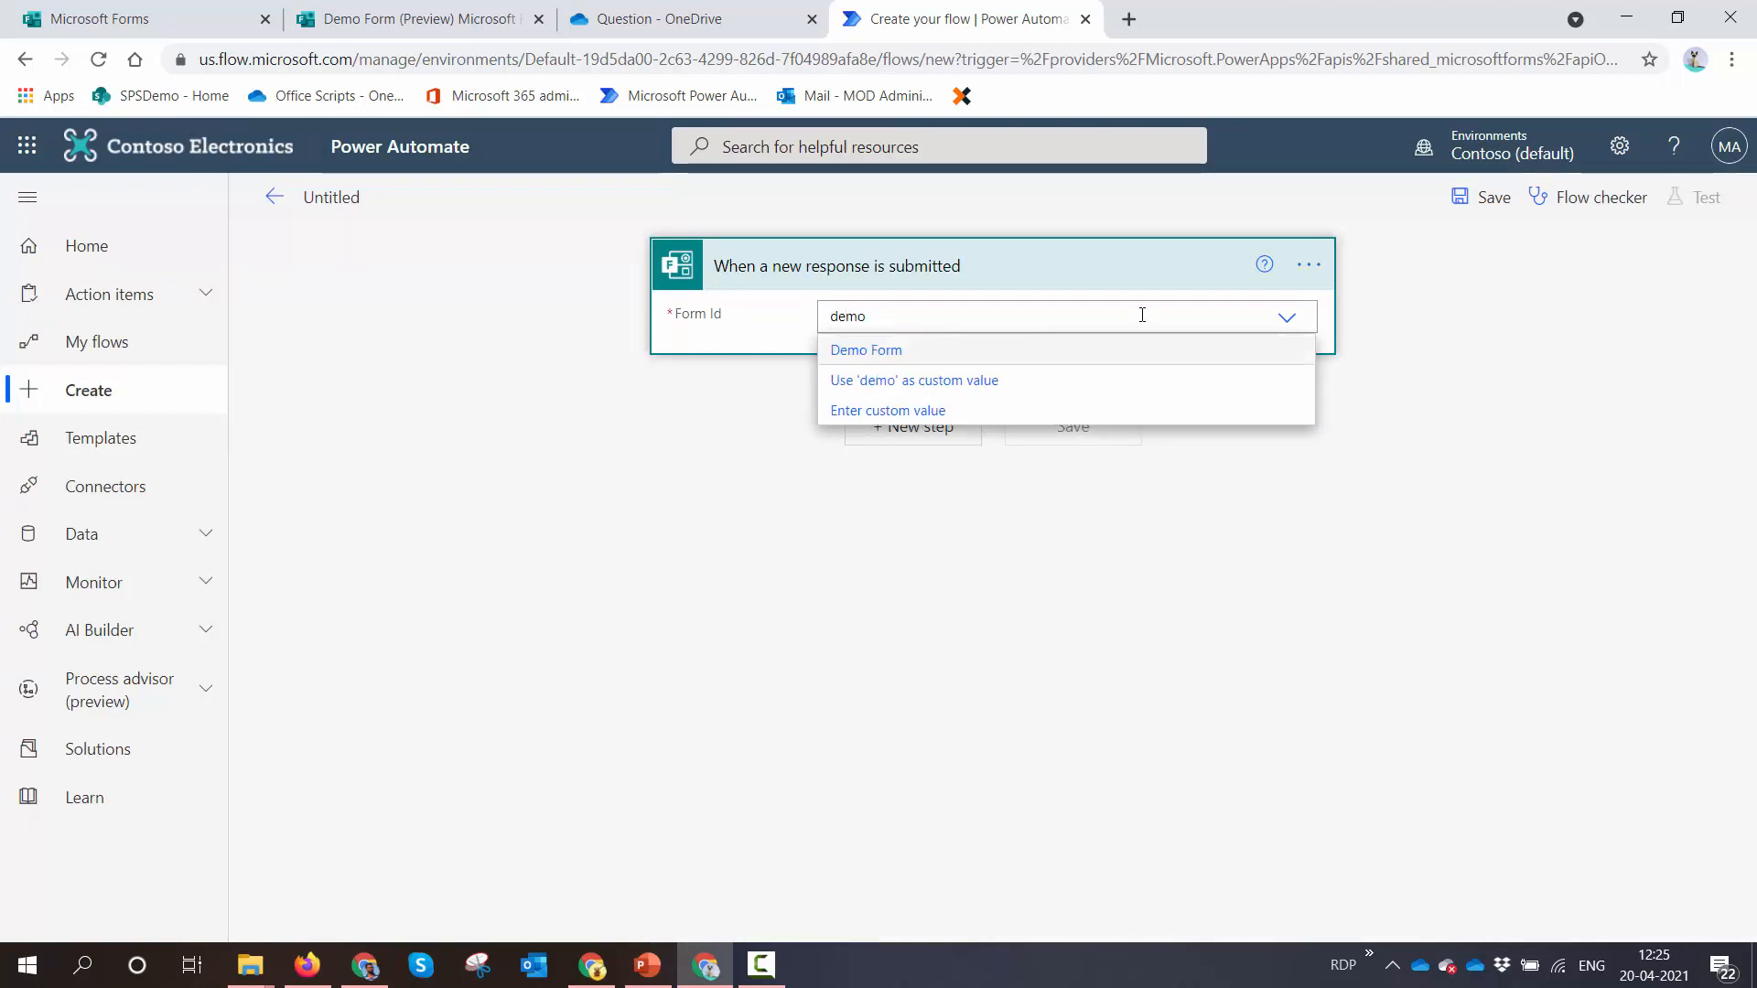
pyautogui.click(935, 353)
# Add a Get response details action with Form Id Demo Form and the trigger's Response Id
pyautogui.click(935, 425)
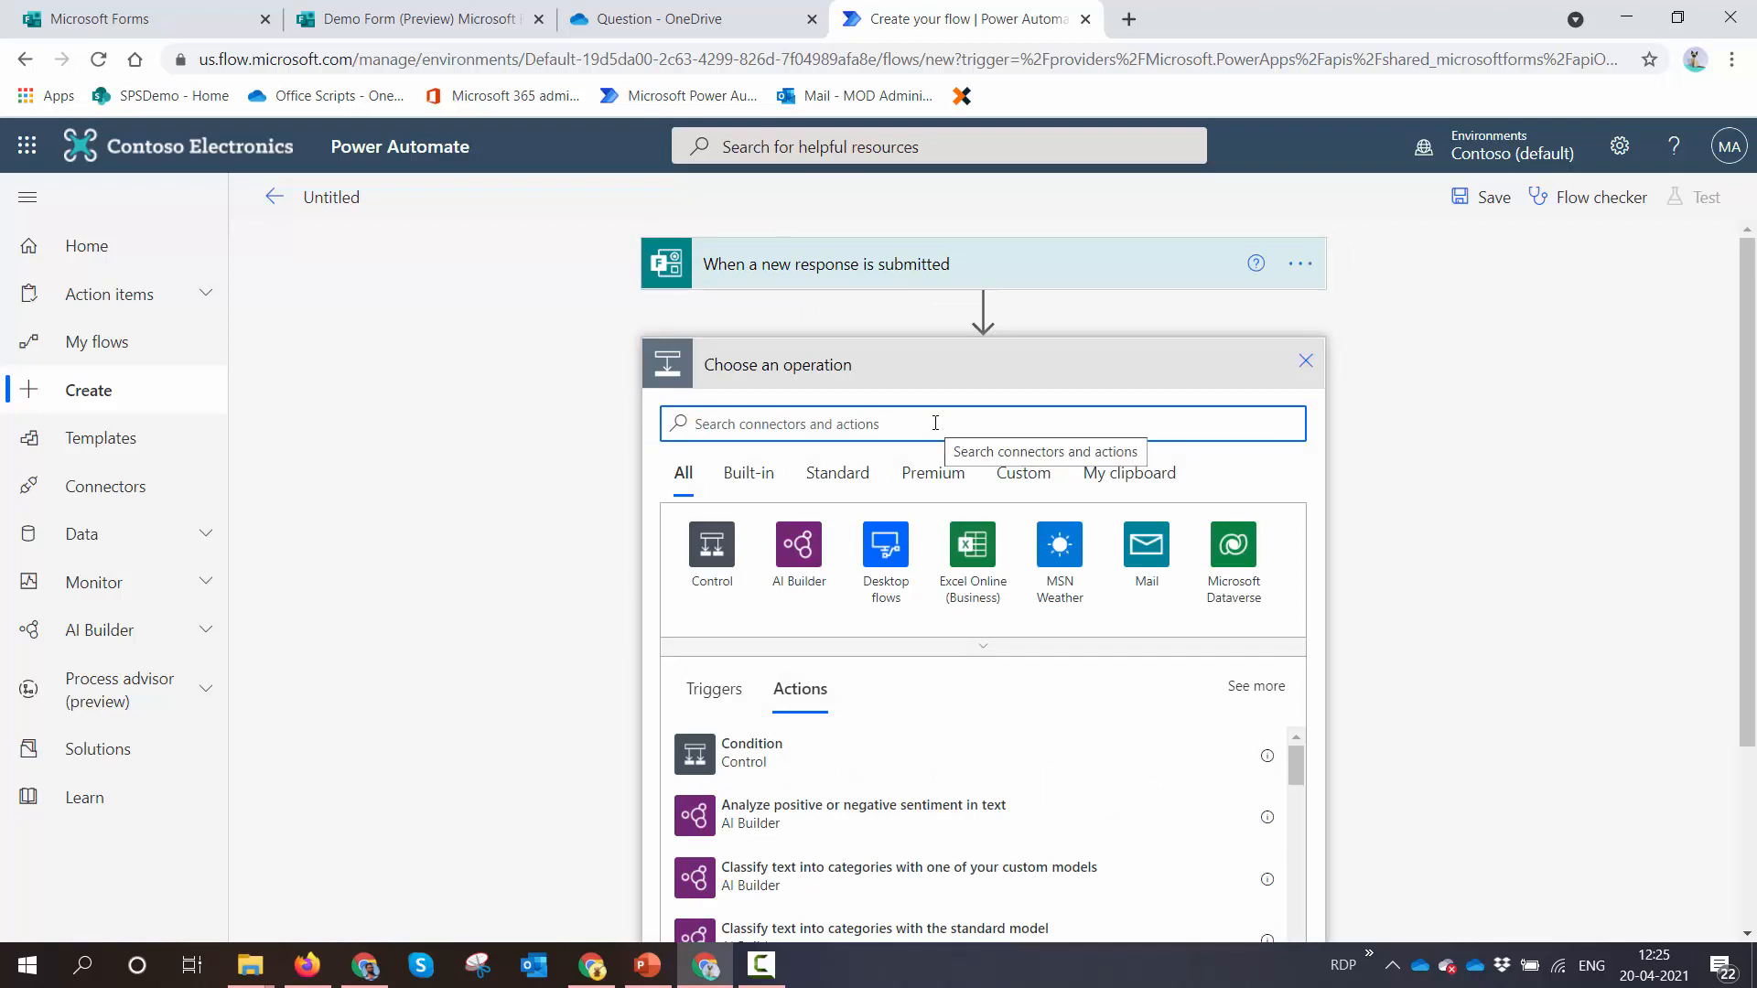
pyautogui.write('Form')
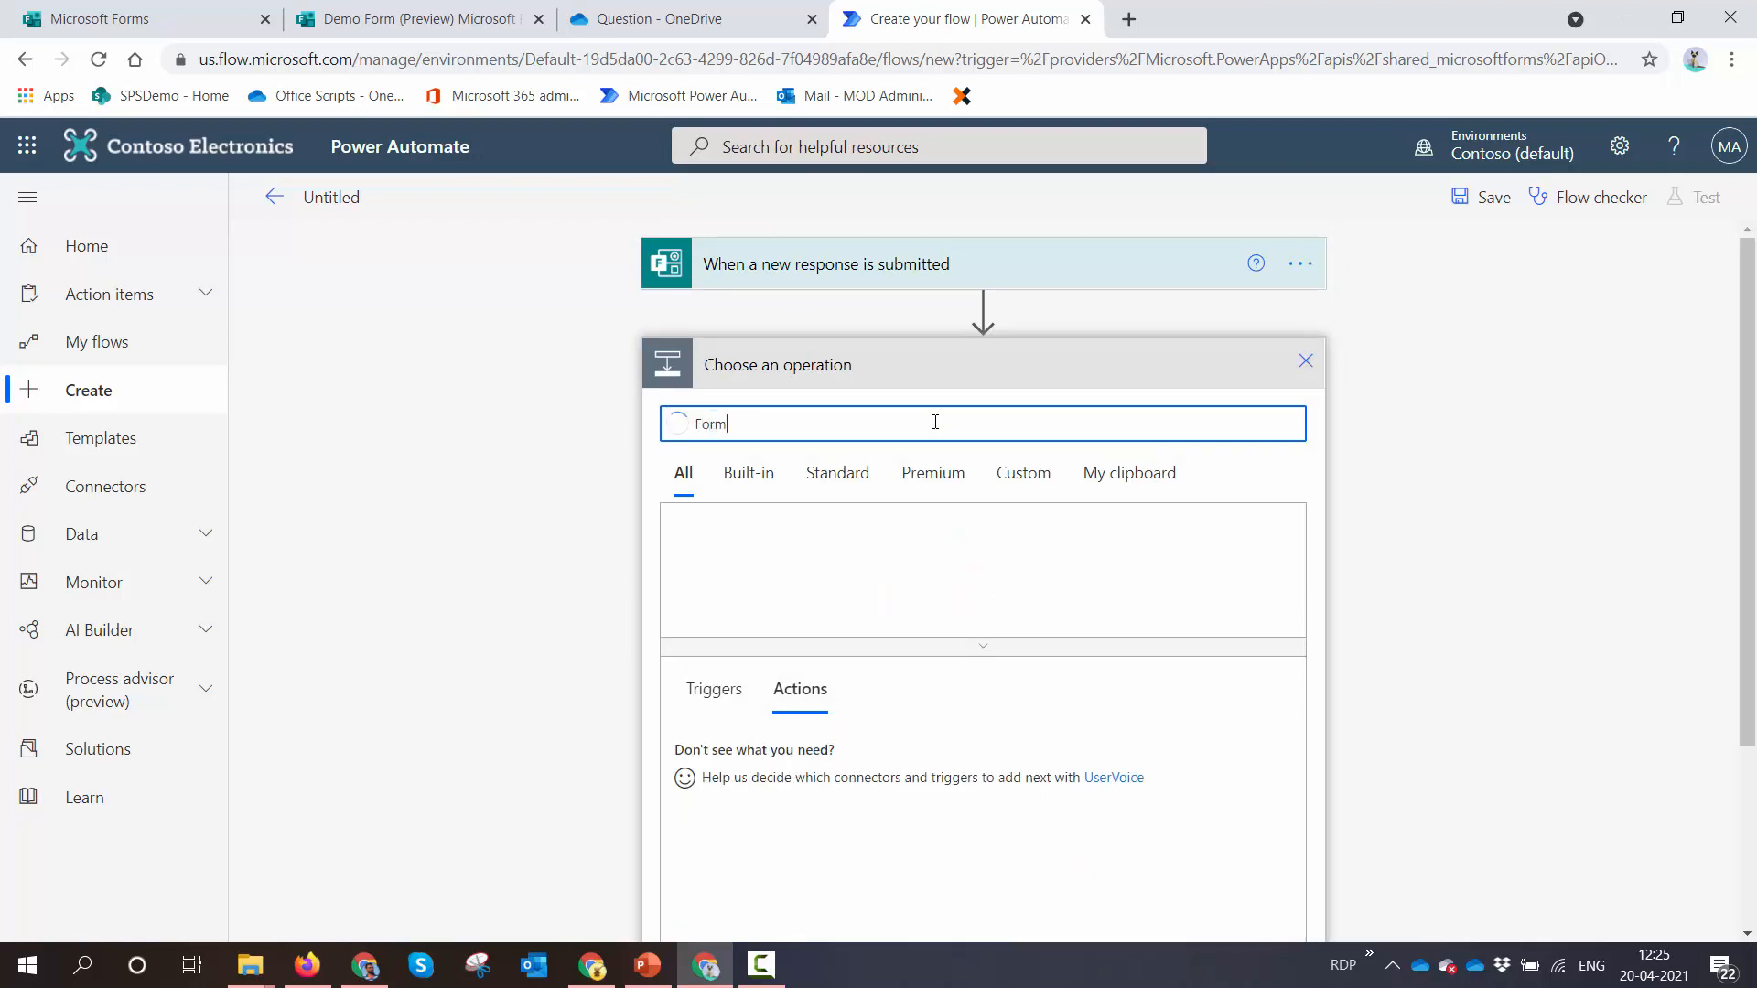
pyautogui.click(804, 547)
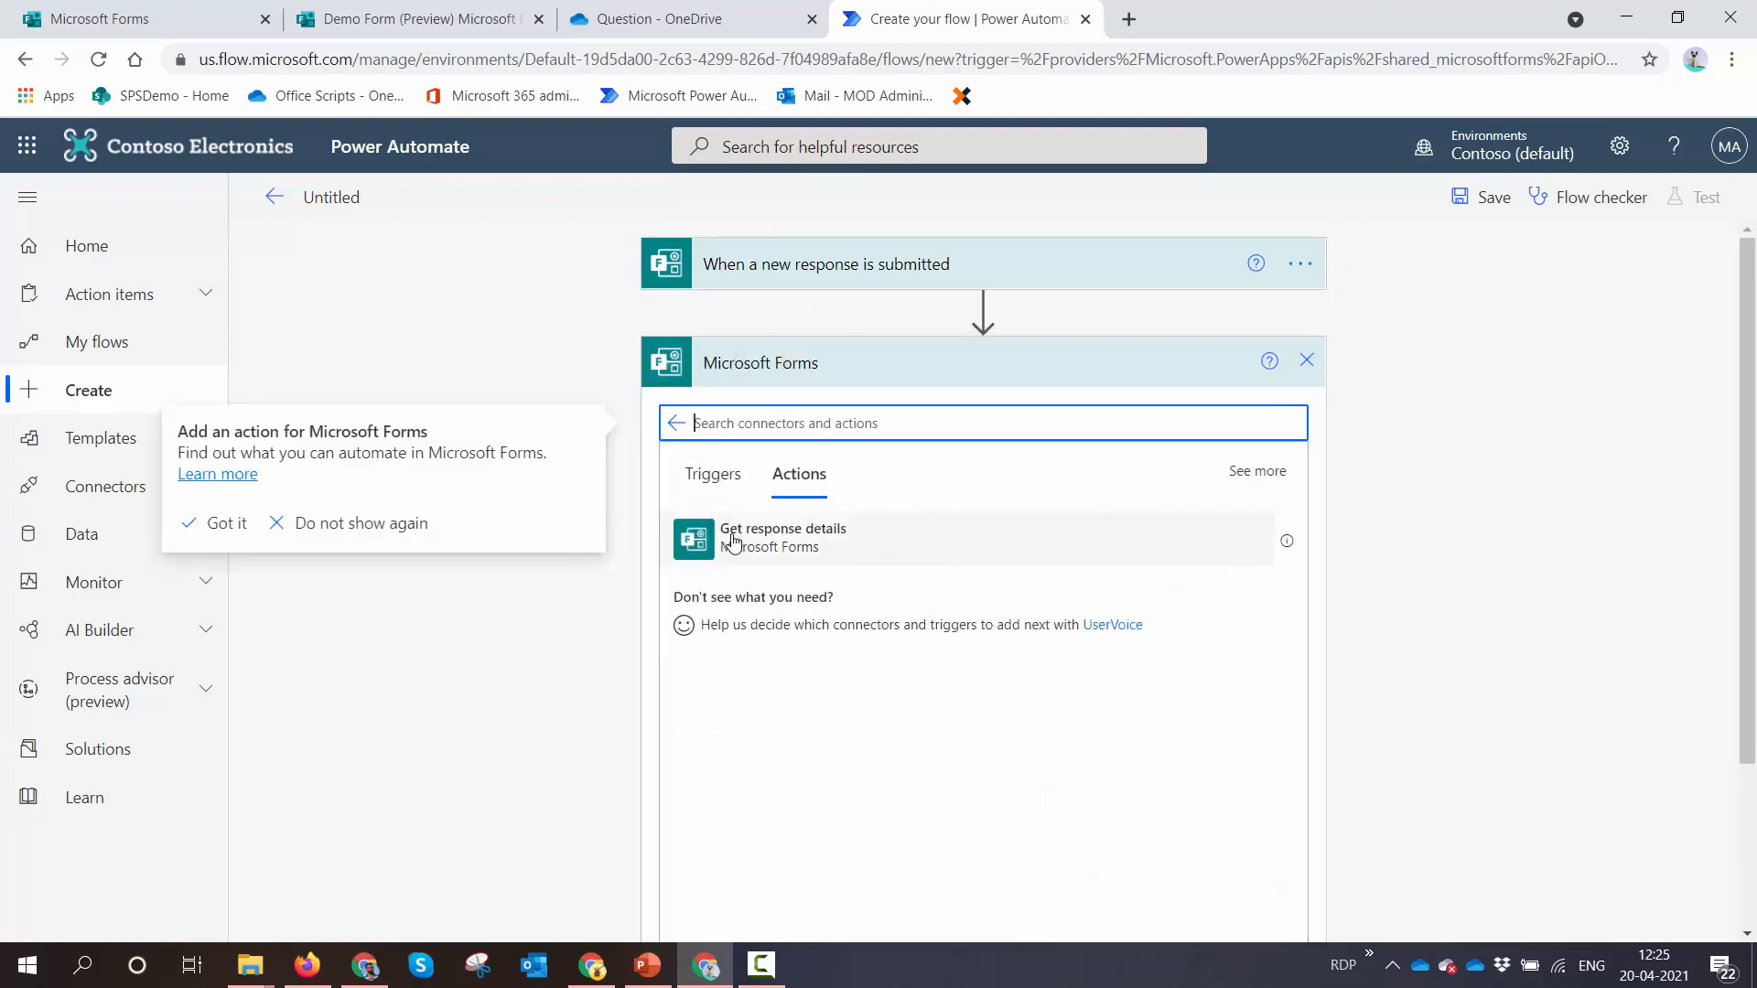
pyautogui.click(809, 549)
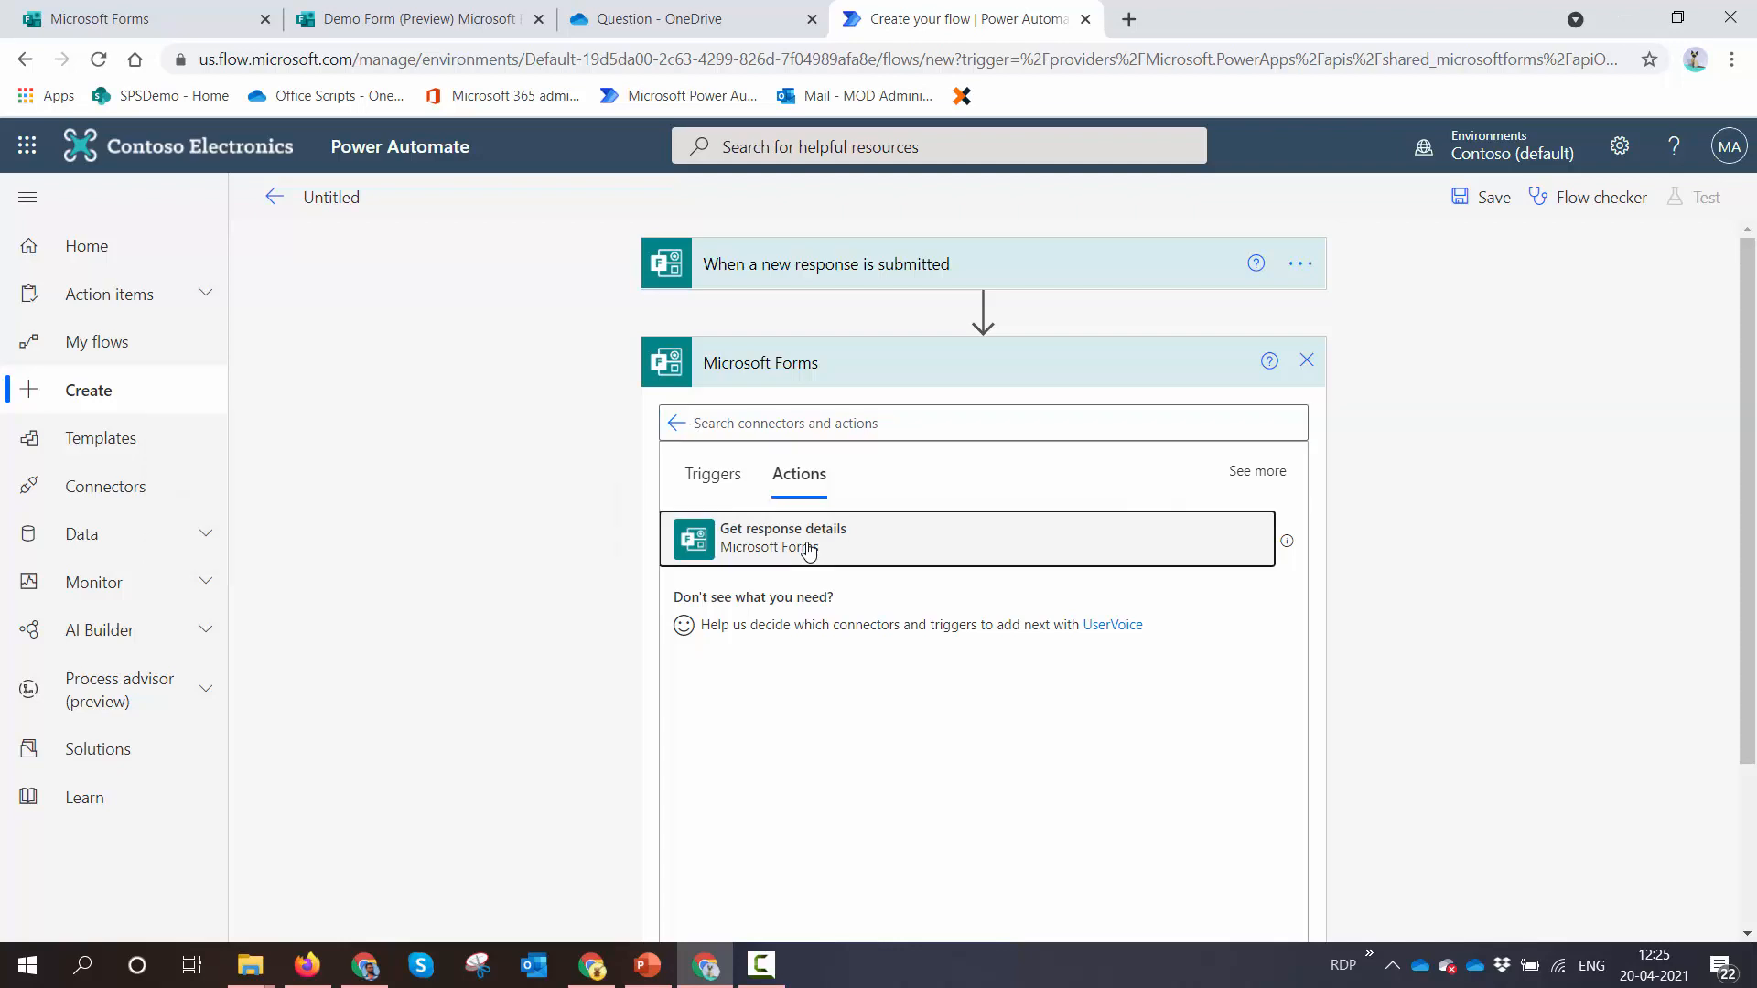
pyautogui.click(809, 549)
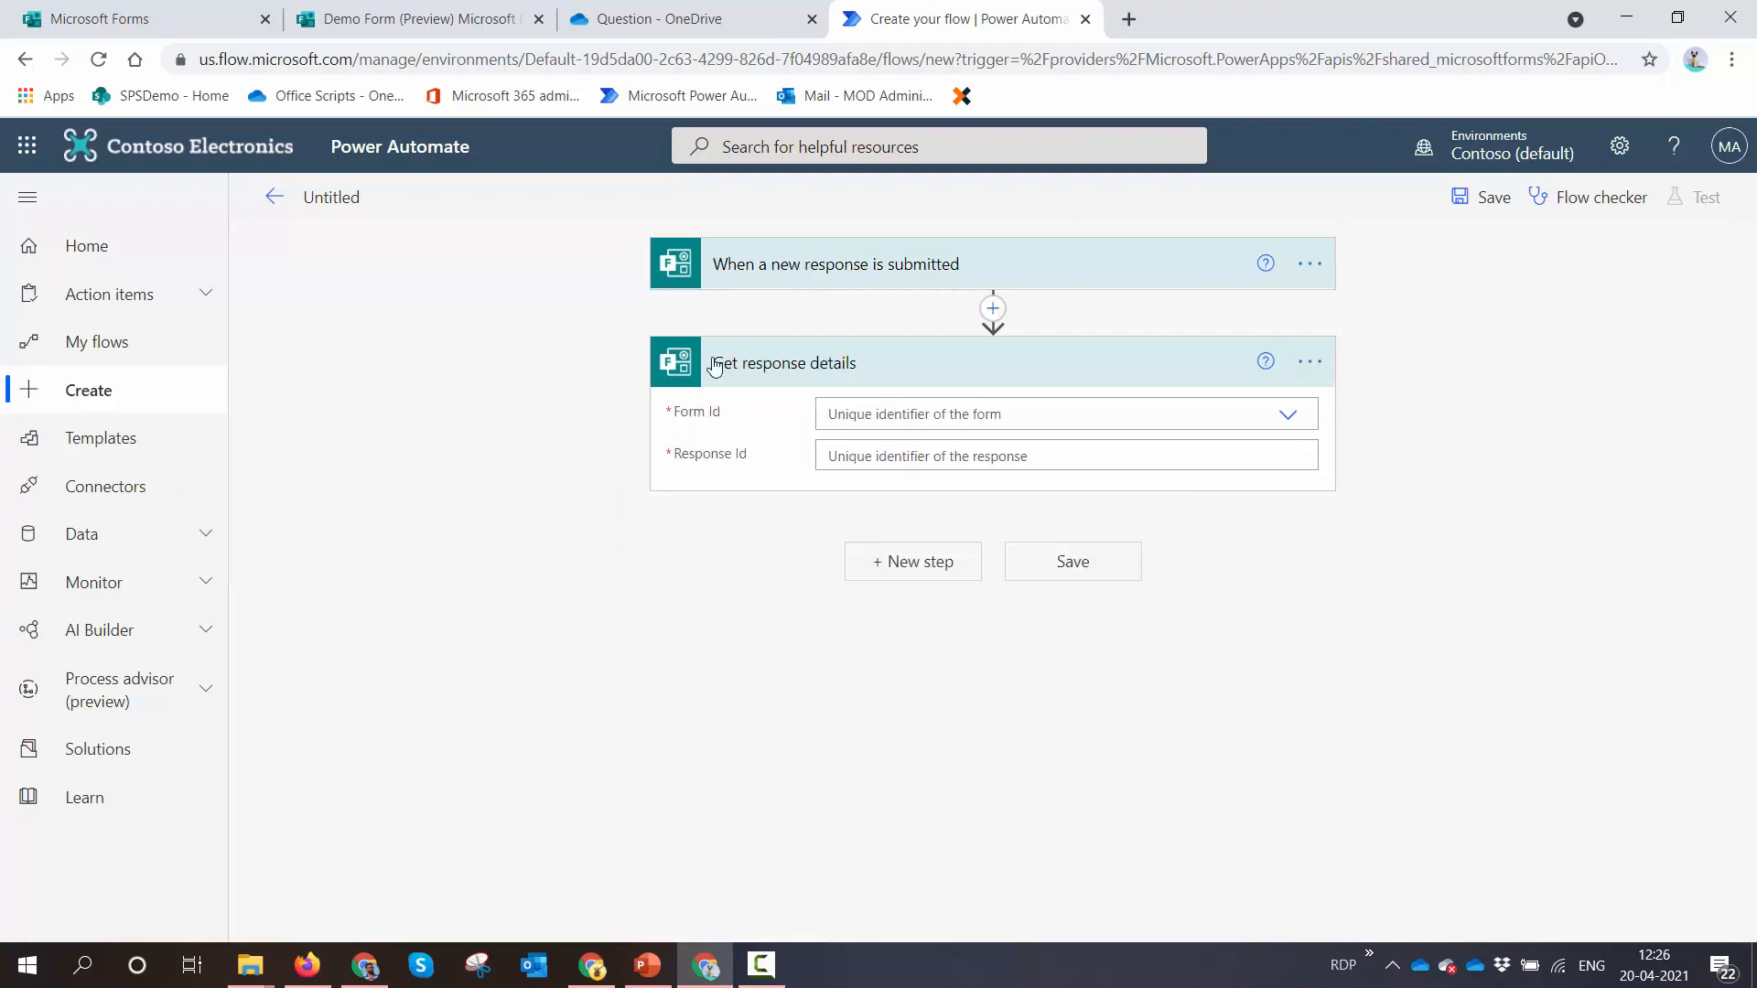
pyautogui.click(1291, 418)
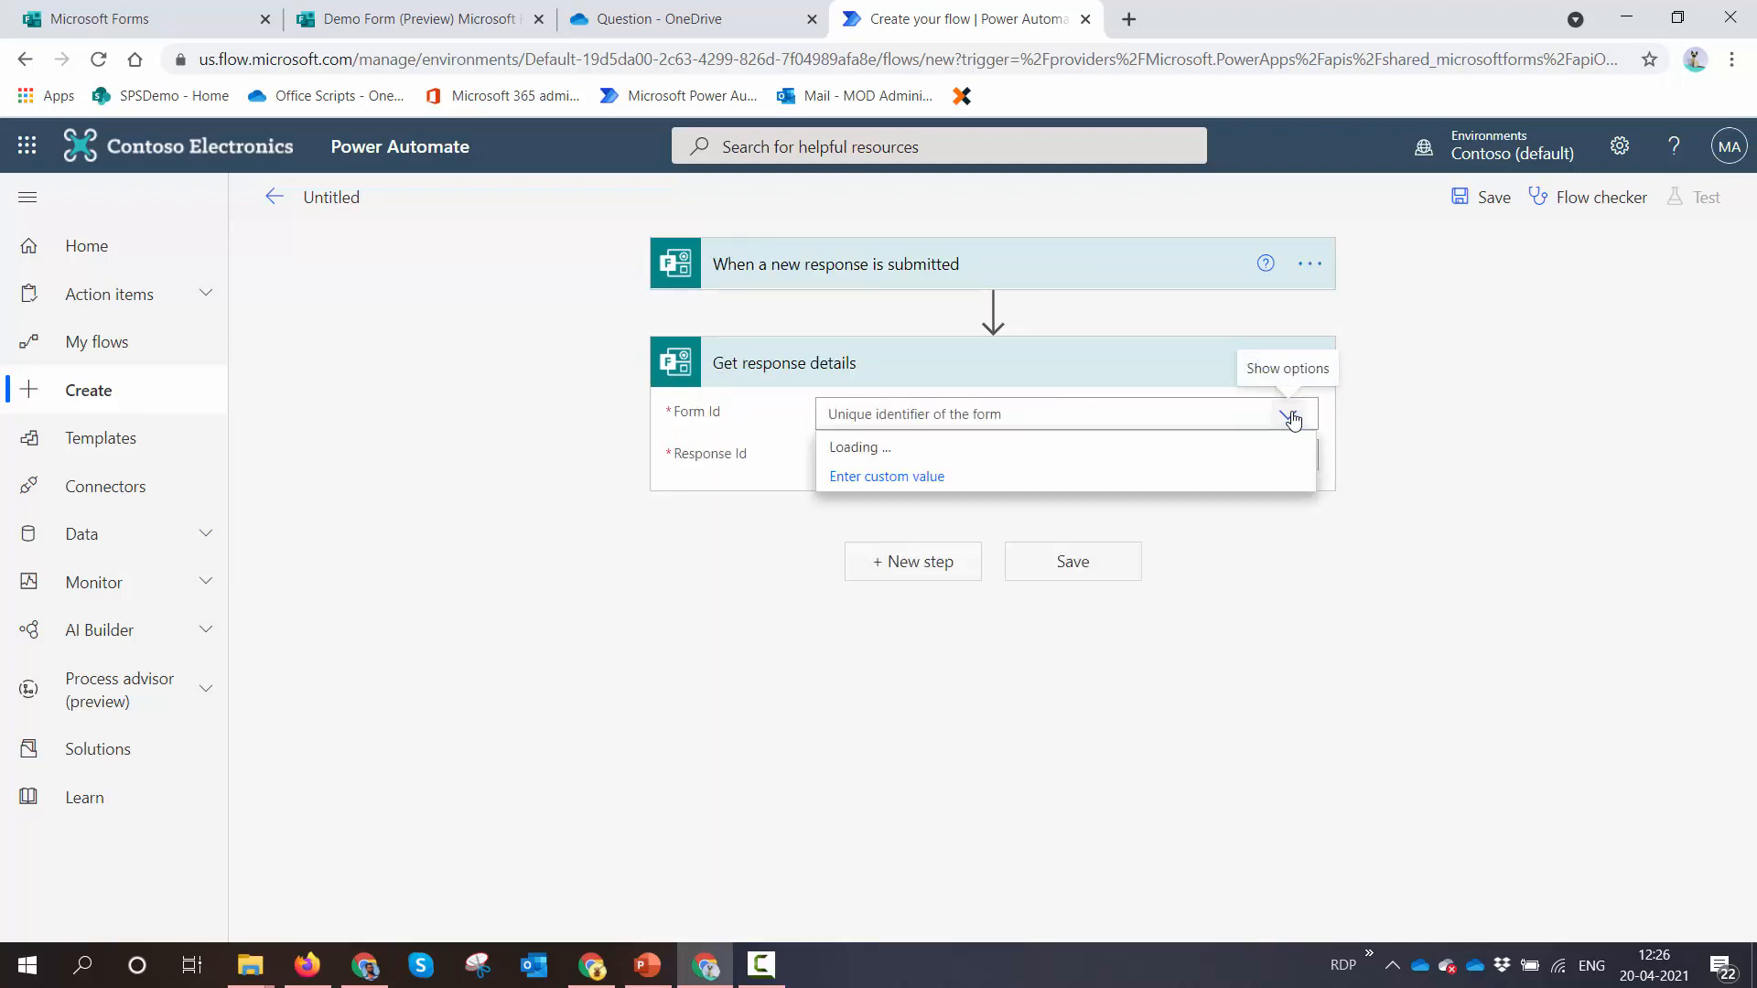
pyautogui.click(865, 506)
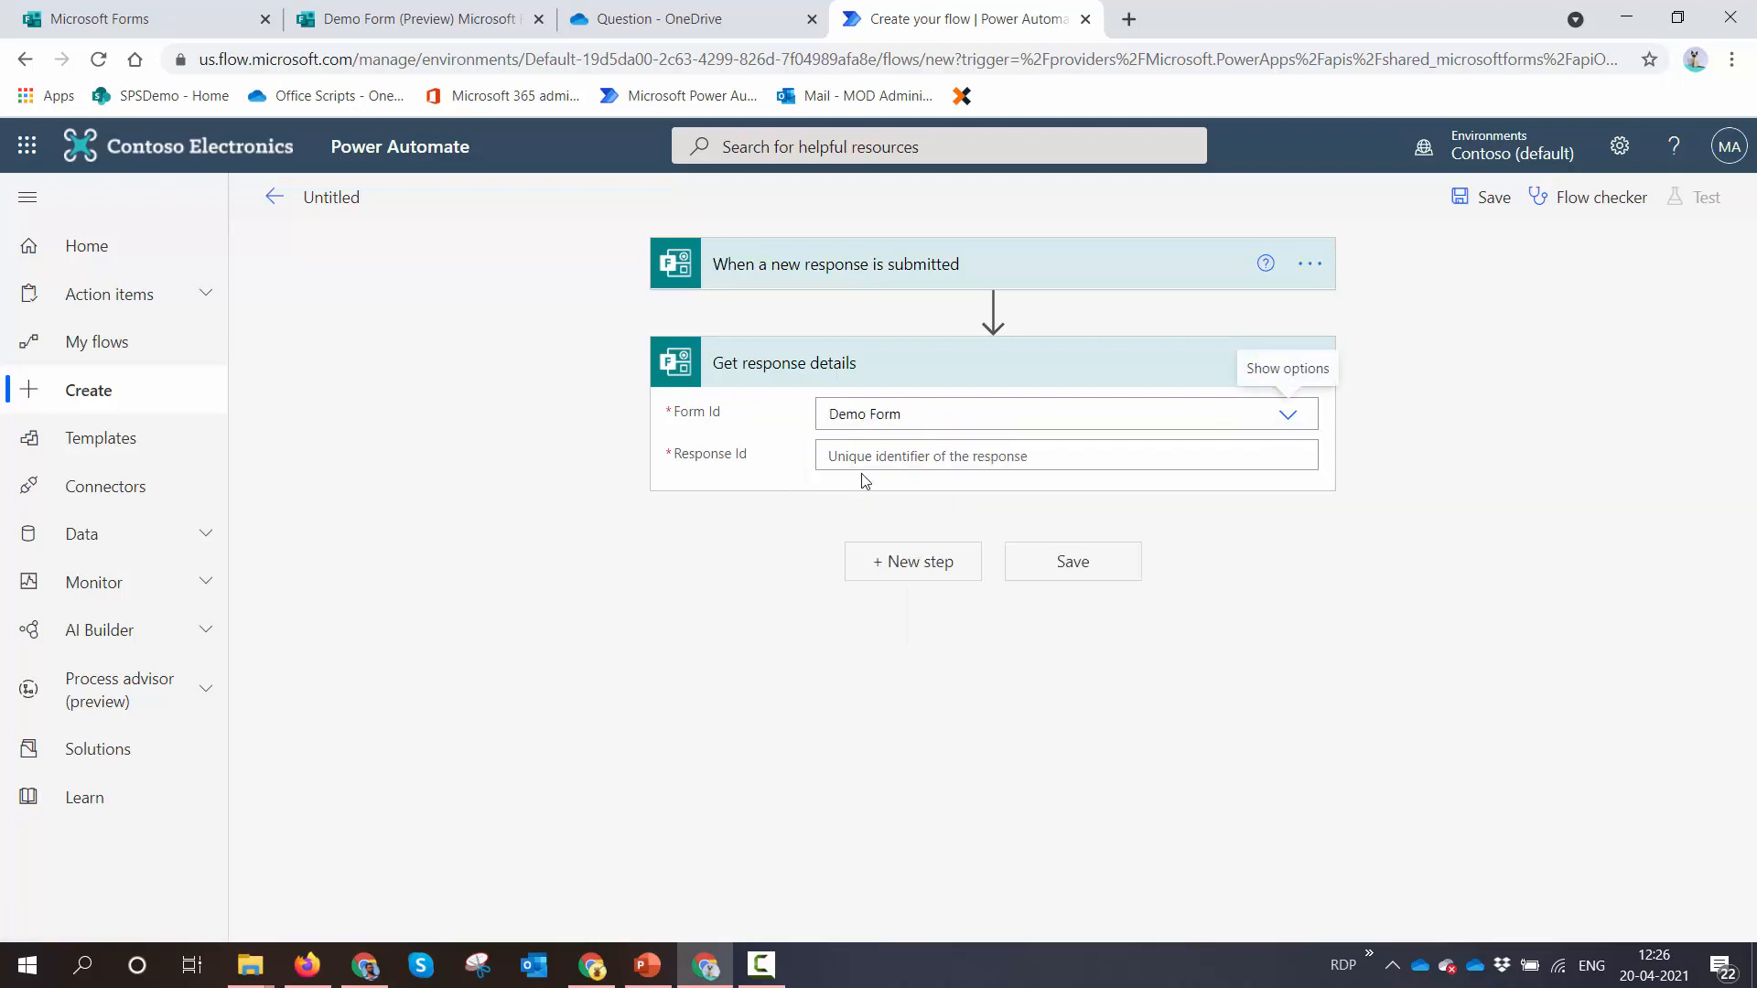
pyautogui.click(915, 458)
pyautogui.click(1460, 732)
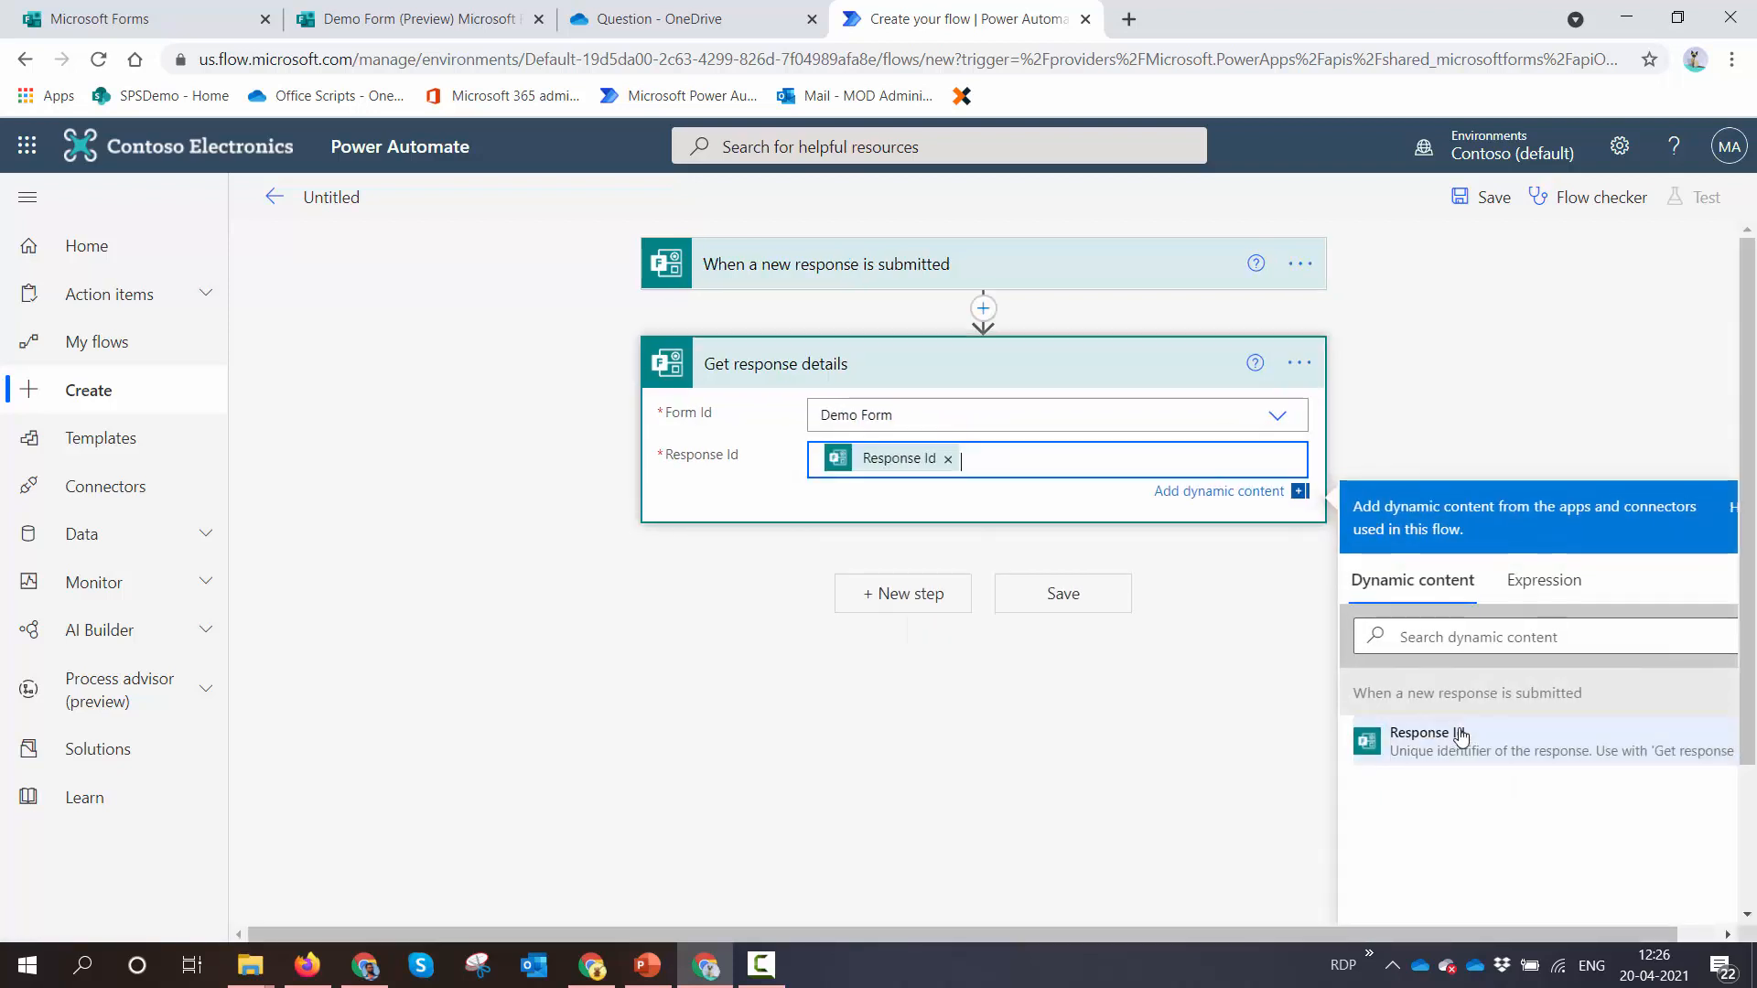
pyautogui.click(934, 592)
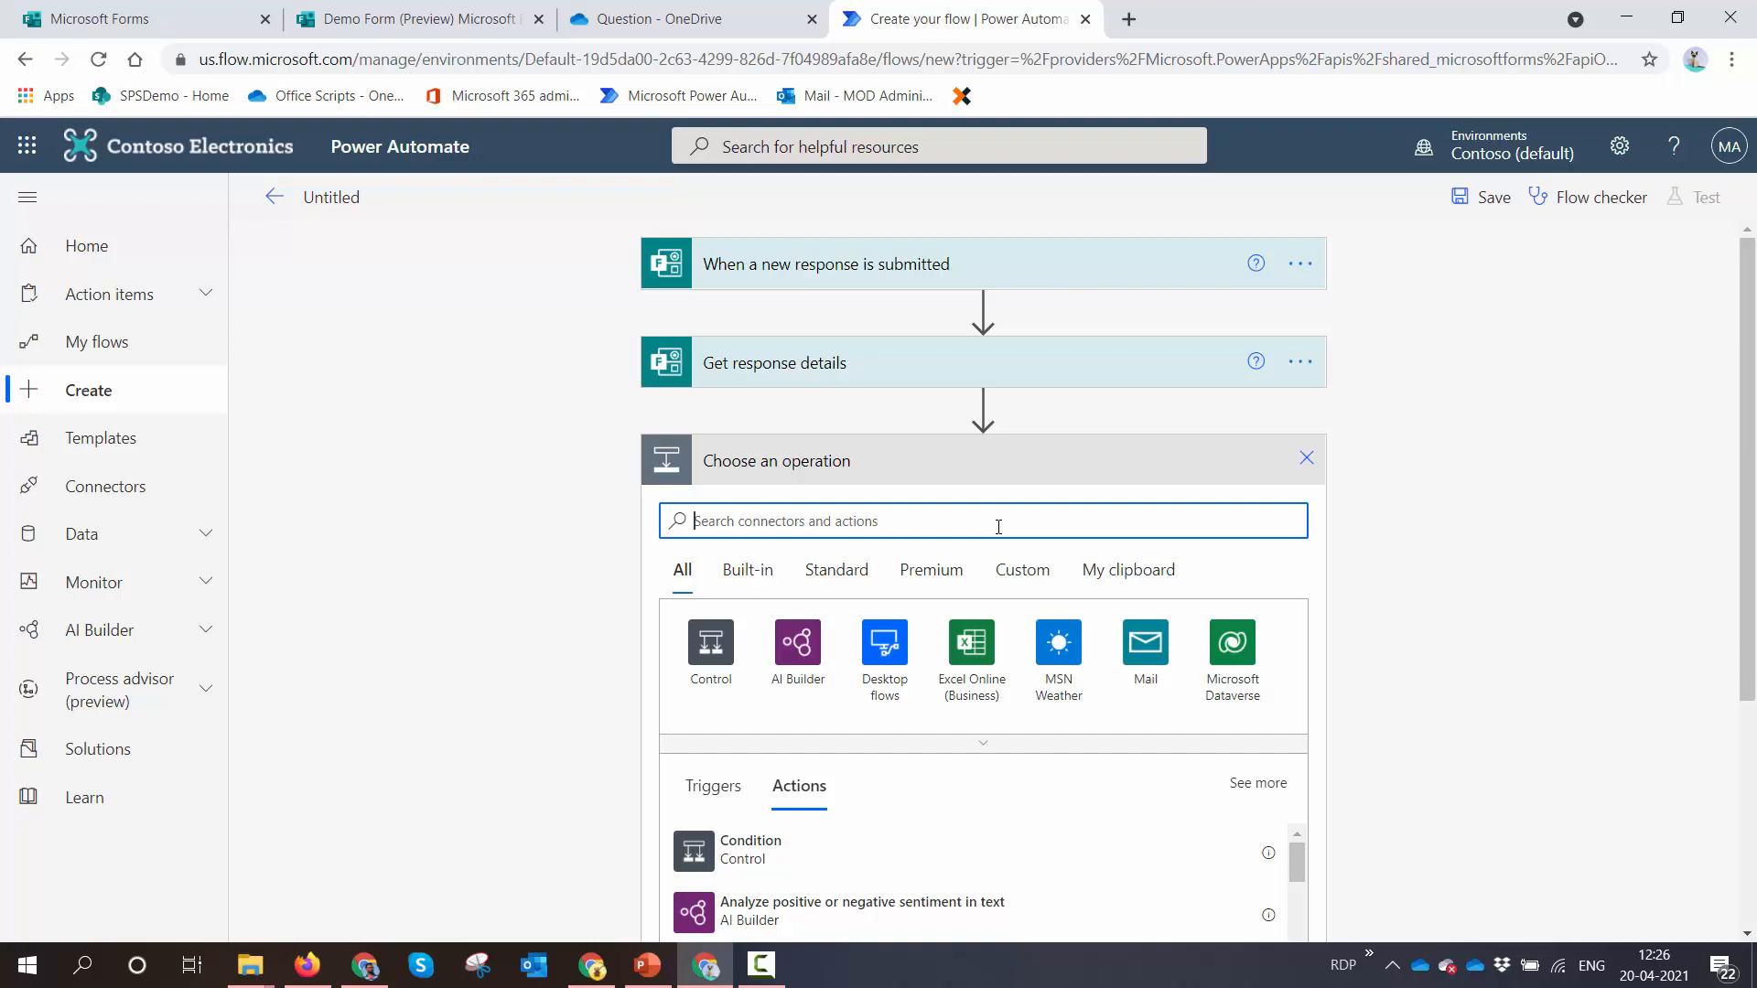
# Add a Compose step holding the 'Please Upload Supporting Documents' answer
pyautogui.write('Compose')
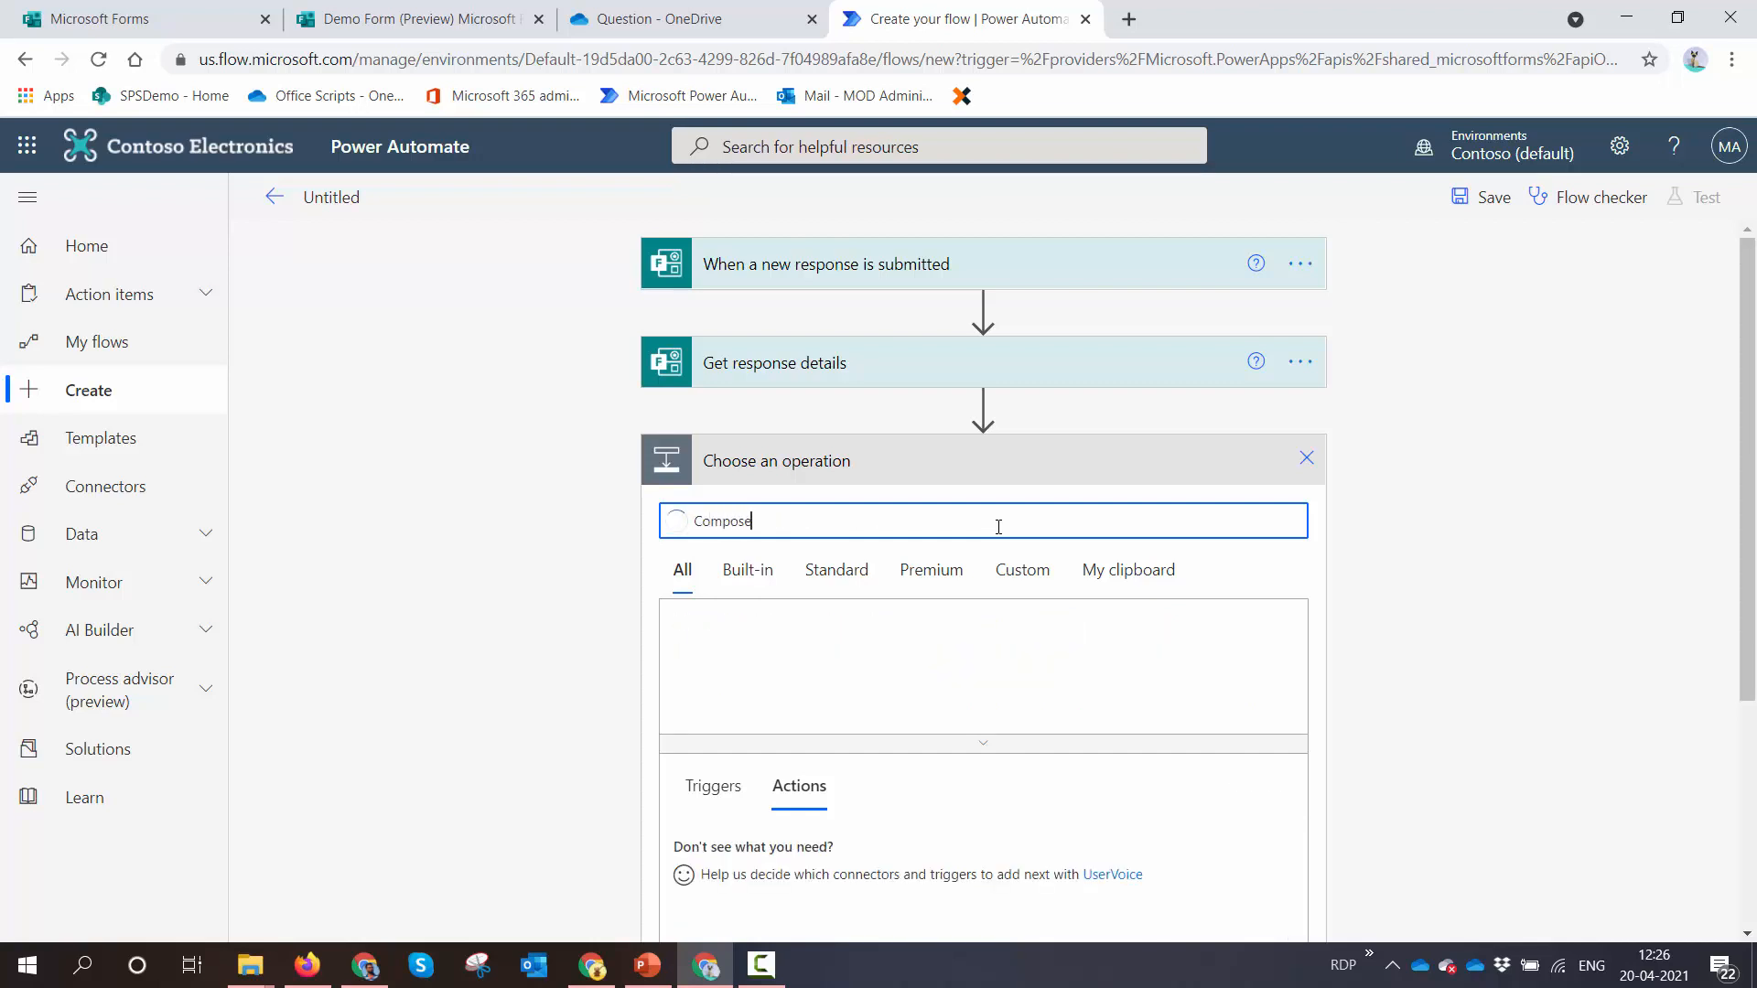
pyautogui.click(956, 851)
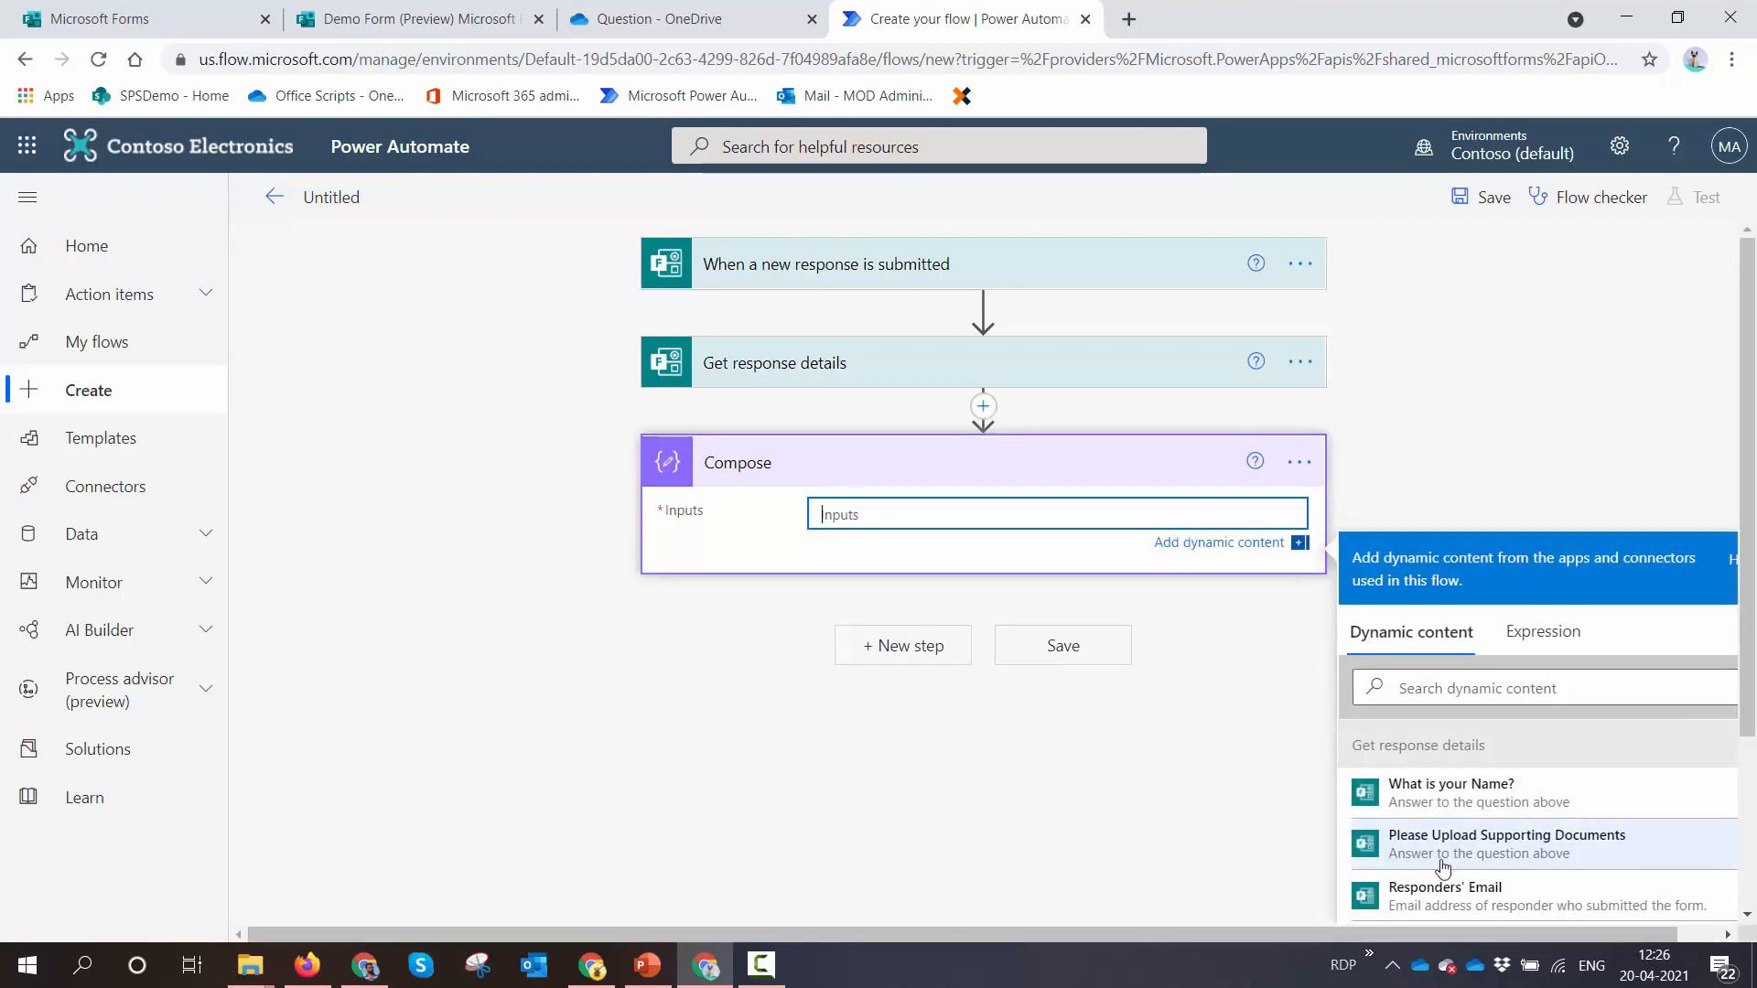
pyautogui.click(1502, 844)
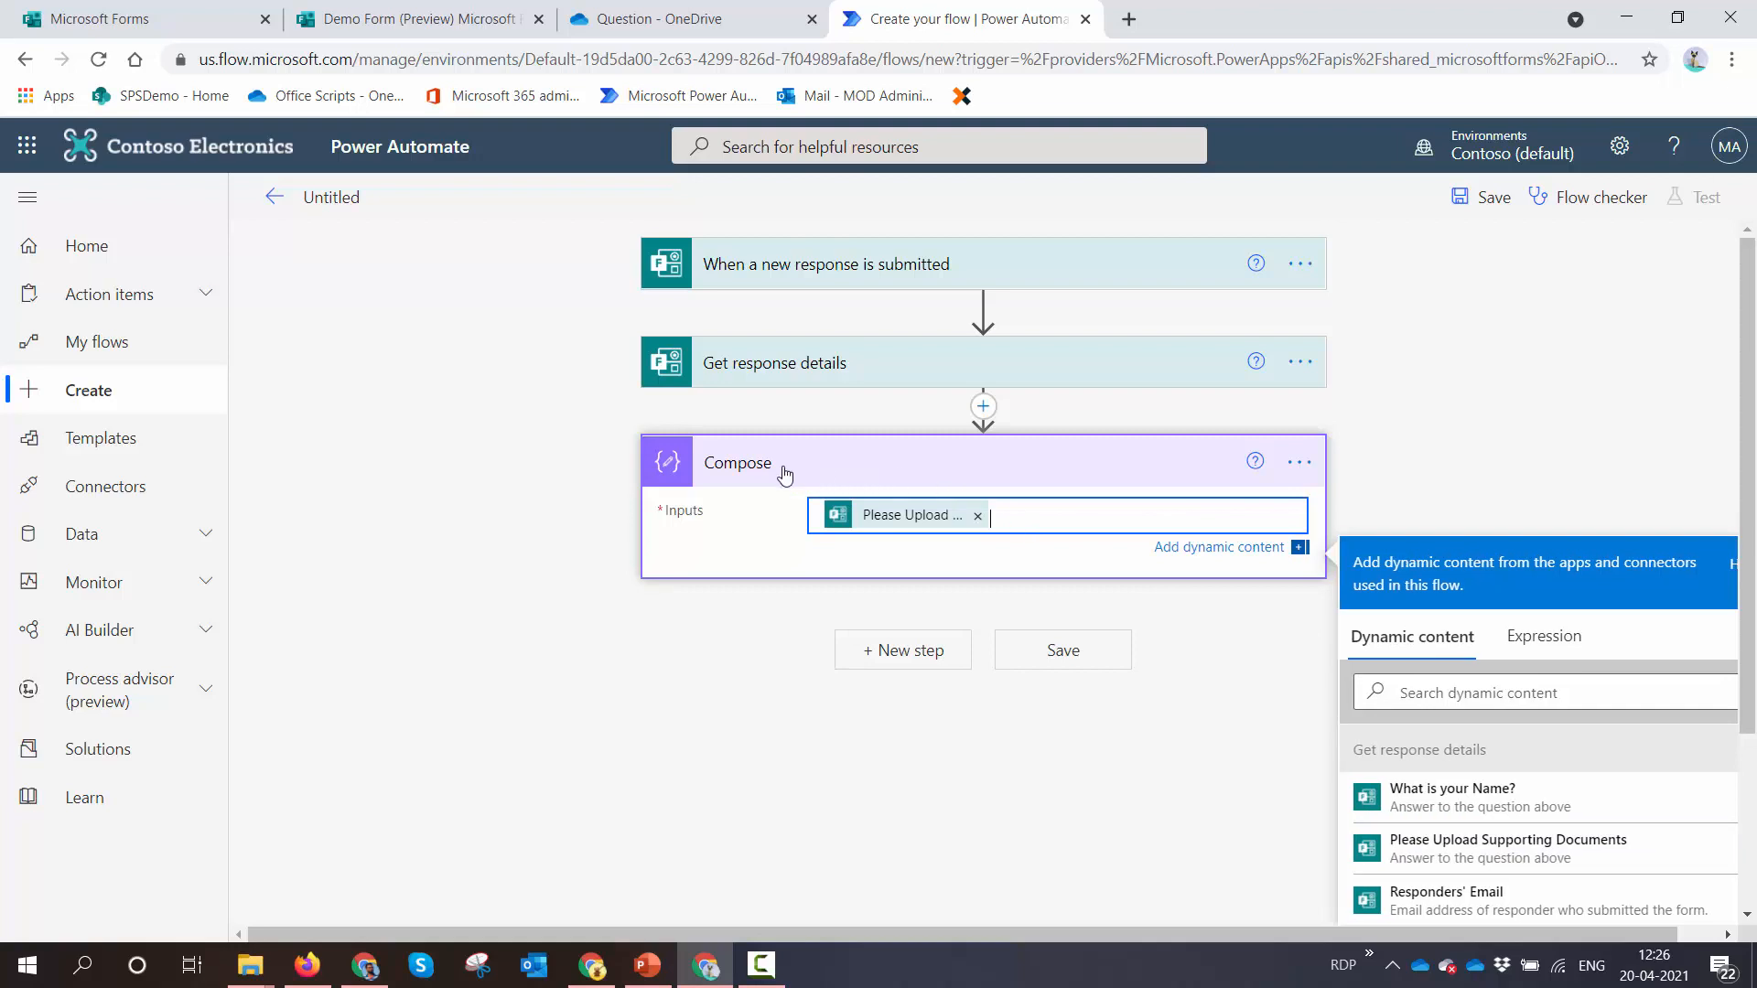
# Name the flow 'Attachment Form Demo', save it, and begin a test
pyautogui.click(393, 194)
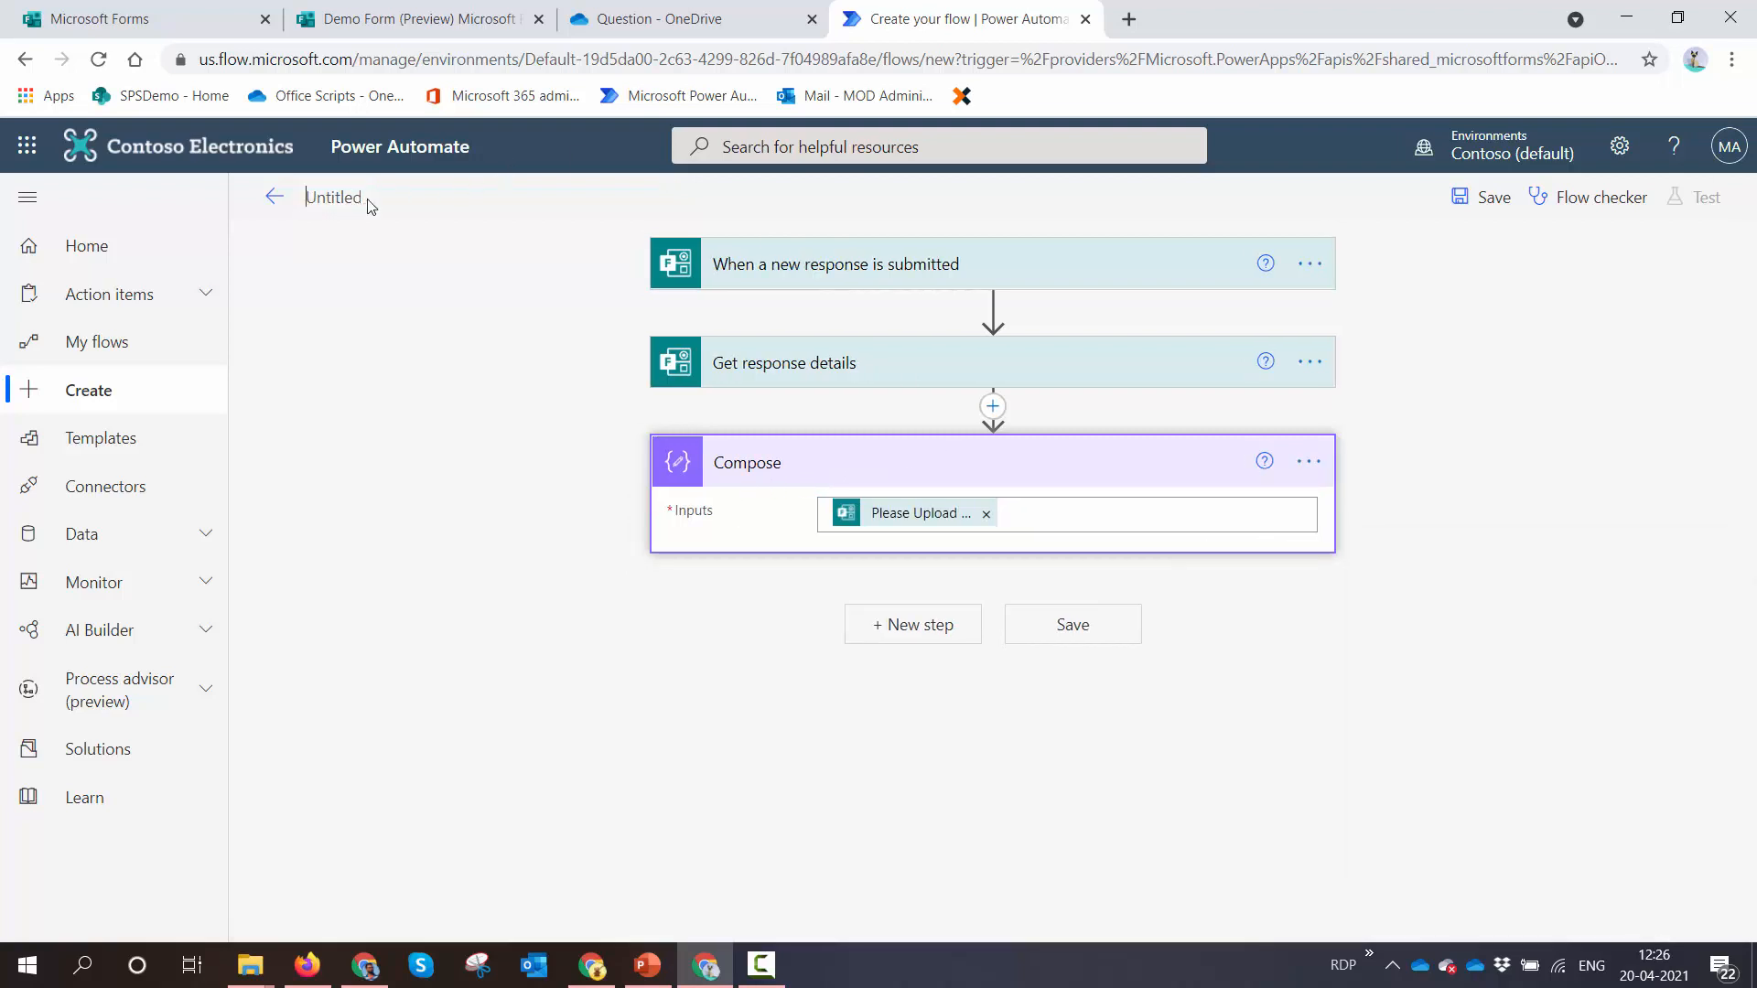
pyautogui.write('Attachment Form Demo')
pyautogui.click(1501, 209)
pyautogui.click(1707, 202)
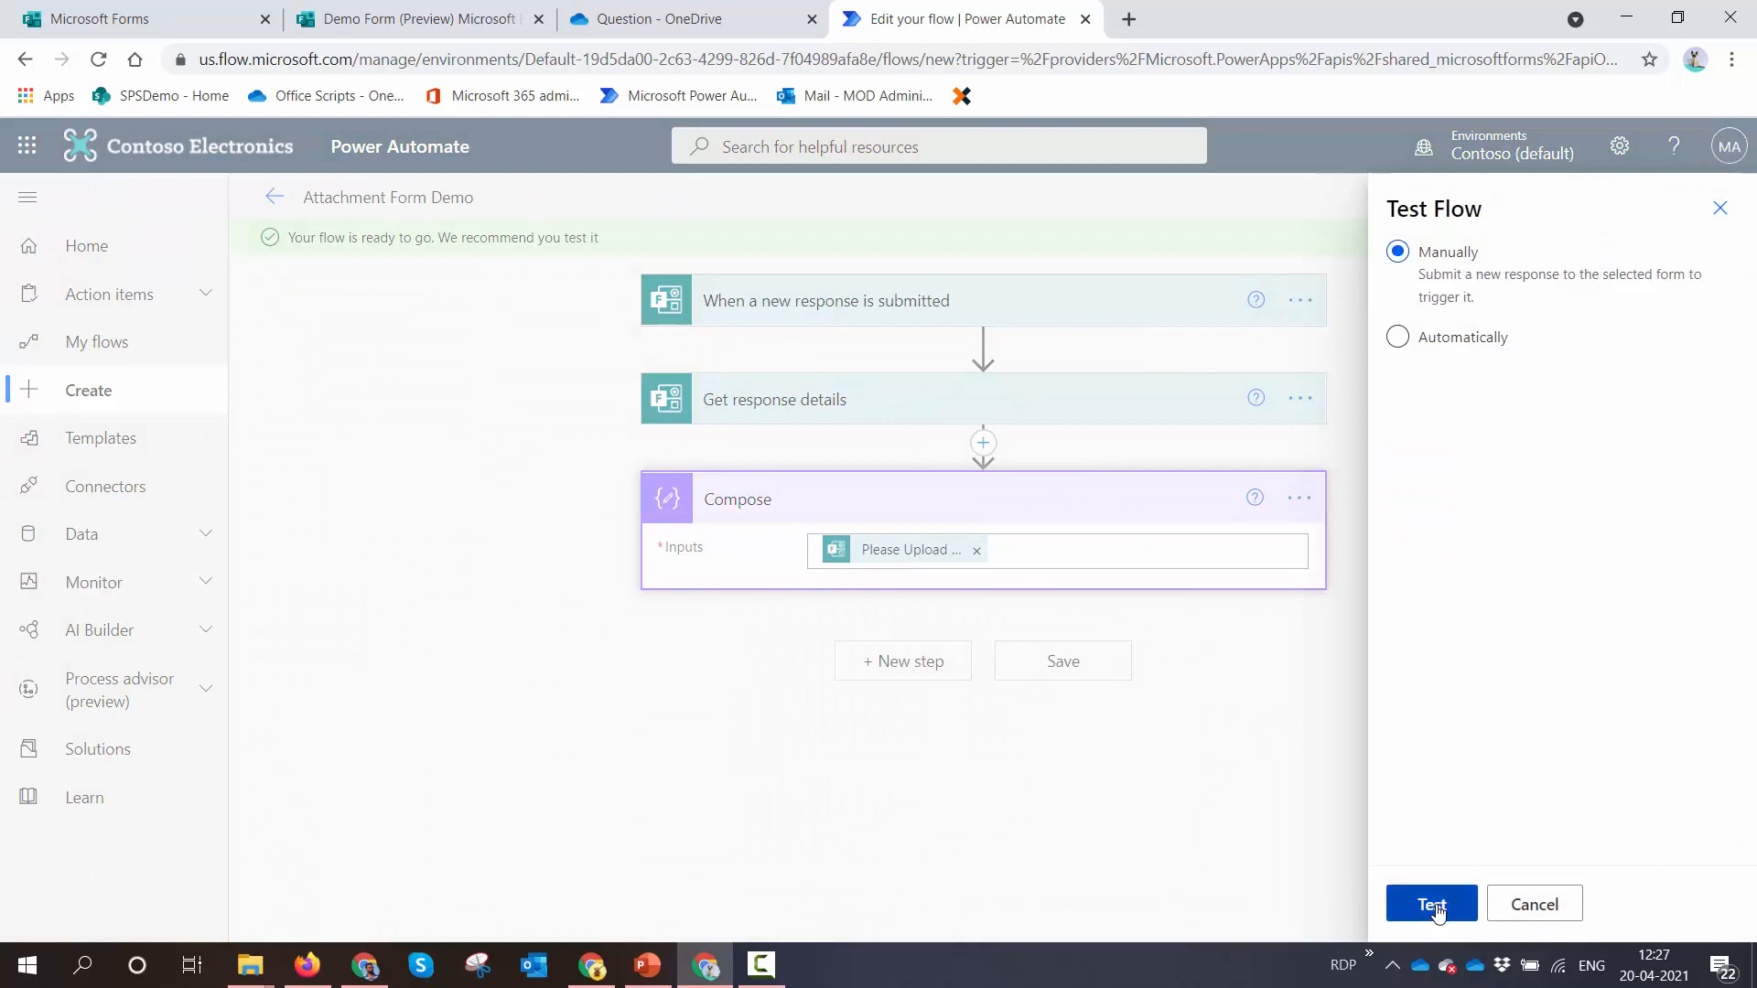
# Start the manual test and fill in the name answer in the Demo Form preview
pyautogui.click(1431, 902)
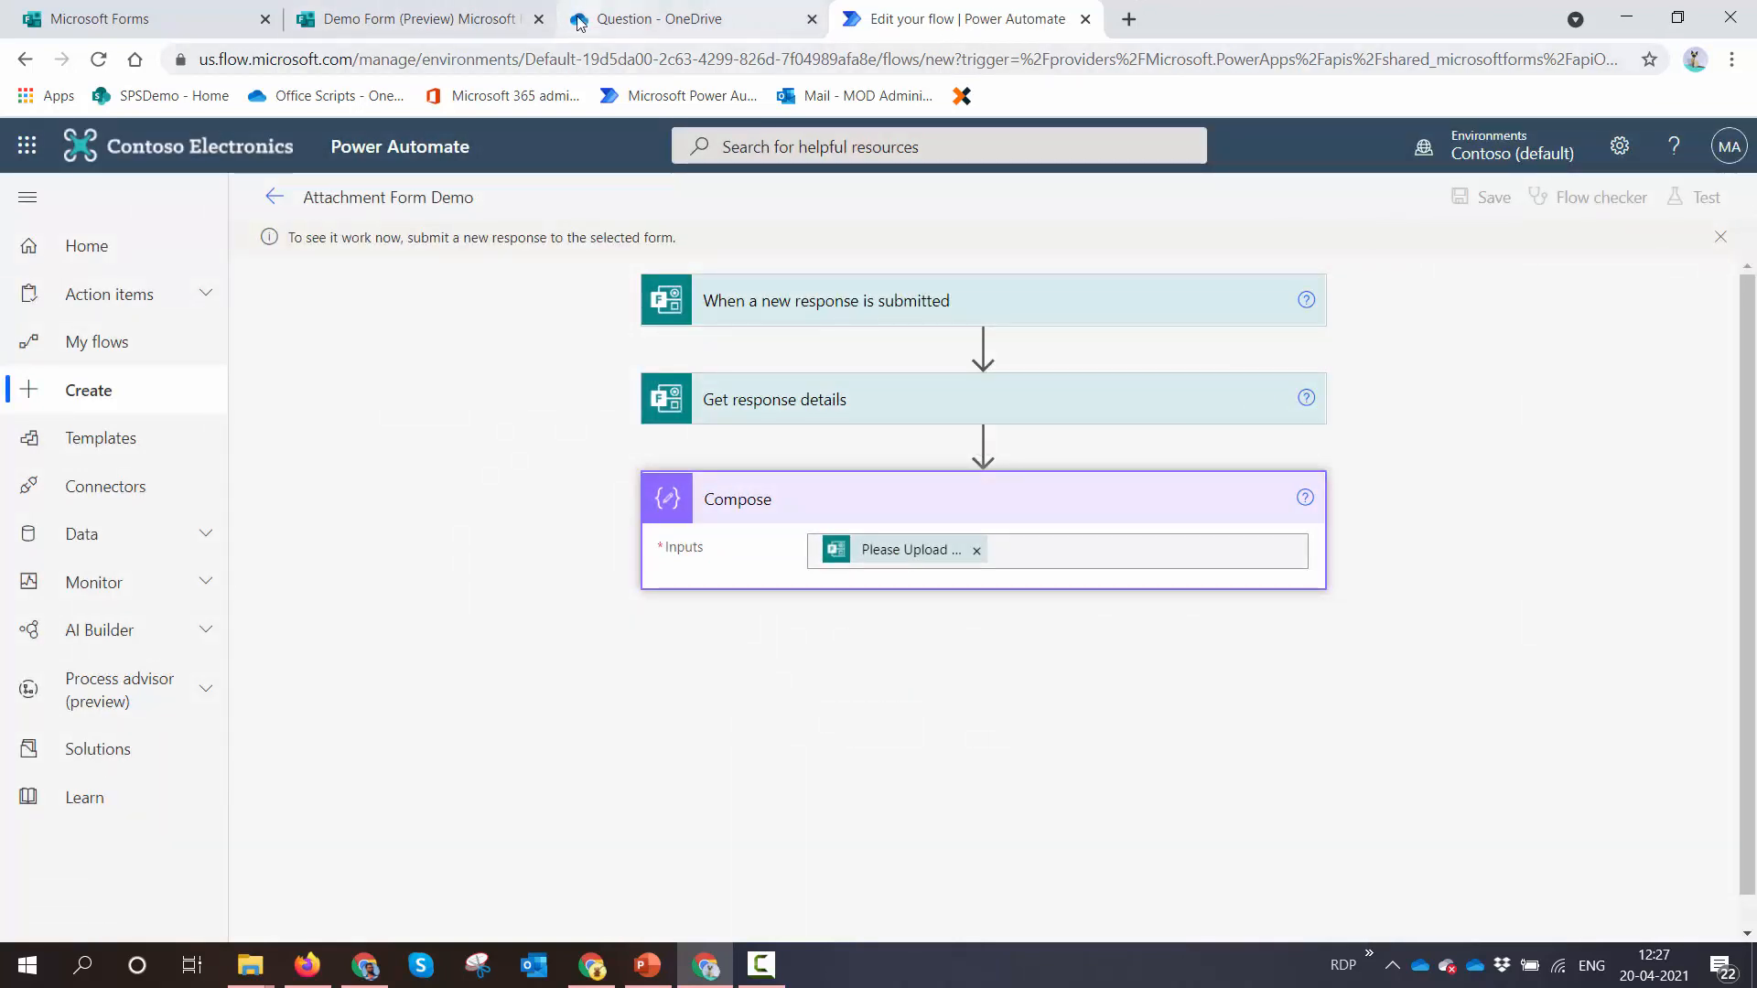
pyautogui.click(463, 16)
pyautogui.click(408, 148)
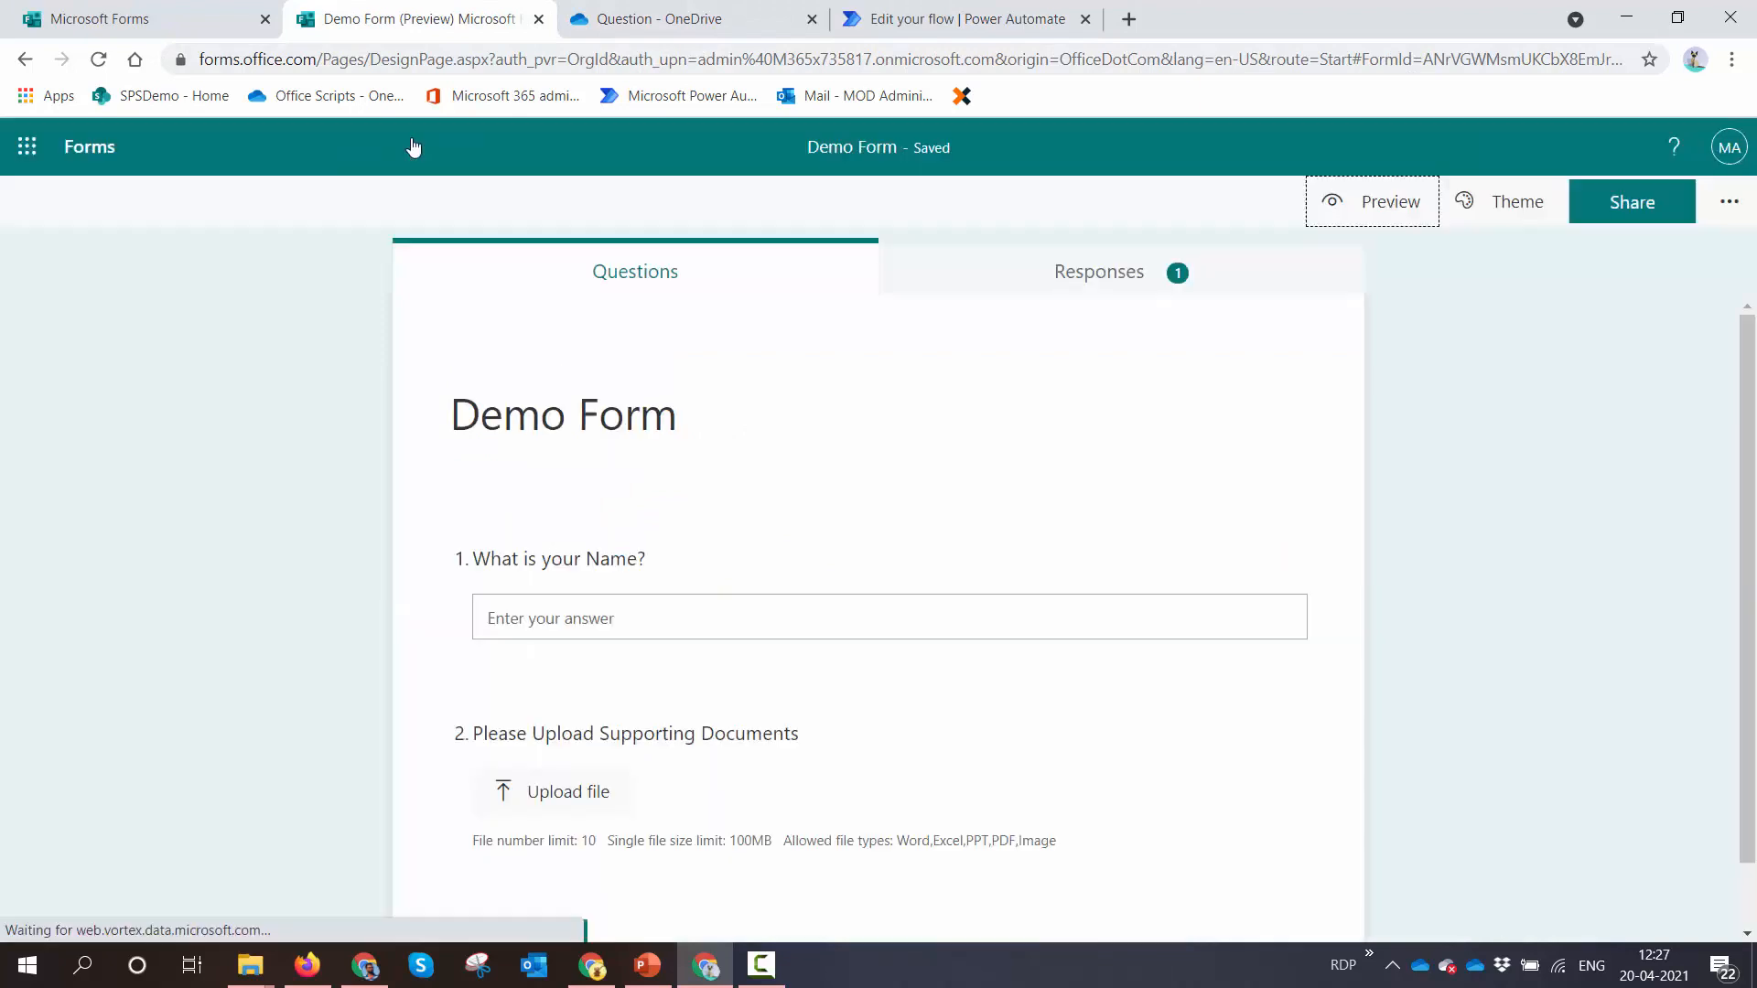
pyautogui.click(1380, 204)
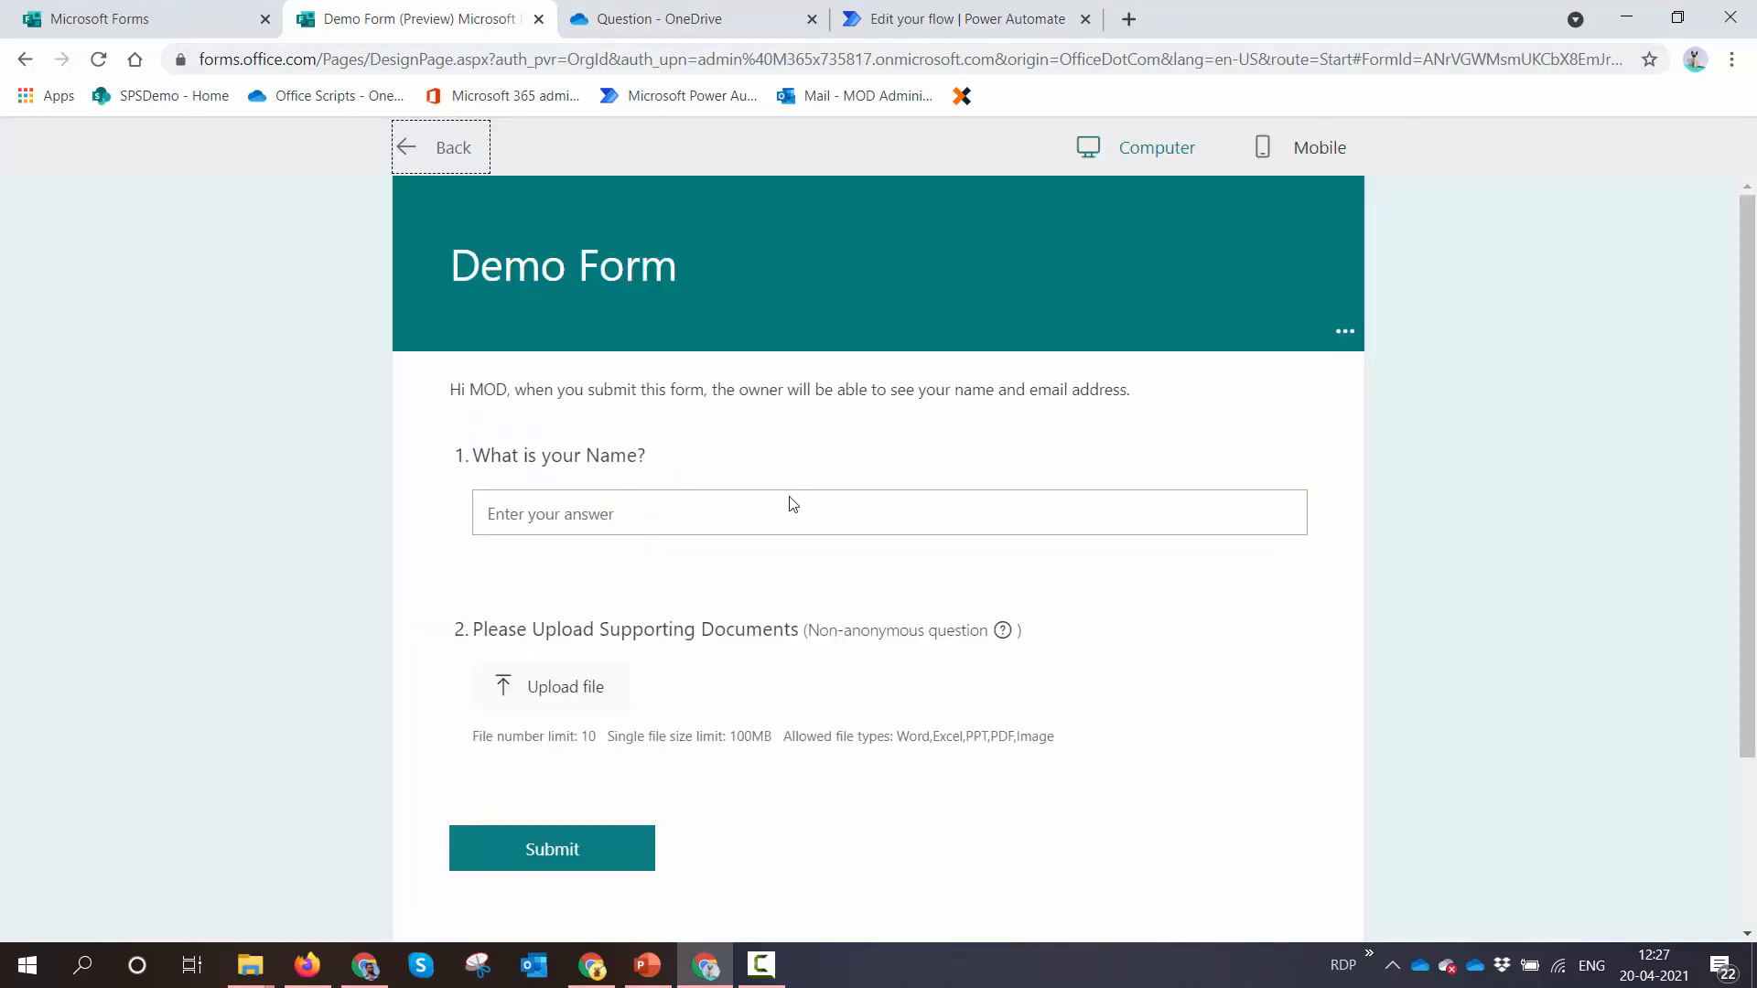
pyautogui.click(783, 520)
pyautogui.write('Clavin Fernandes 1')
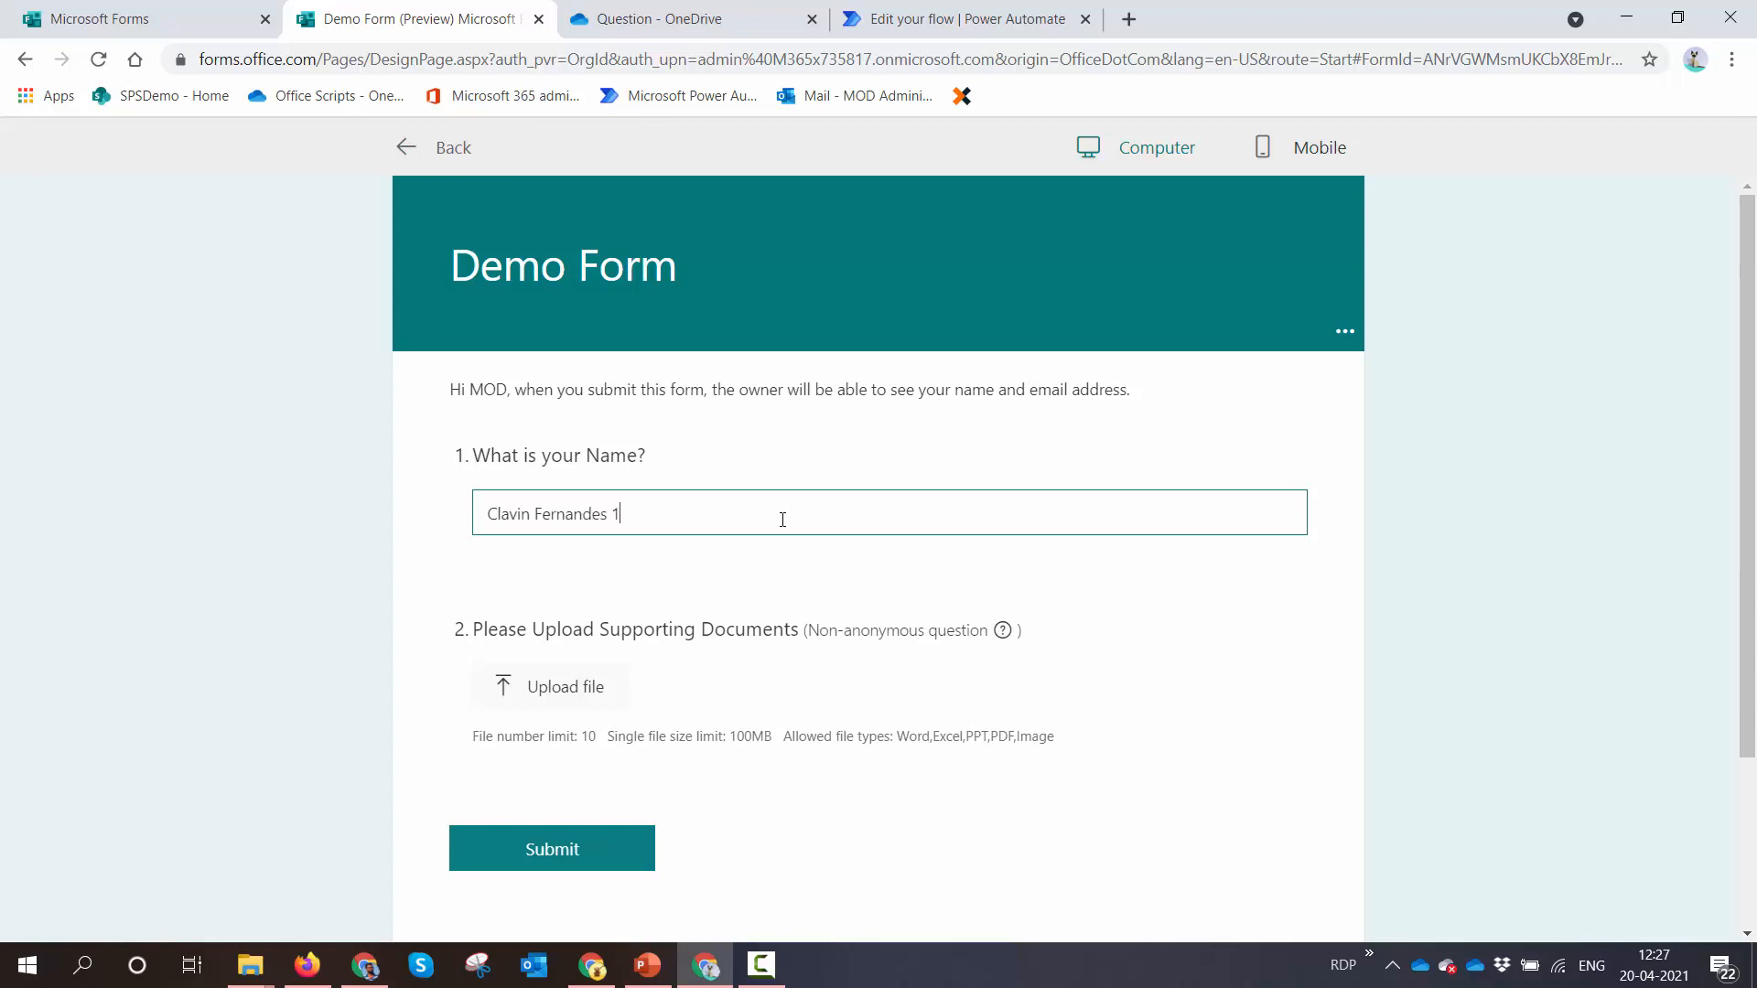
# Attach Resume sample.docx to the upload question and submit the response
pyautogui.click(505, 685)
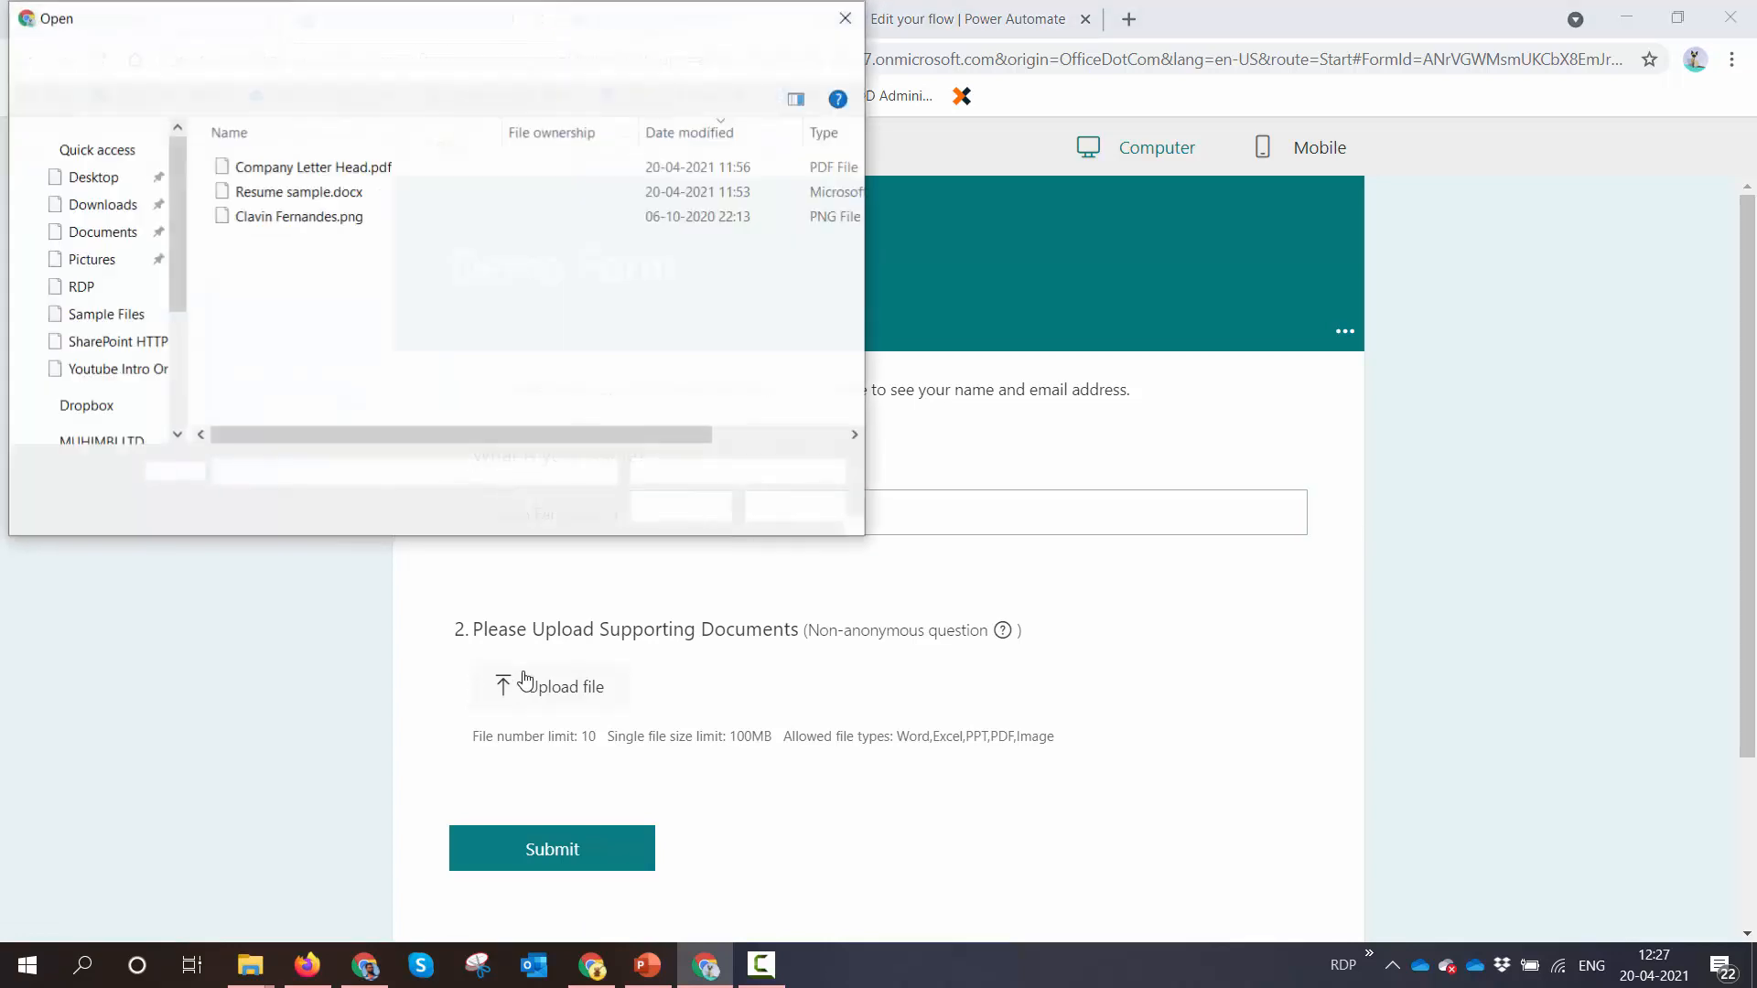
pyautogui.click(360, 163)
pyautogui.click(372, 194)
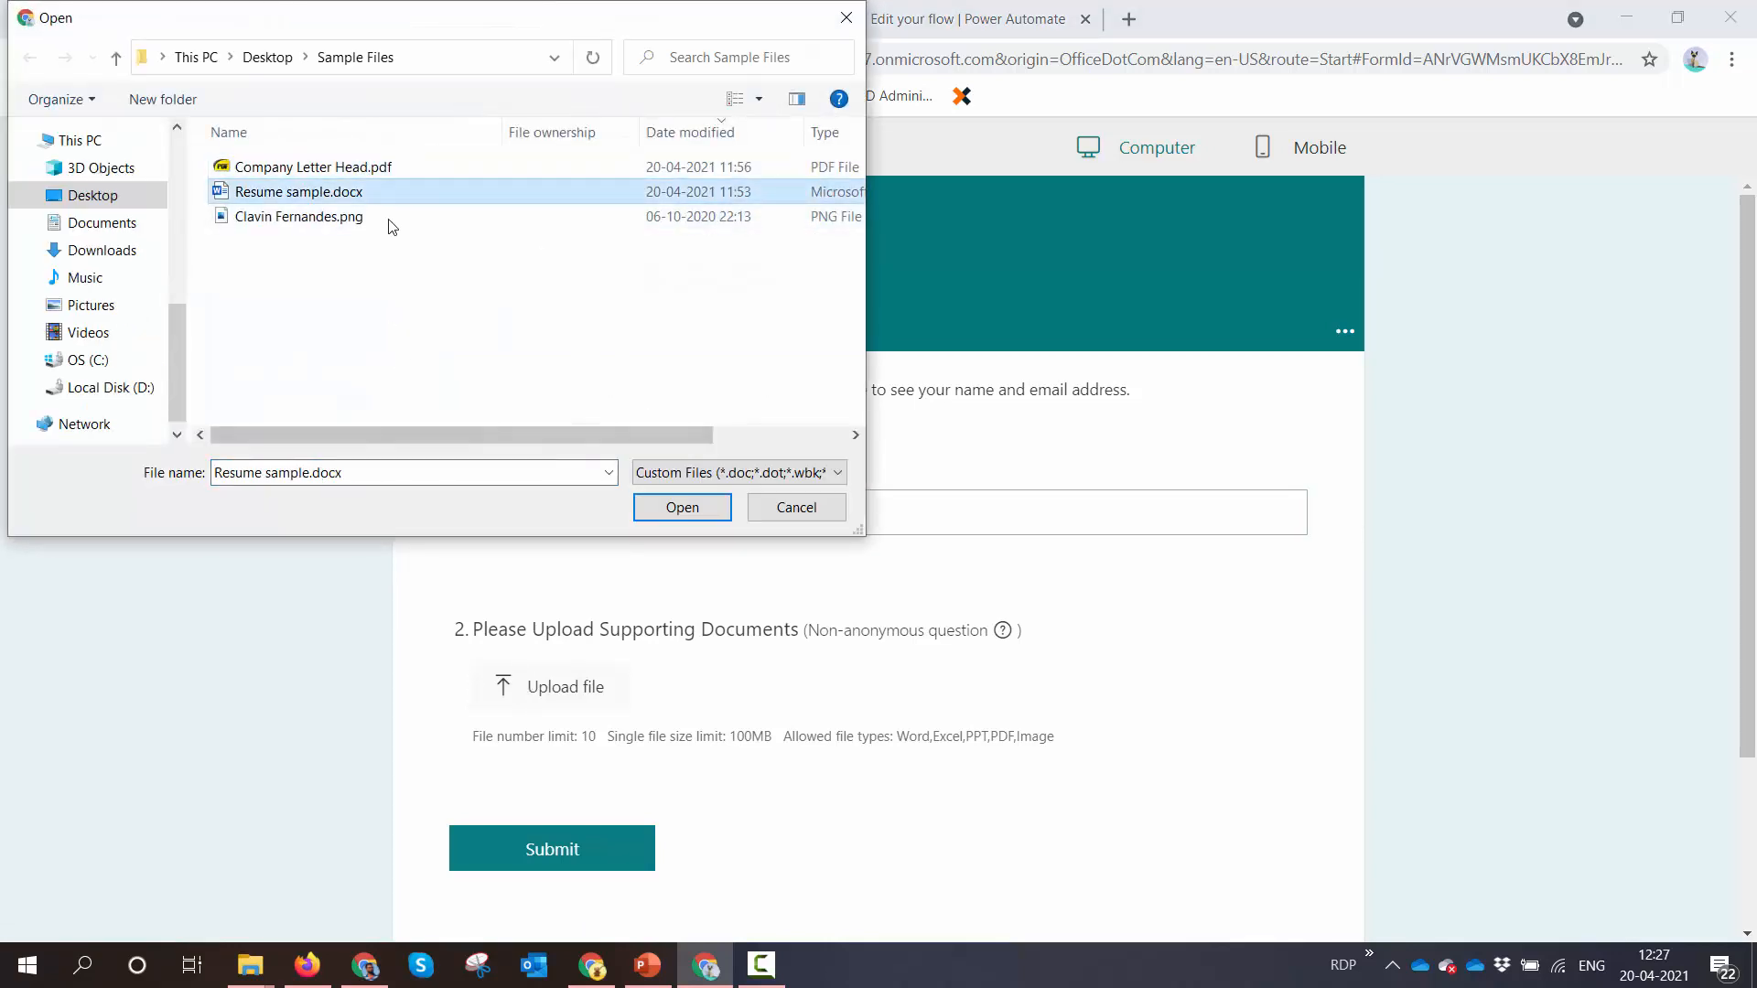
pyautogui.click(568, 723)
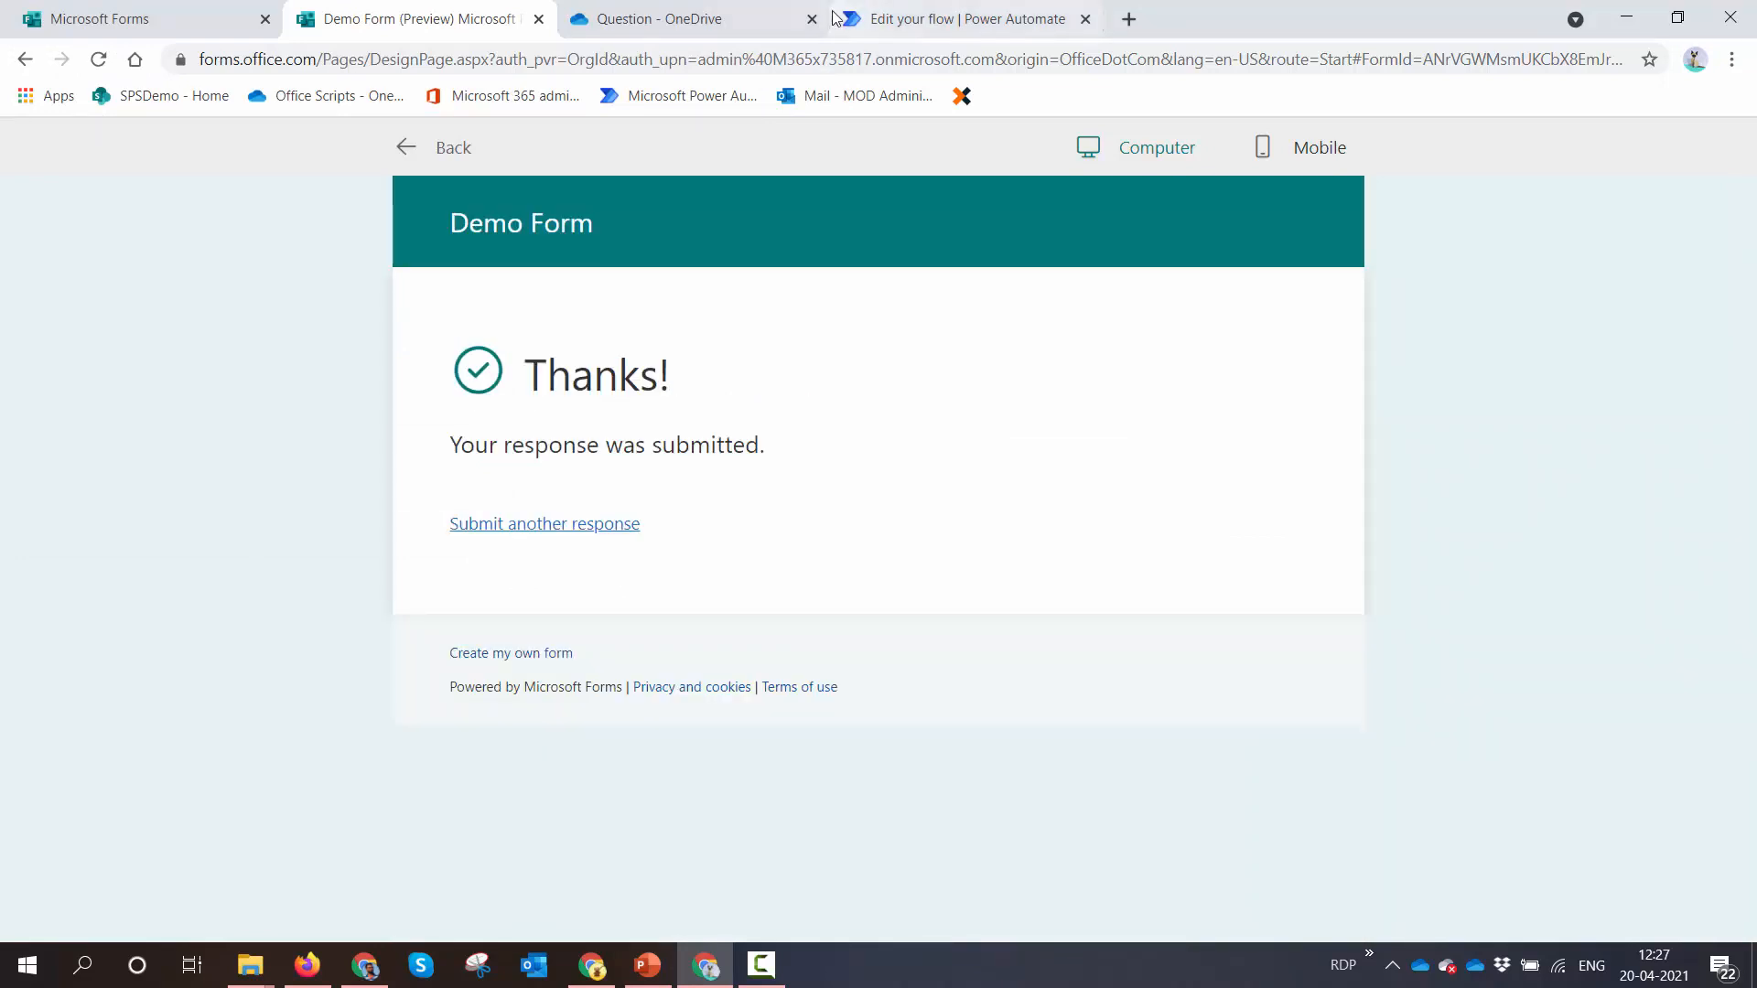
# Open the flow's run and select the Compose step's attachments JSON input
pyautogui.click(885, 18)
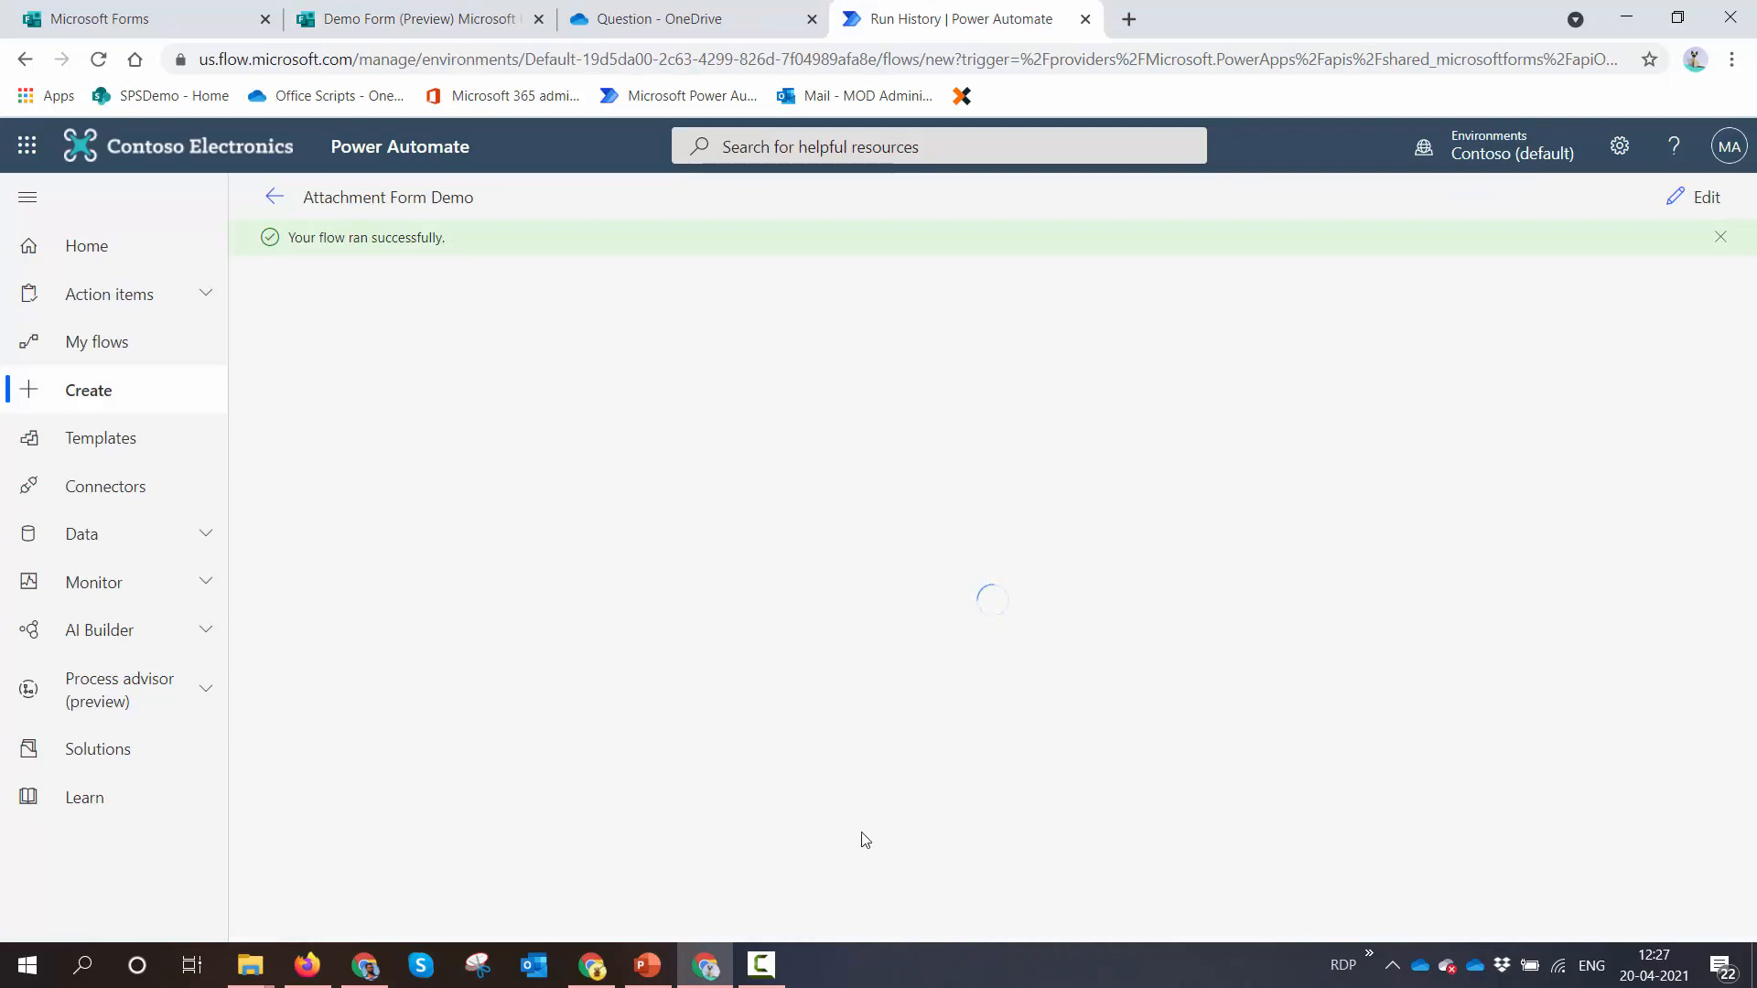
pyautogui.click(830, 534)
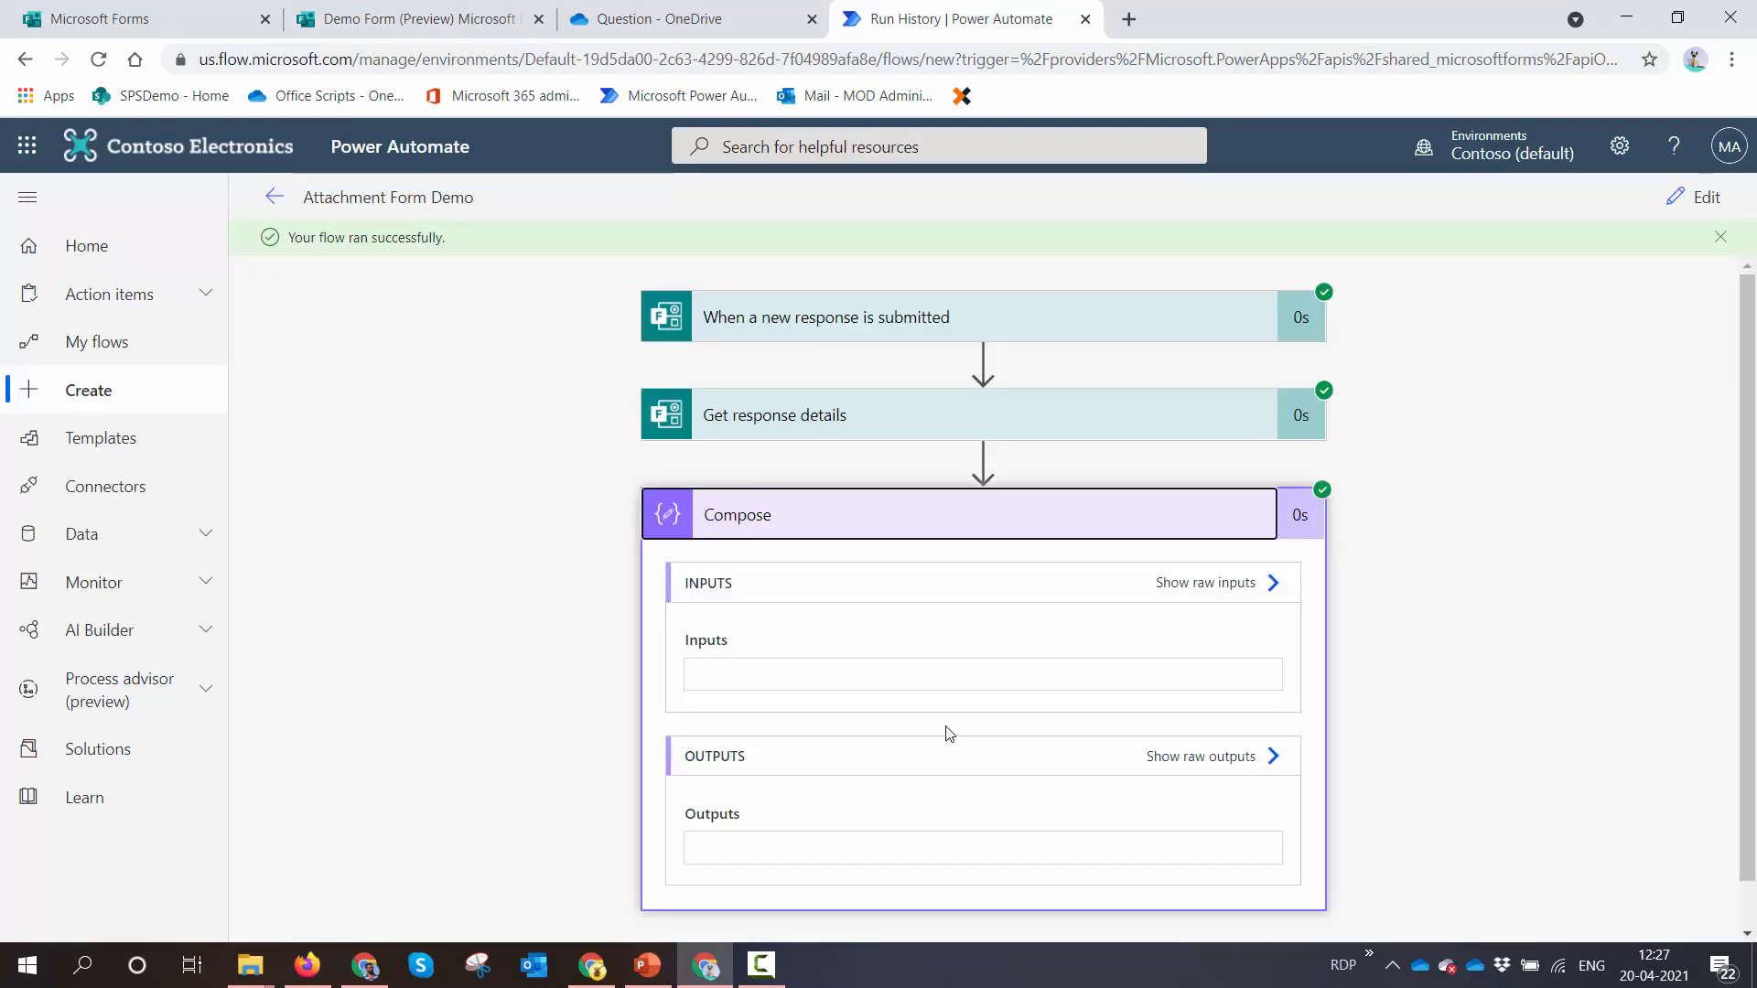
pyautogui.tripleClick(899, 670)
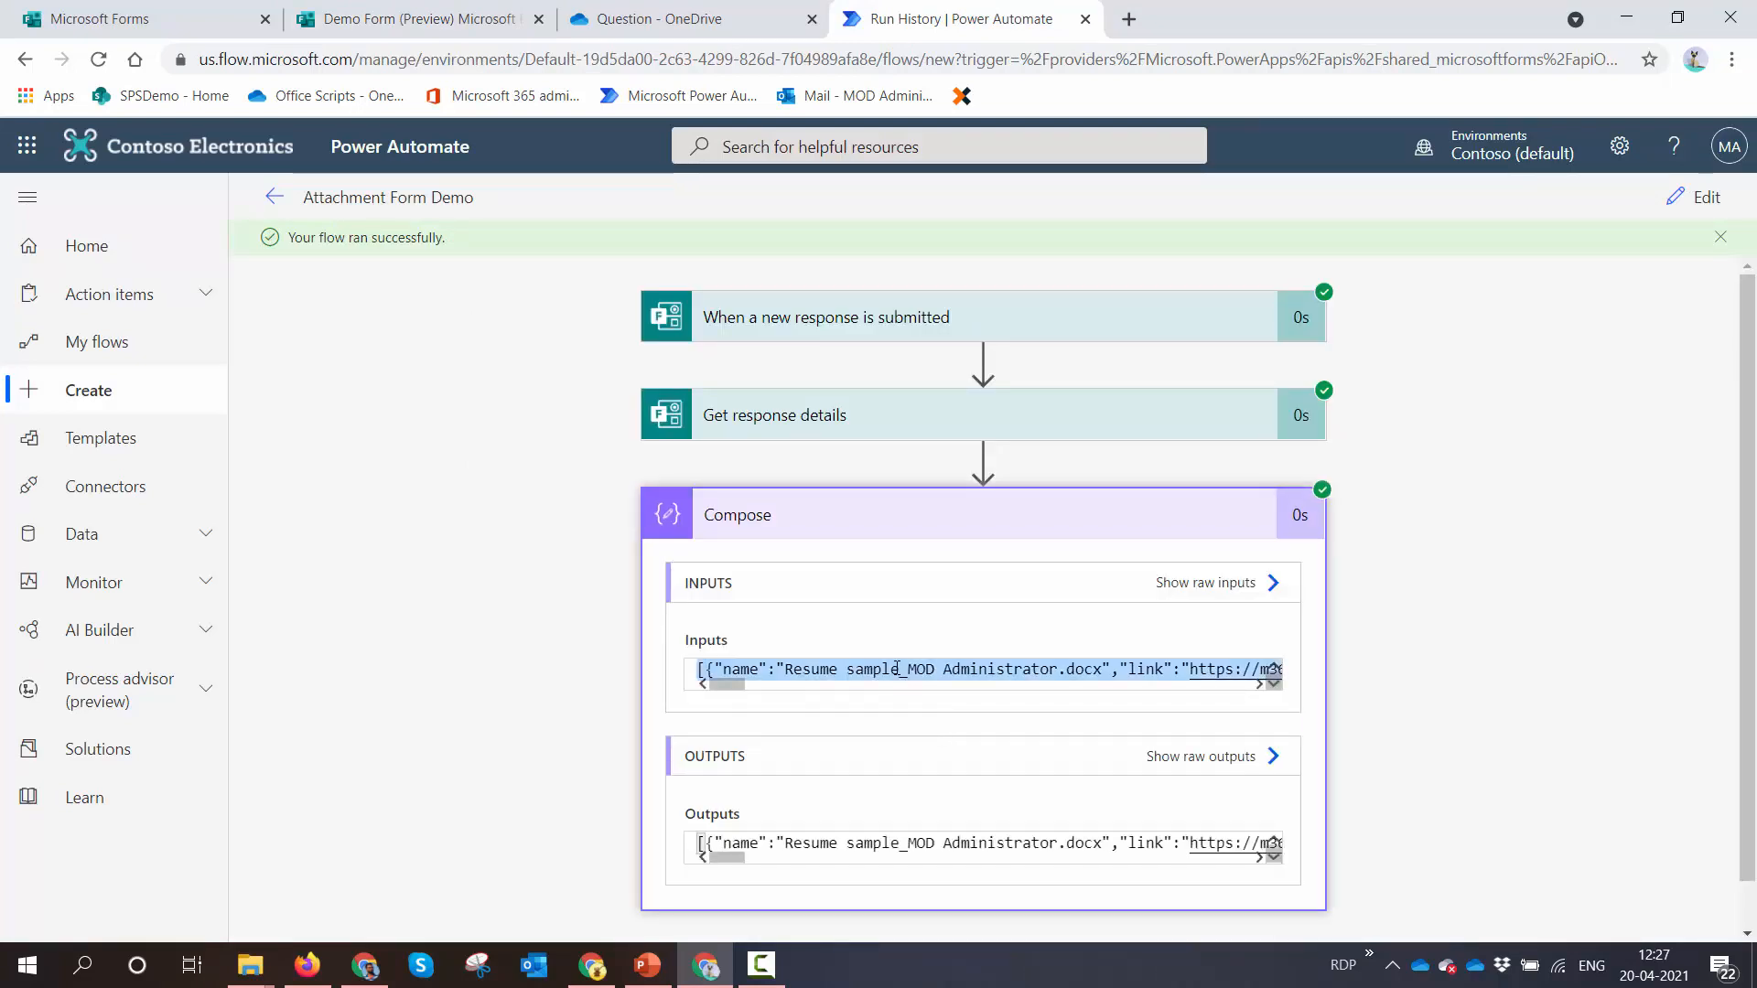
# Paste the attachments JSON into a maximized Notepad window
pyautogui.press('super')
pyautogui.write('note')
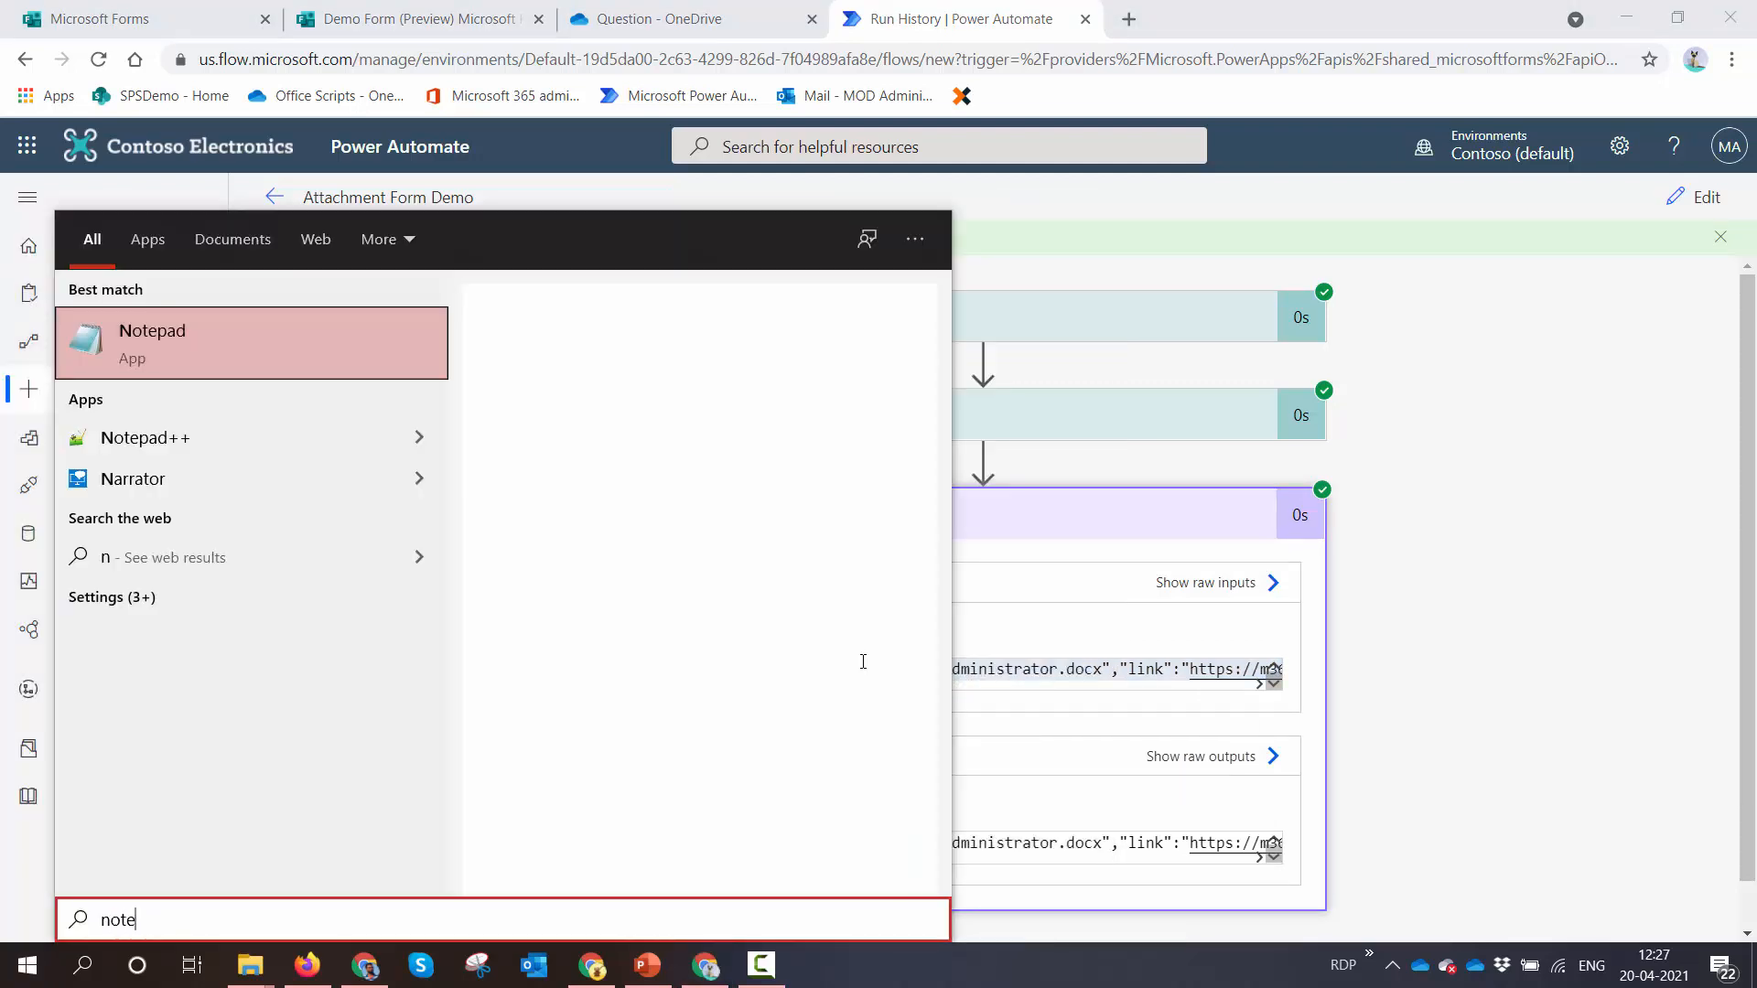
pyautogui.press('Return')
pyautogui.write('[{"name":"Resume sample_MOD Administrator.docx","link":"https://m365x735817-my.sharepoint.com/personal/admin_m365x735817_onmicrosoft_com/_layouts/15/Doc.aspx?sourcedoc=%7BB79D5154-A27B-4888-A750-0CEACD26B3F3%7D&file=Resume%20sample_MOD%20Administrator.docx&action=default&mobileredirect=true","id":"01HTDLTICUKGO3065CRBEKOUAM5LGSNM7T","type":null,"size":120871,"referenceId":"01HTDLTIEIQK275ZOFY5DKGQRFMUKCTYDZ","driveId":"b!CzdBUiYe3k6-4I11sMayTZn8ivzEPIVApOlg4DJGRUcsHJQT2f-ySaQQ1bgRDVn3","status":1,"uploadSessionUrl":null},{"name":"Clavin Fernandes_MOD Administrator.png","link":"https://m365x735817-my.sharepoint.com/personal/admin_m365x735817_onmicrosoft_com/Documents/Apps/Microsoft%20Forms/Demo%20Form/Question/Clavin%20Fernandes_MOD%20Administrator.png","id":"01HTDLTIB274PILGYKCFF2QOSRK4H7N6ZU","type":null,"size":150230,"referenceId":"01HTDLTIEIQK275ZOFY5DKGQRFMUKCTYDZ","driveId":"b!CzdBUiYe3k6-4I11sMayTZn8ivzEPIVApOlg4DJGRUcsHJQT2f-ySaQQ1bgRDVn3","status":1,"uploadSessionUrl":null}]')
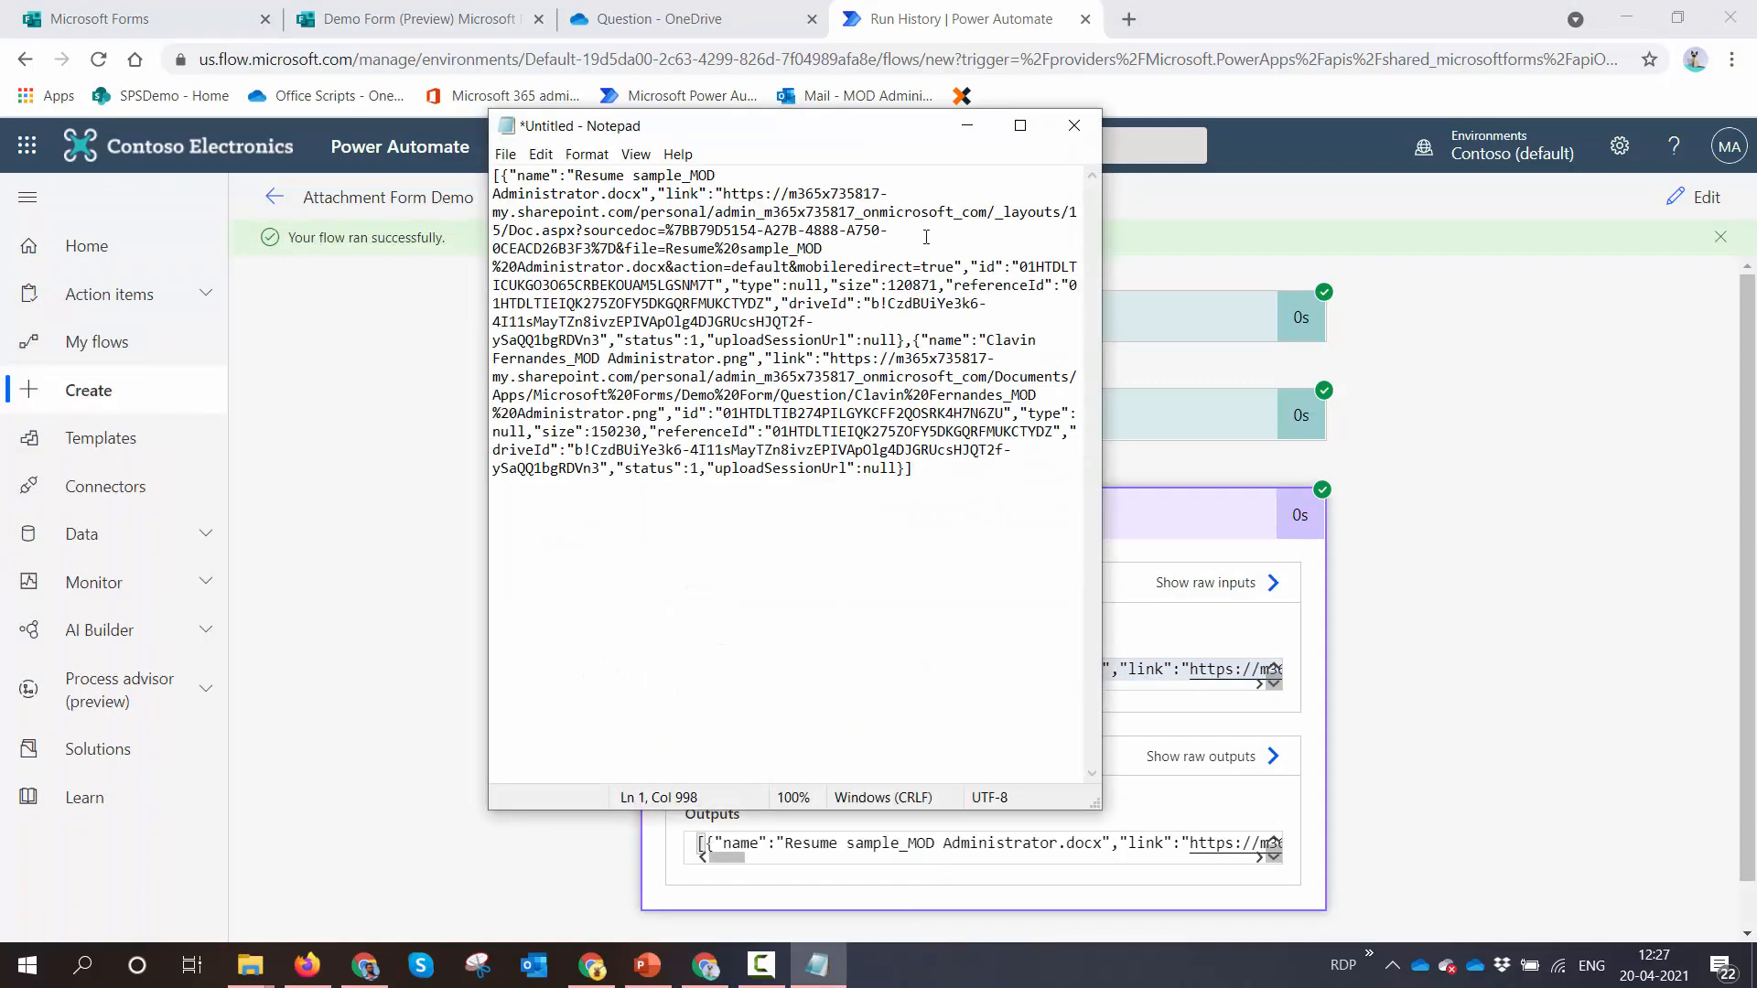
pyautogui.press('super+Up')
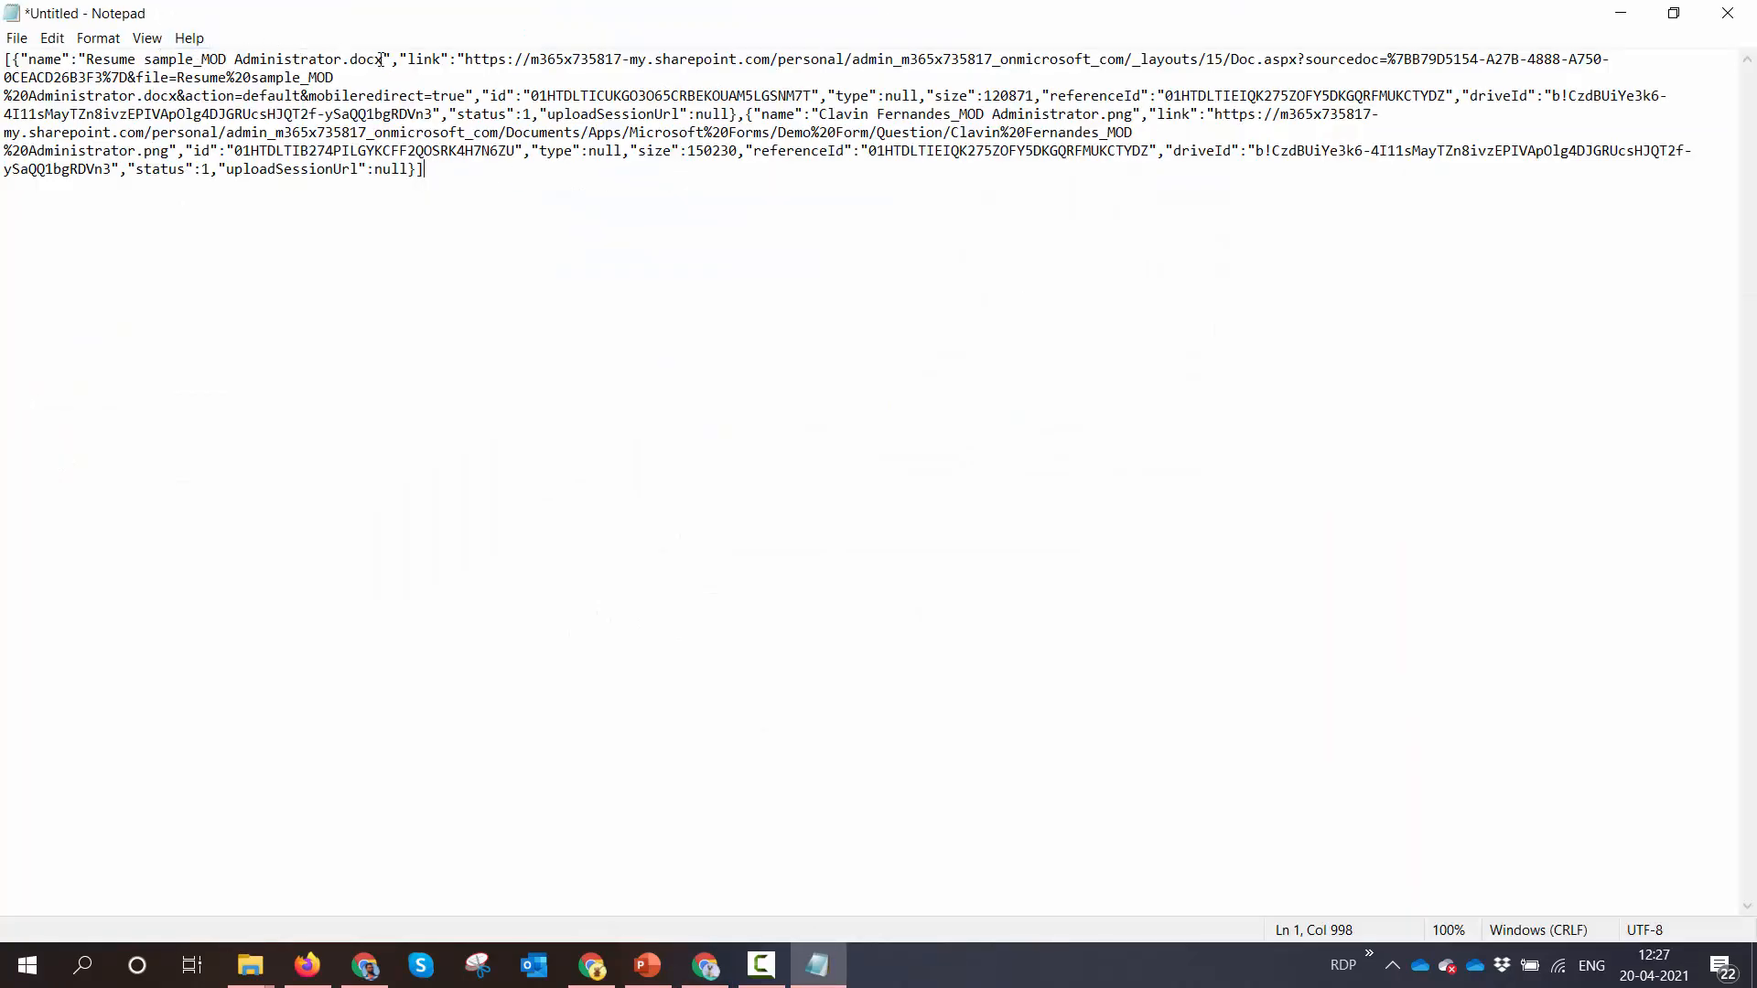
# Review each attachment's file name and id, then reopen the flow for editing
pyautogui.moveTo(386, 59); pyautogui.dragTo(86, 61)
pyautogui.click(792, 62)
pyautogui.moveTo(343, 59); pyautogui.dragTo(207, 56)
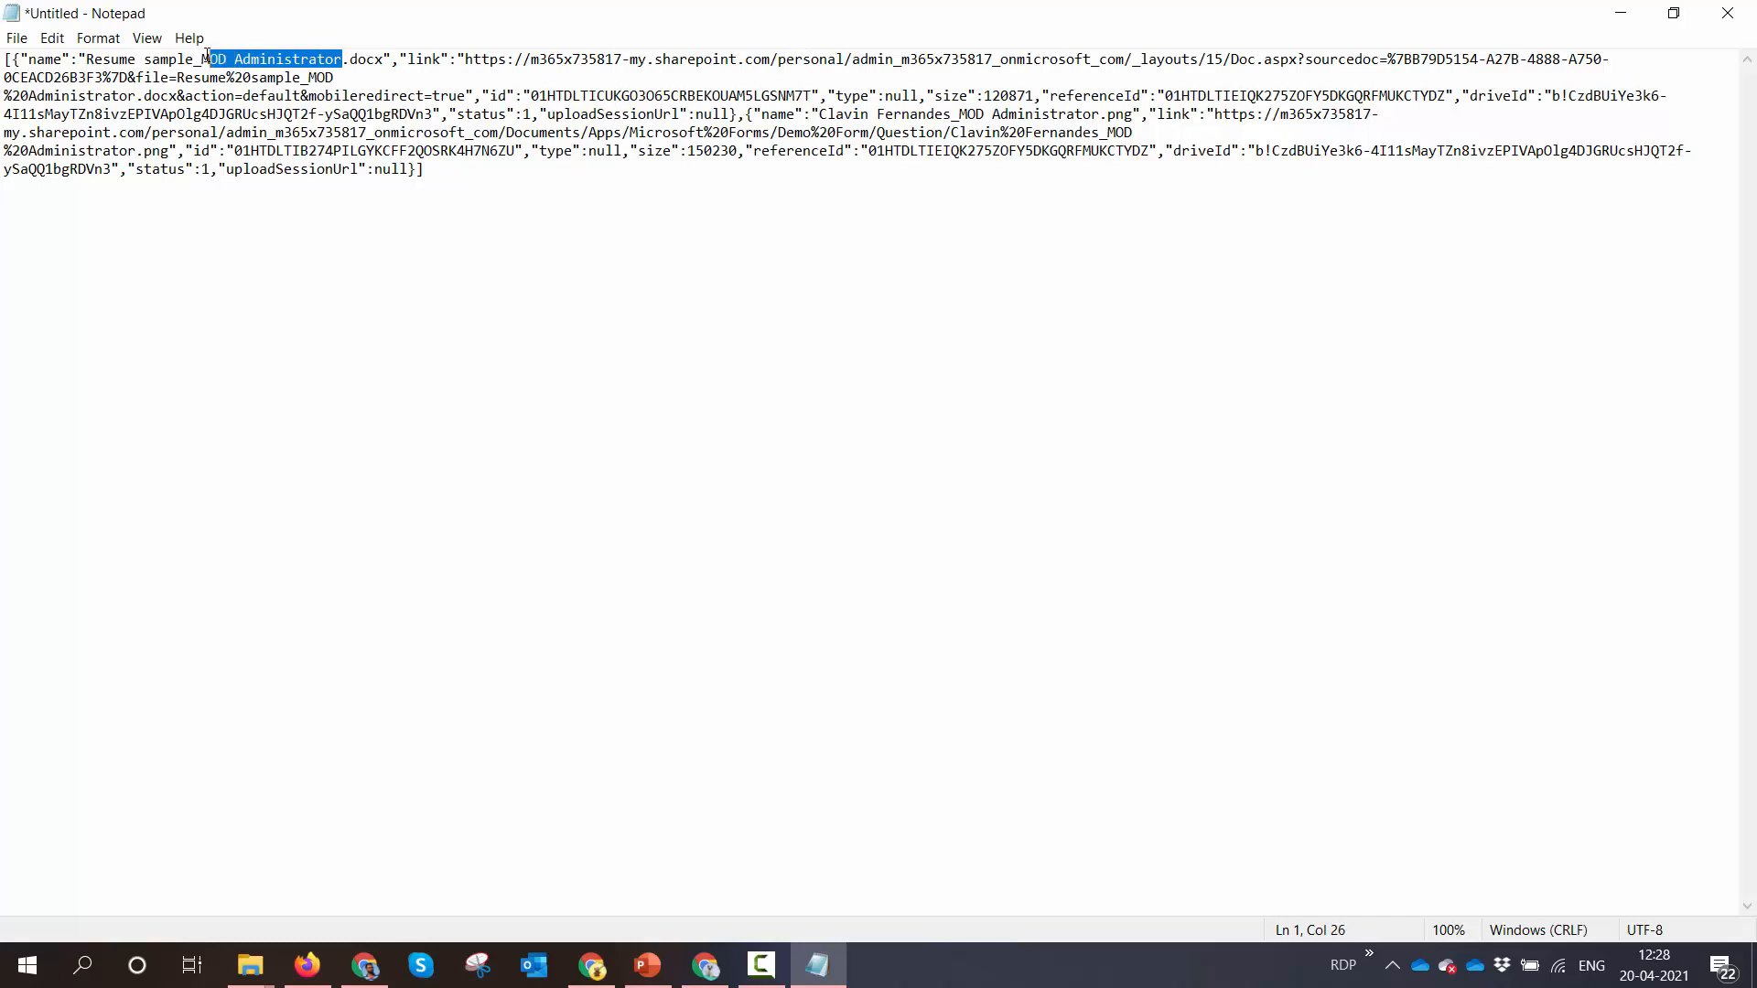
pyautogui.click(599, 58)
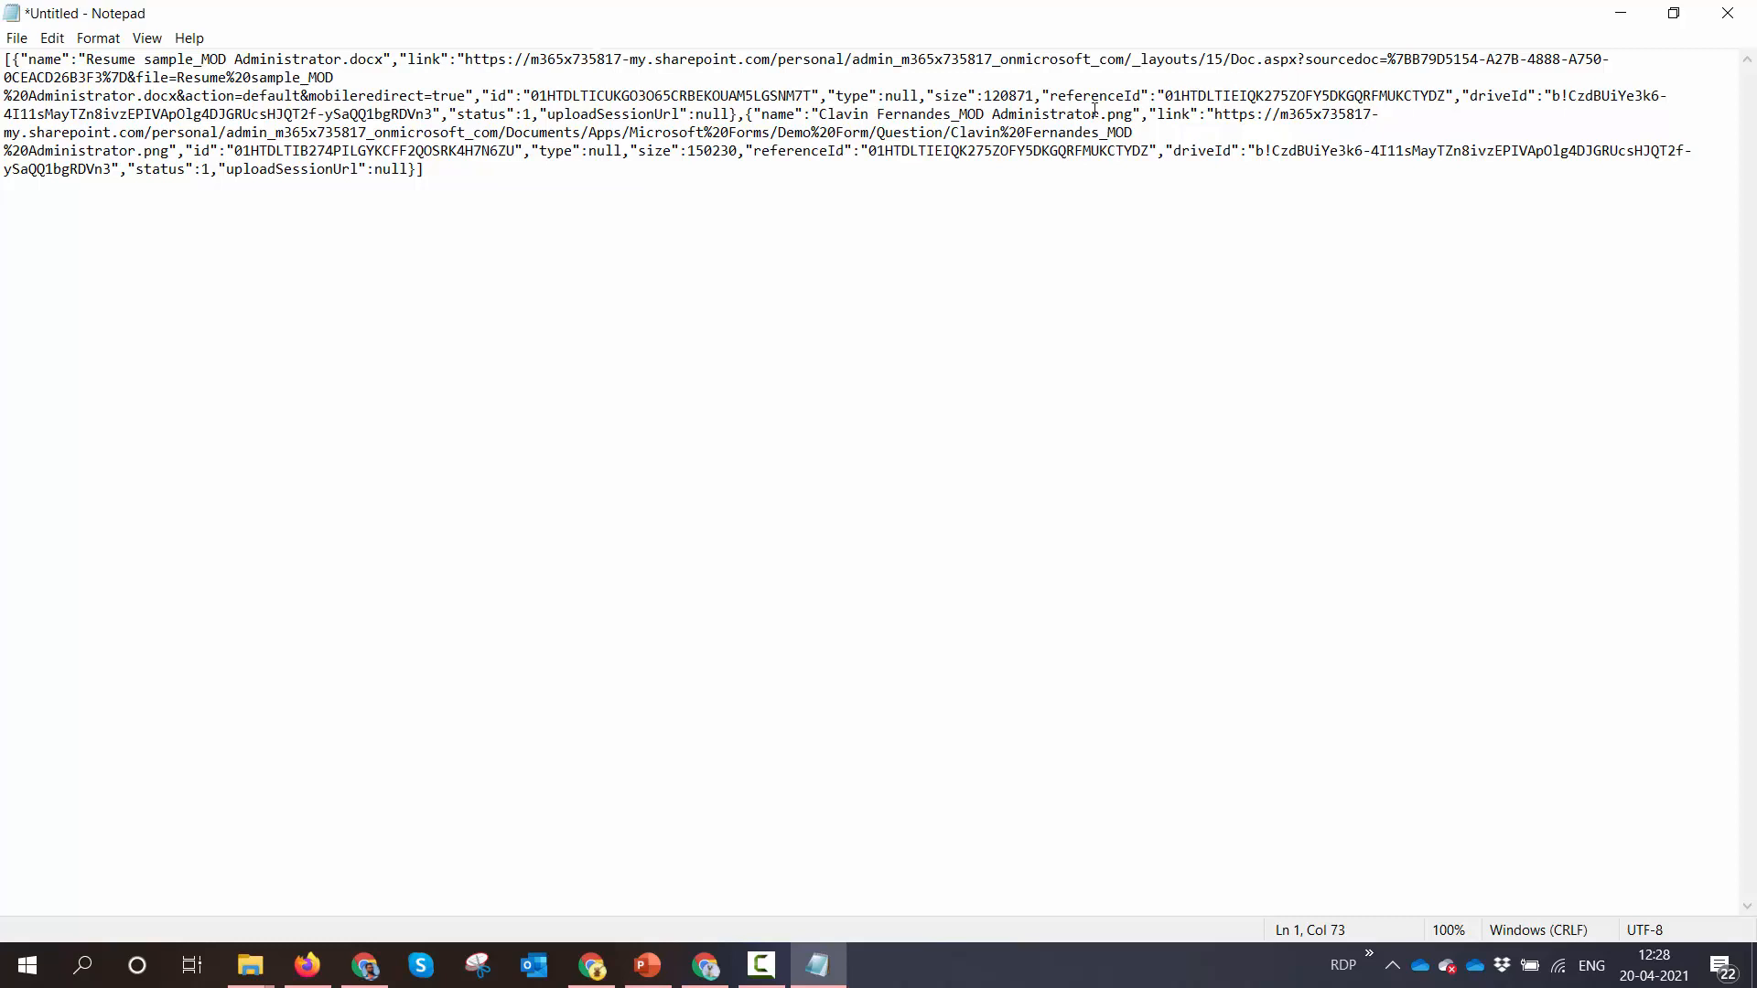
pyautogui.click(534, 96)
pyautogui.doubleClick(553, 96)
pyautogui.click(987, 114)
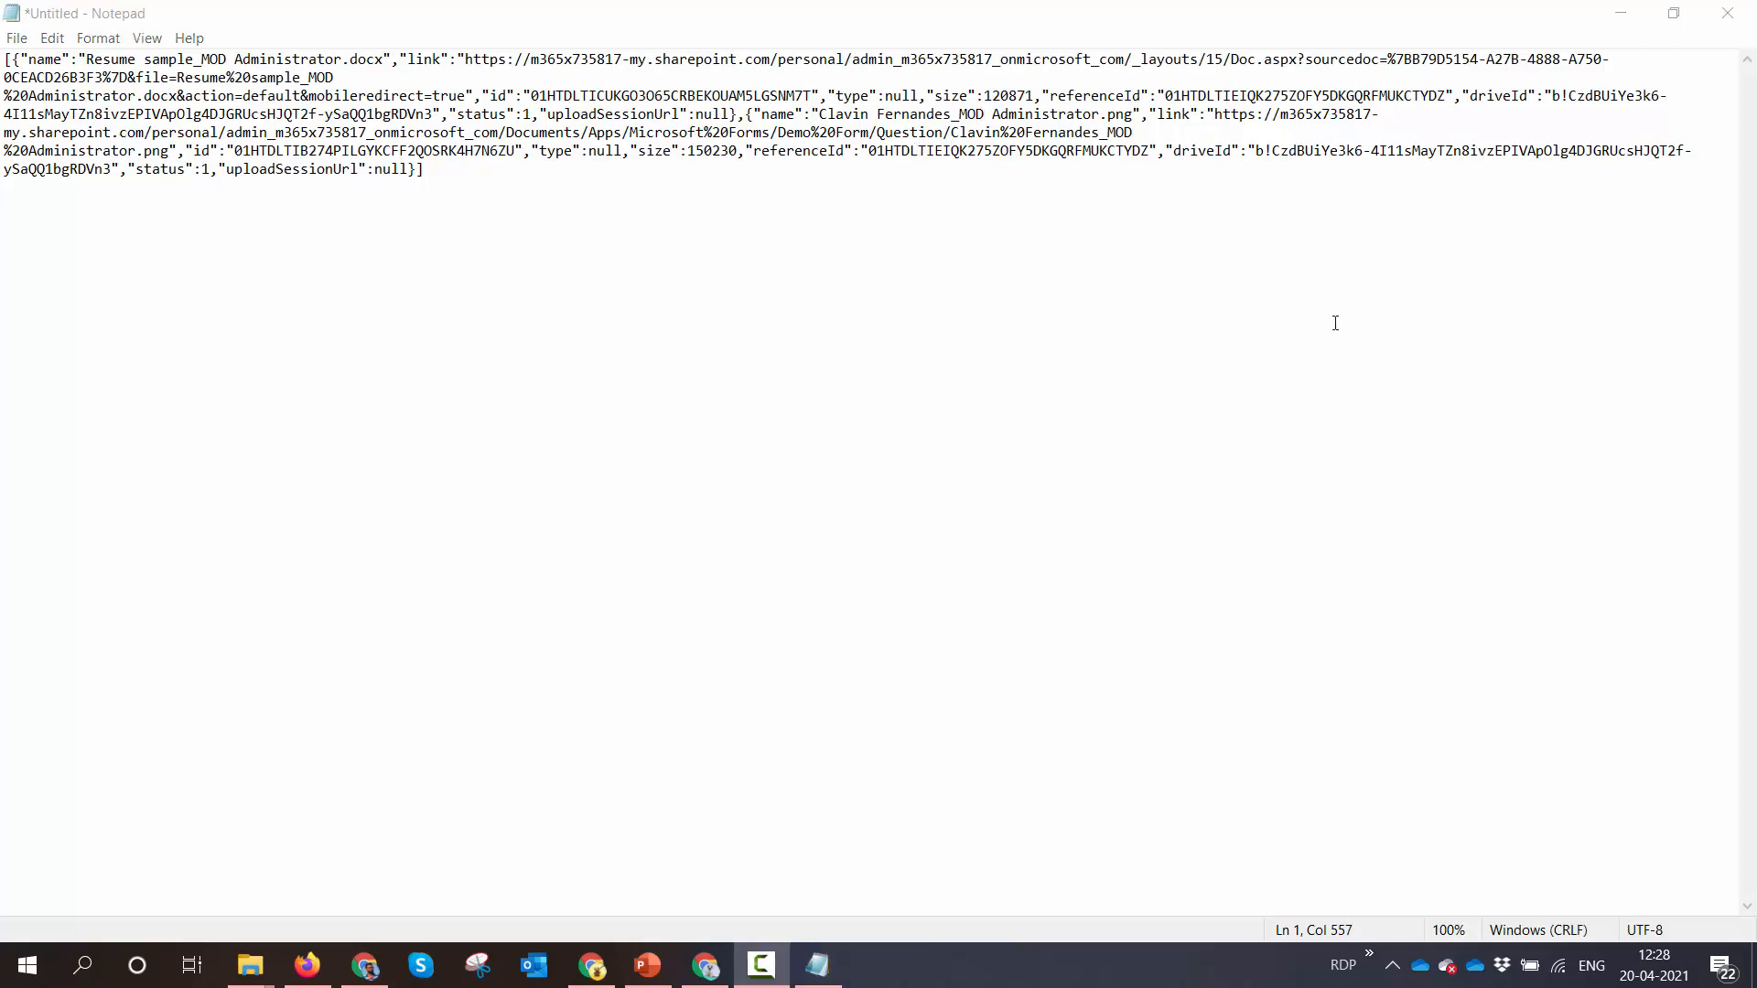
pyautogui.moveTo(446, 188); pyautogui.dragTo(3, 55)
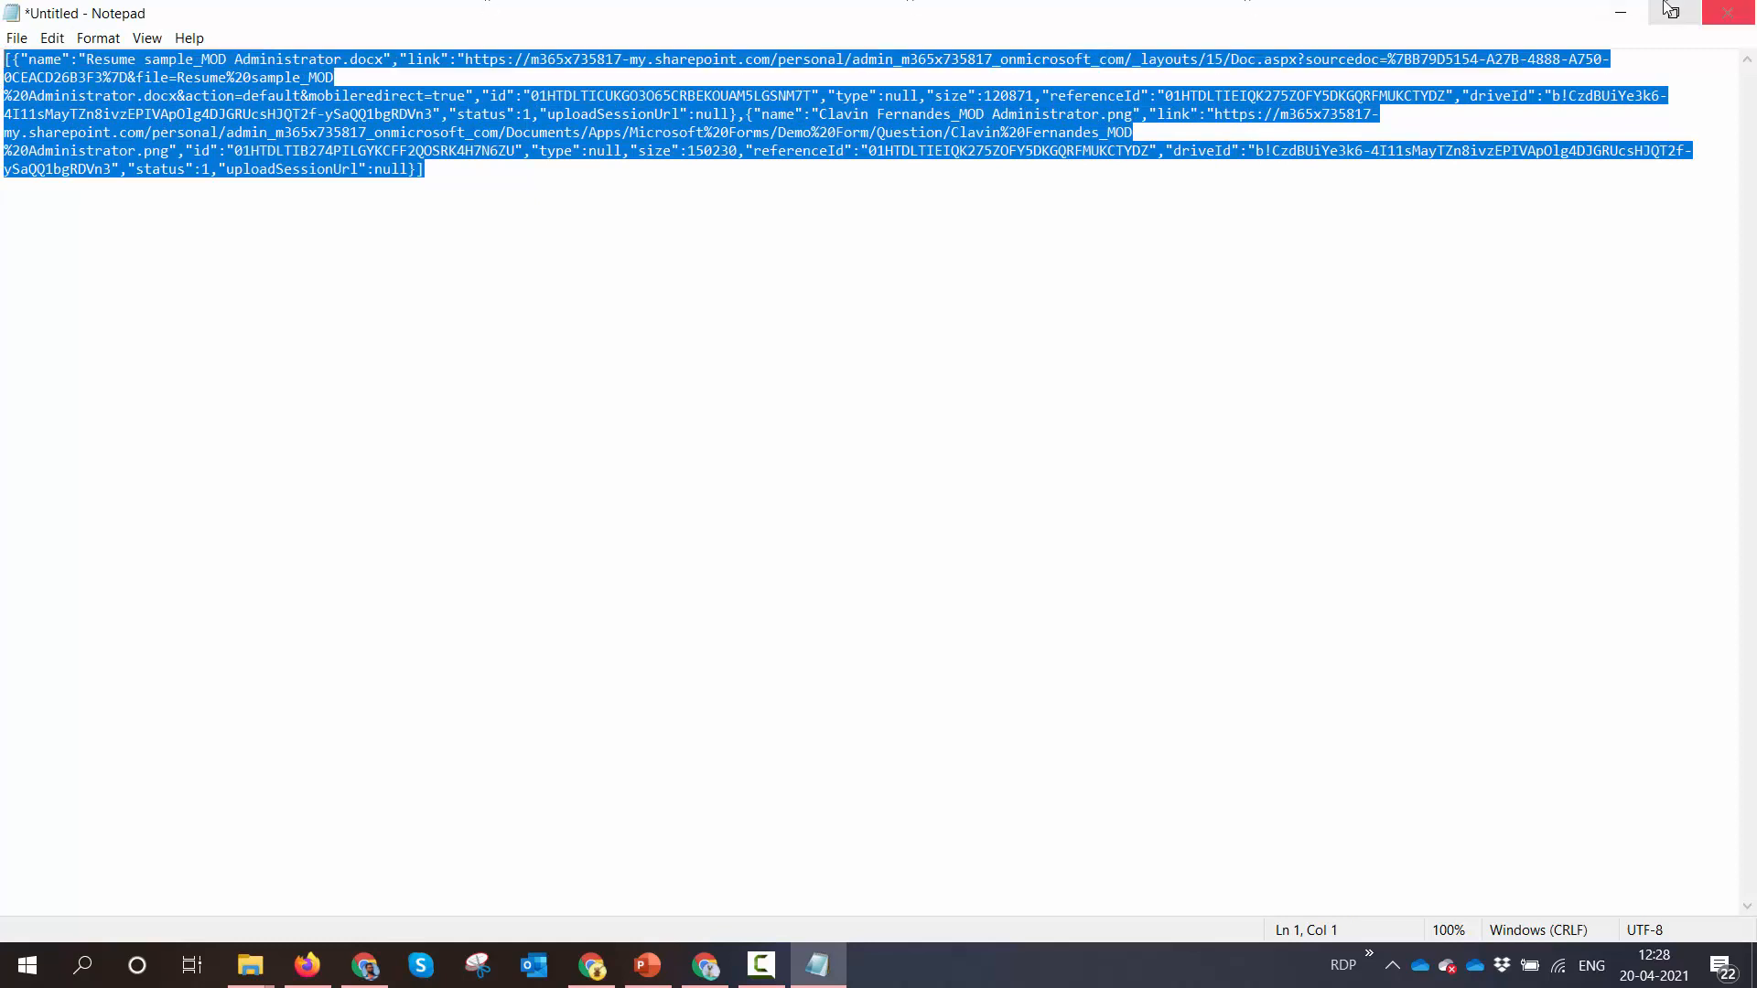
pyautogui.click(1621, 13)
pyautogui.click(1701, 197)
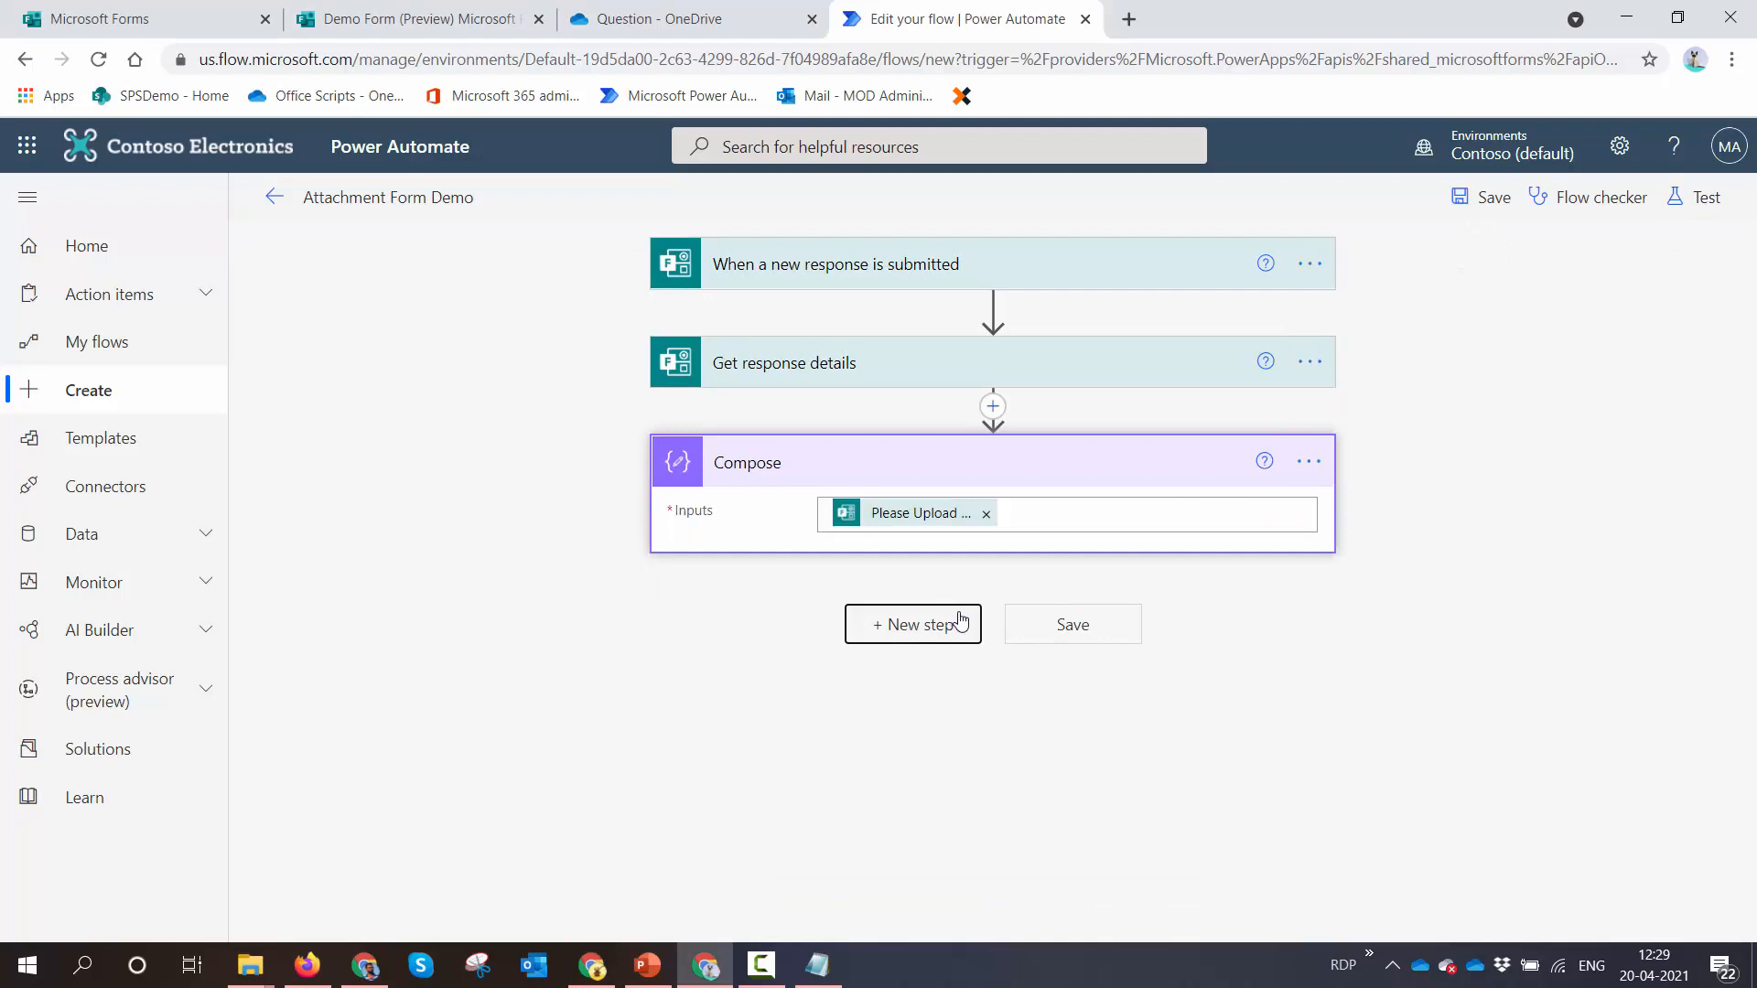
# Add Parse JSON with a schema generated from the pasted sample, parsing the upload answer
pyautogui.click(957, 622)
pyautogui.write('Pars')
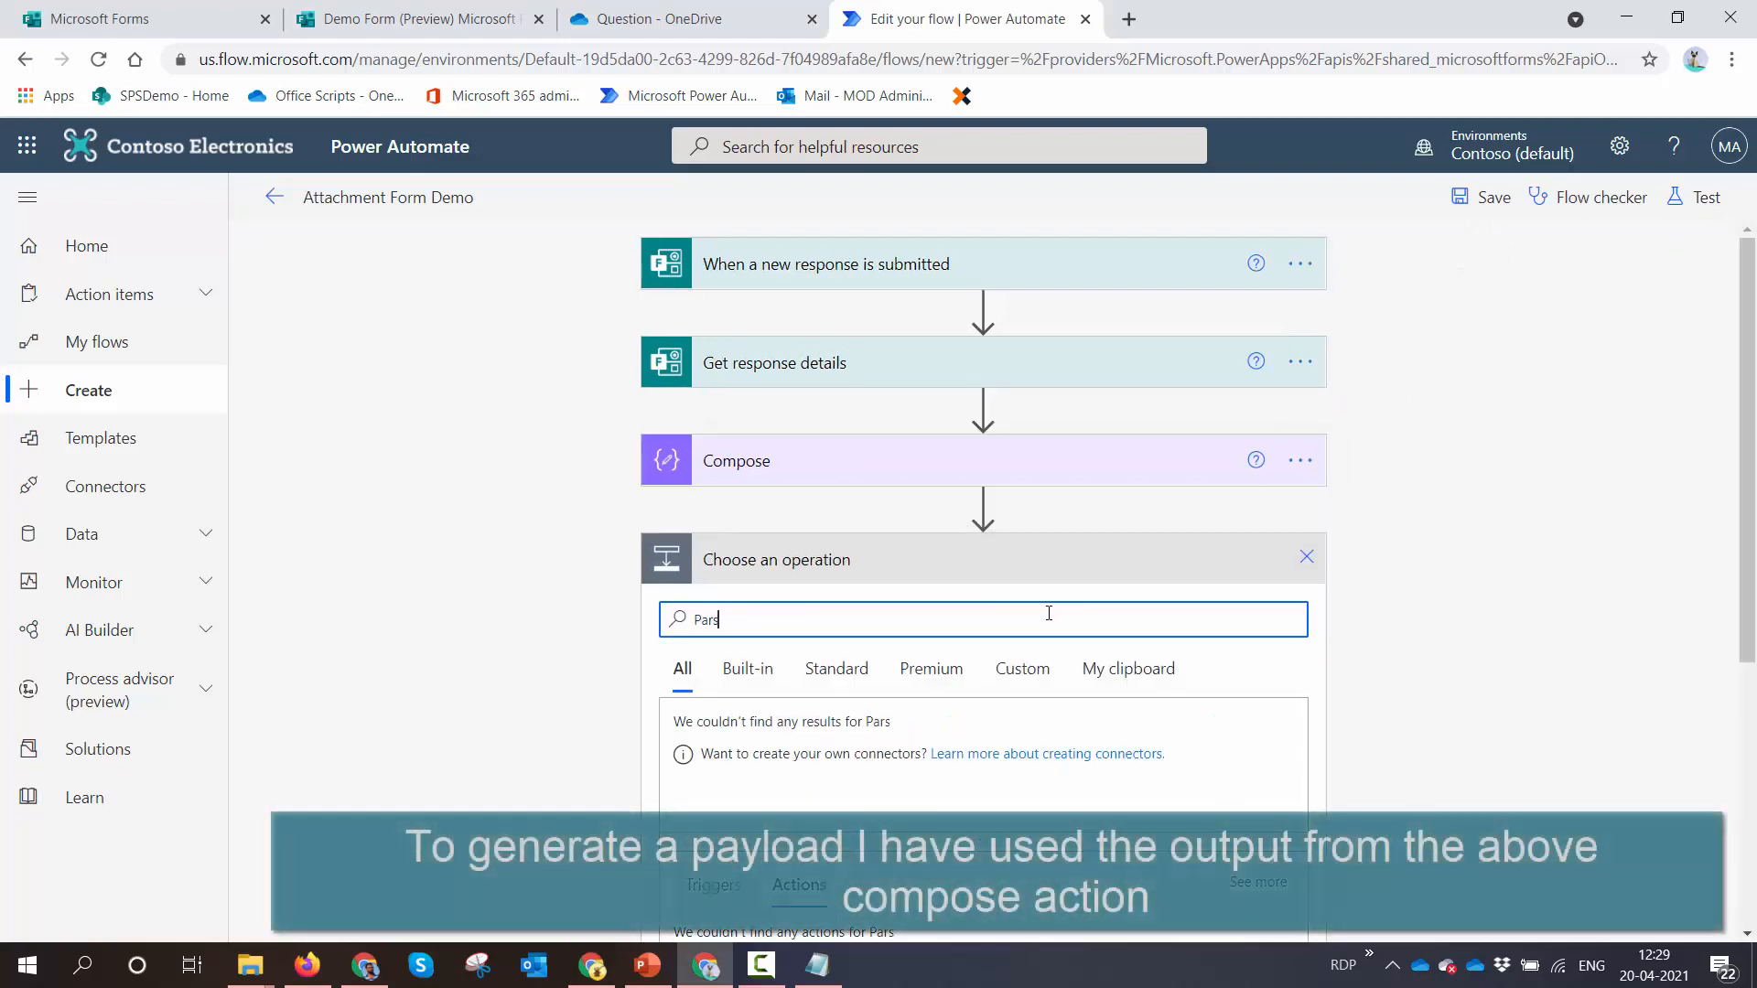
pyautogui.write('e JSON')
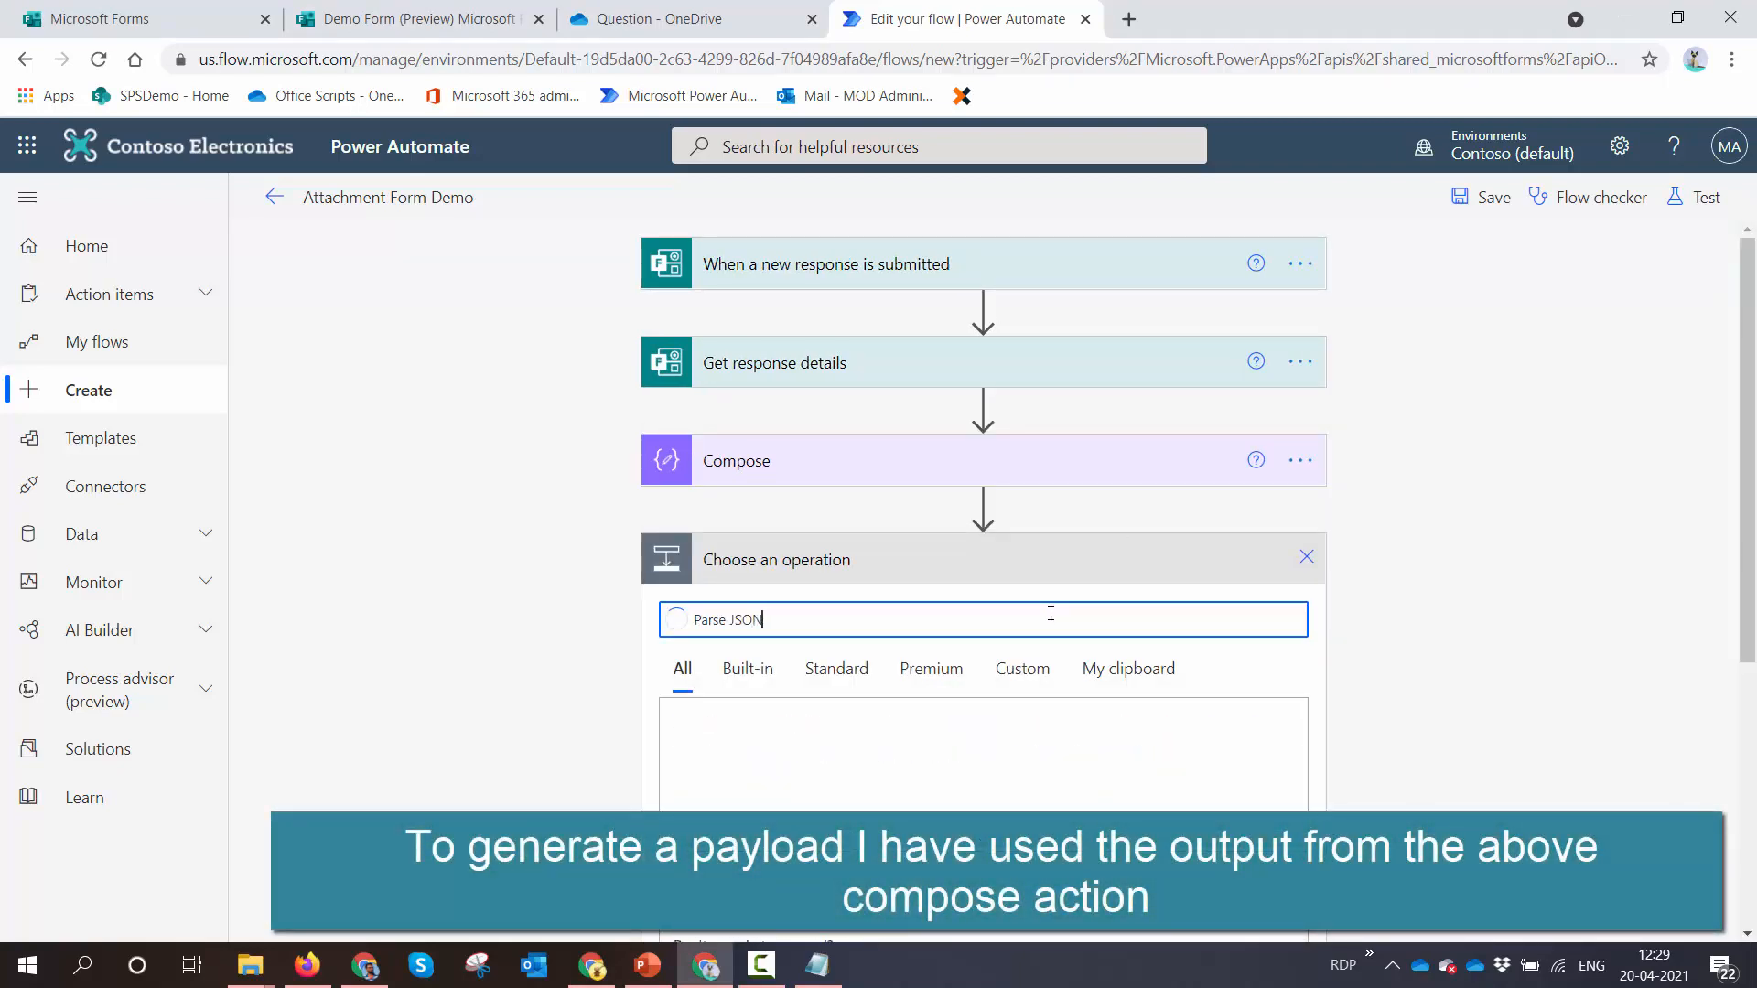
pyautogui.scroll(-1, 1050, 613)
pyautogui.click(887, 831)
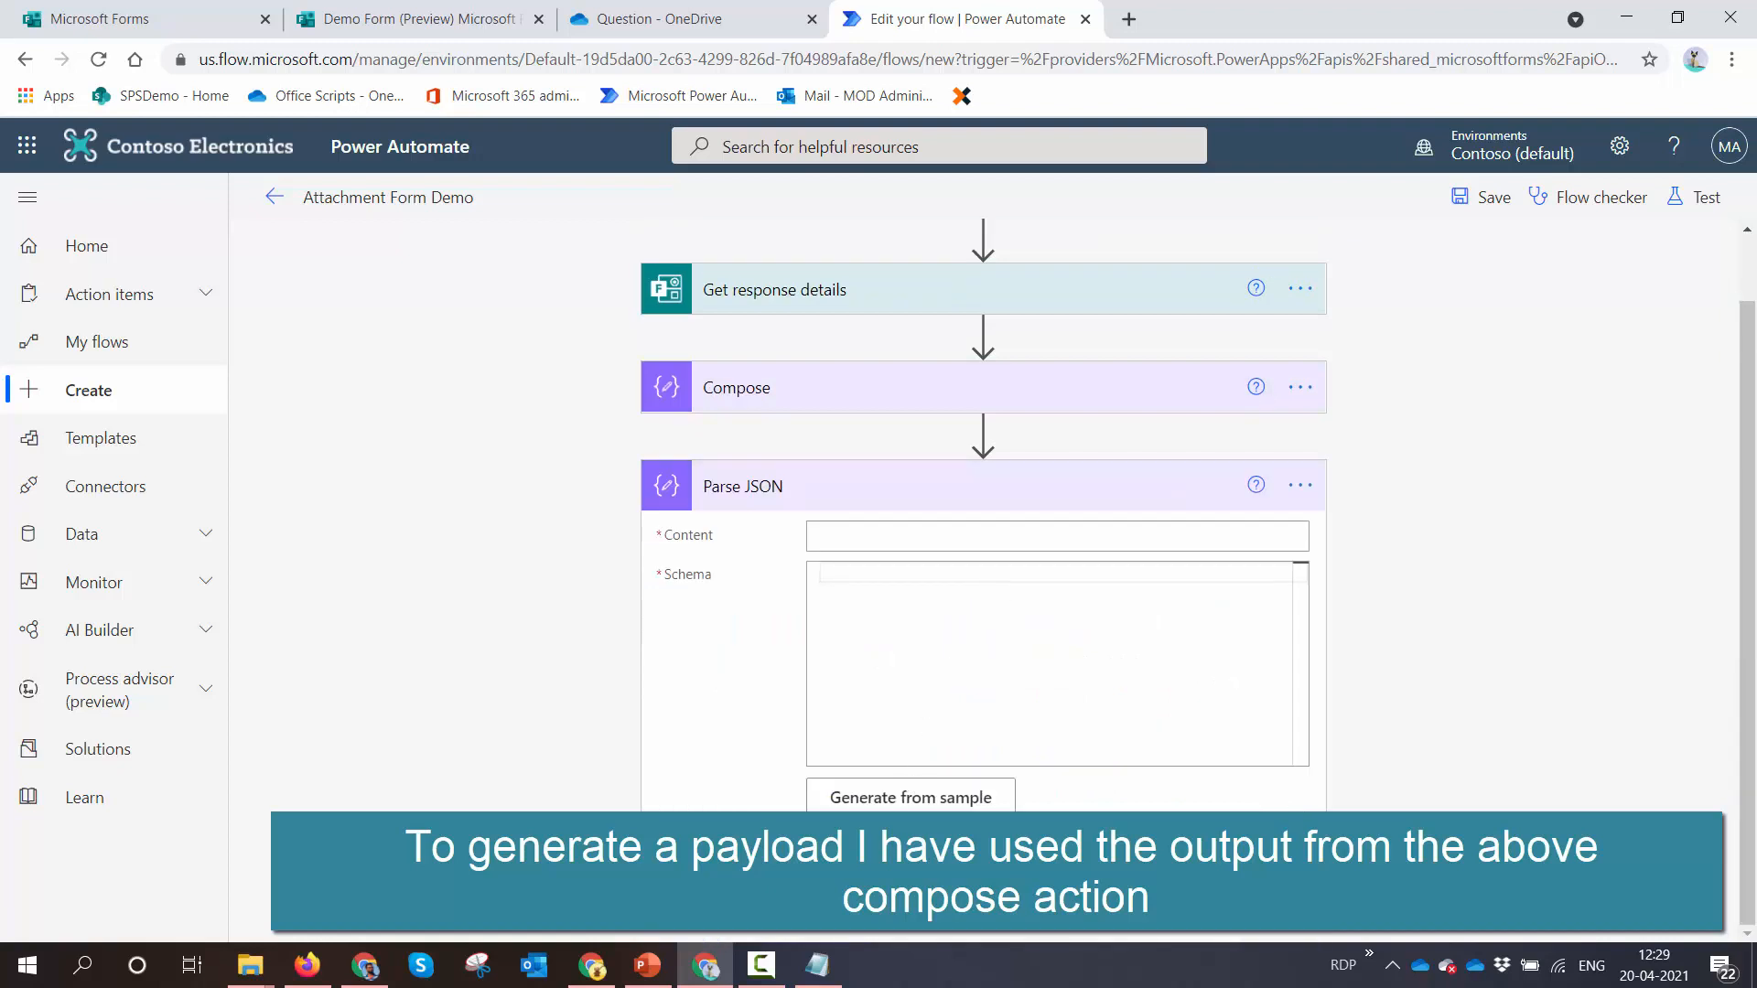
pyautogui.click(972, 804)
pyautogui.hotkey('ctrl', 'v')
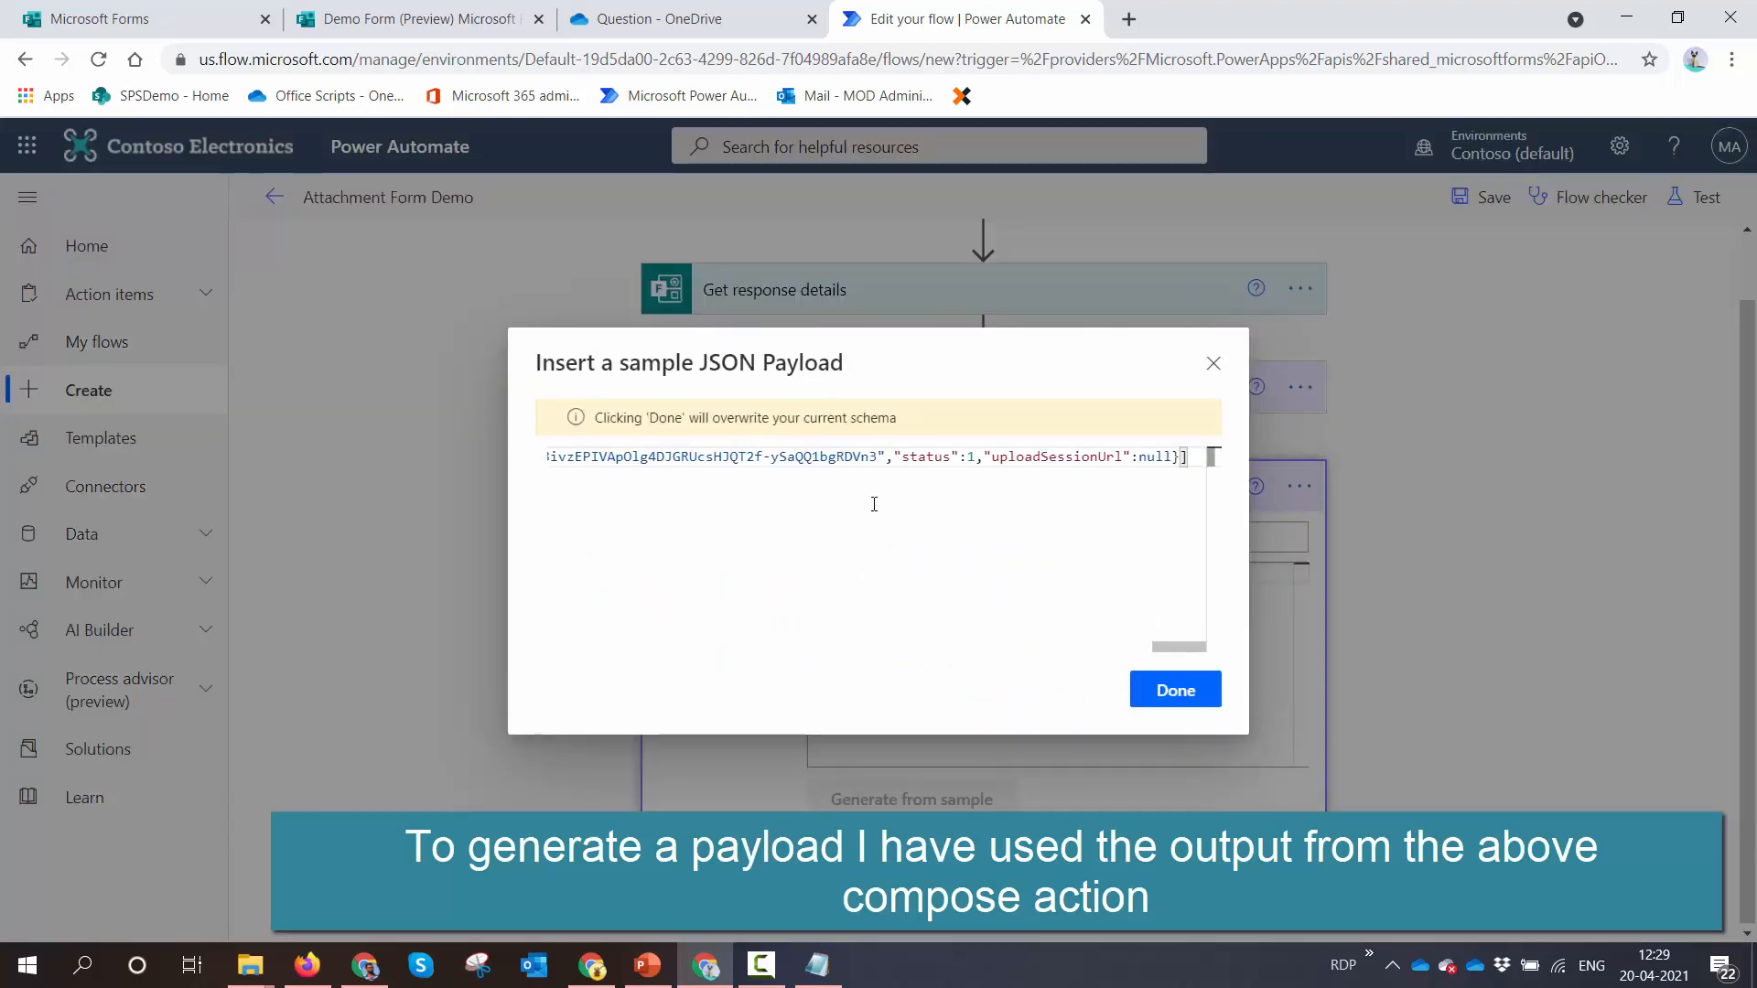
pyautogui.click(1174, 690)
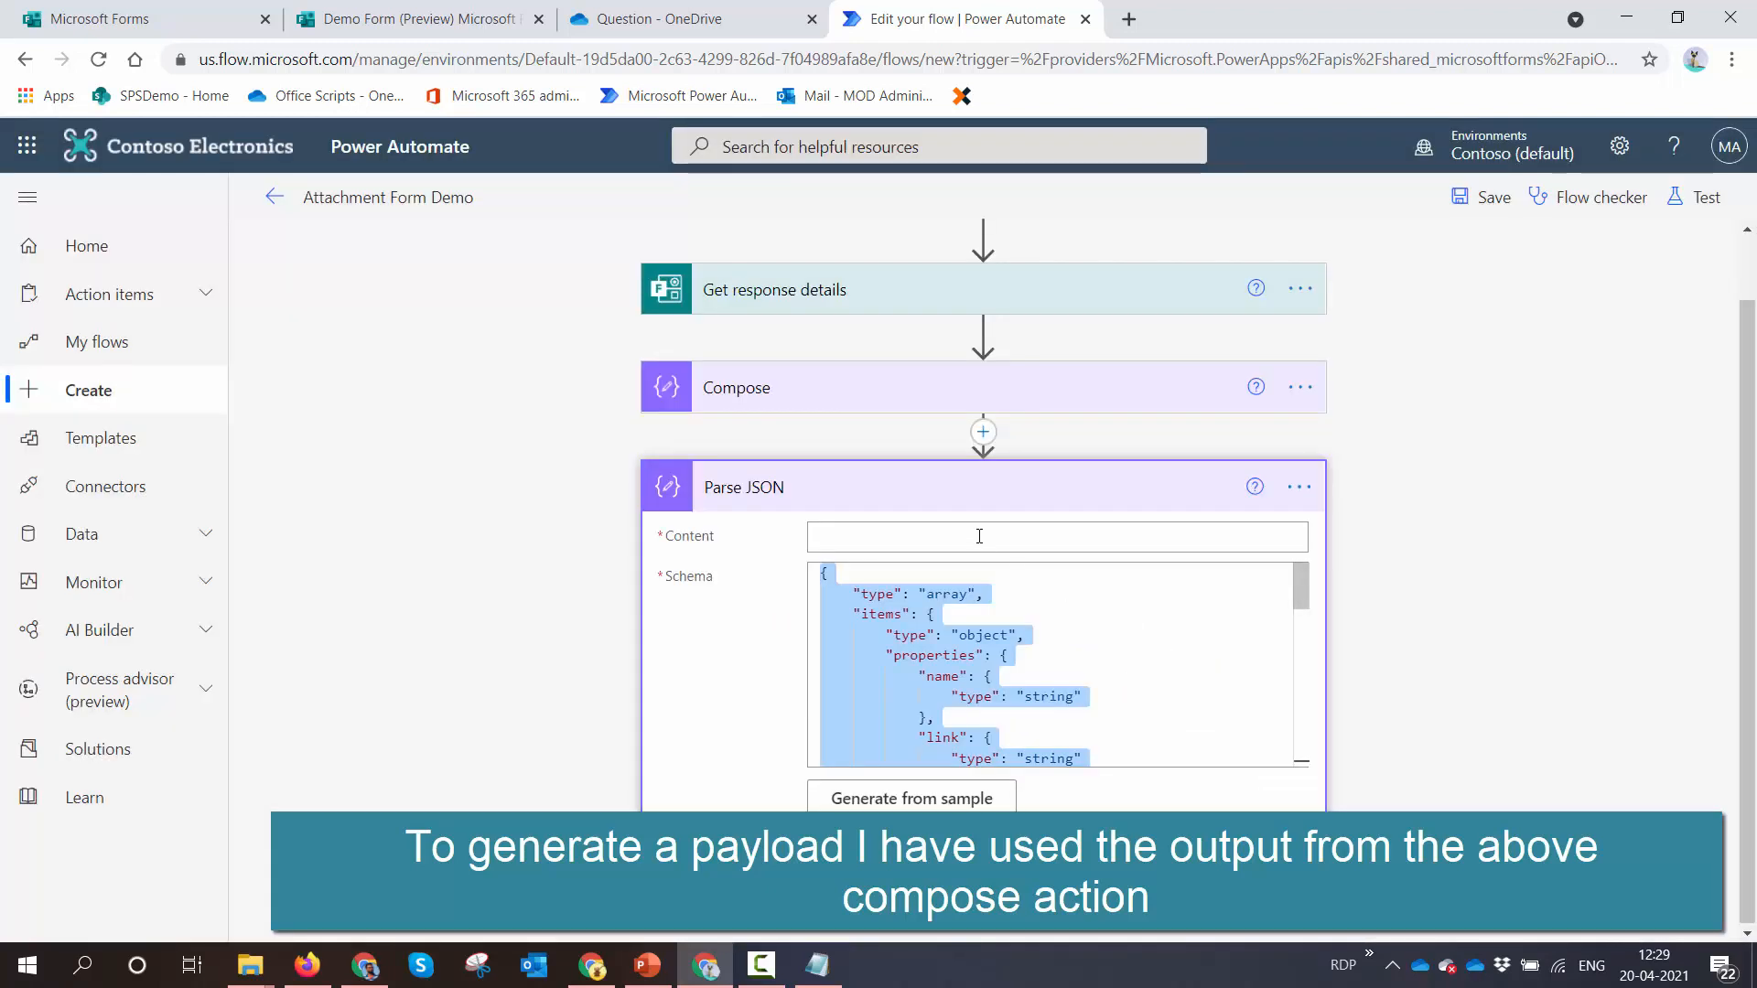
pyautogui.click(979, 536)
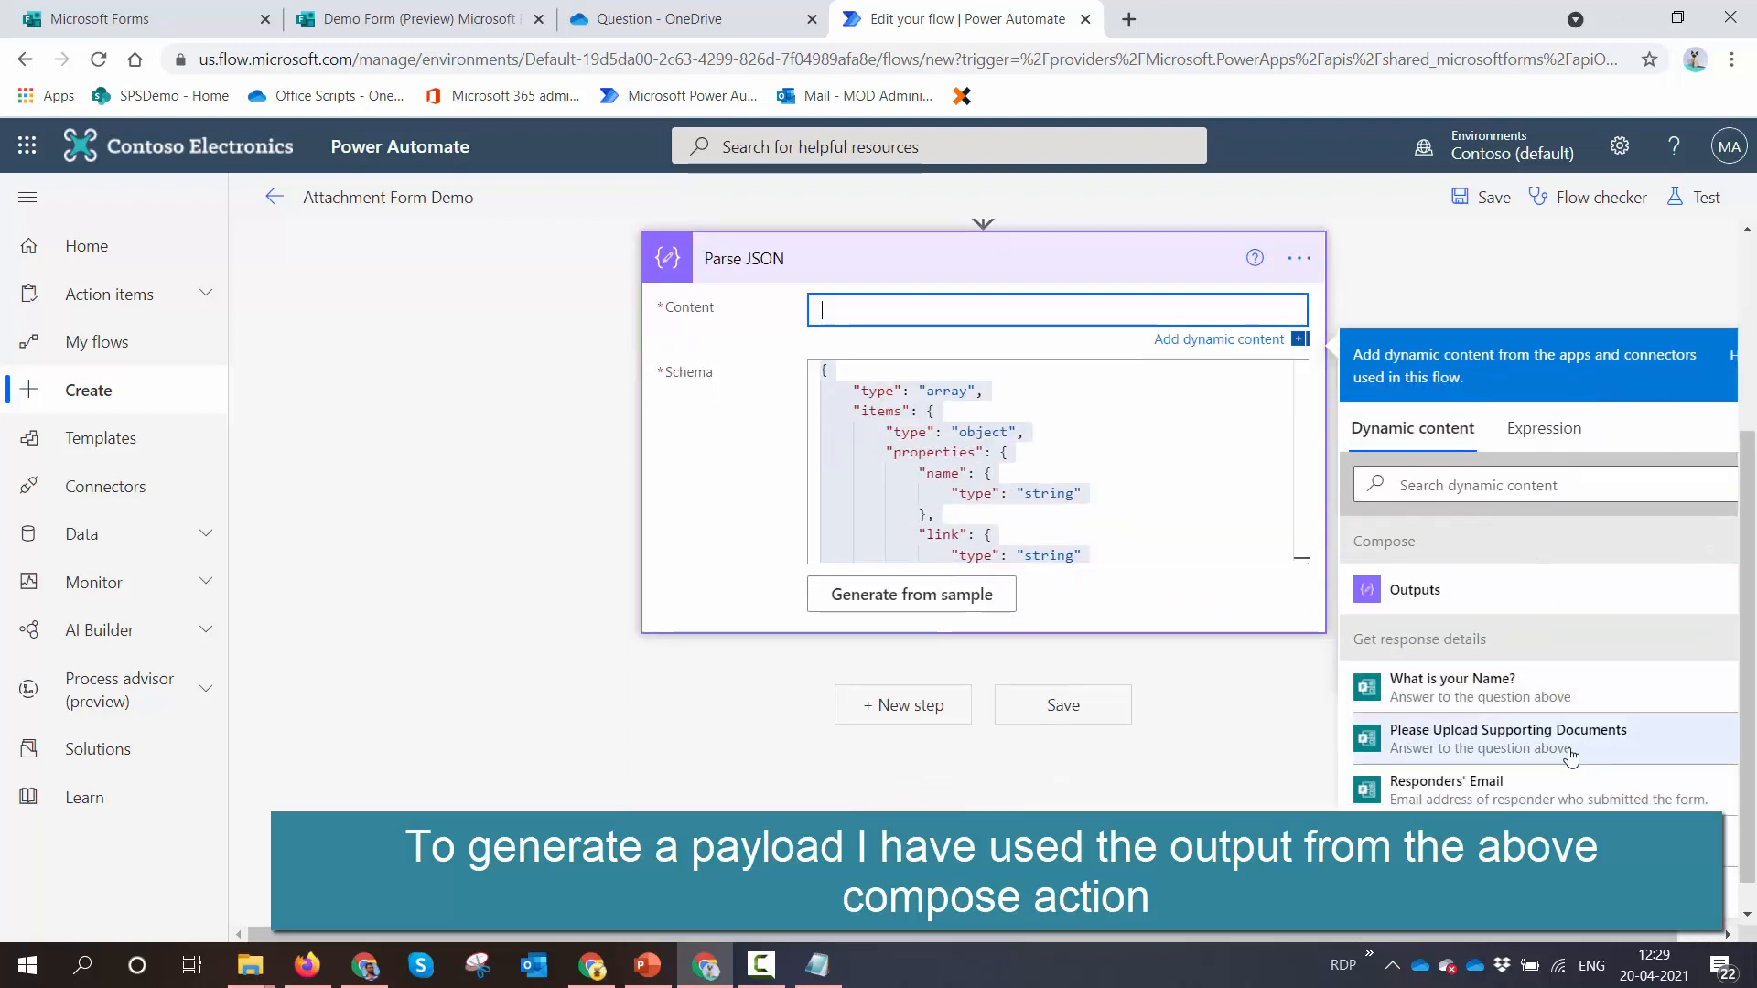
pyautogui.click(1571, 756)
pyautogui.scroll(3, 1468, 301)
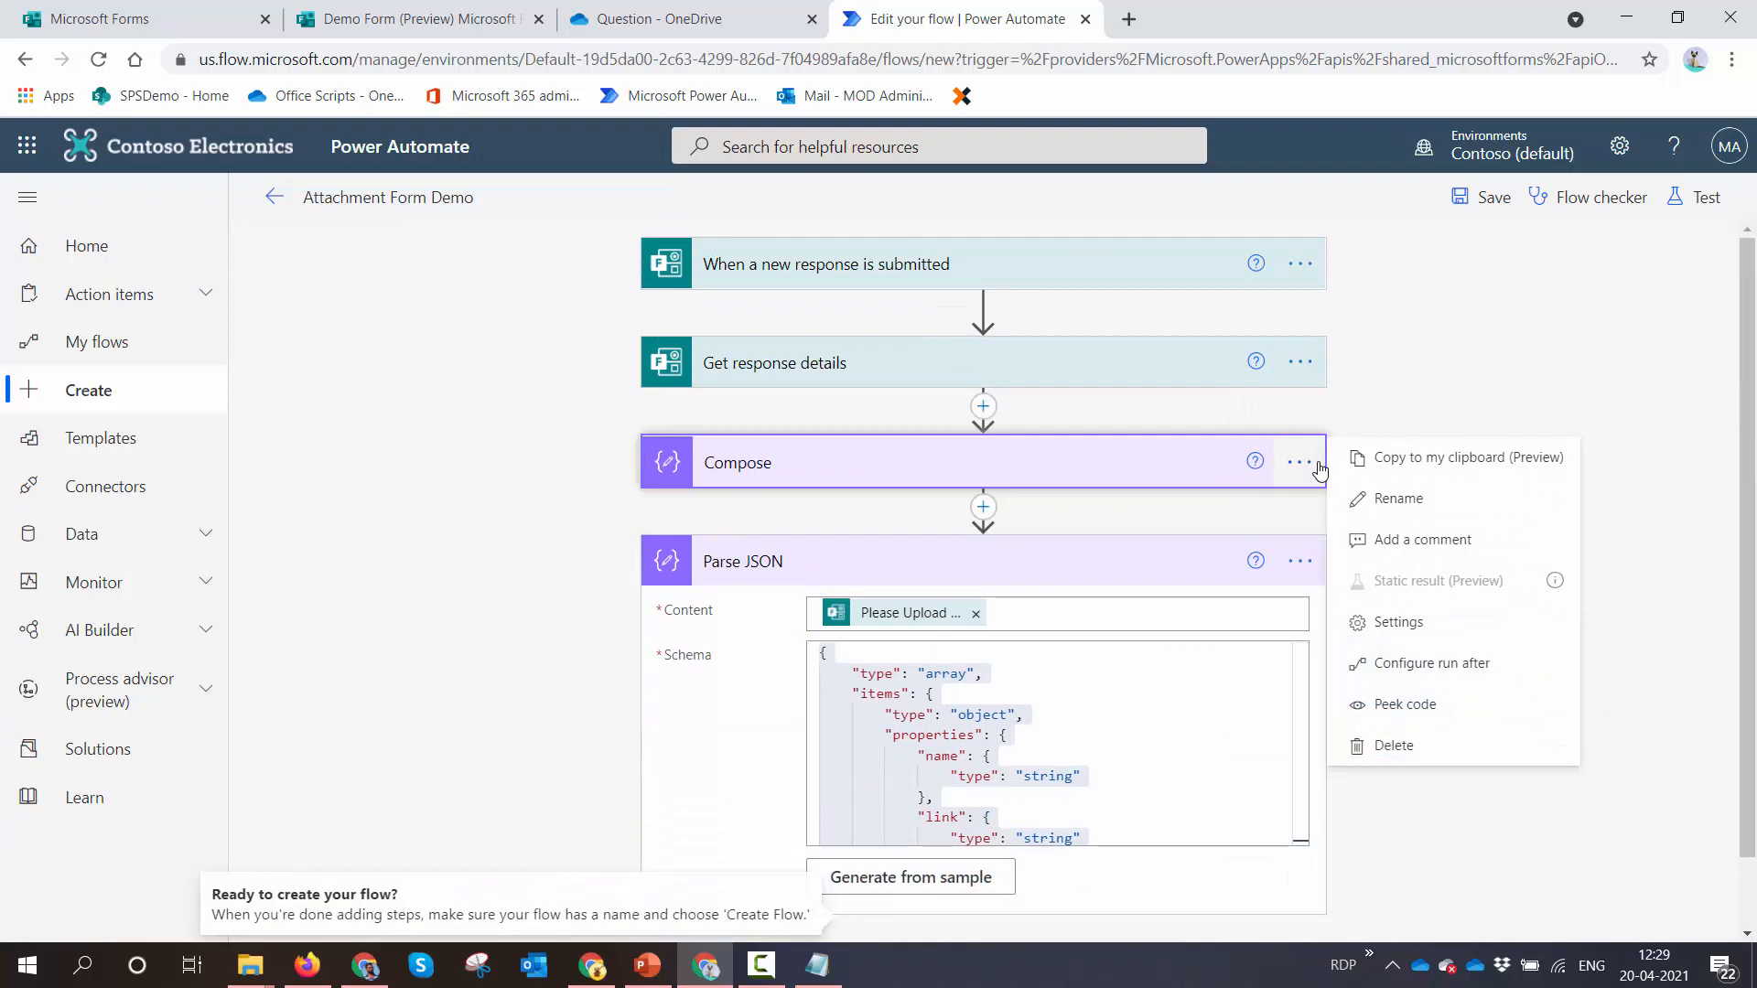
# Rename the Compose step to 'Compose - Raw Attachment JSON'
pyautogui.click(1398, 497)
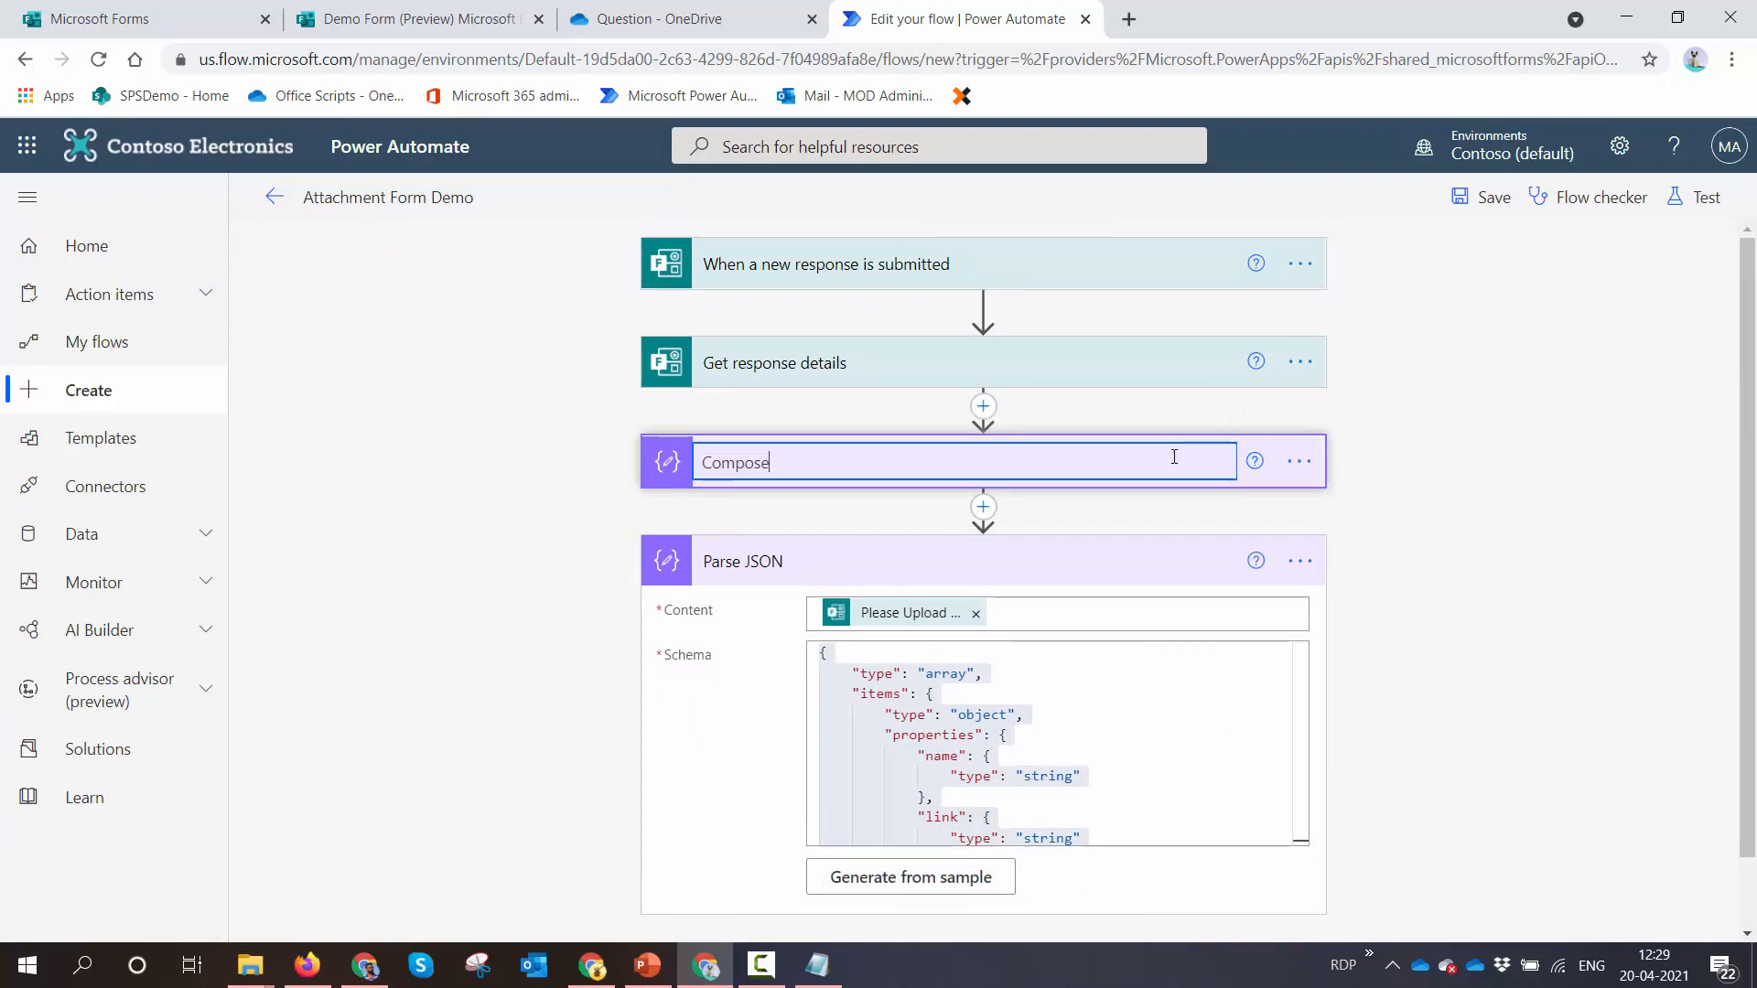
pyautogui.write('- Raw Attachment JSON')
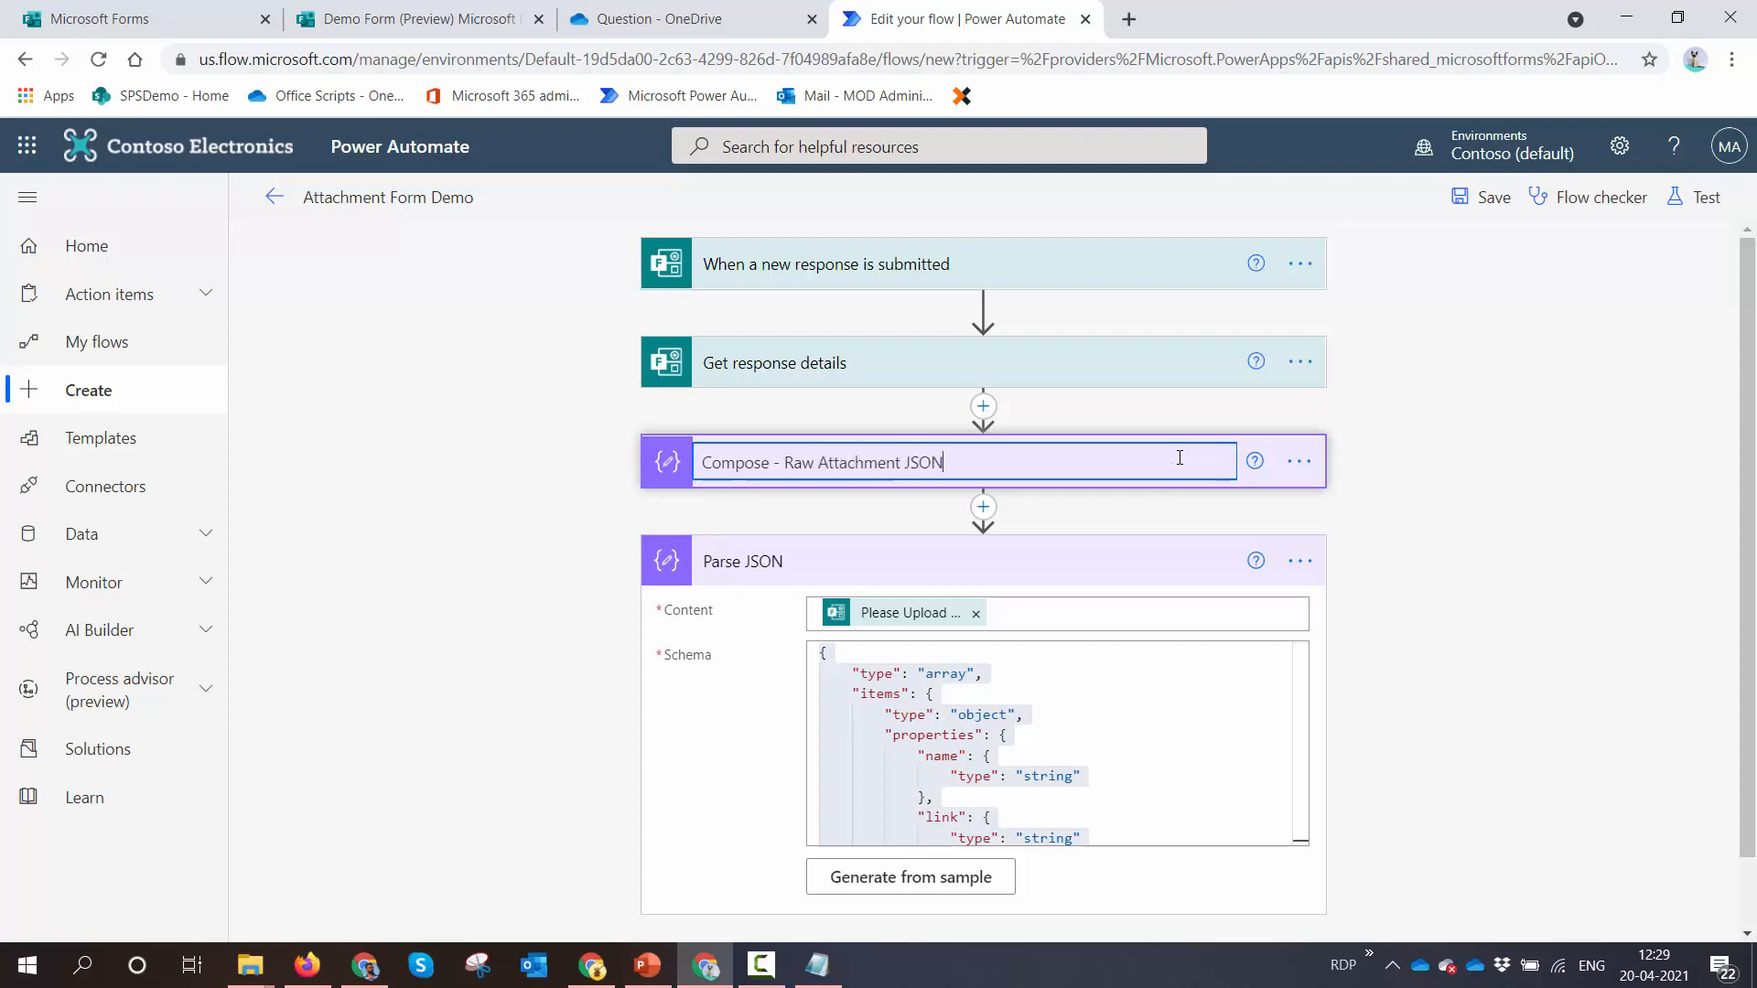
pyautogui.click(1529, 522)
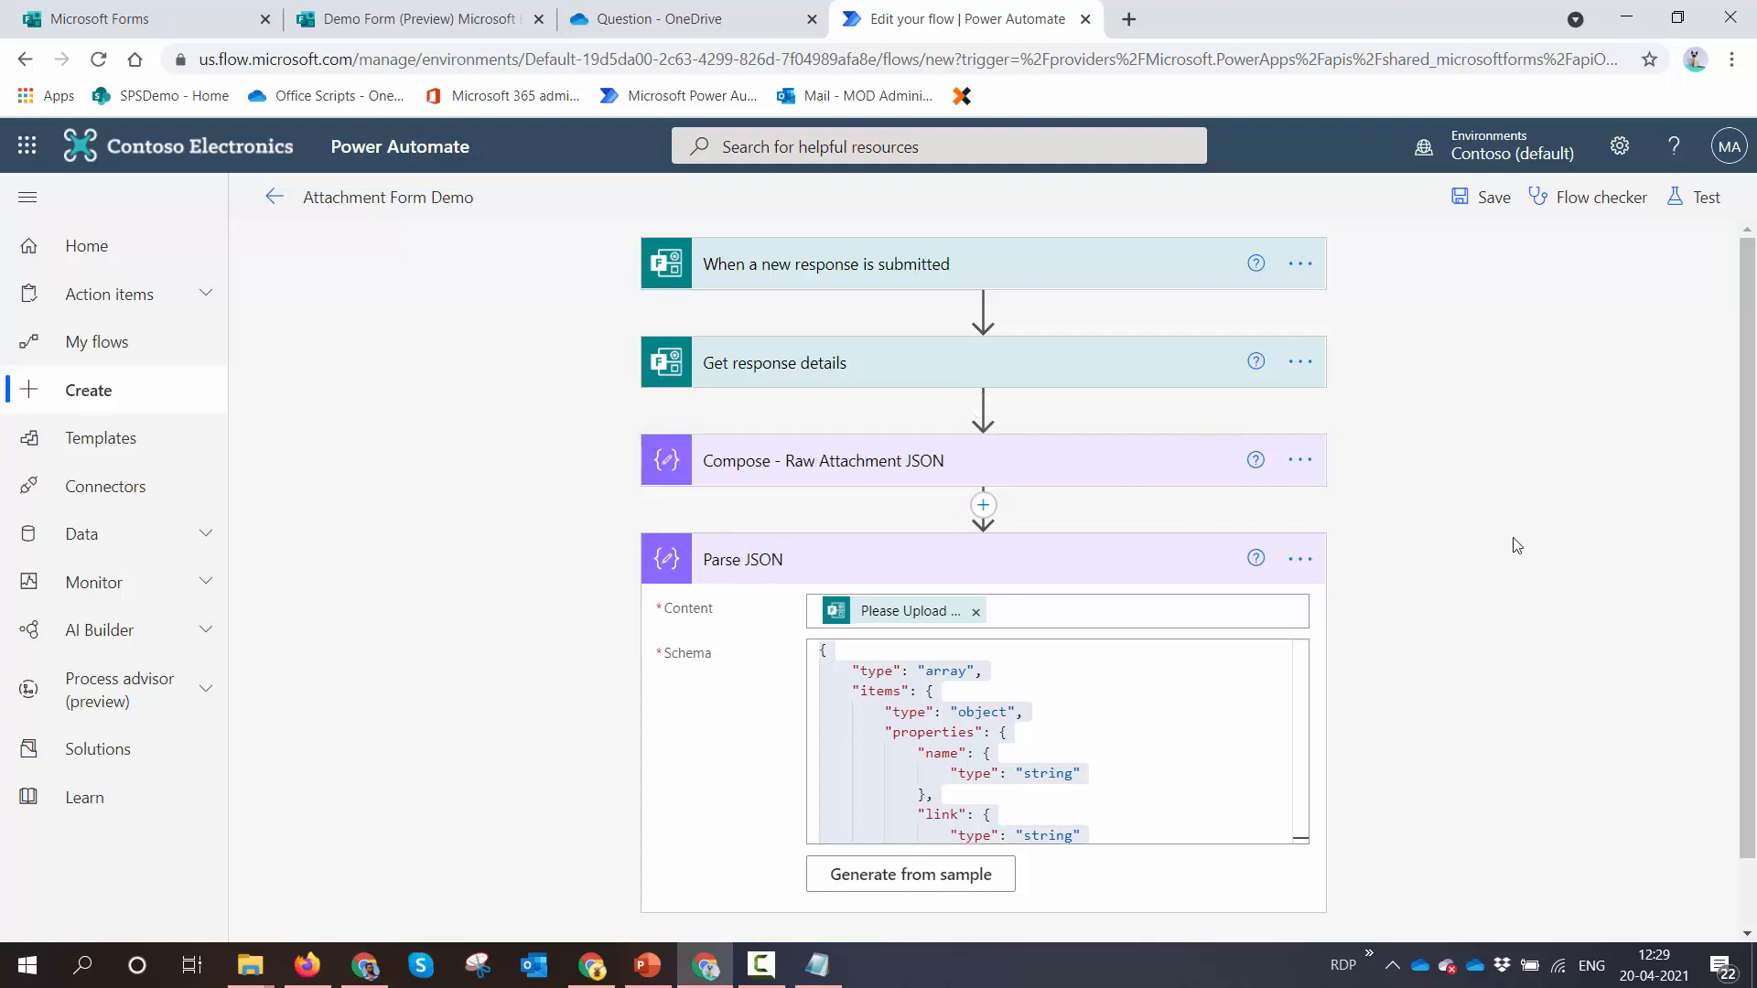
# Rename the Parse JSON step to 'Parse JSON Attachments' and collapse it
pyautogui.click(1300, 558)
pyautogui.click(1430, 611)
pyautogui.click(1058, 557)
pyautogui.write('- ')
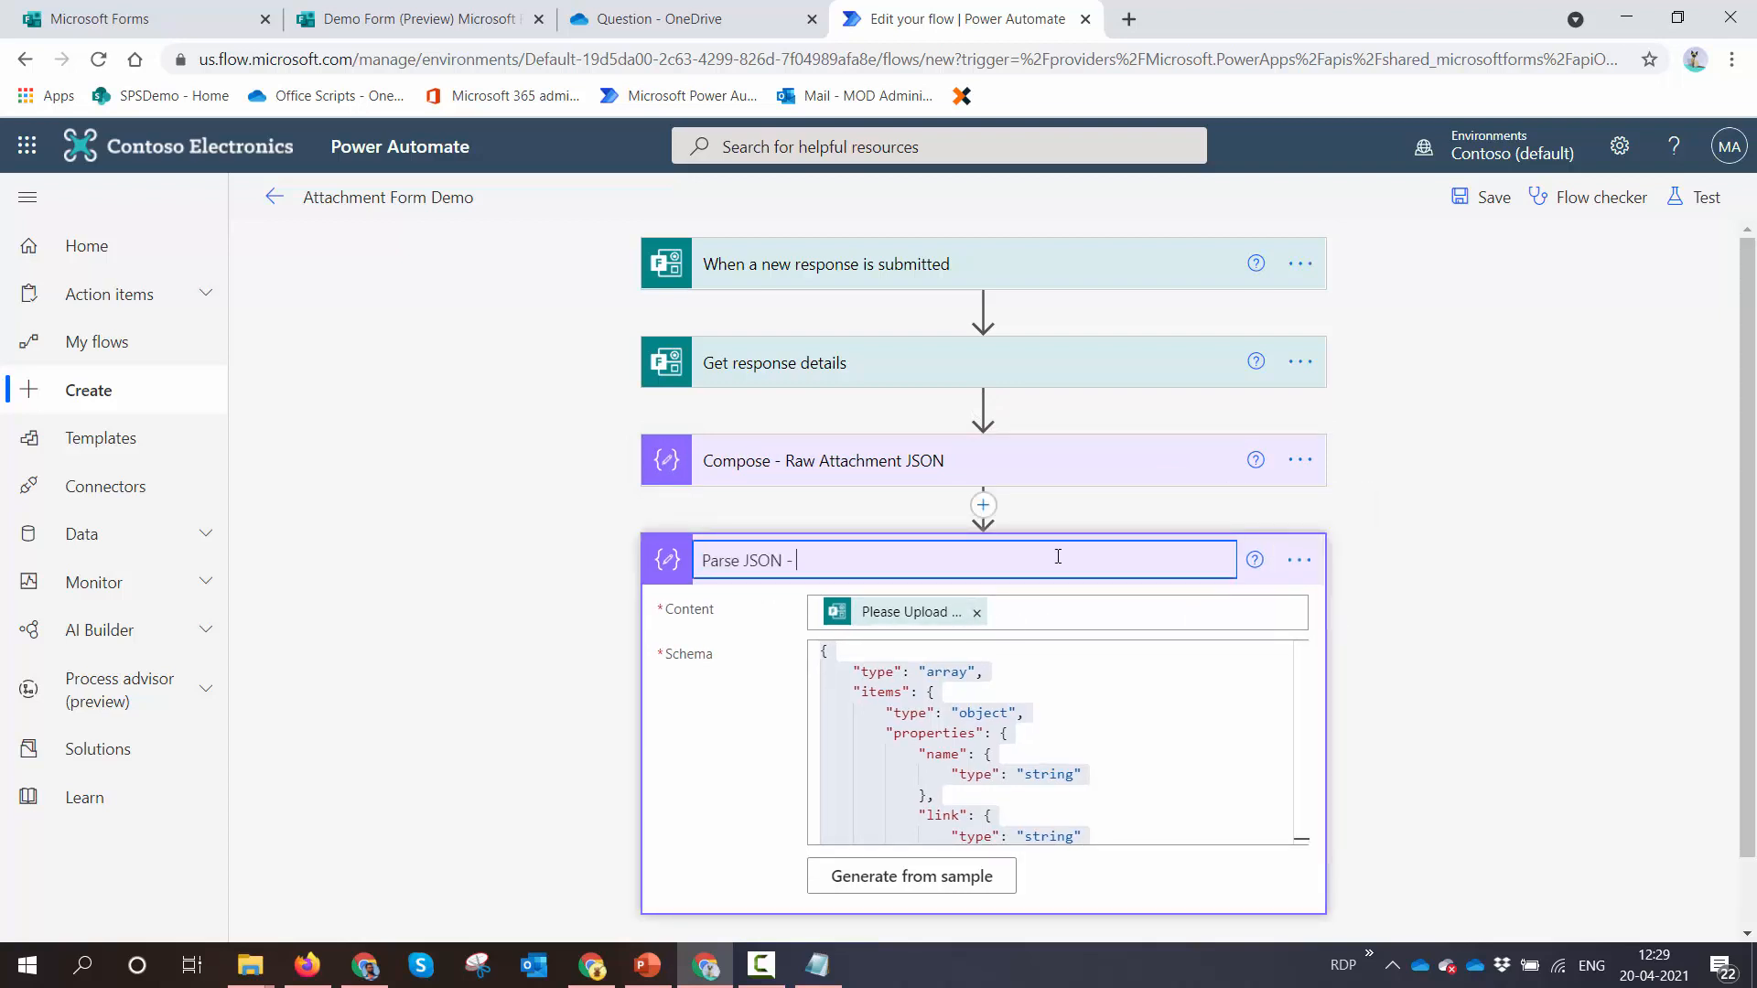
pyautogui.press('BackSpace')
pyautogui.press('BackSpace')
pyautogui.write('Attachments')
pyautogui.press('Return')
pyautogui.click(1123, 555)
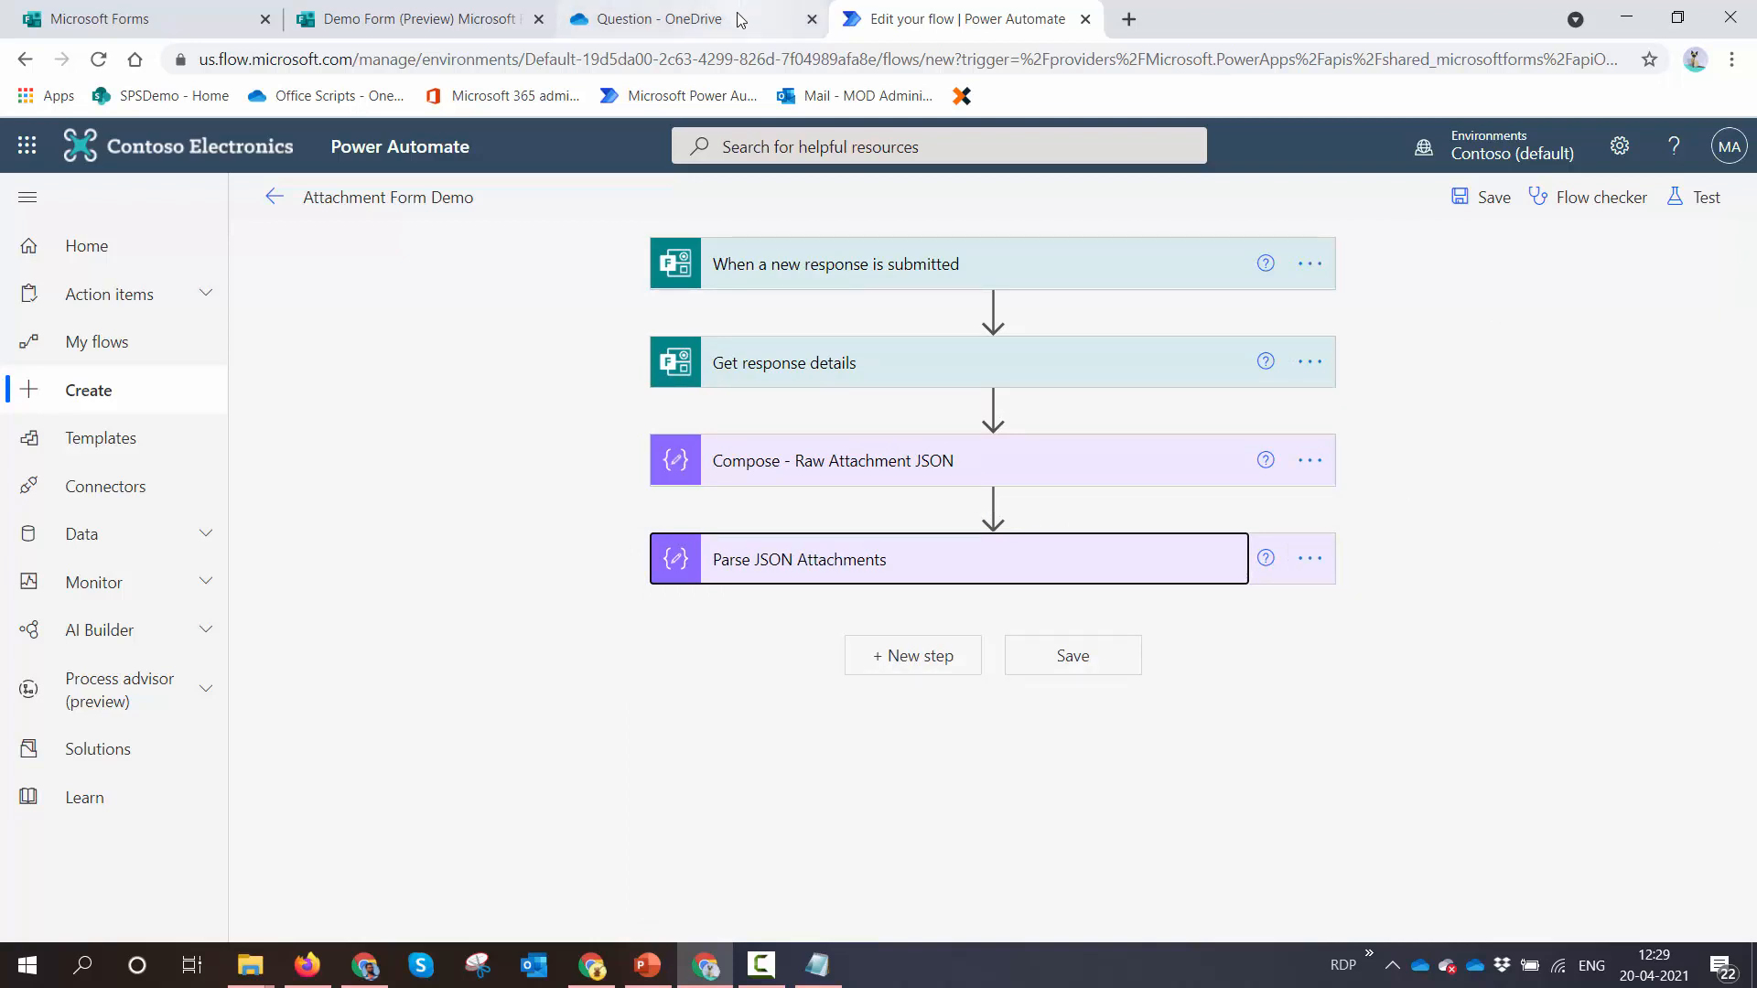
# Add a Get file content step and review the Parse JSON Attachments schema
pyautogui.click(915, 680)
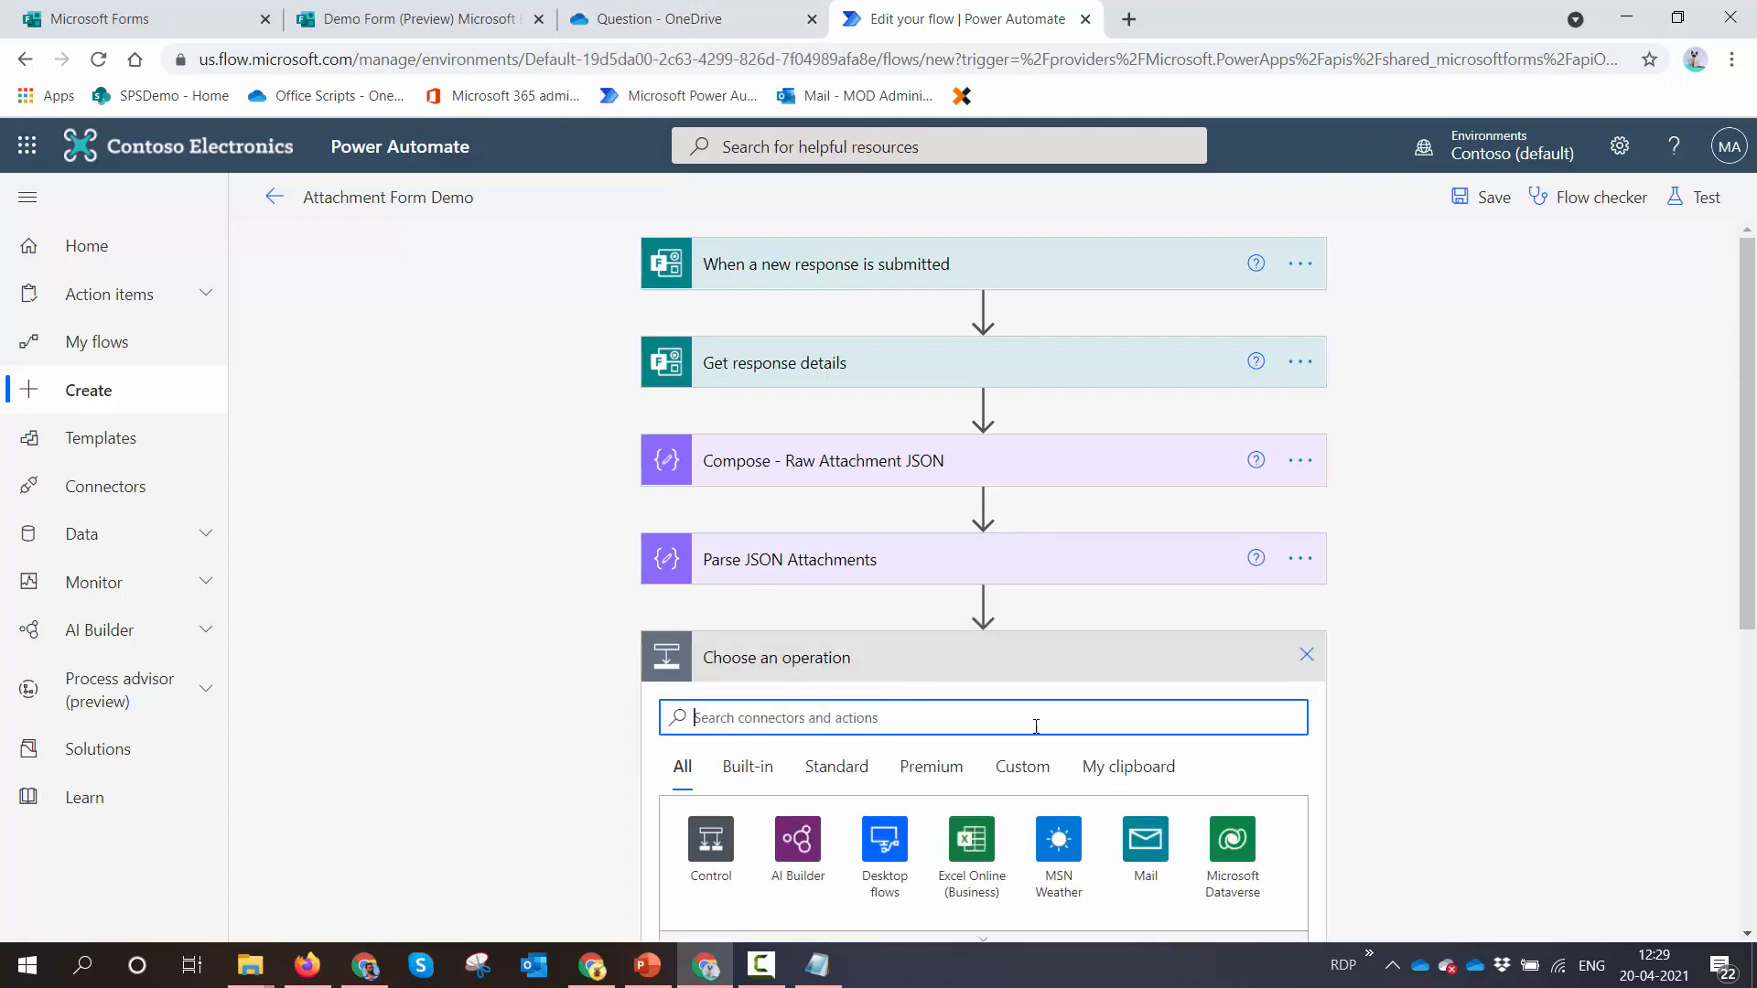
pyautogui.write('Get file Cont')
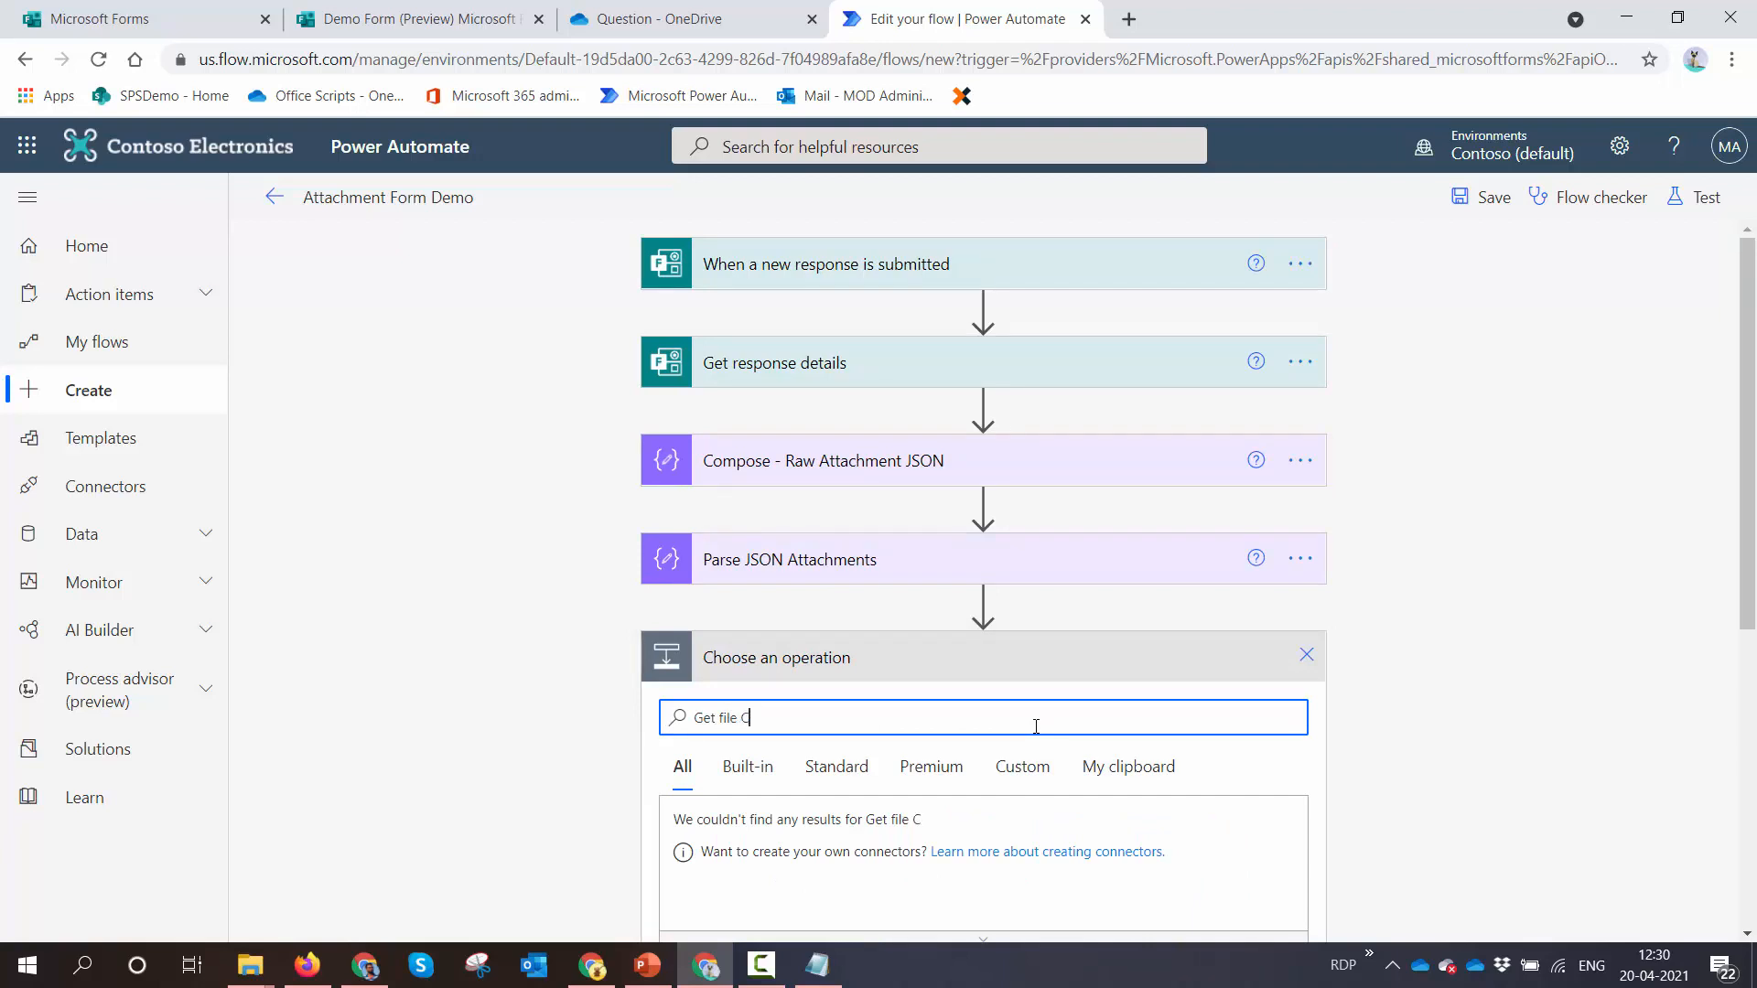
pyautogui.write('ent')
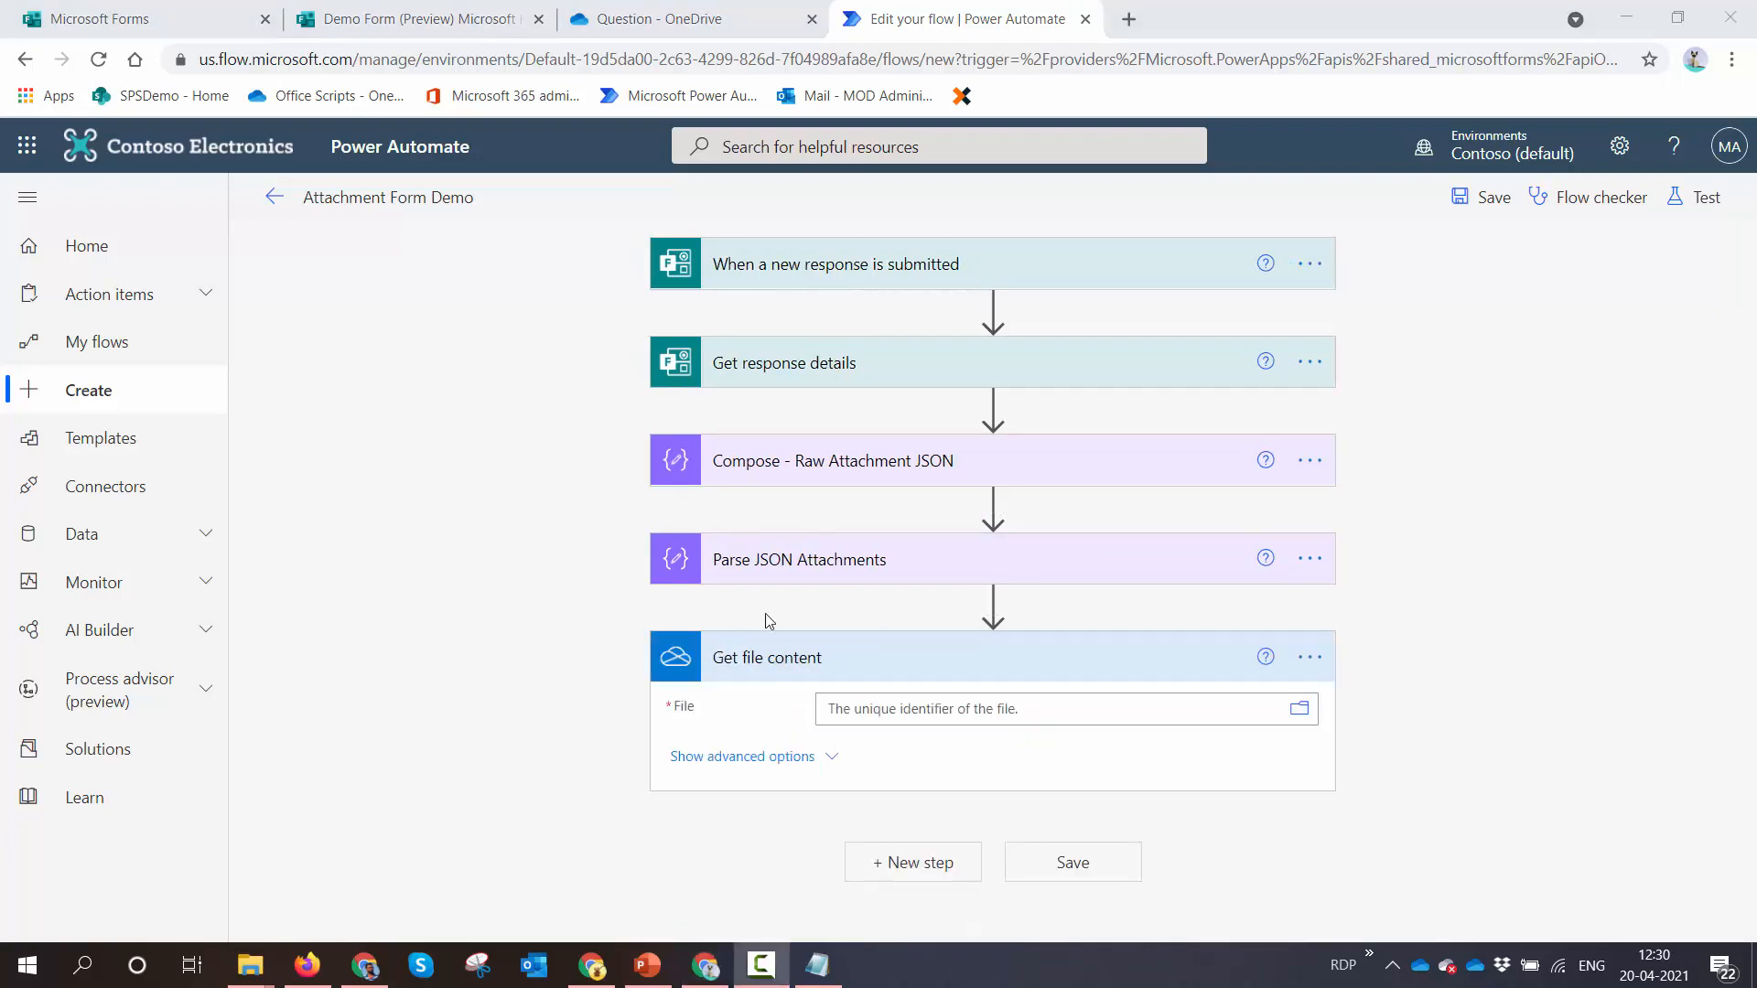
pyautogui.click(984, 569)
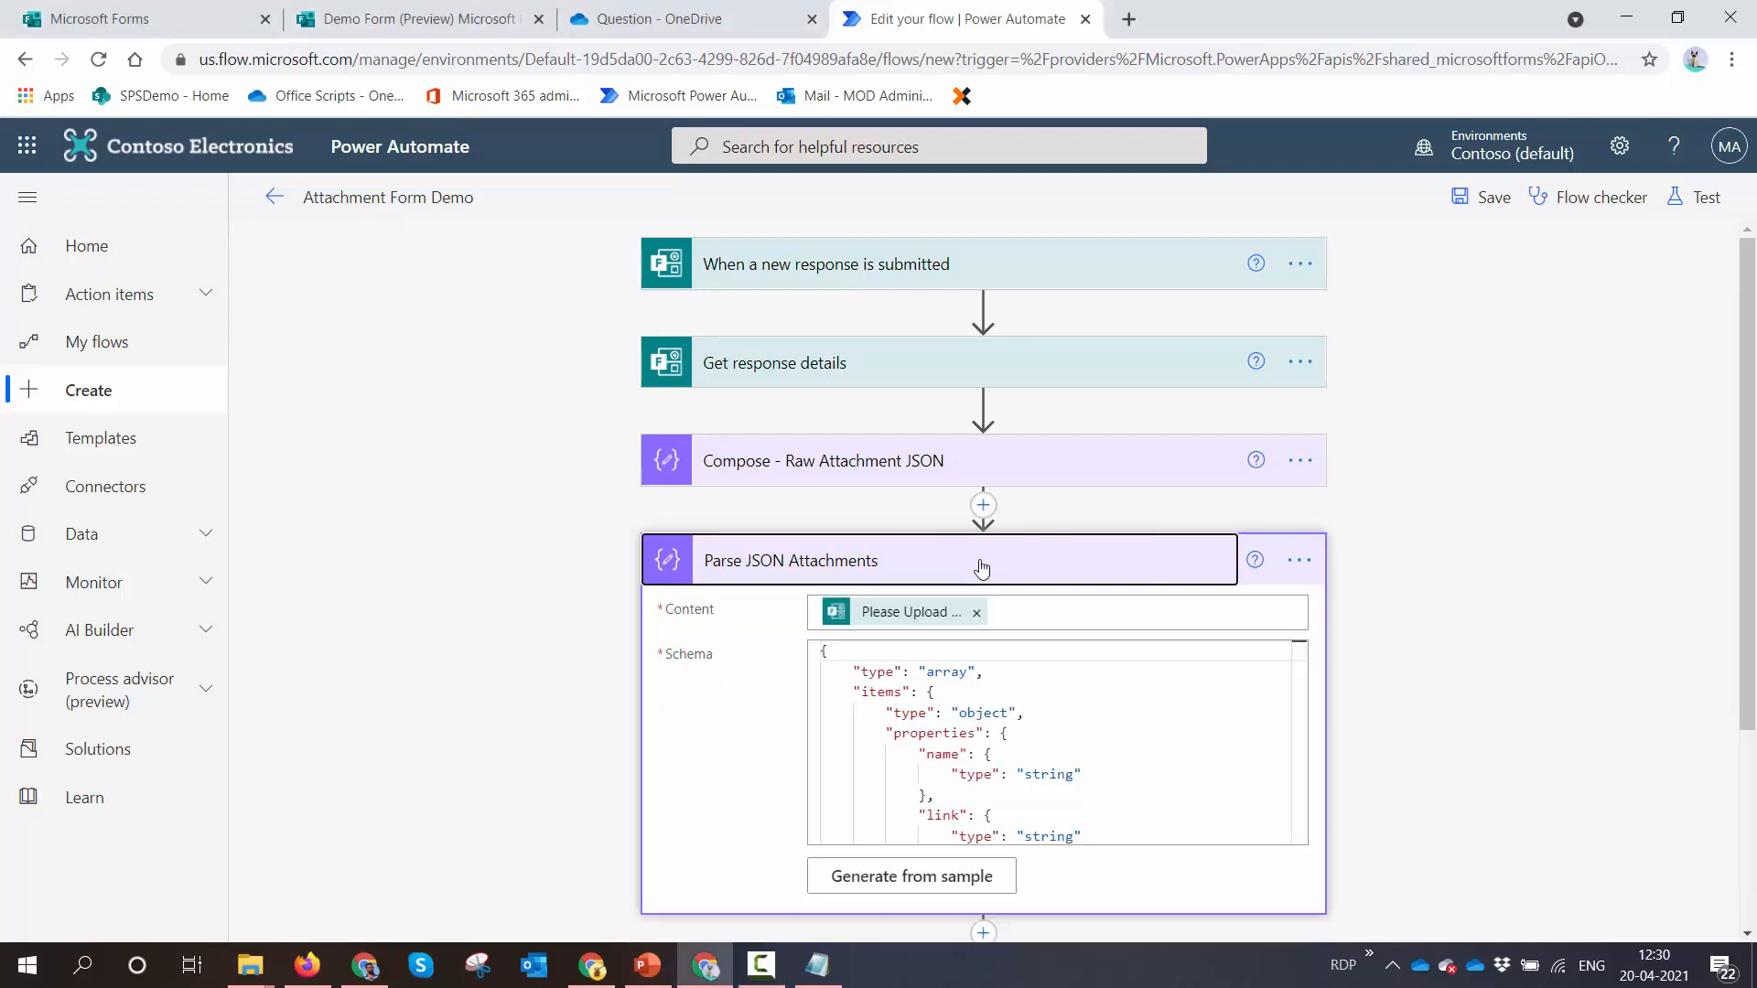
pyautogui.scroll(-1, 979, 563)
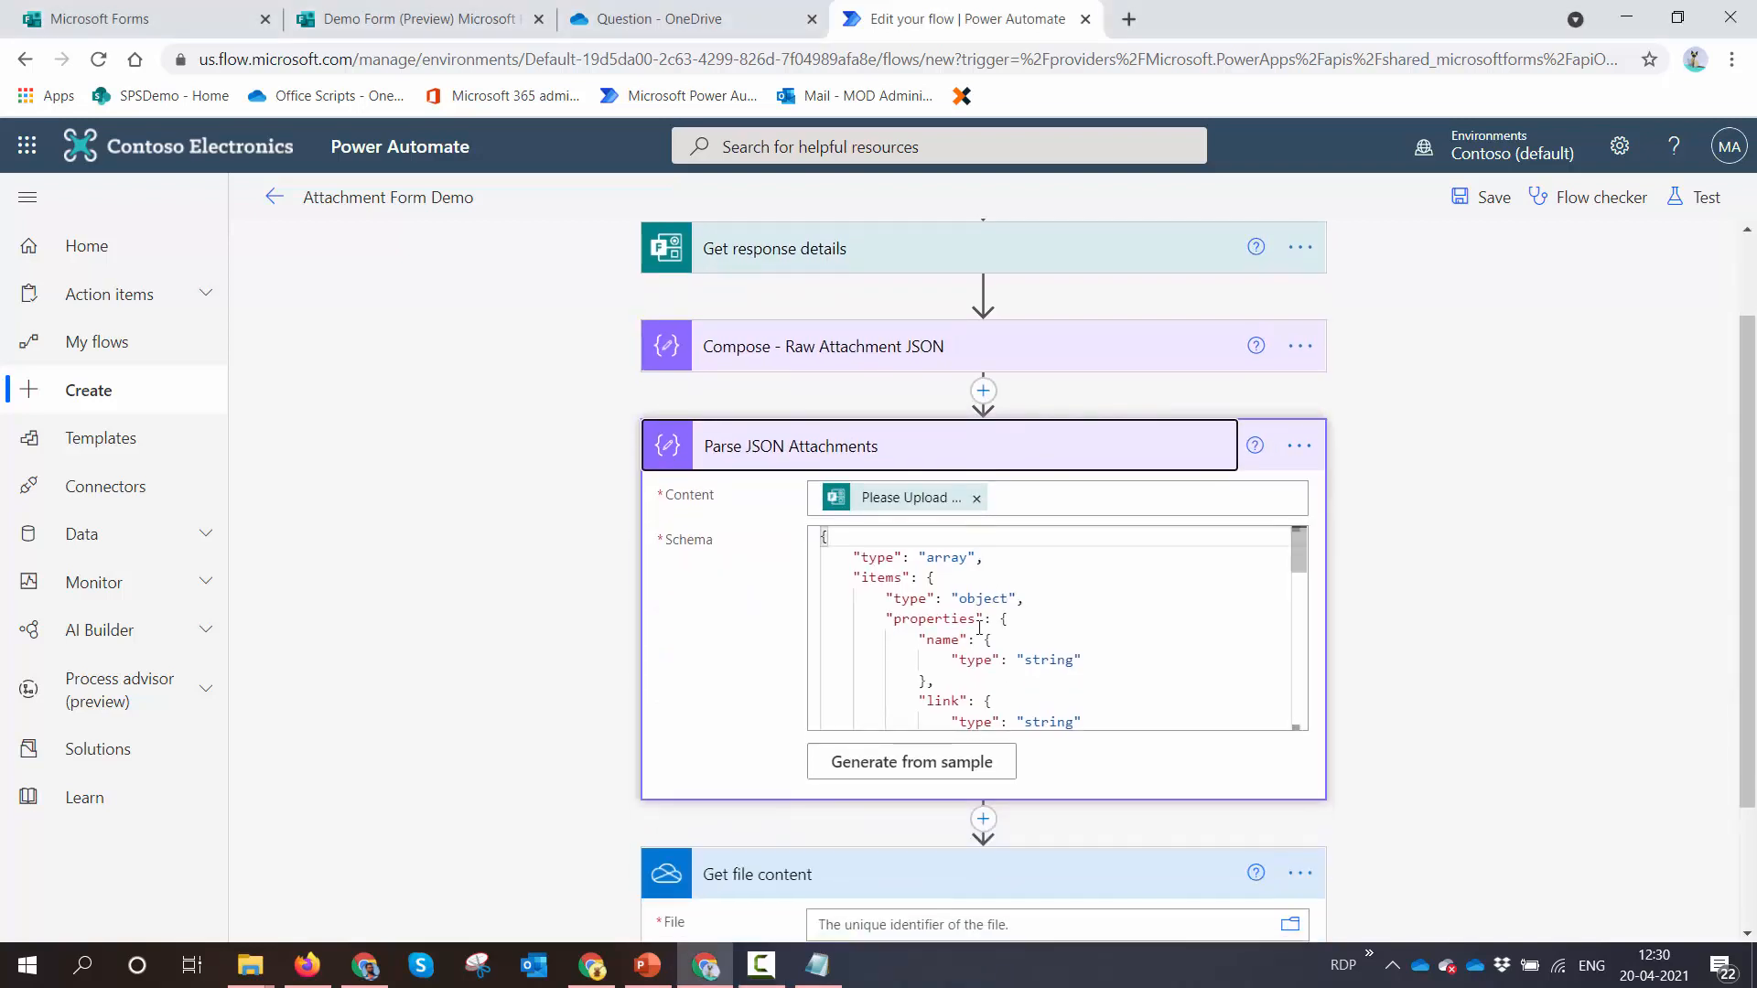
pyautogui.scroll(-6, 979, 564)
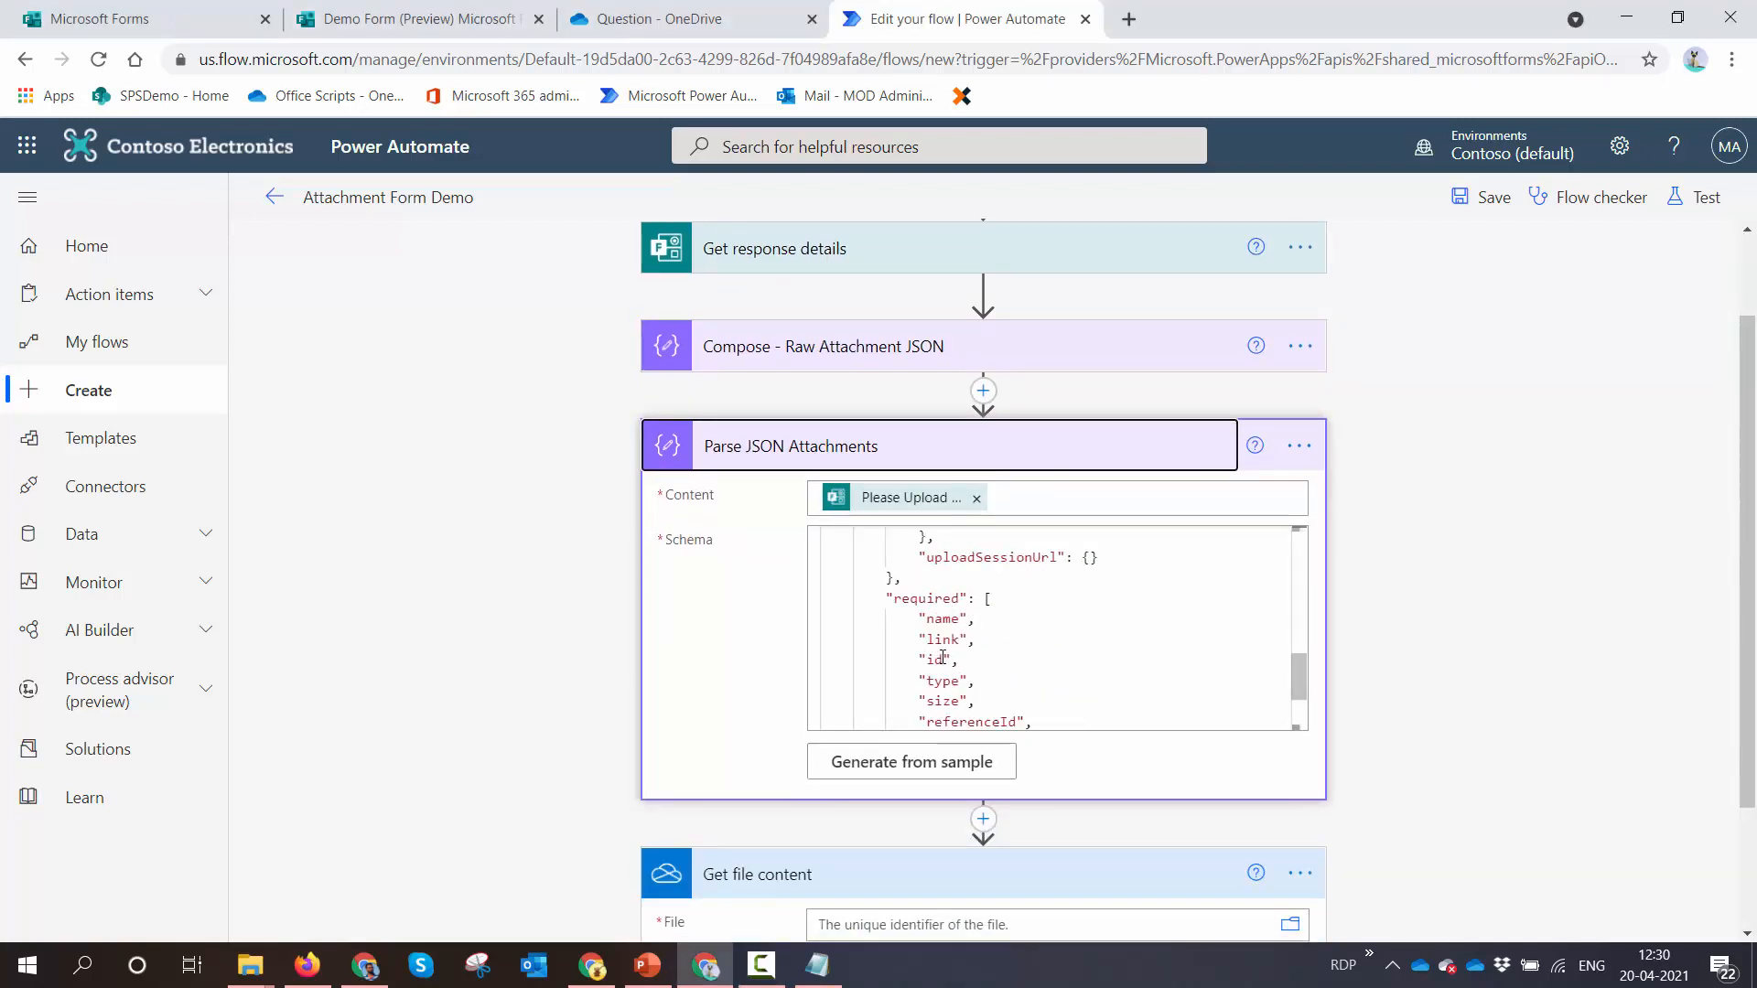
pyautogui.click(996, 462)
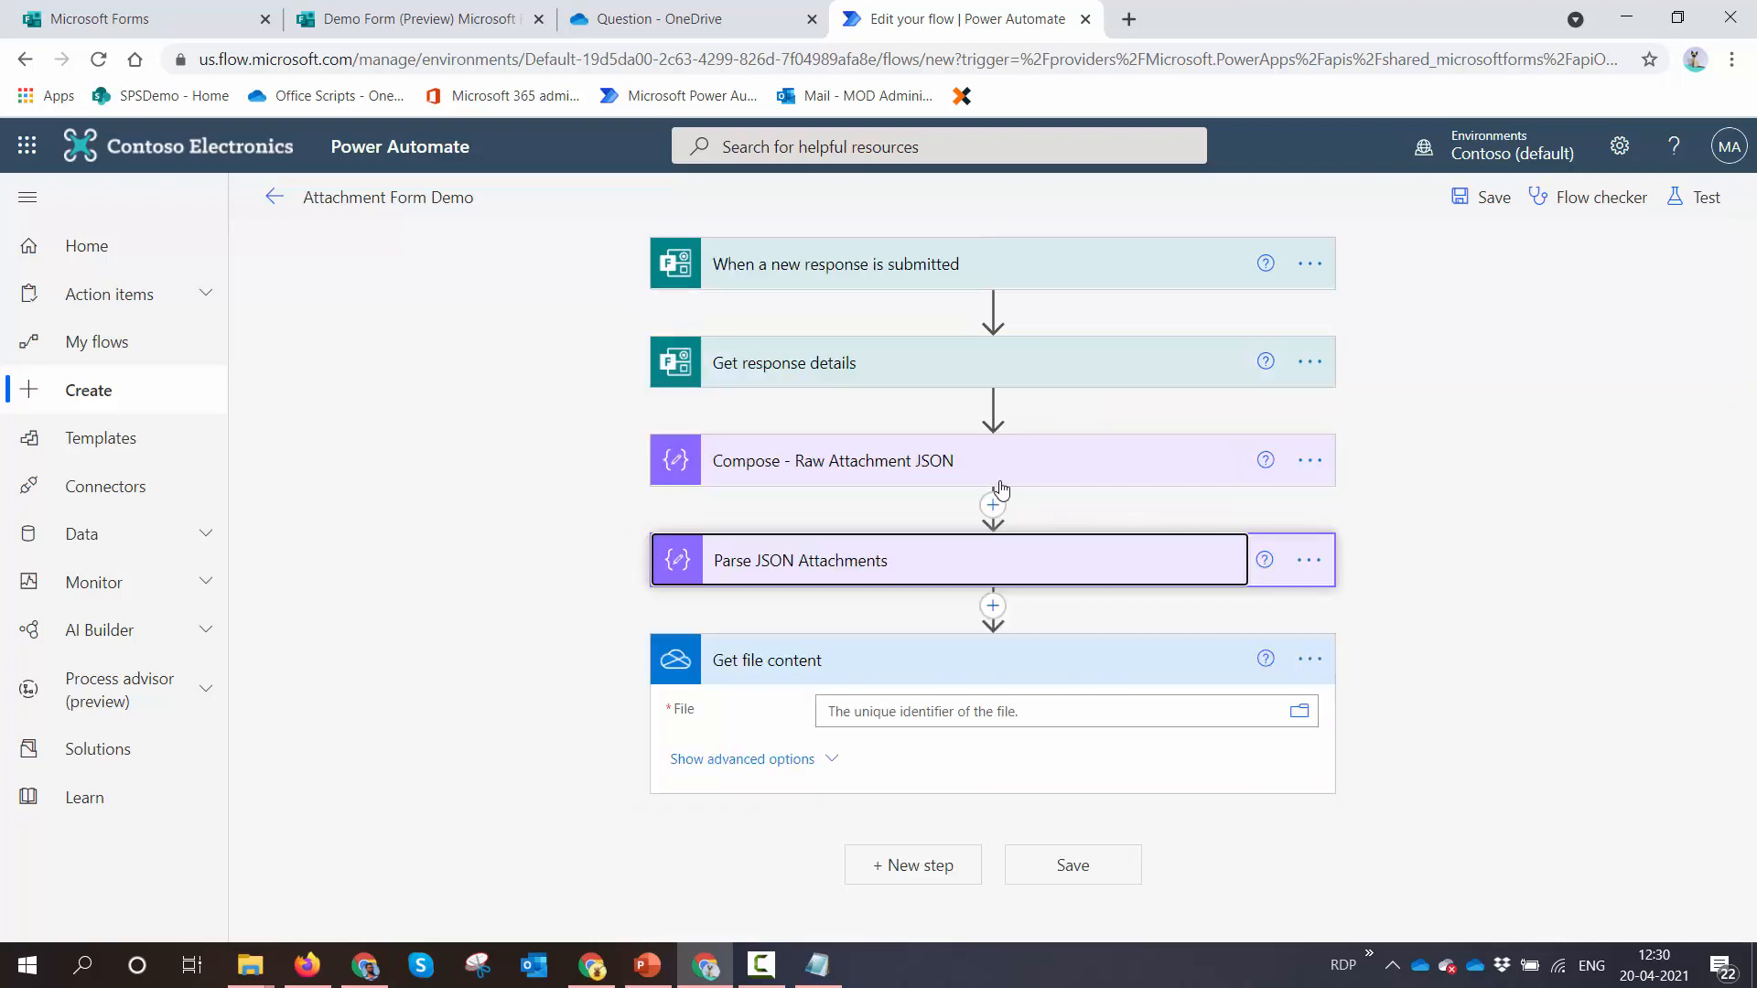
# Set Get file content's File to each attachment 'id', creating an Apply to each loop
pyautogui.click(1016, 723)
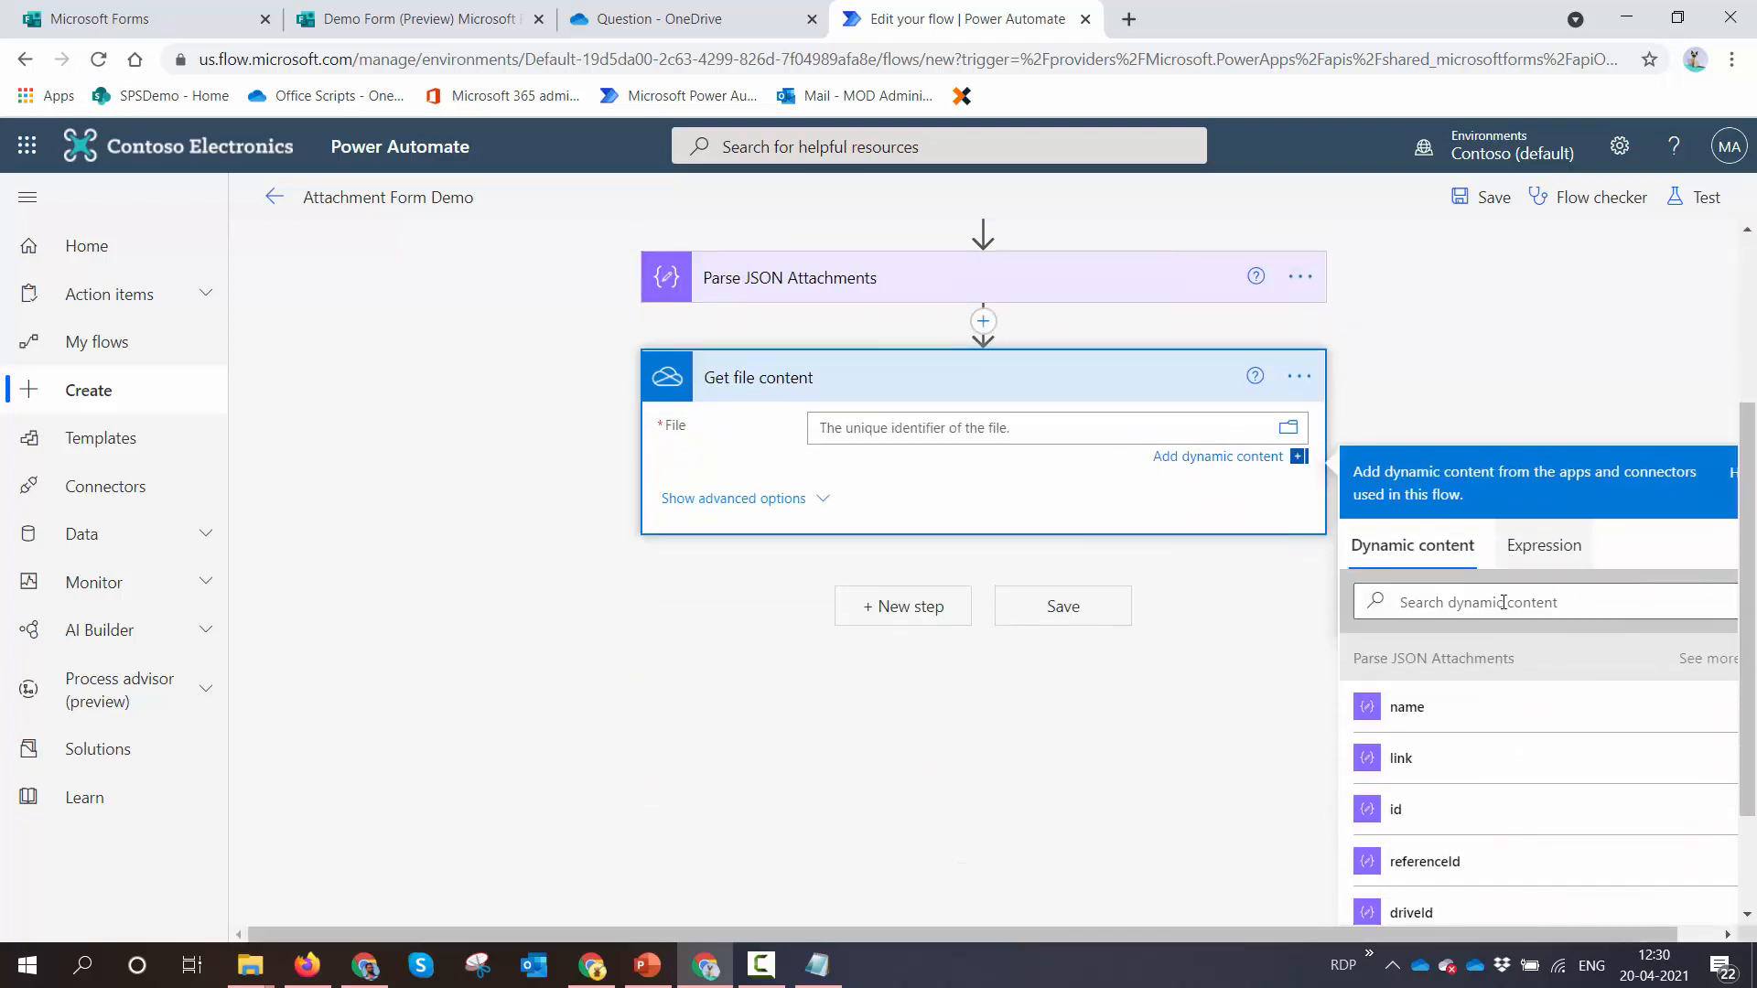
pyautogui.scroll(-2, 1504, 602)
pyautogui.click(1439, 657)
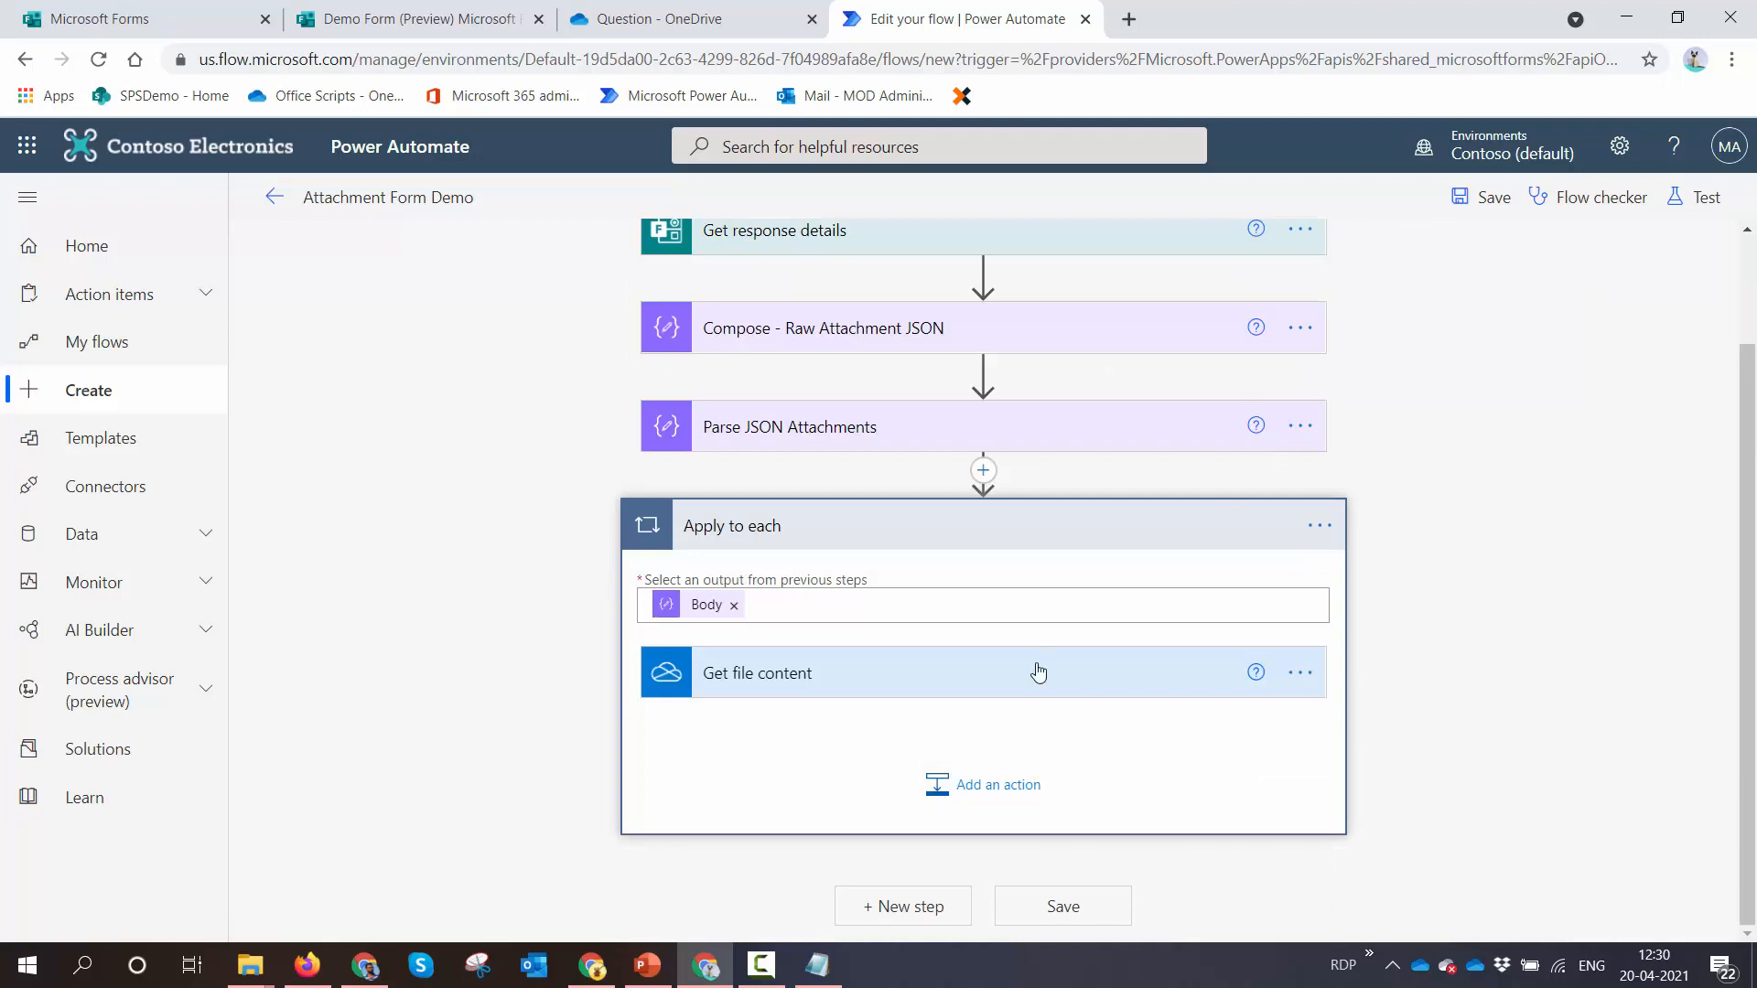
pyautogui.click(1038, 672)
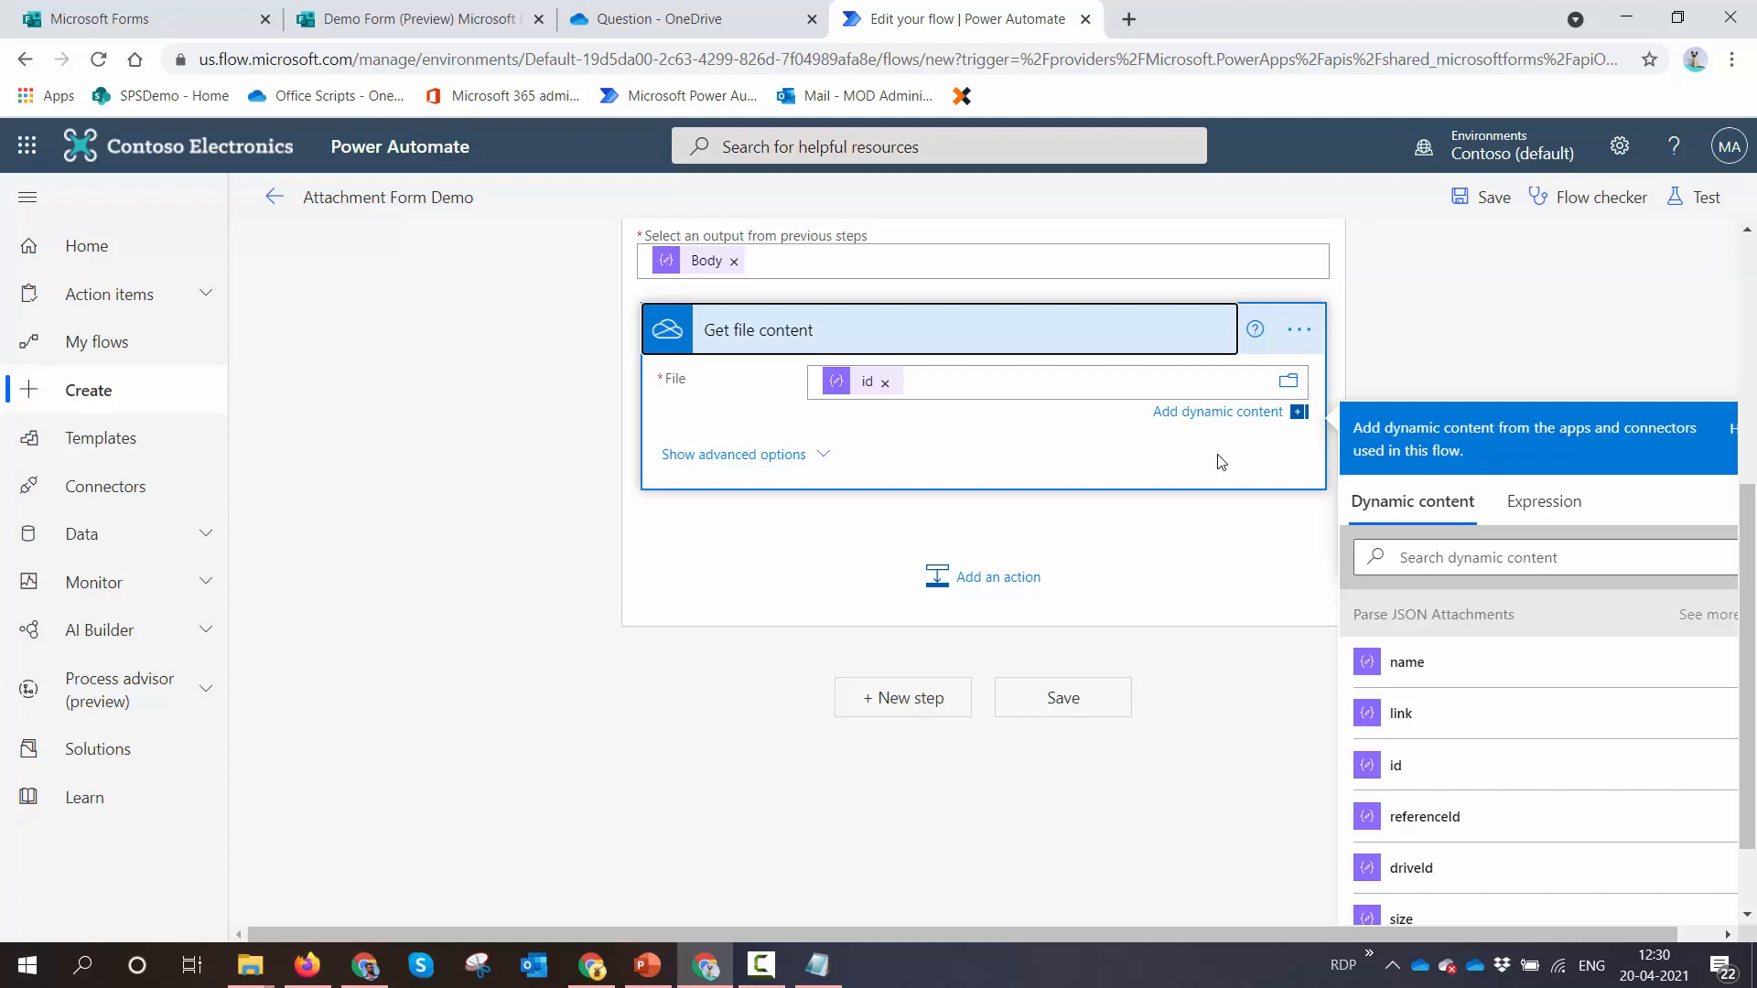
pyautogui.scroll(2, 1220, 463)
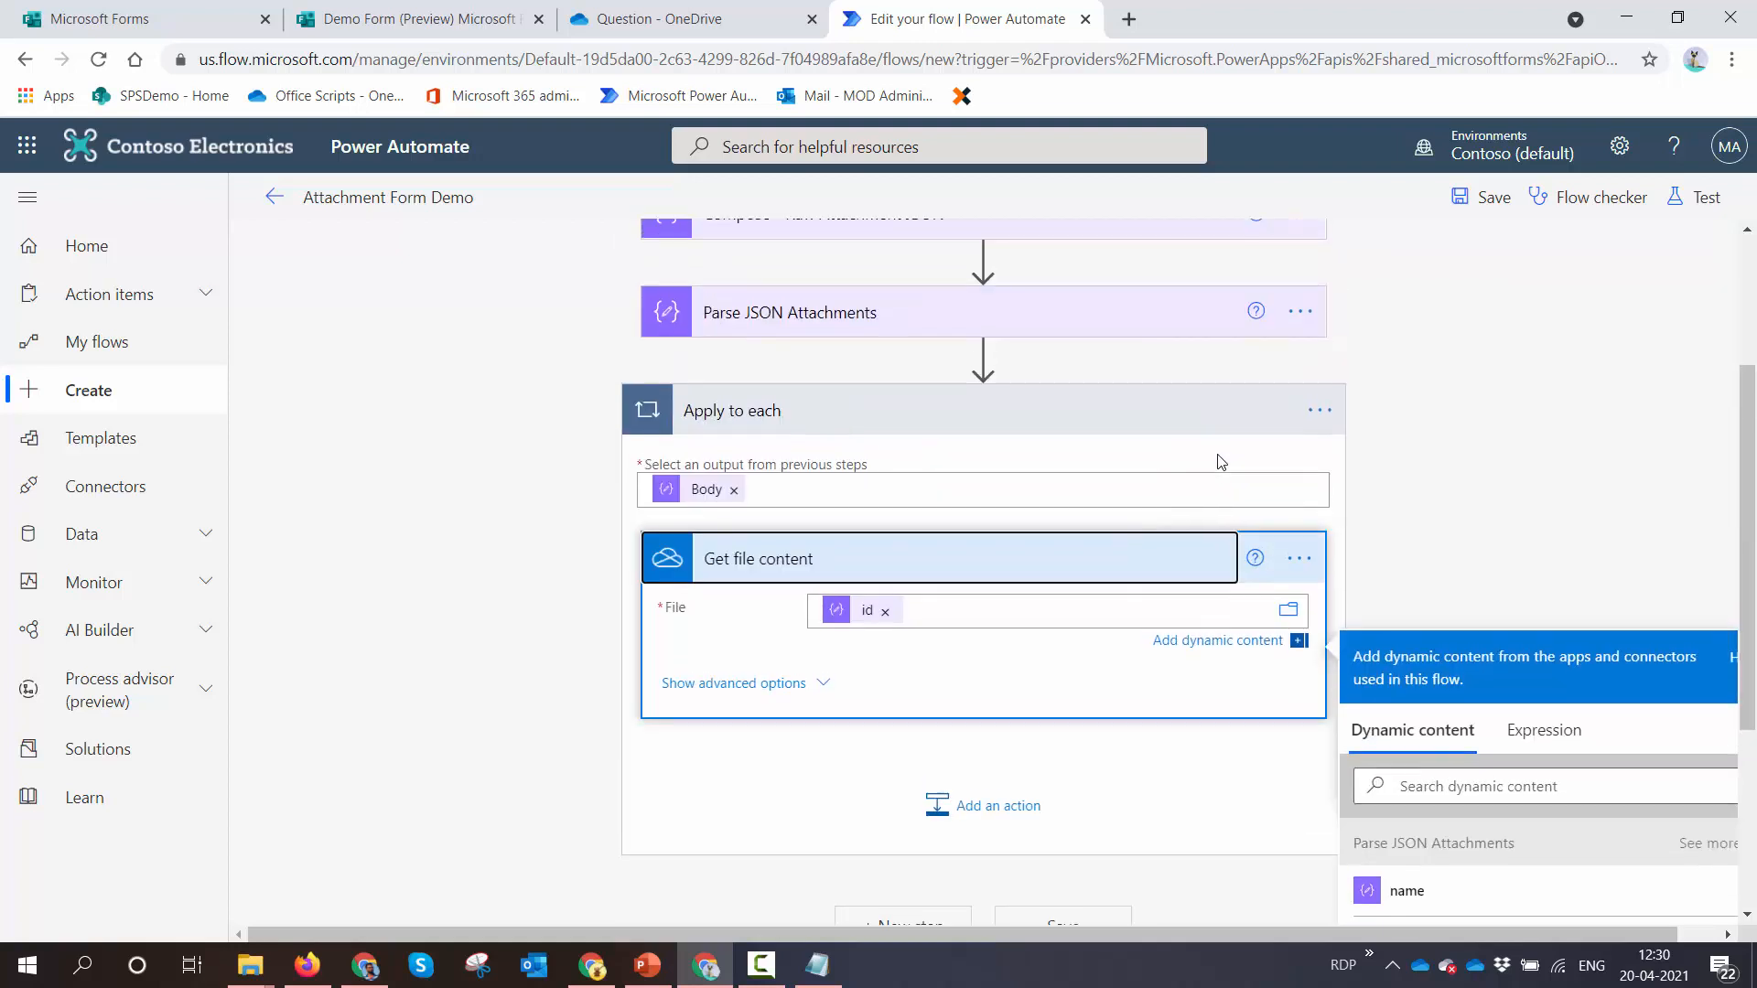
pyautogui.click(983, 357)
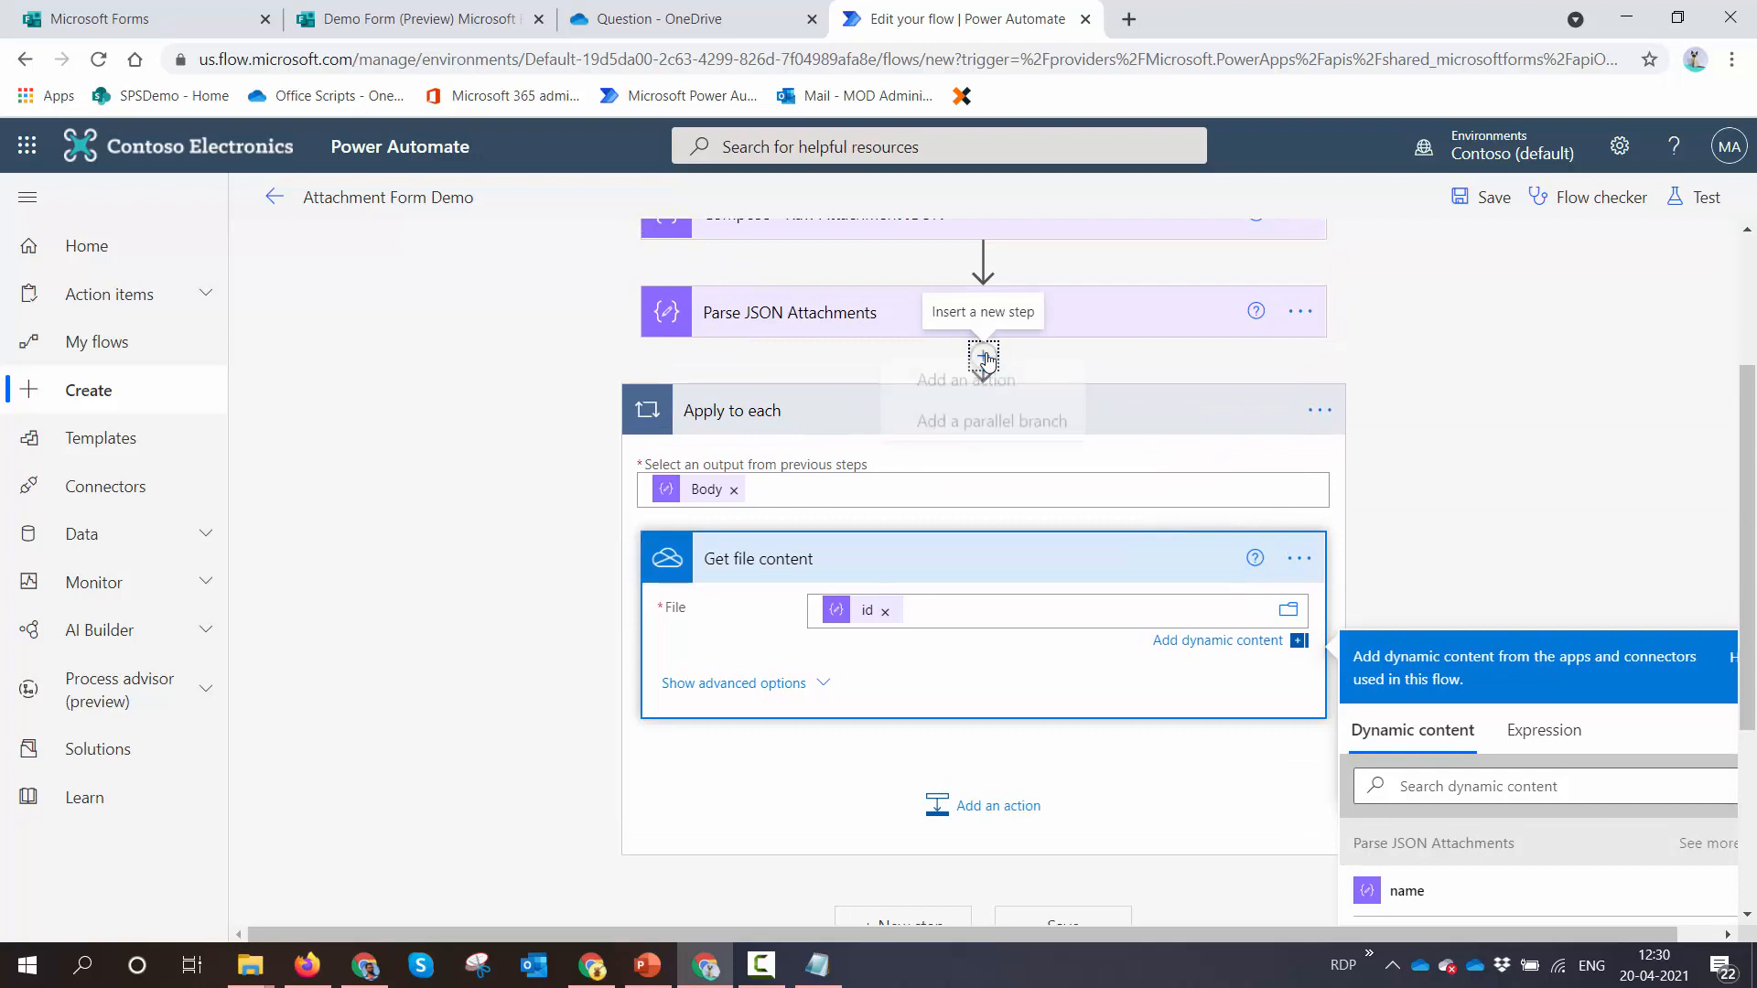
# Insert a Compose step above the loop and name it 'Form HTML'
pyautogui.click(993, 391)
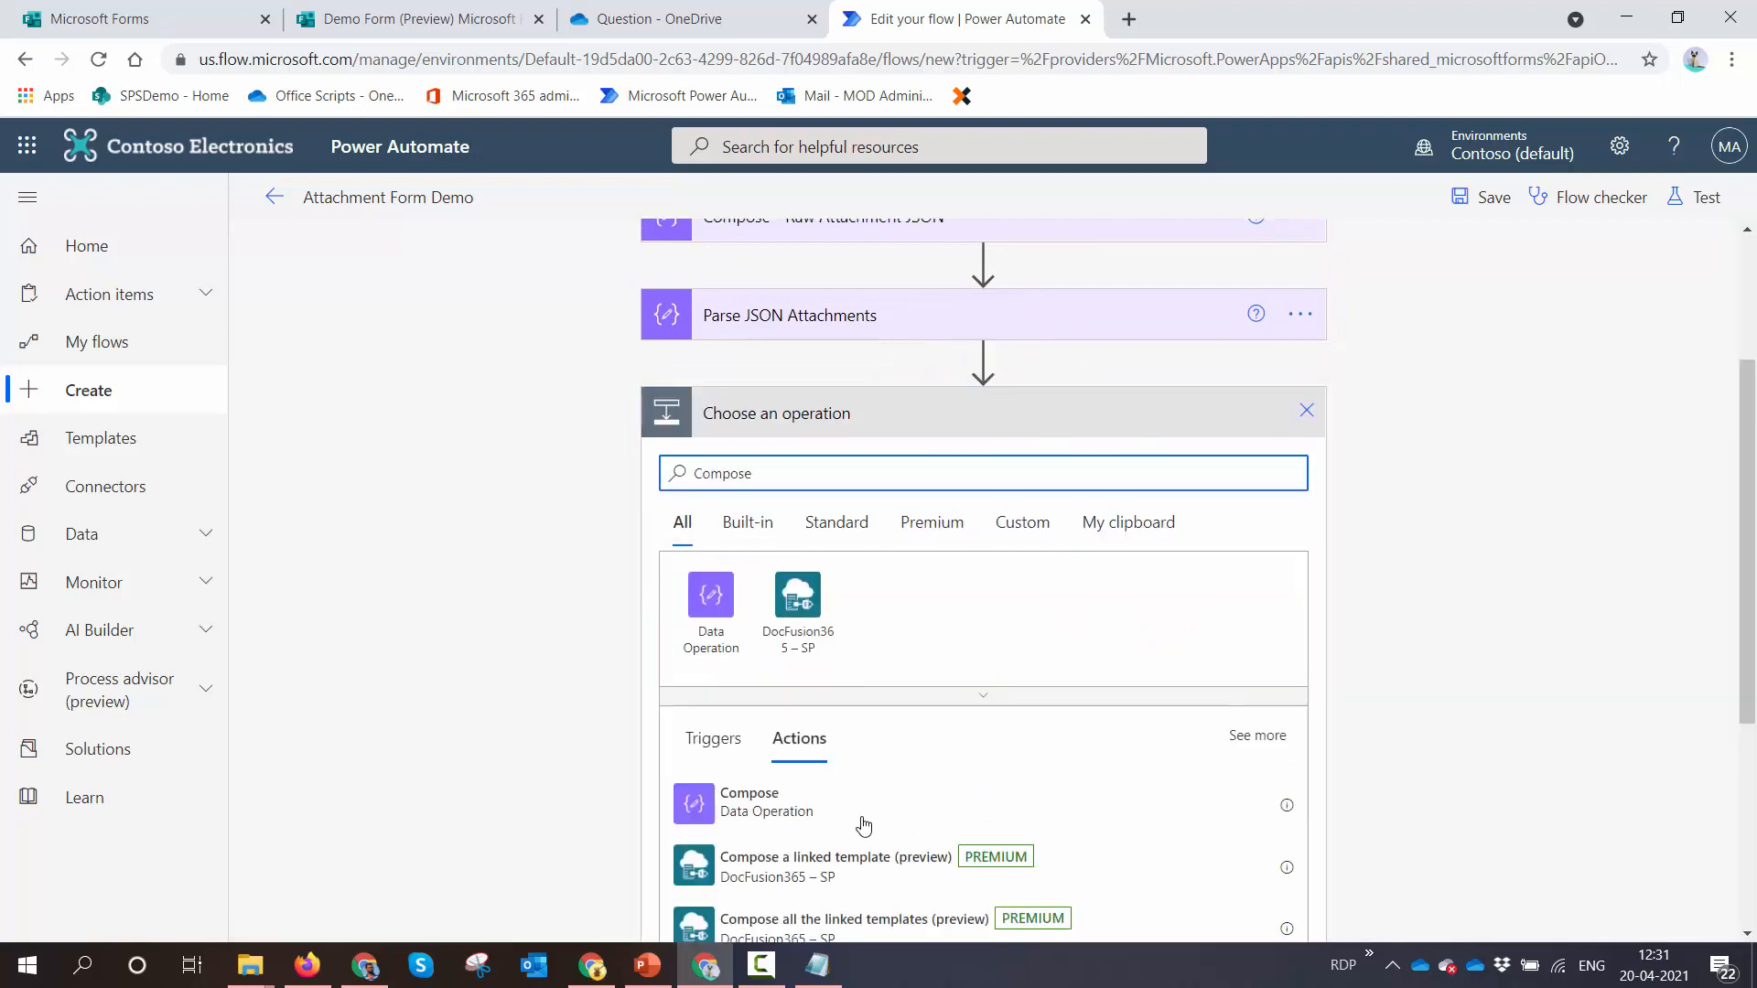
pyautogui.click(865, 806)
pyautogui.click(1315, 651)
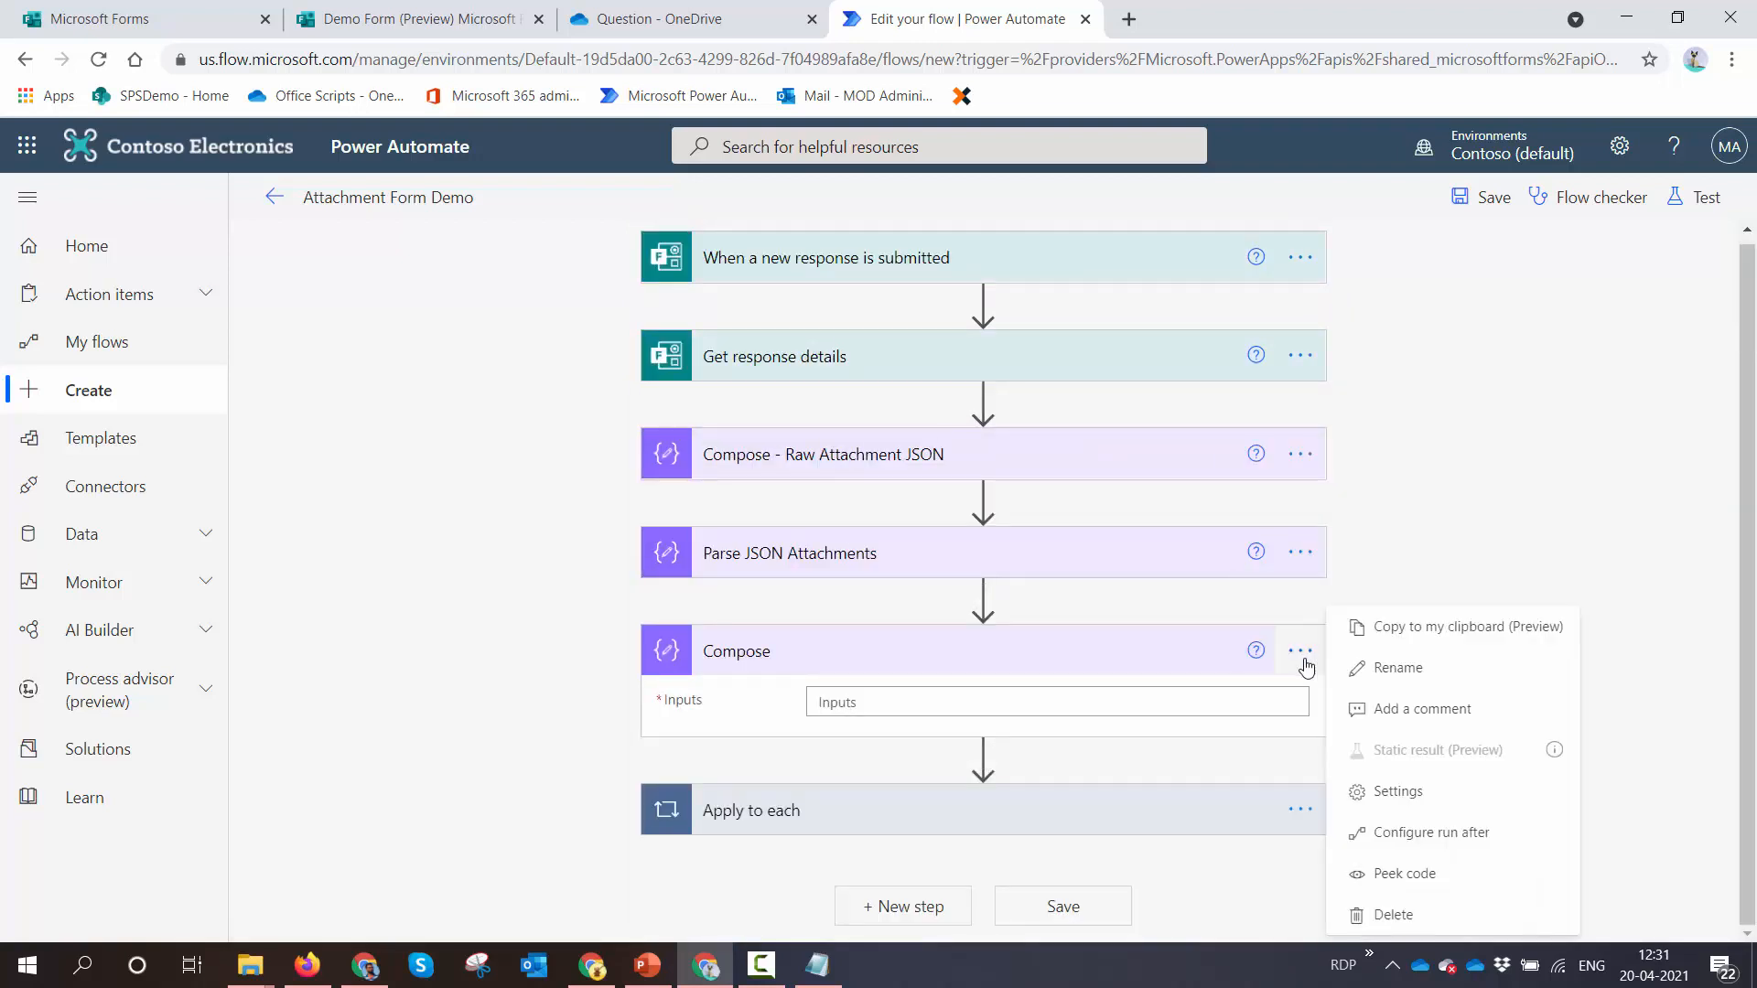
pyautogui.click(1395, 667)
pyautogui.write('Form ')
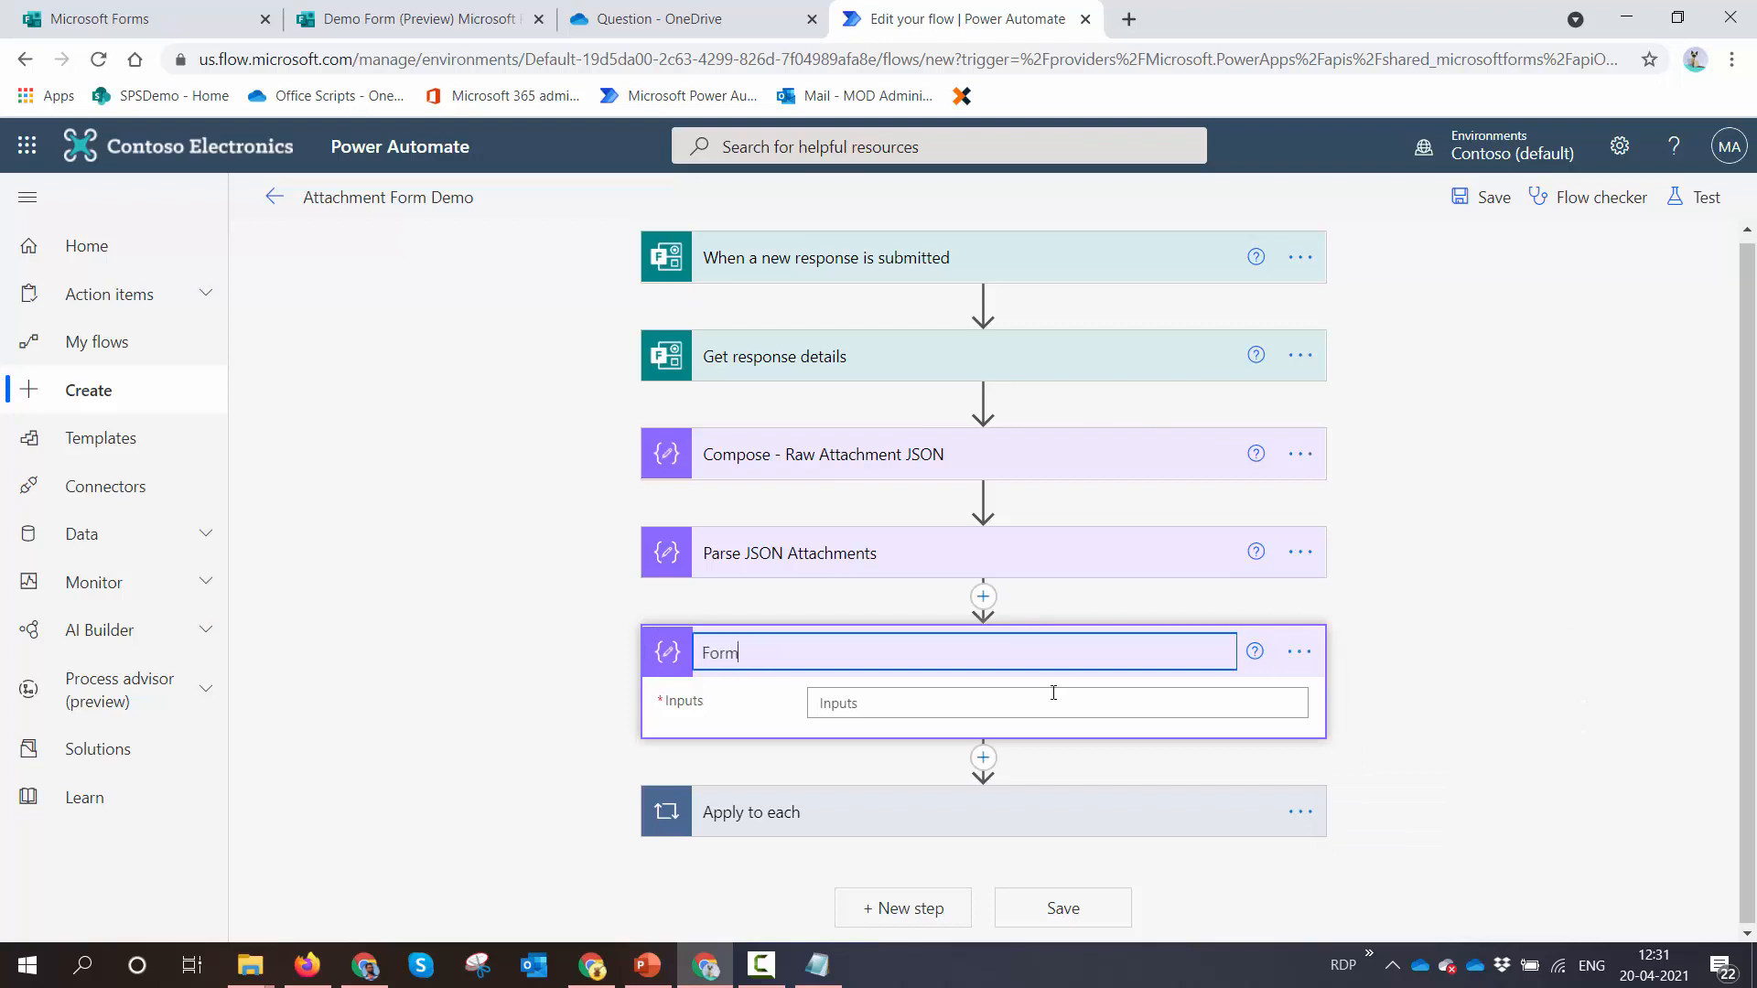
pyautogui.write('HTML')
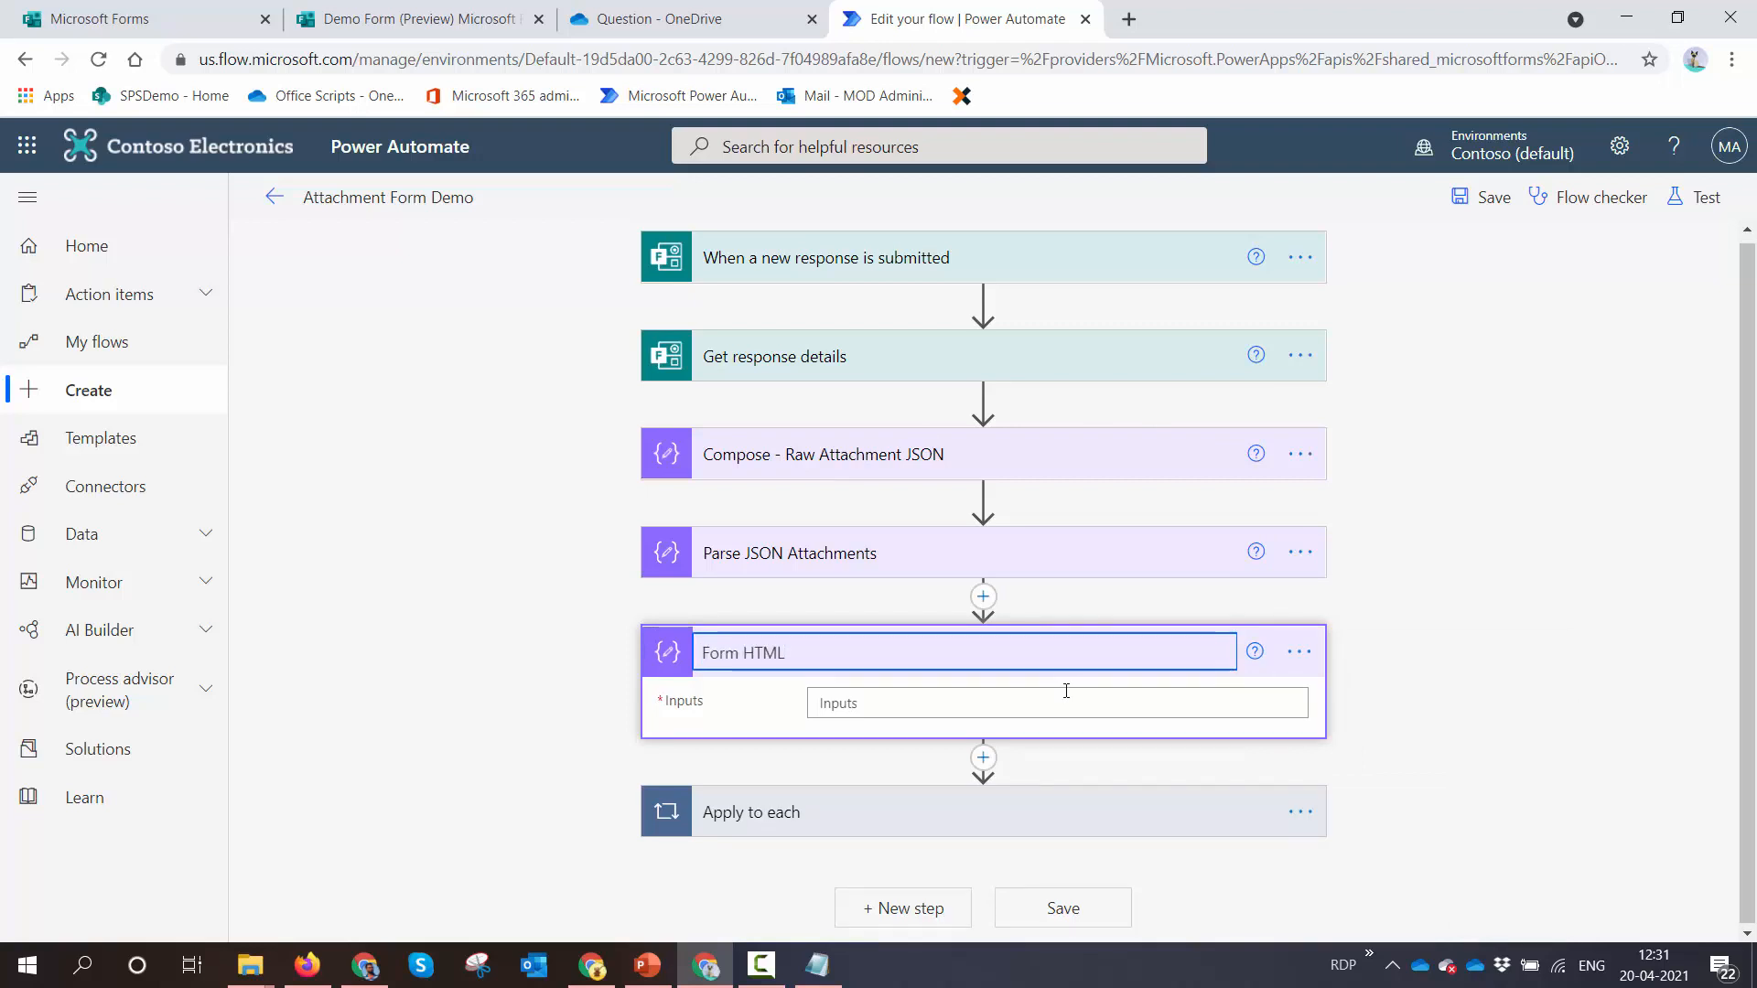
pyautogui.click(1054, 696)
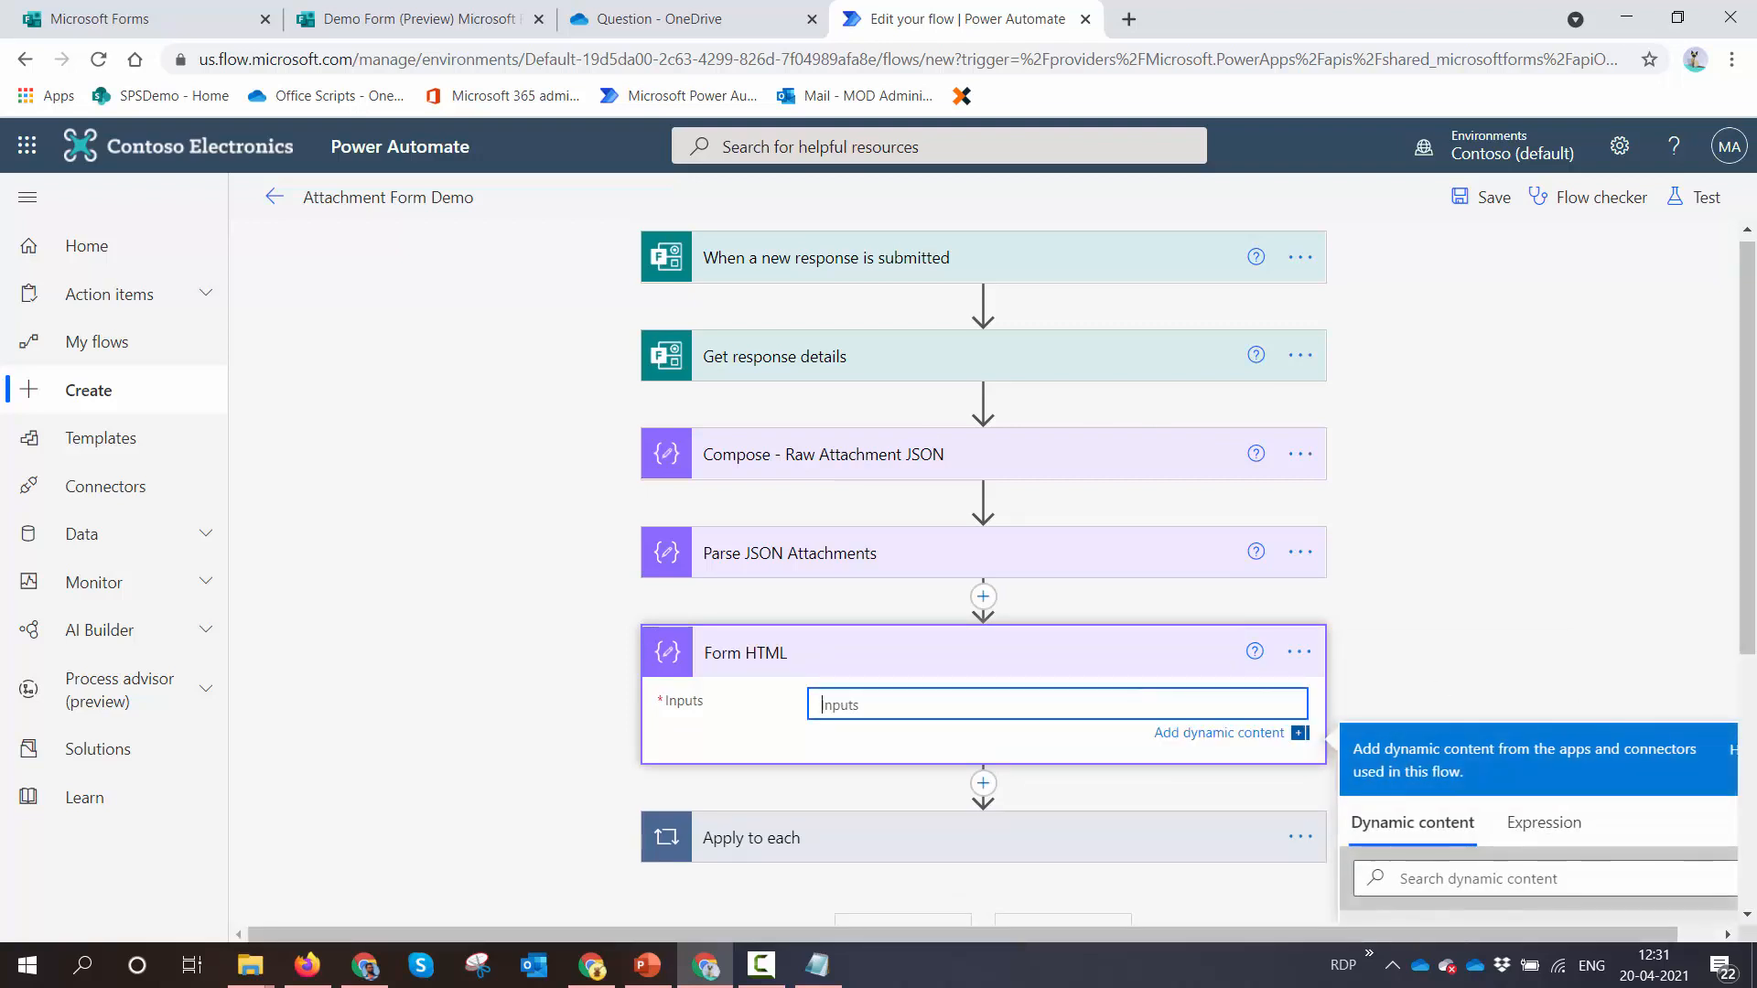
# Paste the HTML template into the Form HTML inputs
pyautogui.hotkey('alt', 'Tab')
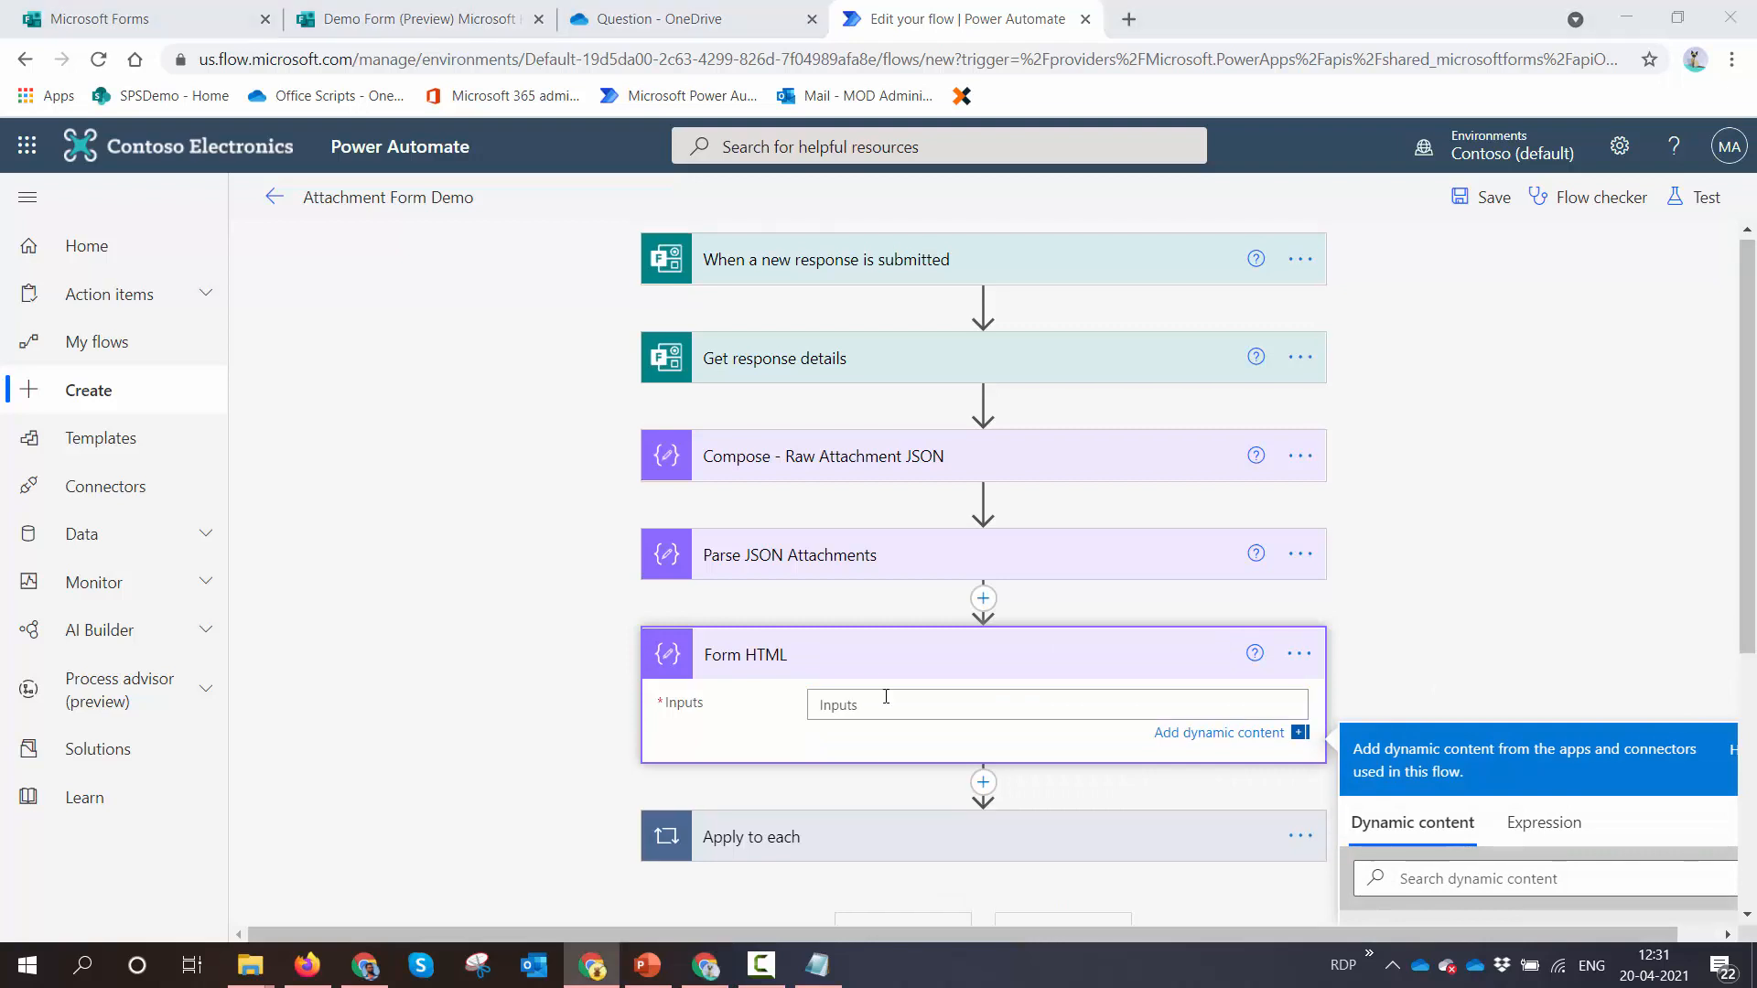
pyautogui.click(893, 703)
pyautogui.write('<html> <body> Name:<br /> Responders Email:<br /> Submission time :<br /> </body> </html>')
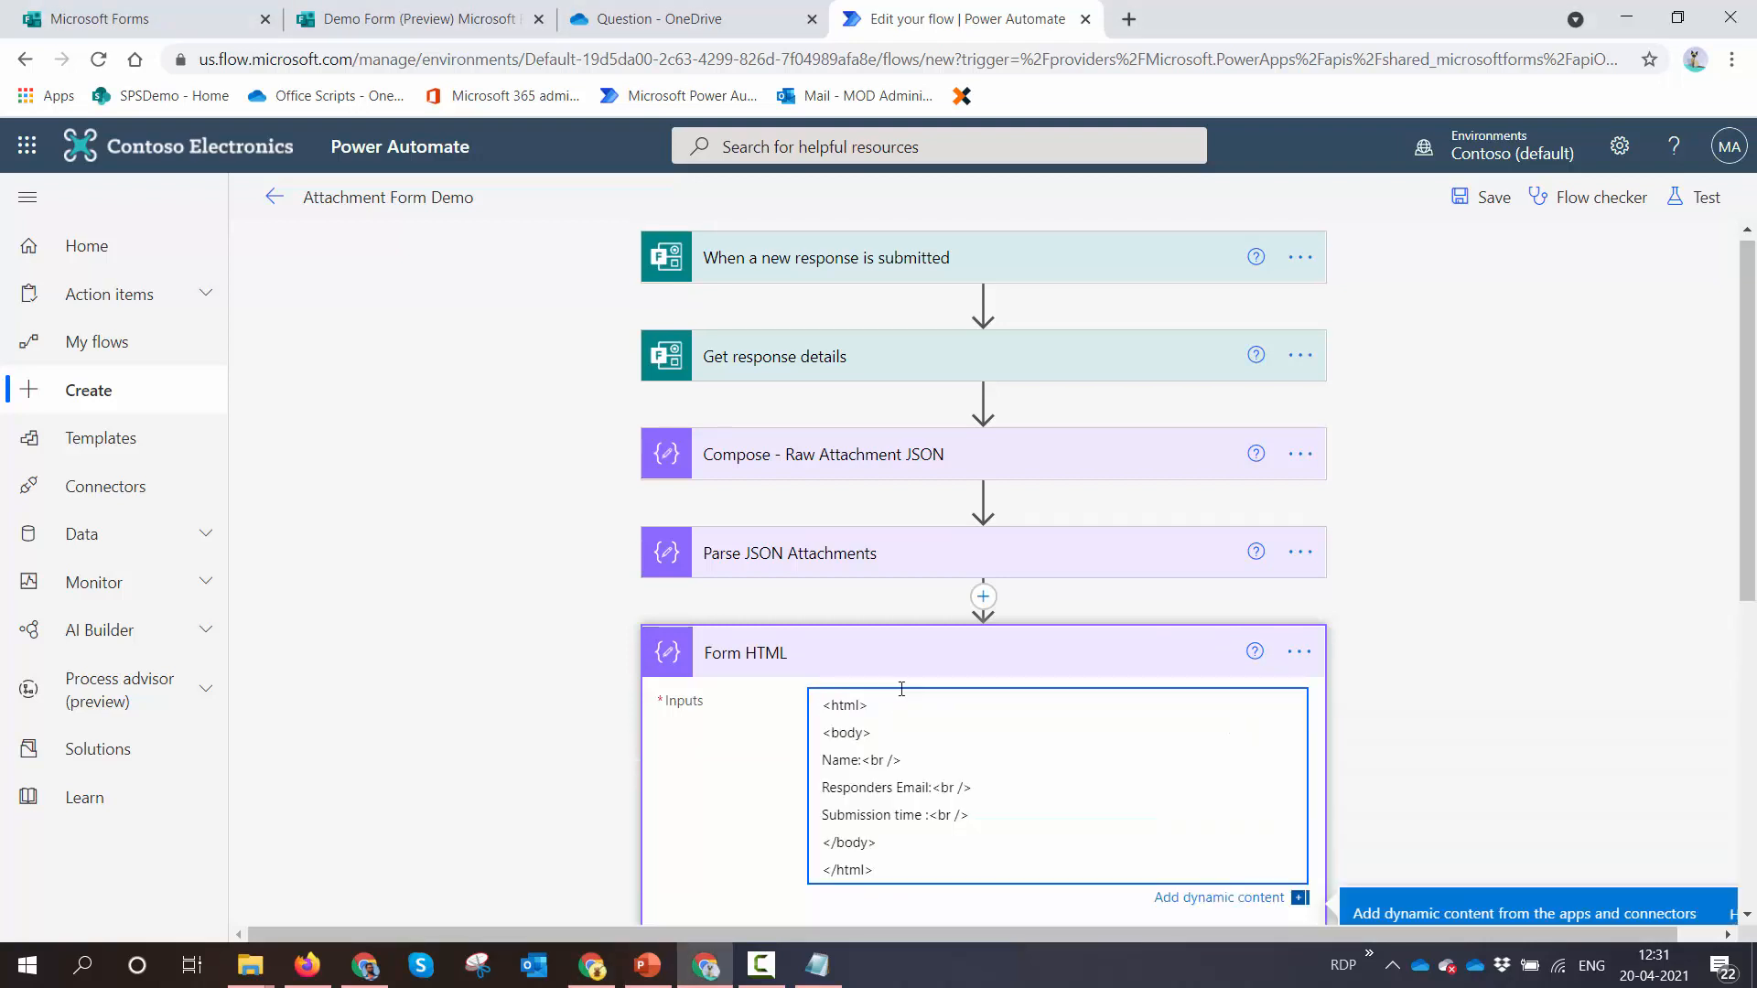
pyautogui.scroll(-1, 898, 729)
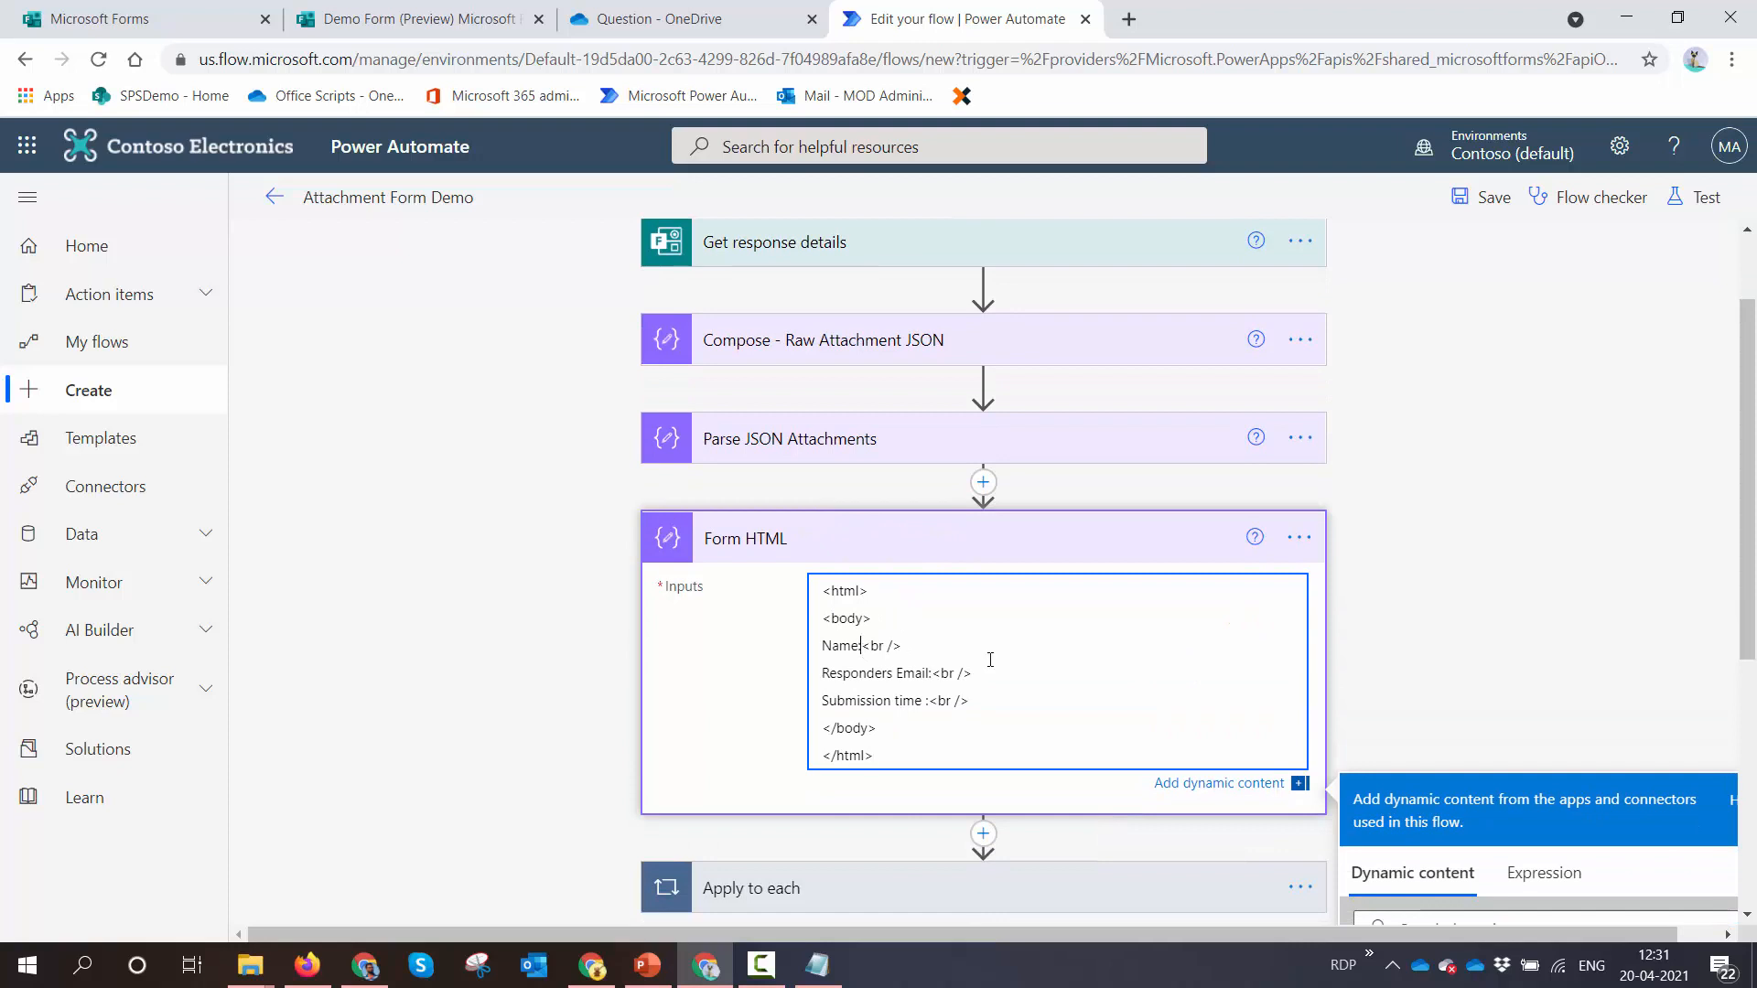
pyautogui.scroll(-3, 990, 660)
pyautogui.scroll(-5, 1523, 723)
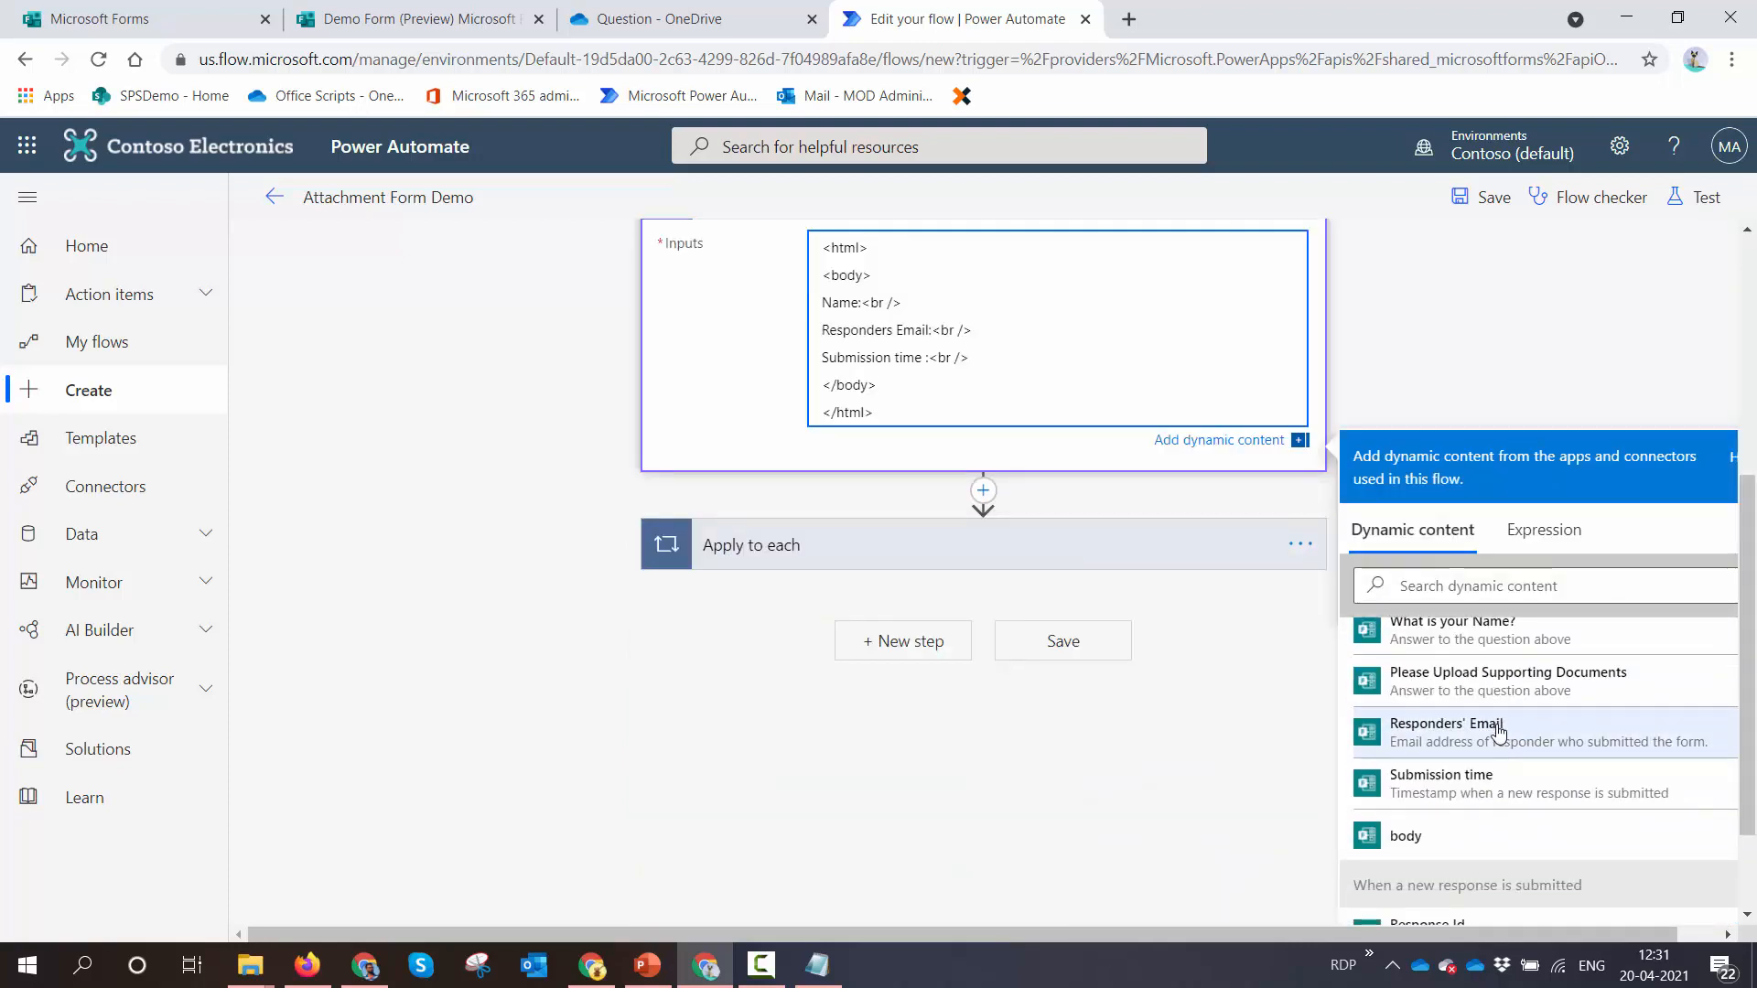
# Insert the Name, Responders' Email and Submission time tokens after their HTML labels
pyautogui.click(1500, 631)
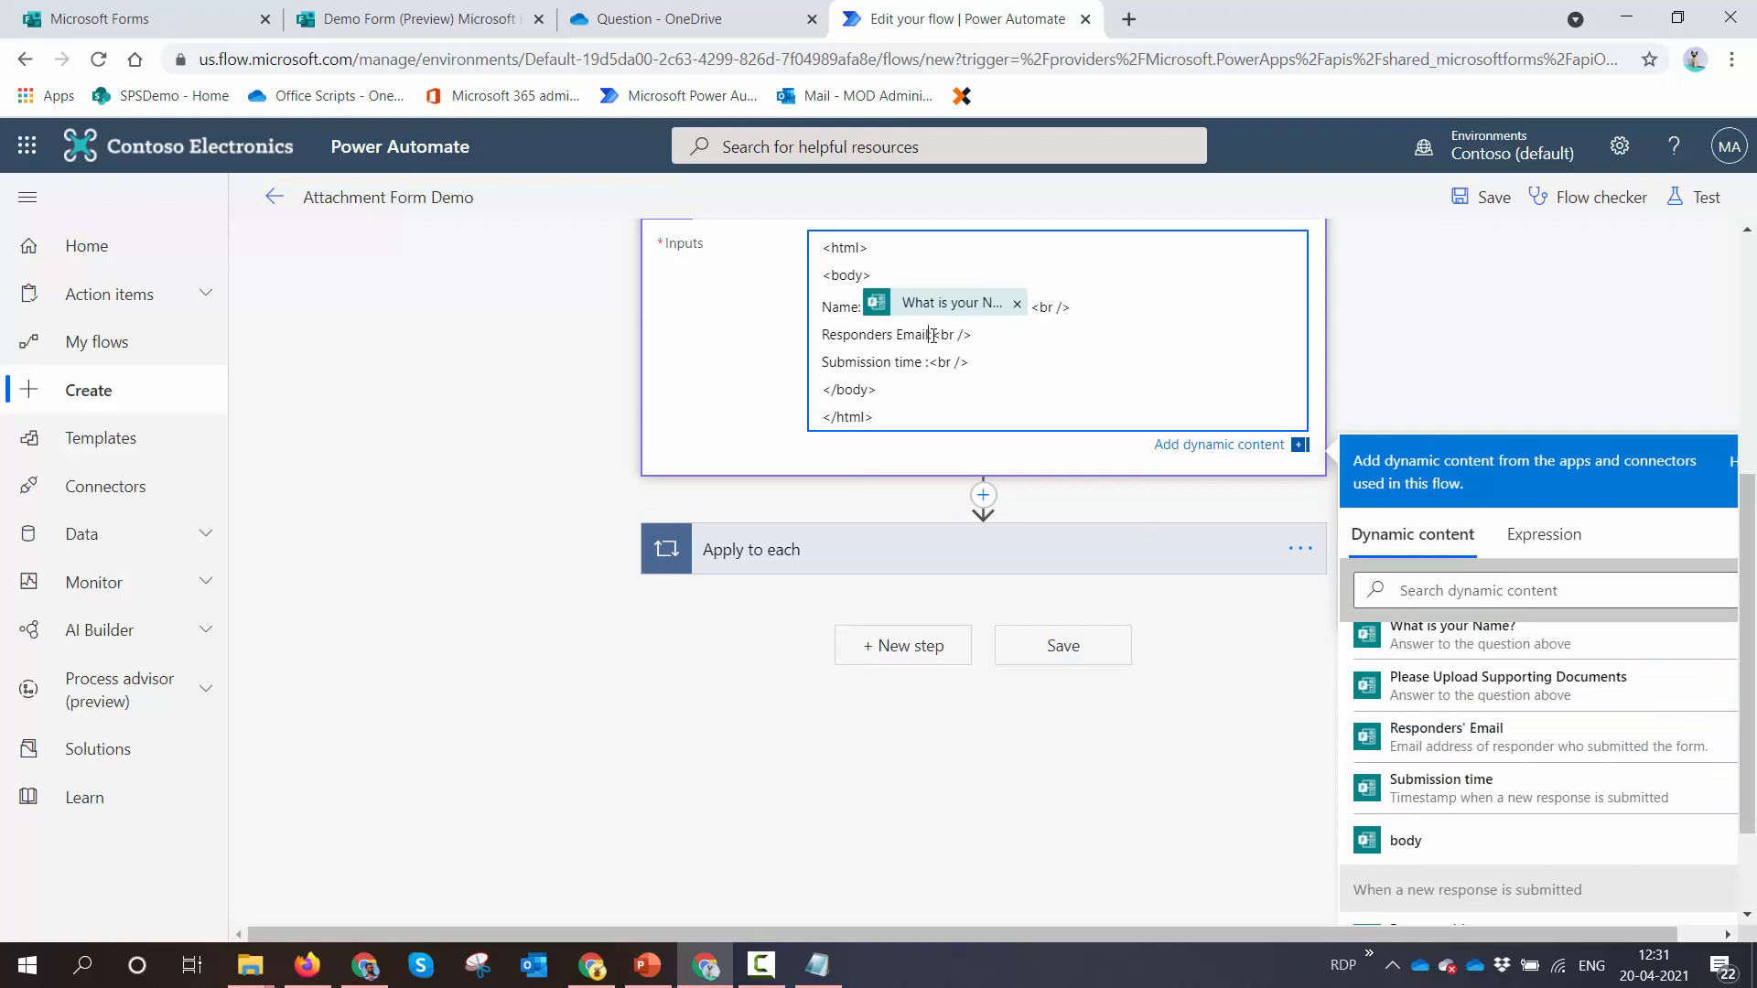
pyautogui.click(1473, 737)
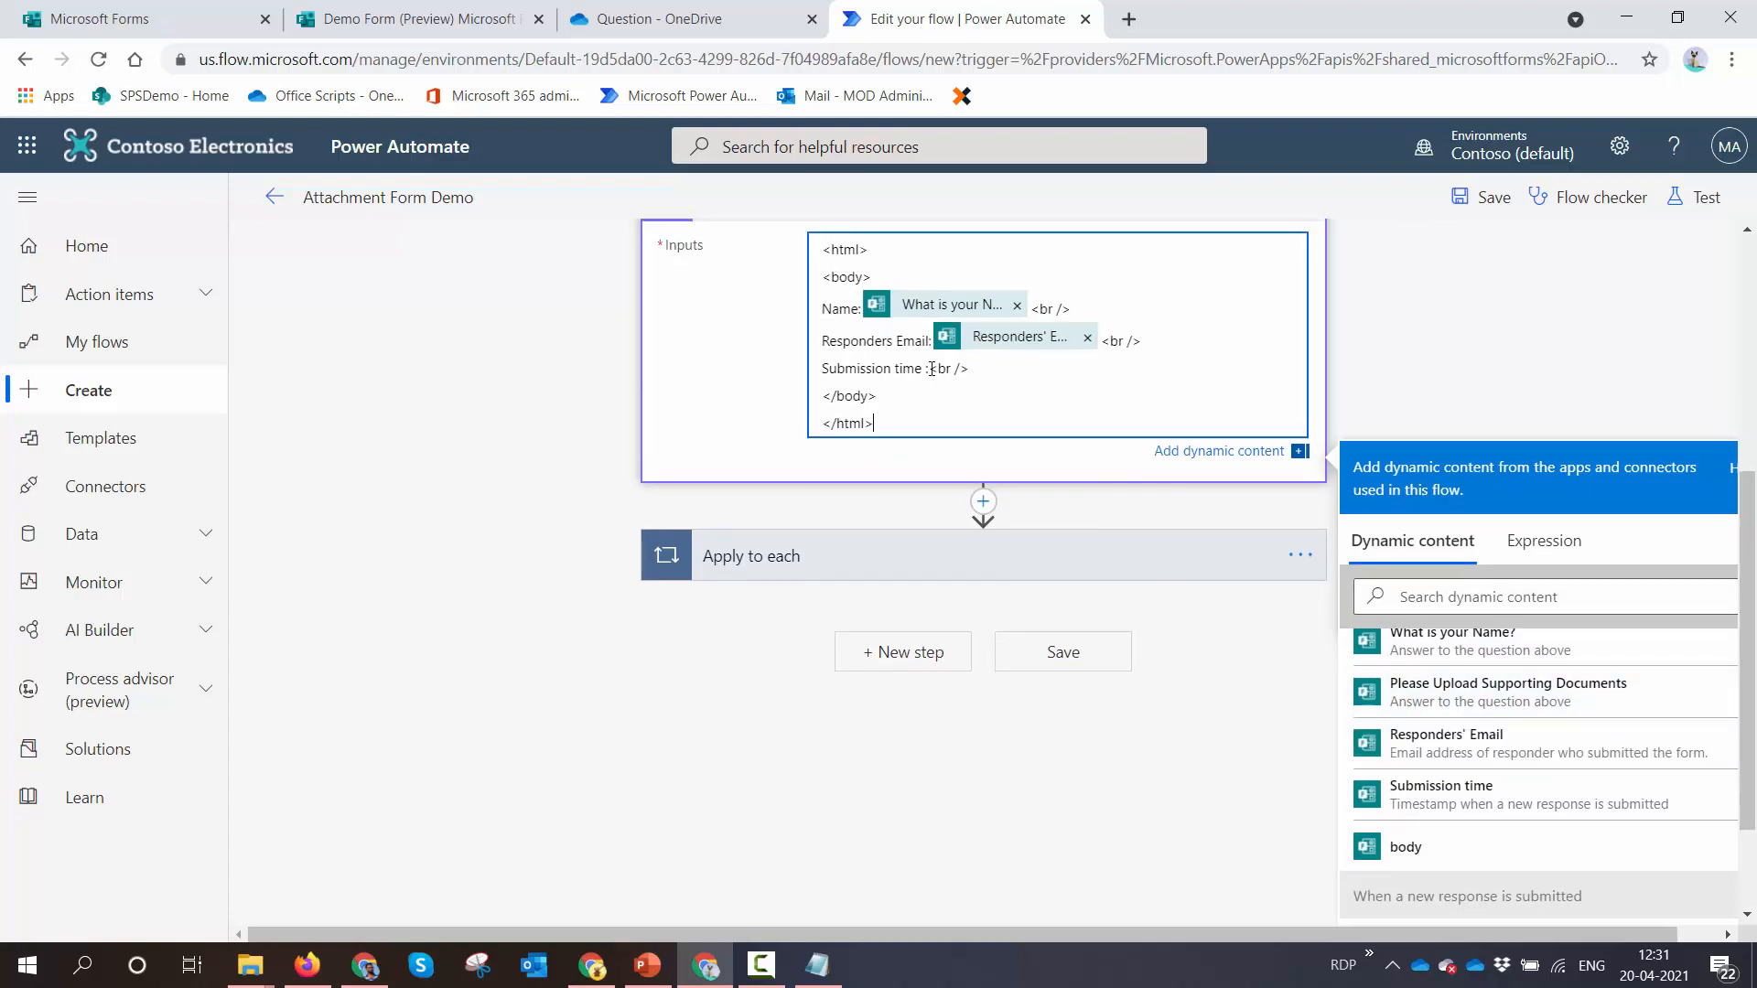
pyautogui.scroll(2, 1418, 594)
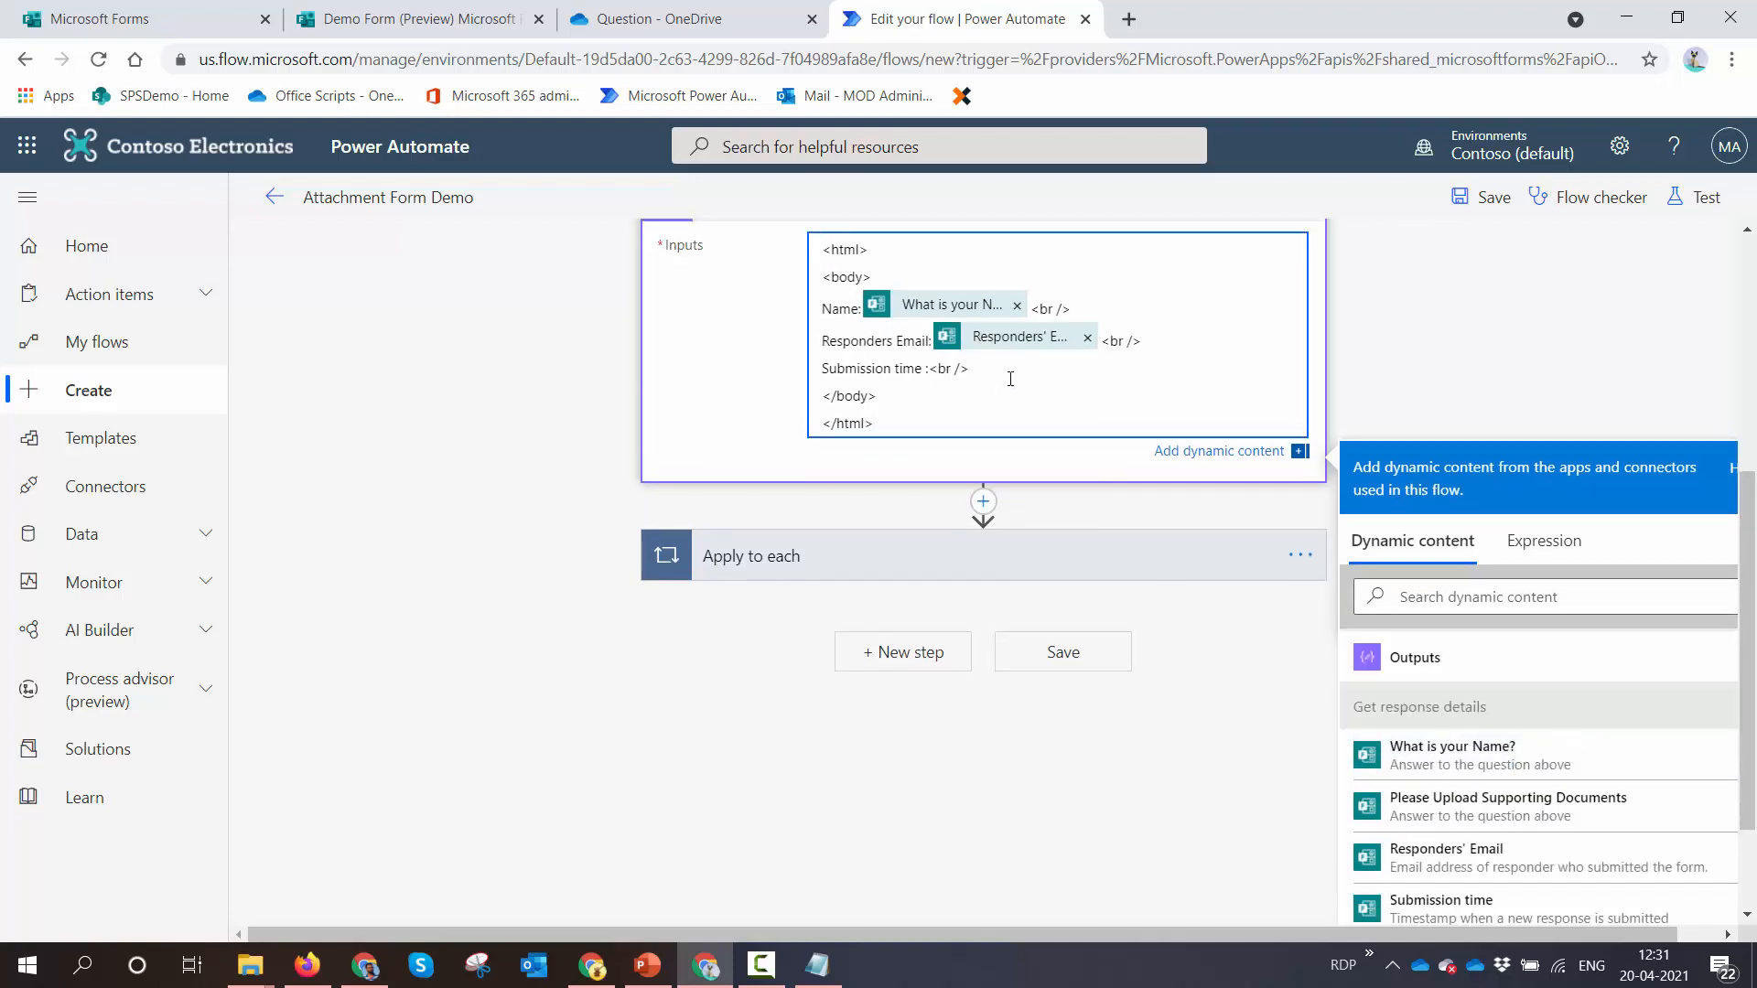
pyautogui.scroll(-1, 1510, 778)
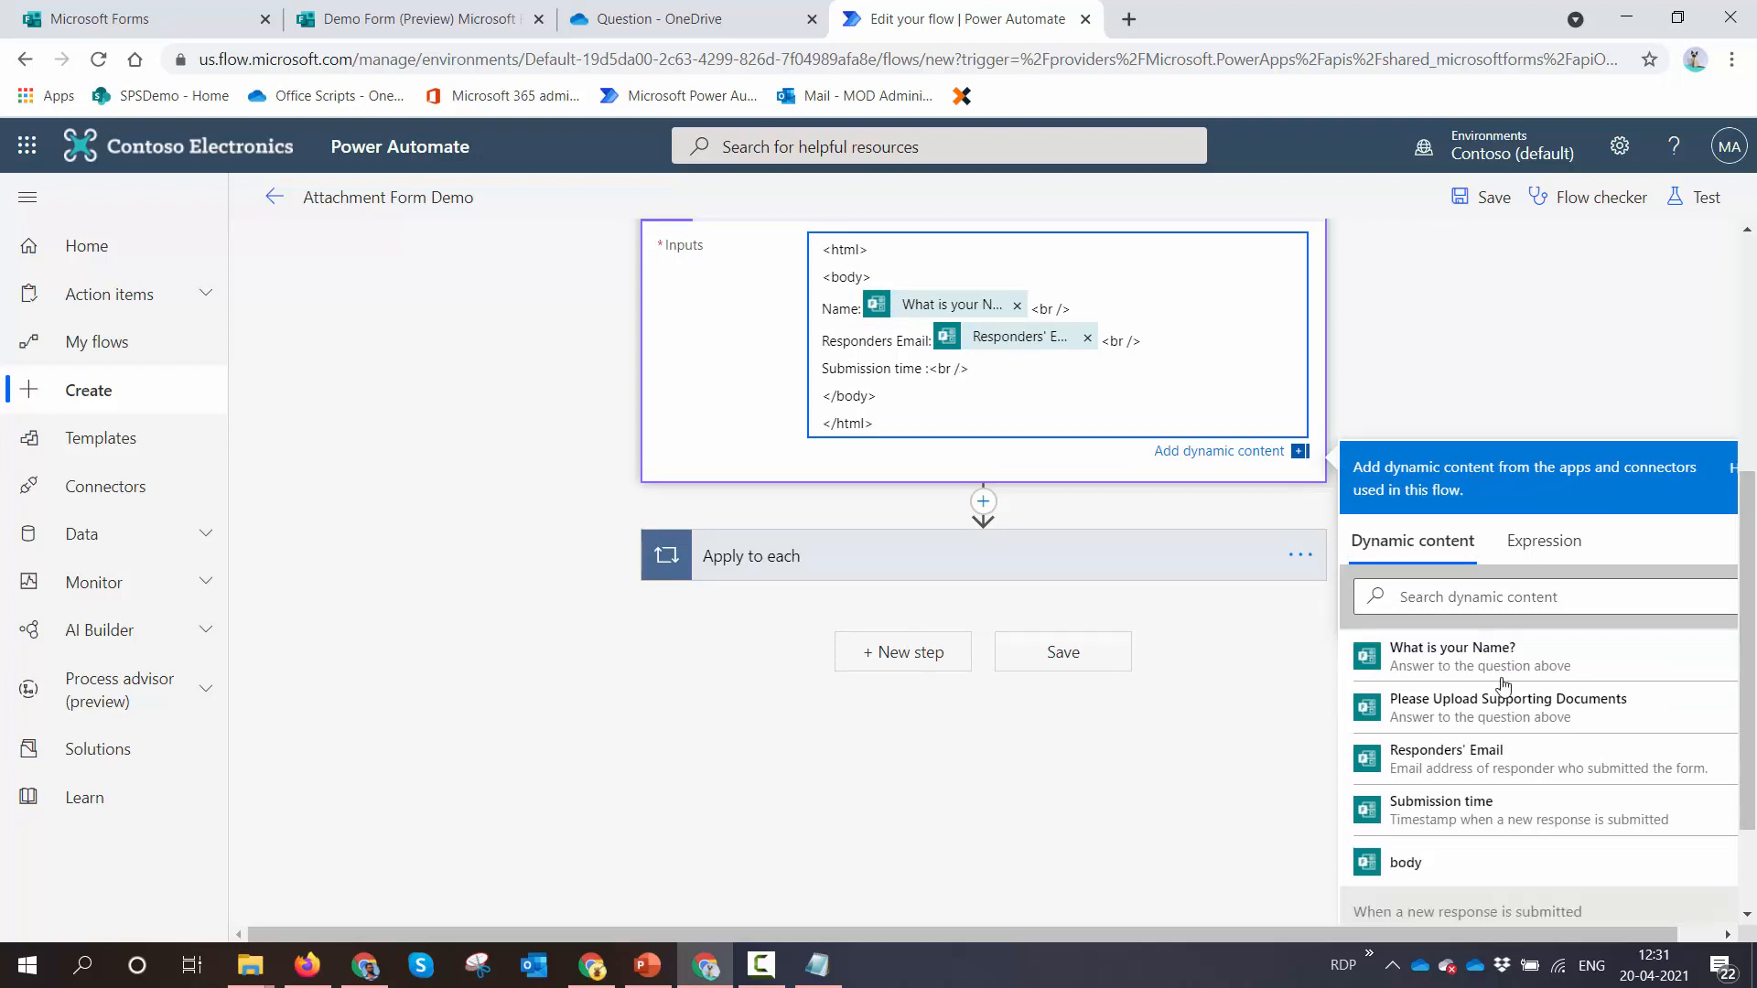
pyautogui.click(1441, 793)
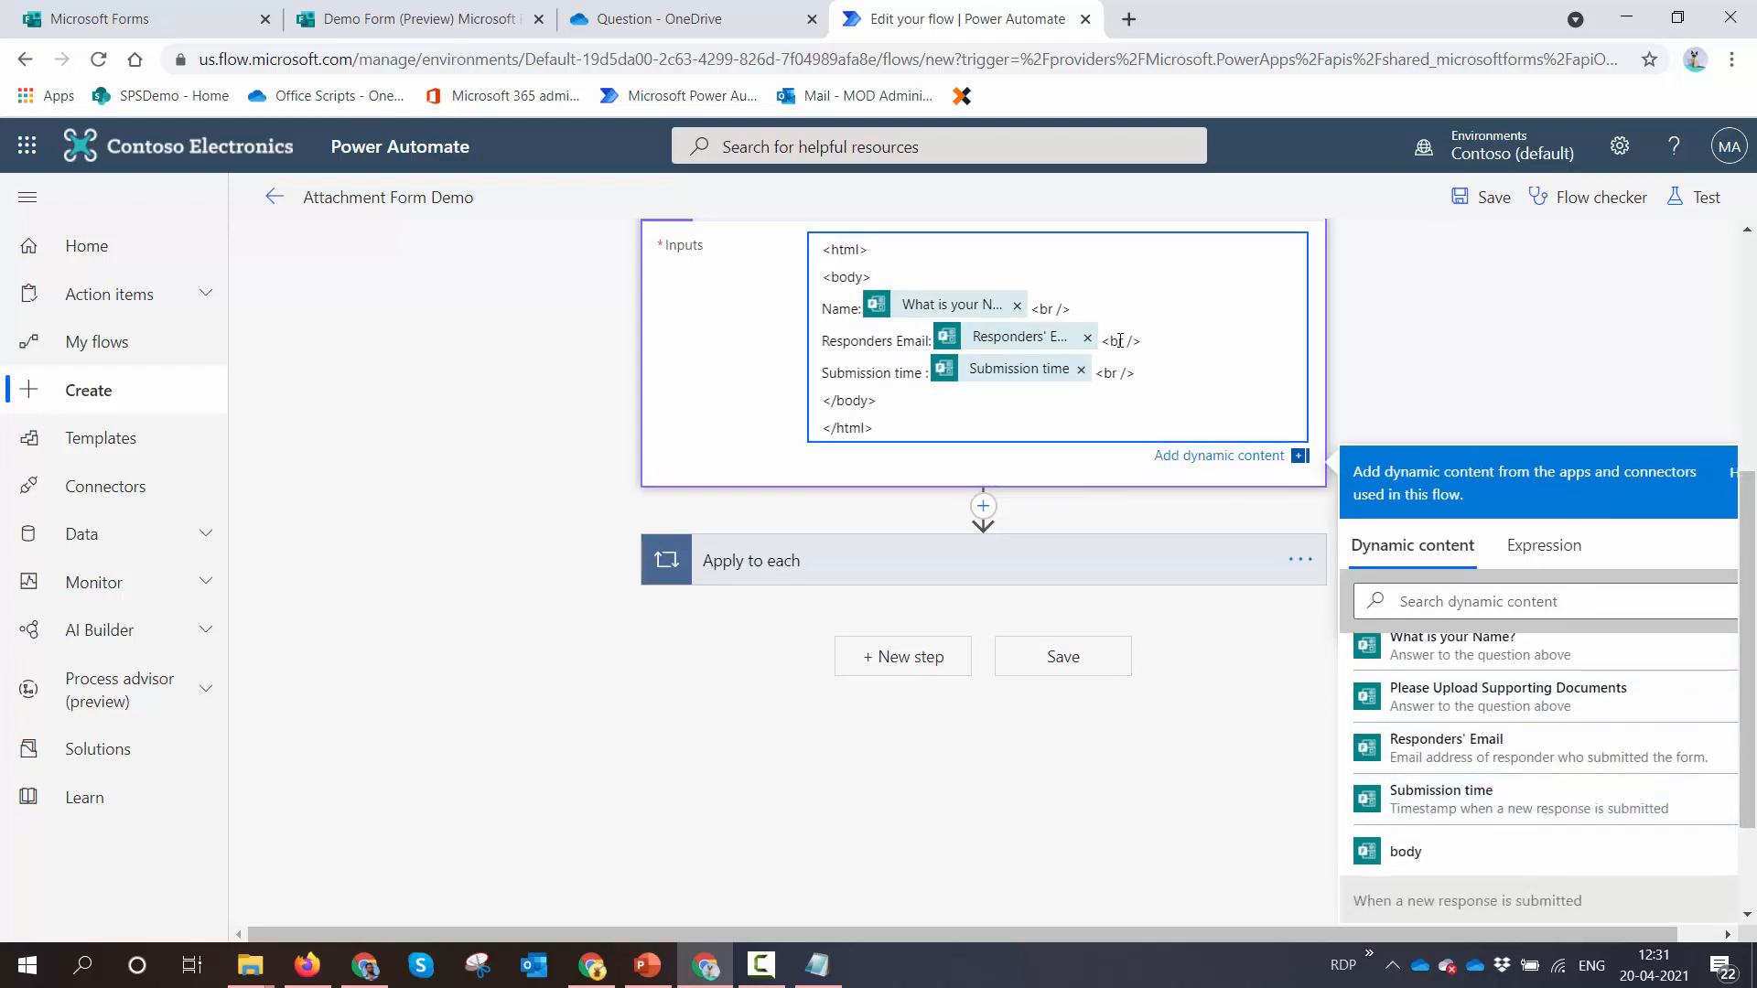
pyautogui.scroll(1, 1404, 696)
pyautogui.click(940, 570)
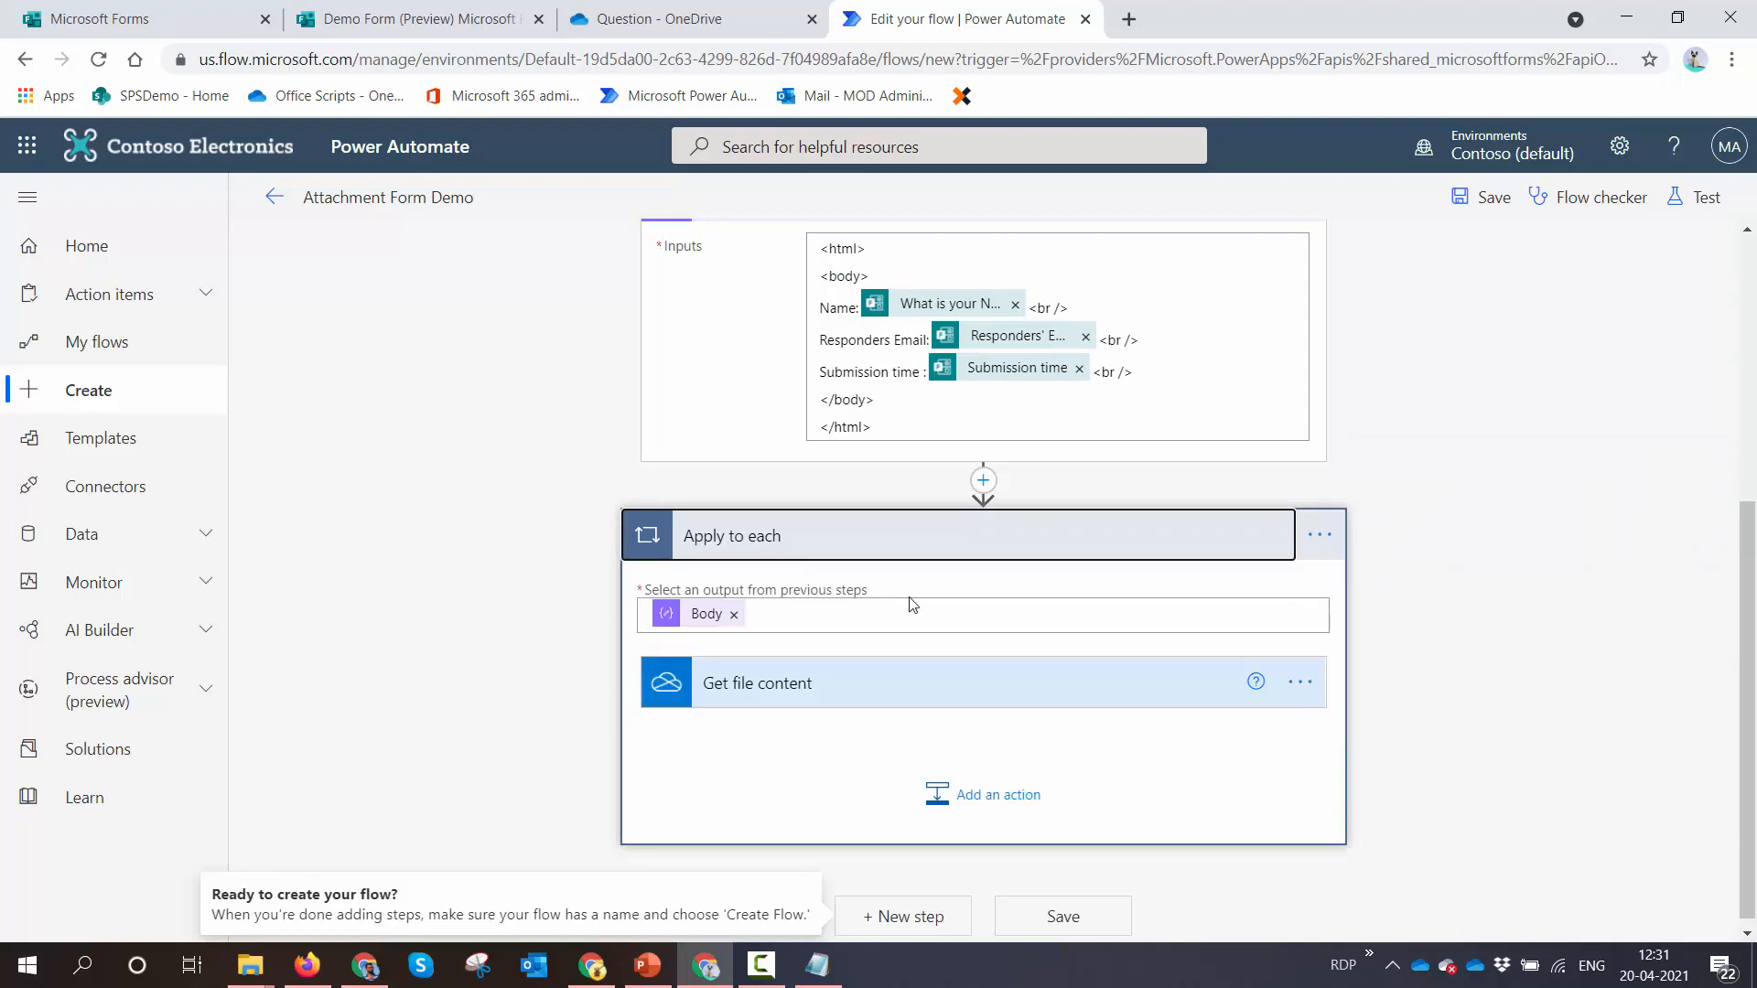
pyautogui.click(993, 697)
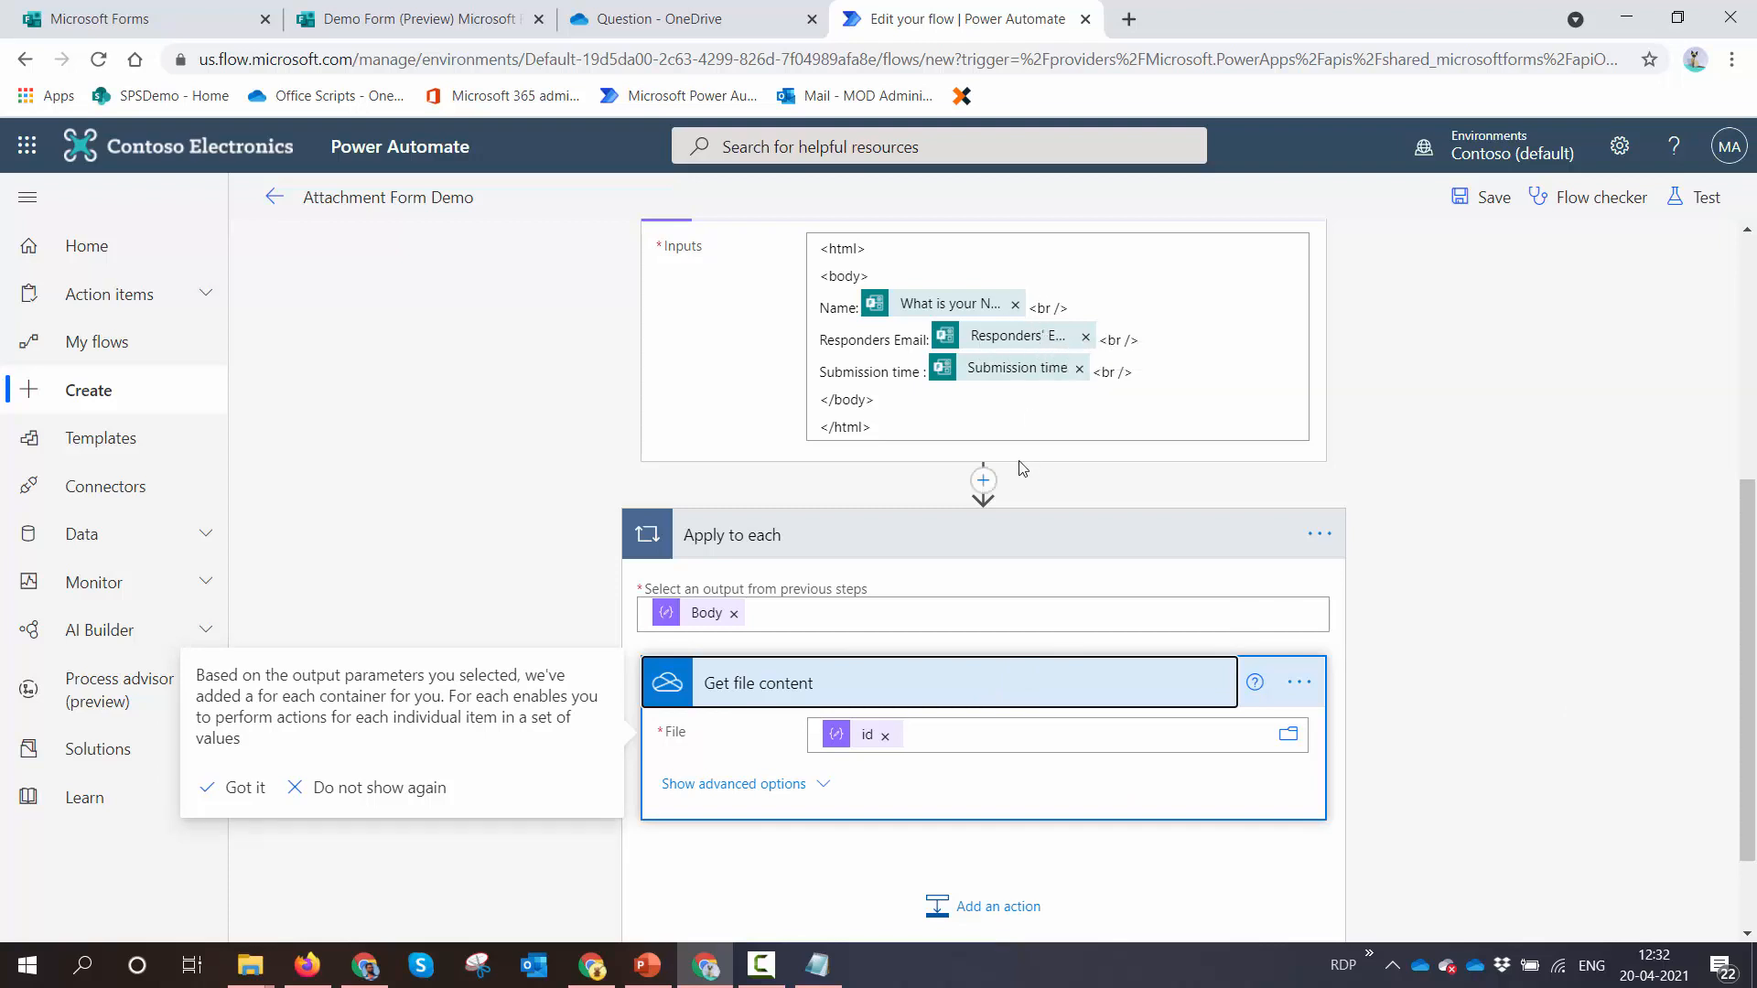
pyautogui.click(983, 479)
# Add a Muhimbi Convert document step after Form HTML
pyautogui.click(987, 508)
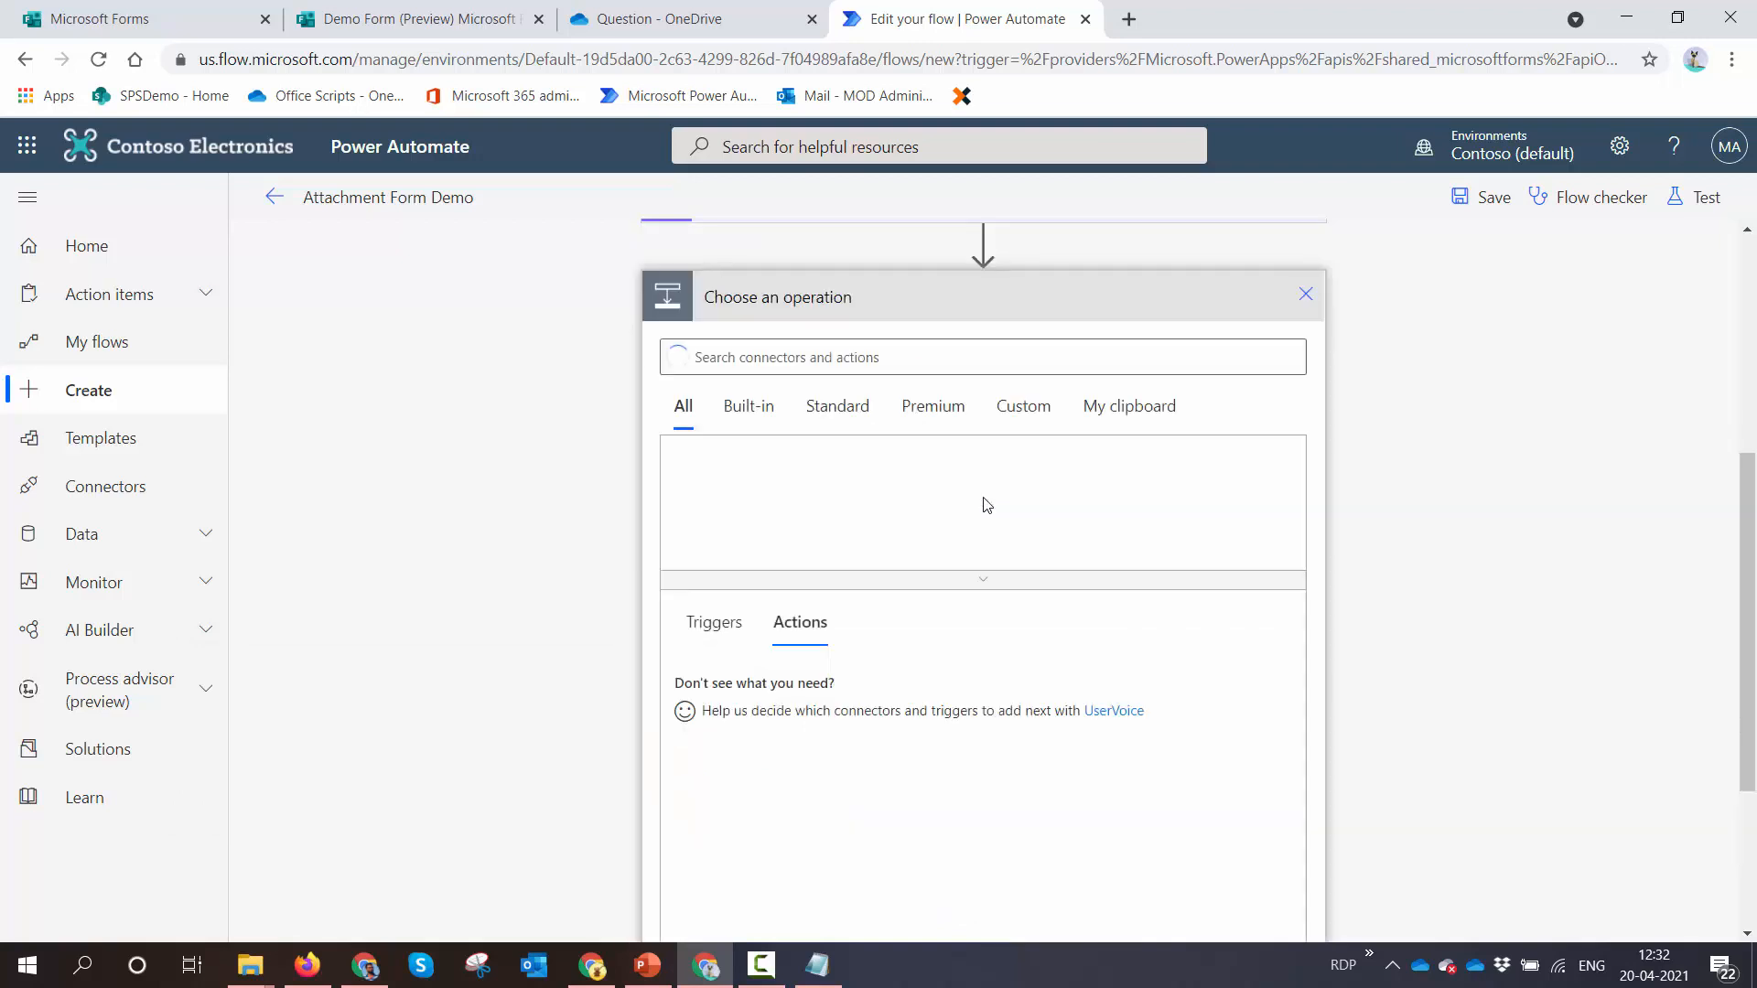
pyautogui.write('Muhimbi')
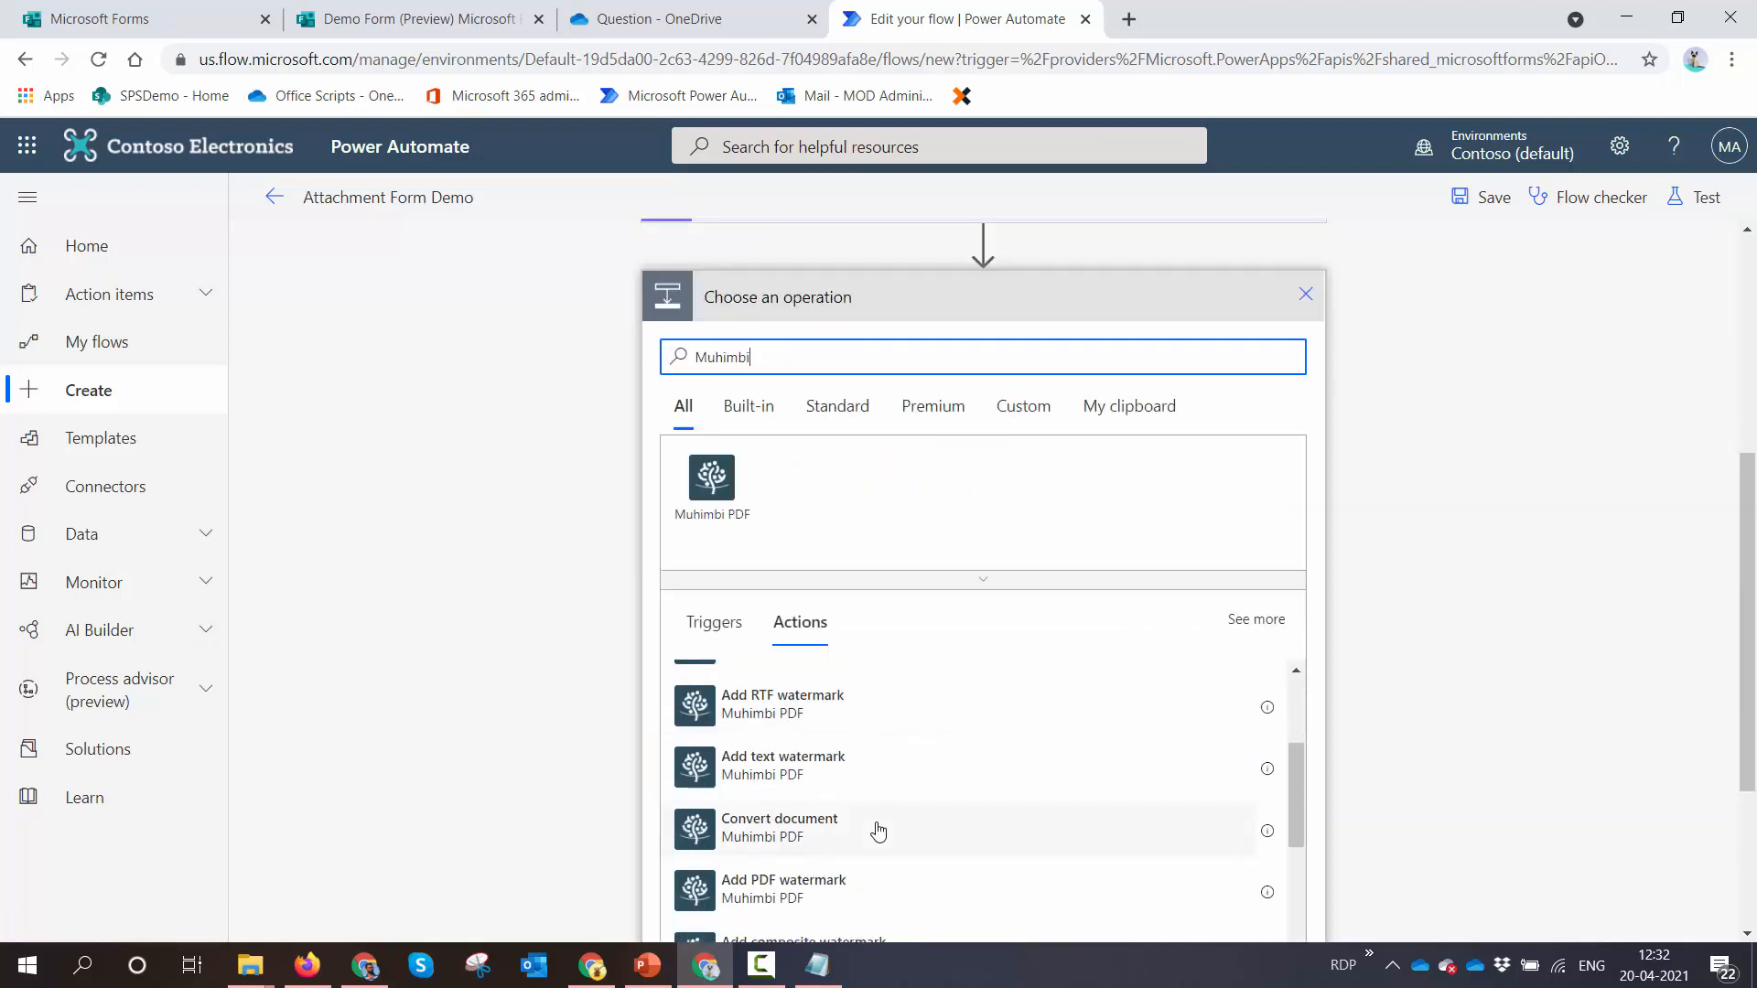
pyautogui.click(879, 827)
pyautogui.click(1005, 575)
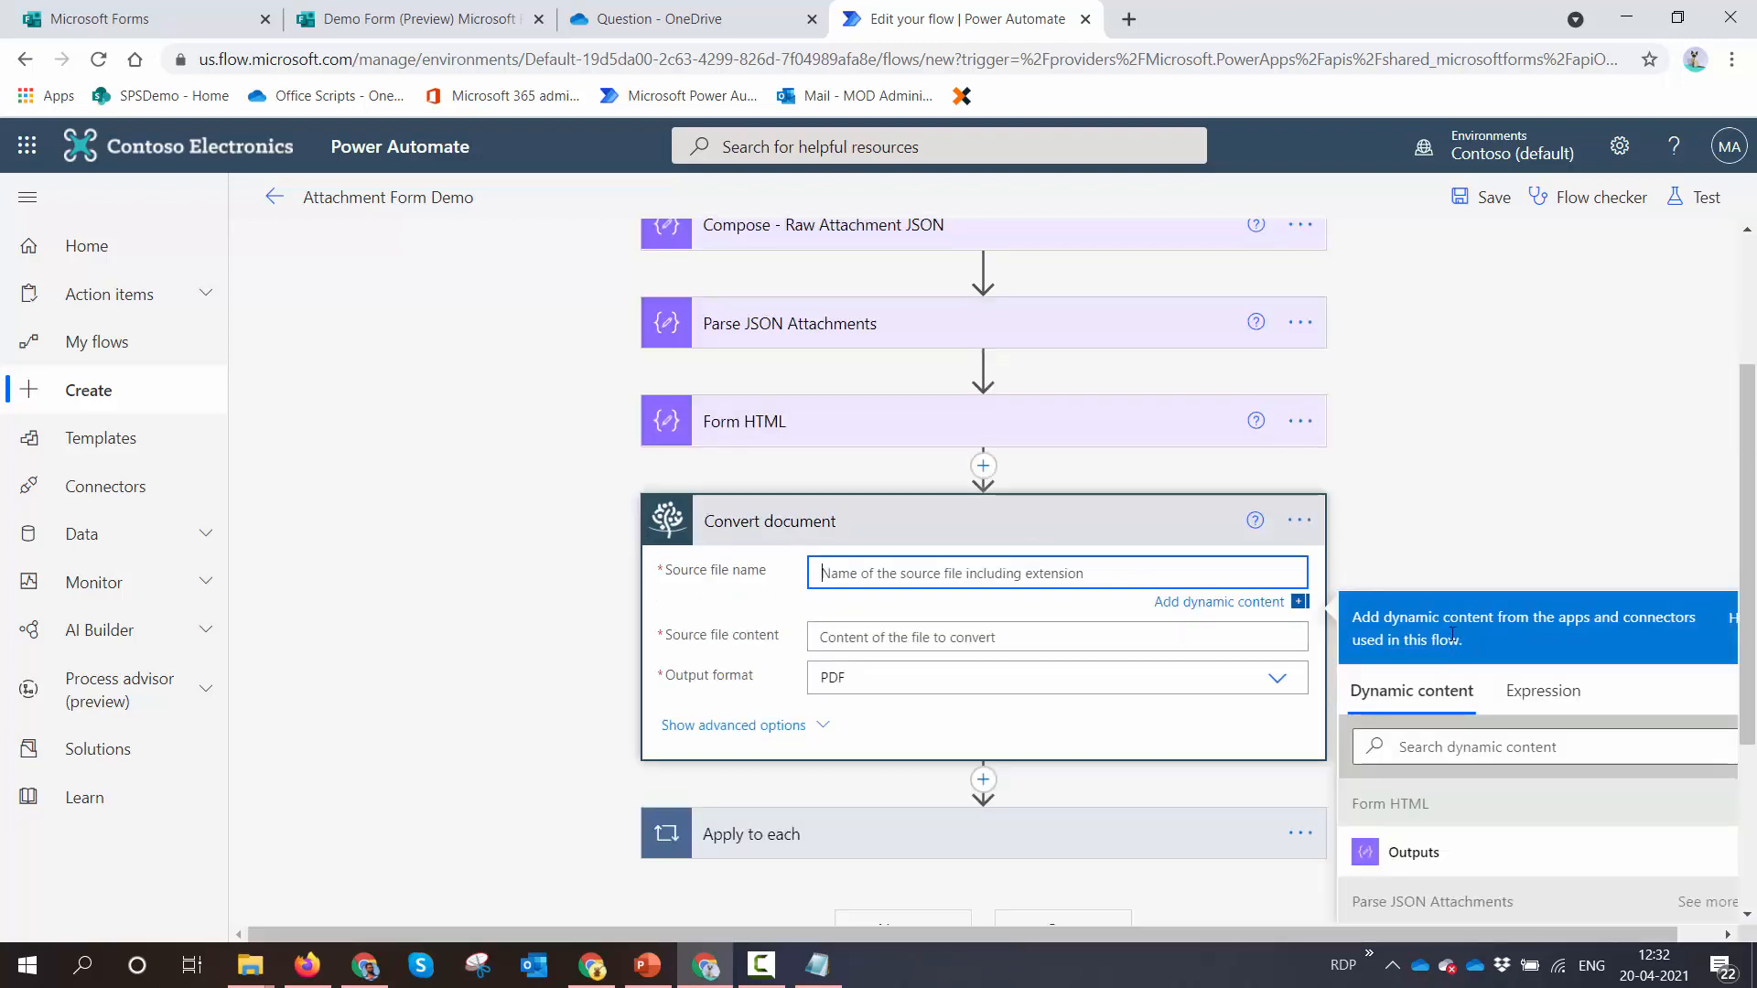
# Set the Source file name to concat(Responders' Email, '.html')
pyautogui.click(1573, 692)
pyautogui.write('con')
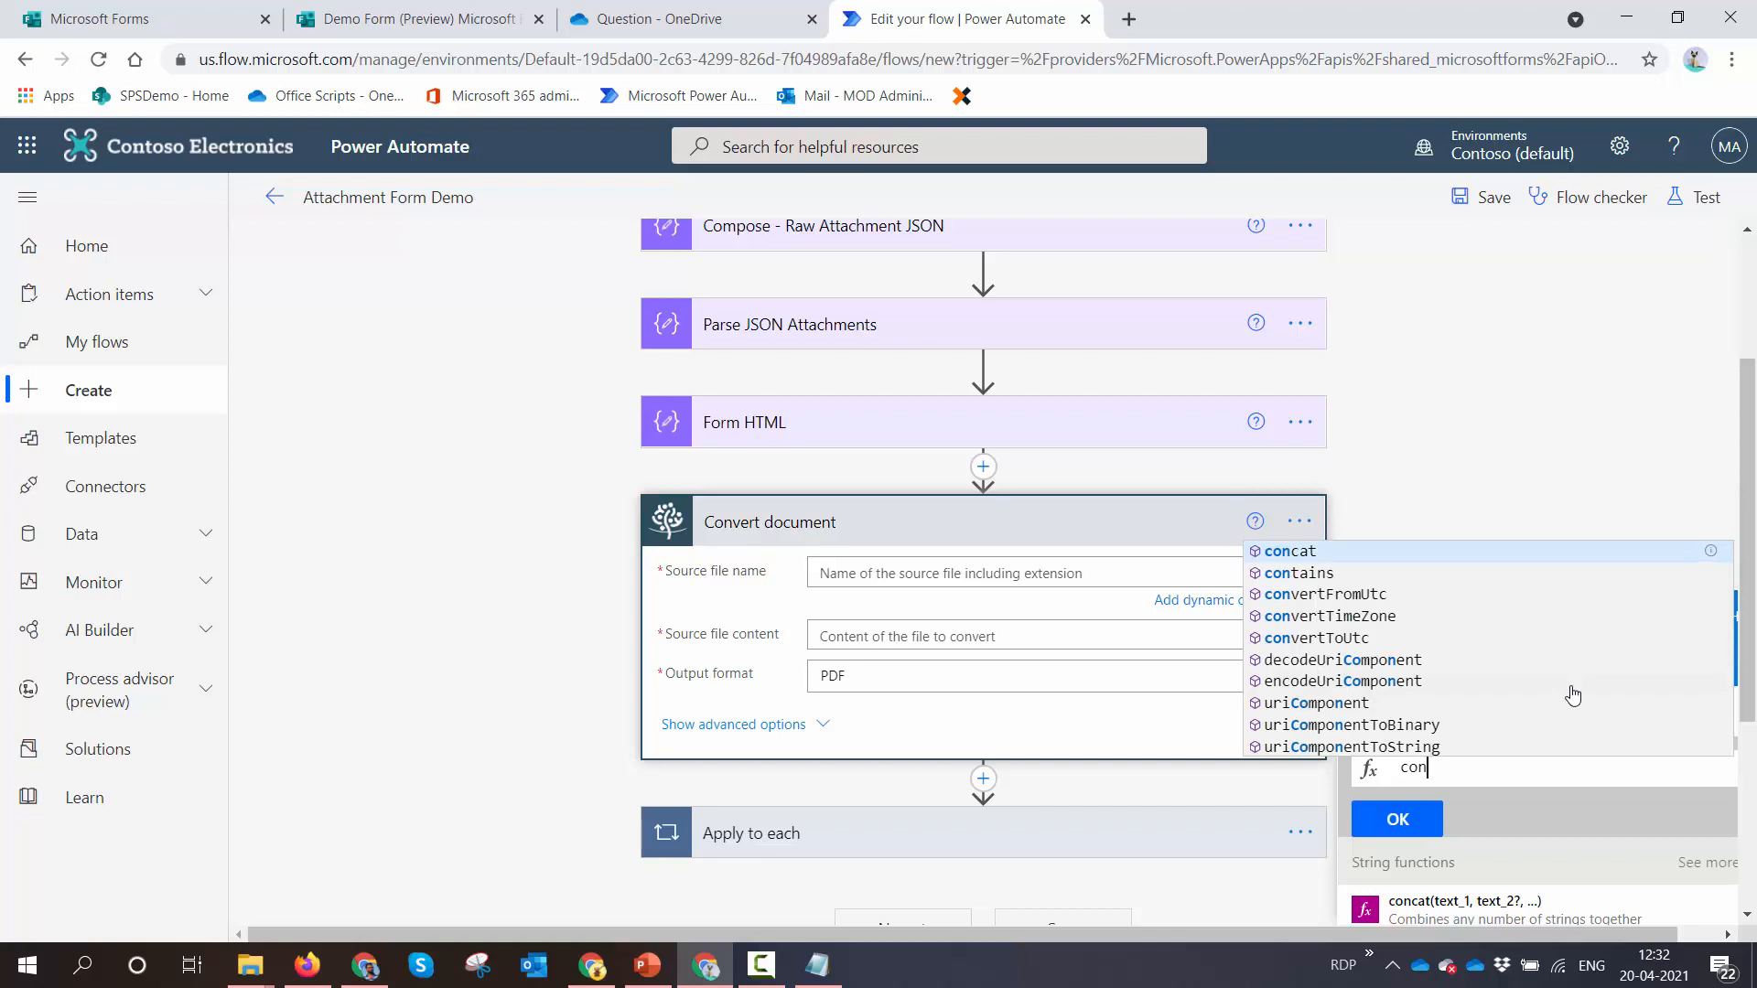
pyautogui.click(1368, 554)
pyautogui.scroll(-1, 1525, 834)
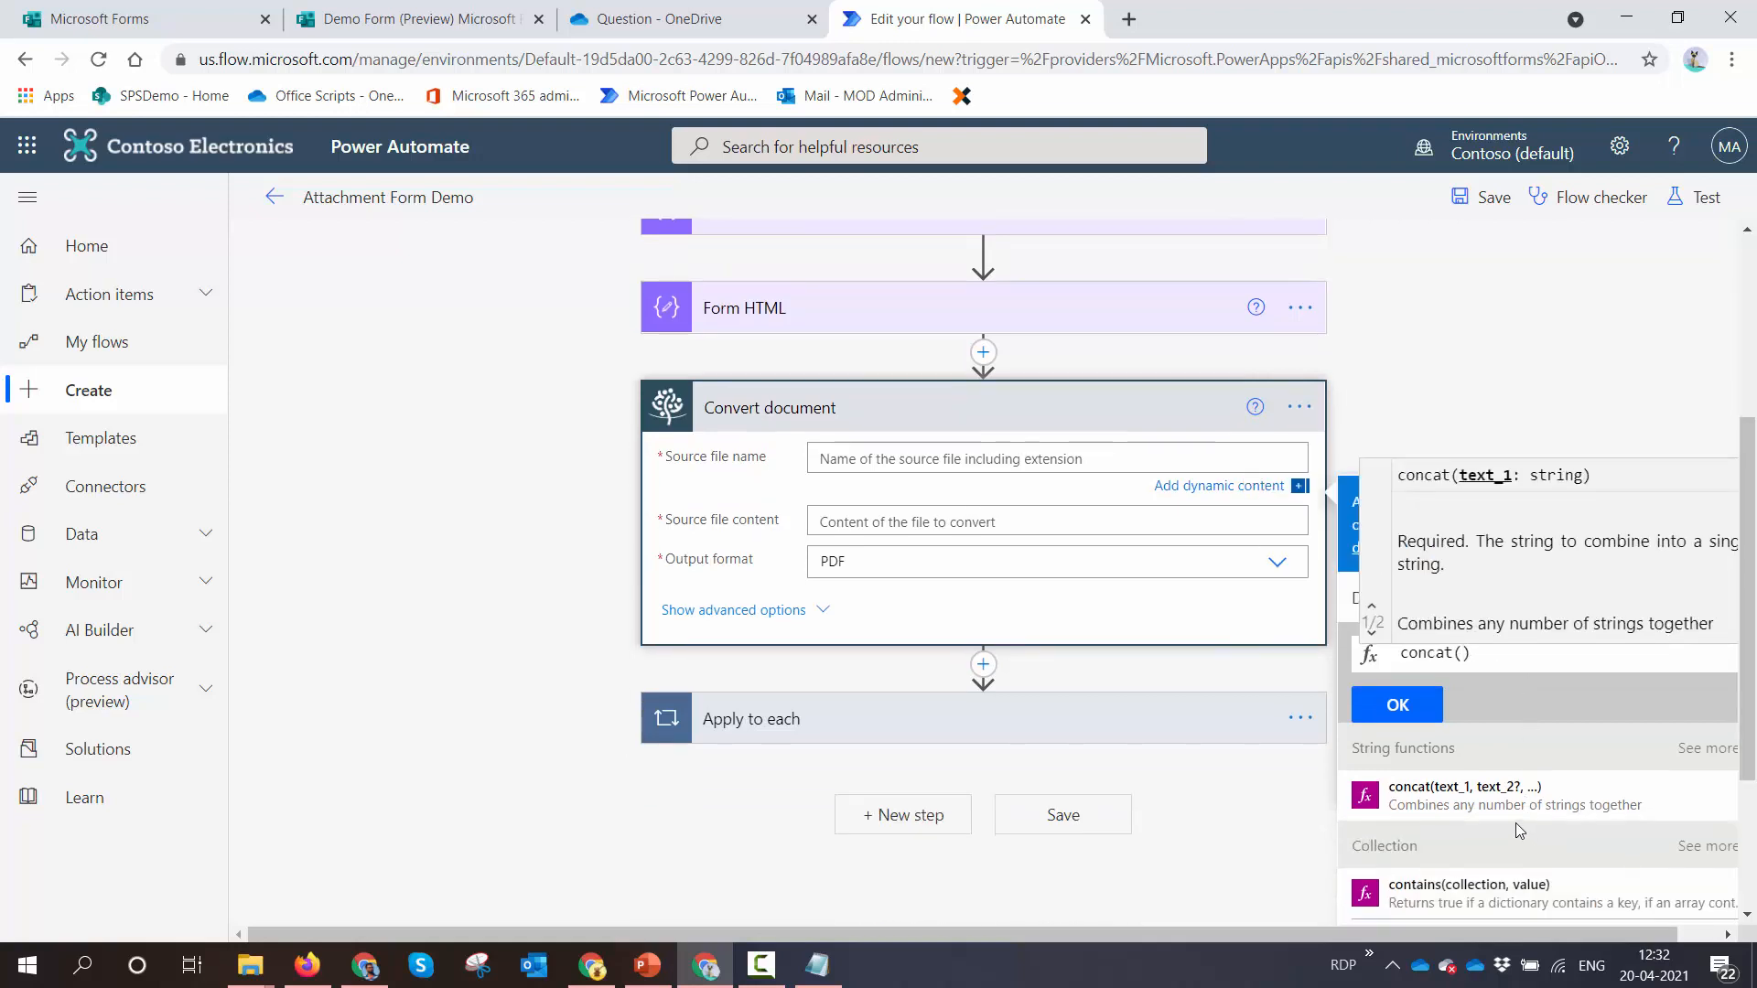
pyautogui.click(1353, 599)
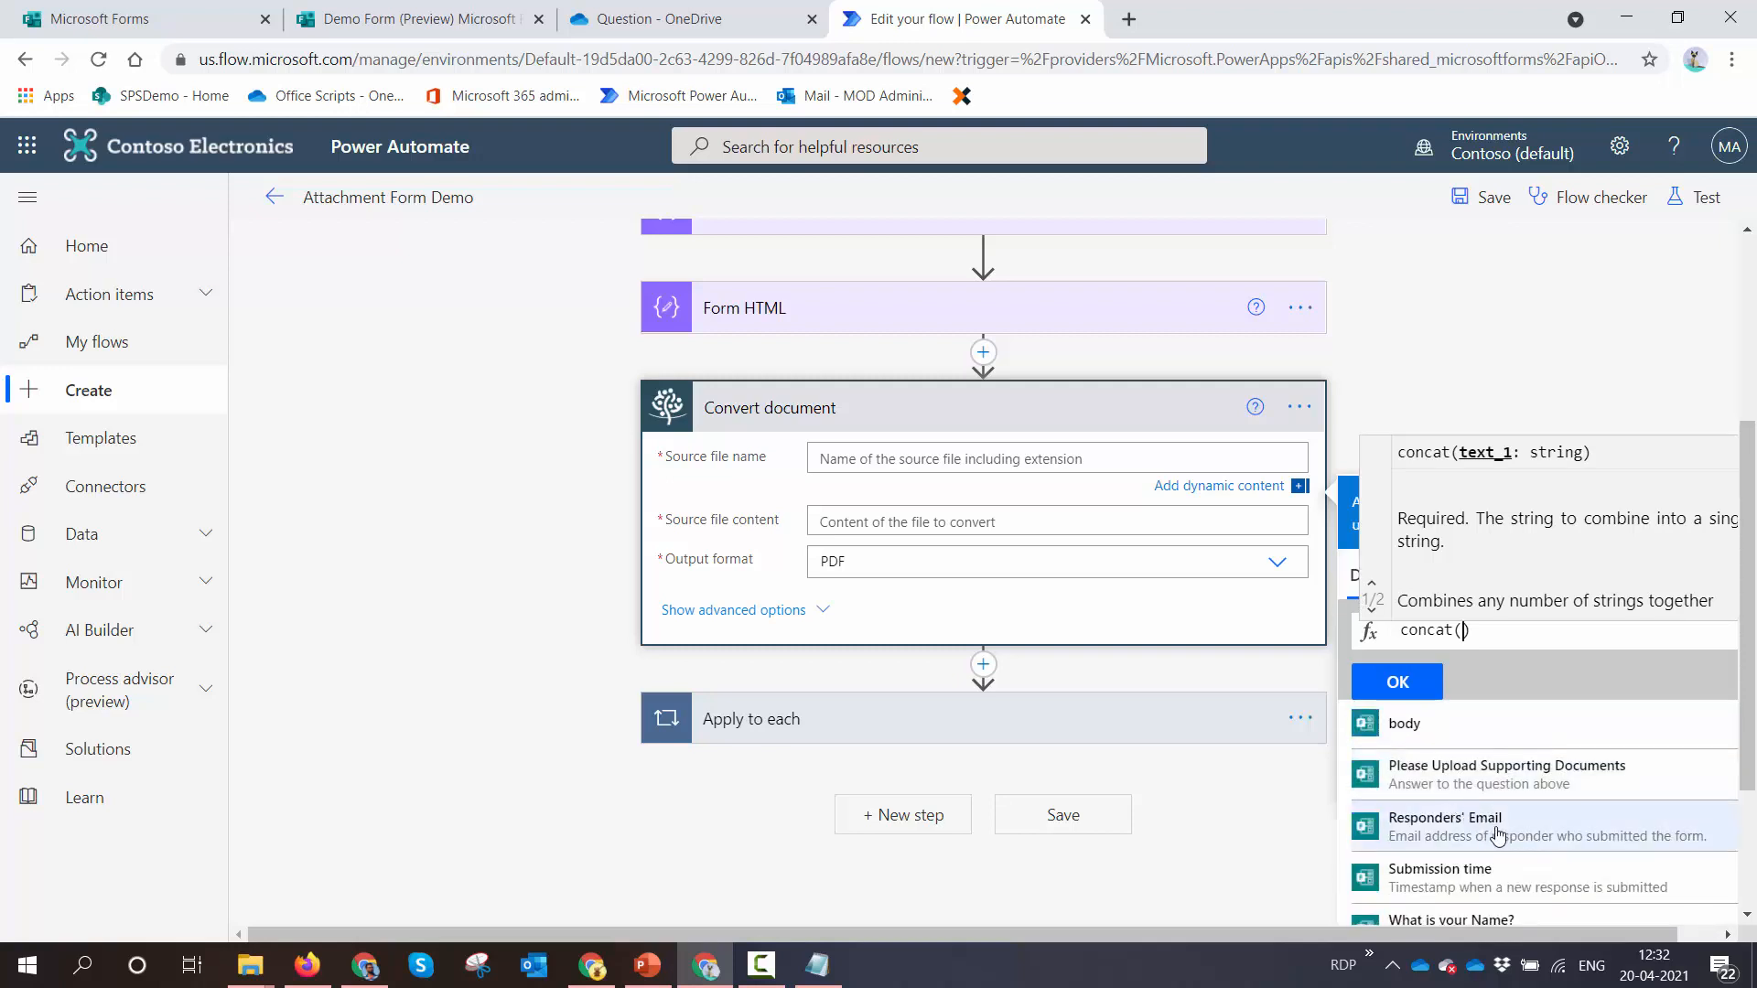
pyautogui.click(1494, 829)
pyautogui.write(',')
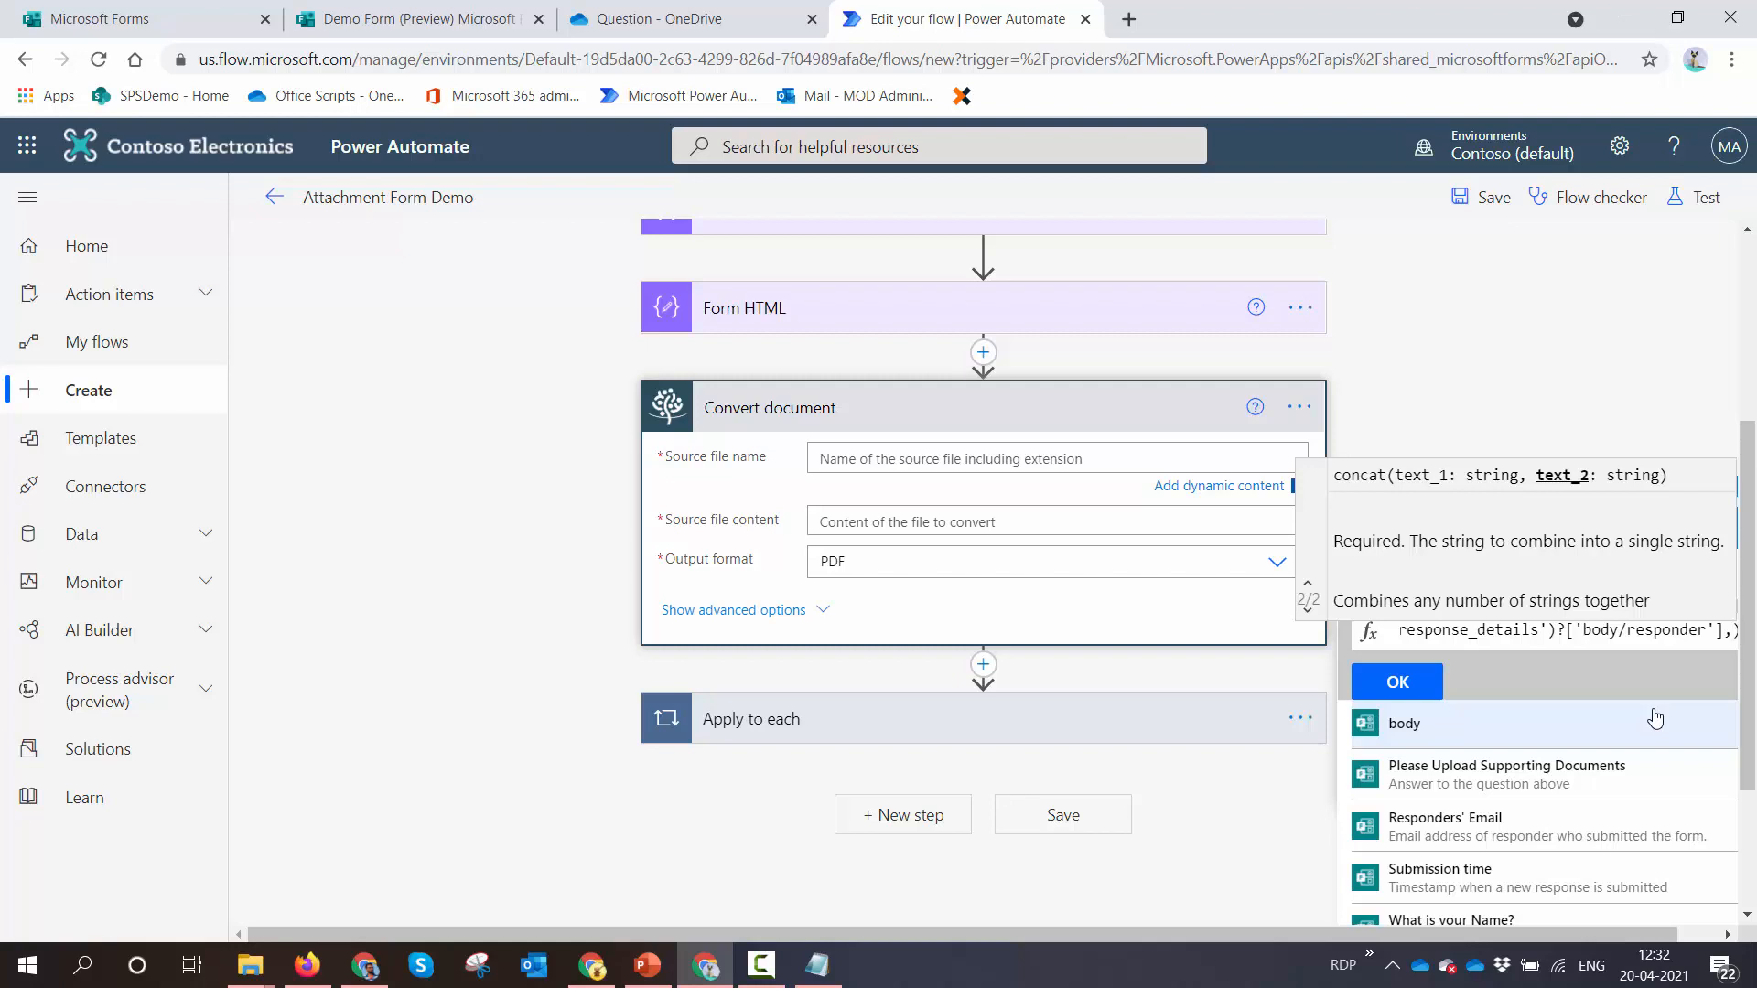
pyautogui.write("'.h")
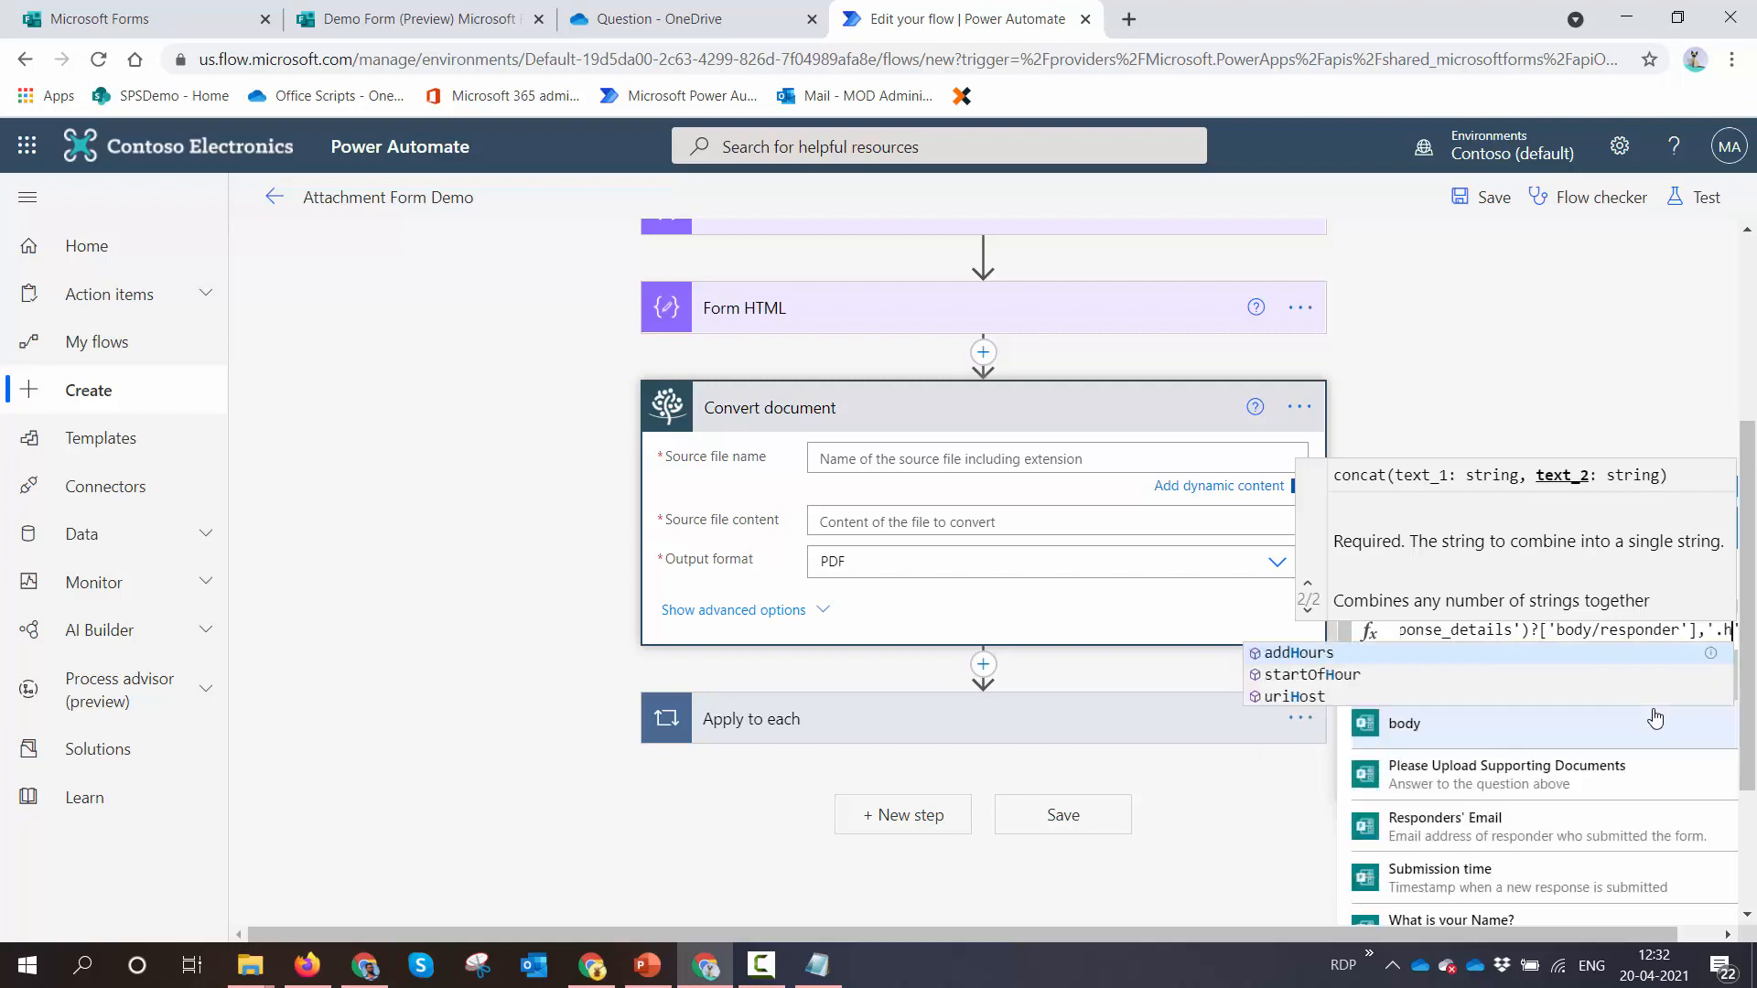
pyautogui.write('tml')
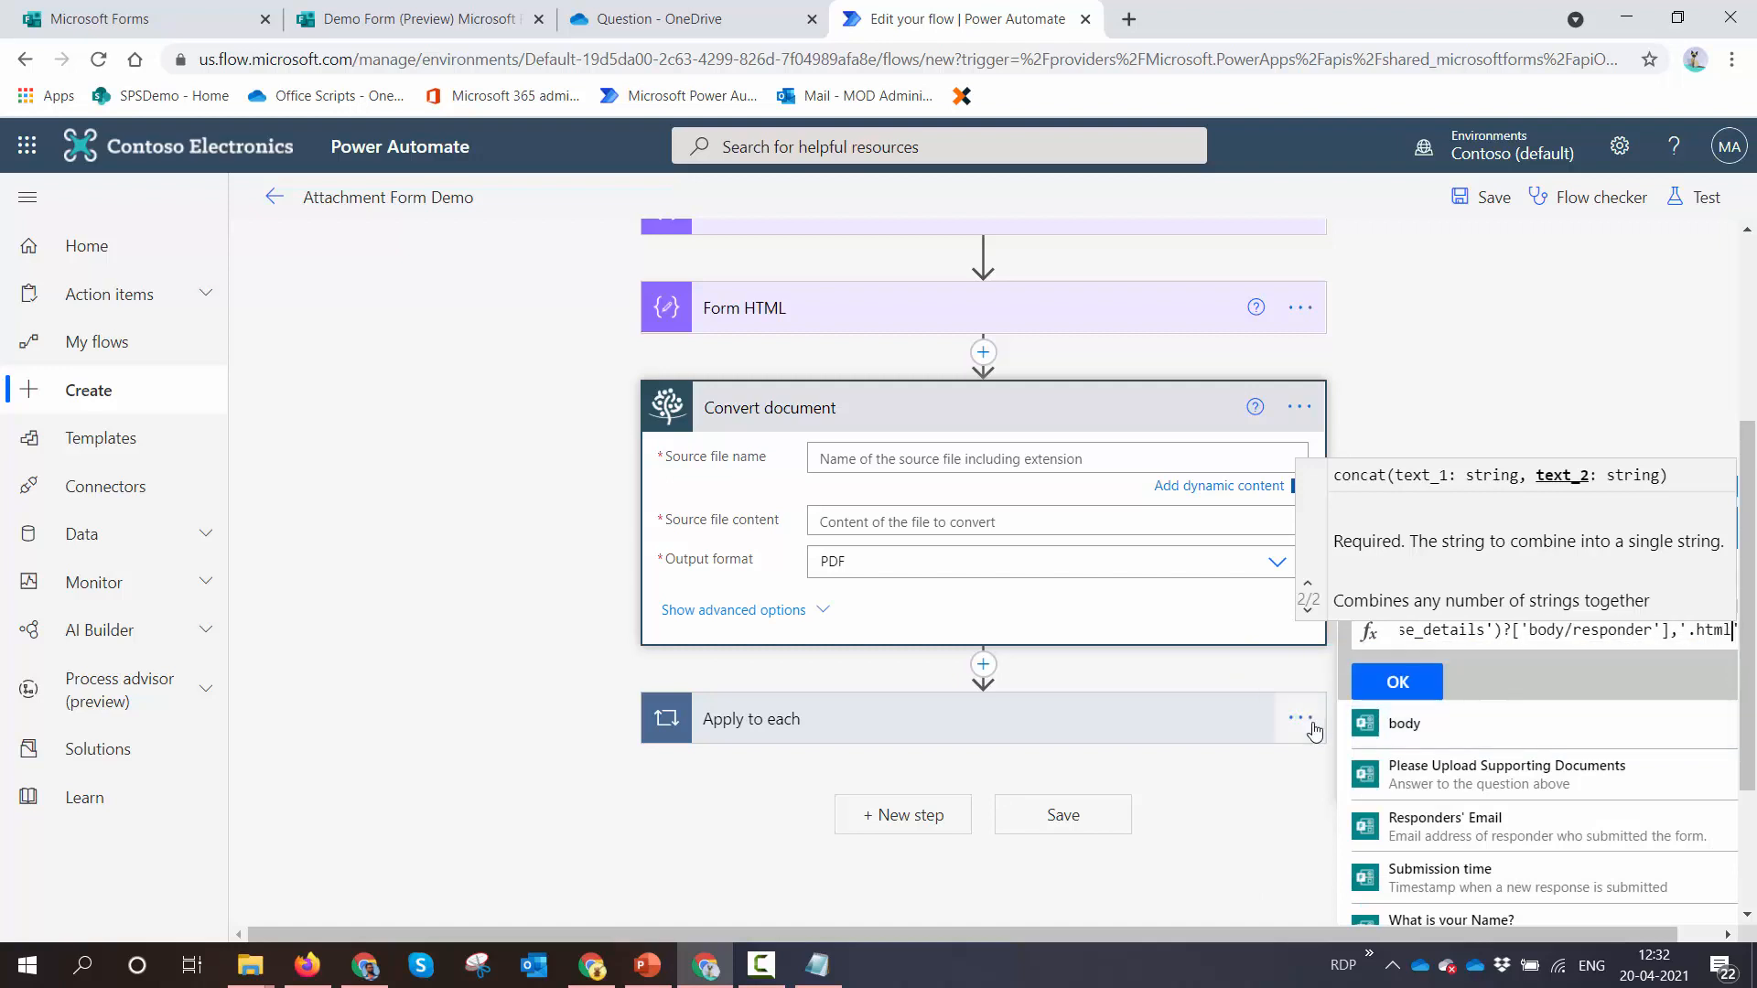
pyautogui.click(1397, 682)
# Use the Form HTML Outputs as the source file content
pyautogui.click(1032, 530)
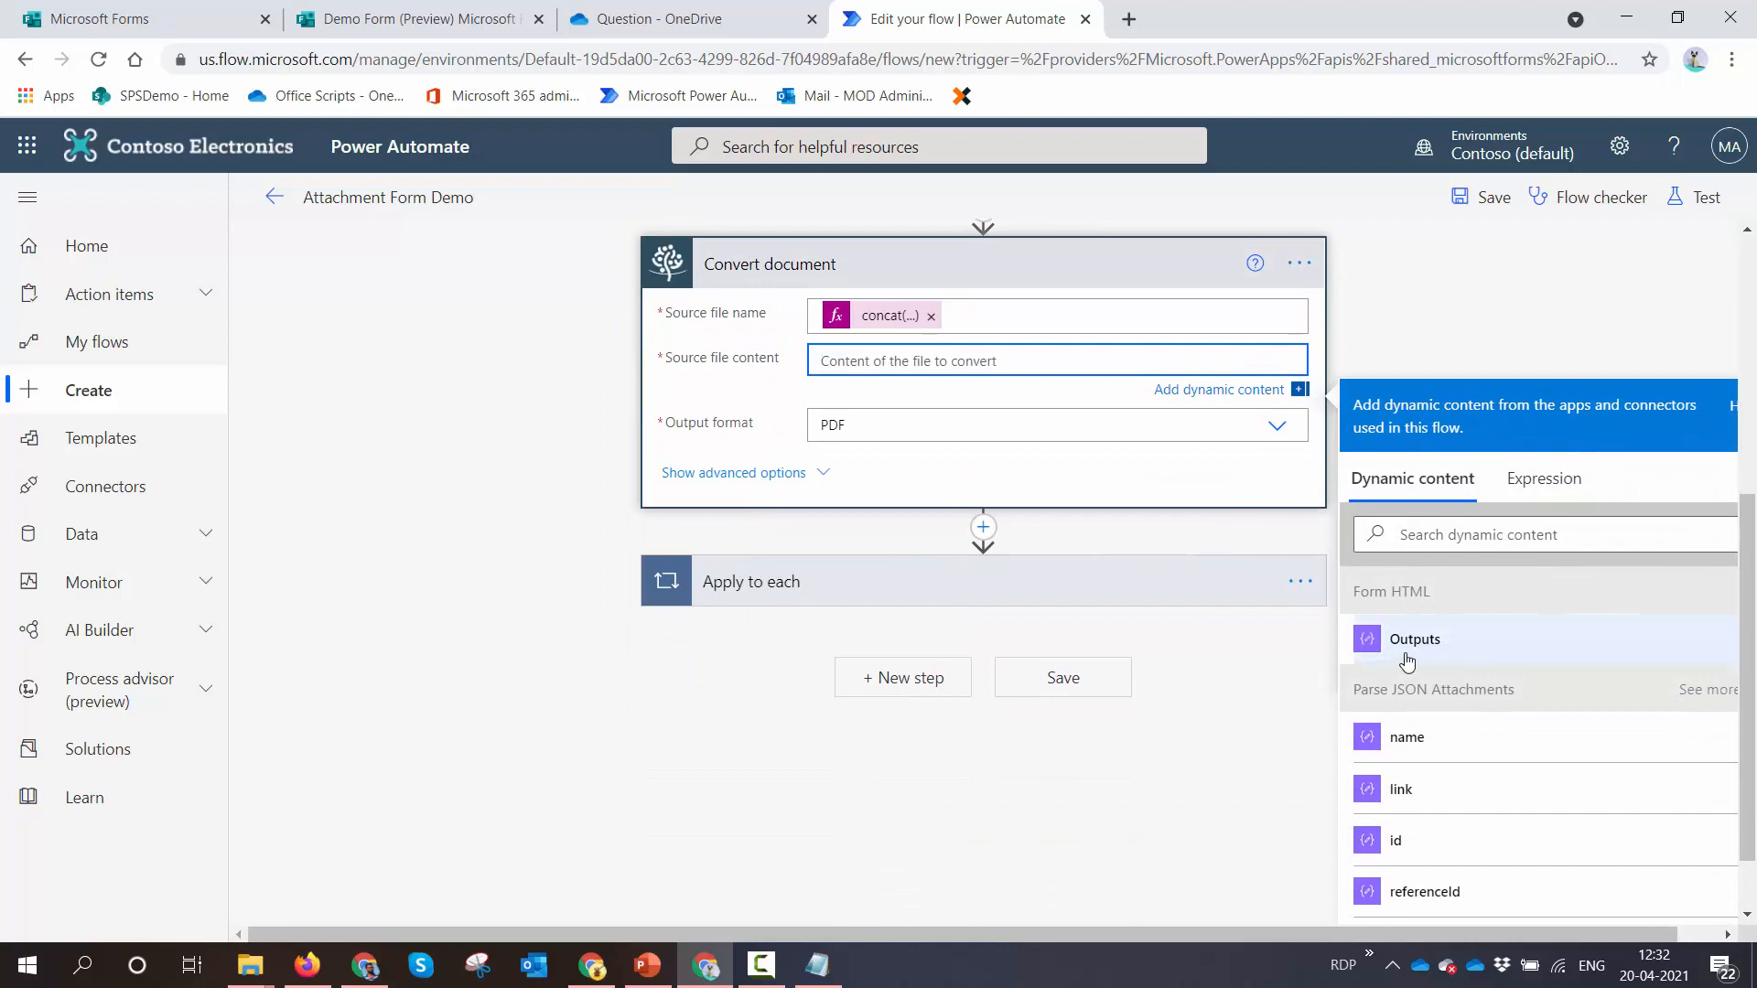
pyautogui.click(1407, 657)
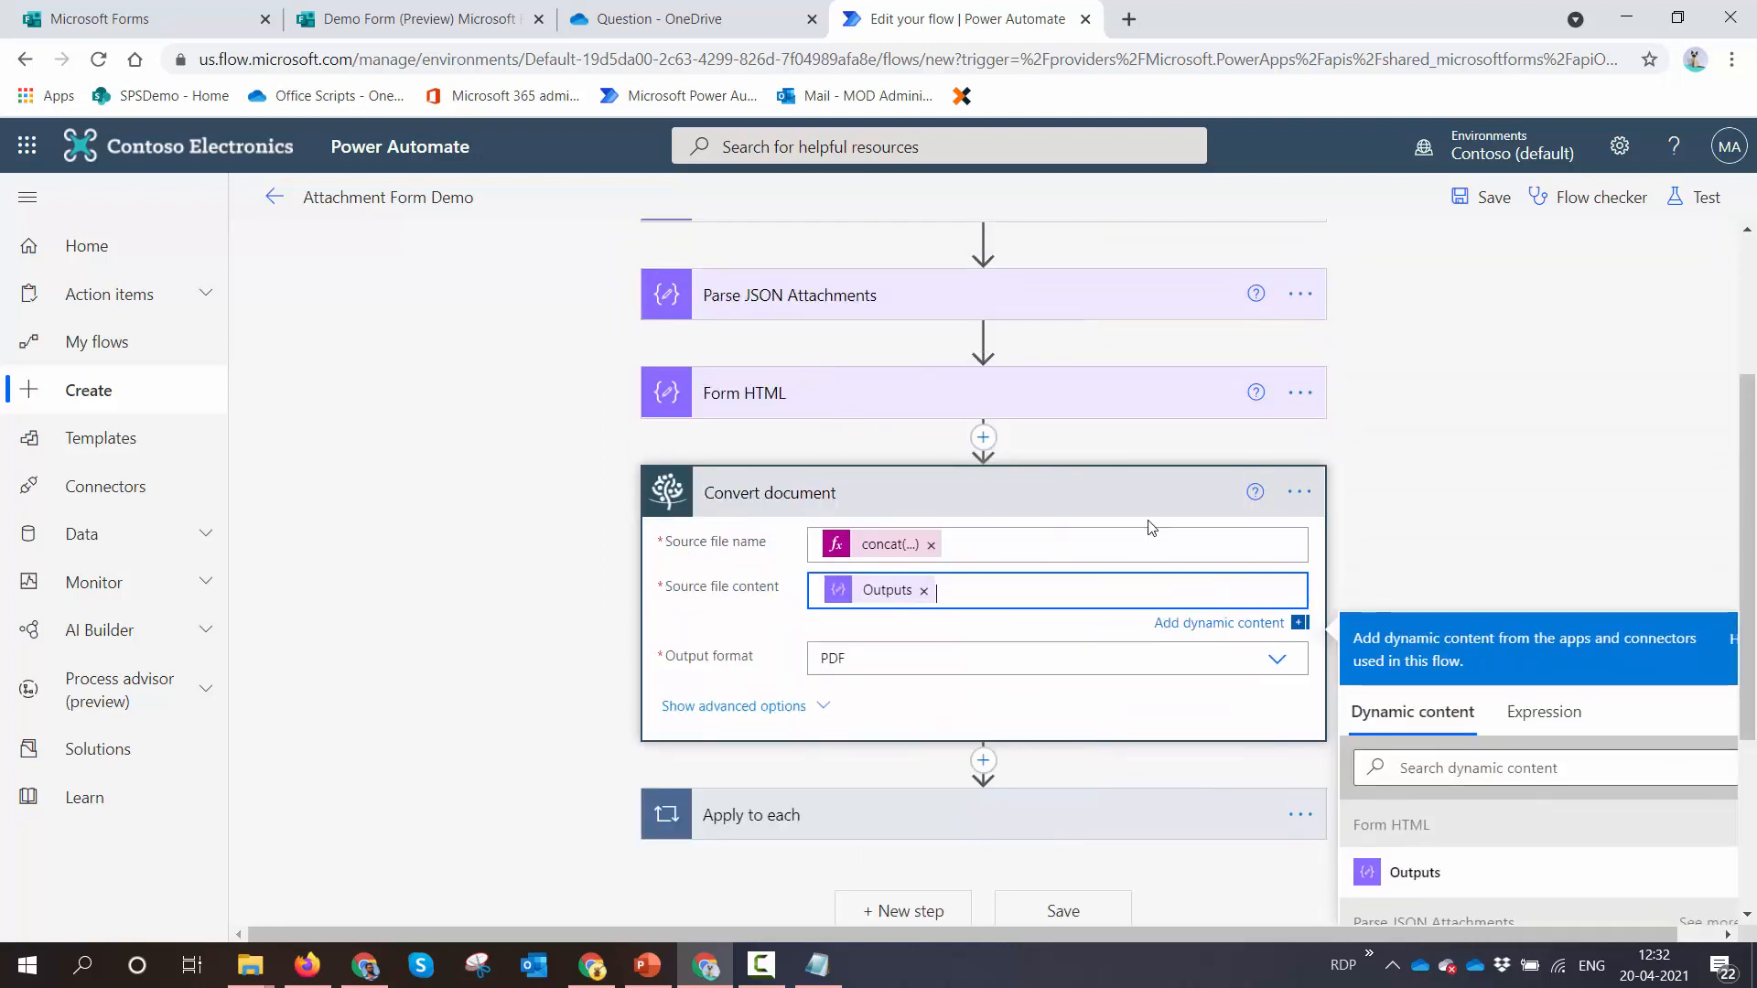
pyautogui.click(1300, 494)
pyautogui.click(1375, 593)
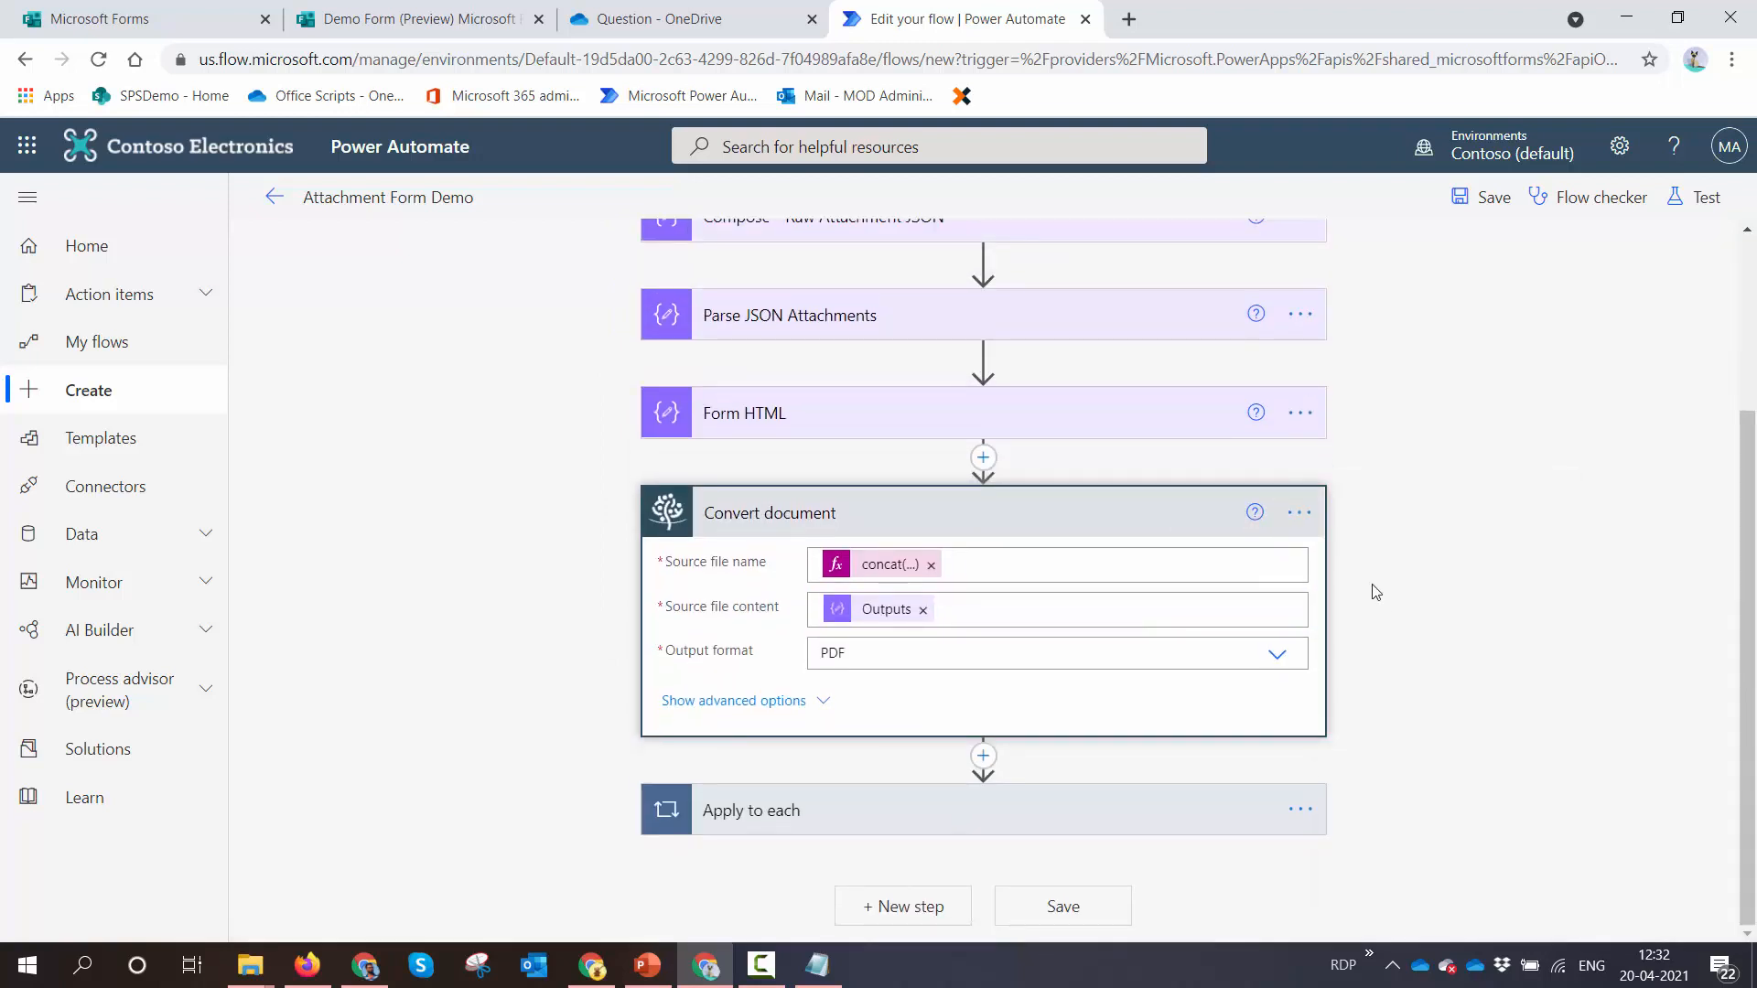
# Rename the conversion action to 'Convert Form to PDF'
pyautogui.click(1307, 523)
pyautogui.click(1400, 541)
pyautogui.press('BackSpace')
pyautogui.press('BackSpace')
pyautogui.press('BackSpace')
pyautogui.press('BackSpace')
pyautogui.press('BackSpace')
pyautogui.press('BackSpace')
pyautogui.press('BackSpace')
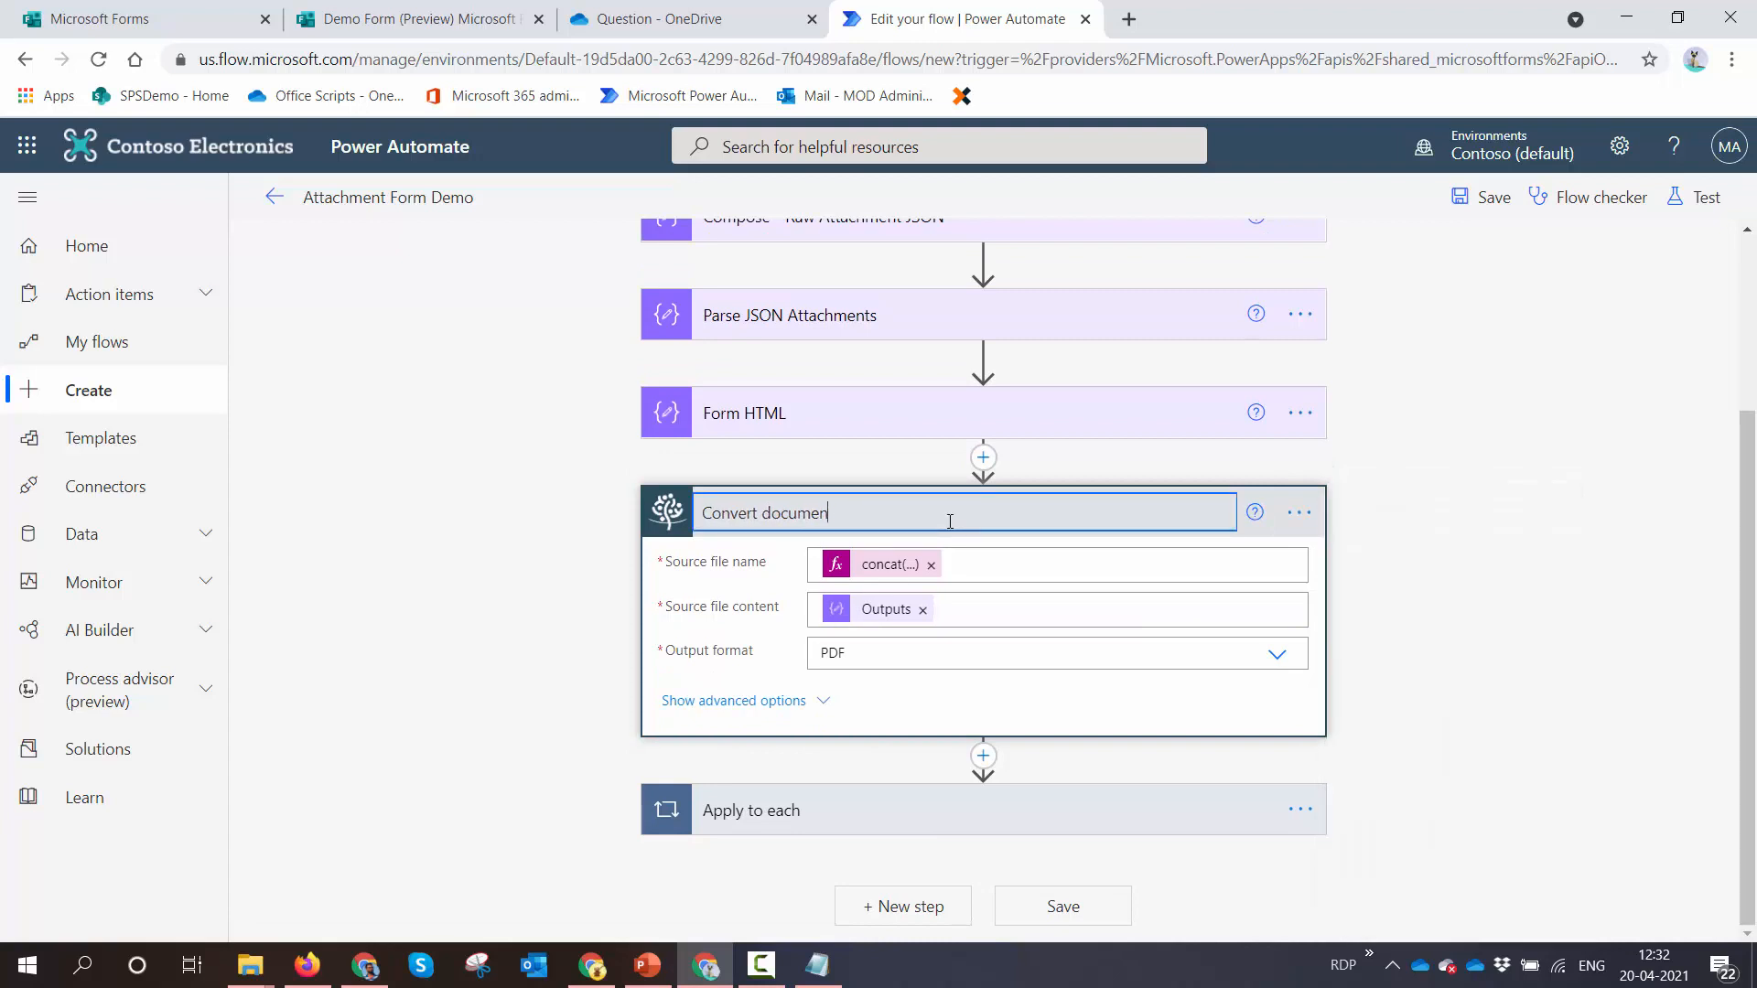
pyautogui.write('Form ')
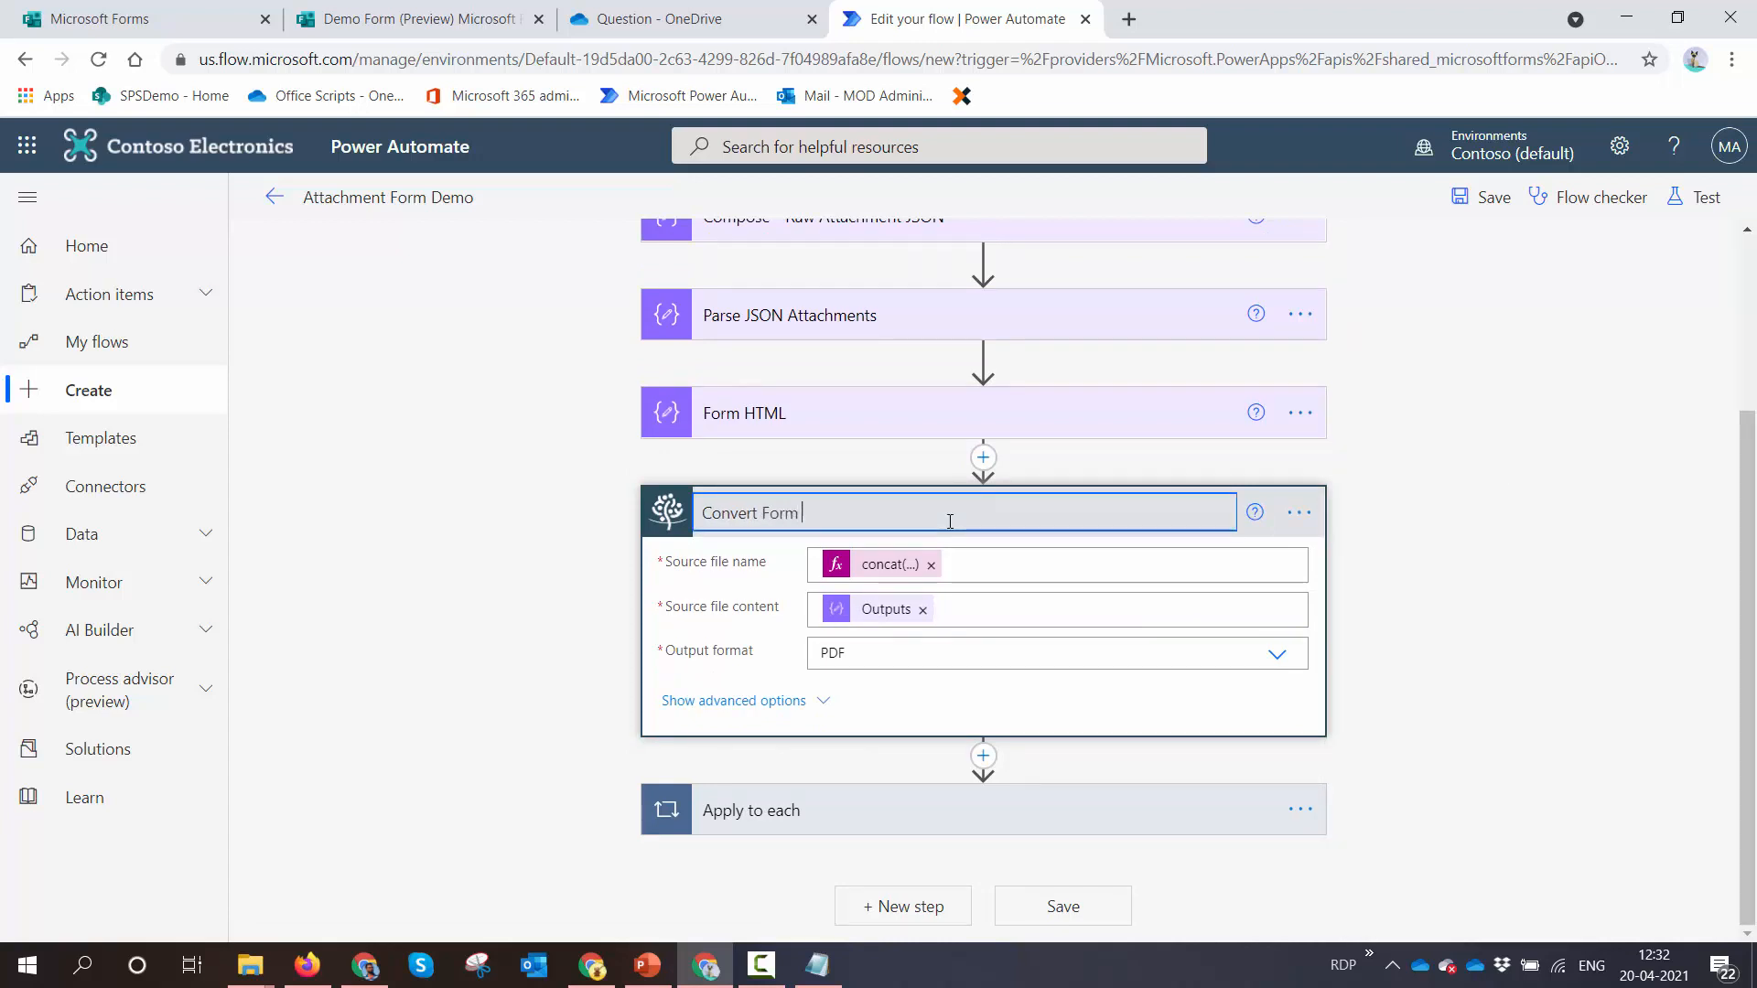
pyautogui.write('to PDF')
pyautogui.click(1043, 514)
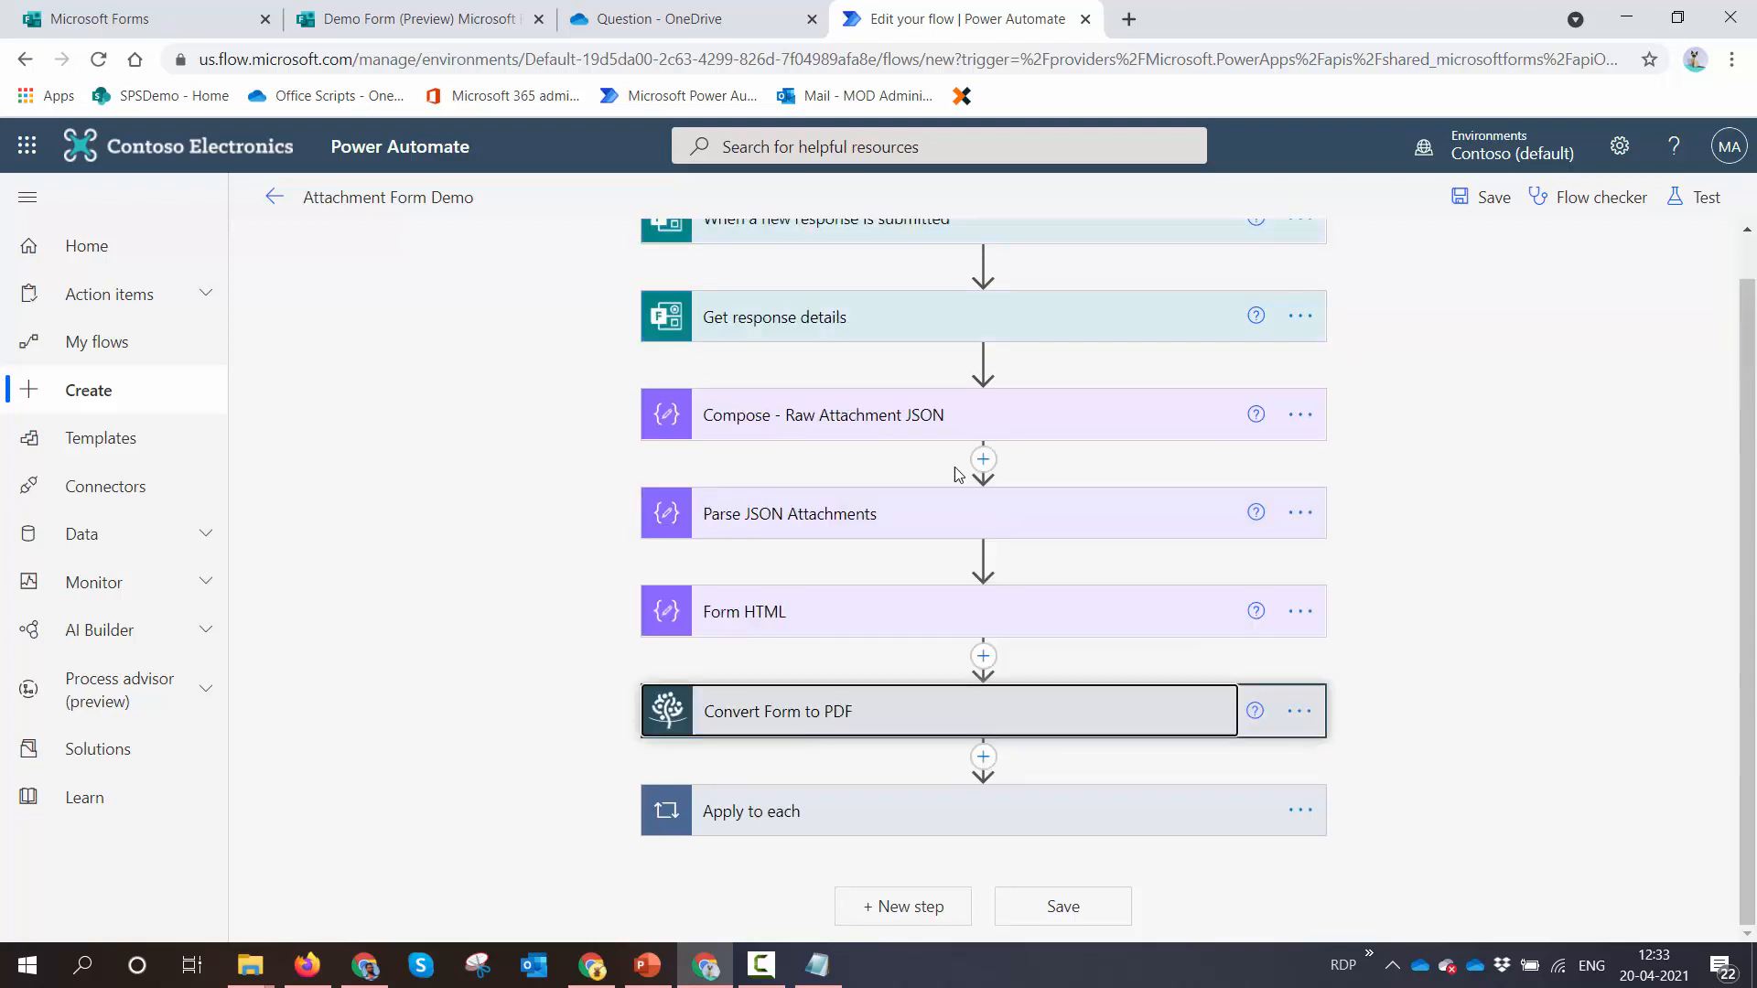
pyautogui.click(1062, 824)
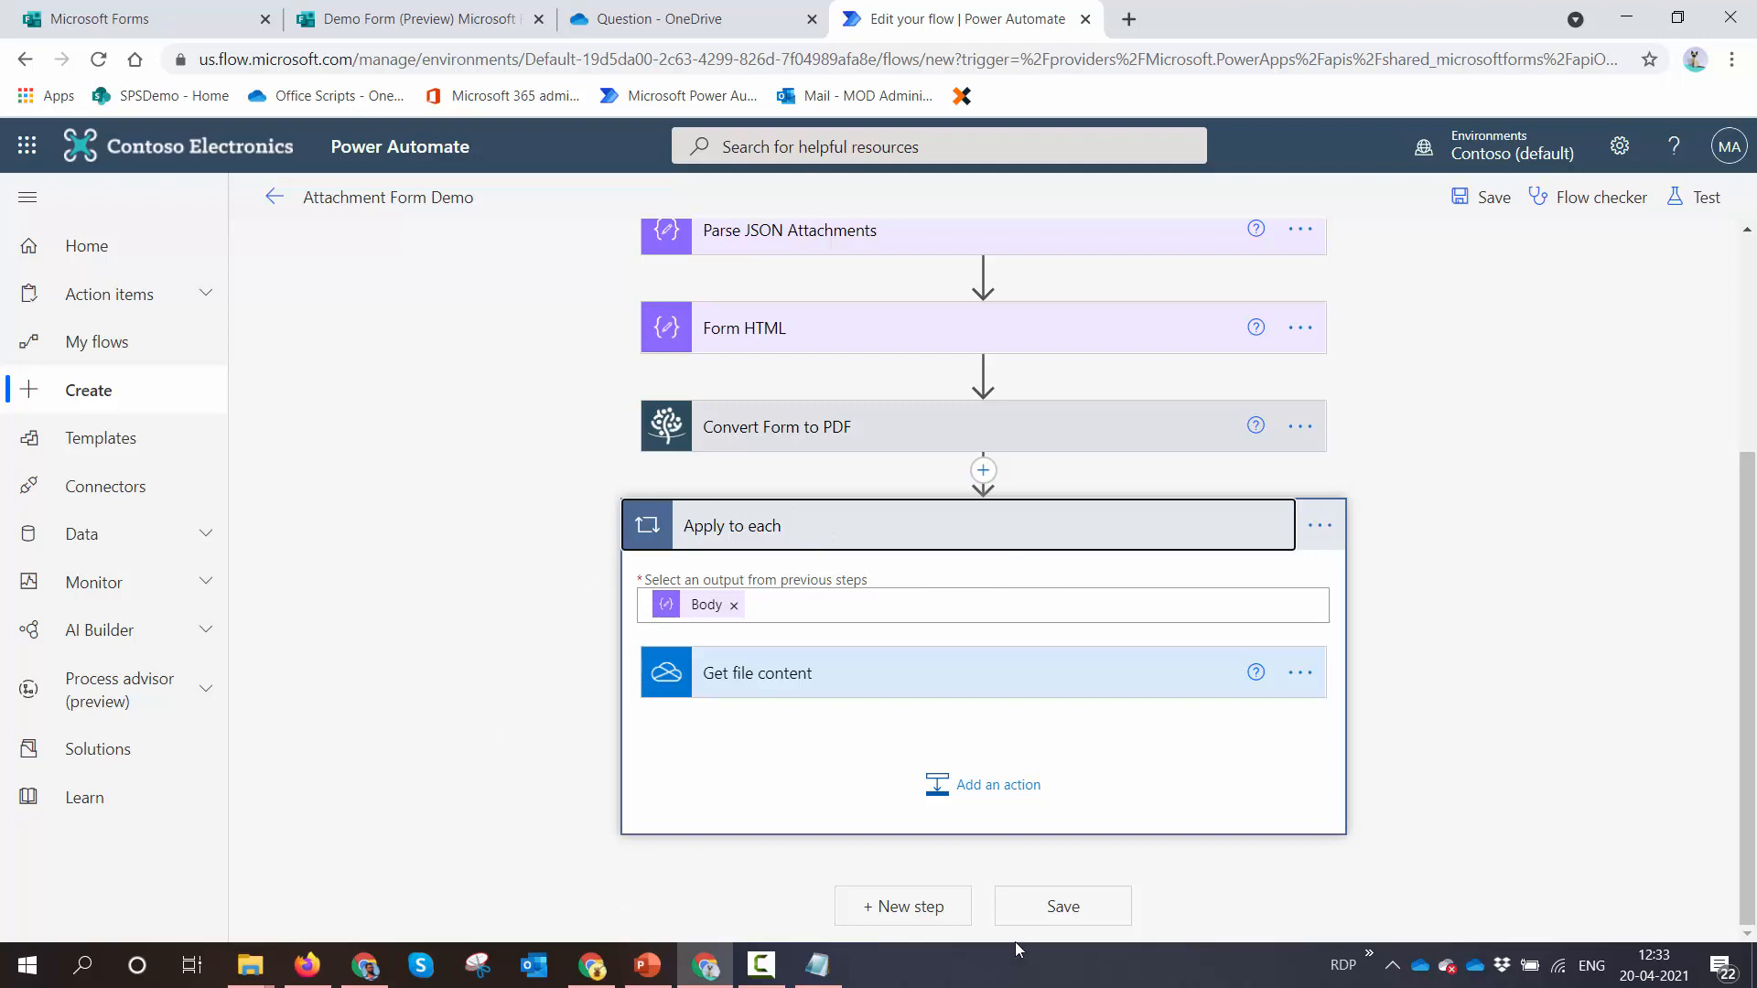
# Expand Get file content inside the loop to view its File id setting
pyautogui.click(870, 691)
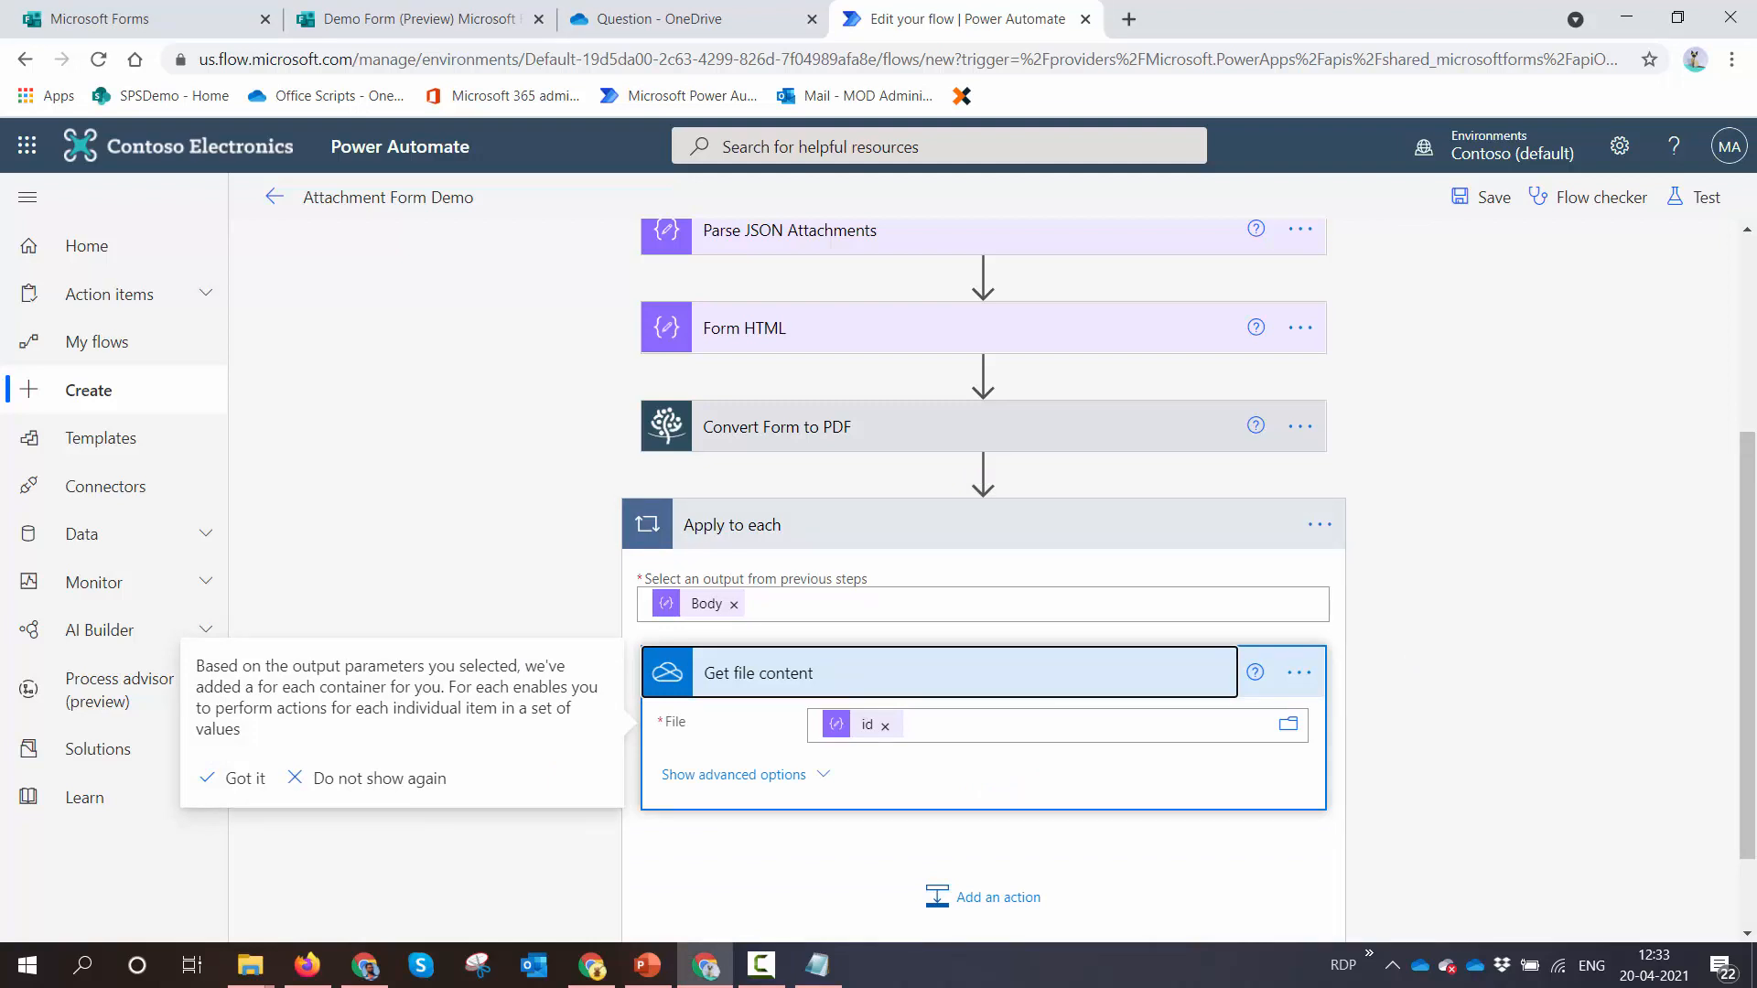
pyautogui.hotkey('alt', 'Tab')
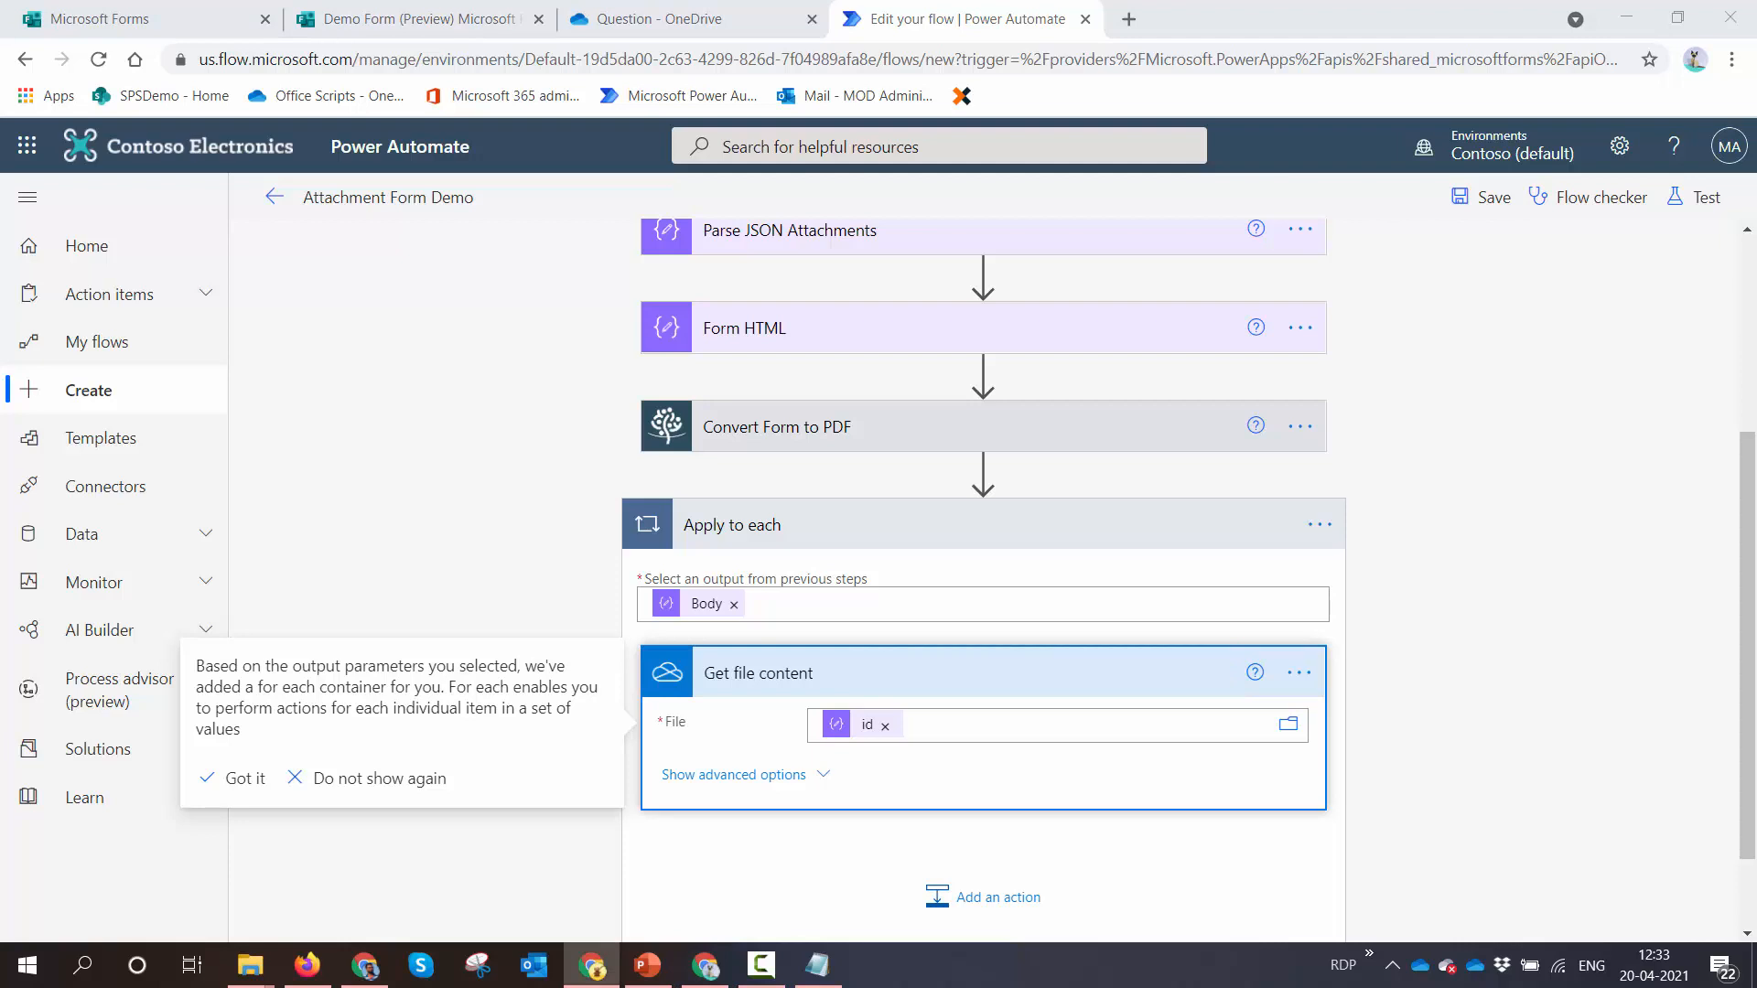
pyautogui.scroll(-2, 1330, 753)
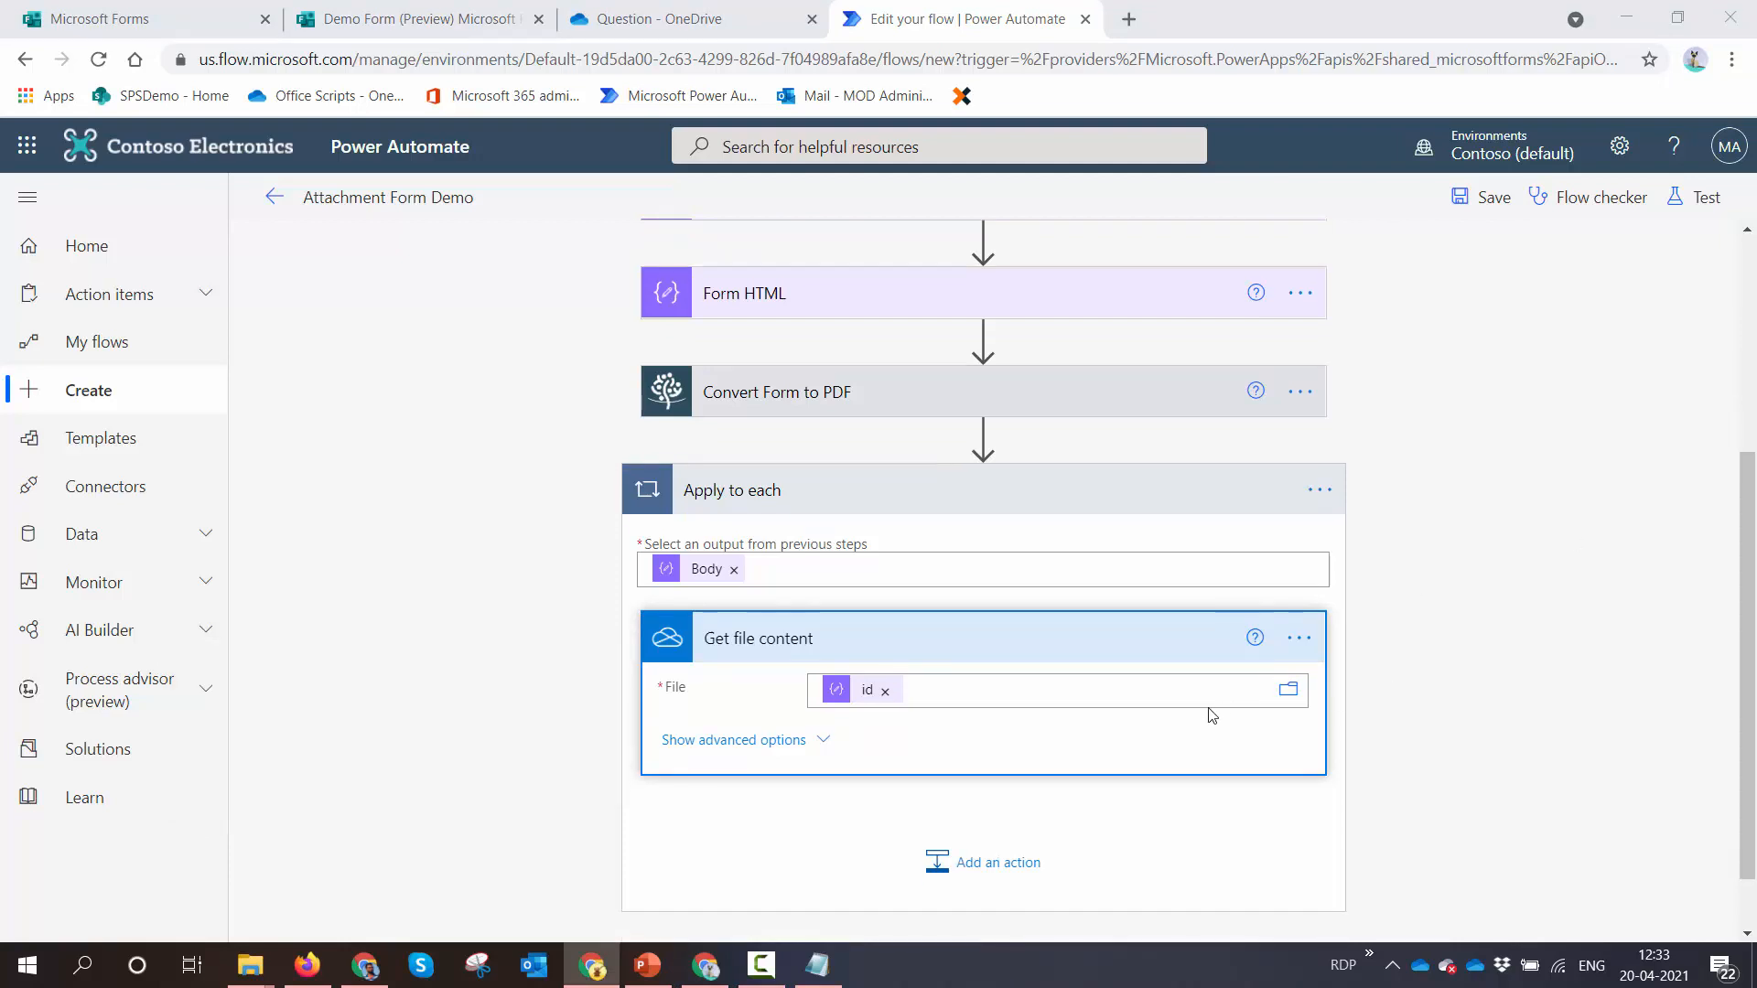
# Add a Muhimbi PDF Merge documents step after the loop, using a Source files list
pyautogui.click(903, 906)
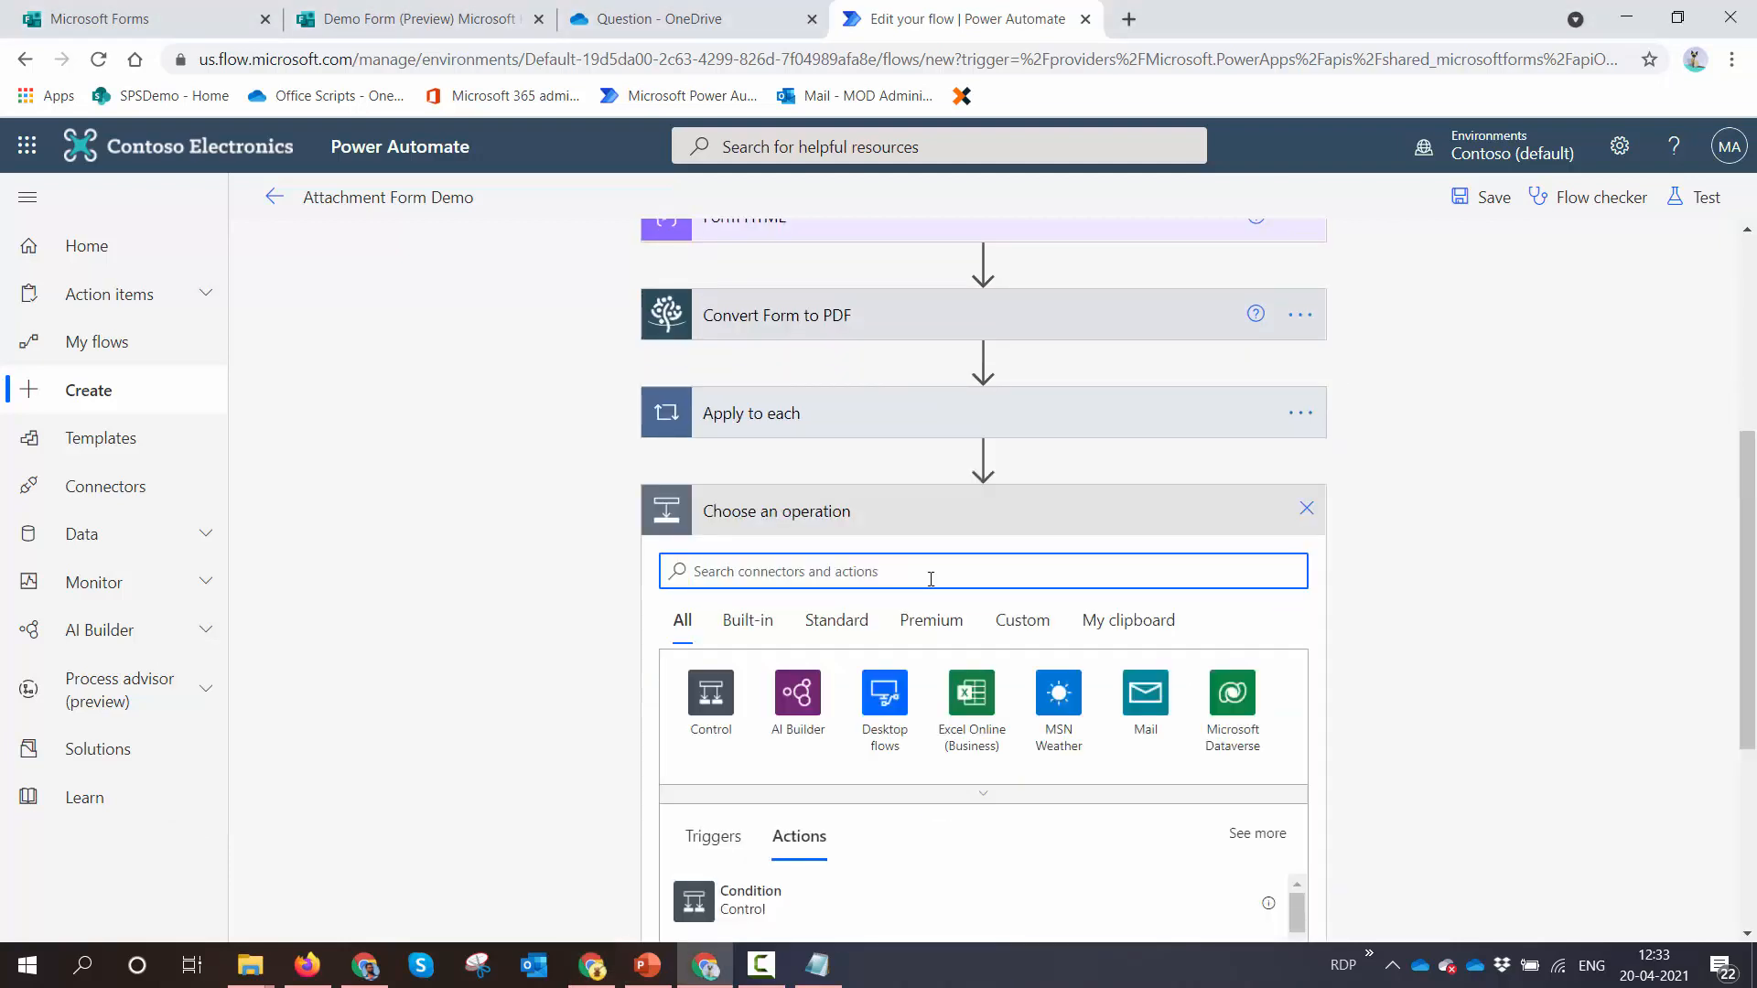
pyautogui.write('Muhimbi')
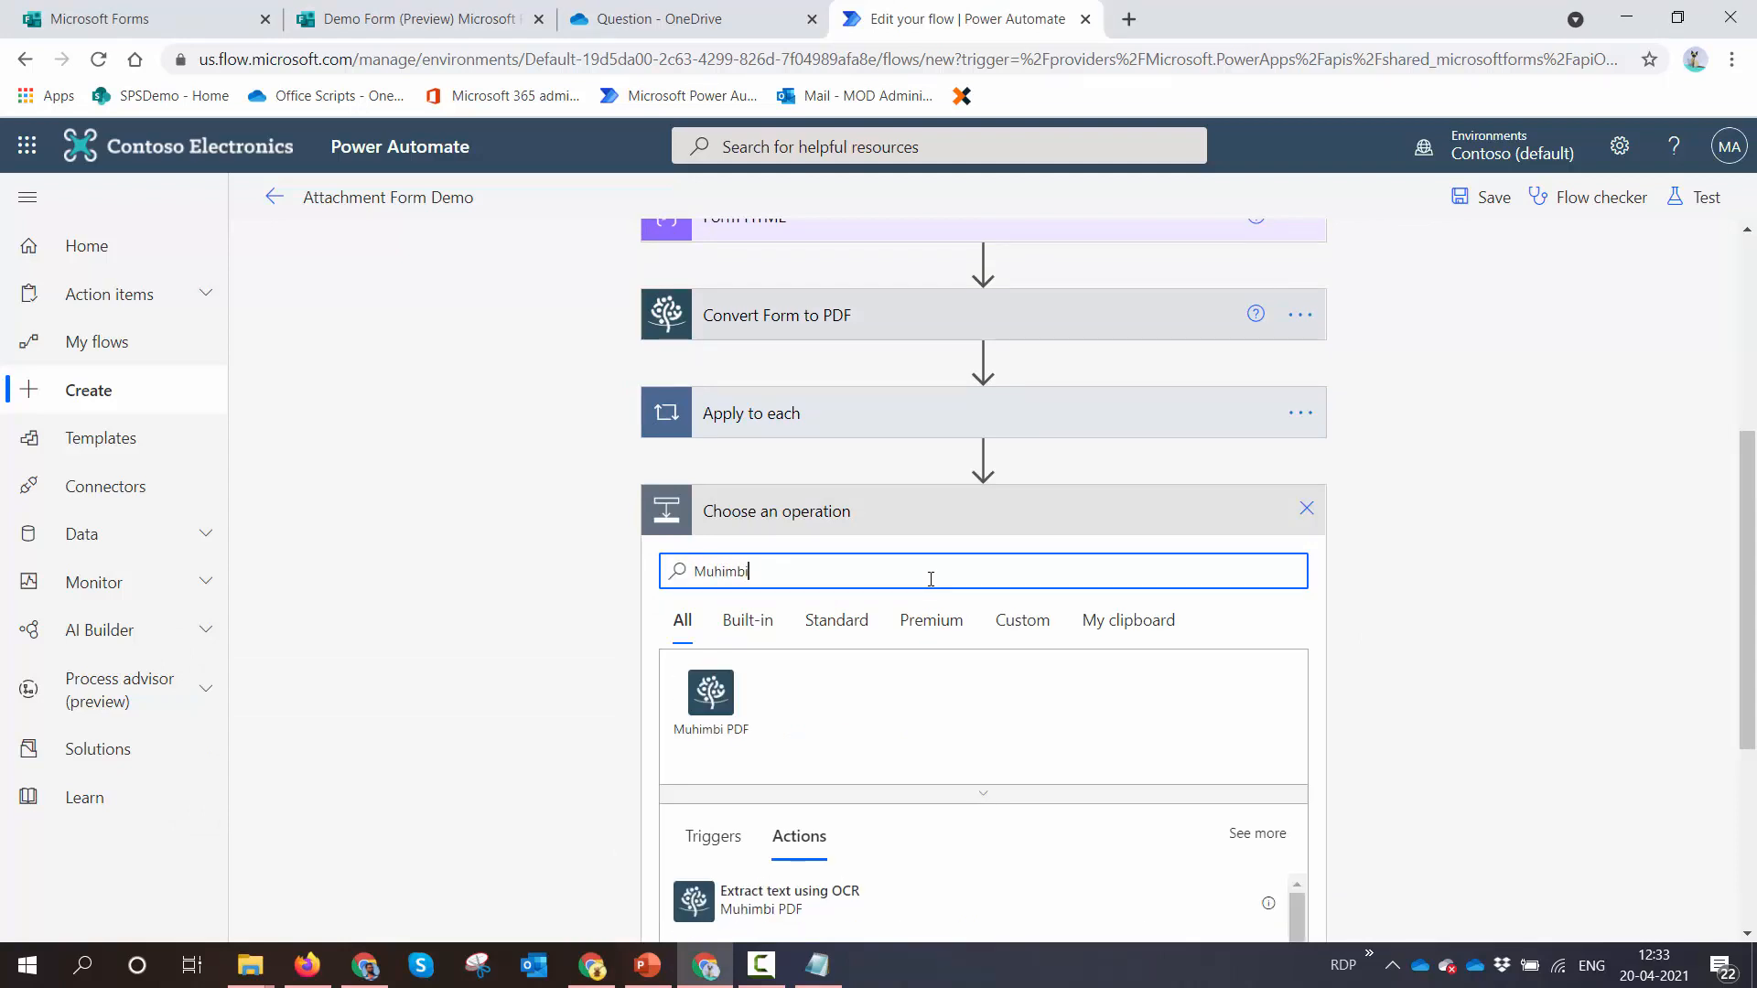
pyautogui.click(723, 586)
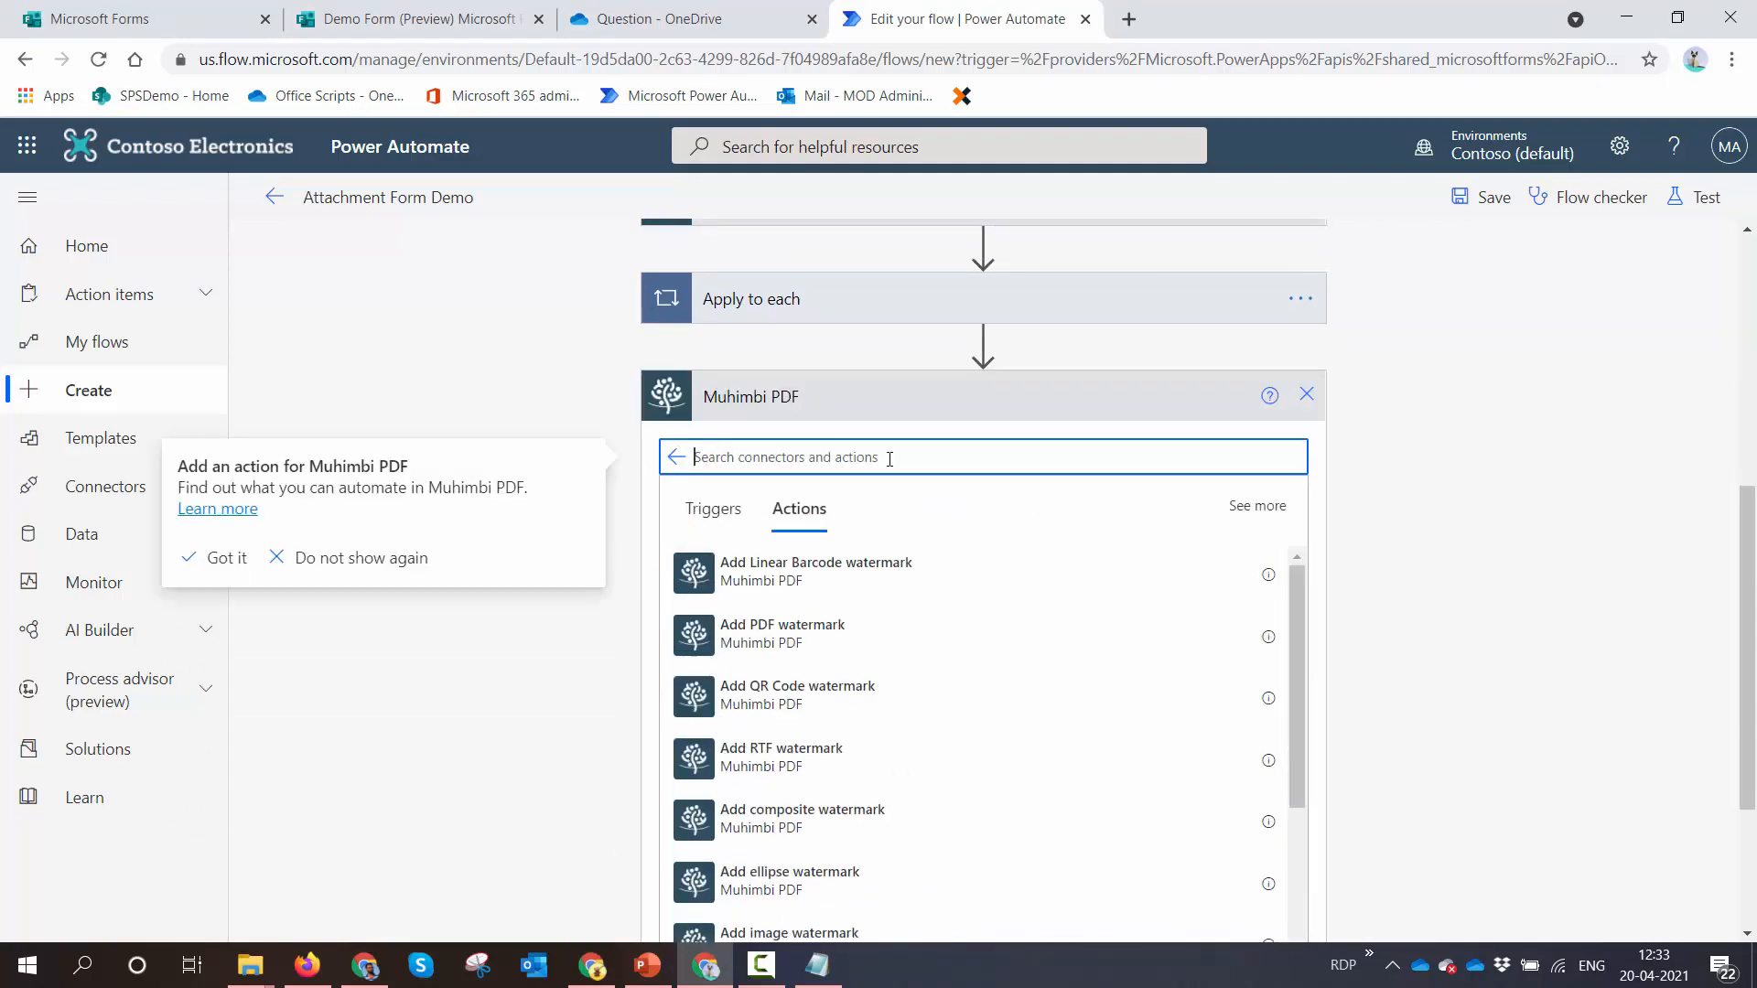
pyautogui.write('Merge')
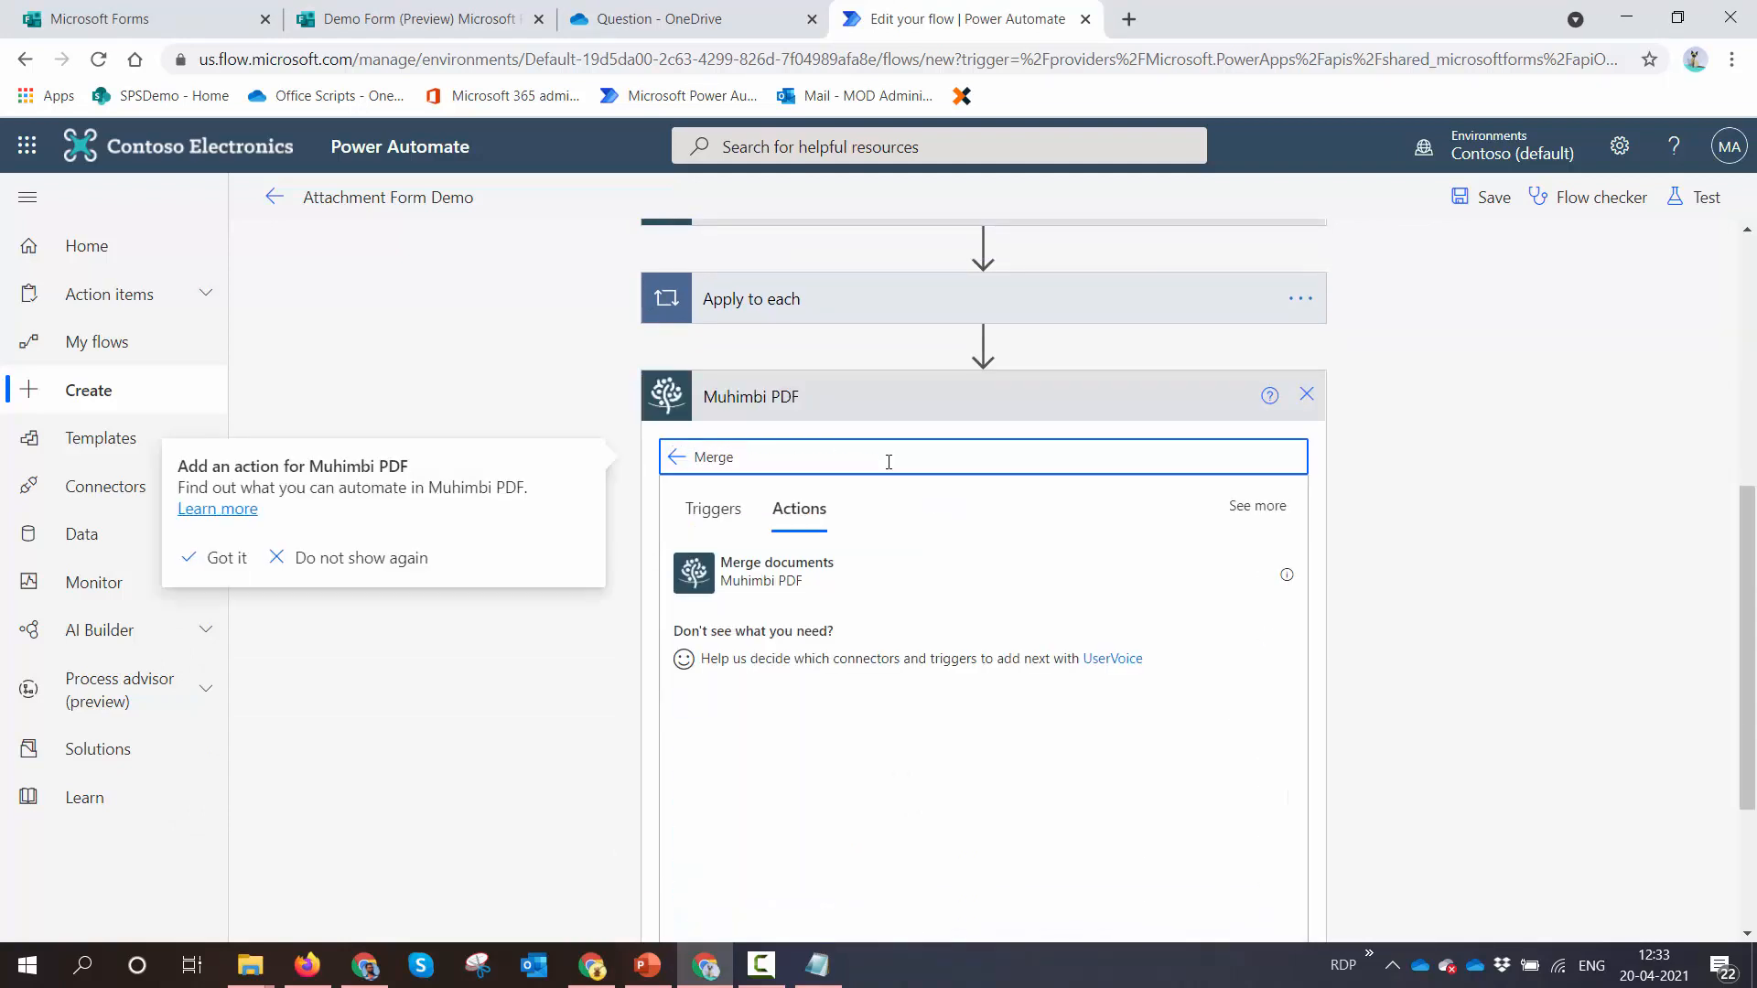
pyautogui.click(900, 576)
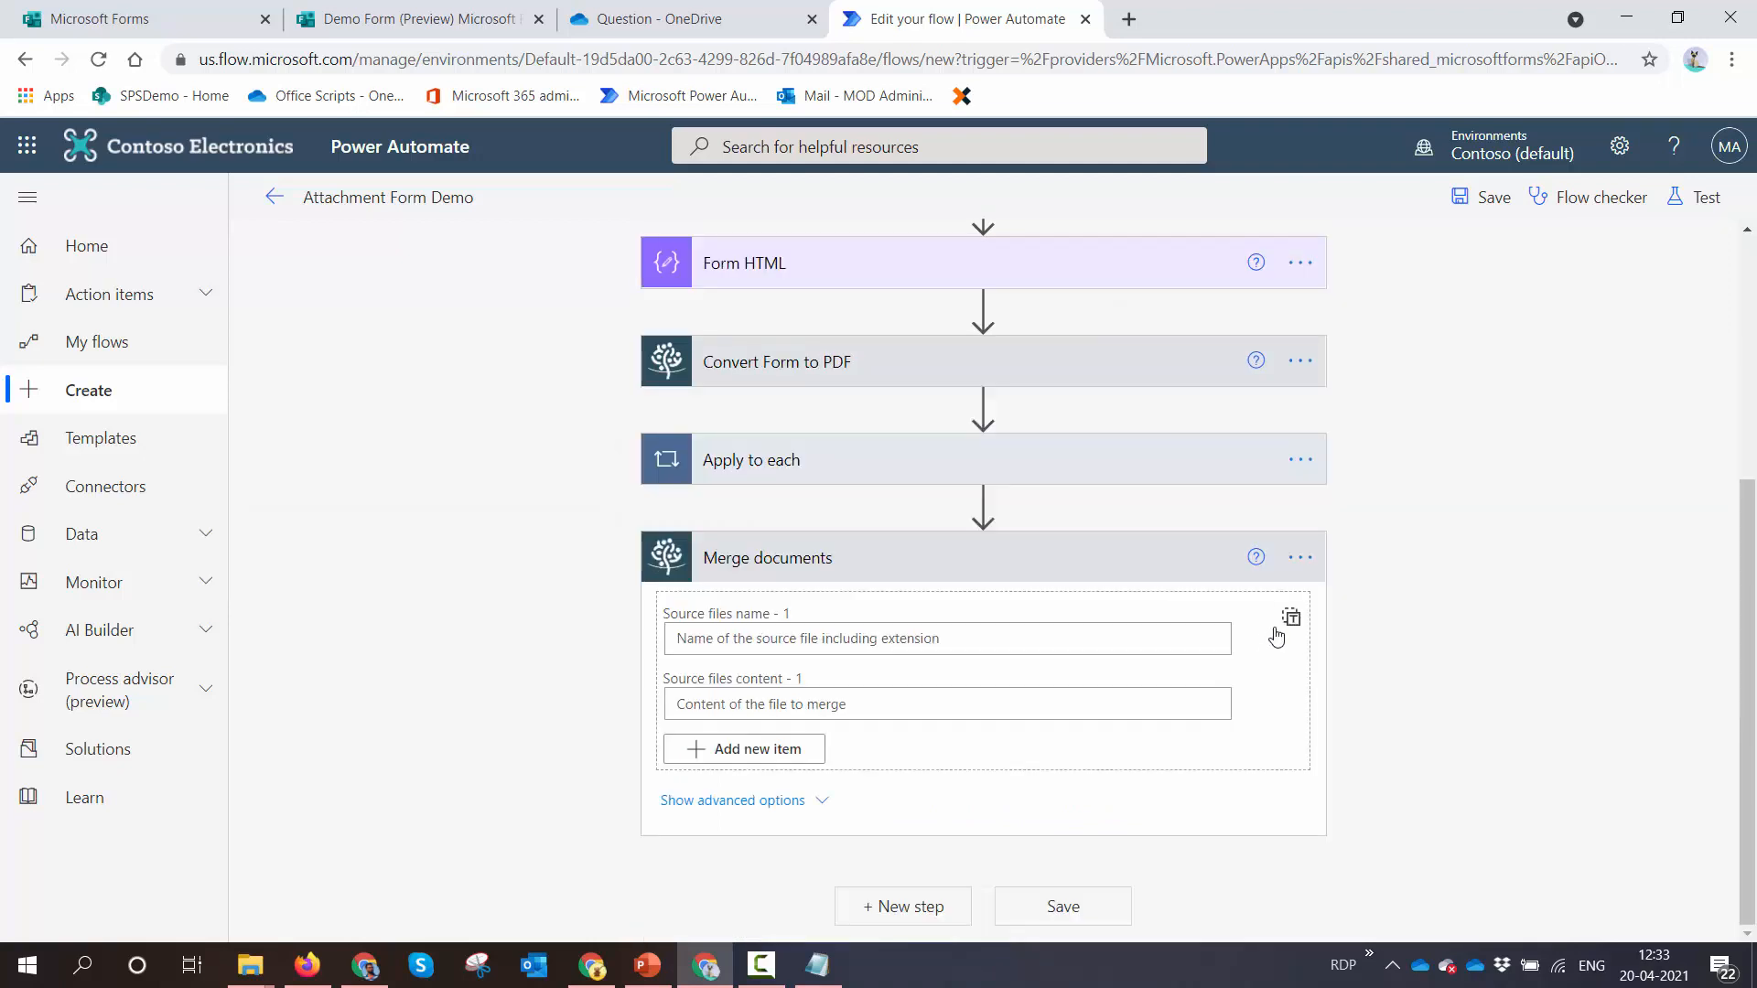
pyautogui.click(1287, 622)
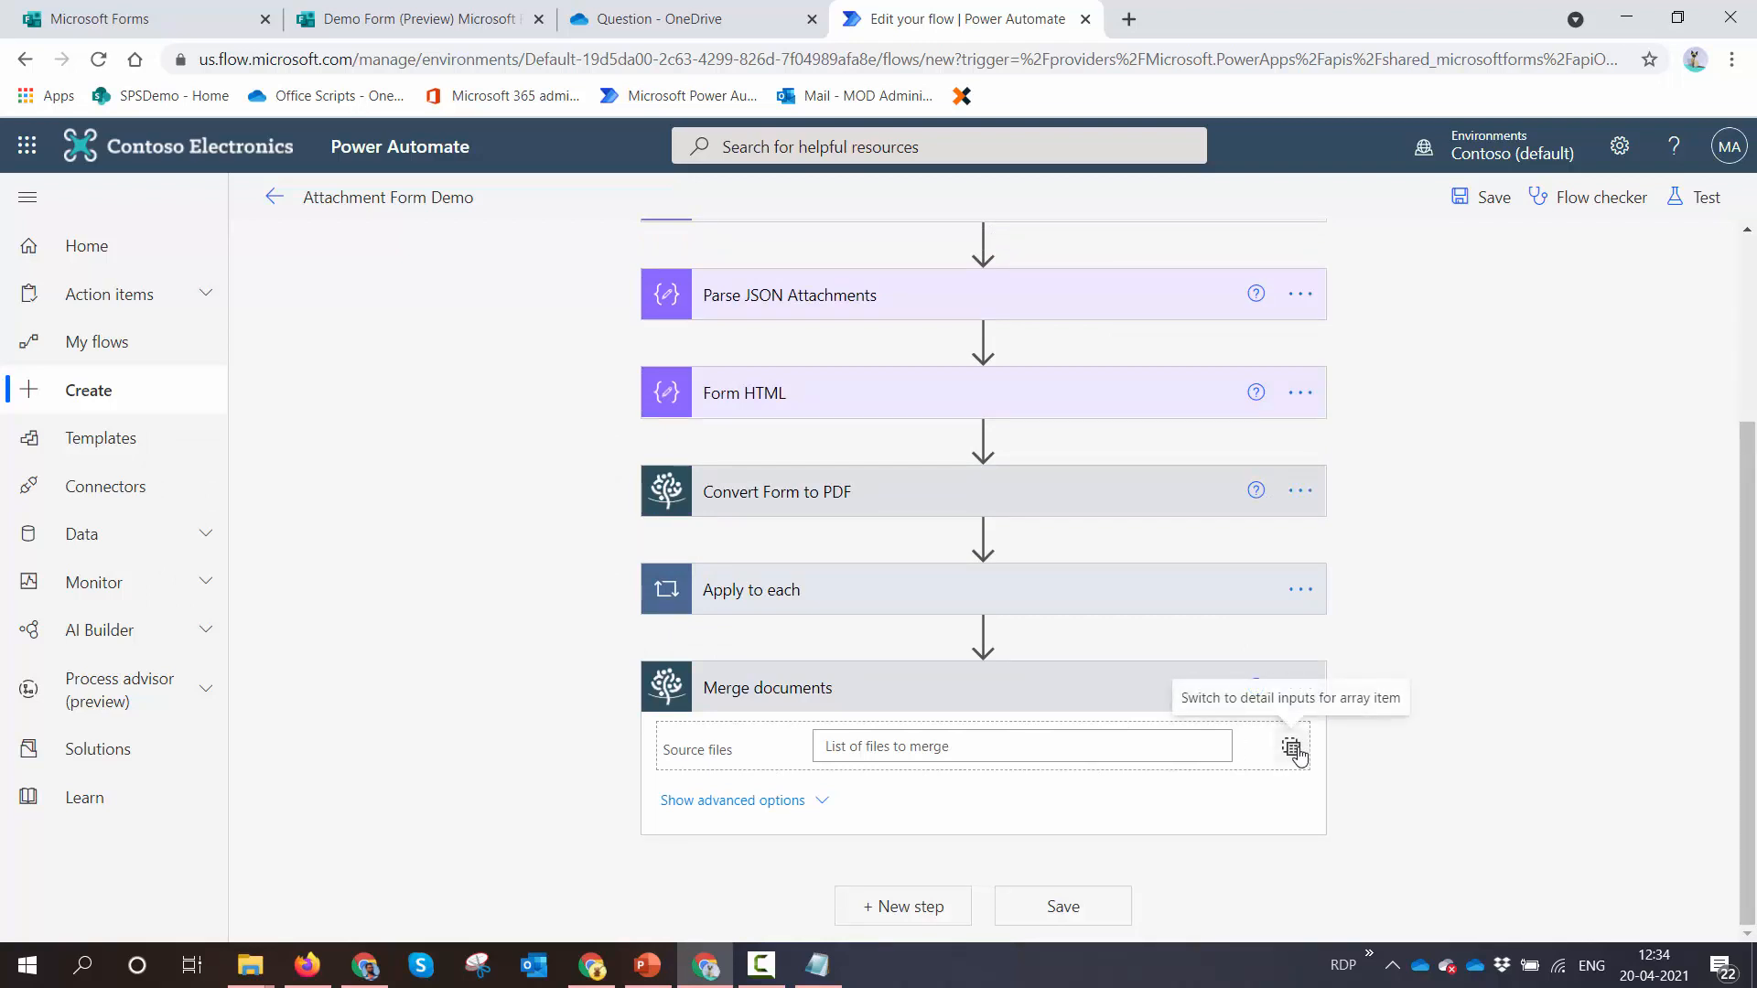
pyautogui.click(1173, 611)
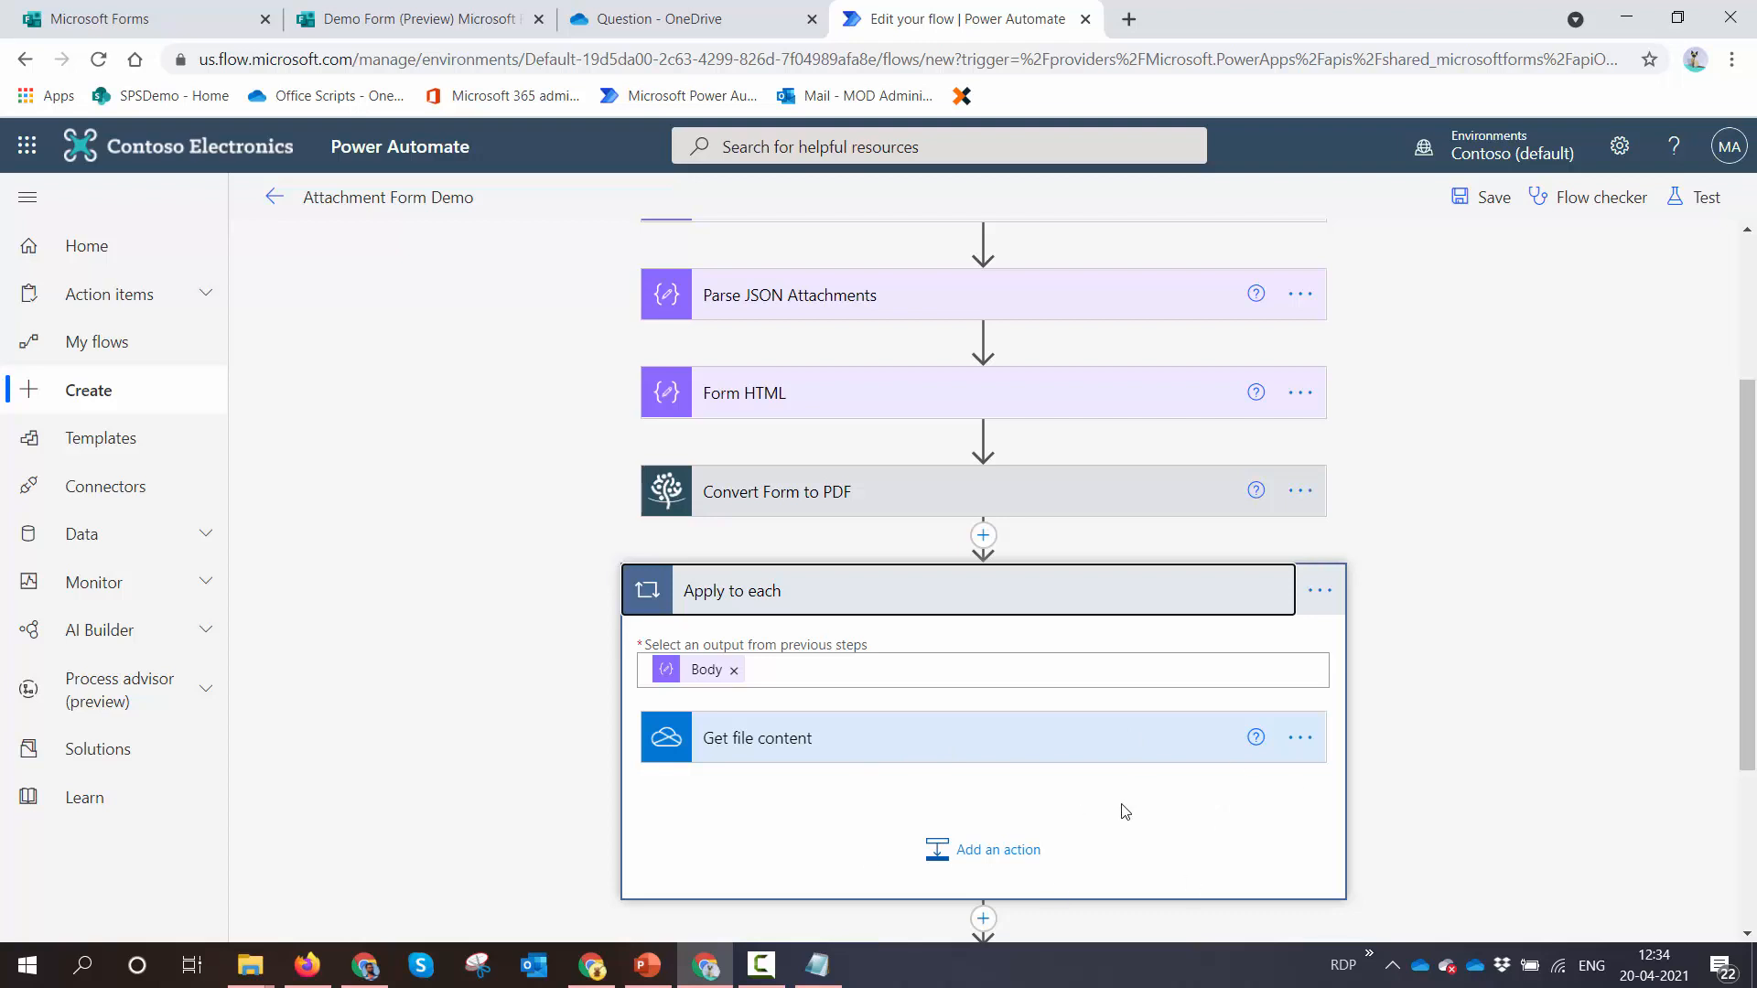
# Insert an Initialize variable action below Convert Form to PDF, an Array named File Array
pyautogui.click(983, 536)
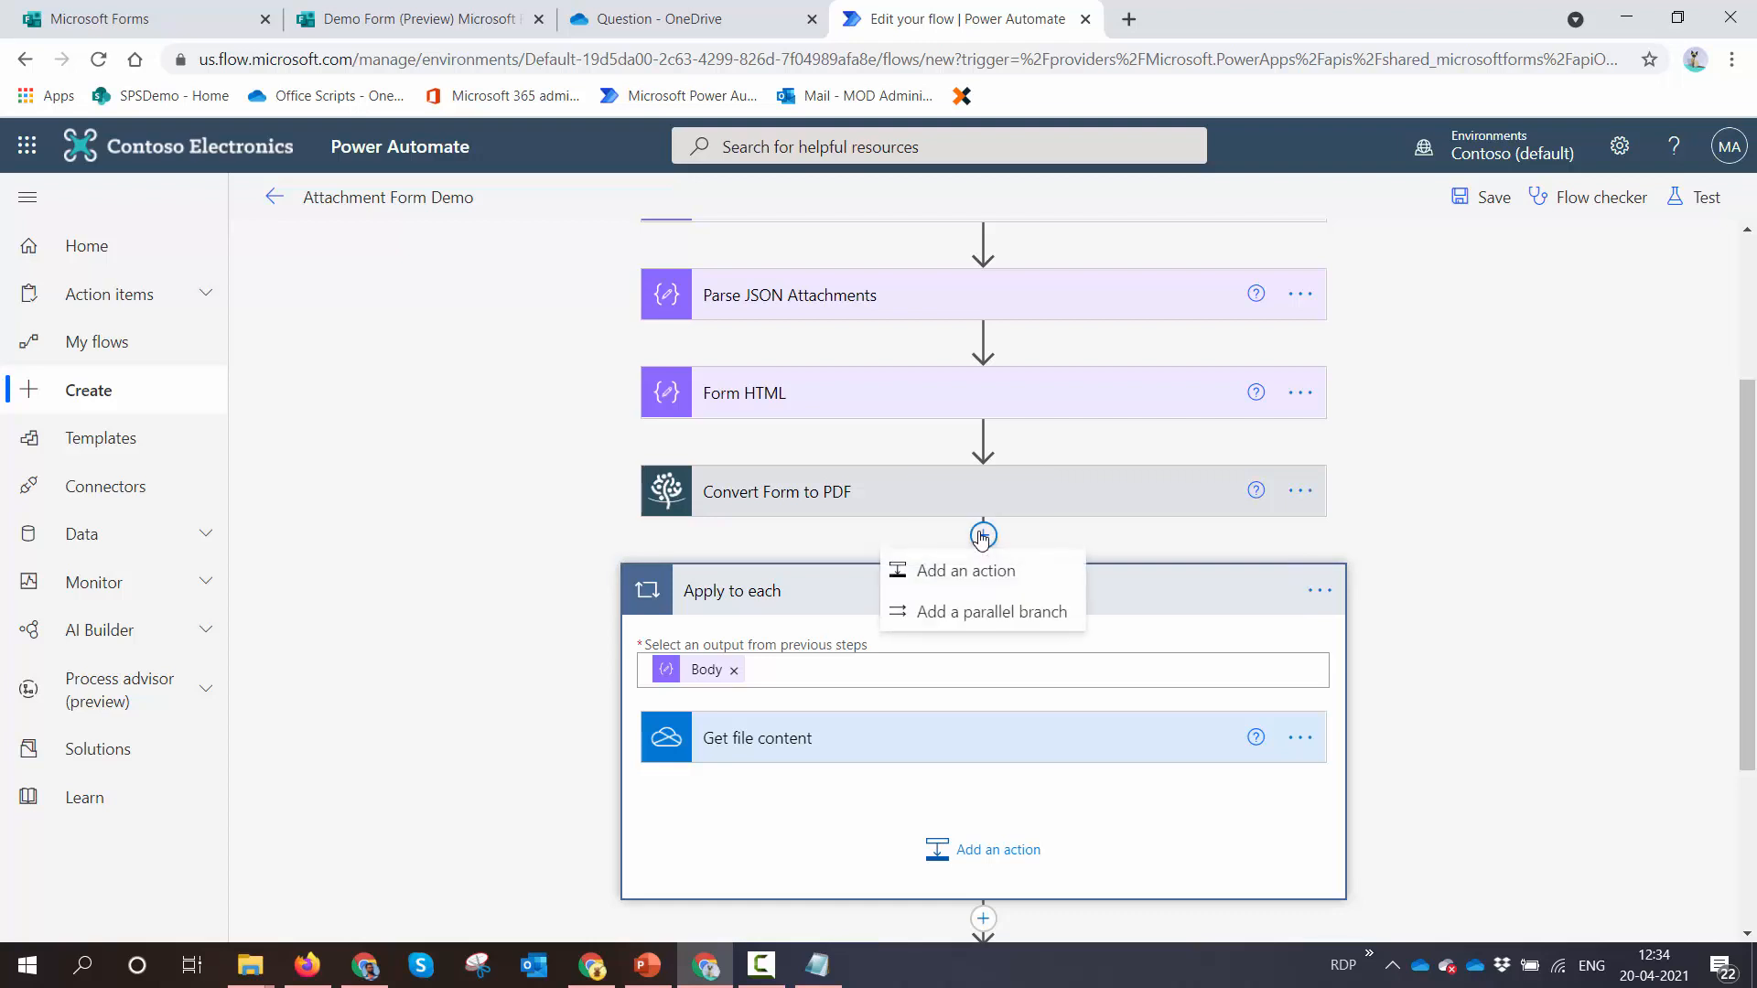
pyautogui.scroll(3, 998, 586)
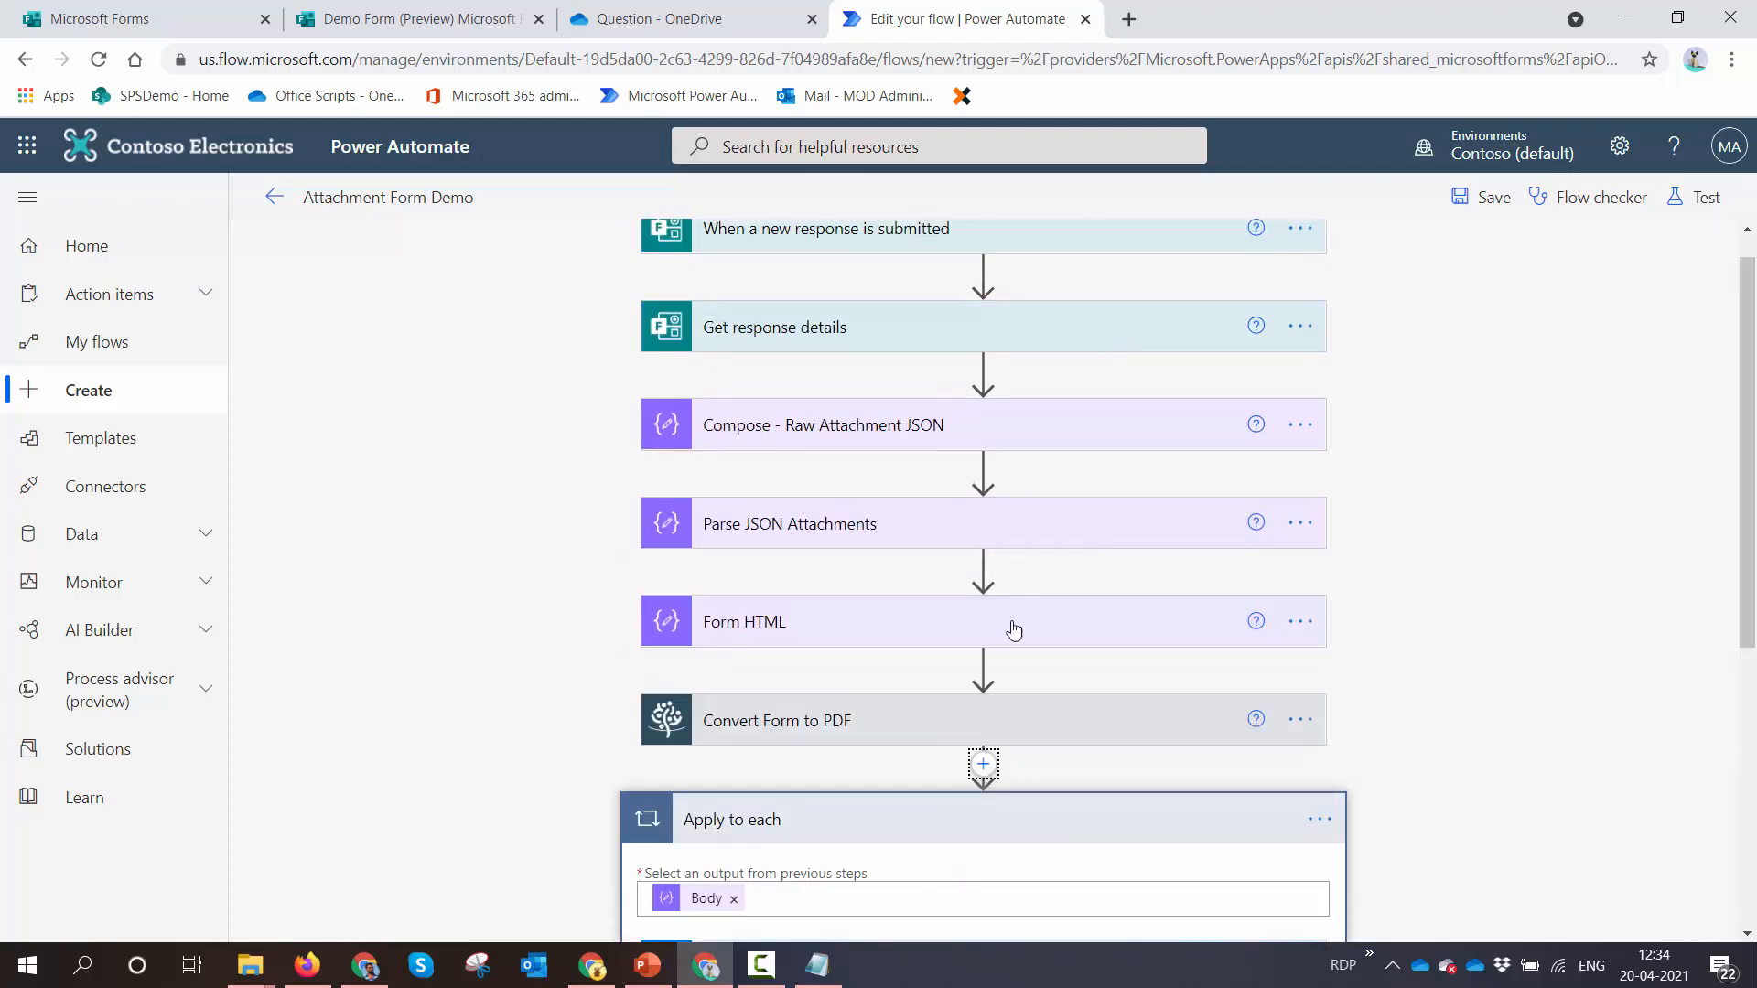
pyautogui.click(984, 769)
pyautogui.click(998, 798)
pyautogui.write('Initiali')
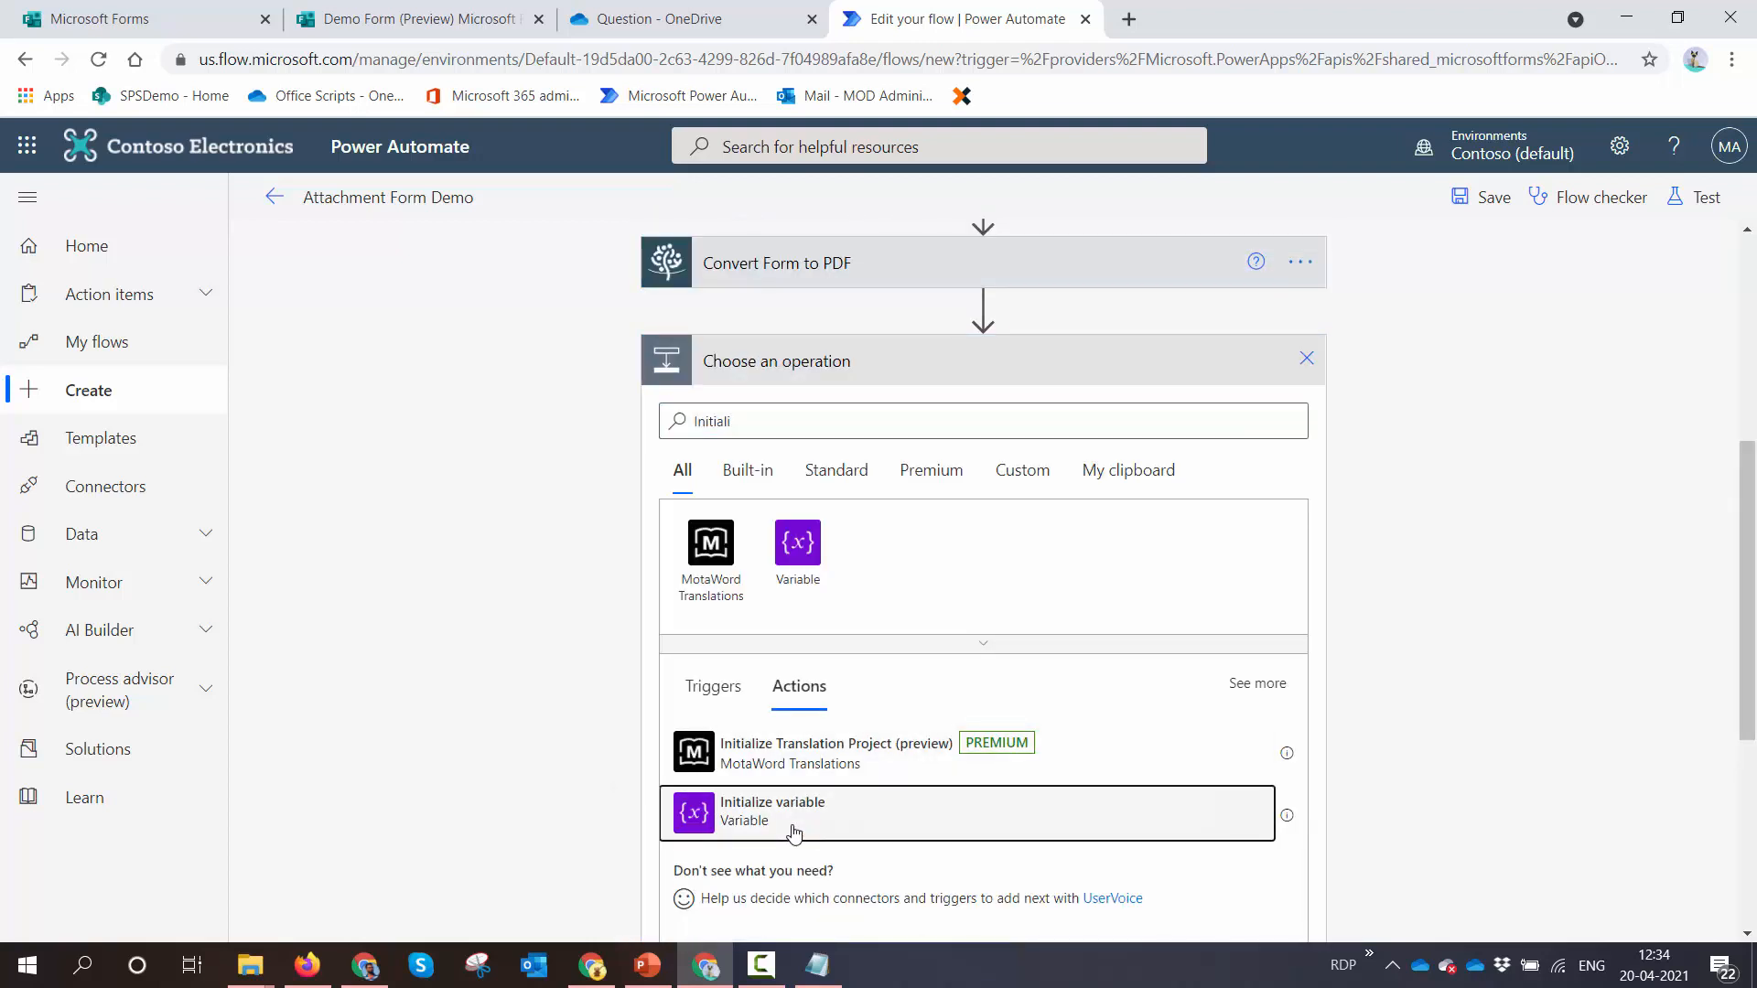
pyautogui.click(793, 817)
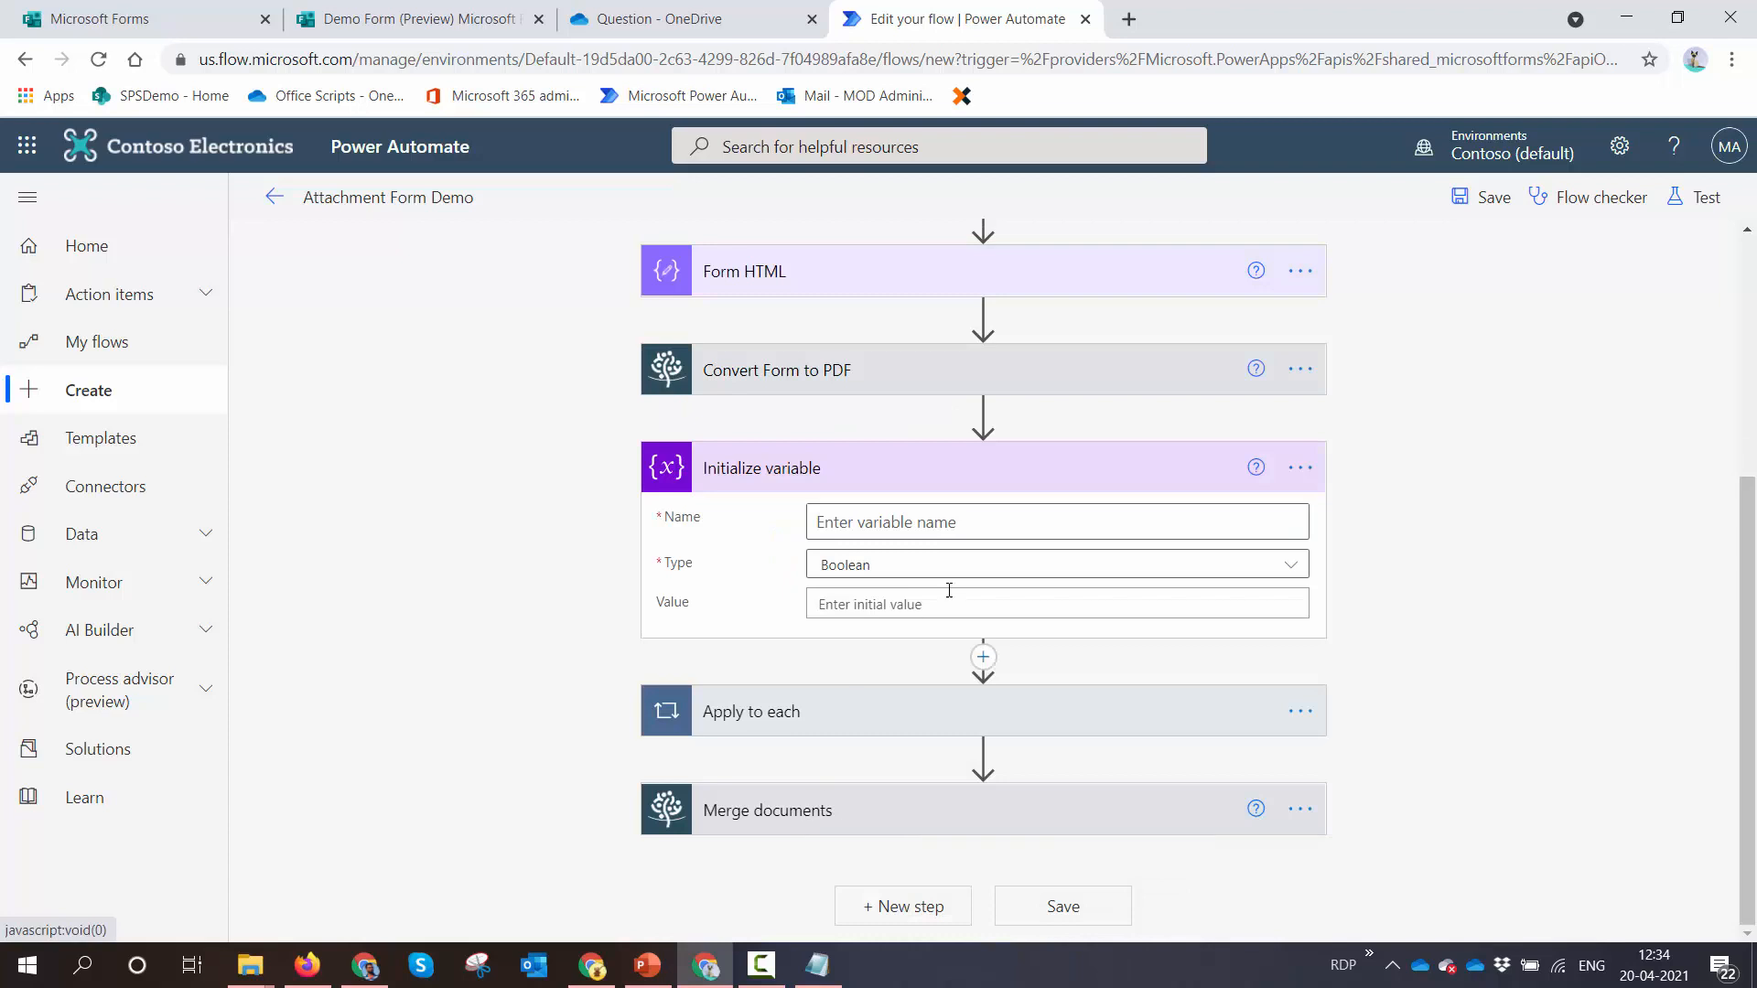
pyautogui.click(1263, 567)
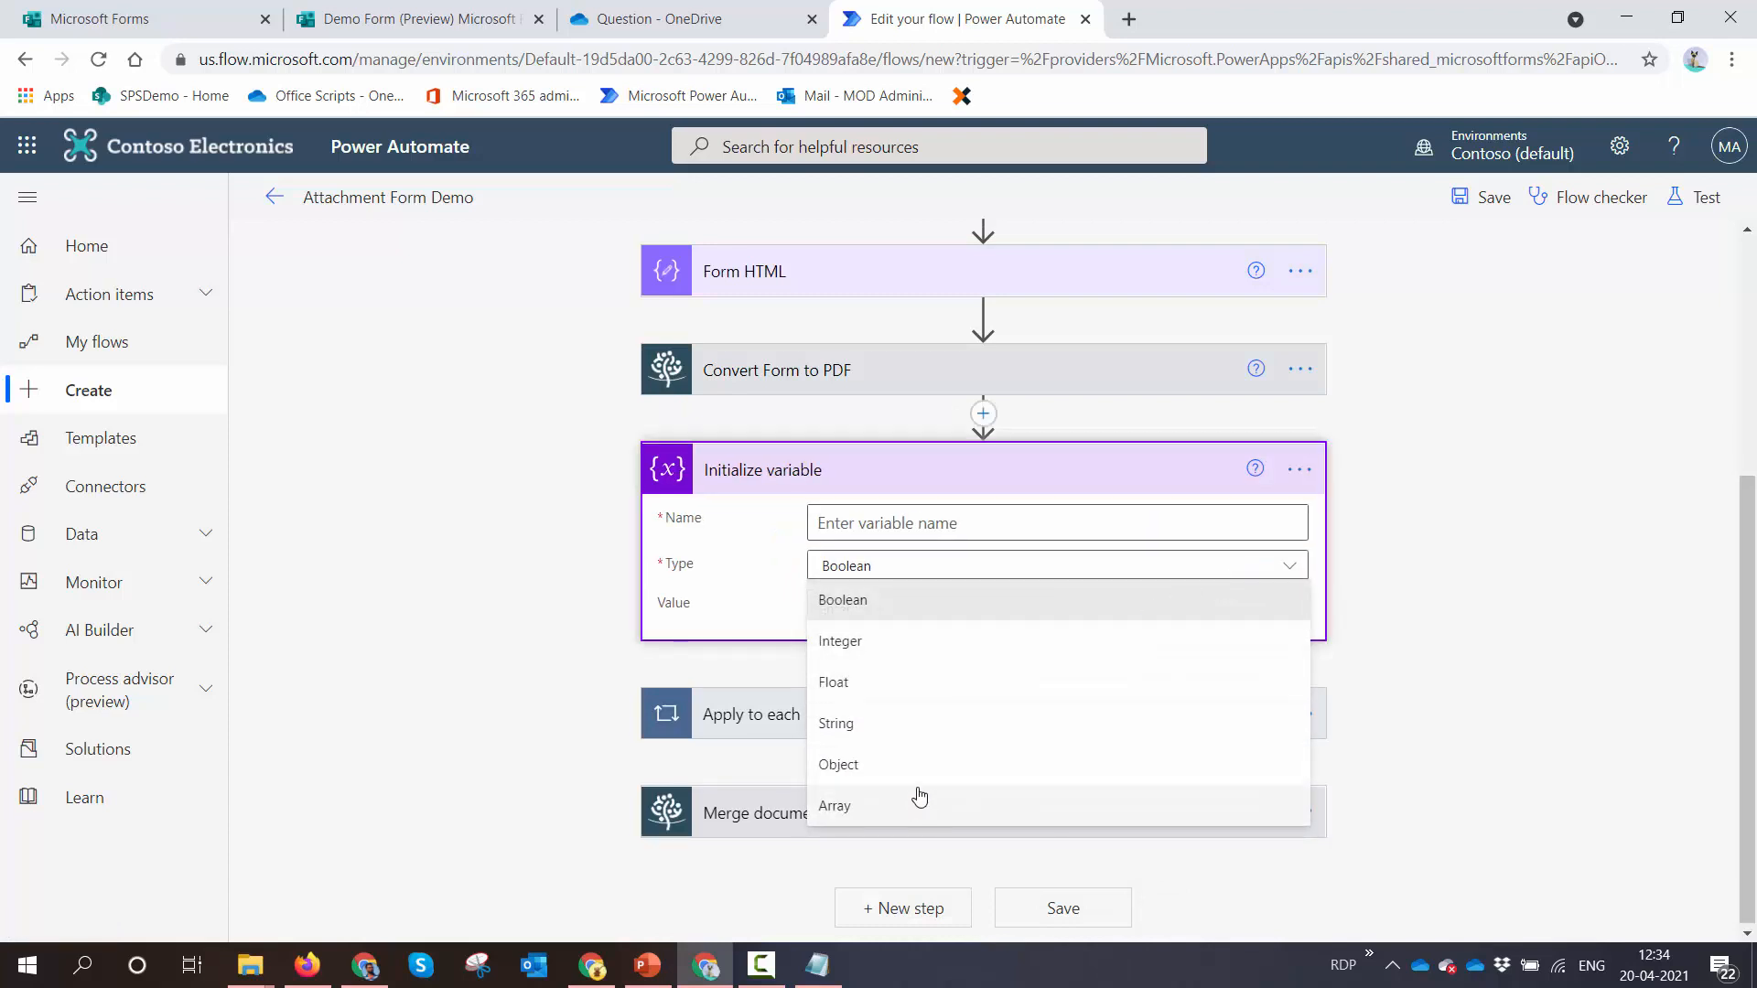
pyautogui.click(921, 803)
pyautogui.click(836, 516)
pyautogui.write('F')
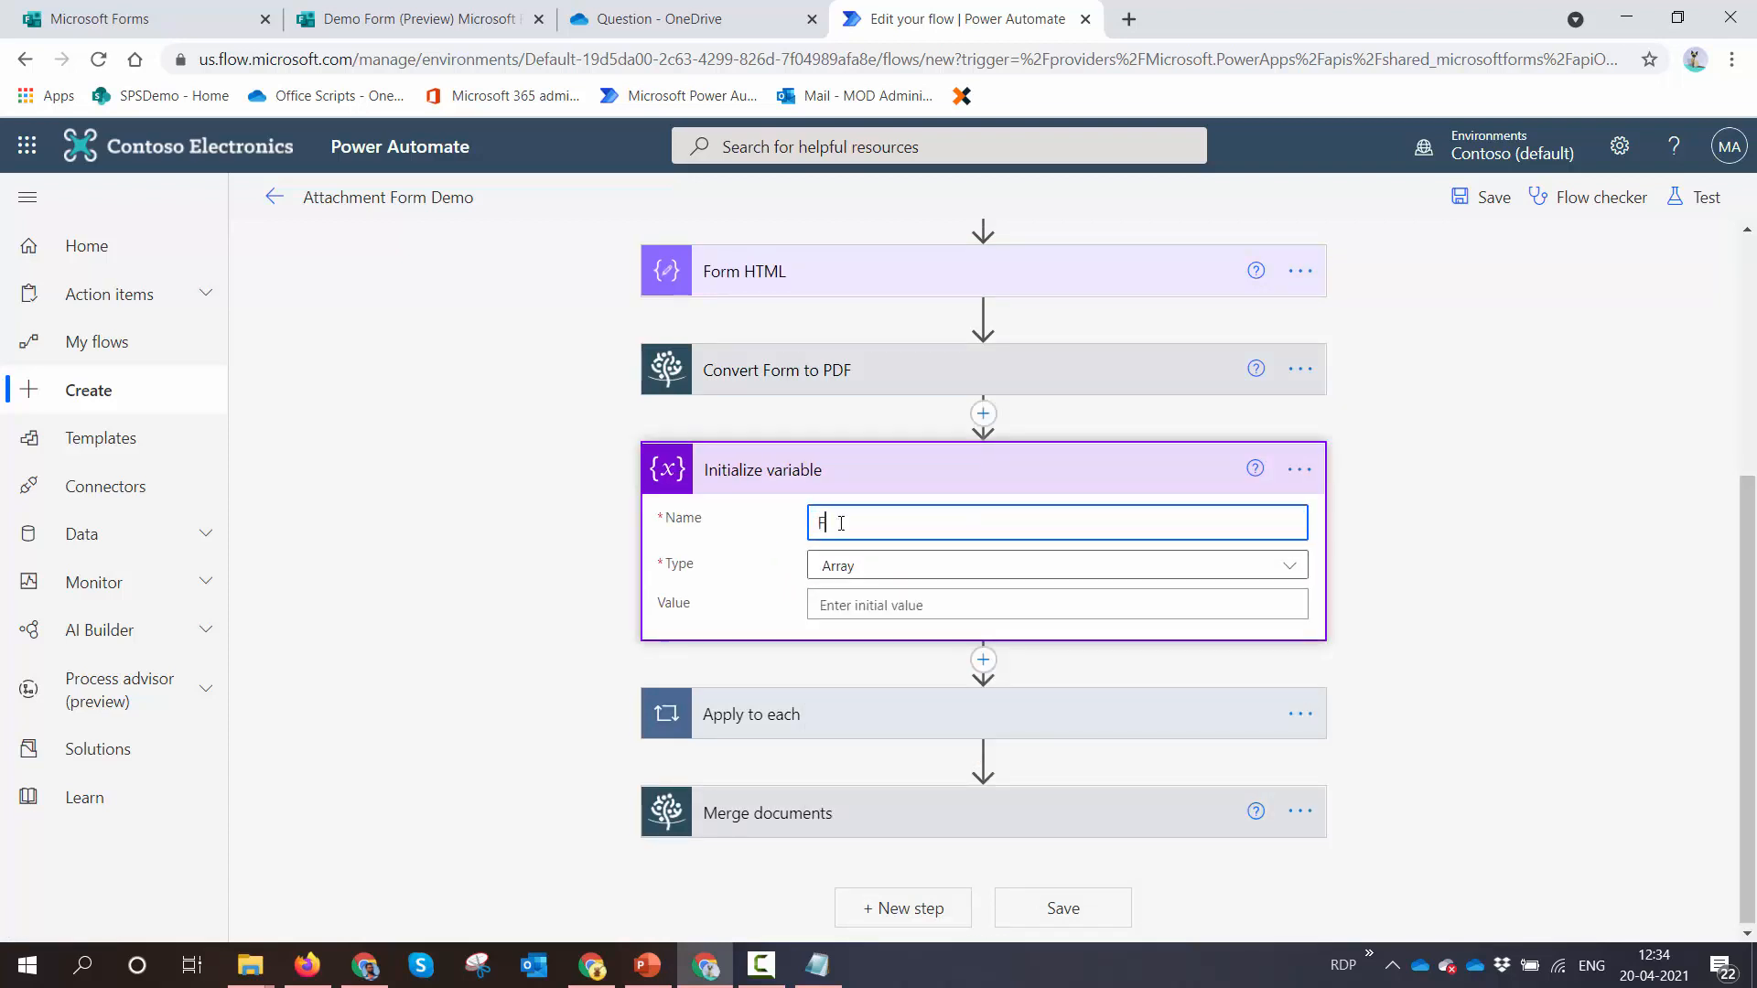
pyautogui.write('ileArray')
pyautogui.hotkey('ctrl', 'a')
pyautogui.hotkey('ctrl', 'c')
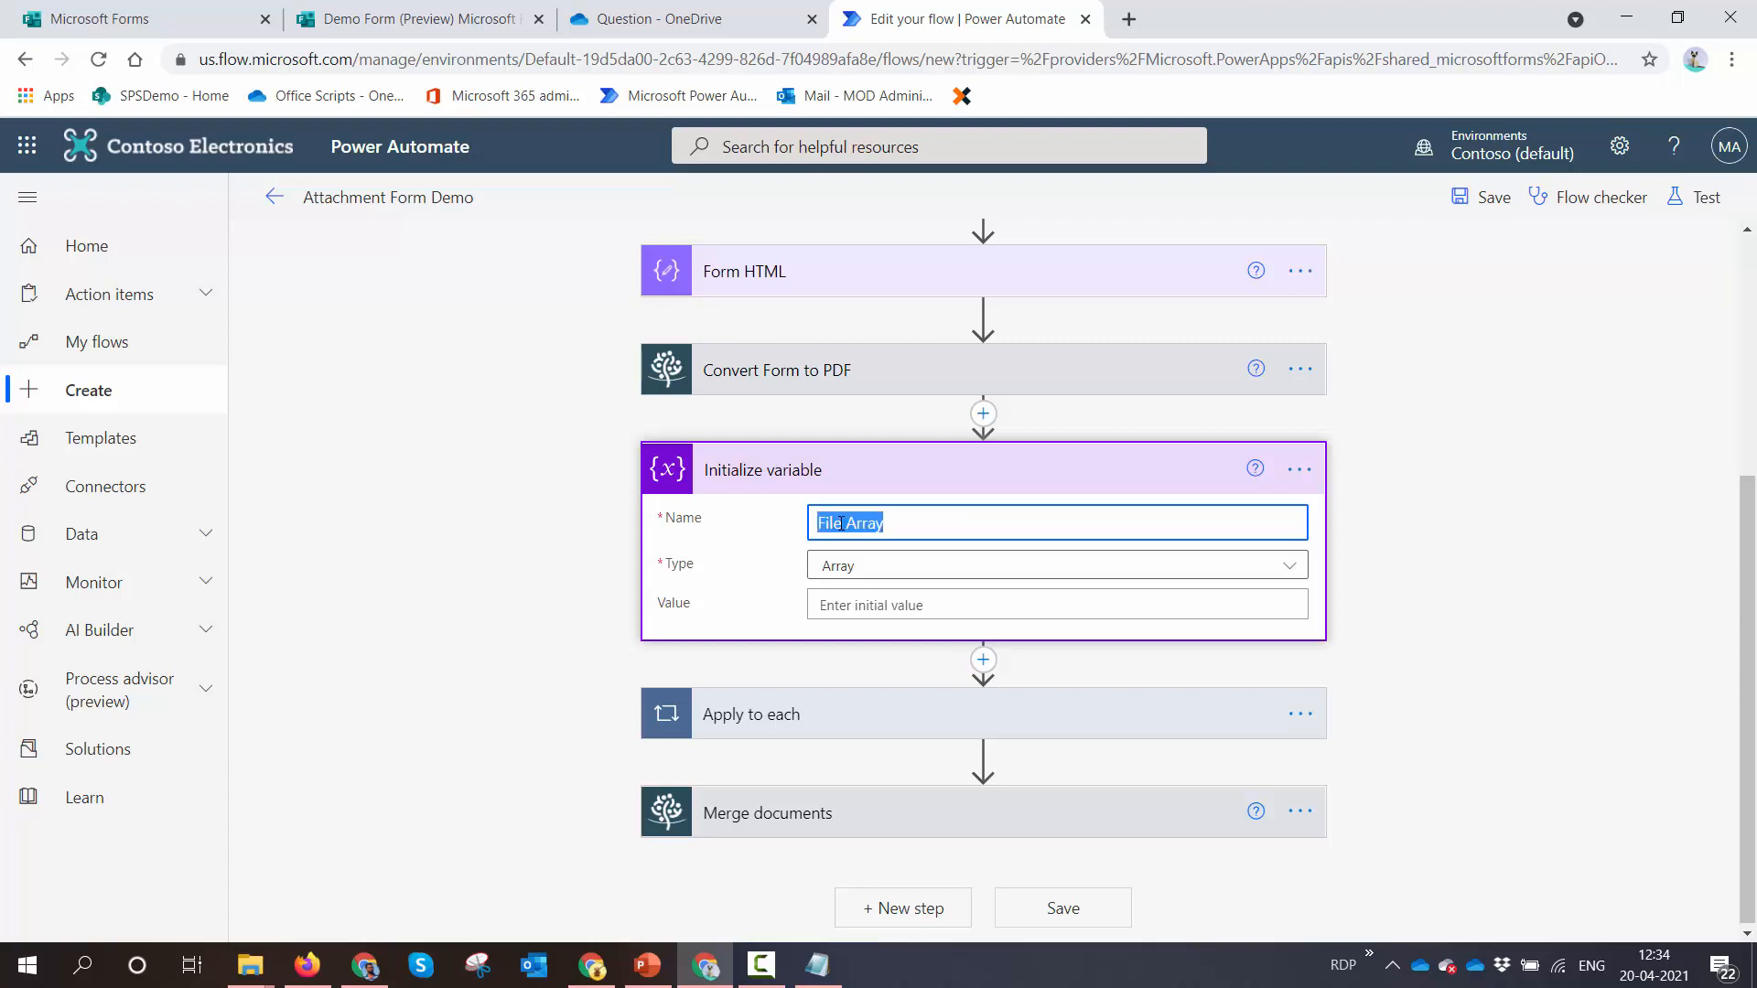
# Rename the variable step to 'File Array variable'
pyautogui.click(1299, 468)
pyautogui.click(1396, 505)
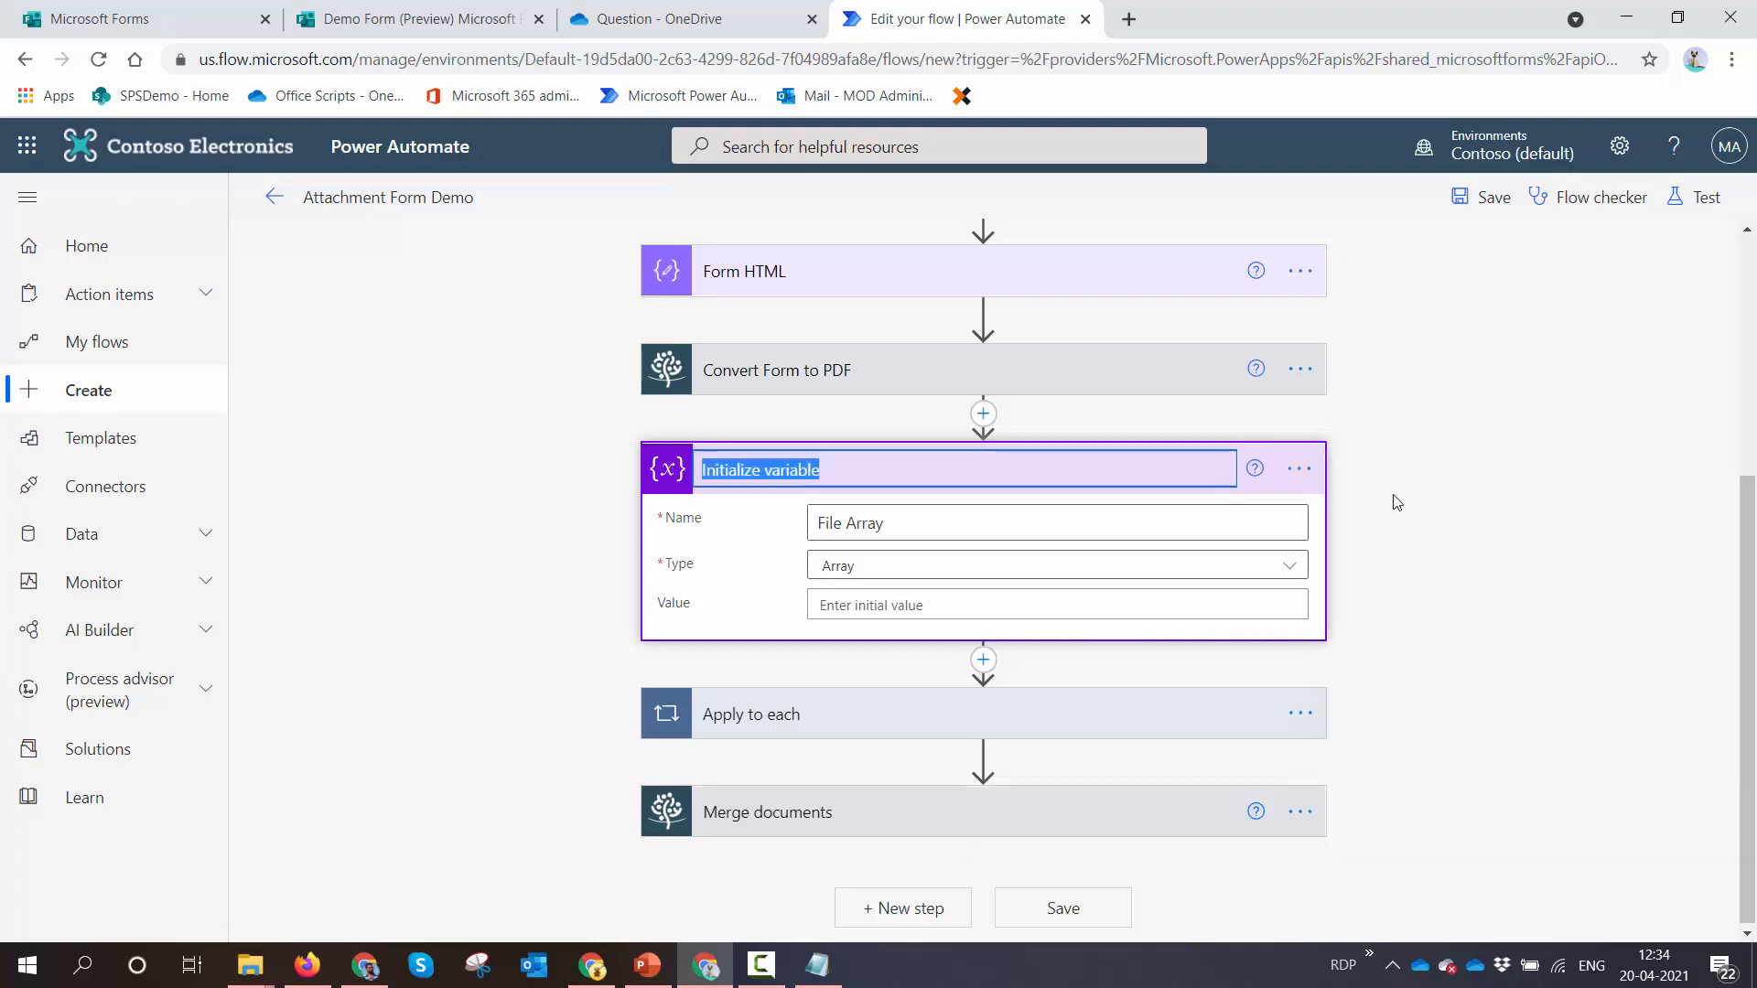
pyautogui.hotkey('ctrl', 'v')
pyautogui.press('Return')
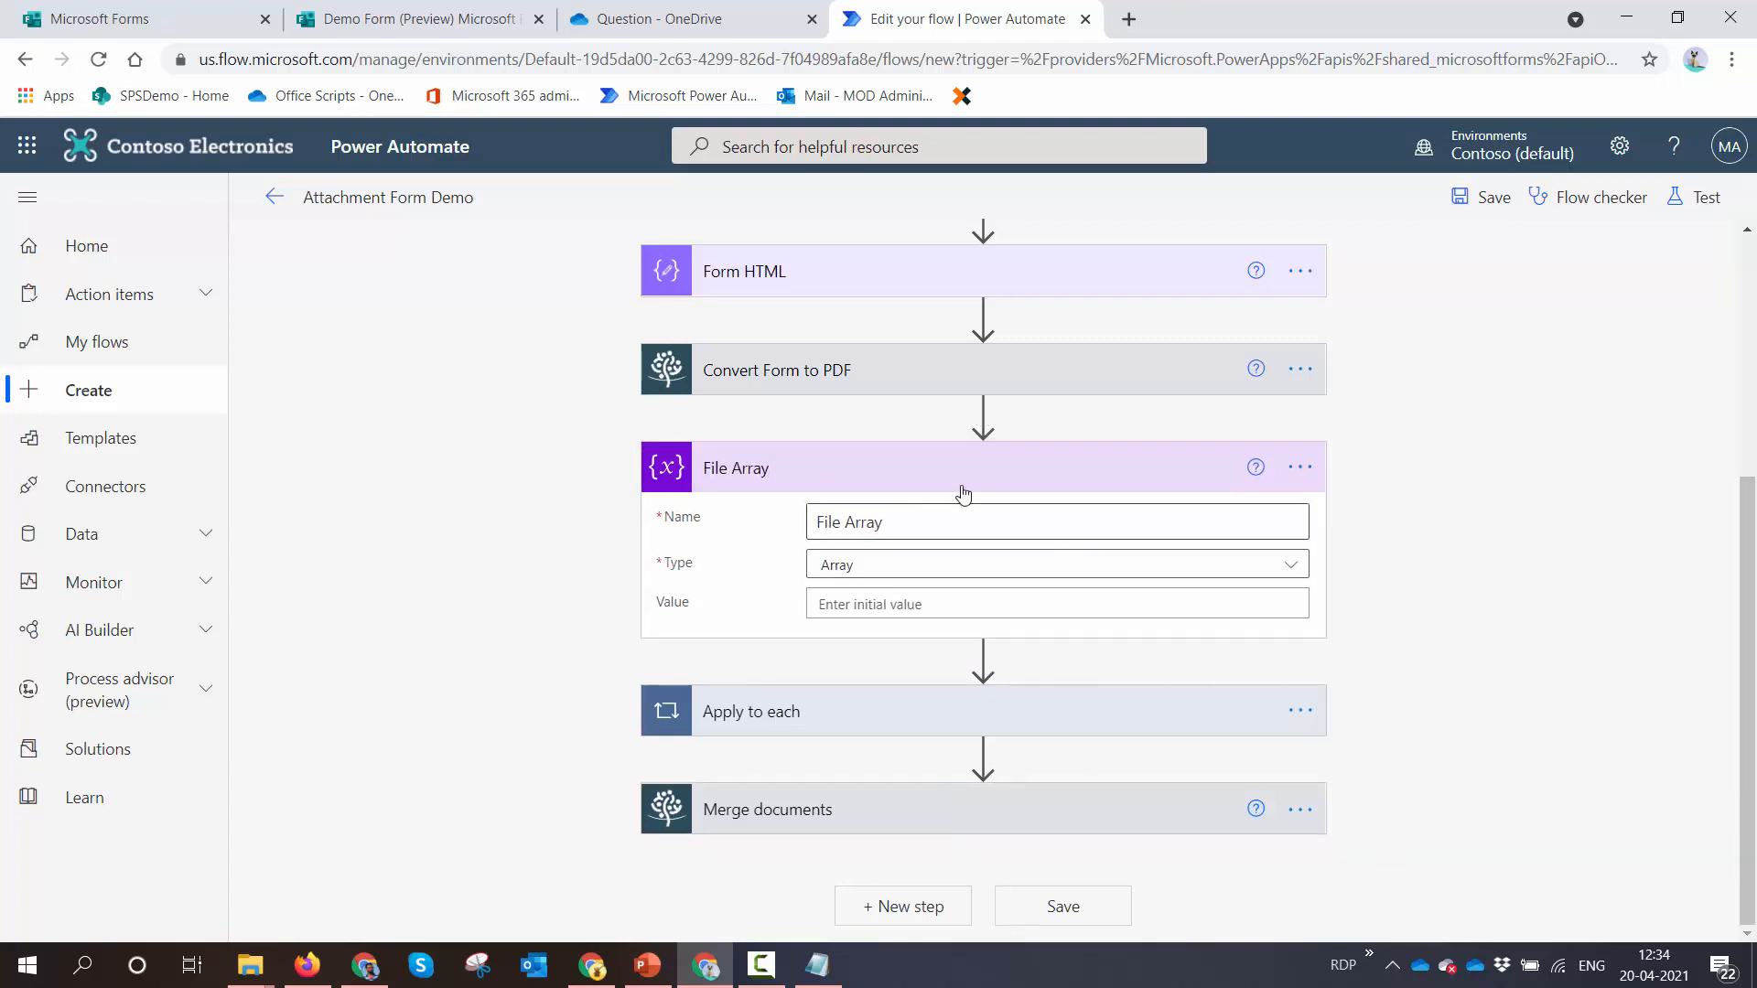
pyautogui.click(1300, 469)
pyautogui.click(1091, 799)
pyautogui.click(1091, 798)
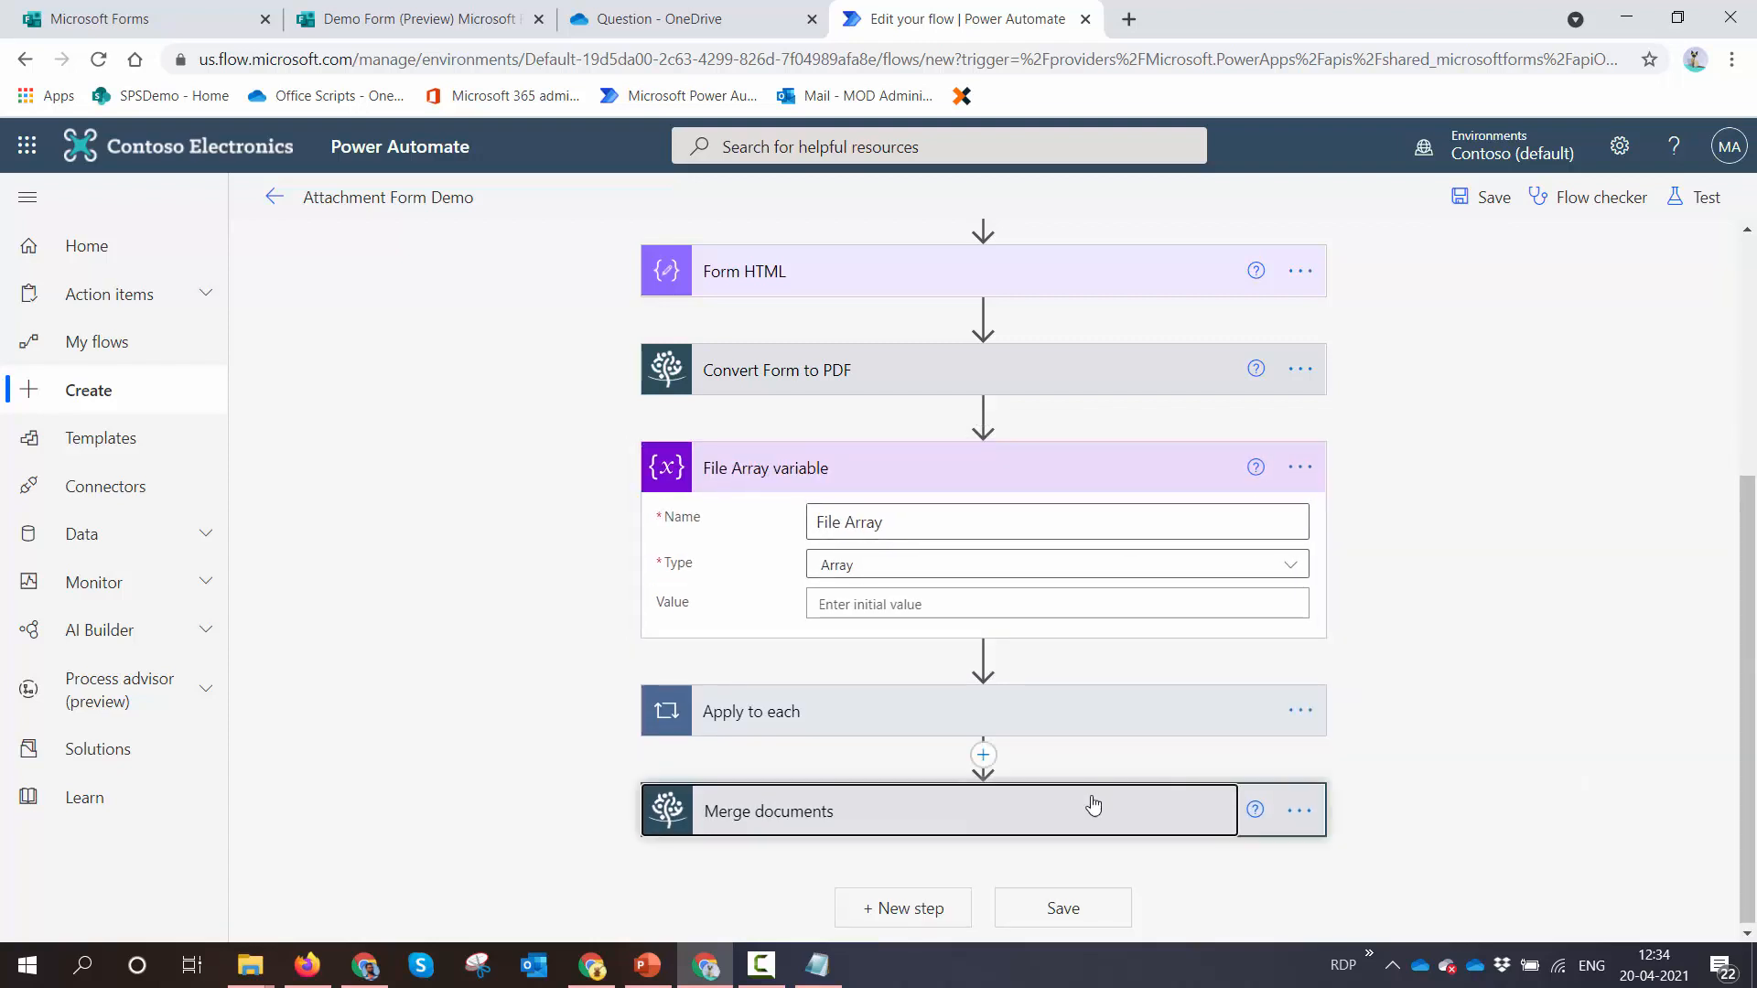
pyautogui.click(933, 707)
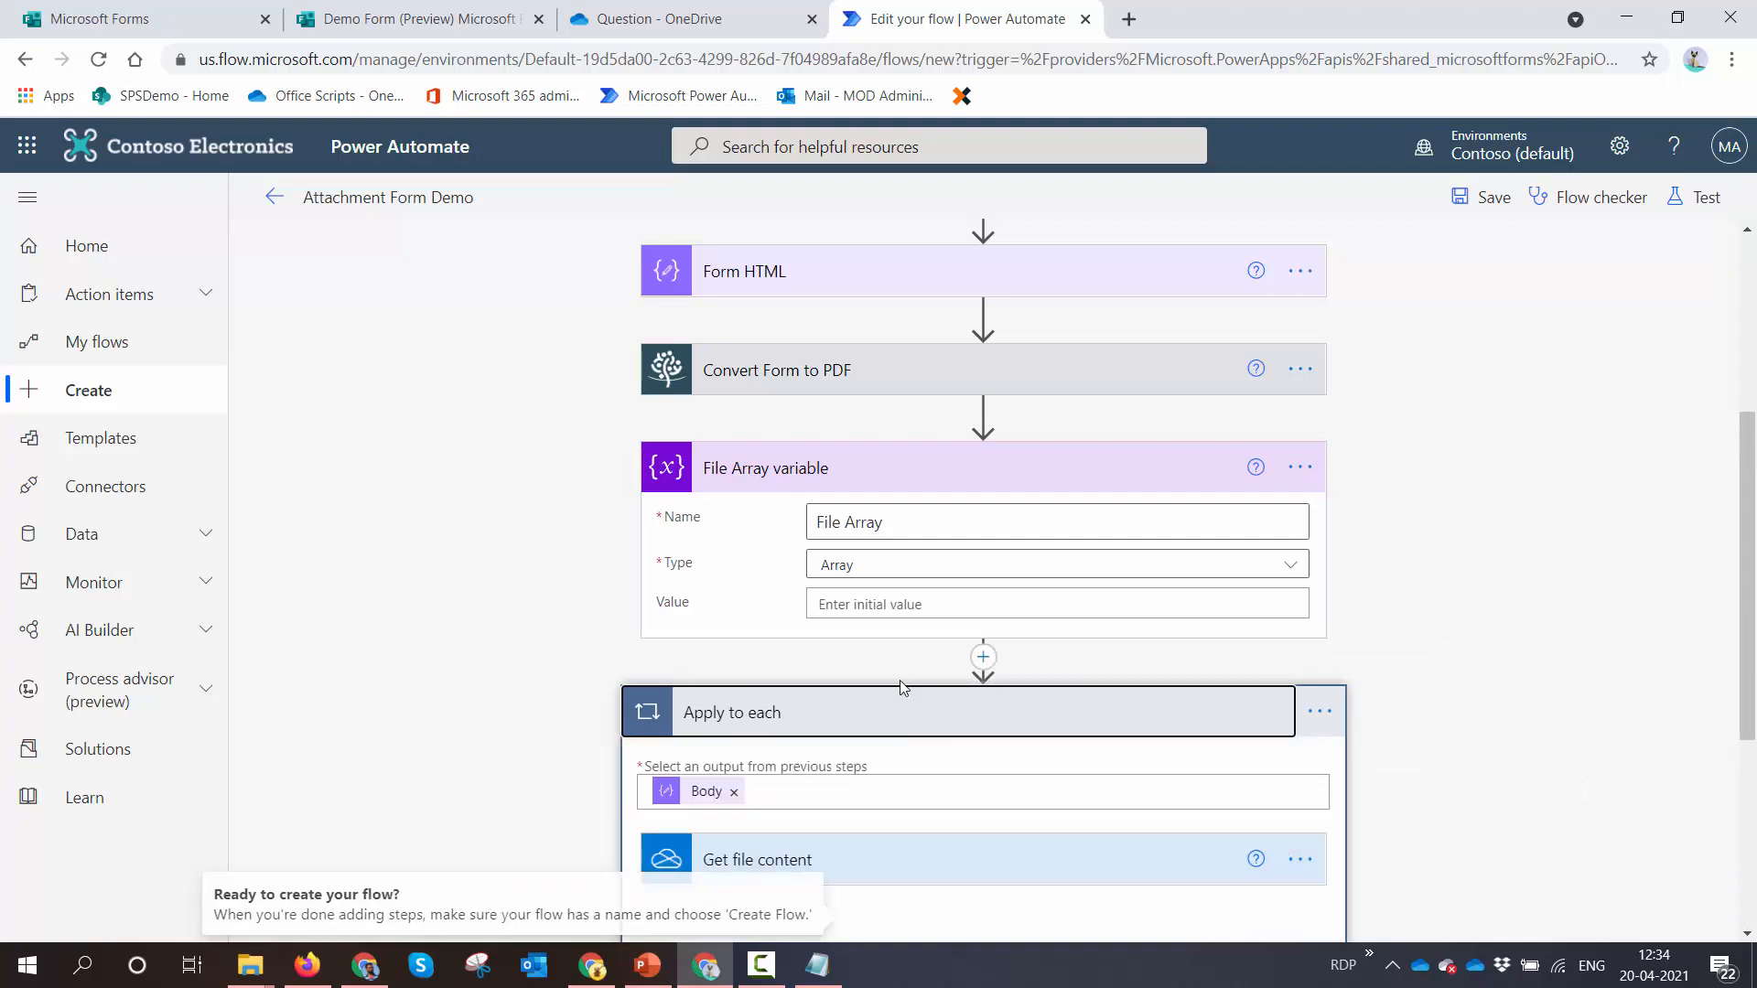
# Add an Append to array variable action inside the loop targeting File Array
pyautogui.scroll(-4, 906, 677)
pyautogui.click(942, 625)
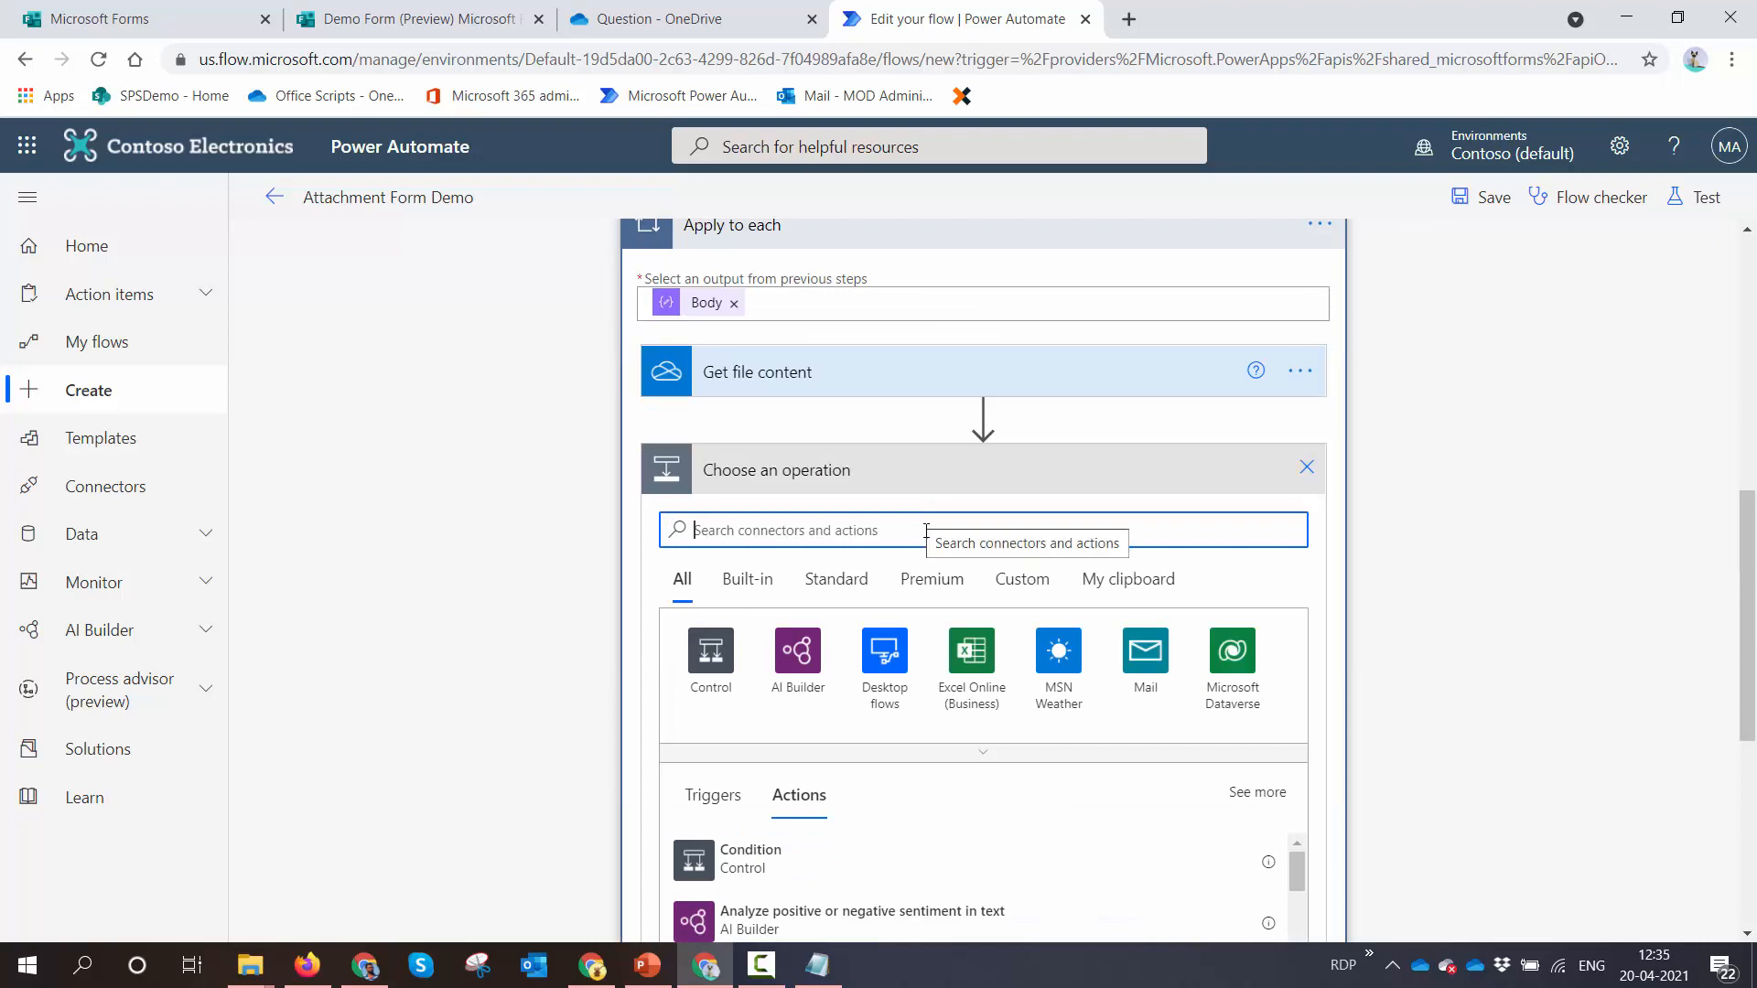
pyautogui.write('Append')
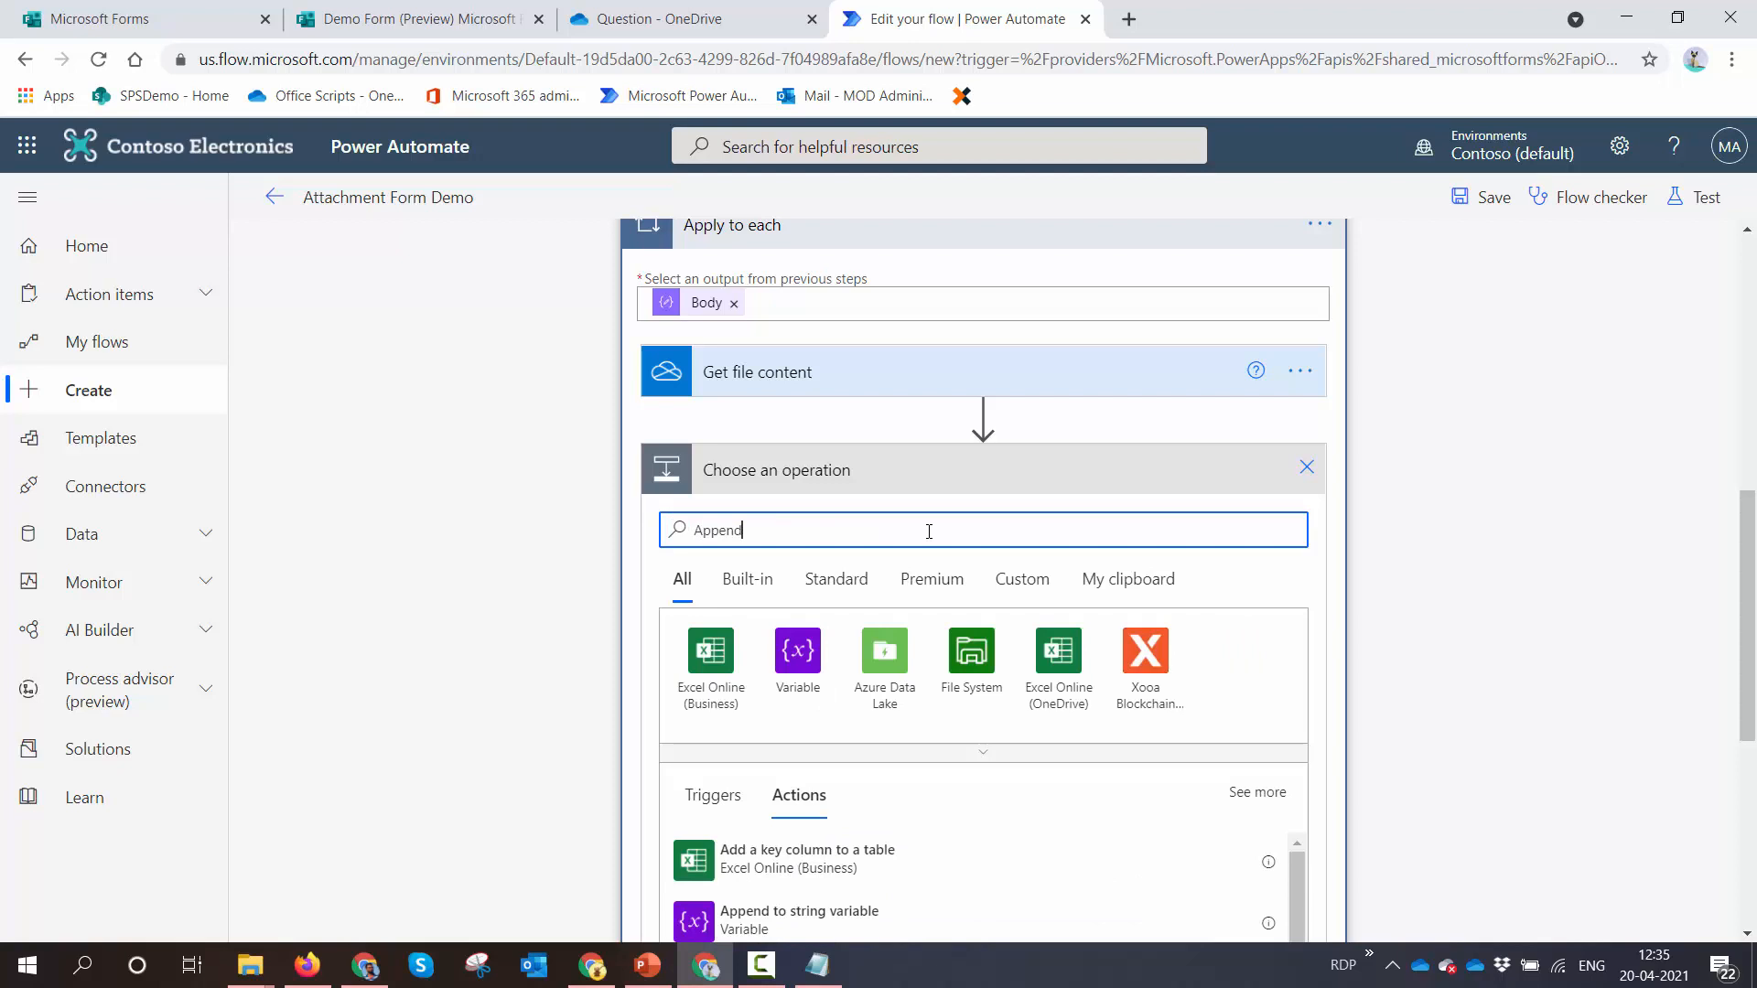
pyautogui.scroll(-2, 961, 549)
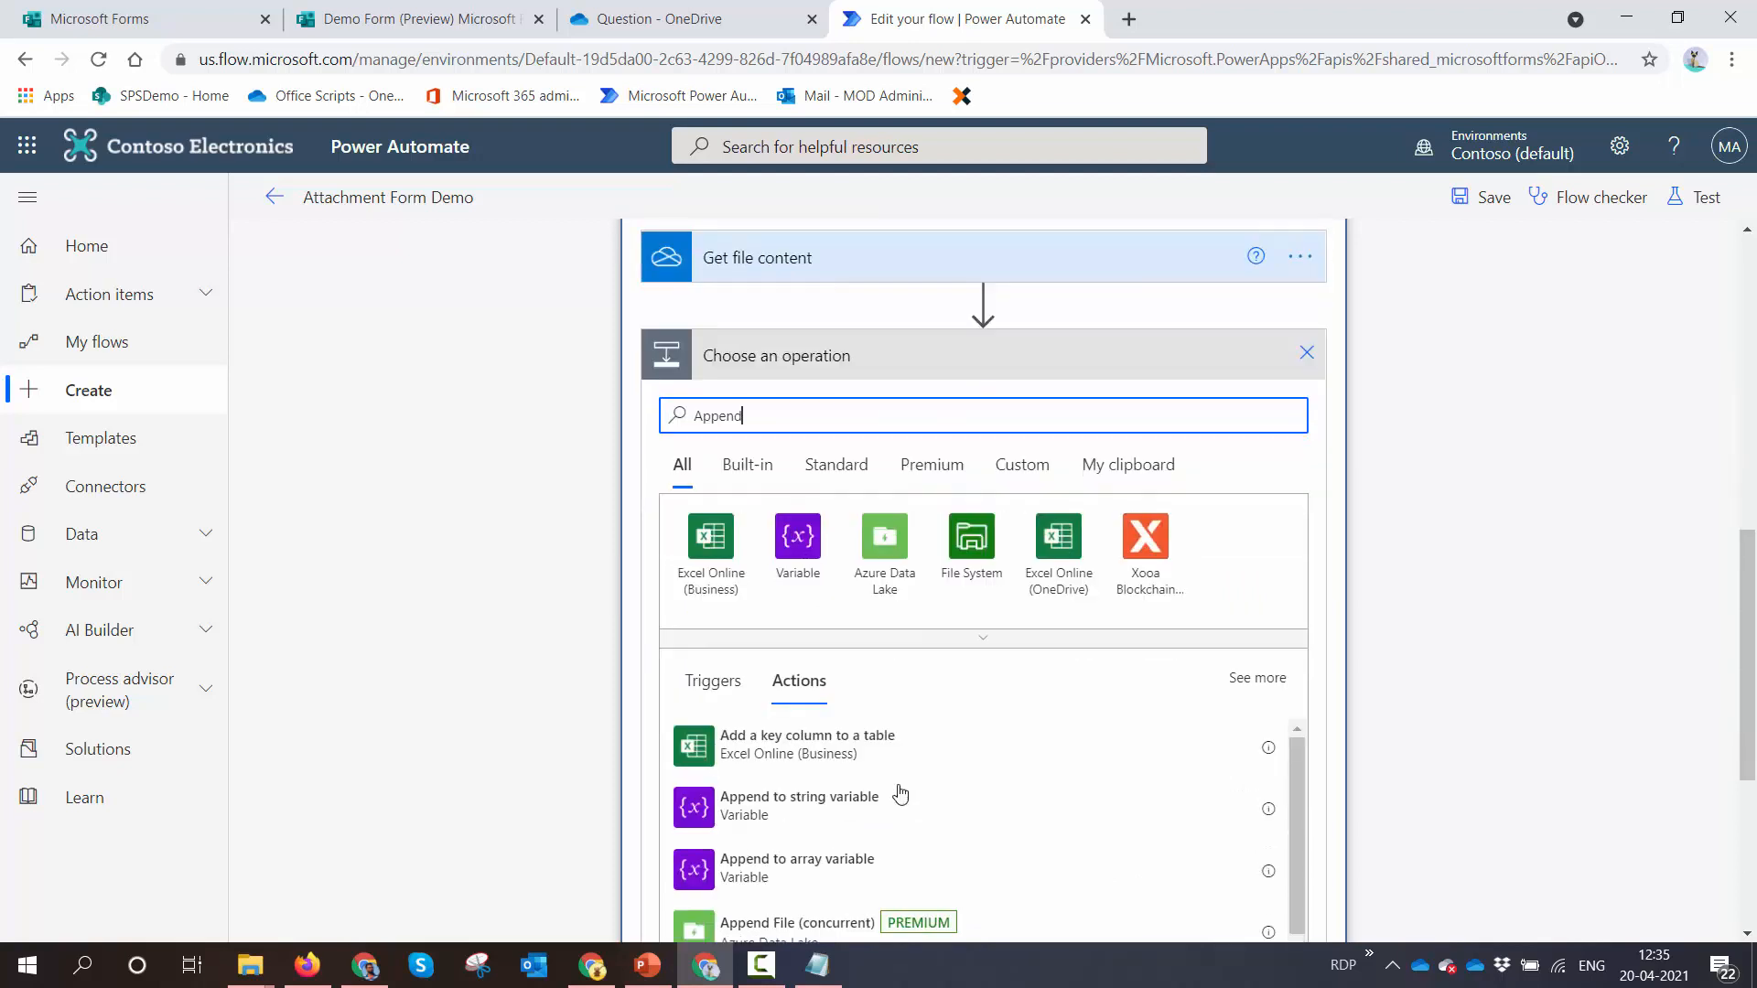
pyautogui.click(803, 860)
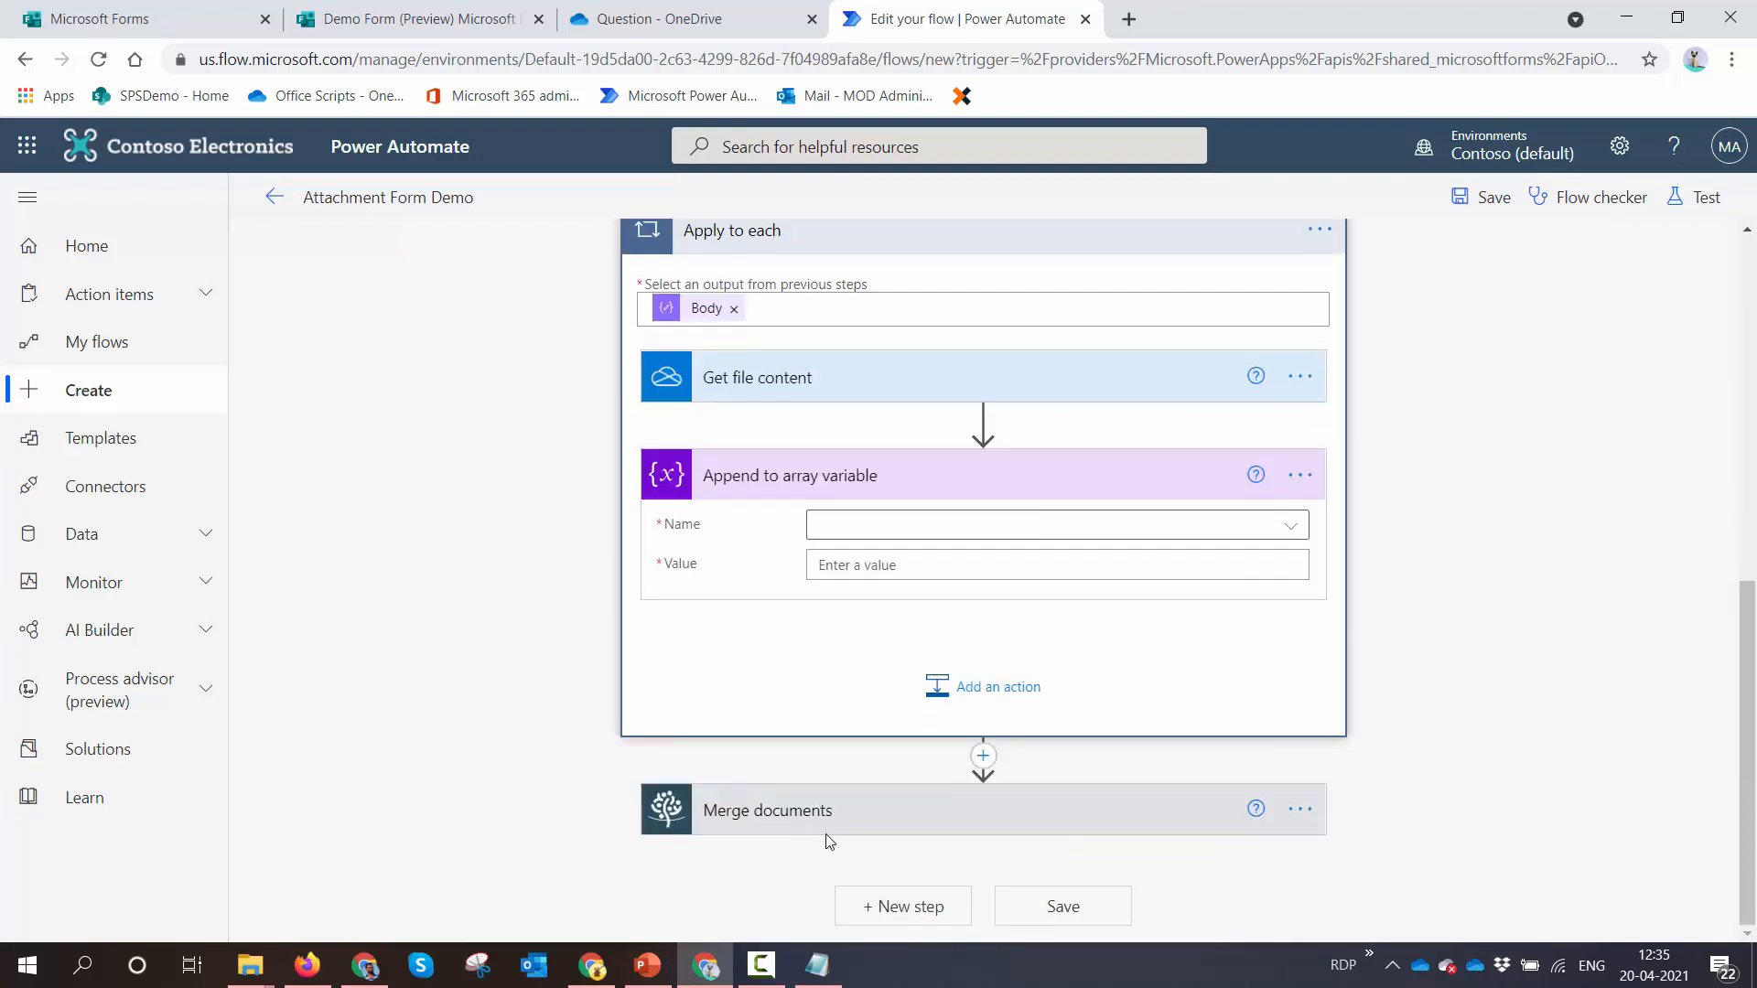
pyautogui.click(1277, 525)
pyautogui.click(935, 544)
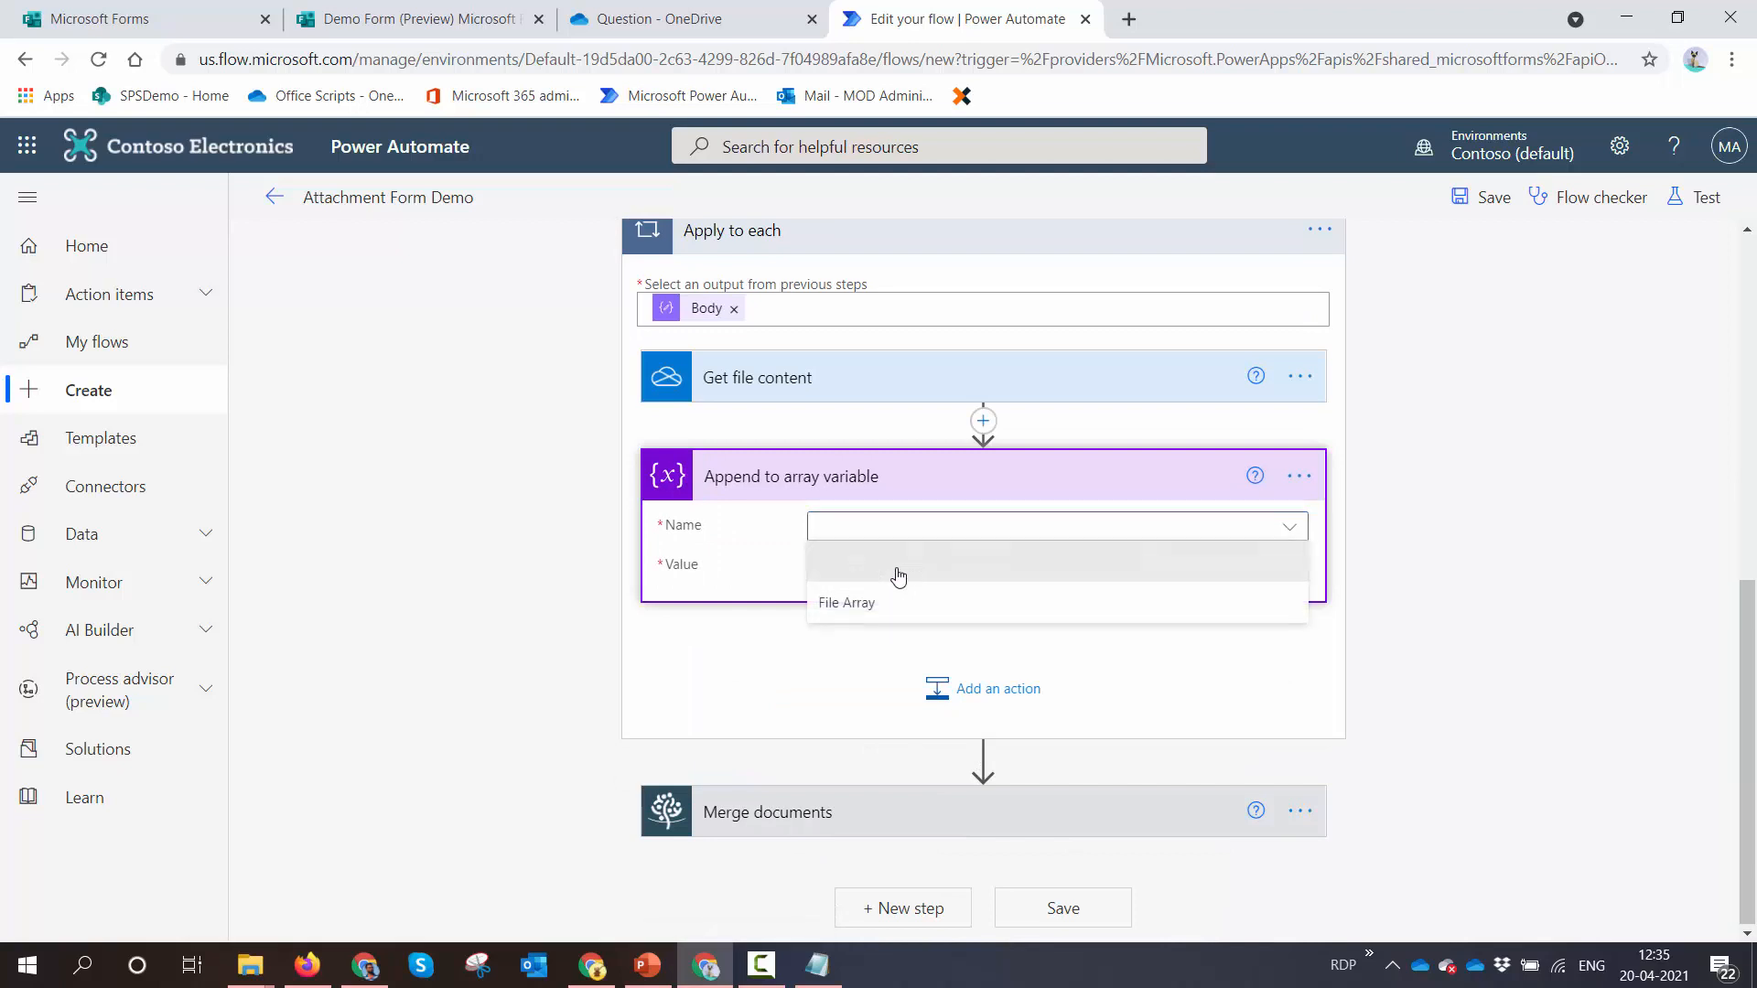
pyautogui.click(882, 602)
# Paste the JSON template with source_file_name and source_file_content into the append value
pyautogui.click(879, 565)
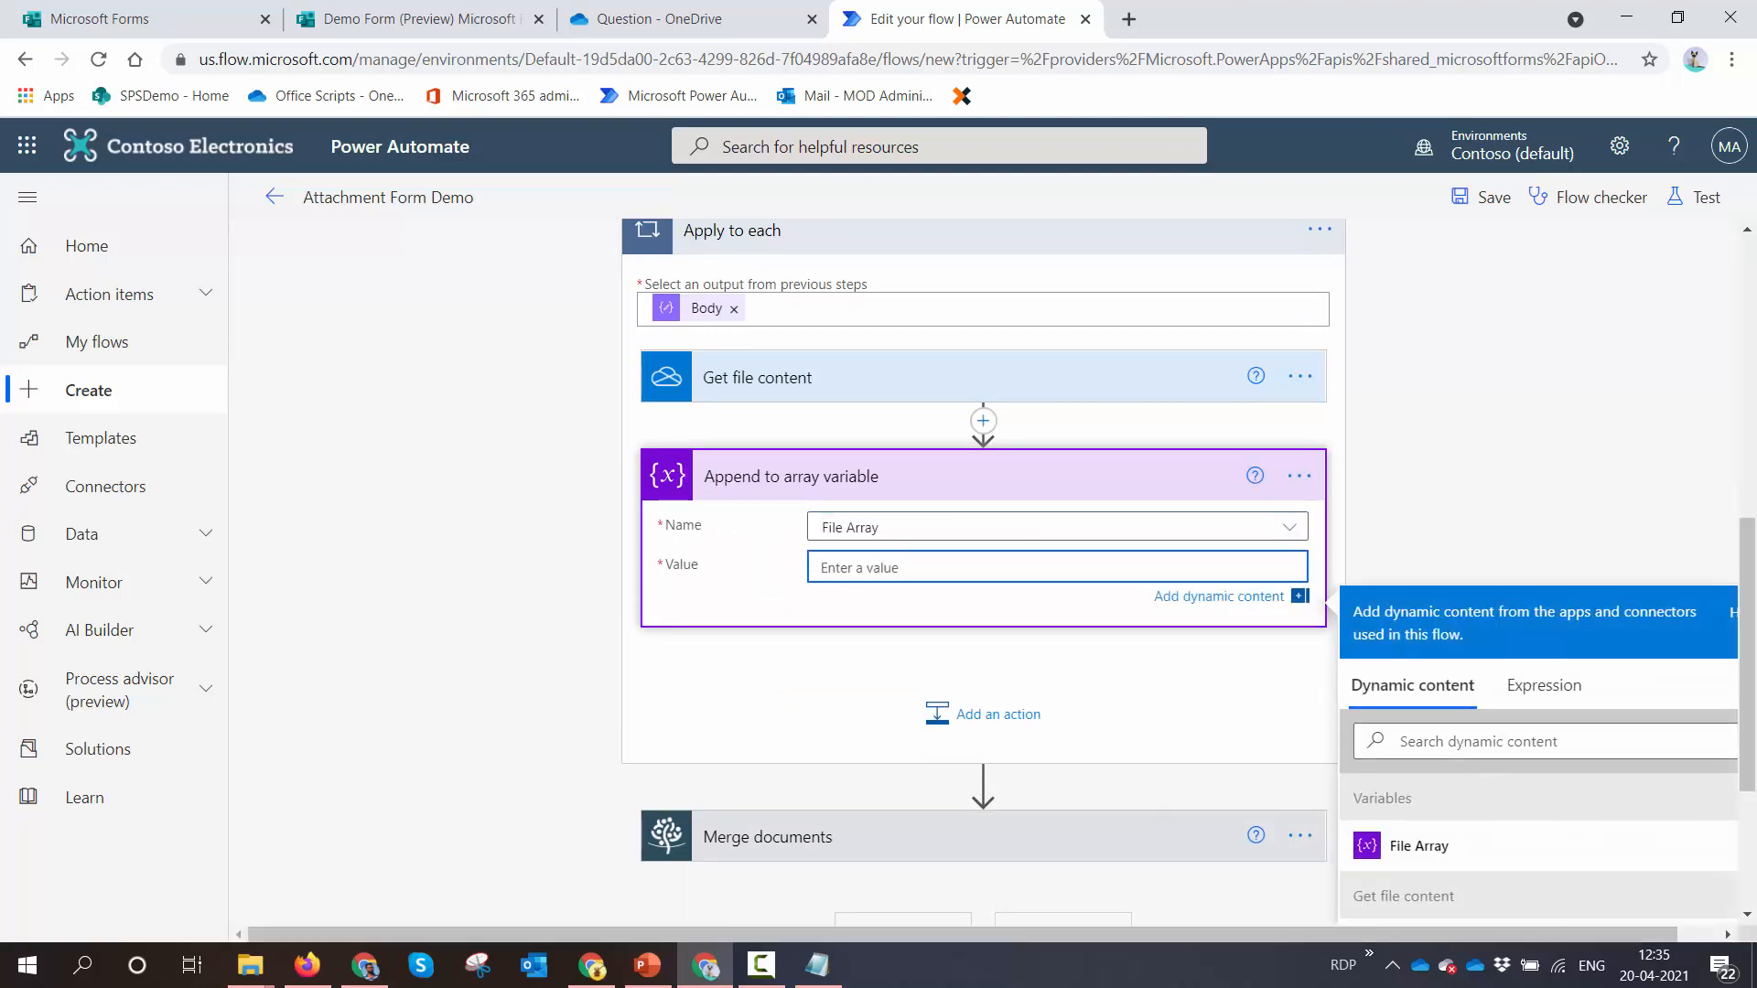
pyautogui.scroll(-3, 1272, 531)
pyautogui.click(924, 560)
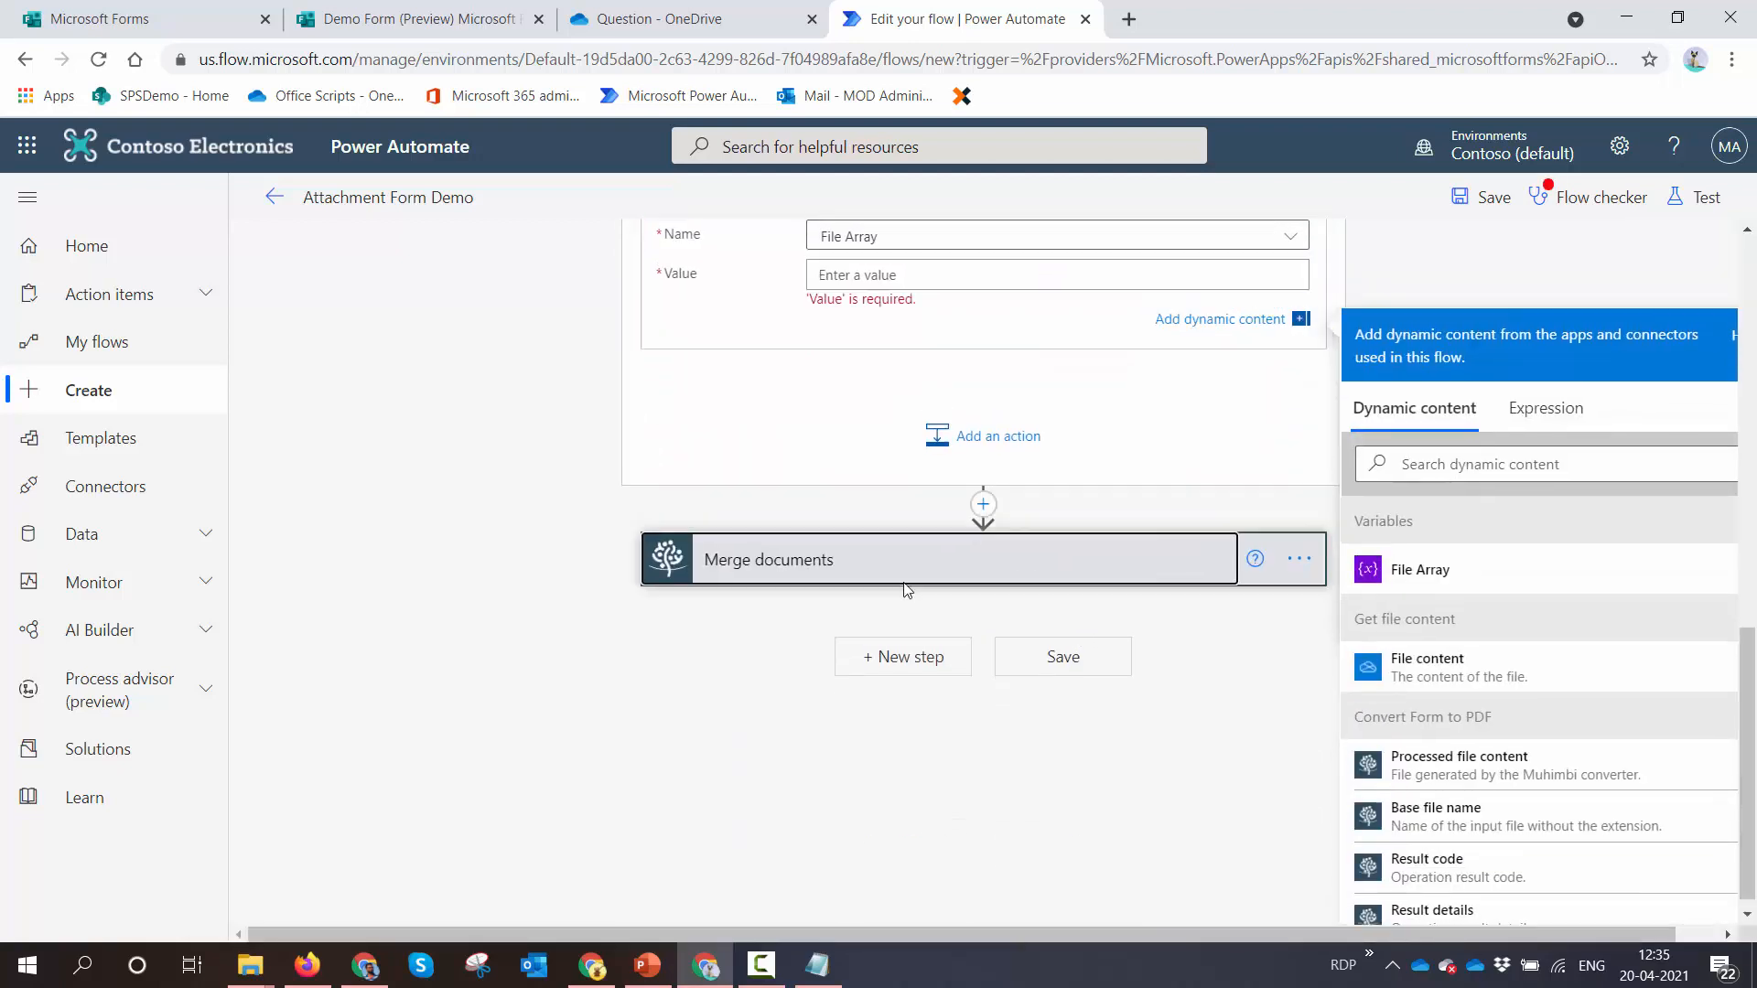
pyautogui.click(817, 799)
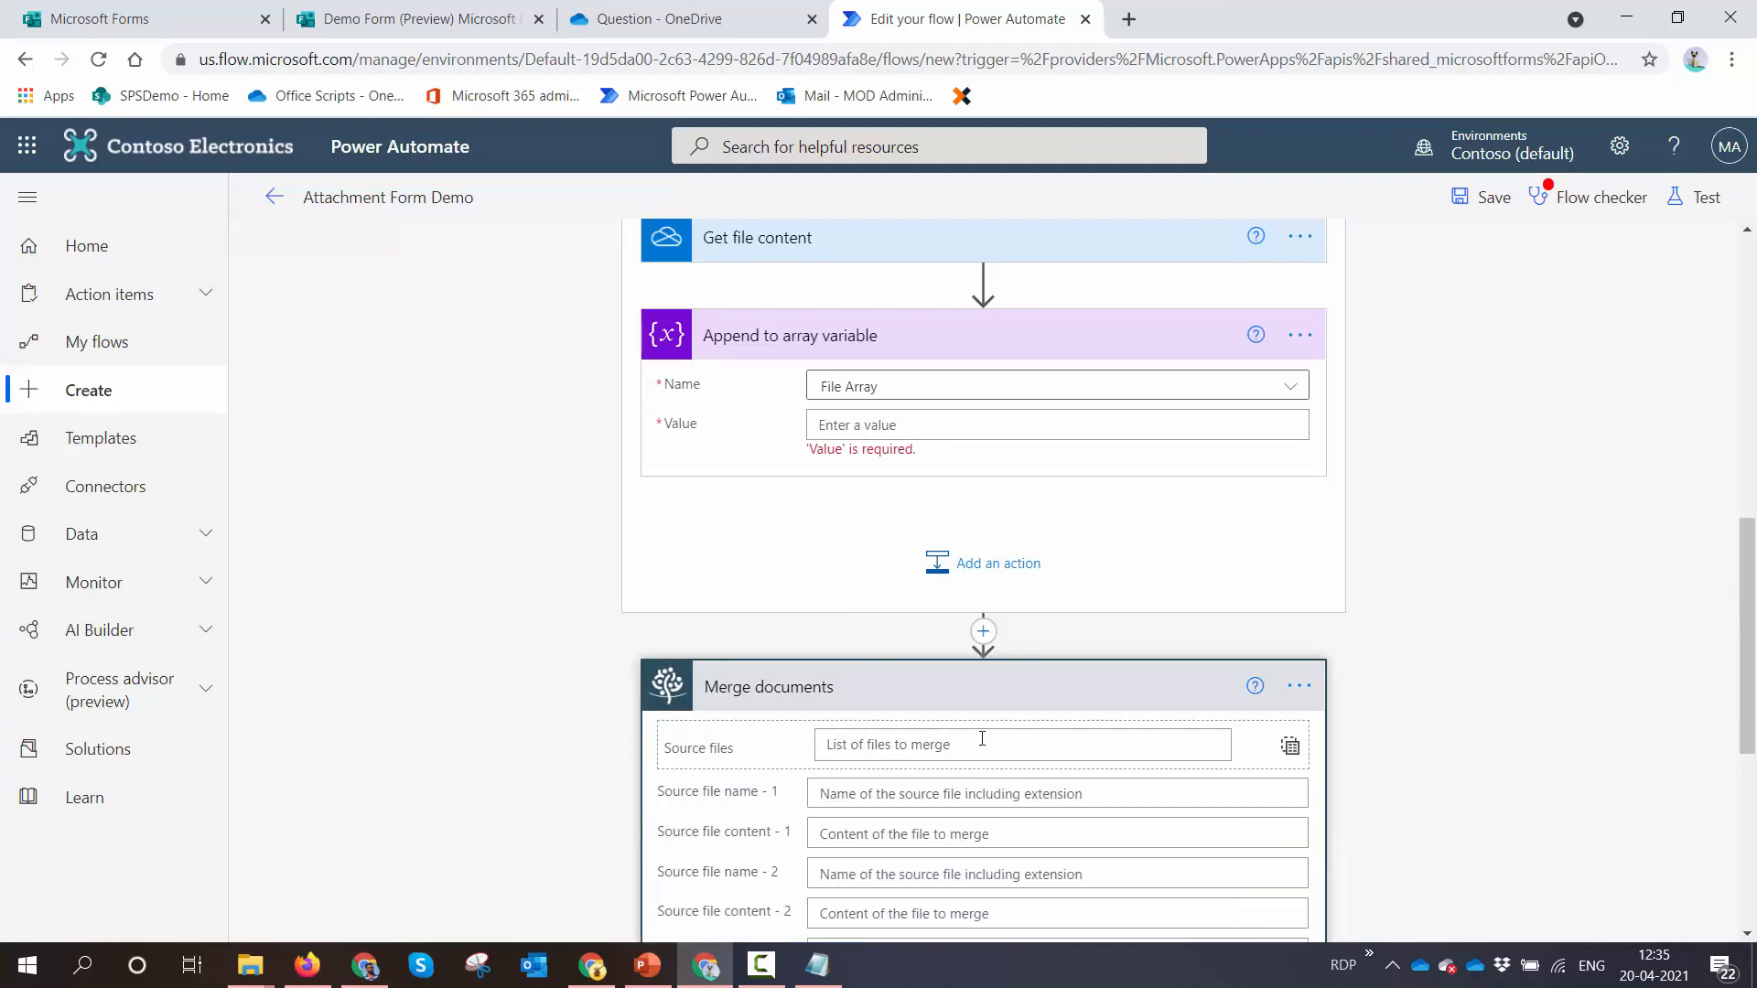
pyautogui.scroll(-1, 976, 737)
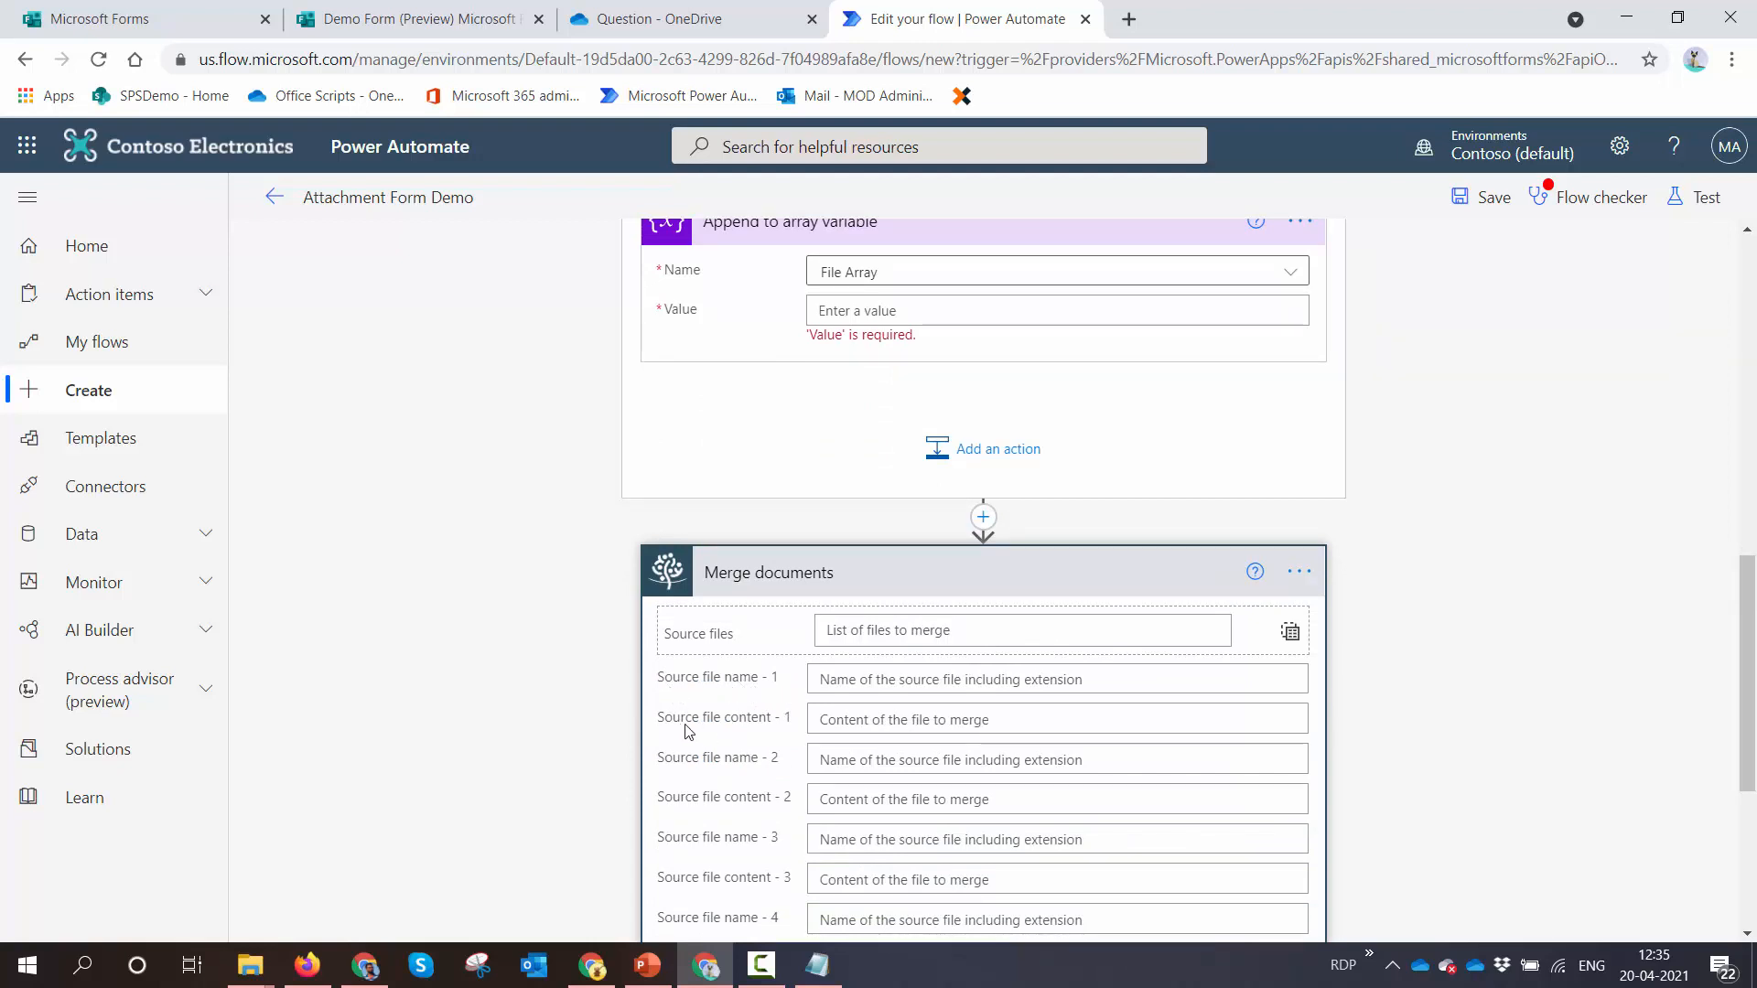
pyautogui.hotkey('alt', 'Tab')
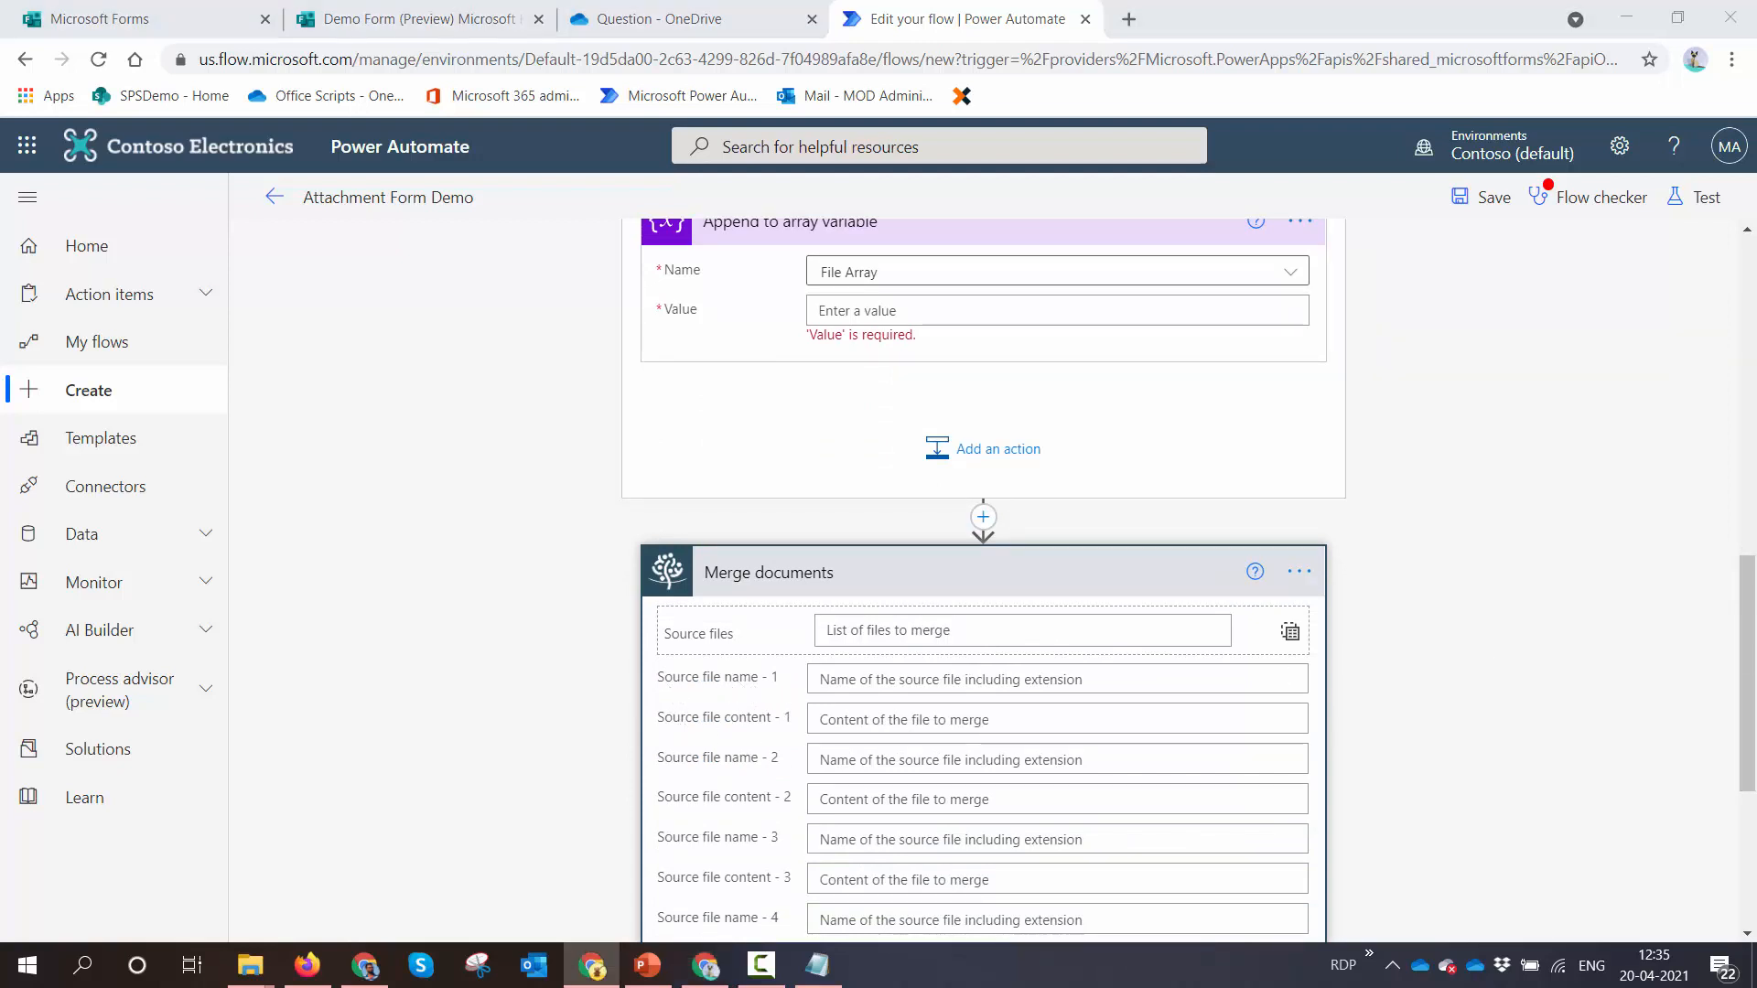
pyautogui.scroll(3, 1126, 494)
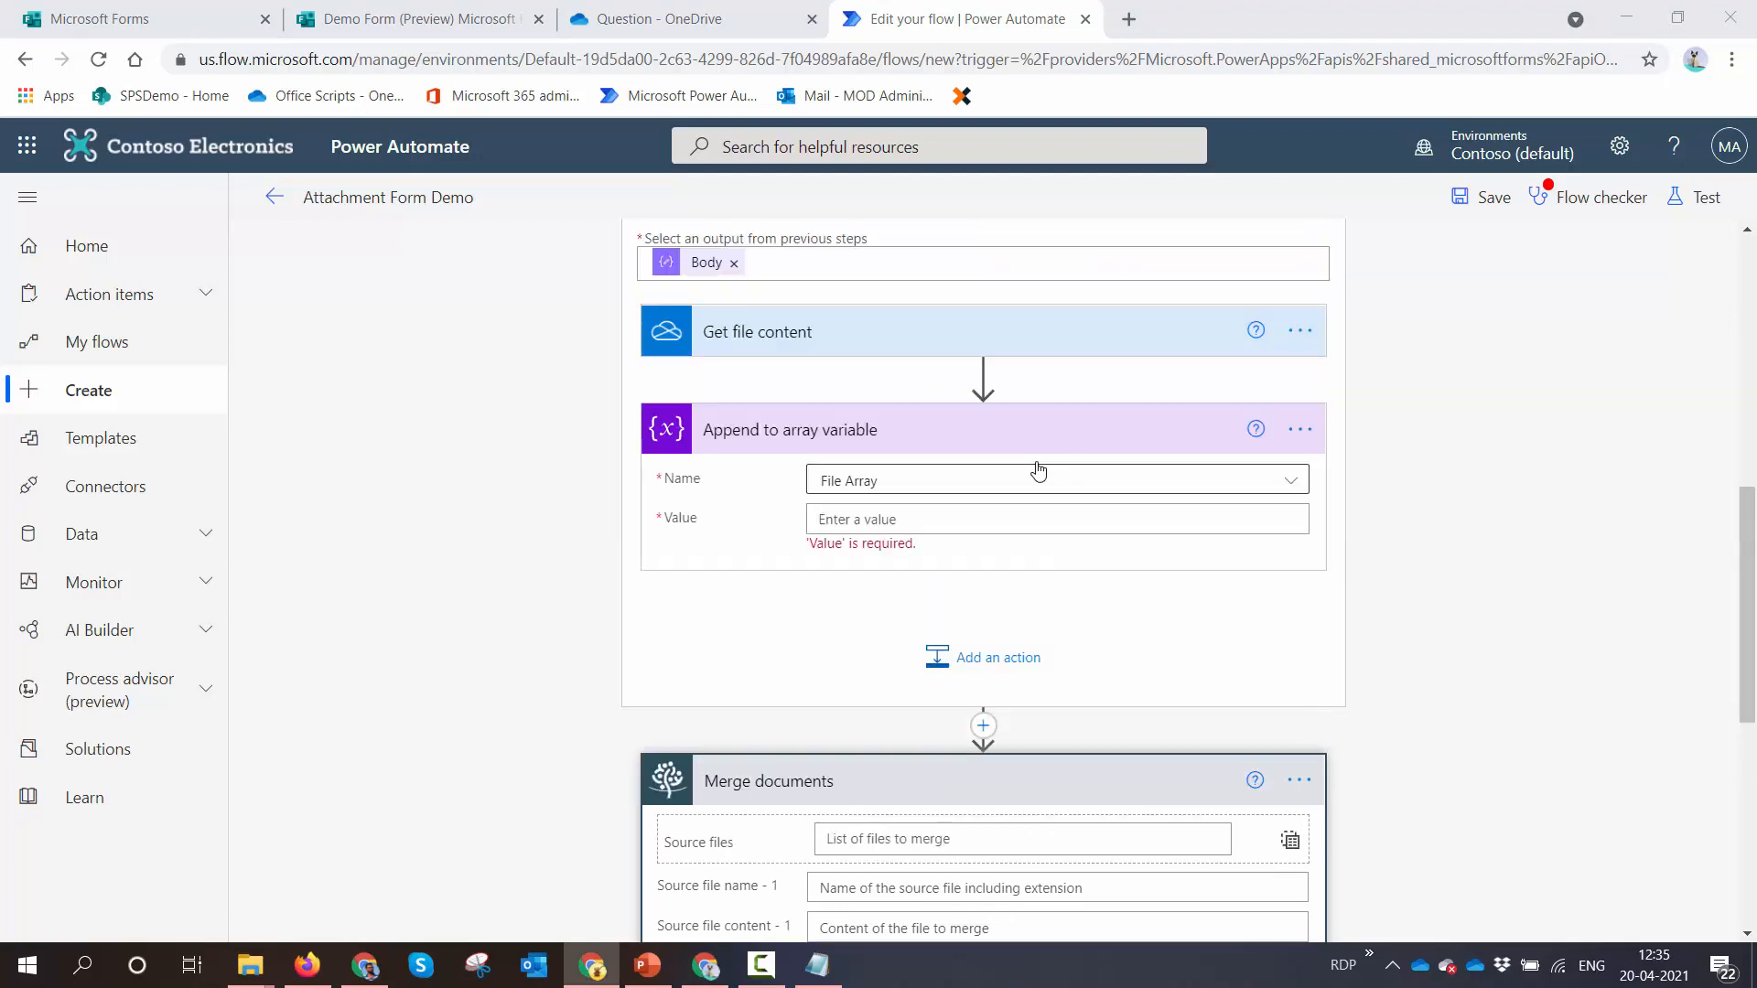
pyautogui.click(1038, 540)
pyautogui.write('File Array')
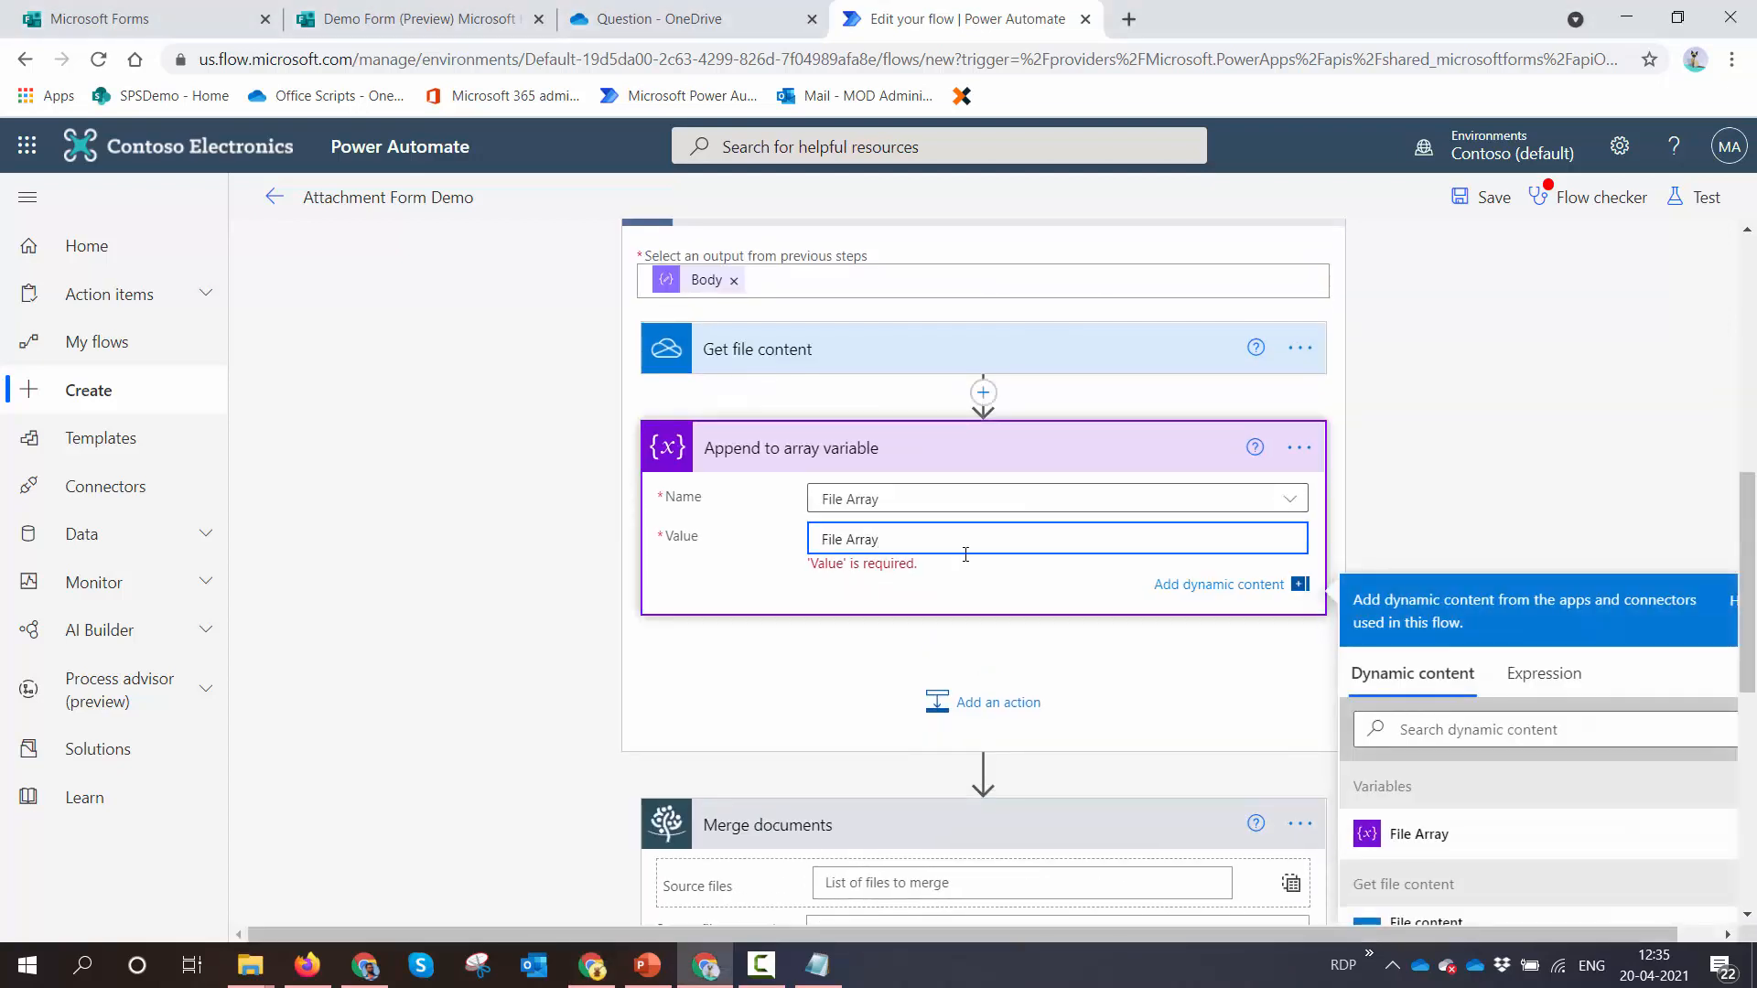
pyautogui.hotkey('ctrl', 'a')
pyautogui.press('BackSpace')
pyautogui.write('{   "source_file_name": ,   "source_file_content": }')
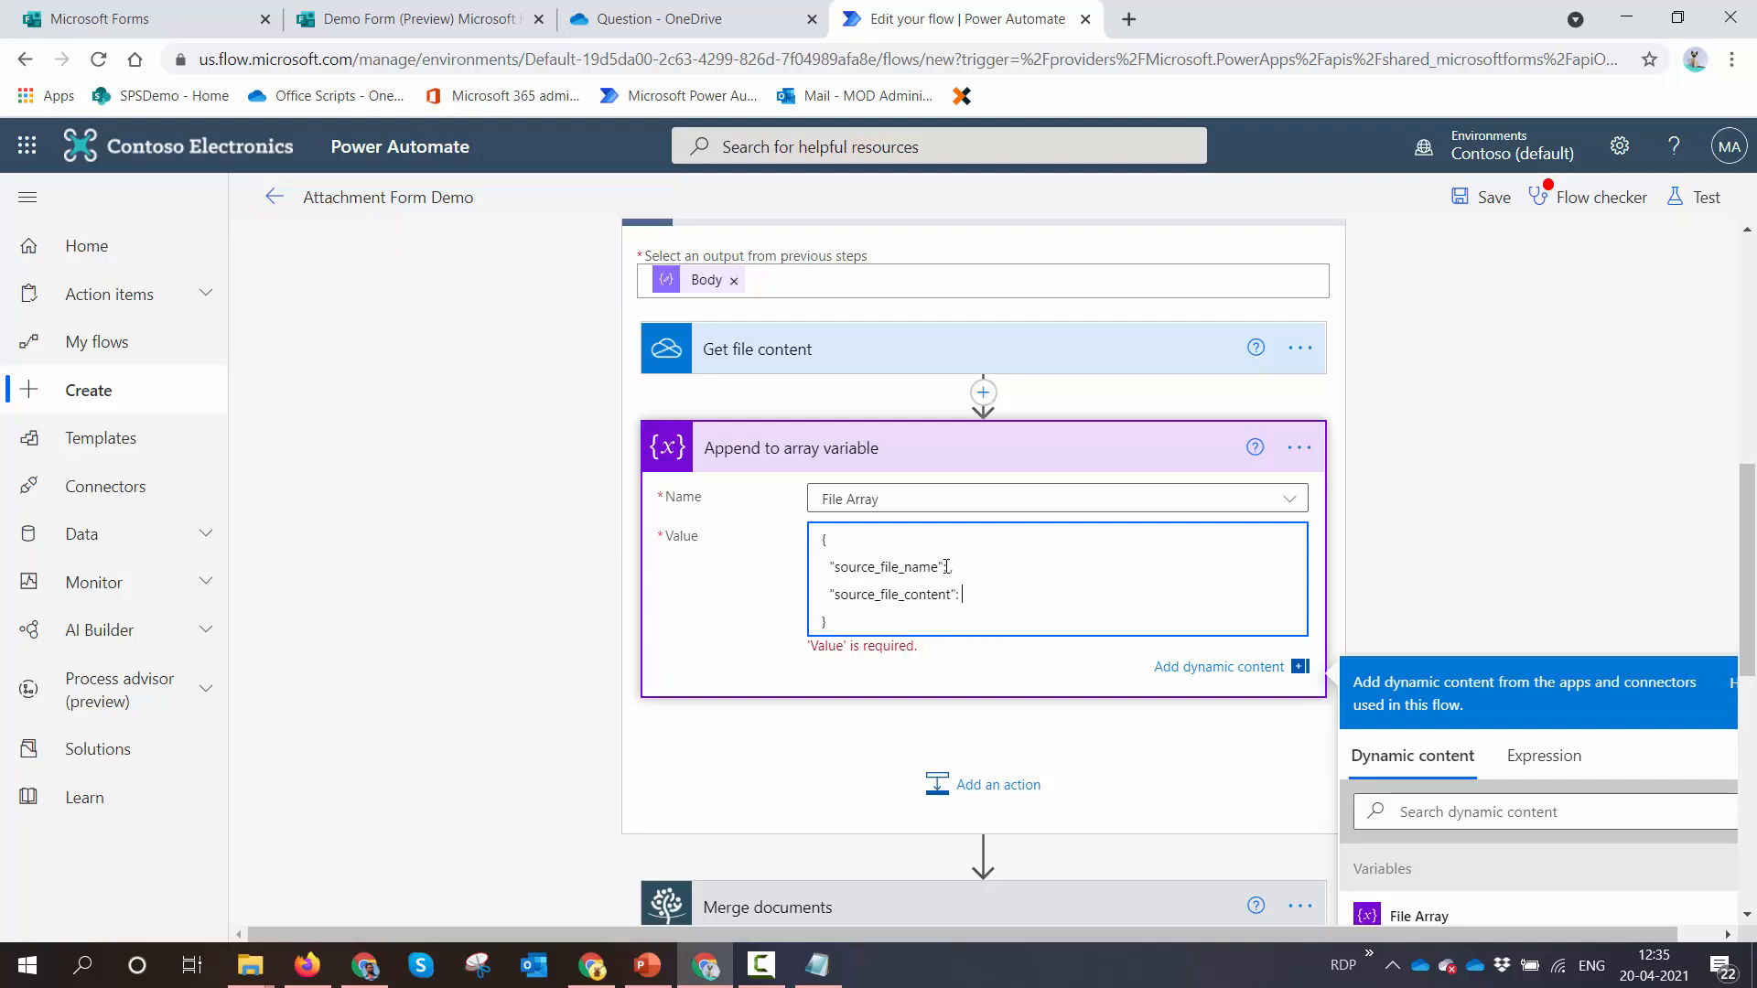
# Fill the JSON with the attachment Name and File content dynamic tokens
pyautogui.scroll(-3, 1216, 595)
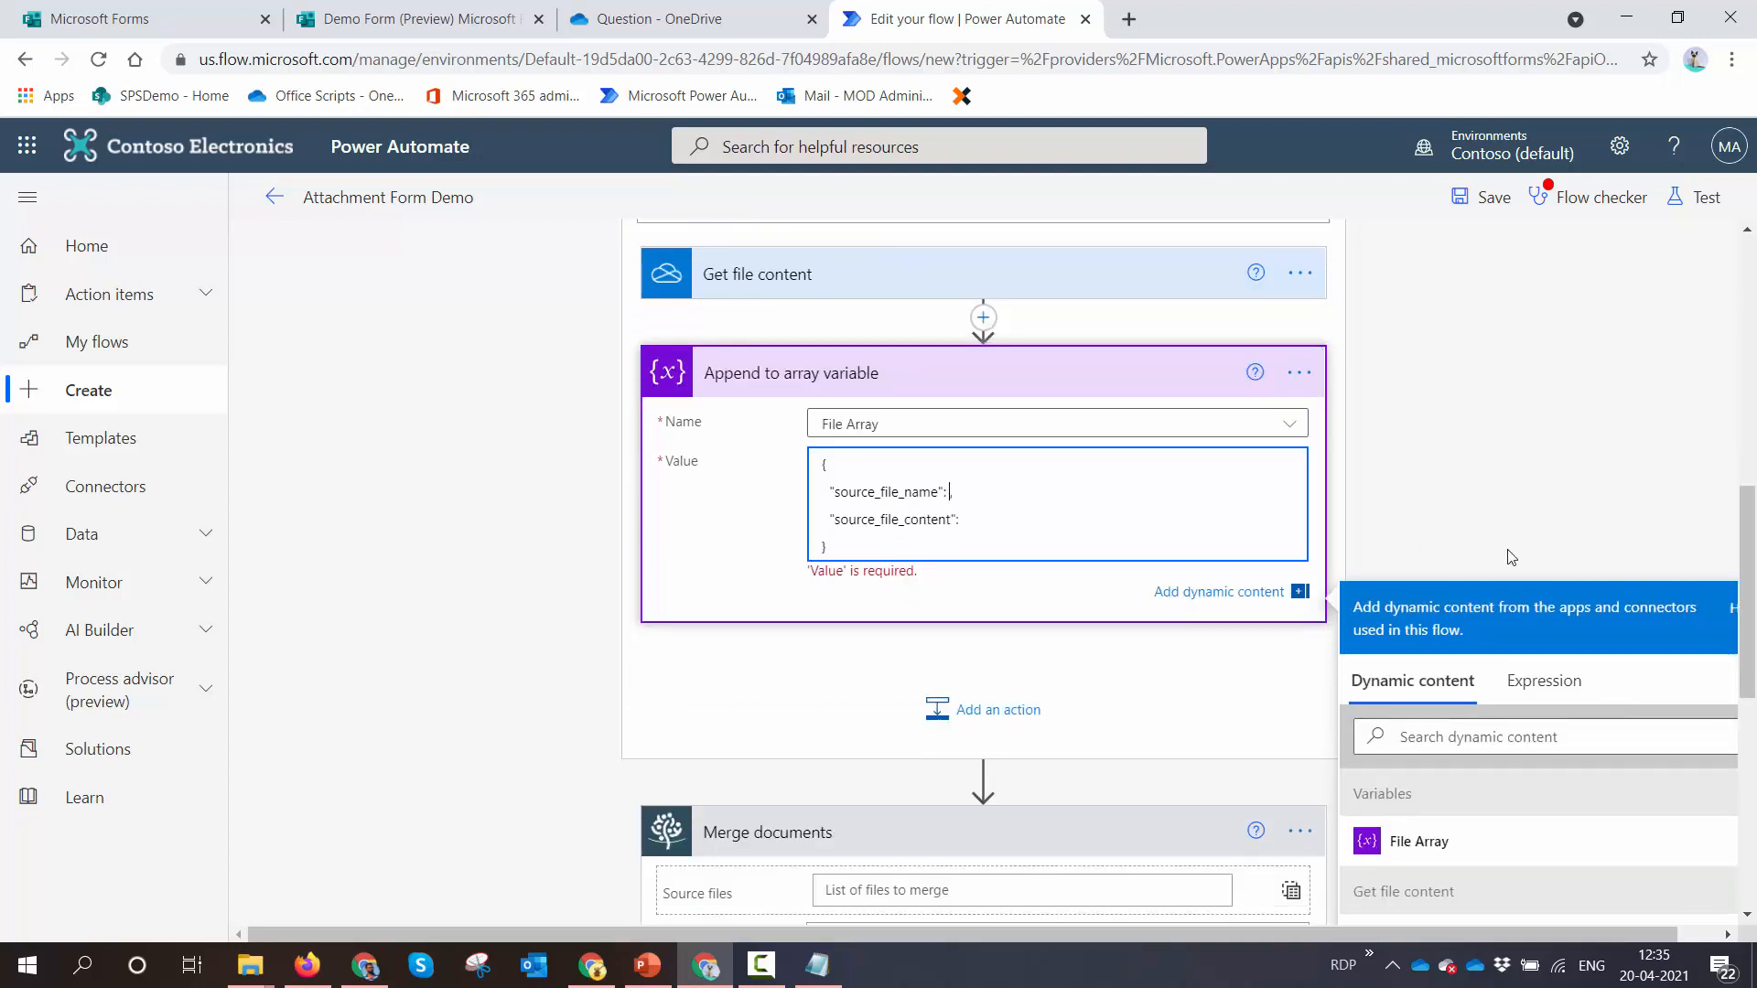
pyautogui.click(1512, 581)
pyautogui.write('Nam')
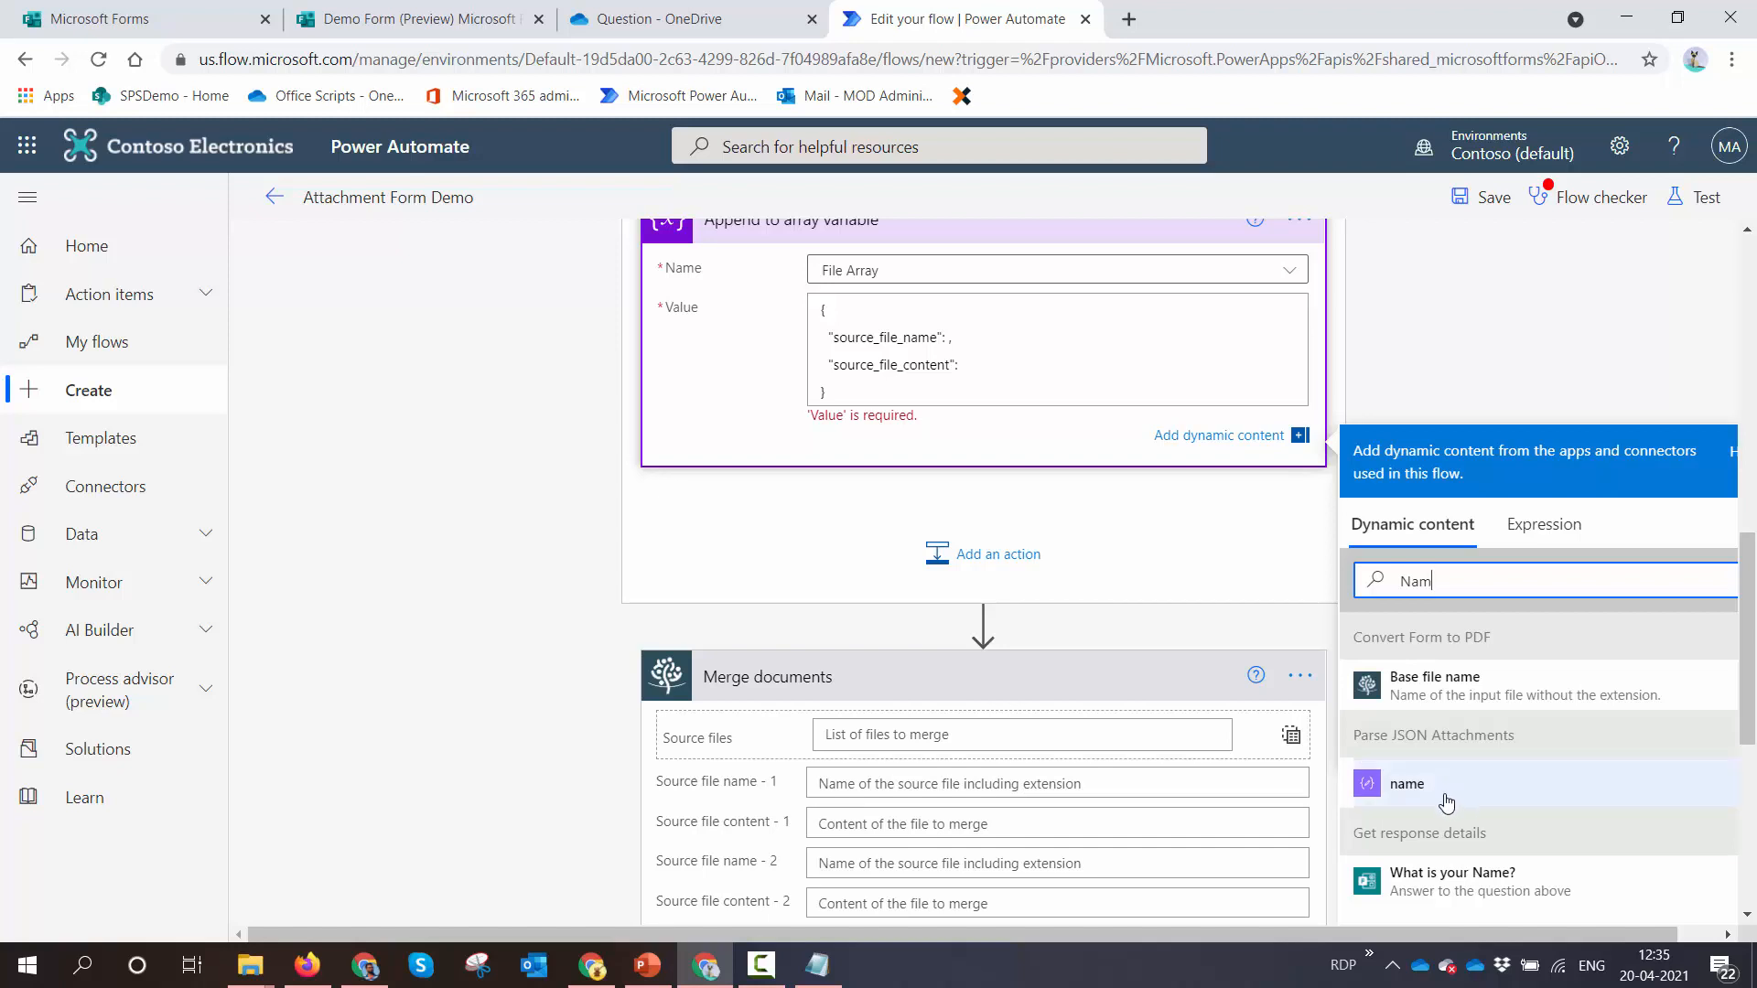
pyautogui.click(1407, 784)
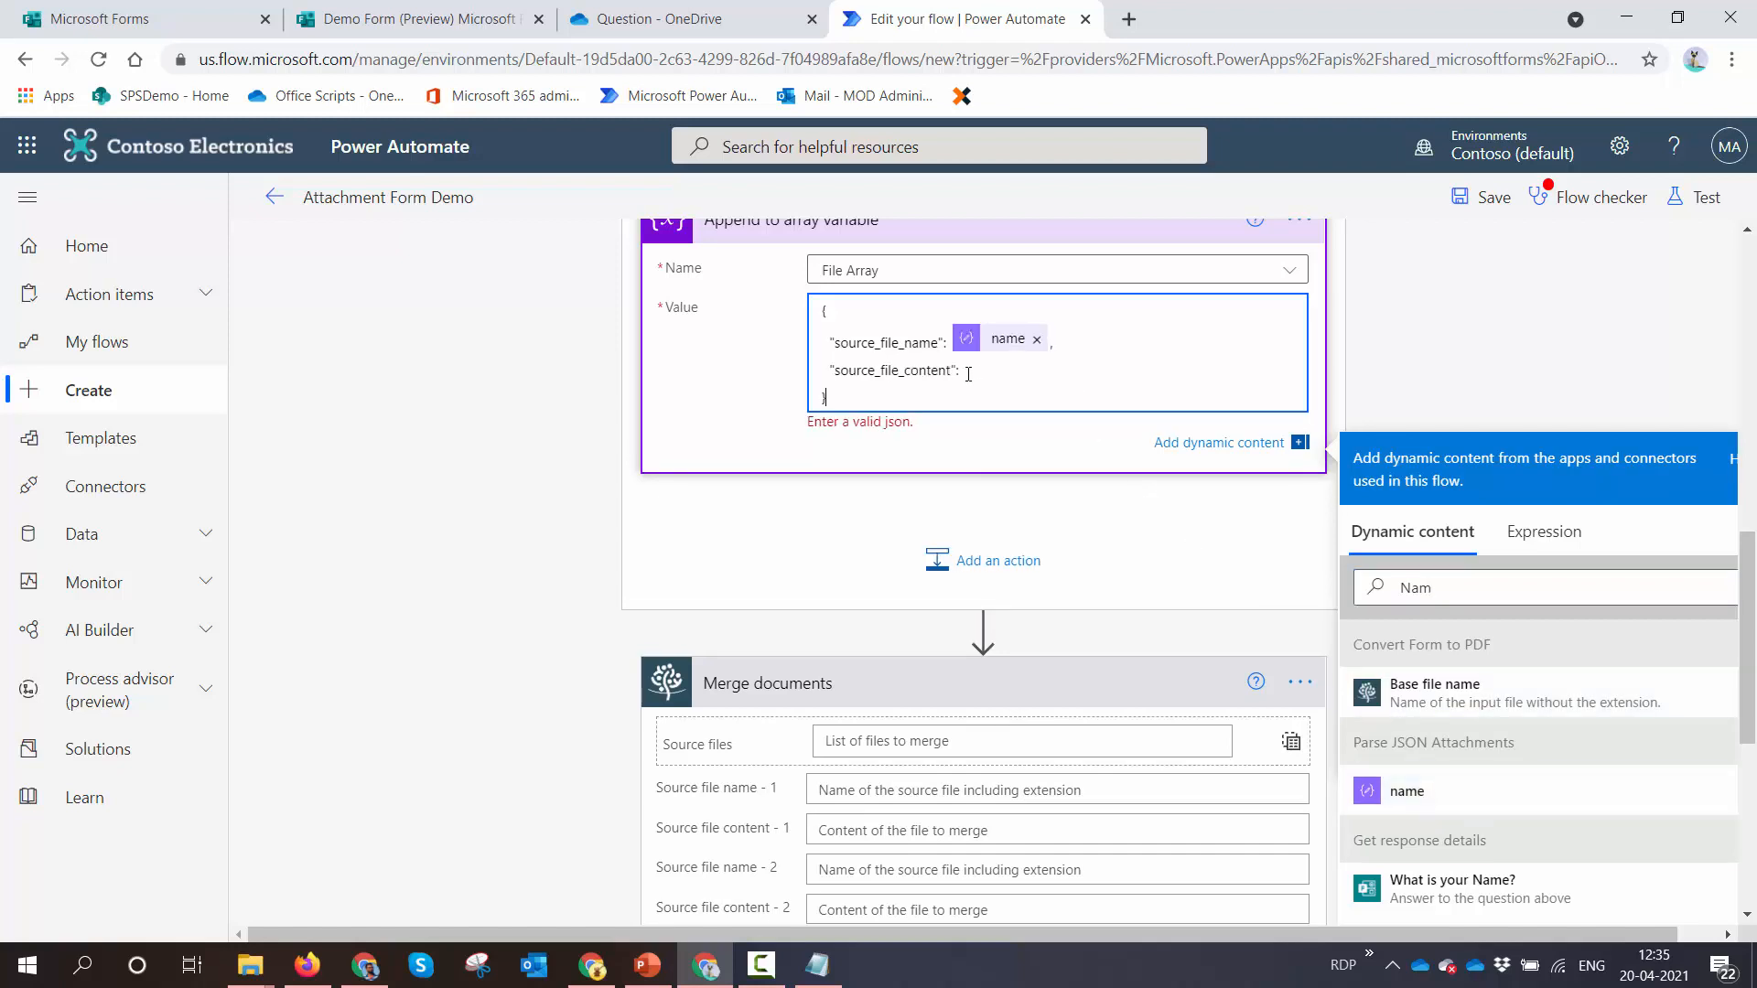
pyautogui.write(':')
pyautogui.doubleClick(1381, 583)
pyautogui.press('BackSpace')
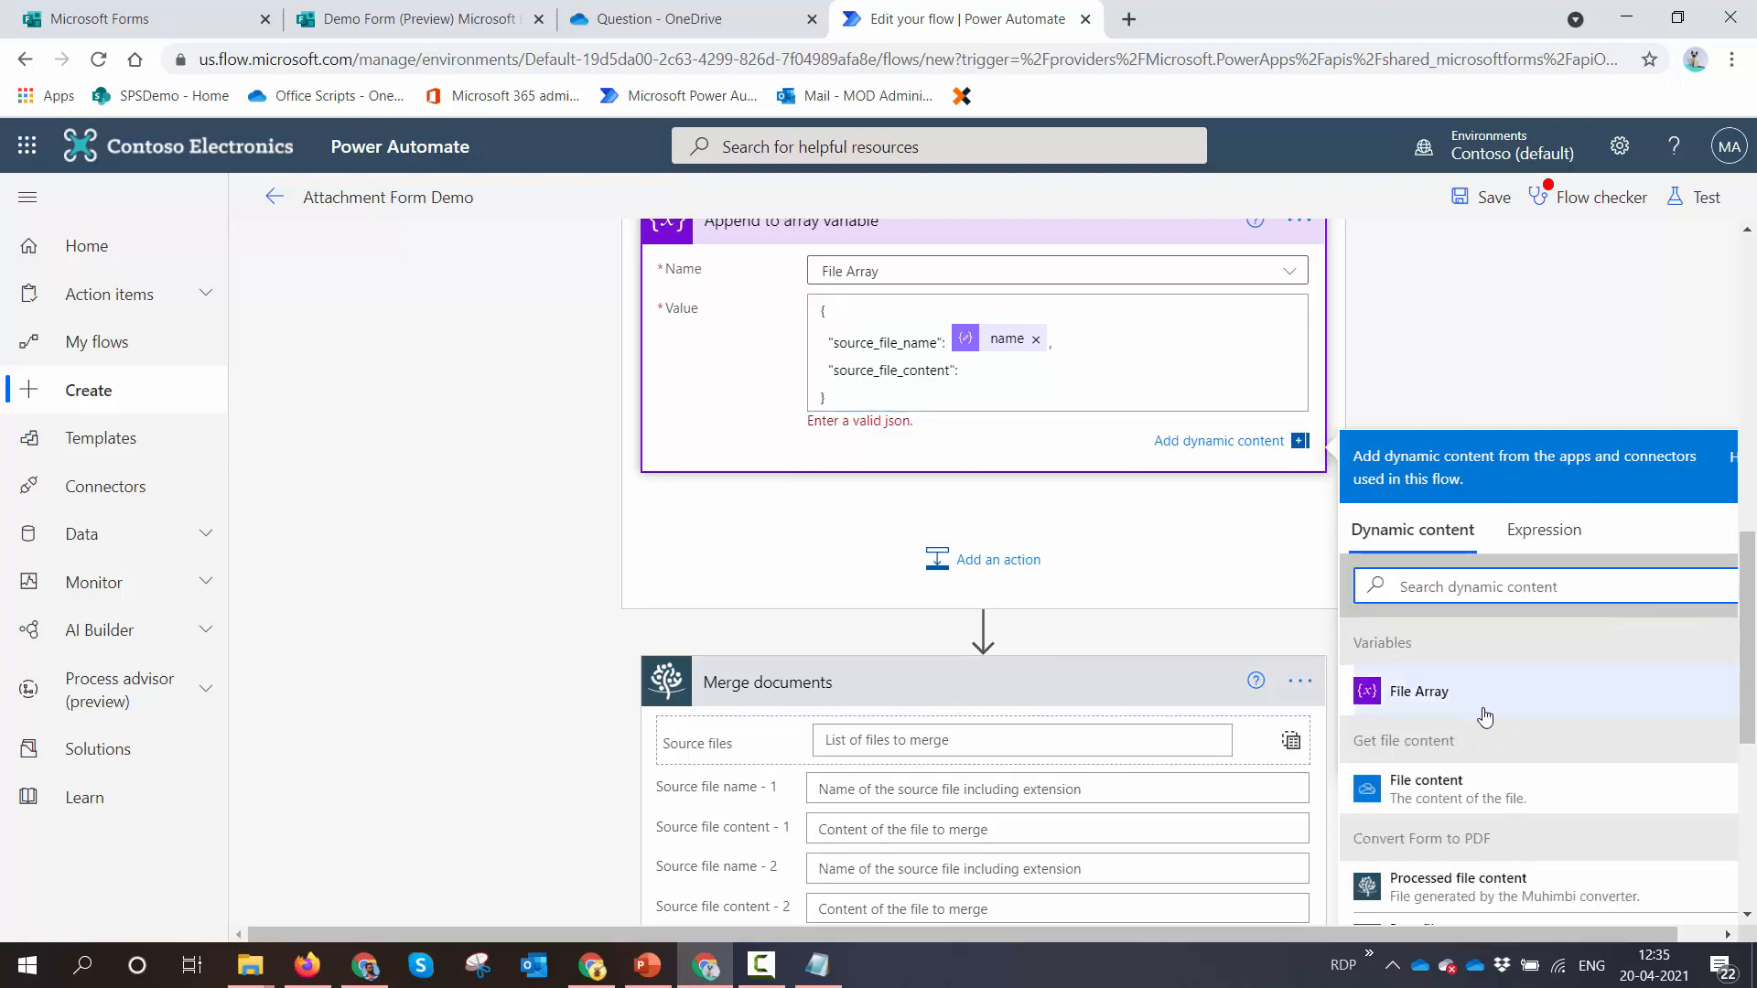
pyautogui.scroll(-1, 1482, 714)
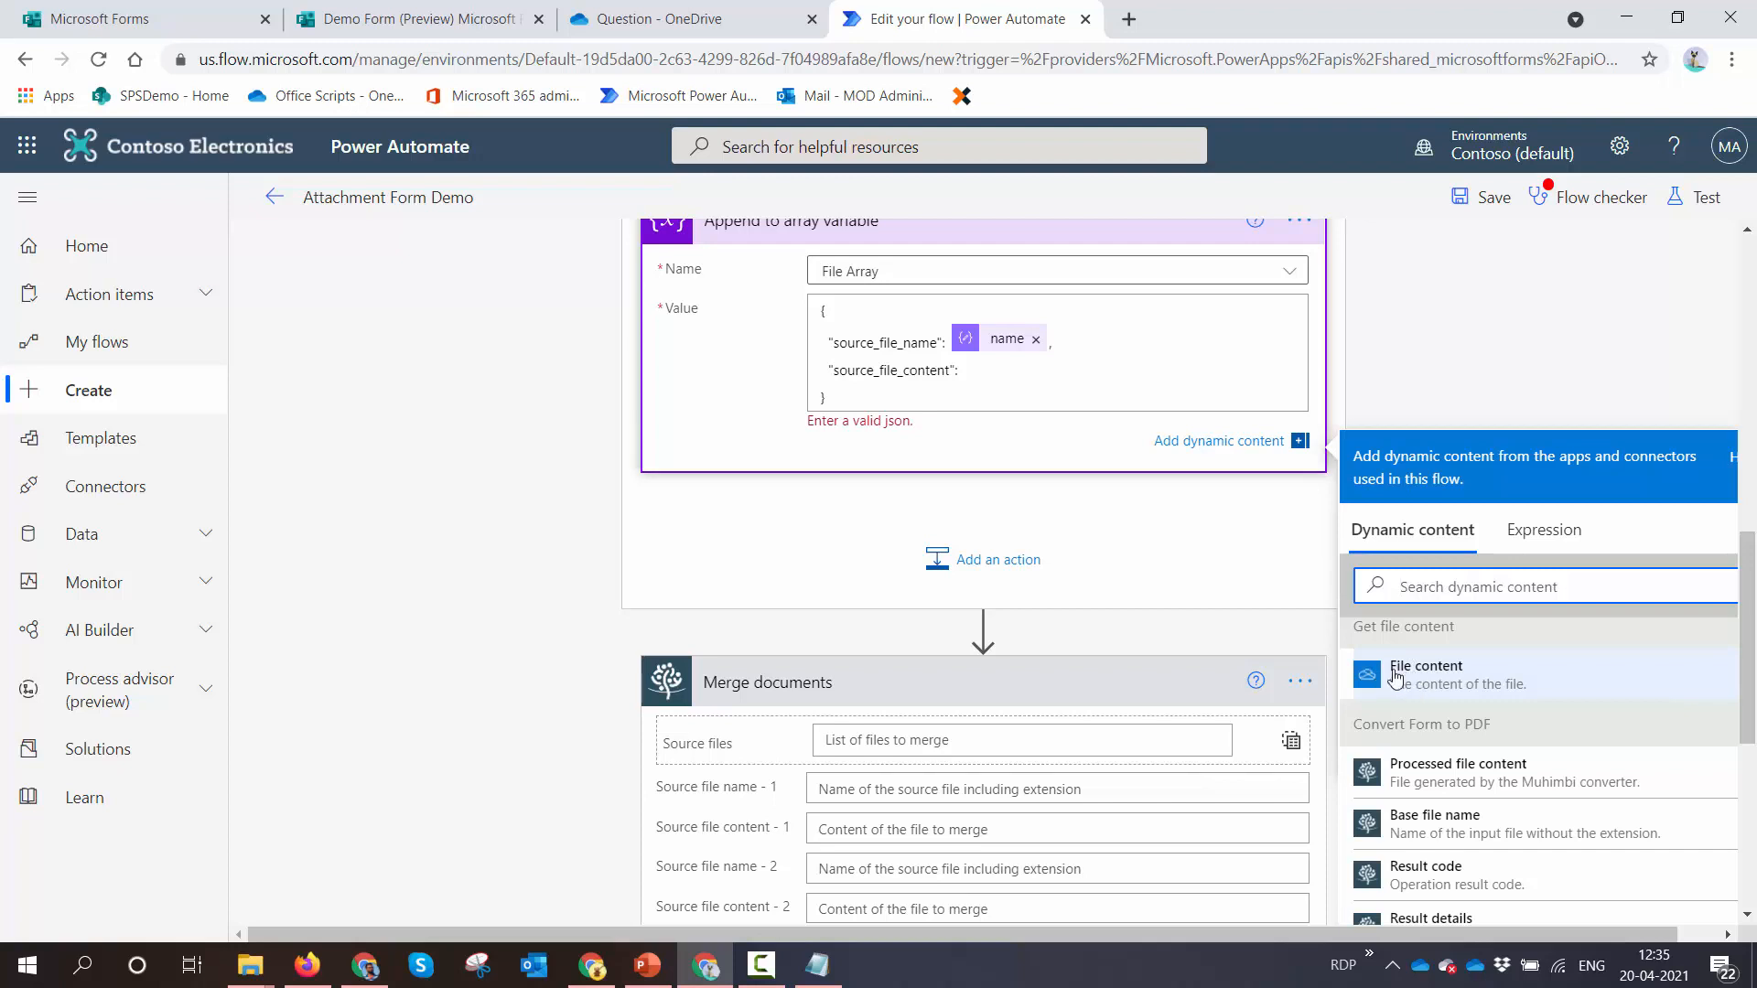
pyautogui.click(1381, 657)
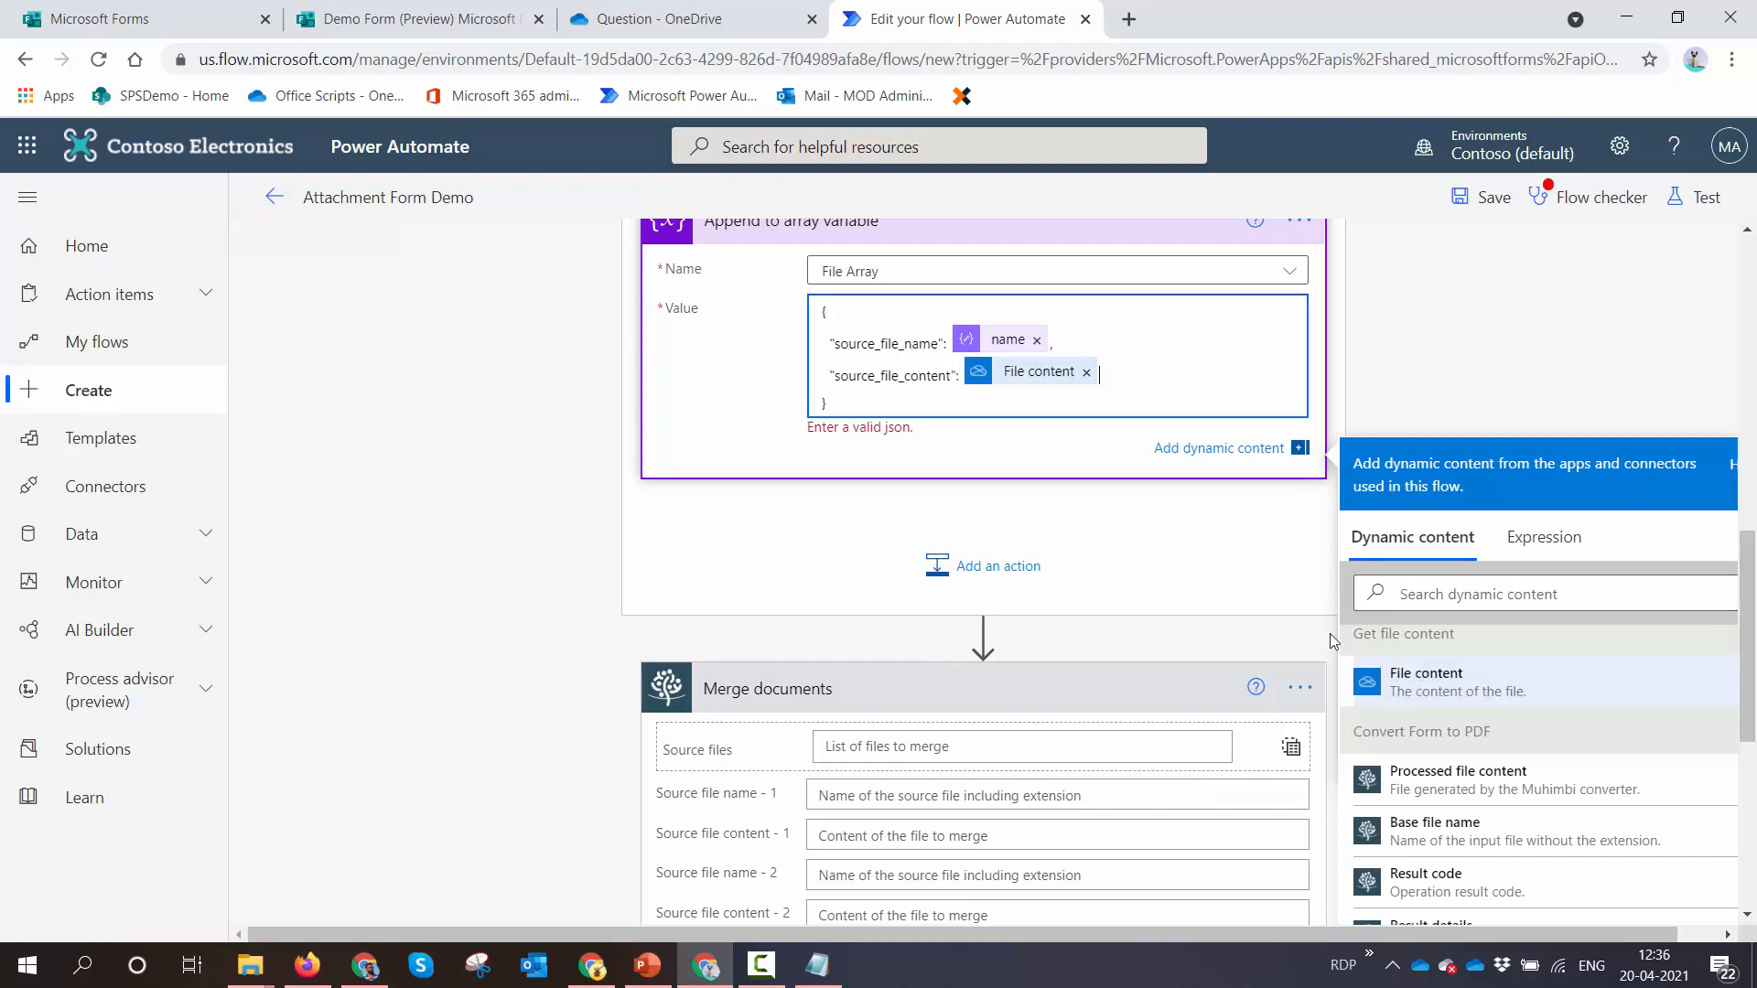
pyautogui.scroll(5, 1080, 476)
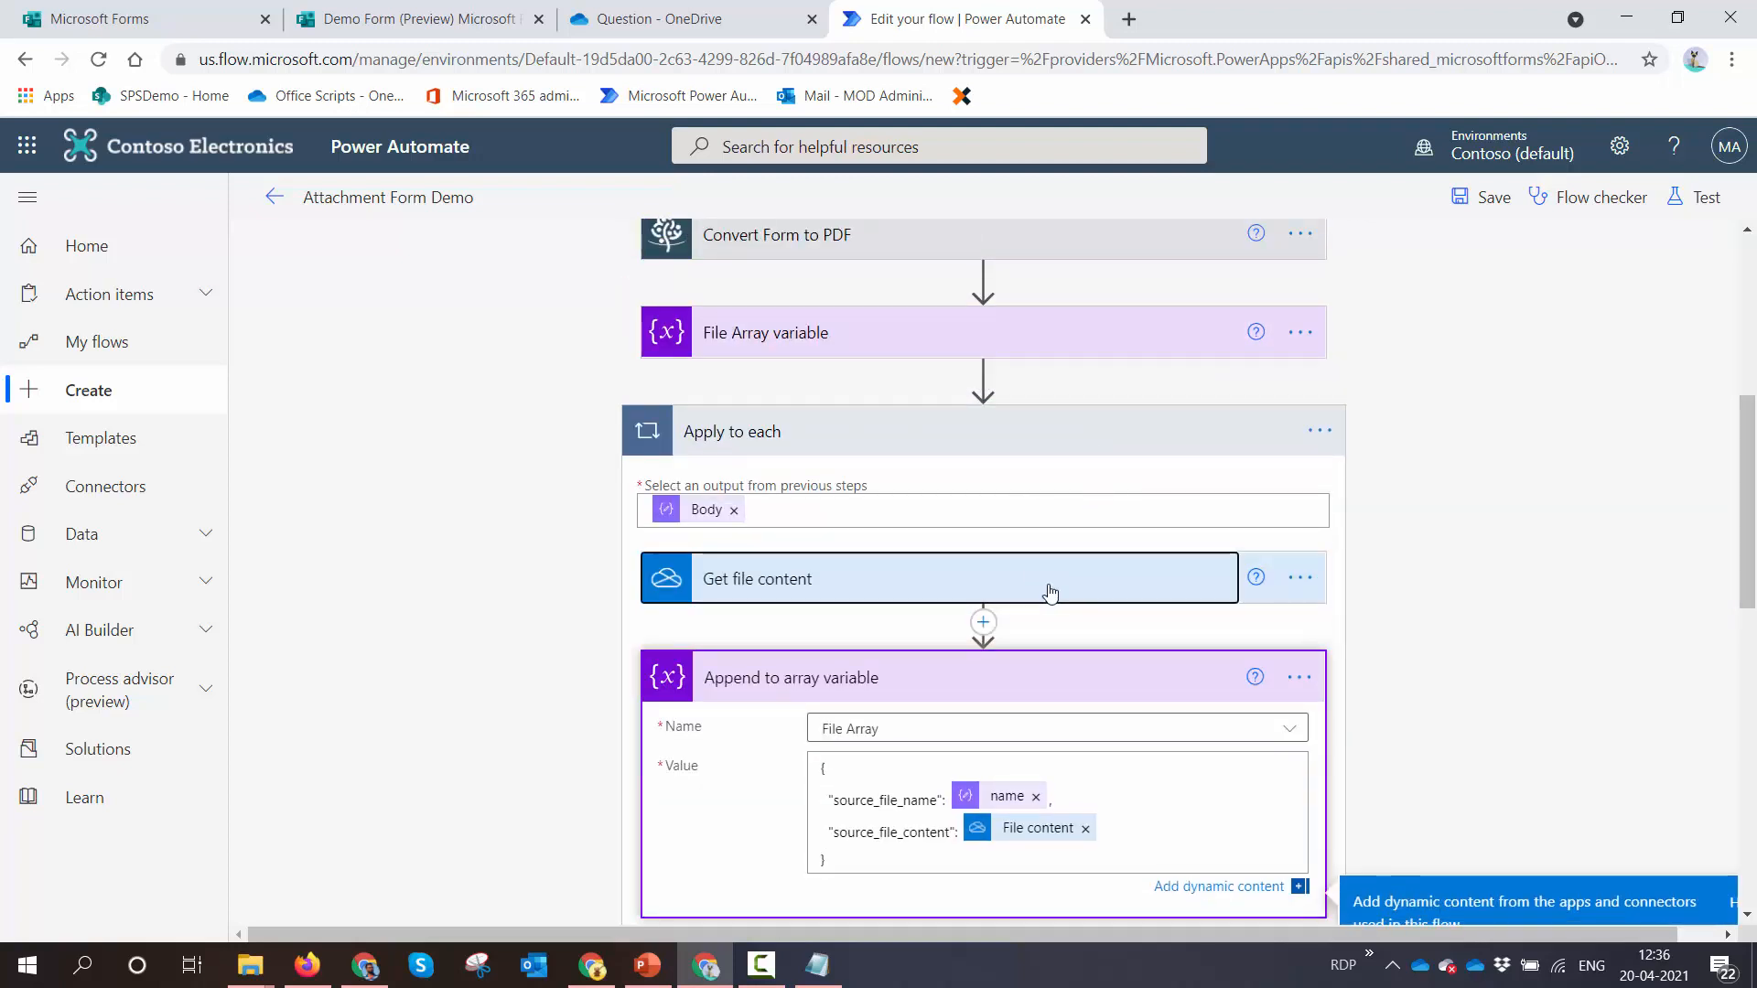
# Set Get file content's Infer Content Type advanced option to No
pyautogui.click(1224, 558)
pyautogui.click(813, 681)
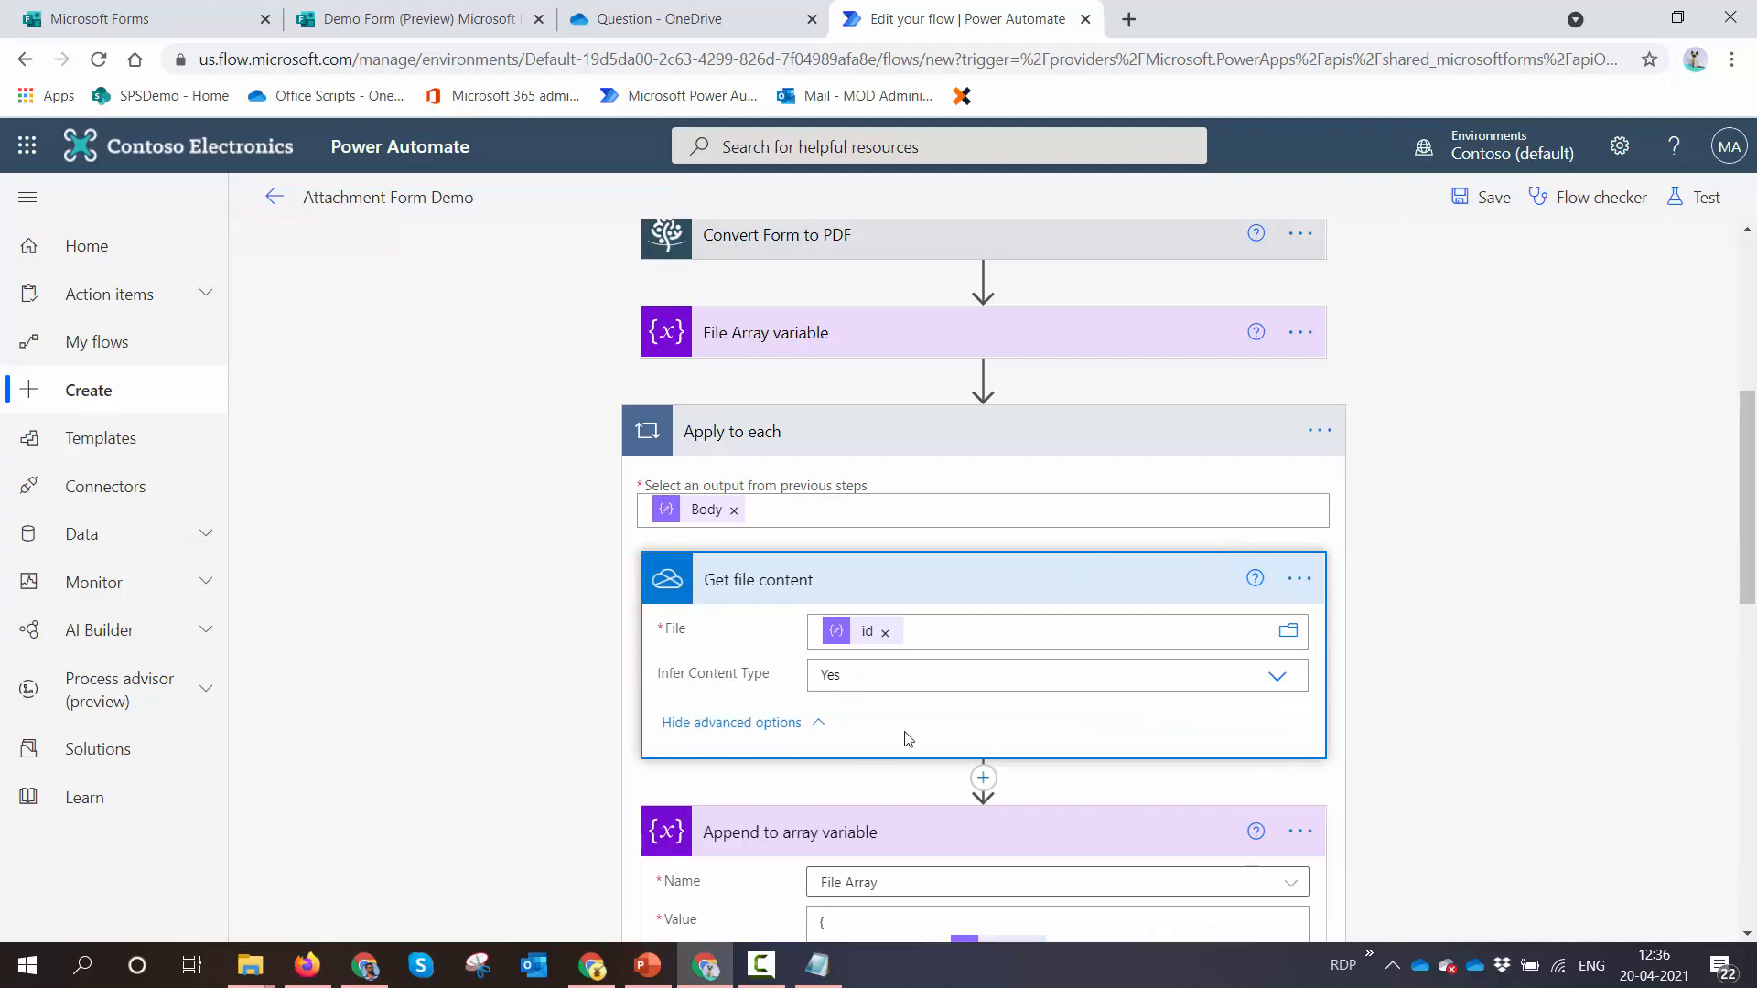
pyautogui.click(1278, 676)
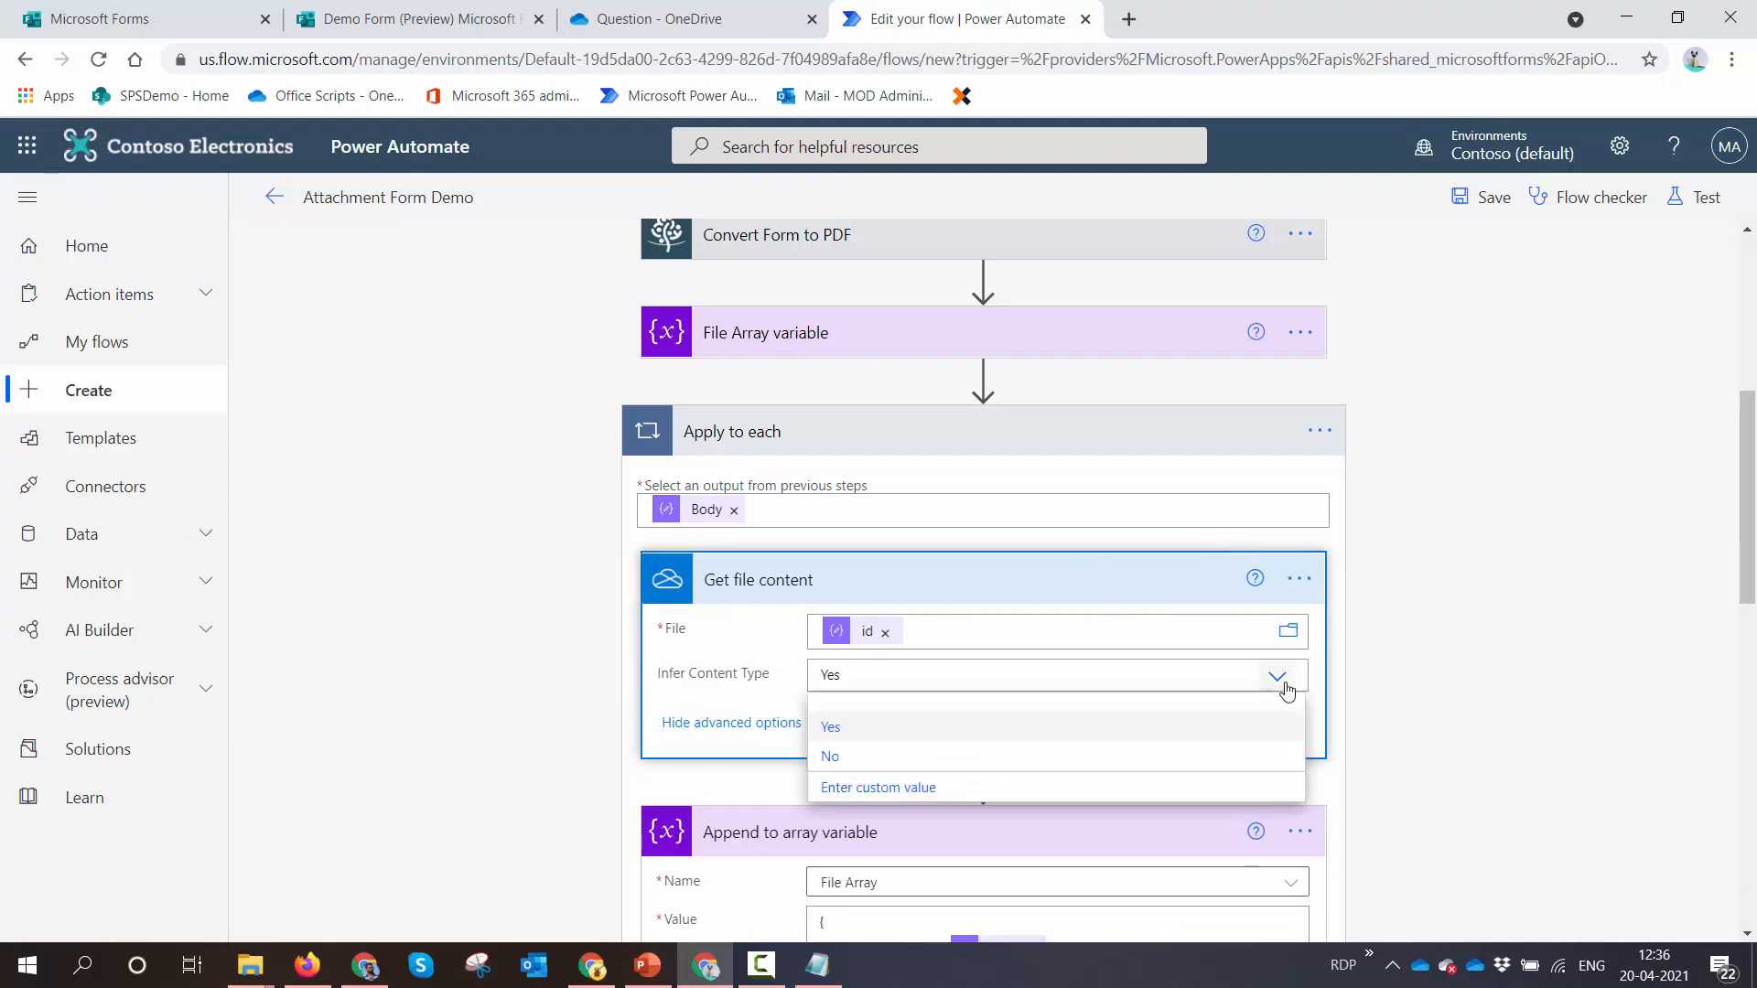
pyautogui.click(1053, 761)
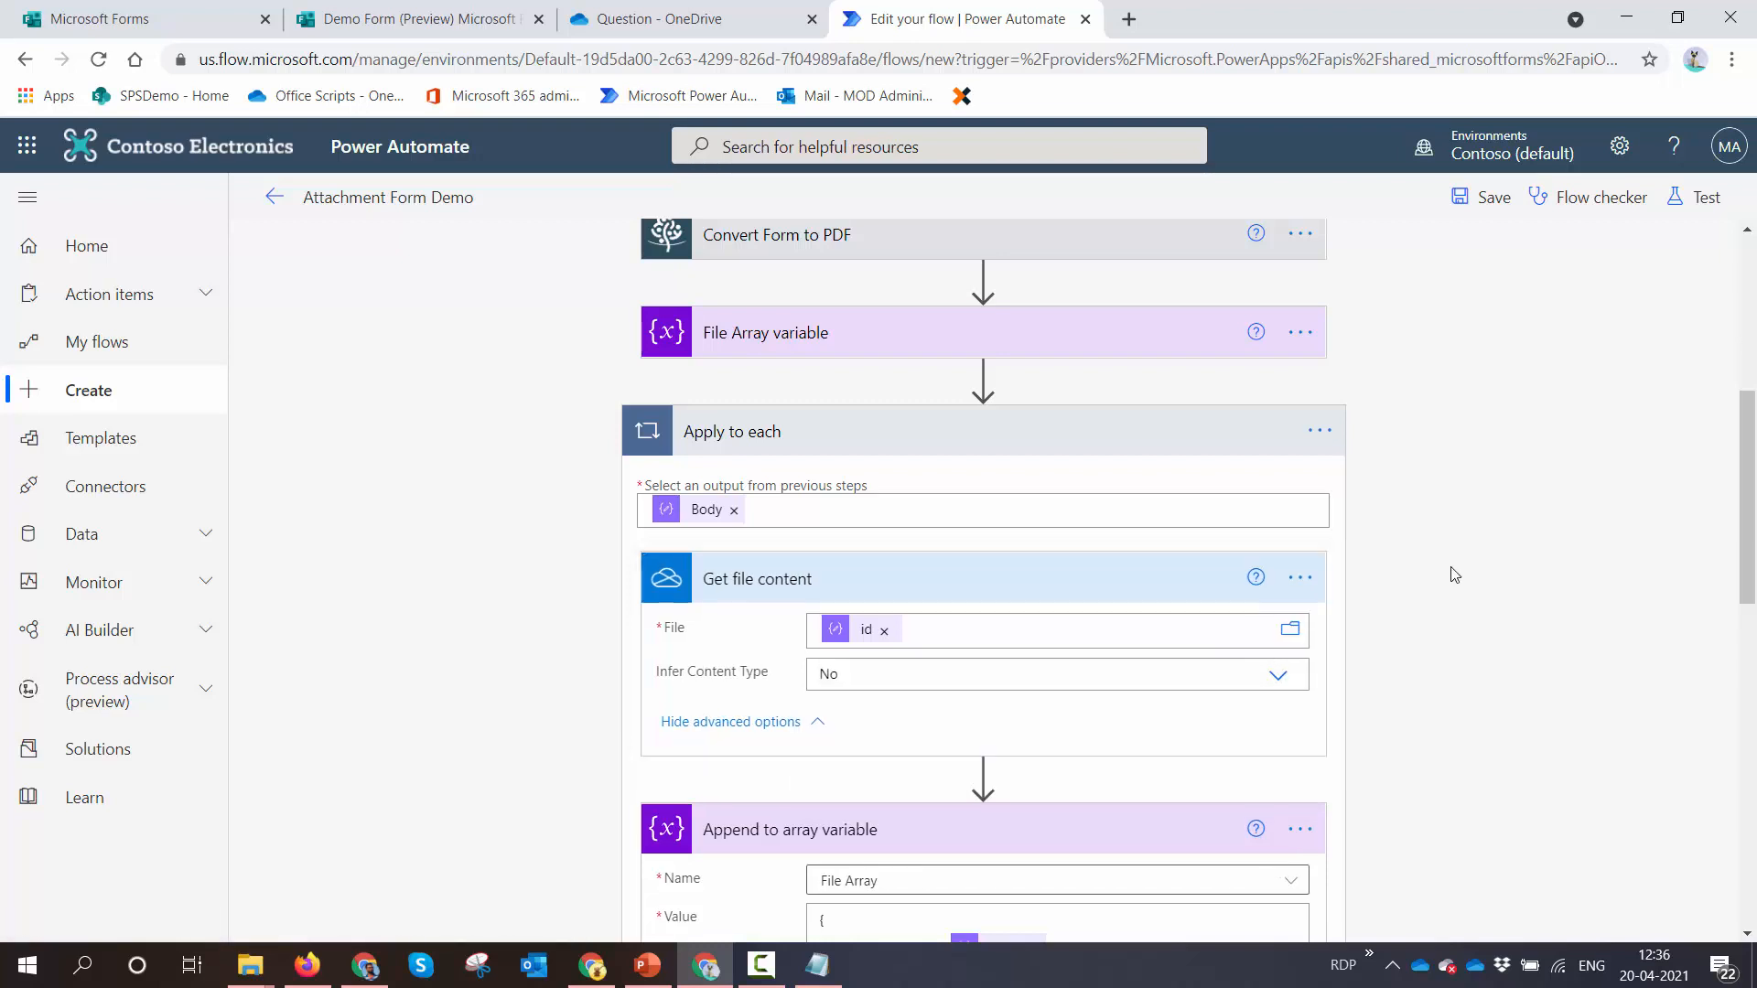
# Set the Merge documents Source files to the File Array variable
pyautogui.scroll(-3, 897, 632)
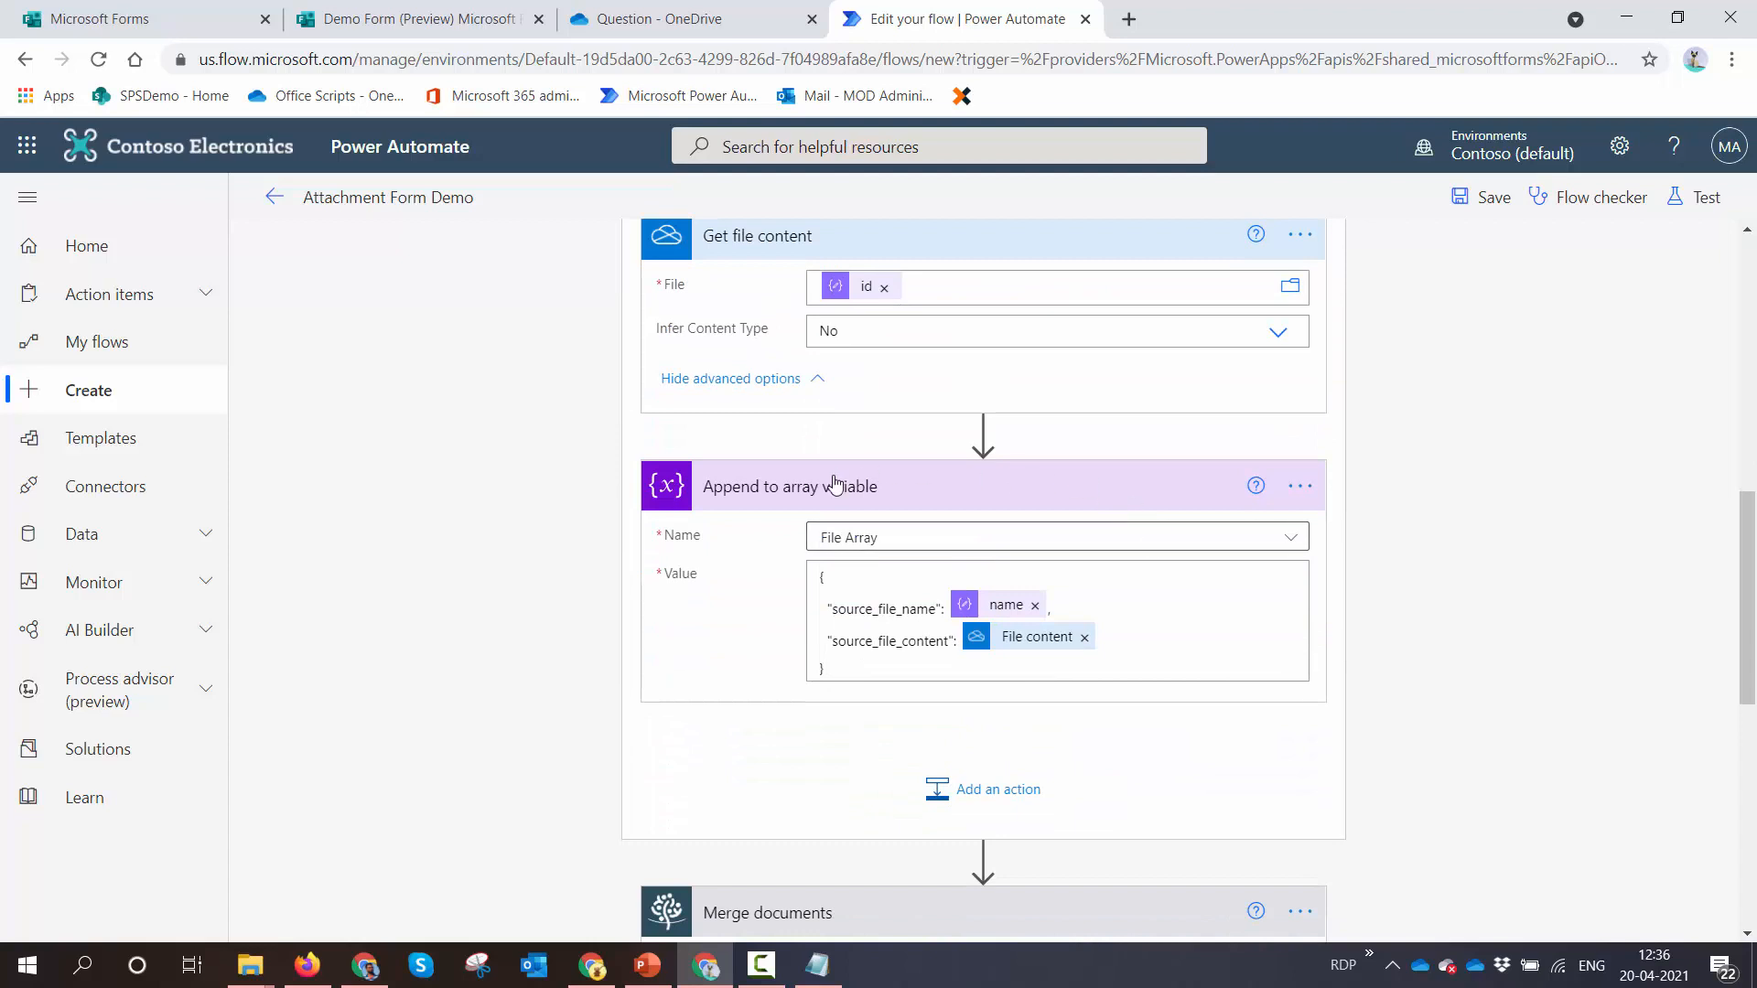
pyautogui.scroll(-1, 1151, 669)
pyautogui.scroll(-3, 1151, 669)
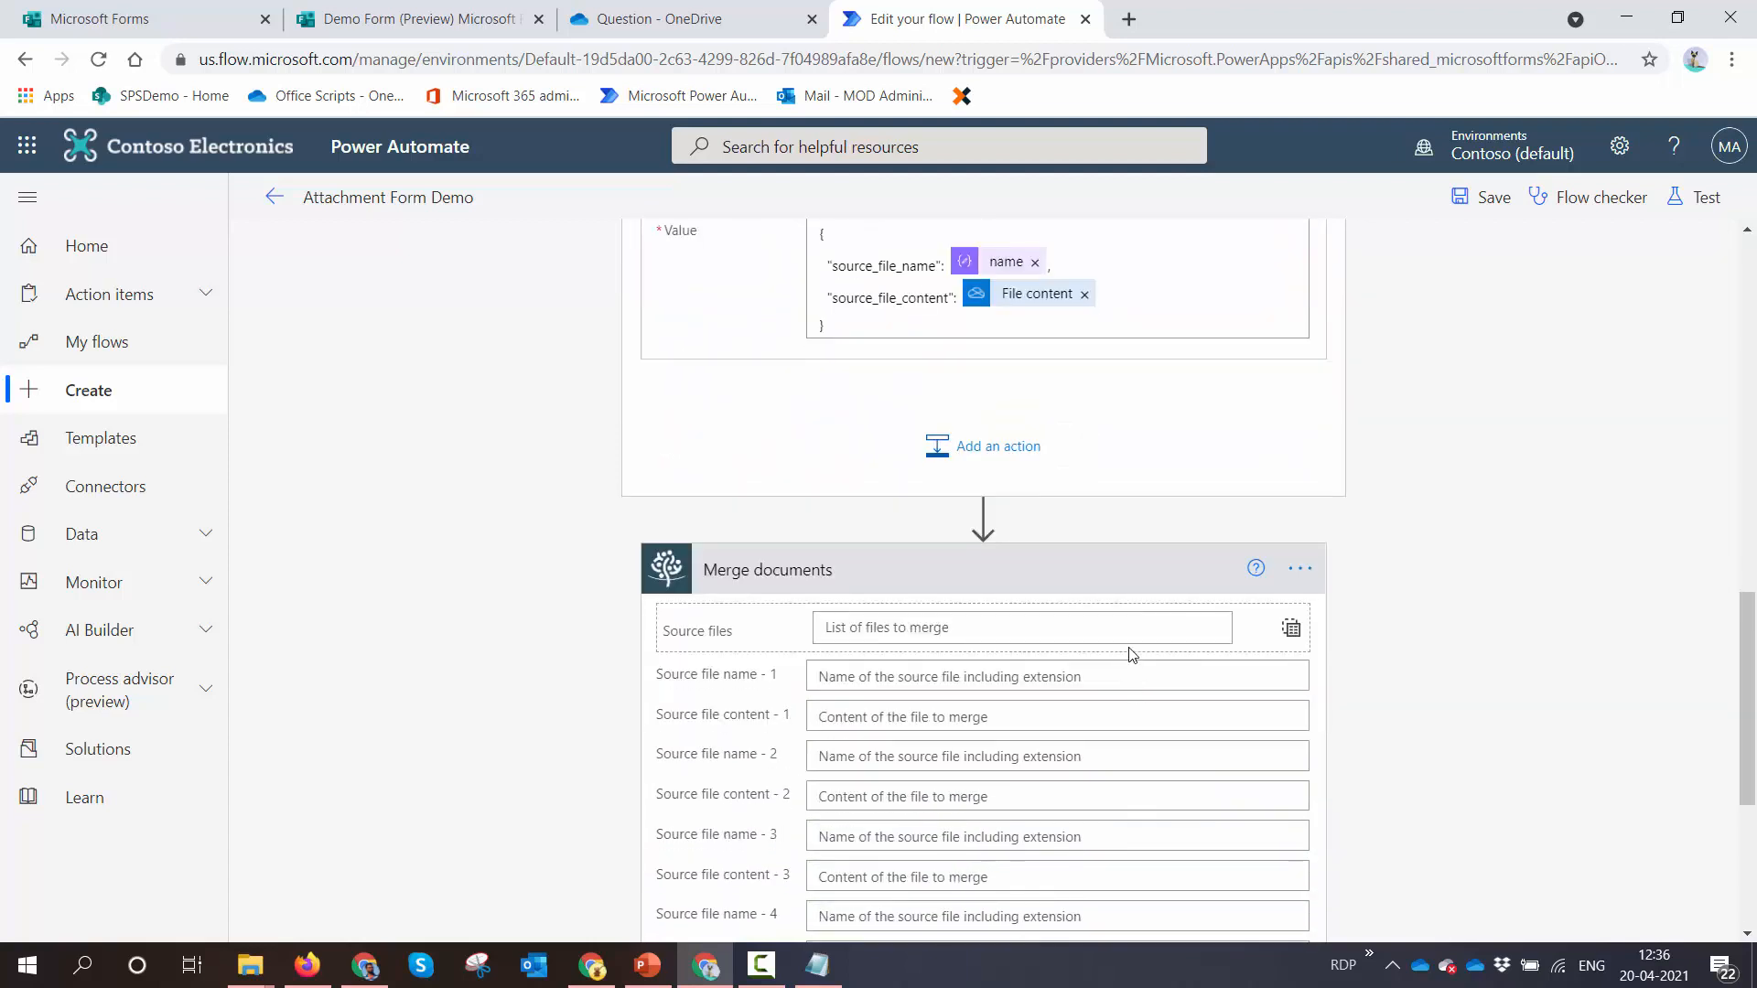
pyautogui.scroll(3, 829, 366)
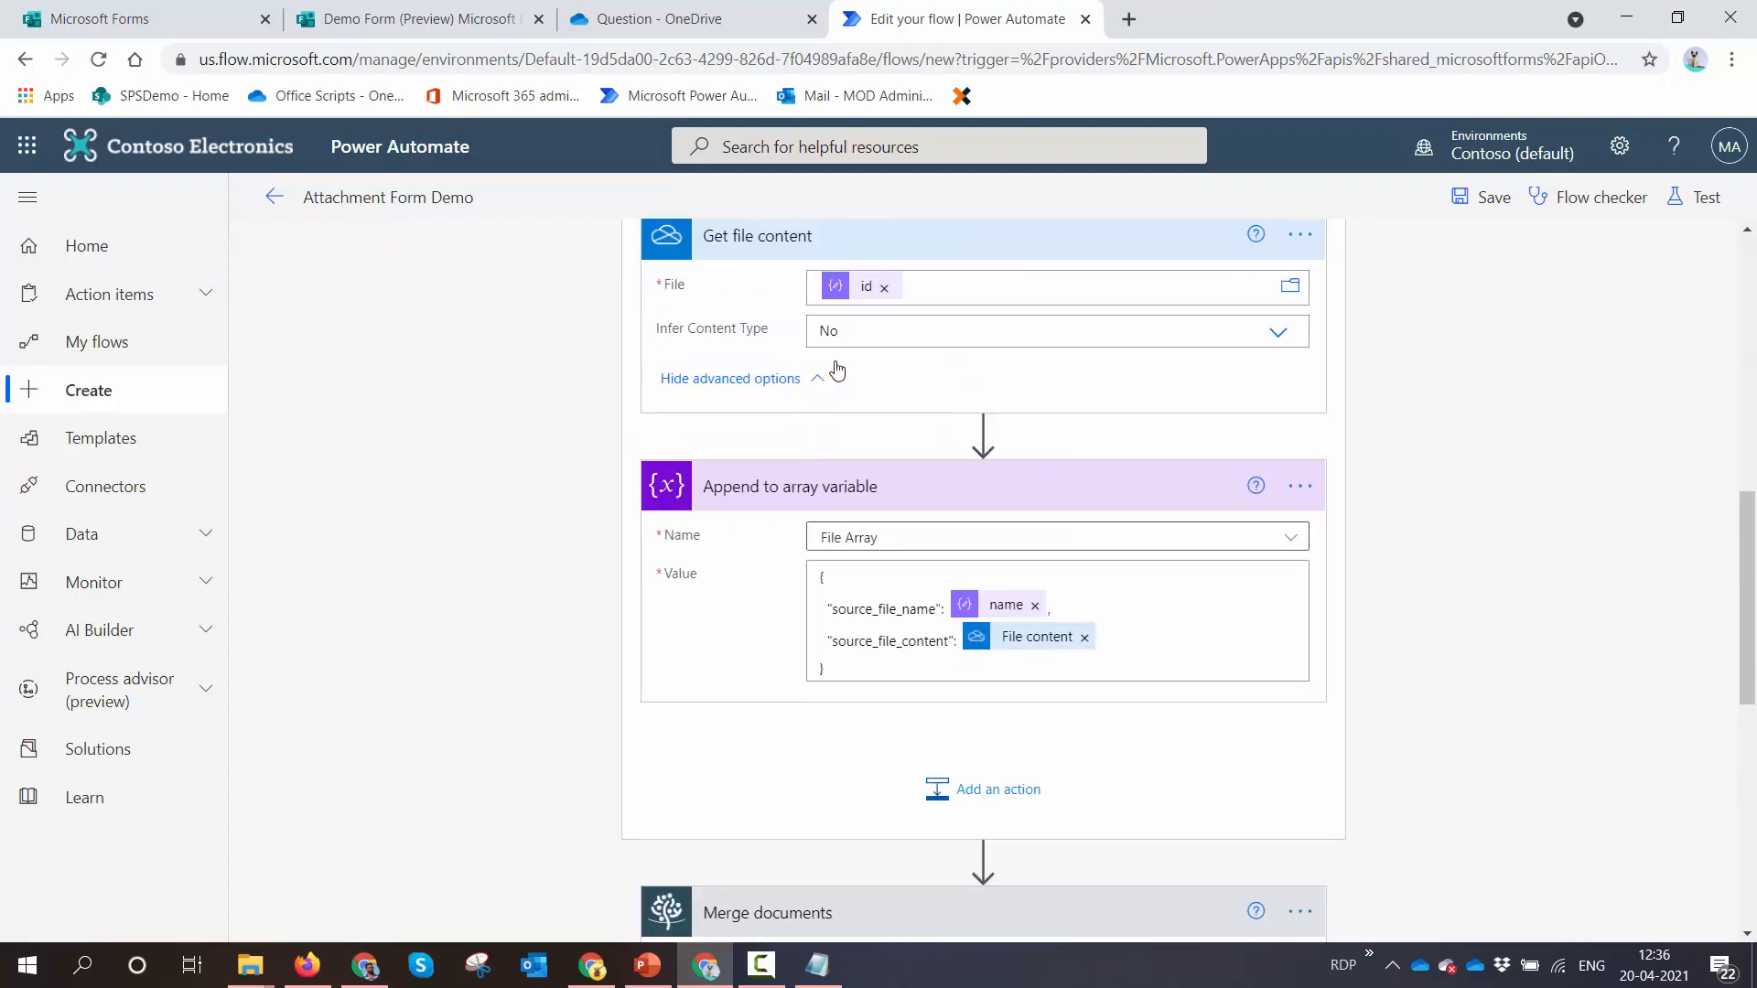
pyautogui.scroll(-4, 1007, 577)
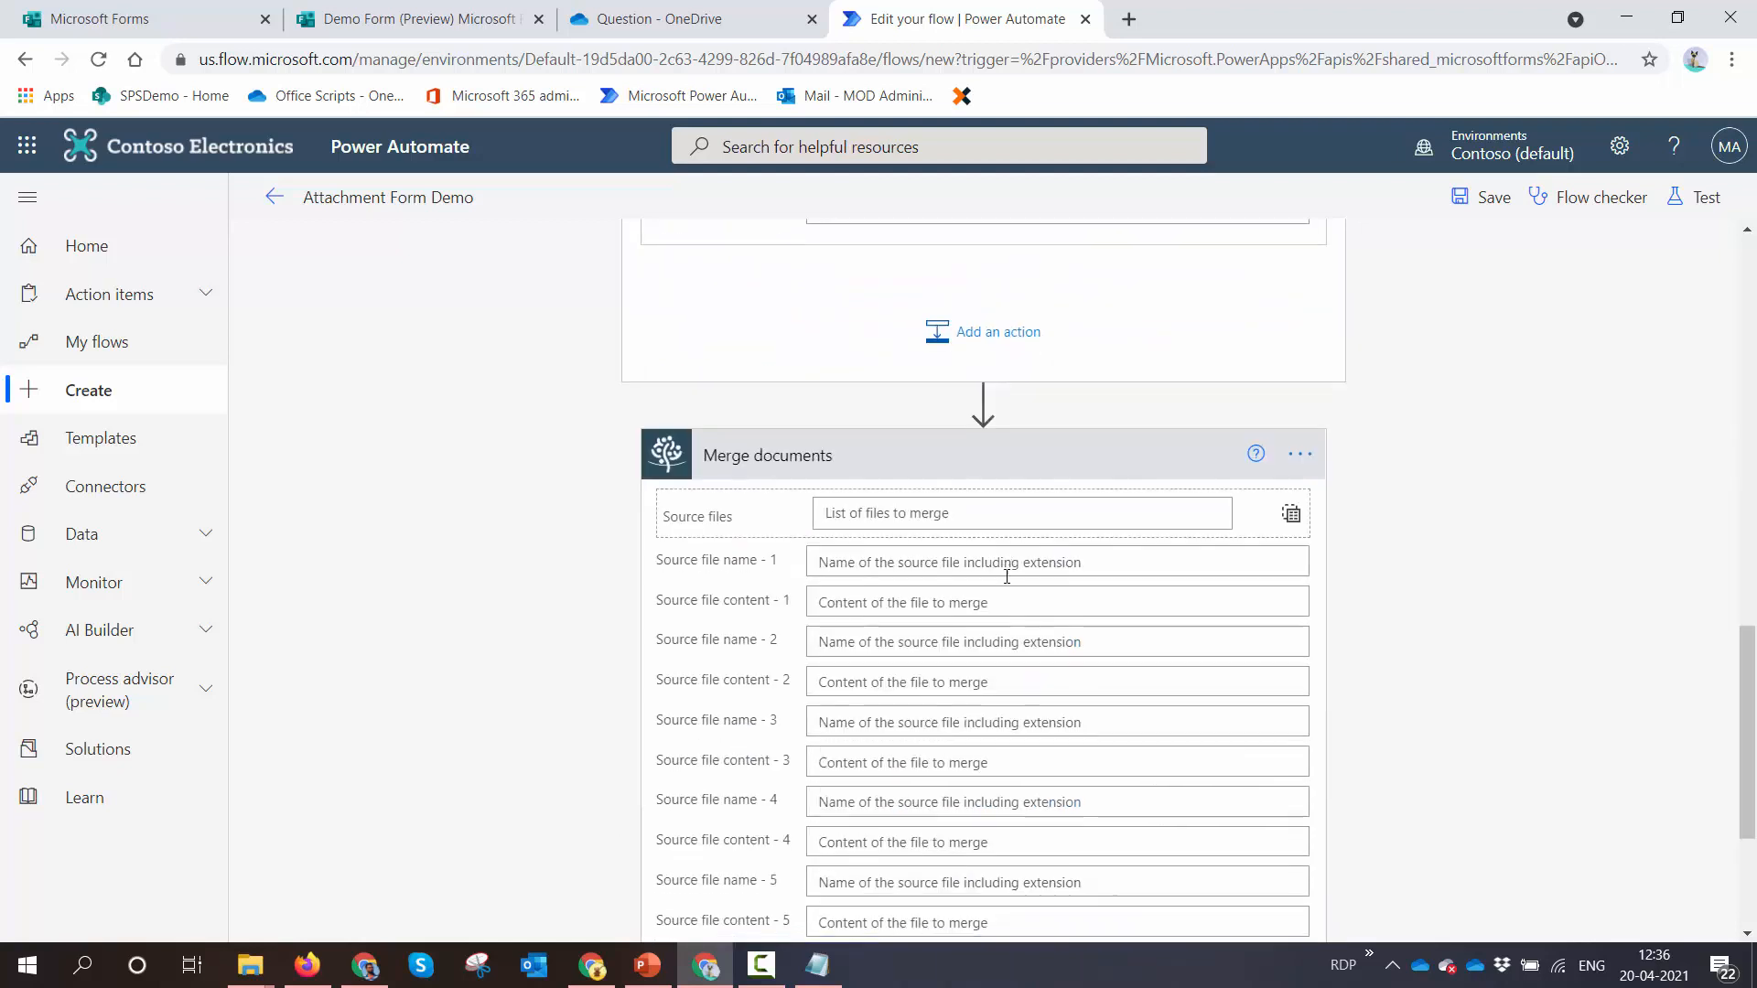
pyautogui.click(933, 515)
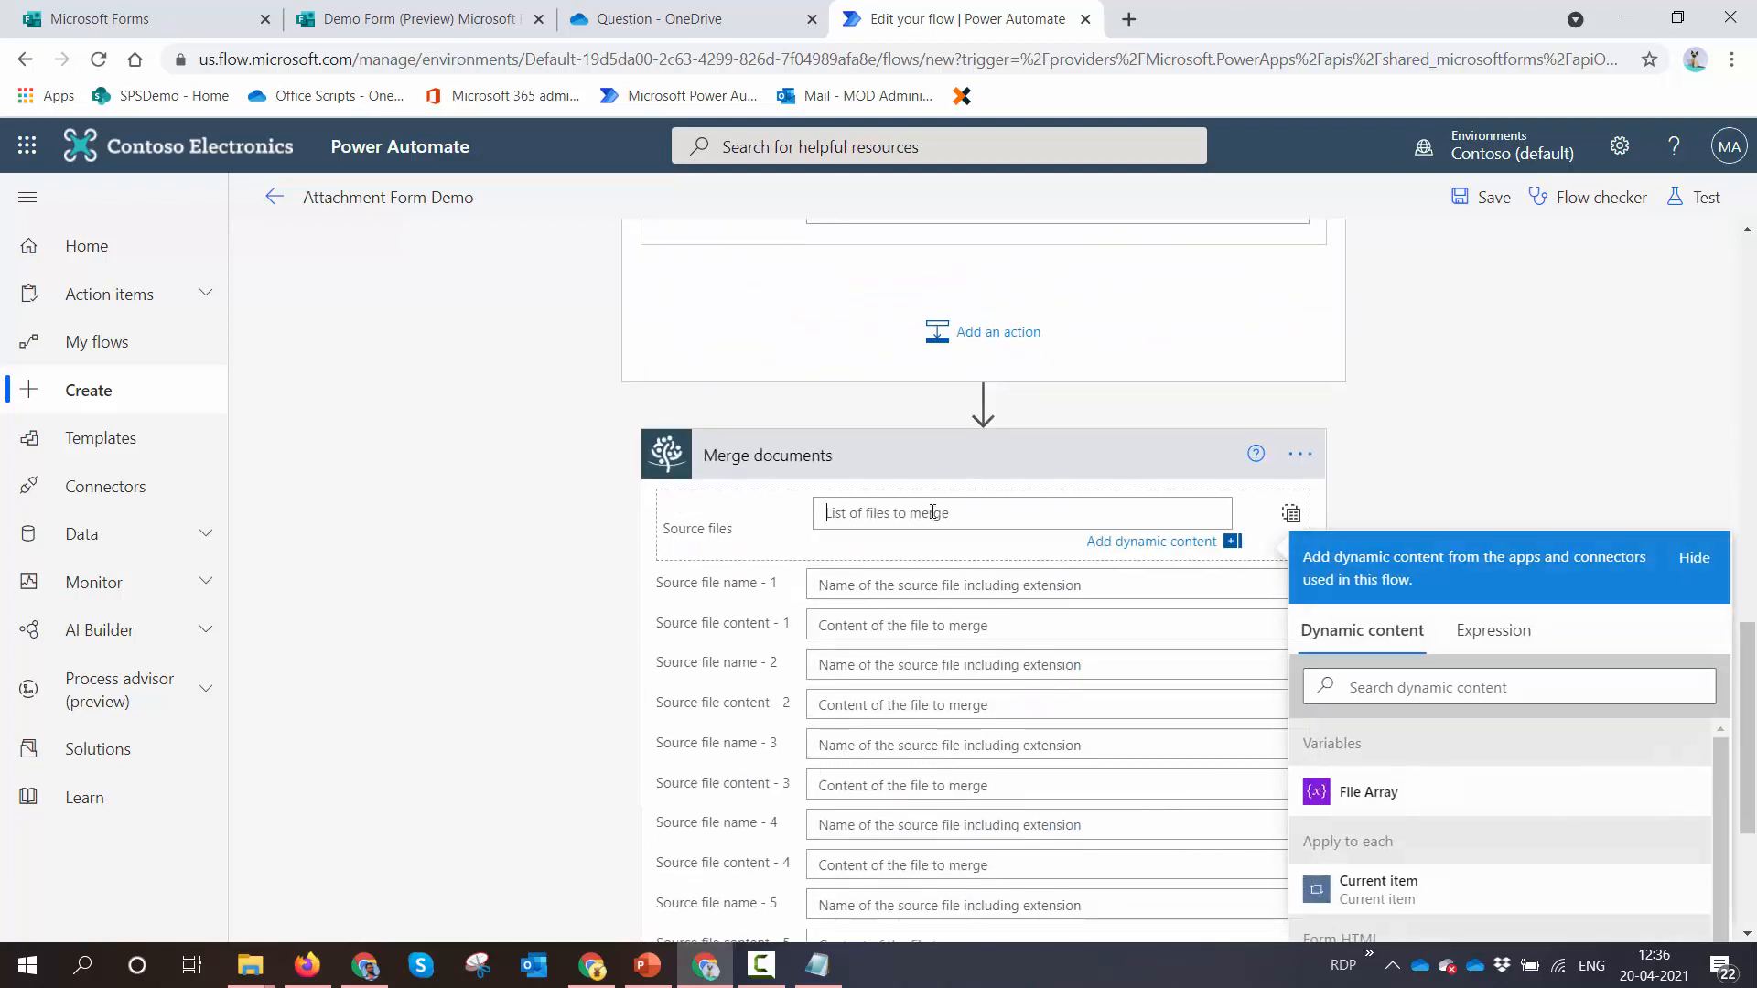
pyautogui.click(1356, 798)
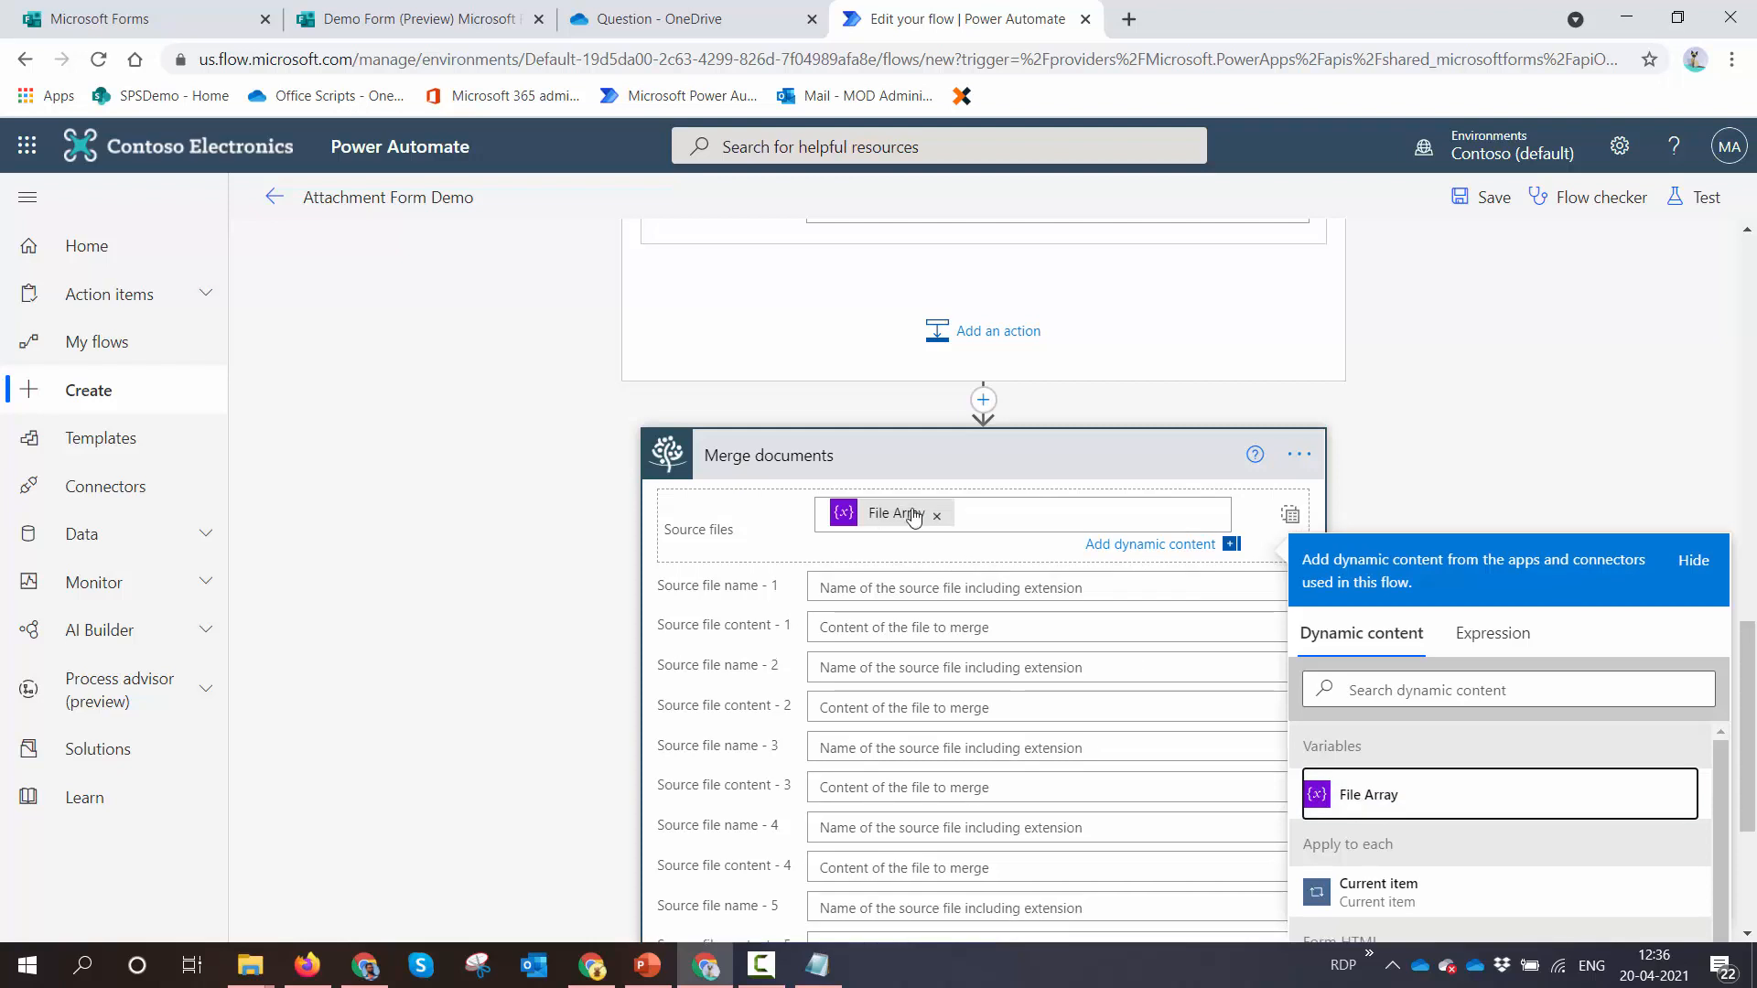
pyautogui.click(1110, 458)
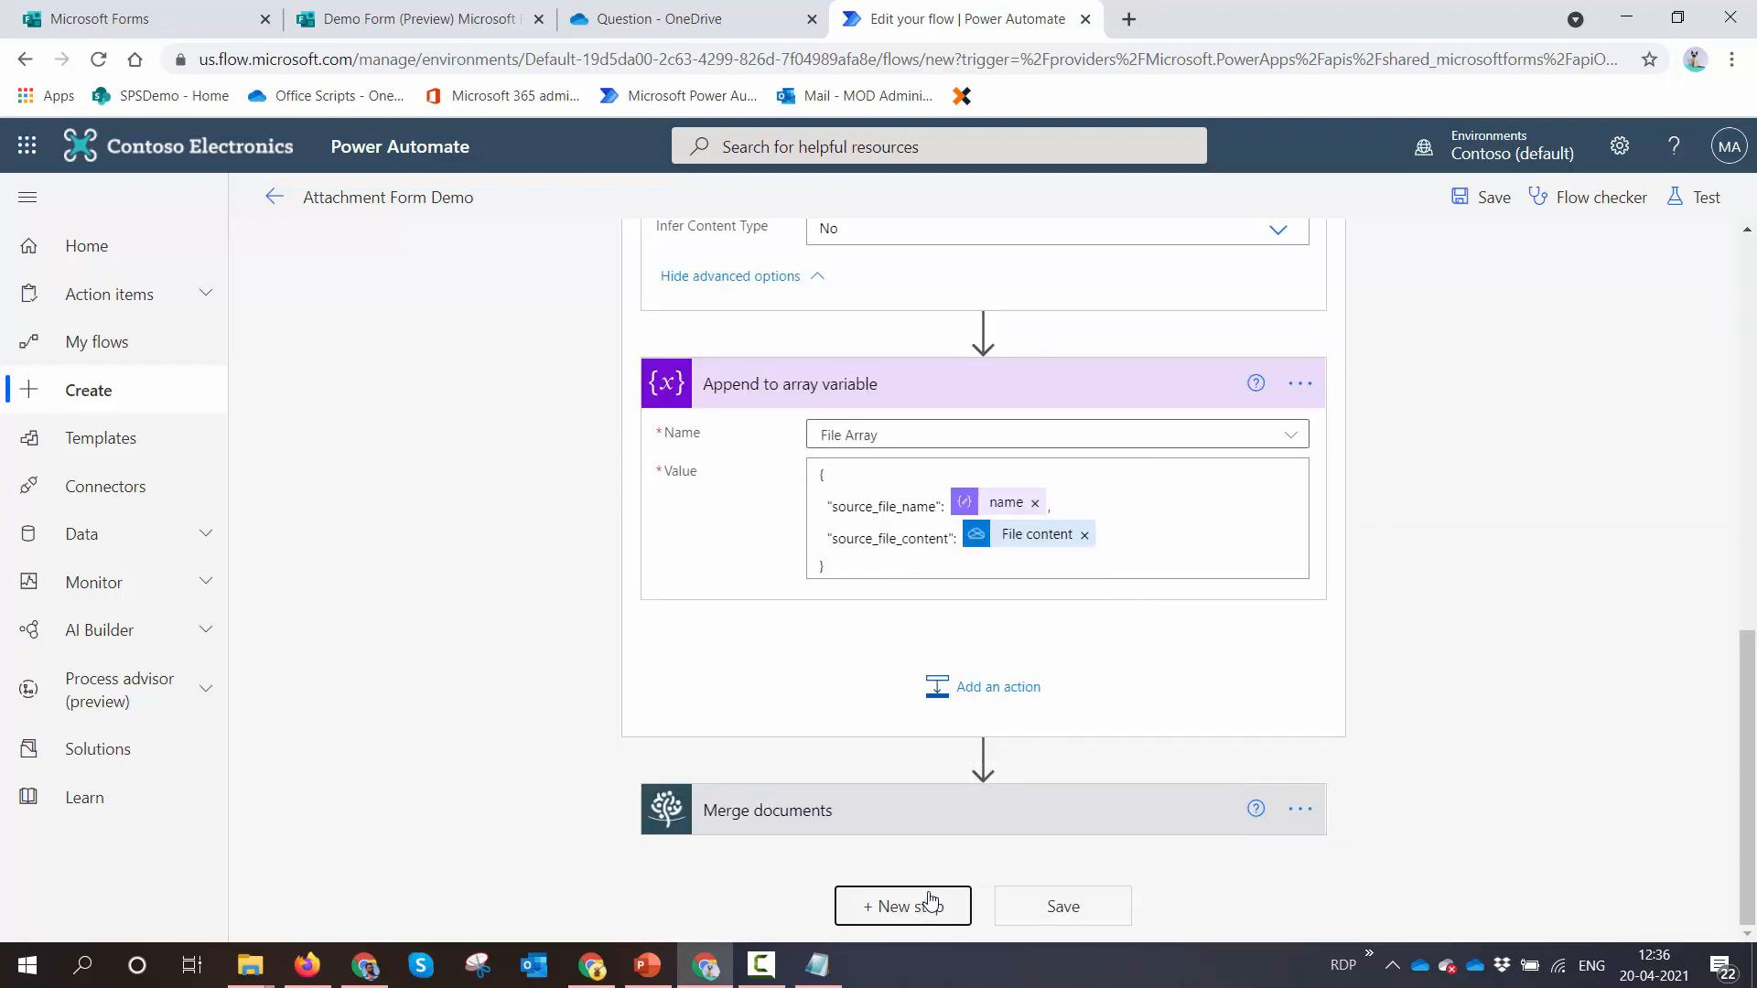
# Add a Muhimbi PDF 'Merge documents' action after the first merge, showing its source fields
pyautogui.click(929, 906)
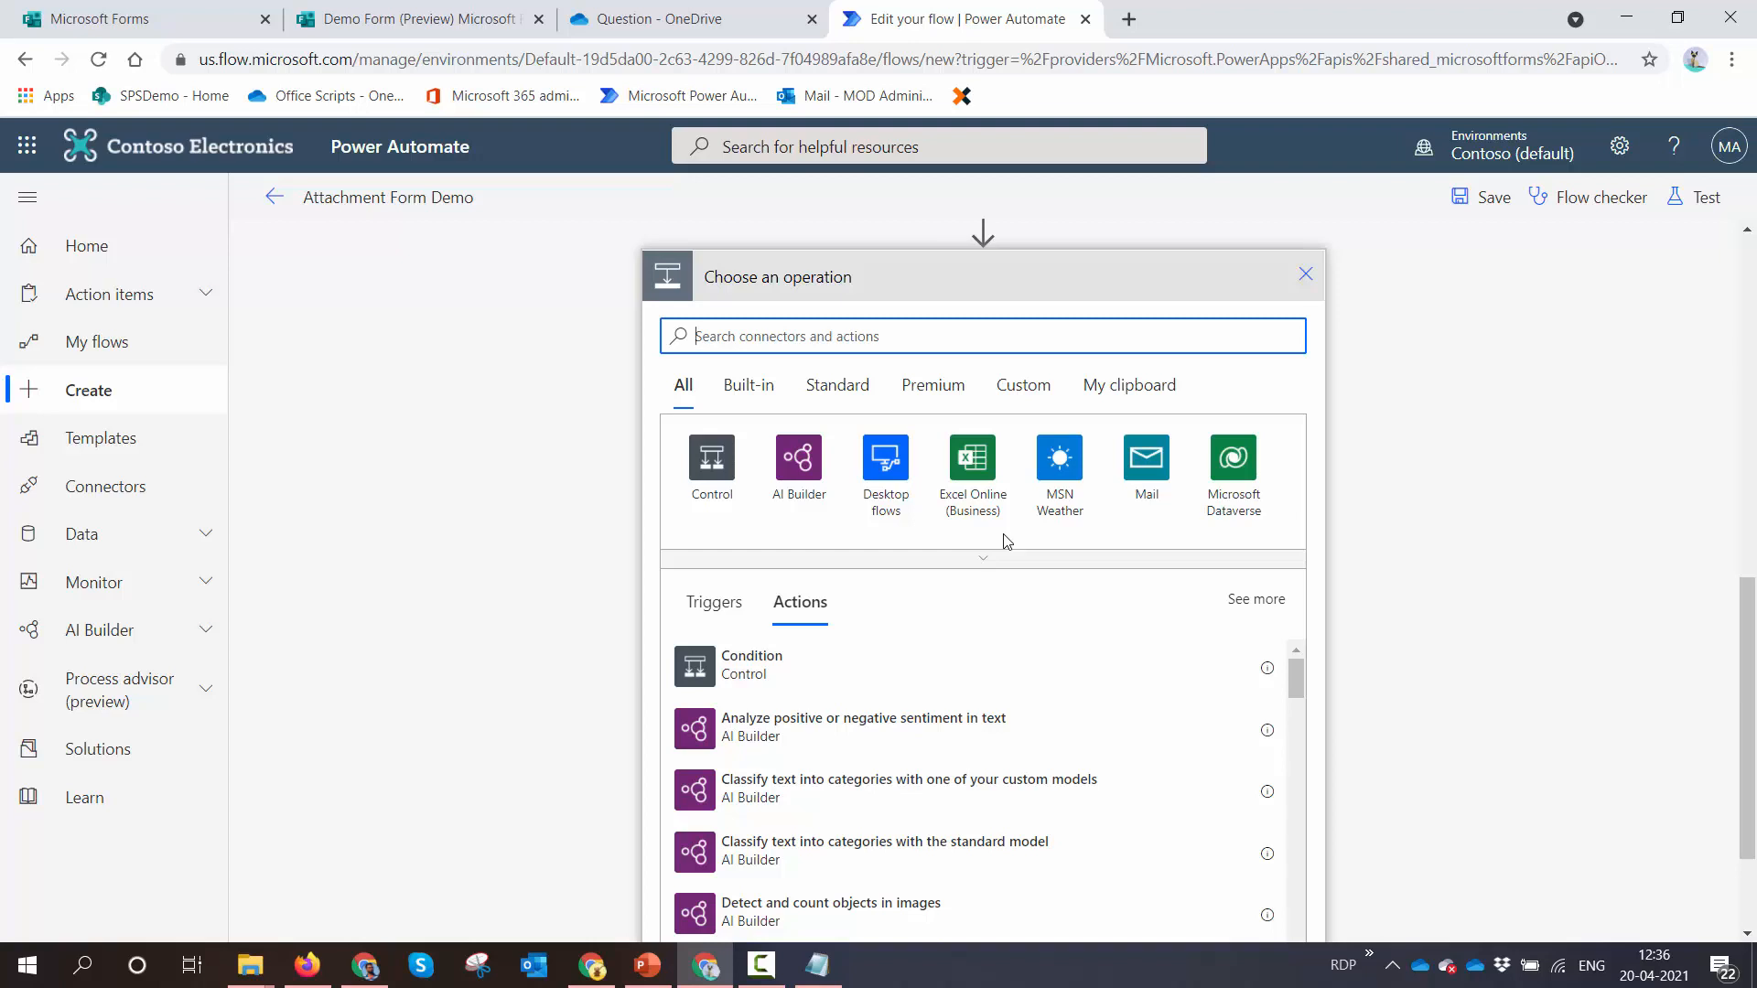
pyautogui.write('Muhimbi')
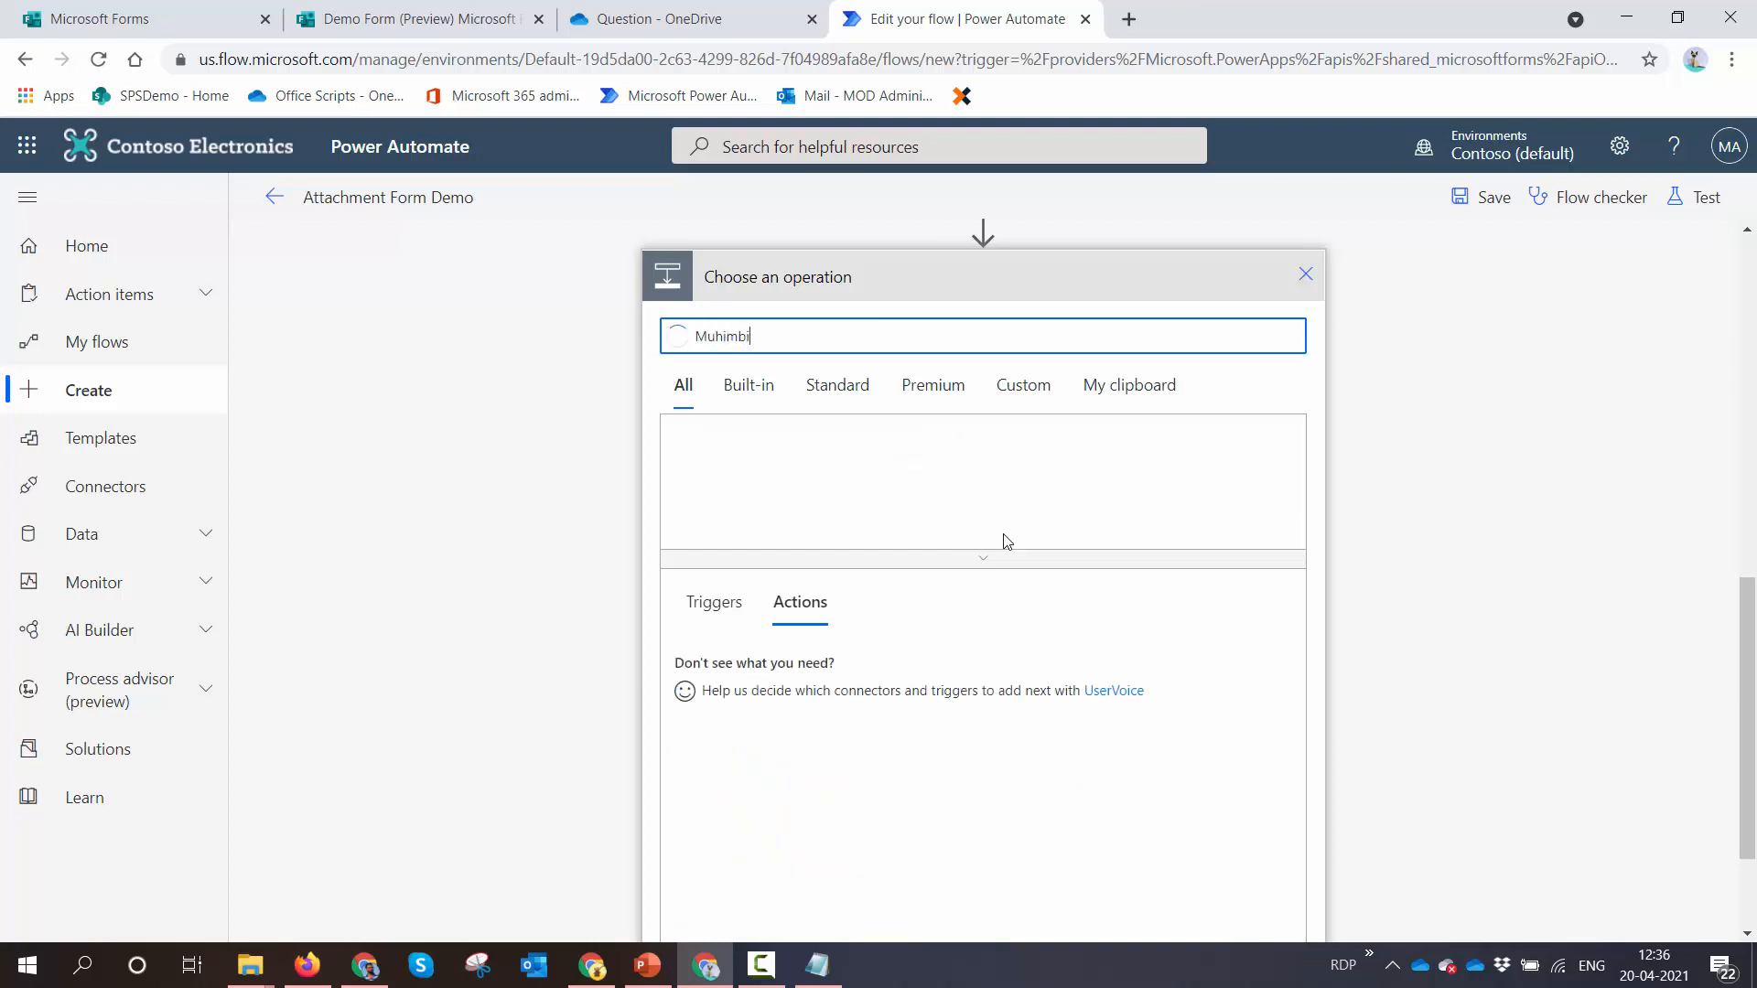
pyautogui.click(712, 458)
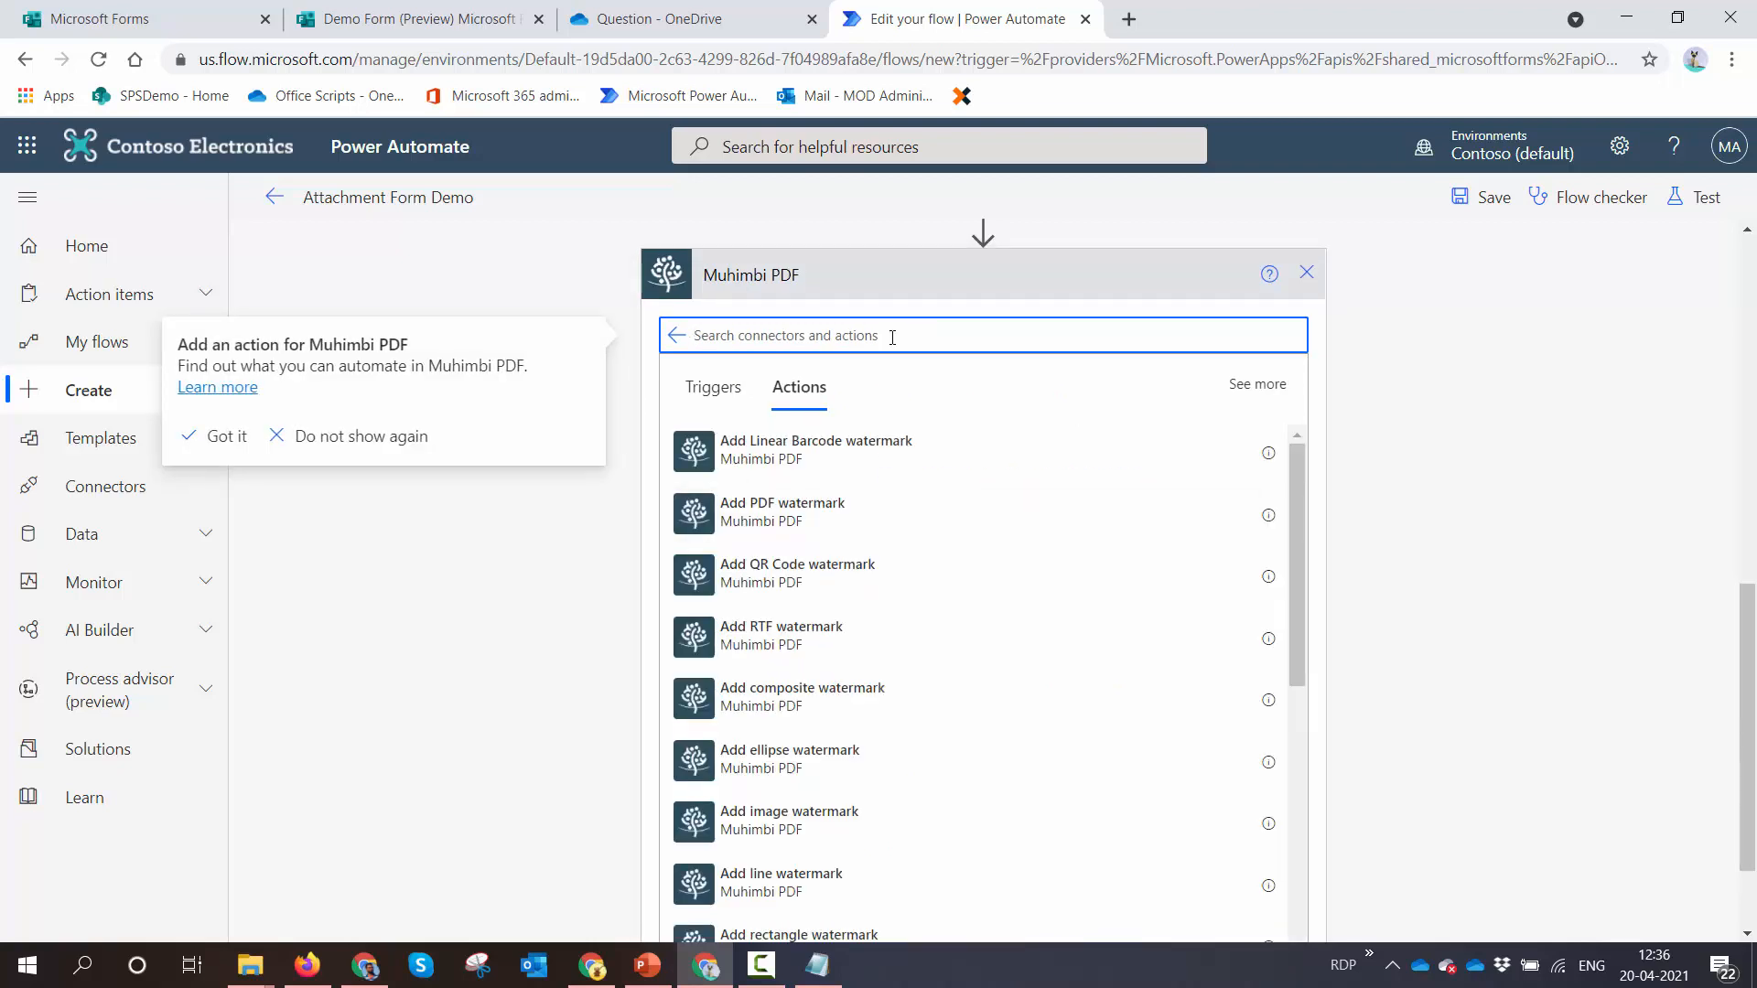
pyautogui.write('Merge')
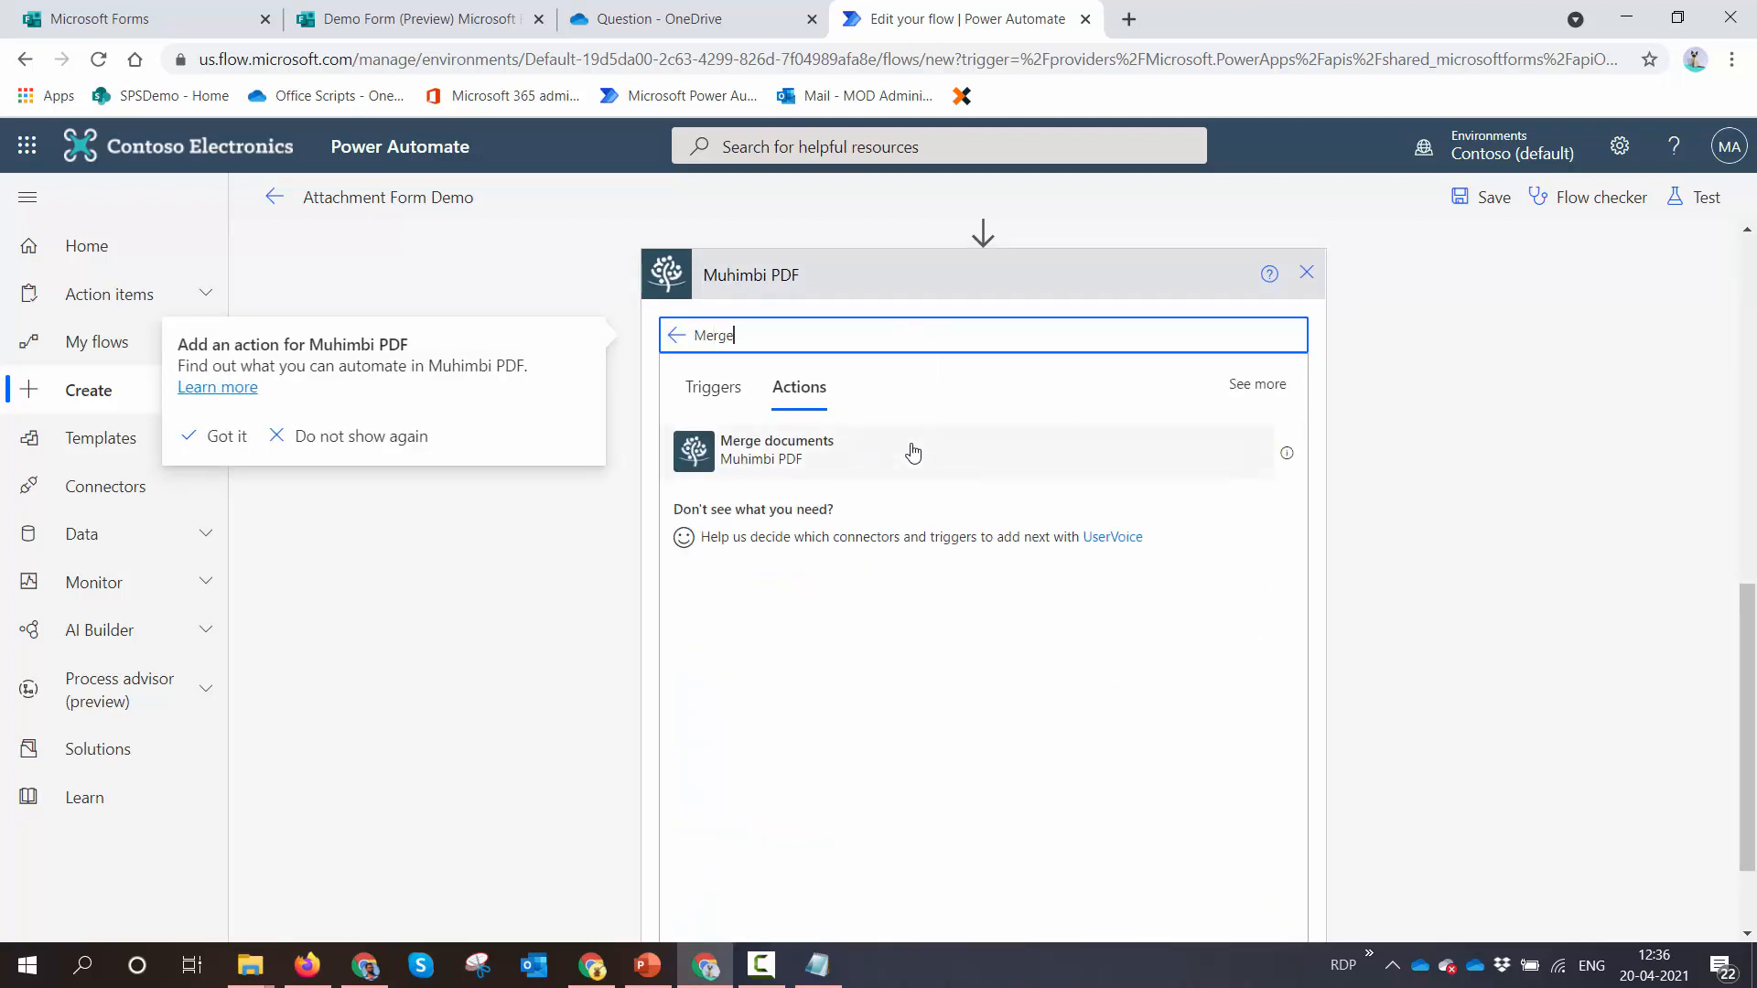
pyautogui.click(912, 450)
pyautogui.click(776, 802)
pyautogui.scroll(-3, 803, 611)
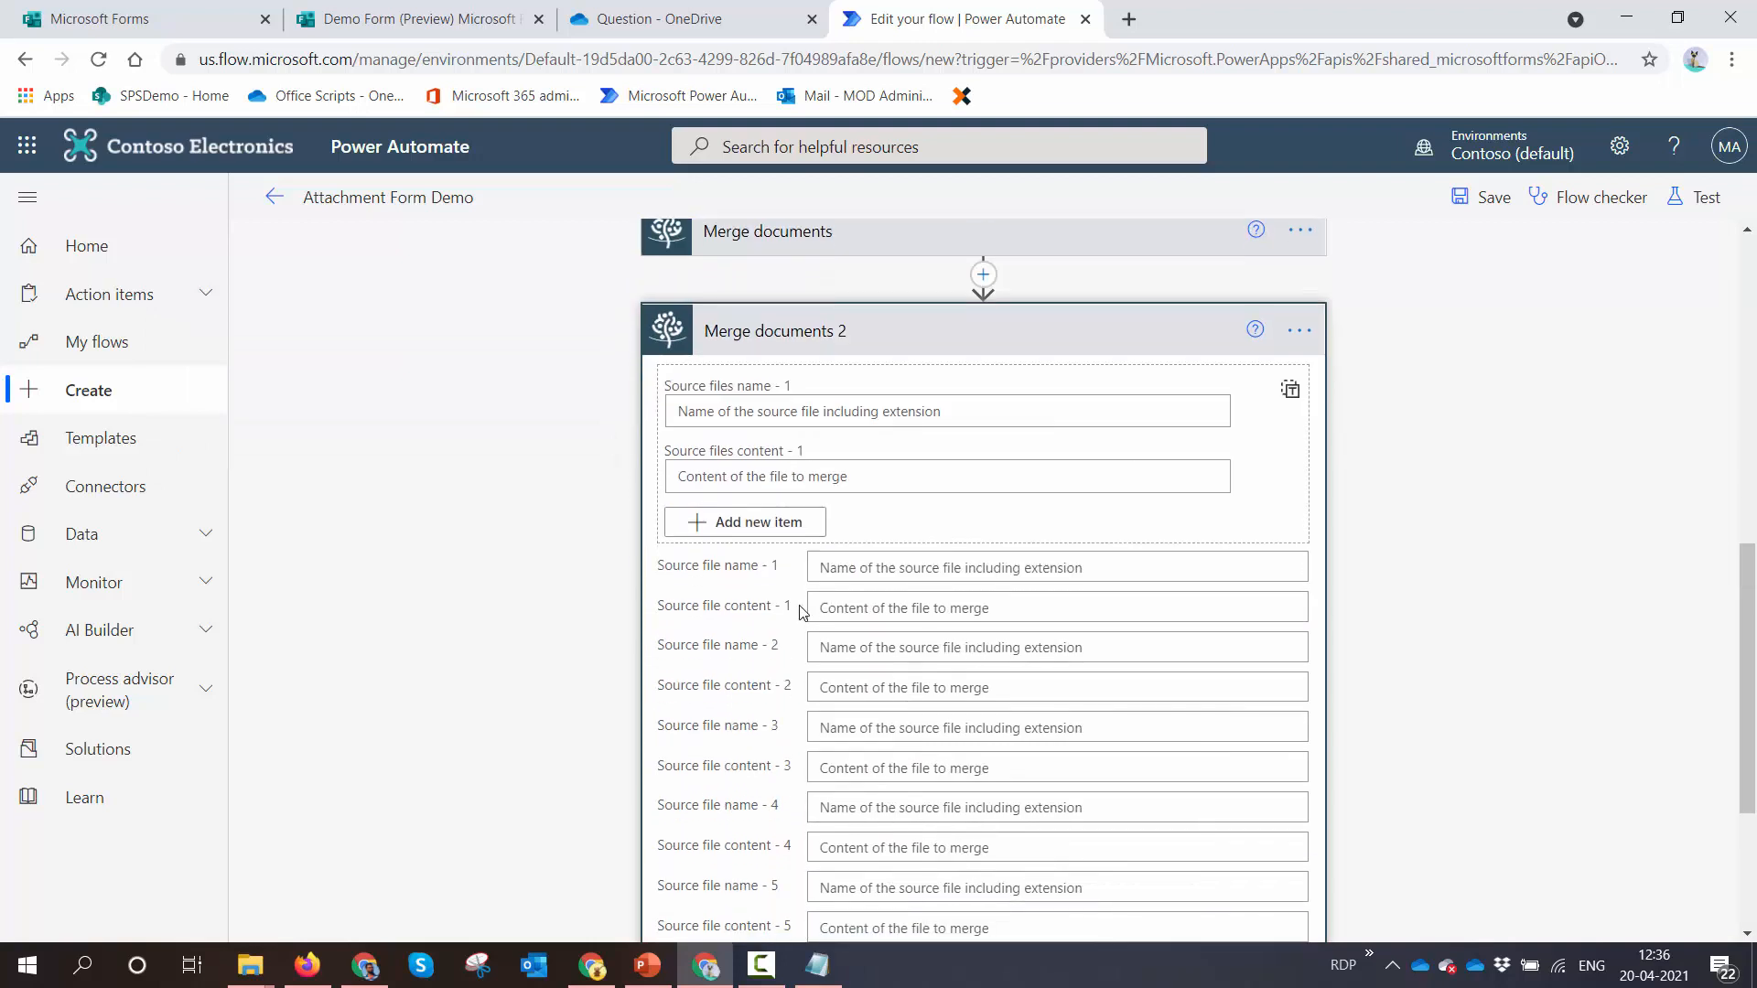
# Set source file 1 to Base file name + '.pdf' with the Convert Form to PDF content
pyautogui.click(857, 563)
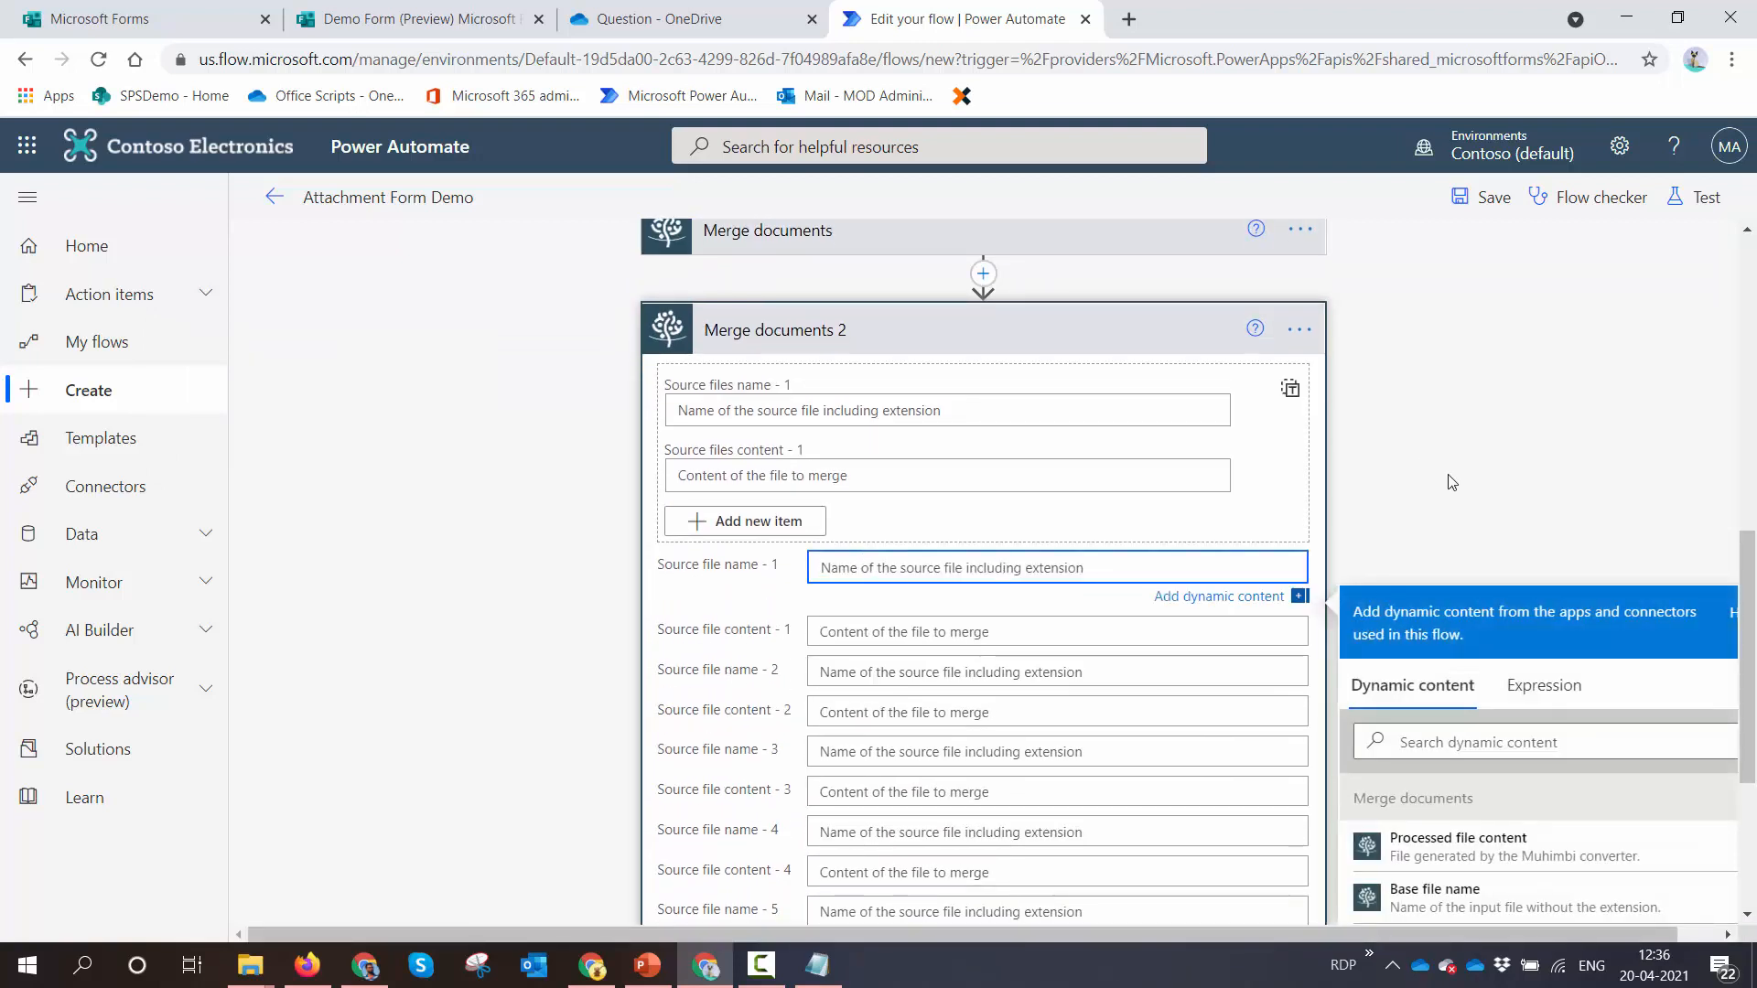
pyautogui.scroll(-1, 1450, 483)
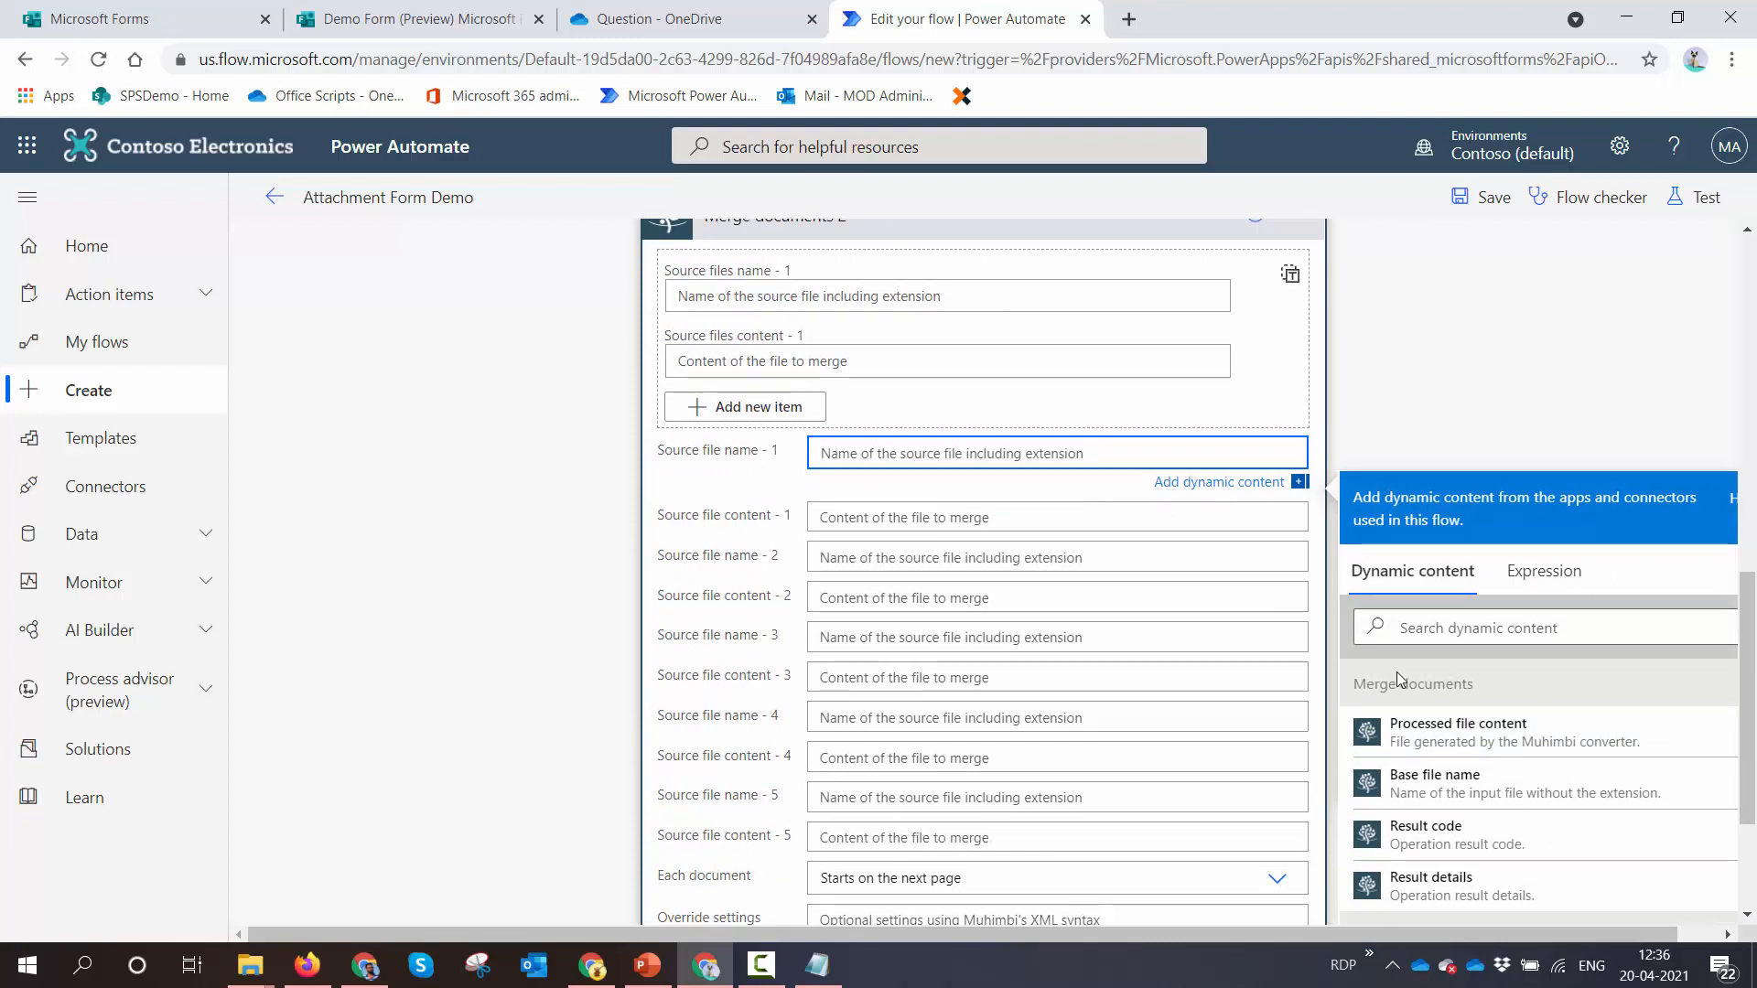
pyautogui.scroll(1, 1400, 682)
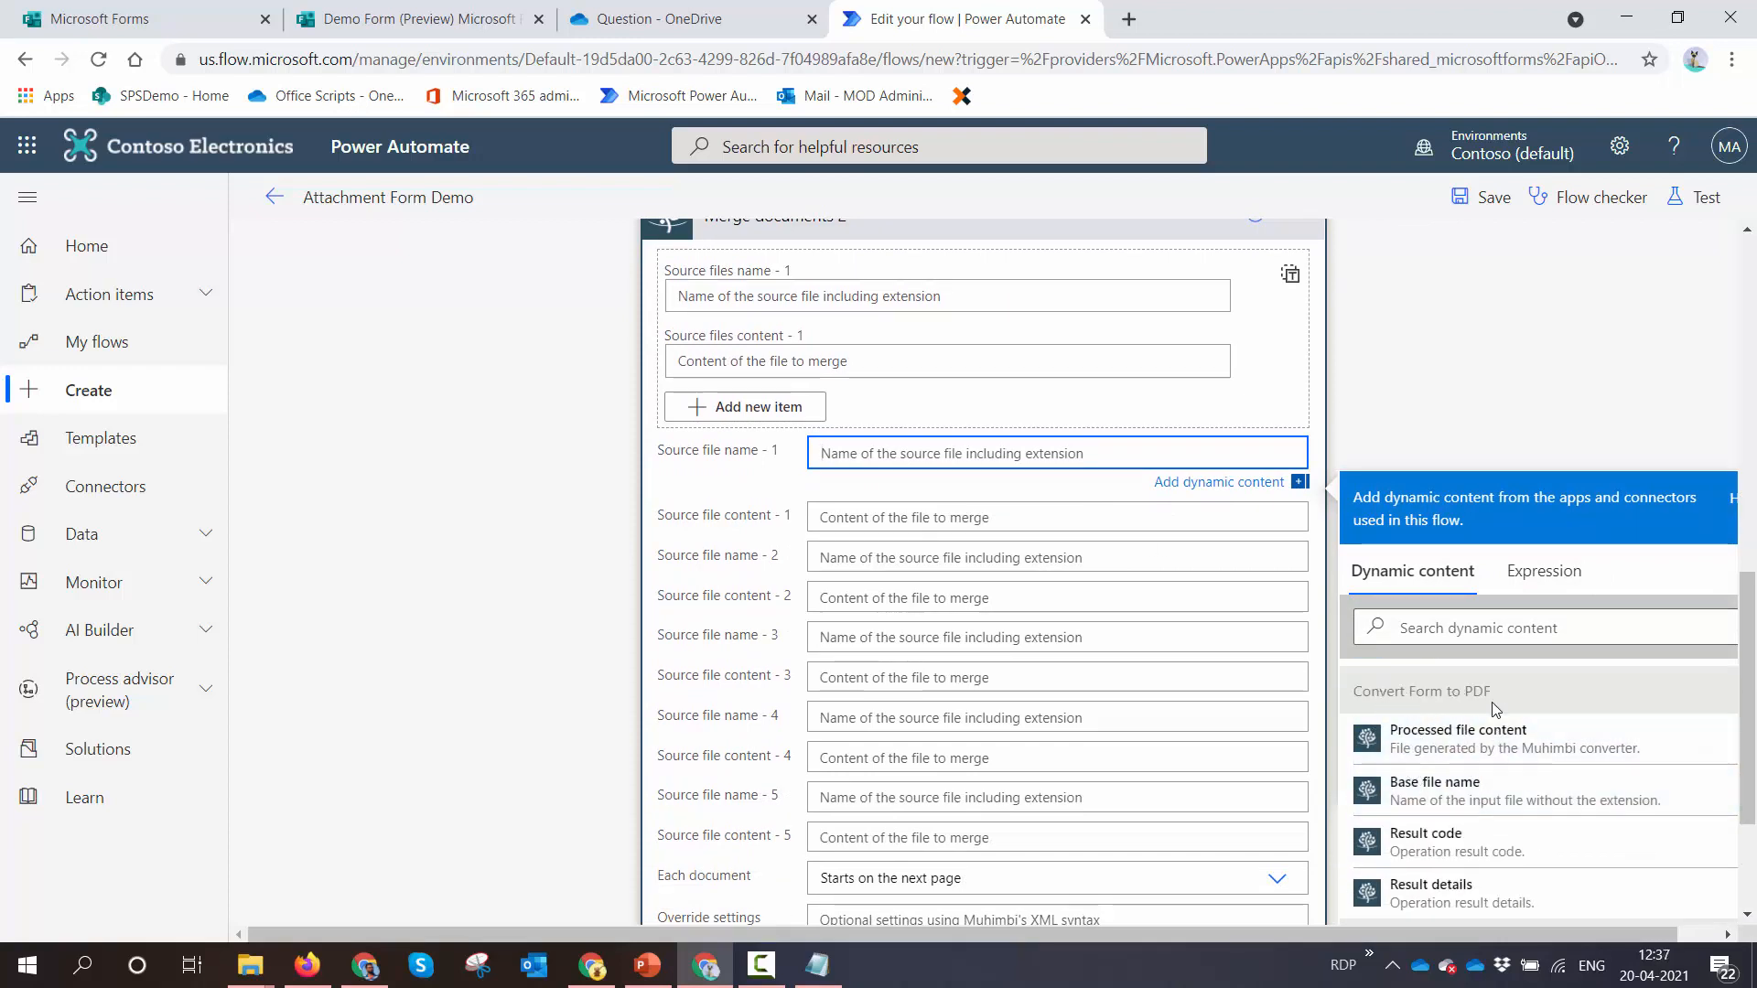
pyautogui.click(1516, 805)
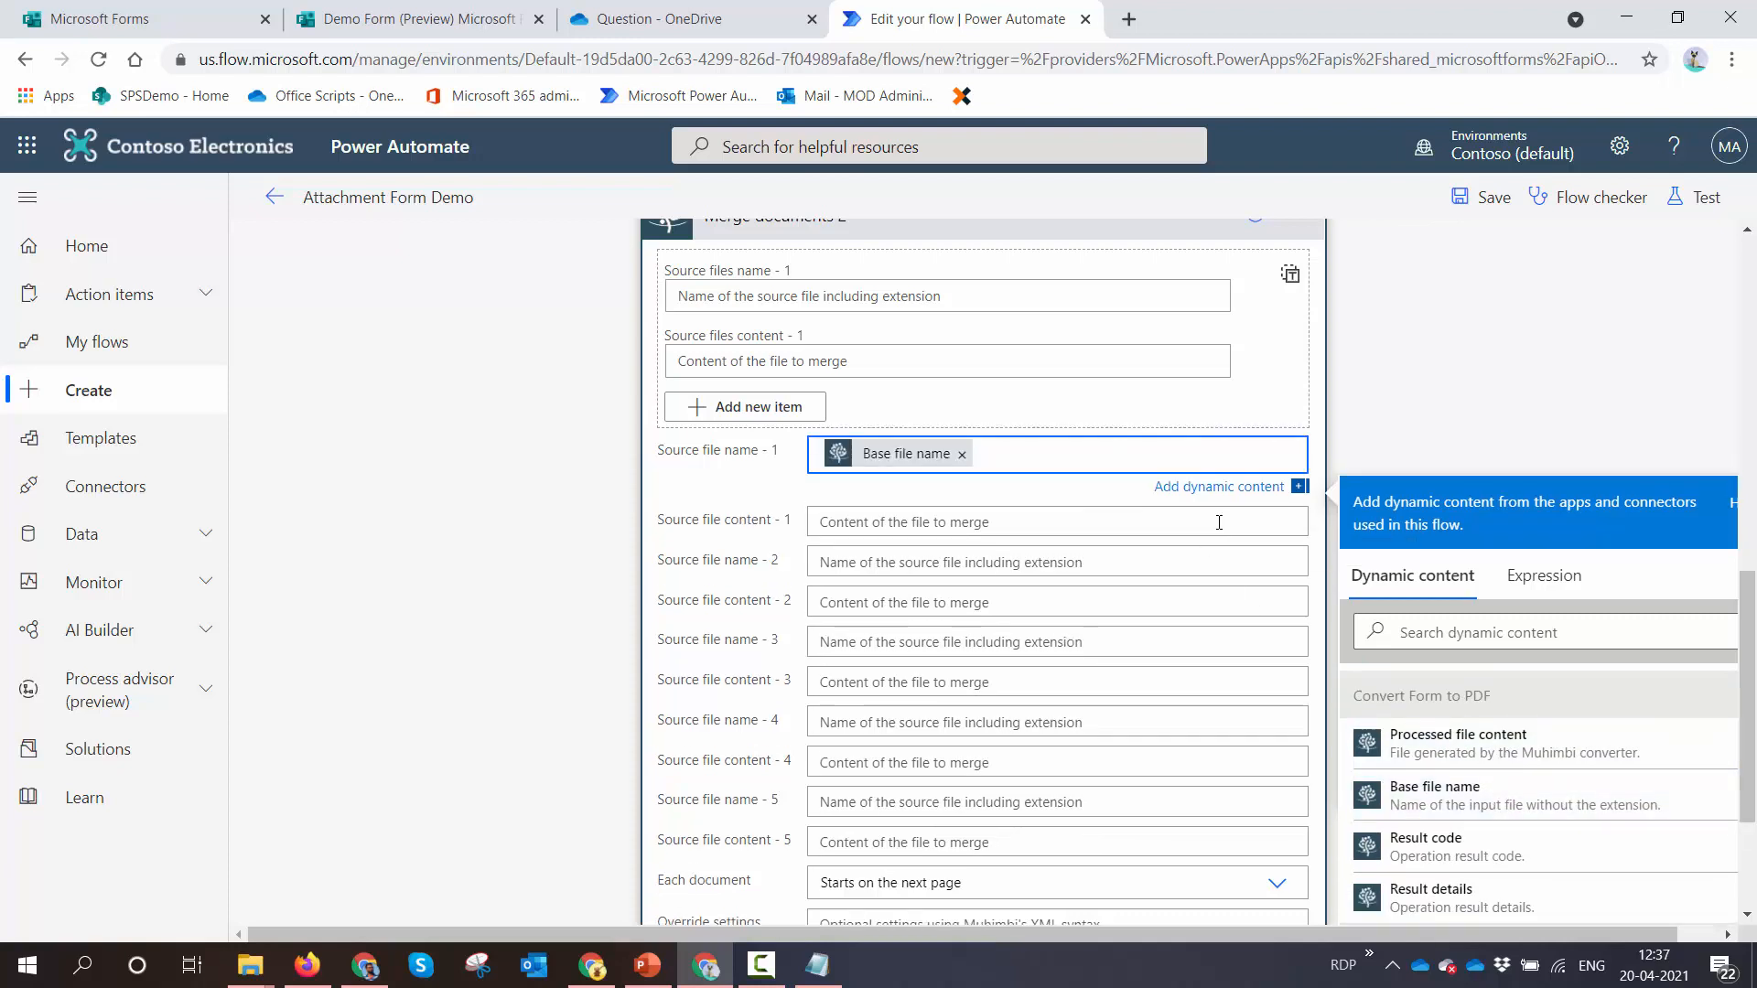
pyautogui.write('.pdf')
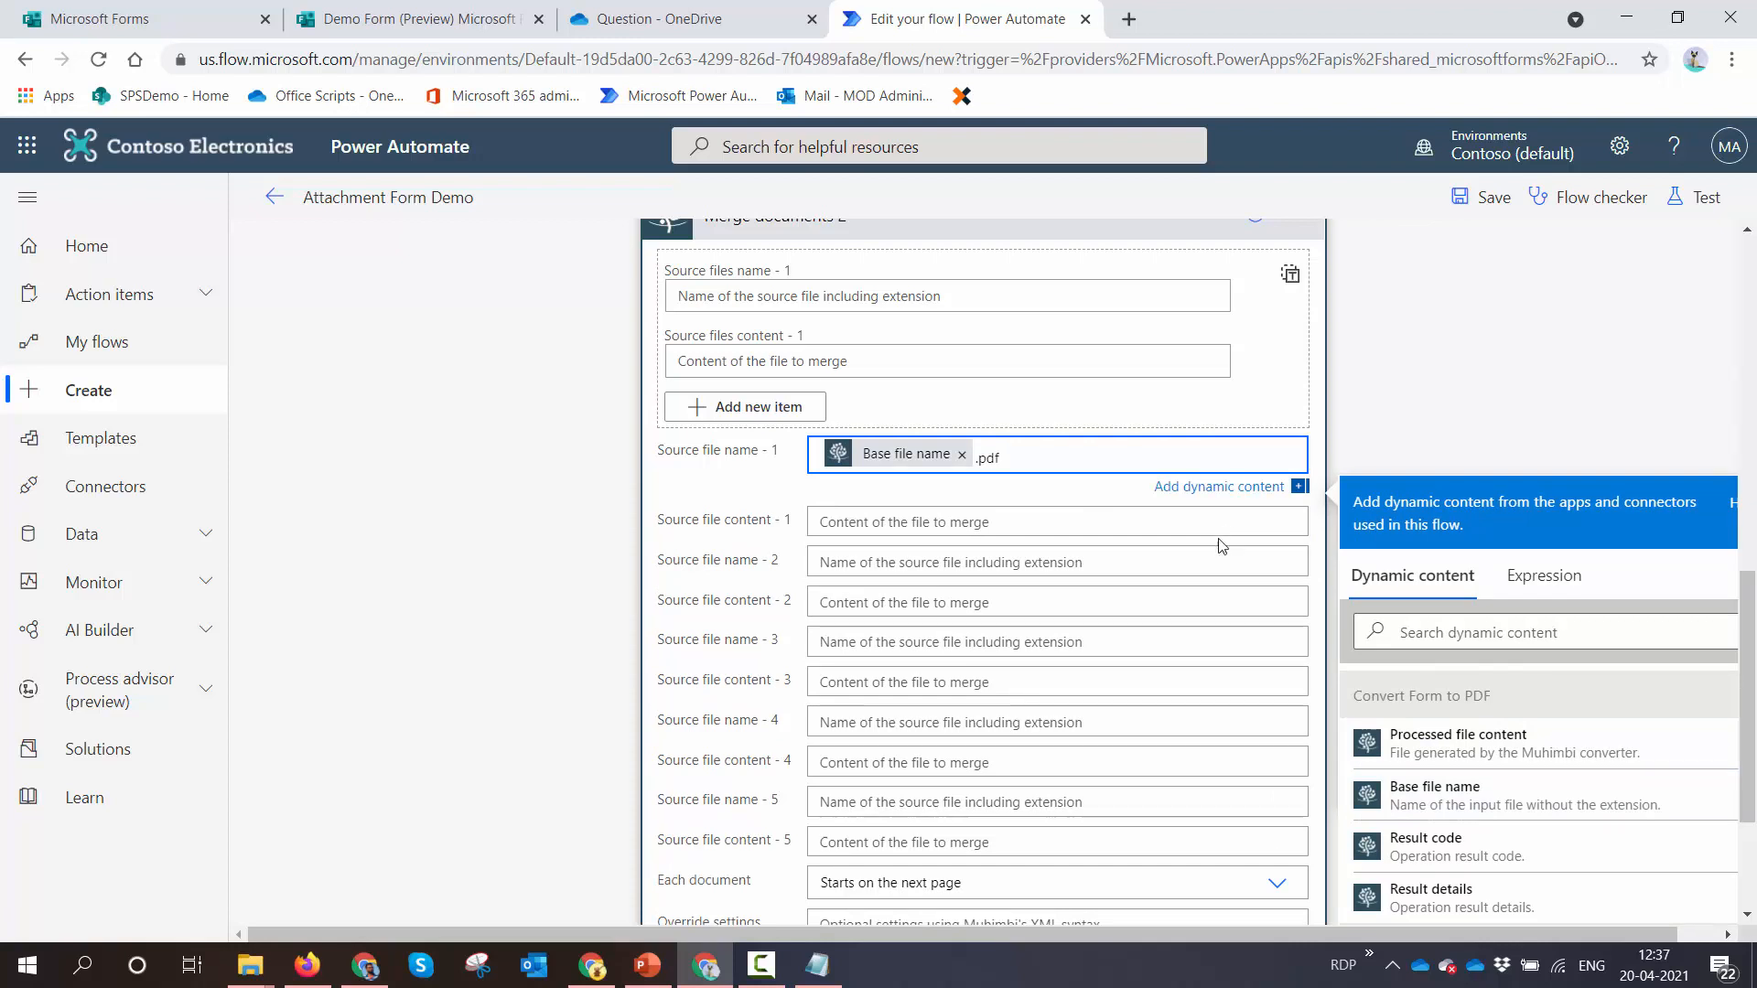
pyautogui.click(1219, 524)
pyautogui.scroll(-3, 1489, 754)
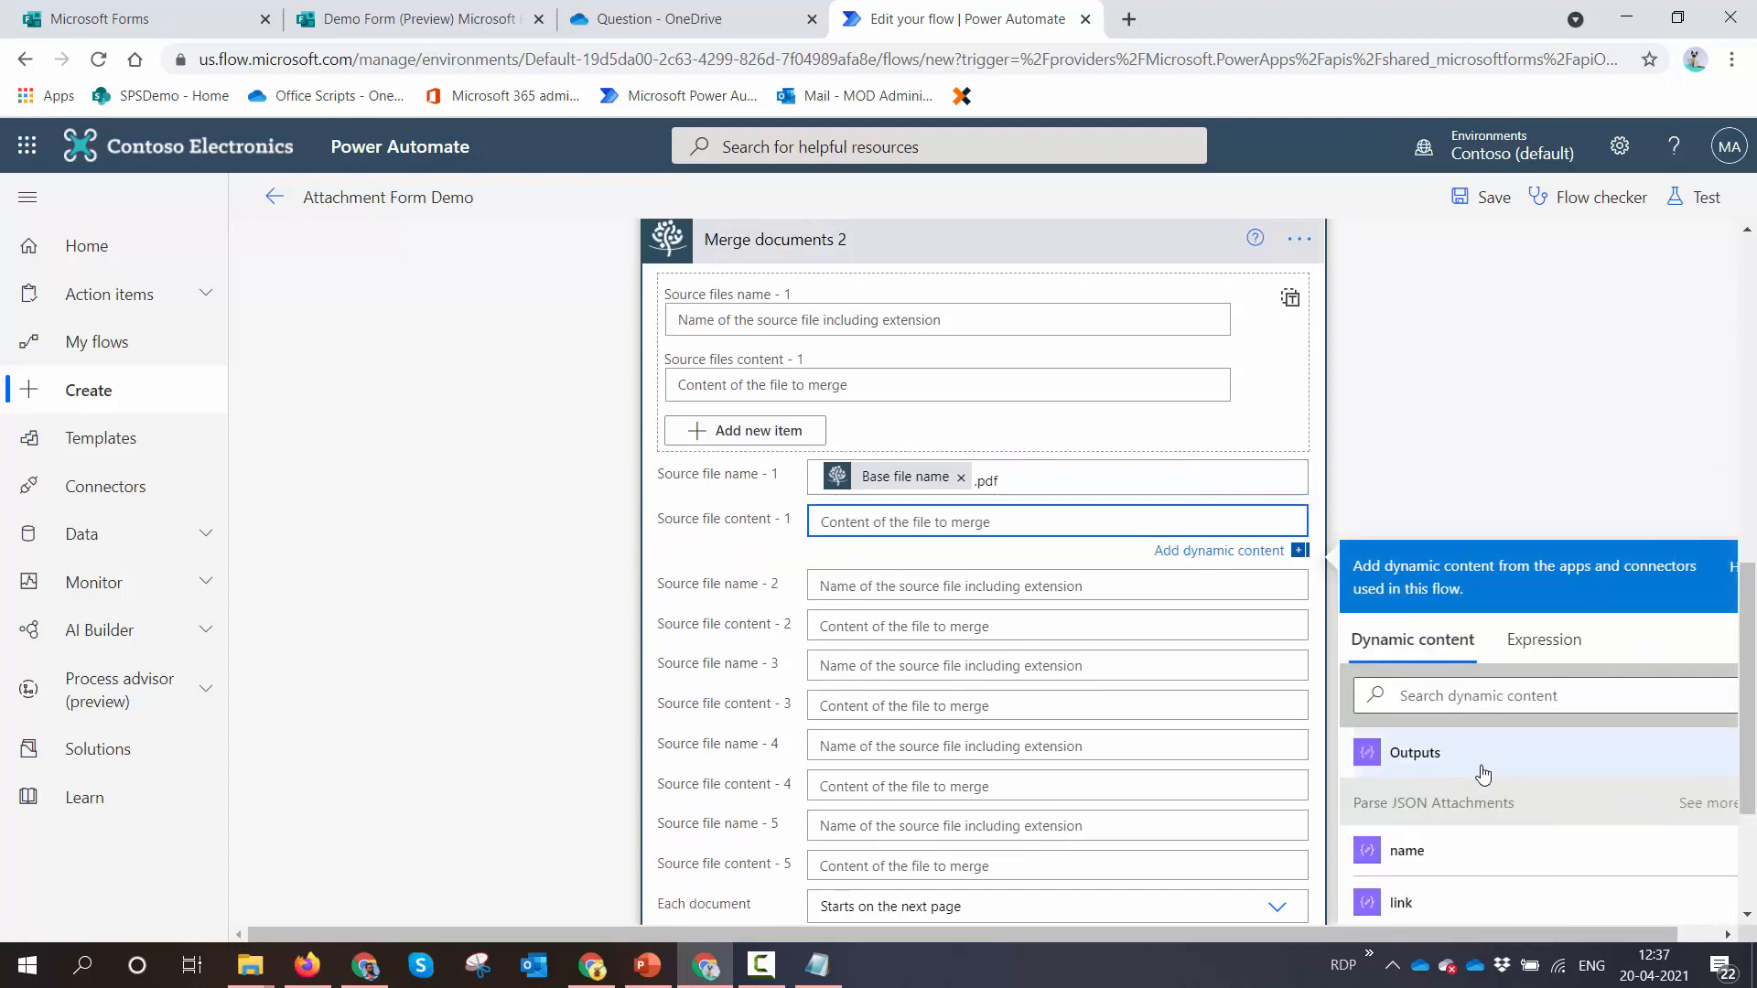
pyautogui.scroll(2, 1468, 821)
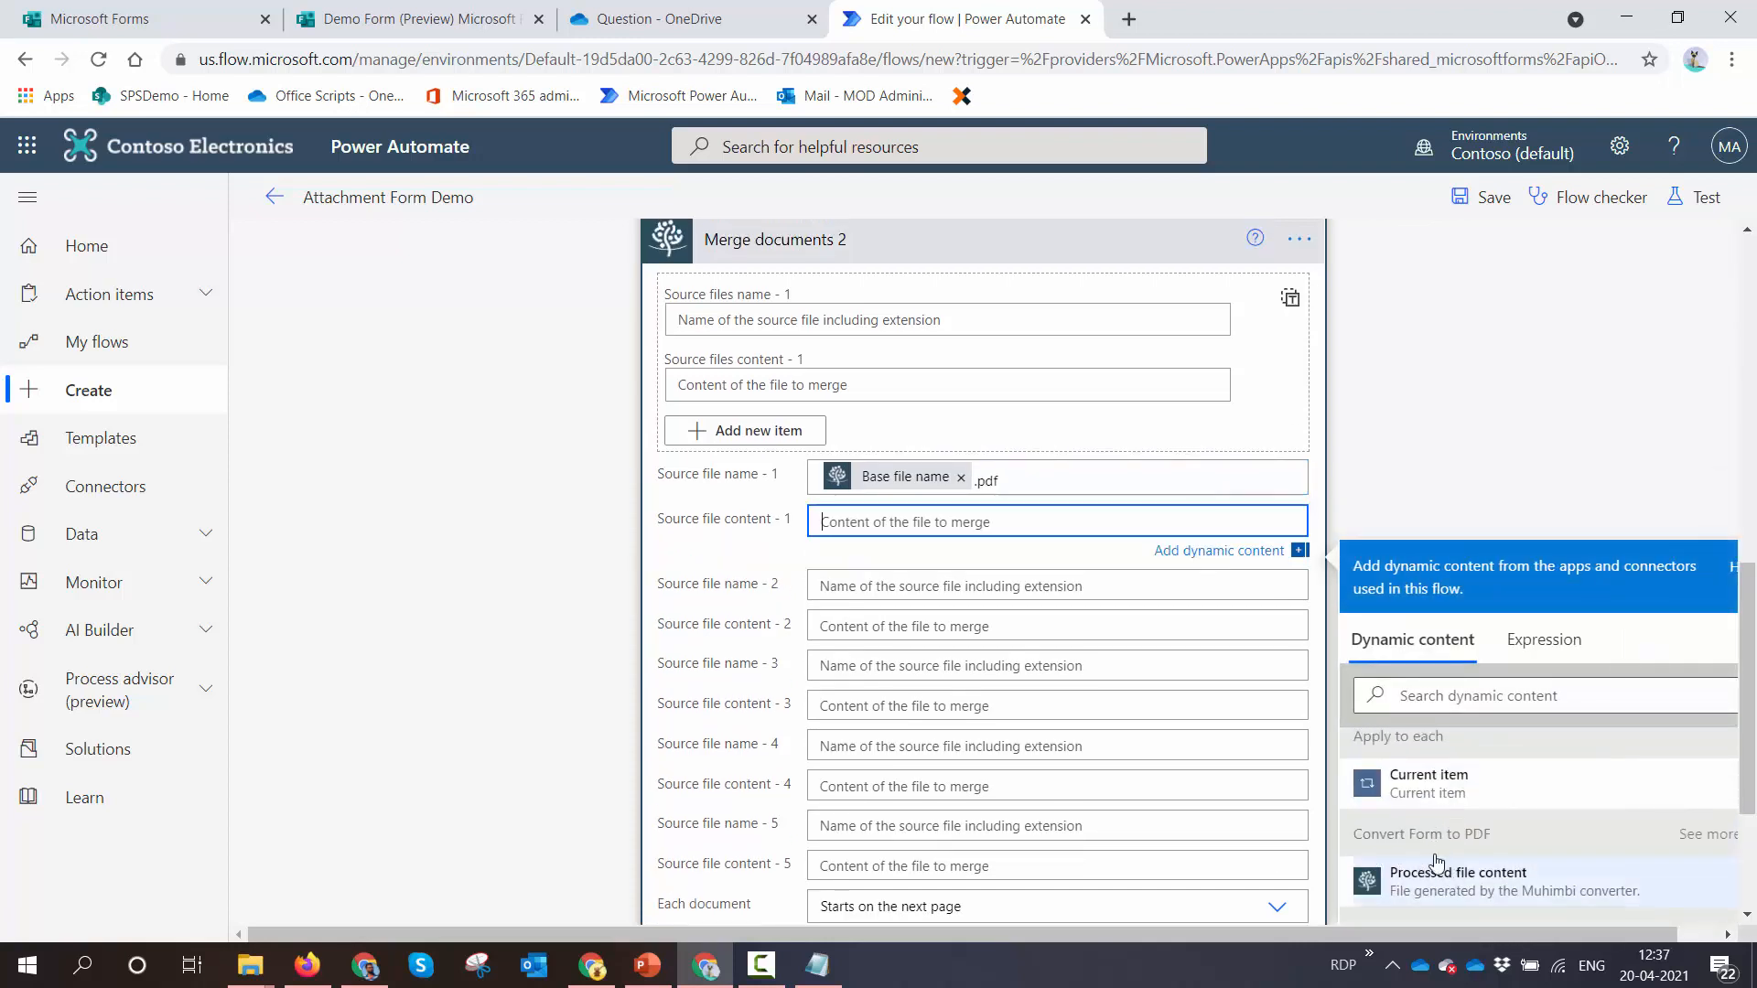
pyautogui.click(1482, 883)
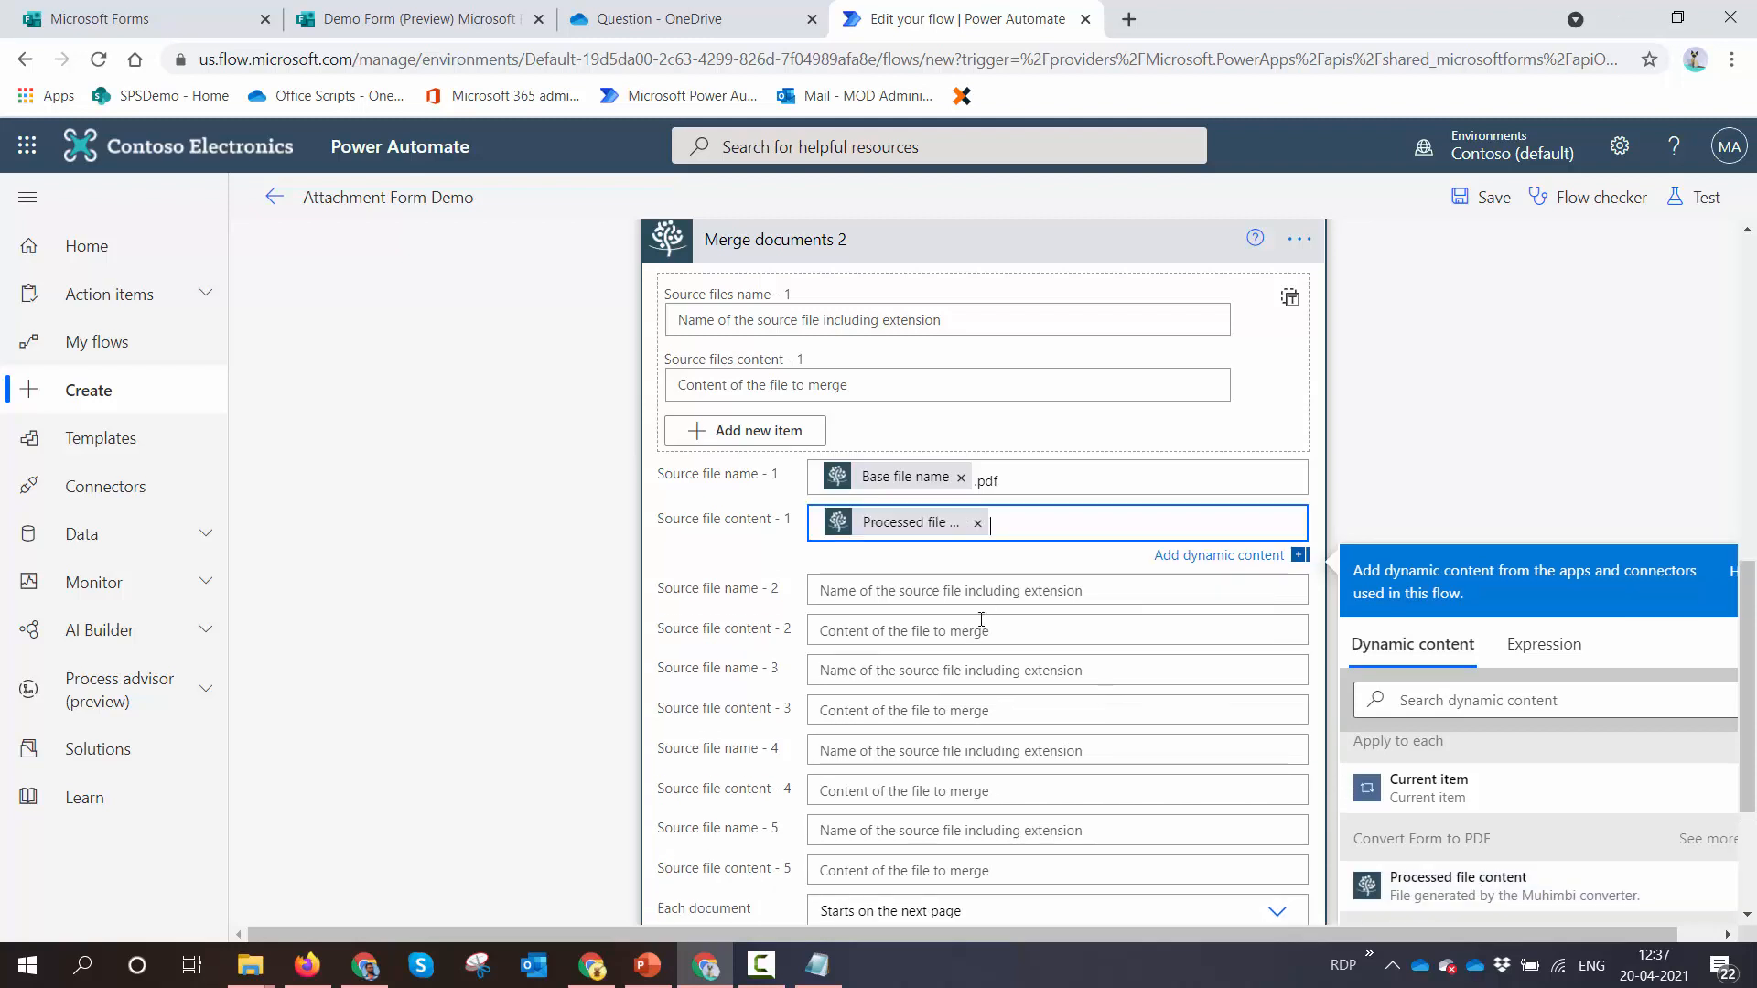
# Set source file 2 to 'Merged.pdf' with the first Merge documents output content
pyautogui.click(977, 590)
pyautogui.scroll(-1, 1327, 686)
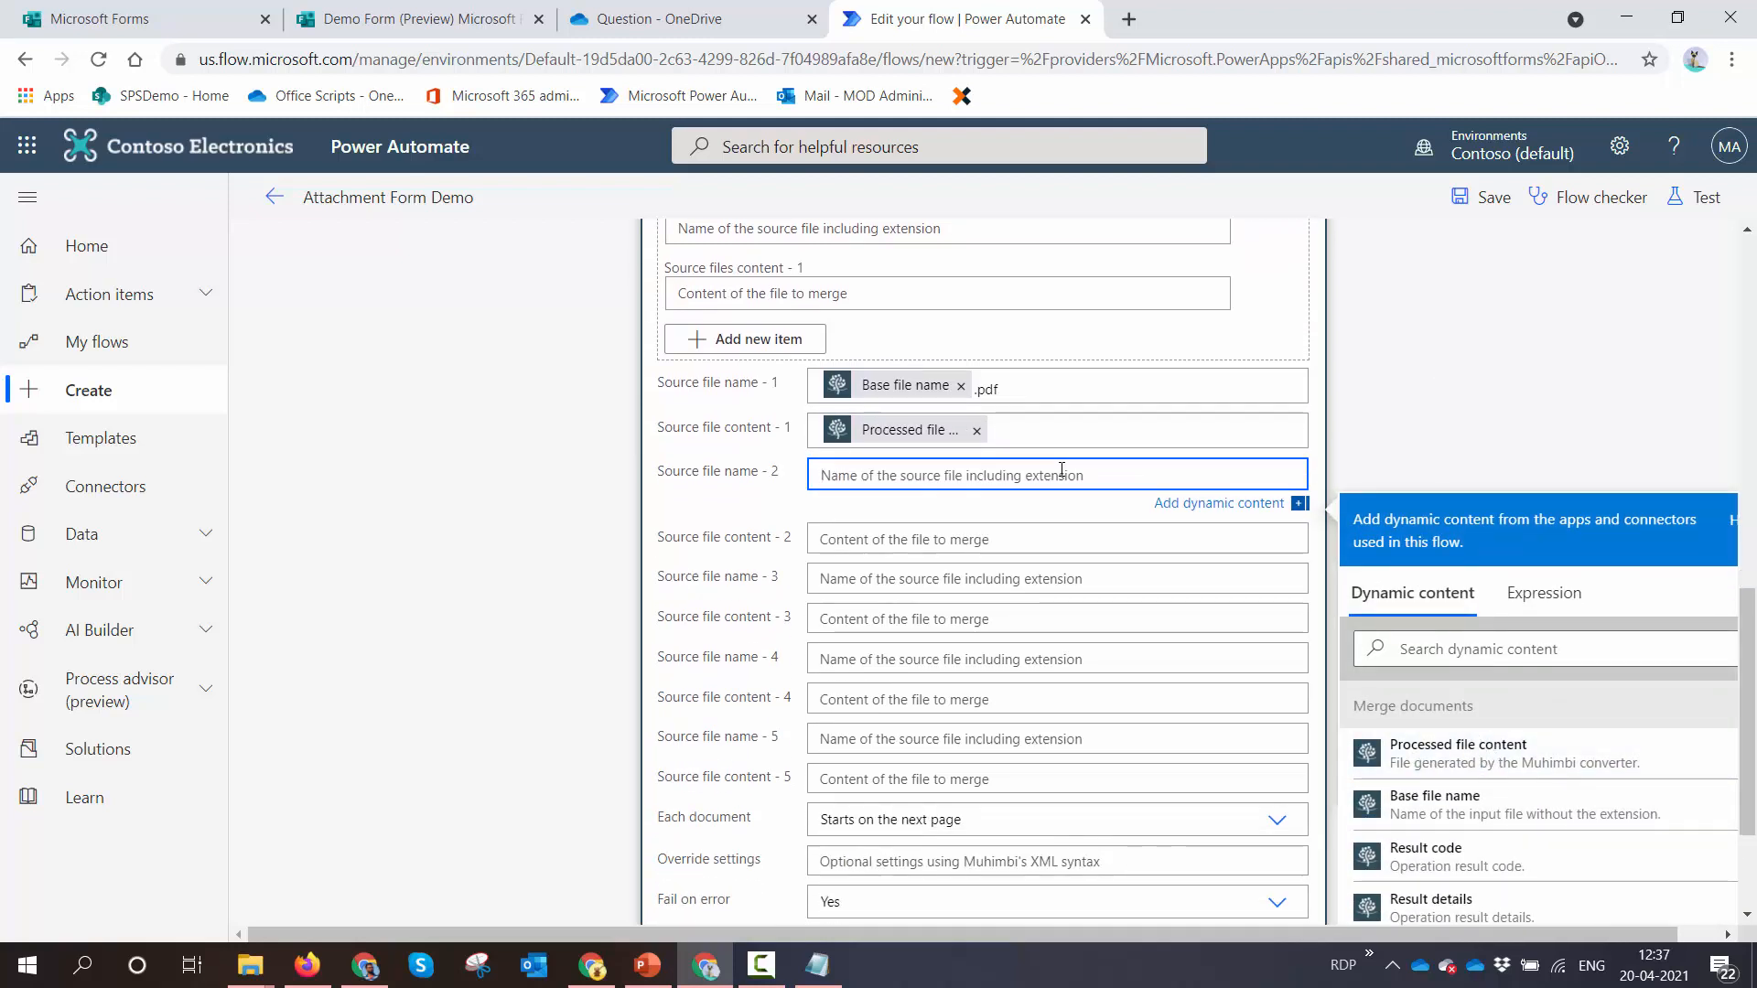
pyautogui.write('Merged.pdf')
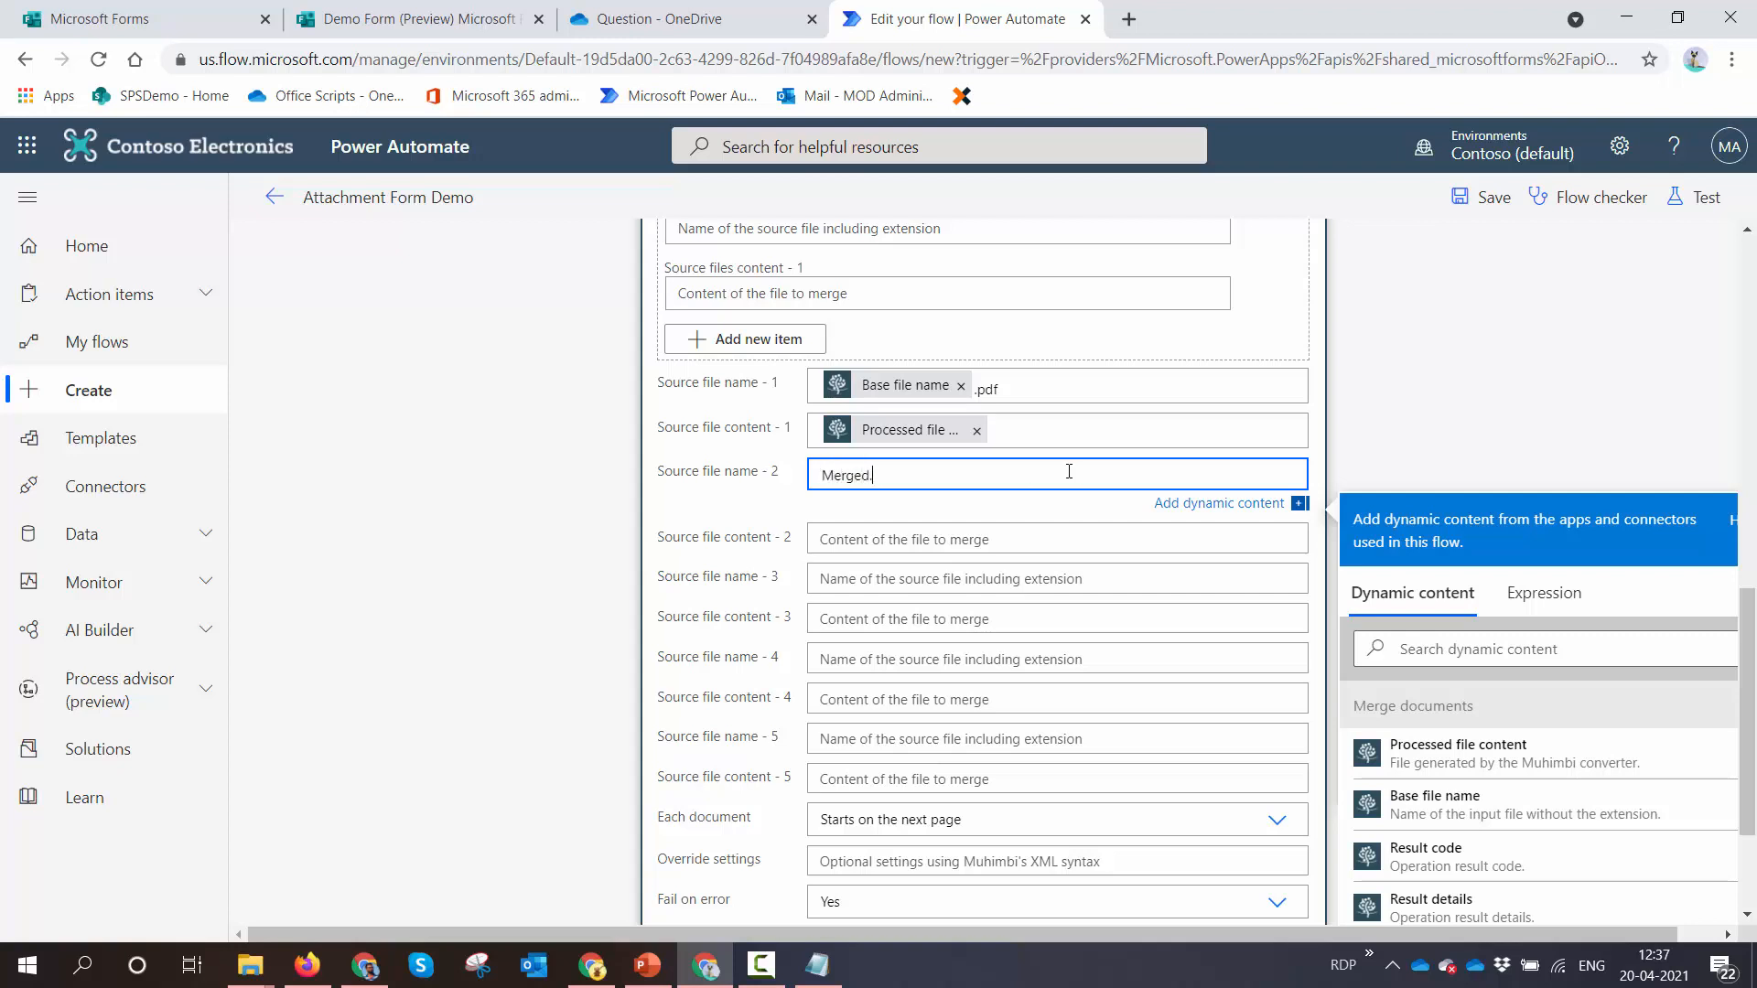
pyautogui.click(1103, 539)
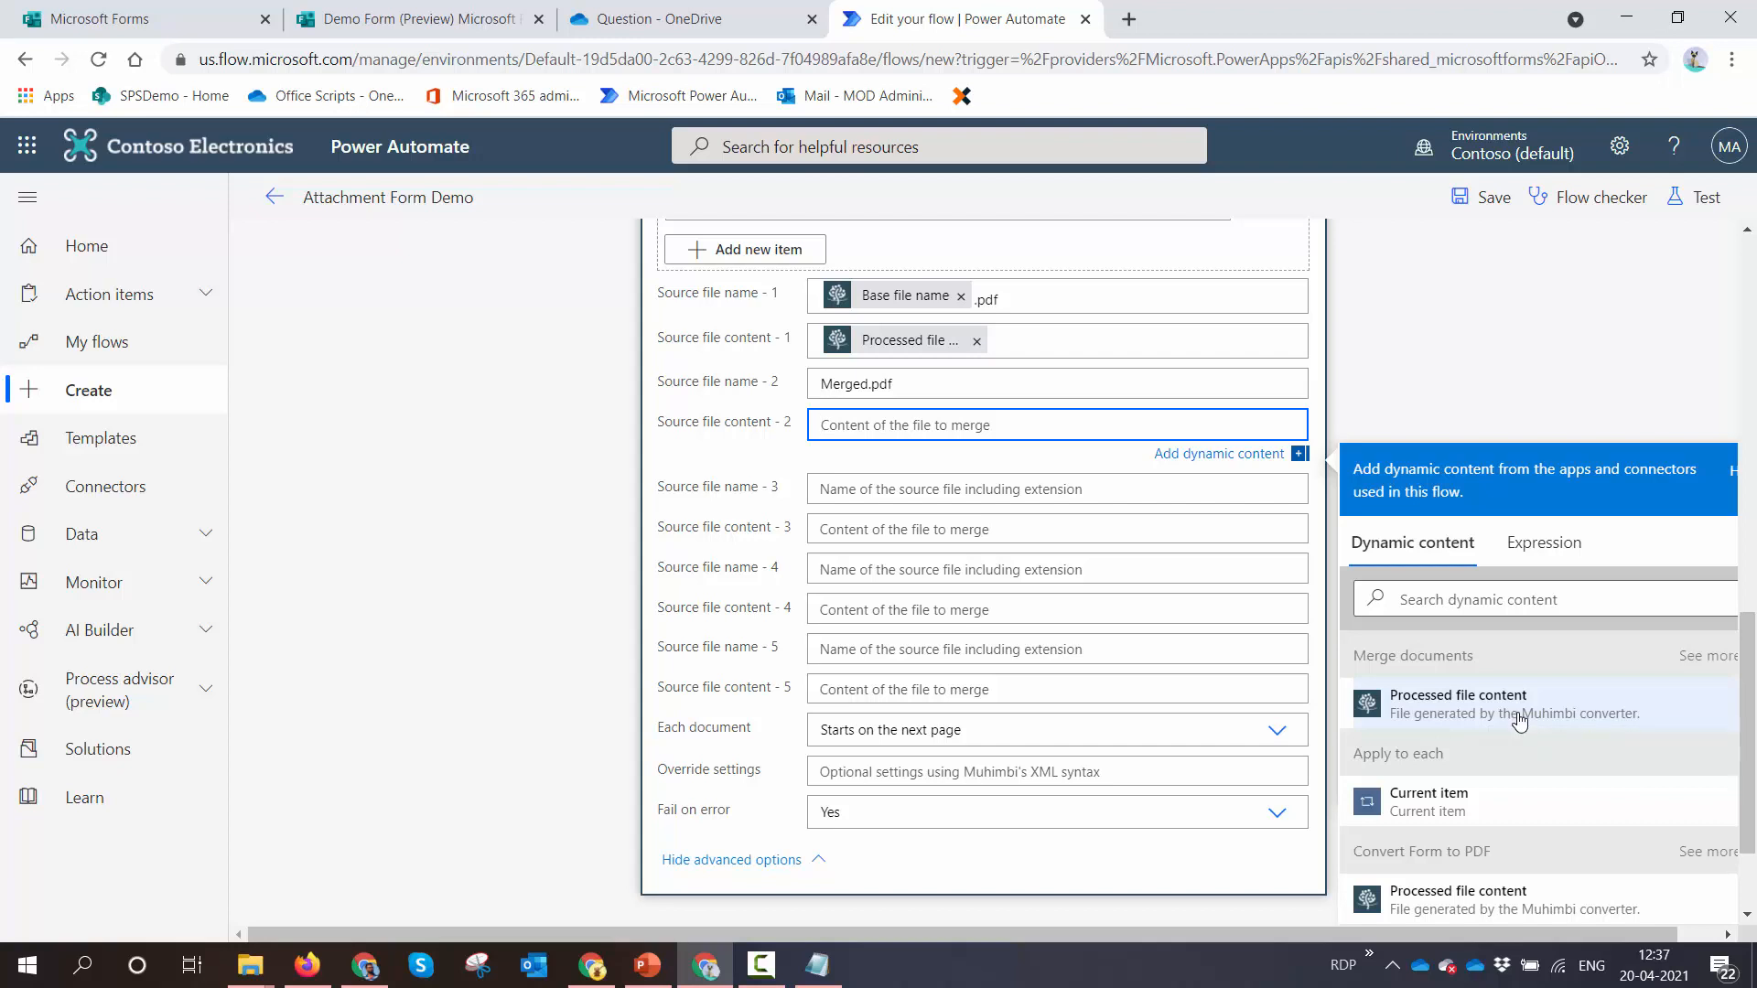
pyautogui.click(1519, 721)
pyautogui.scroll(4, 1217, 463)
pyautogui.click(1049, 396)
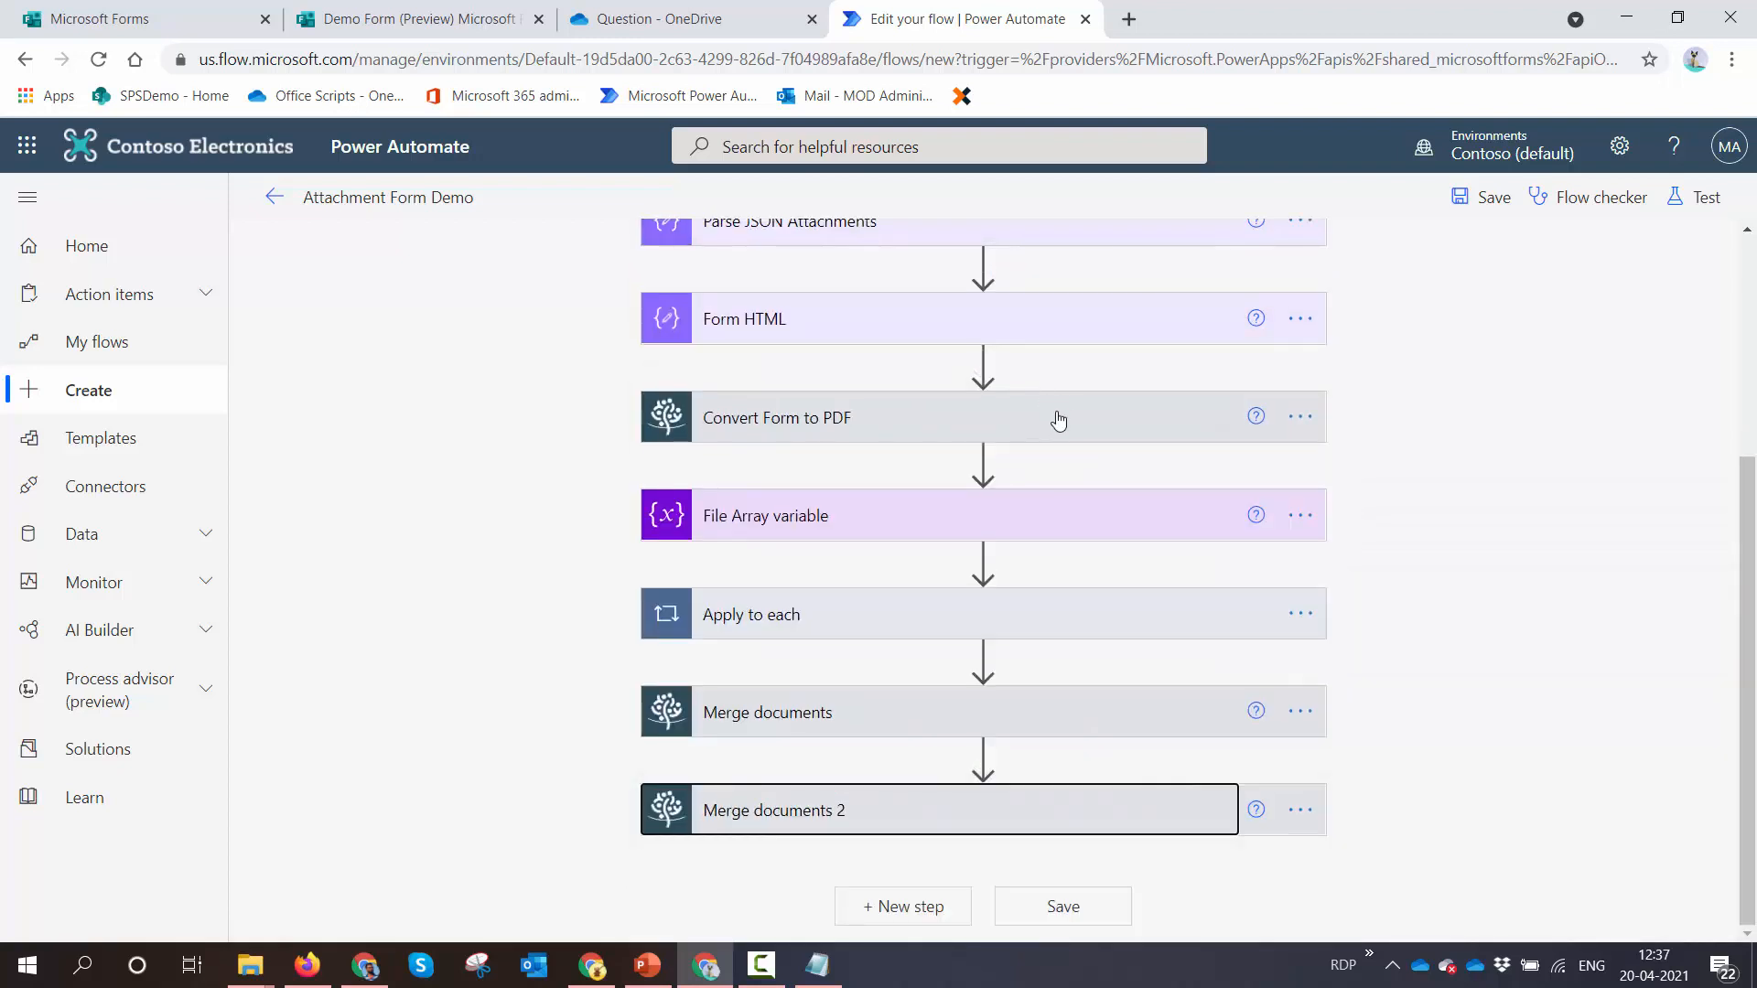
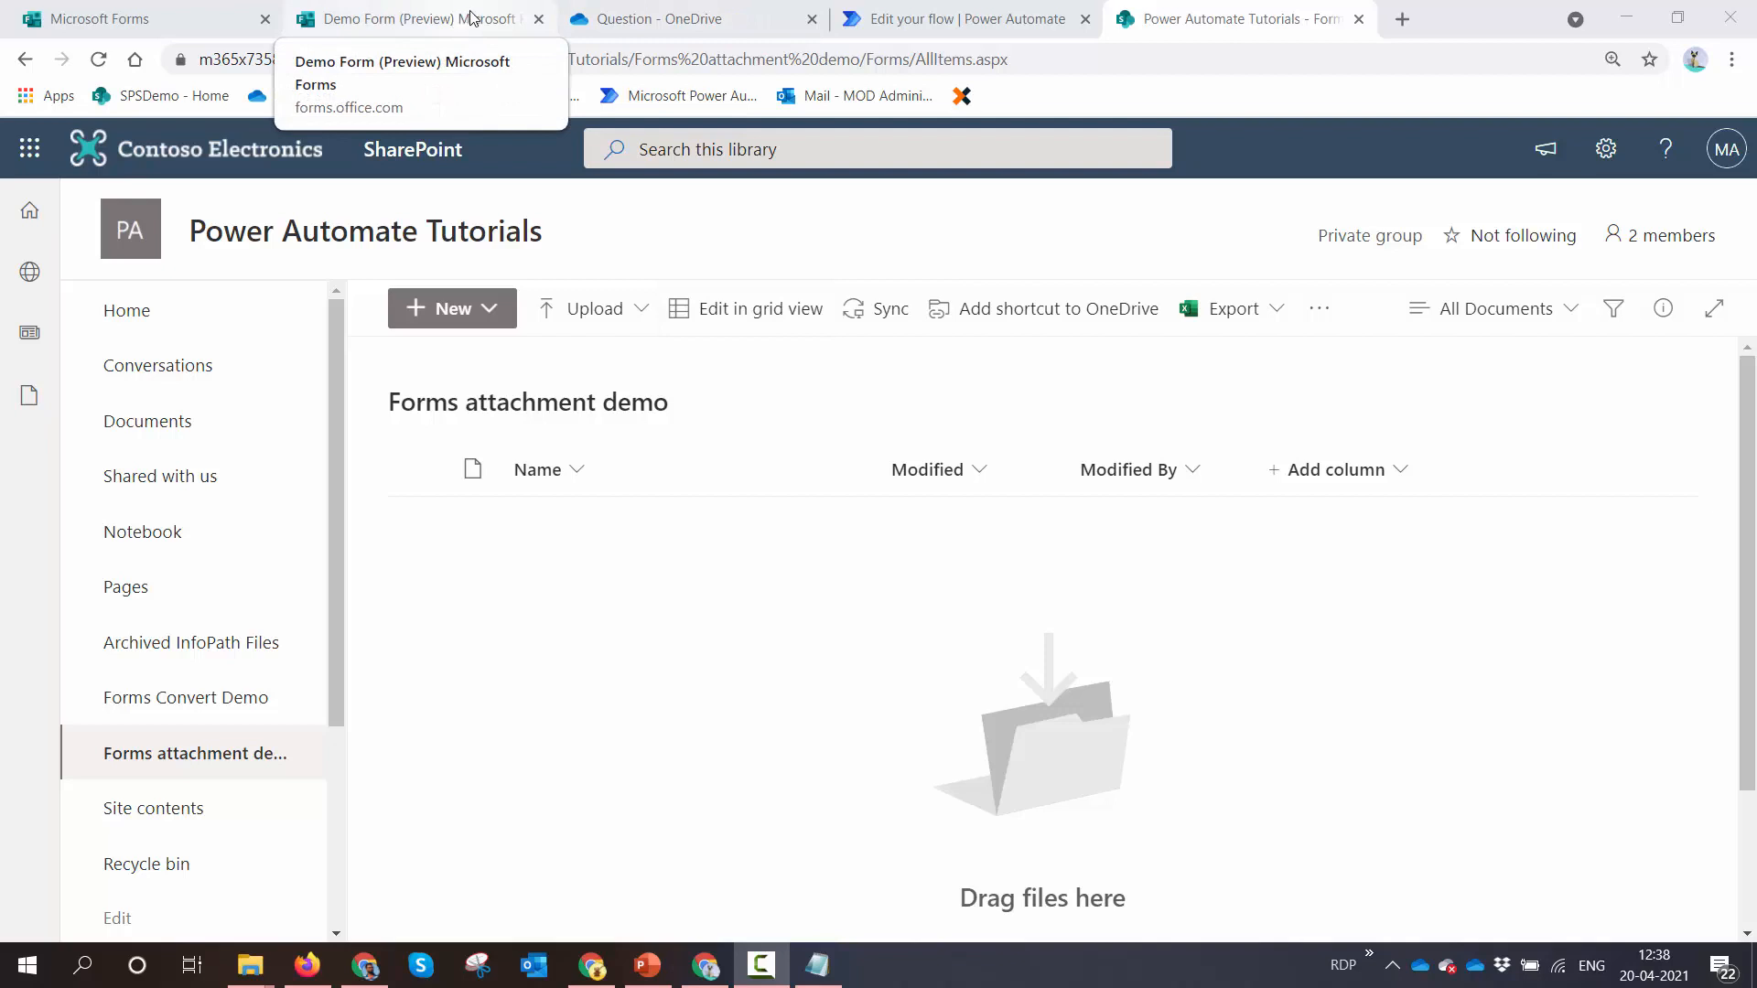
# Add a SharePoint 'Create file' action directly below Merge documents 2
pyautogui.click(948, 19)
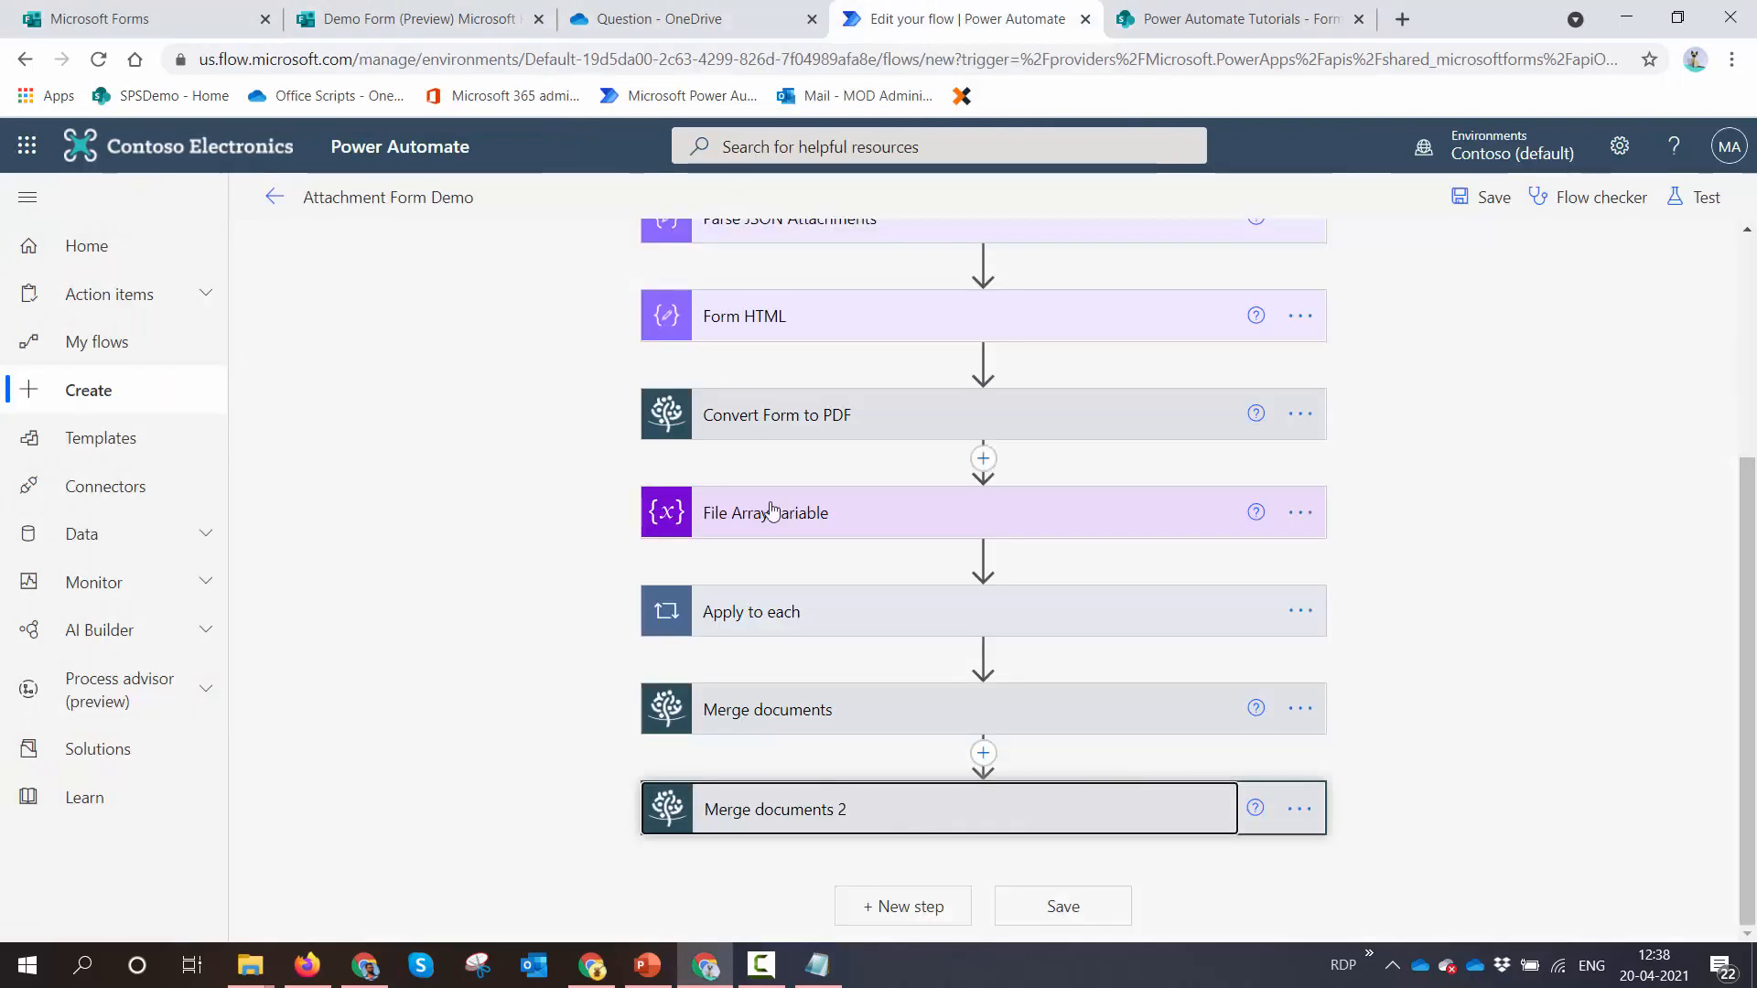
pyautogui.click(930, 906)
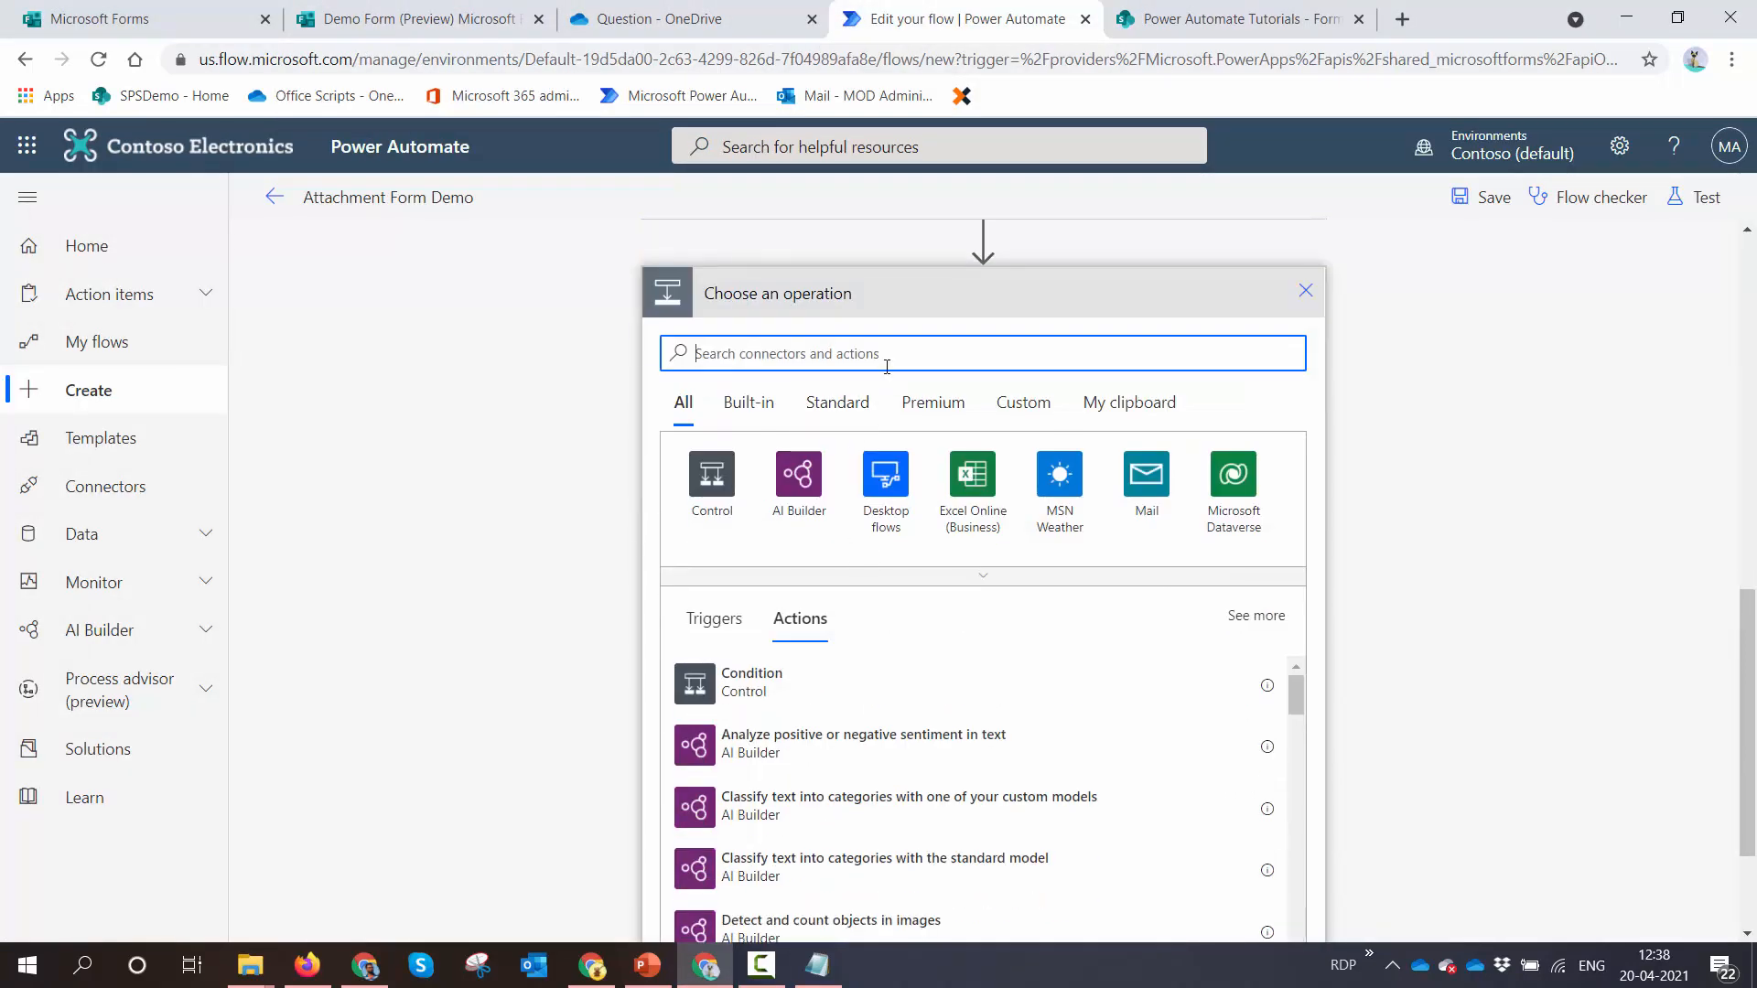
pyautogui.write('sh')
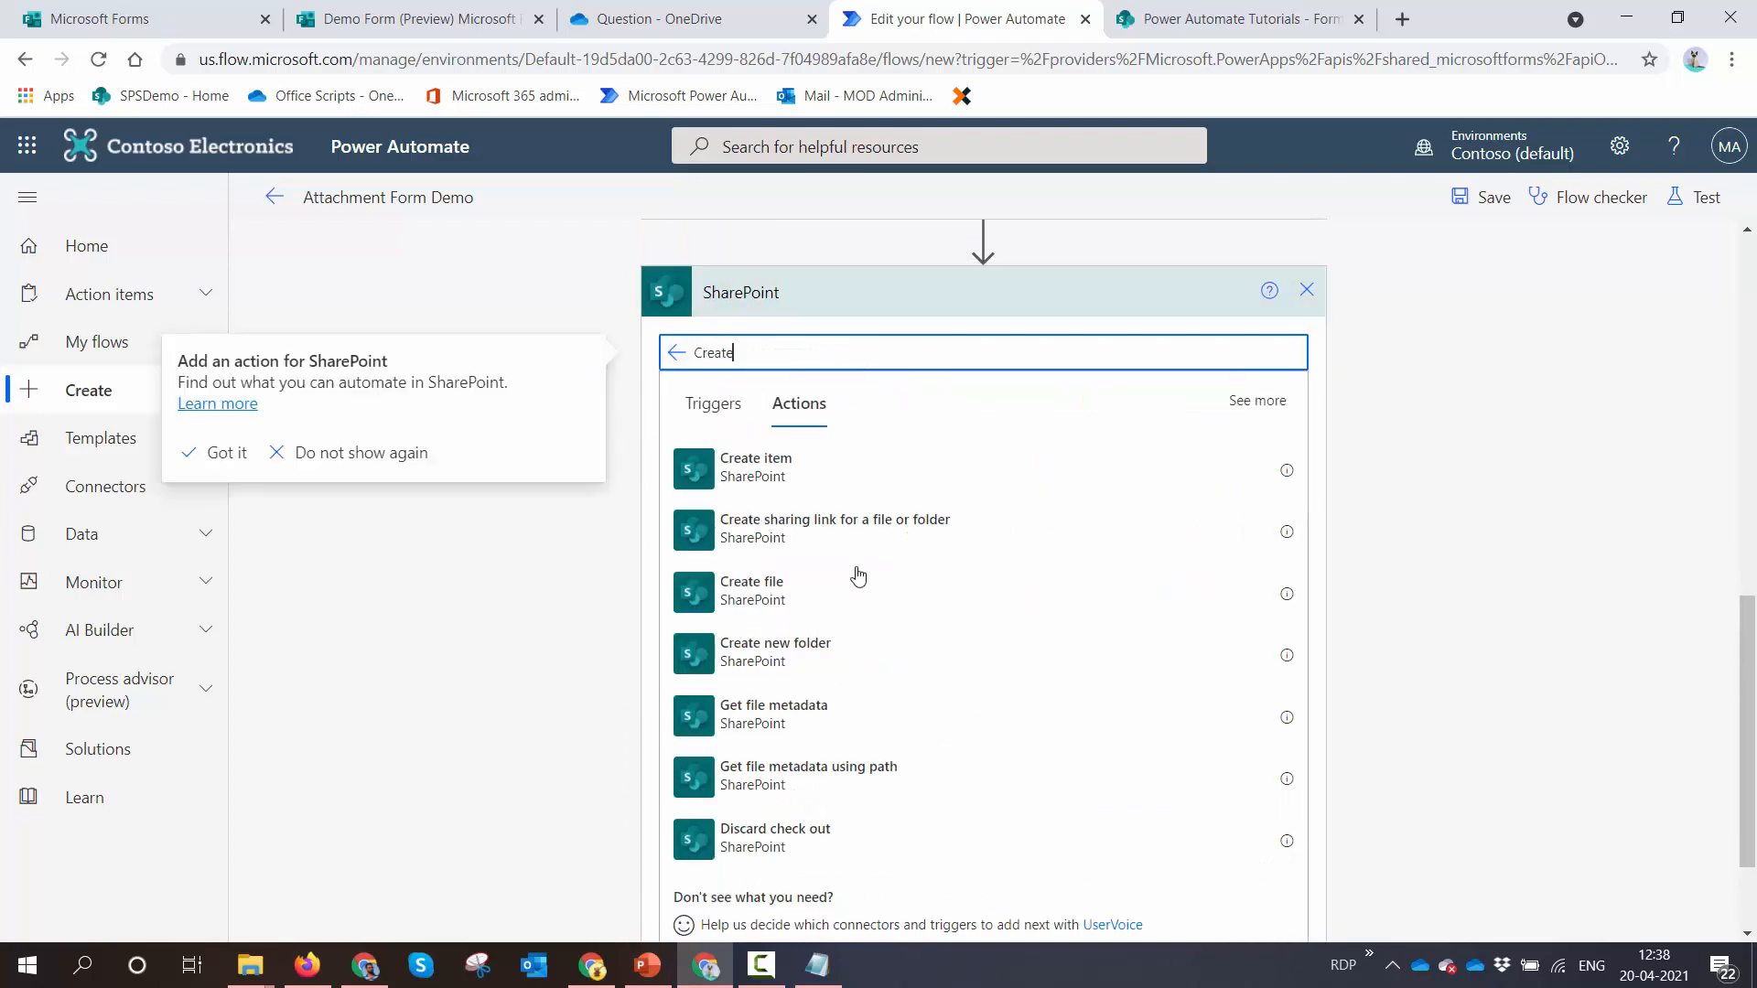
pyautogui.click(807, 601)
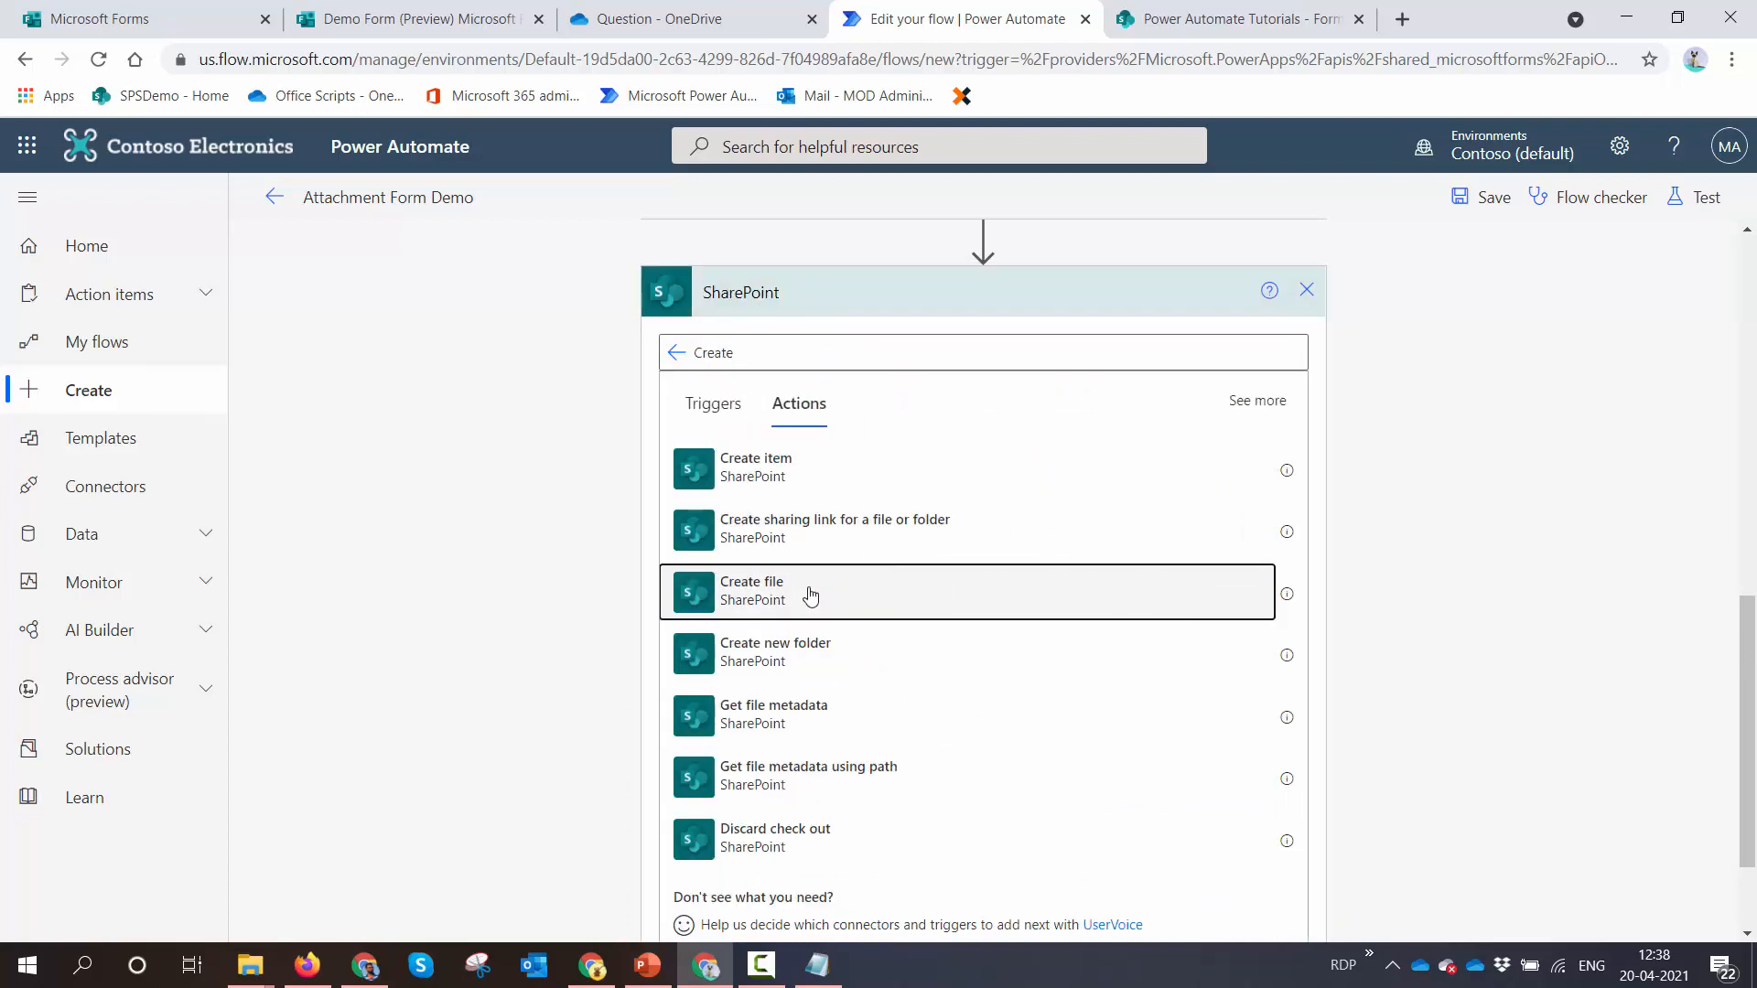
pyautogui.click(1128, 677)
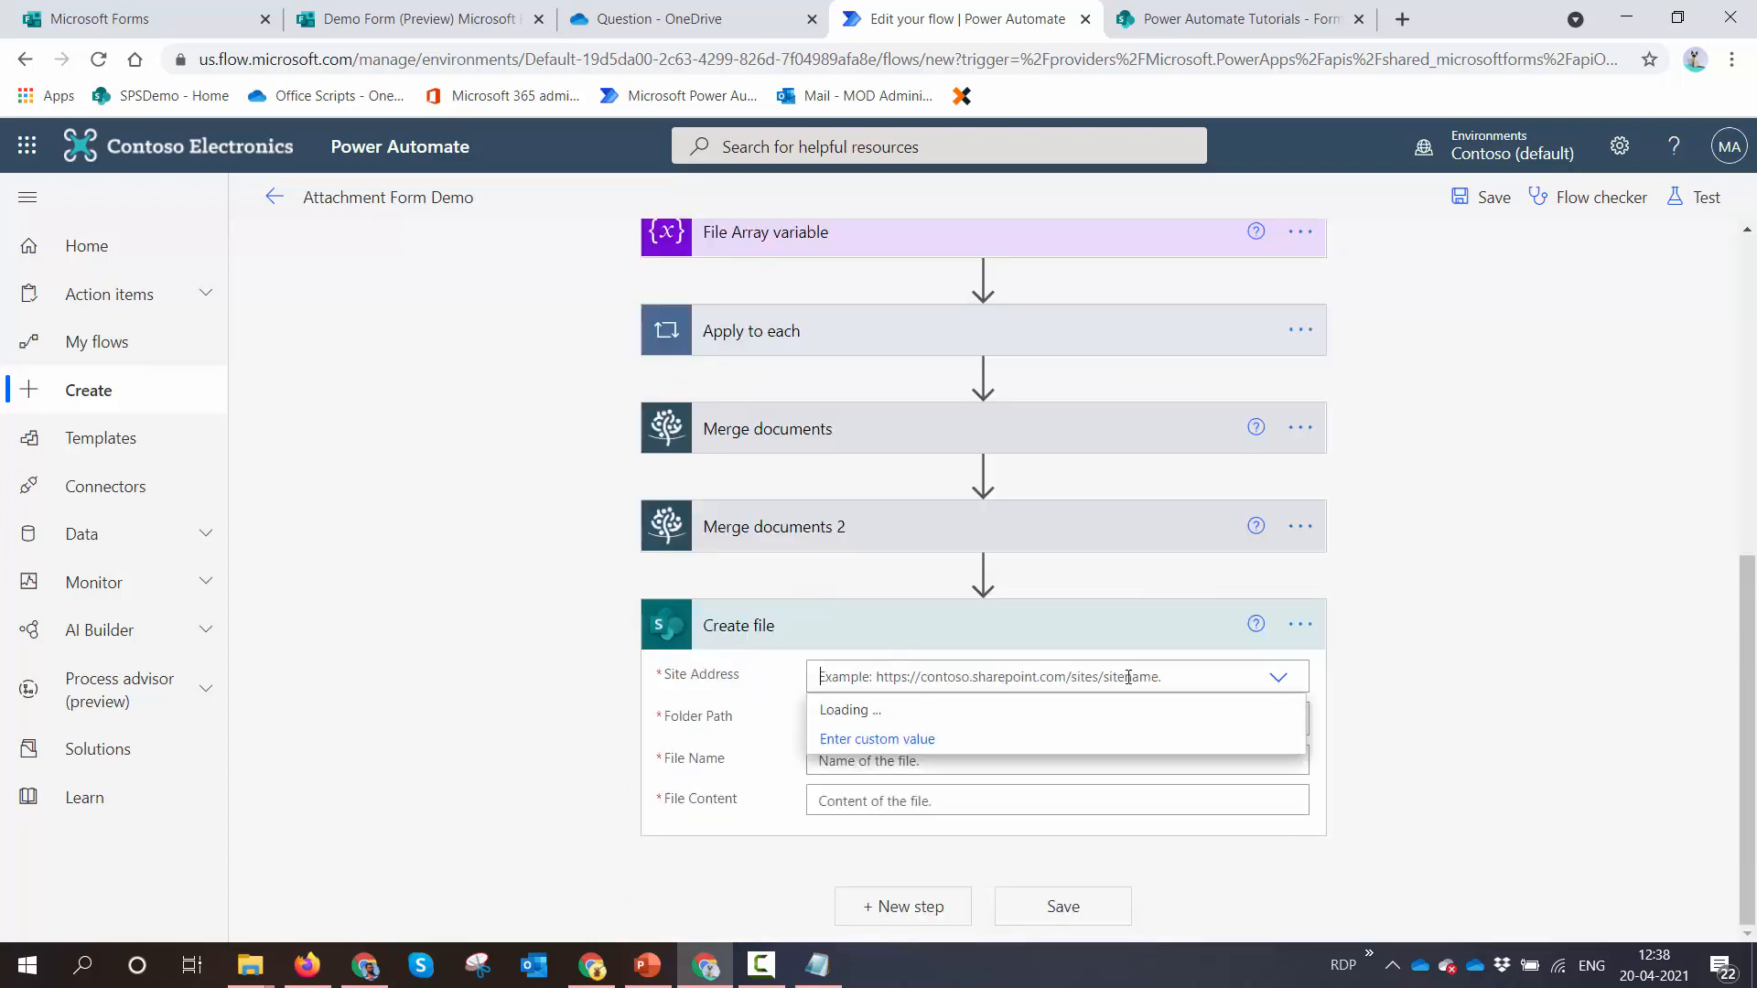
# Set the site to Power Automate Tutorials and the folder to /Forms attachment demo
pyautogui.write('Power')
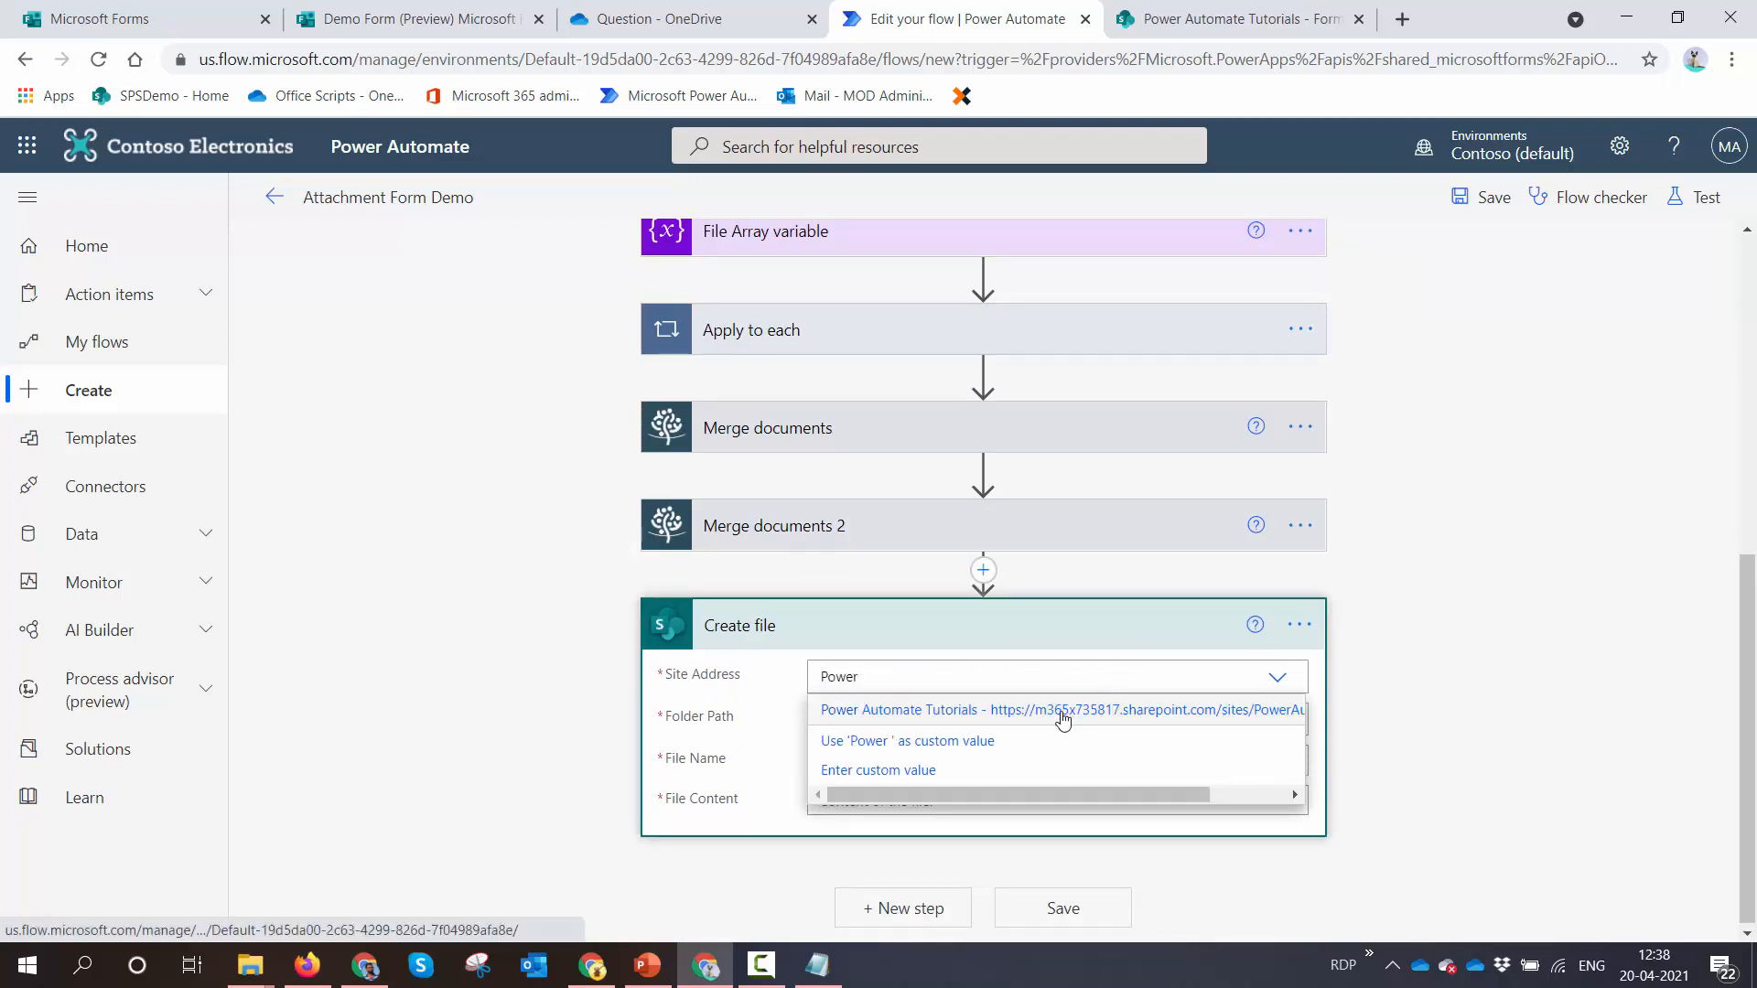
pyautogui.click(1061, 712)
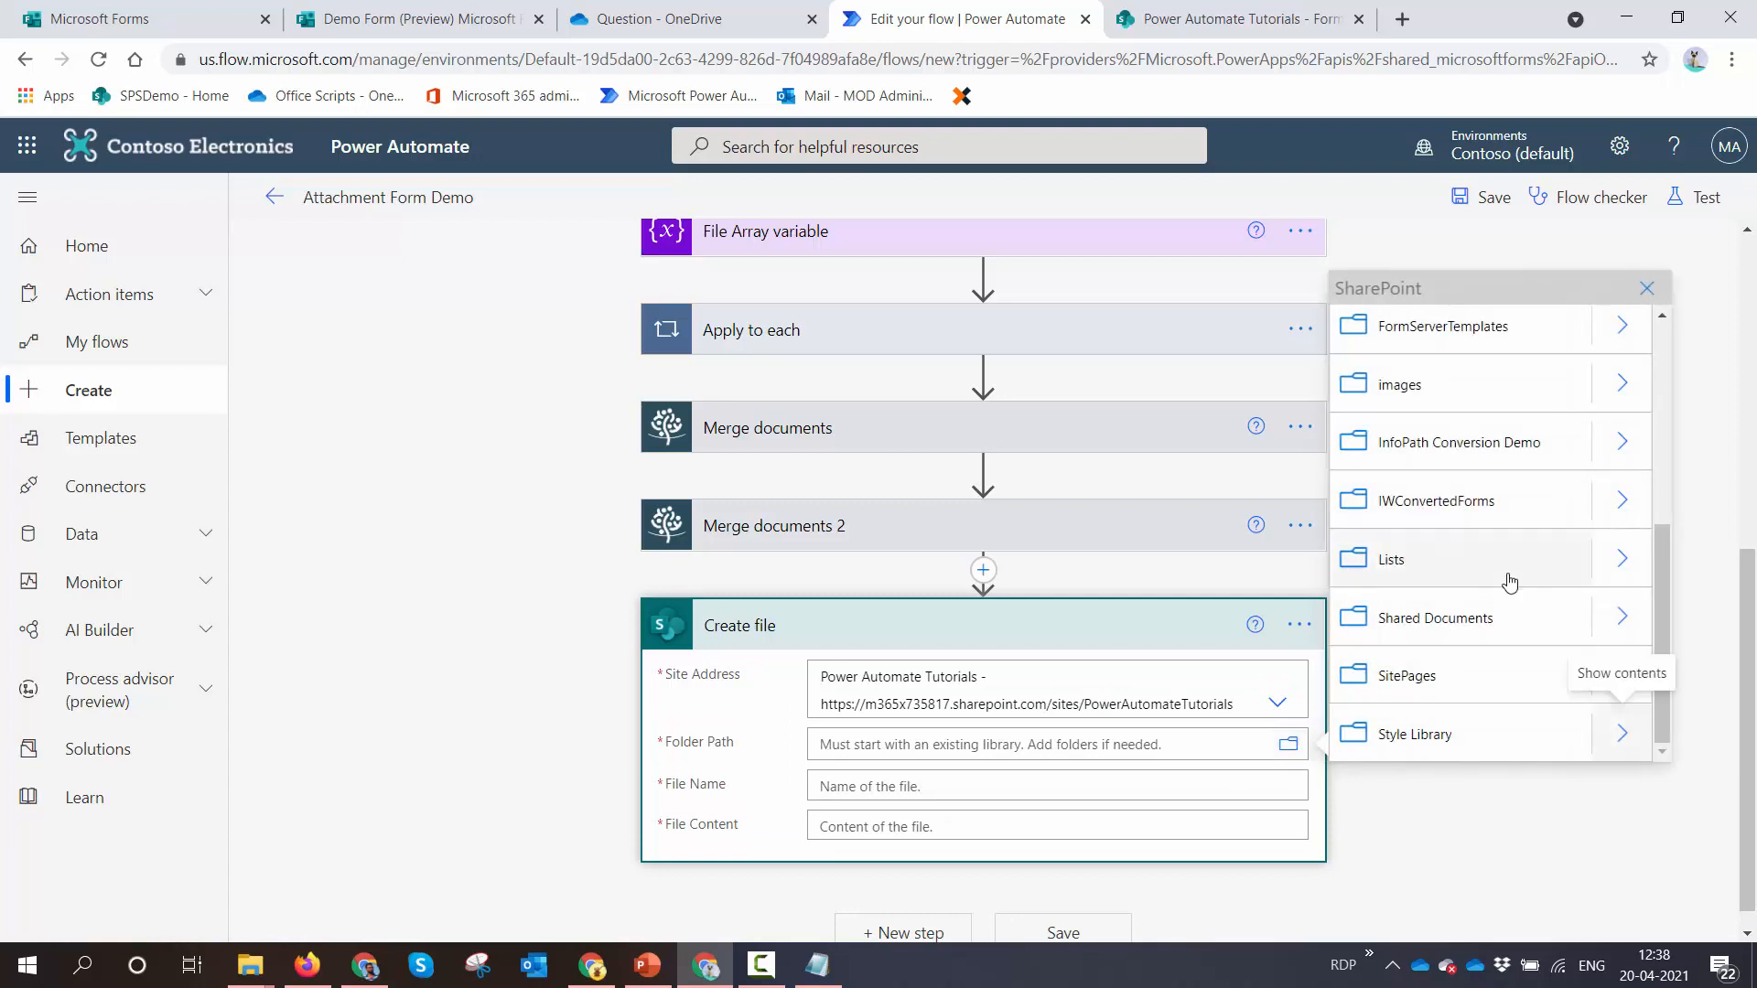
pyautogui.scroll(1, 1508, 586)
pyautogui.scroll(2, 1508, 567)
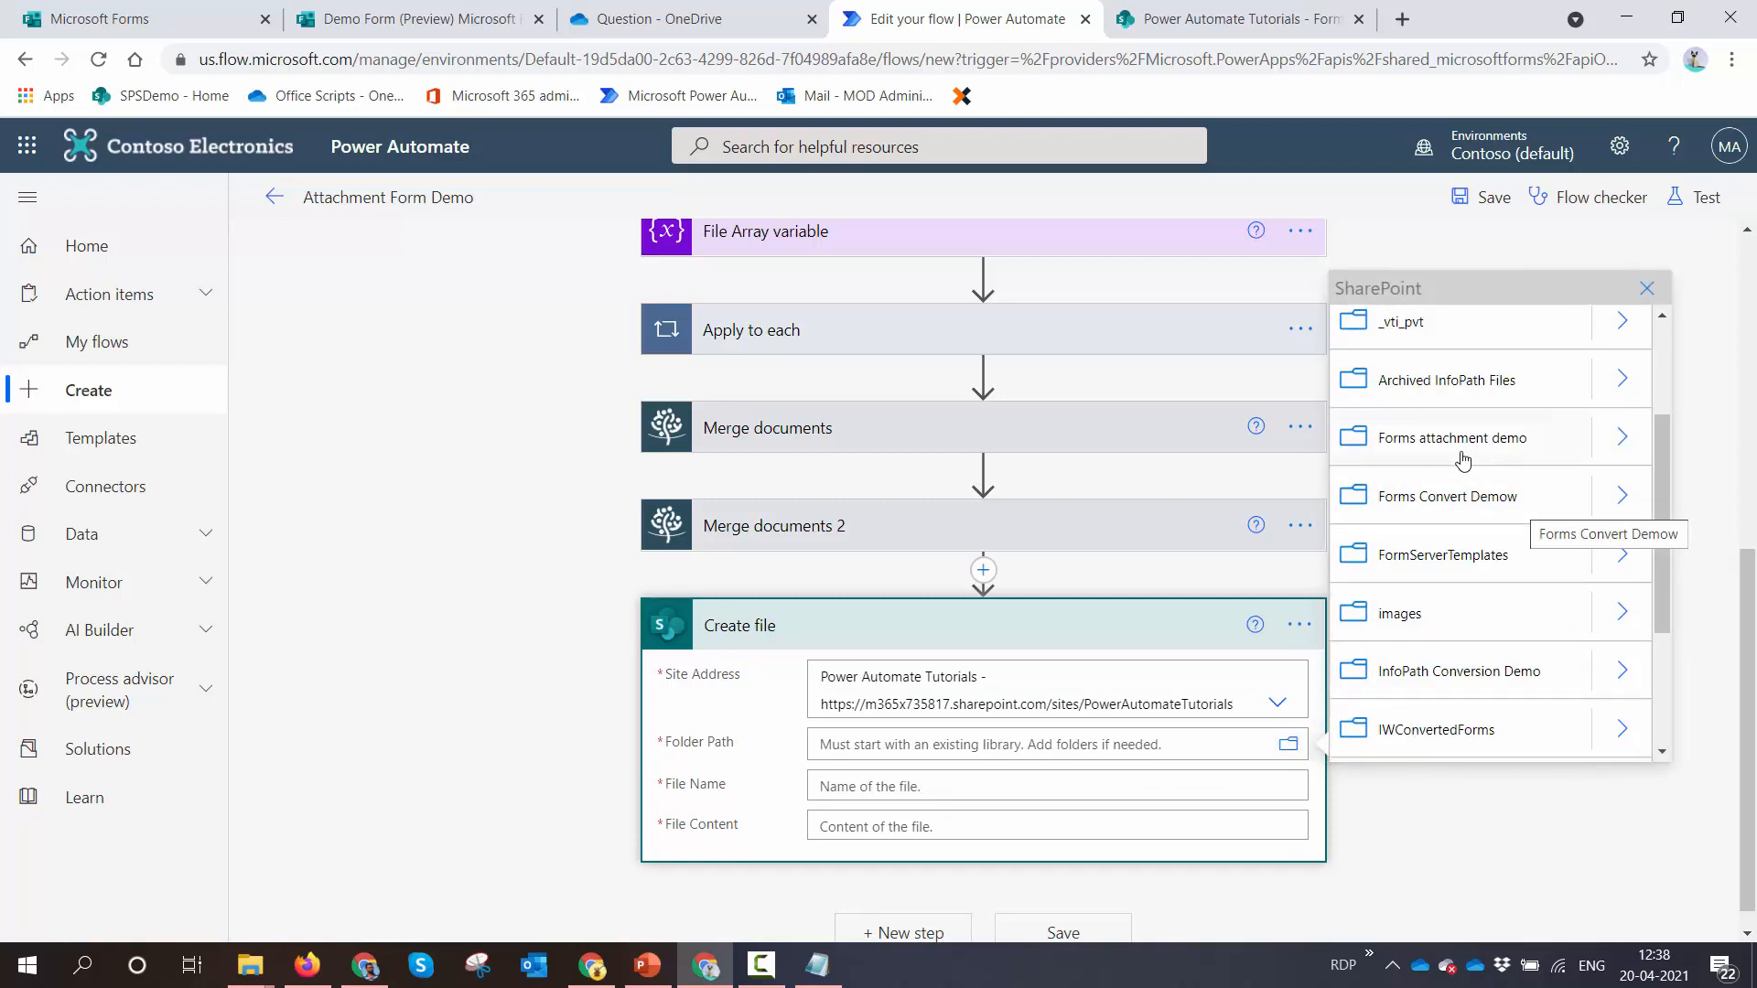
pyautogui.click(1537, 449)
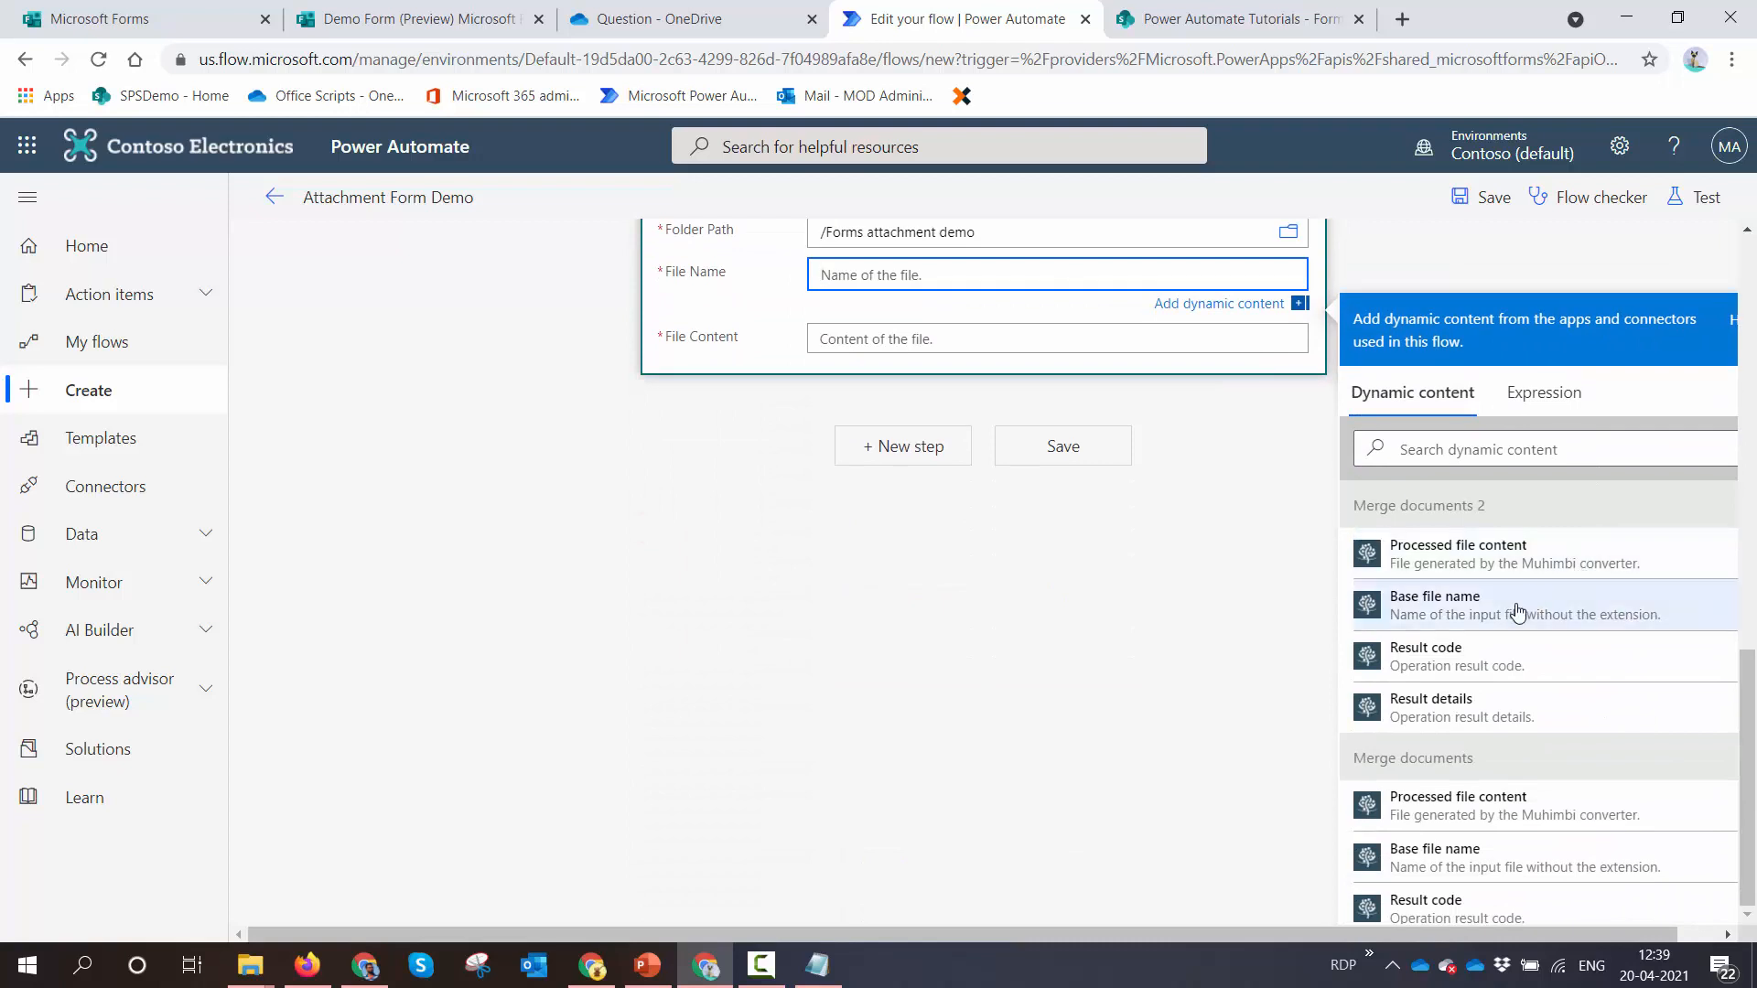
# Name the file Base file name + '-Attactment-demo-1.pdf'
pyautogui.scroll(-6, 1517, 613)
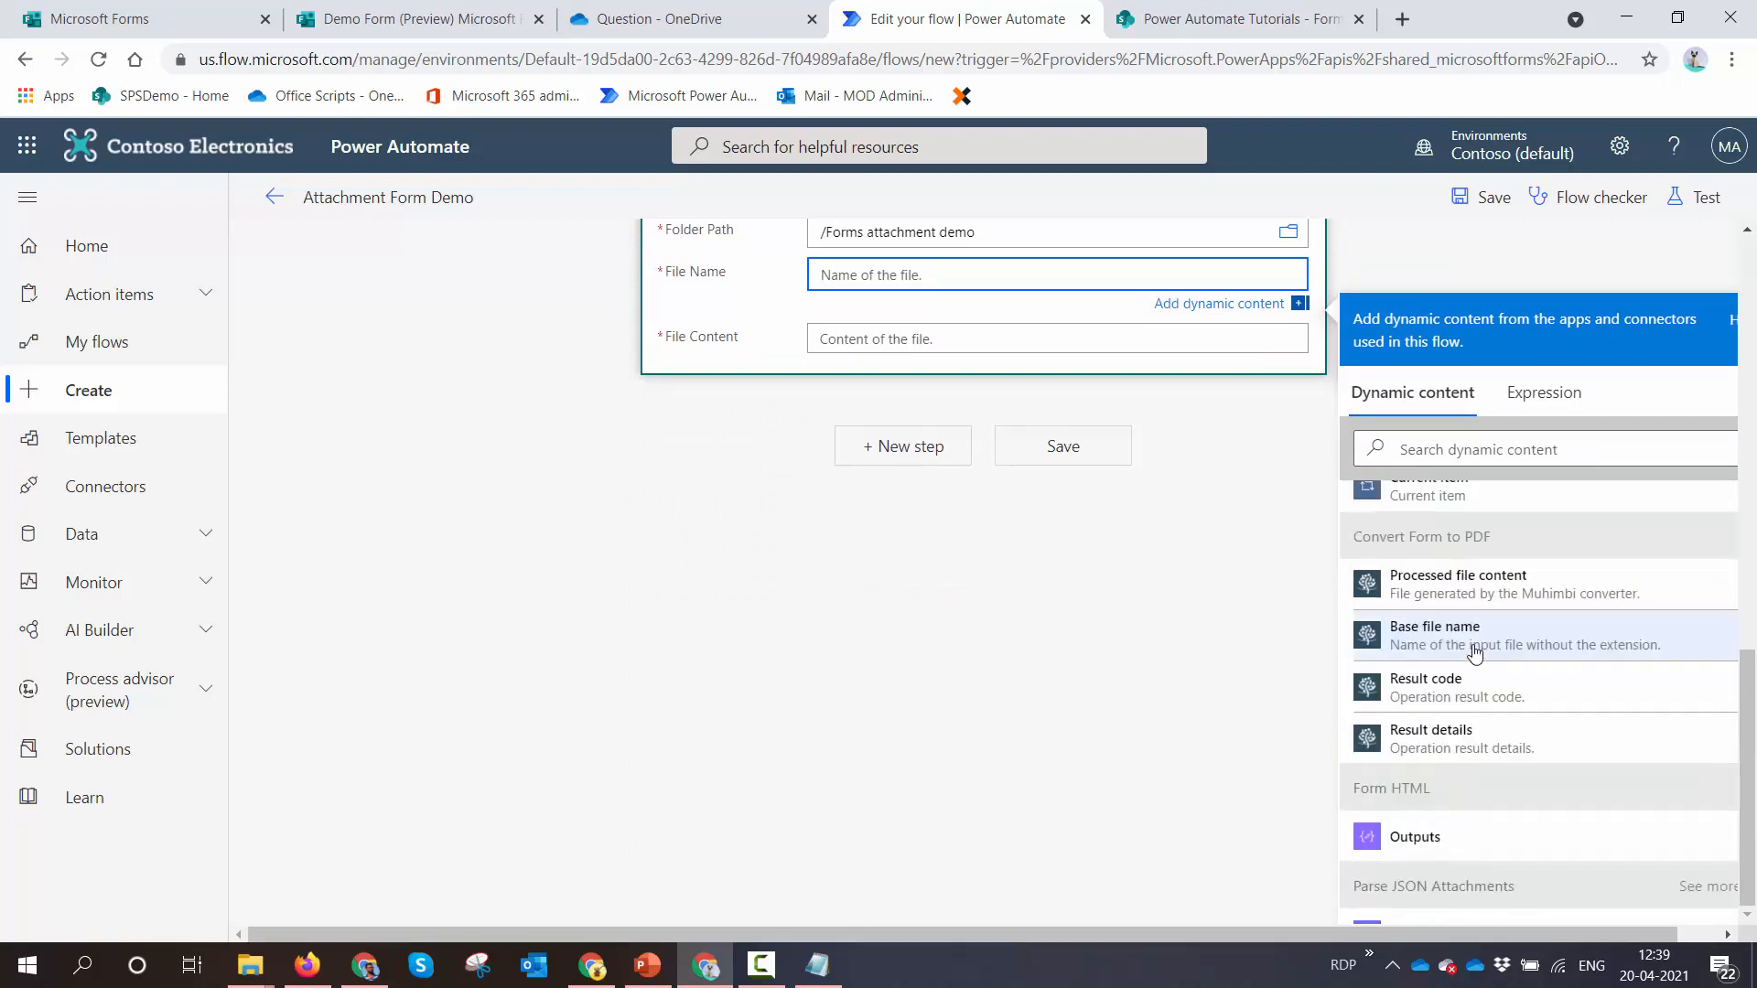
pyautogui.click(1475, 639)
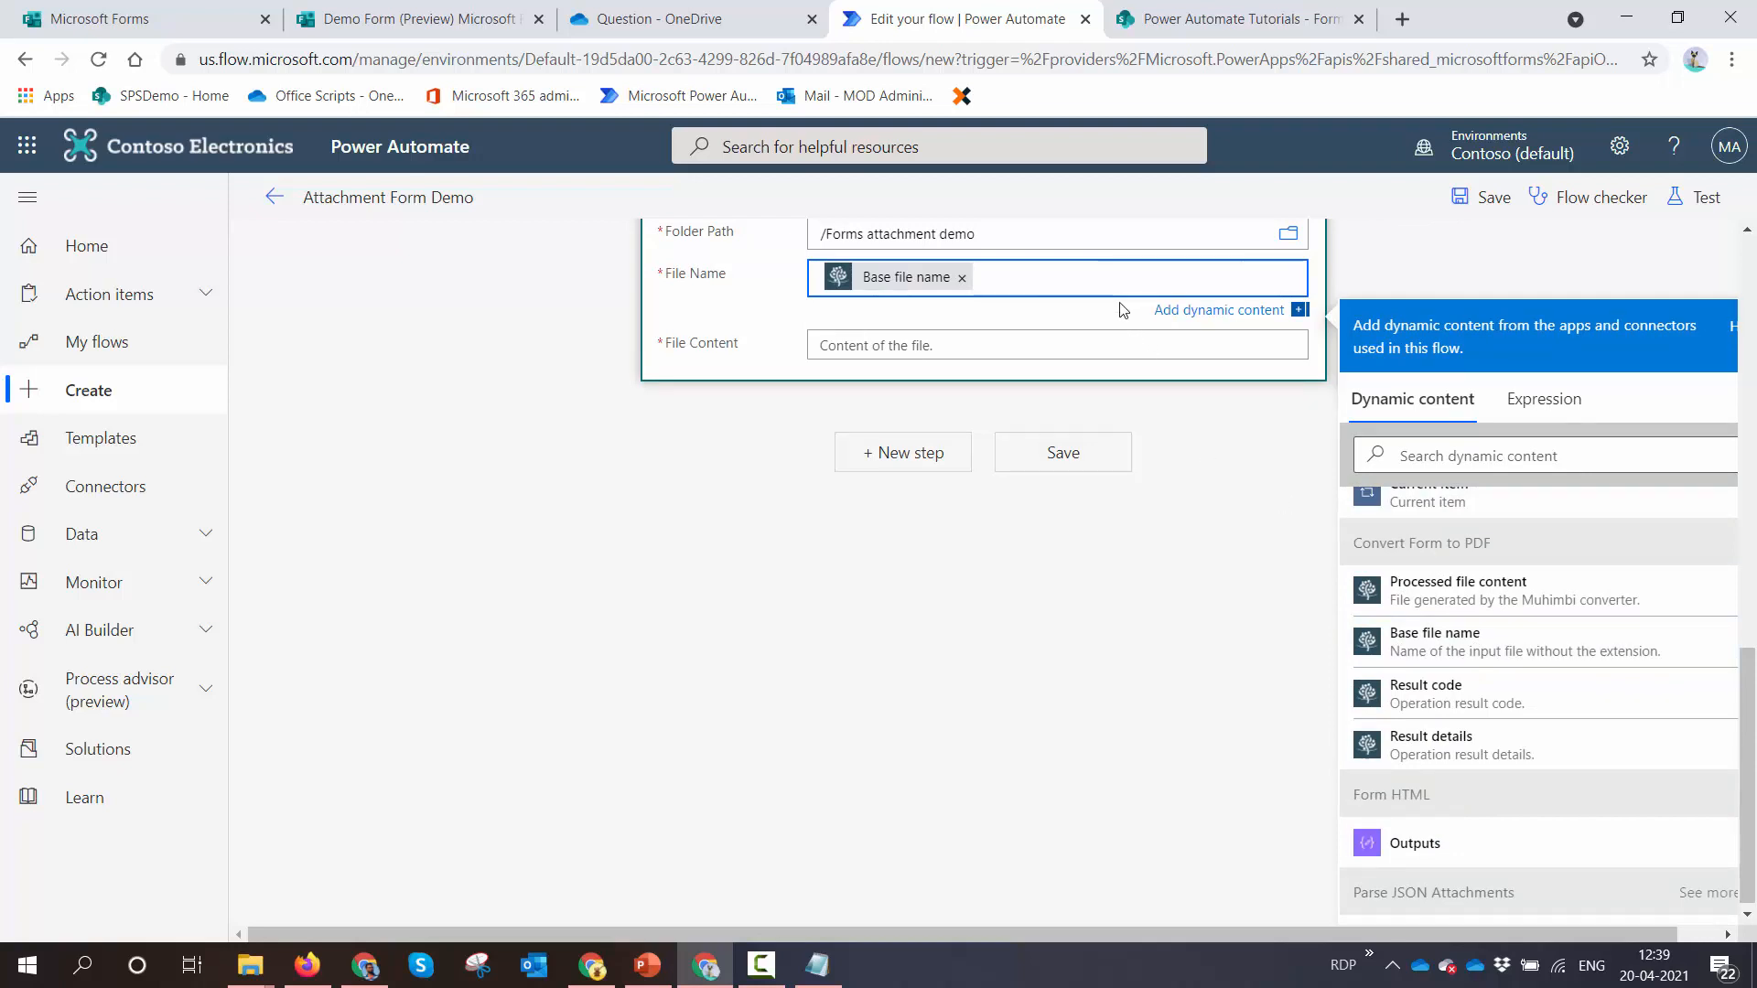
pyautogui.write('-Attactment-demo-1.pdf')
pyautogui.click(1133, 346)
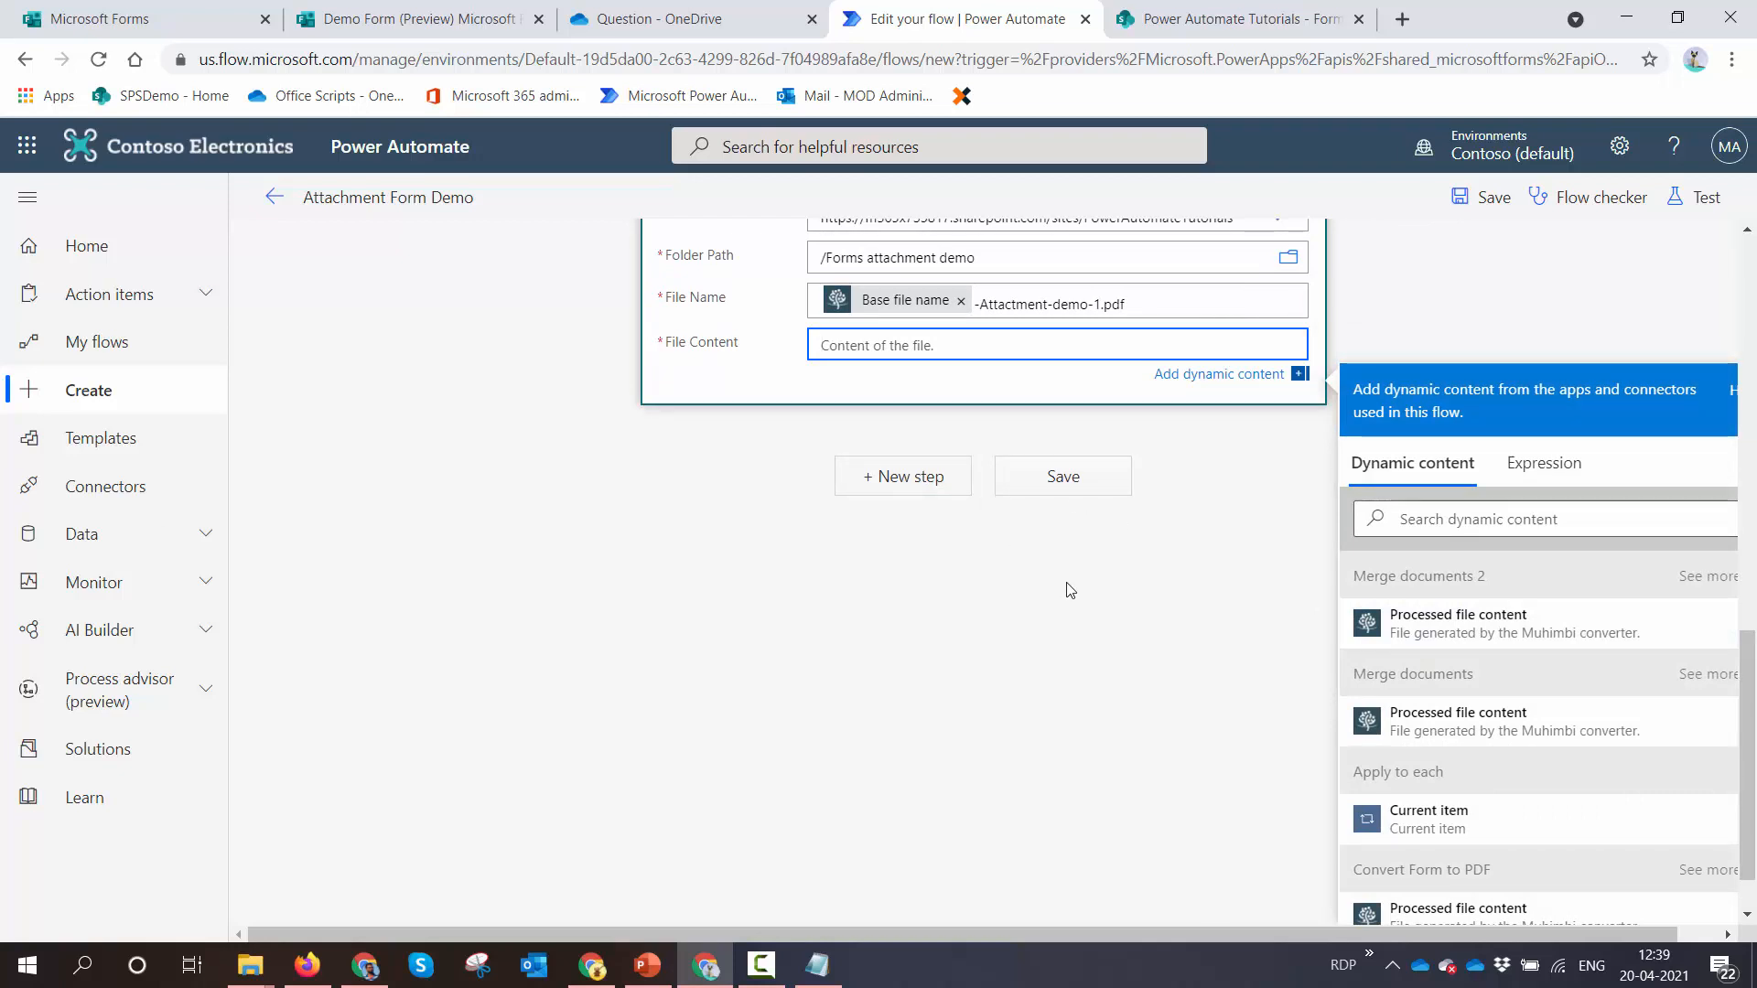
pyautogui.scroll(4, 1250, 581)
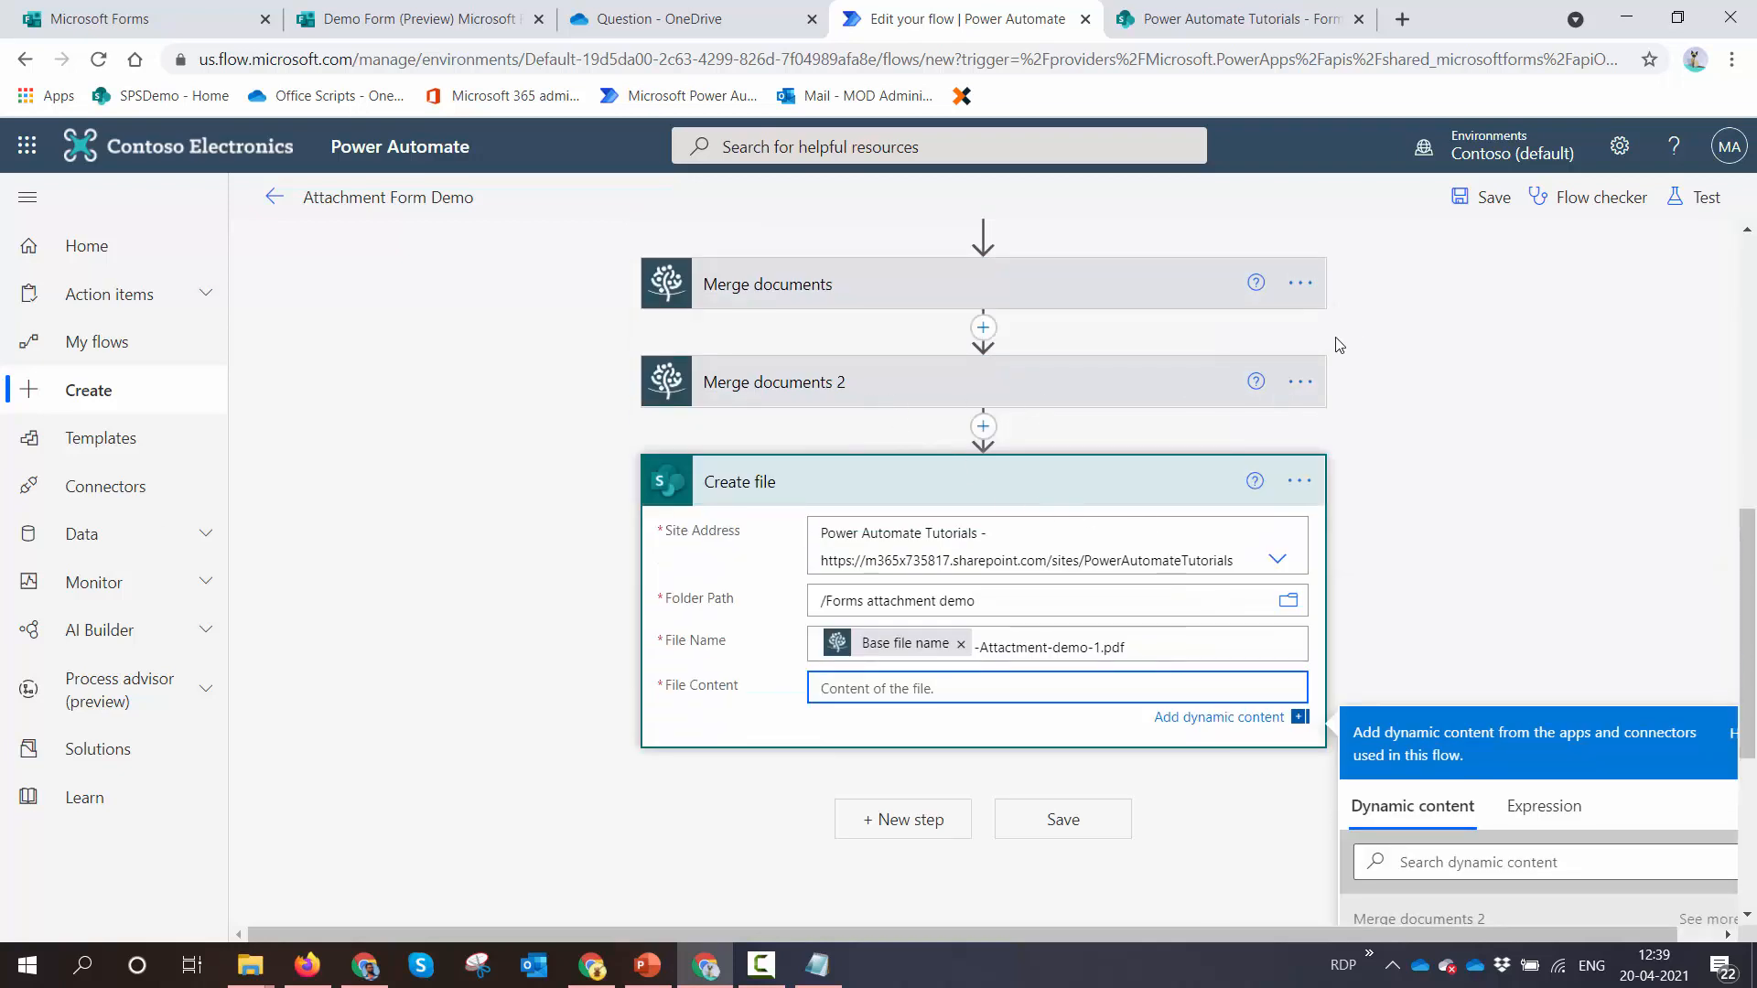
# Rename the first Merge documents step by appending '- Files Attach' to its title
pyautogui.click(1303, 289)
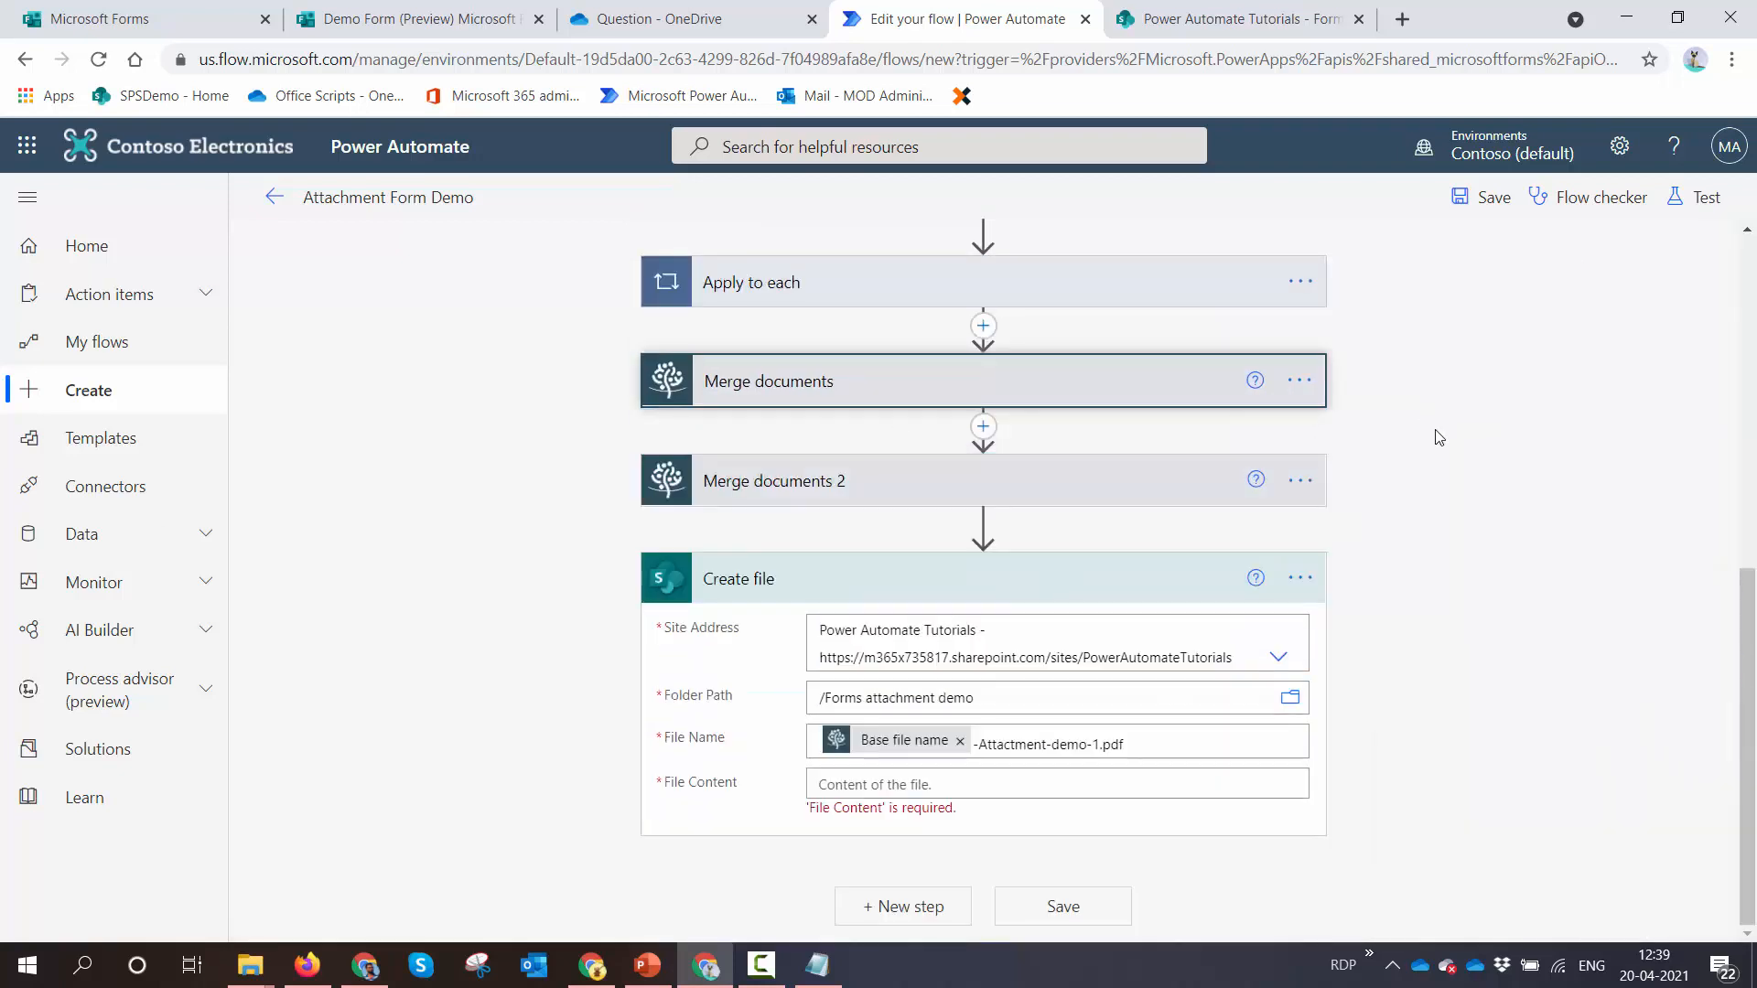
pyautogui.click(1303, 380)
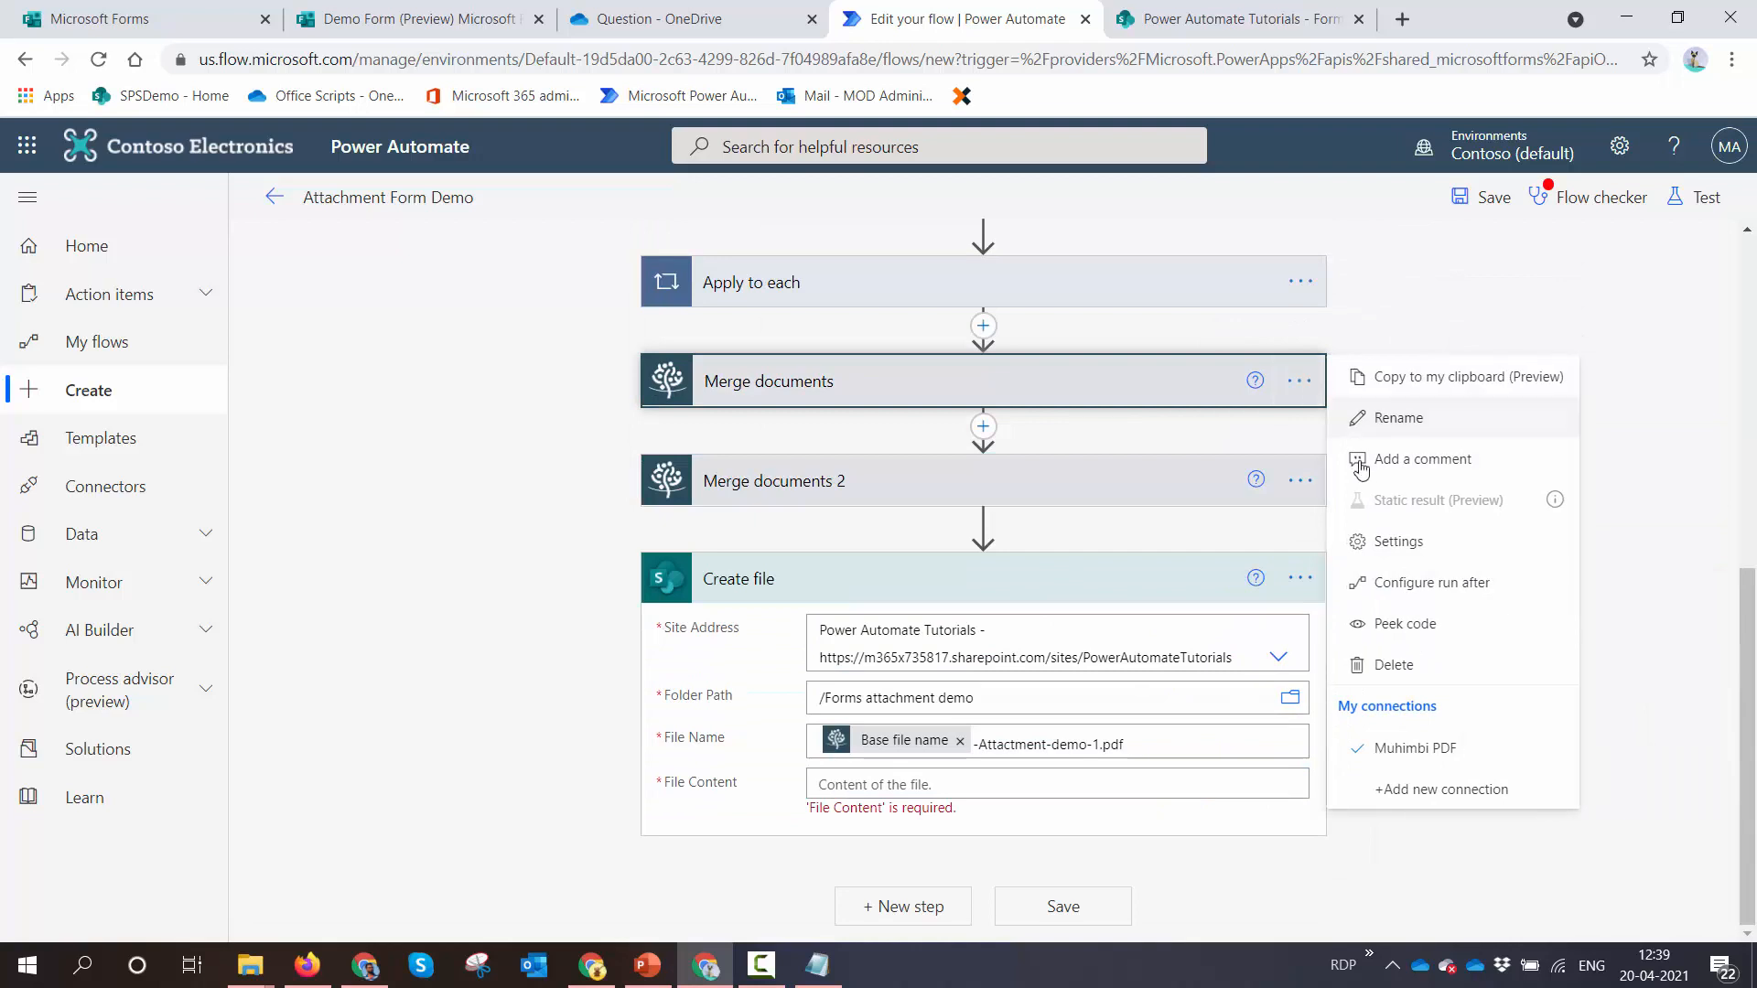
pyautogui.click(1409, 419)
pyautogui.click(1058, 381)
pyautogui.write('- File')
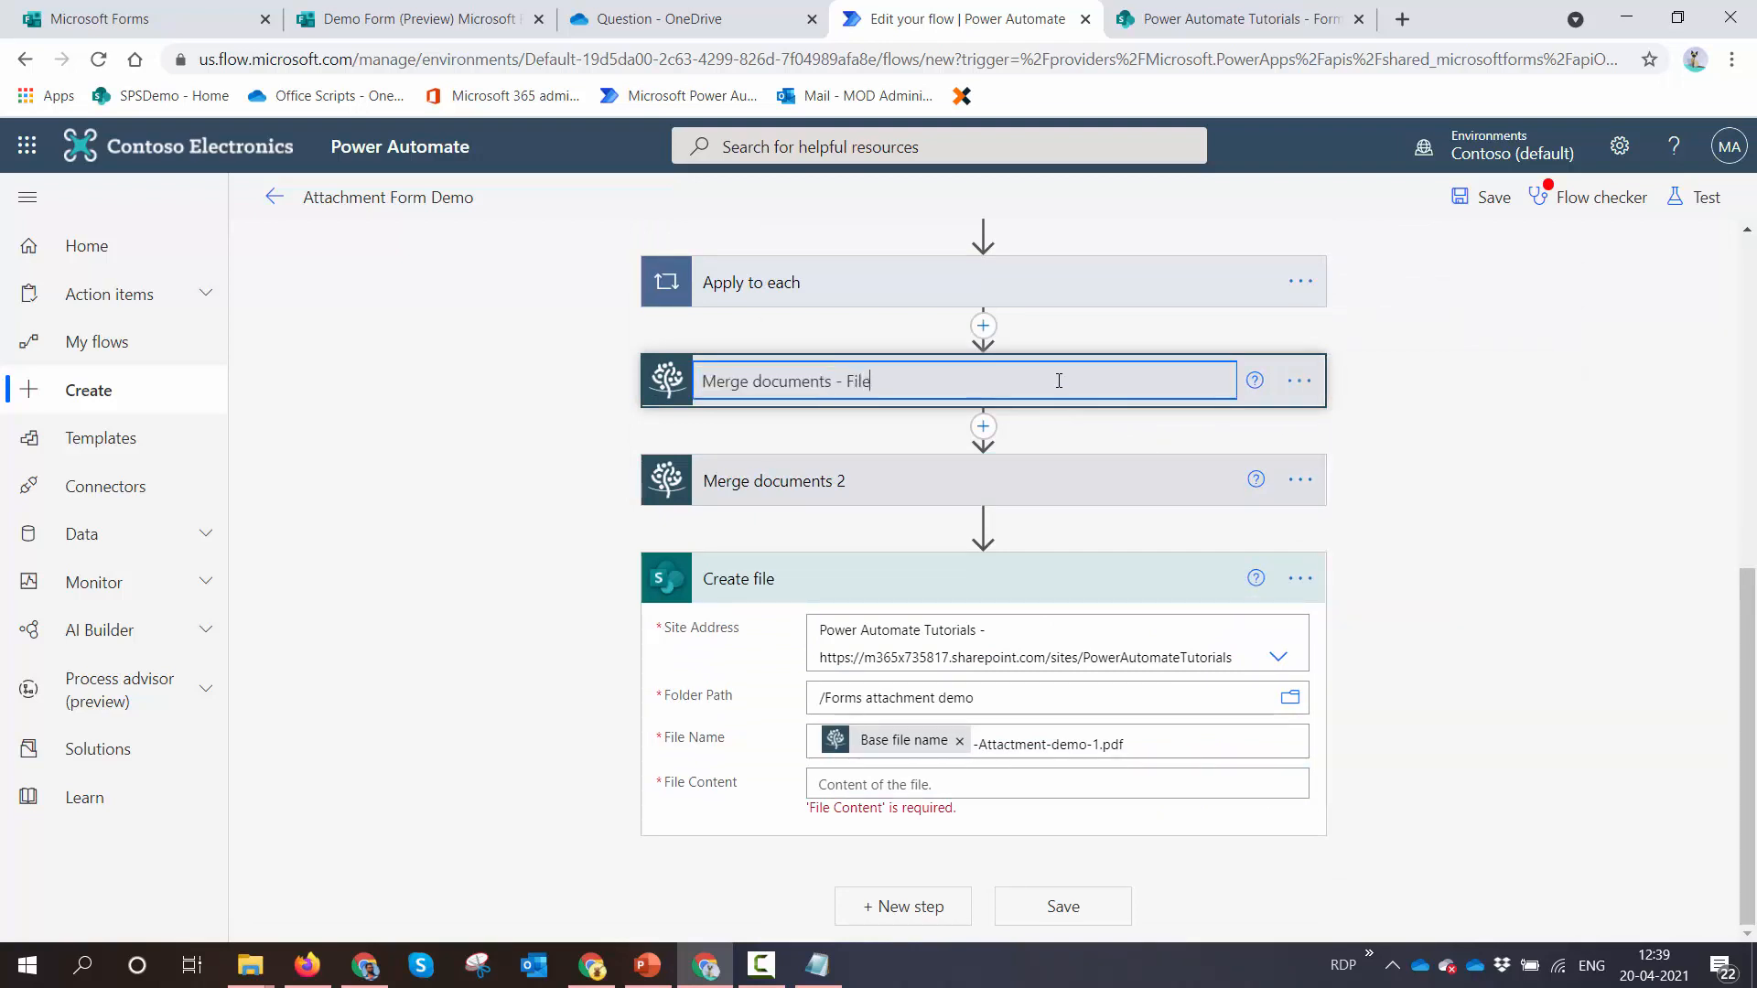
pyautogui.write('s Attach')
pyautogui.click(1228, 448)
# Rename Merge documents 2 to 'Merge Attachment and Files'
pyautogui.click(1299, 480)
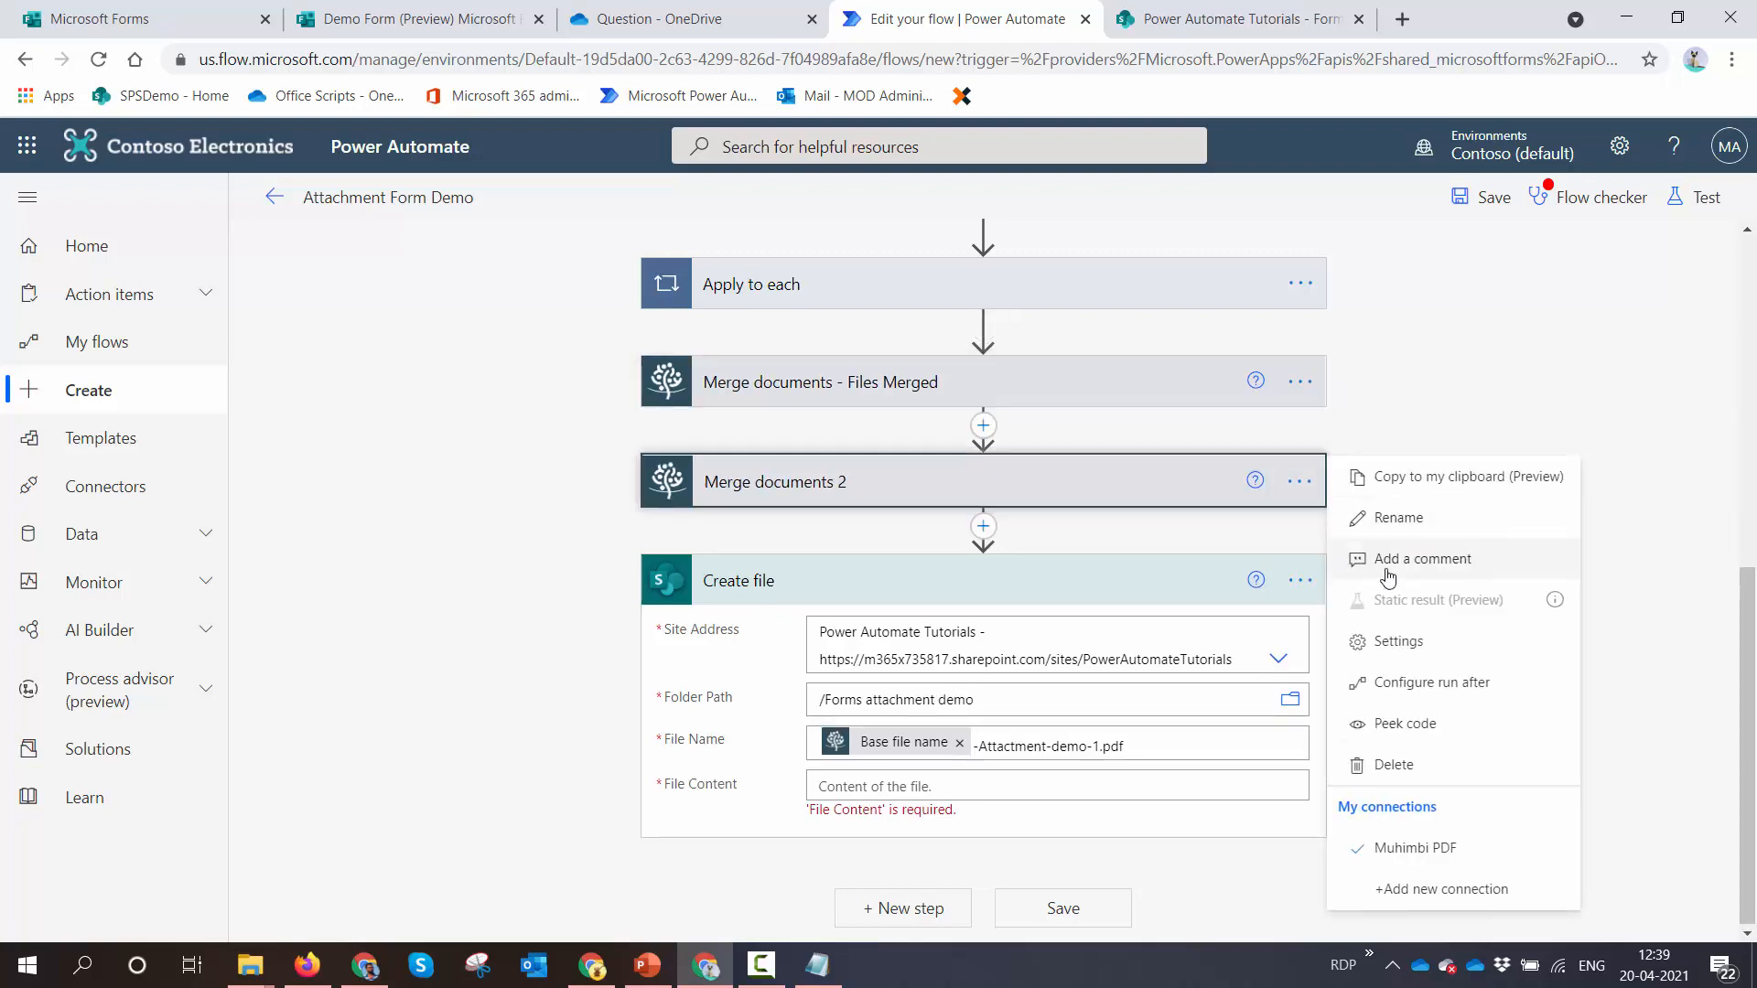
pyautogui.click(1383, 527)
pyautogui.doubleClick(792, 482)
pyautogui.write('attach')
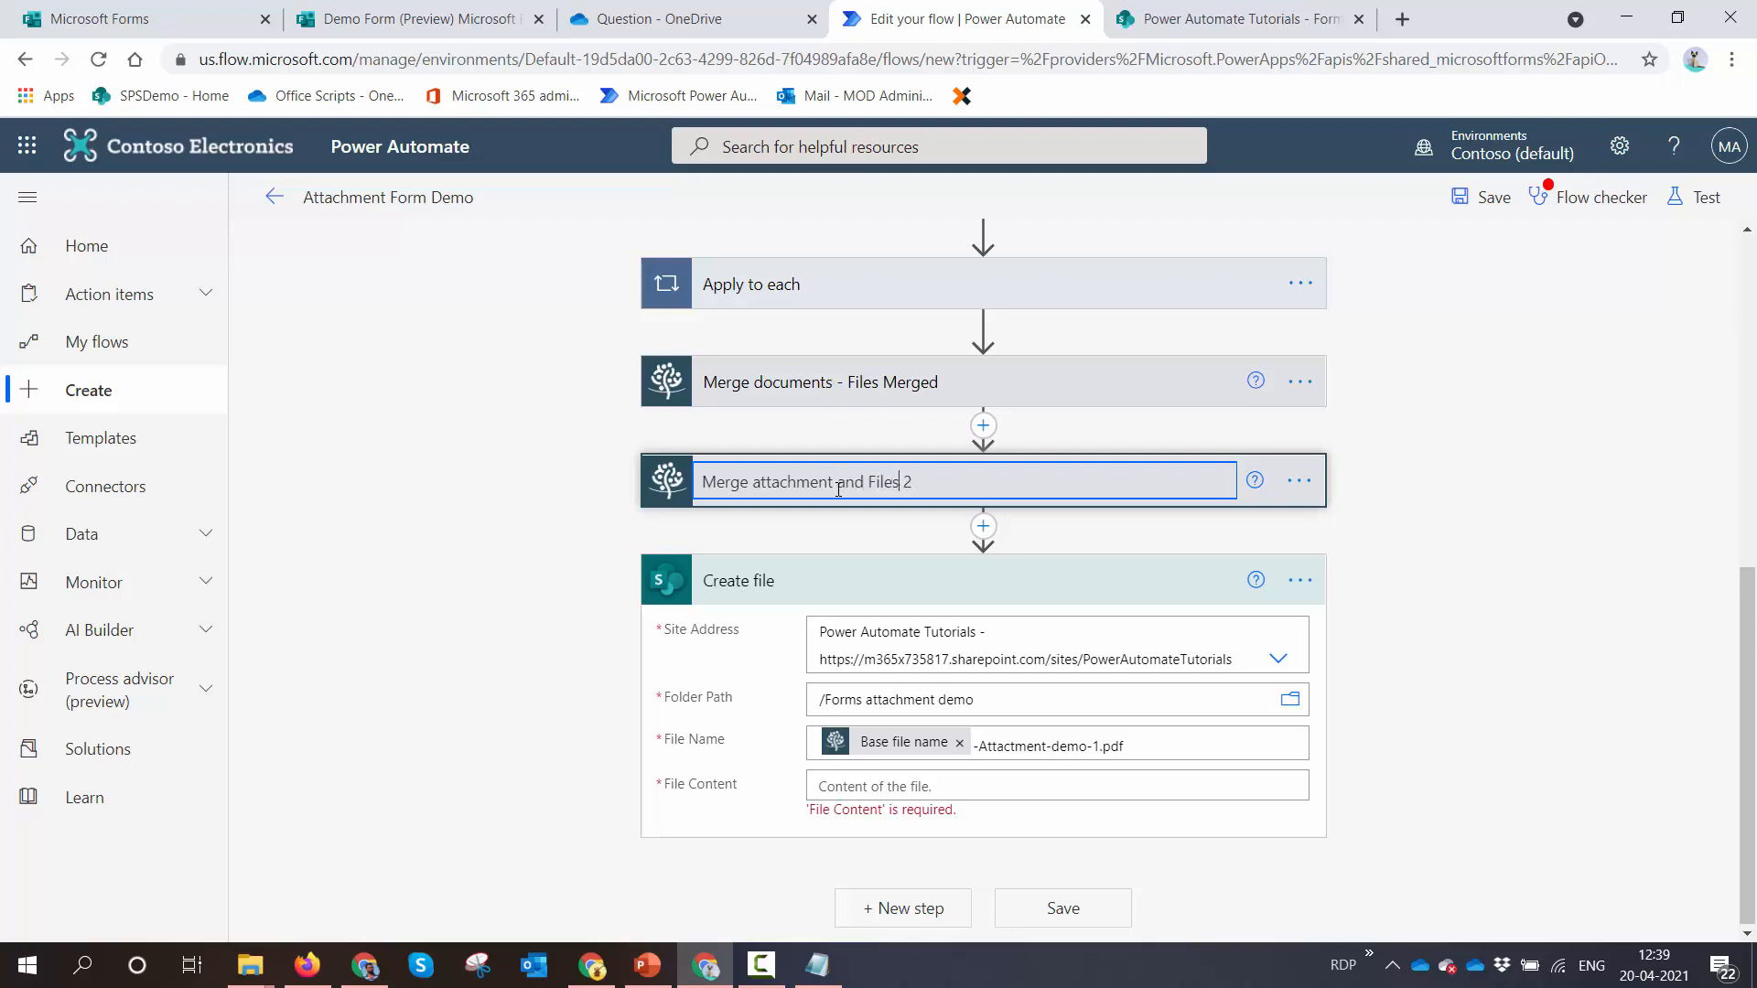
pyautogui.press('Return')
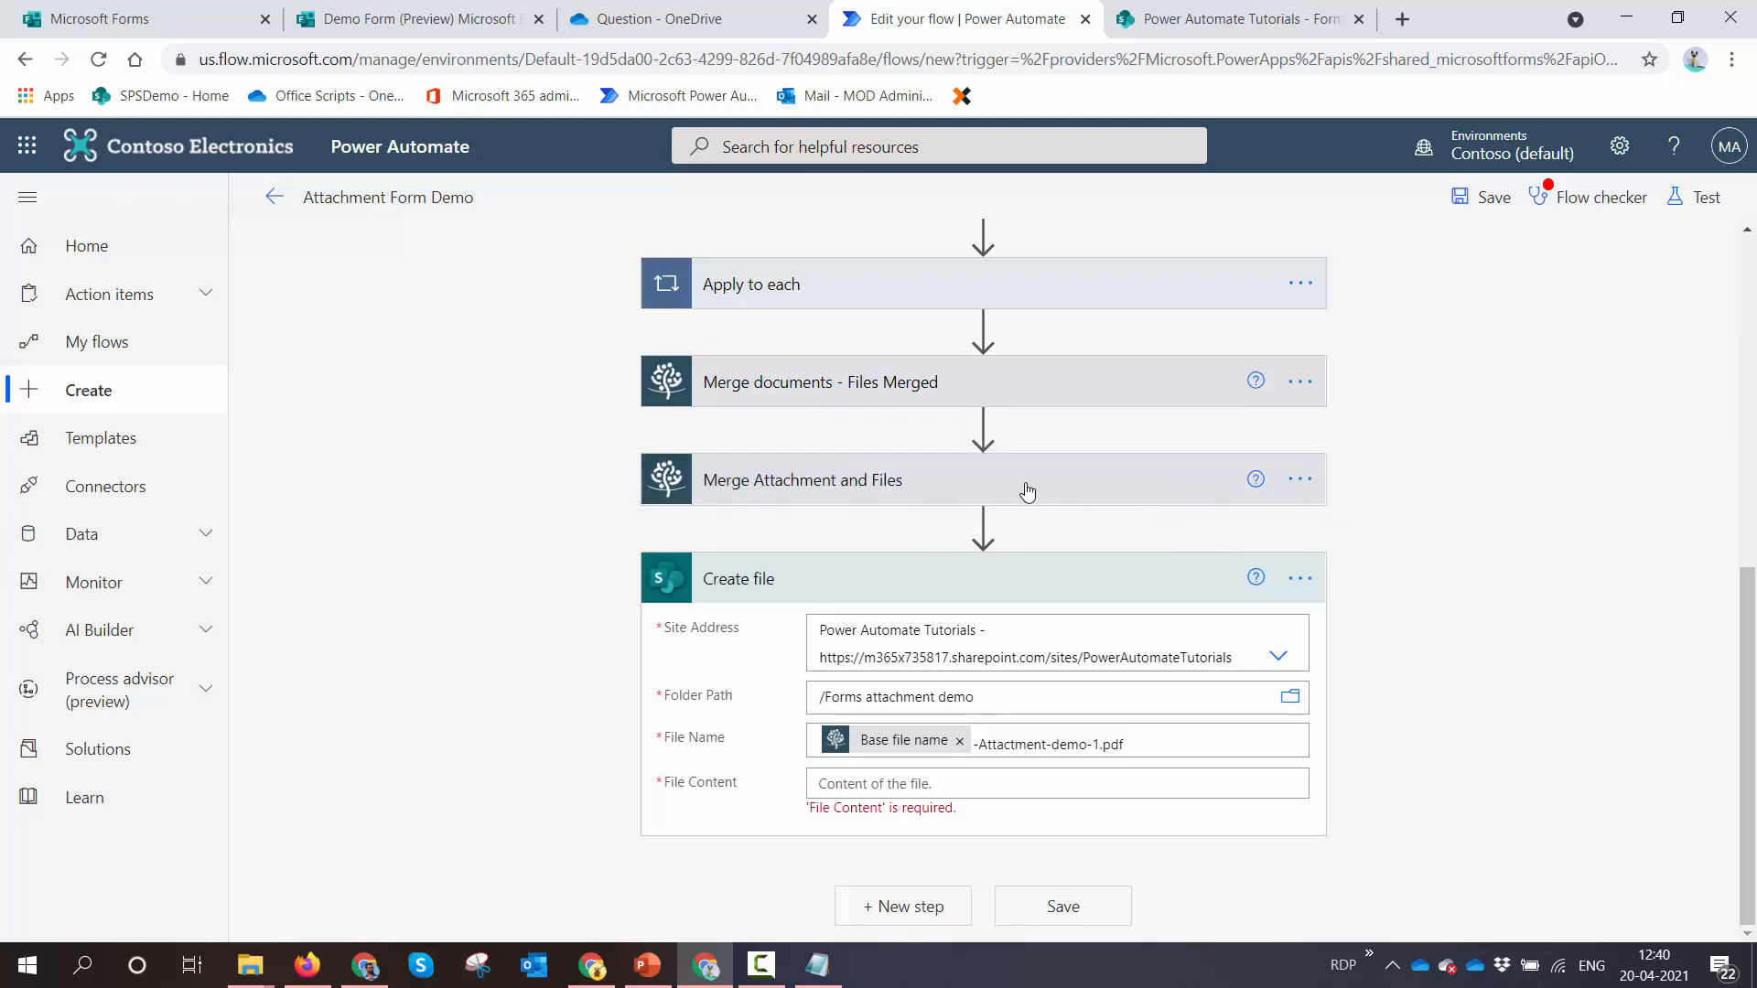
# Set File Content to the merge's Processed file content, save the flow and start a manual test
pyautogui.click(992, 782)
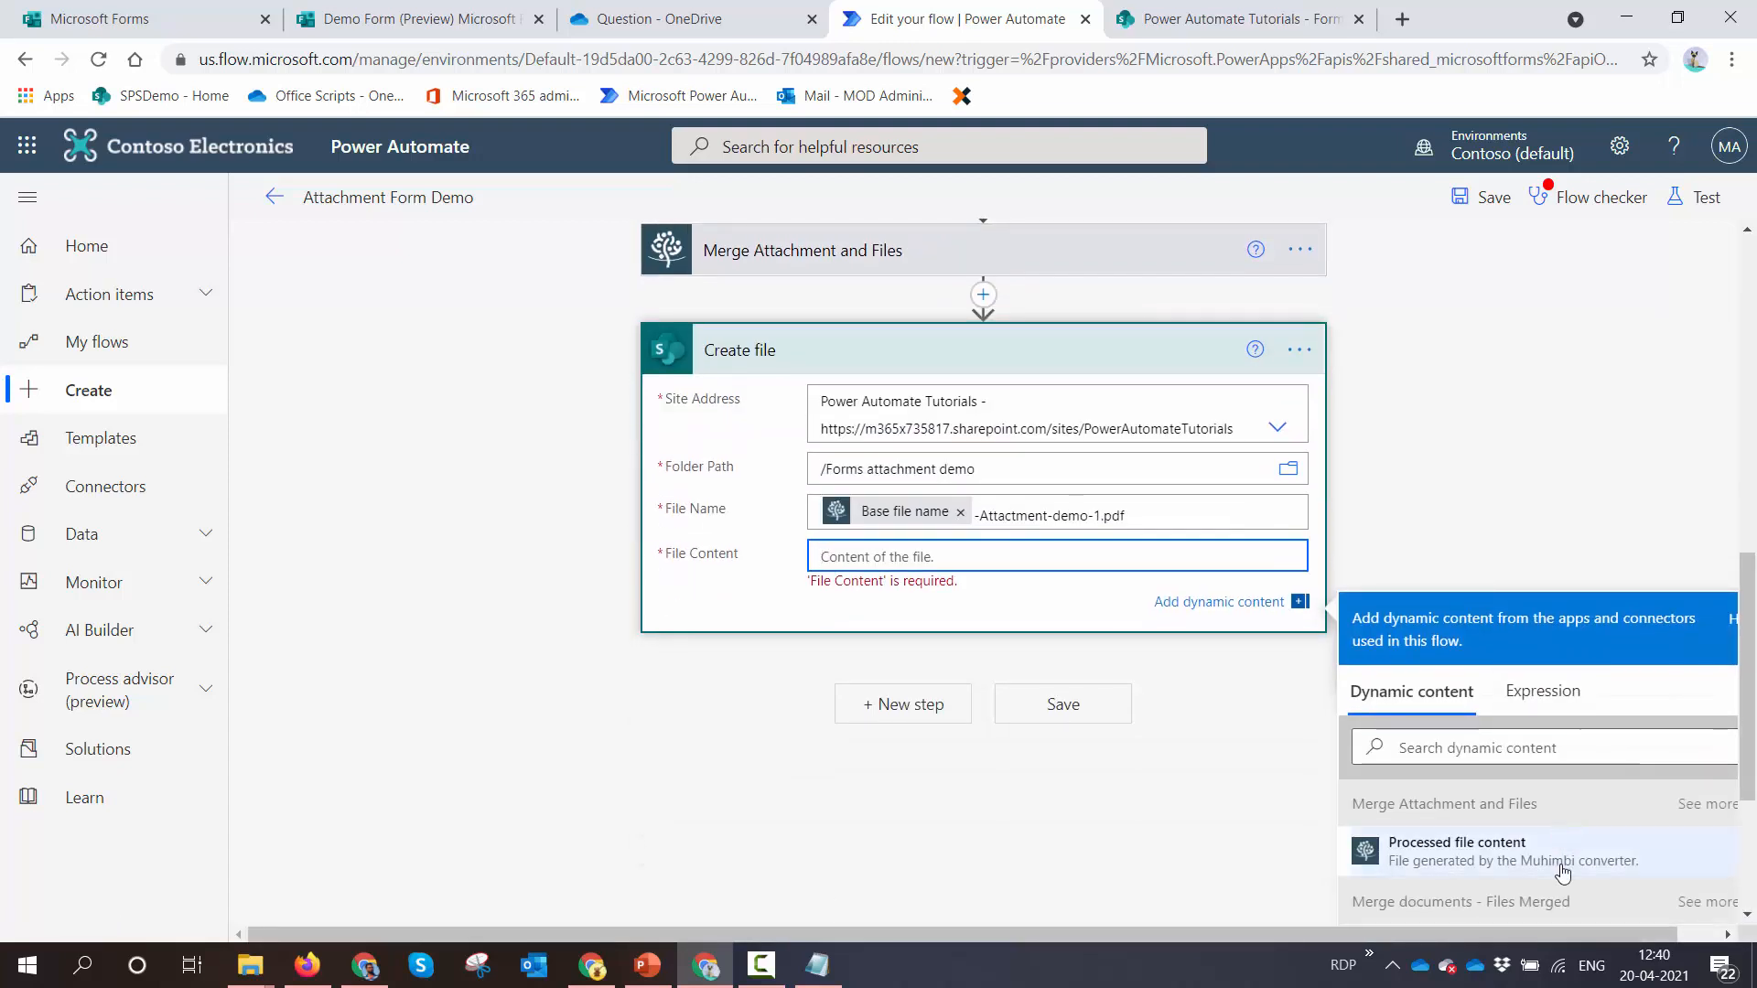
pyautogui.click(1562, 874)
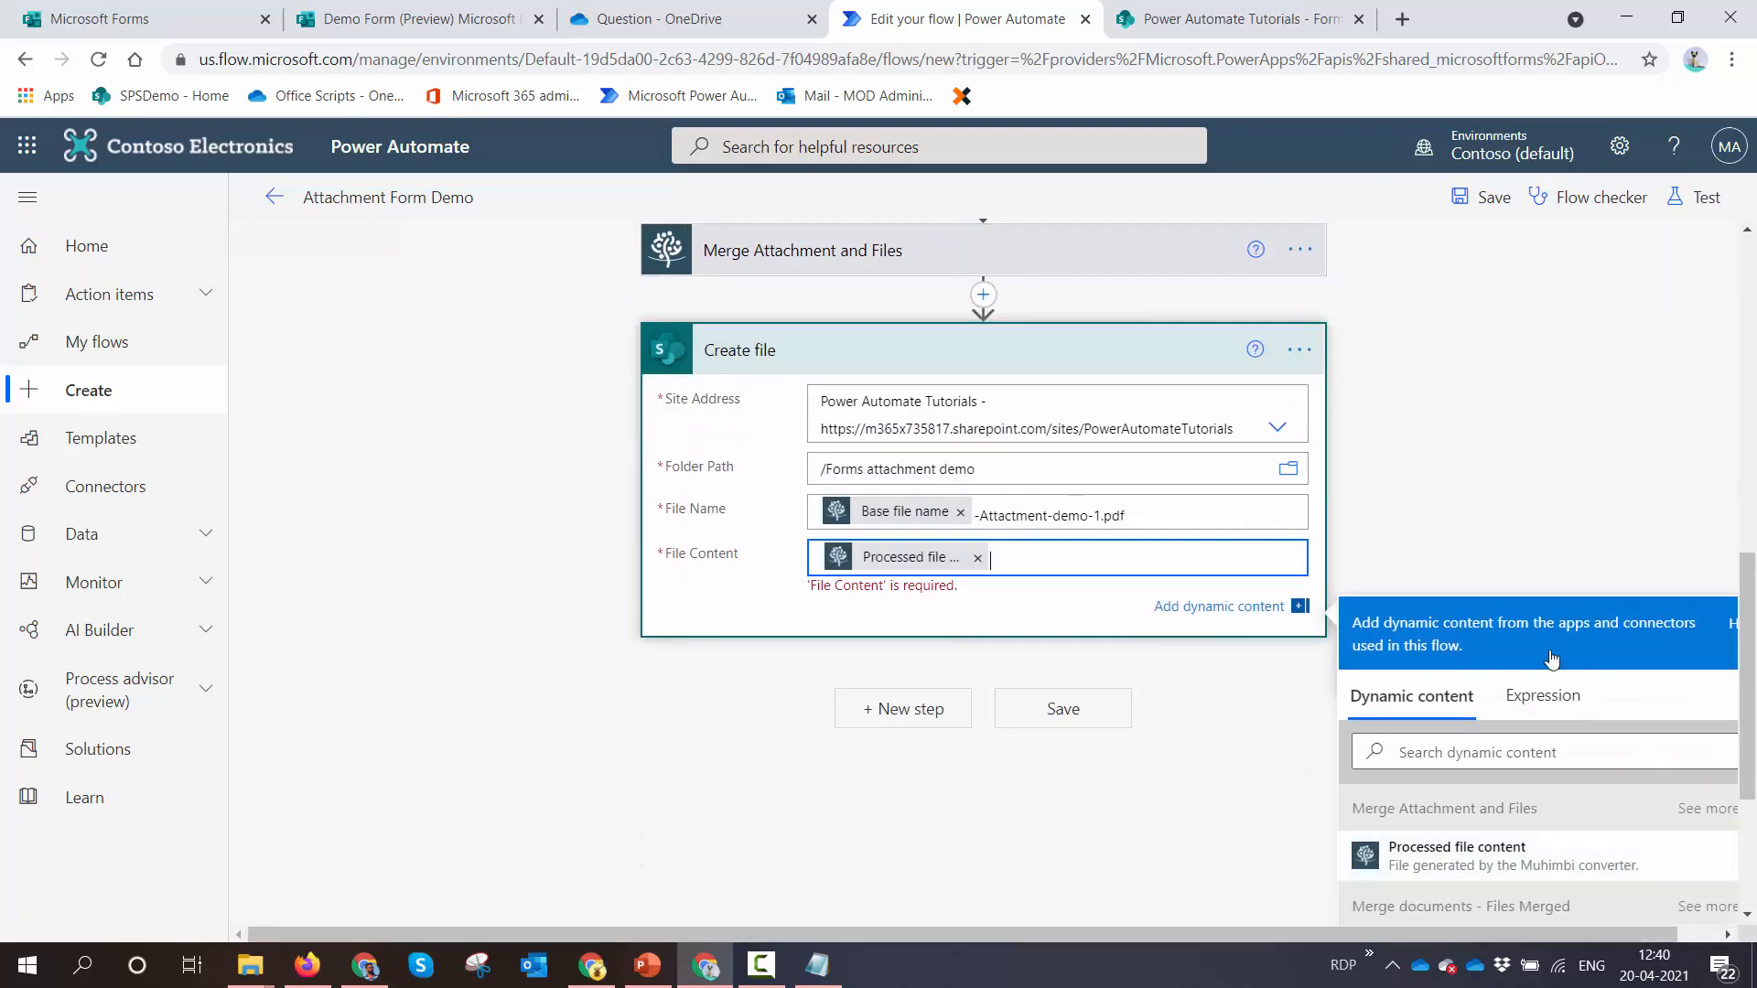
pyautogui.click(1471, 204)
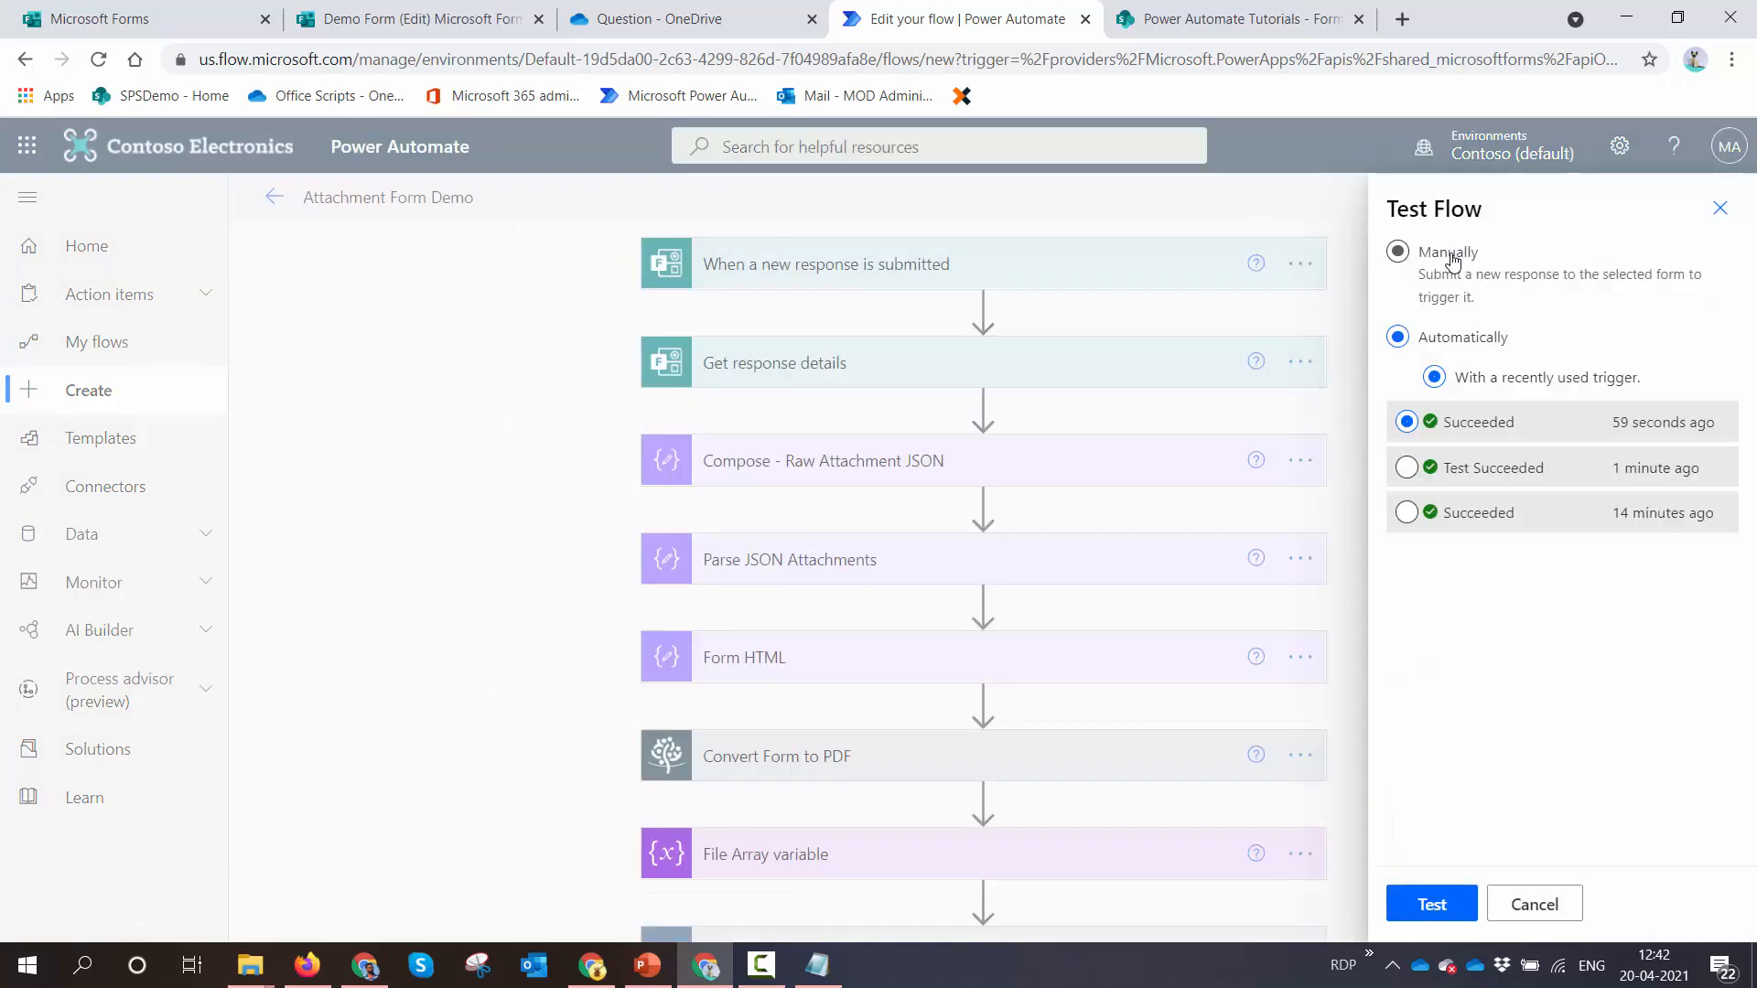
pyautogui.click(1446, 252)
pyautogui.click(1438, 902)
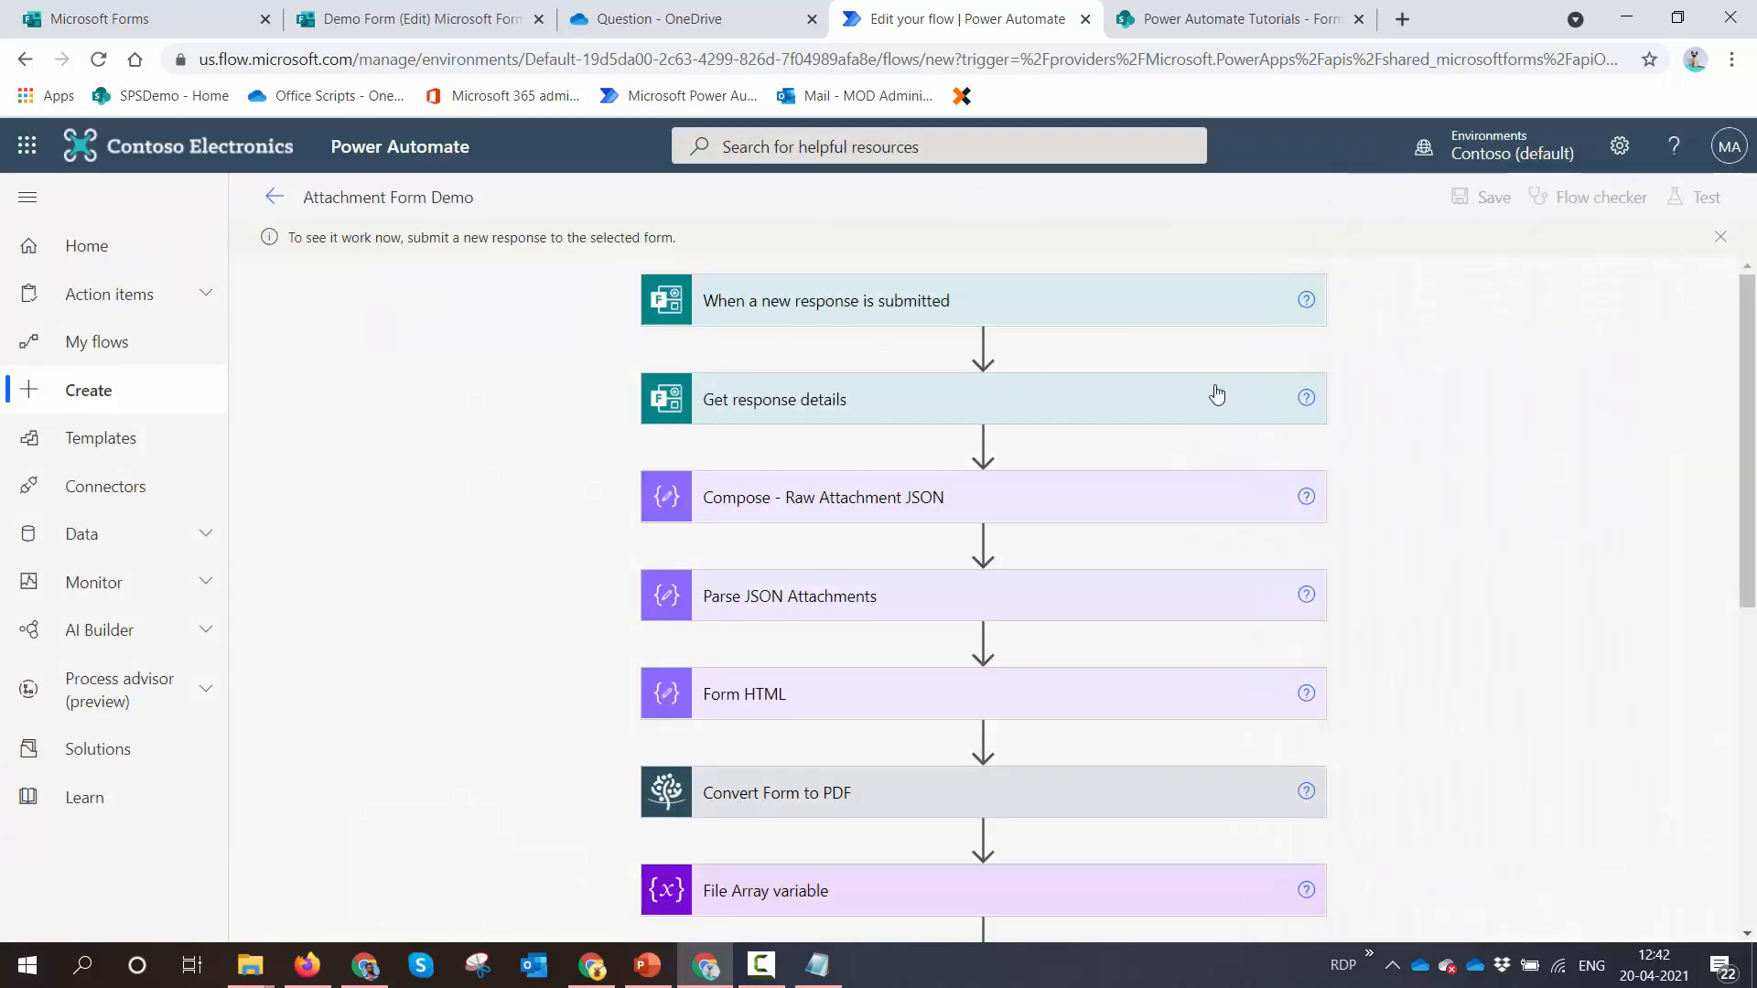
# Preview the Demo Form and enter a respondent name
pyautogui.click(423, 18)
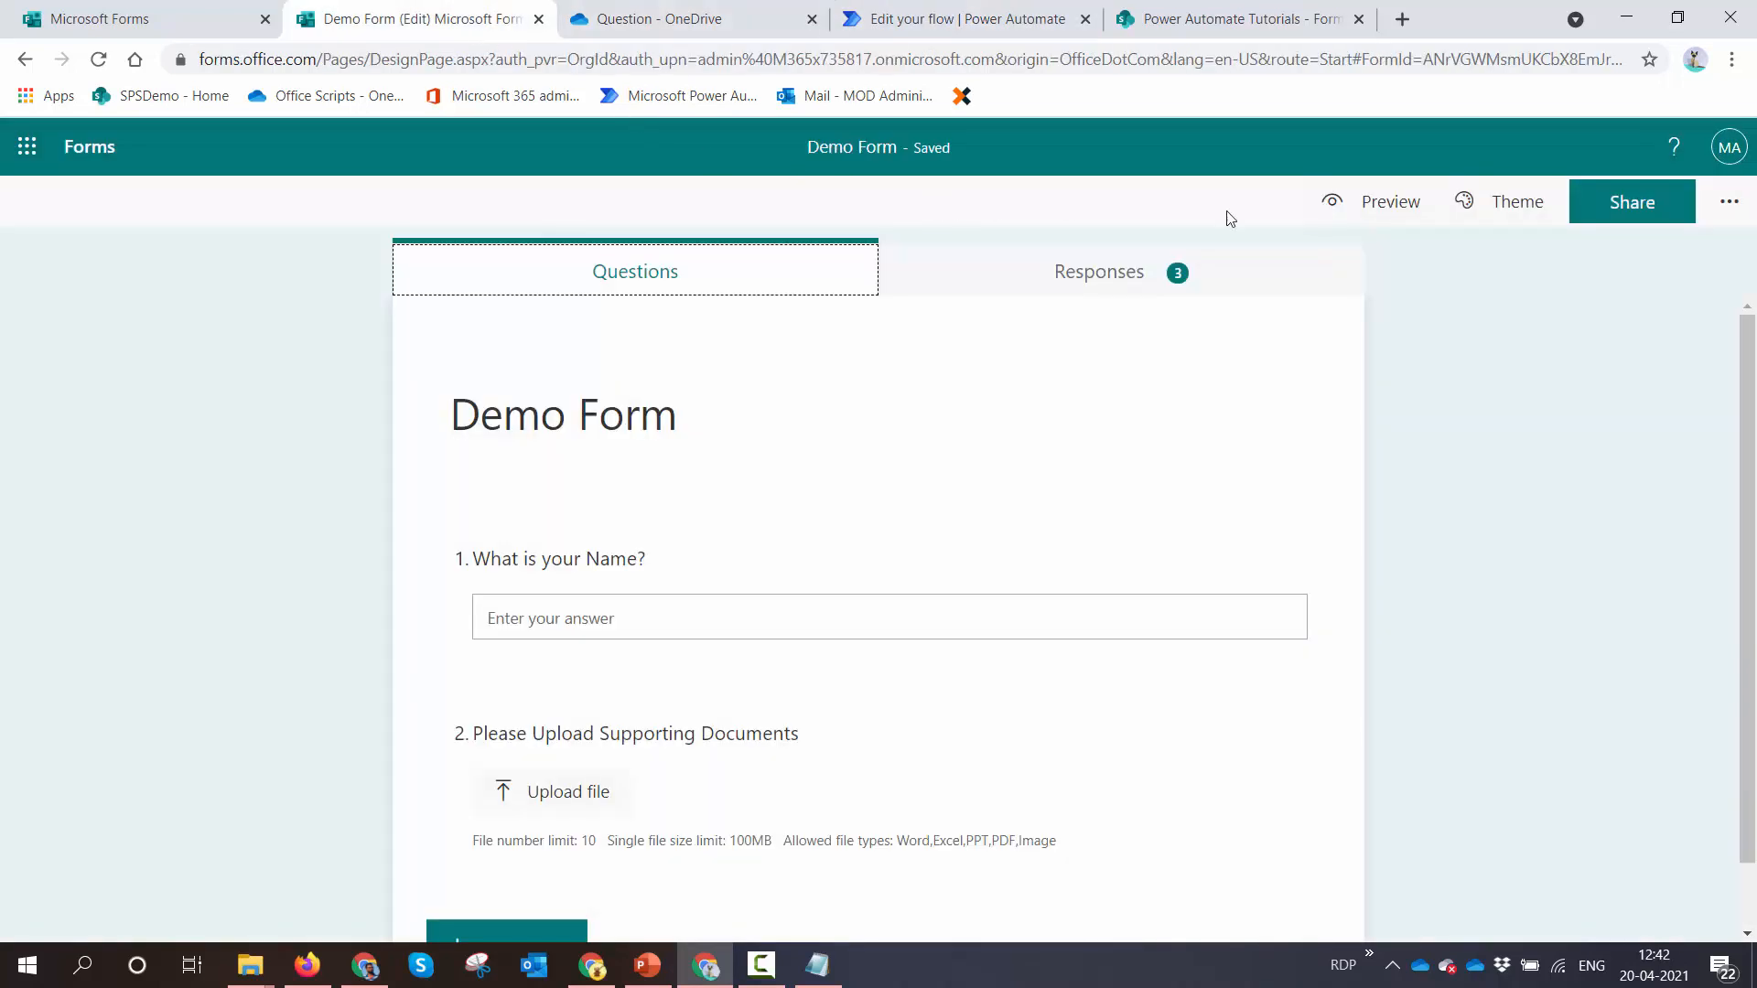
pyautogui.click(1414, 207)
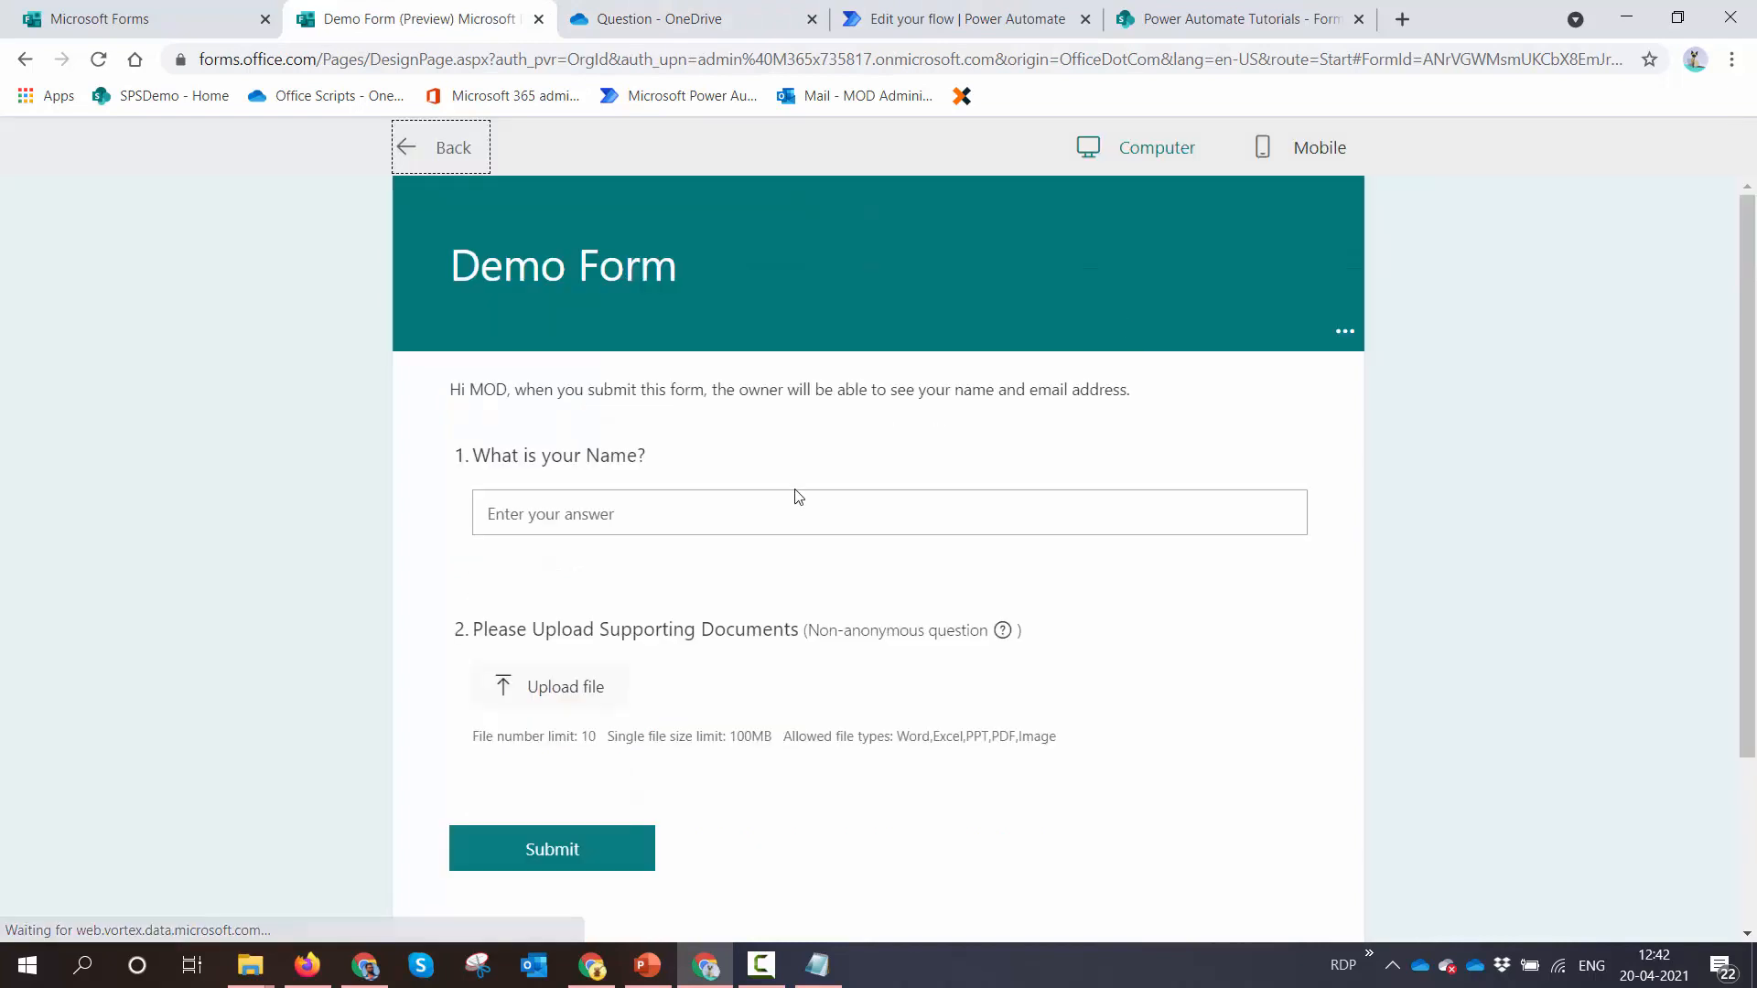
pyautogui.click(797, 514)
pyautogui.write('Clavin Demo 1')
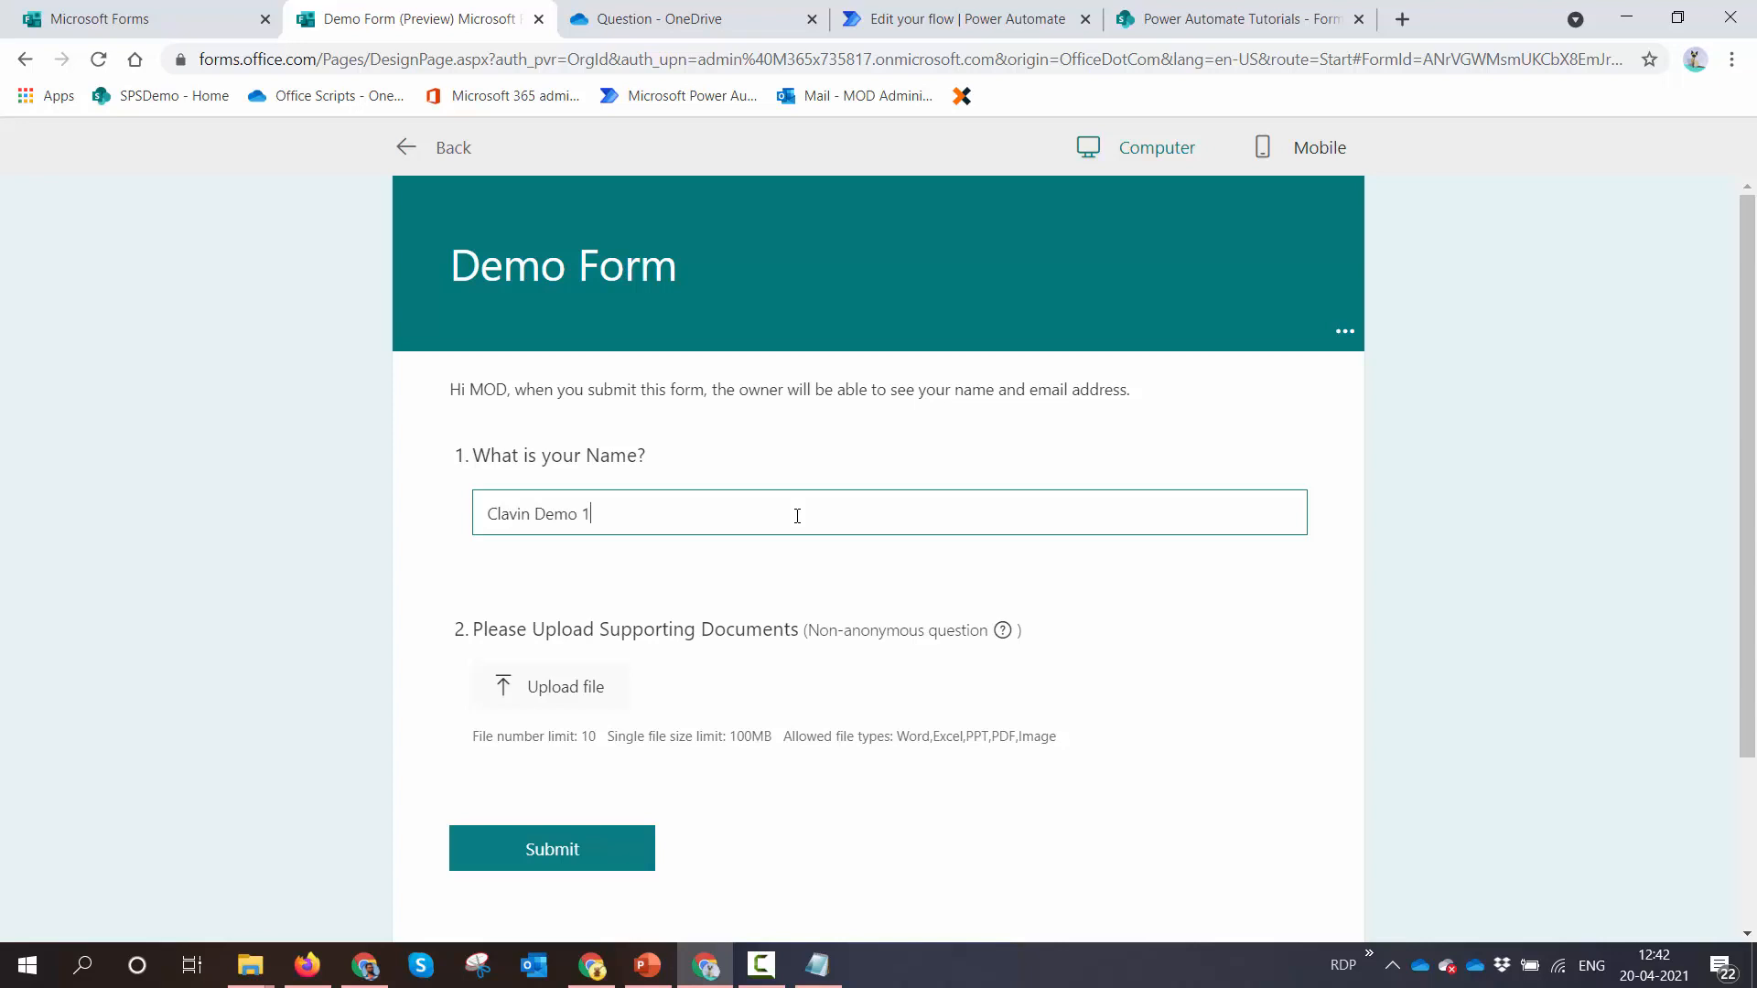
# Upload Company Letter Head.pdf, Resume sample.docx and a PNG, submit, and return to the flow
pyautogui.click(589, 688)
pyautogui.click(392, 174)
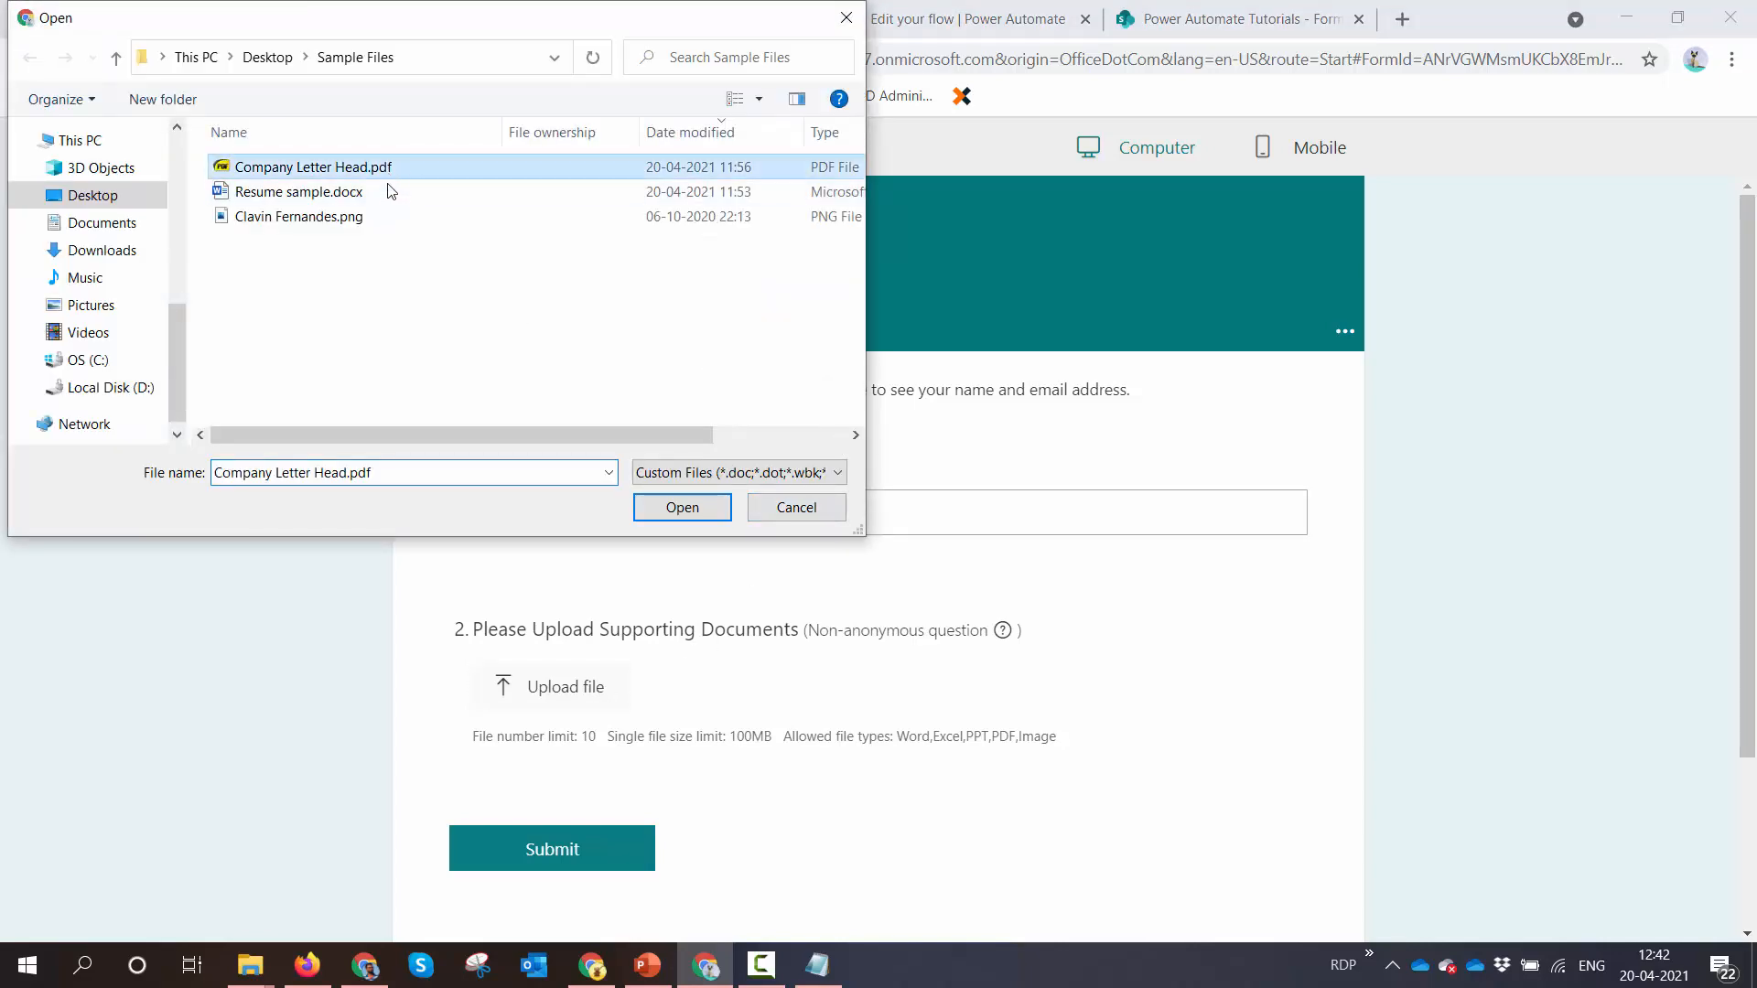
pyautogui.keyDown('ctrl'); pyautogui.click(392, 192); pyautogui.keyUp('ctrl')
pyautogui.keyDown('ctrl'); pyautogui.click(394, 216); pyautogui.keyUp('ctrl')
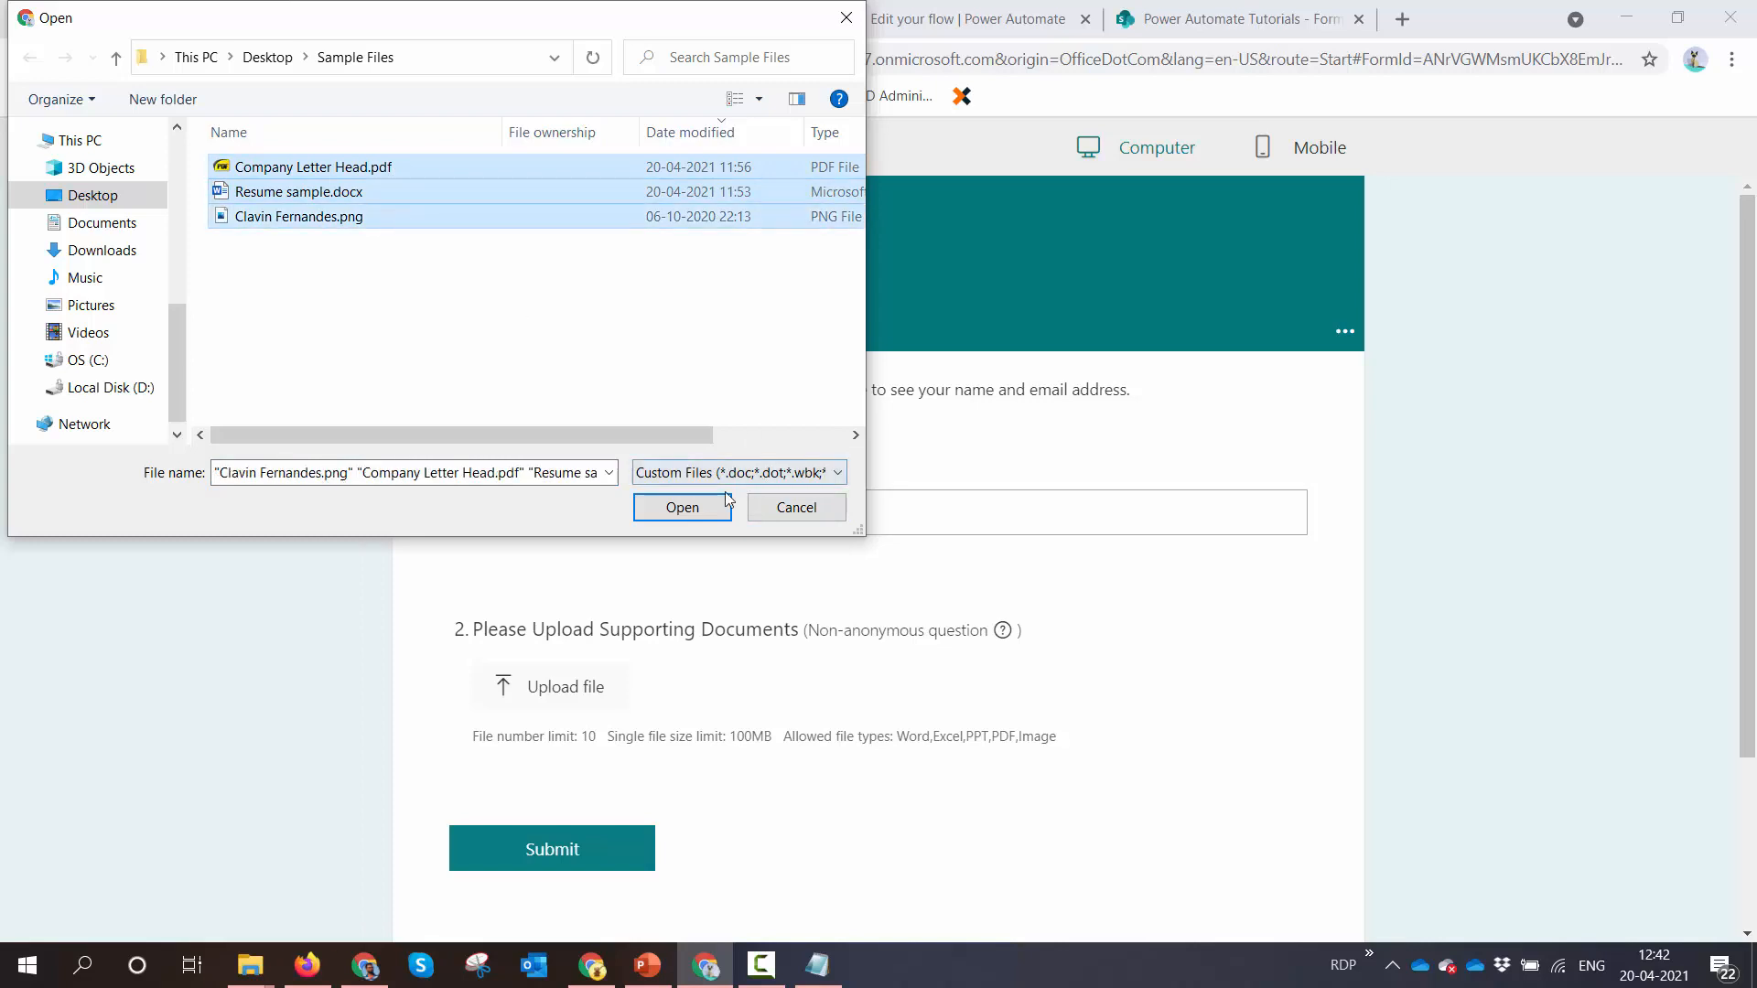
pyautogui.click(686, 507)
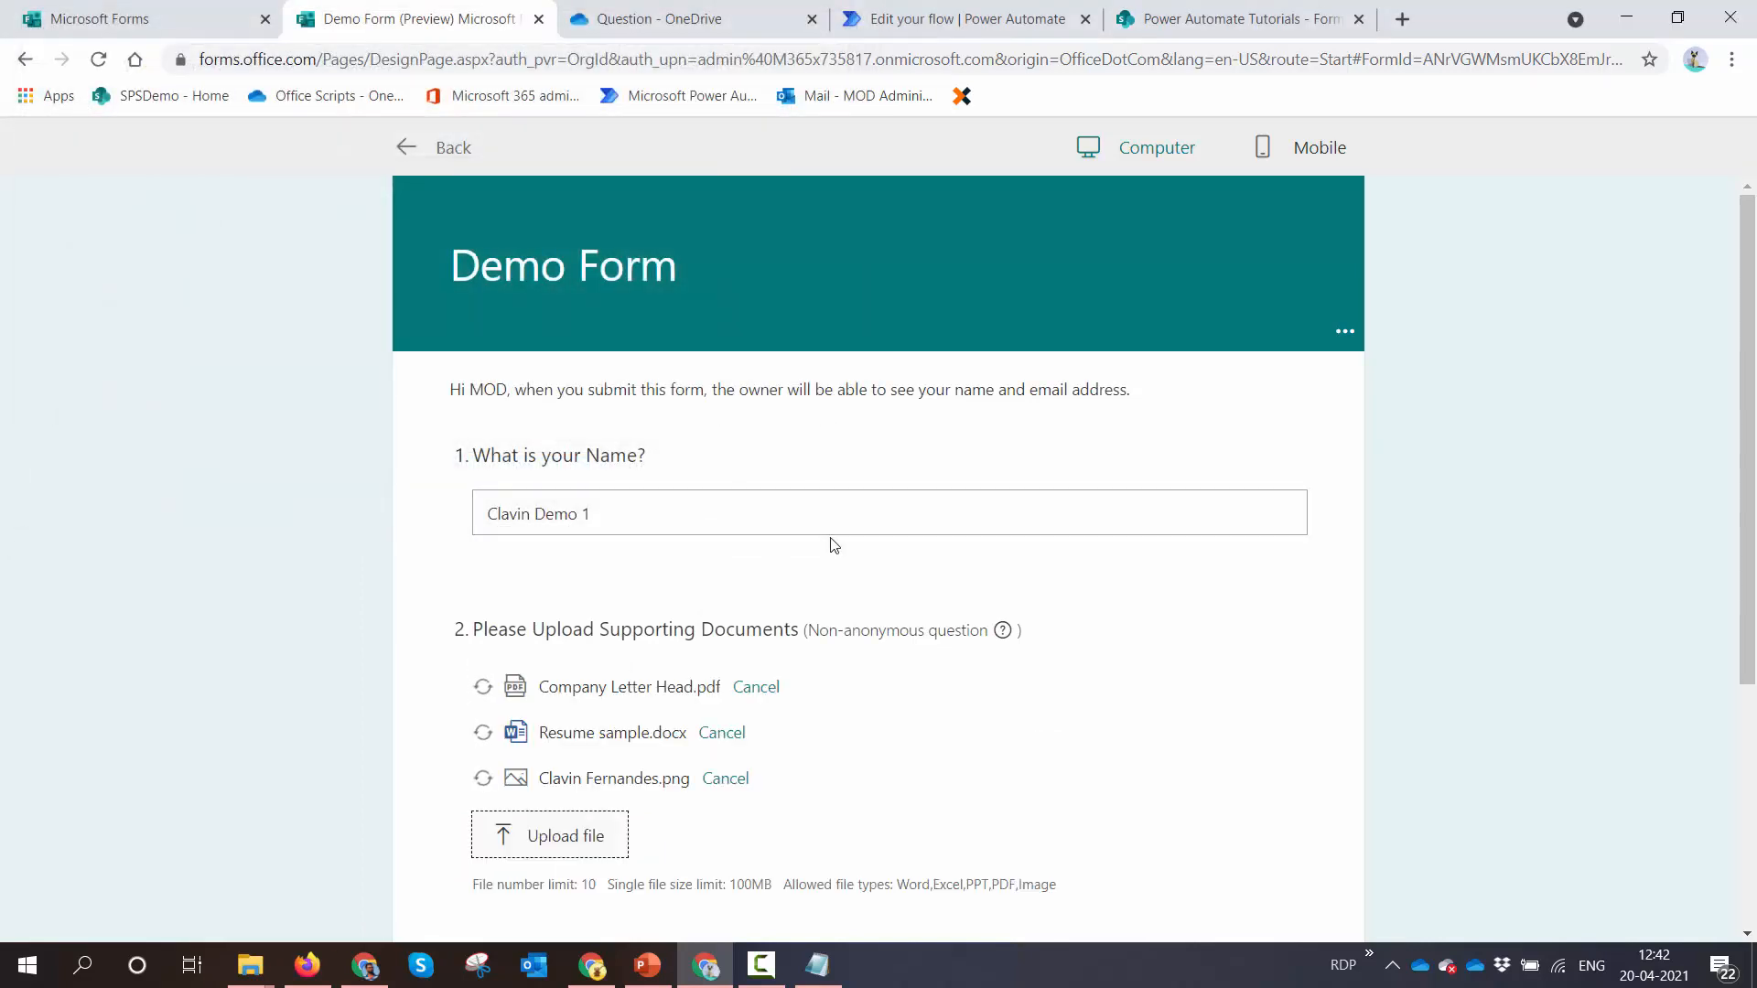
pyautogui.scroll(-4, 829, 545)
pyautogui.click(567, 609)
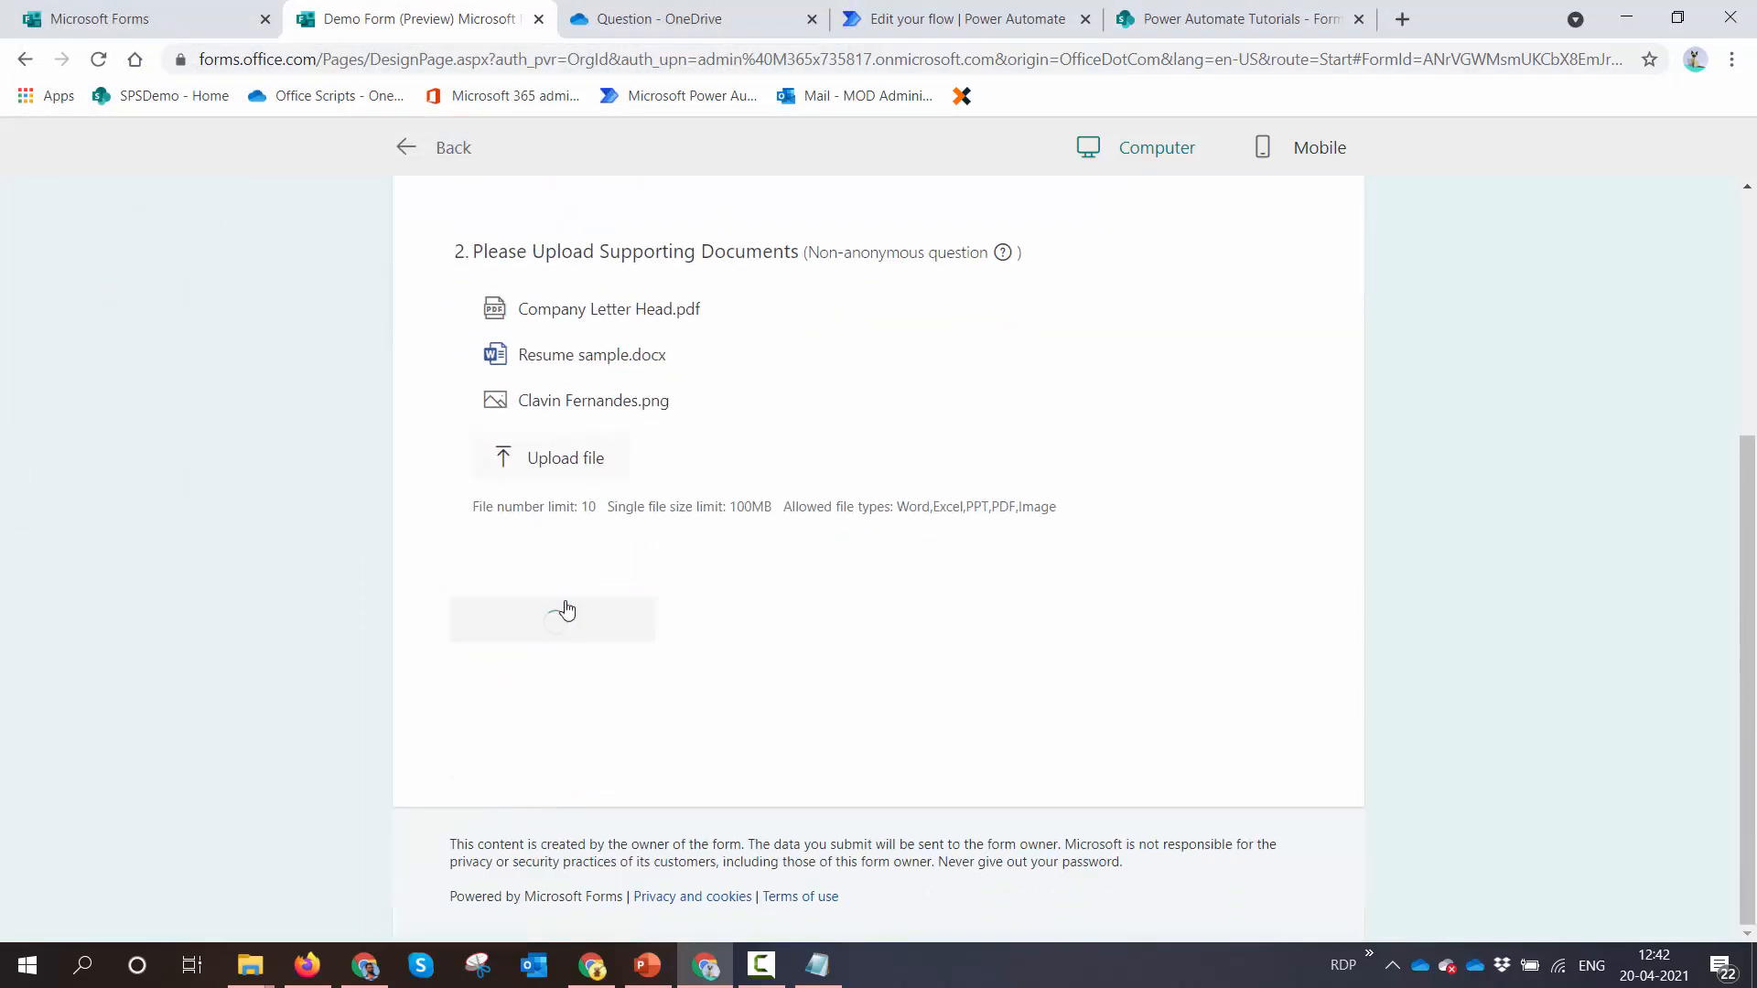
pyautogui.click(958, 18)
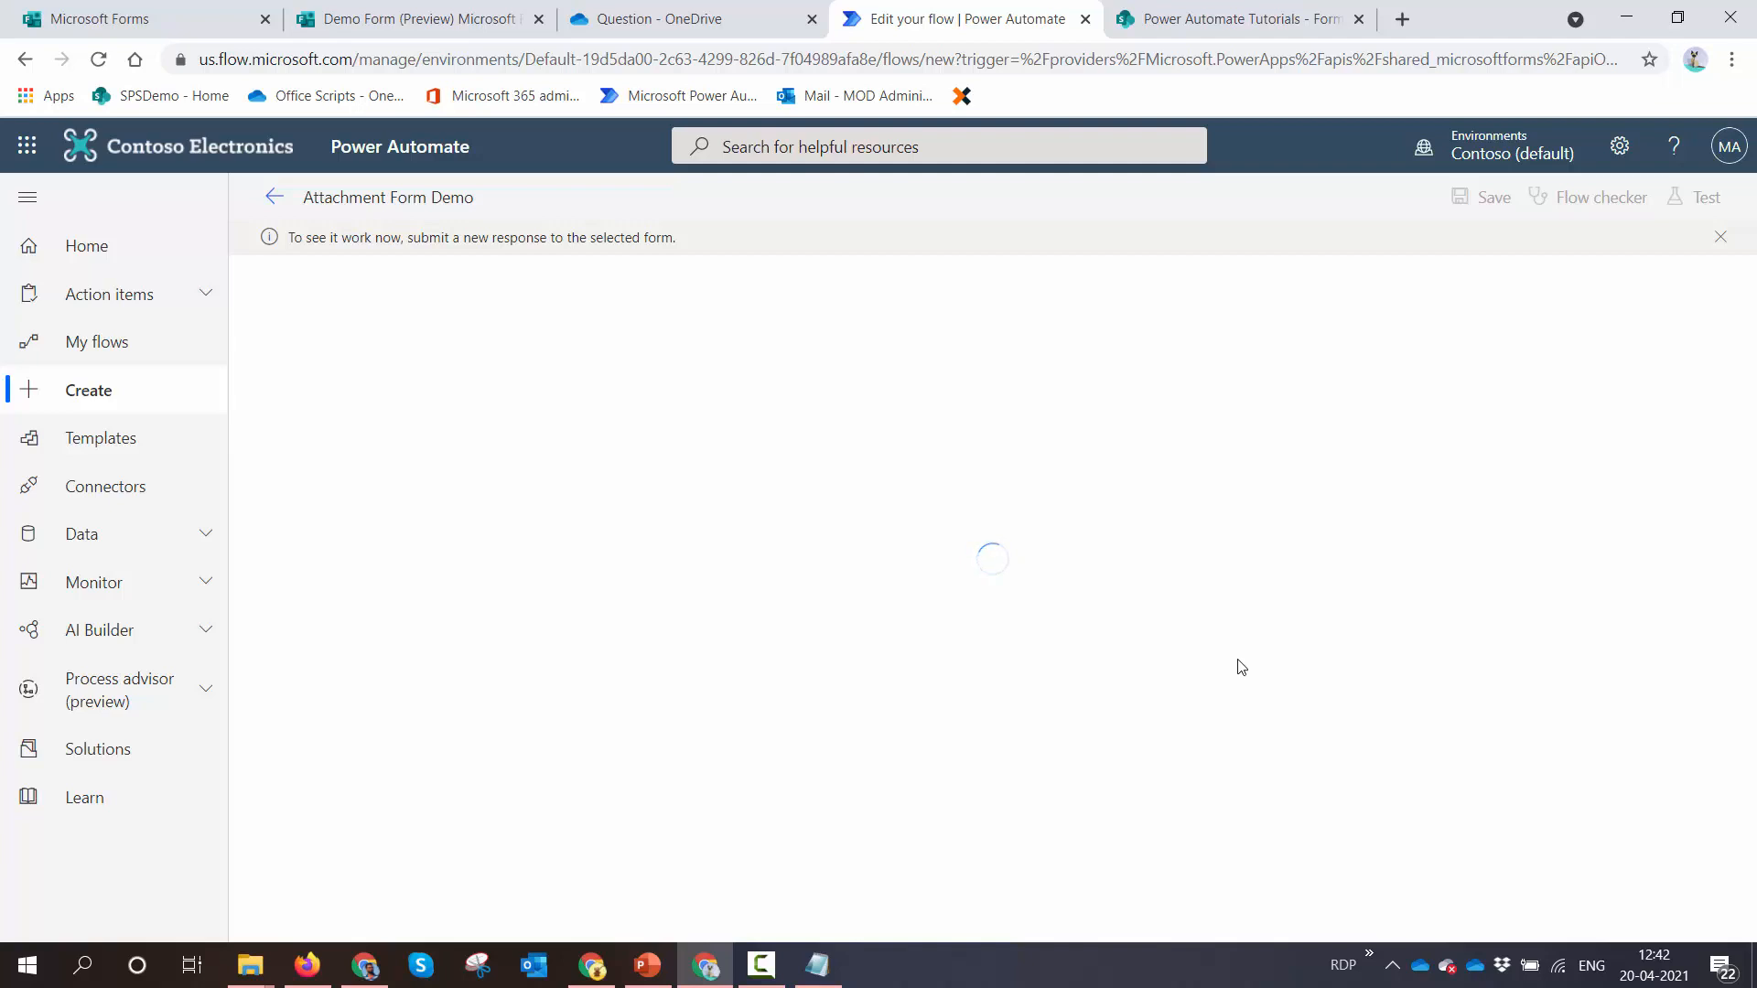
# Confirm the run succeeded, expanding Apply to each's 3 iterations, then go to the SharePoint library
pyautogui.click(1197, 13)
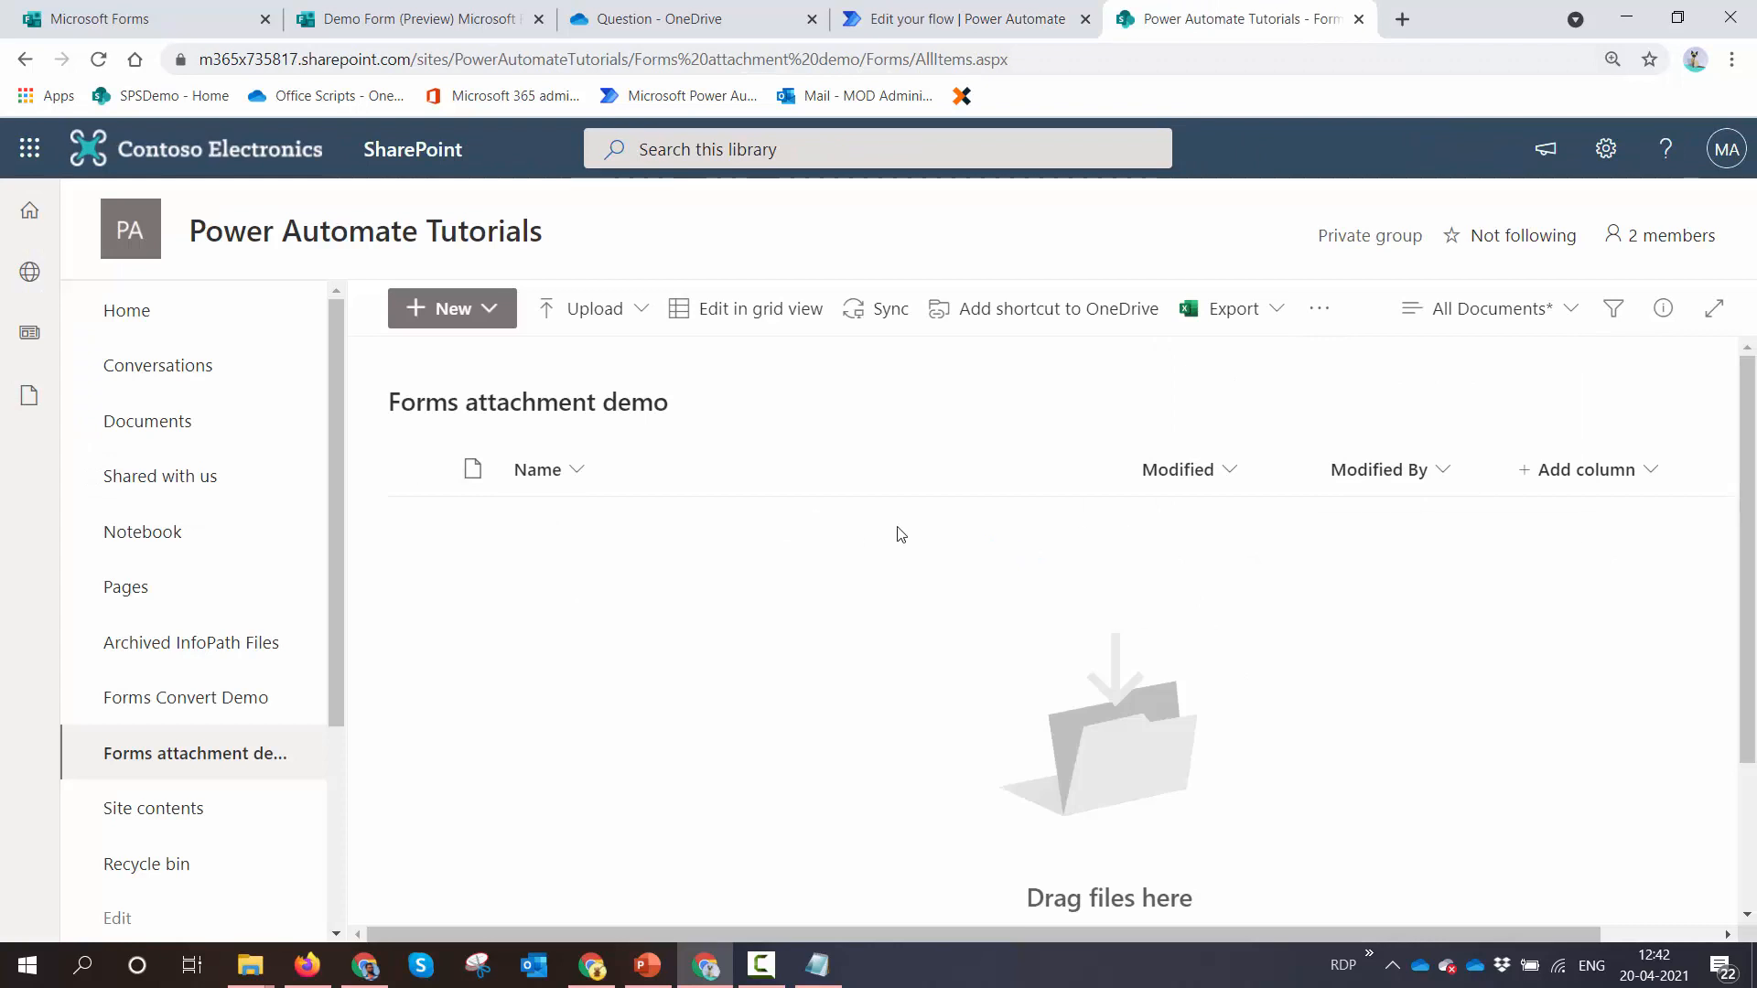
pyautogui.click(961, 18)
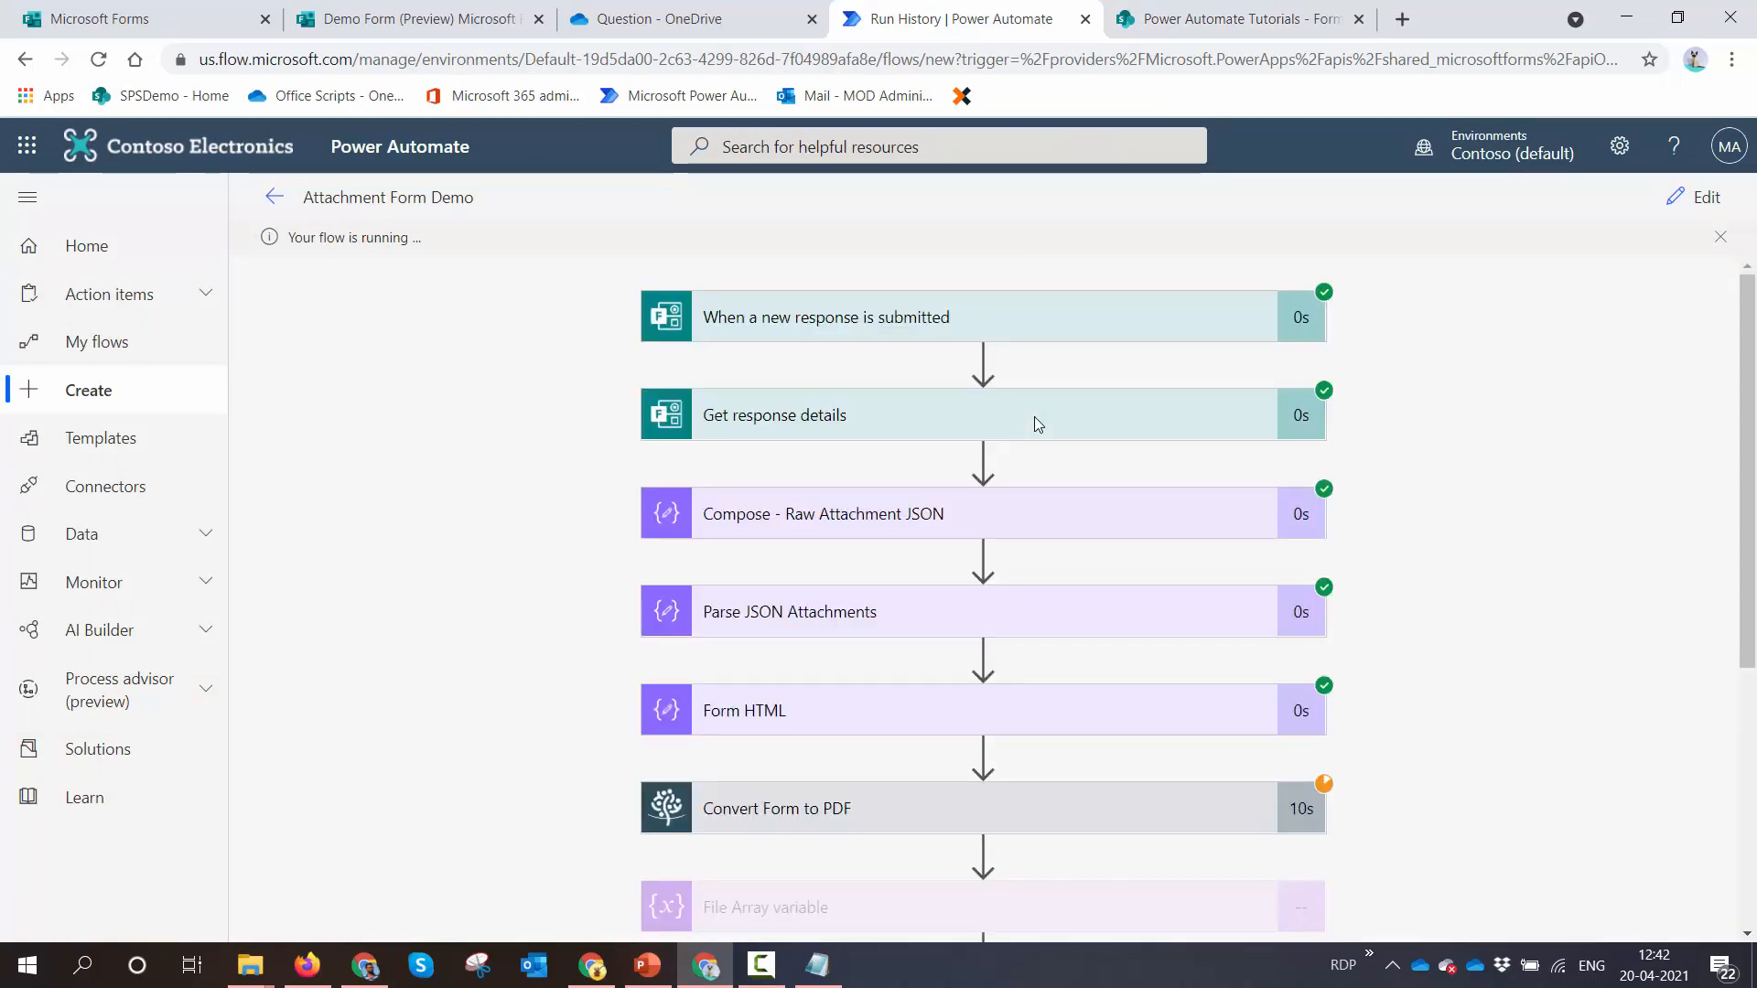
pyautogui.scroll(-5, 1034, 423)
pyautogui.click(1034, 575)
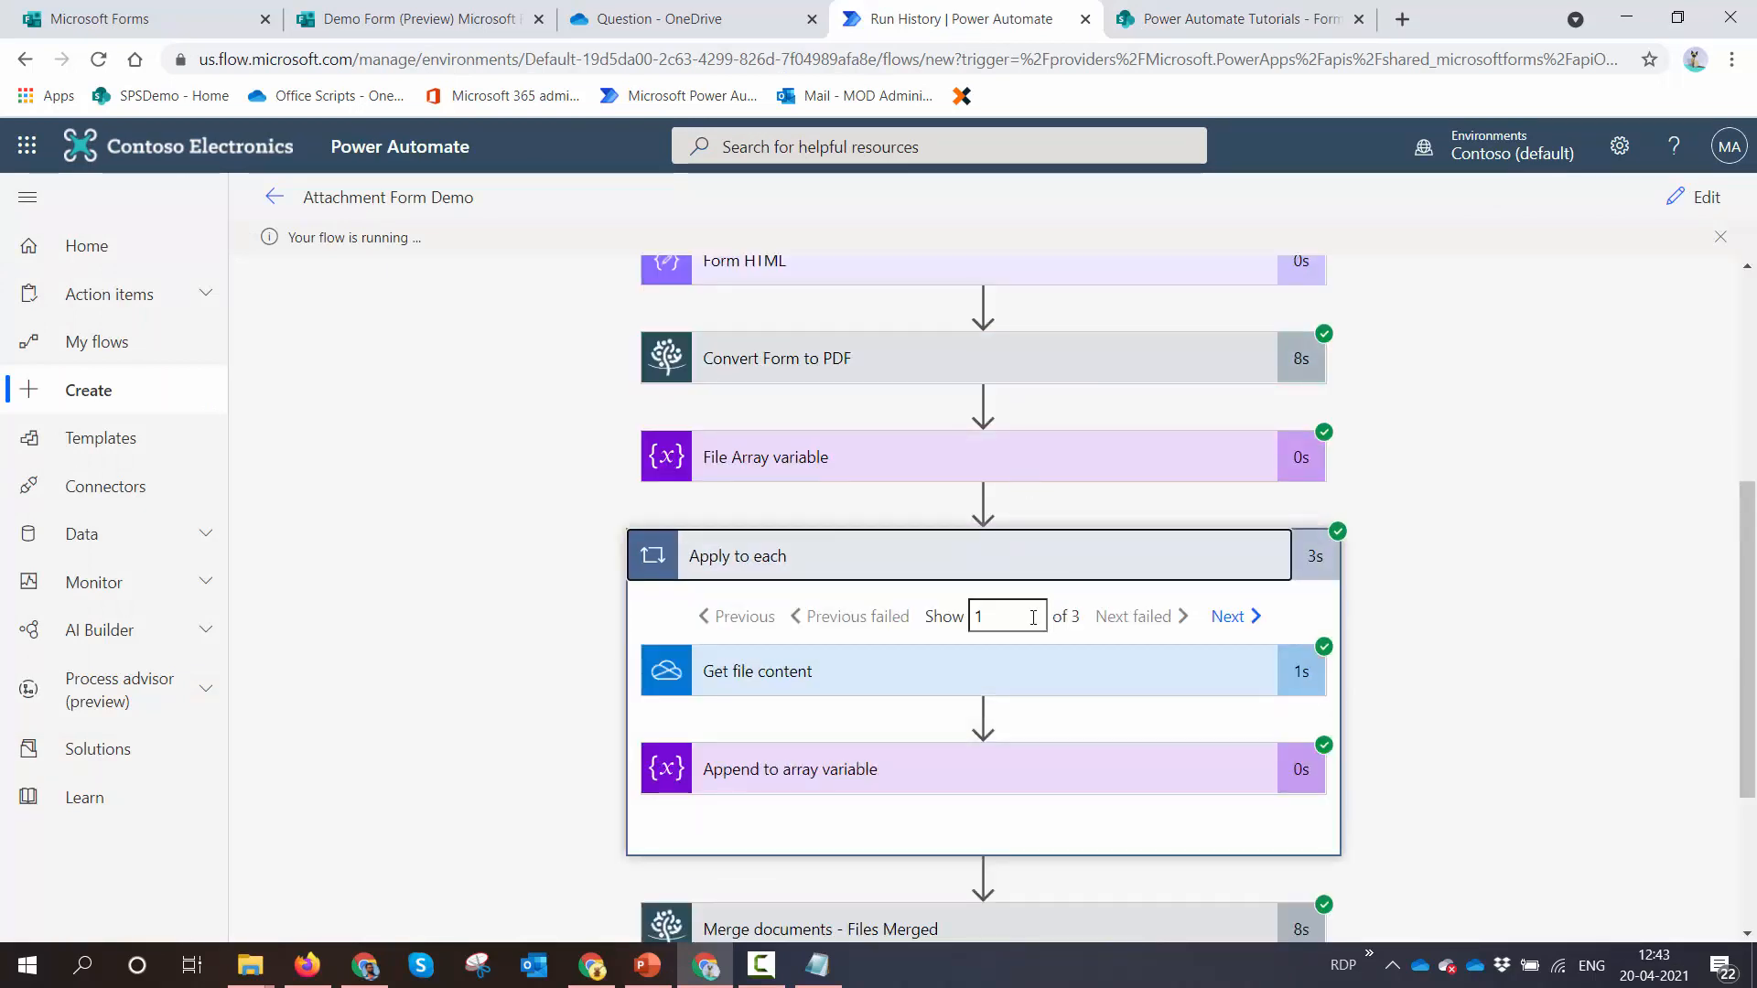
pyautogui.scroll(-3, 1116, 658)
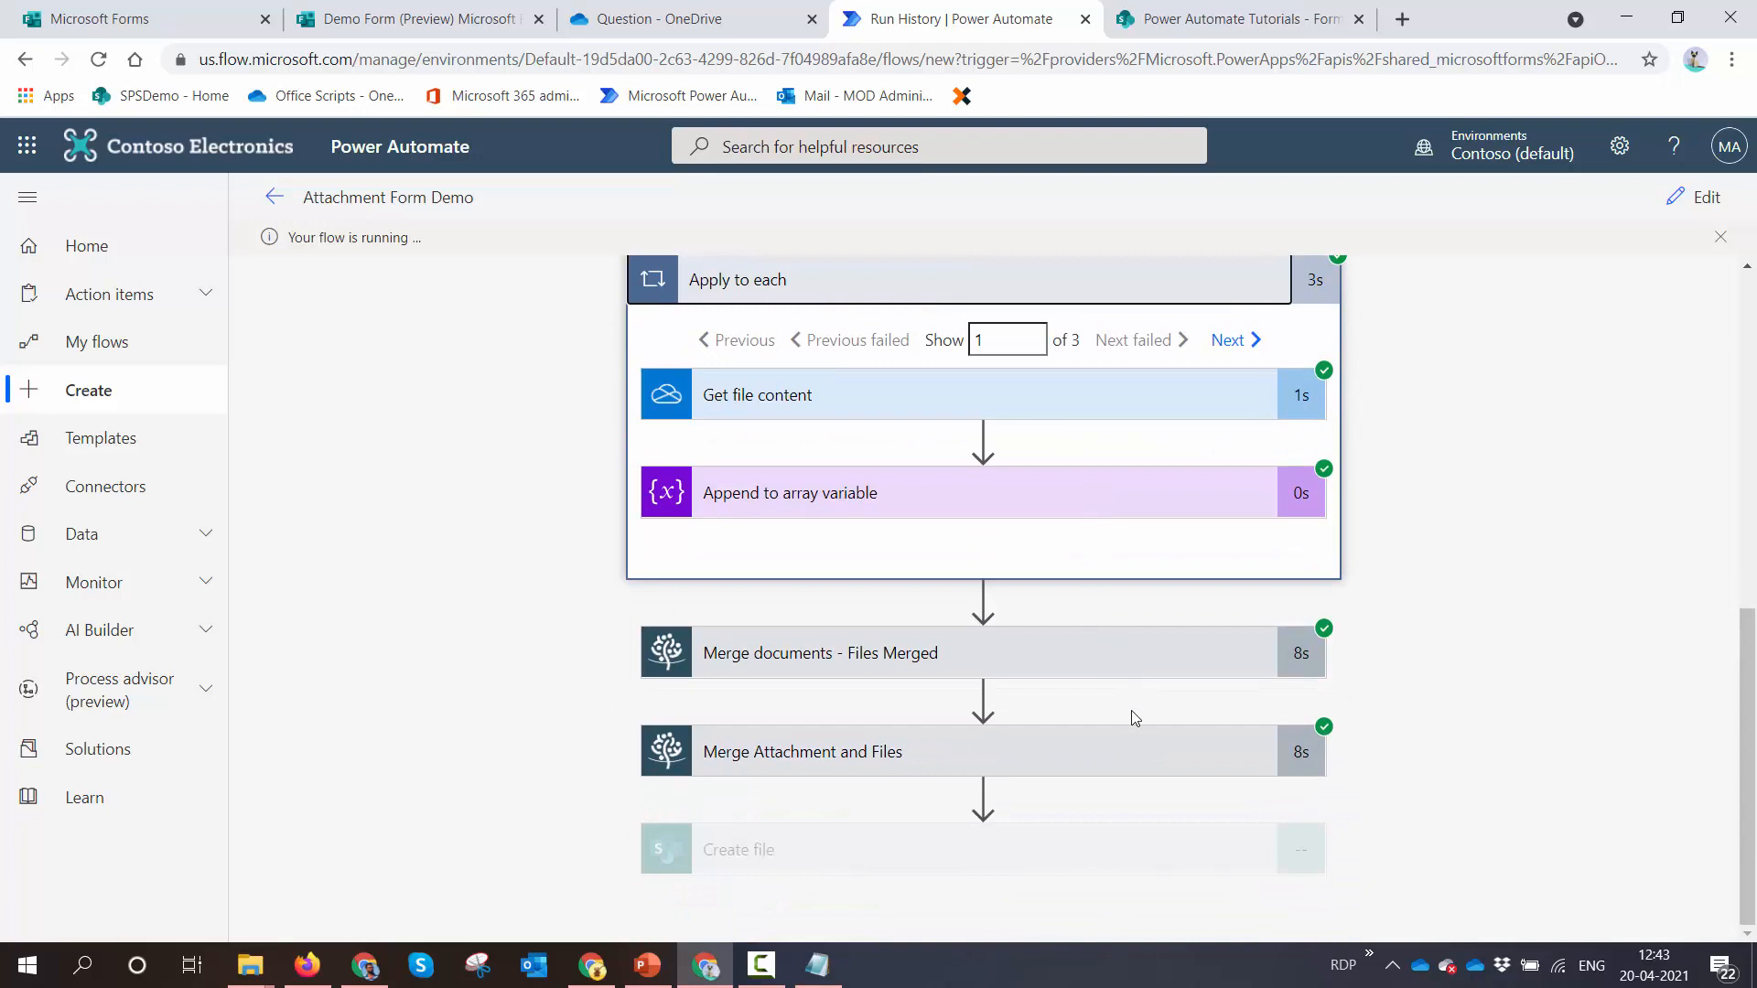
pyautogui.click(1246, 20)
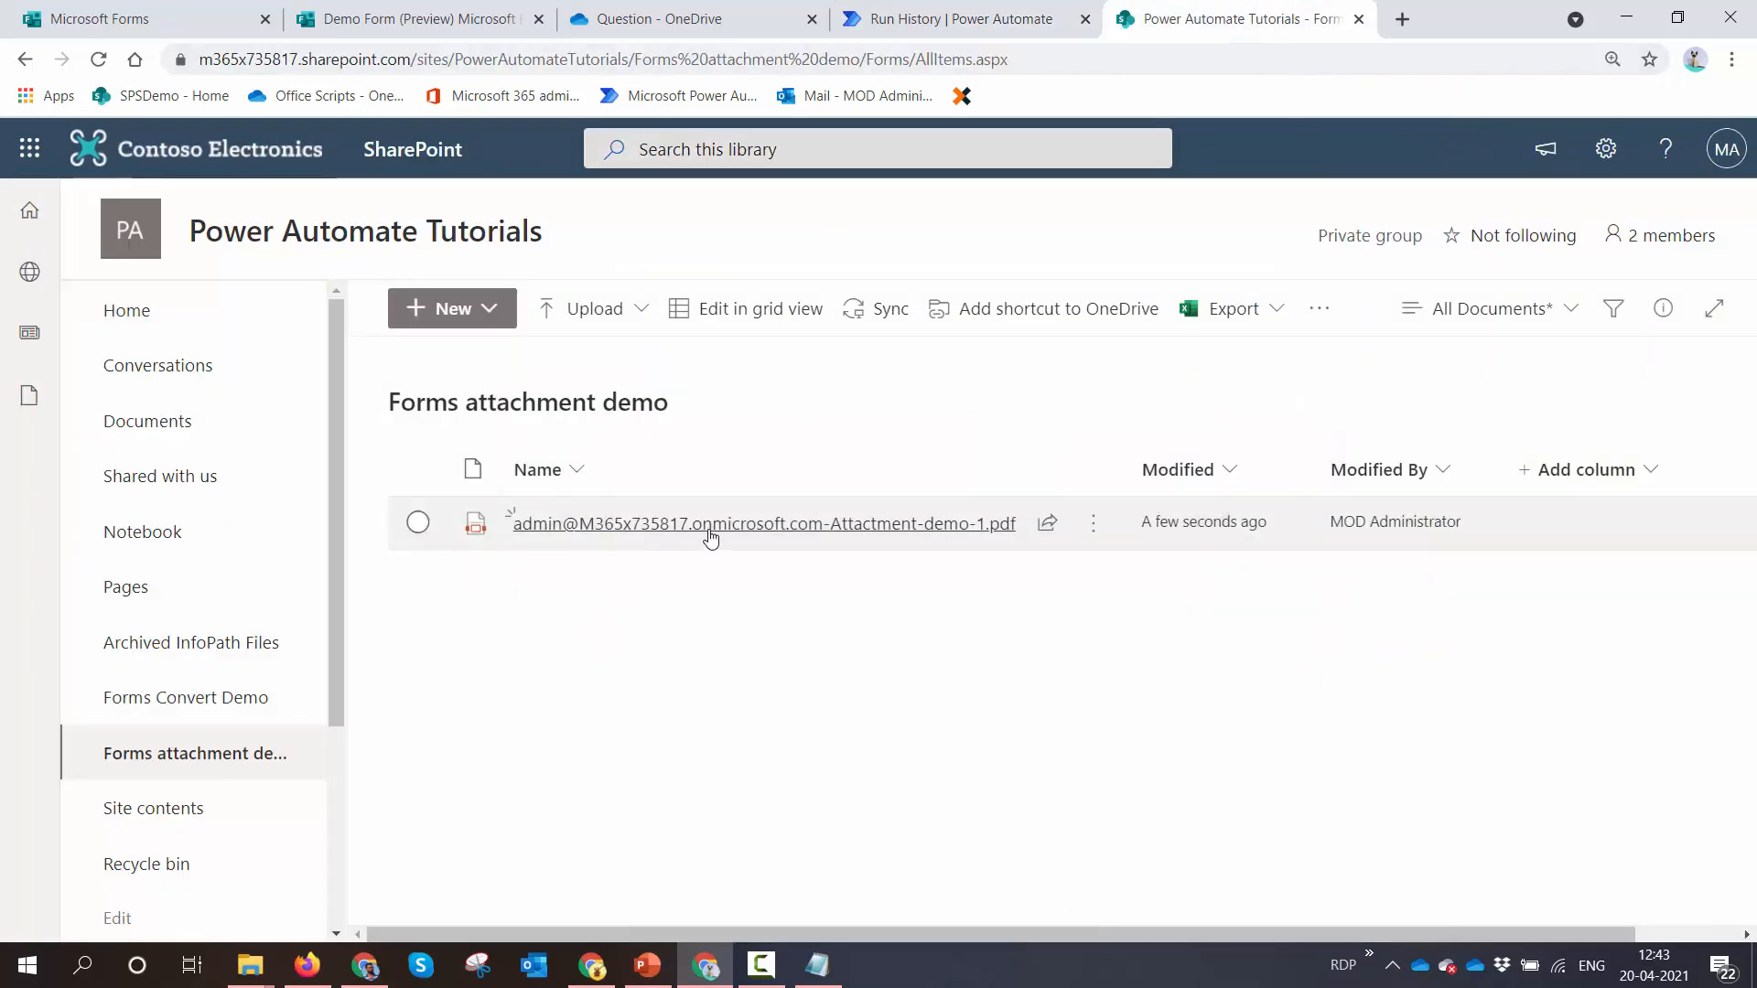
# Open the new PDF and scroll through its four pages of form answers, letterhead and resume
pyautogui.click(709, 533)
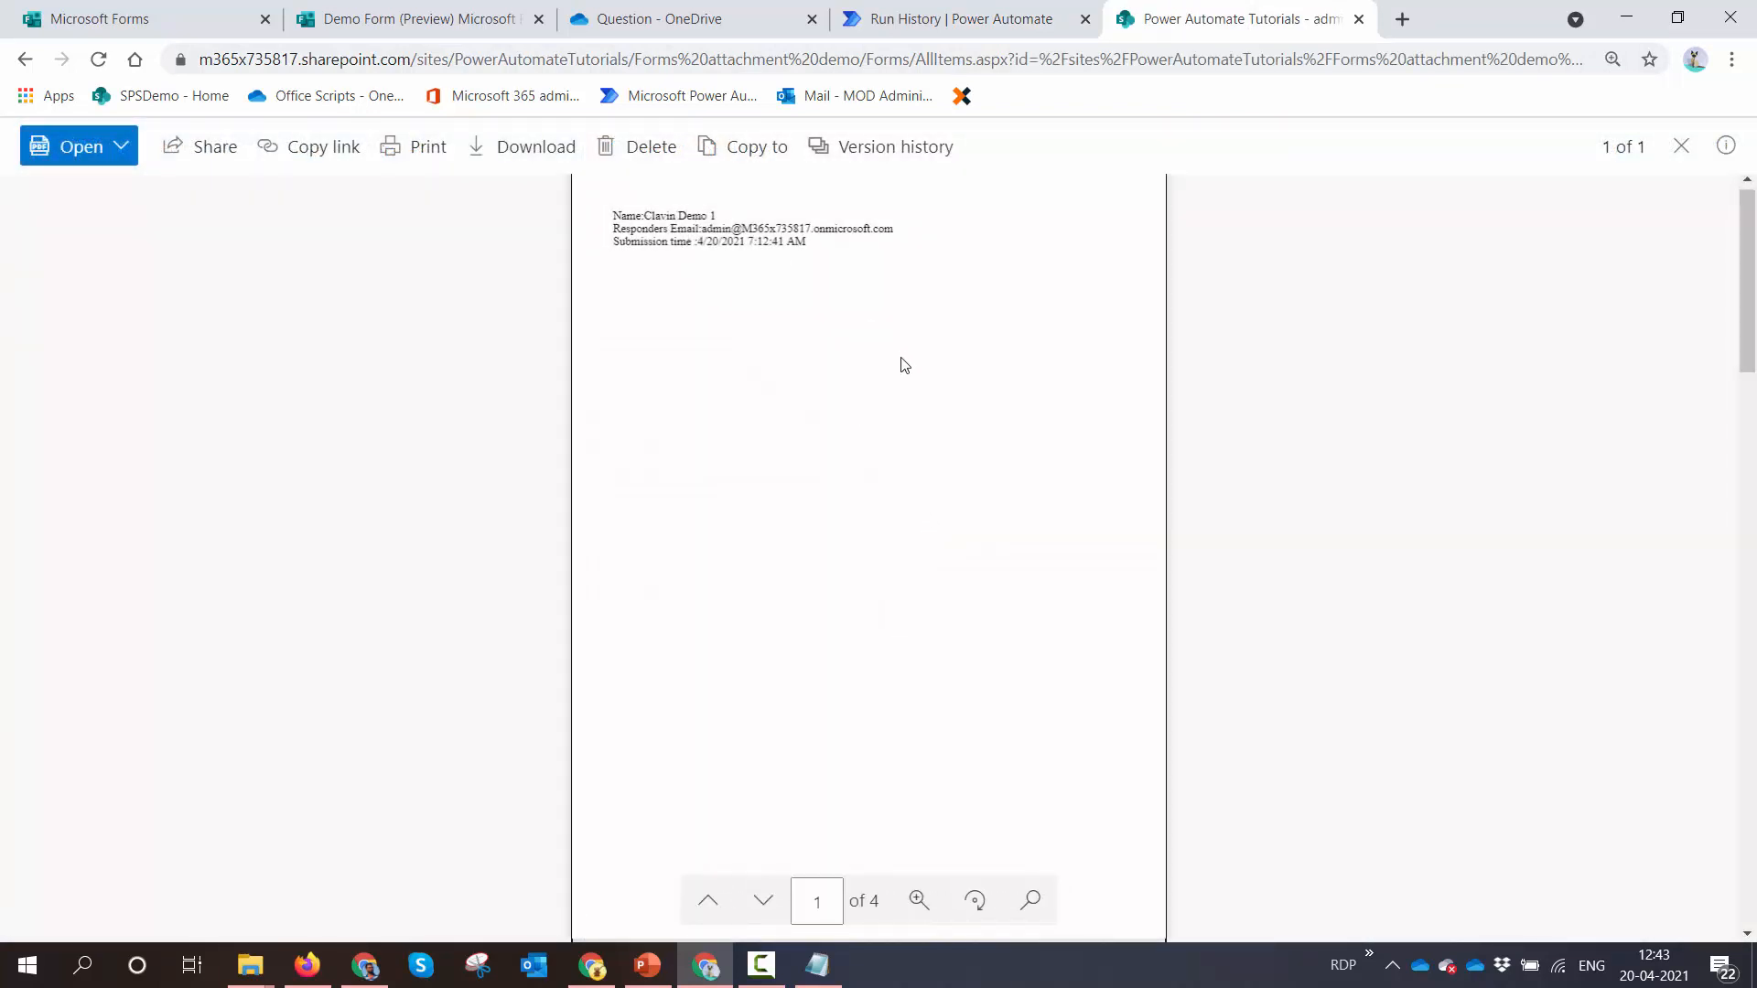
pyautogui.scroll(-12, 904, 366)
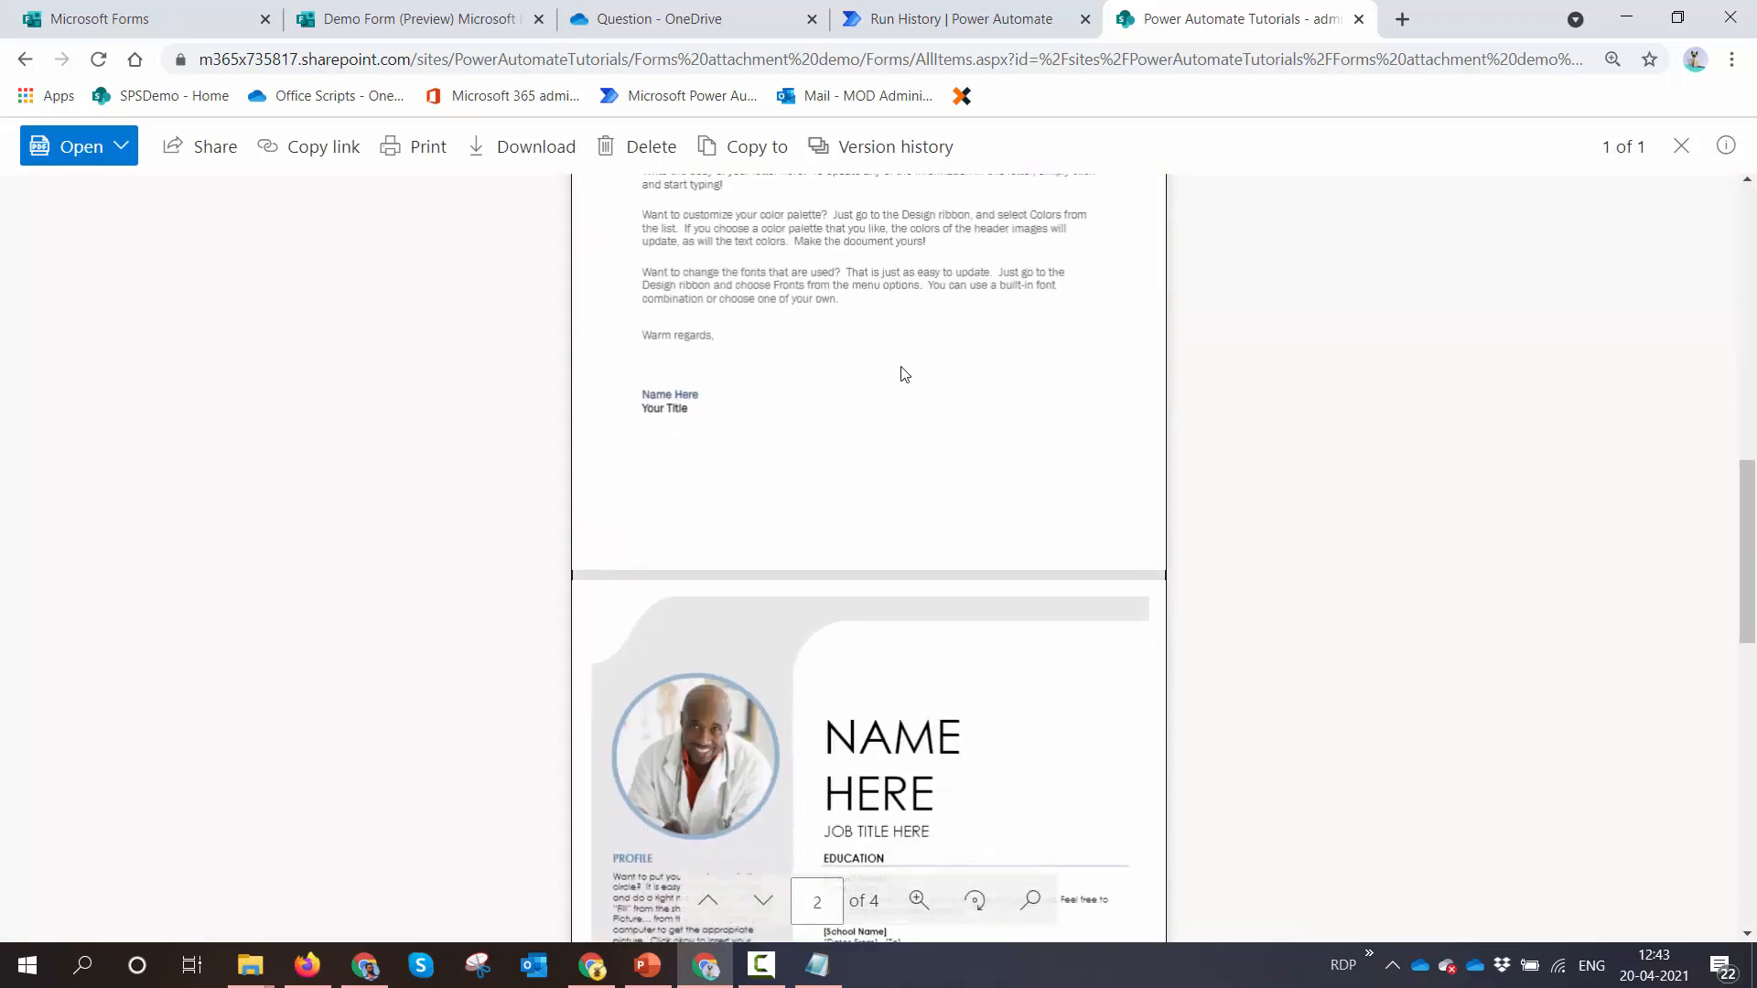
pyautogui.scroll(-8, 904, 374)
pyautogui.scroll(20, 904, 371)
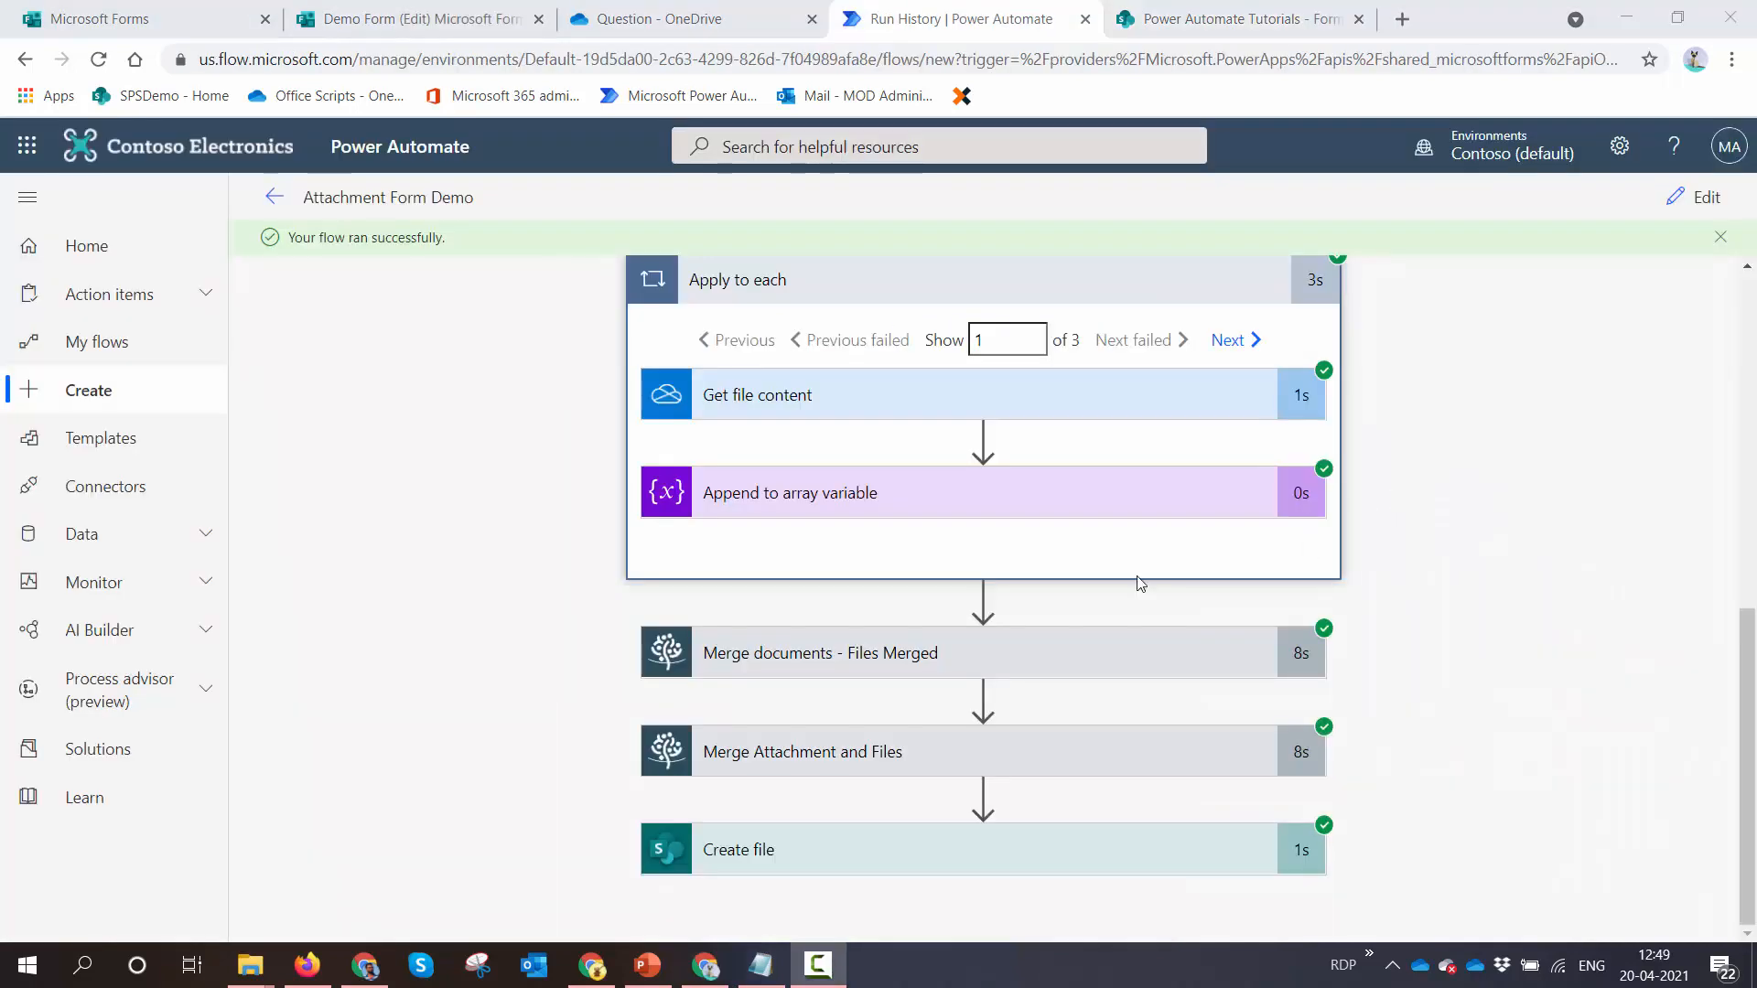
pyautogui.scroll(4, 1138, 513)
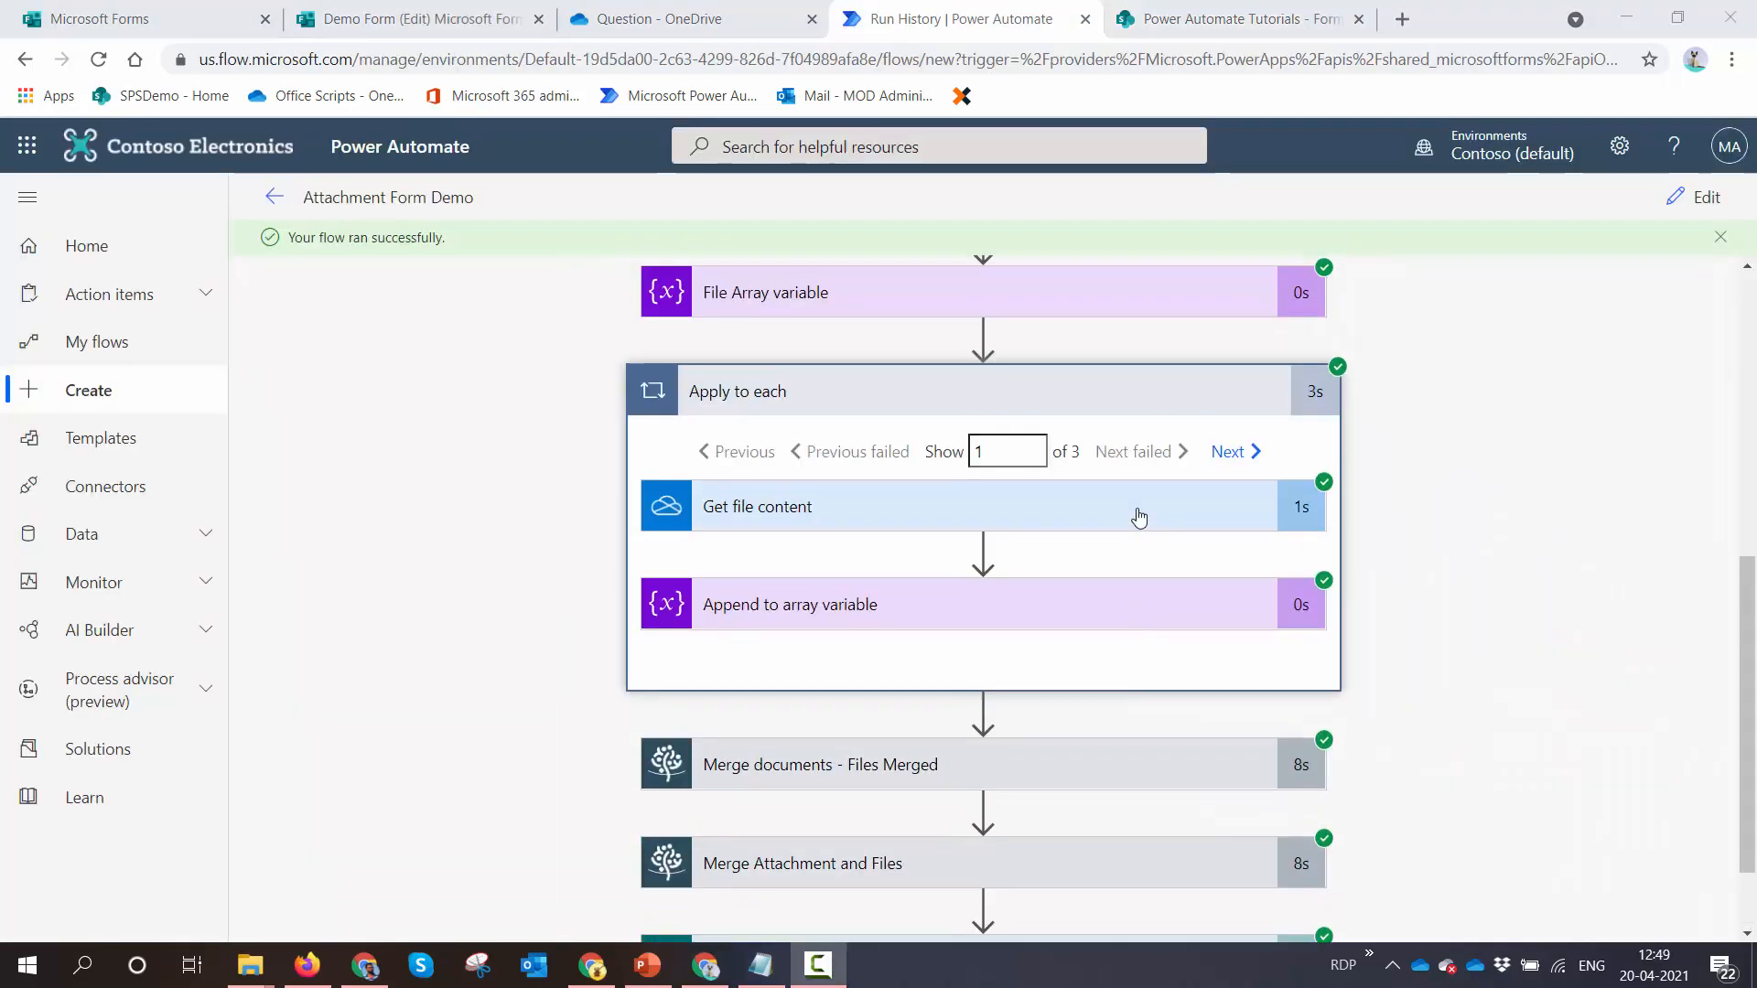
# Scroll back up the run history and switch to the Demo Form editor
pyautogui.scroll(2, 1231, 481)
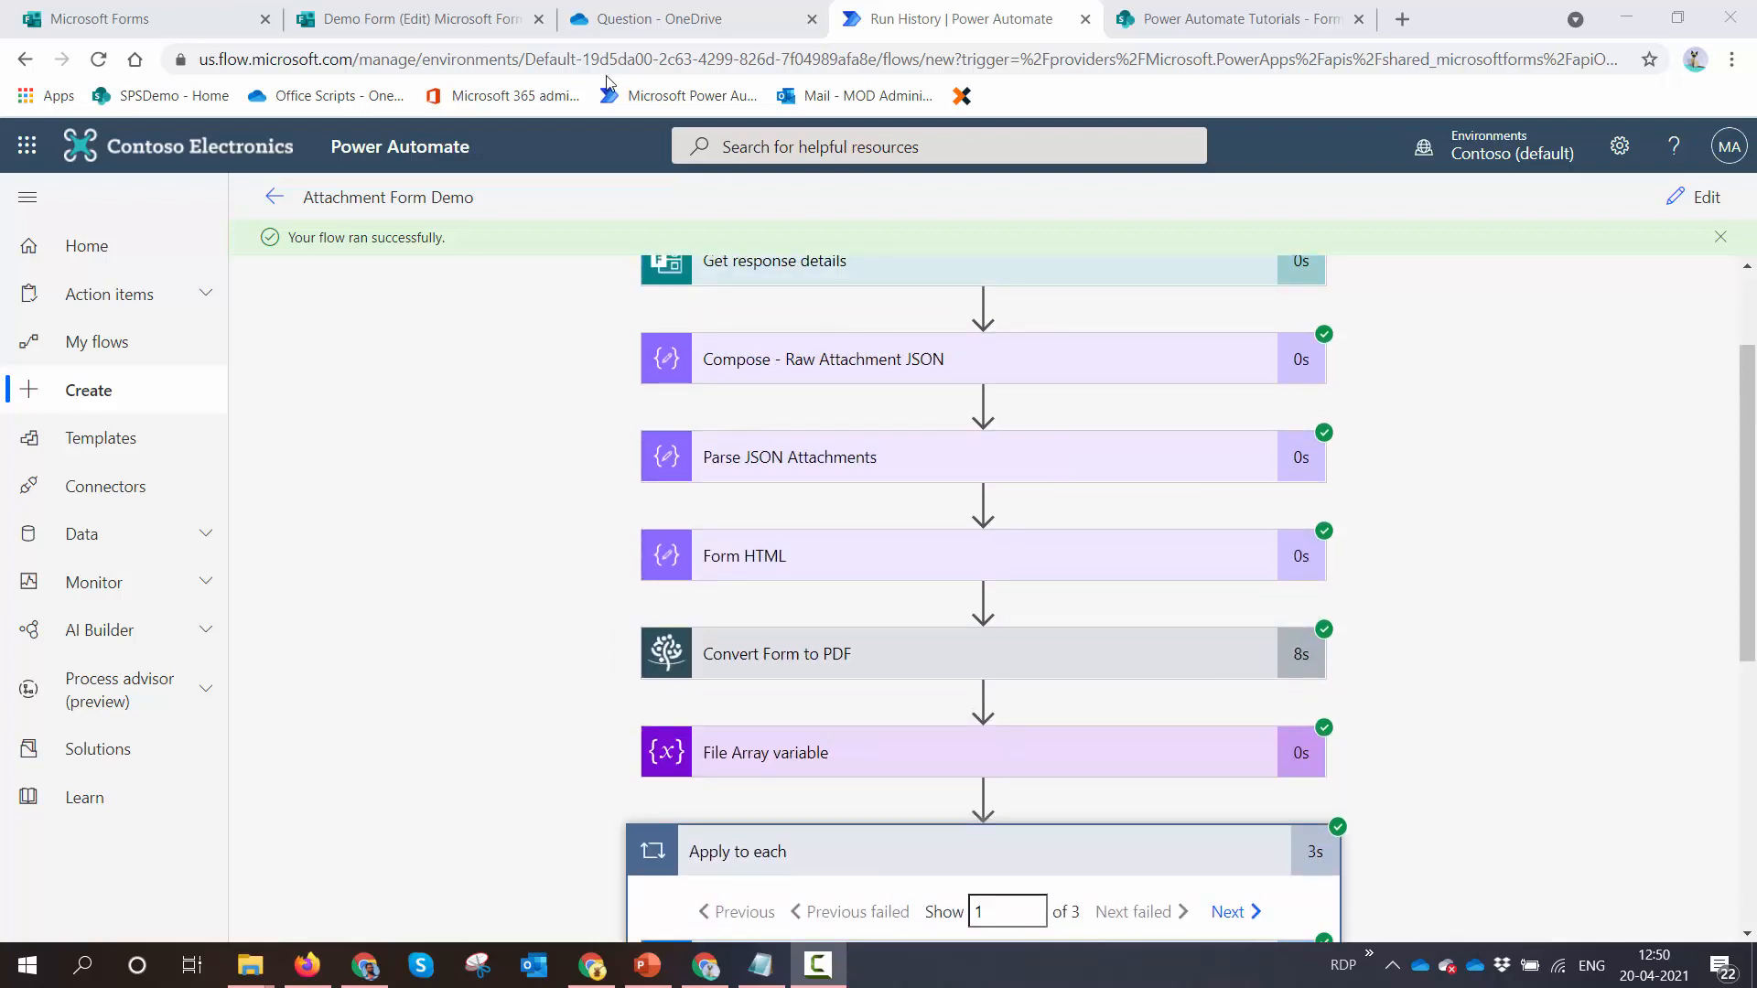
pyautogui.click(476, 26)
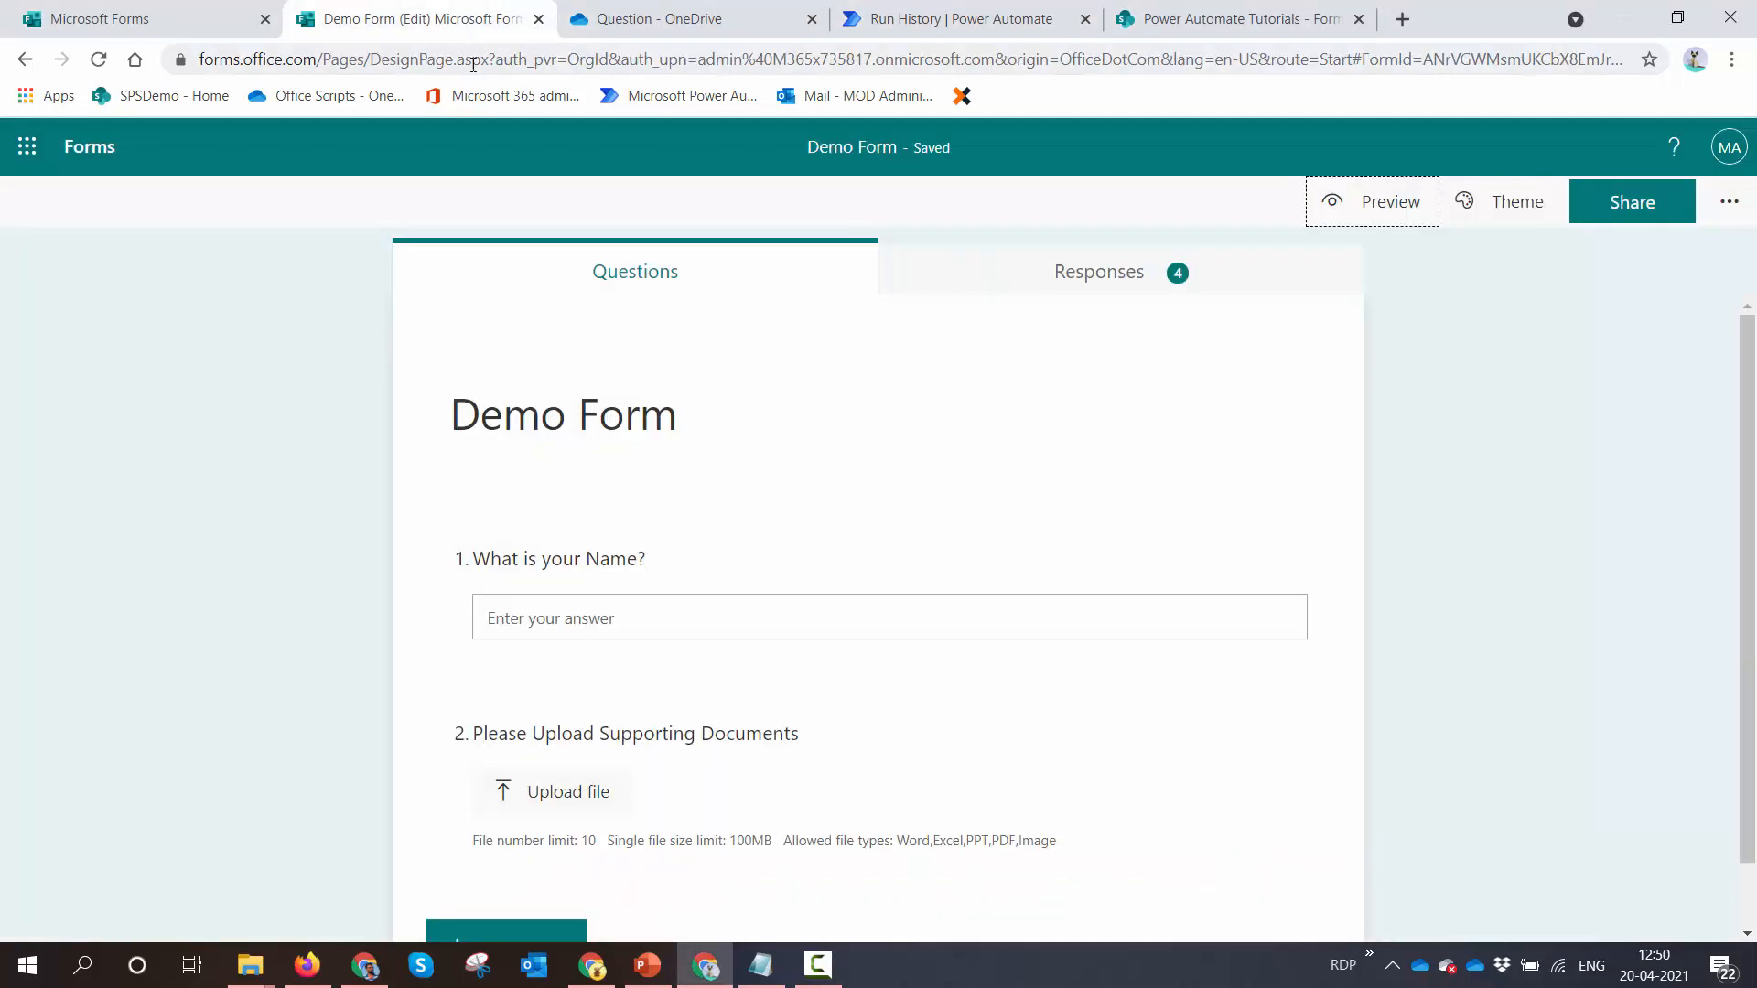
# Submit a Demo Form response with only a name and no files, then return to the flow's details page
pyautogui.click(1379, 220)
pyautogui.click(758, 513)
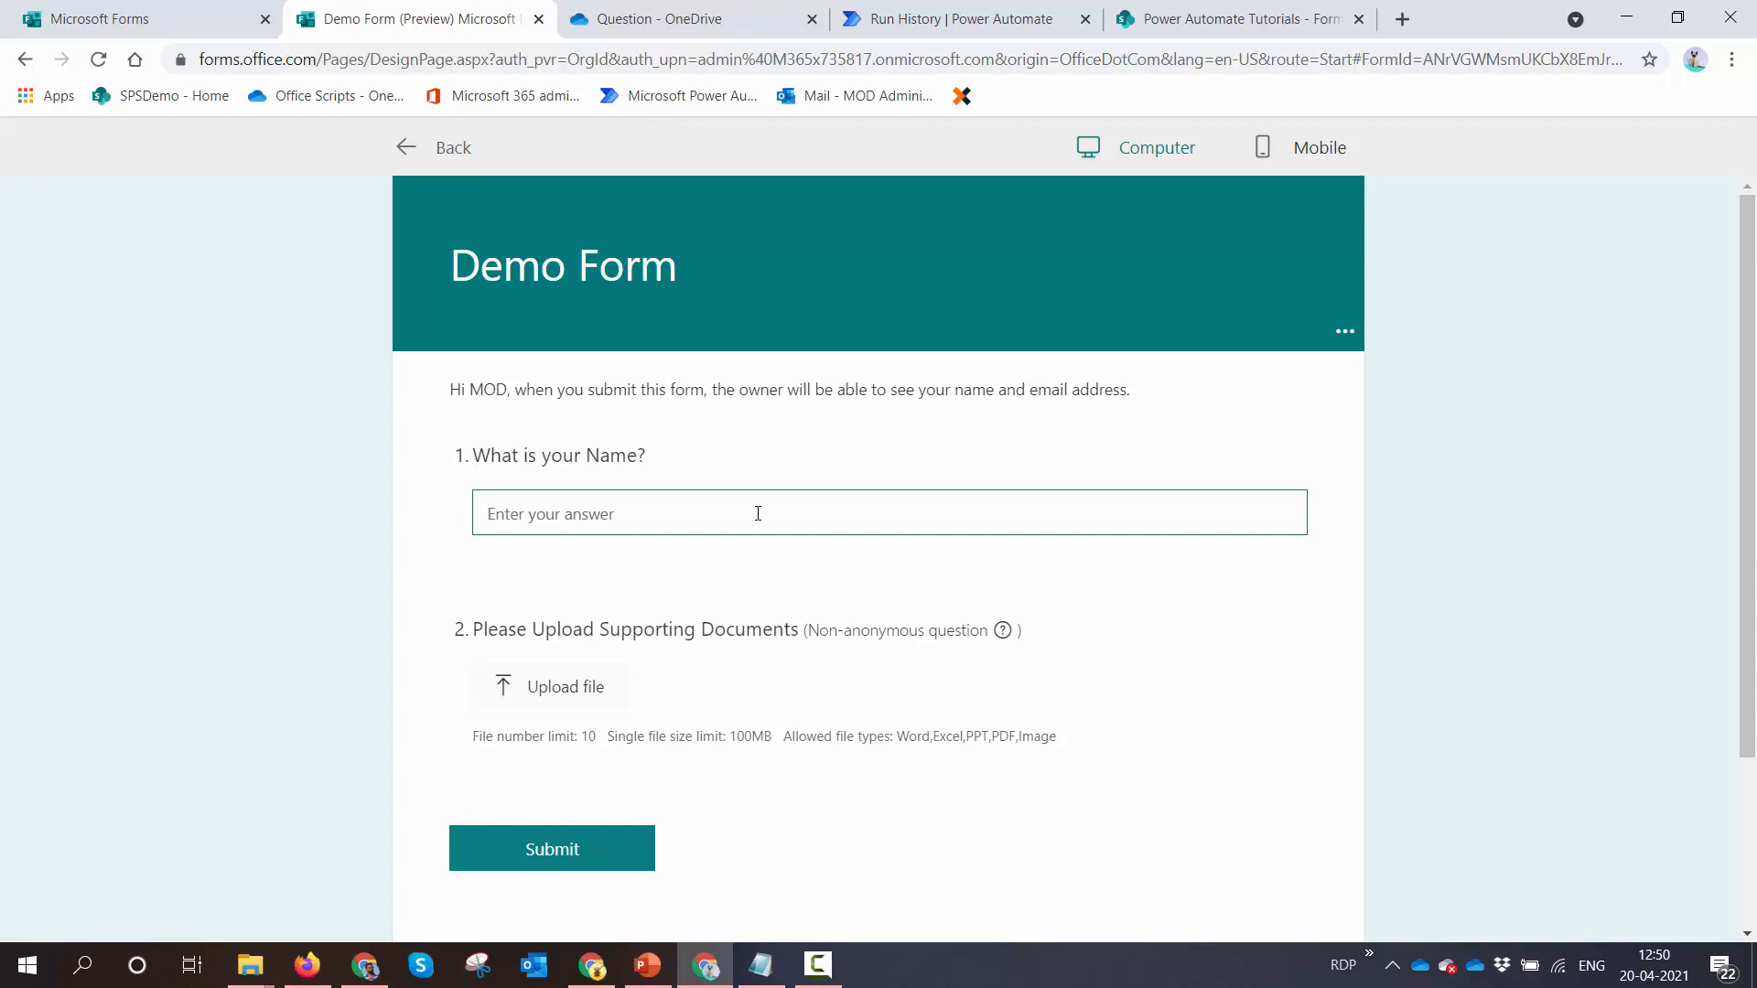
pyautogui.write('Clavin Demo 1')
pyautogui.click(611, 846)
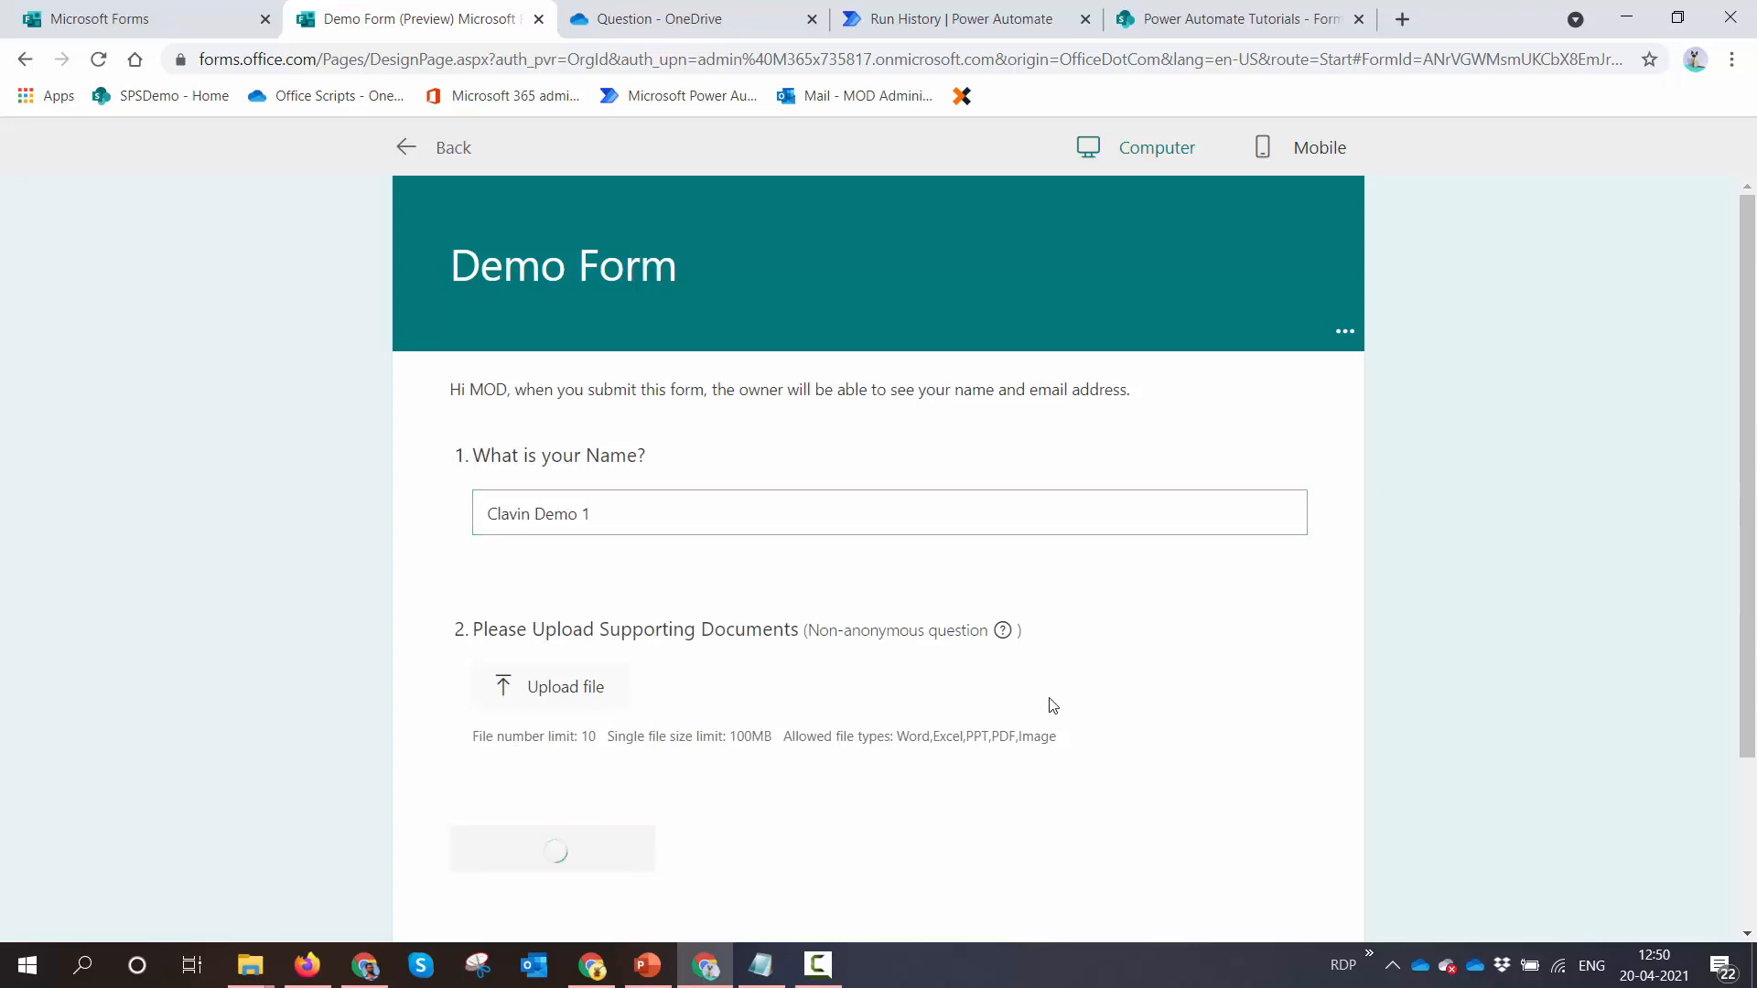
pyautogui.click(924, 18)
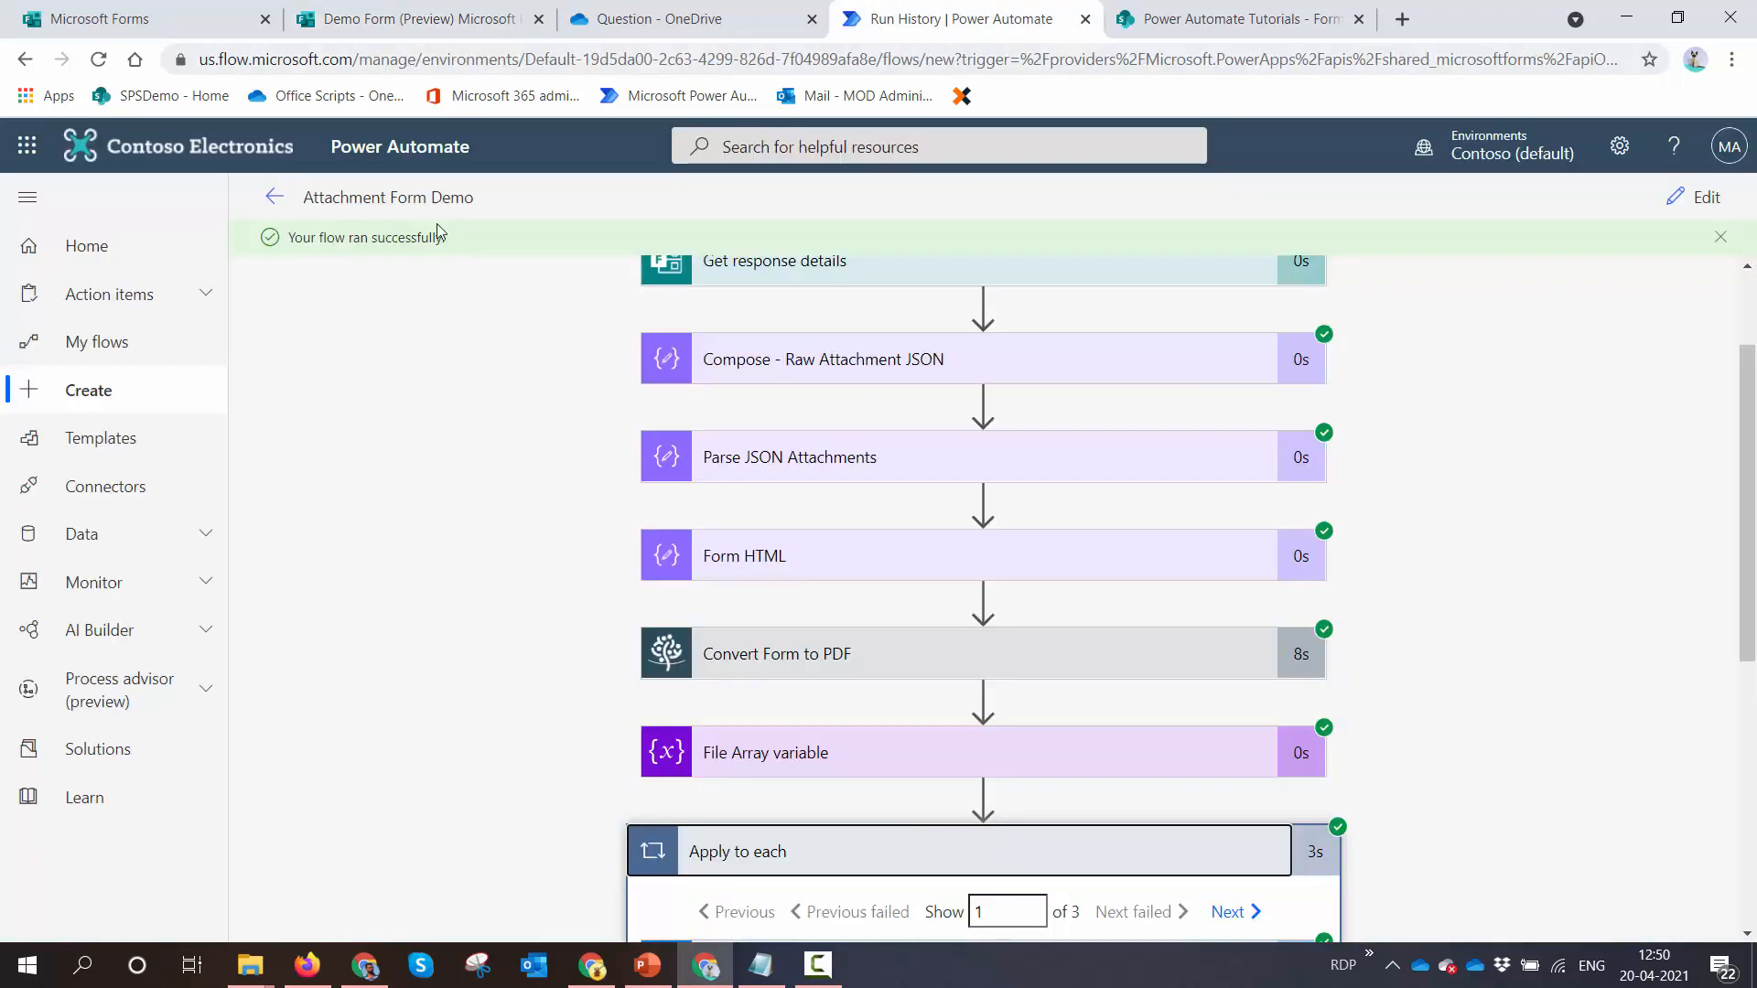
pyautogui.click(274, 198)
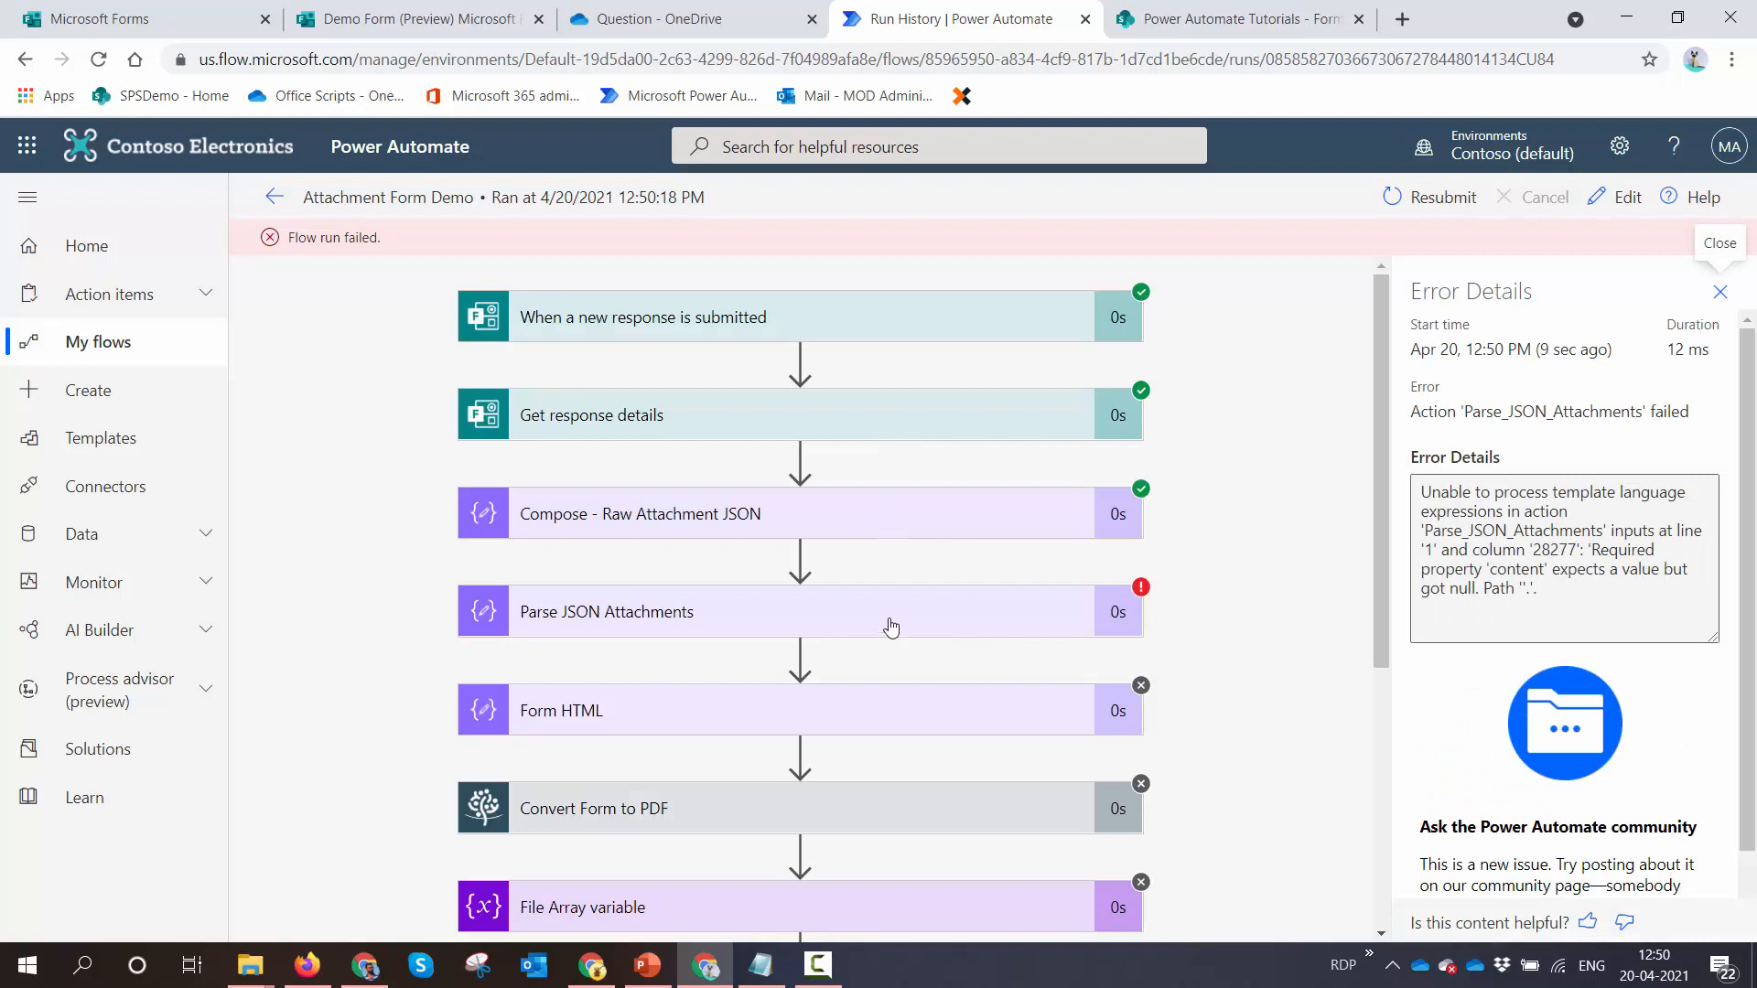
# Read the Parse JSON Attachments error about null content, then open the flow in the editor
pyautogui.click(890, 625)
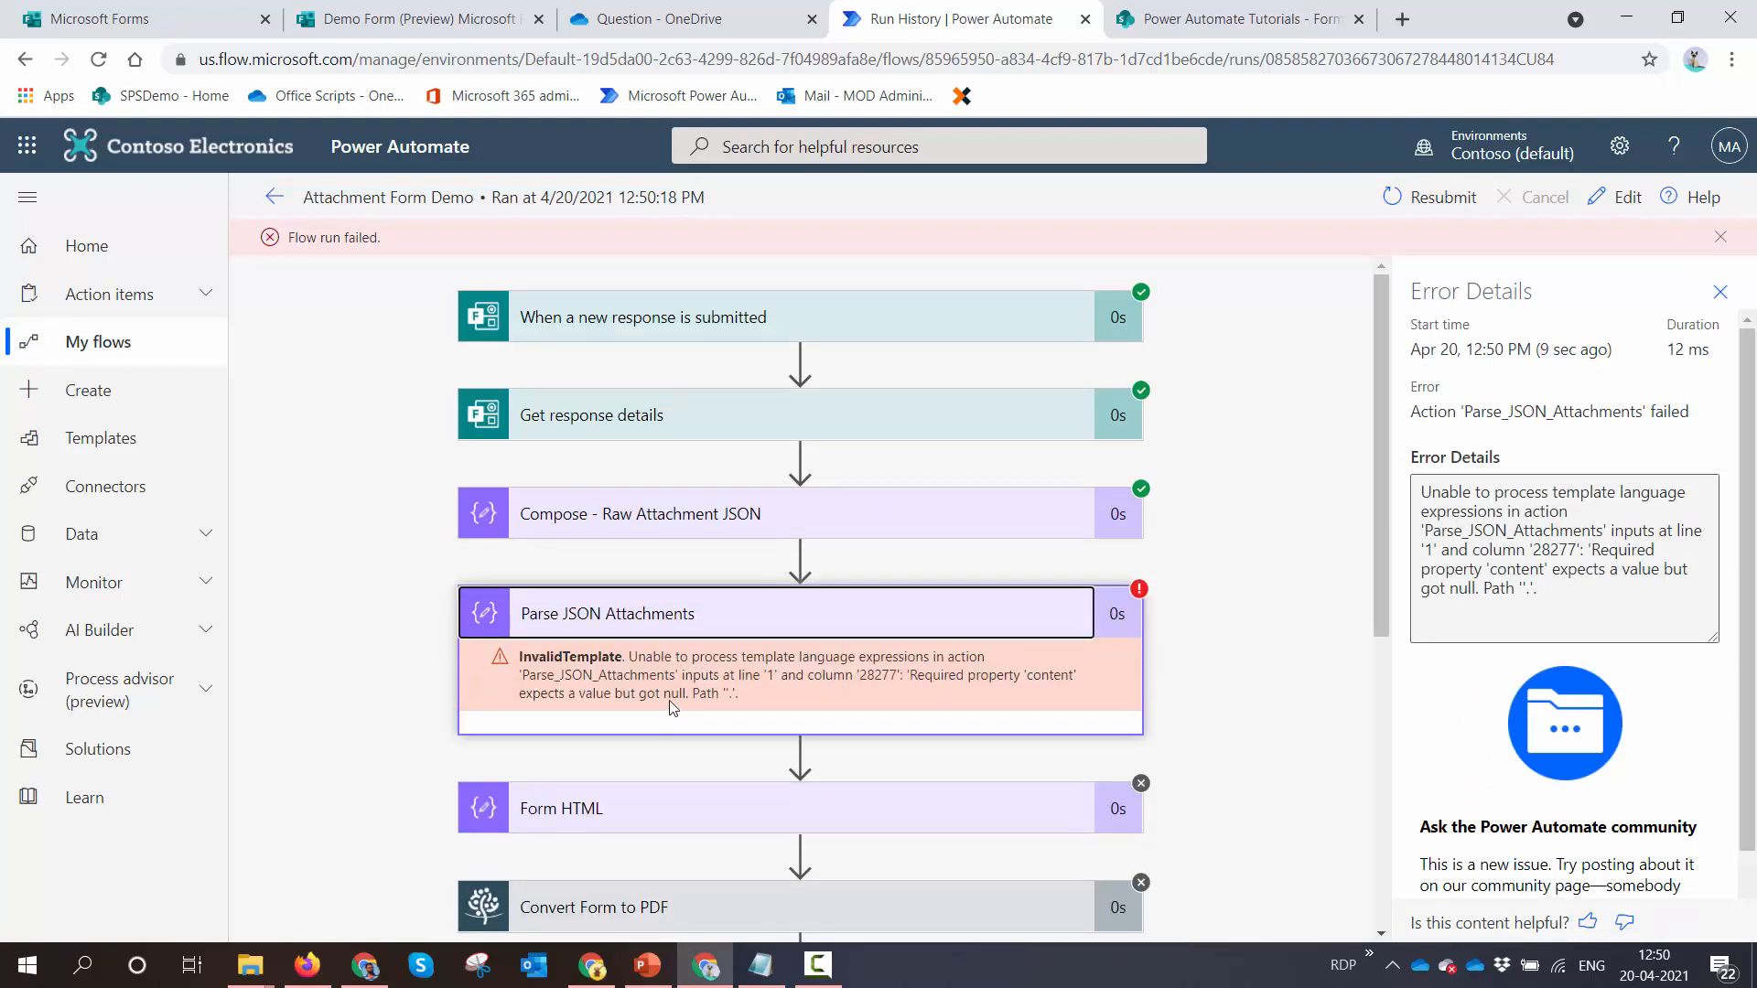
pyautogui.doubleClick(674, 695)
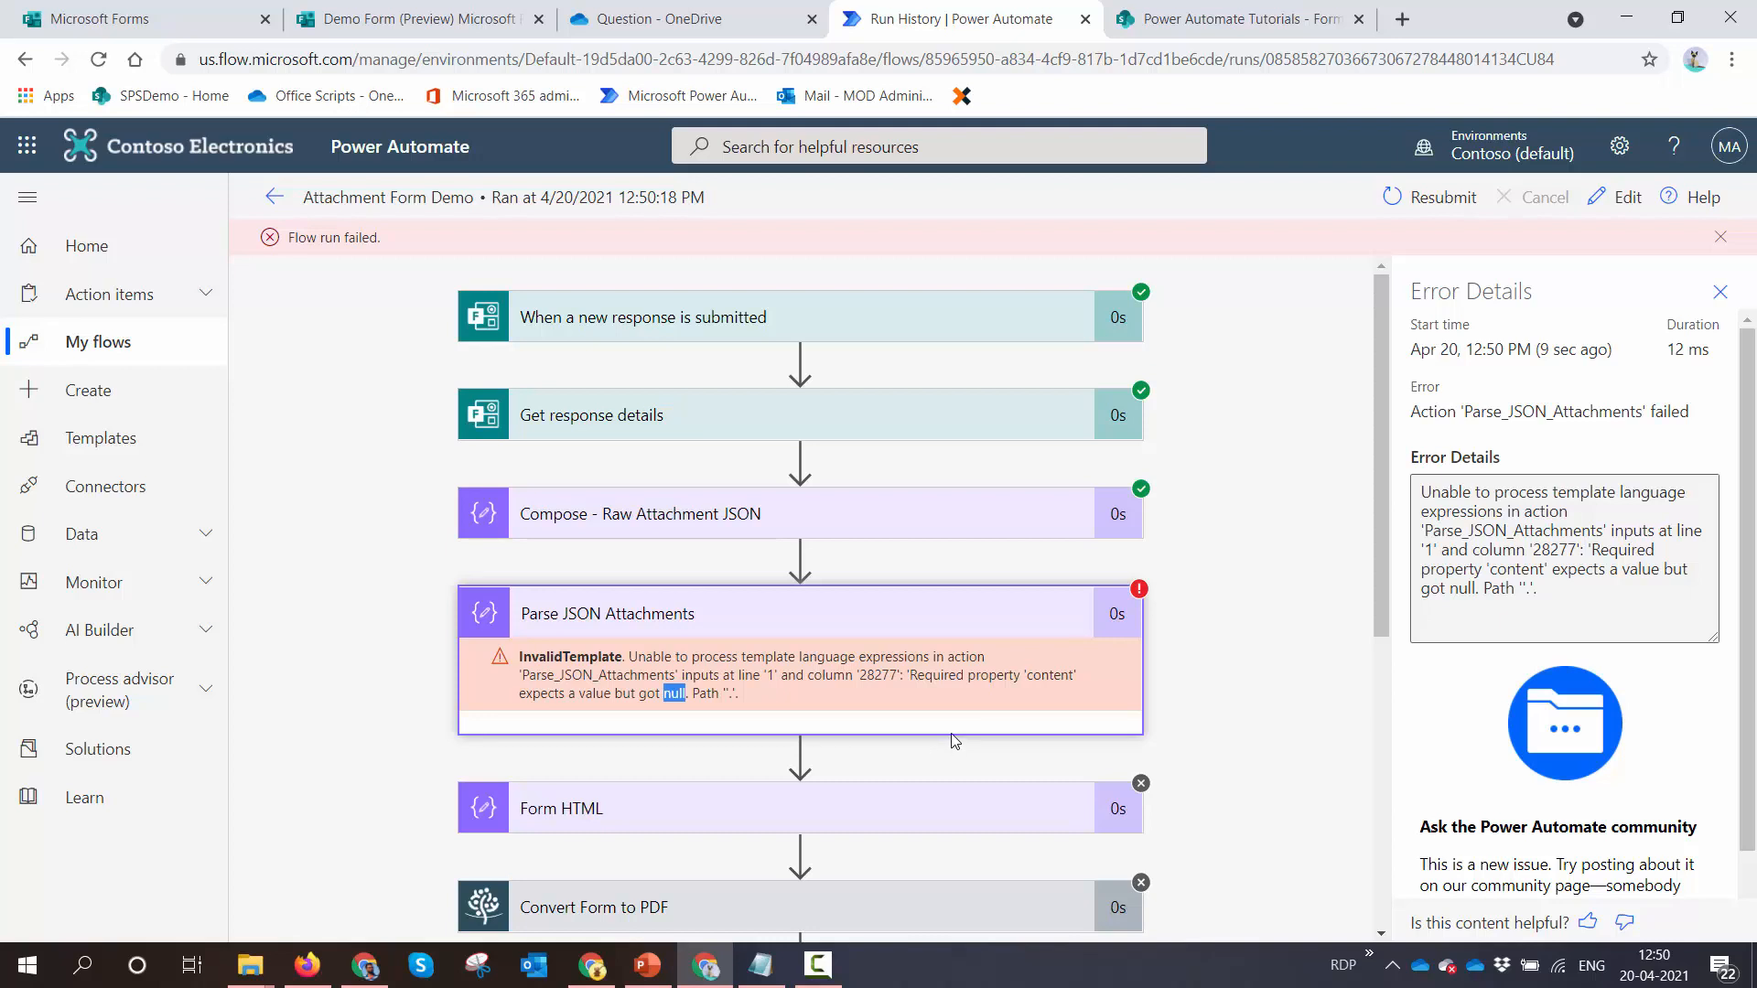
pyautogui.click(1607, 216)
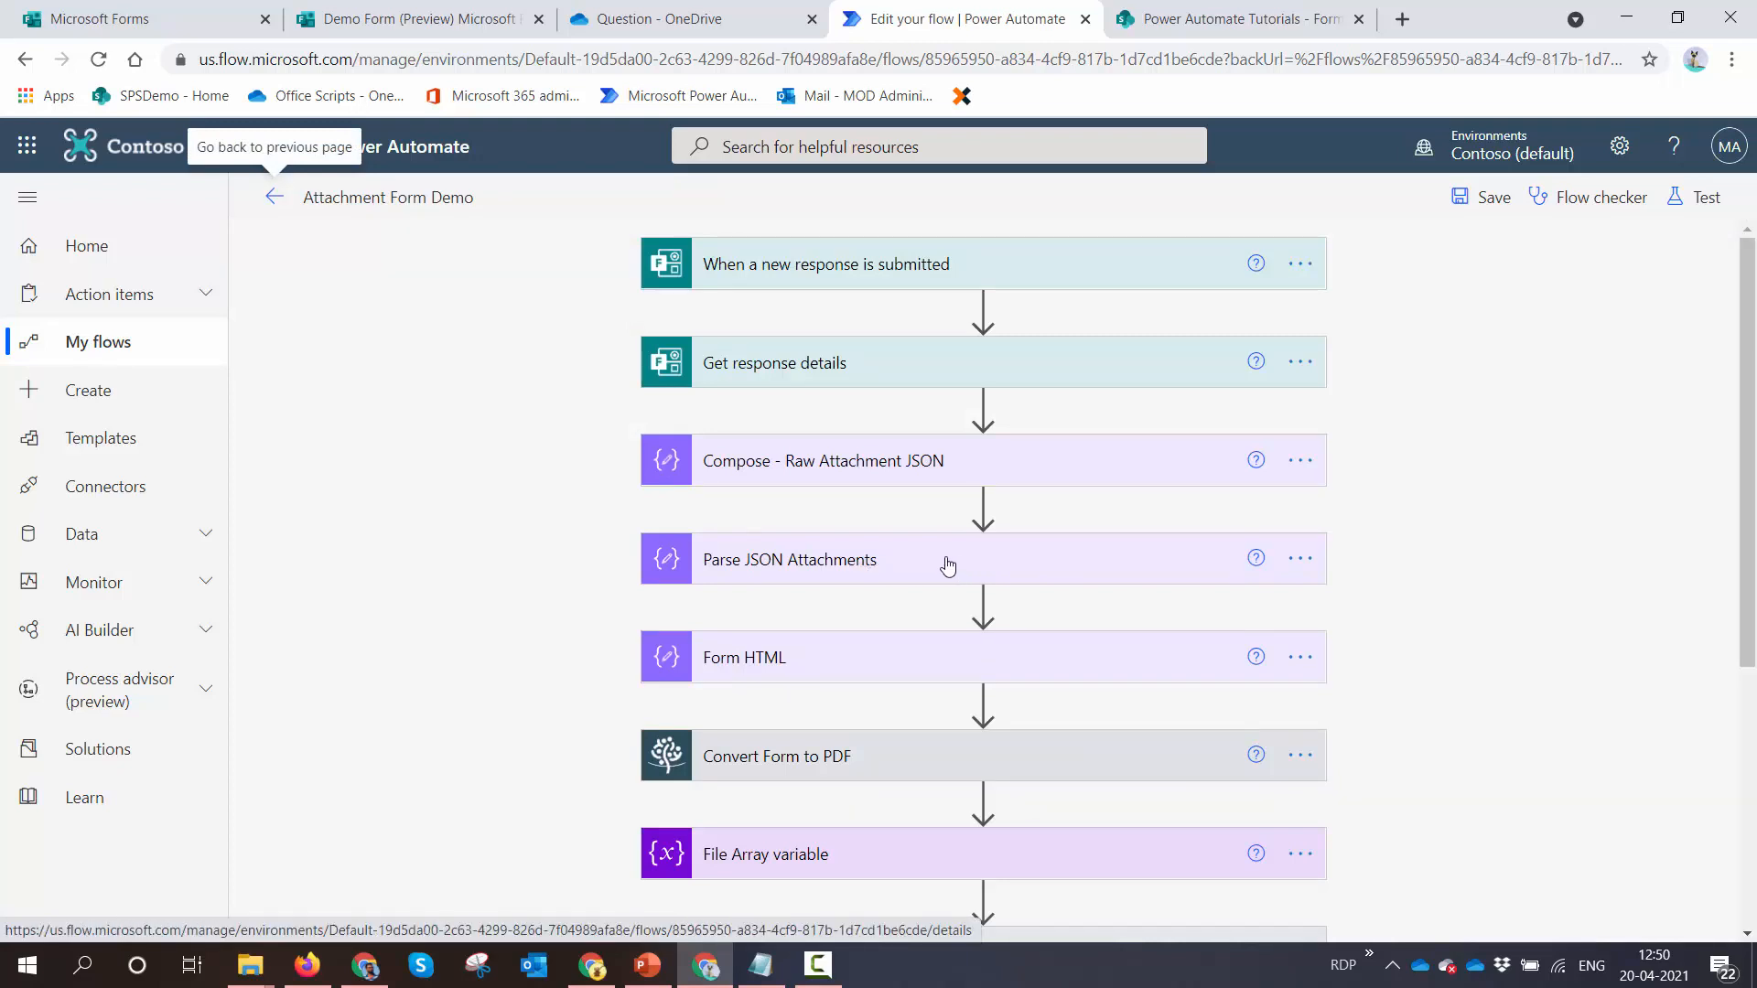
# Move Form HTML directly below Get response details, with Convert Form to PDF right after it
pyautogui.moveTo(987, 671); pyautogui.dragTo(983, 408)
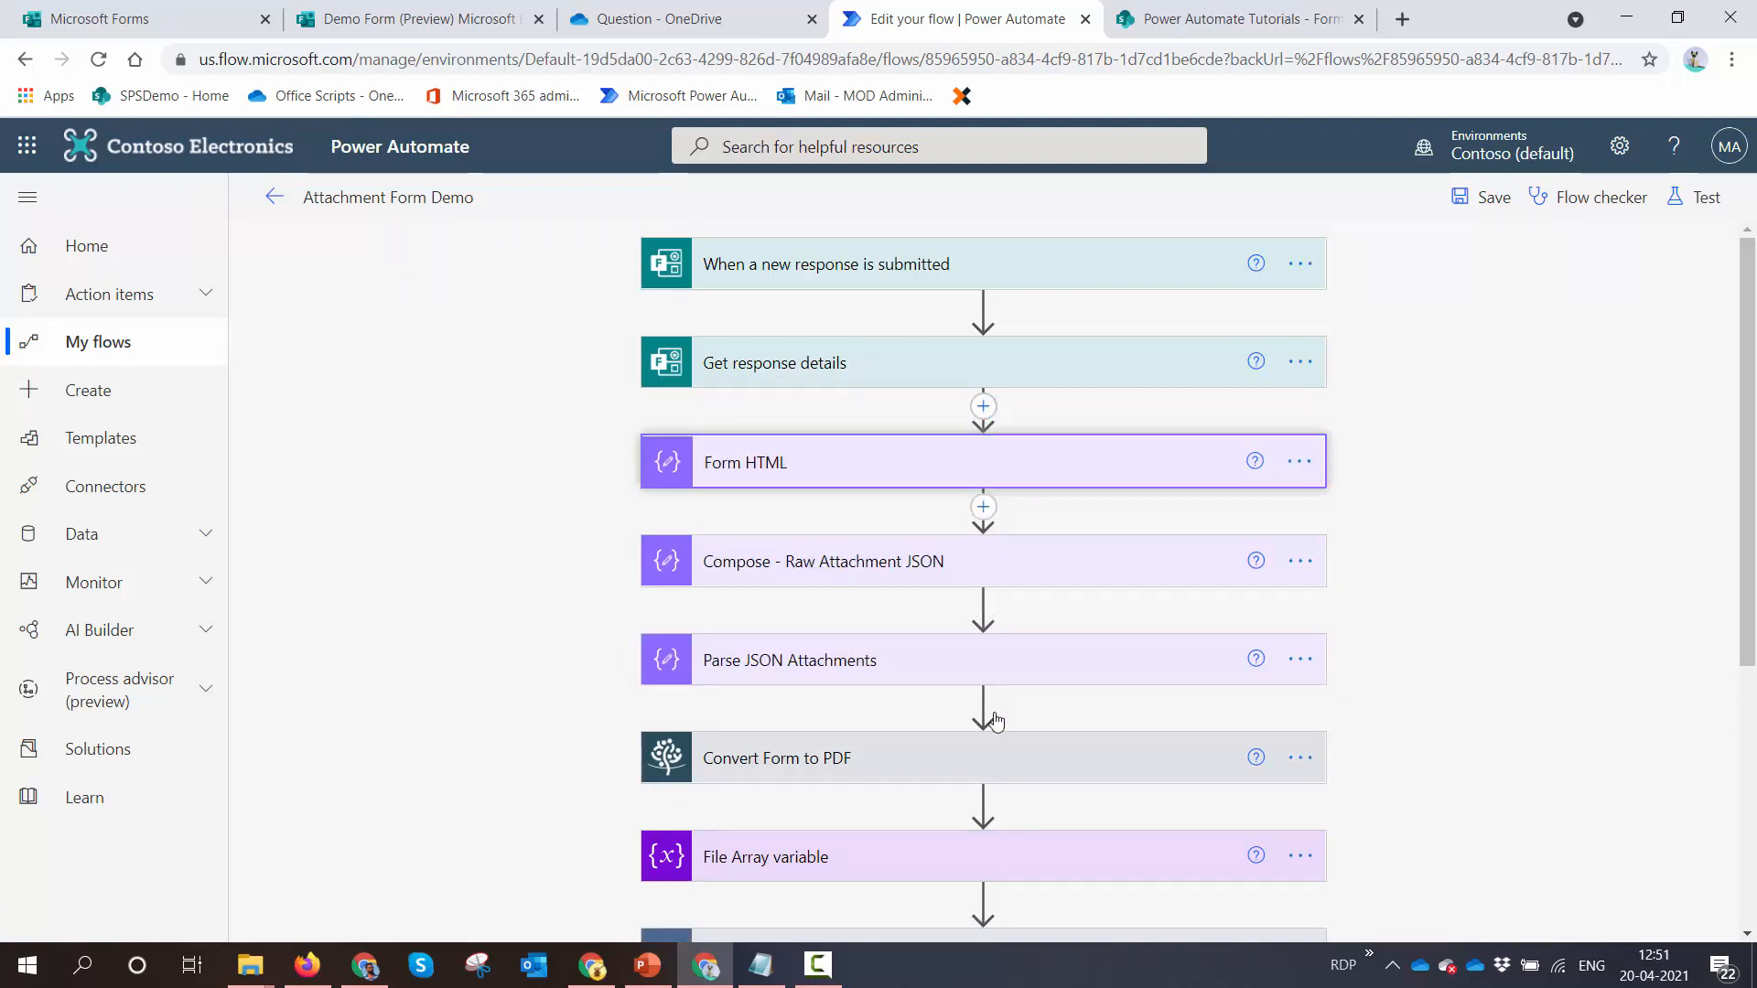
pyautogui.moveTo(985, 770); pyautogui.dragTo(936, 531)
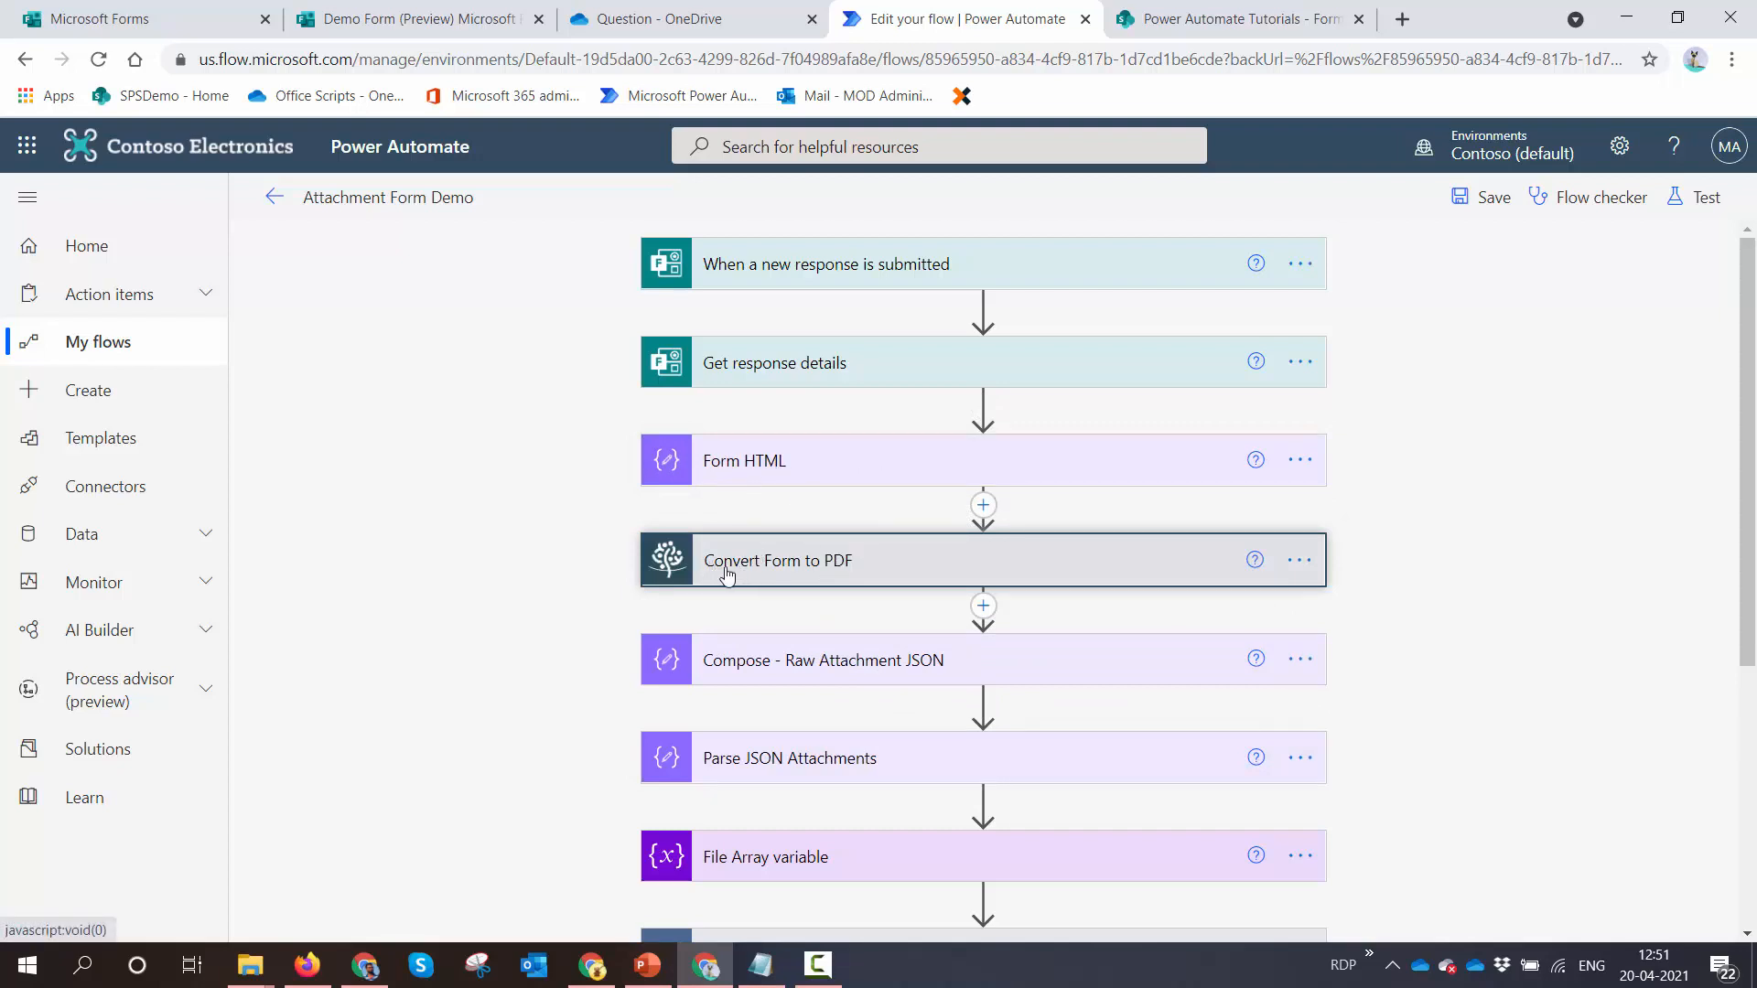
pyautogui.scroll(-3, 892, 572)
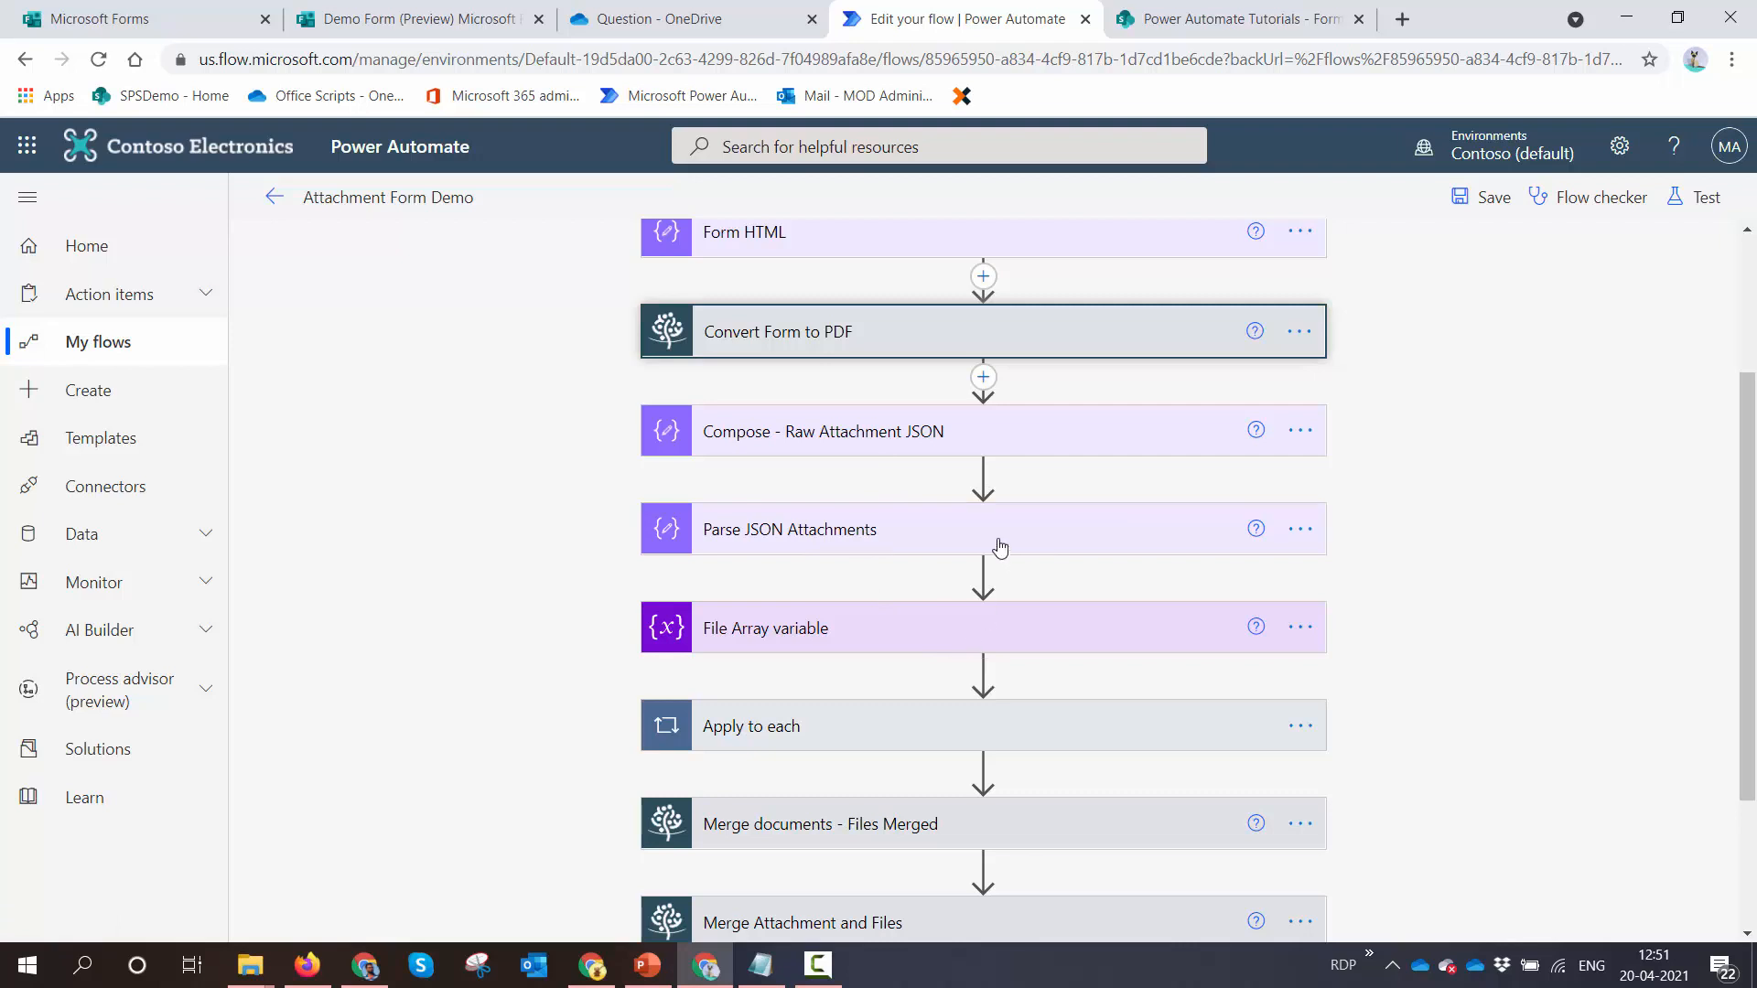
# Insert a Condition action after Convert Form to PDF
pyautogui.click(983, 379)
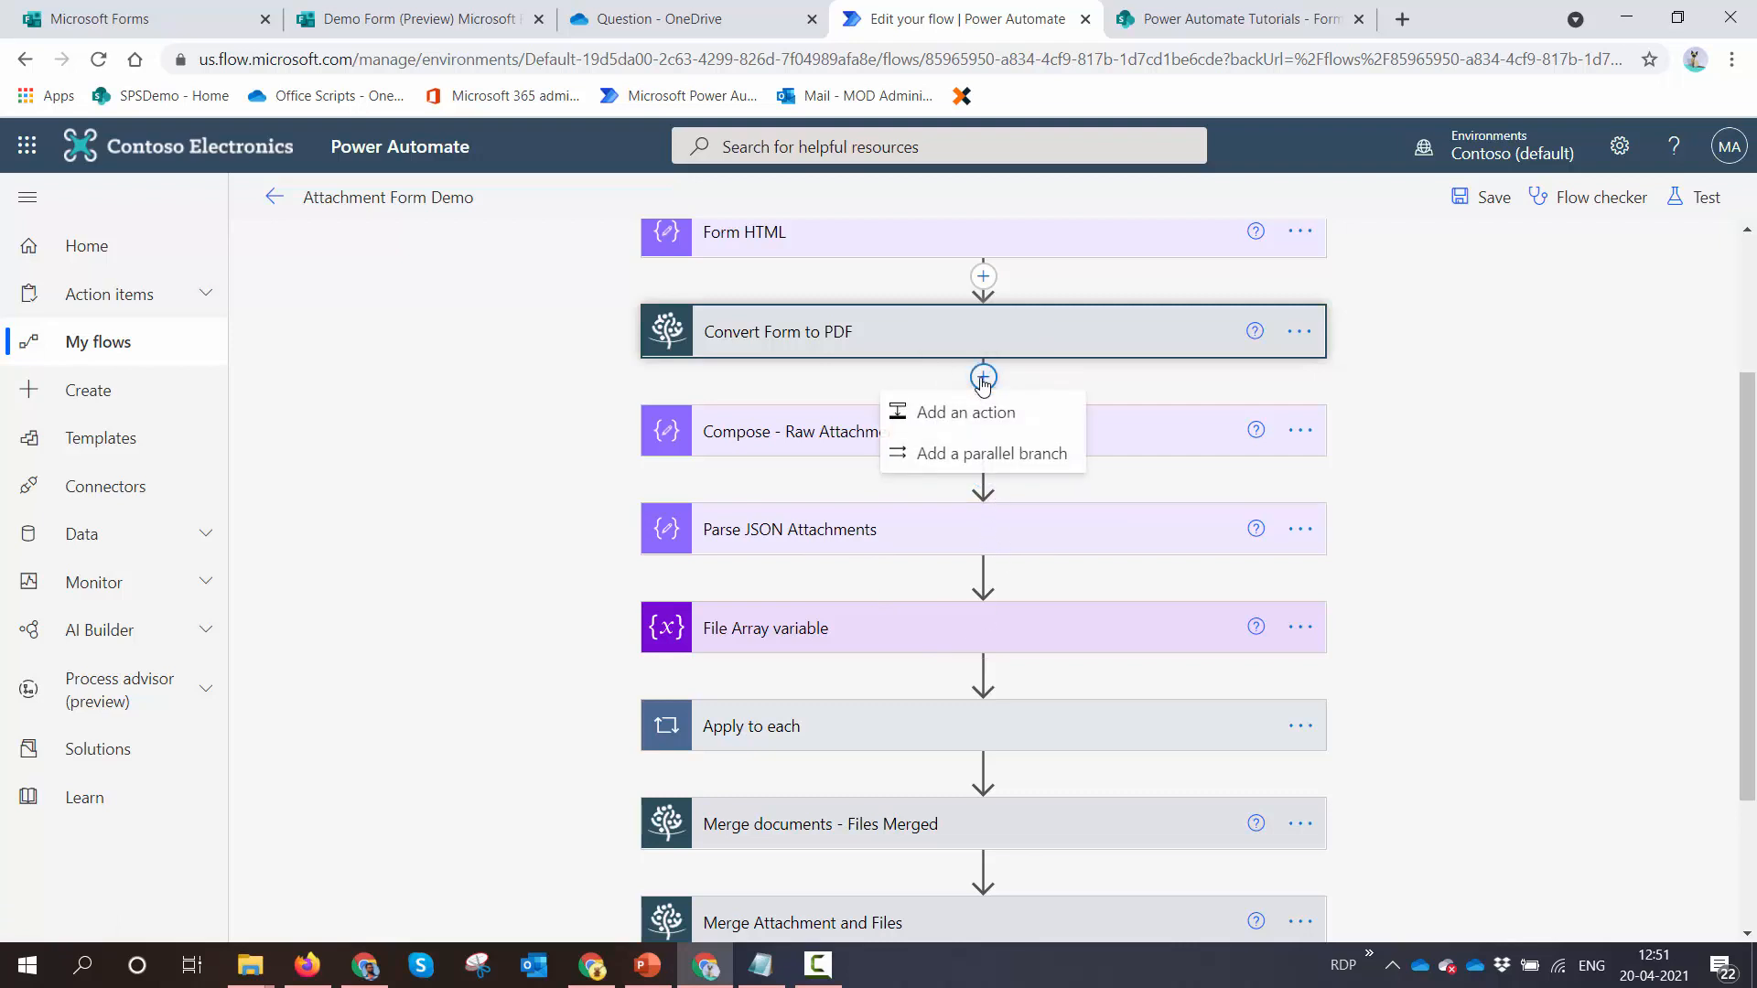
pyautogui.click(988, 415)
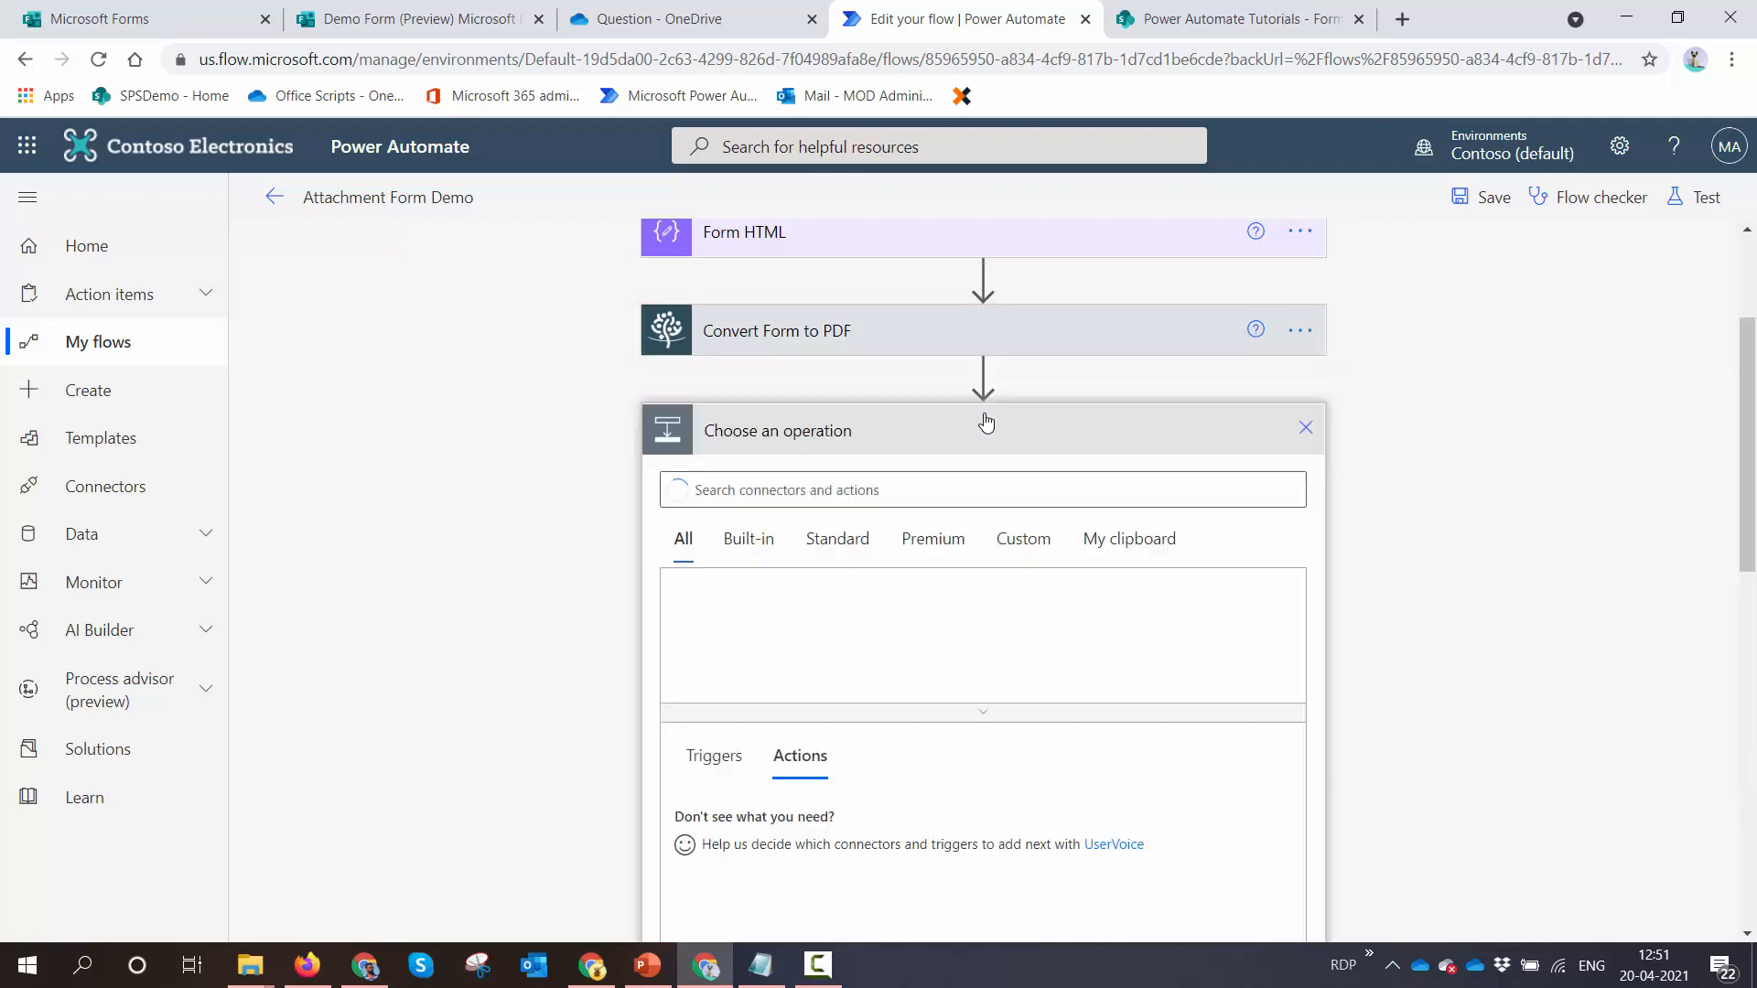
pyautogui.write('d')
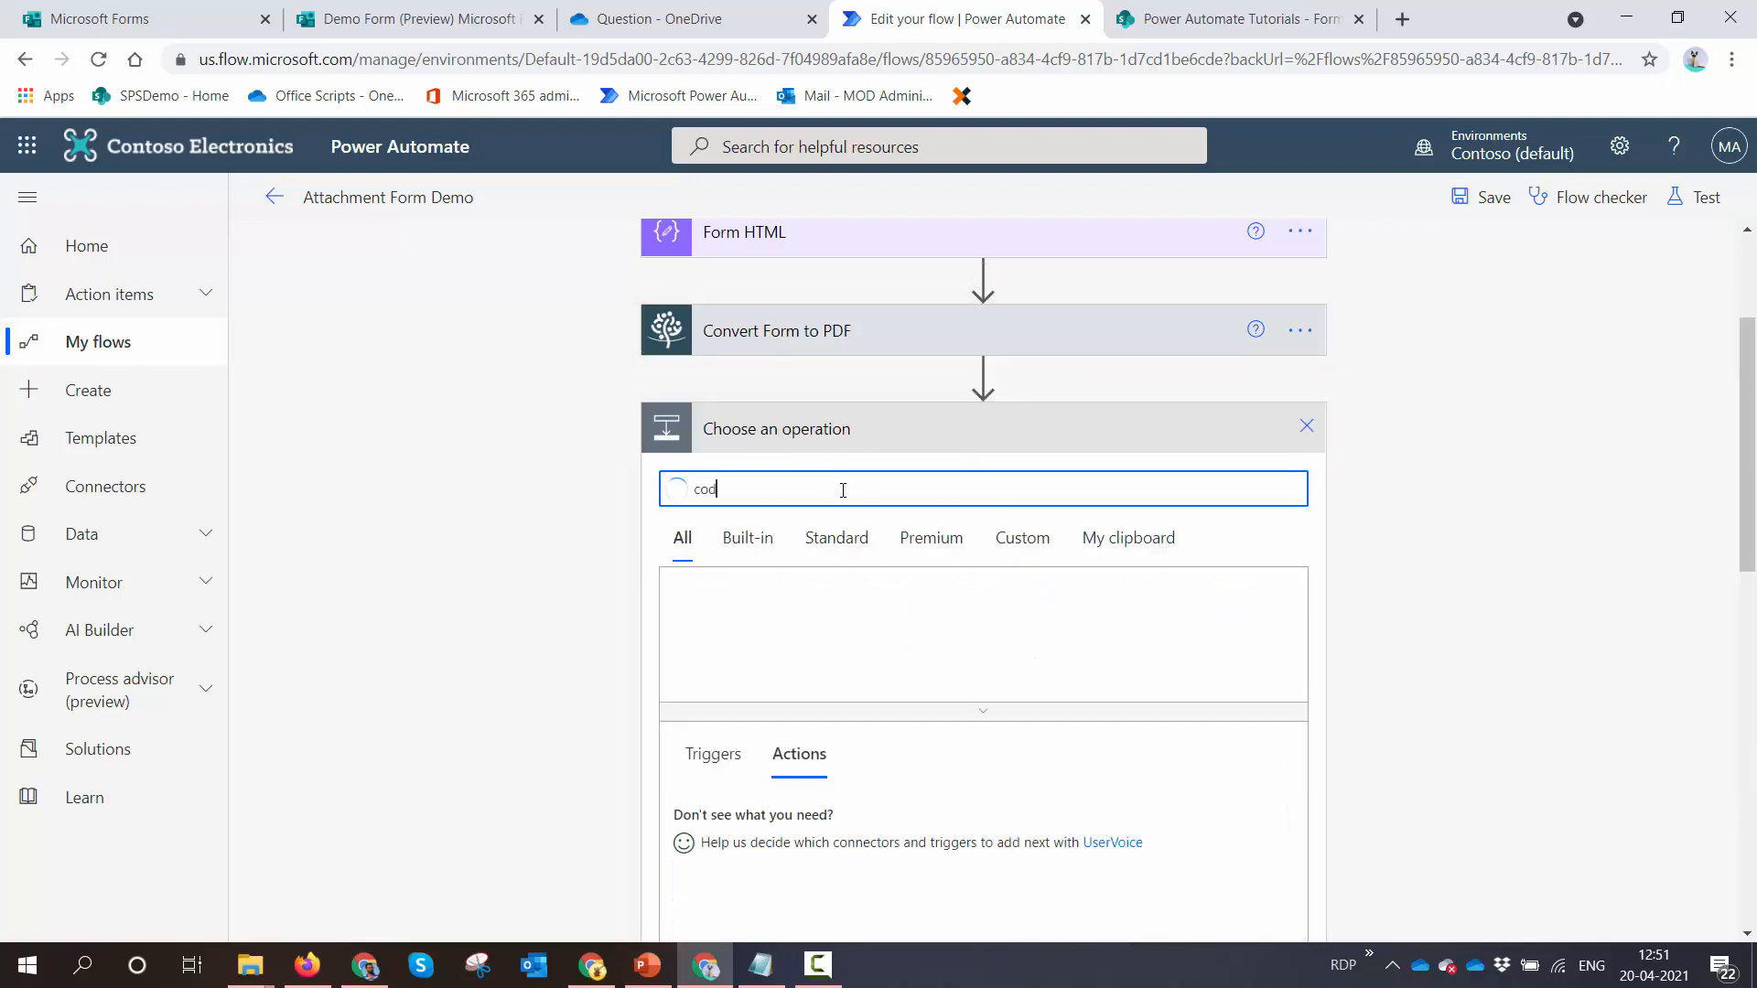
pyautogui.write('nditi')
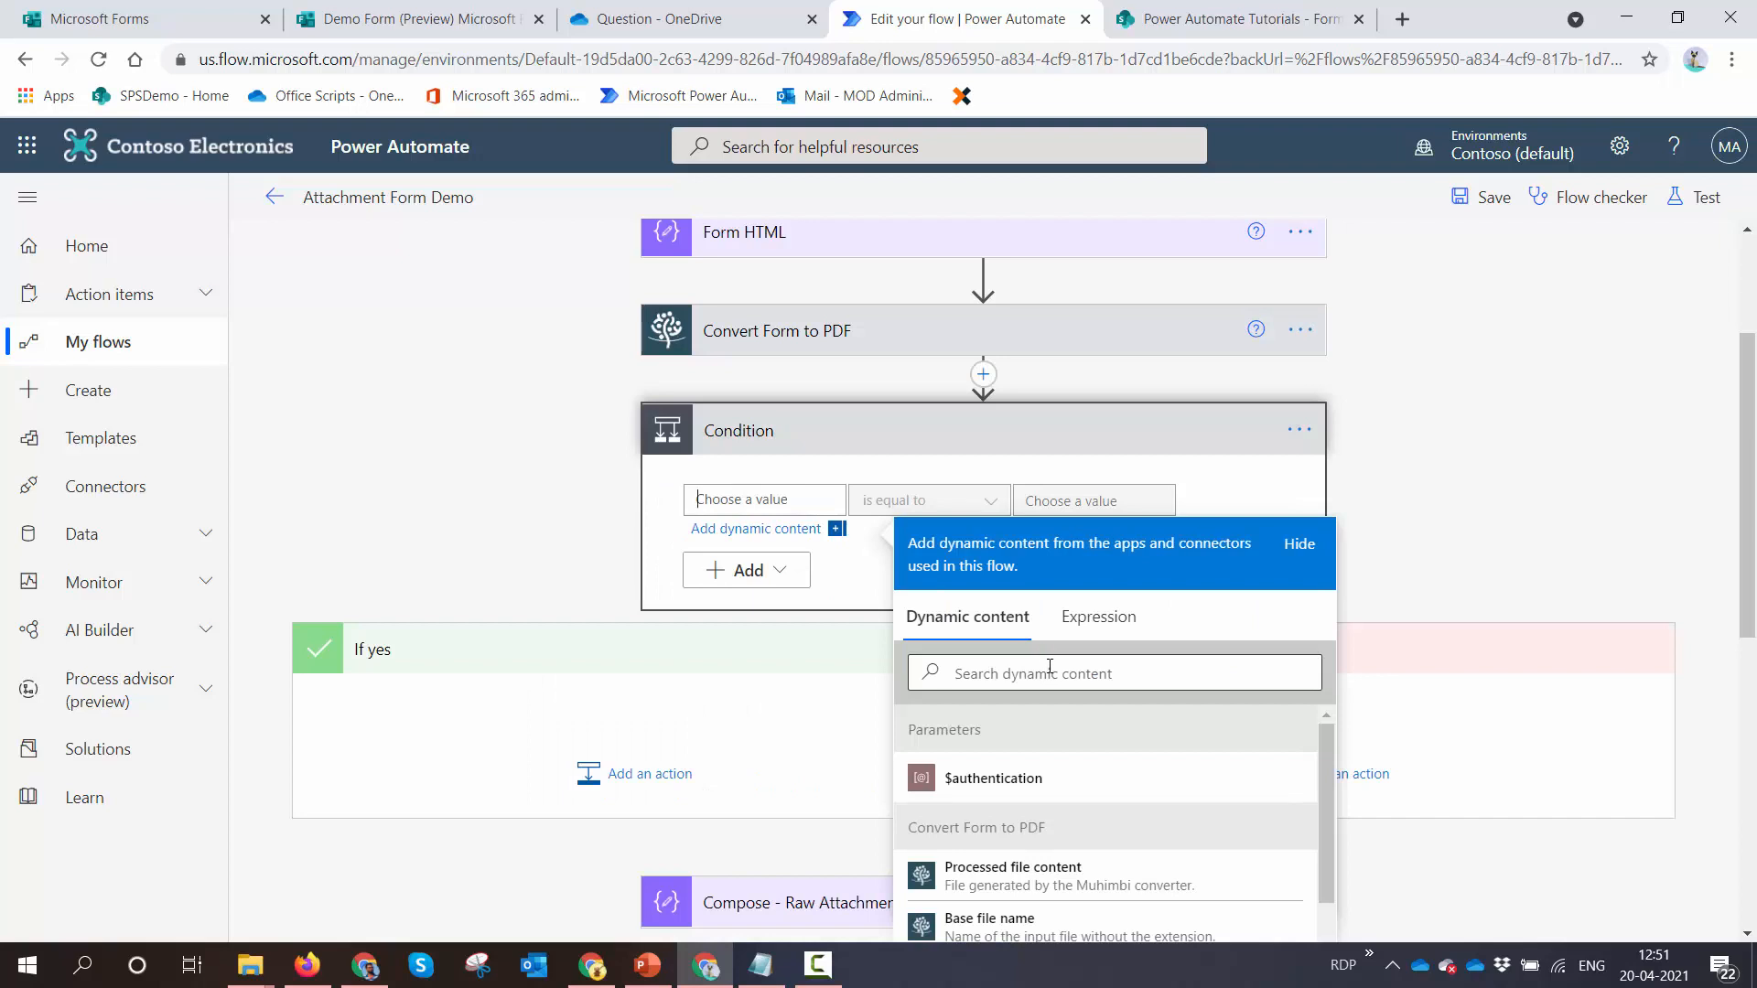
pyautogui.write('e')
# Set the Condition's left value to empty() of 'Please Upload Supporting Documents'
pyautogui.click(1050, 666)
pyautogui.write('em')
pyautogui.write('p')
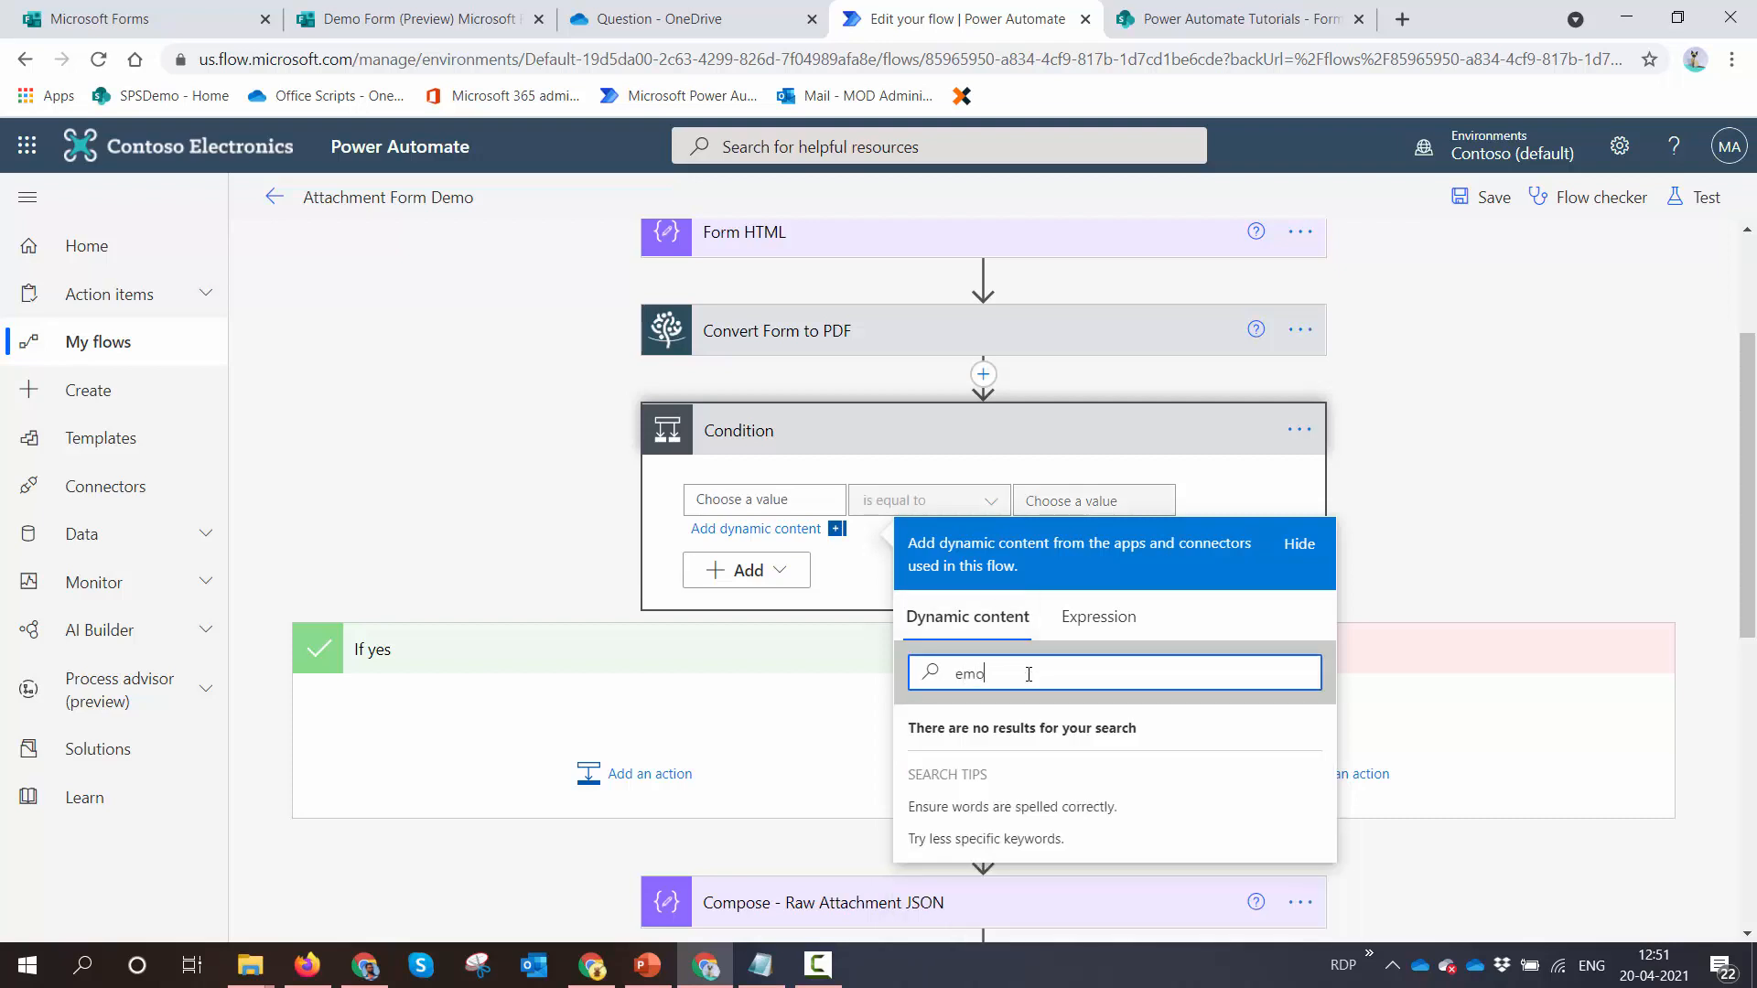
pyautogui.press('BackSpace')
pyautogui.write('p')
pyautogui.press('BackSpace')
pyautogui.press('BackSpace')
pyautogui.press('BackSpace')
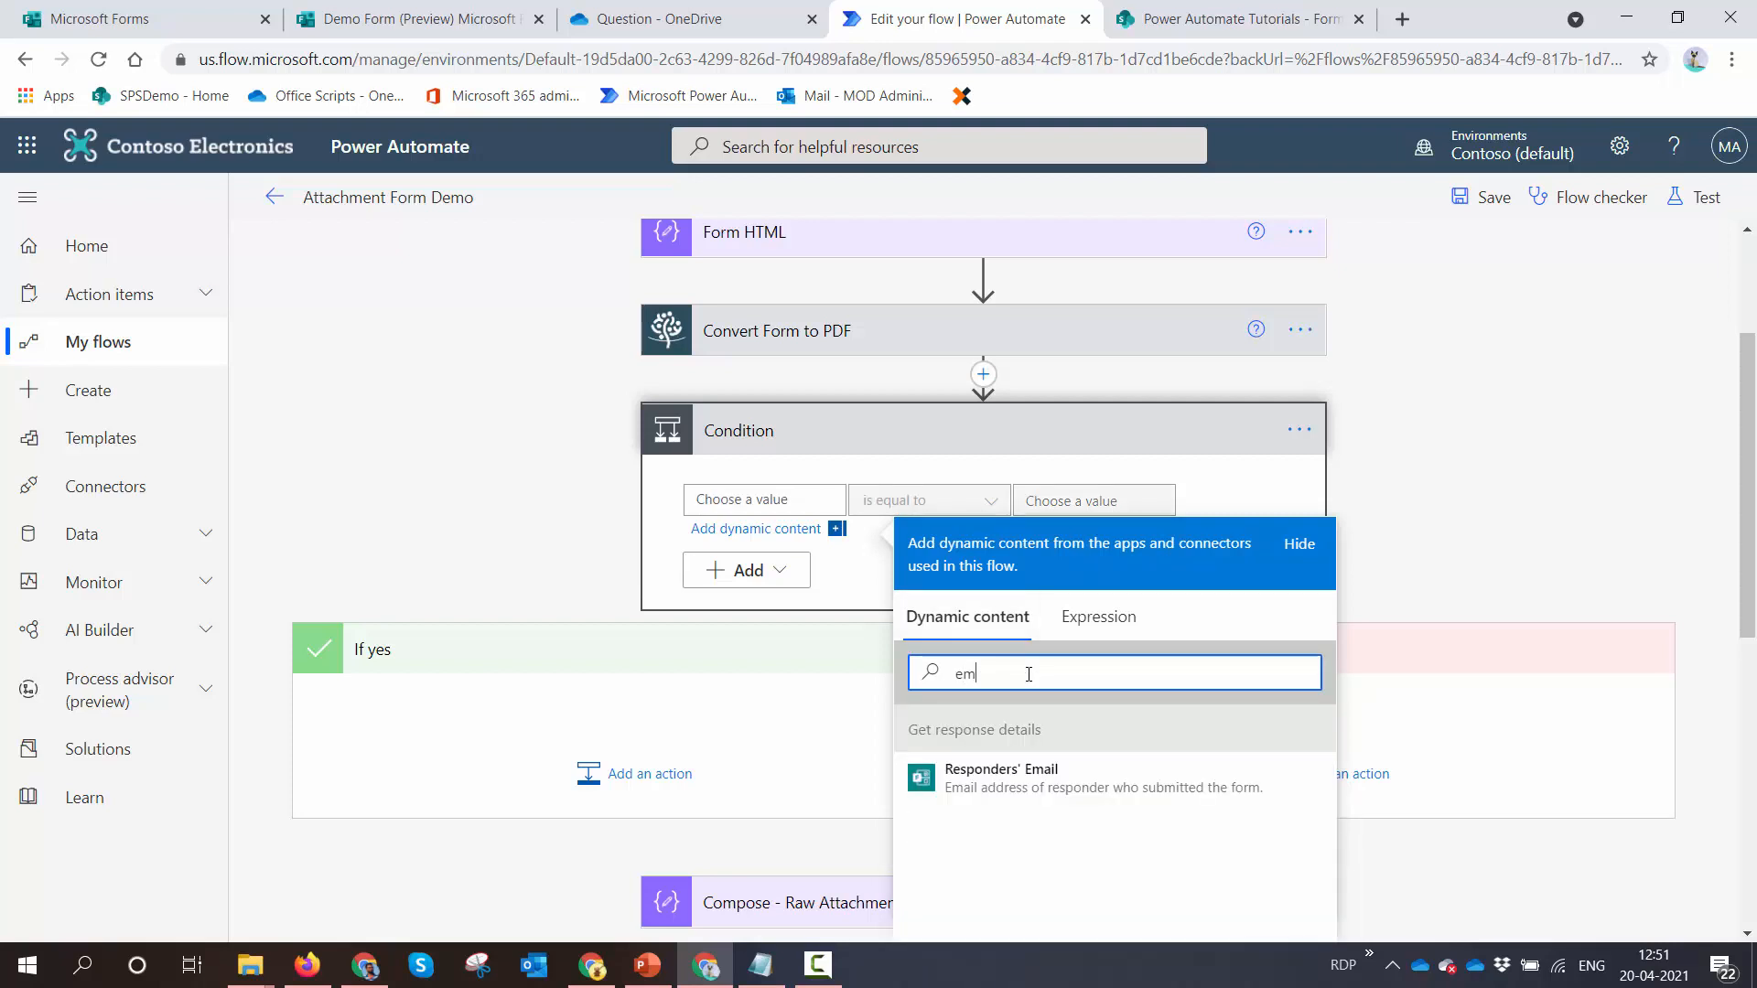
pyautogui.click(1098, 617)
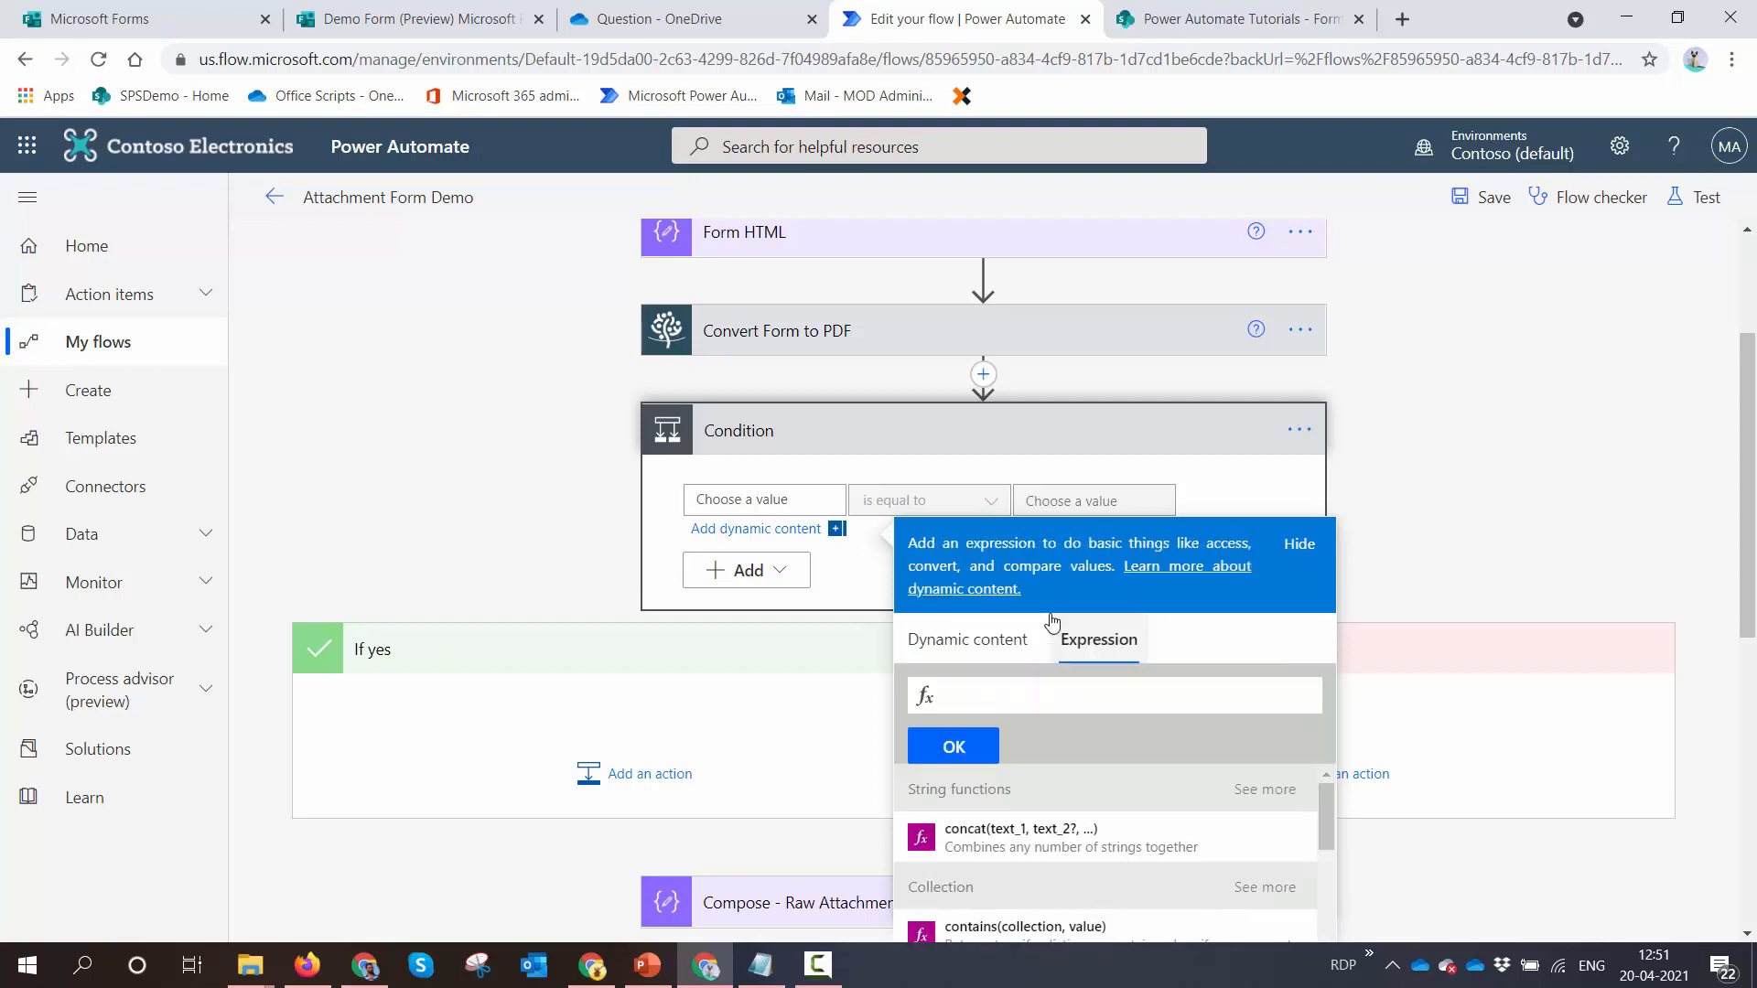
pyautogui.write('empty(')
pyautogui.click(956, 639)
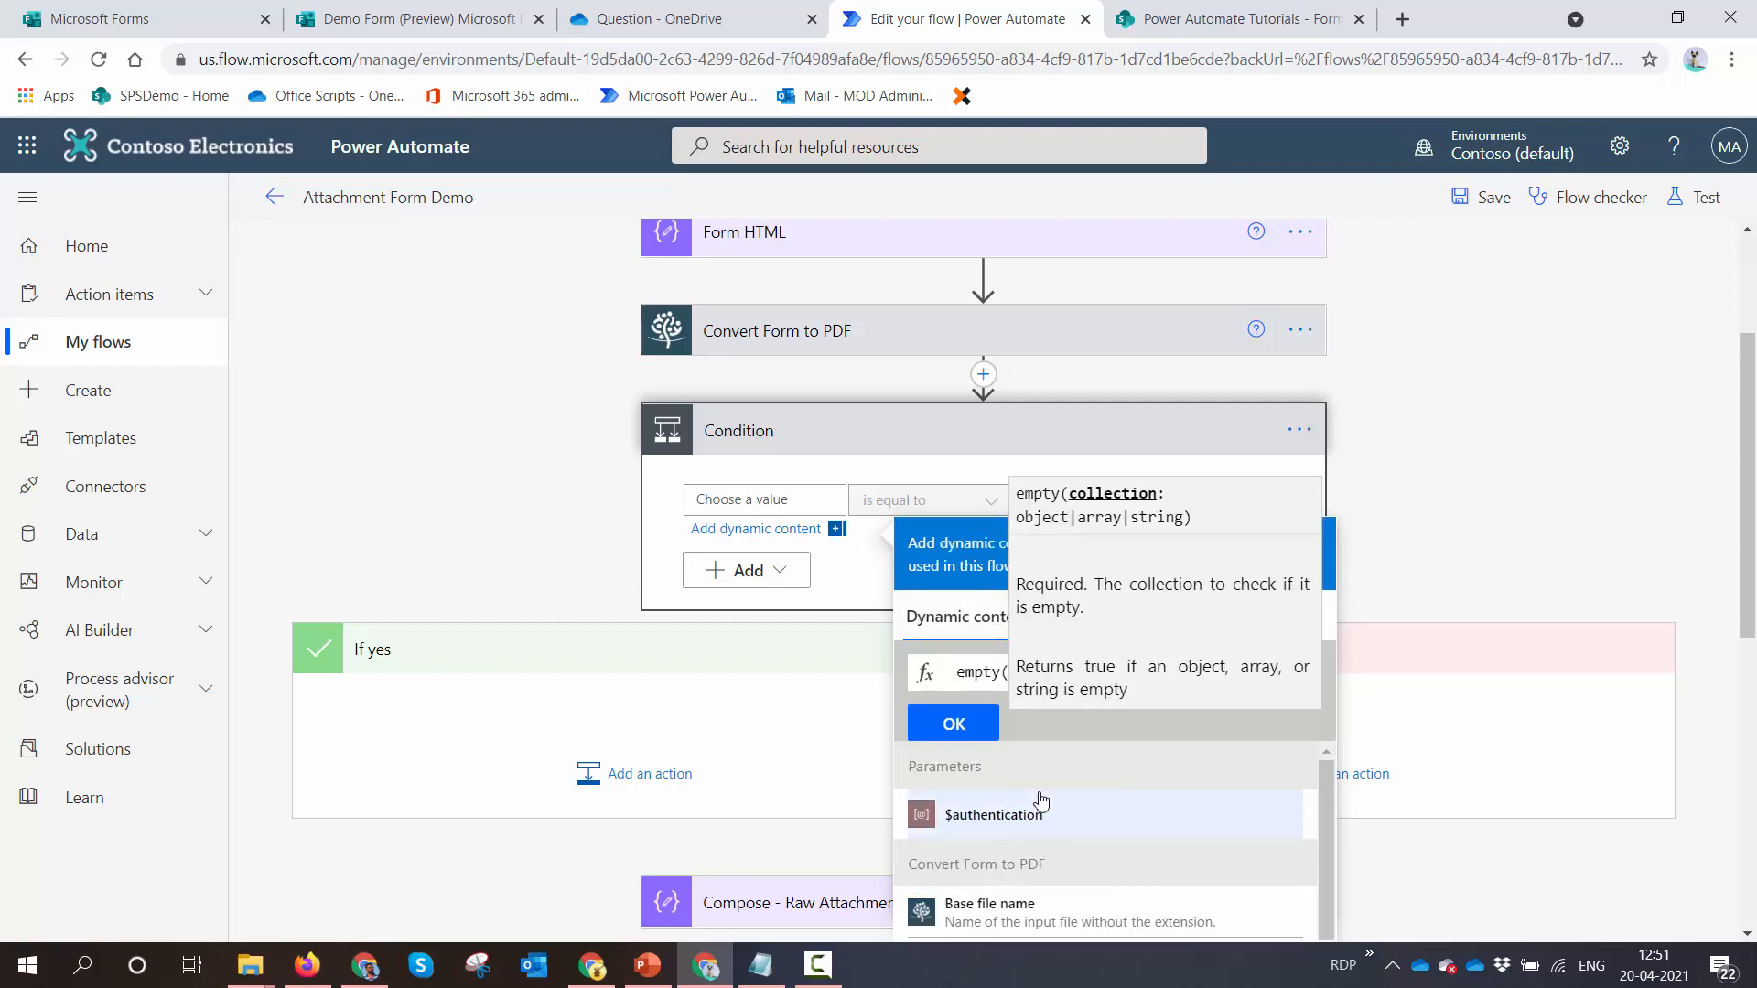
pyautogui.scroll(-10, 1059, 860)
pyautogui.scroll(-3, 1059, 861)
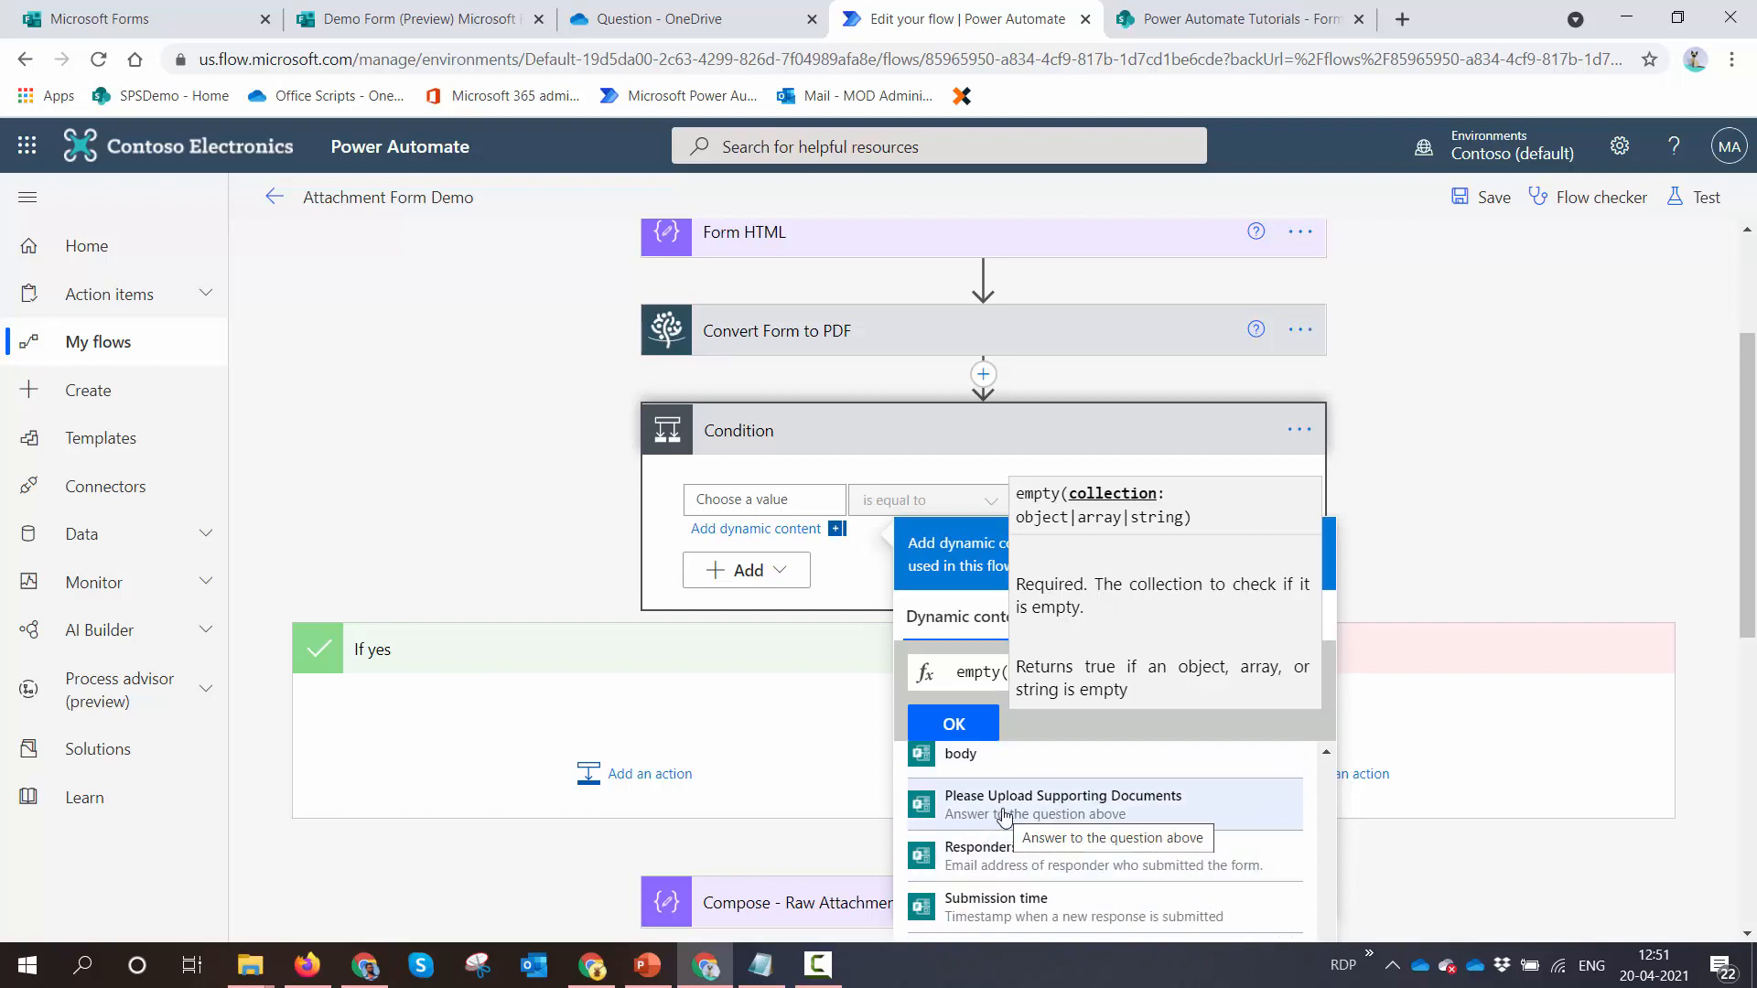
pyautogui.click(1005, 806)
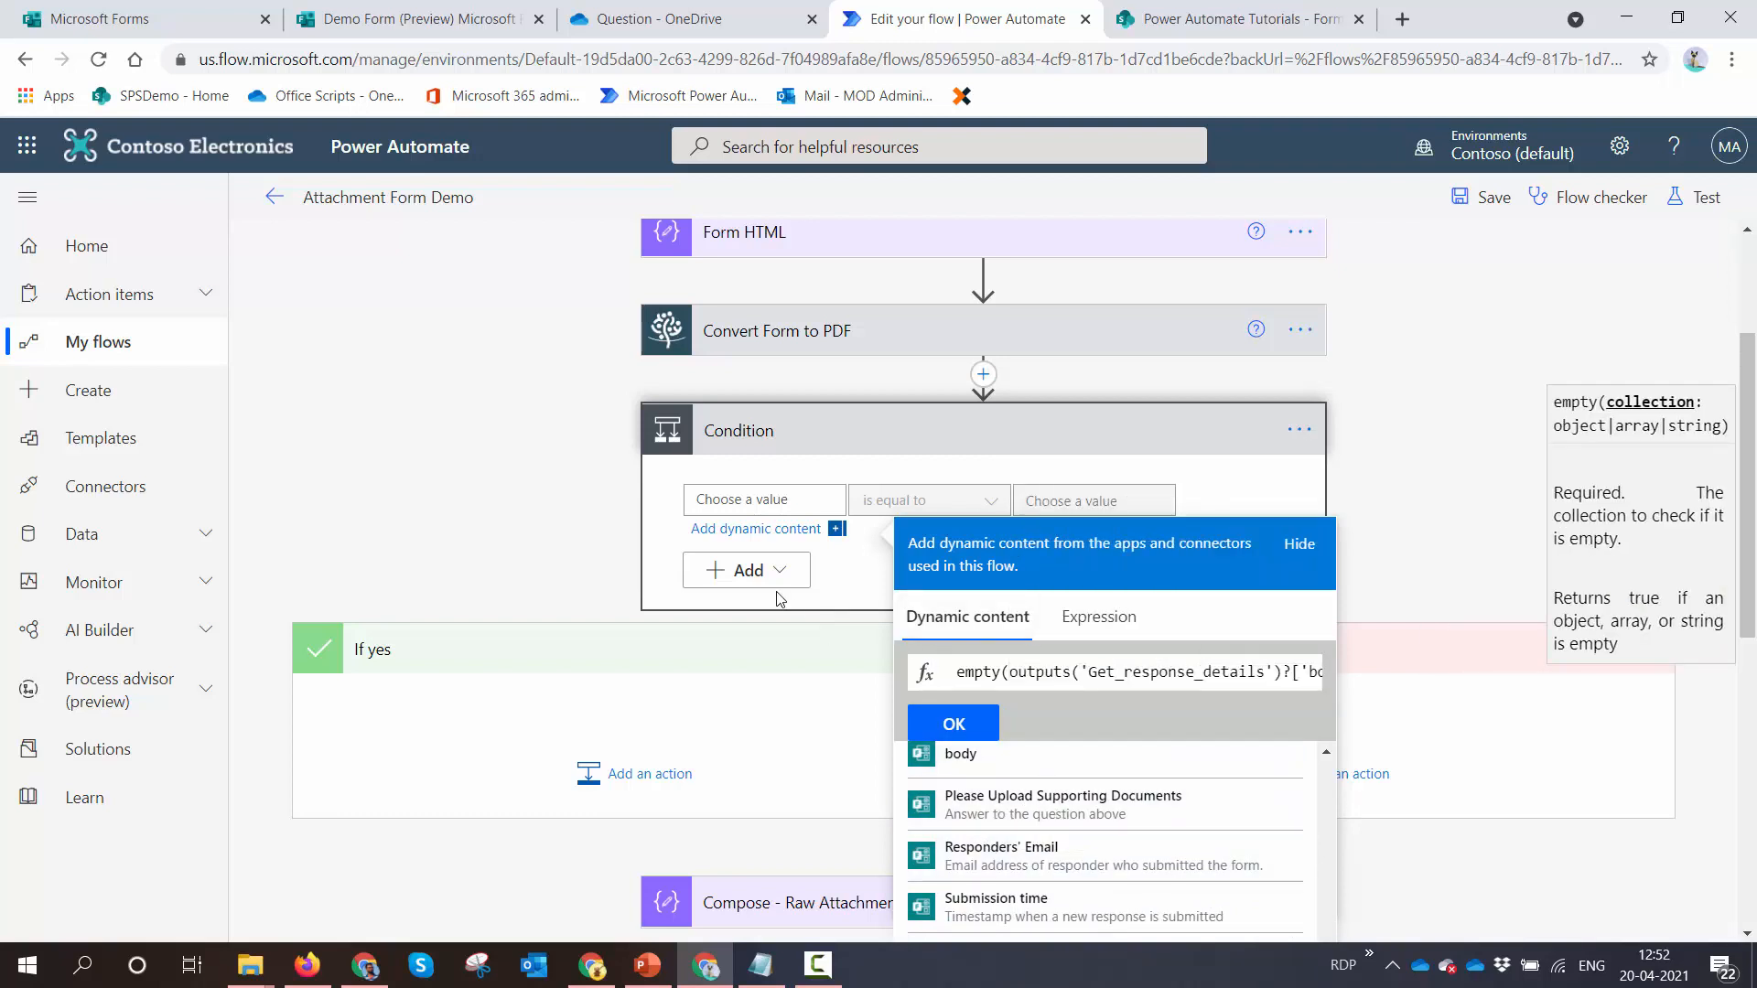
pyautogui.click(954, 723)
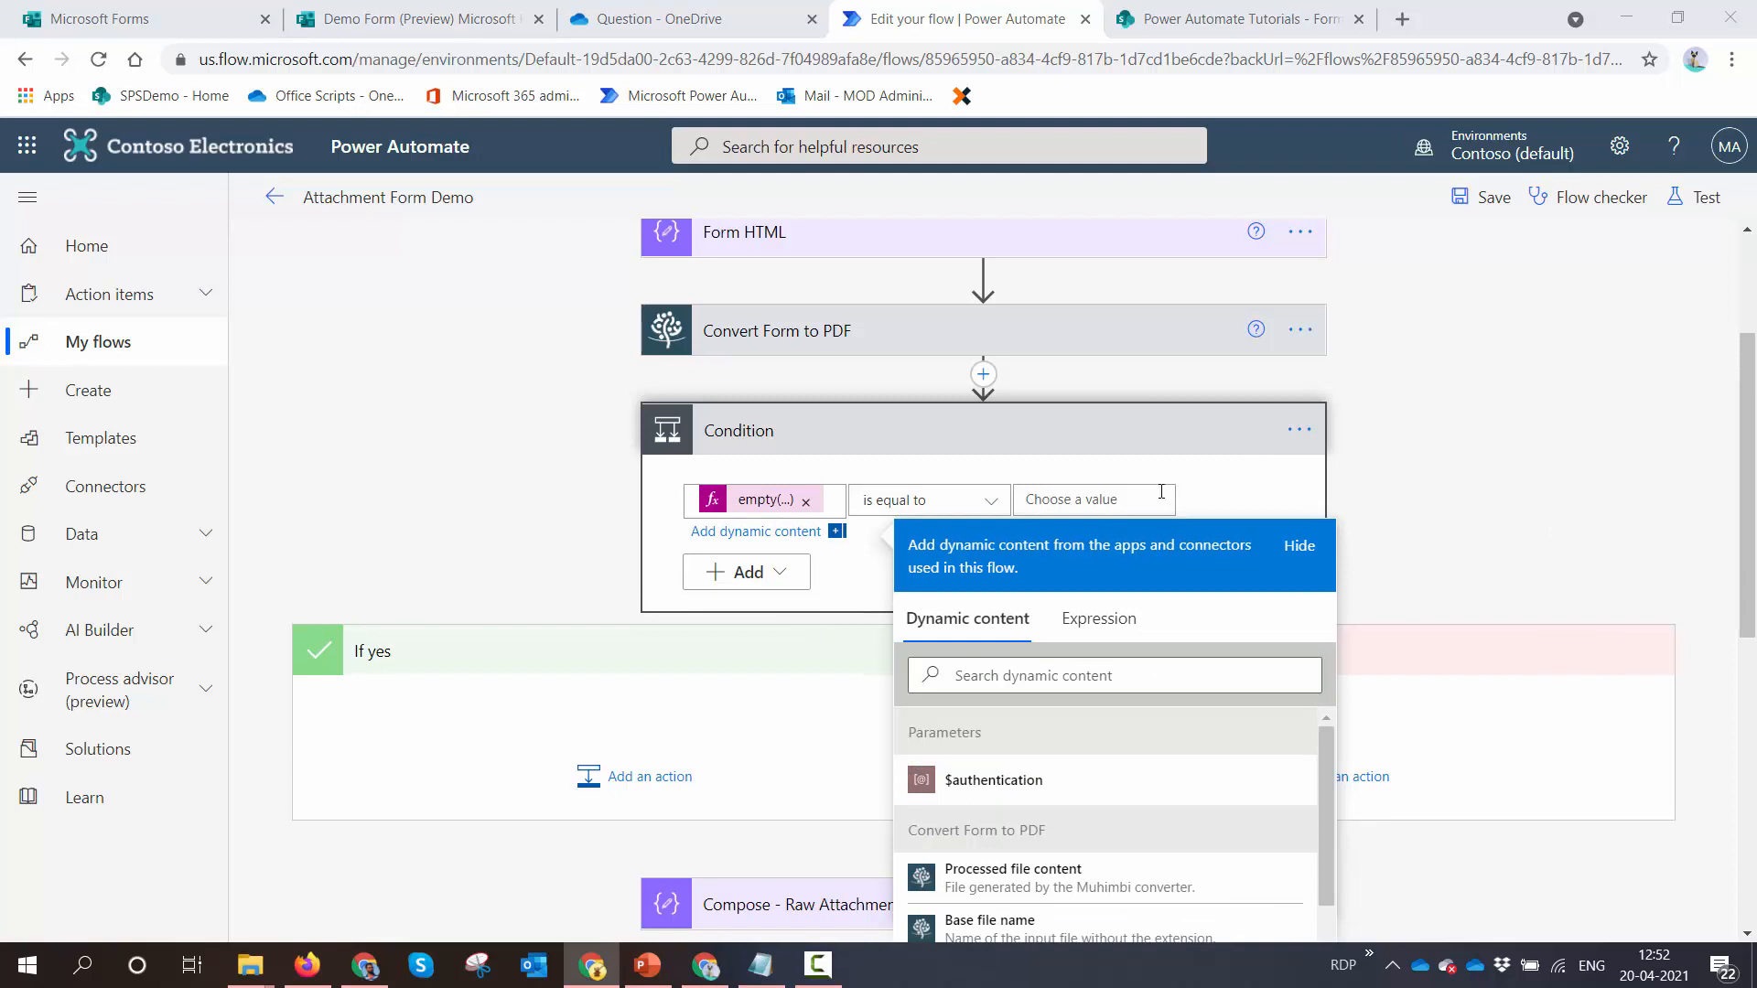
# Compare that result with 'is equal to' and the expression false
pyautogui.click(1162, 492)
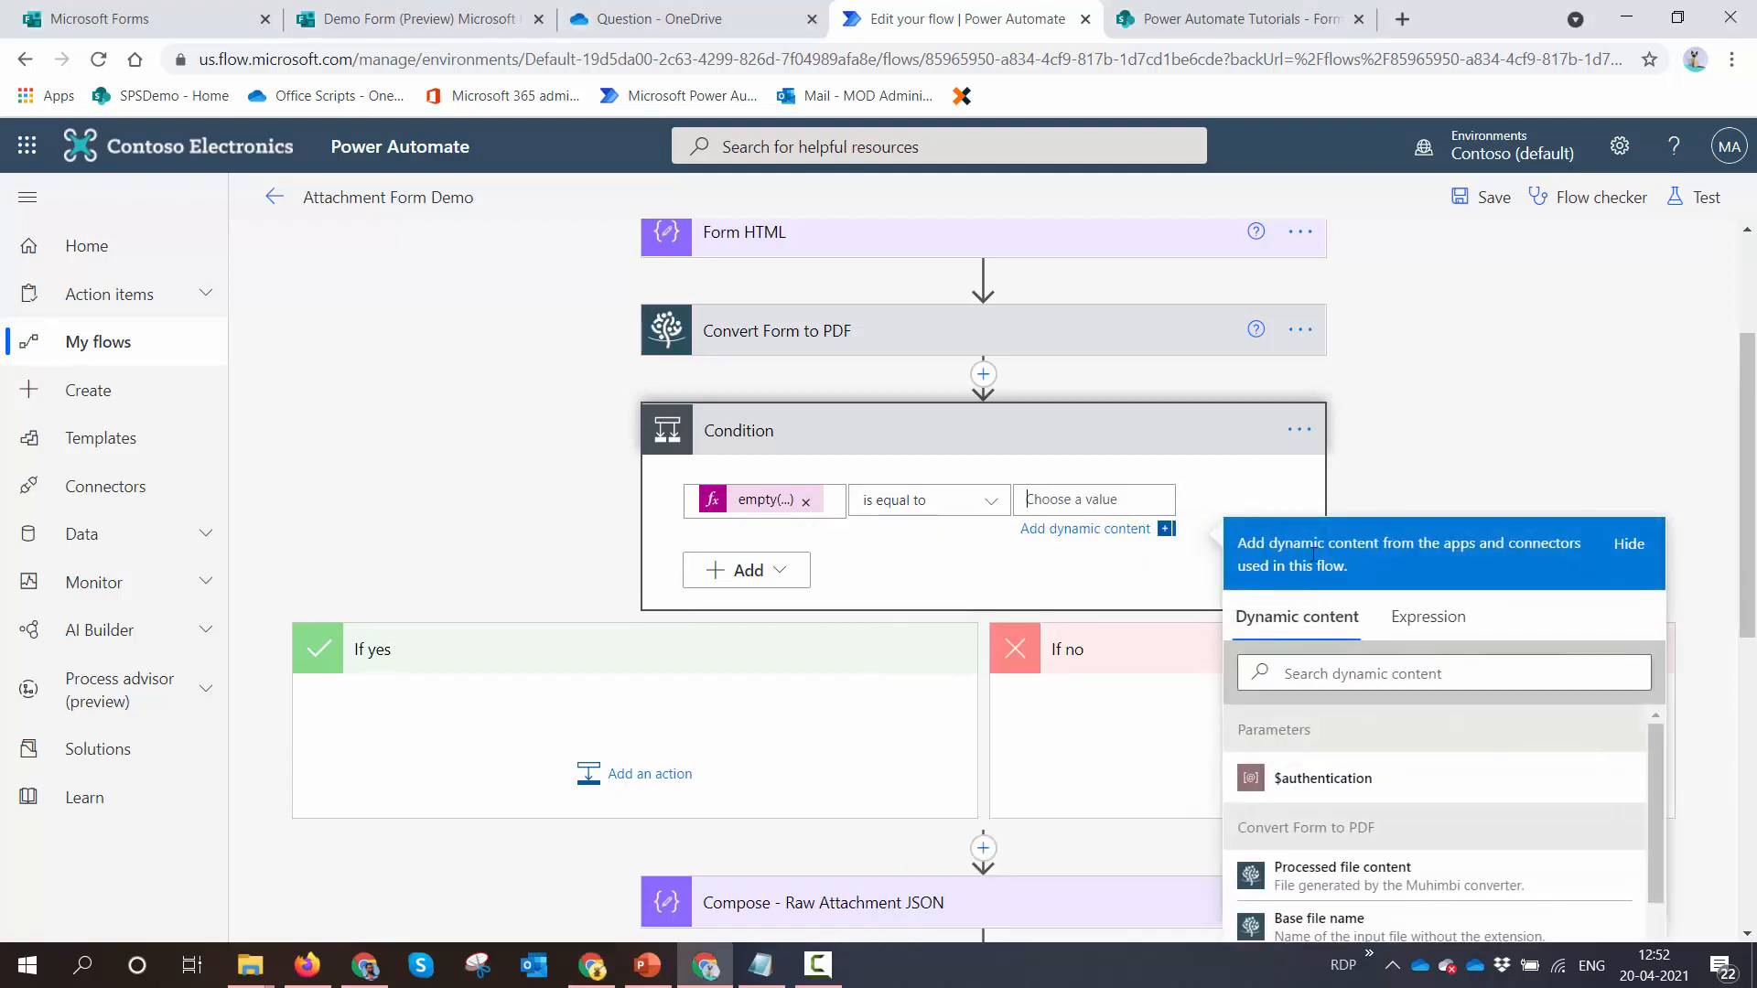
pyautogui.click(1455, 617)
pyautogui.write('fa')
pyautogui.click(1372, 719)
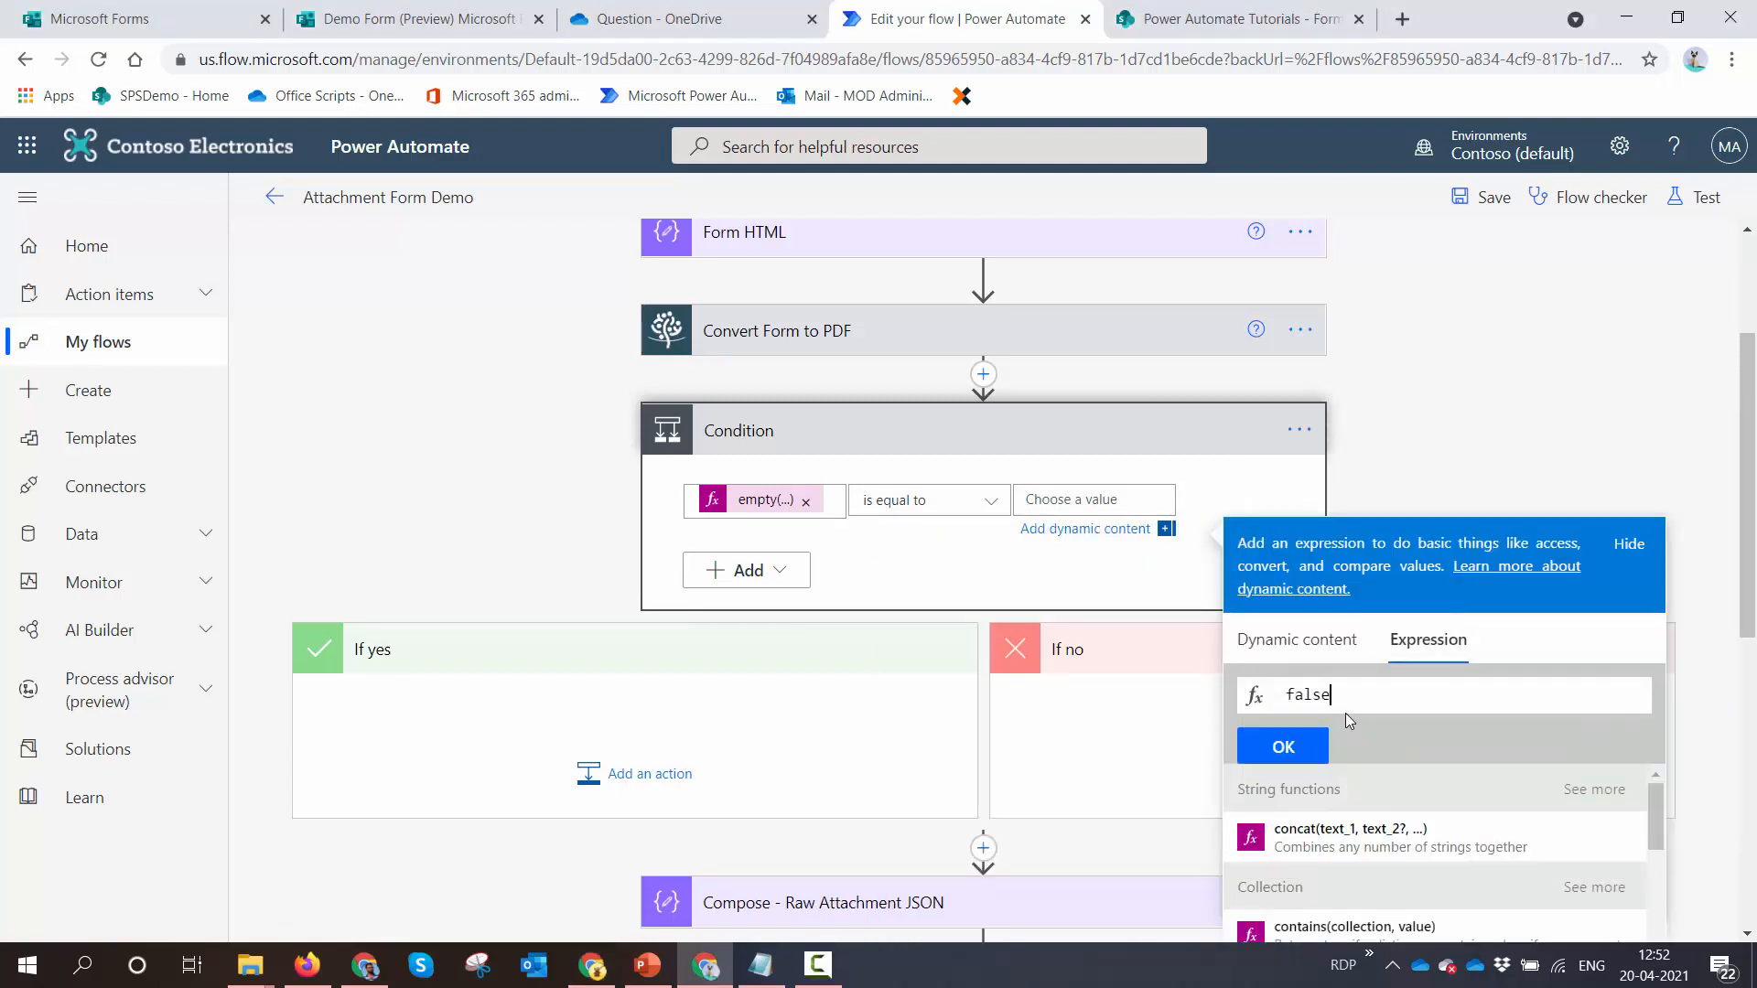
pyautogui.click(1282, 747)
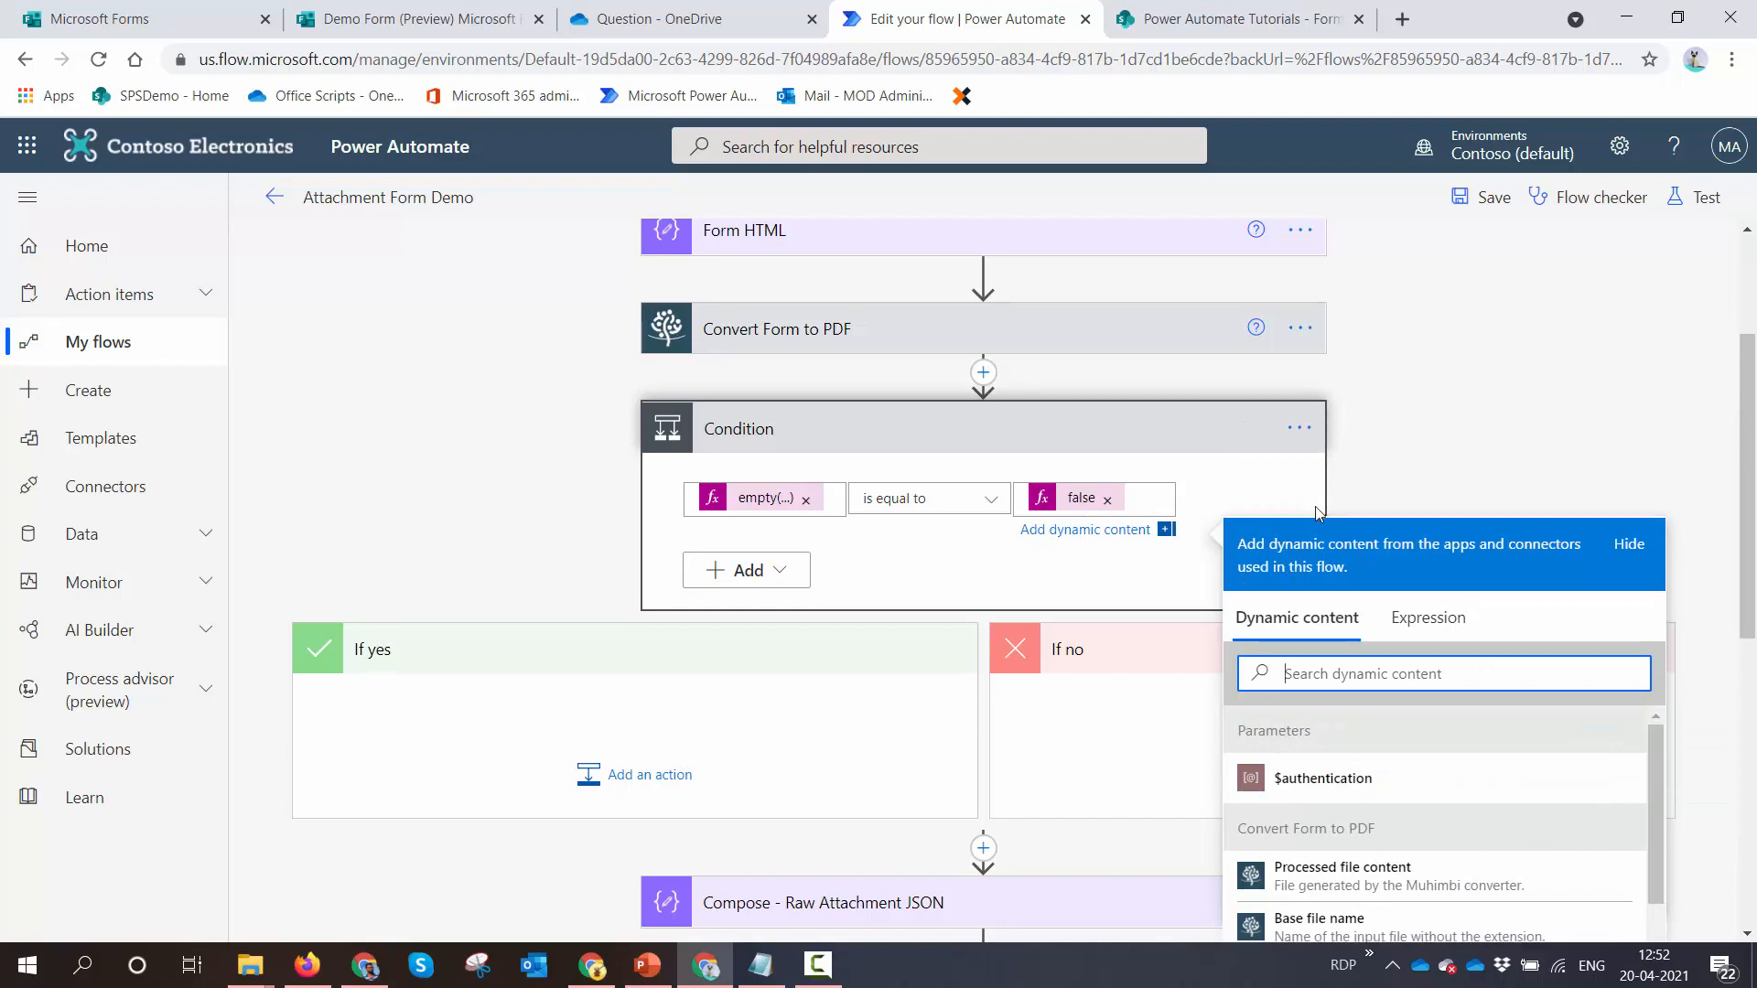
pyautogui.scroll(-3, 1076, 571)
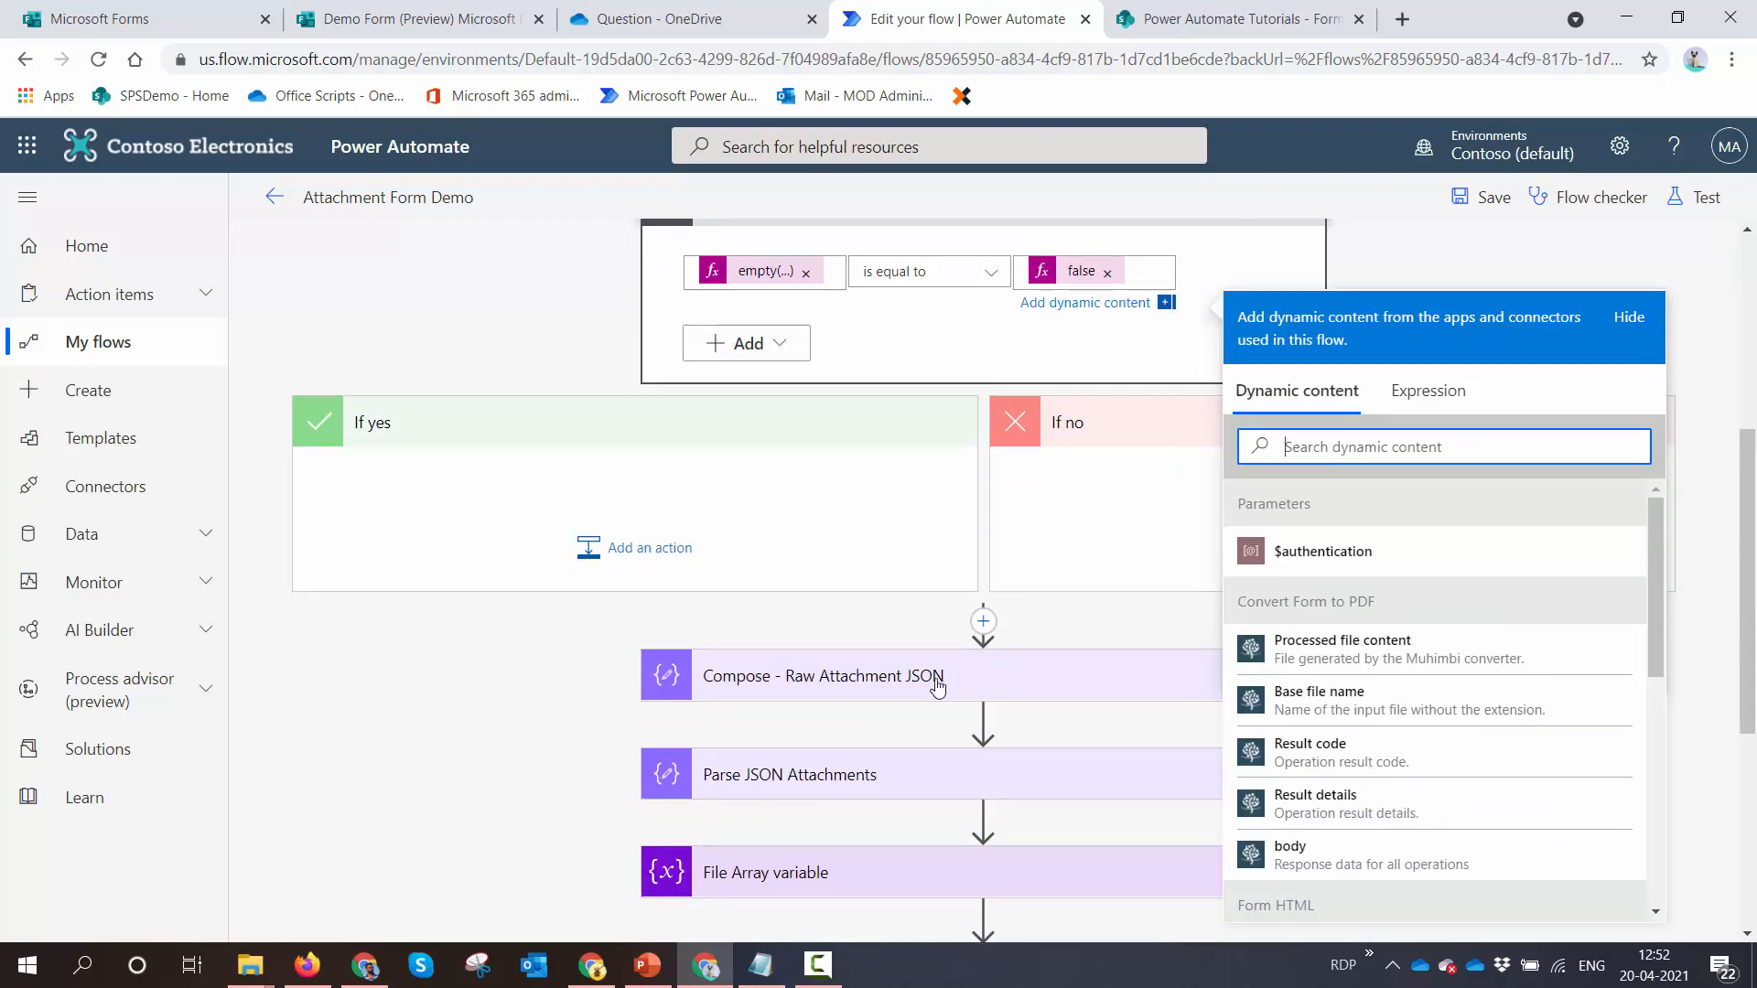
# Move Compose - Raw Attachment JSON and Parse JSON Attachments into the If yes branch
pyautogui.moveTo(937, 689); pyautogui.dragTo(594, 504)
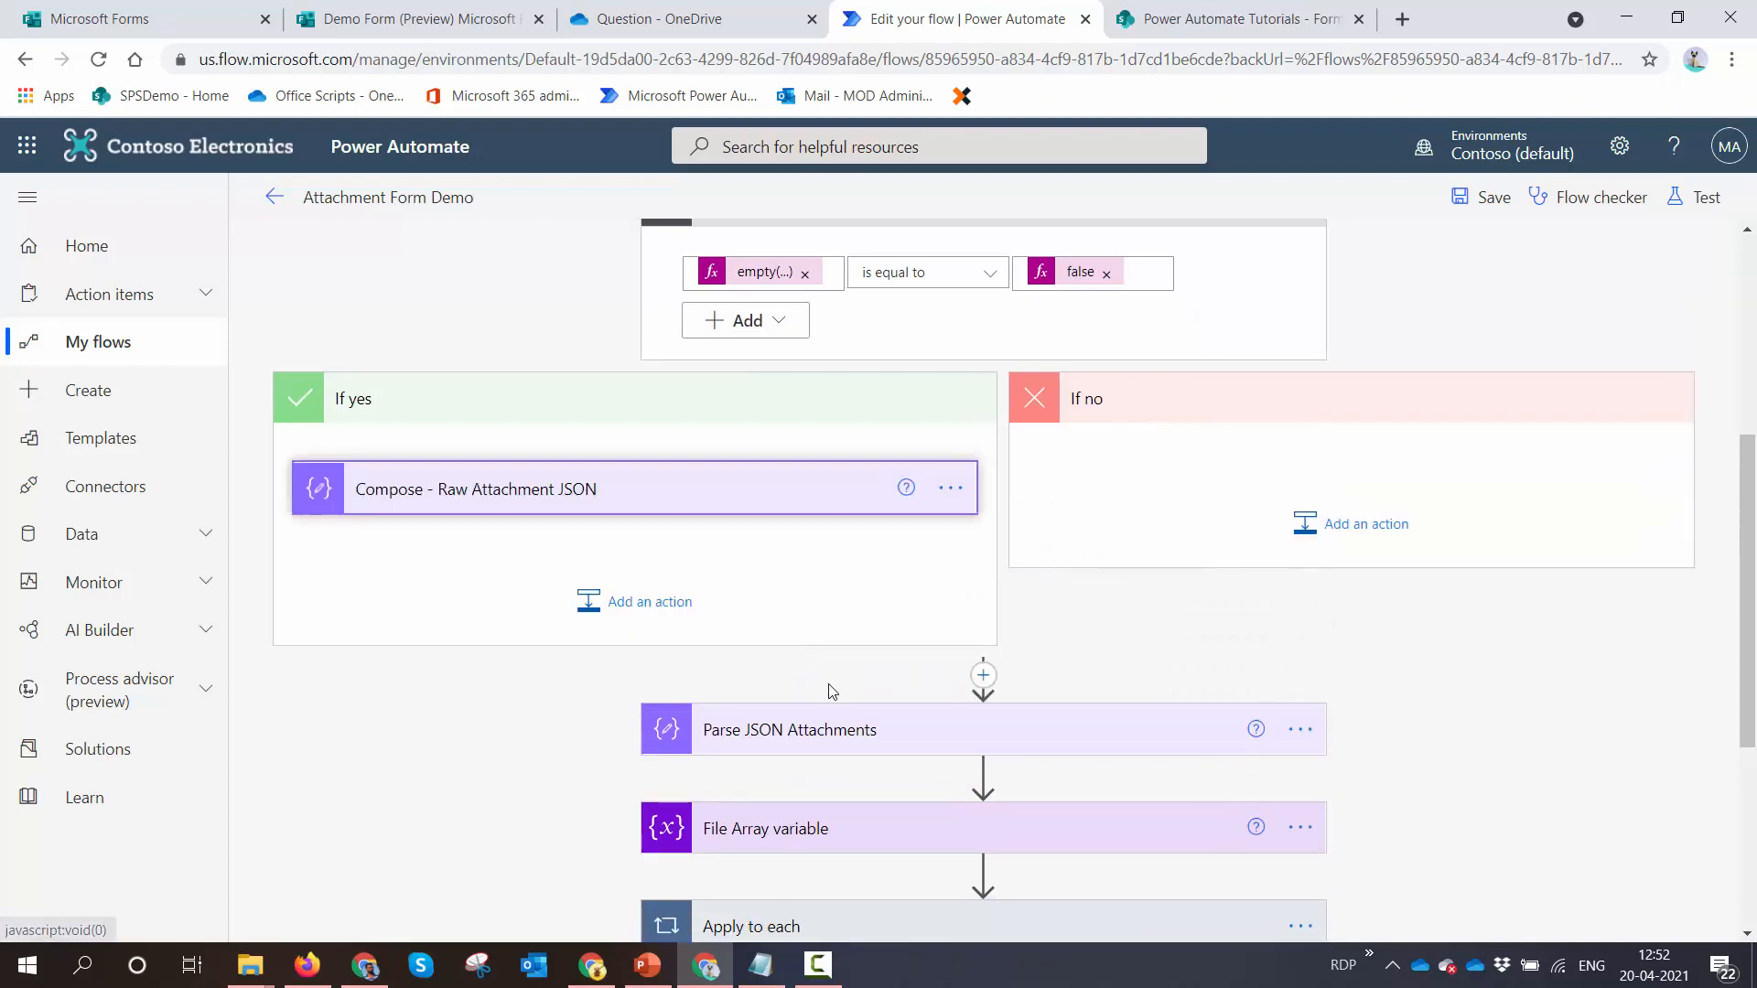
pyautogui.moveTo(787, 730); pyautogui.dragTo(540, 549)
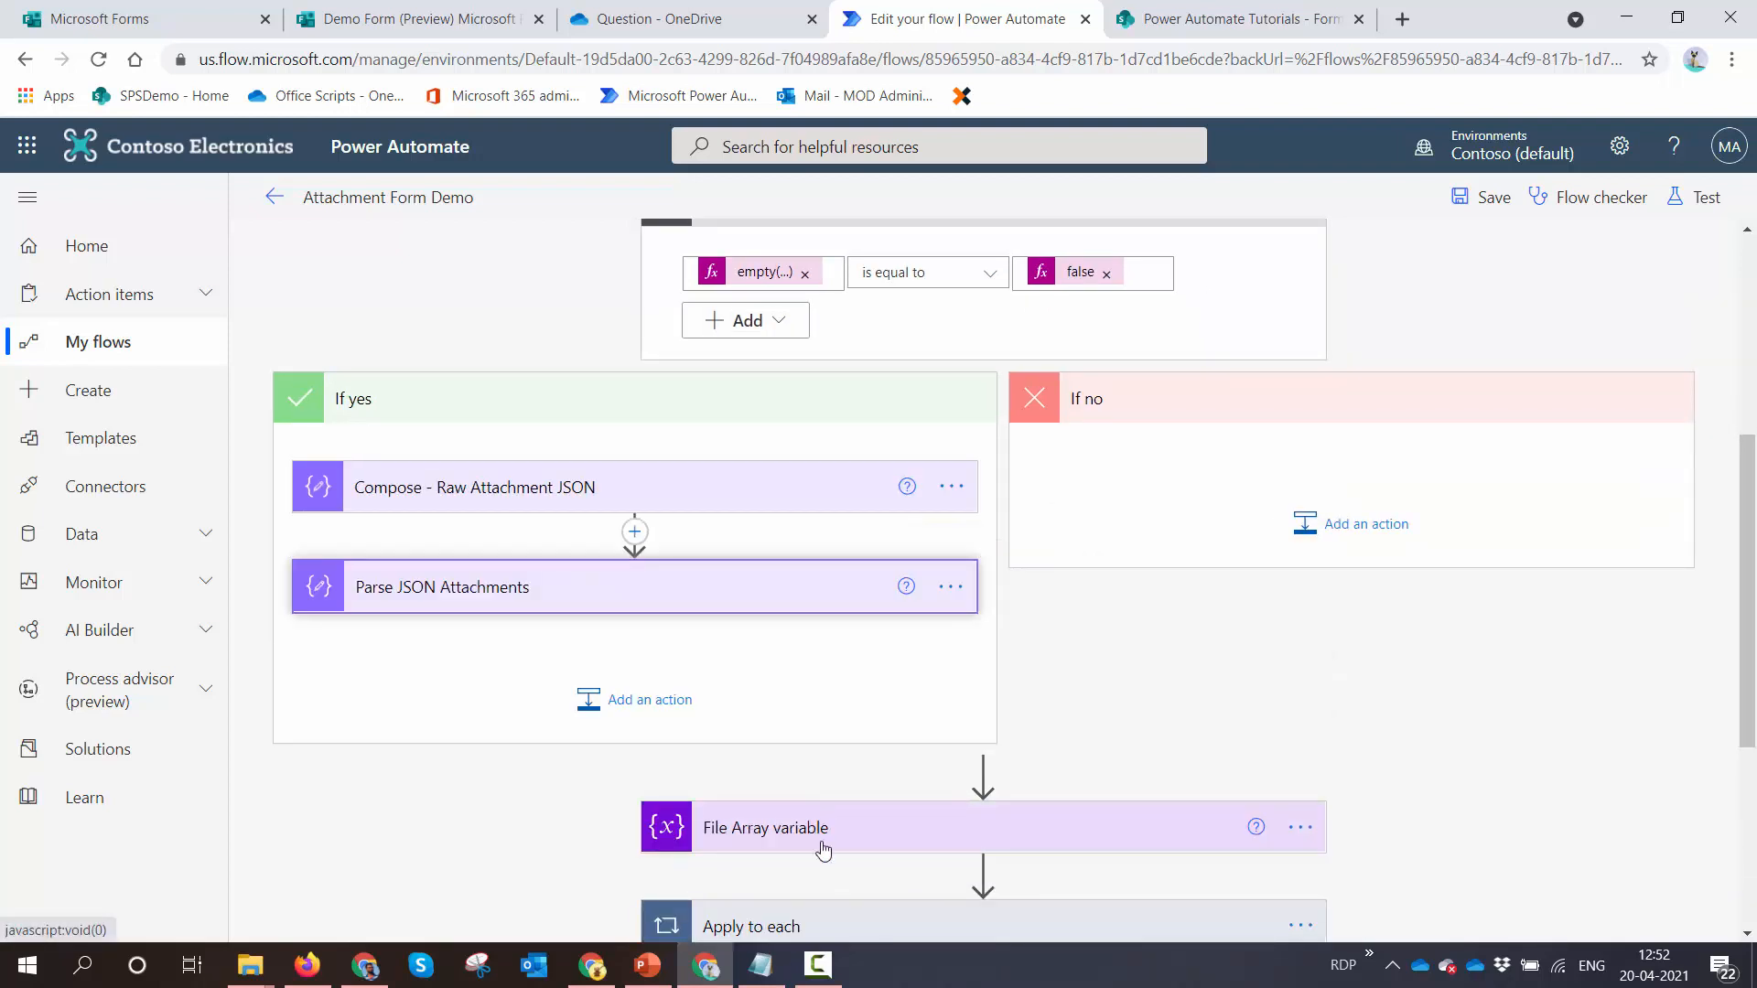
pyautogui.moveTo(824, 828); pyautogui.dragTo(512, 645)
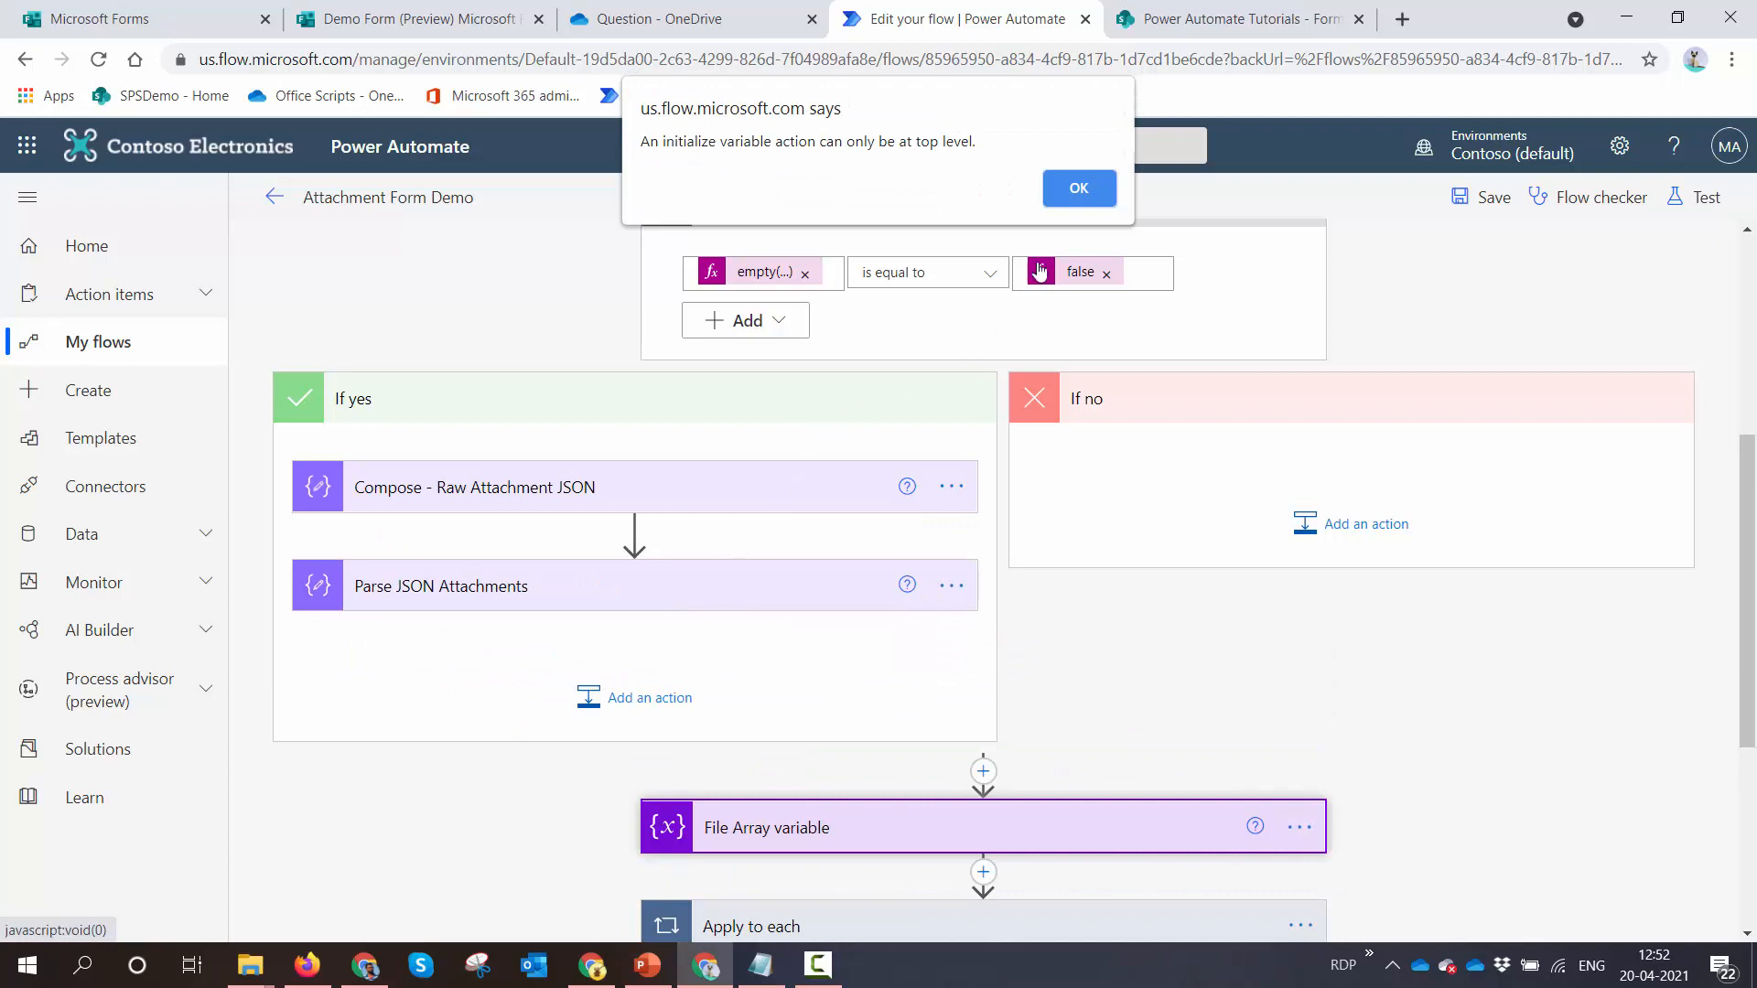
pyautogui.click(1079, 188)
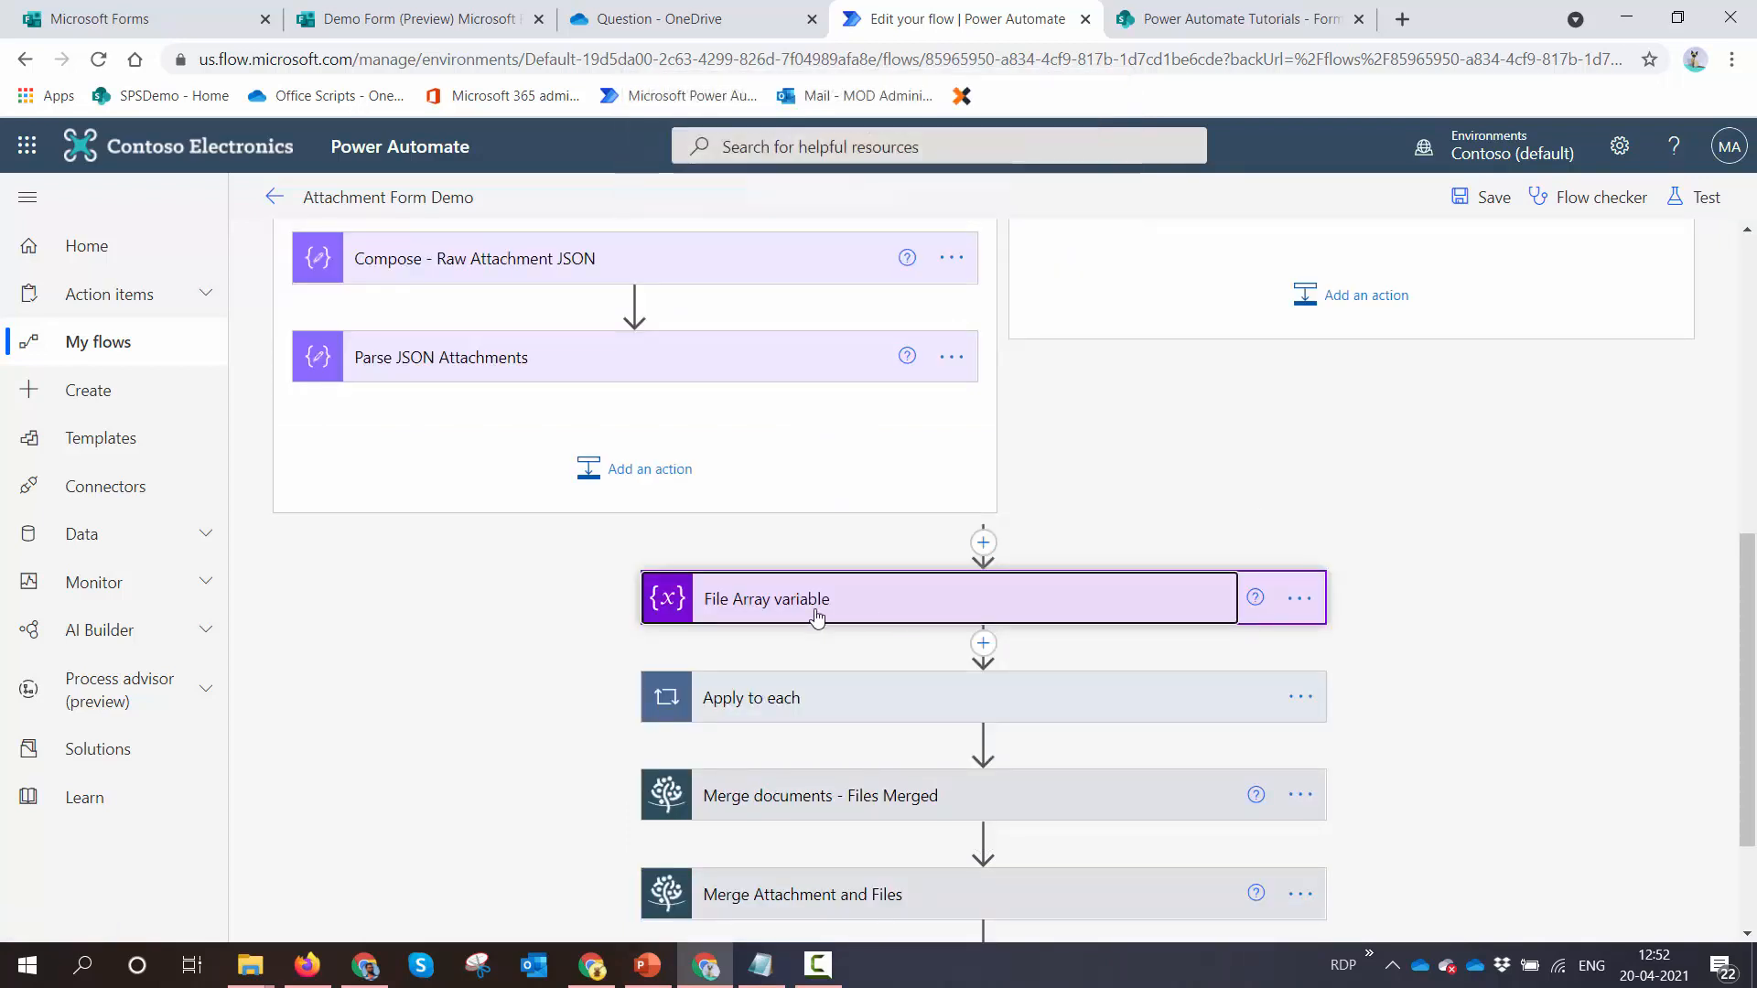
pyautogui.scroll(3, 961, 608)
pyautogui.scroll(-1, 964, 607)
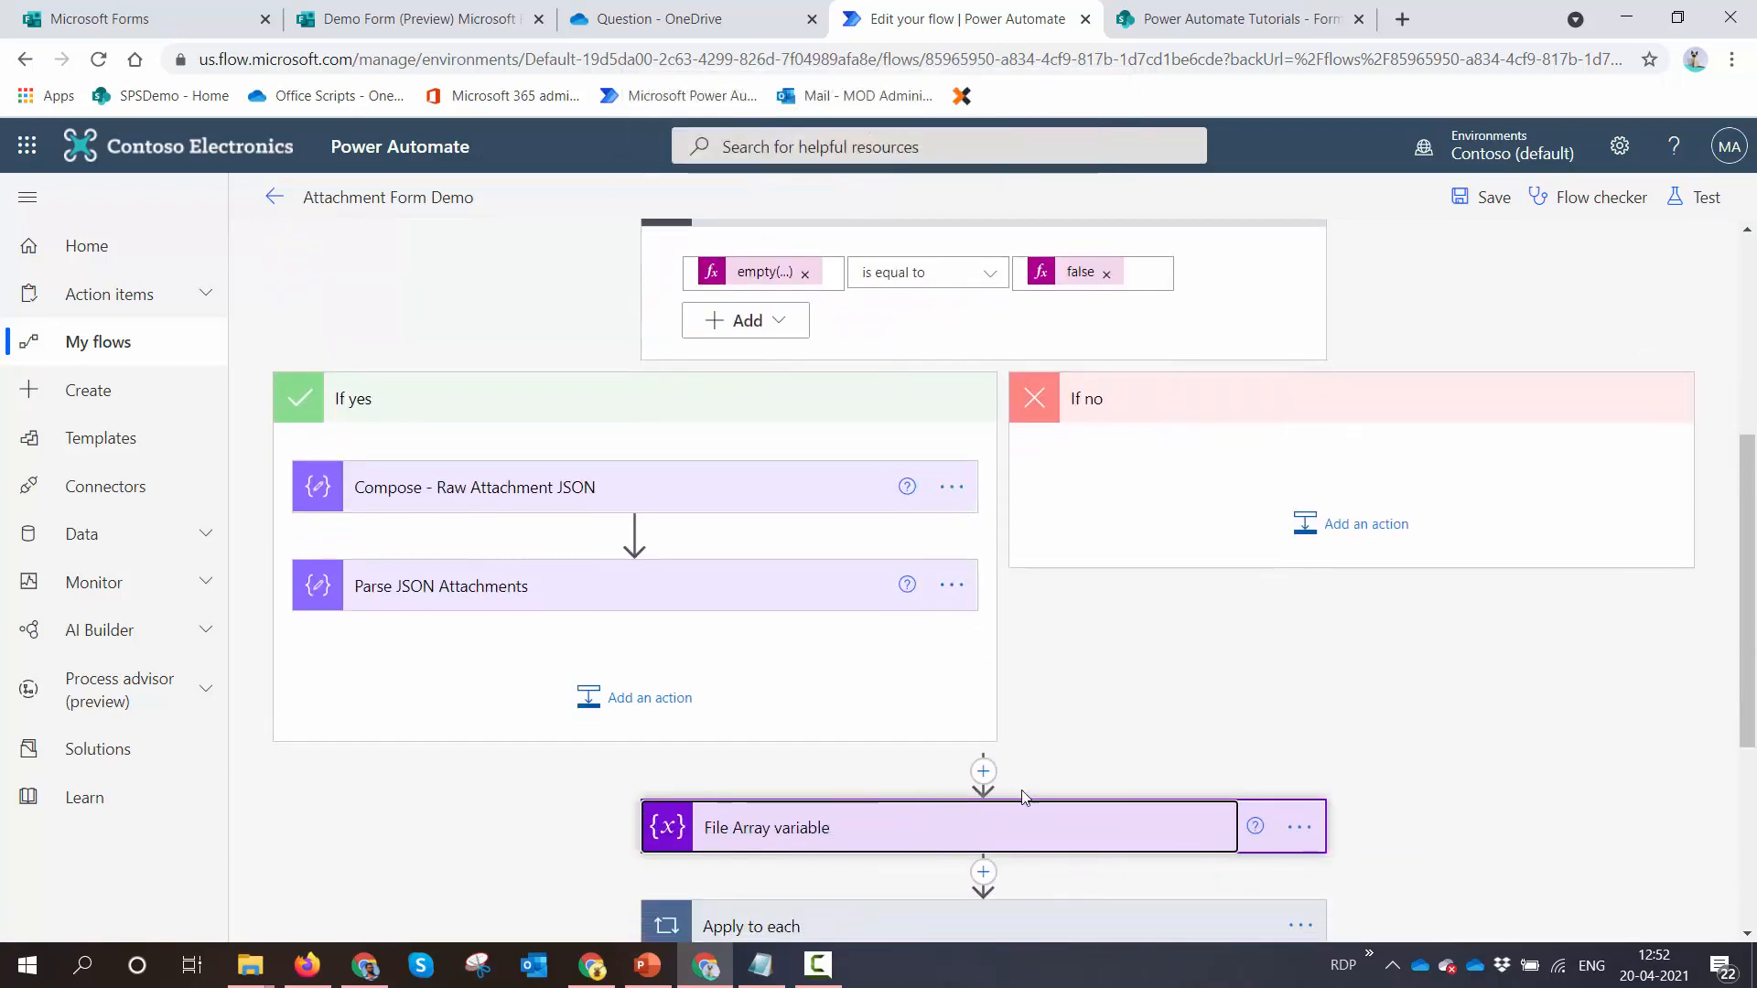
pyautogui.moveTo(1016, 828); pyautogui.dragTo(990, 883)
pyautogui.scroll(3, 991, 860)
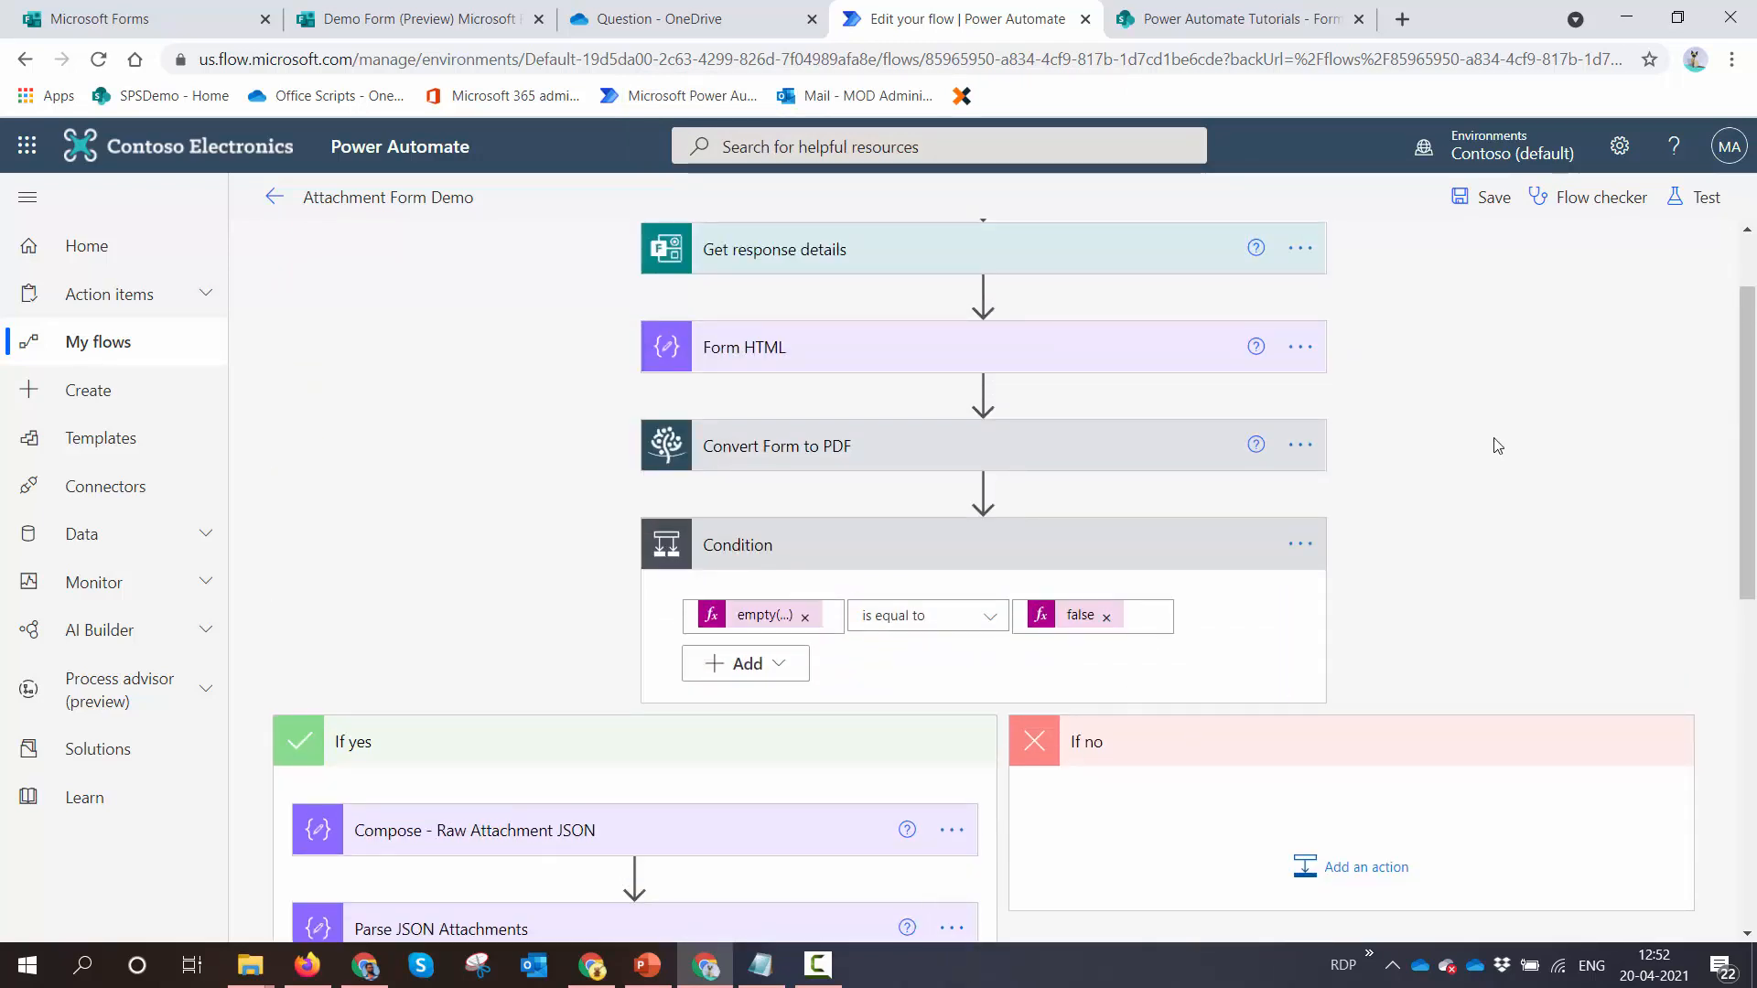
# Place the File Array variable step above the Condition
pyautogui.click(949, 552)
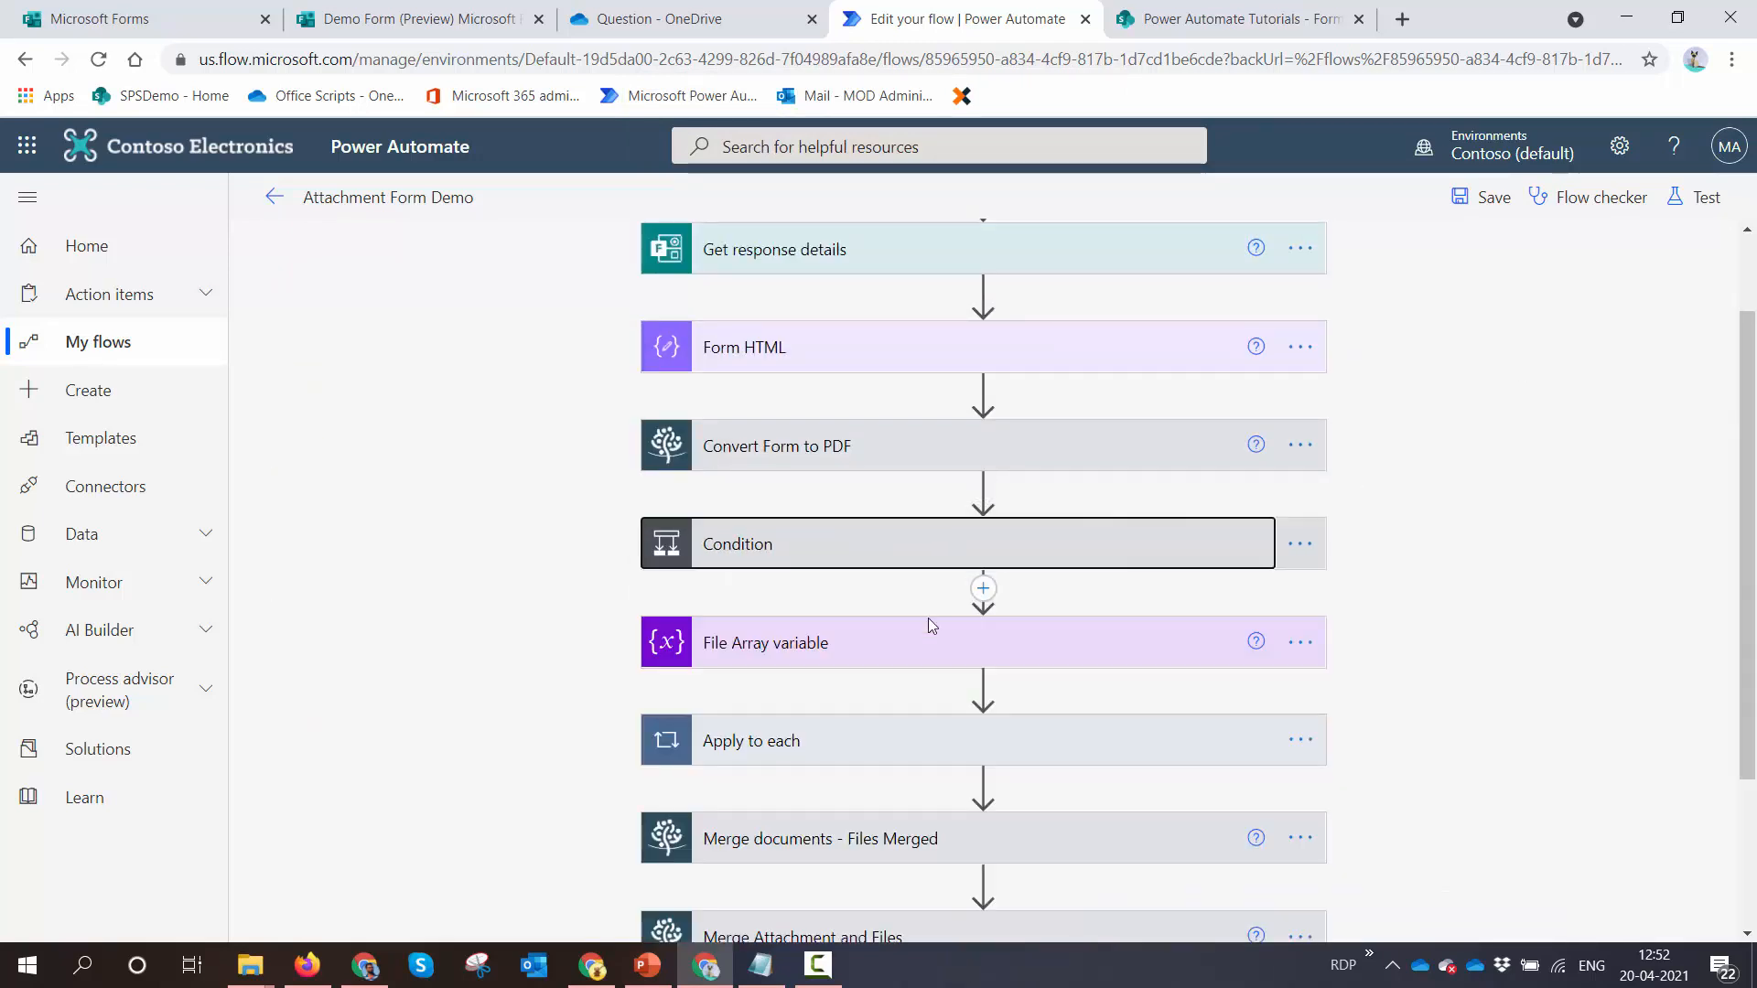
pyautogui.moveTo(915, 640); pyautogui.dragTo(871, 512)
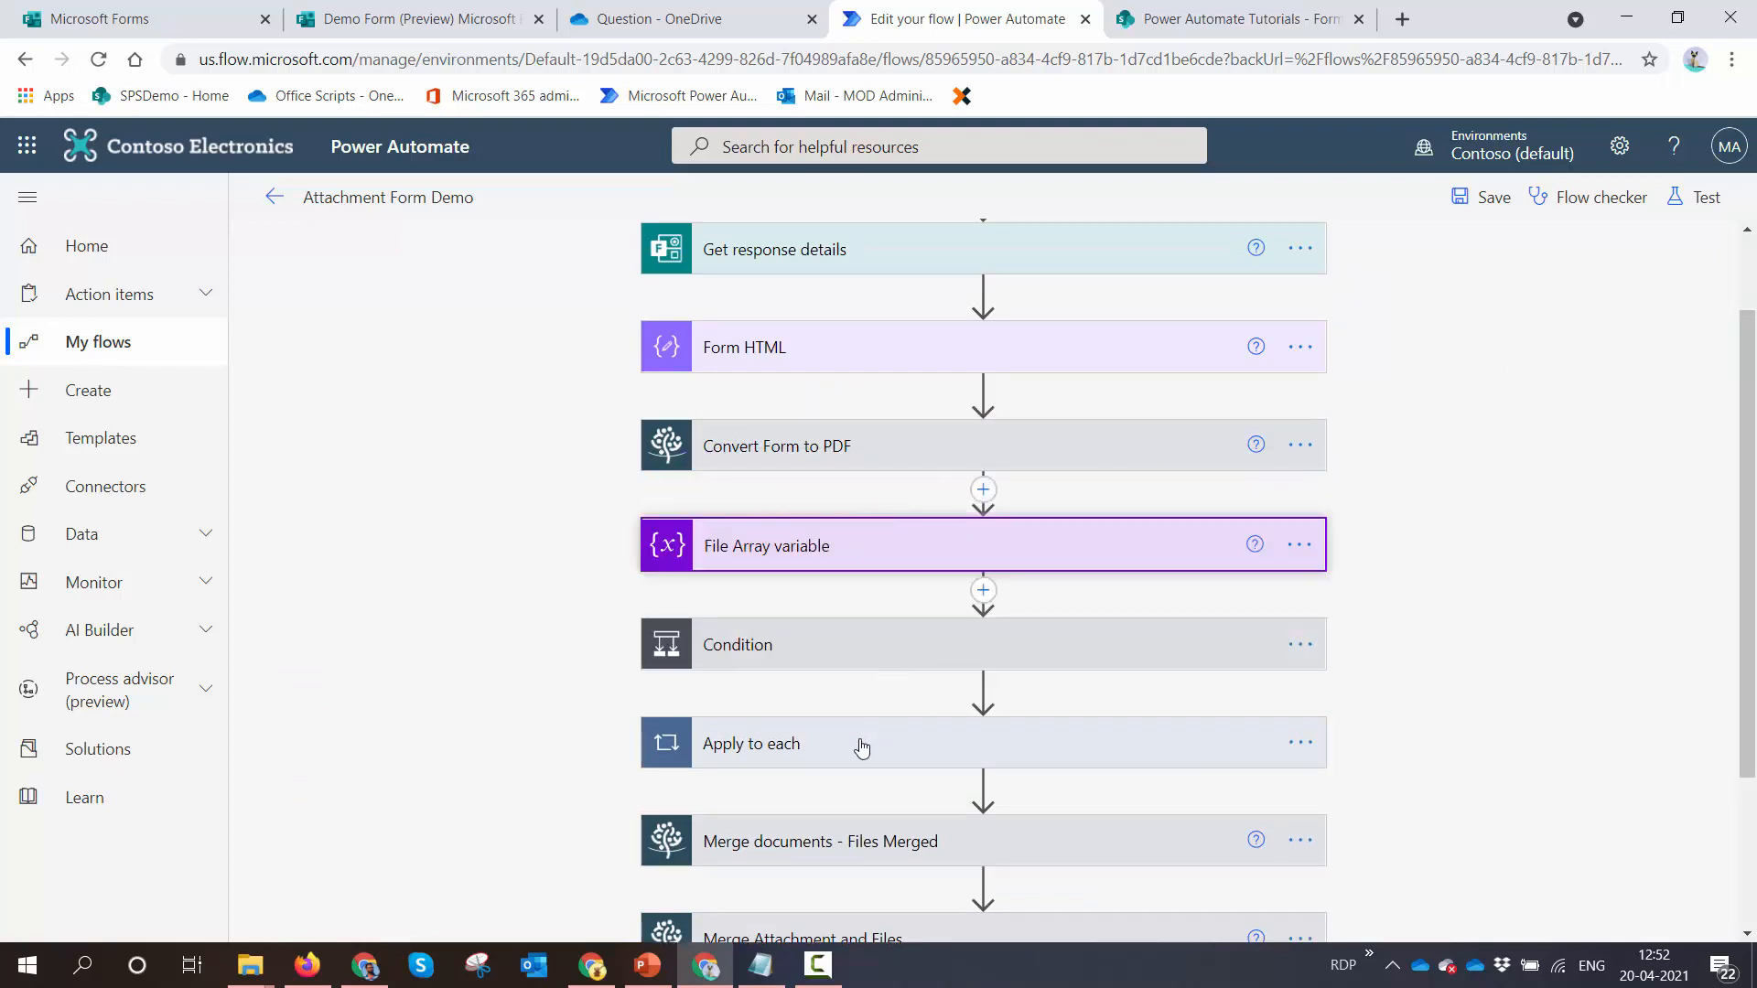
pyautogui.scroll(-3, 859, 741)
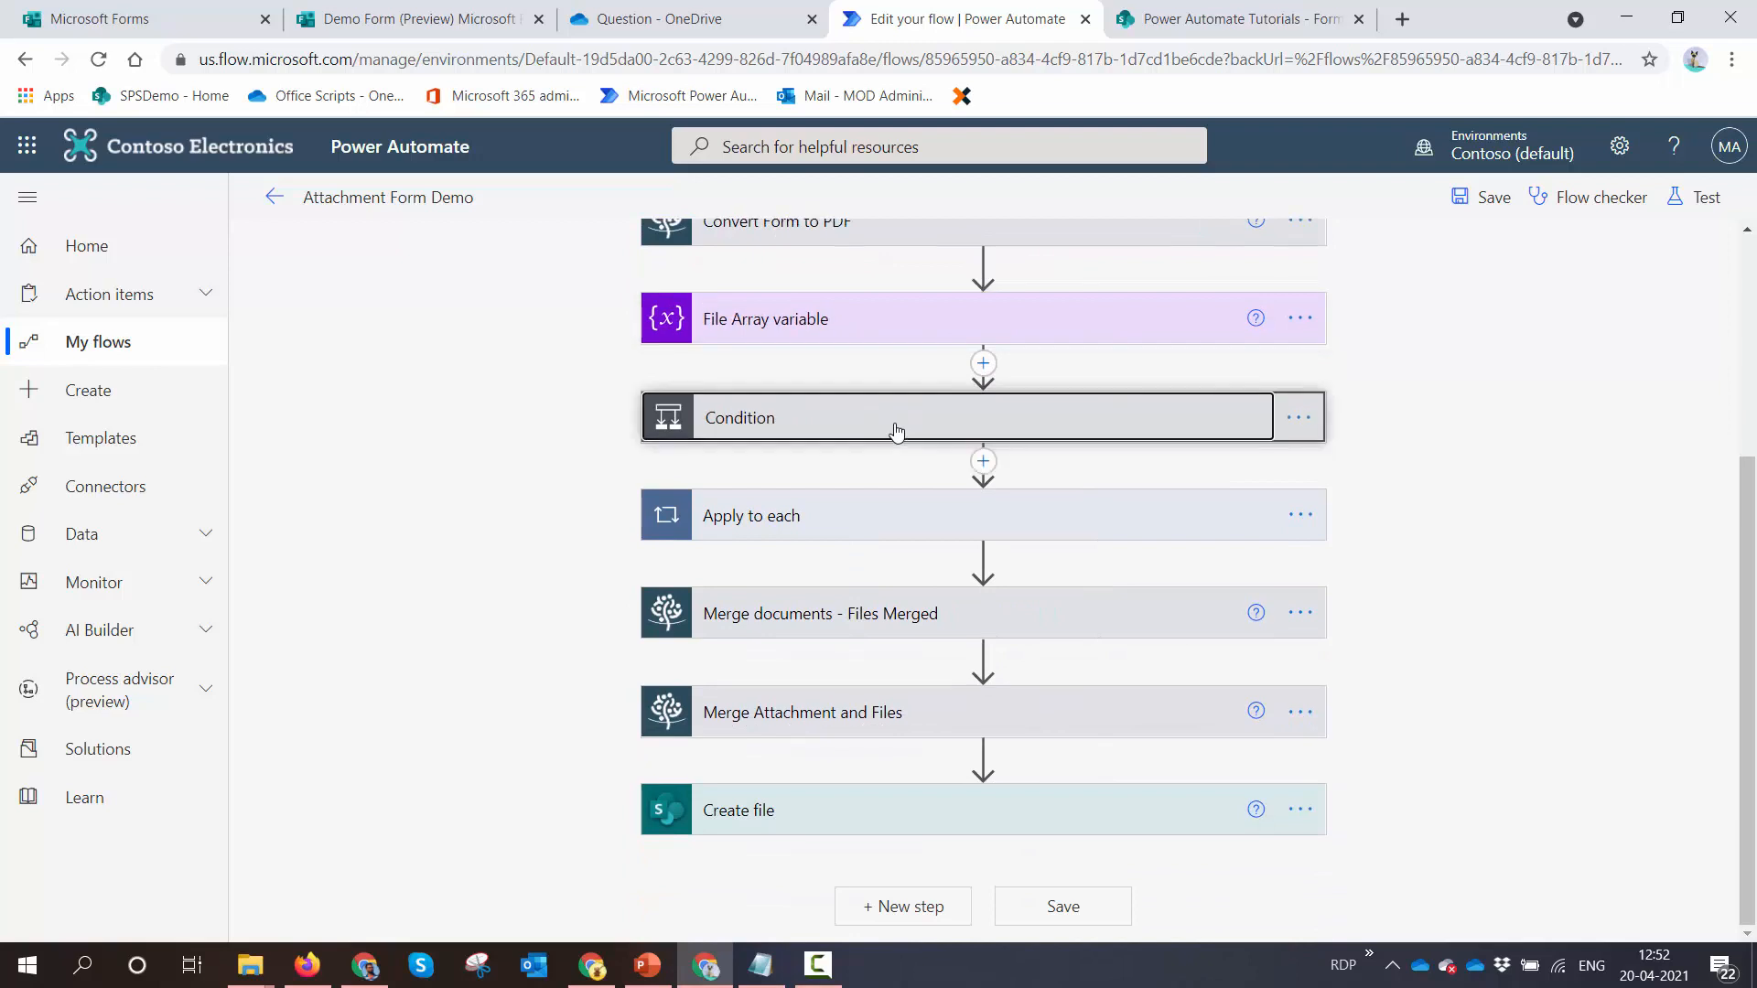
pyautogui.click(894, 416)
pyautogui.scroll(-4, 753, 675)
# Move Apply to each, both merge actions and Create file into If yes
pyautogui.moveTo(828, 698); pyautogui.dragTo(474, 513)
pyautogui.moveTo(792, 796); pyautogui.dragTo(448, 632)
pyautogui.moveTo(660, 781); pyautogui.dragTo(435, 618)
pyautogui.moveTo(785, 903); pyautogui.dragTo(424, 744)
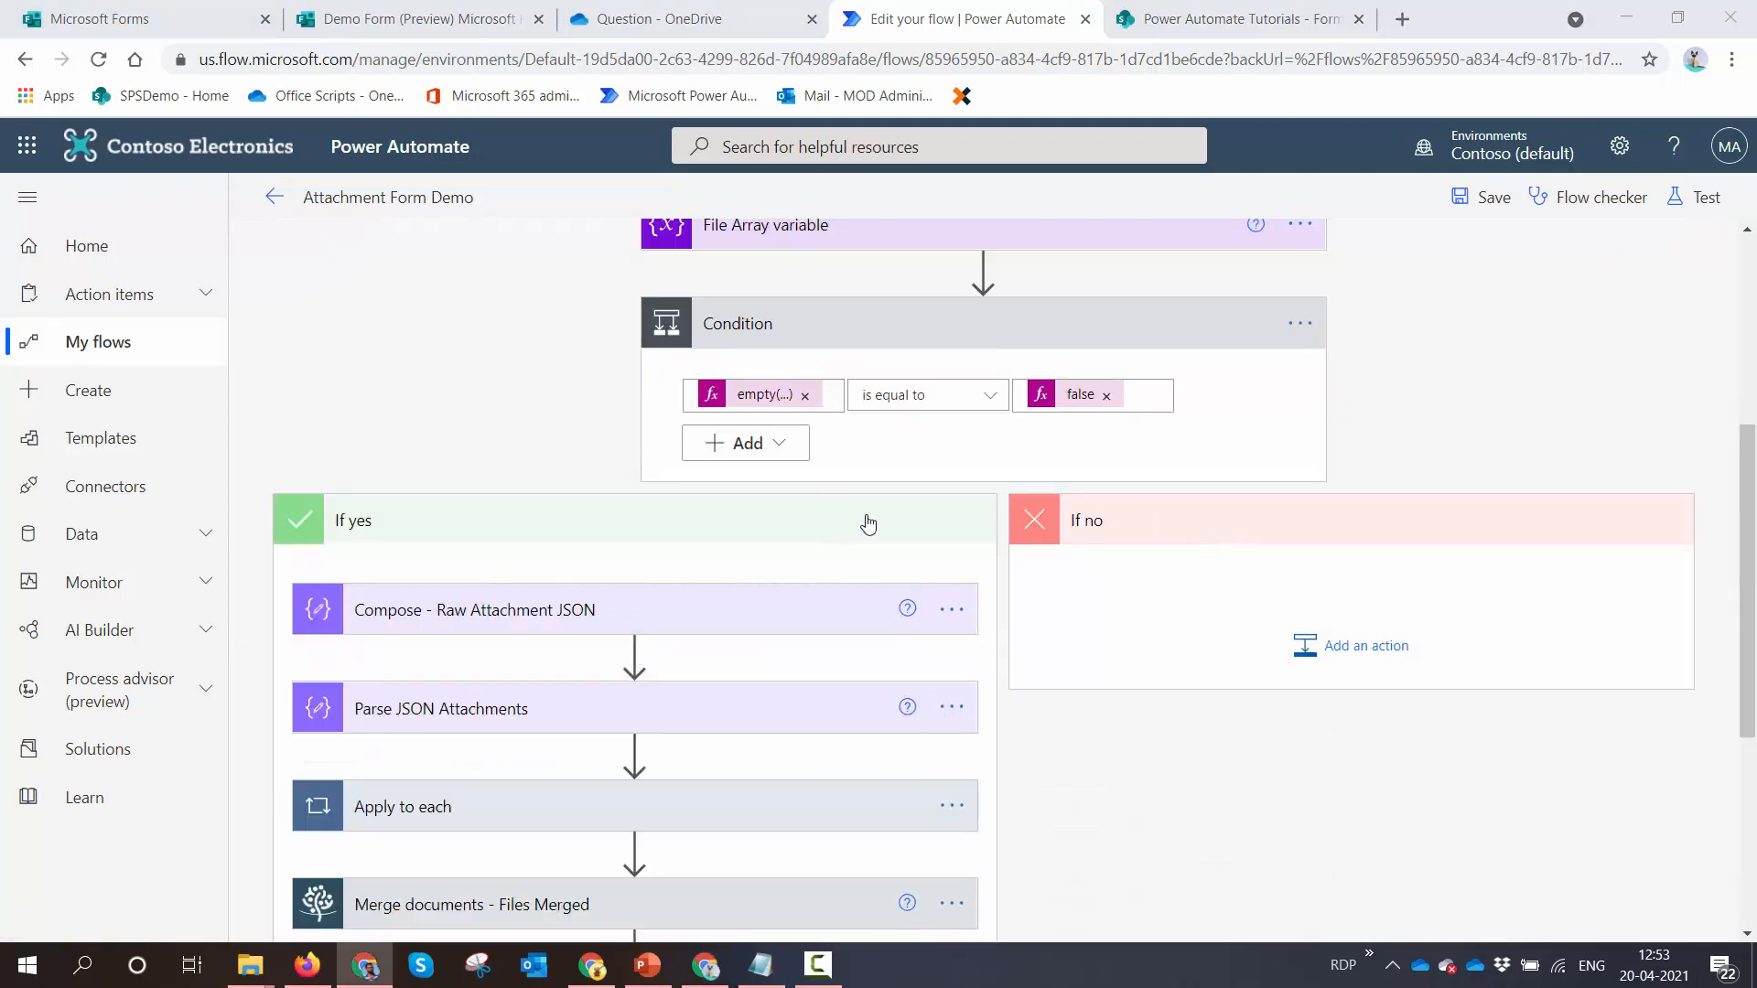
pyautogui.scroll(2, 923, 430)
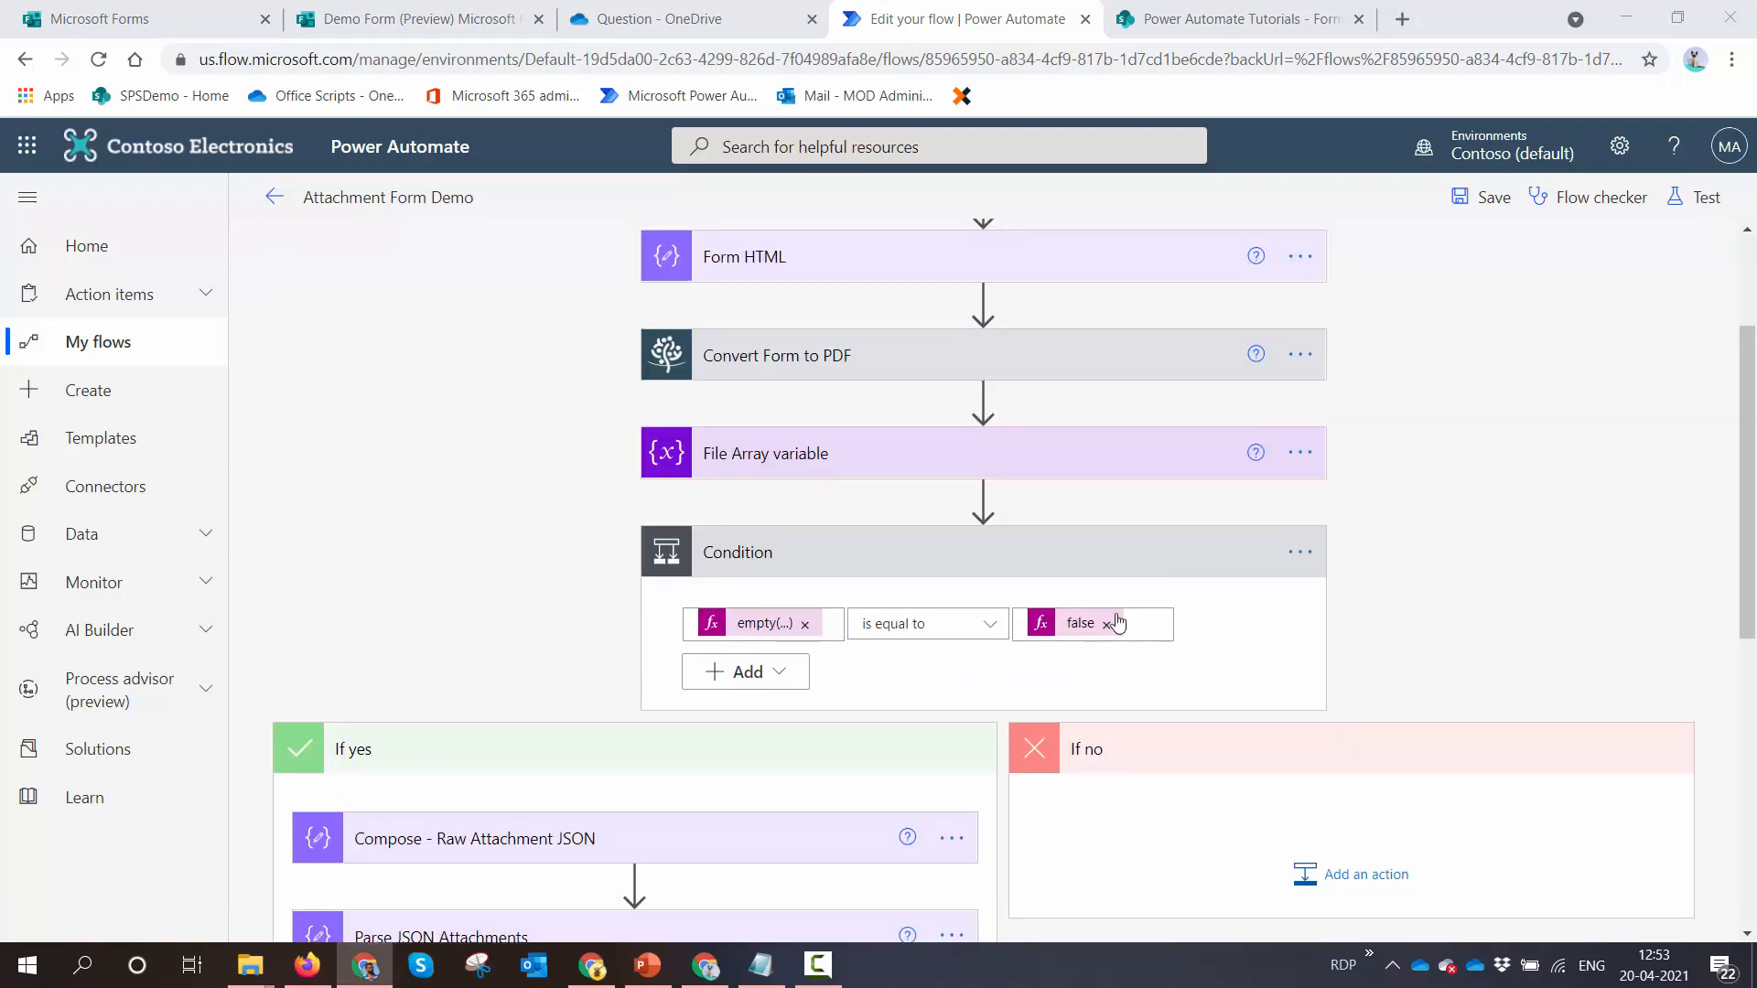
pyautogui.scroll(-2, 776, 625)
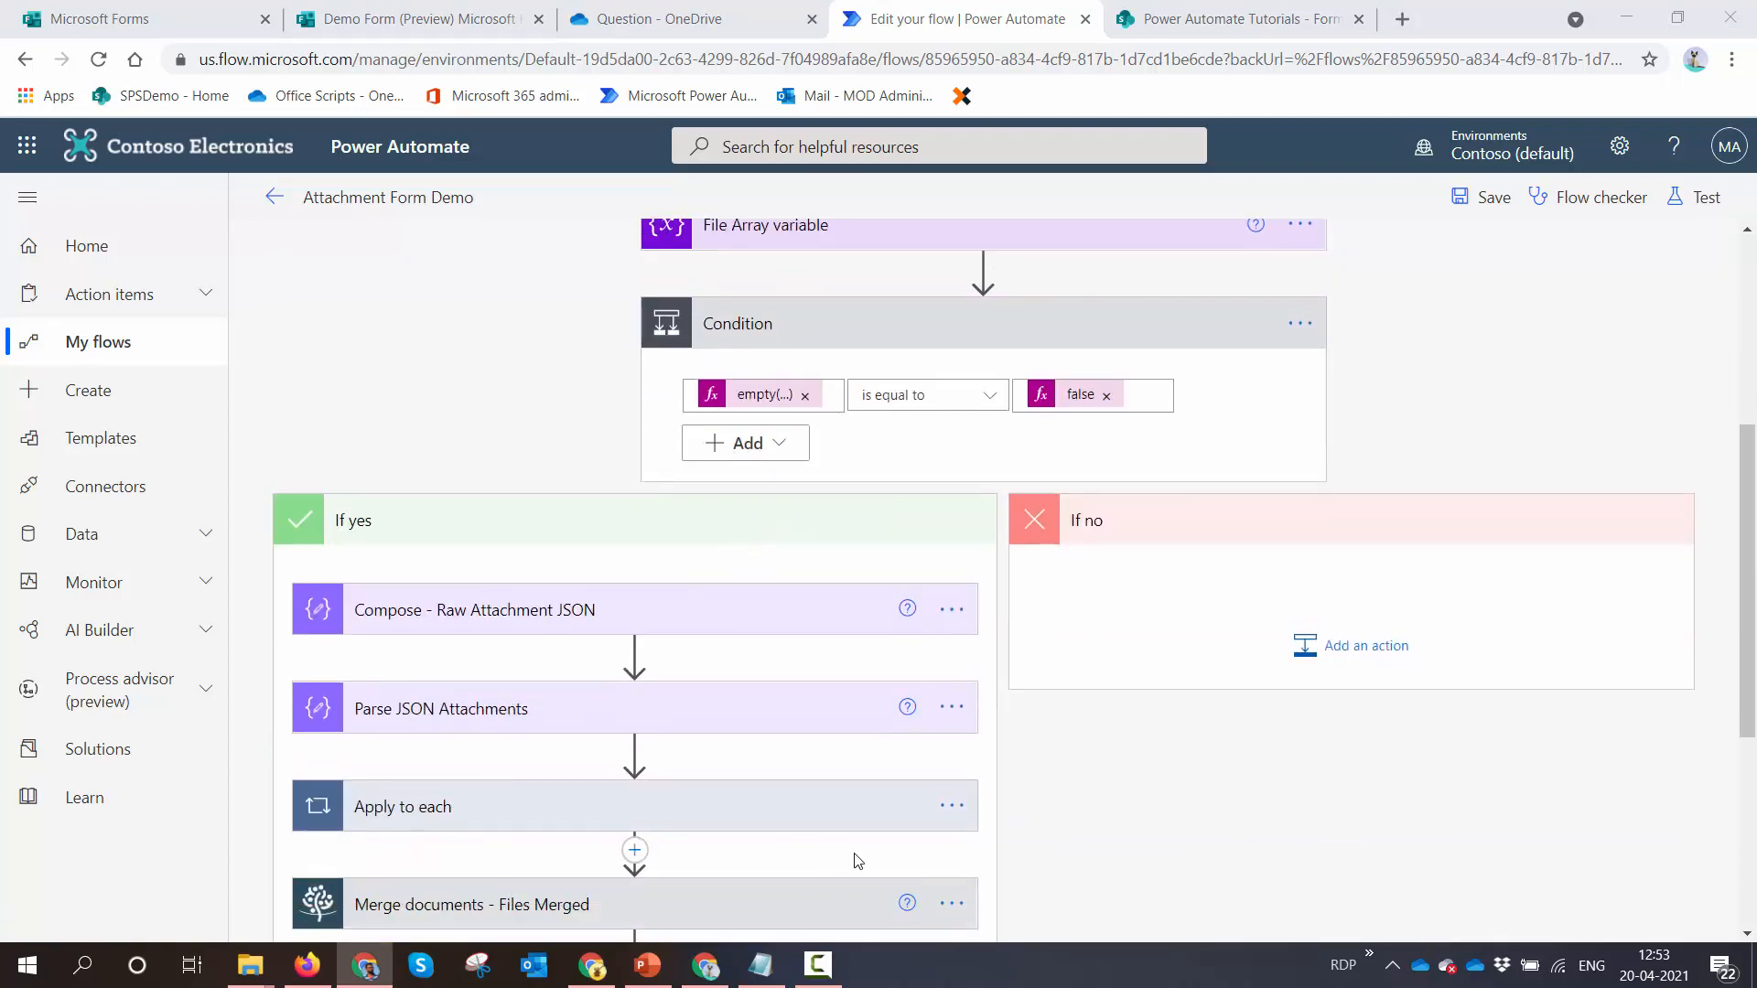
# Add a SharePoint Create file to If no on Power Automate Tutorials, folder /Forms attachment demo
pyautogui.click(1367, 668)
pyautogui.click(1368, 674)
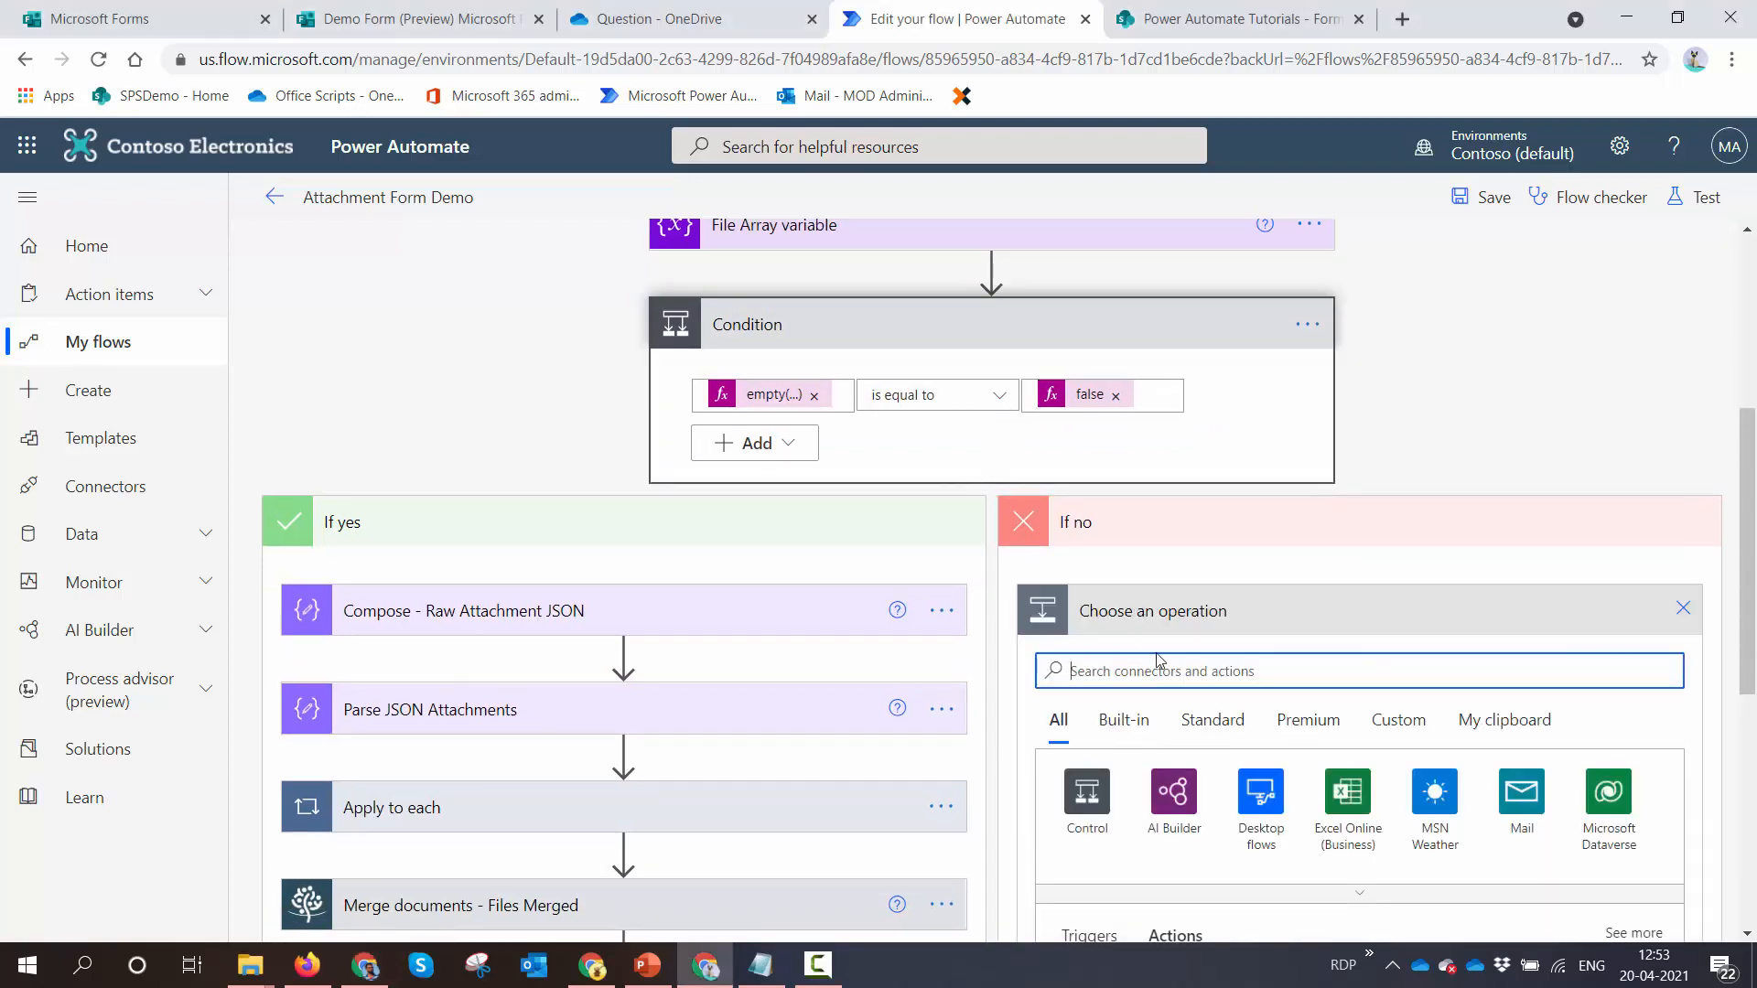
pyautogui.write('Create')
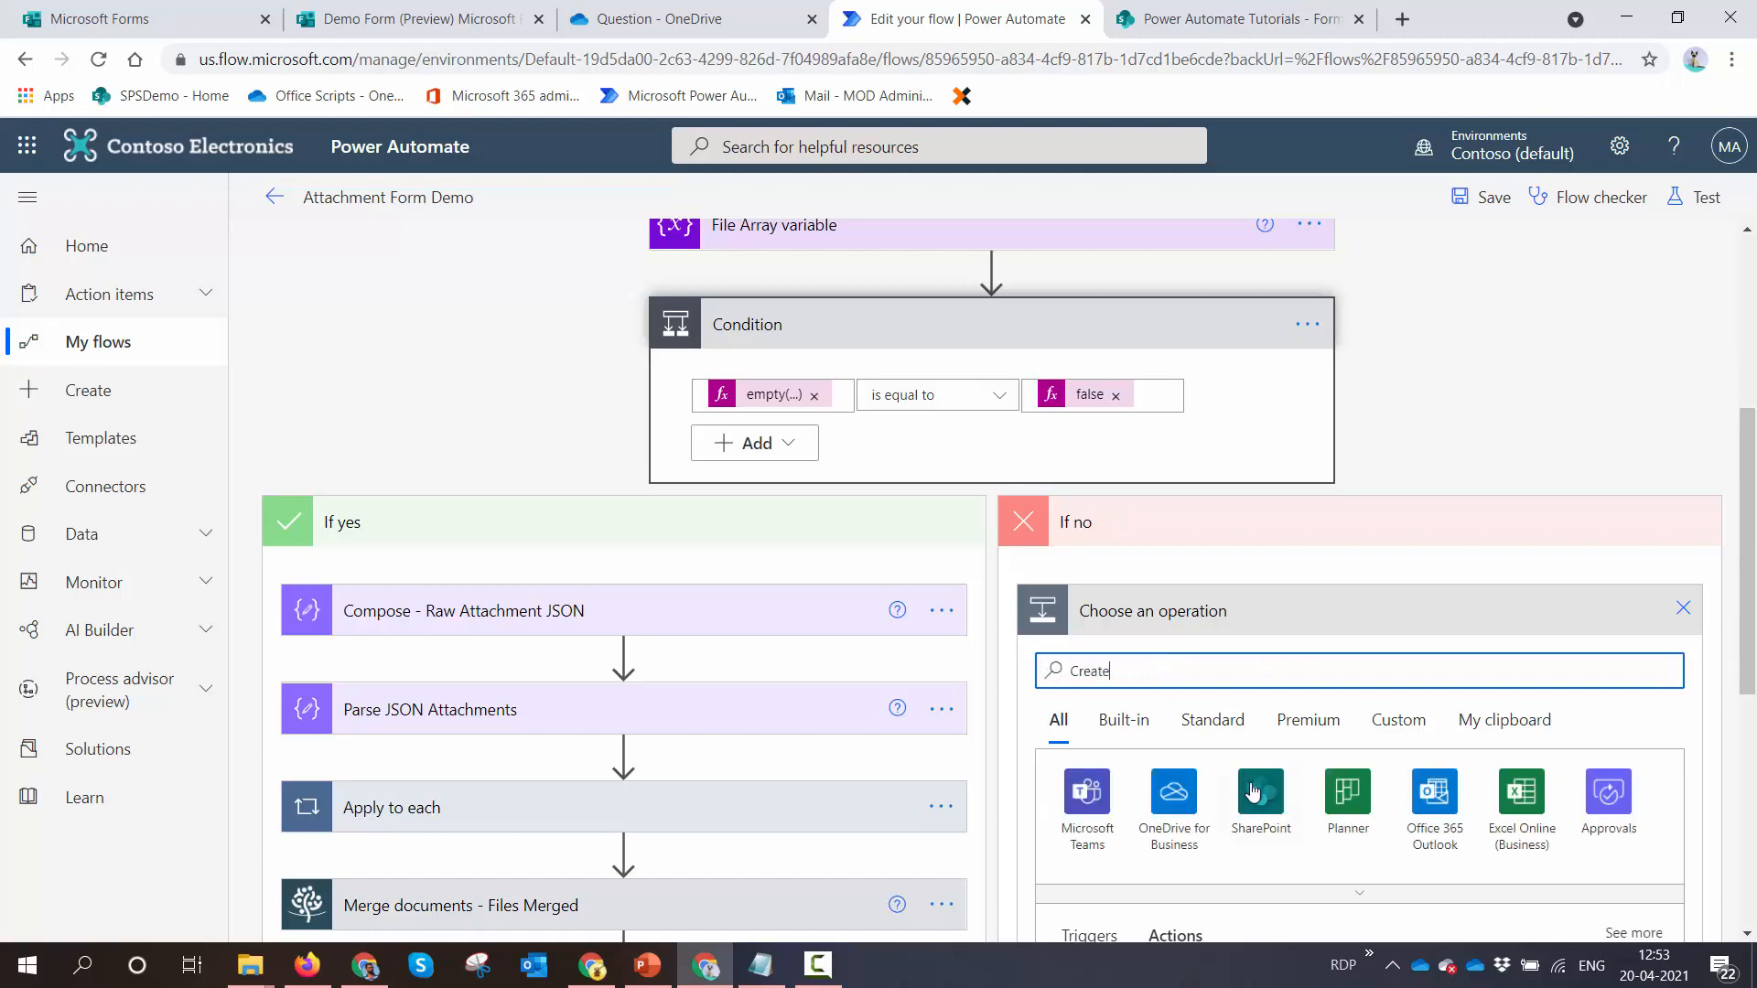
pyautogui.click(1253, 792)
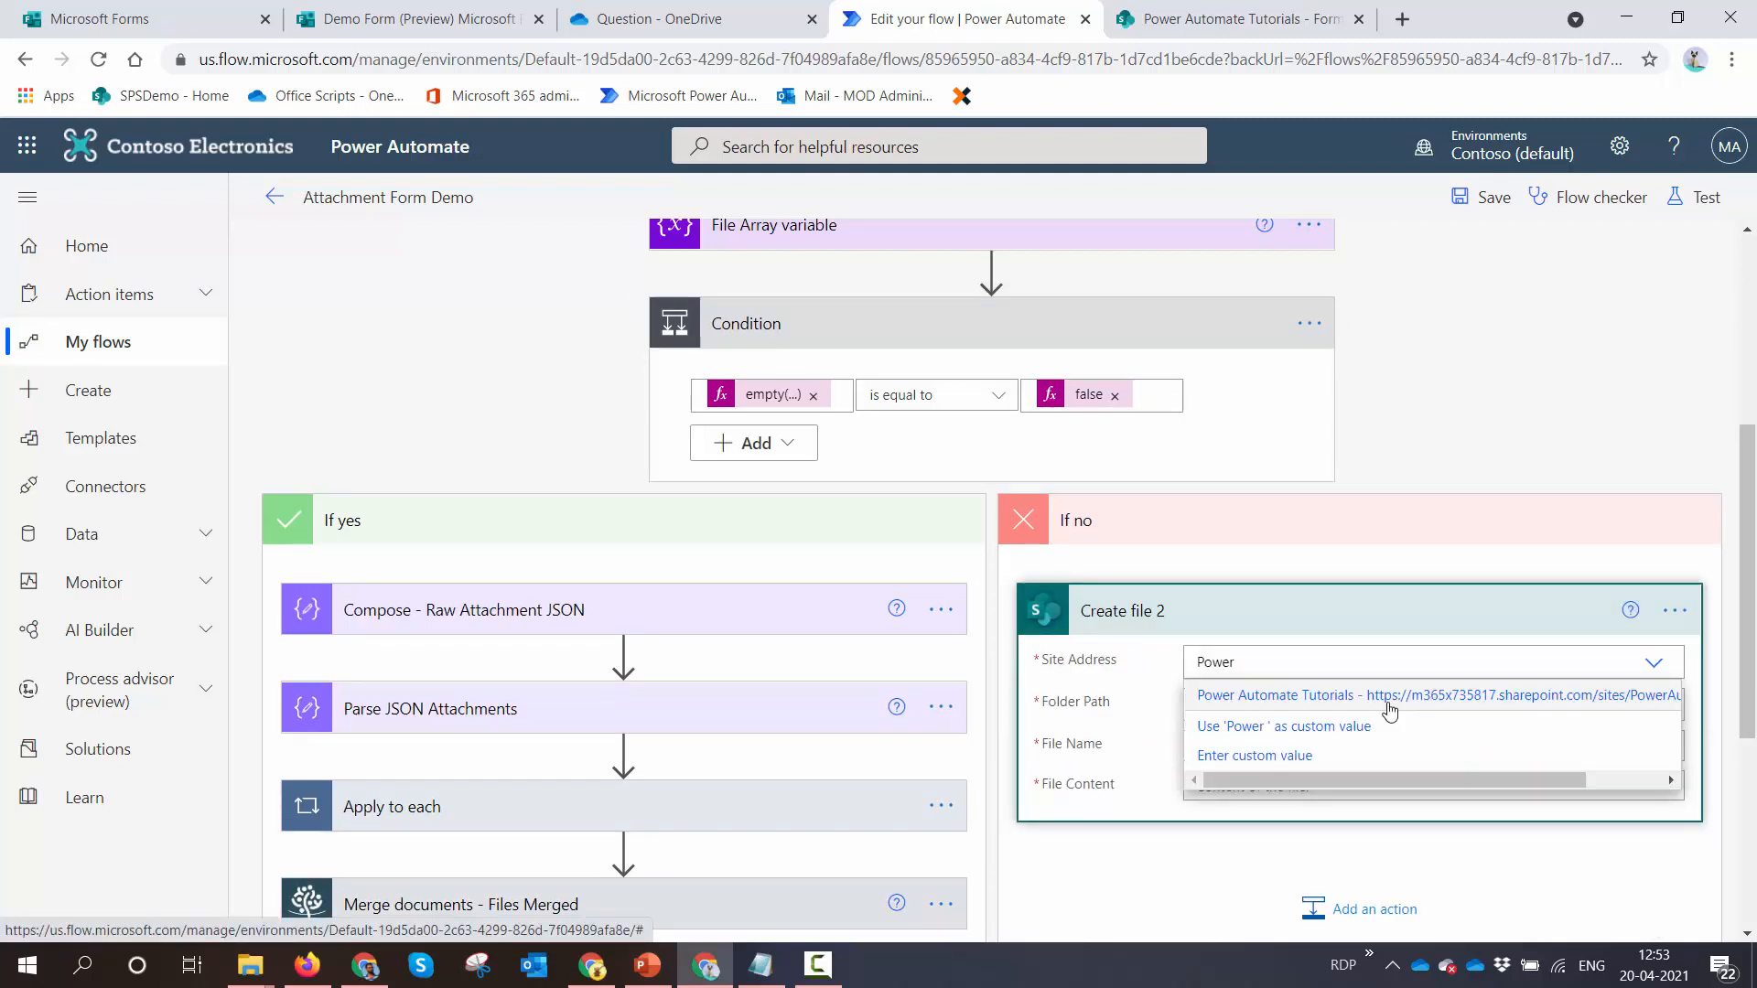
pyautogui.click(1388, 702)
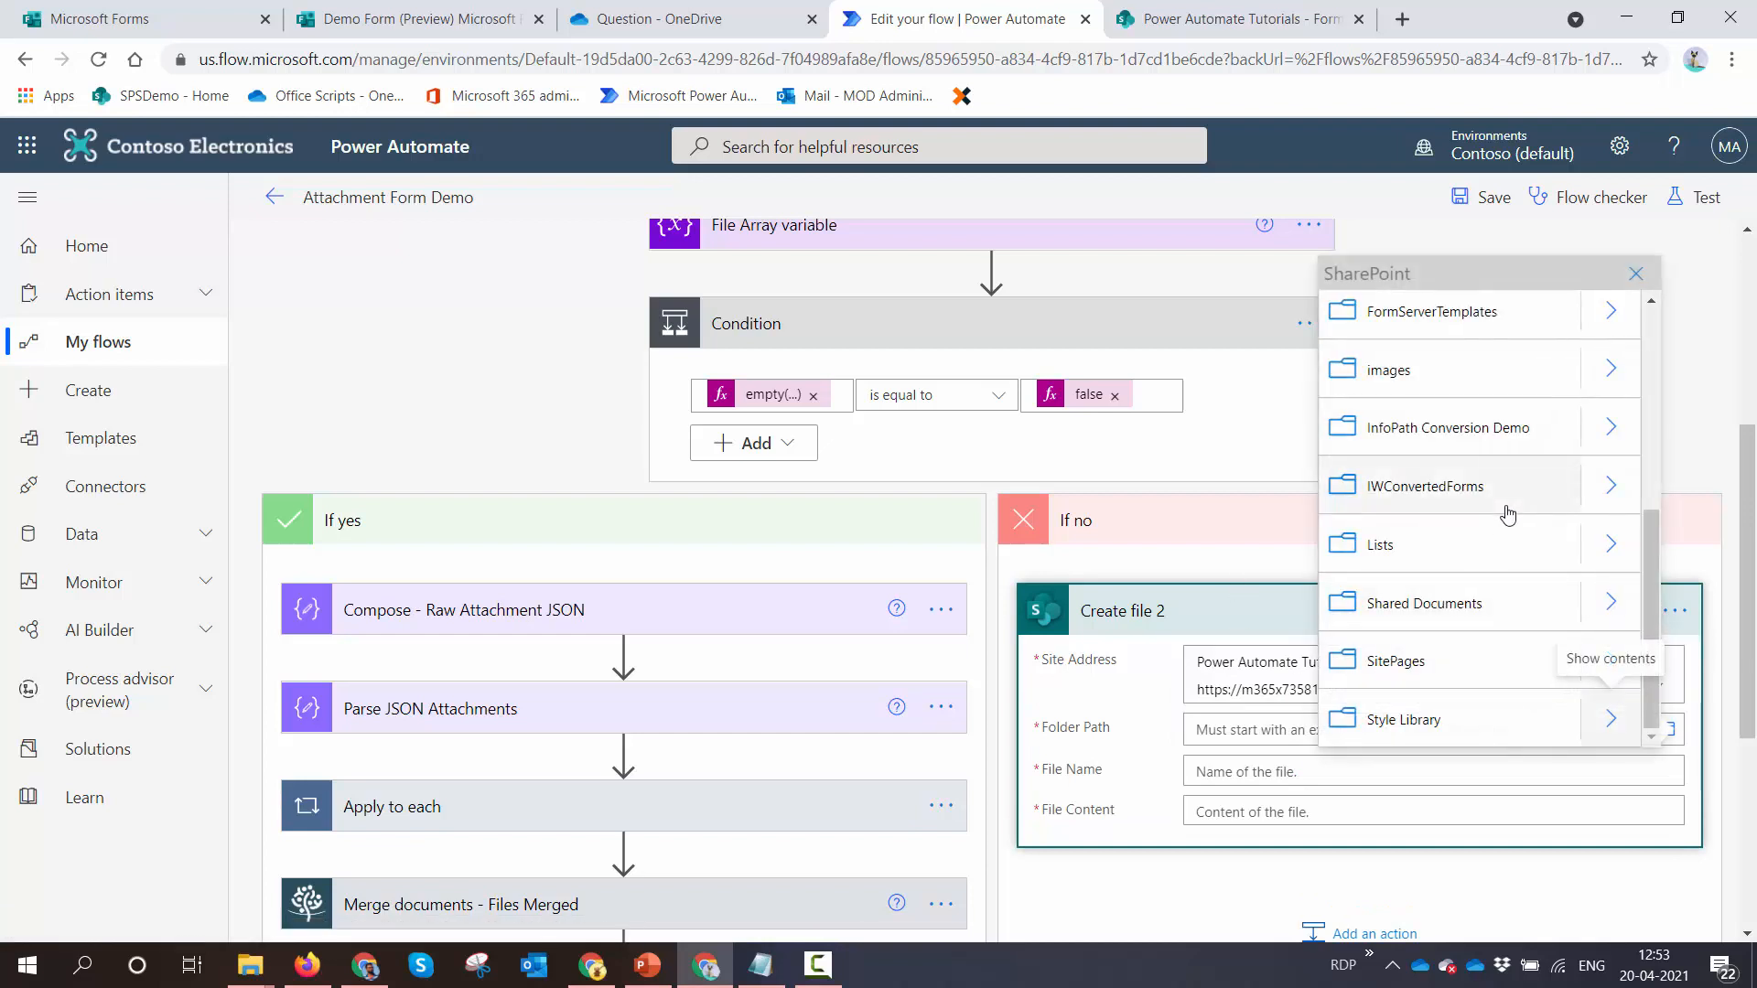
pyautogui.scroll(3, 1509, 504)
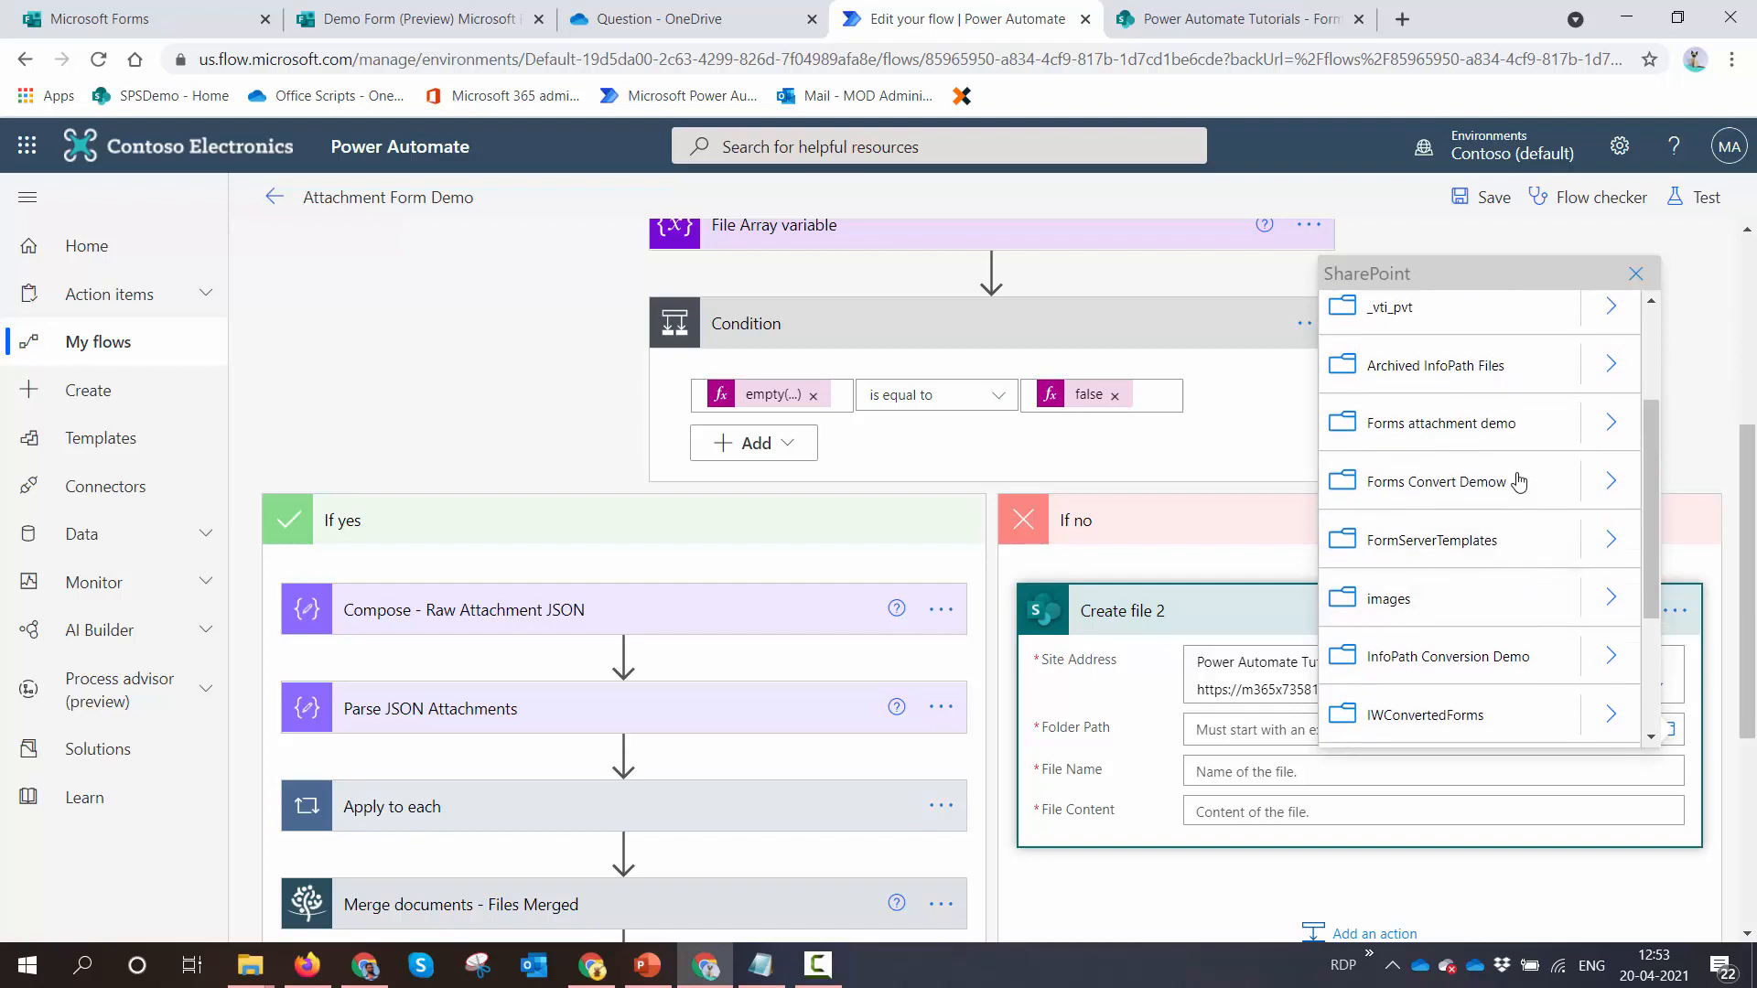
pyautogui.click(1512, 434)
# Name it Base file name-no-attachments.pdf with Processed file content, then save and test the flow
pyautogui.click(1294, 789)
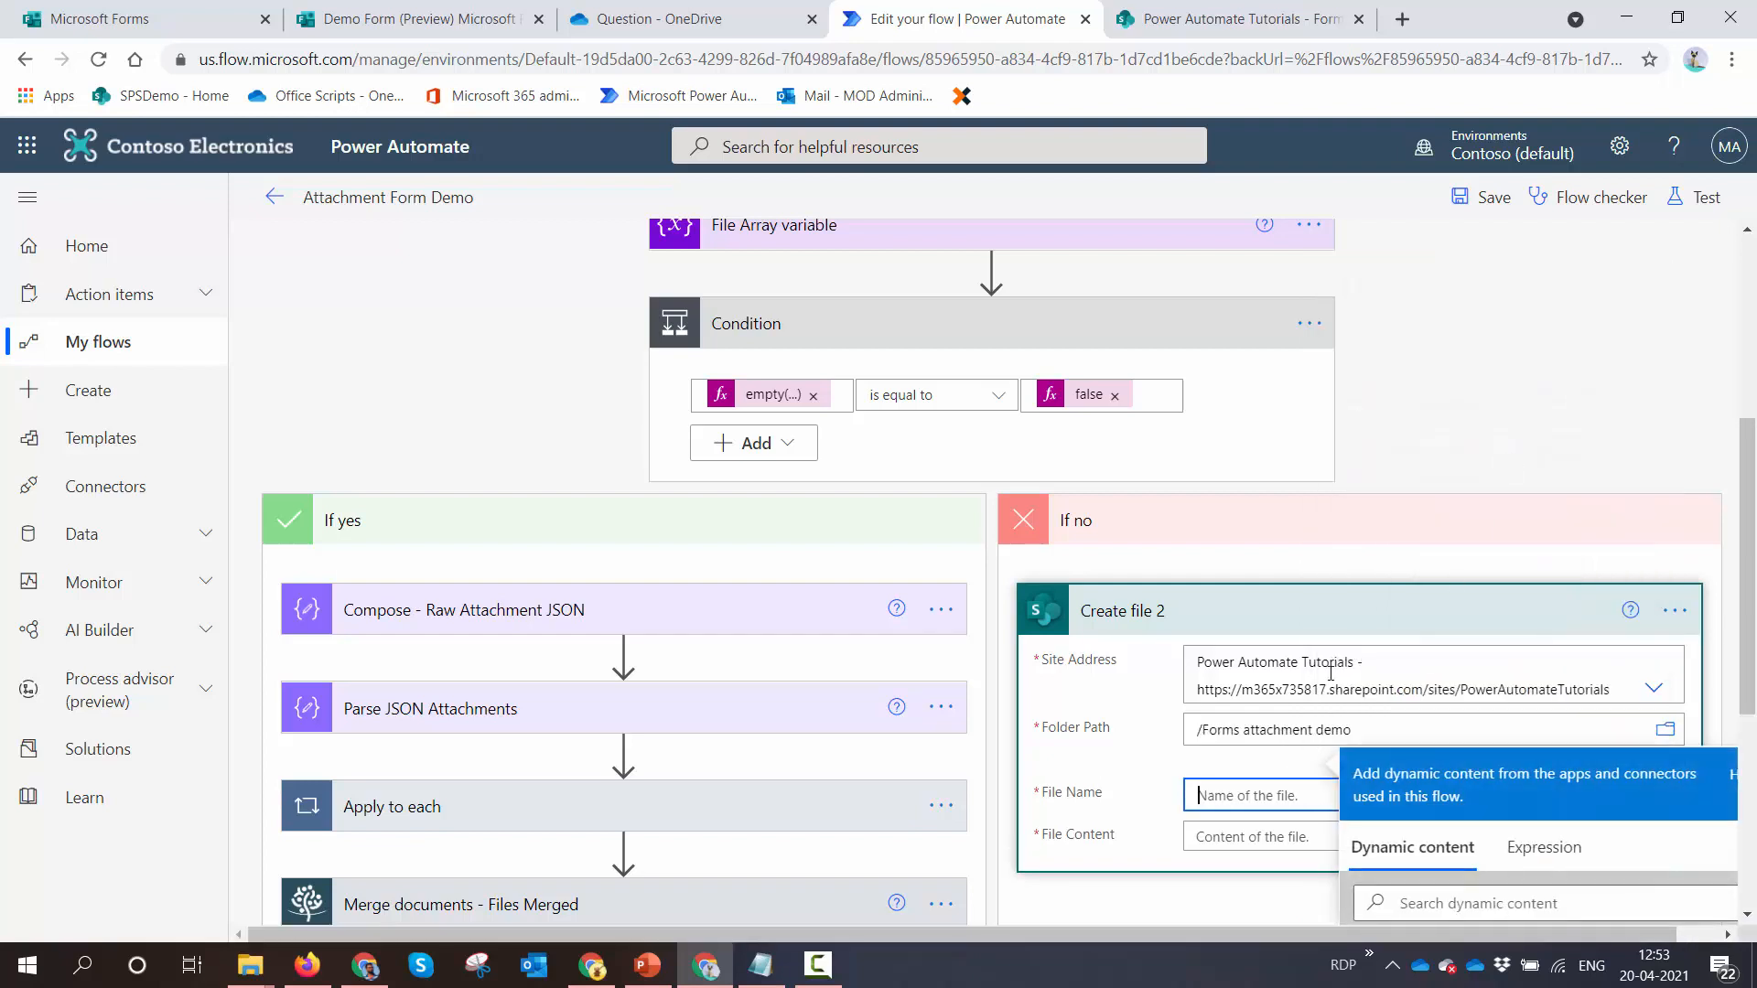
pyautogui.scroll(-2, 1333, 670)
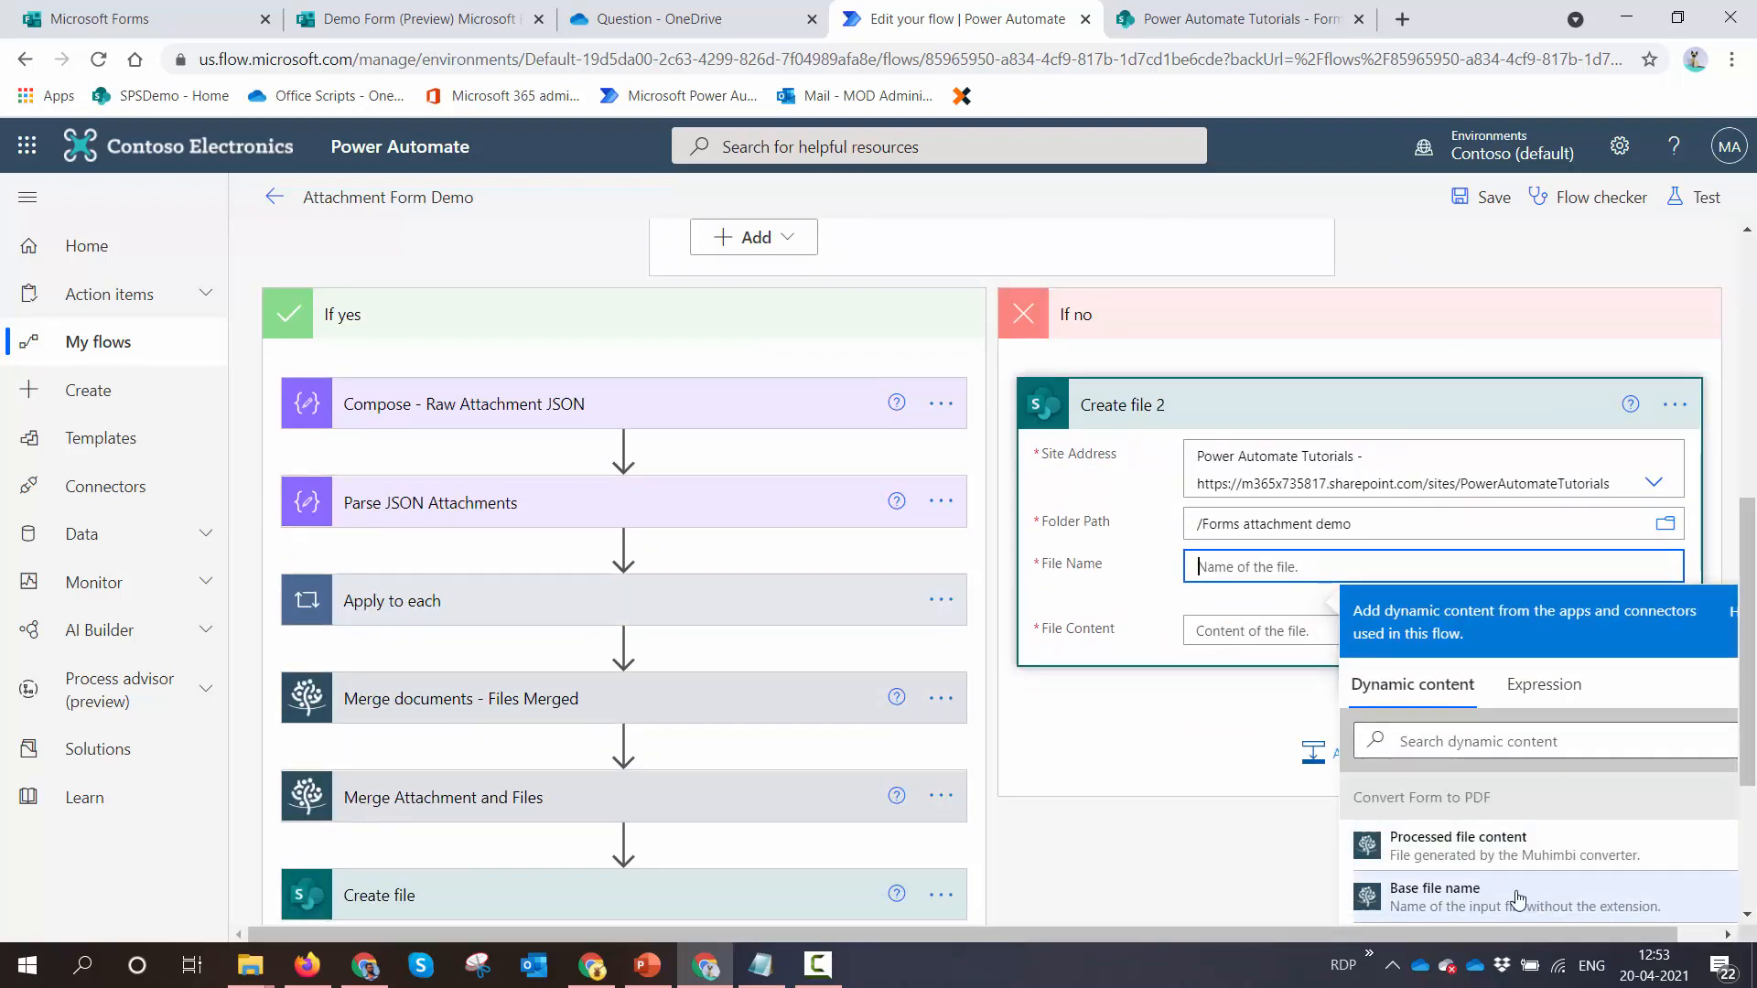
pyautogui.click(1455, 899)
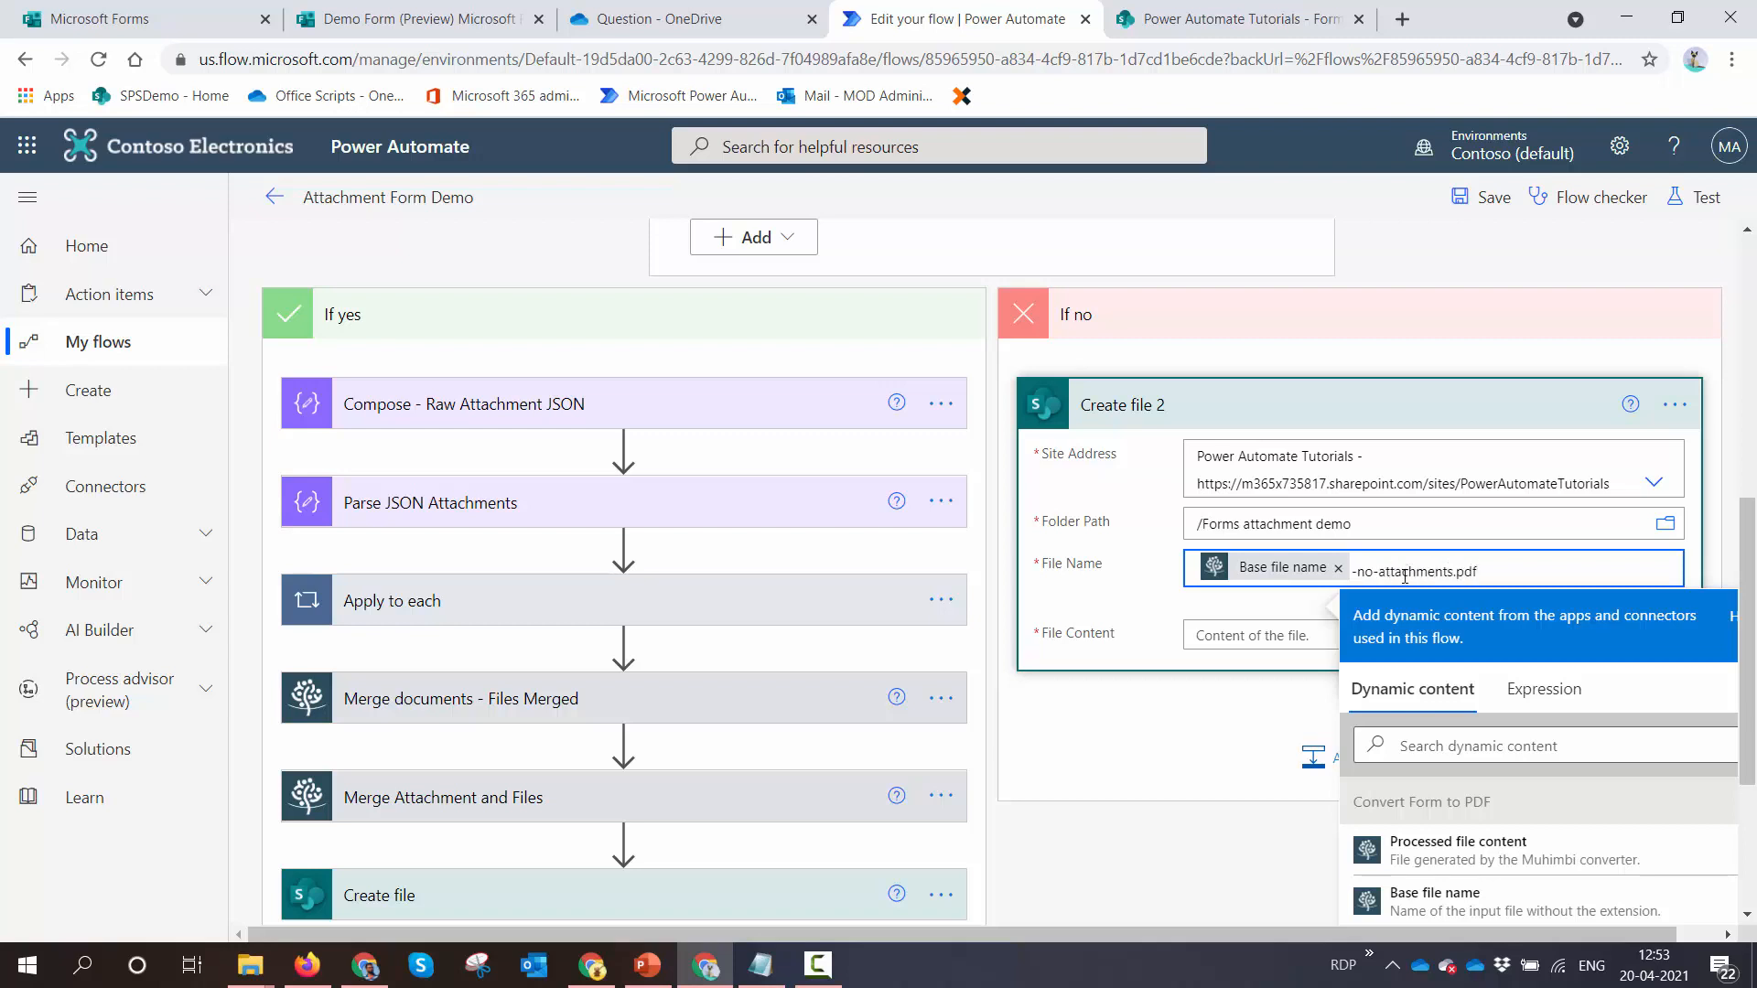
pyautogui.click(1263, 635)
pyautogui.scroll(-2, 1471, 711)
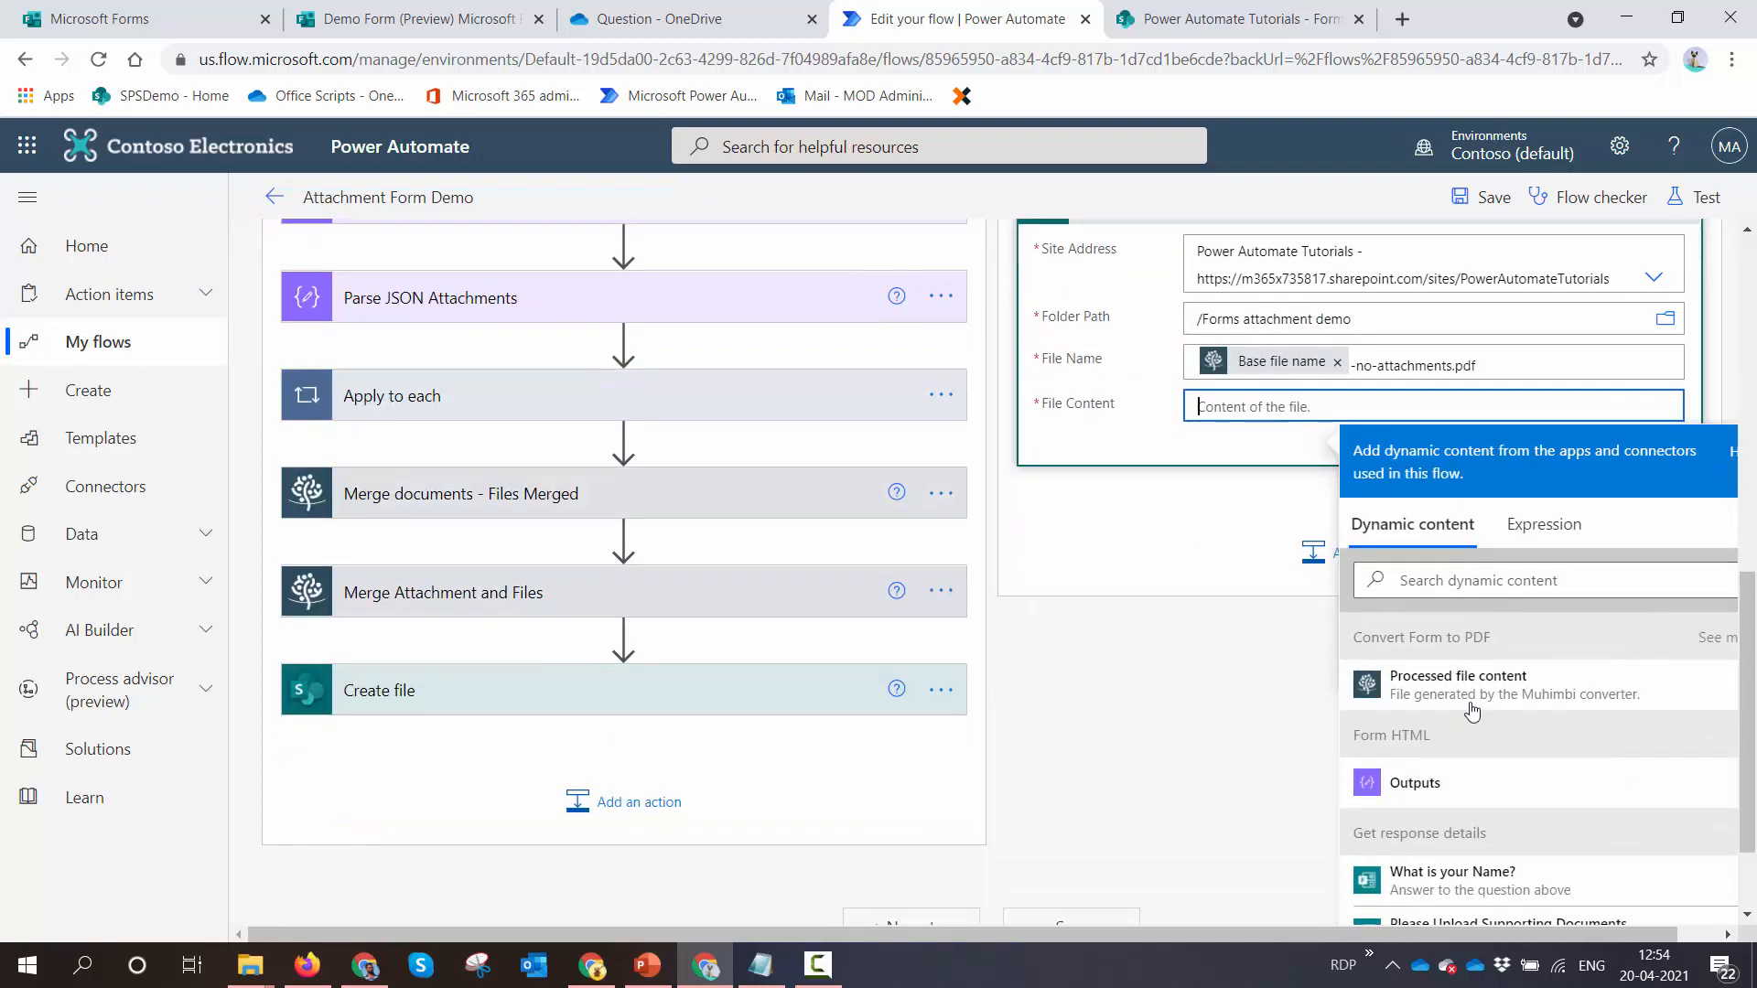
pyautogui.click(1472, 704)
pyautogui.scroll(3, 1216, 585)
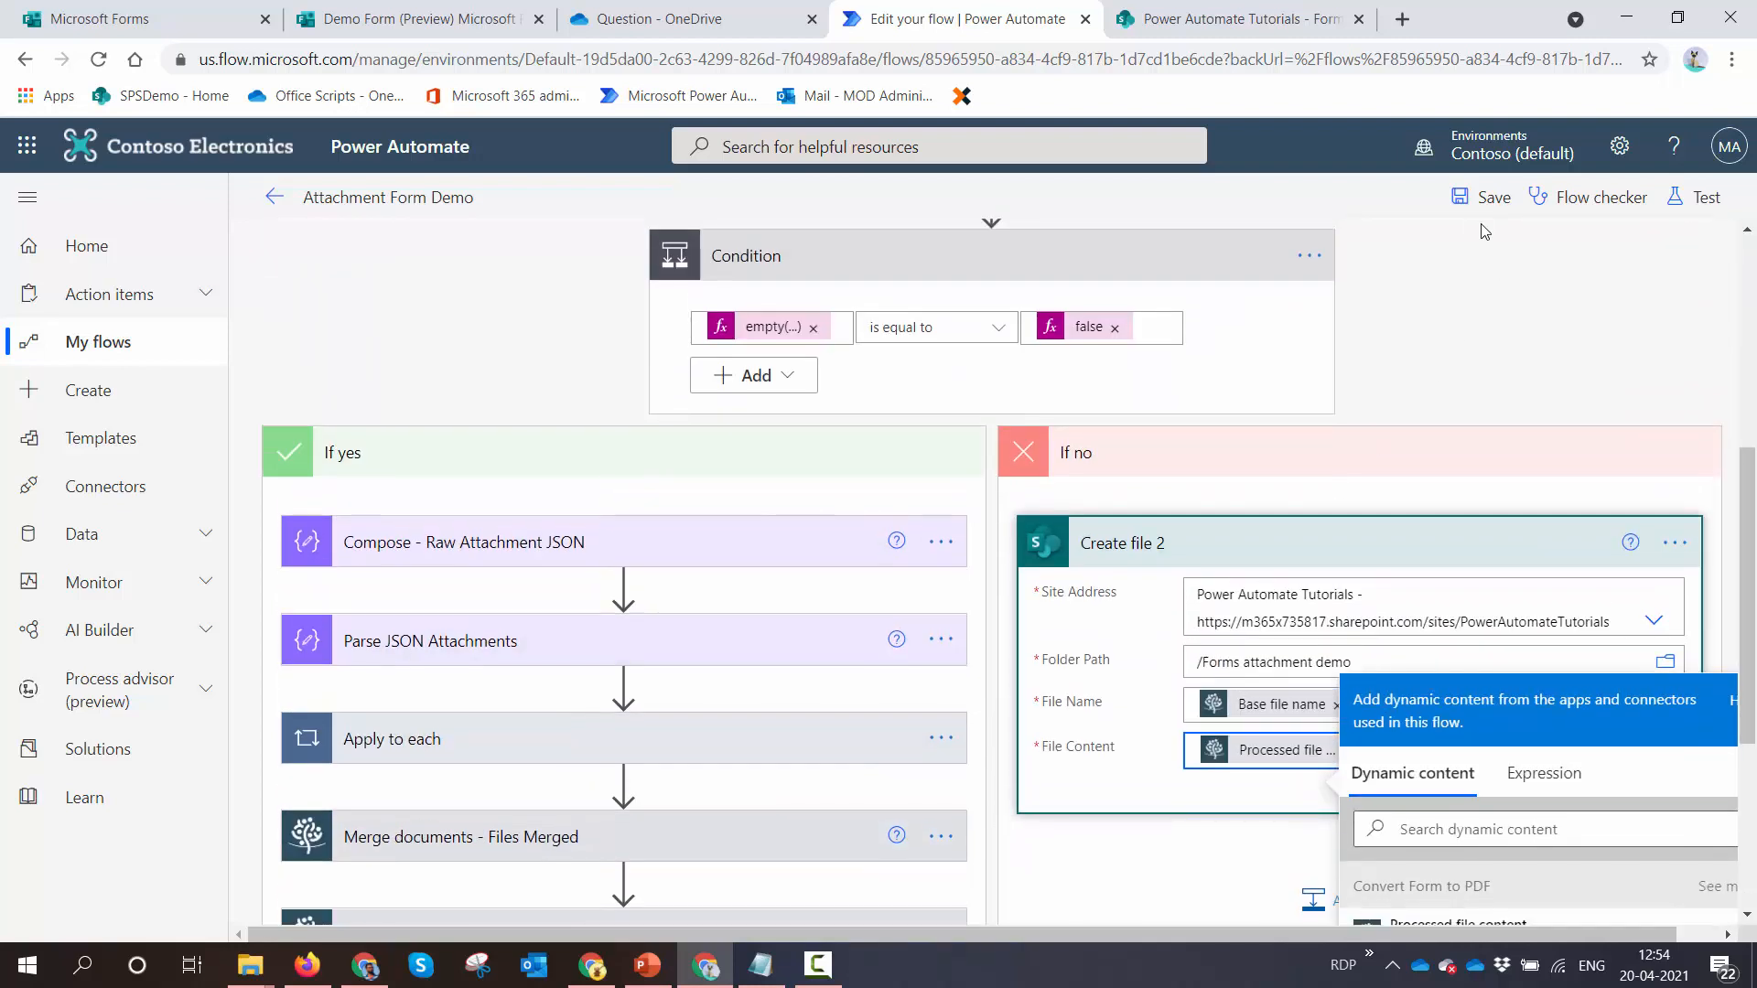
pyautogui.click(1477, 200)
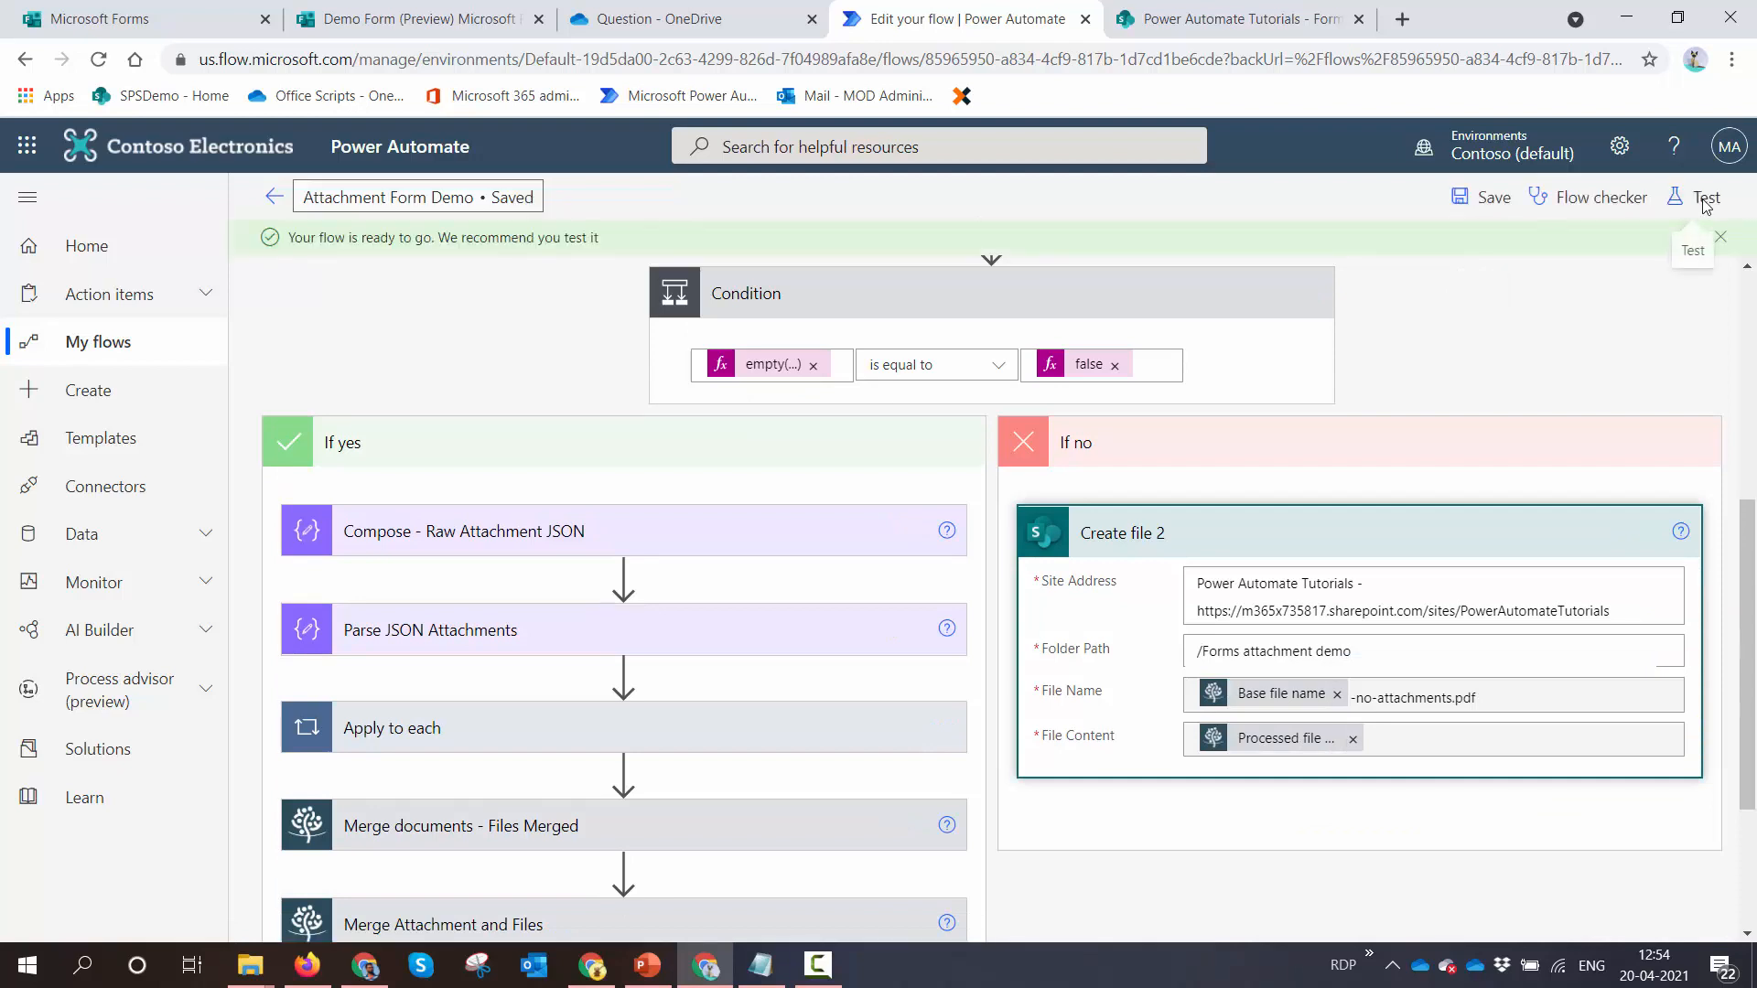
pyautogui.click(1702, 200)
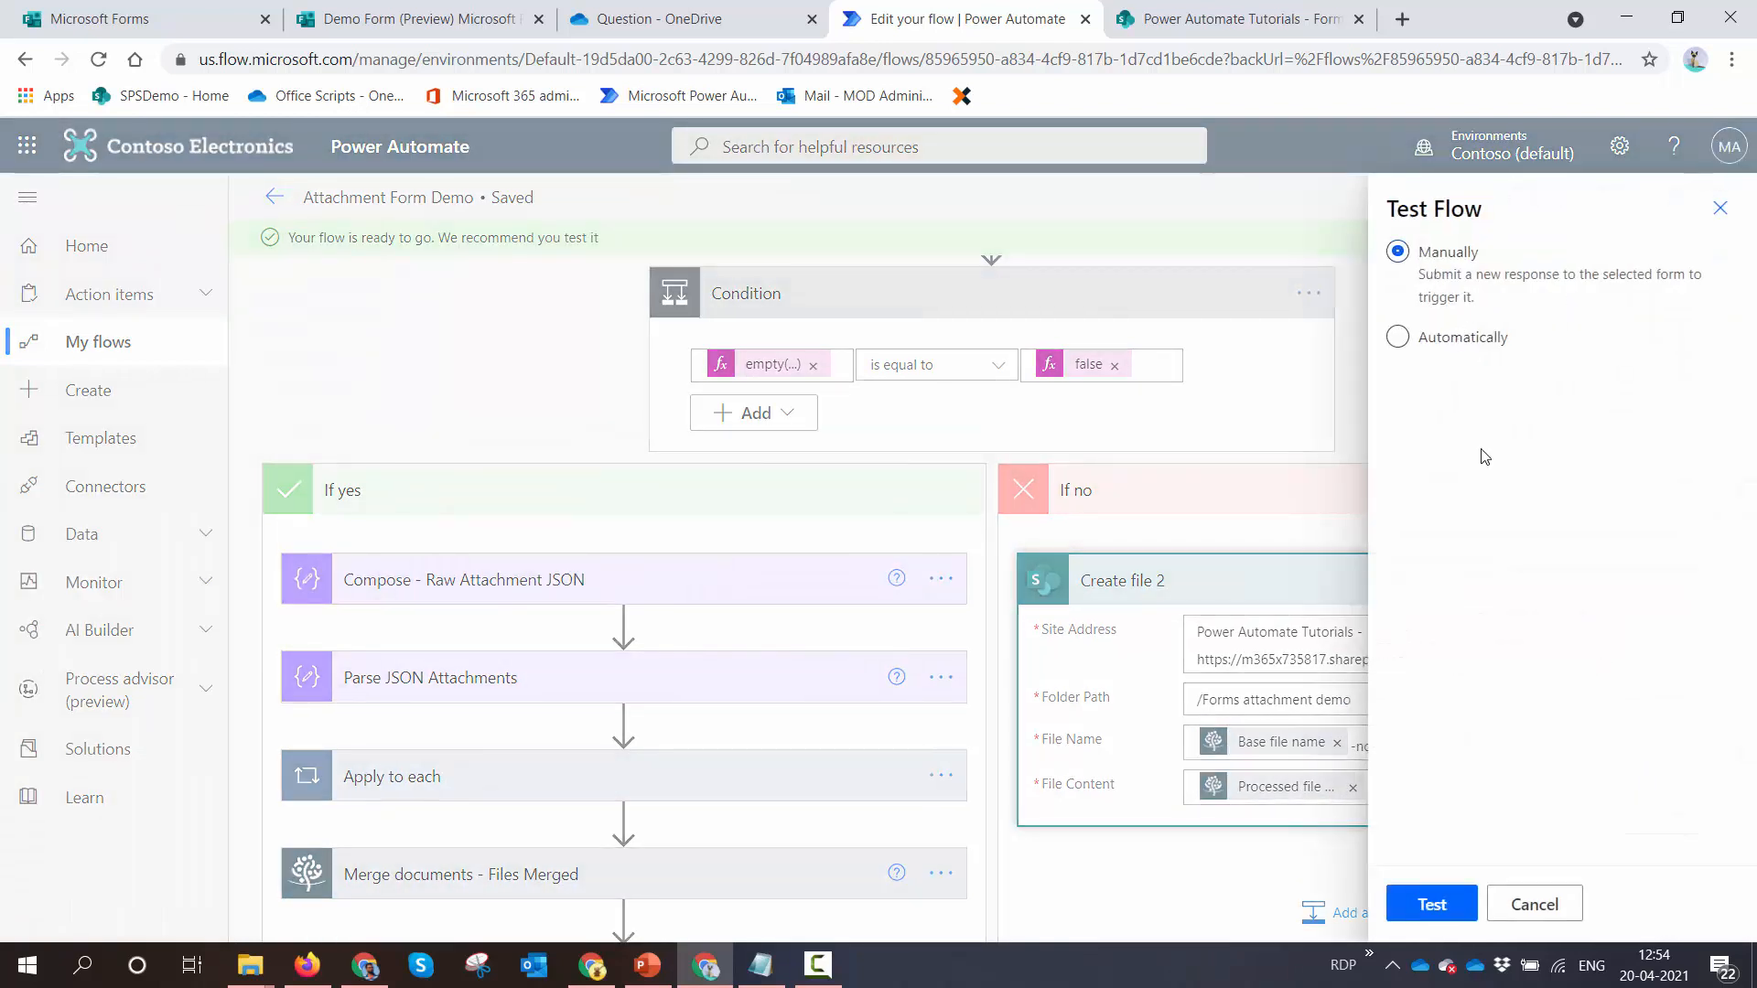
# Start a manual test and submit a Demo Form preview response with only a name, no file
pyautogui.click(1437, 904)
pyautogui.click(421, 19)
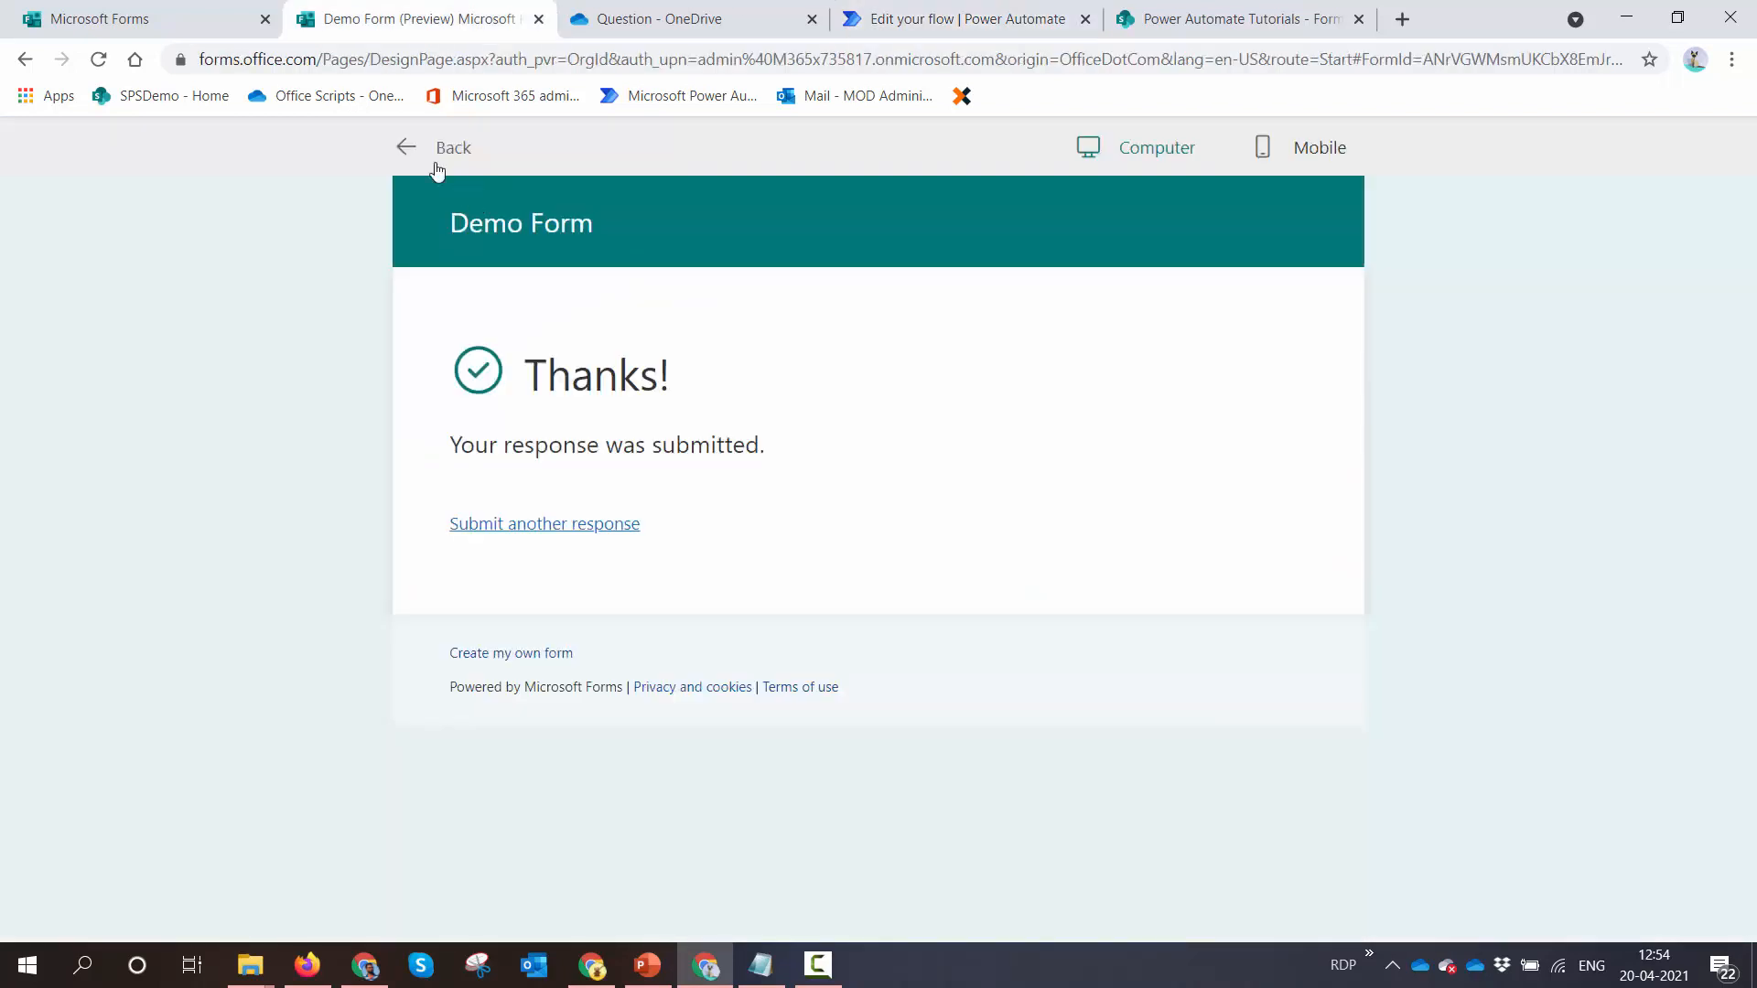
pyautogui.click(417, 157)
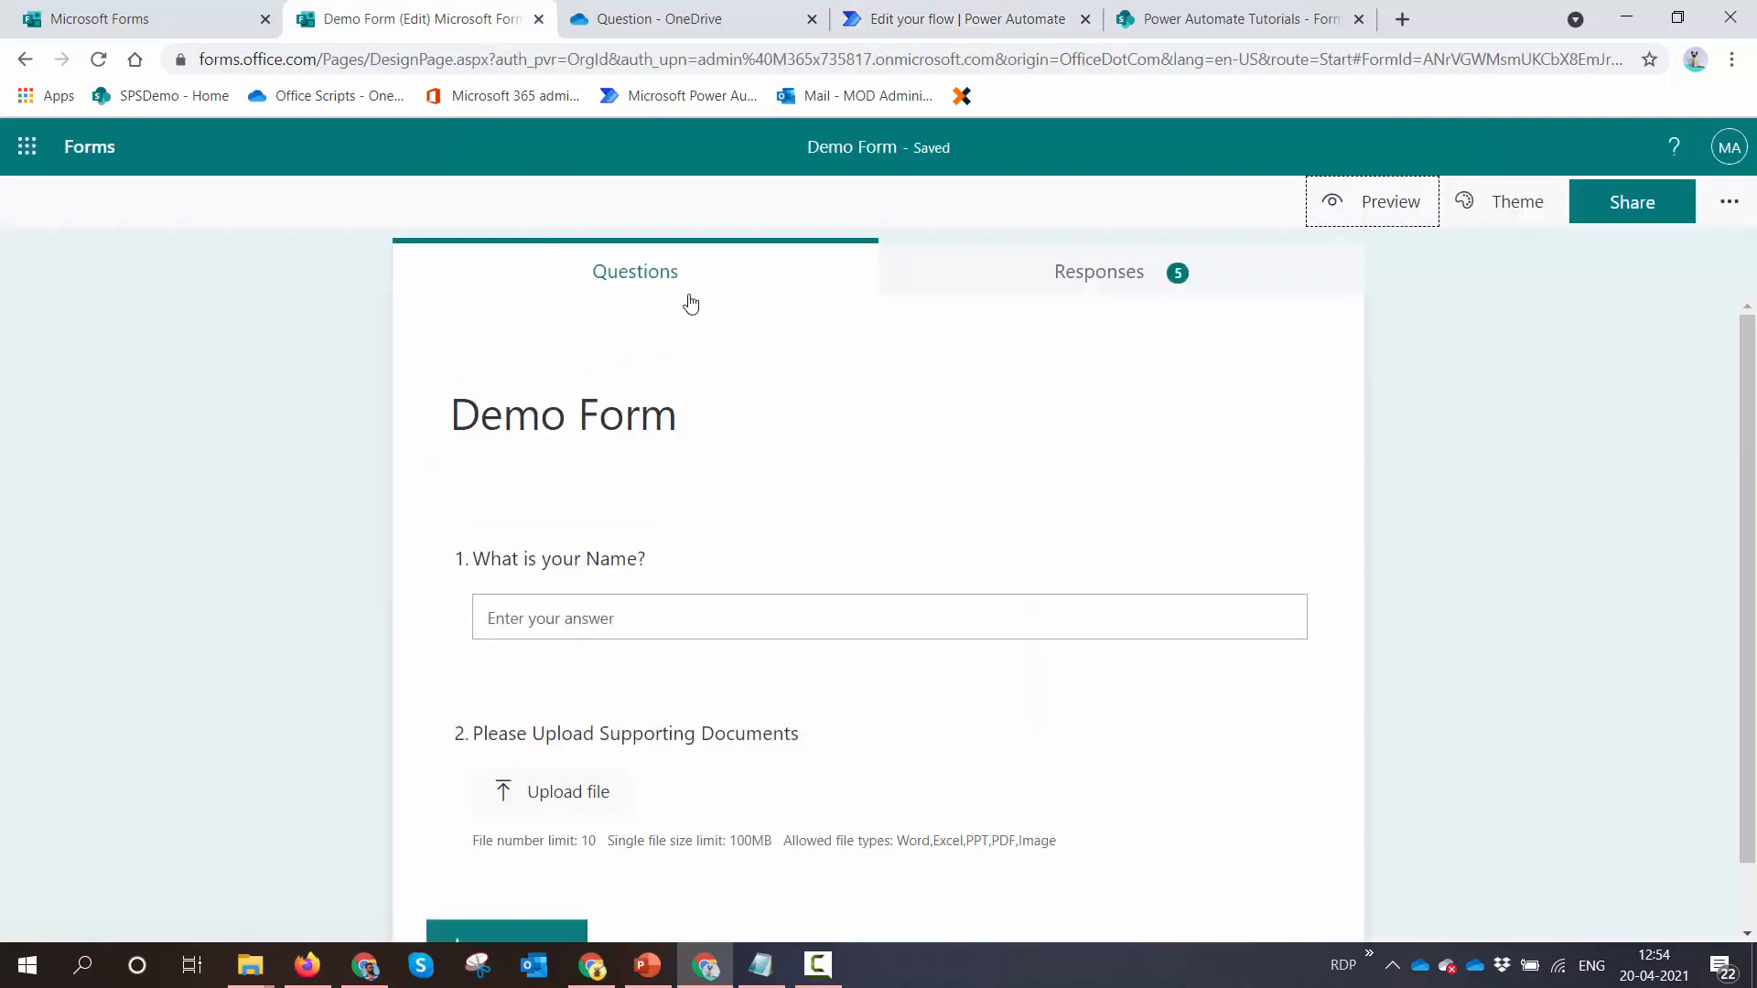
pyautogui.click(1384, 201)
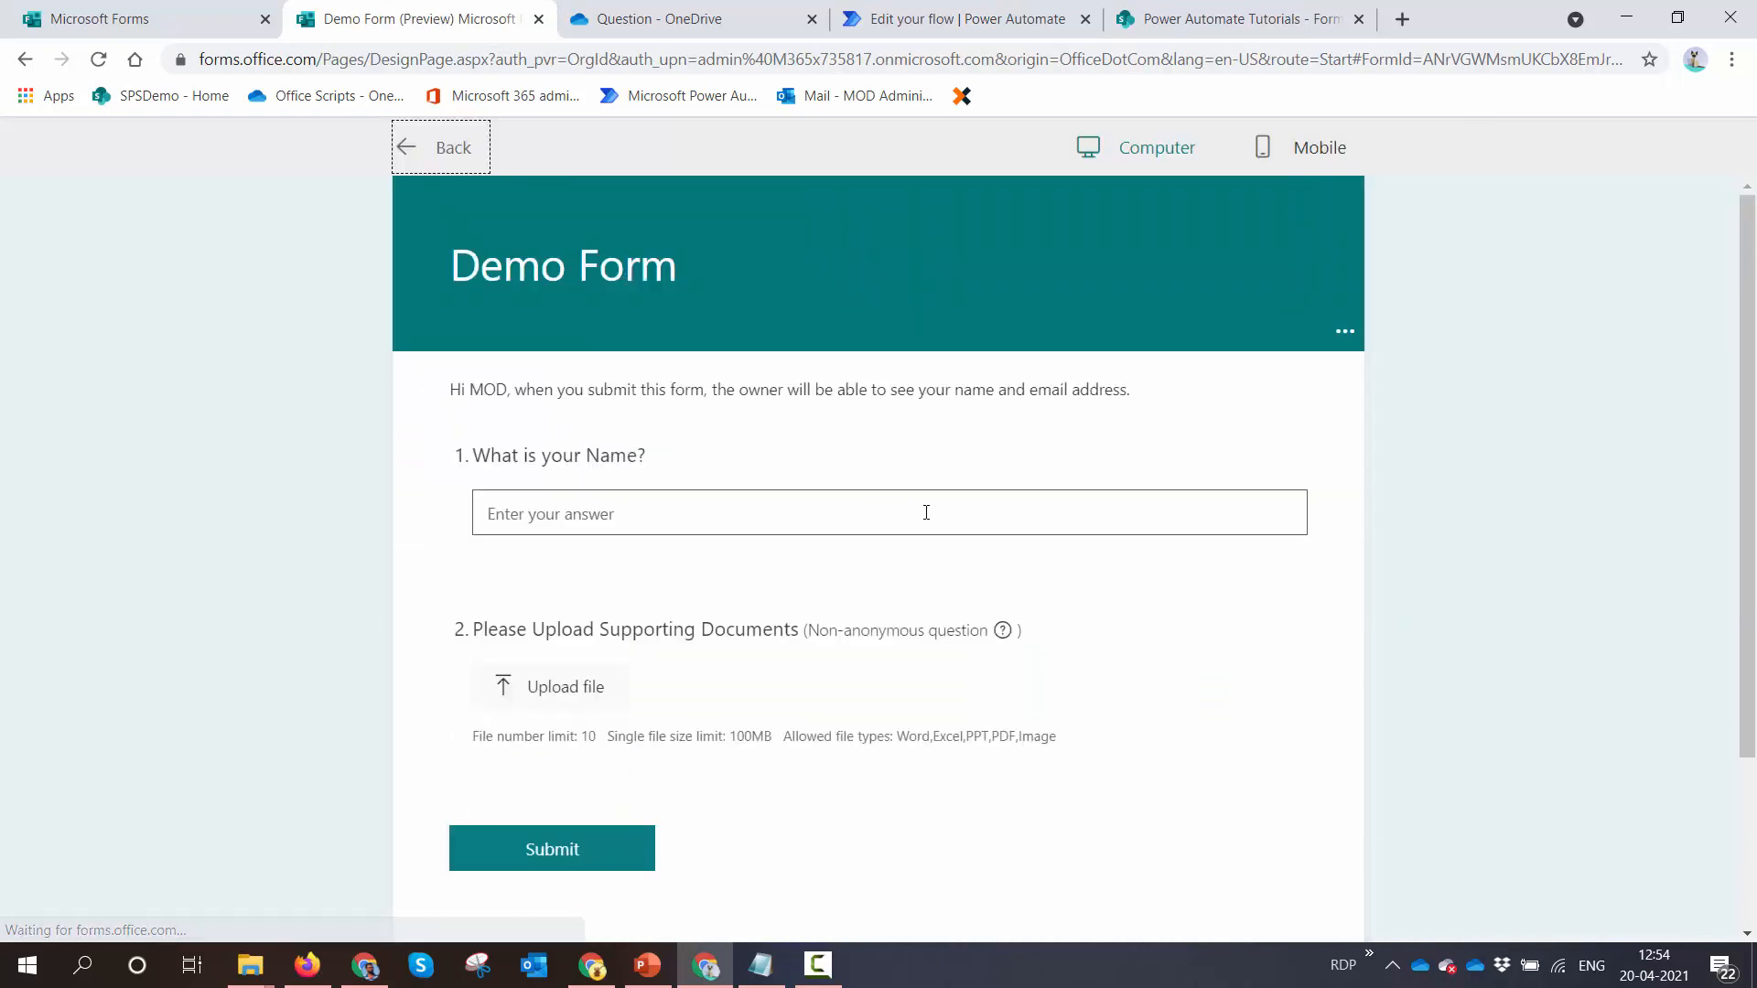
pyautogui.write('Clavin Demo No attachments')
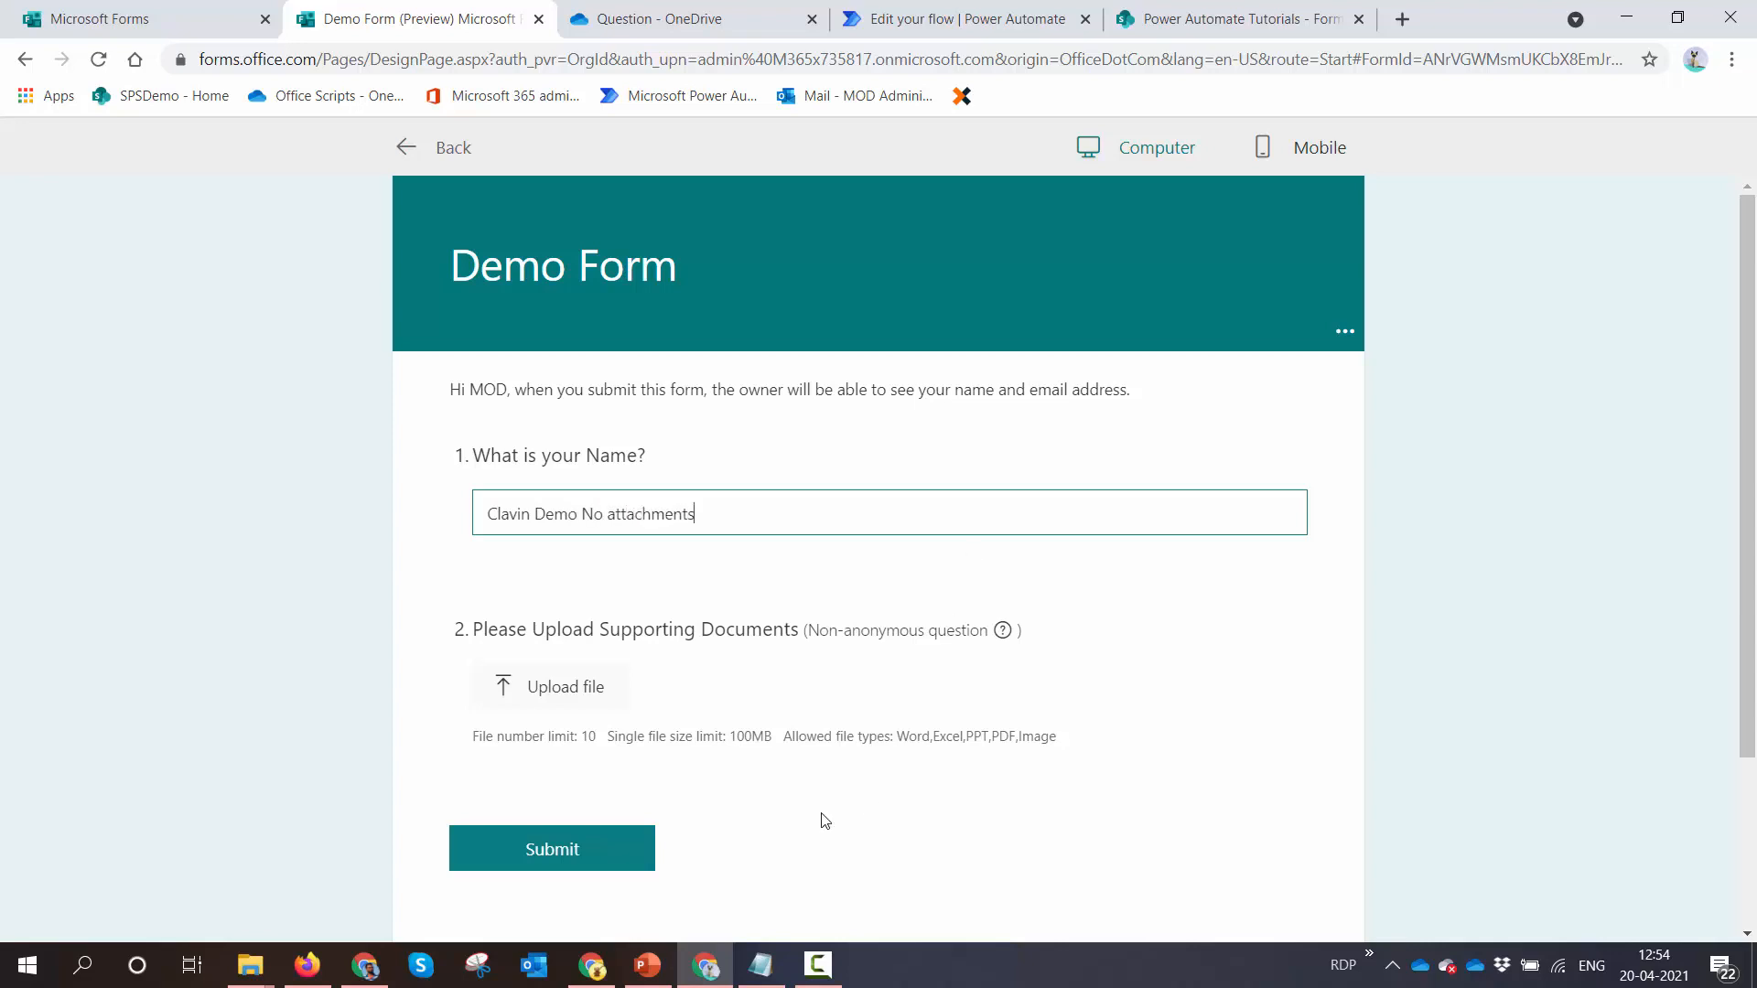
pyautogui.click(579, 847)
pyautogui.click(953, 18)
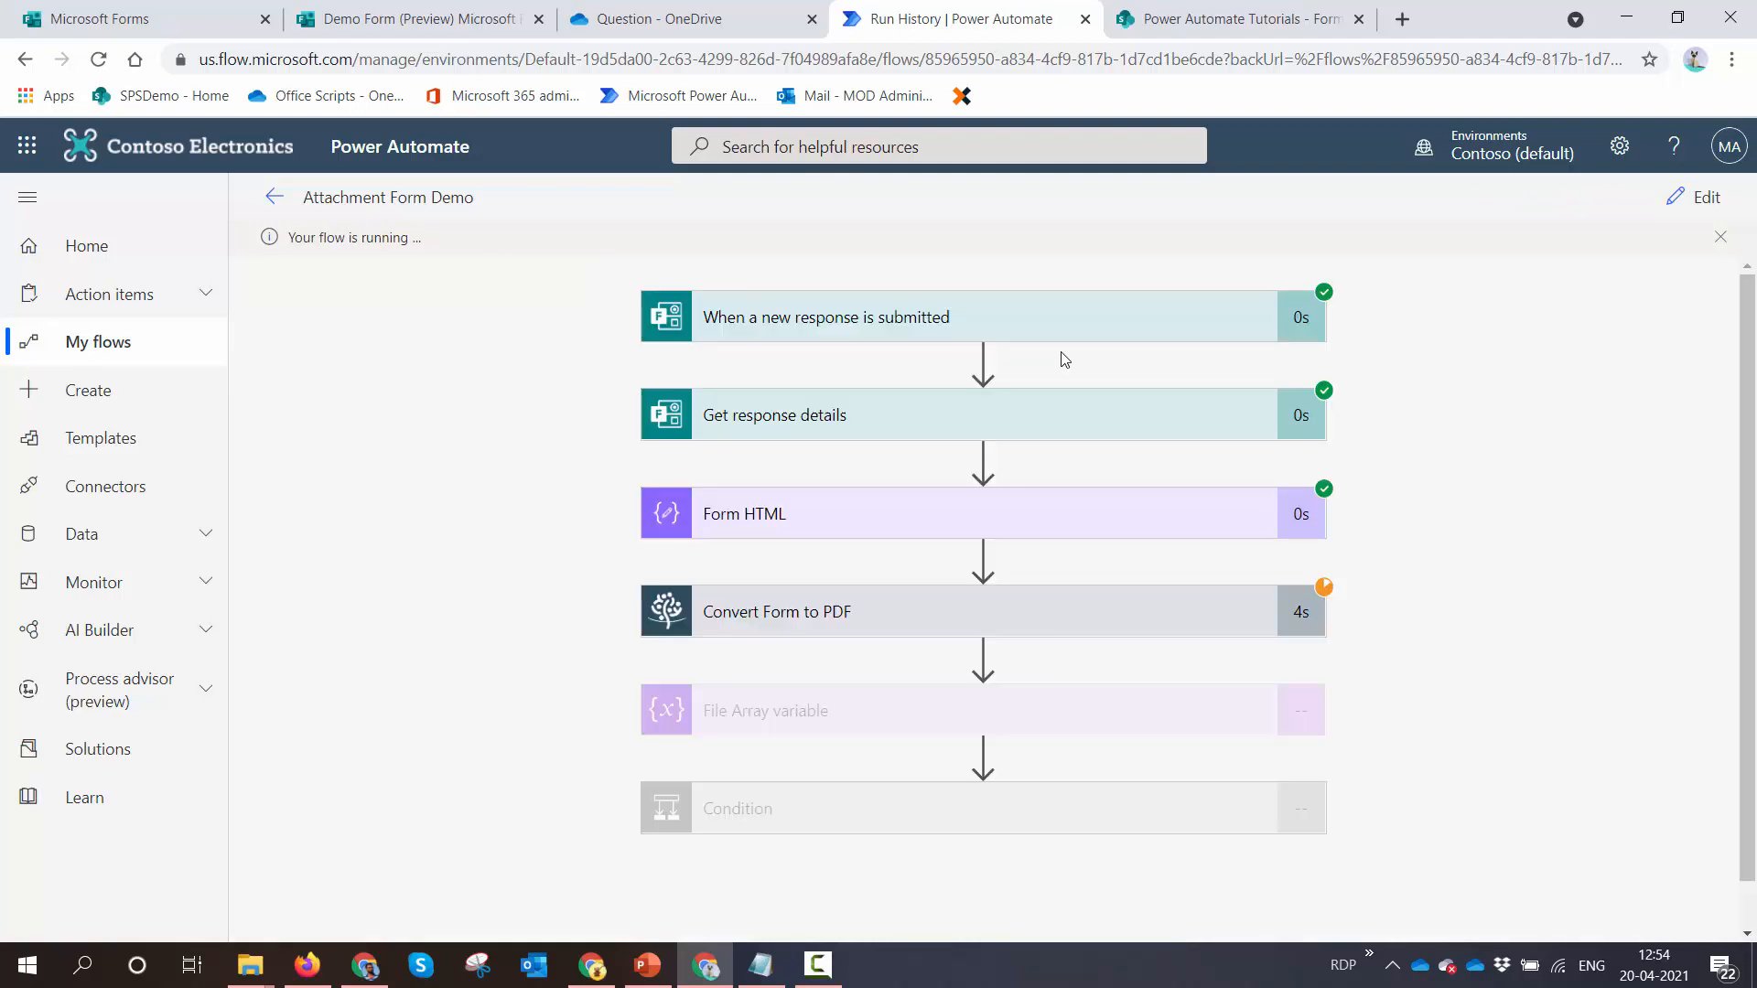
# Inspect the run's Condition result and Create file 2 inputs, then go to the SharePoint library
pyautogui.scroll(-1, 1089, 622)
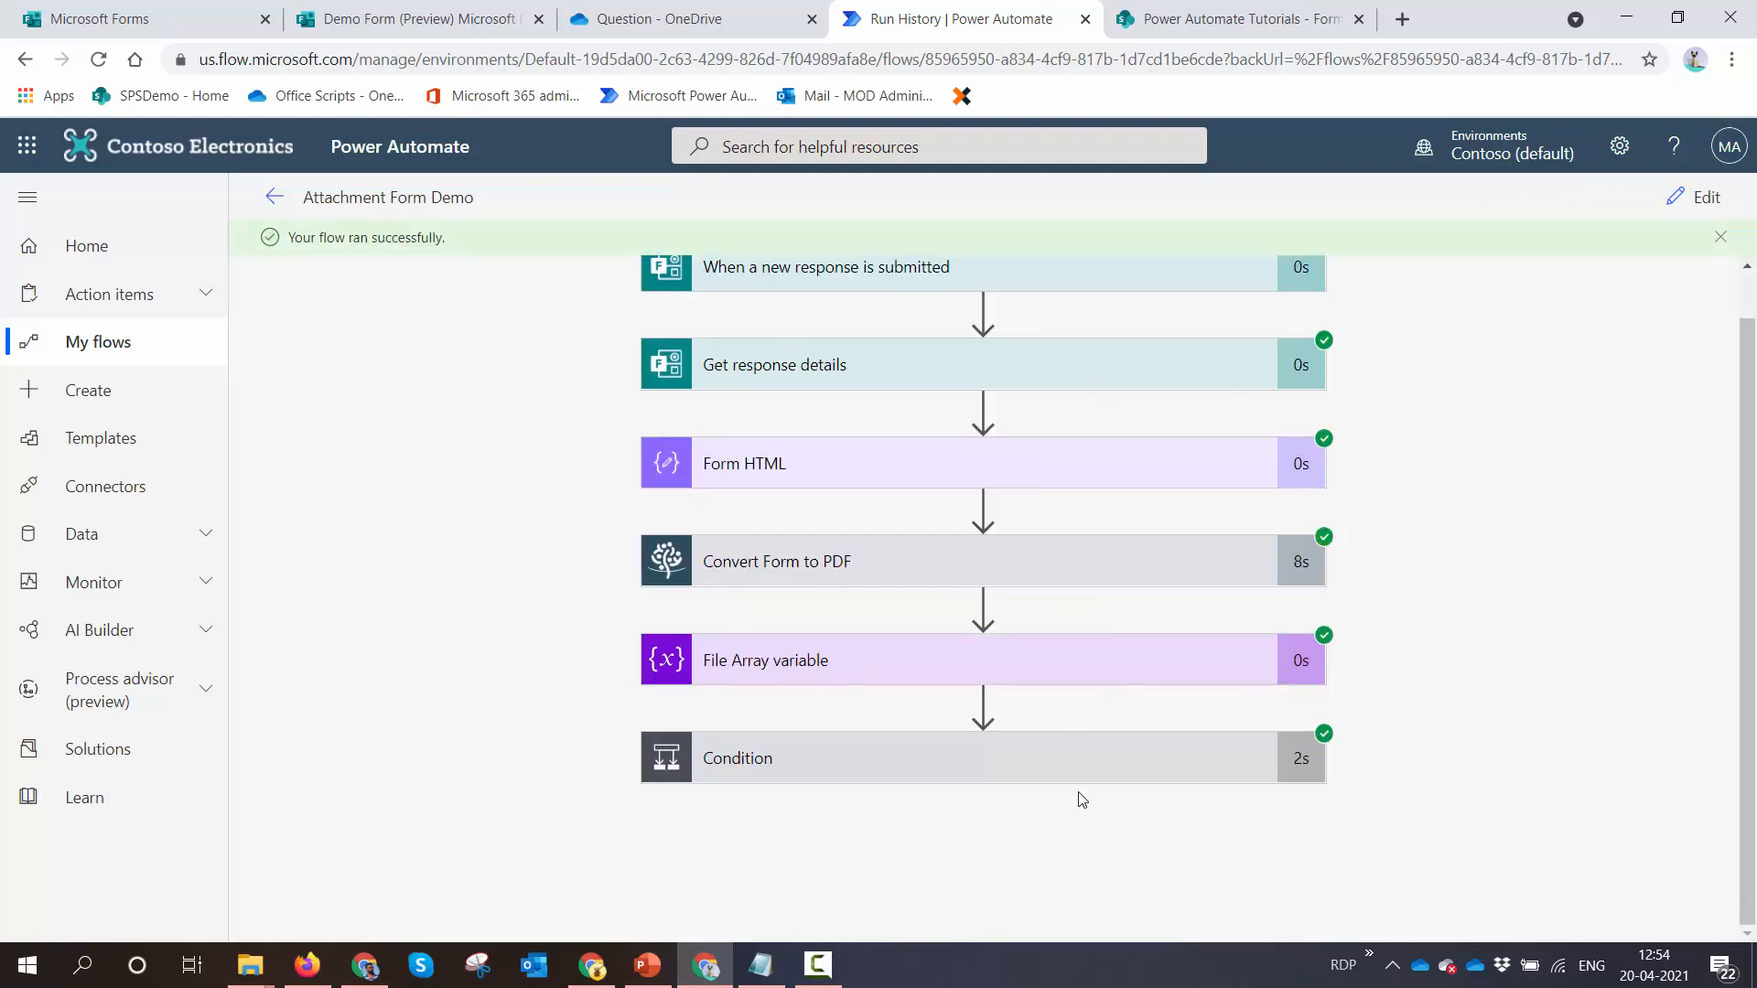
pyautogui.click(1087, 779)
pyautogui.scroll(-3, 884, 631)
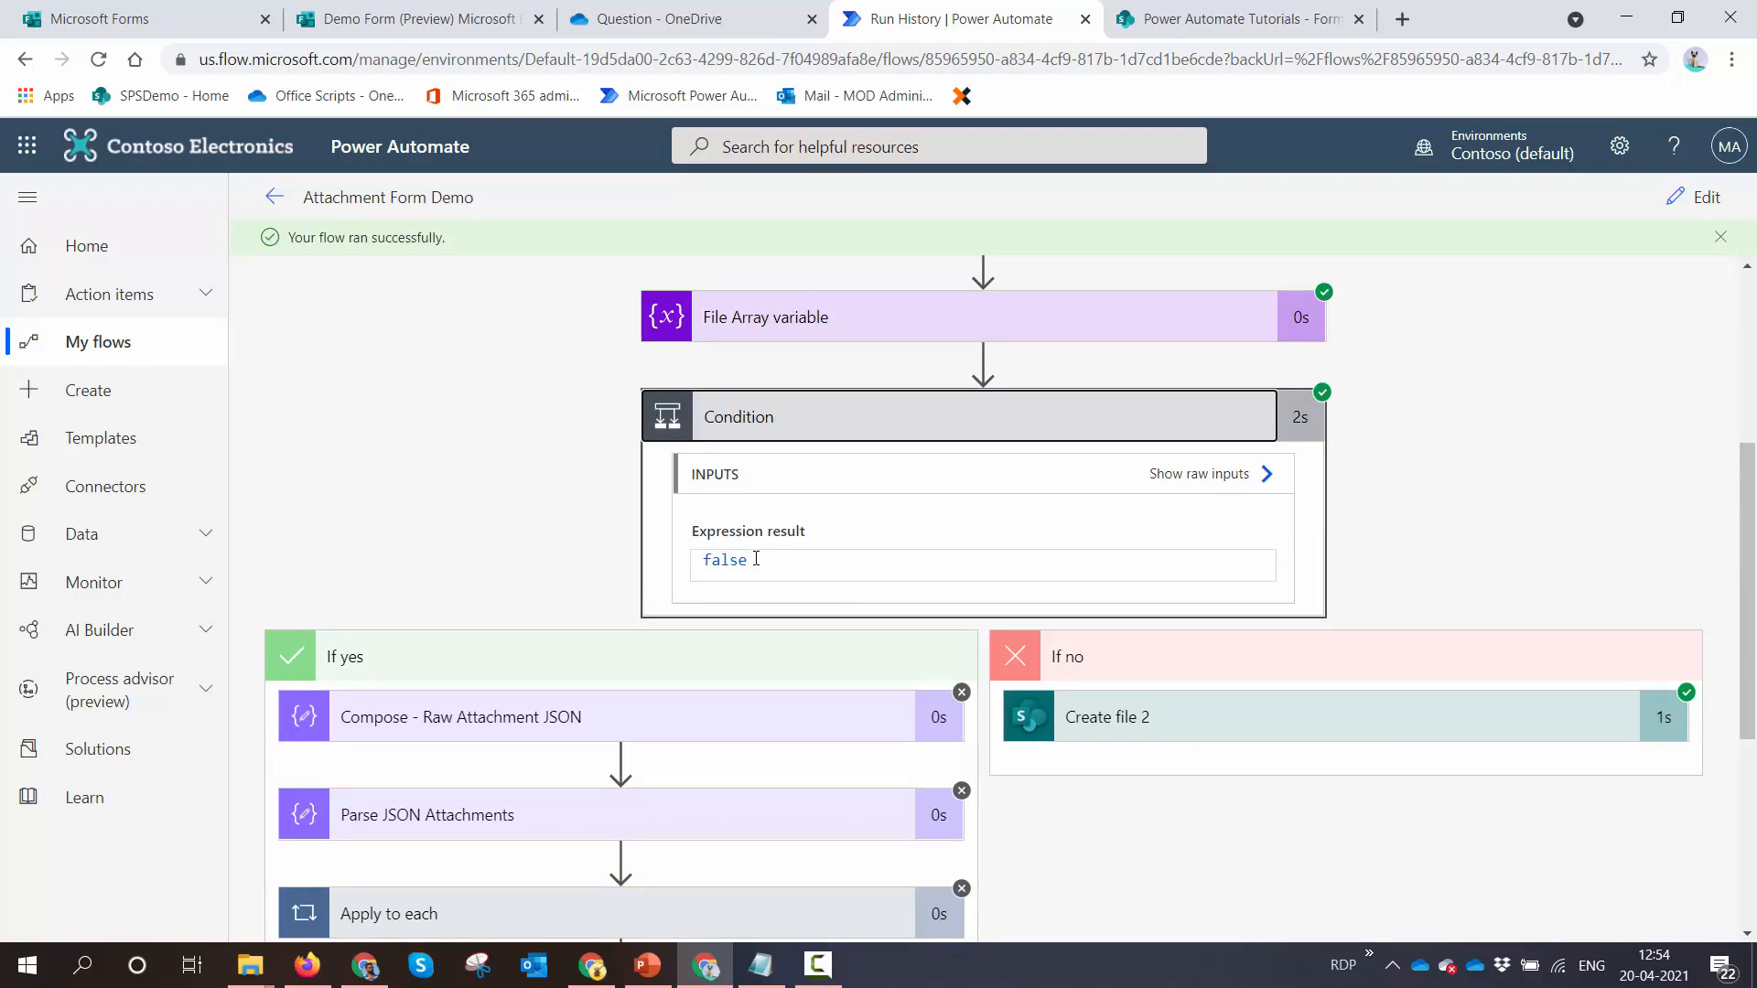
pyautogui.click(1127, 712)
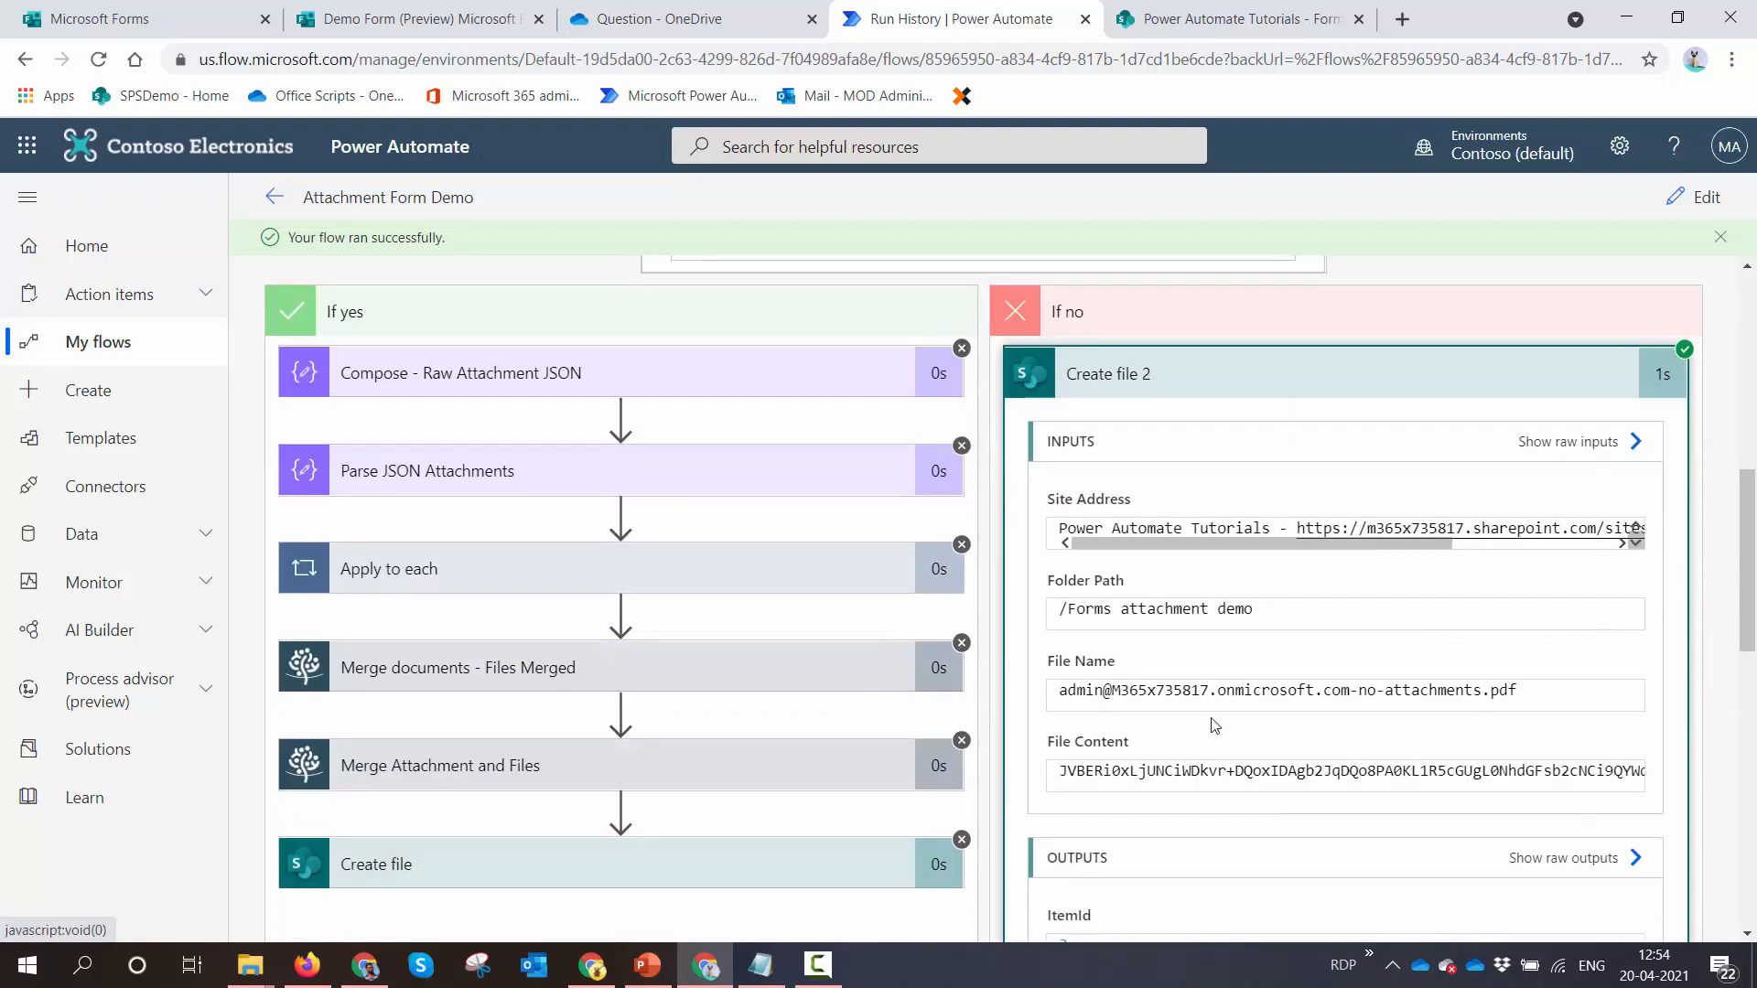
pyautogui.scroll(-3, 1230, 743)
pyautogui.click(1256, 28)
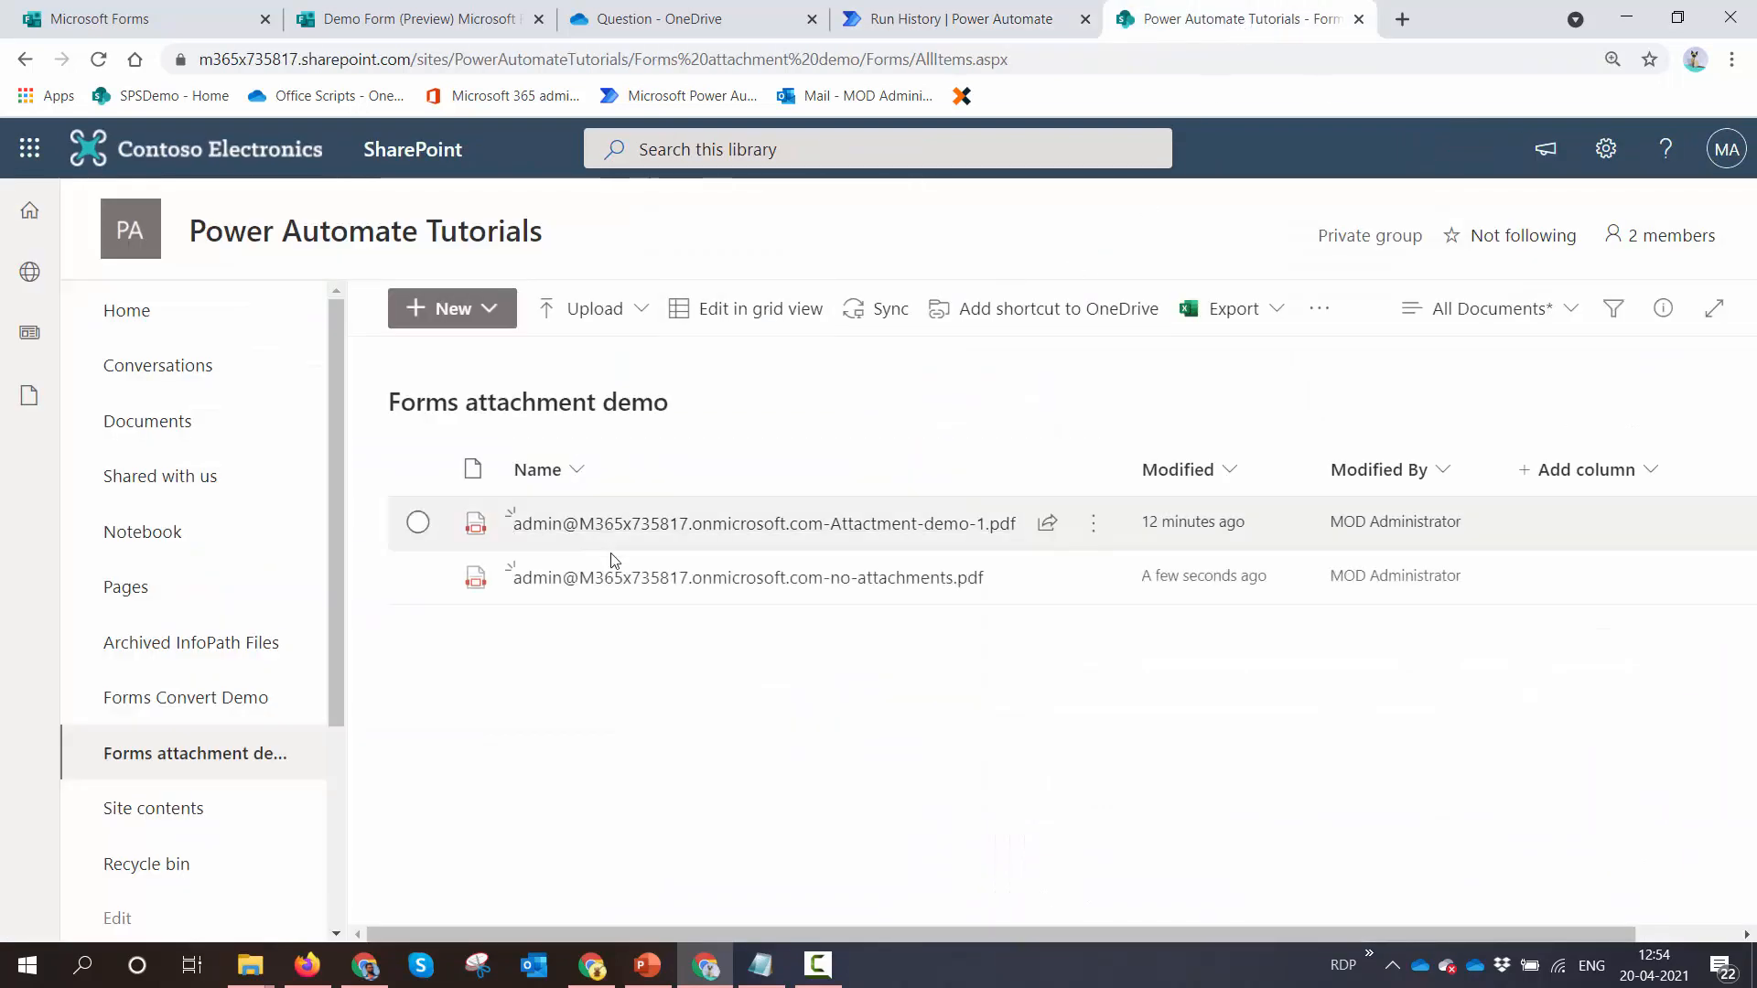
# Preview the no-attachments PDF in Forms attachment demo, then close the viewer
pyautogui.click(798, 578)
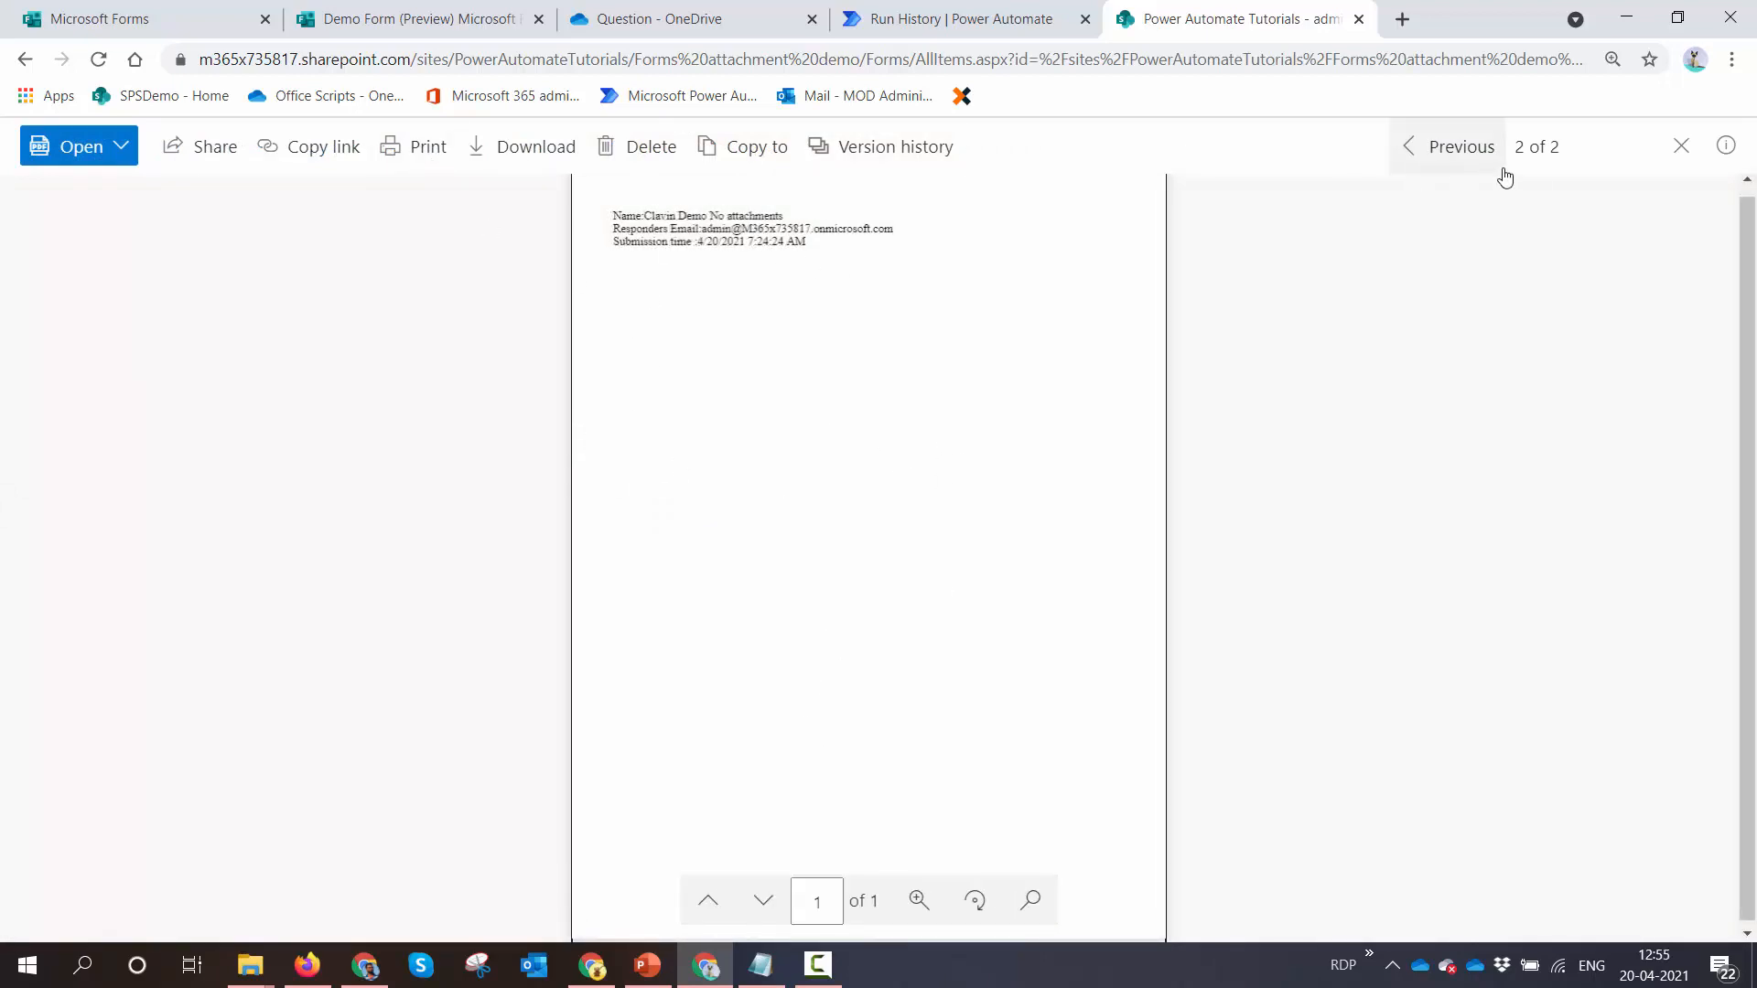
pyautogui.click(1678, 148)
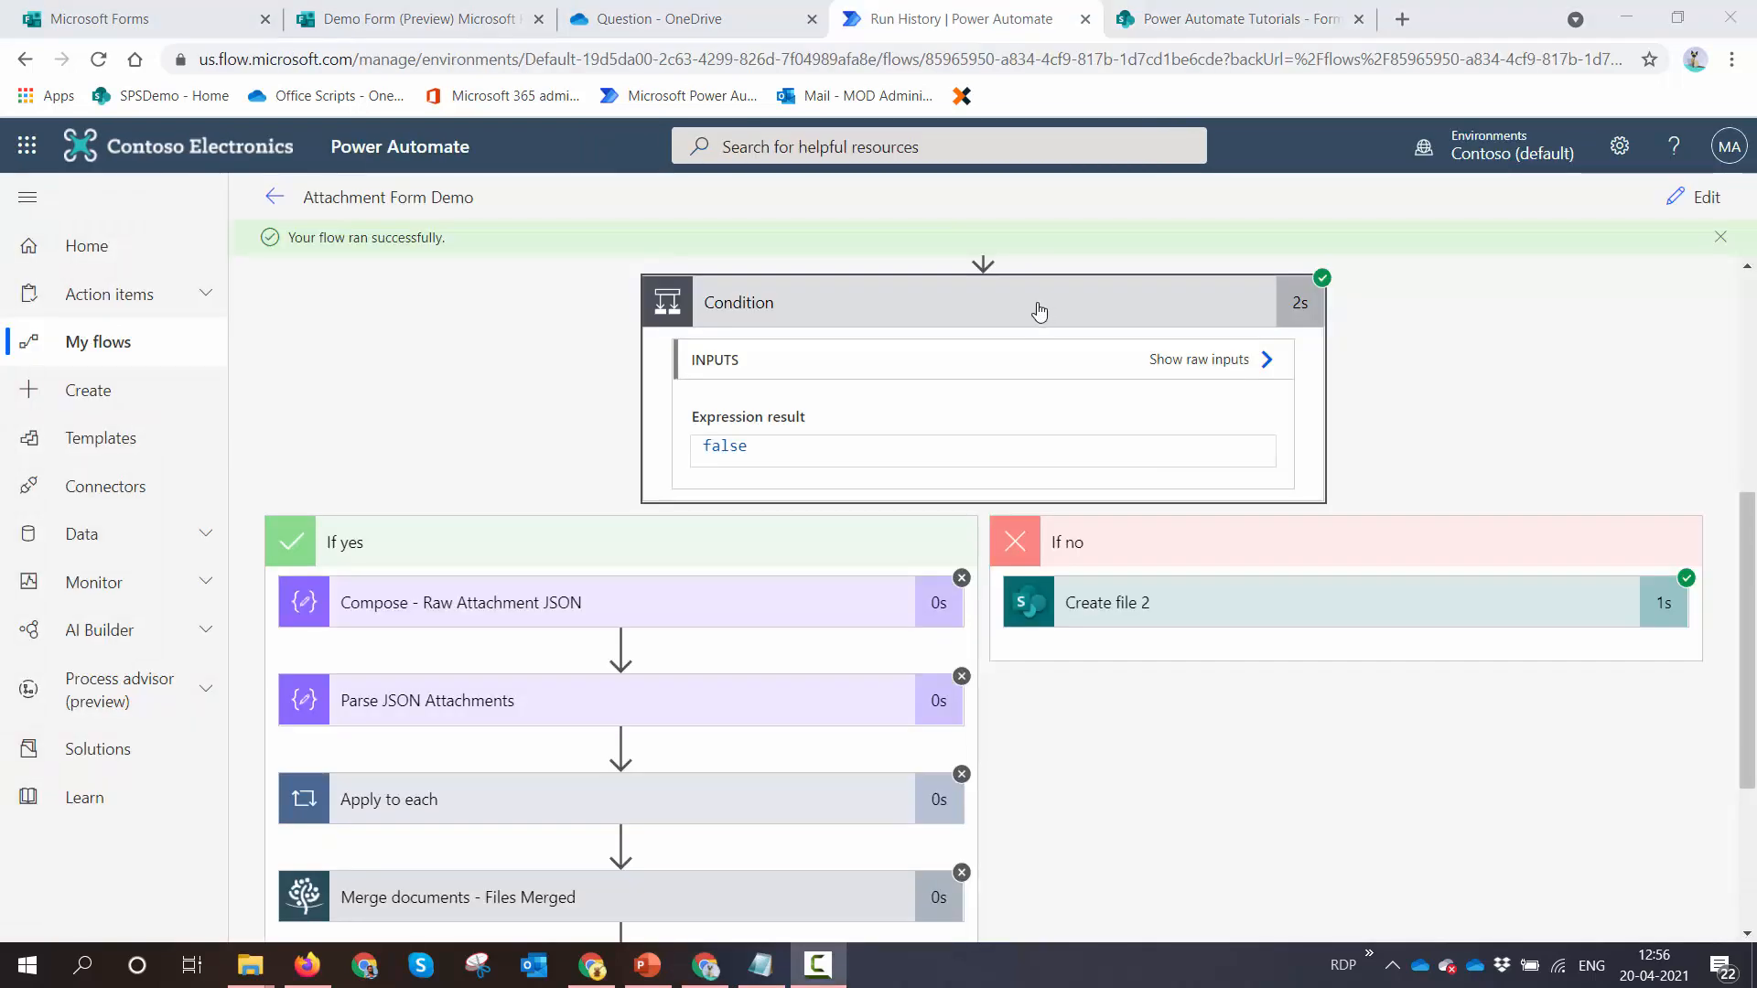
# Expand the Create file 2 step's details in the run view
pyautogui.scroll(3, 1080, 361)
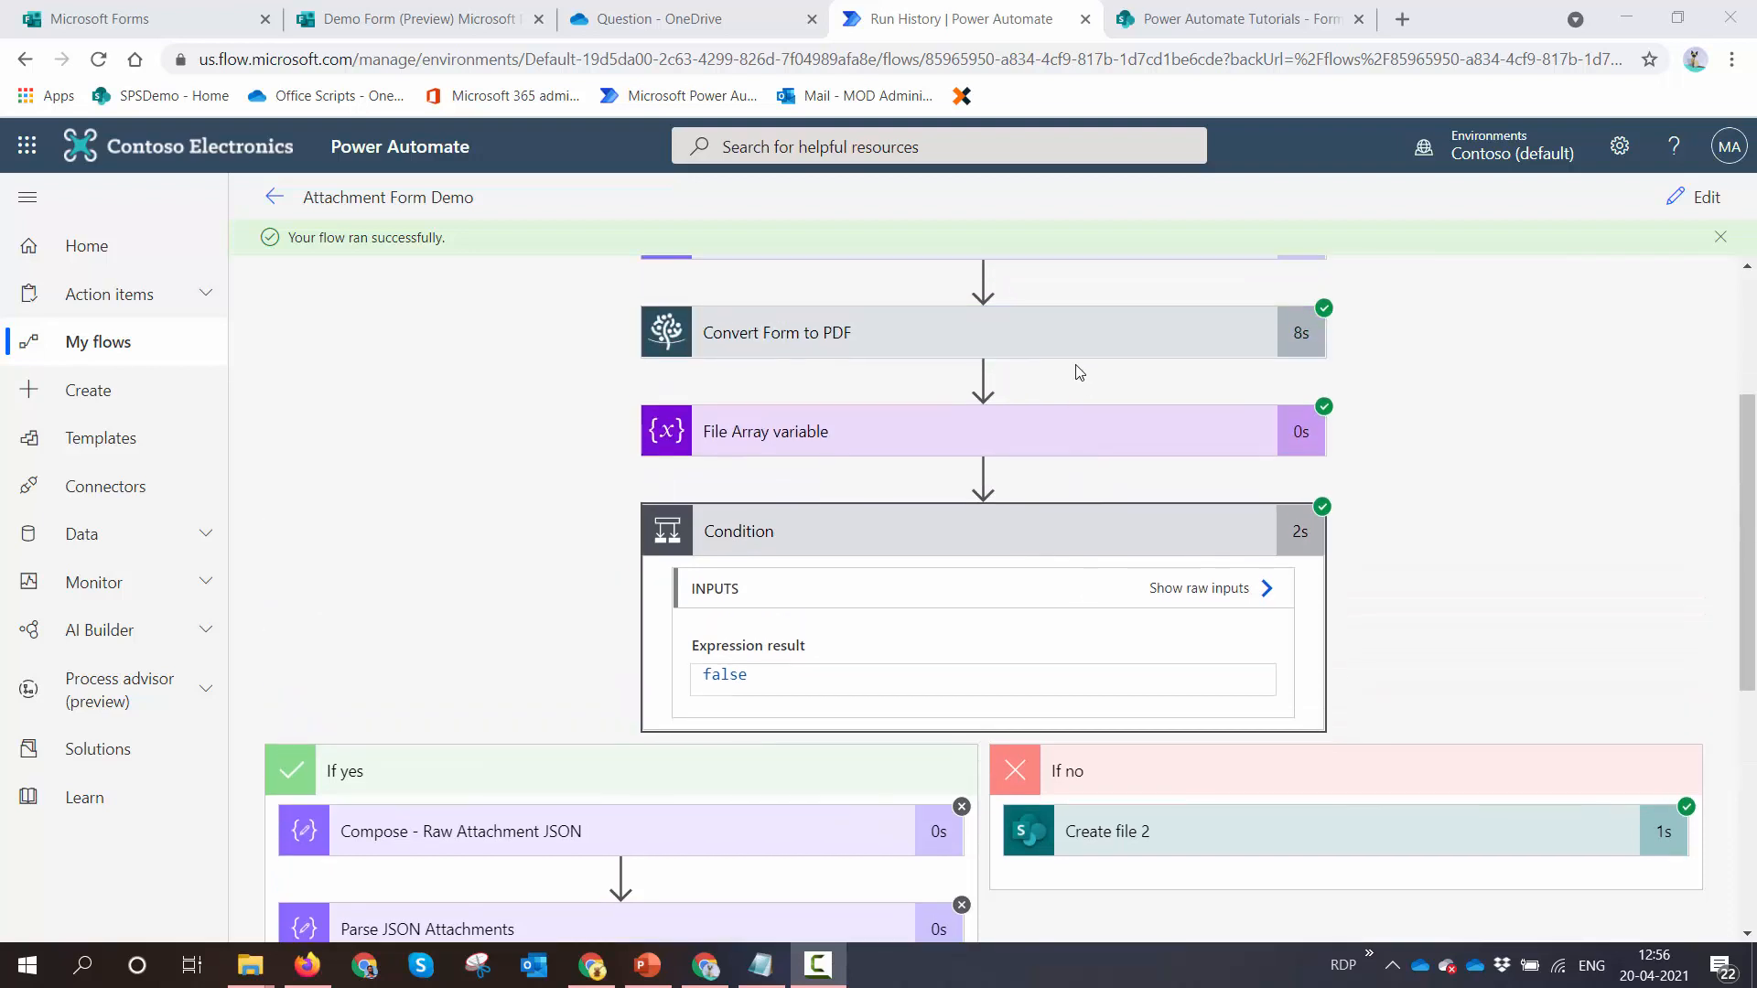
pyautogui.click(1282, 839)
pyautogui.scroll(-2, 1272, 767)
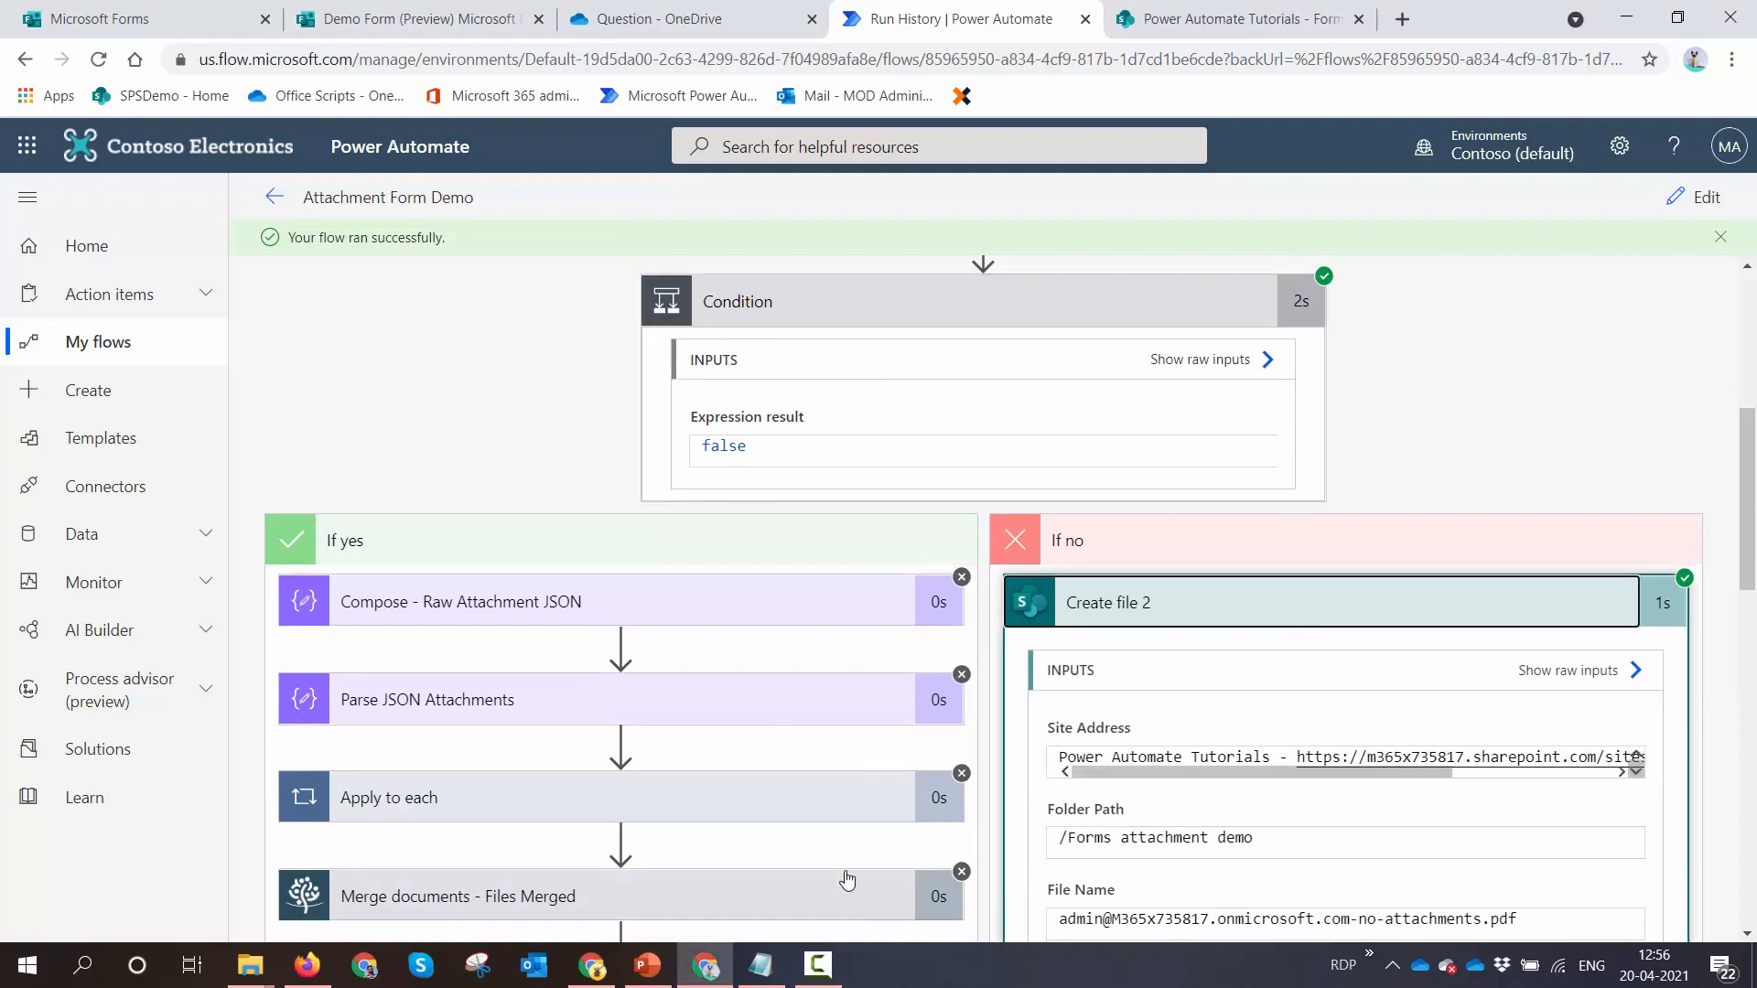
pyautogui.scroll(2, 917, 722)
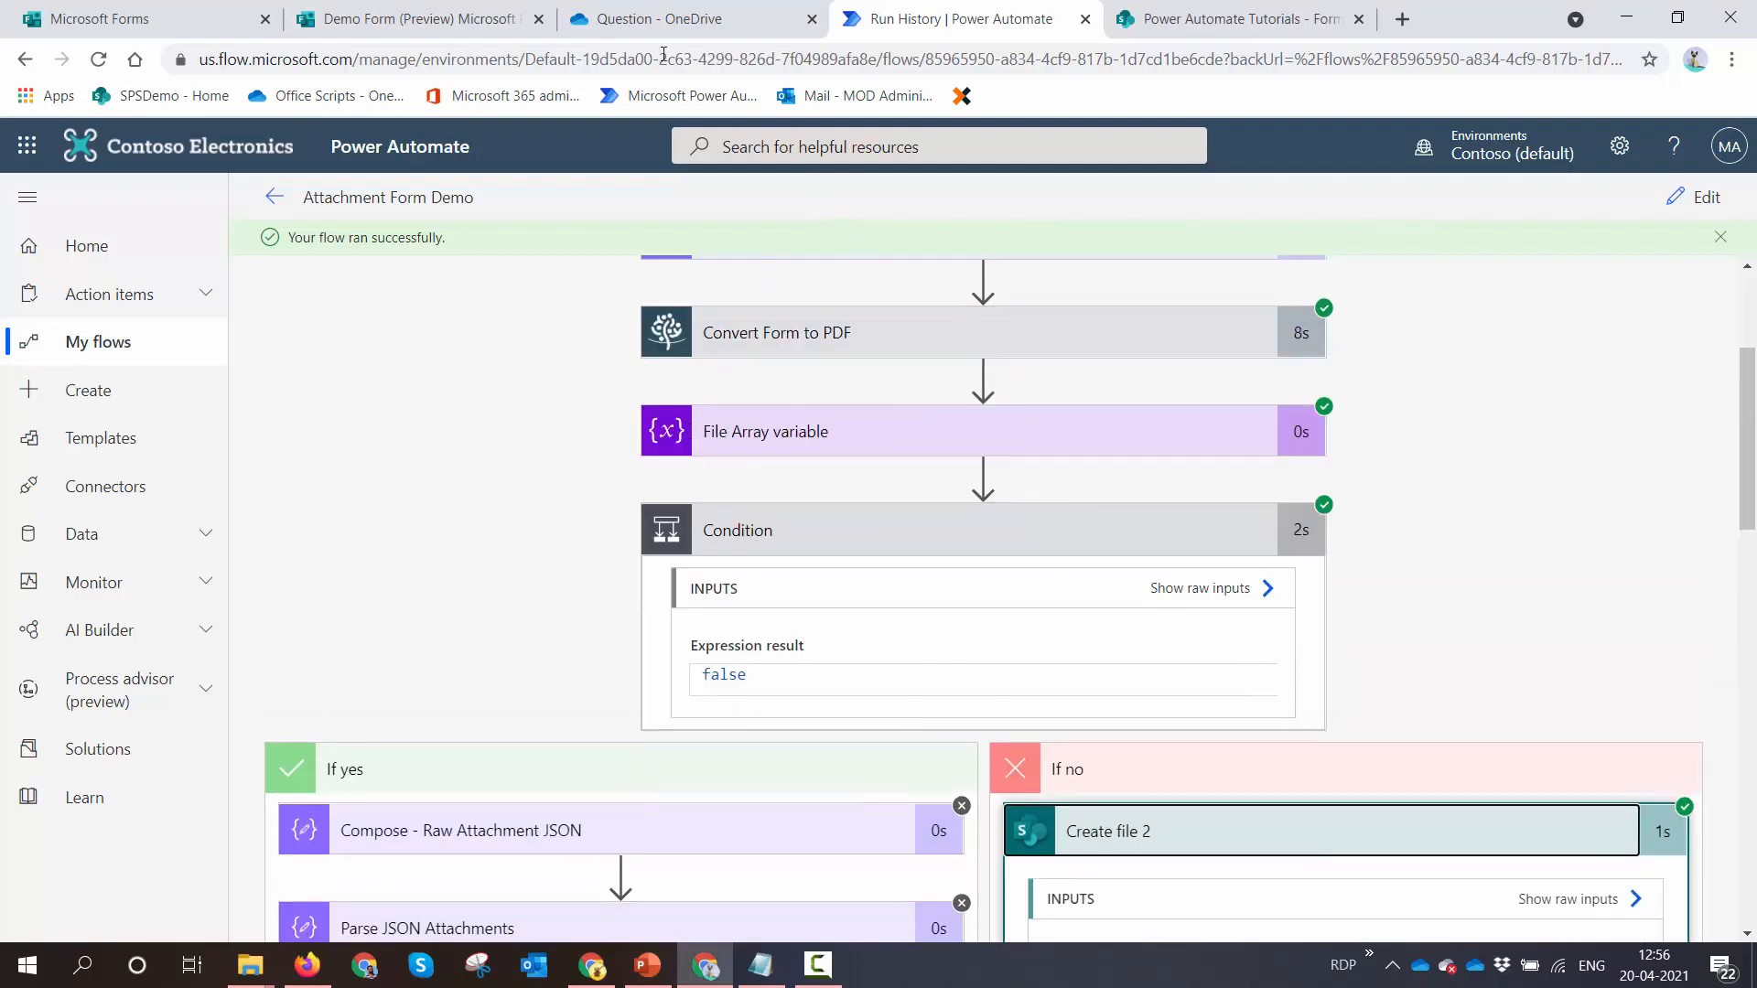
# Fill a new Demo Form preview with a name and upload Company Letter Head.pdf
pyautogui.click(482, 14)
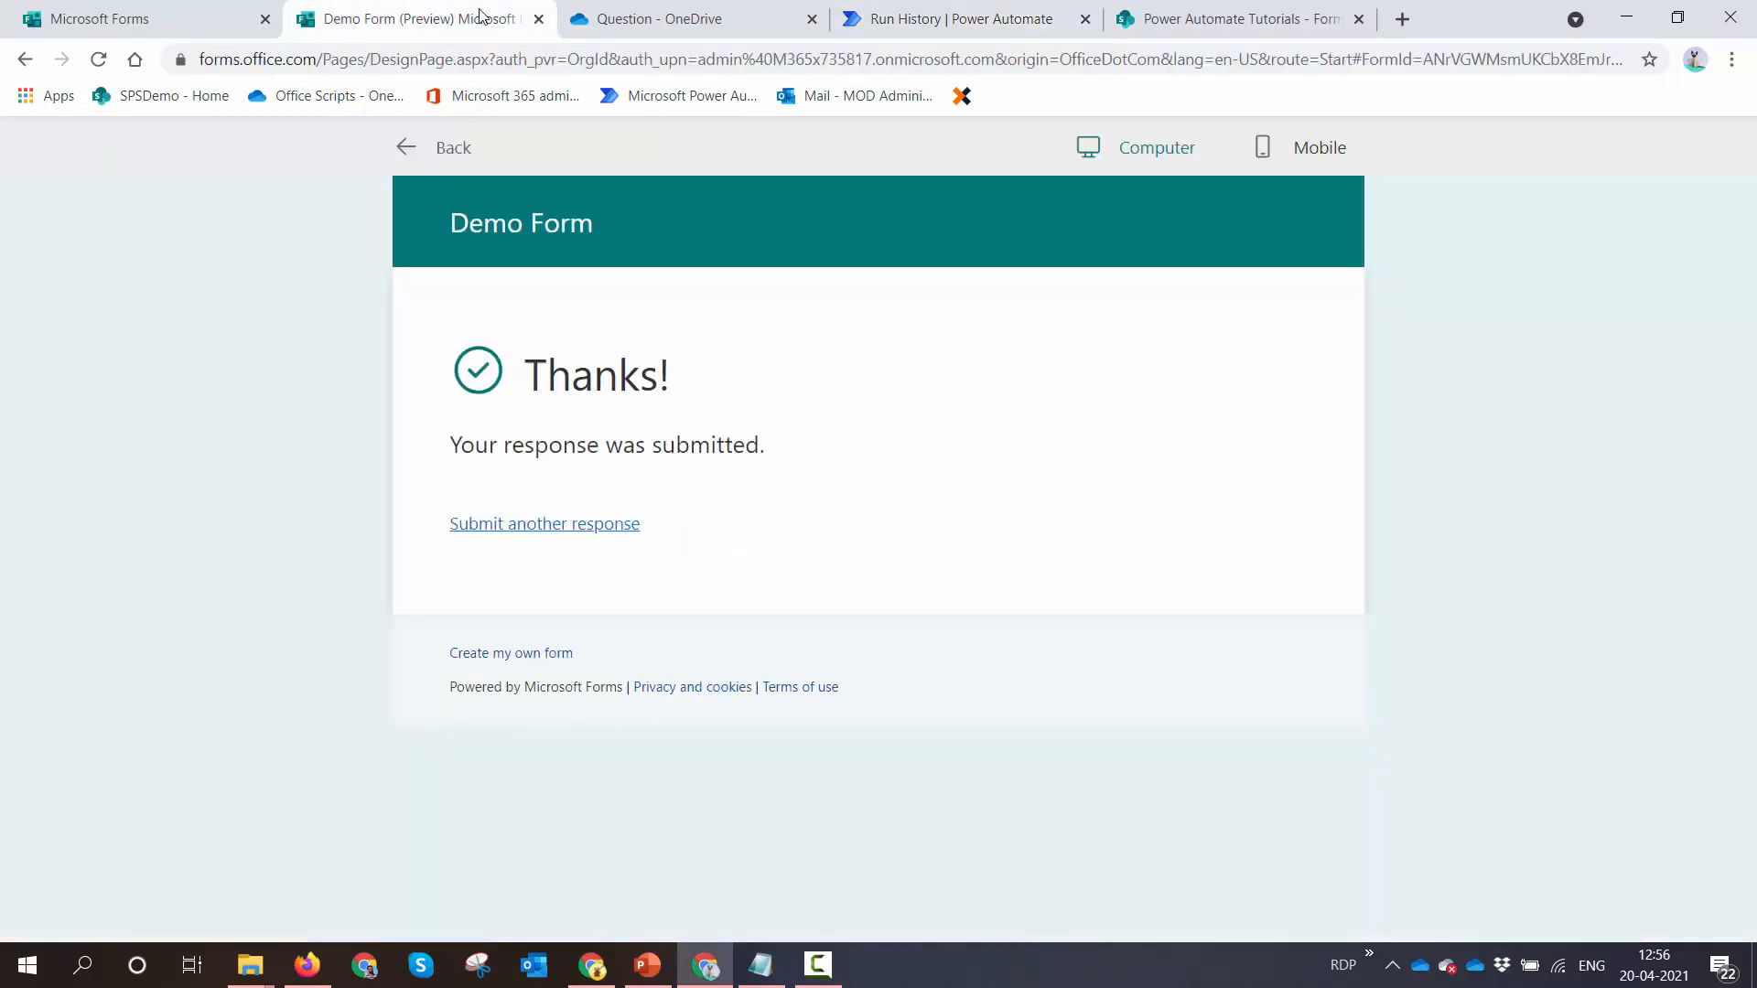
pyautogui.click(418, 160)
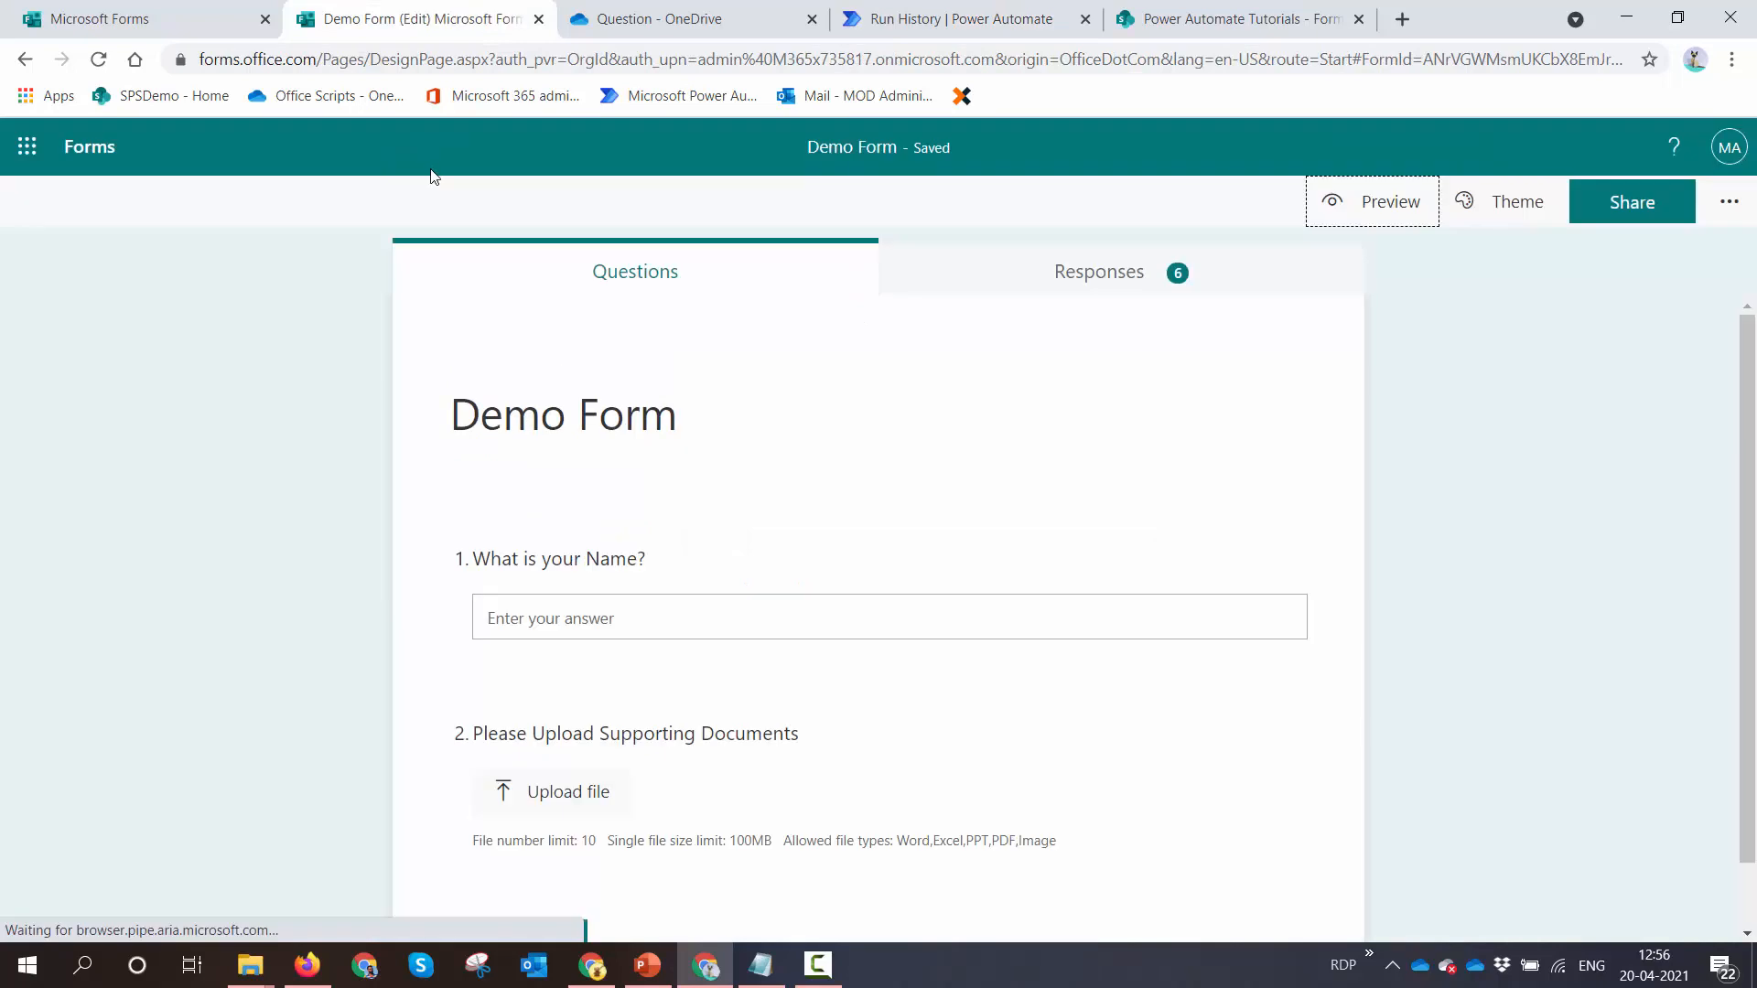
pyautogui.click(1335, 202)
pyautogui.click(819, 508)
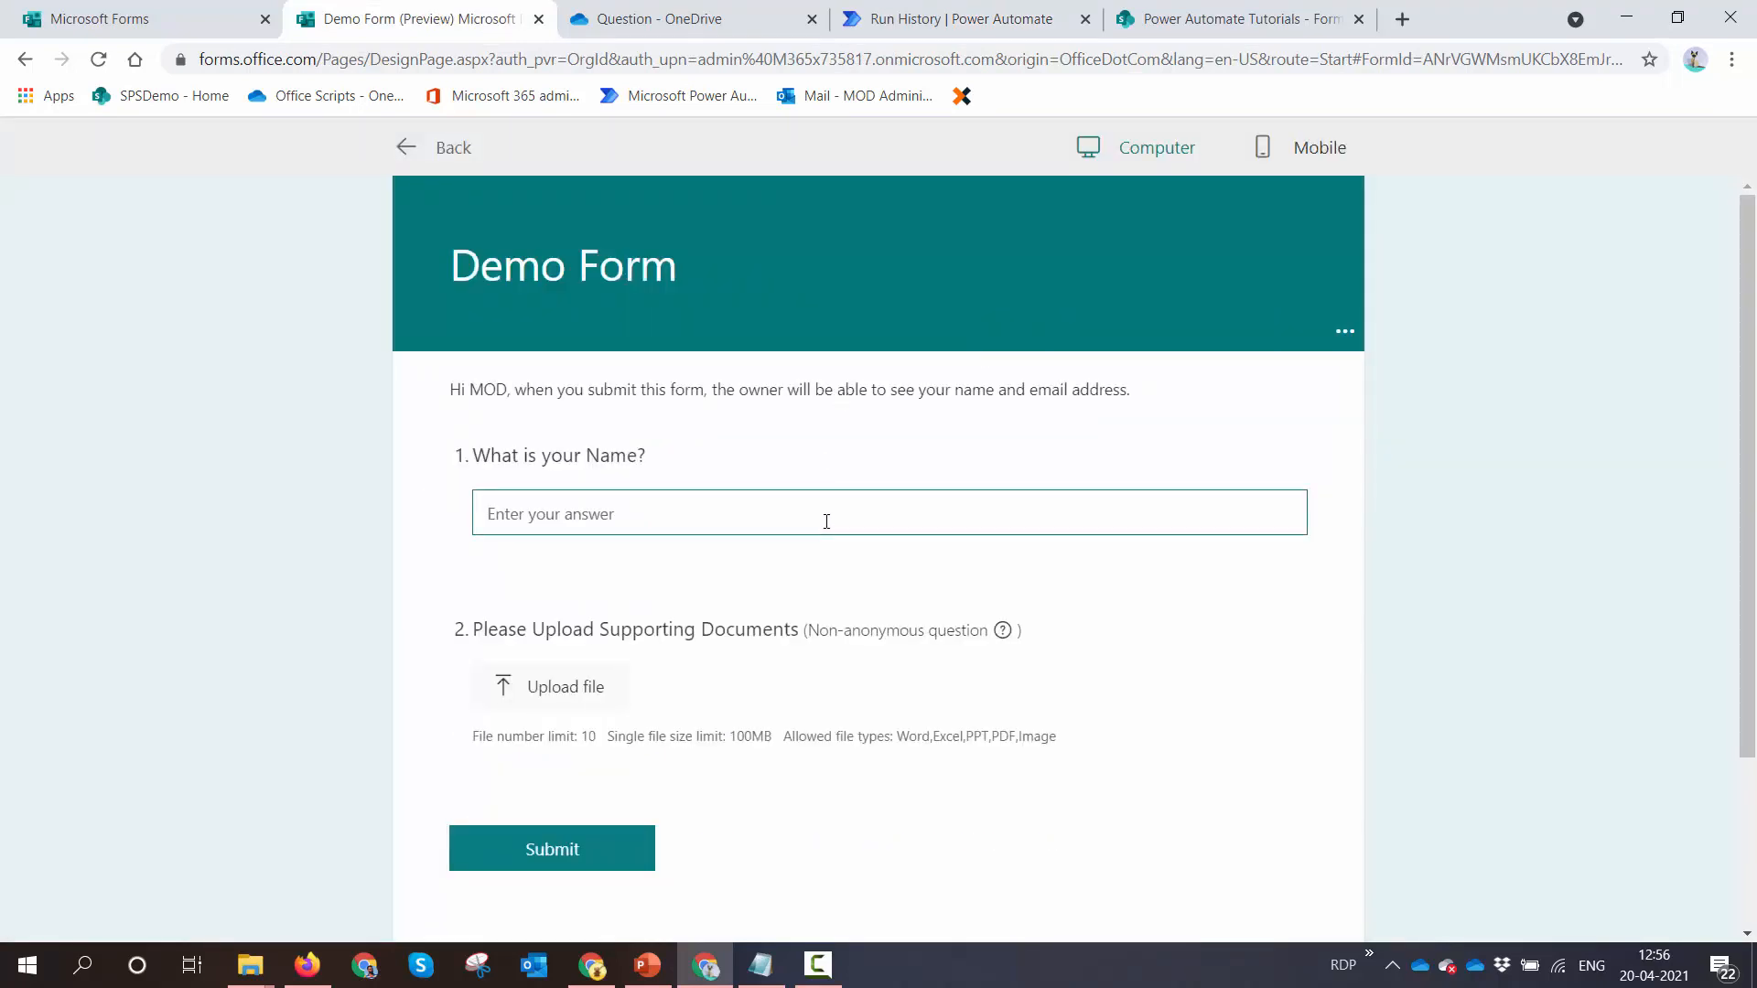
pyautogui.write('Cl')
pyautogui.press('BackSpace')
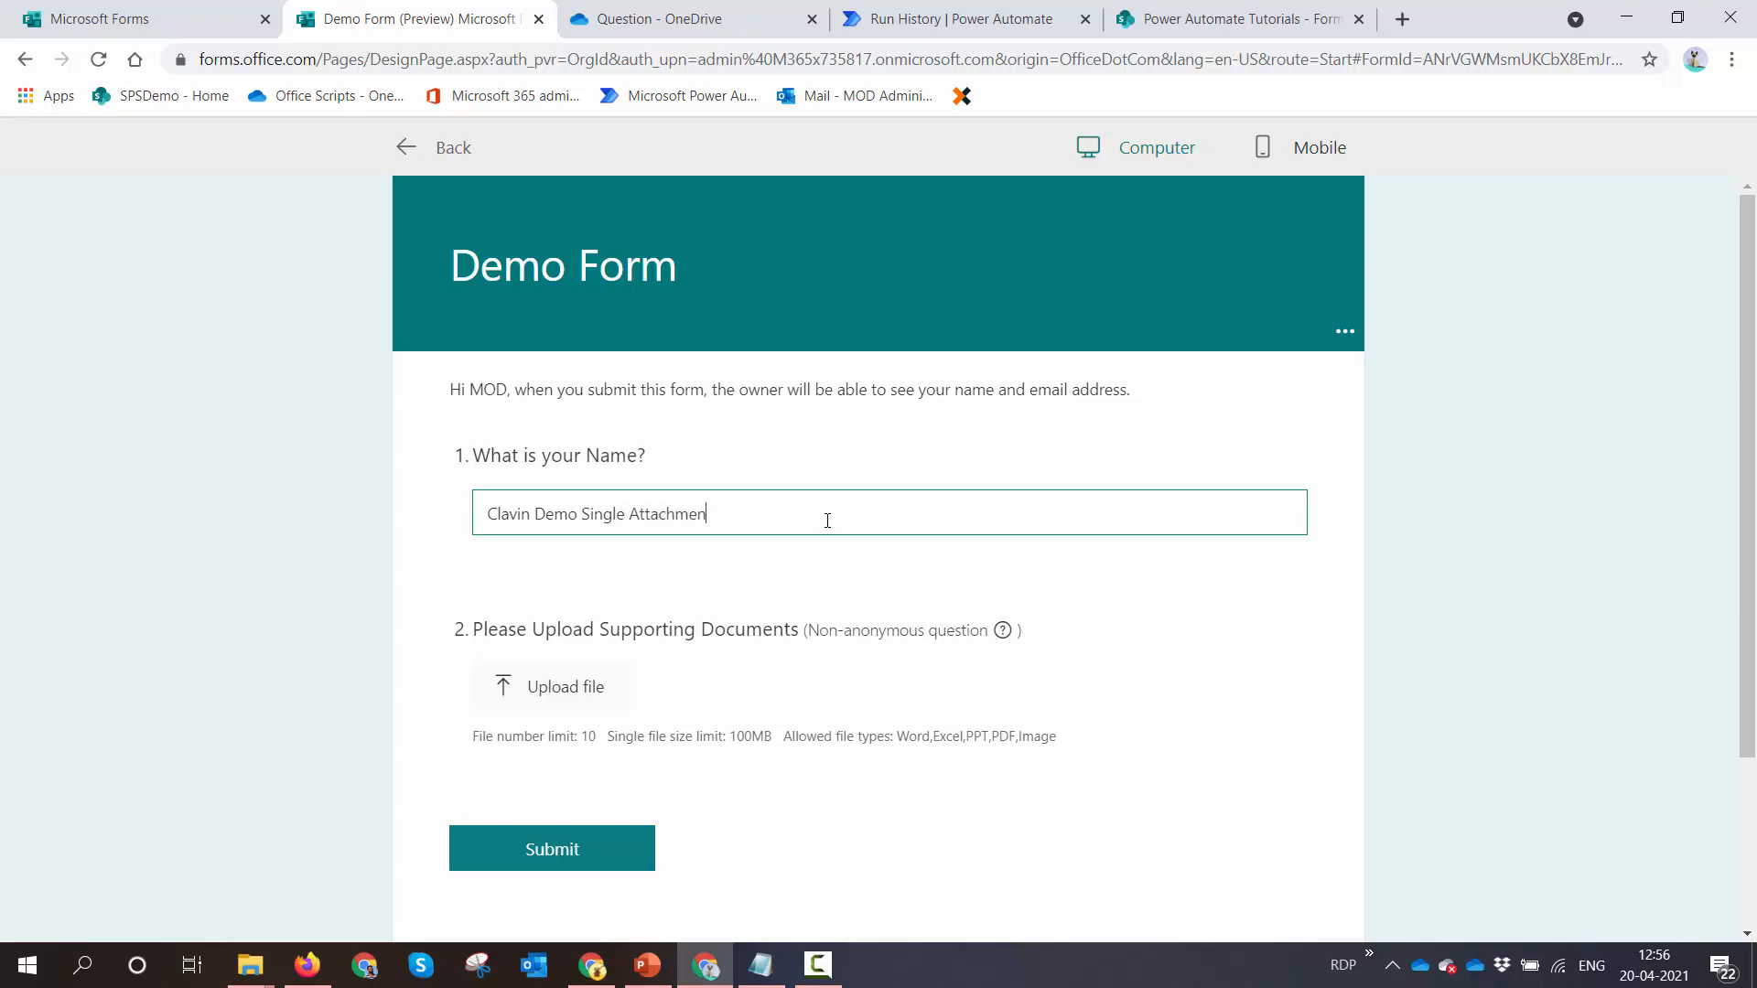
pyautogui.click(568, 674)
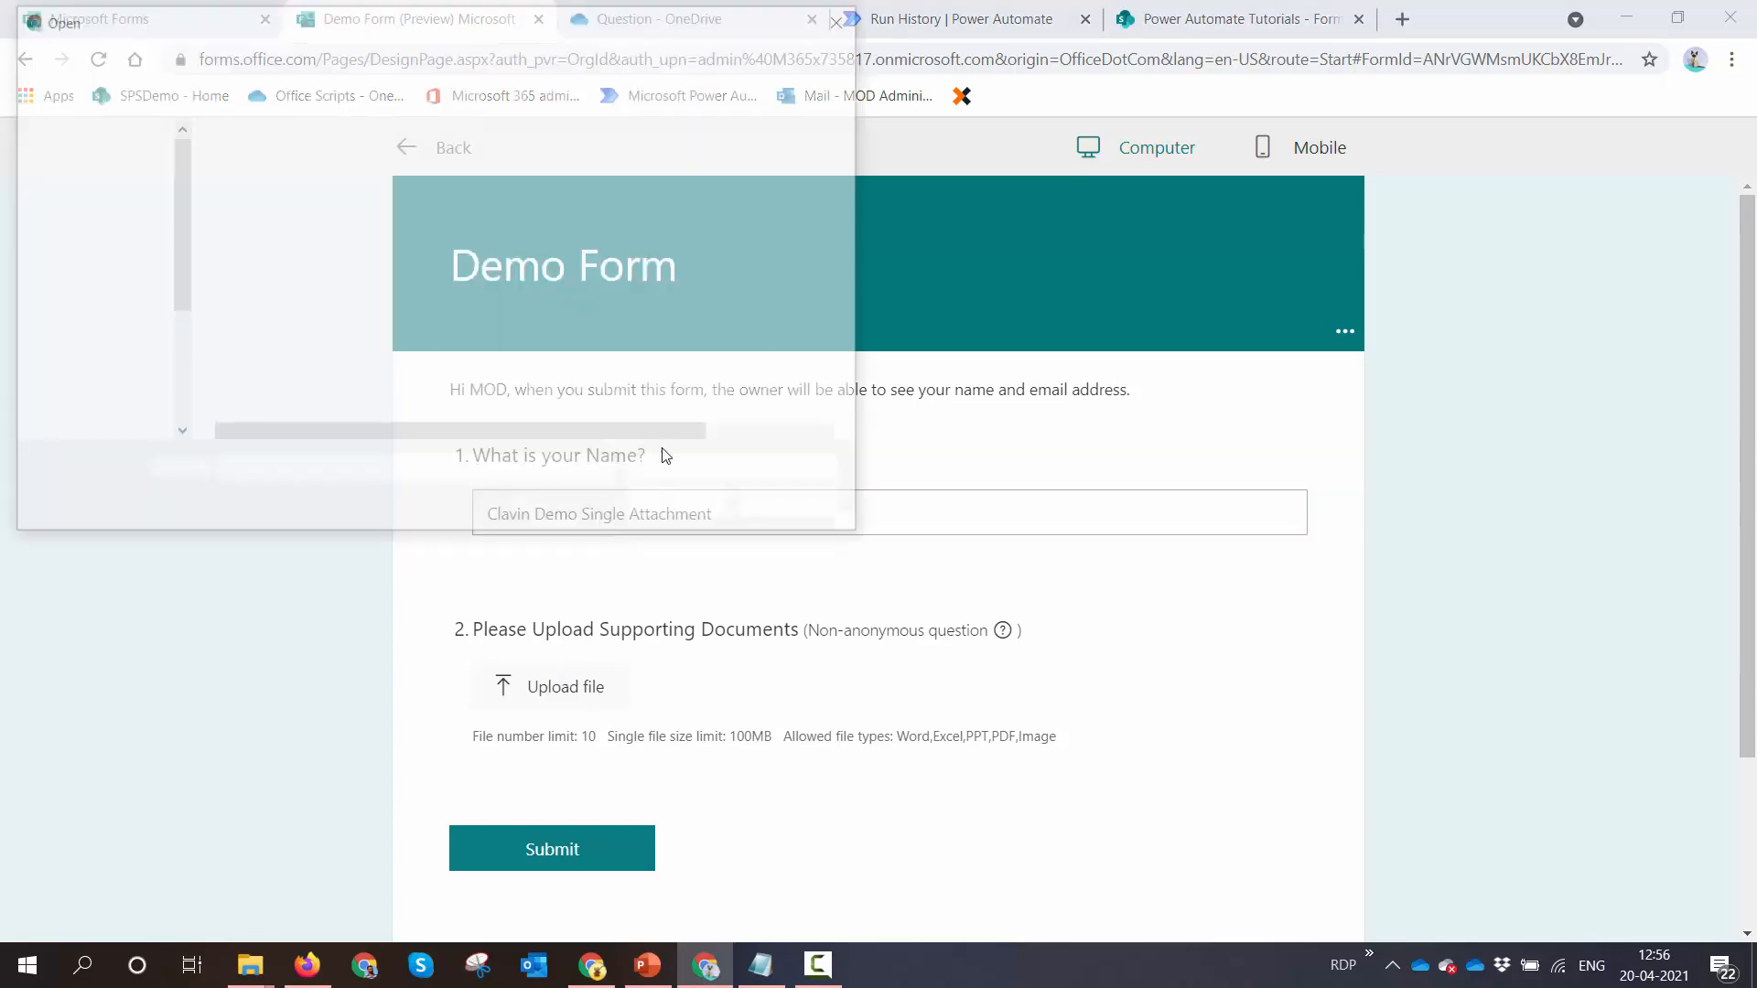
pyautogui.click(417, 173)
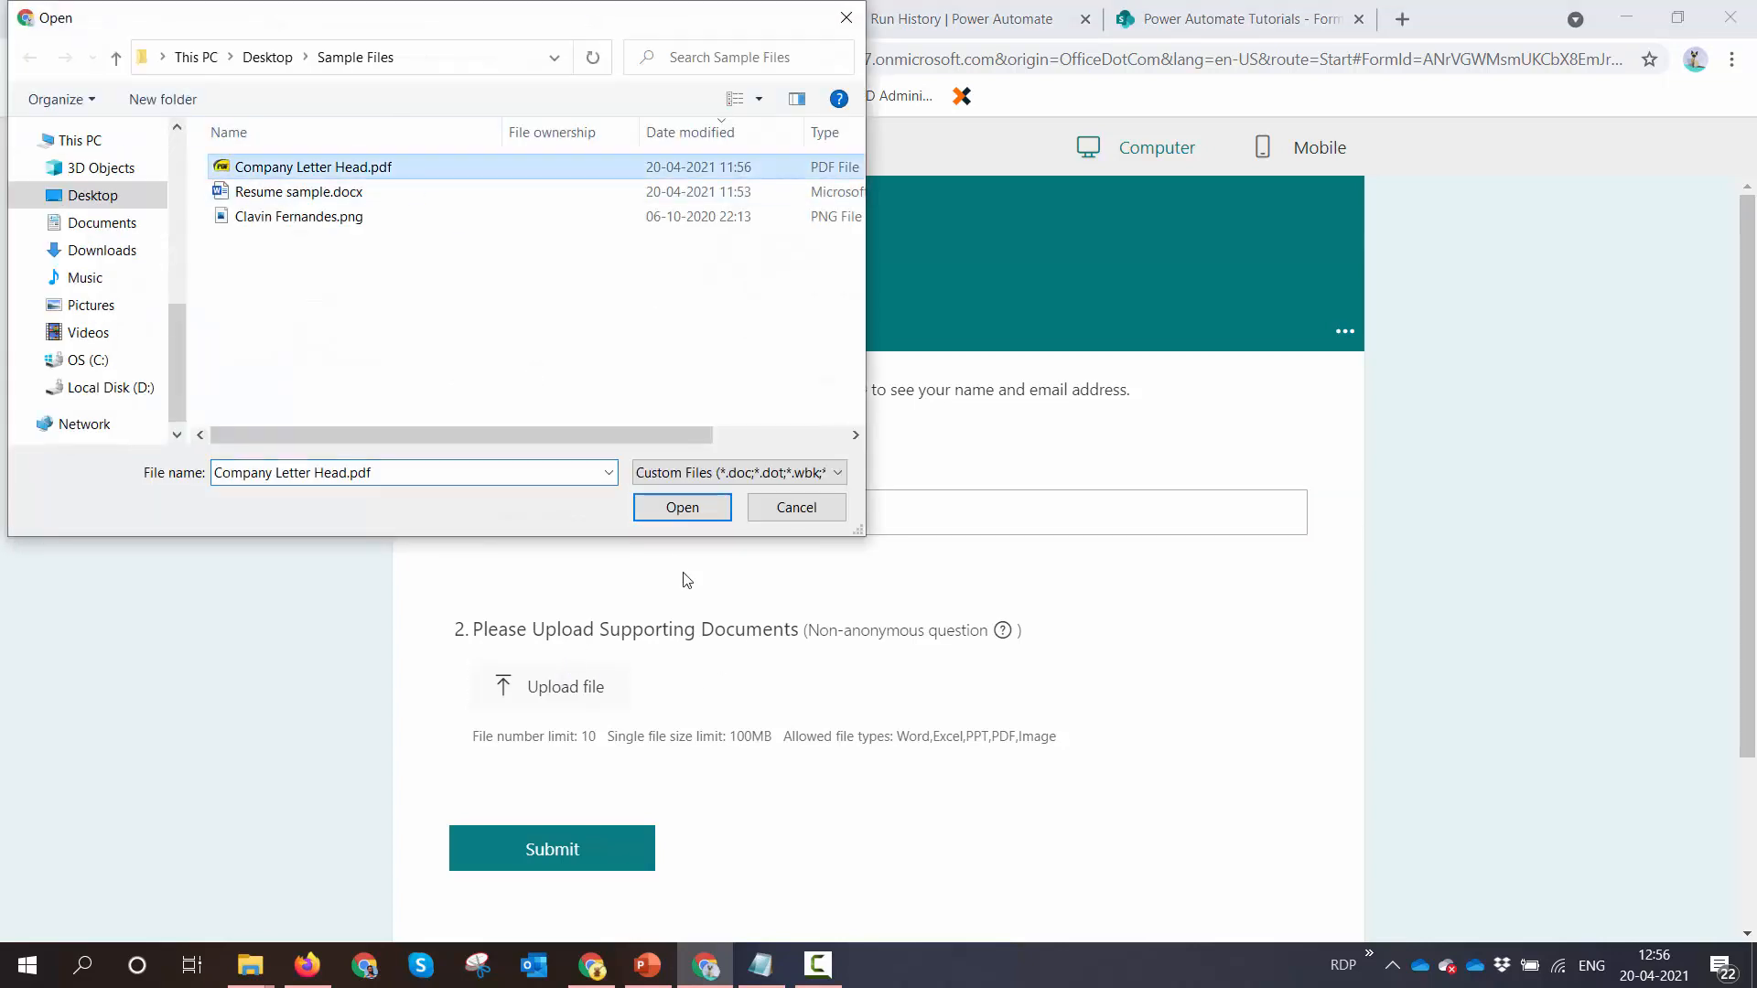
pyautogui.click(682, 507)
# Put the flow into manual test mode, then submit the form response
pyautogui.click(955, 27)
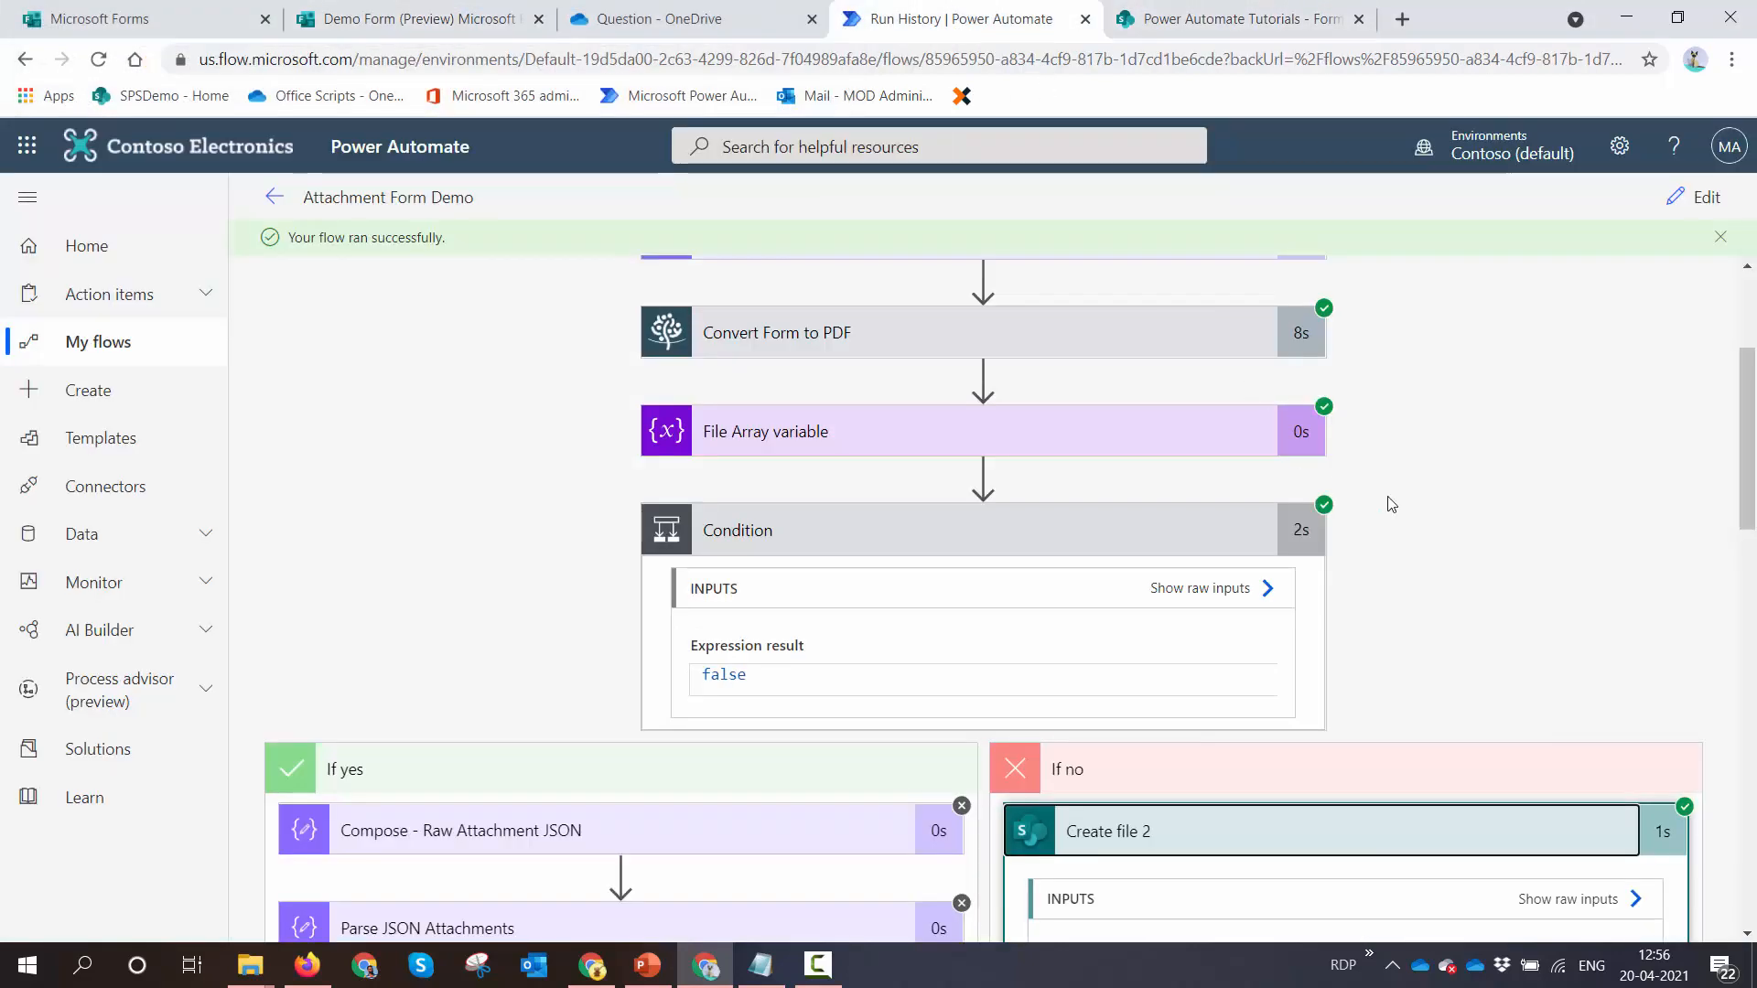
pyautogui.click(1700, 199)
pyautogui.click(1700, 212)
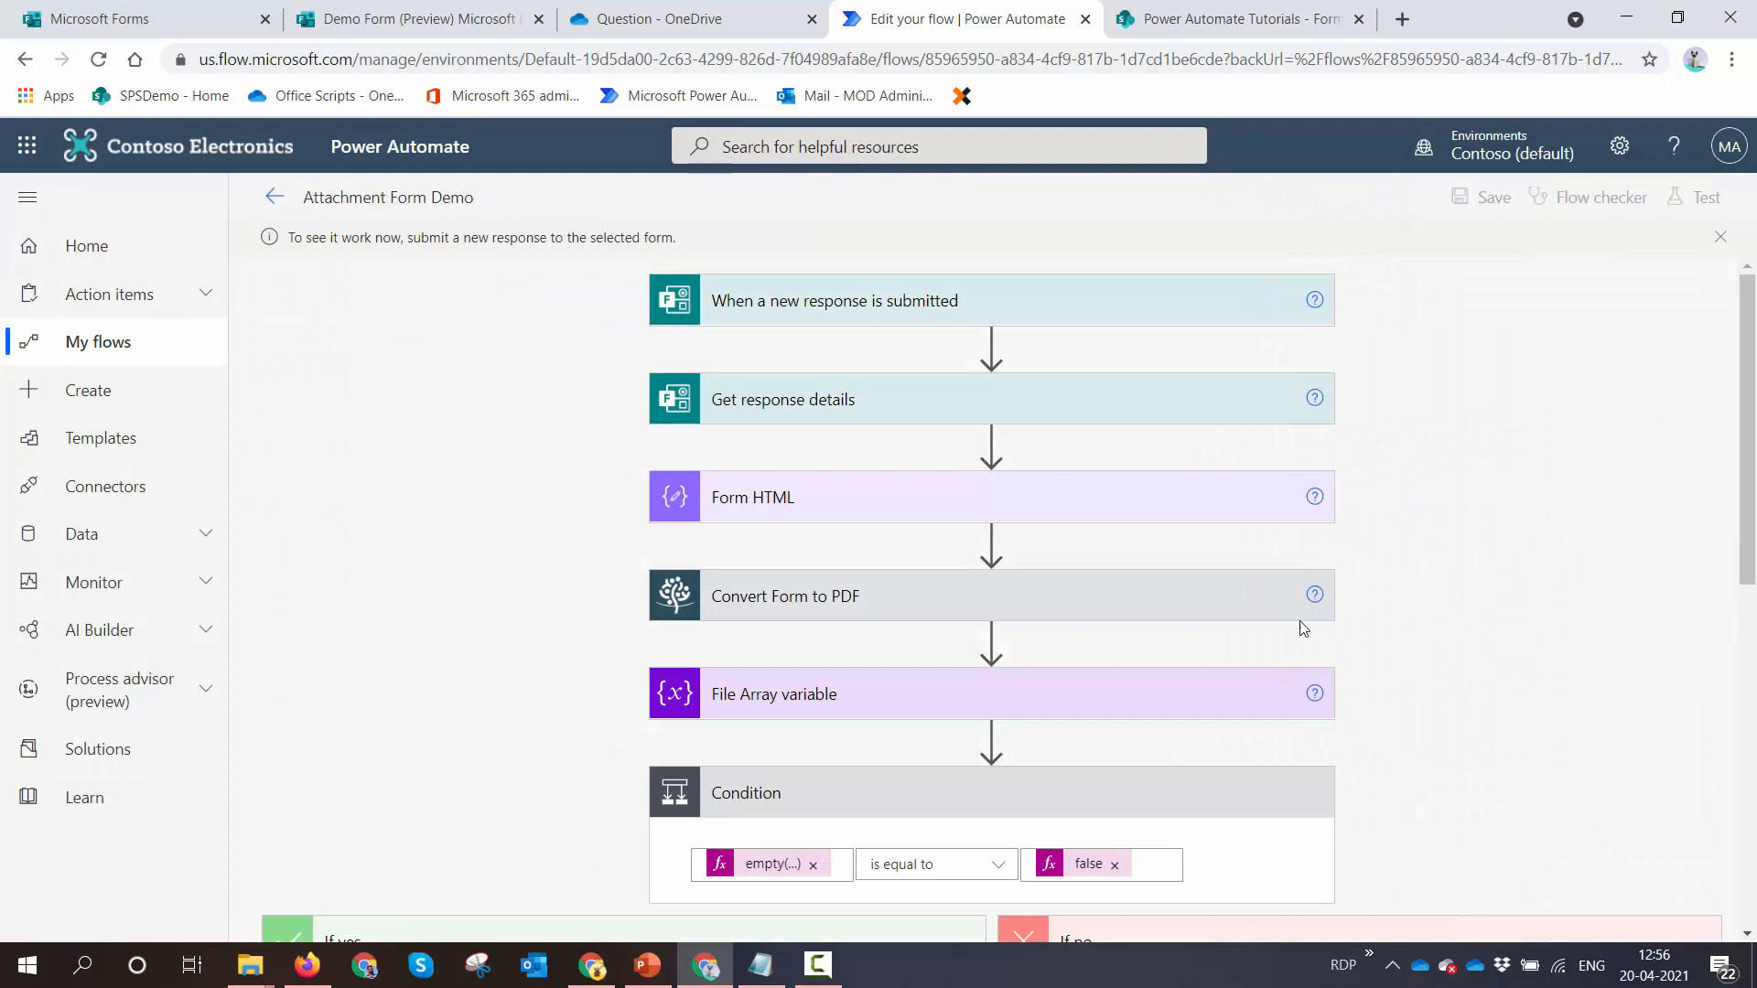
pyautogui.click(412, 18)
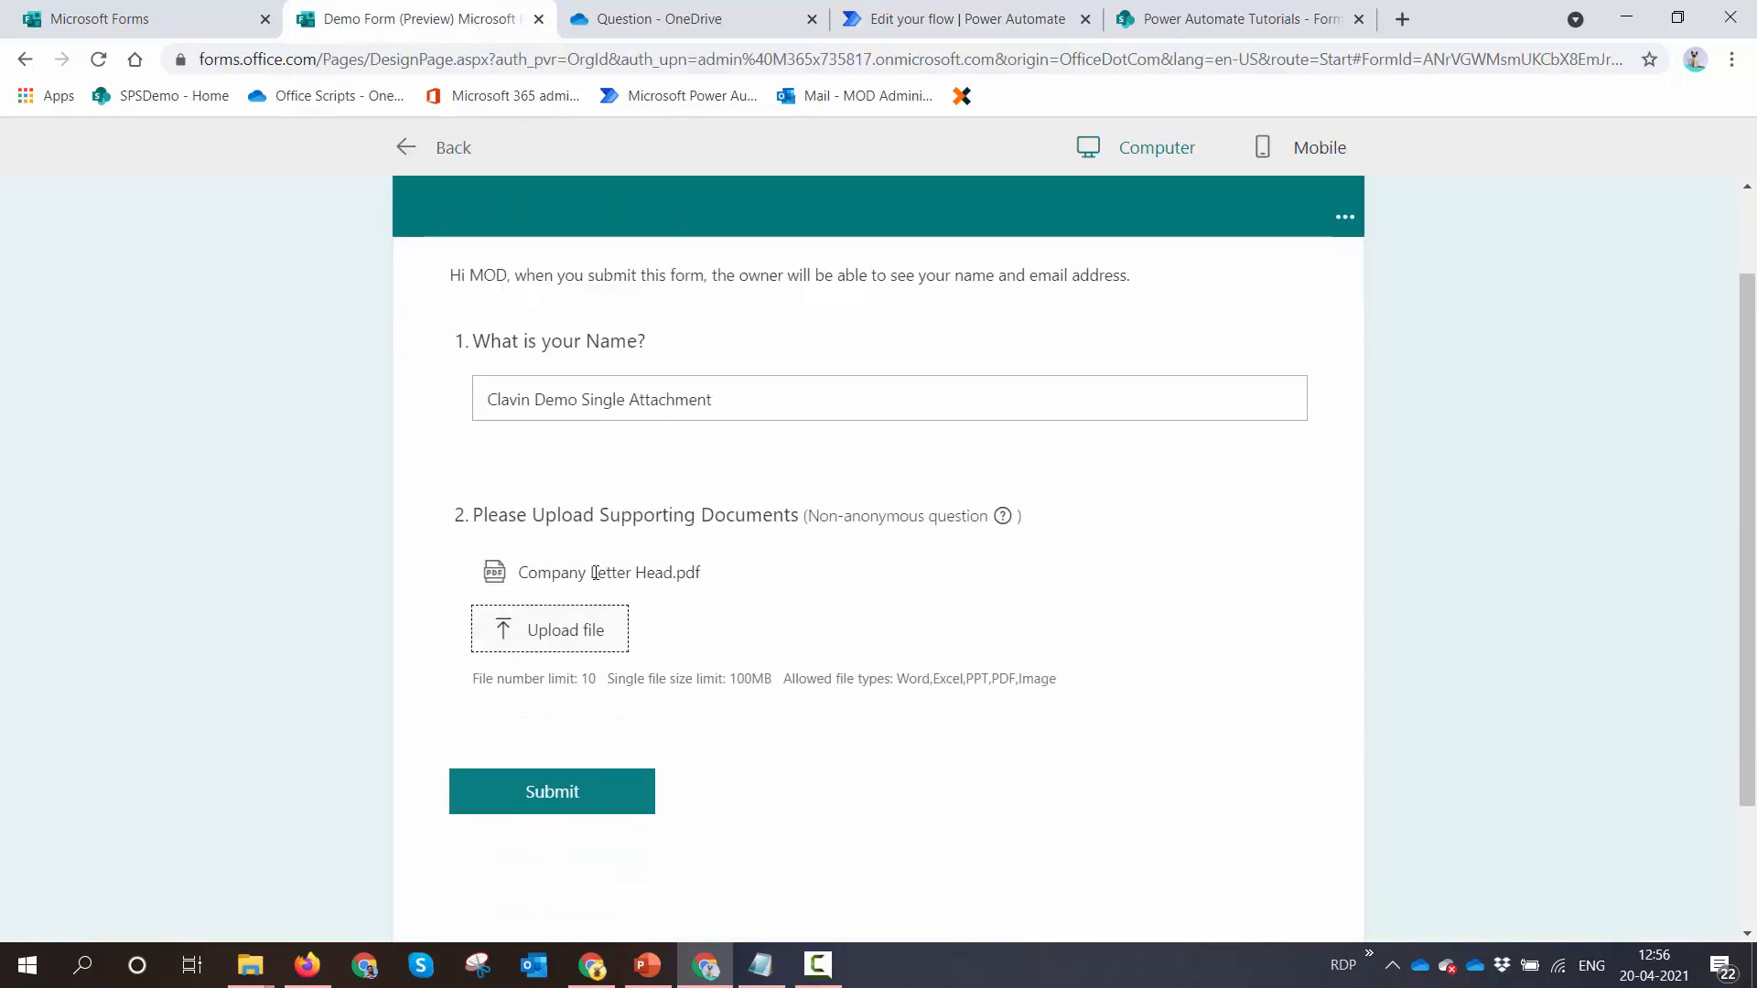
pyautogui.click(586, 793)
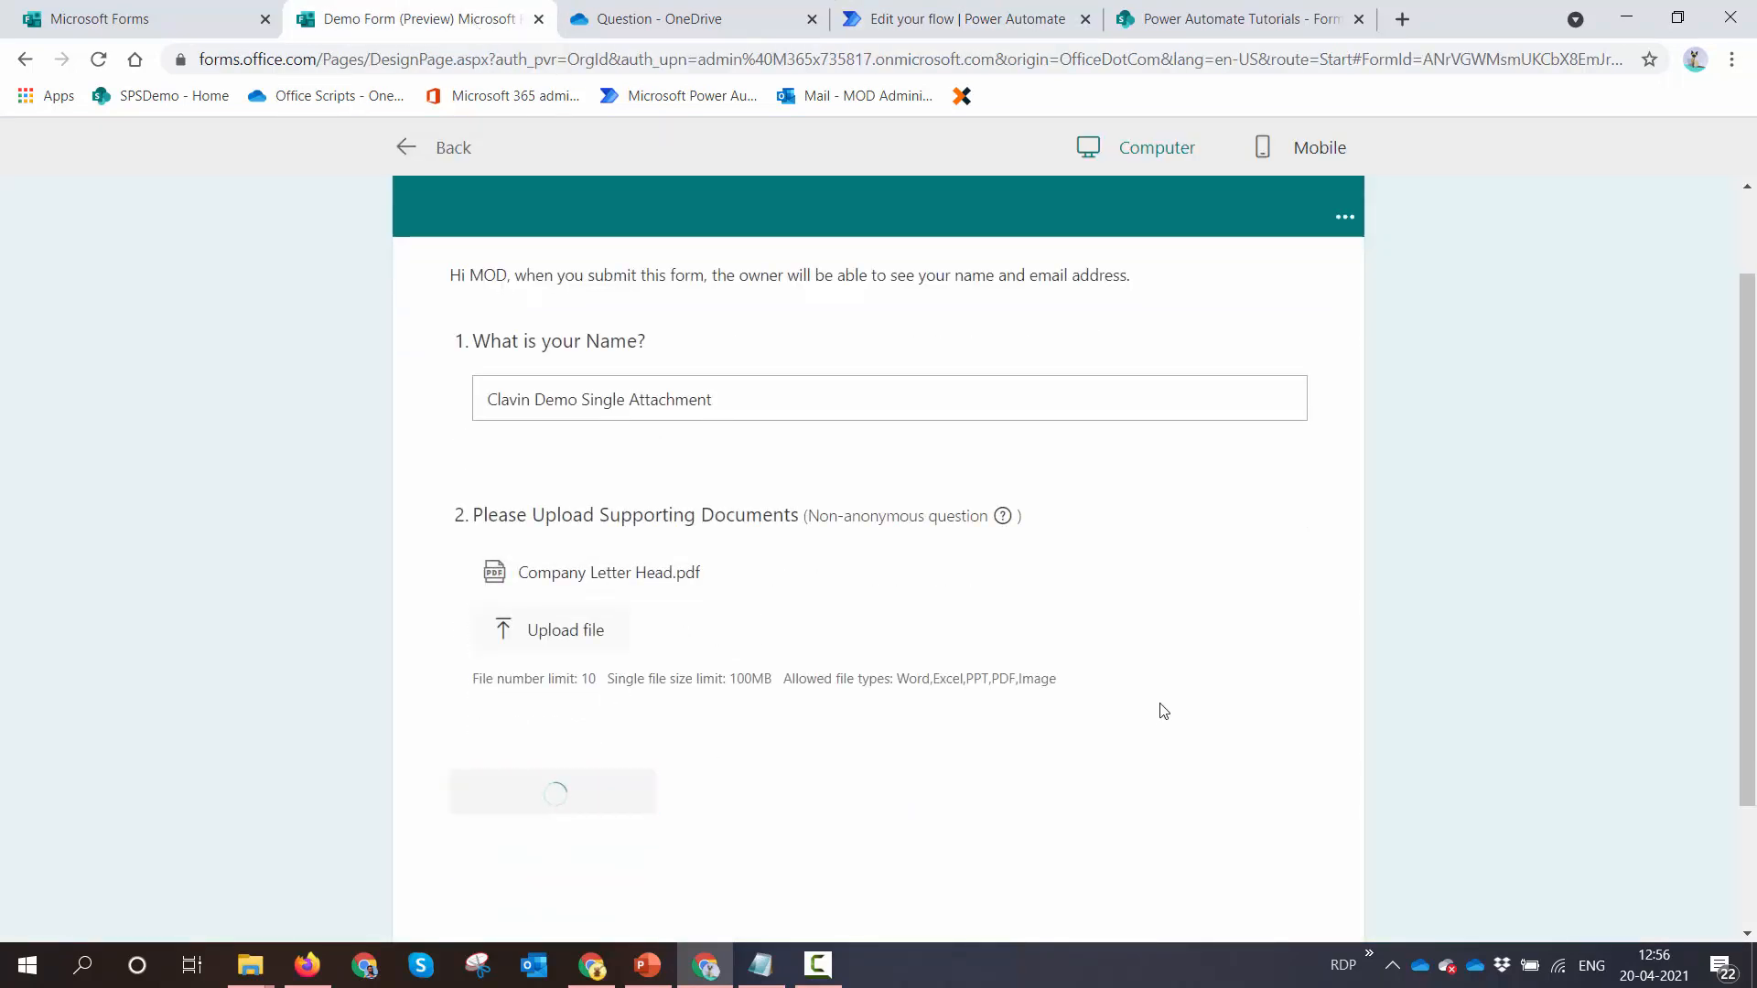
pyautogui.click(968, 27)
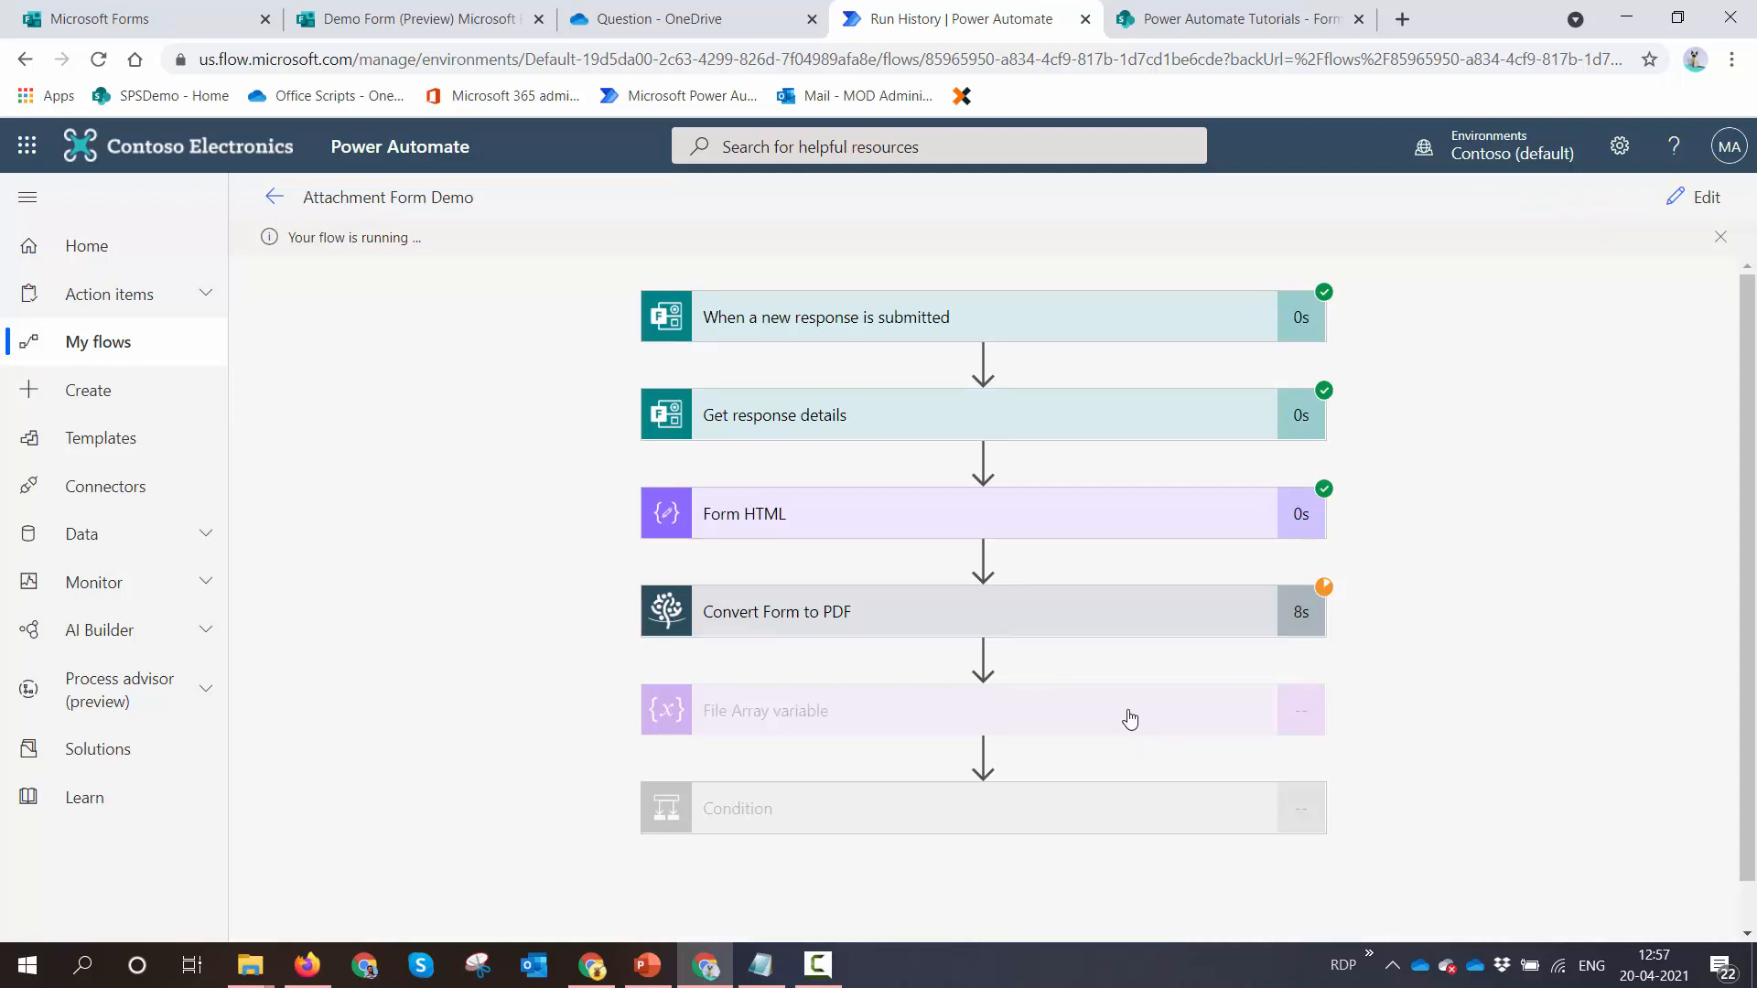
# Drill into Condition, Apply to each and the failed Merge documents step to read the two-file minimum error
pyautogui.click(1127, 805)
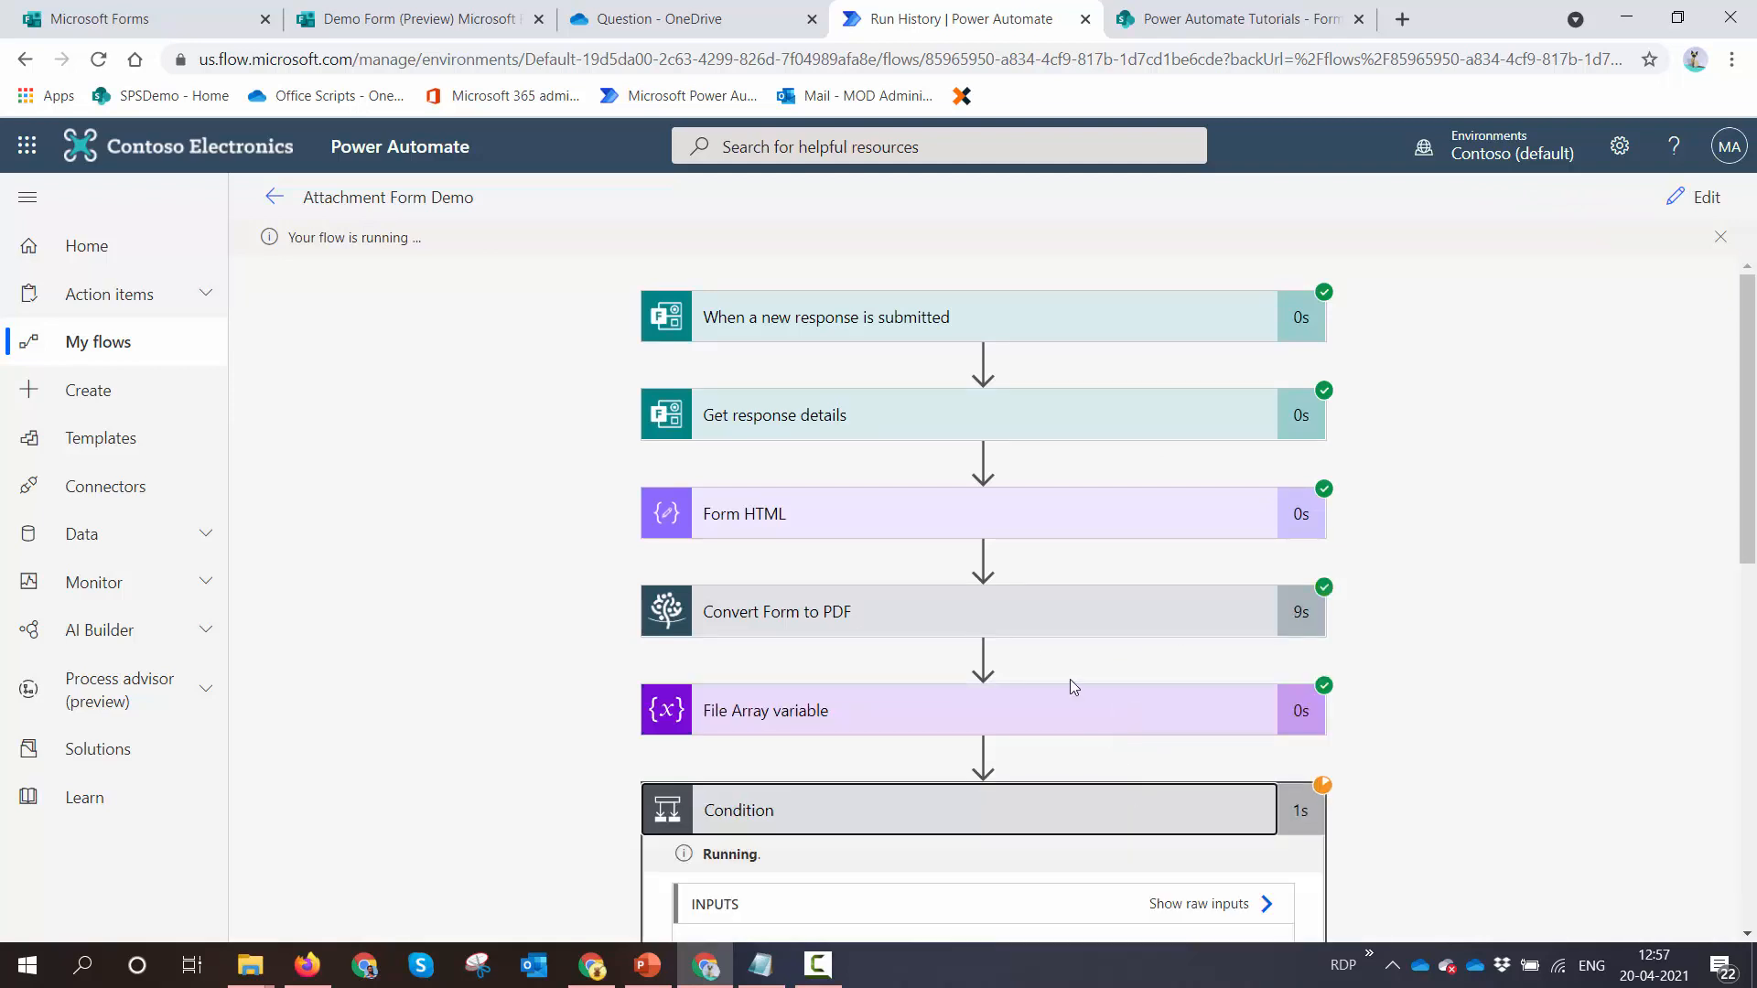
pyautogui.scroll(-3, 1053, 673)
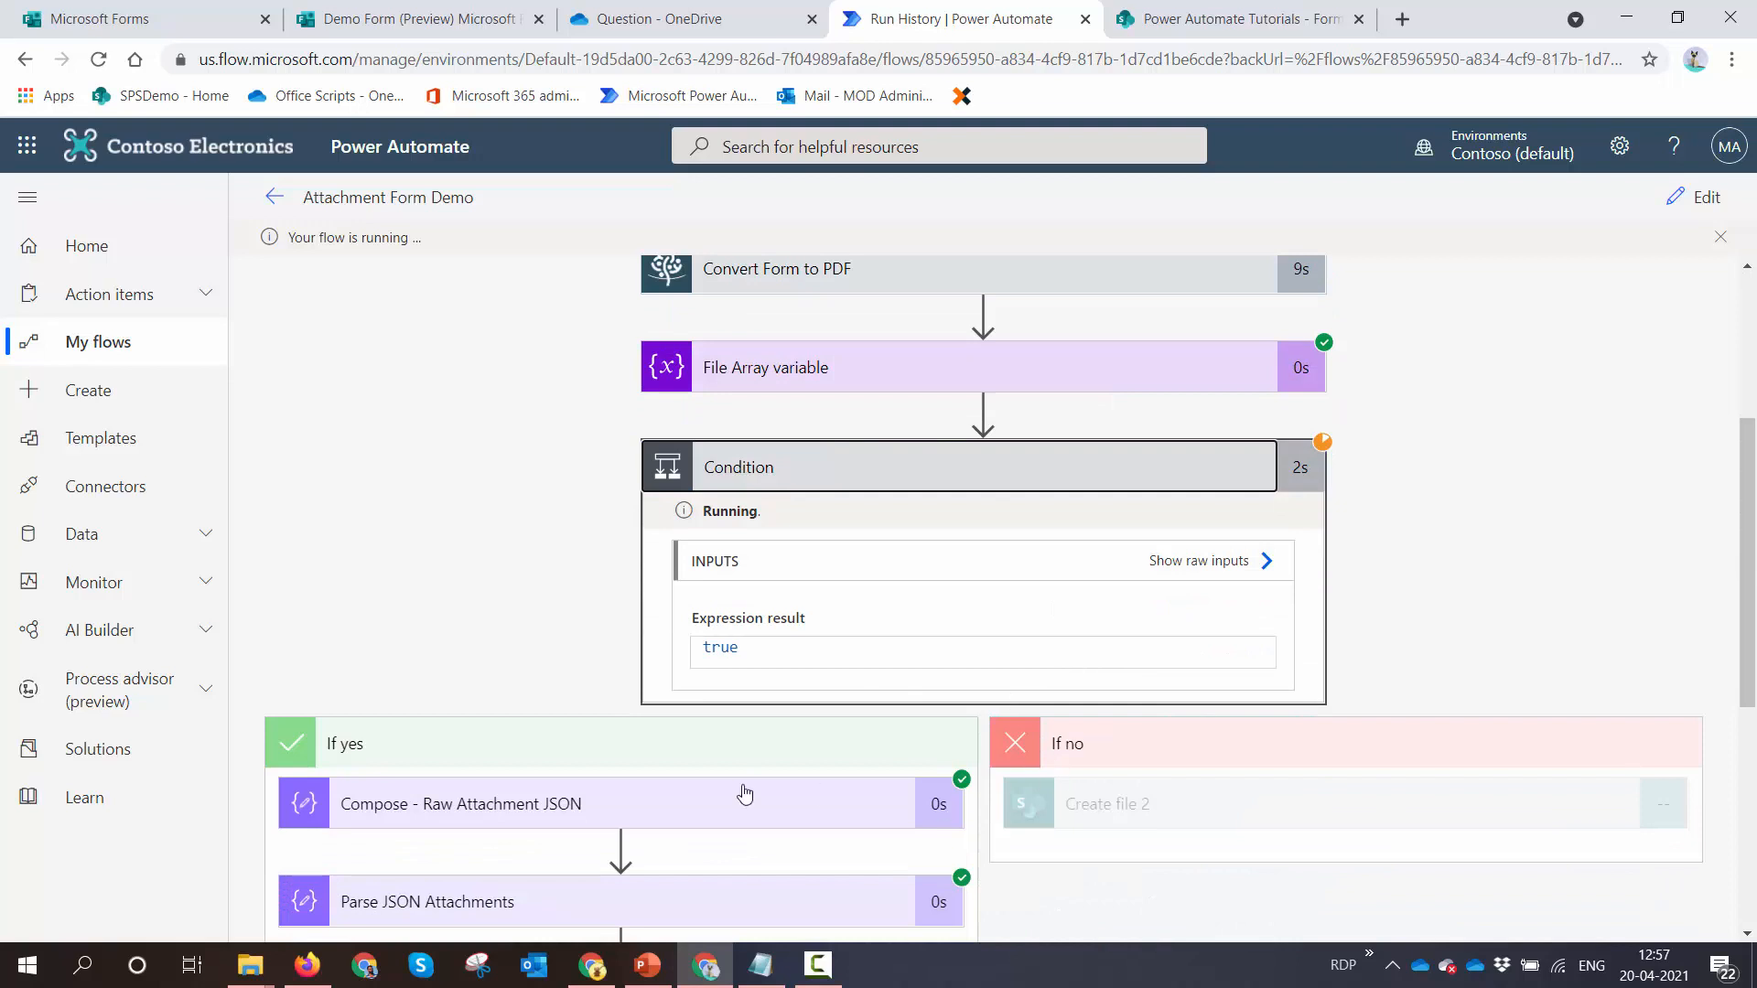
pyautogui.scroll(-2, 745, 788)
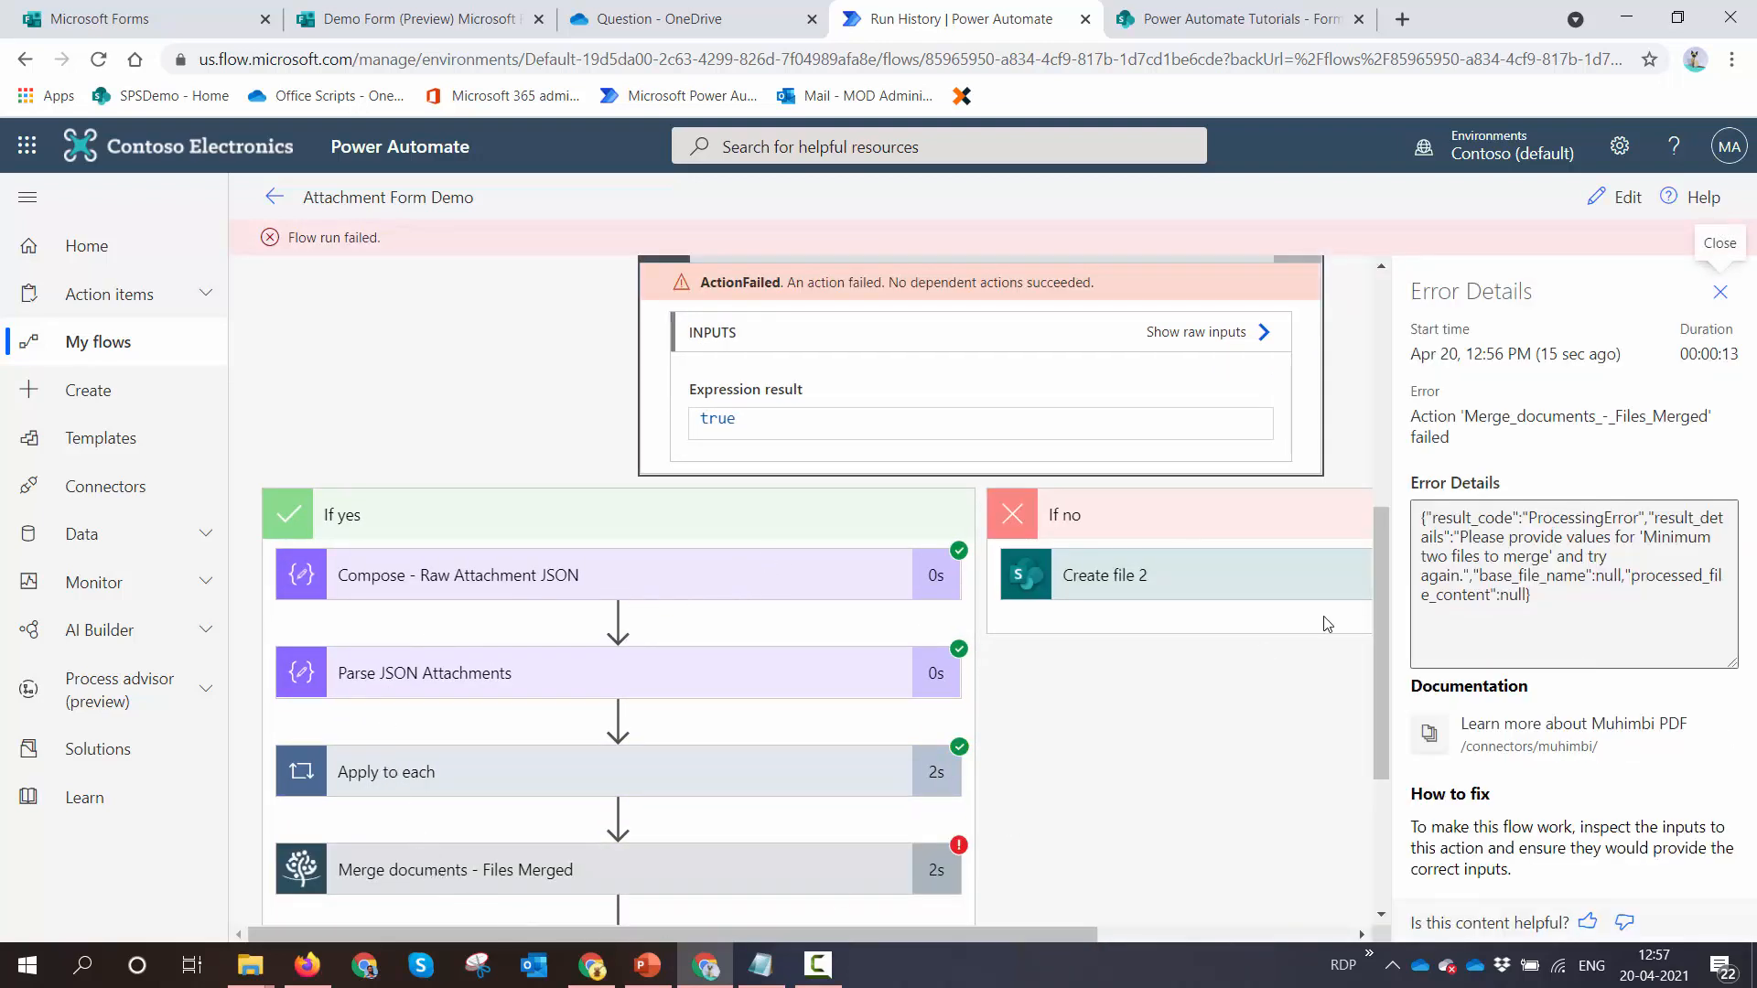
pyautogui.click(606, 782)
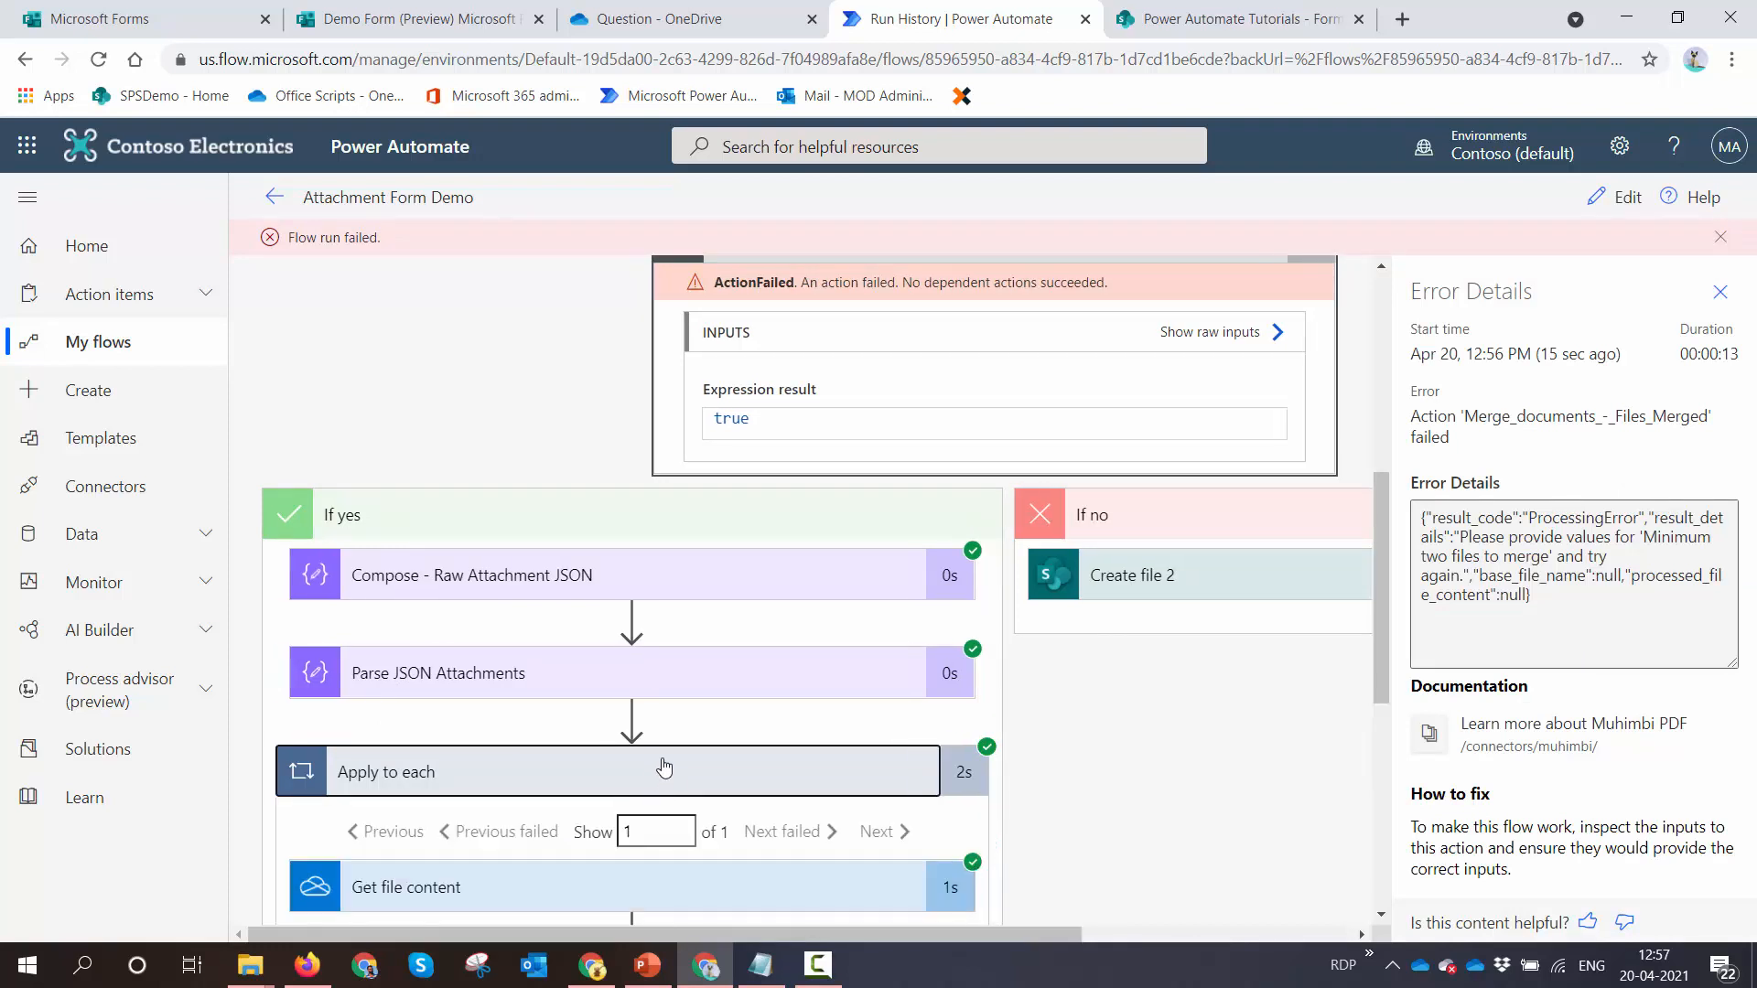
pyautogui.scroll(-2, 732, 769)
pyautogui.scroll(-2, 780, 765)
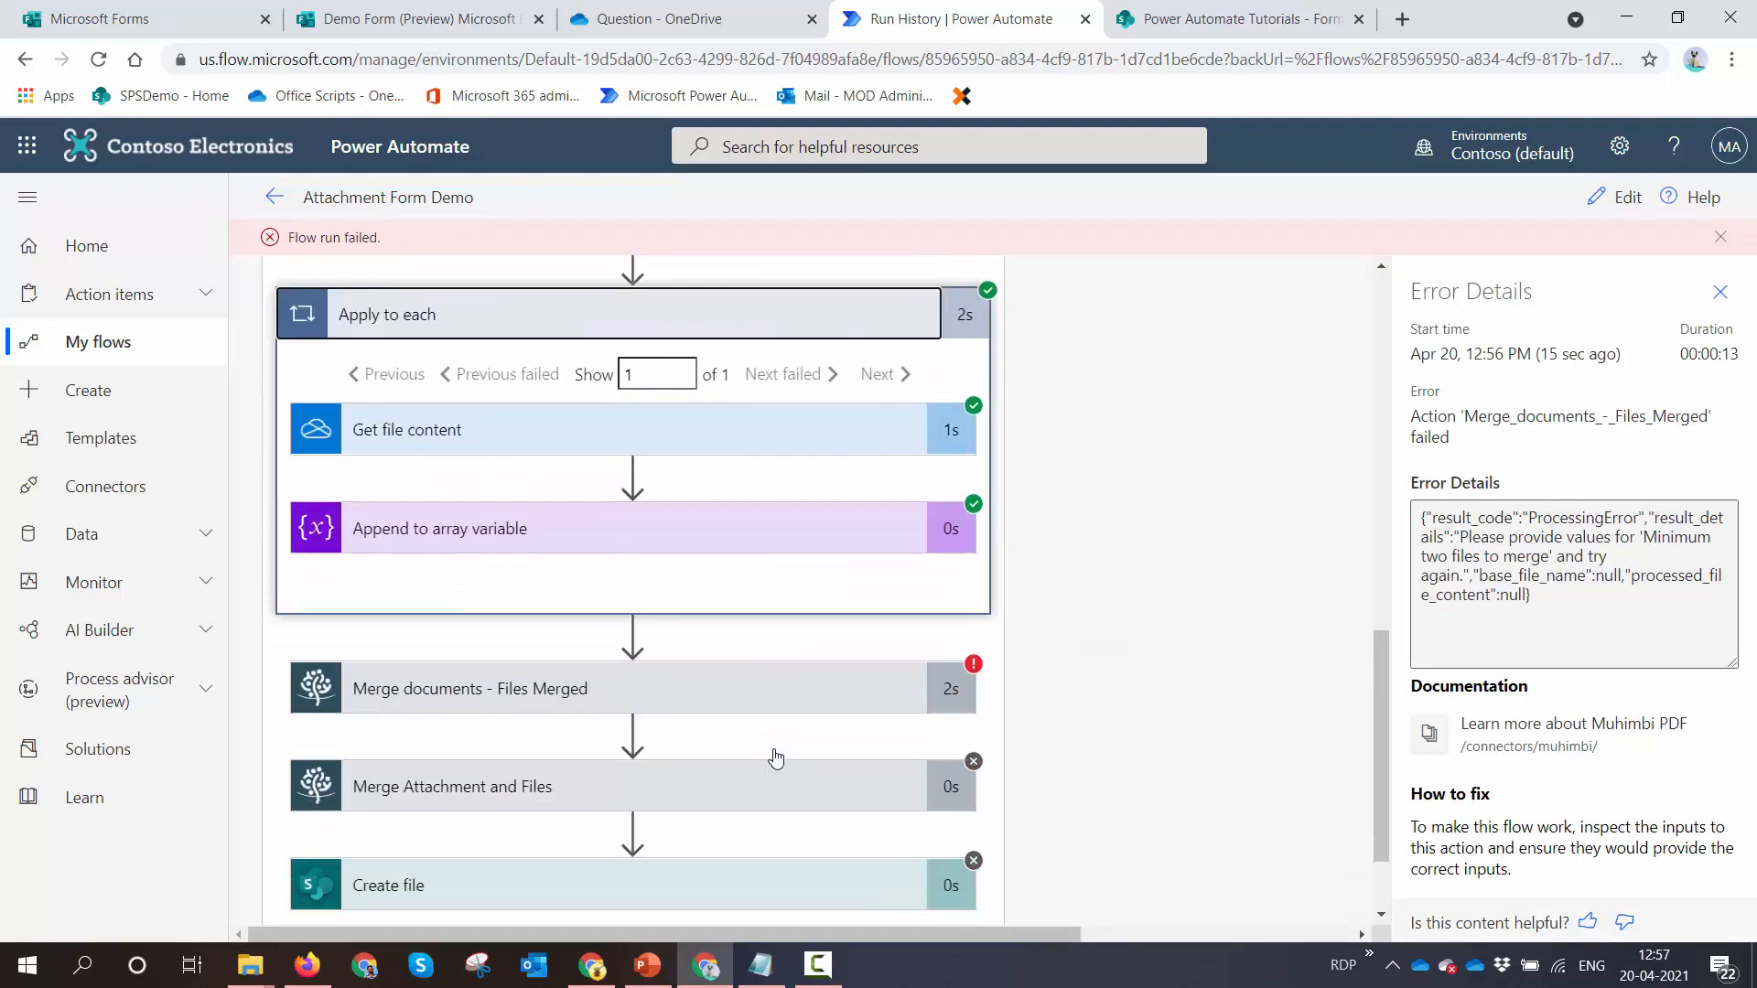
pyautogui.click(722, 698)
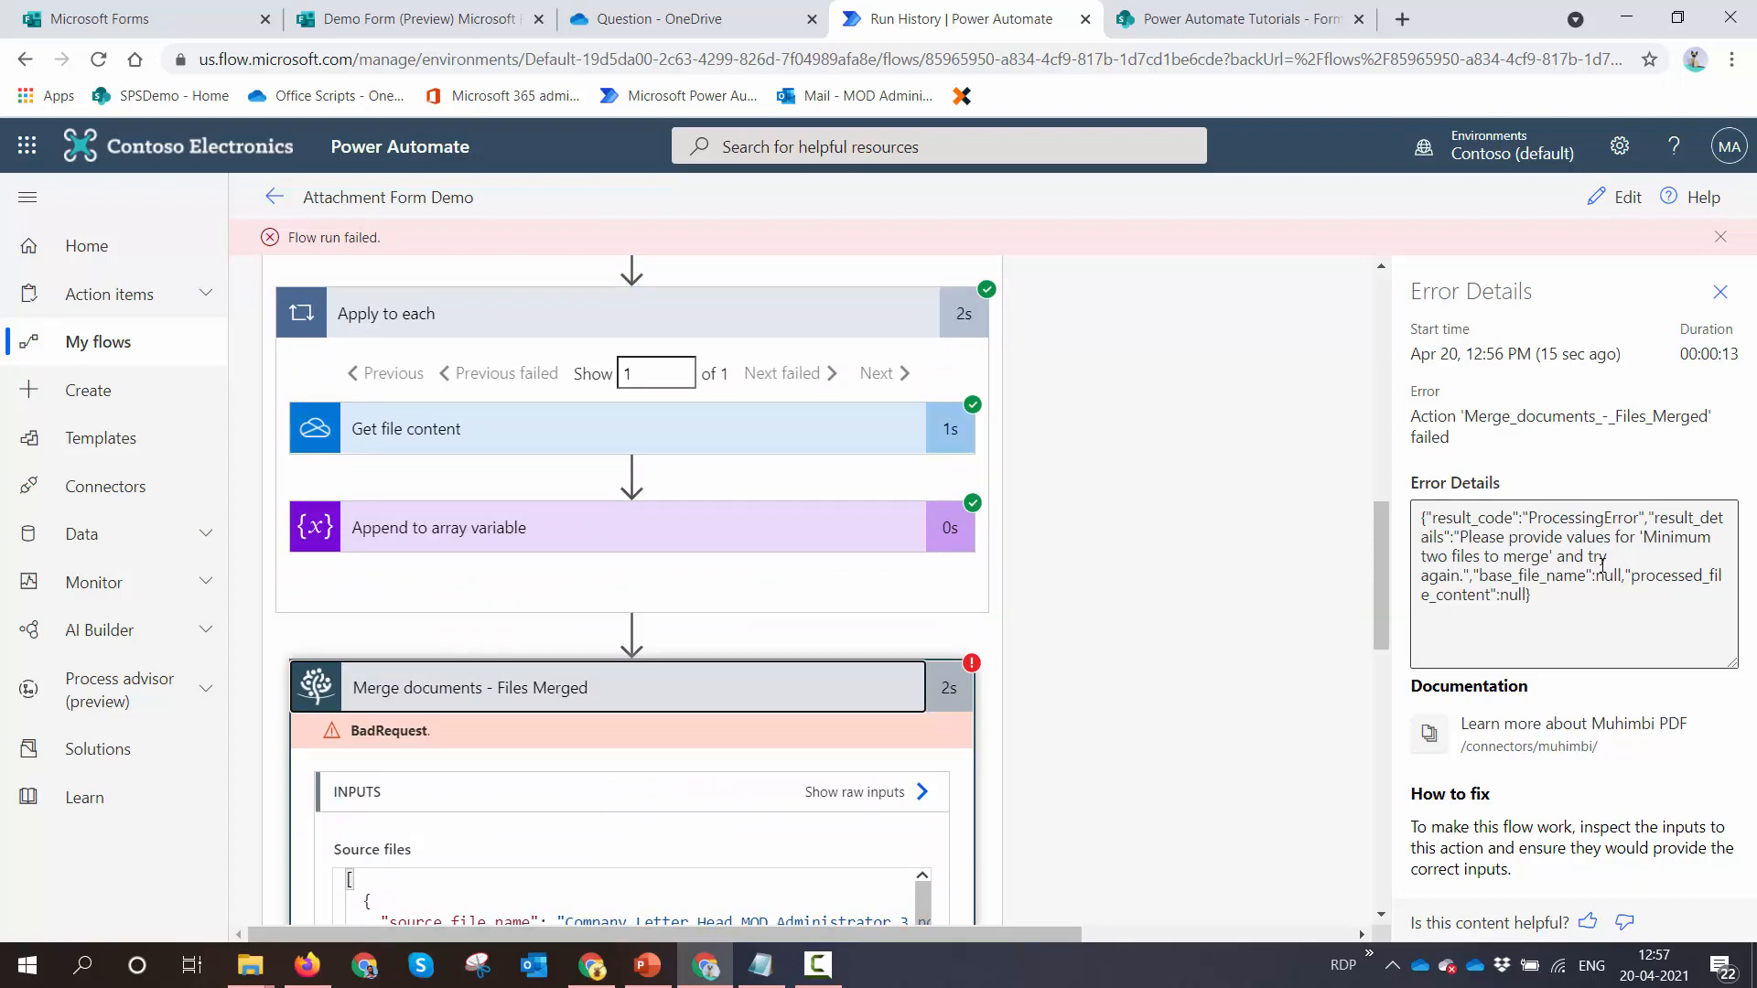
pyautogui.moveTo(1645, 538); pyautogui.dragTo(1650, 565)
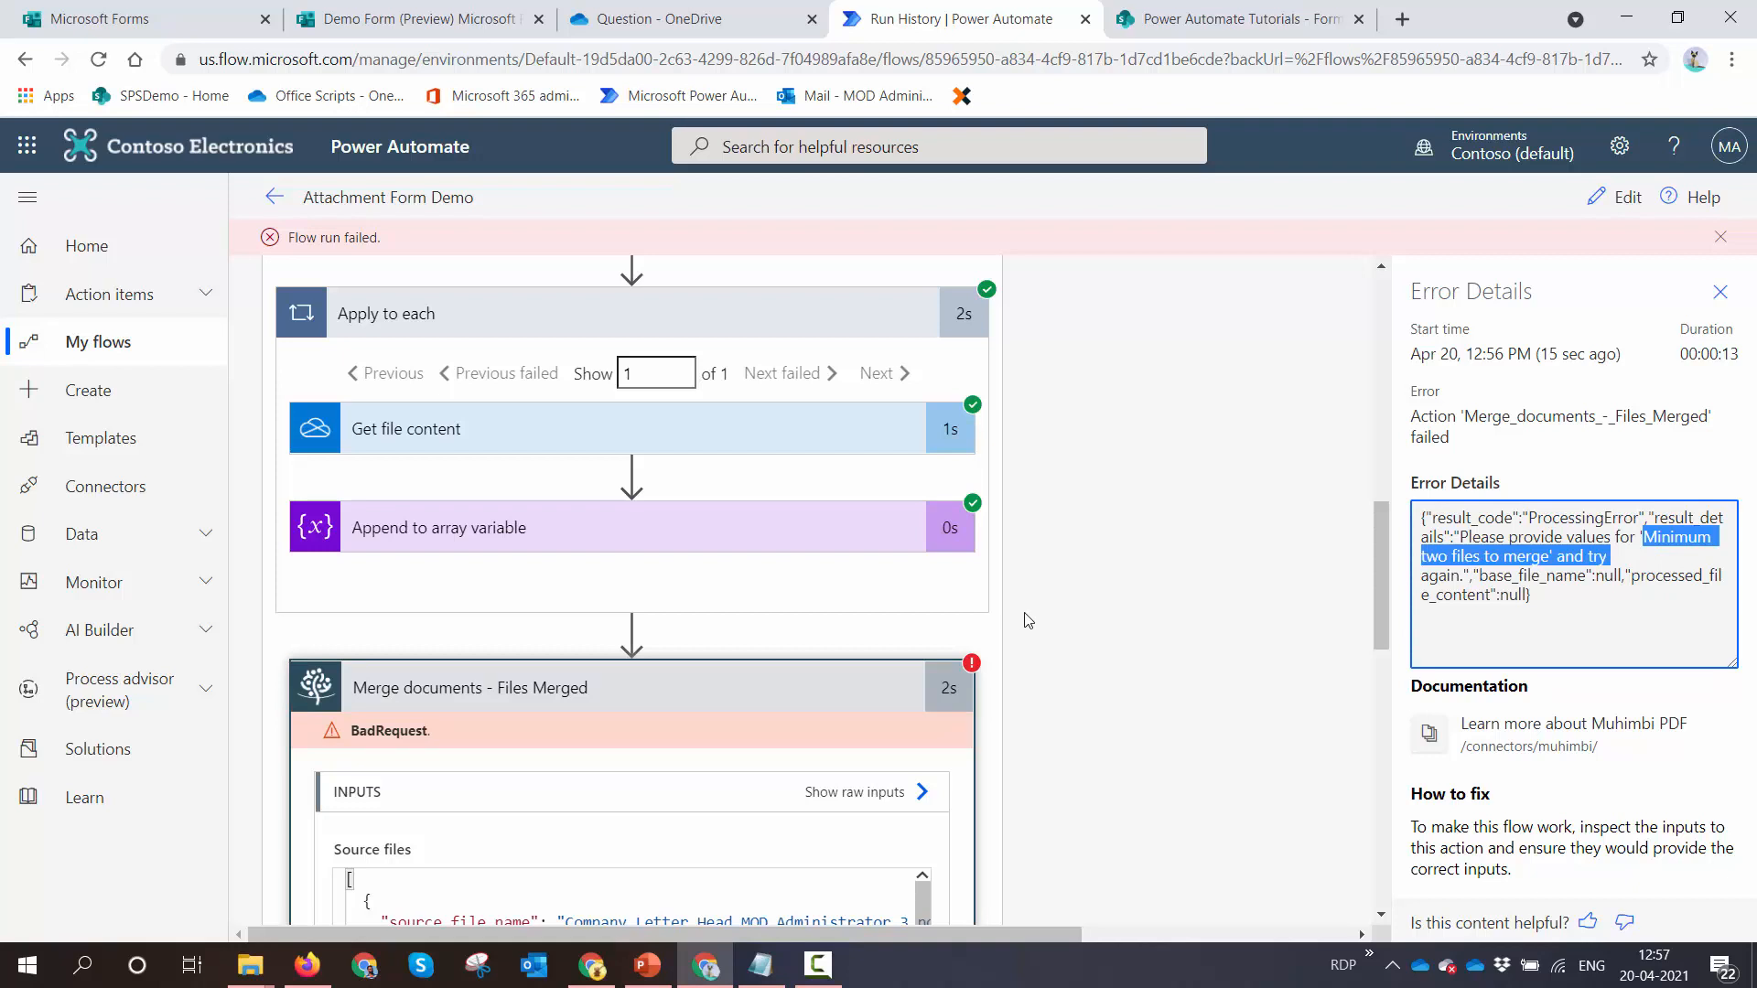
pyautogui.scroll(1, 1029, 622)
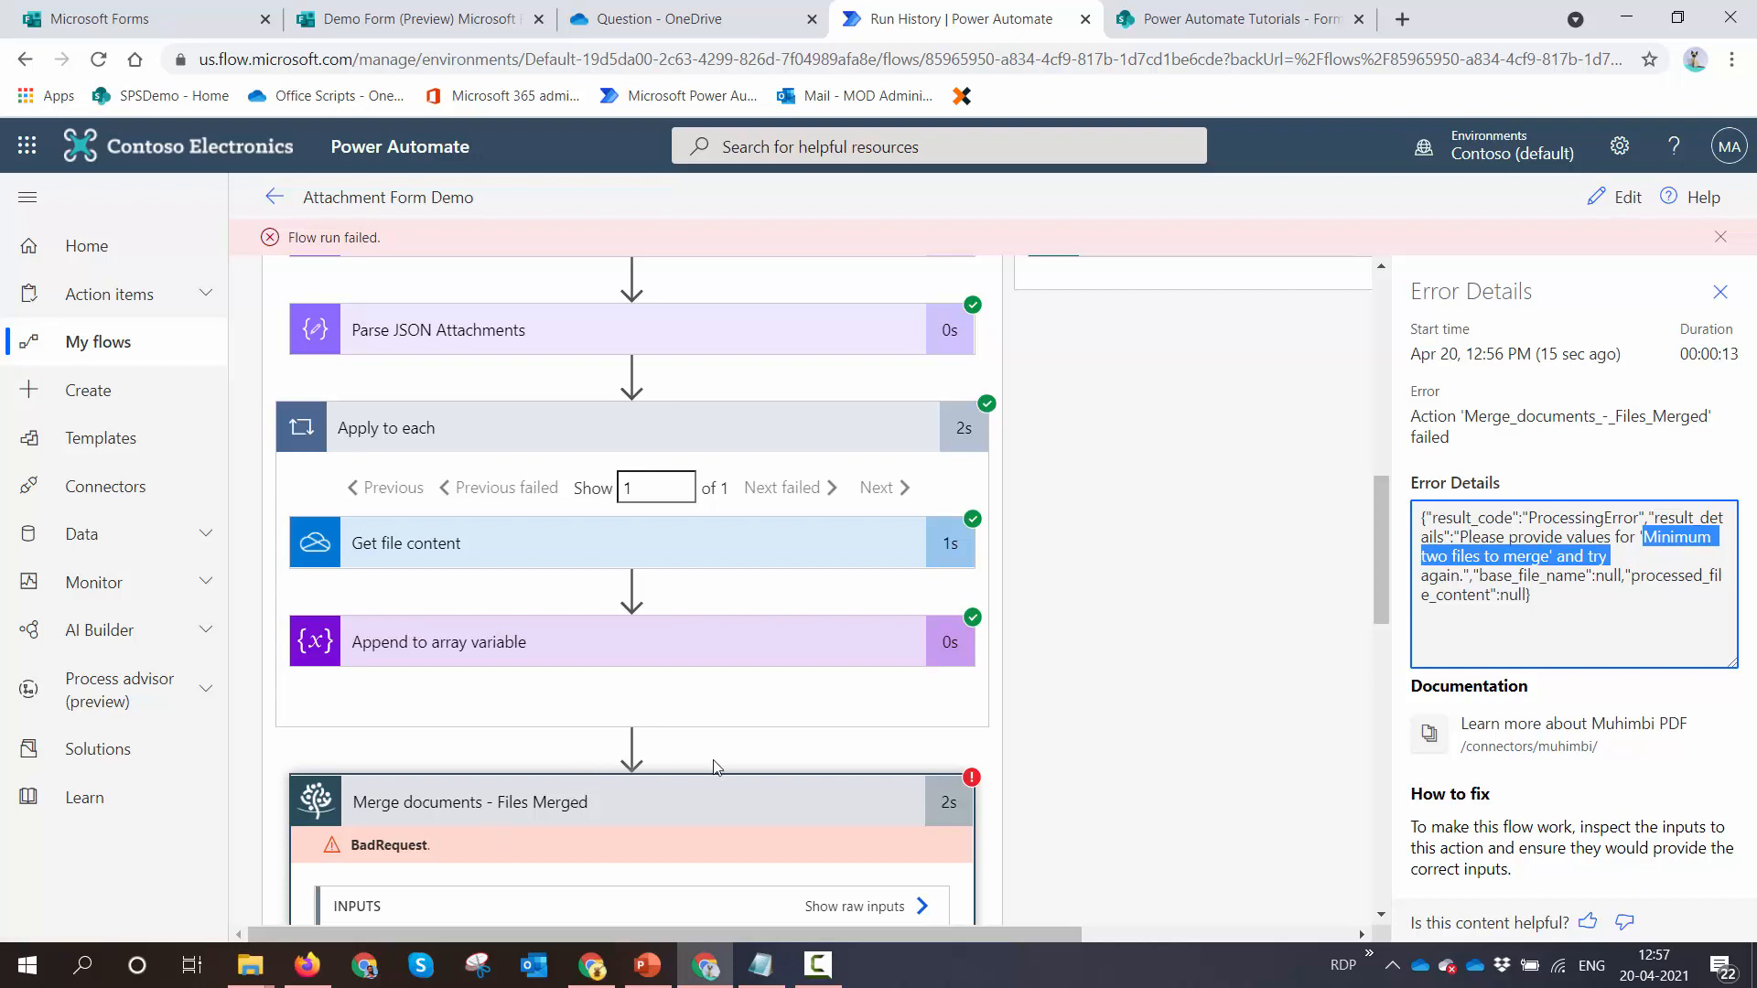
# In edit mode, insert an Initialize variable action after the File Array variable
pyautogui.click(1616, 200)
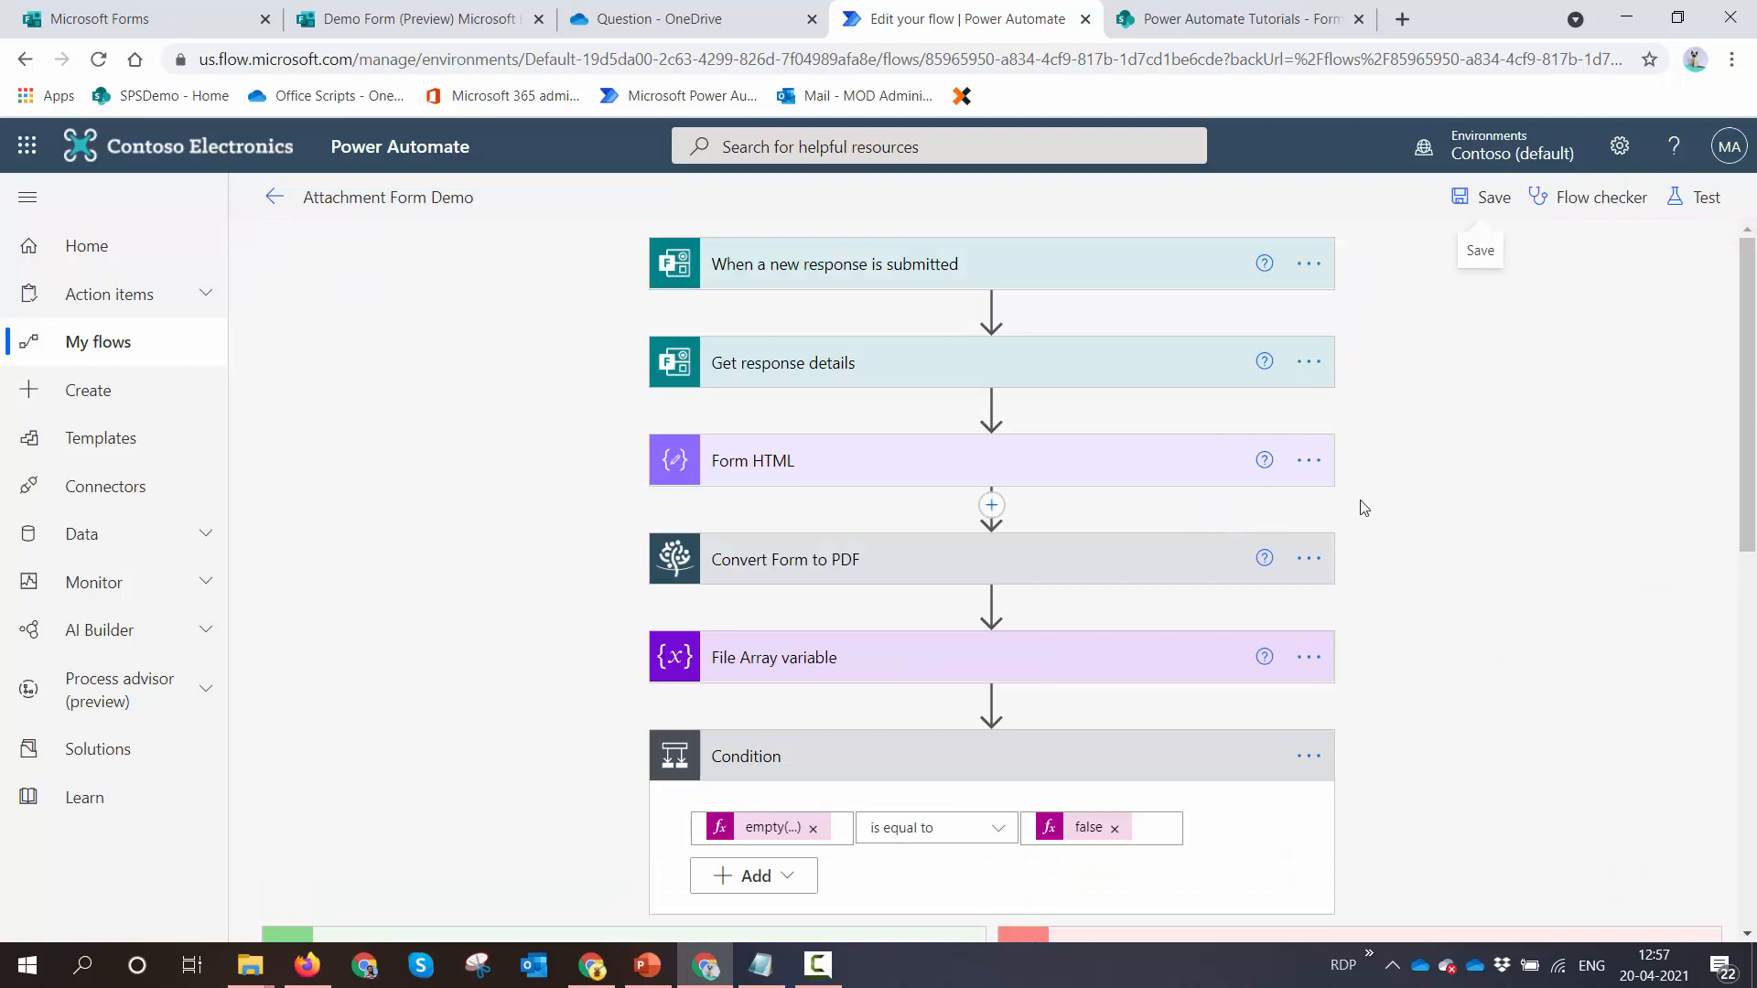
pyautogui.scroll(-7, 1361, 506)
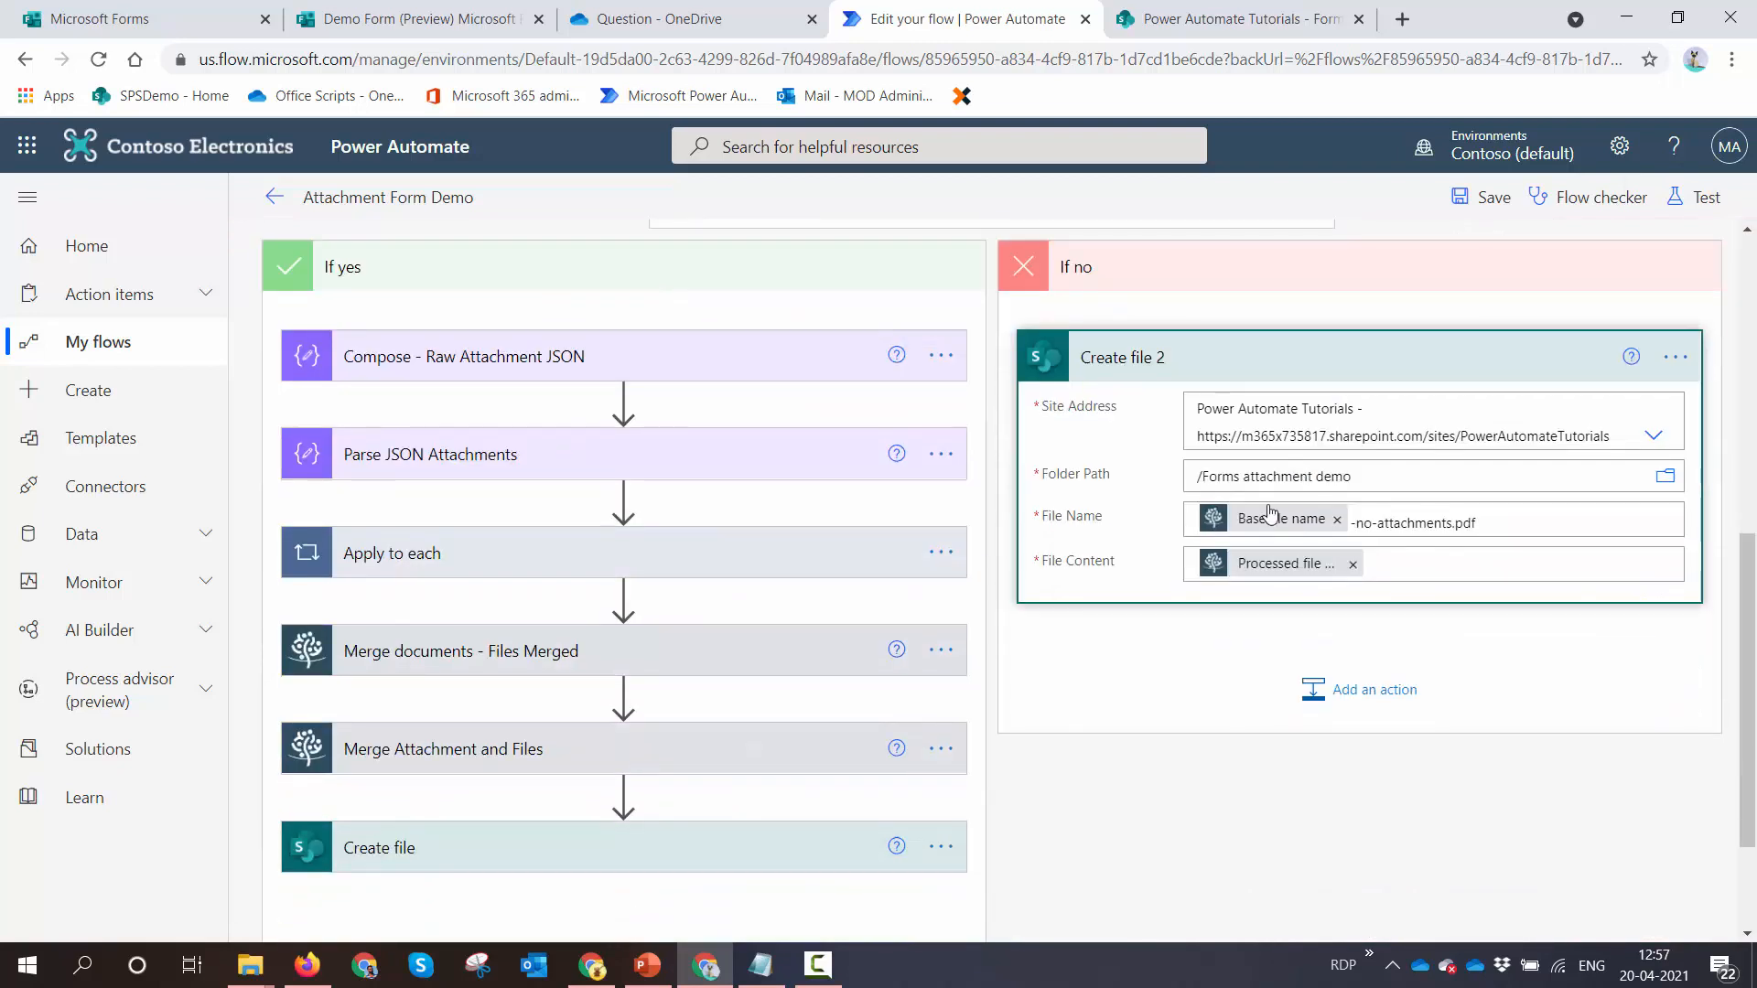
pyautogui.click(781, 569)
pyautogui.scroll(5, 835, 668)
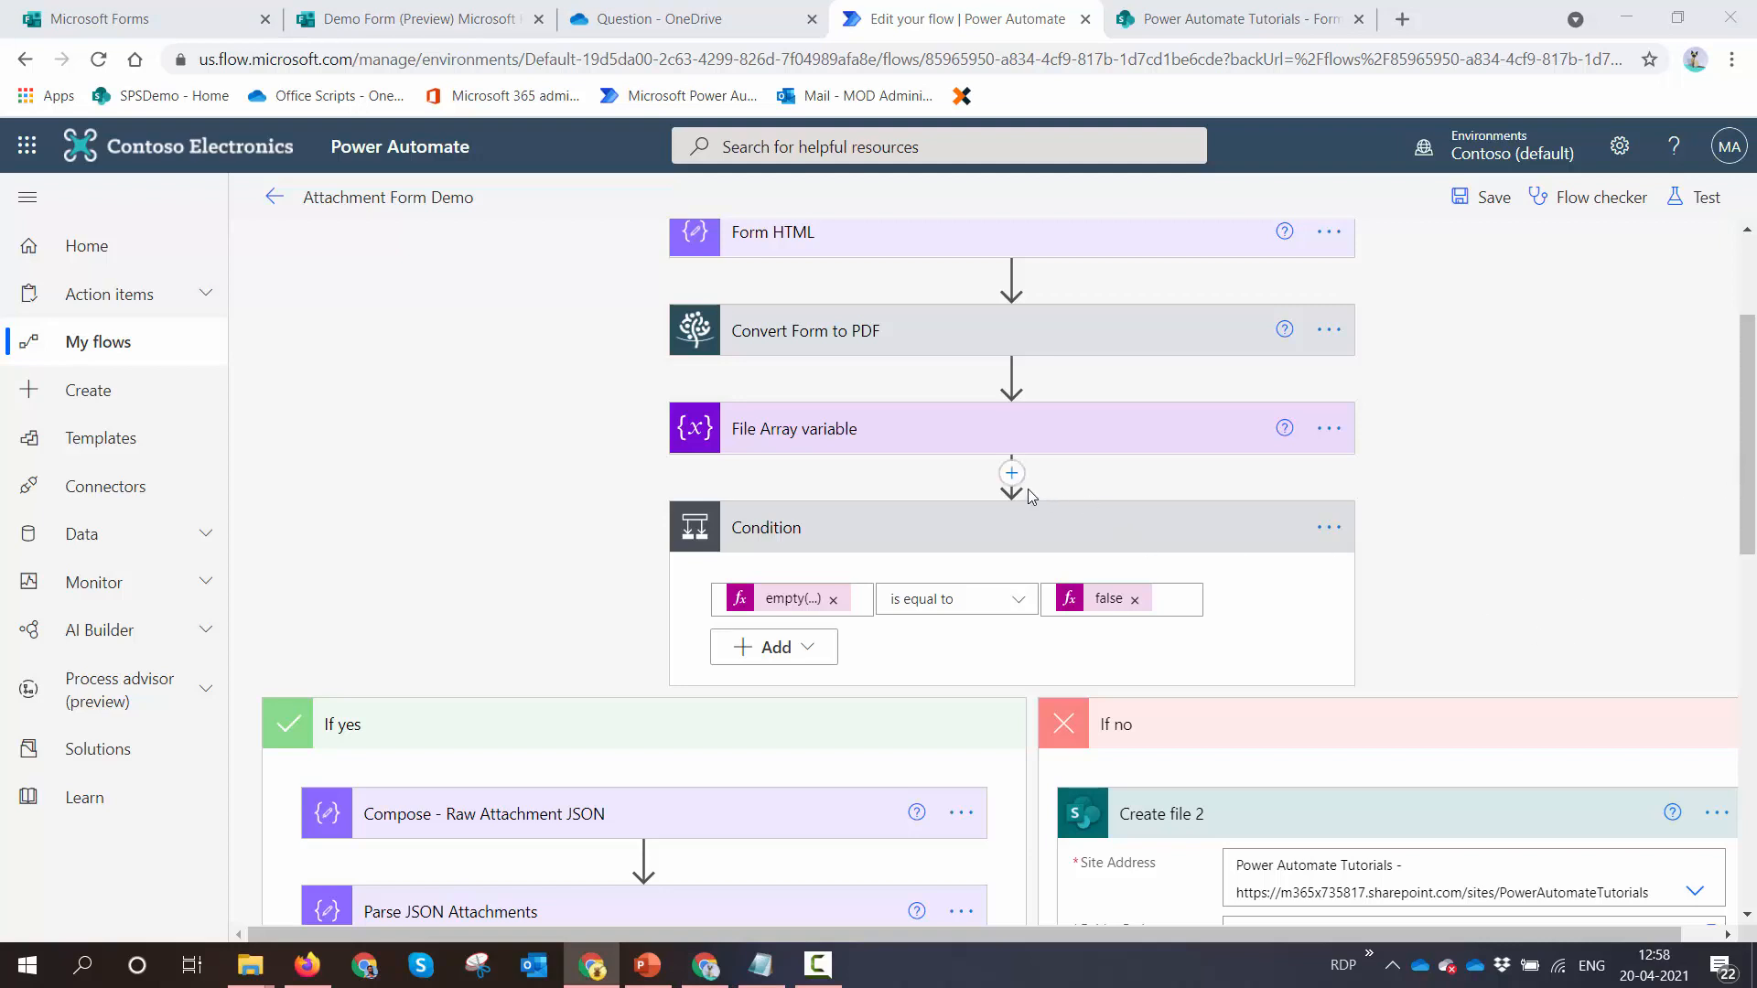
pyautogui.click(1012, 474)
pyautogui.click(1026, 503)
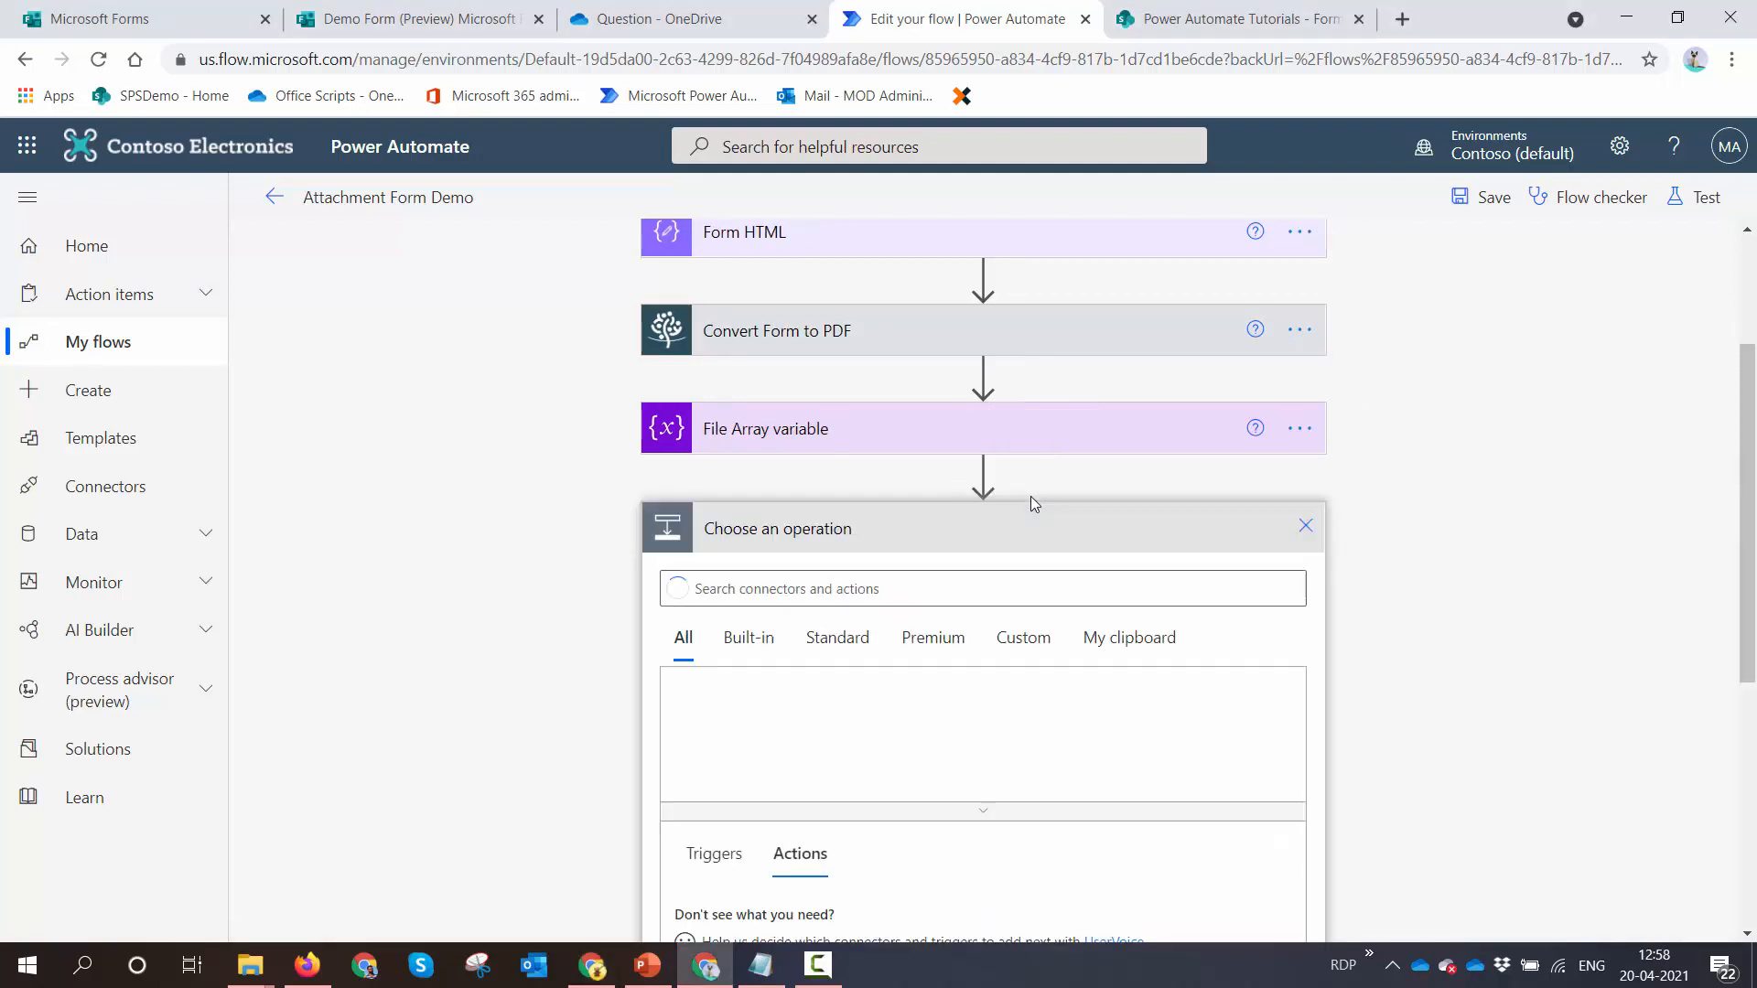
pyautogui.write('Initia')
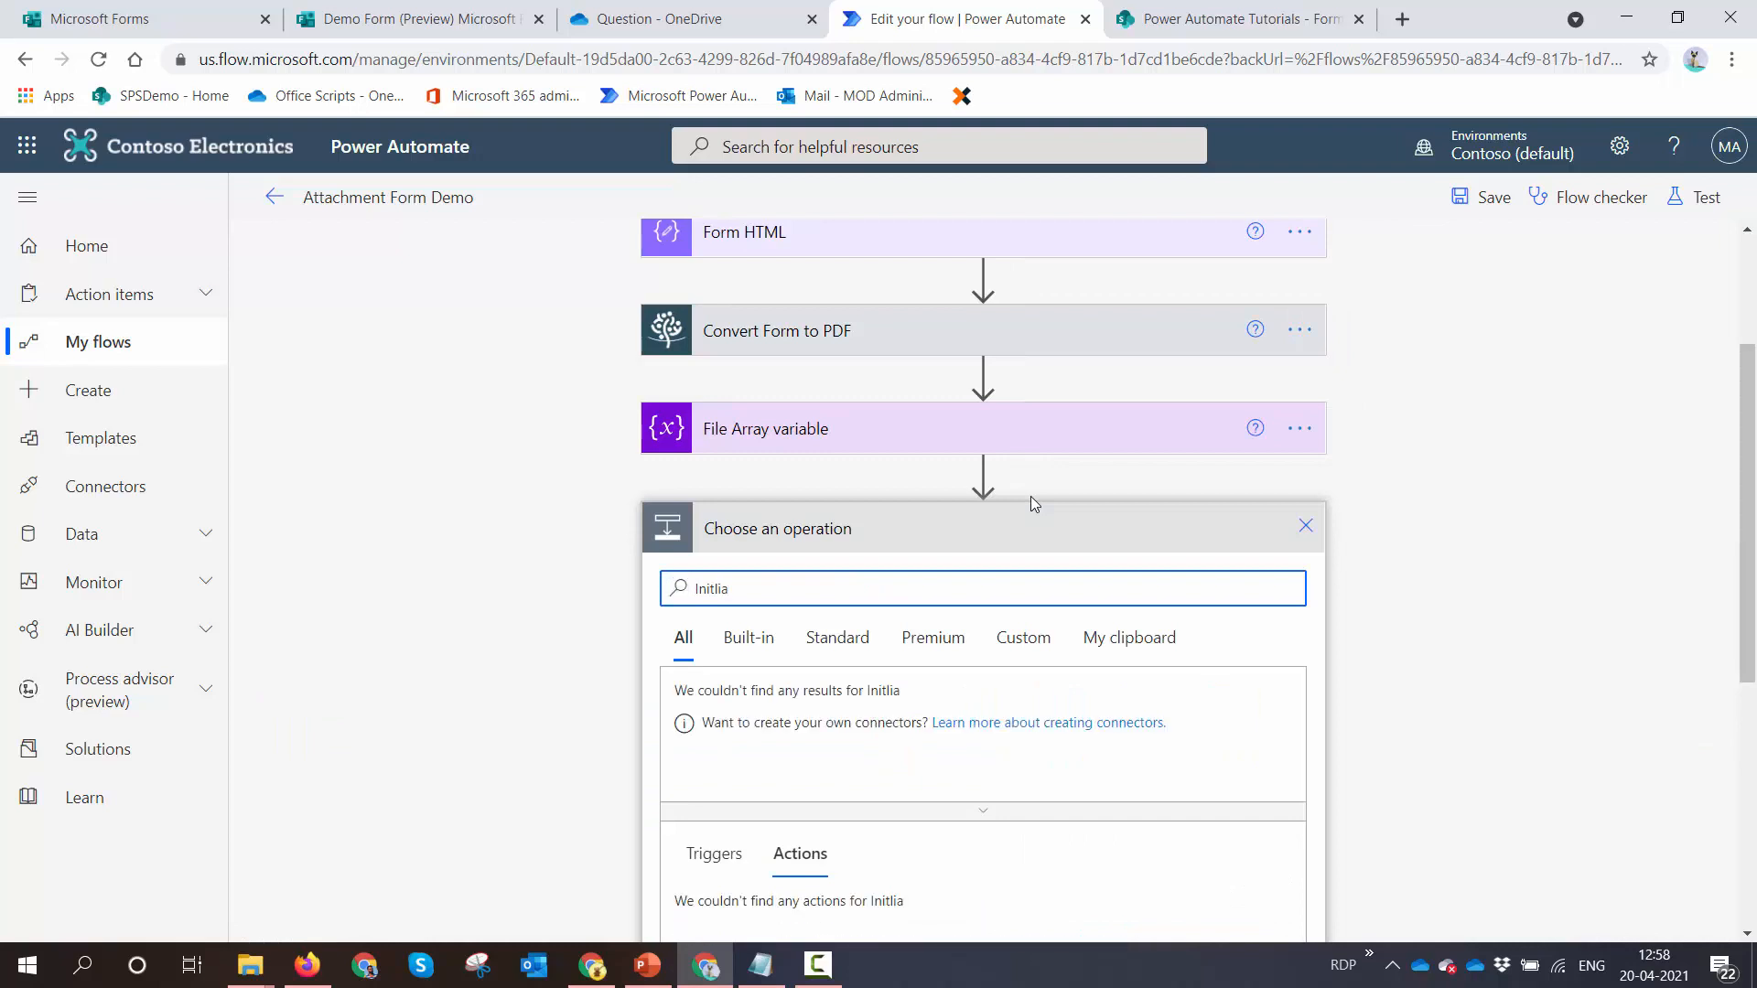
pyautogui.press('BackSpace')
pyautogui.press('BackSpace')
pyautogui.press('BackSpace')
pyautogui.write('ialize')
pyautogui.scroll(-1, 918, 733)
pyautogui.click(878, 803)
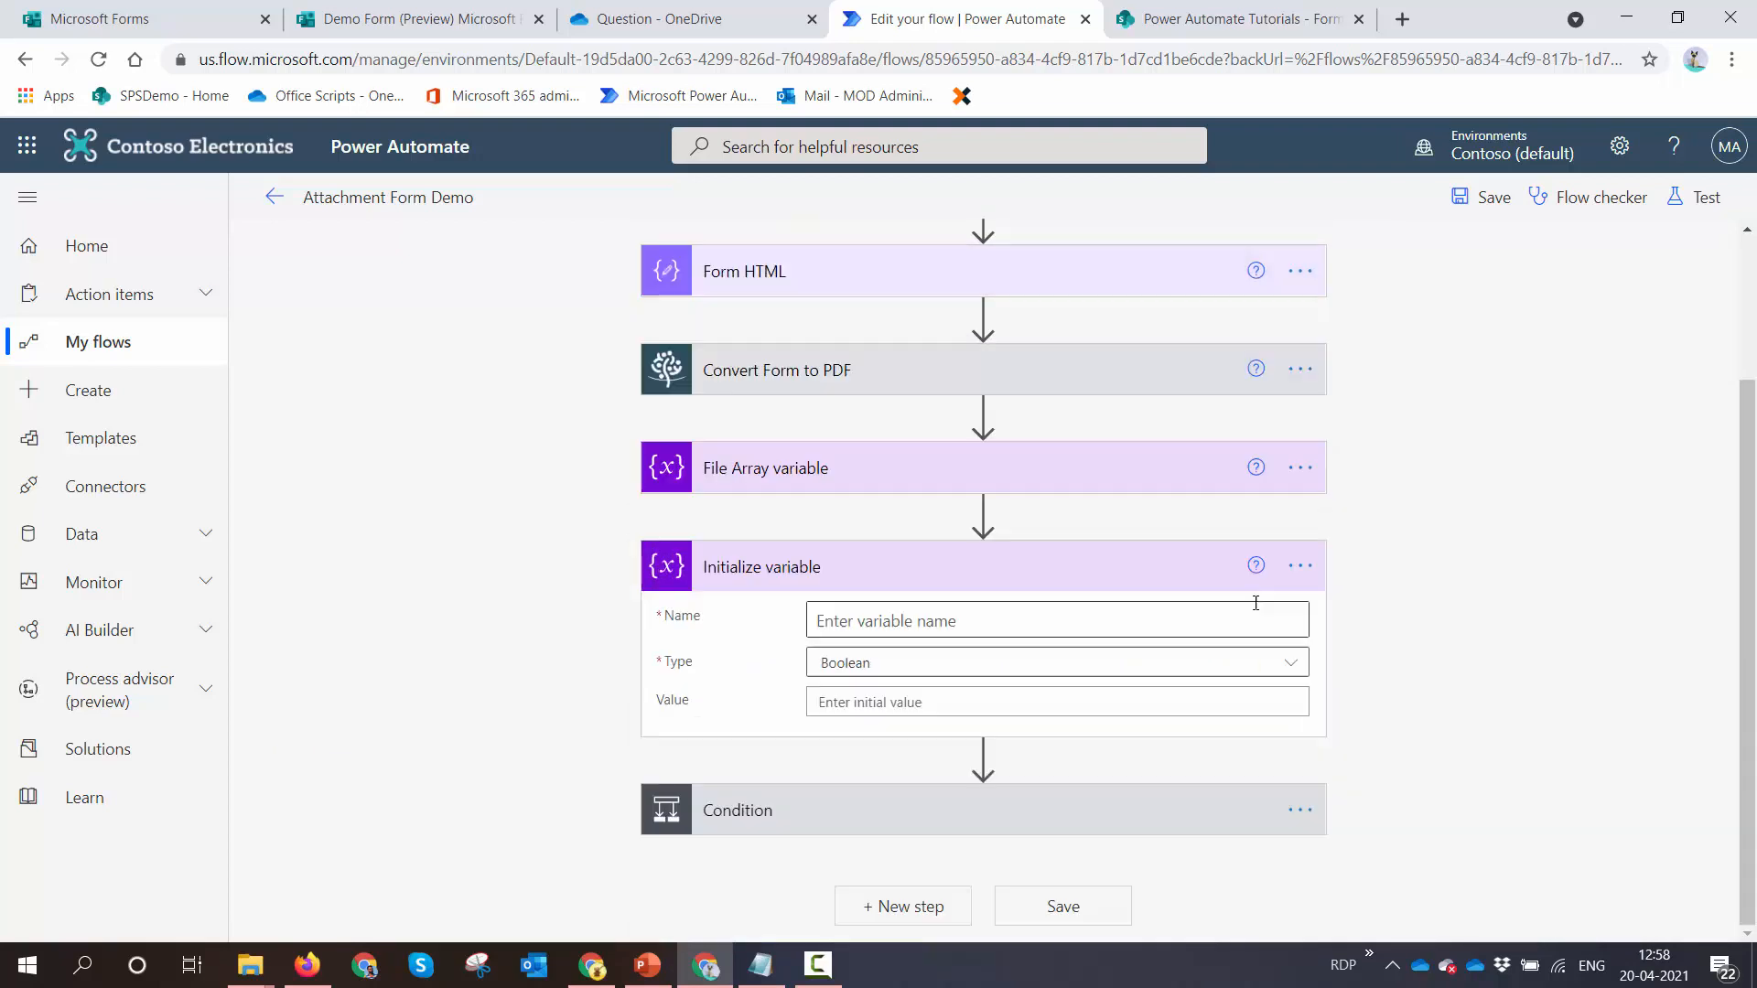
# Name the variable Count Attachment, title the step Count Attachment Integer, and make it Integer
pyautogui.click(1071, 620)
pyautogui.write('Co')
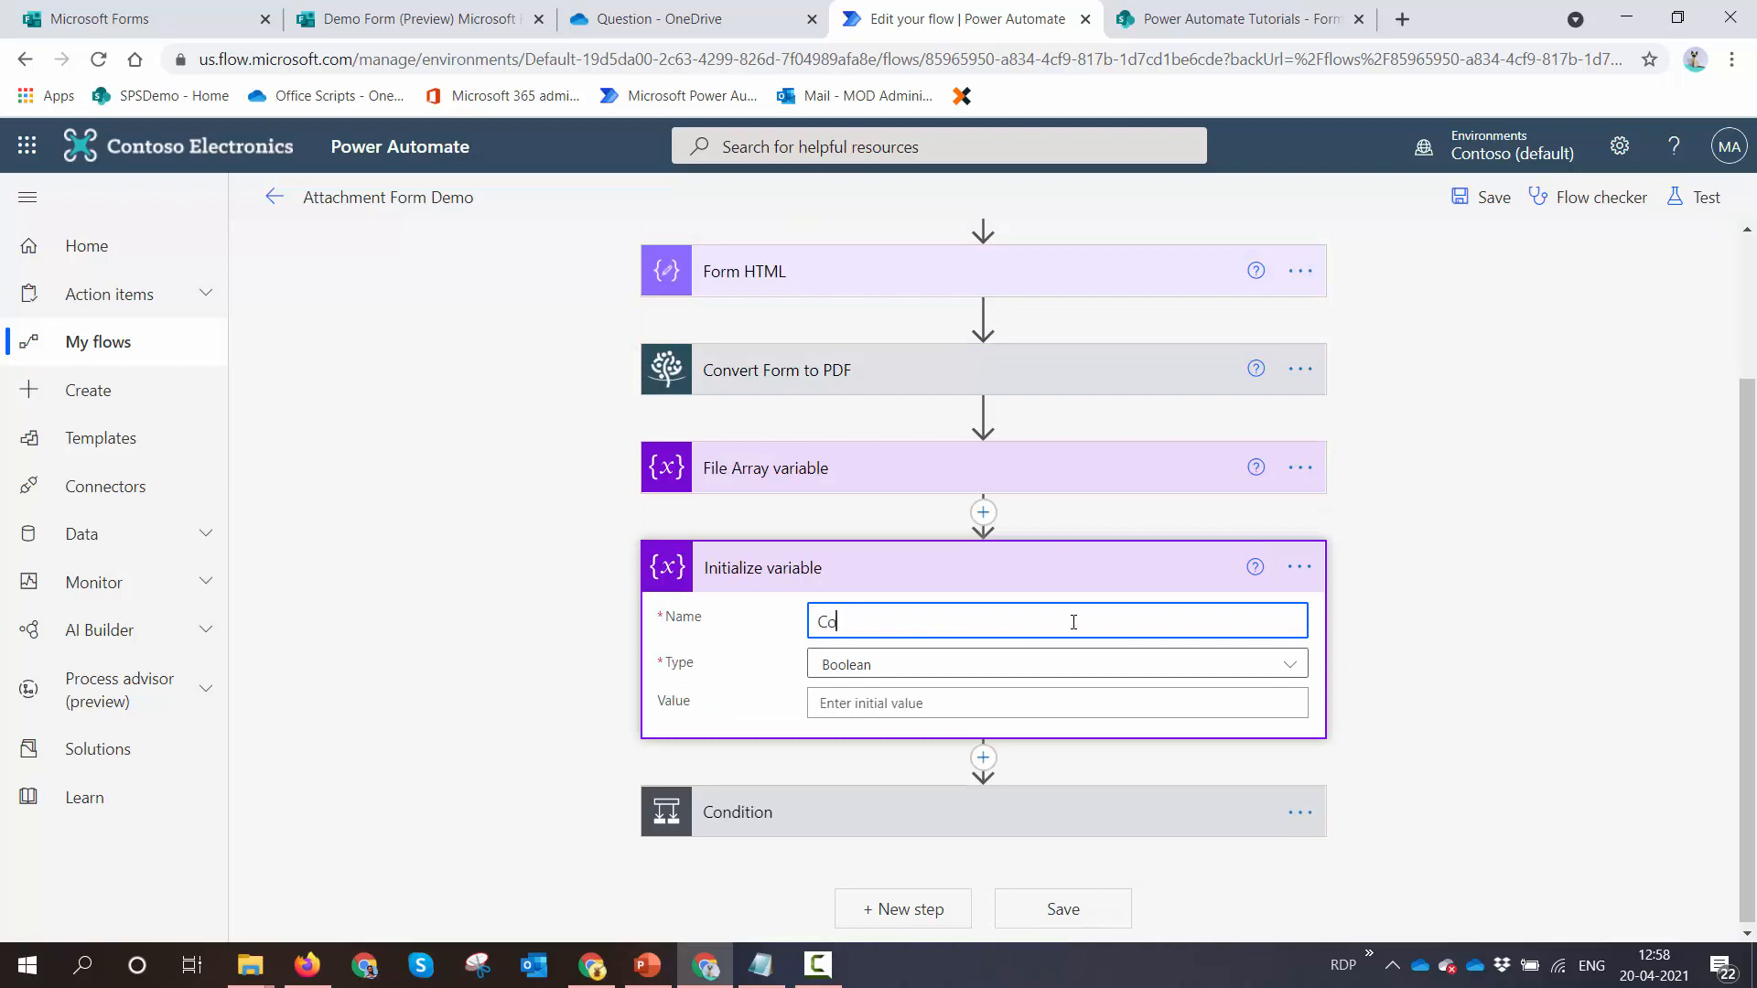
pyautogui.write('unt Attachment')
pyautogui.hotkey('ctrl', 'a')
pyautogui.hotkey('ctrl', 'c')
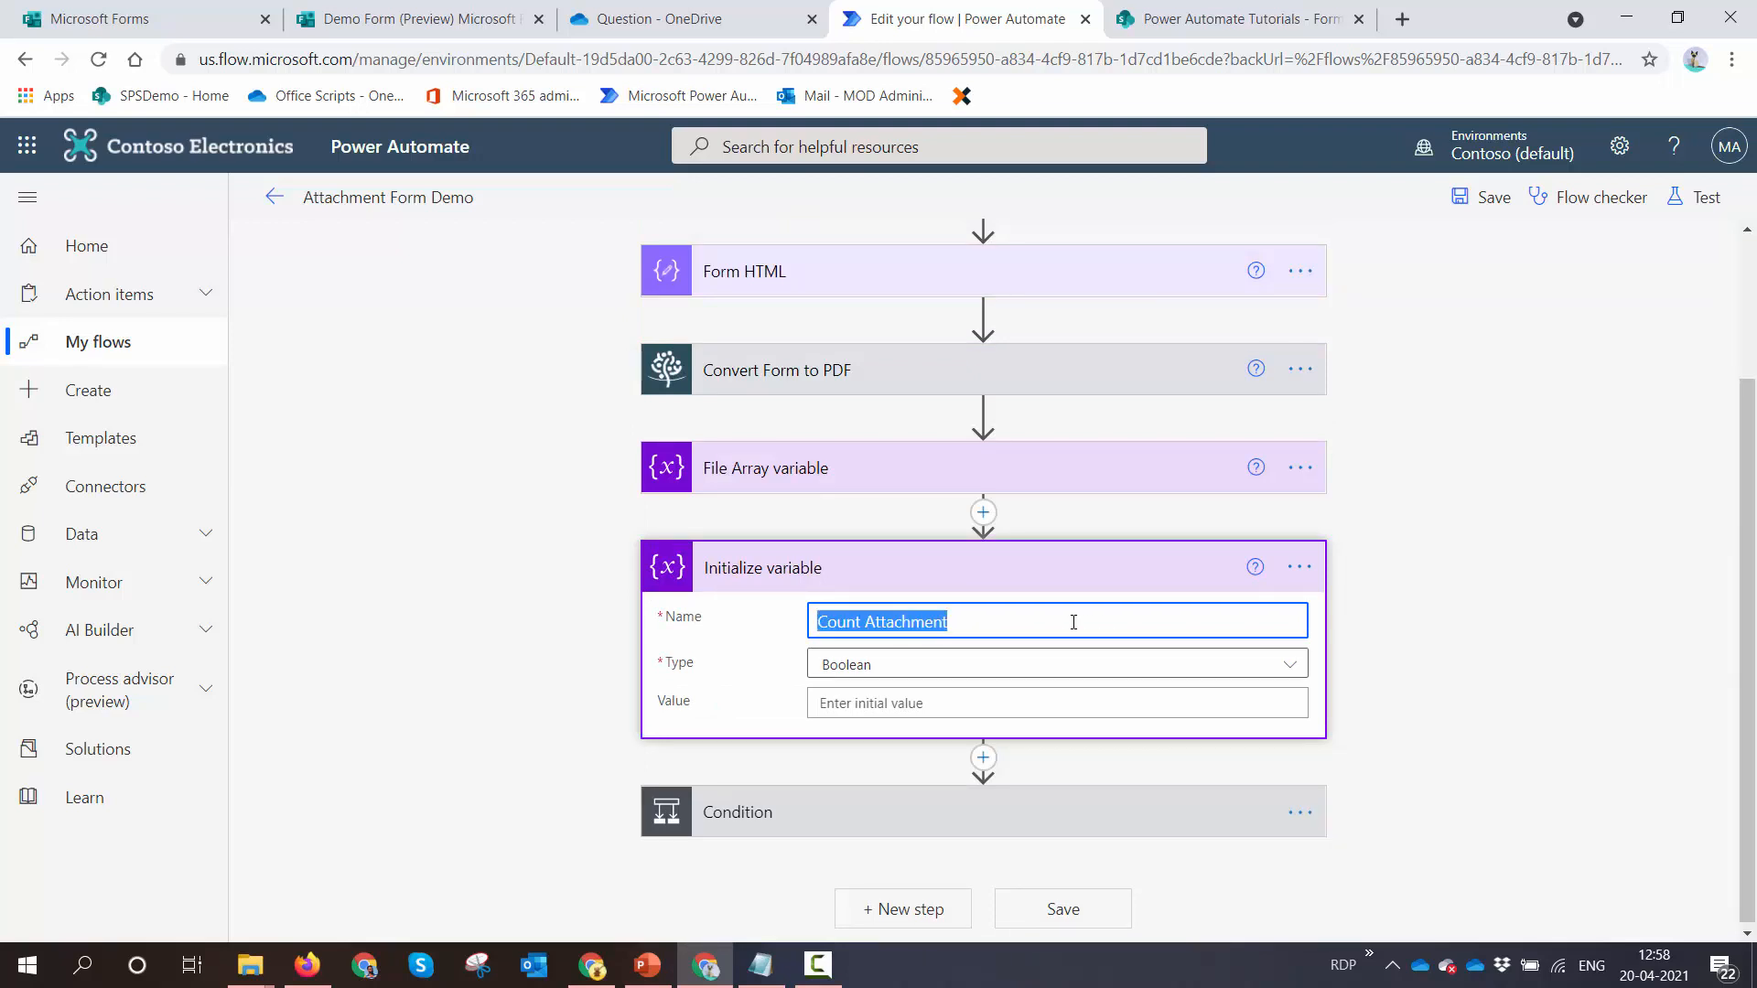
pyautogui.click(1300, 567)
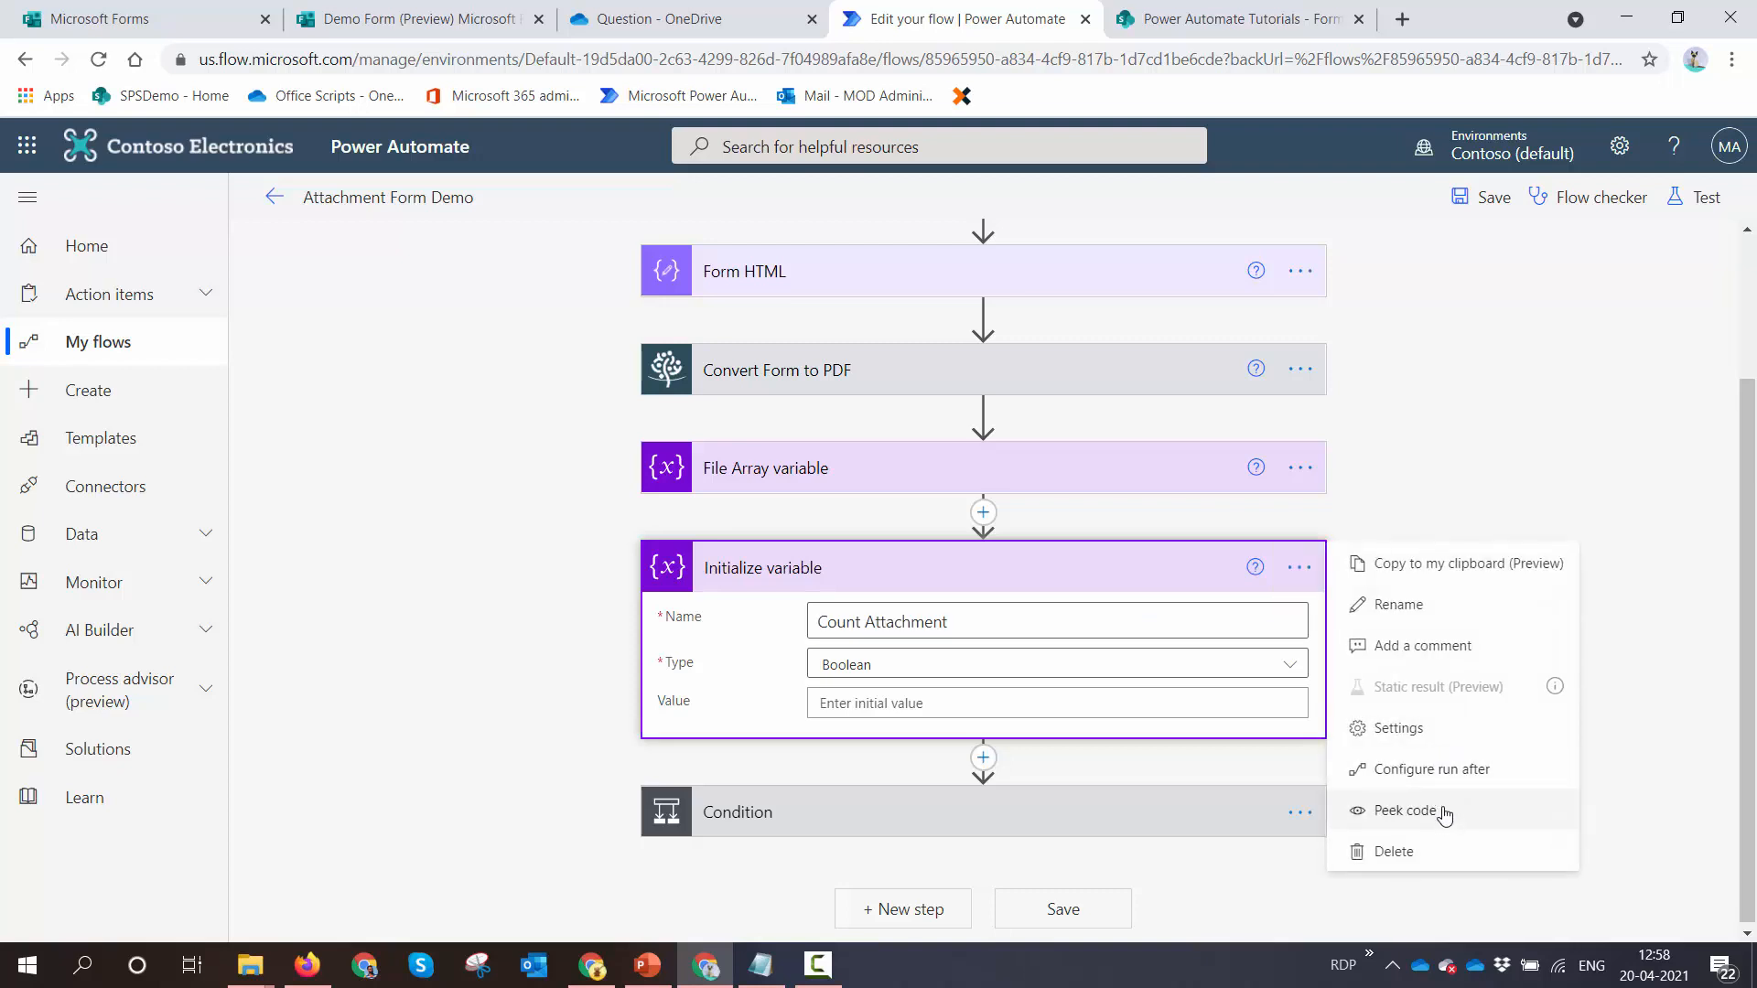
pyautogui.click(1395, 602)
pyautogui.hotkey('ctrl', 'v')
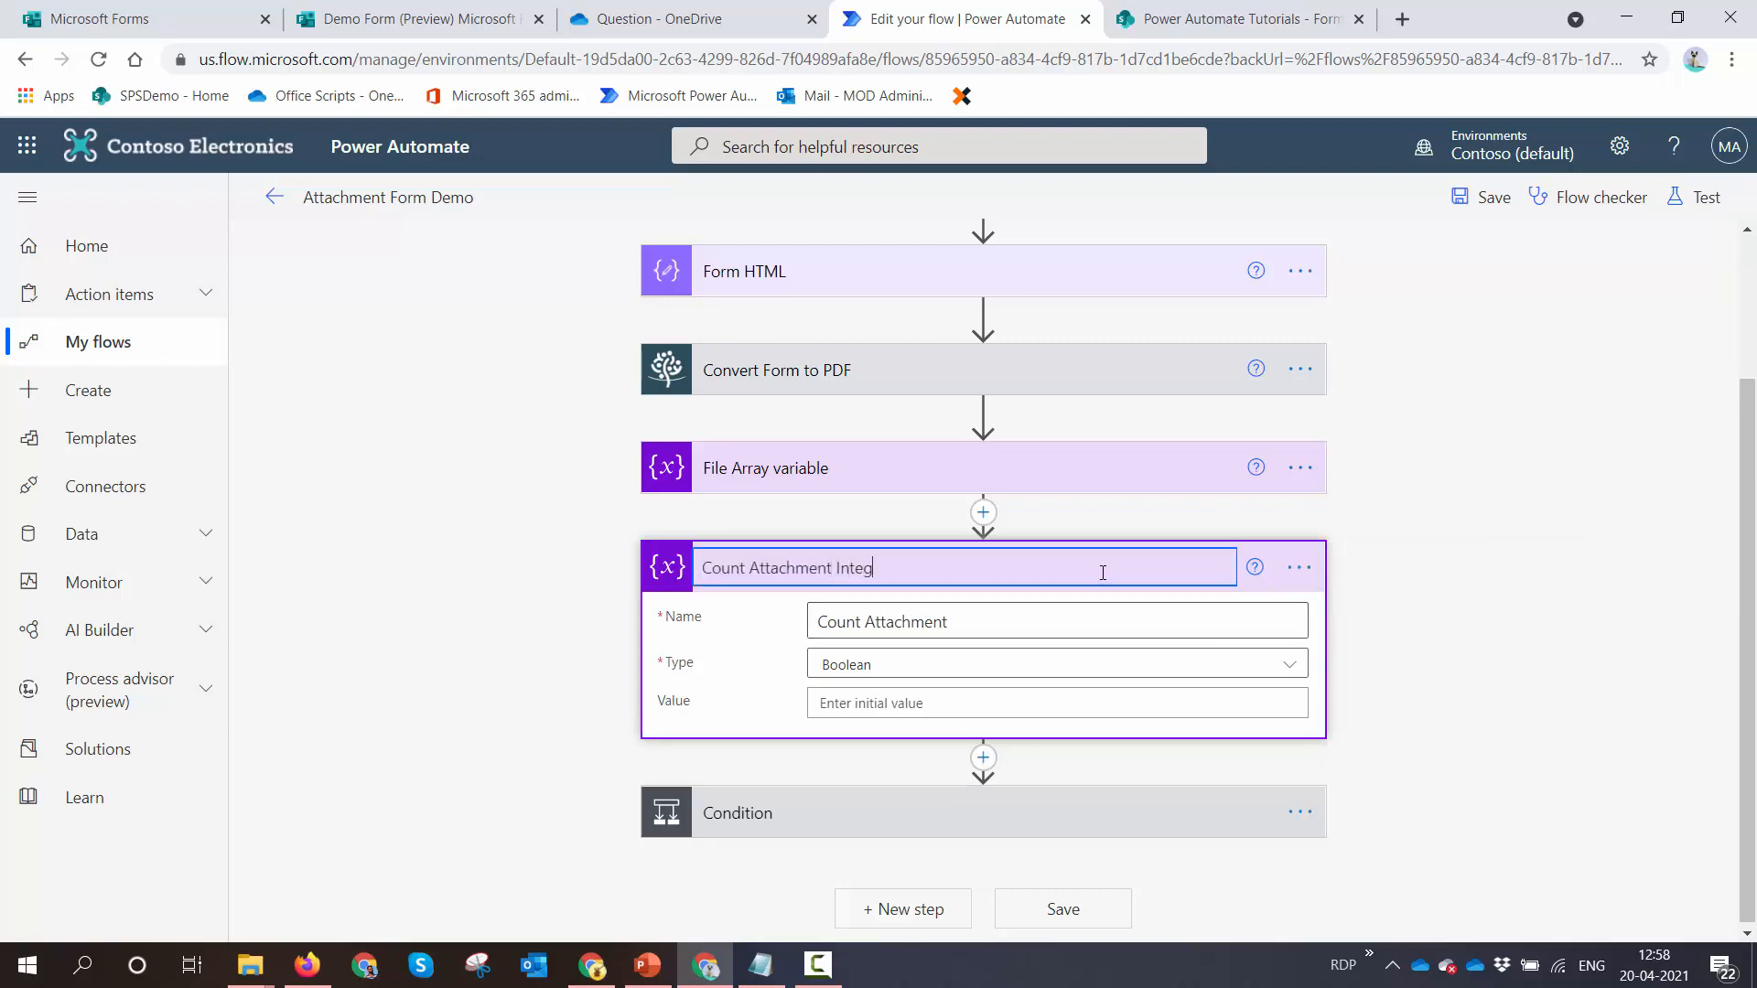
pyautogui.click(1288, 665)
pyautogui.click(1174, 730)
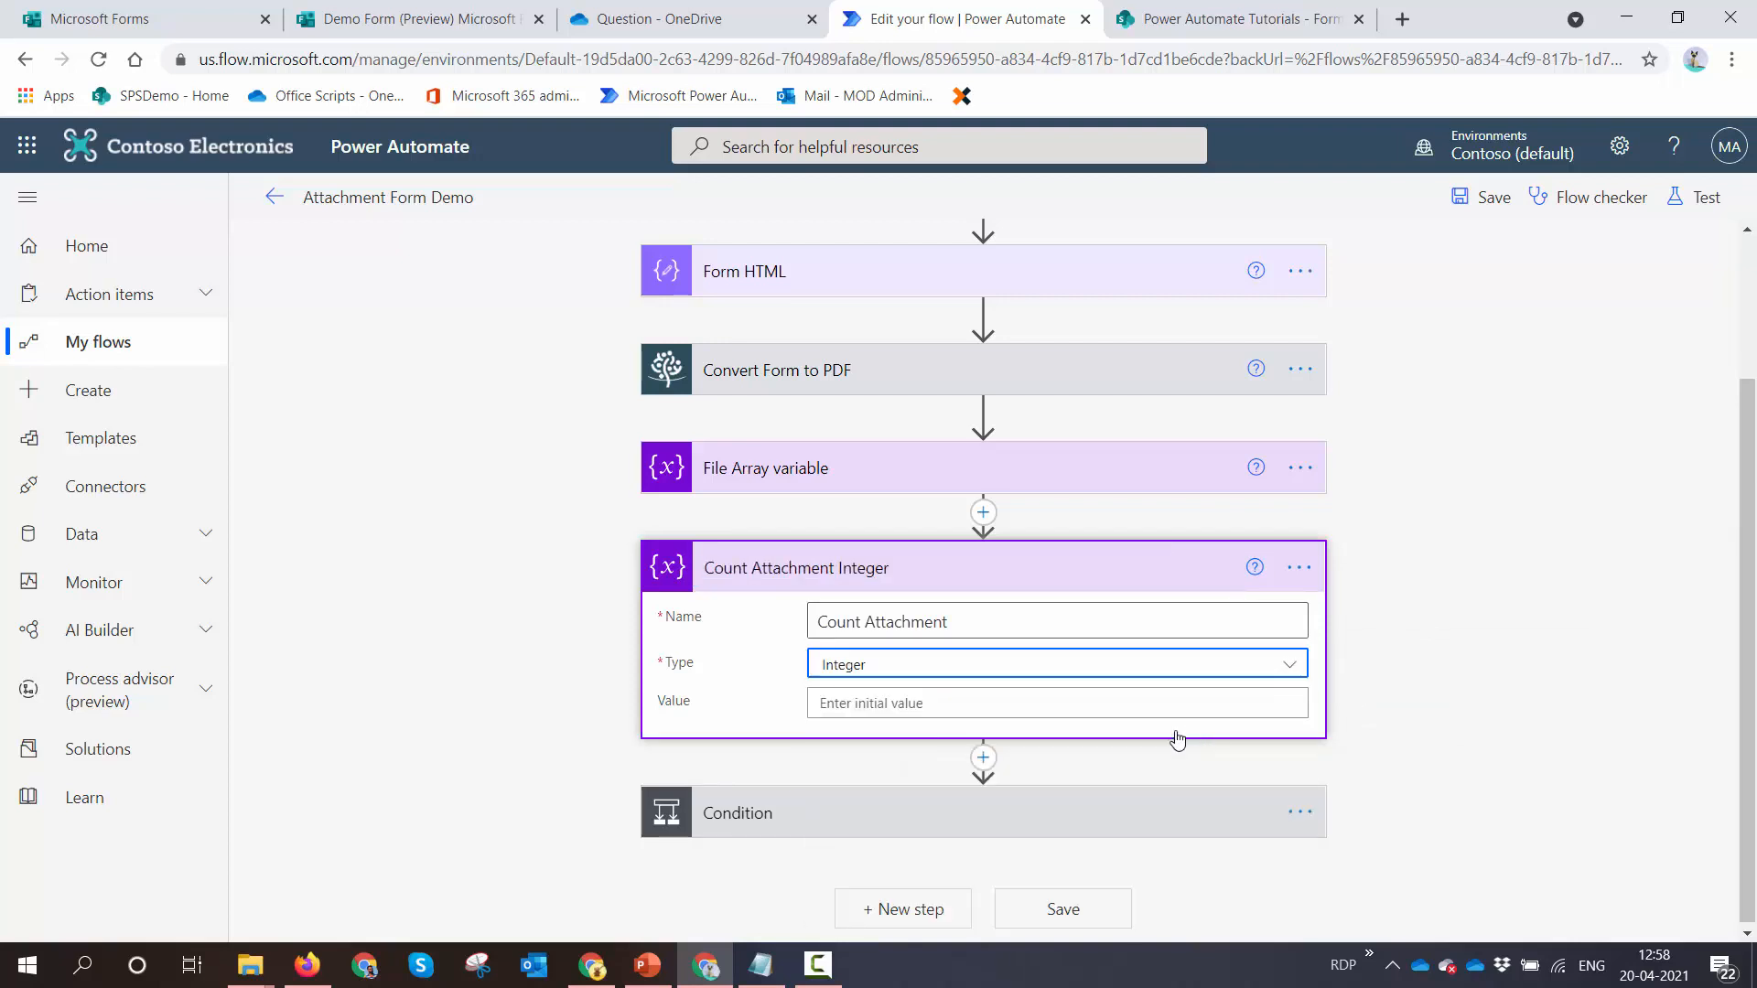
pyautogui.click(1421, 699)
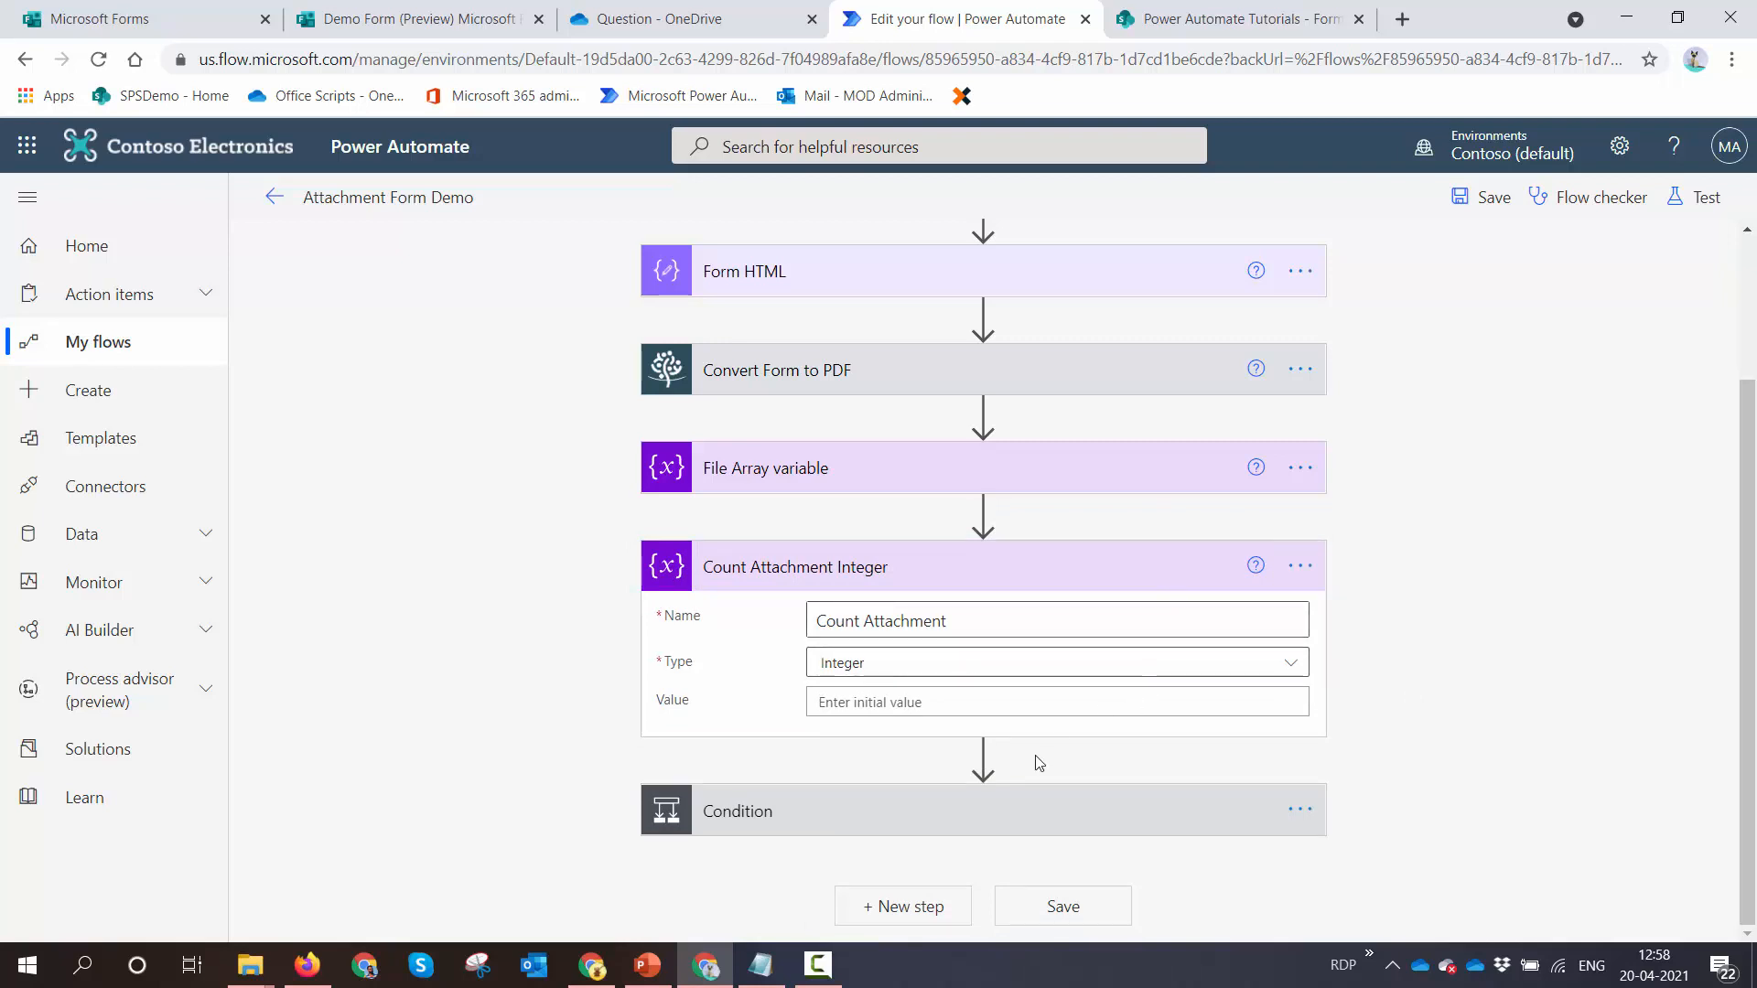
# Expand the Condition and Apply to each loop to review the flow
pyautogui.click(1039, 814)
pyautogui.scroll(-5, 835, 695)
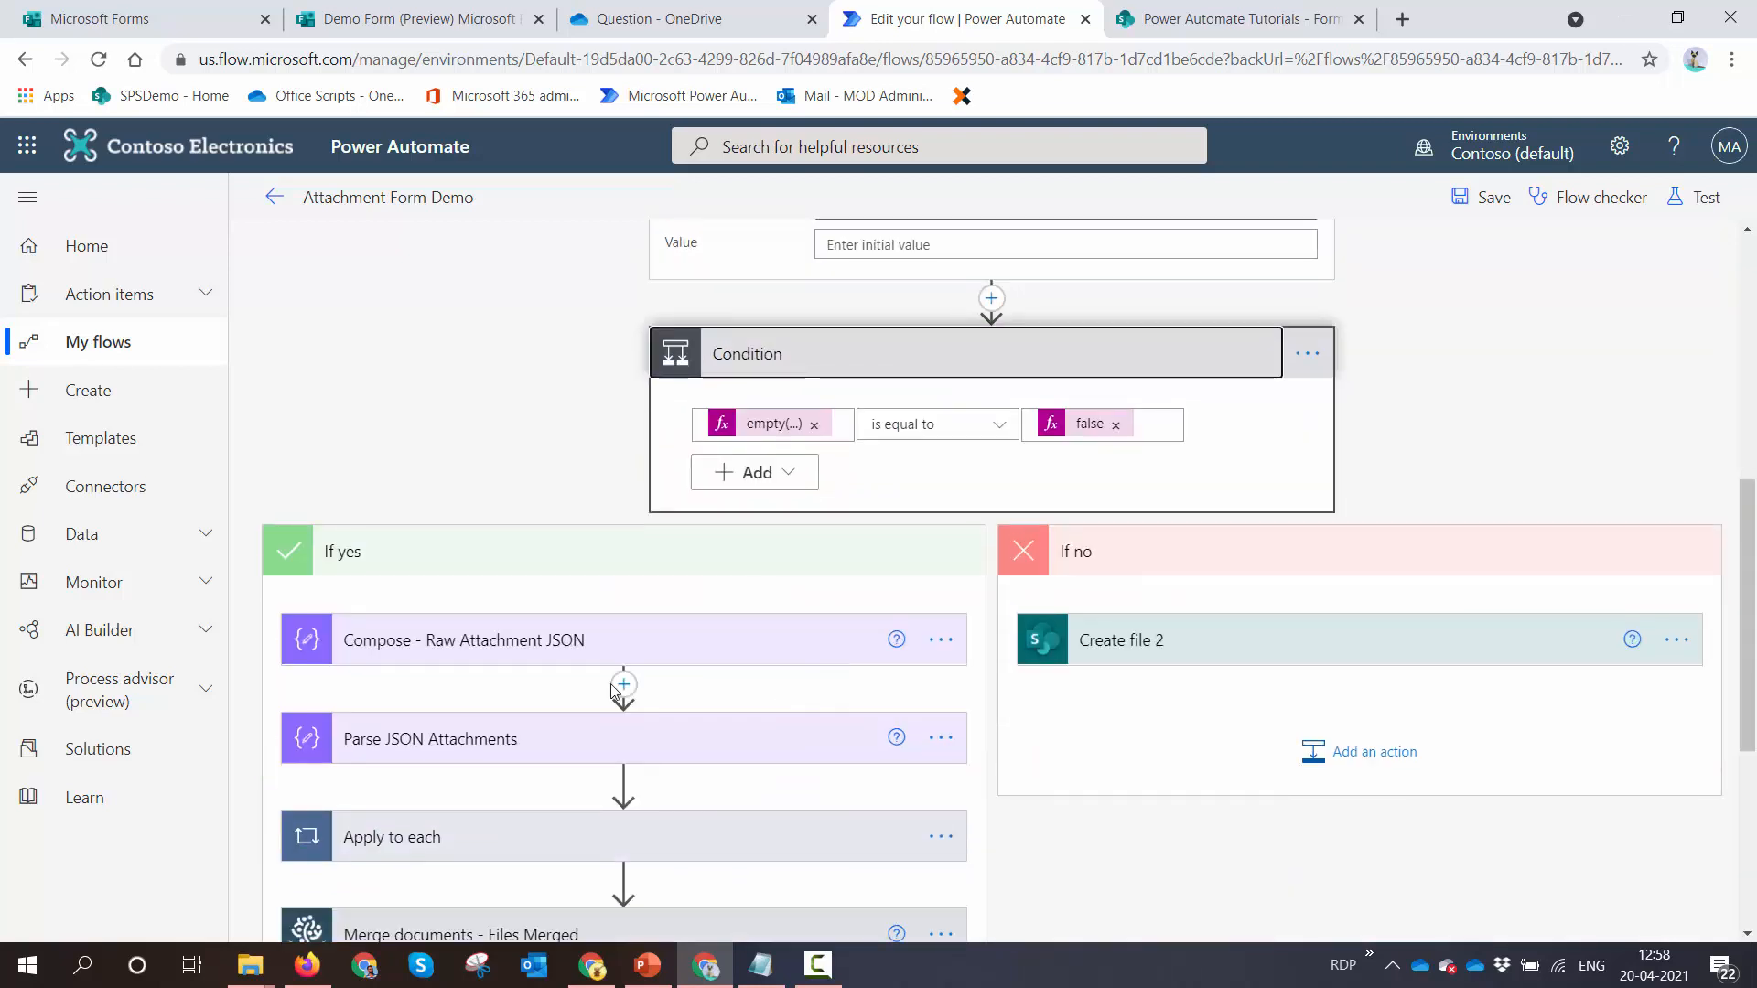
pyautogui.scroll(-3, 723, 673)
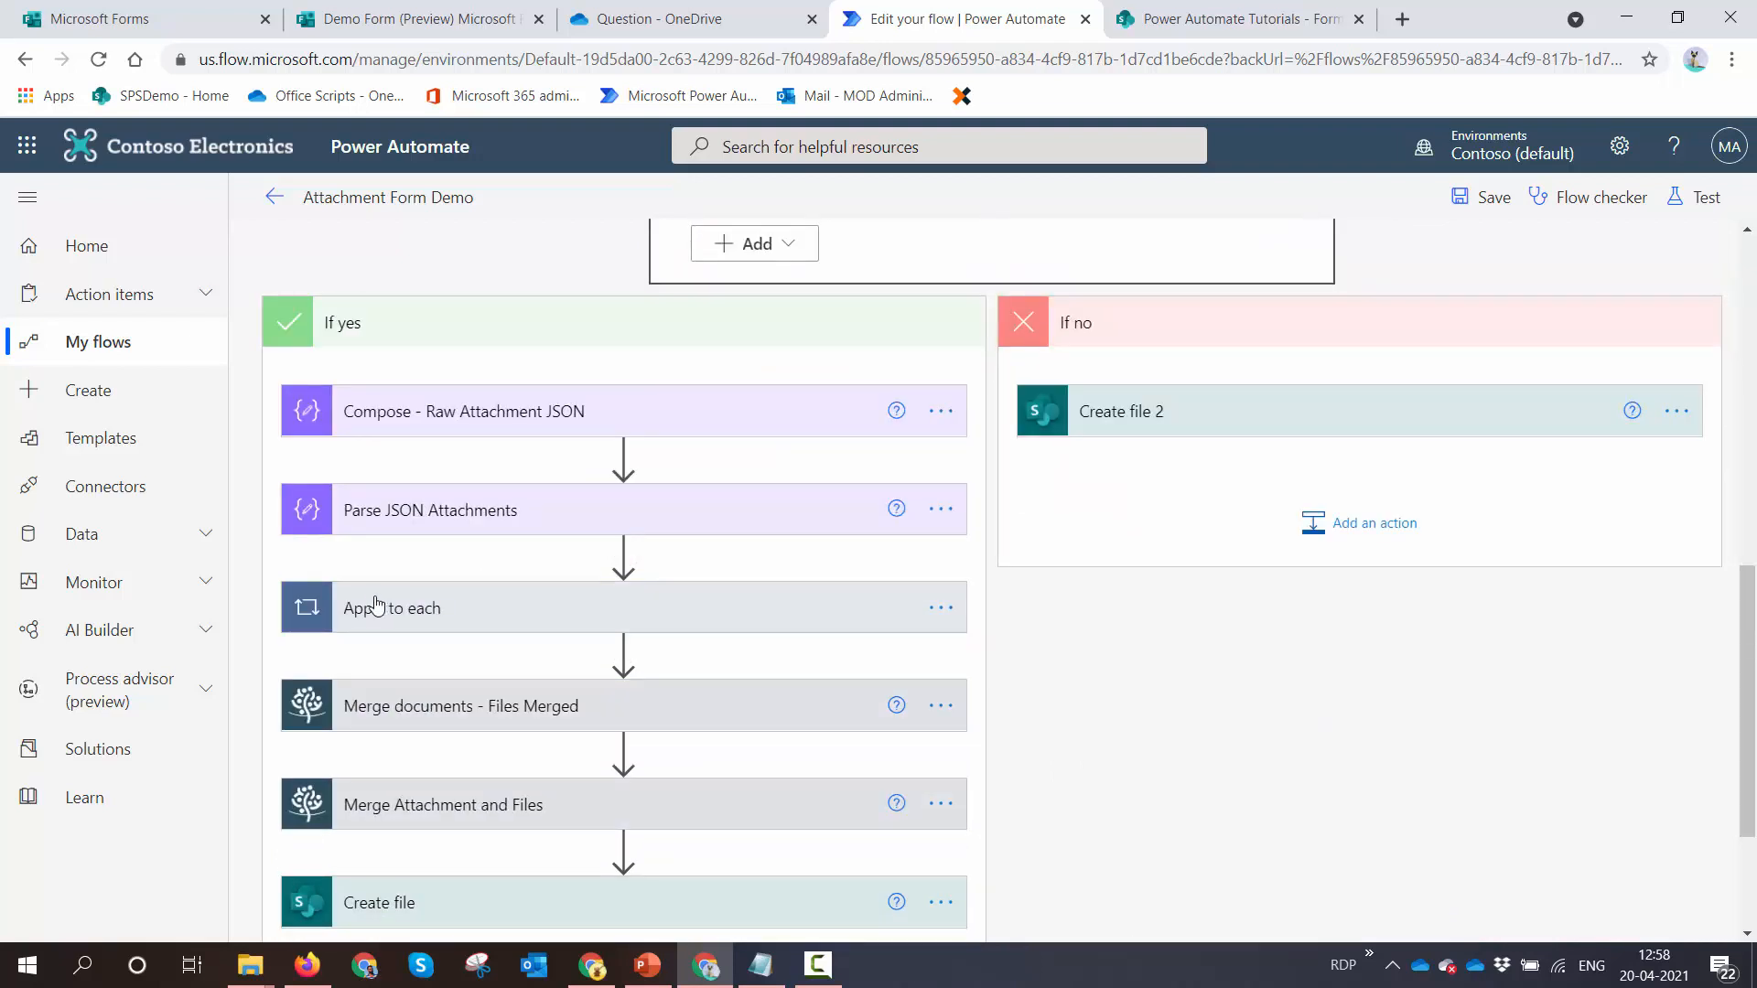
pyautogui.click(452, 620)
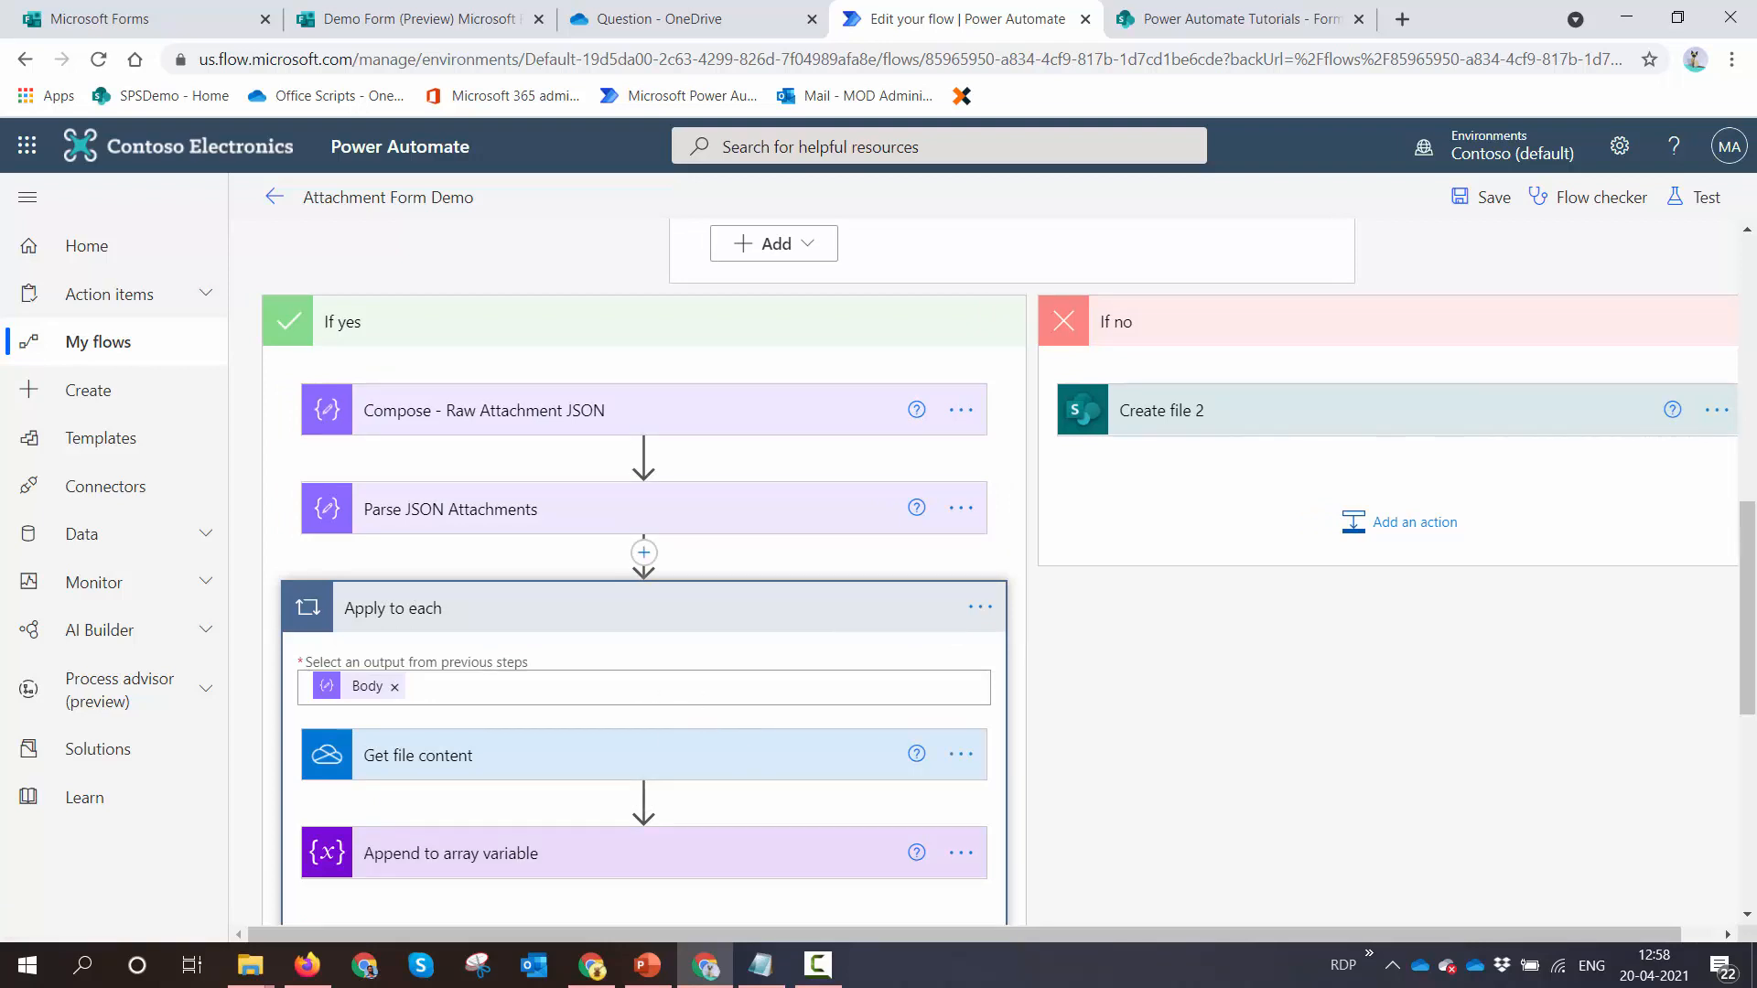
# Add an Increment variable action inside Apply to each that raises Count Attachment by 1
pyautogui.scroll(-3, 798, 753)
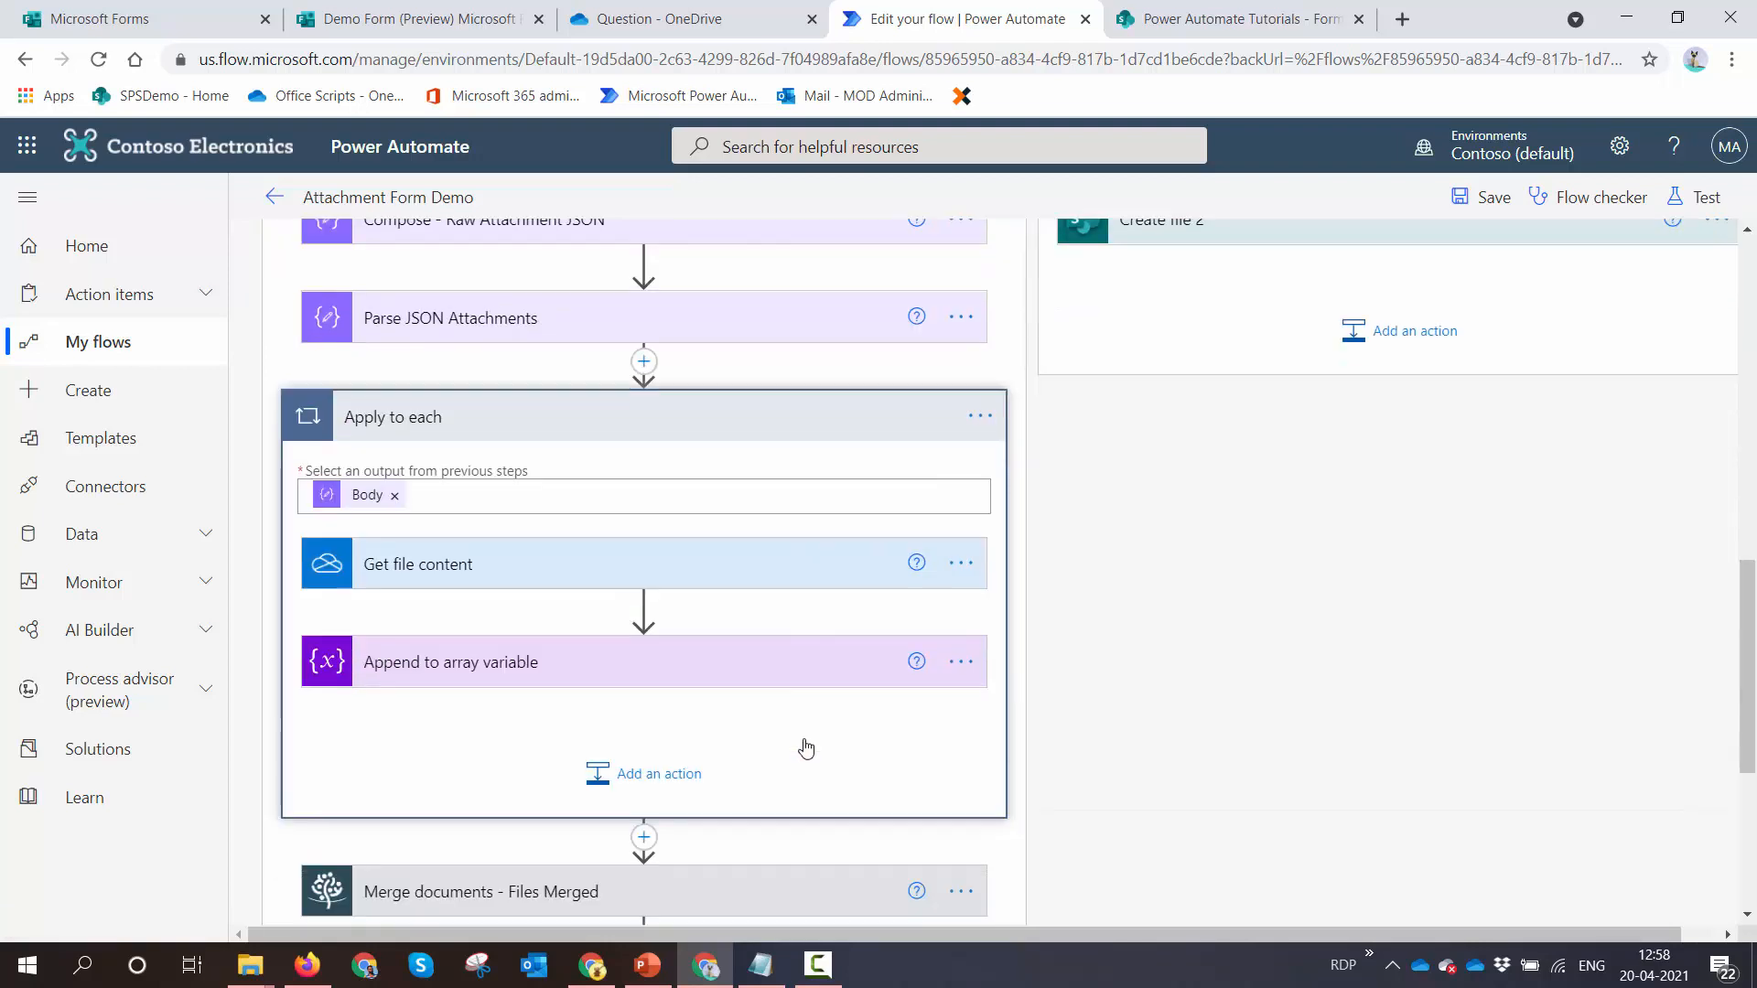
pyautogui.click(680, 747)
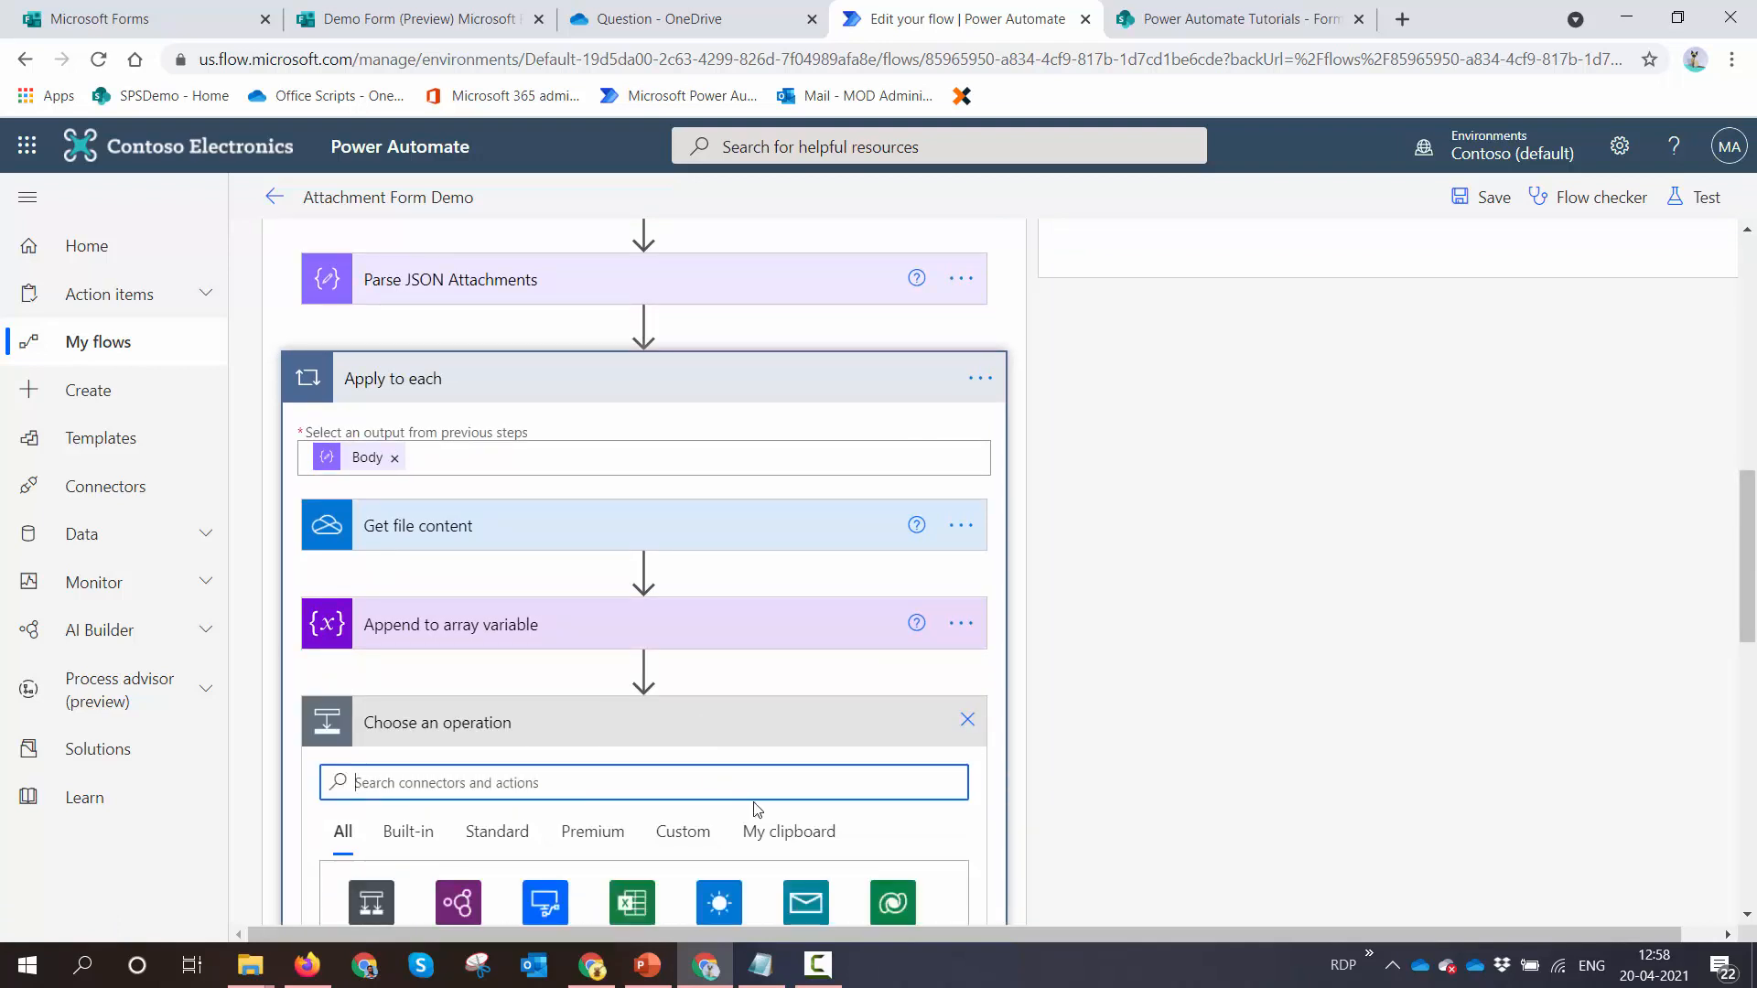
pyautogui.write('in')
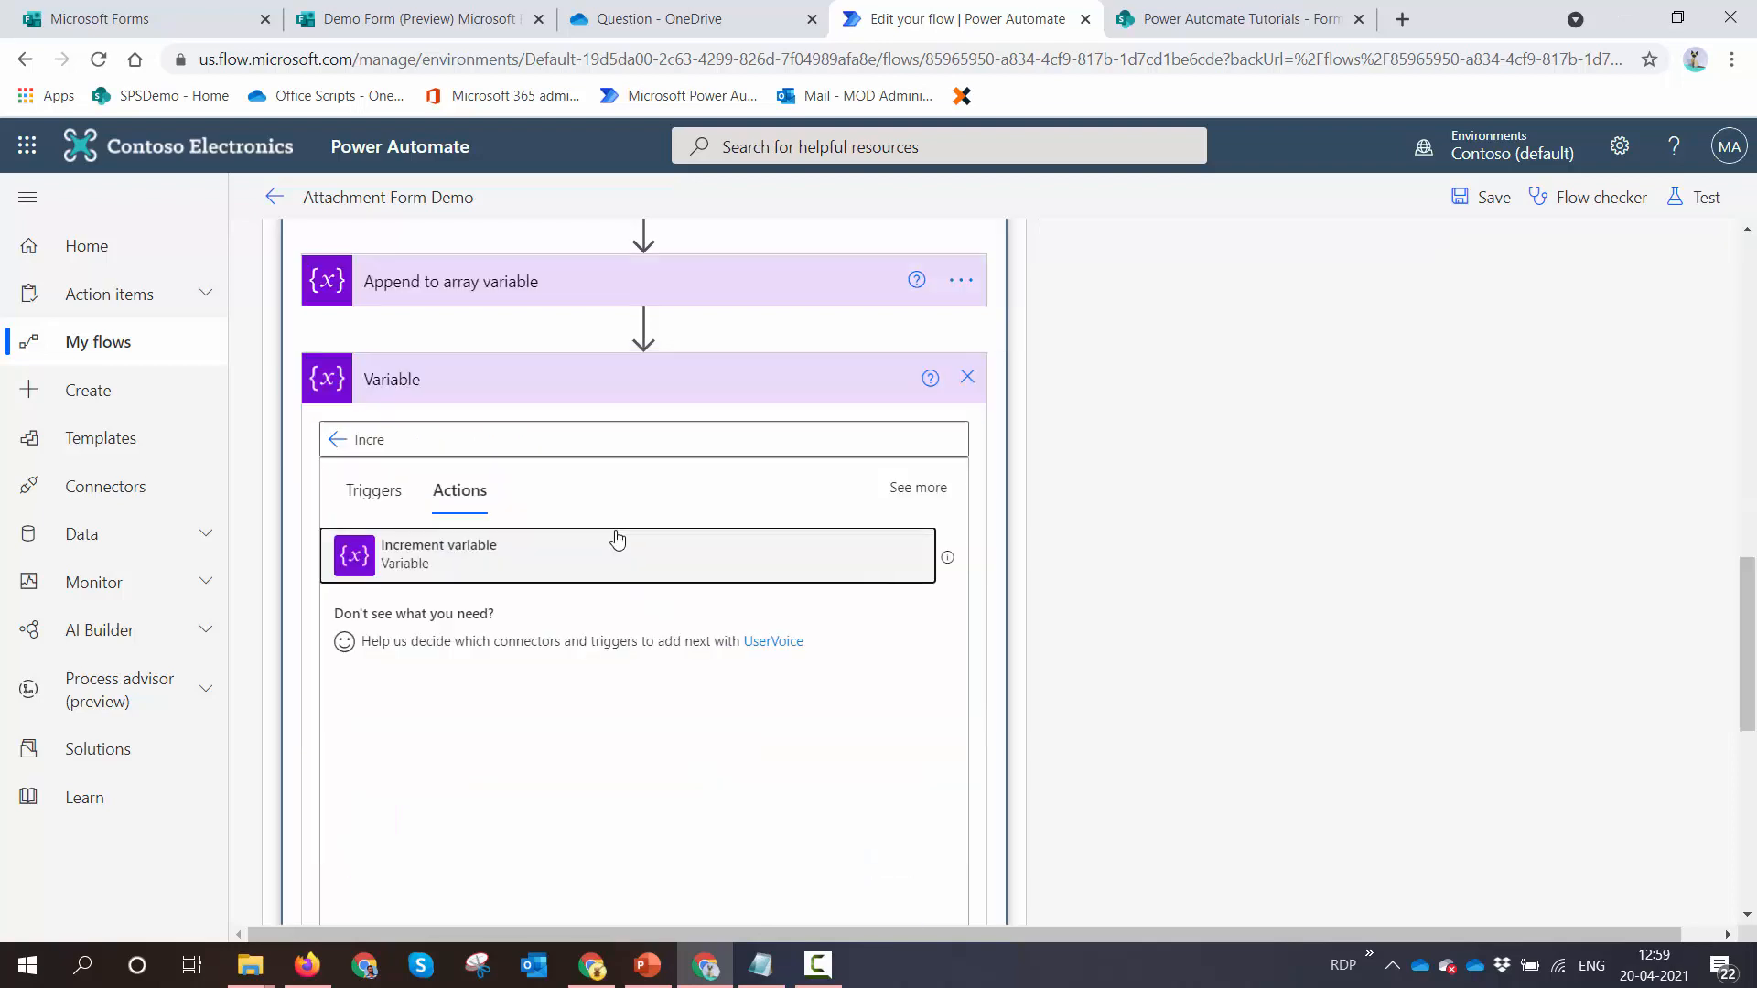
pyautogui.click(616, 540)
pyautogui.click(929, 432)
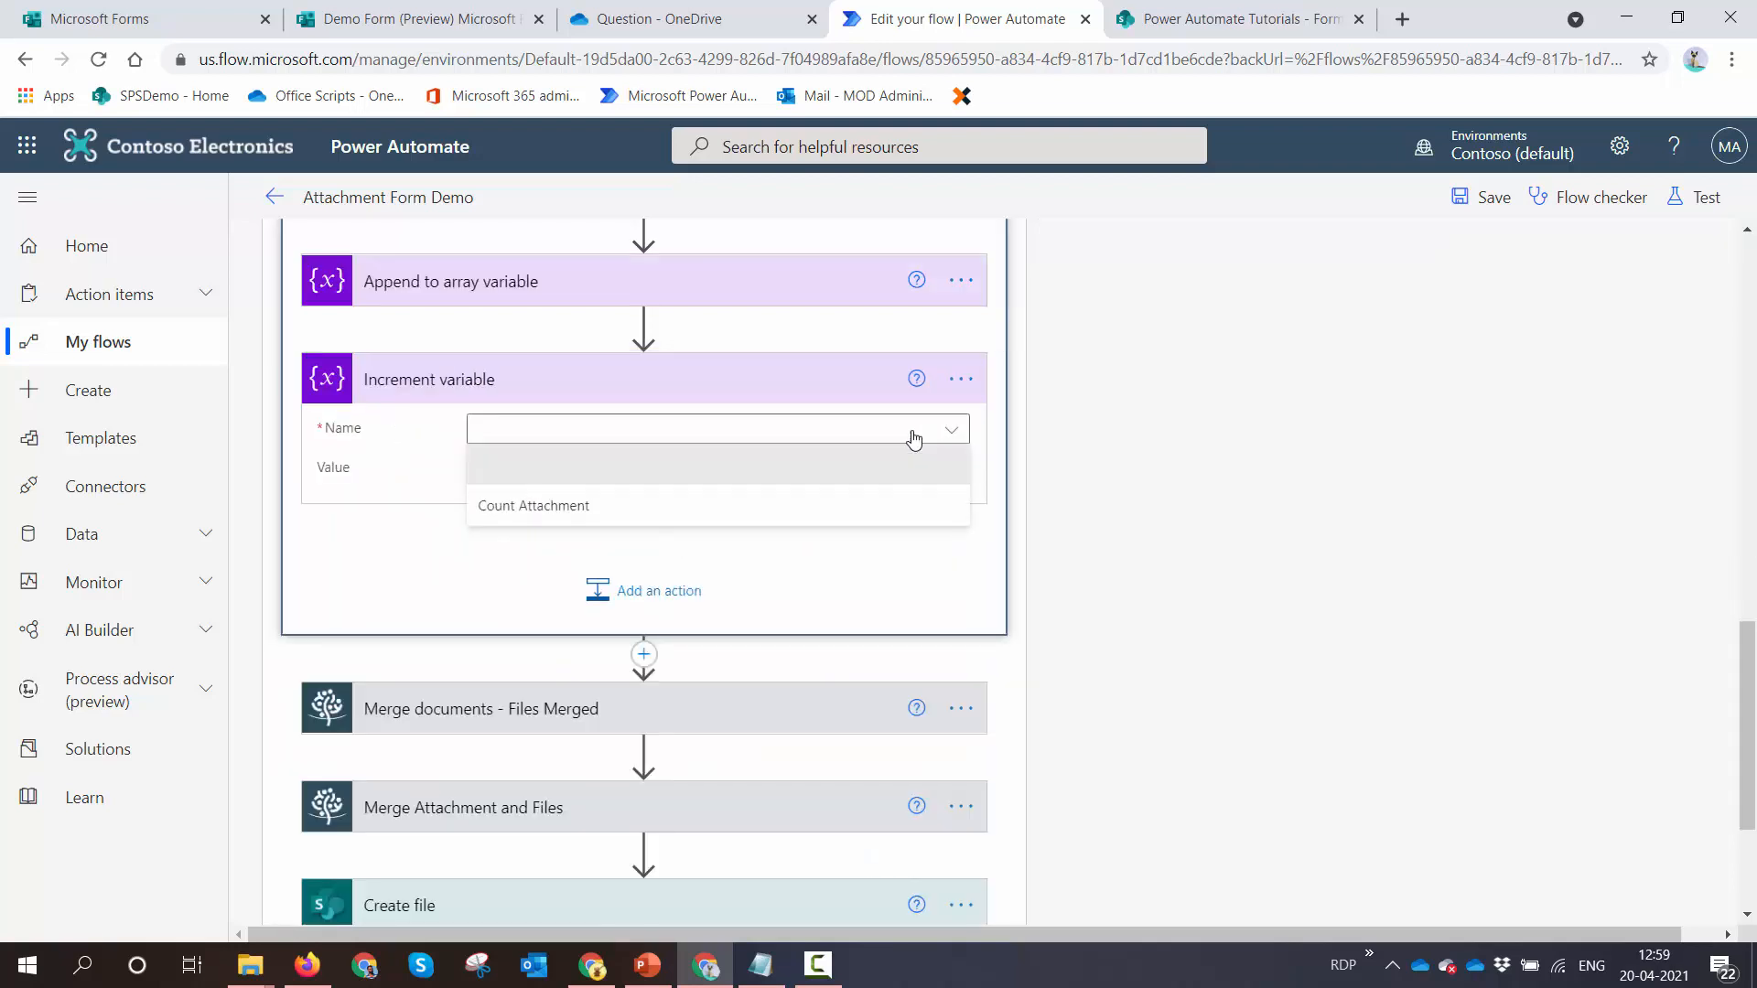
pyautogui.click(739, 443)
pyautogui.click(767, 442)
pyautogui.click(655, 494)
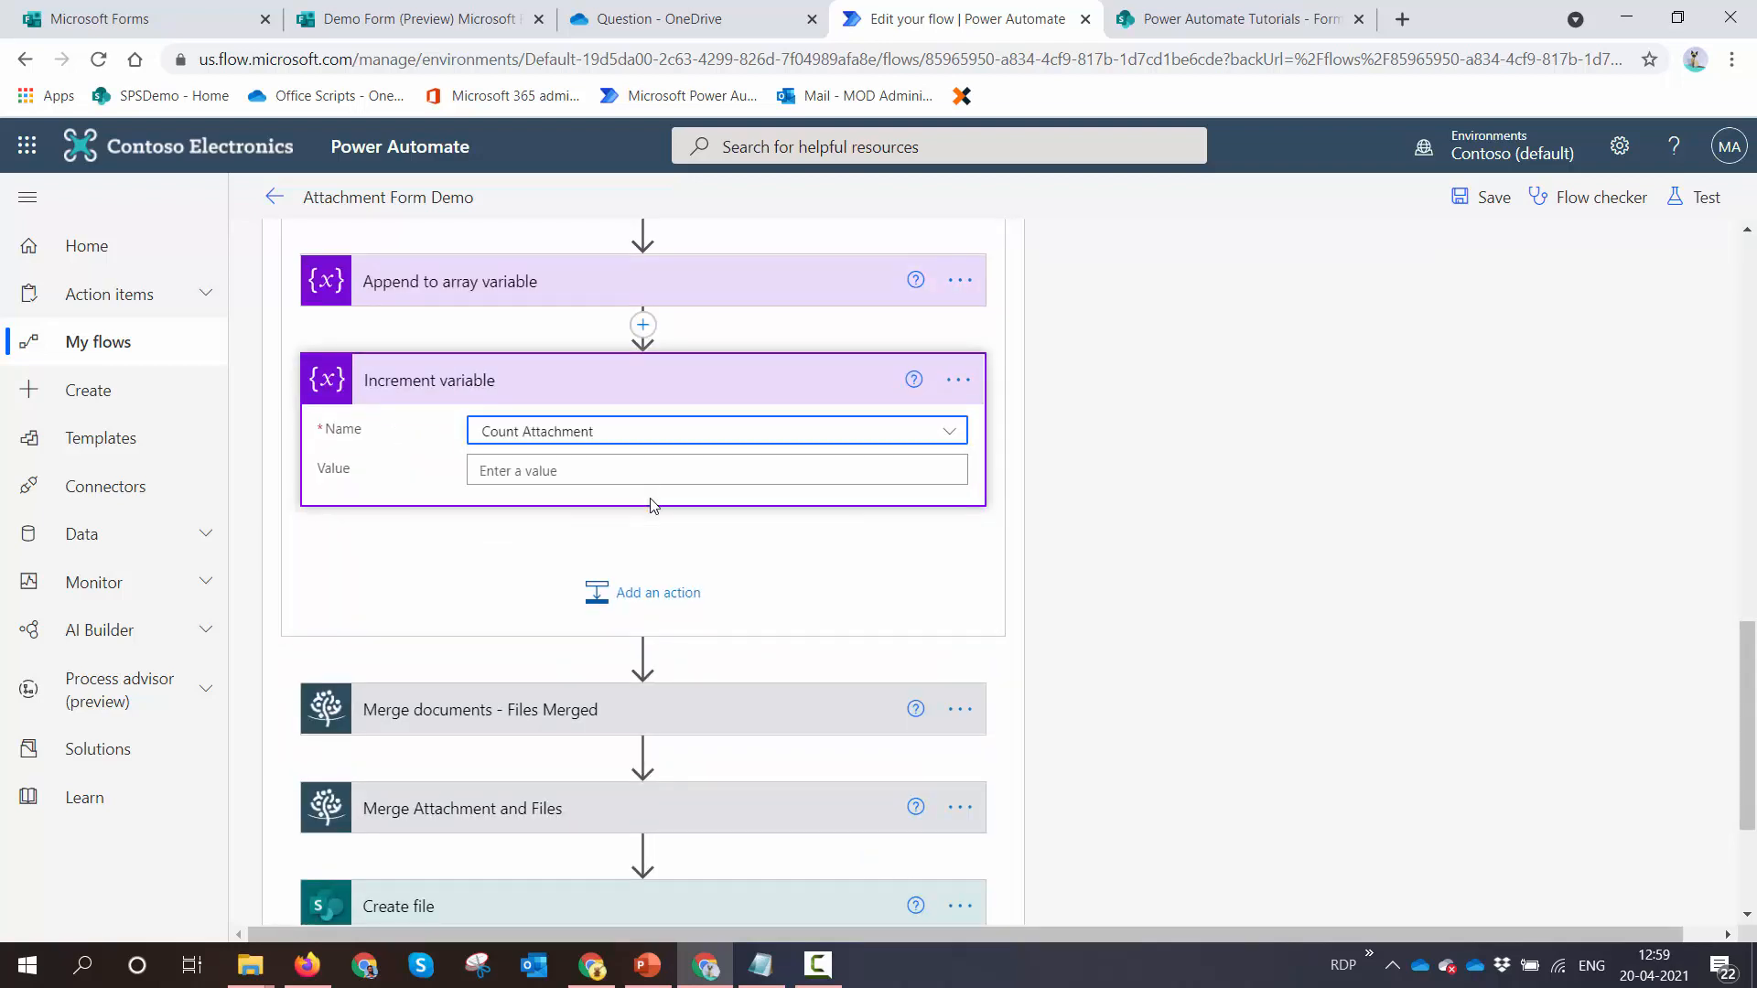
pyautogui.click(641, 471)
pyautogui.write('1')
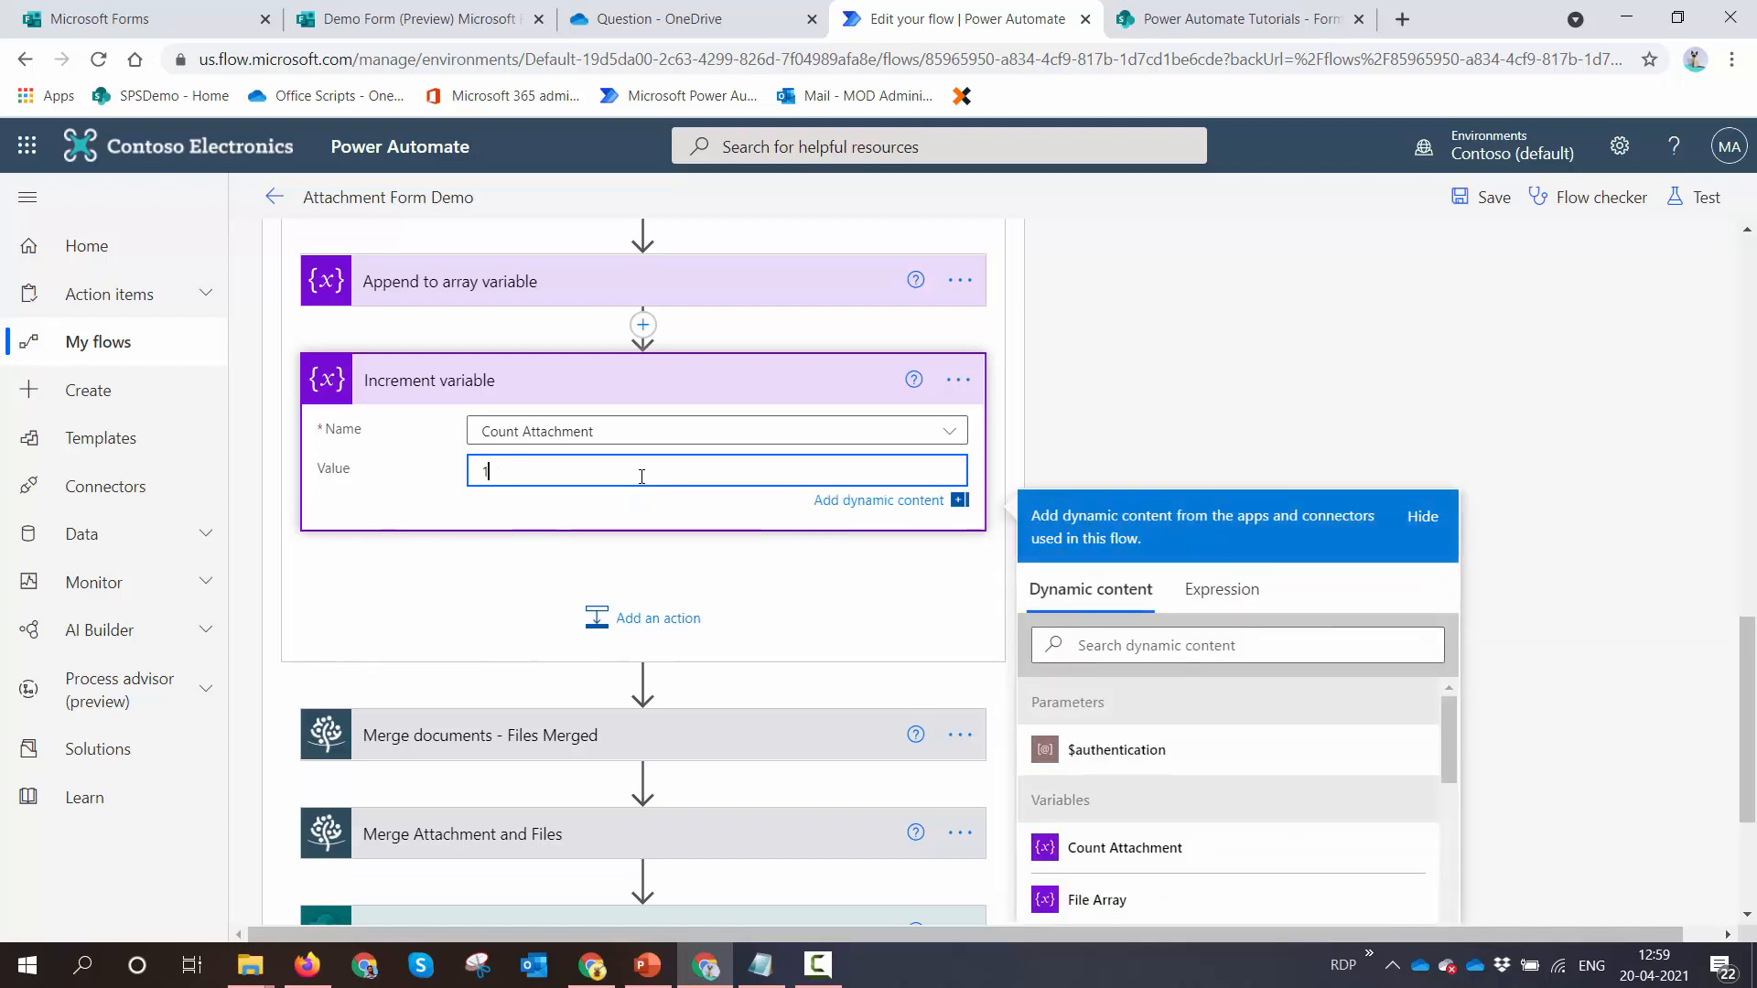
pyautogui.click(1099, 371)
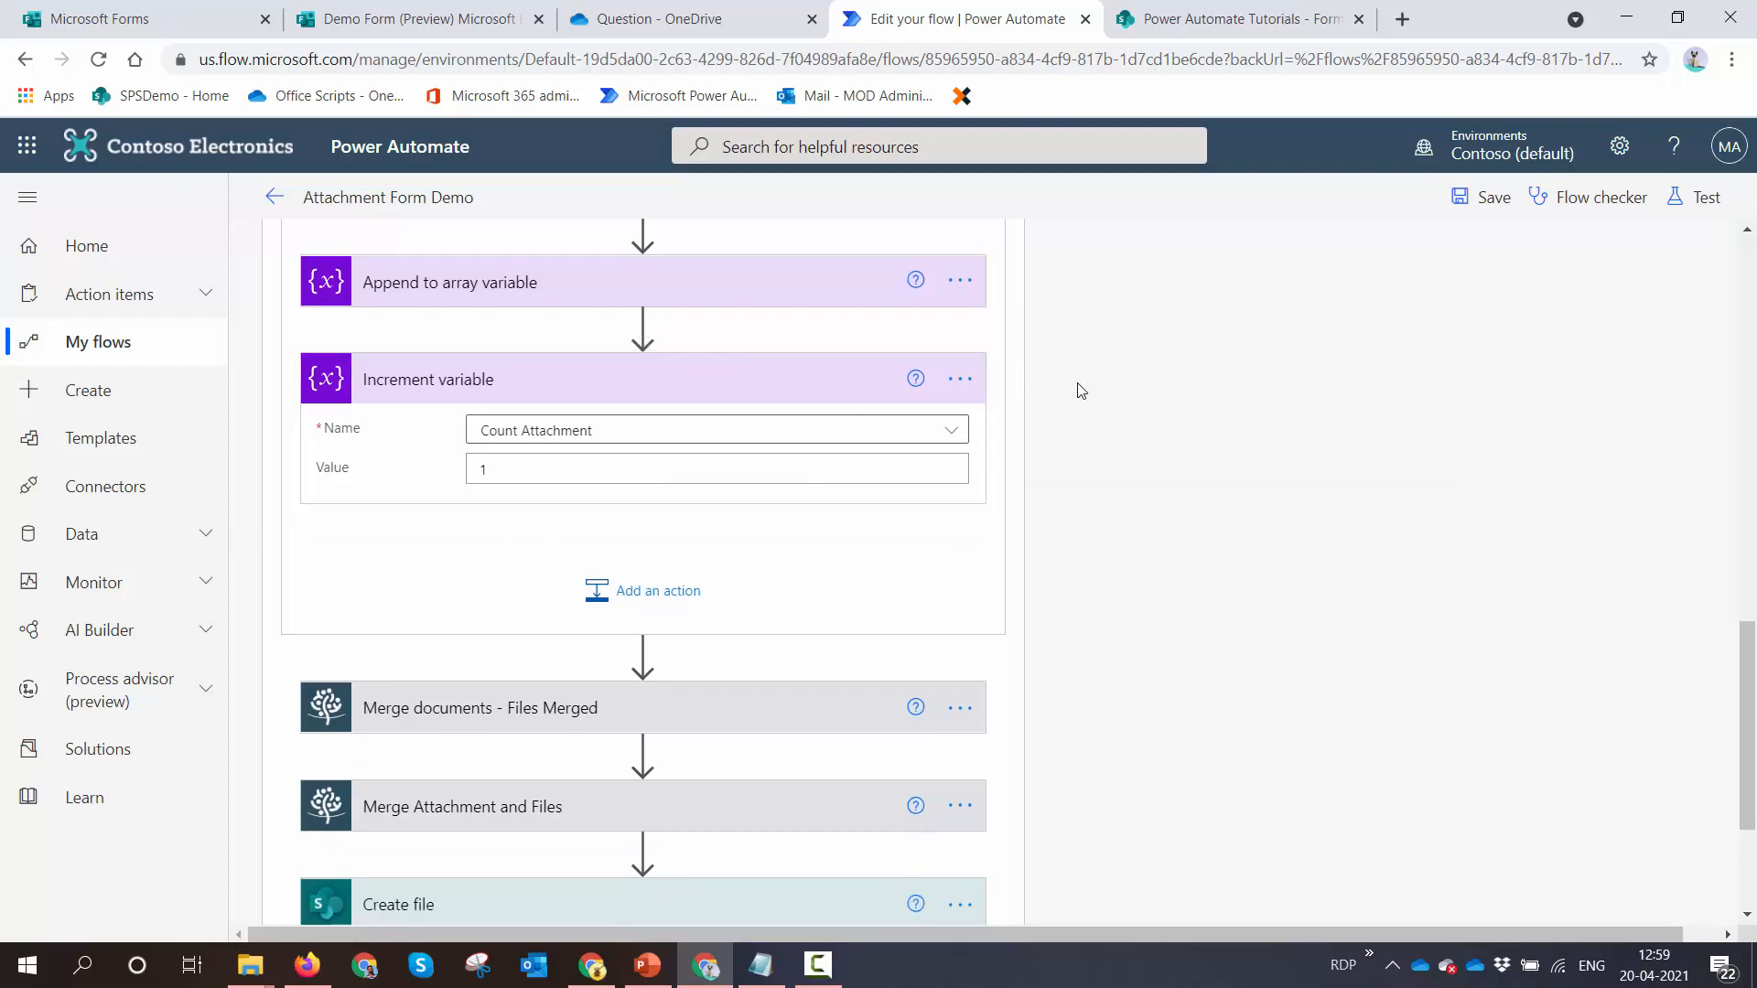
pyautogui.click(958, 379)
pyautogui.click(958, 379)
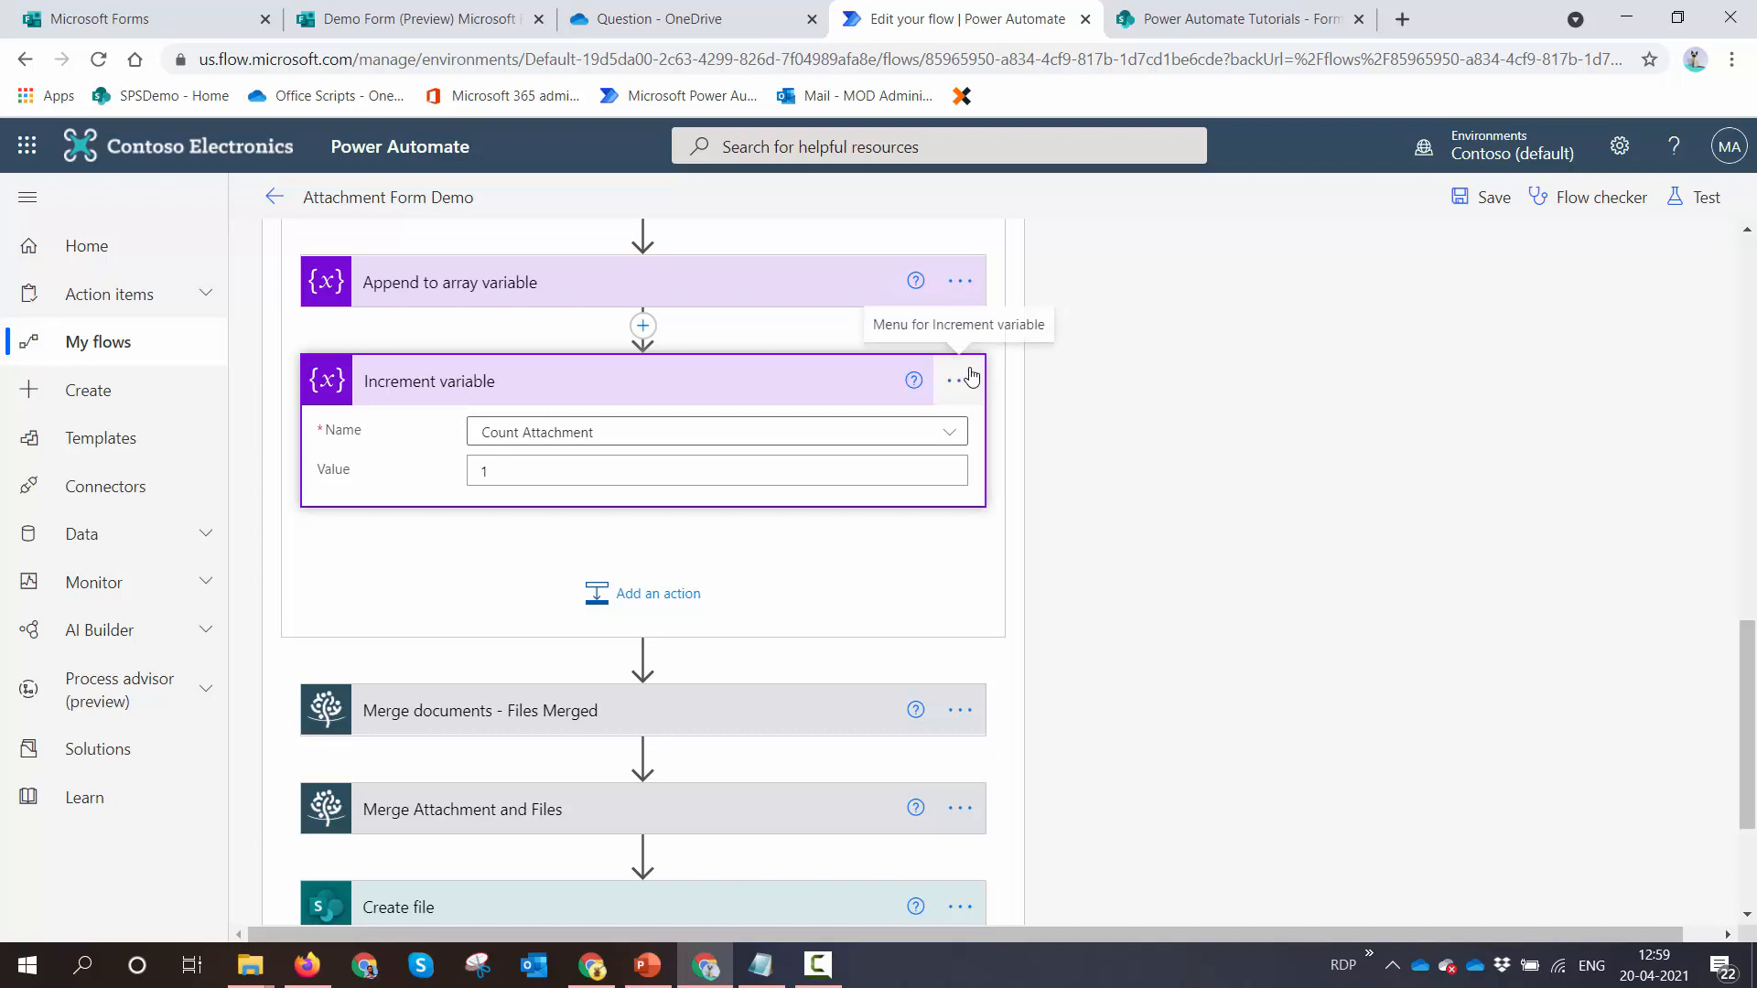
# Rename the increment step to 'Increment variable Count Attachment'
pyautogui.scroll(3, 674, 410)
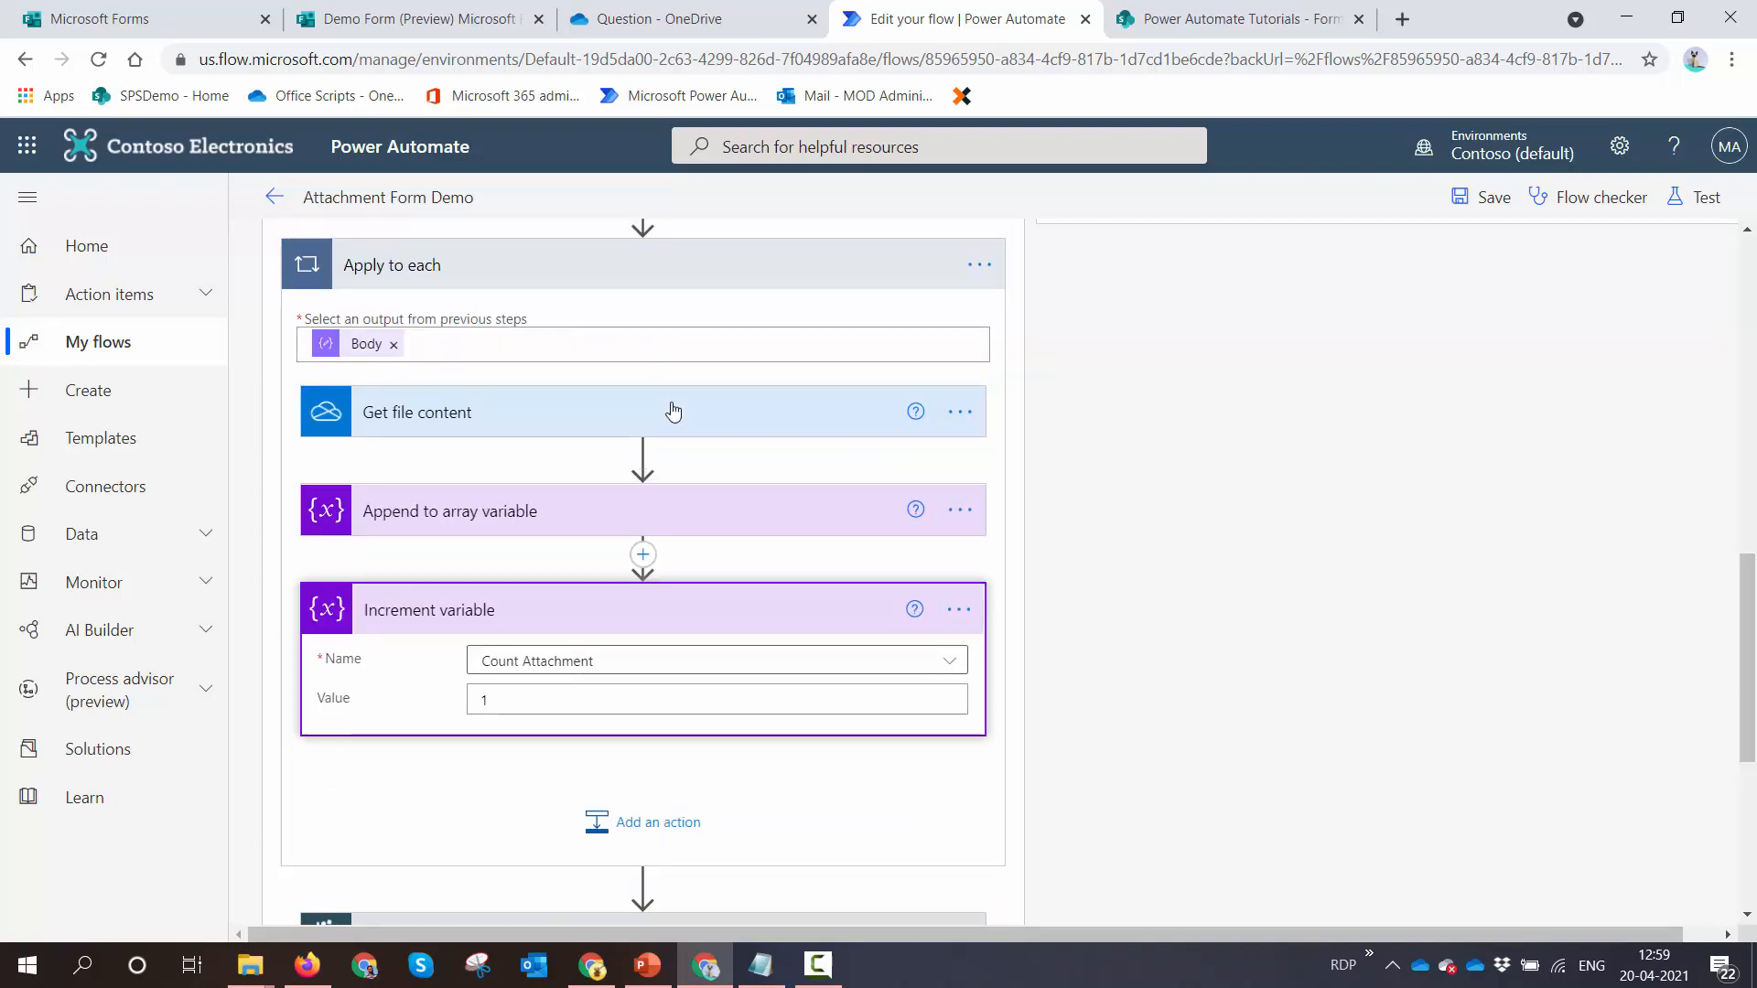
pyautogui.click(960, 610)
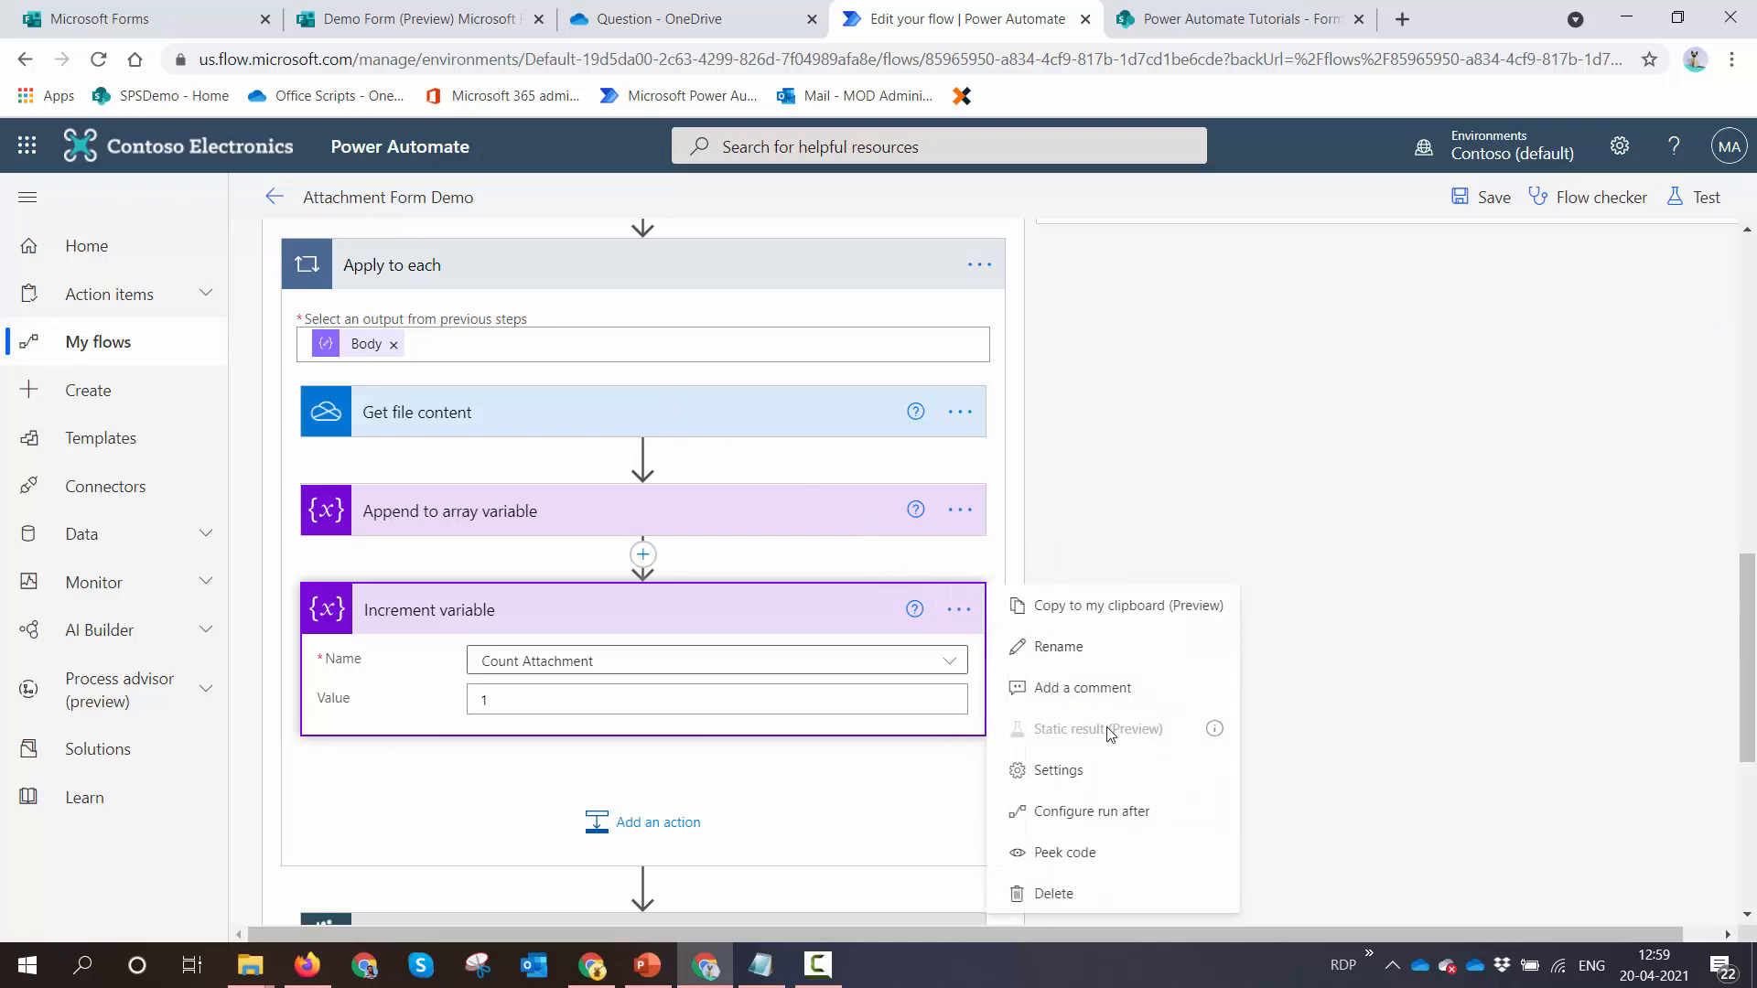
pyautogui.click(1078, 651)
pyautogui.click(707, 597)
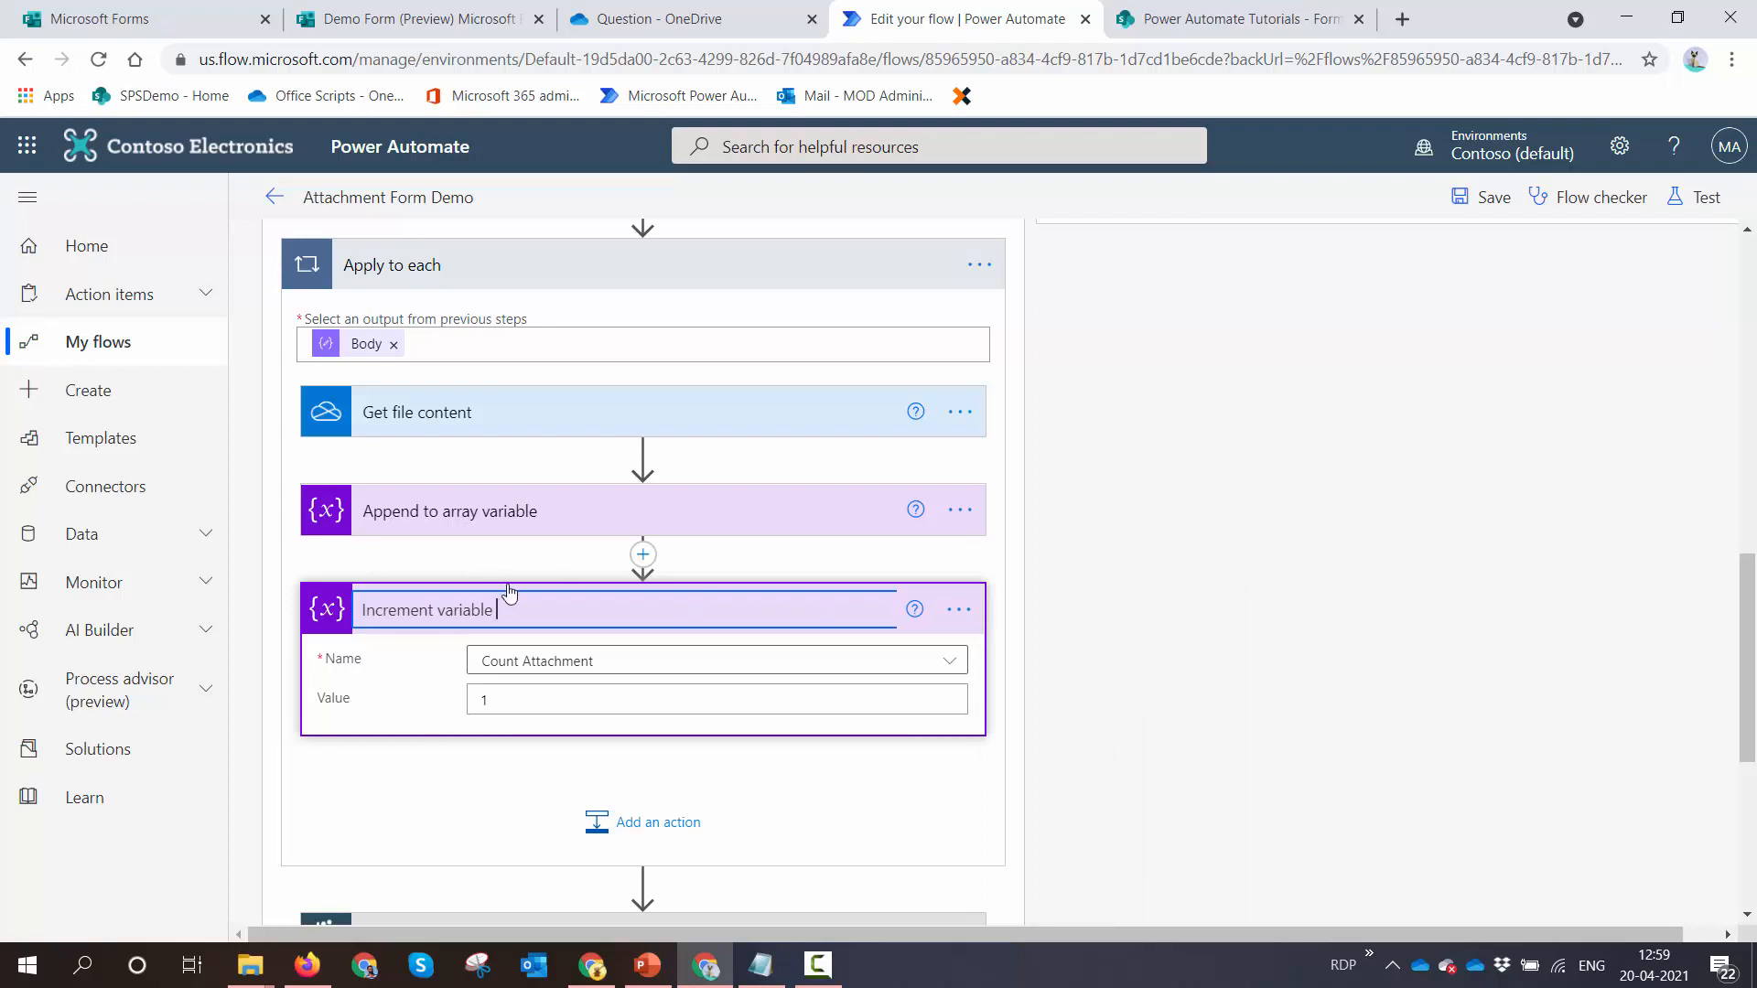
pyautogui.write('Count Attachment')
pyautogui.click(1236, 618)
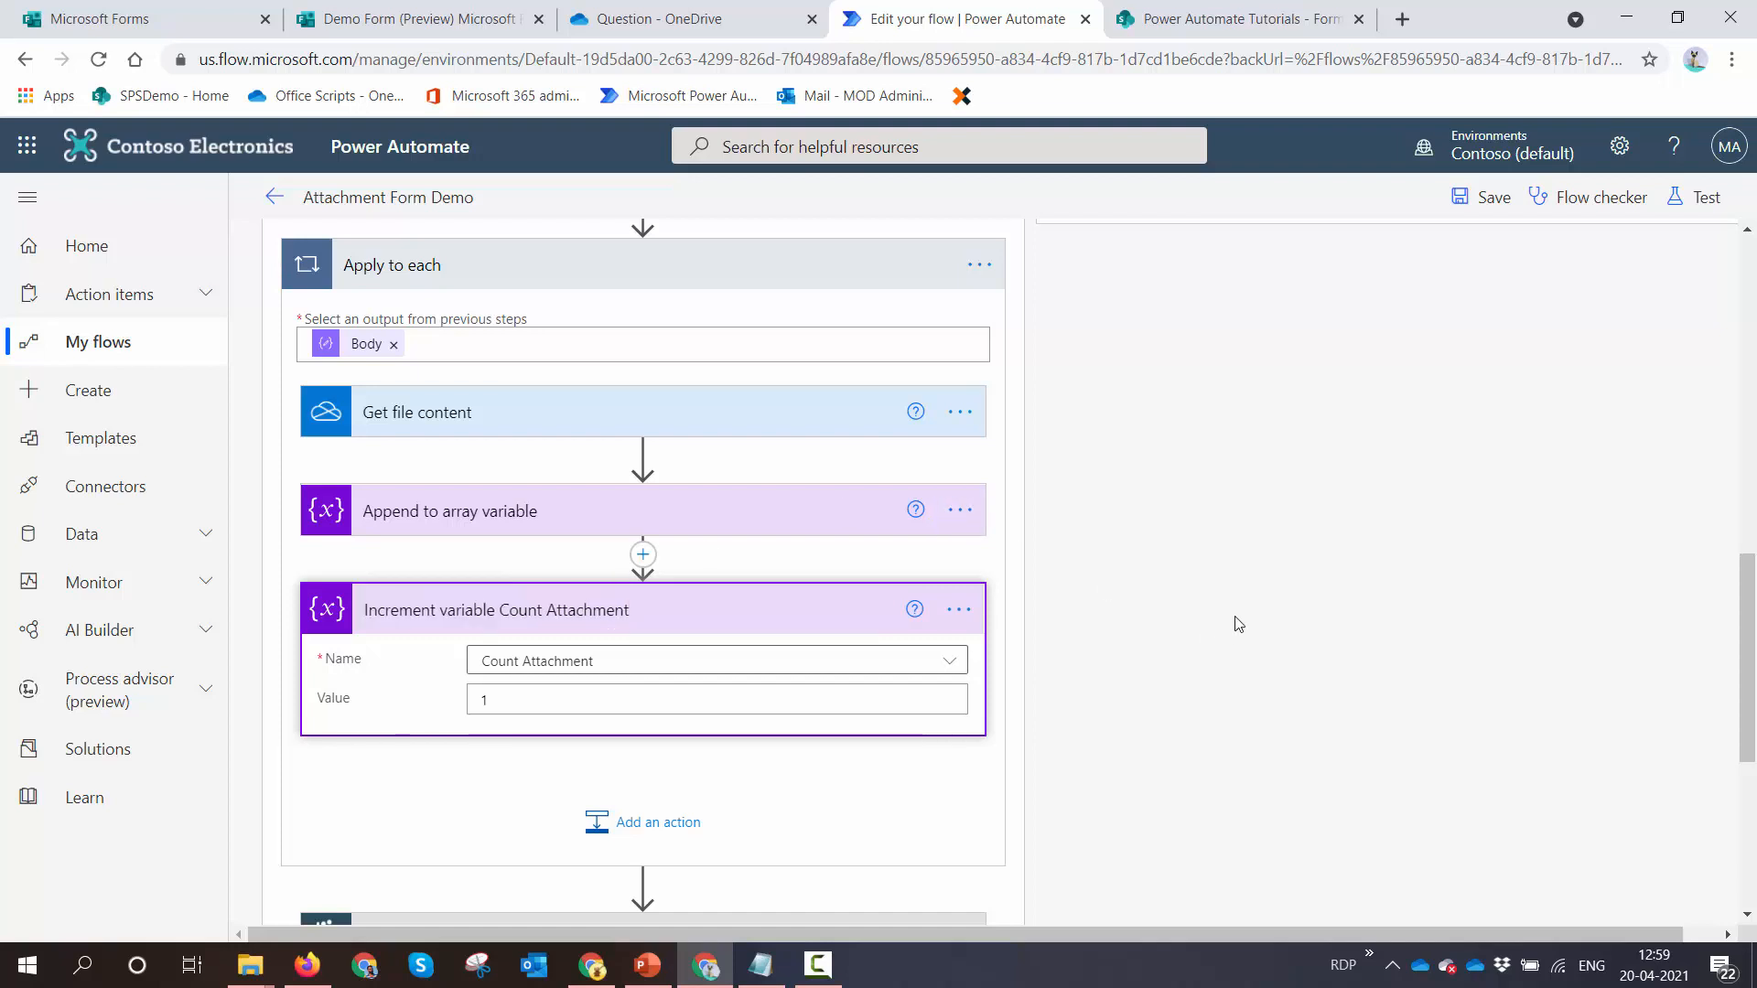
pyautogui.click(746, 628)
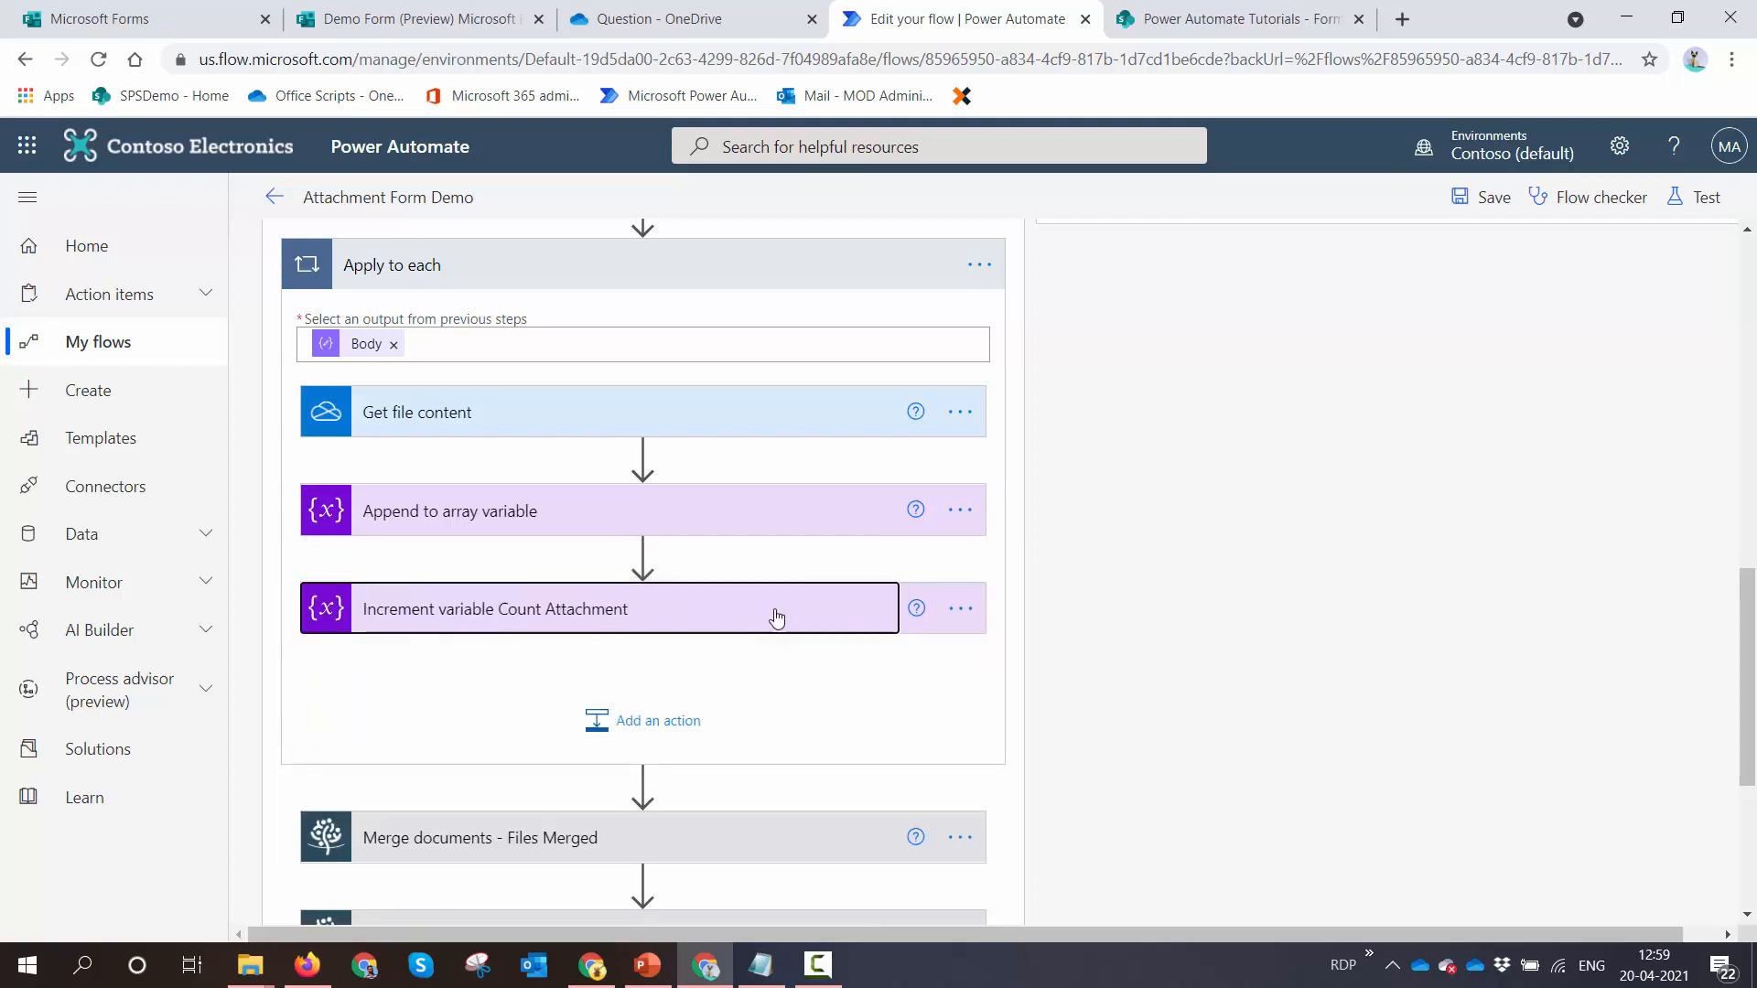
pyautogui.scroll(-2, 998, 595)
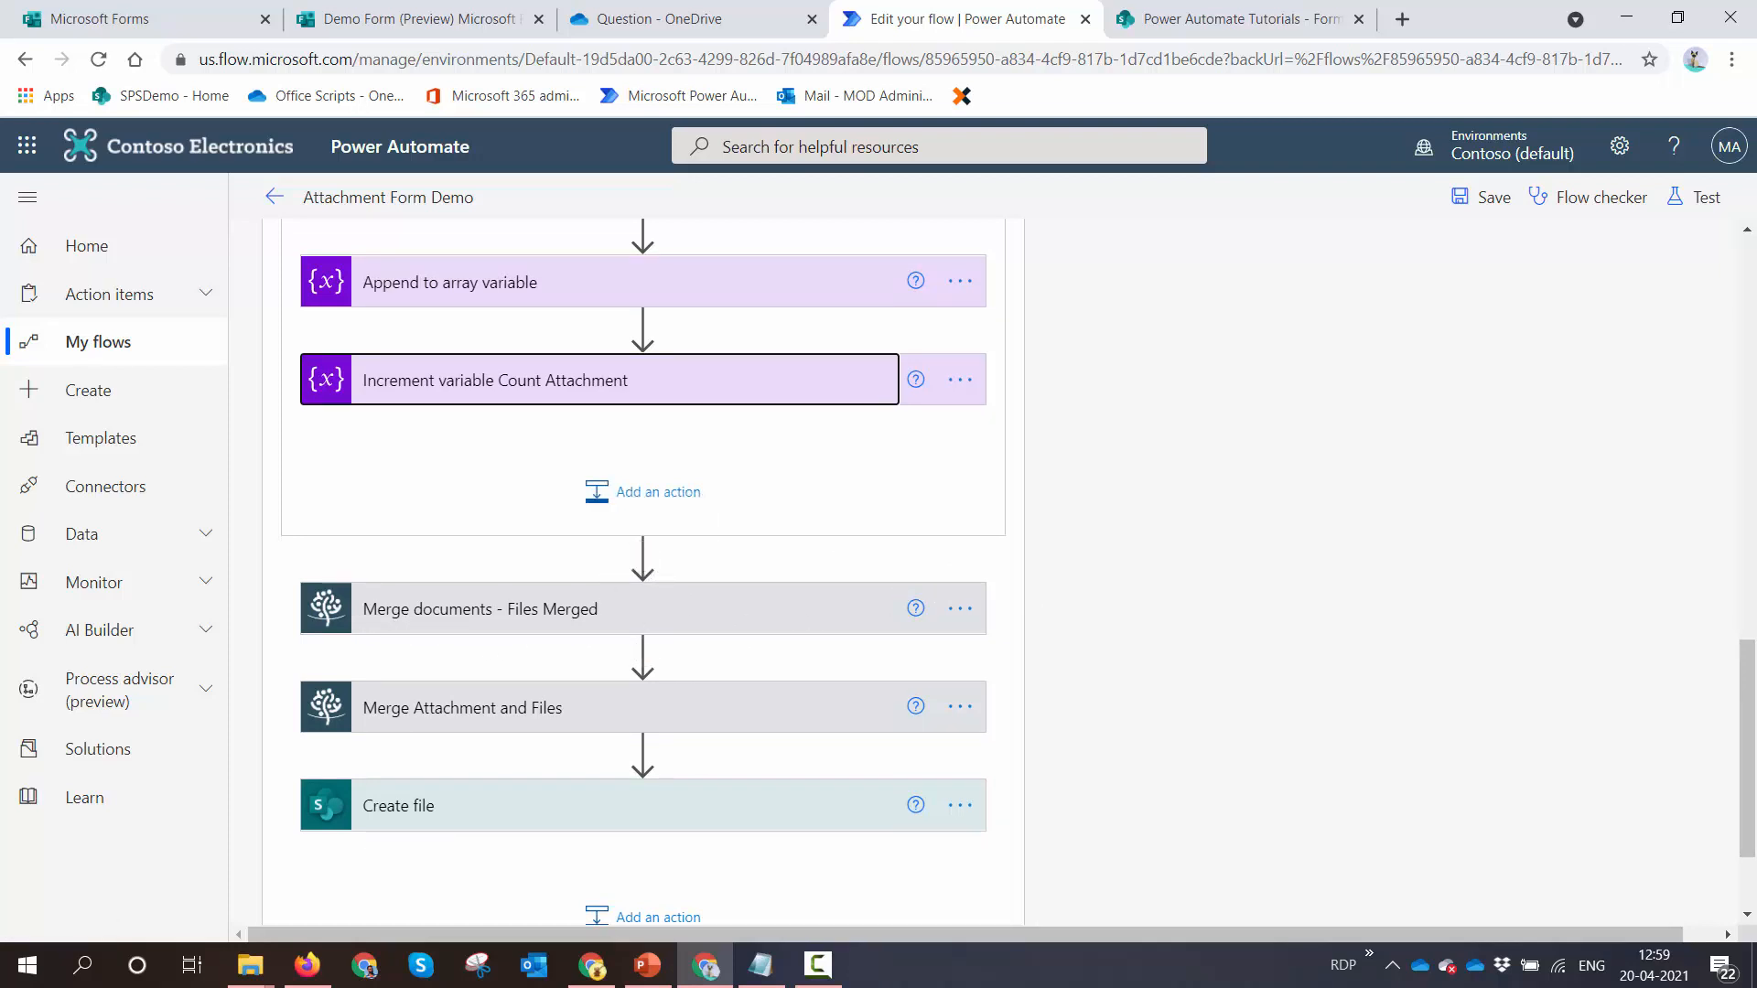
# Insert a Condition step before Merge documents - Files Merged
pyautogui.click(643, 554)
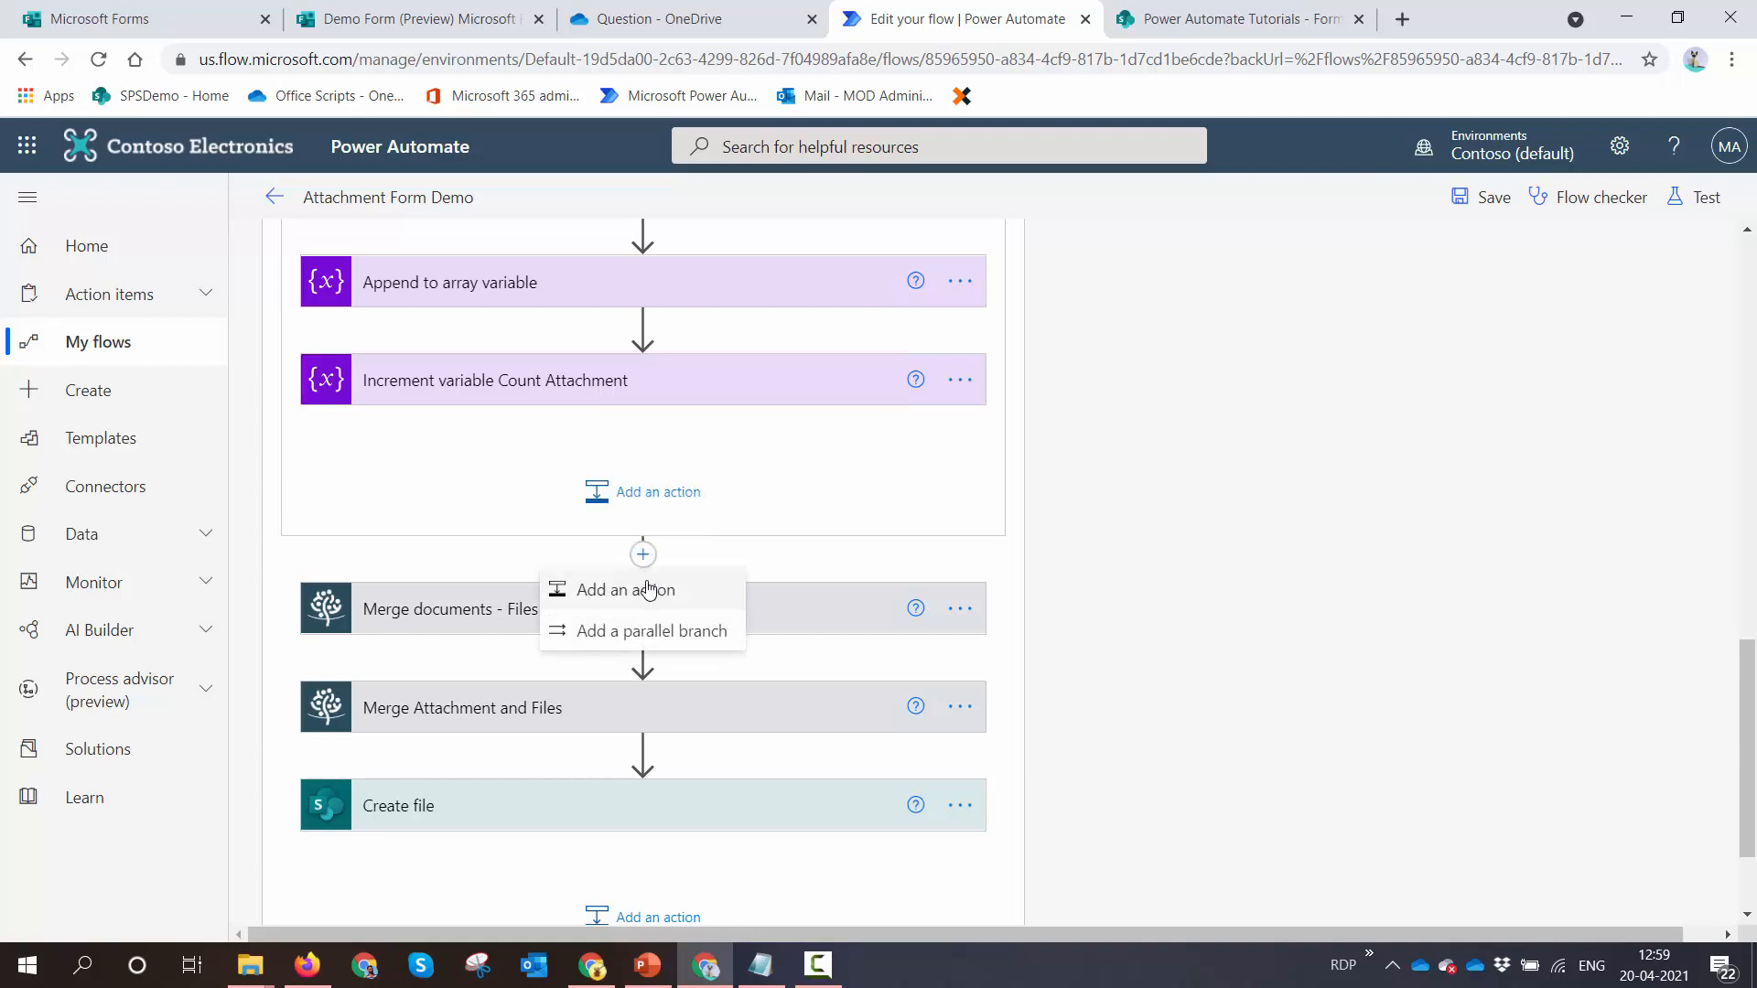
pyautogui.click(648, 590)
pyautogui.write('Condition')
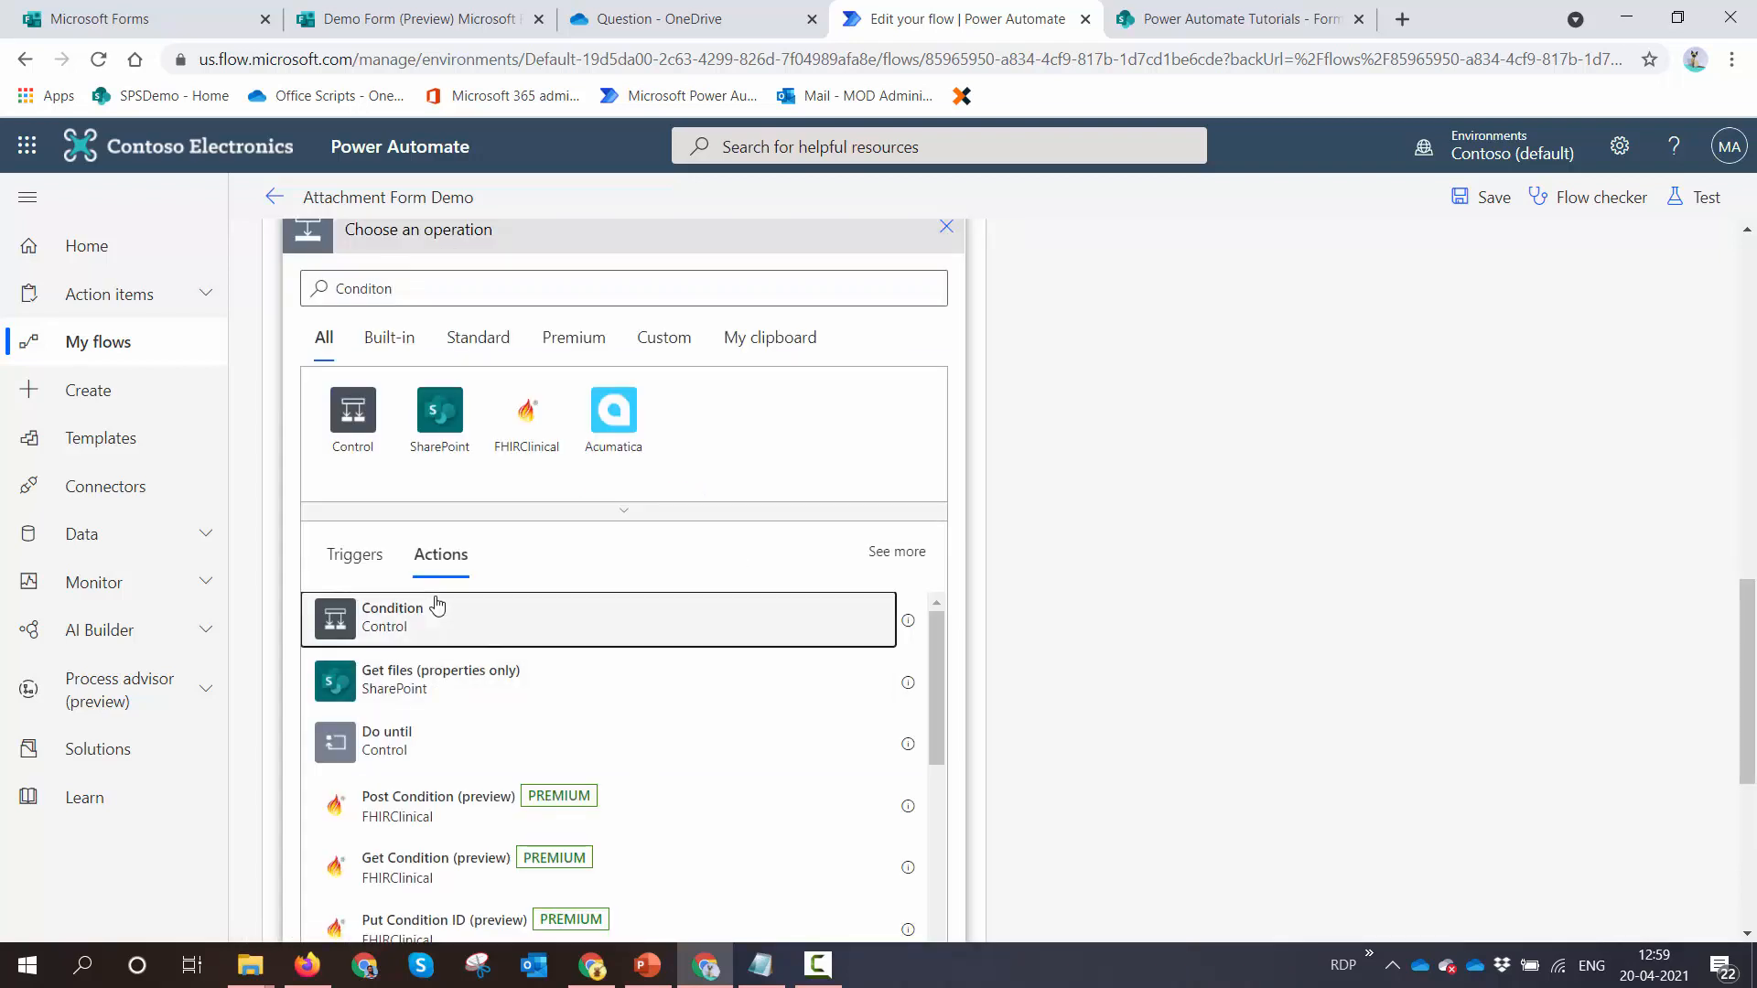
pyautogui.click(436, 608)
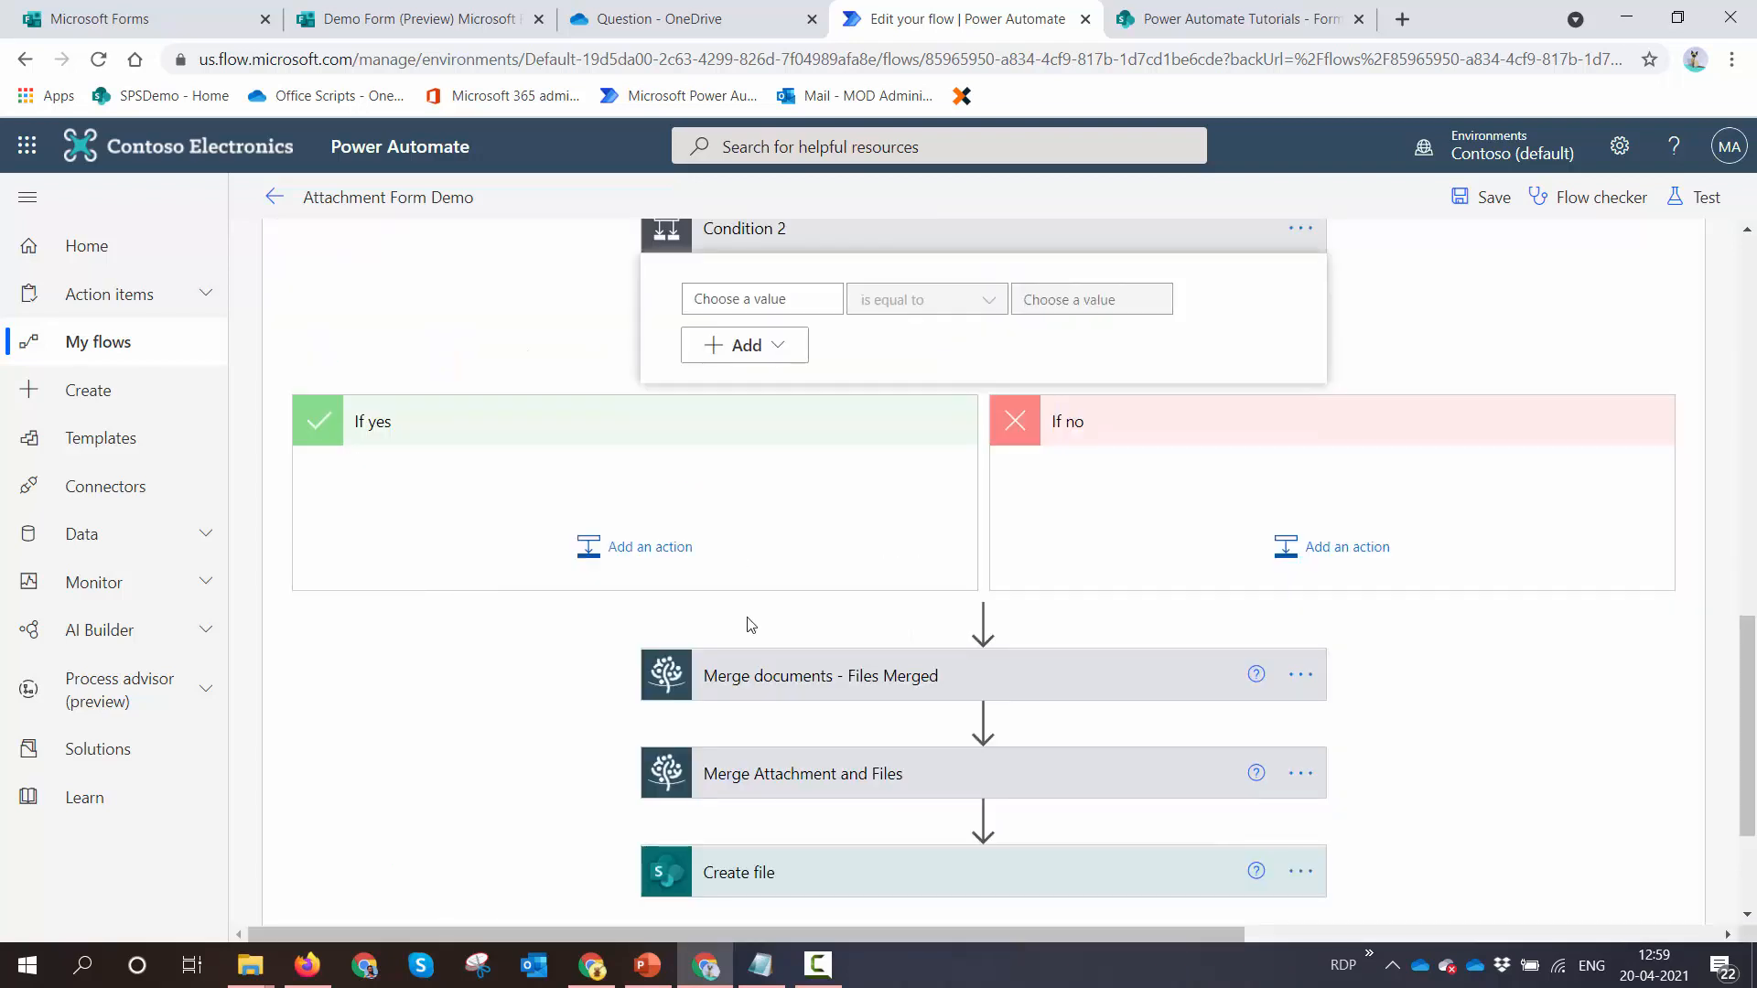
pyautogui.scroll(4, 809, 538)
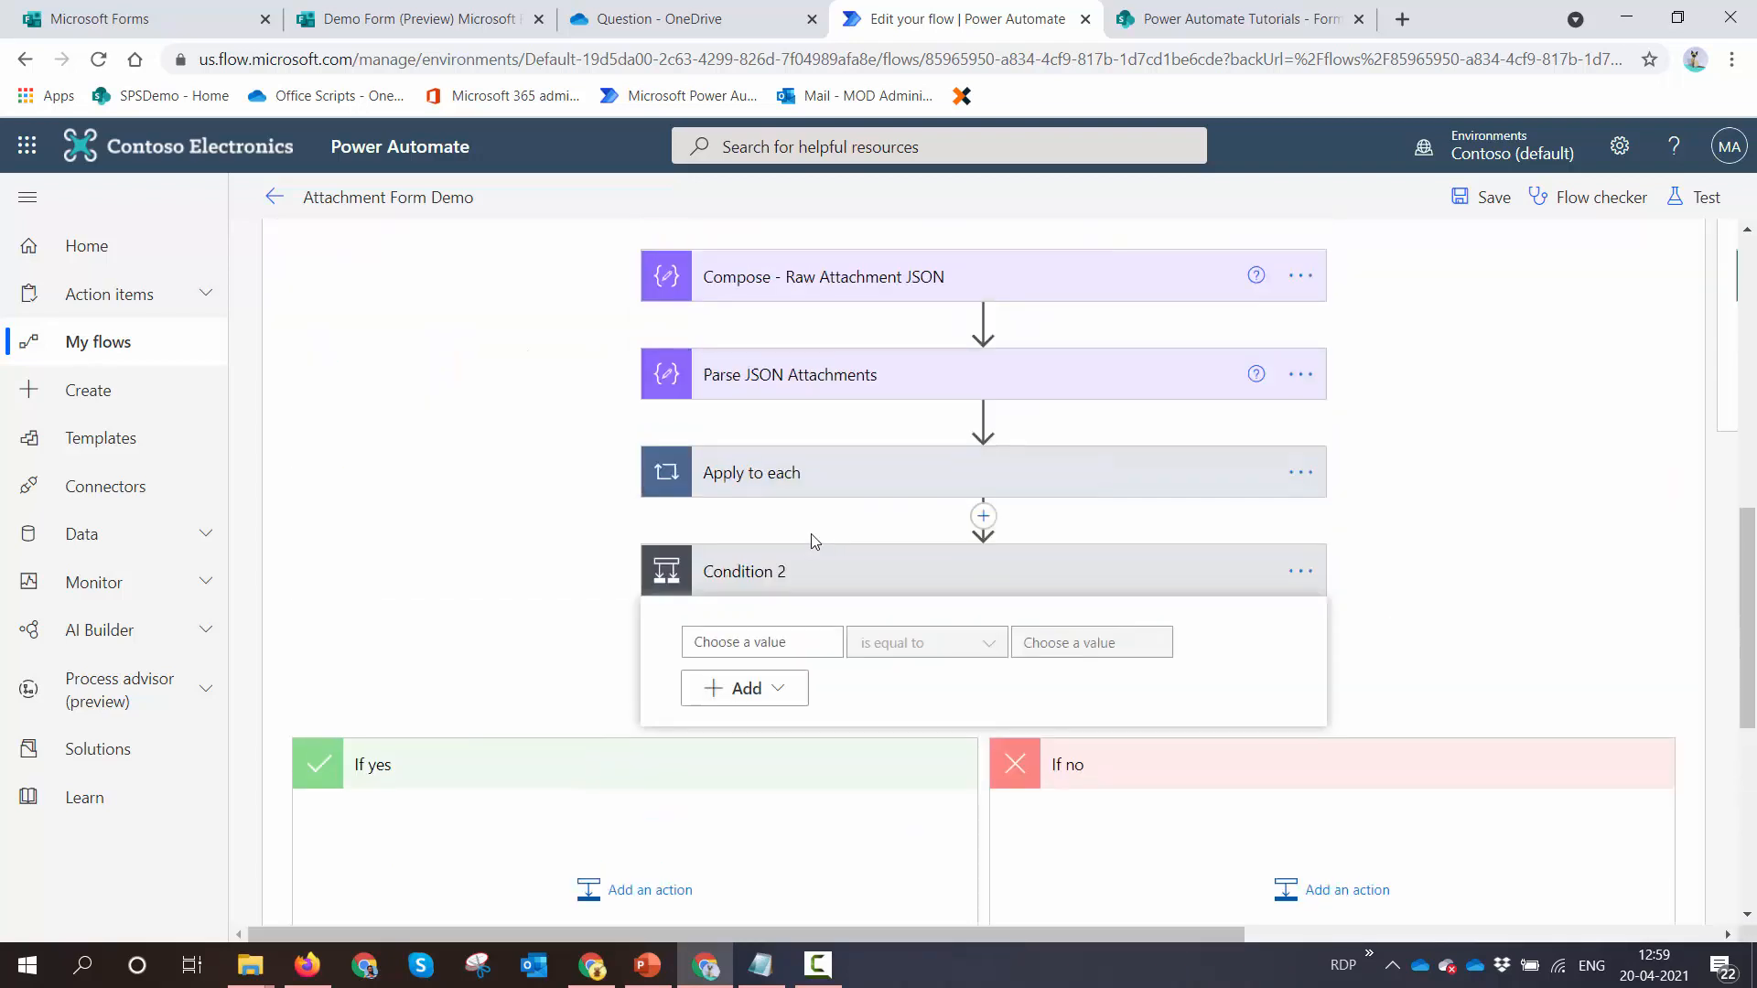
# Make Condition 2 compare Count Attachment 'is greater than' 1
pyautogui.click(793, 645)
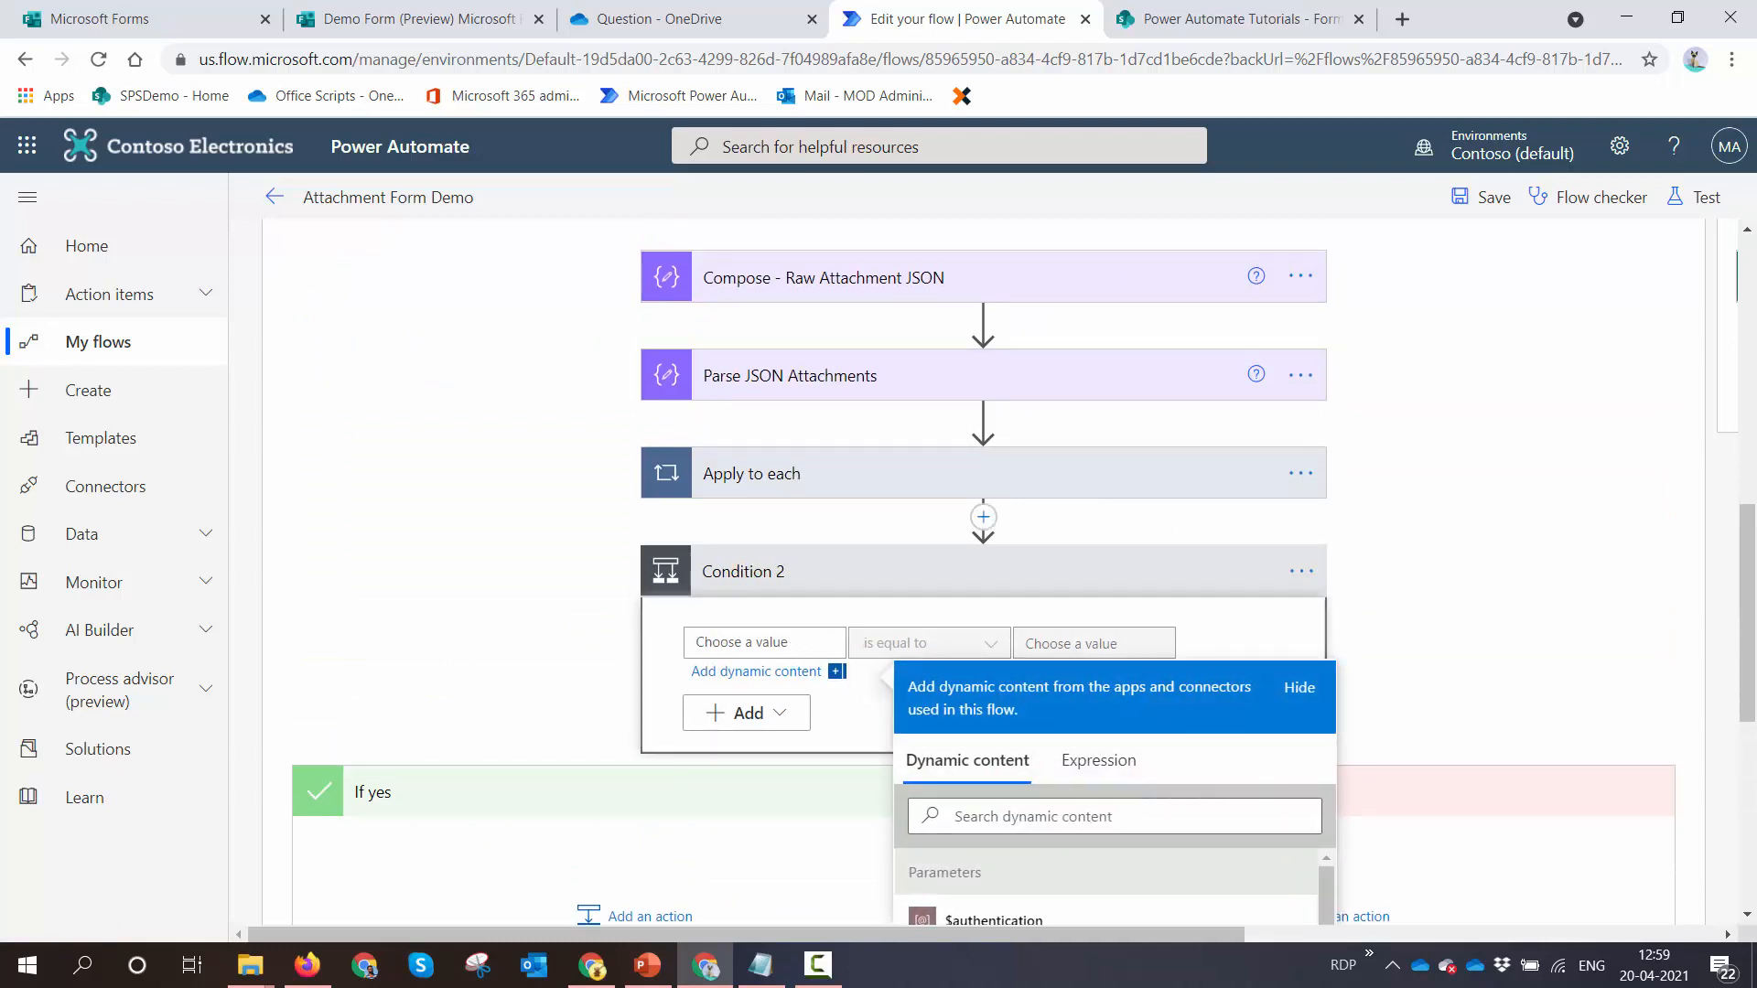
pyautogui.scroll(-3, 1165, 568)
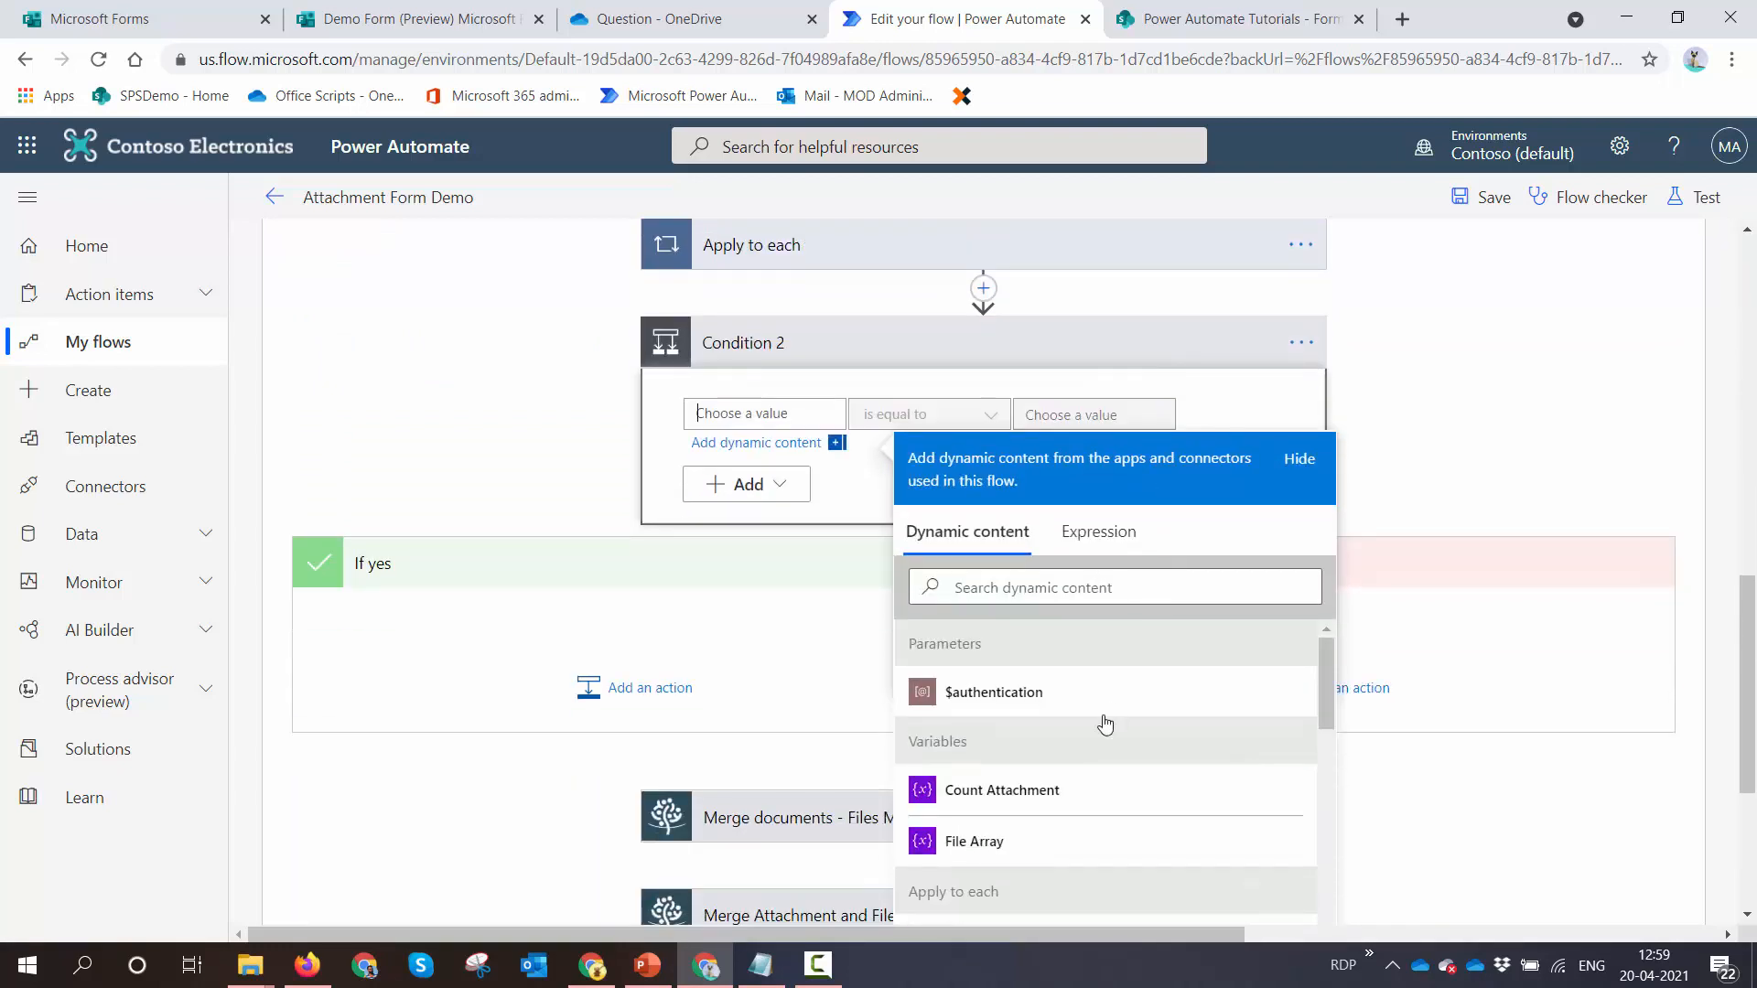
pyautogui.click(997, 784)
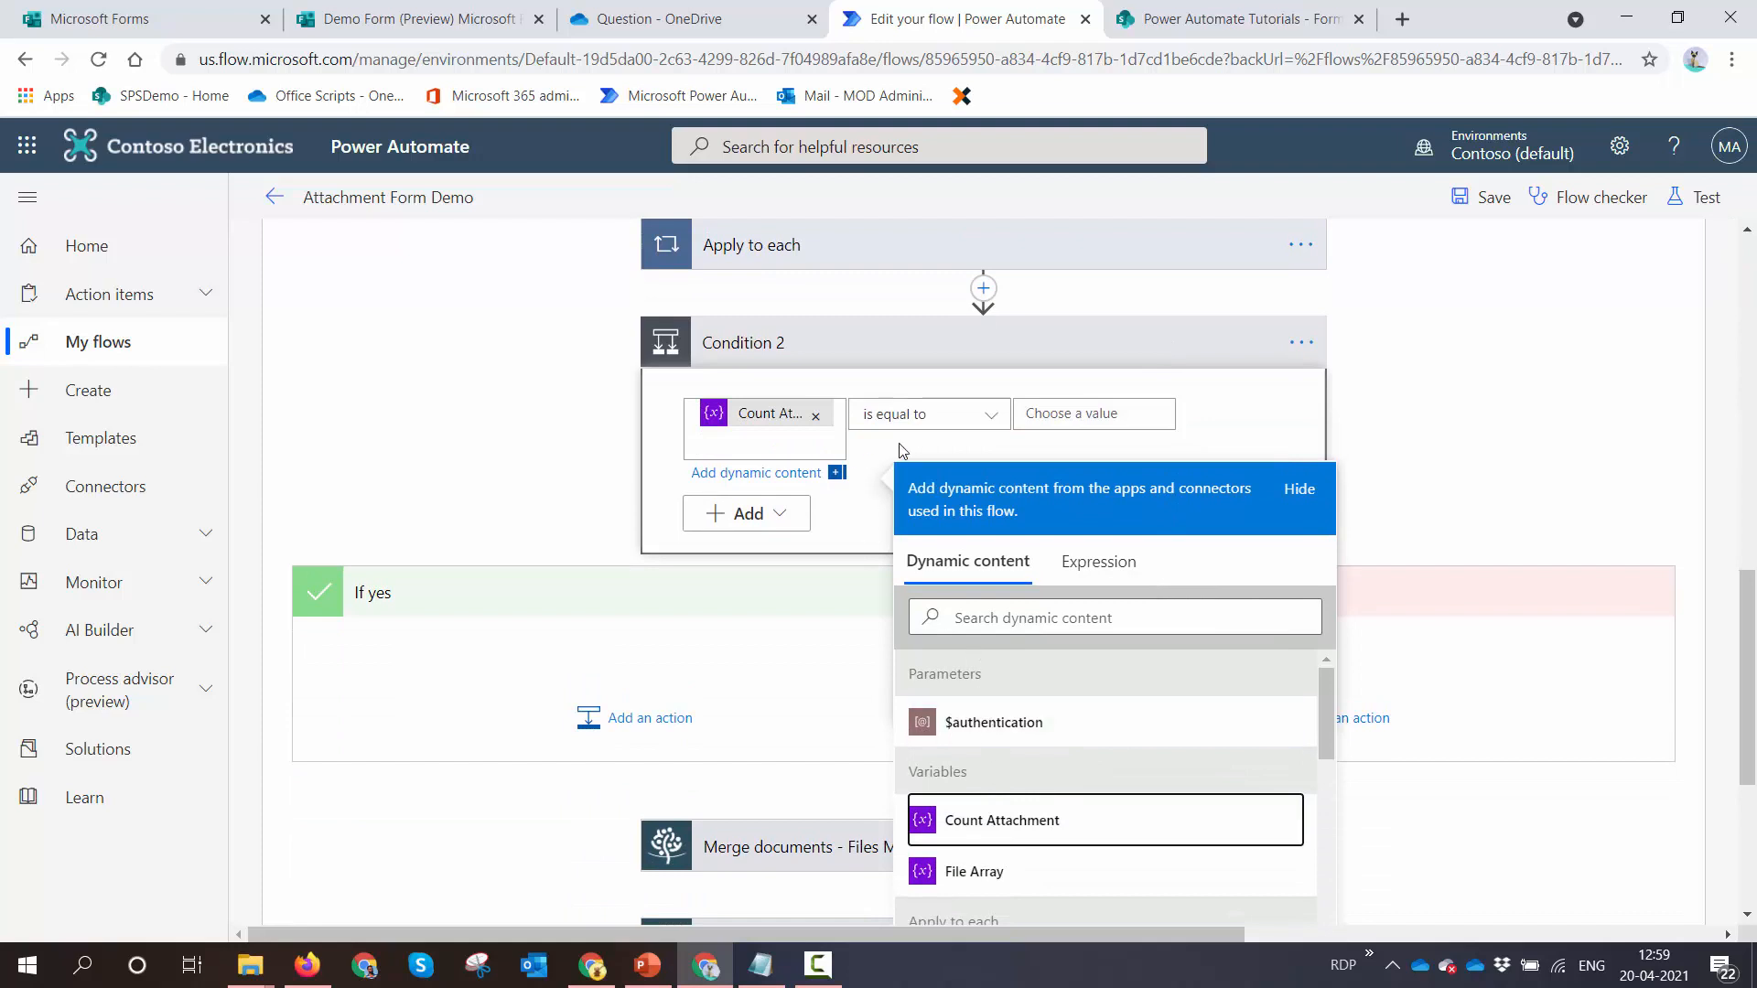
pyautogui.click(992, 416)
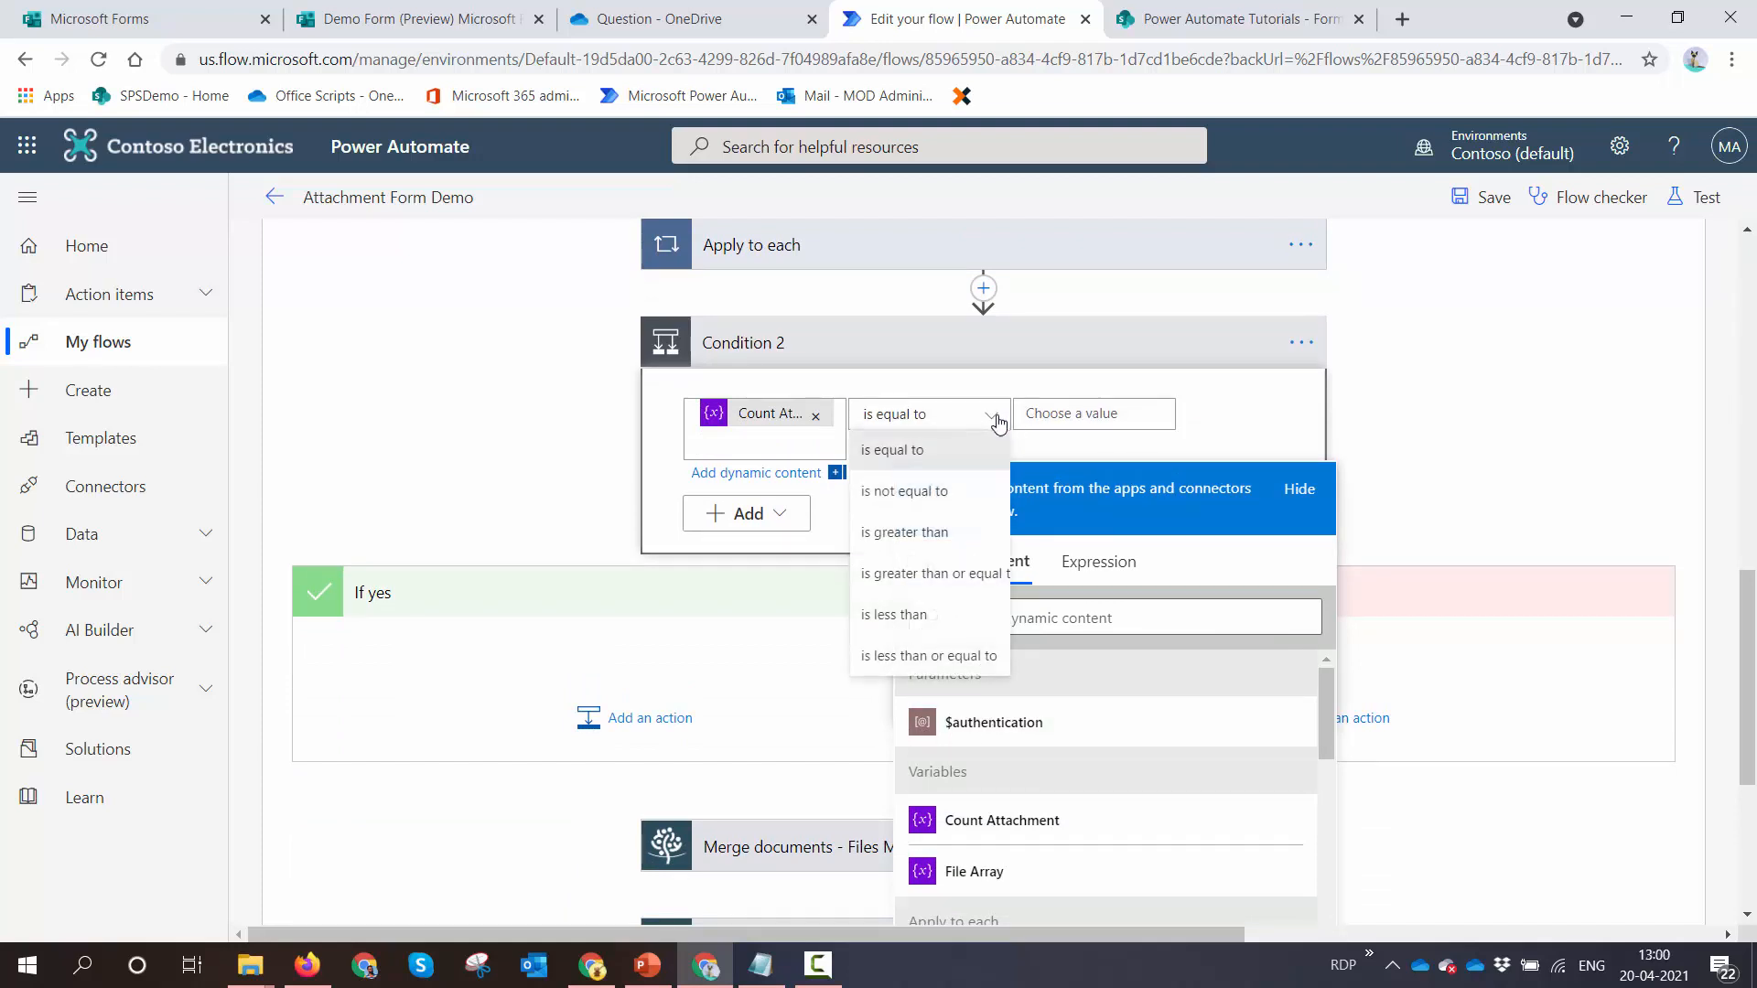
pyautogui.click(980, 573)
pyautogui.click(1085, 416)
pyautogui.write('1')
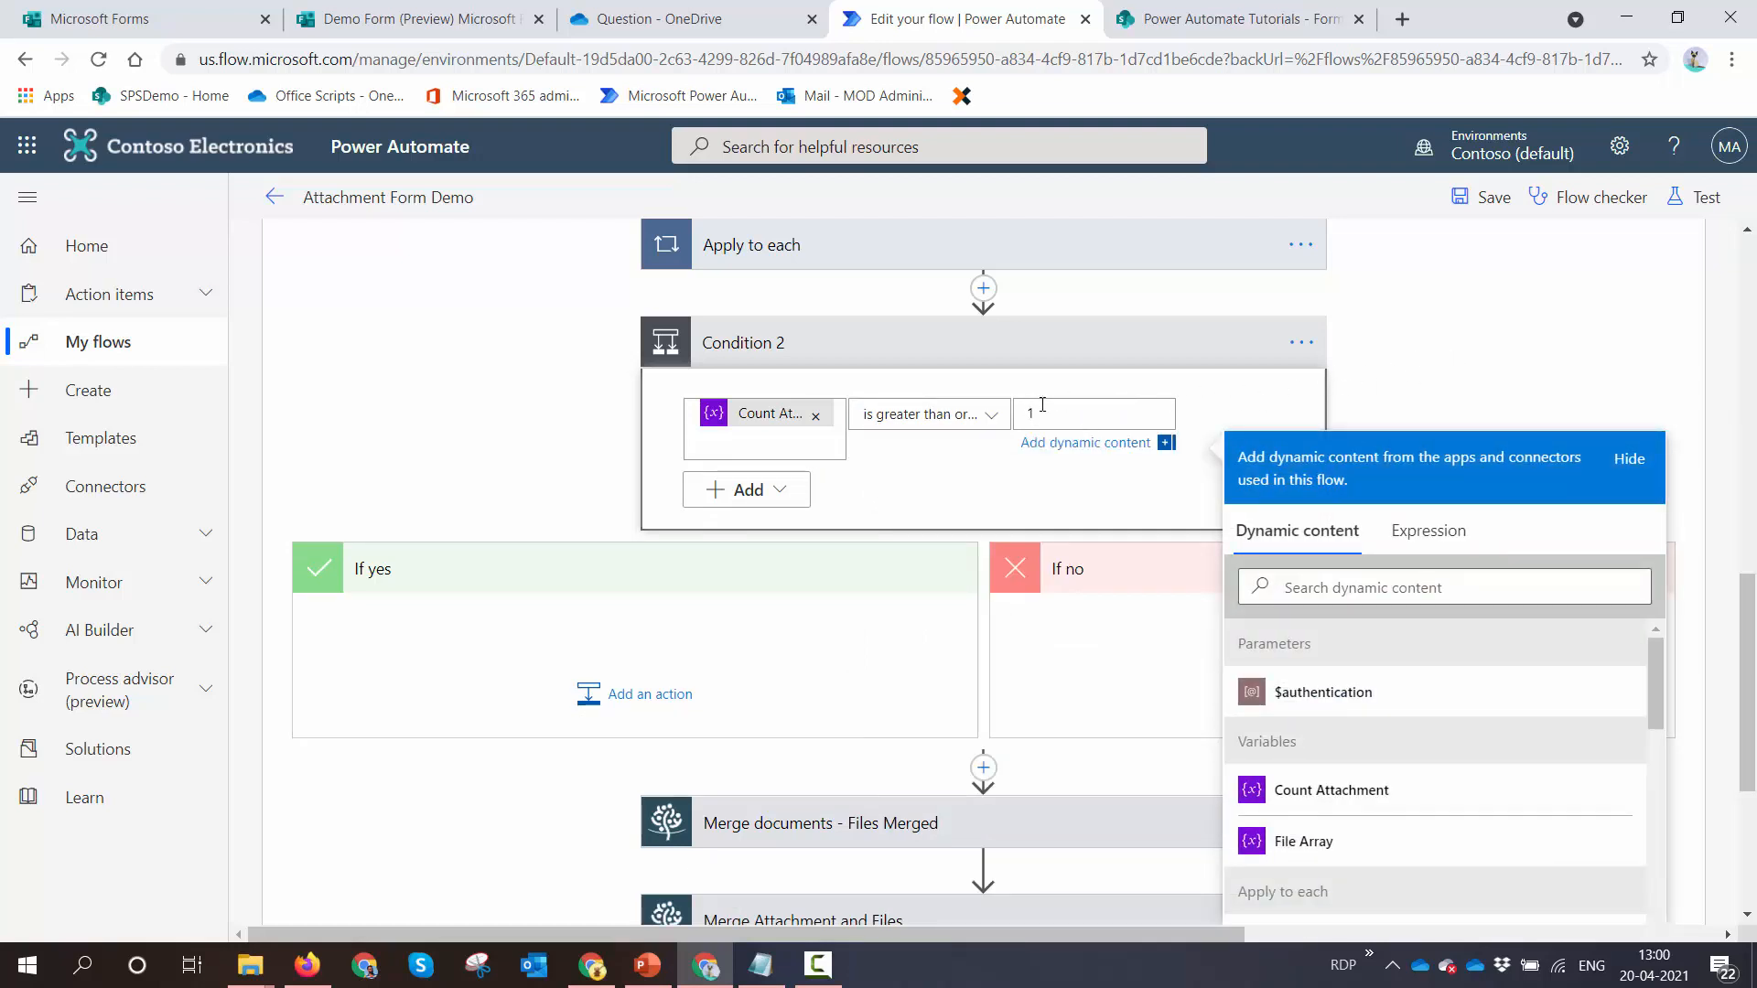
pyautogui.click(990, 416)
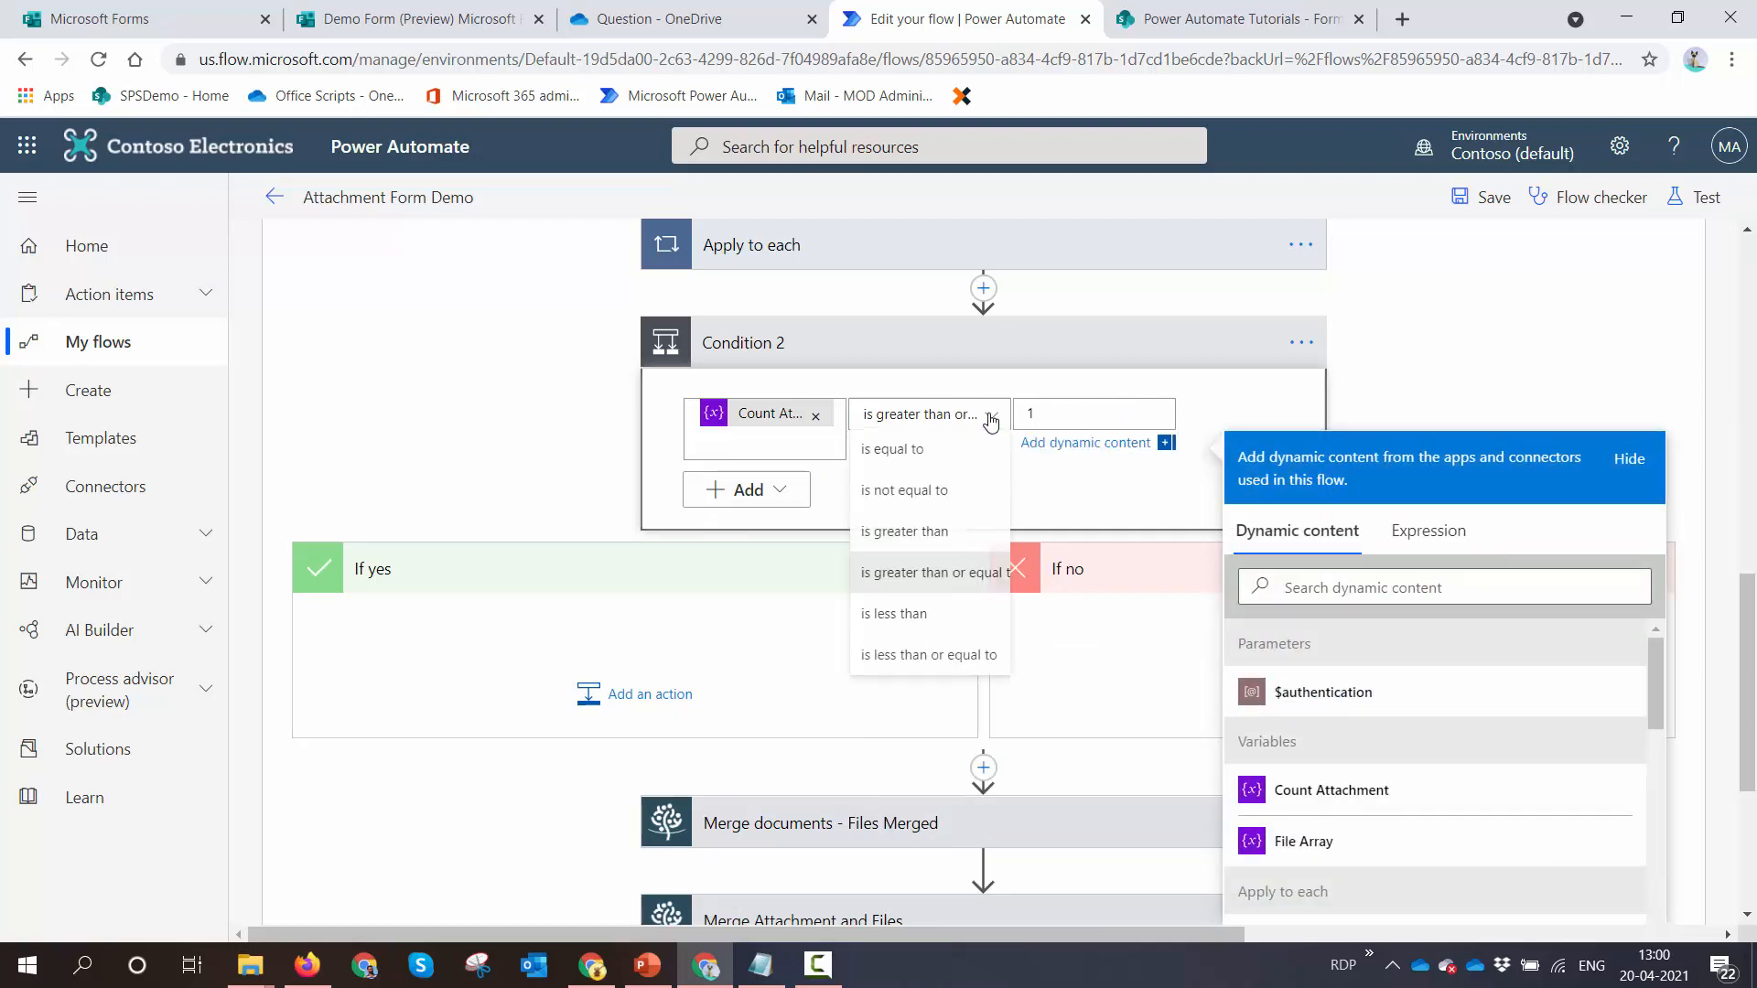
pyautogui.click(945, 528)
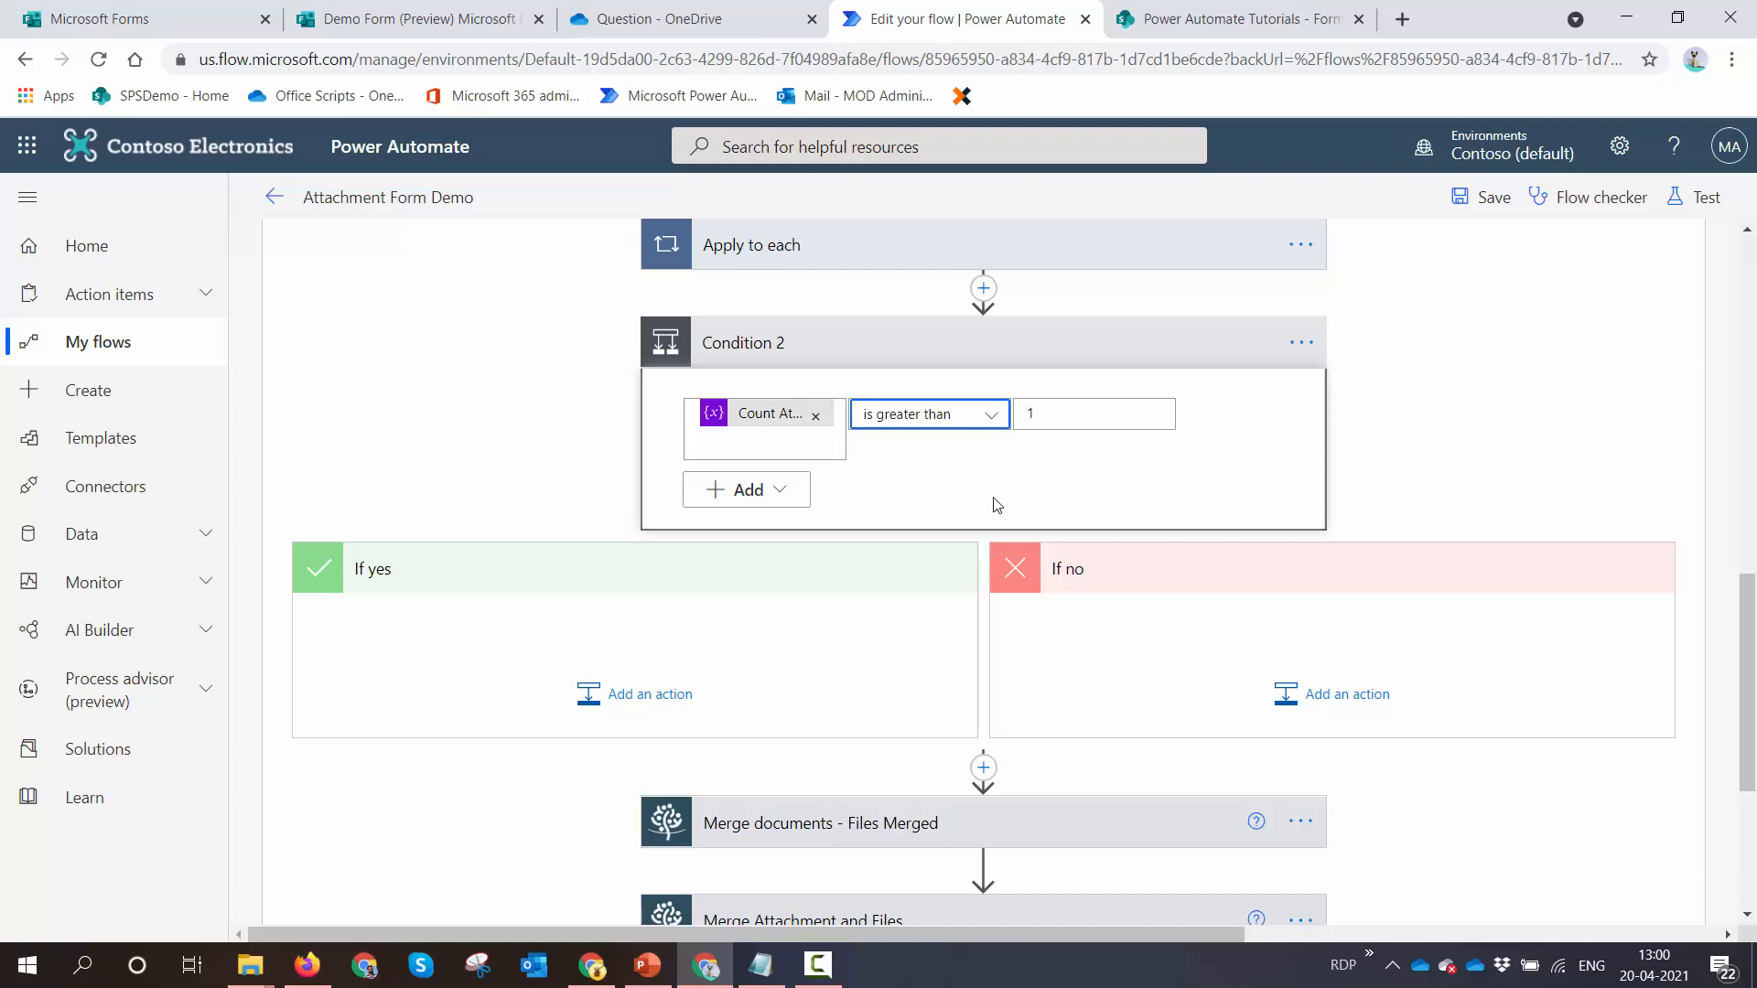
pyautogui.hotkey('alt', 'Tab')
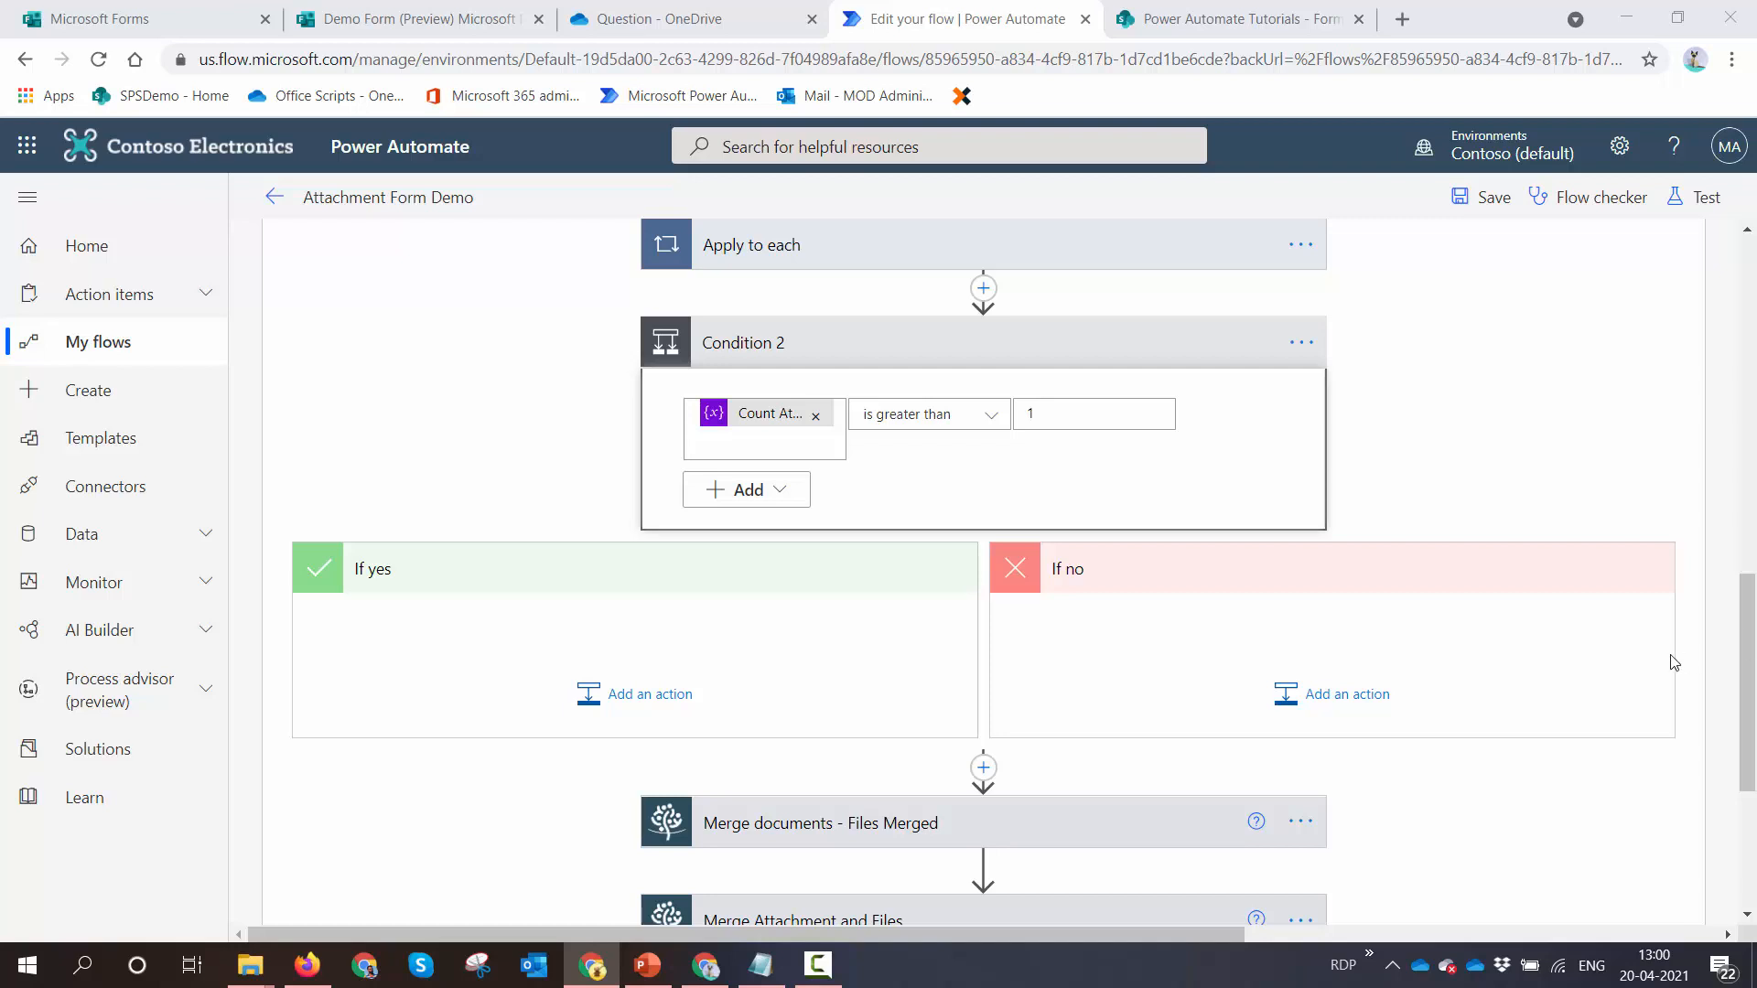
# Move Merge documents, Merge Attachment and Files, and Create file into If yes; add Compose under If no
pyautogui.moveTo(926, 831); pyautogui.dragTo(566, 646)
pyautogui.scroll(-1, 911, 784)
pyautogui.moveTo(911, 784); pyautogui.dragTo(590, 657)
pyautogui.moveTo(941, 894); pyautogui.dragTo(568, 709)
pyautogui.write('Compose')
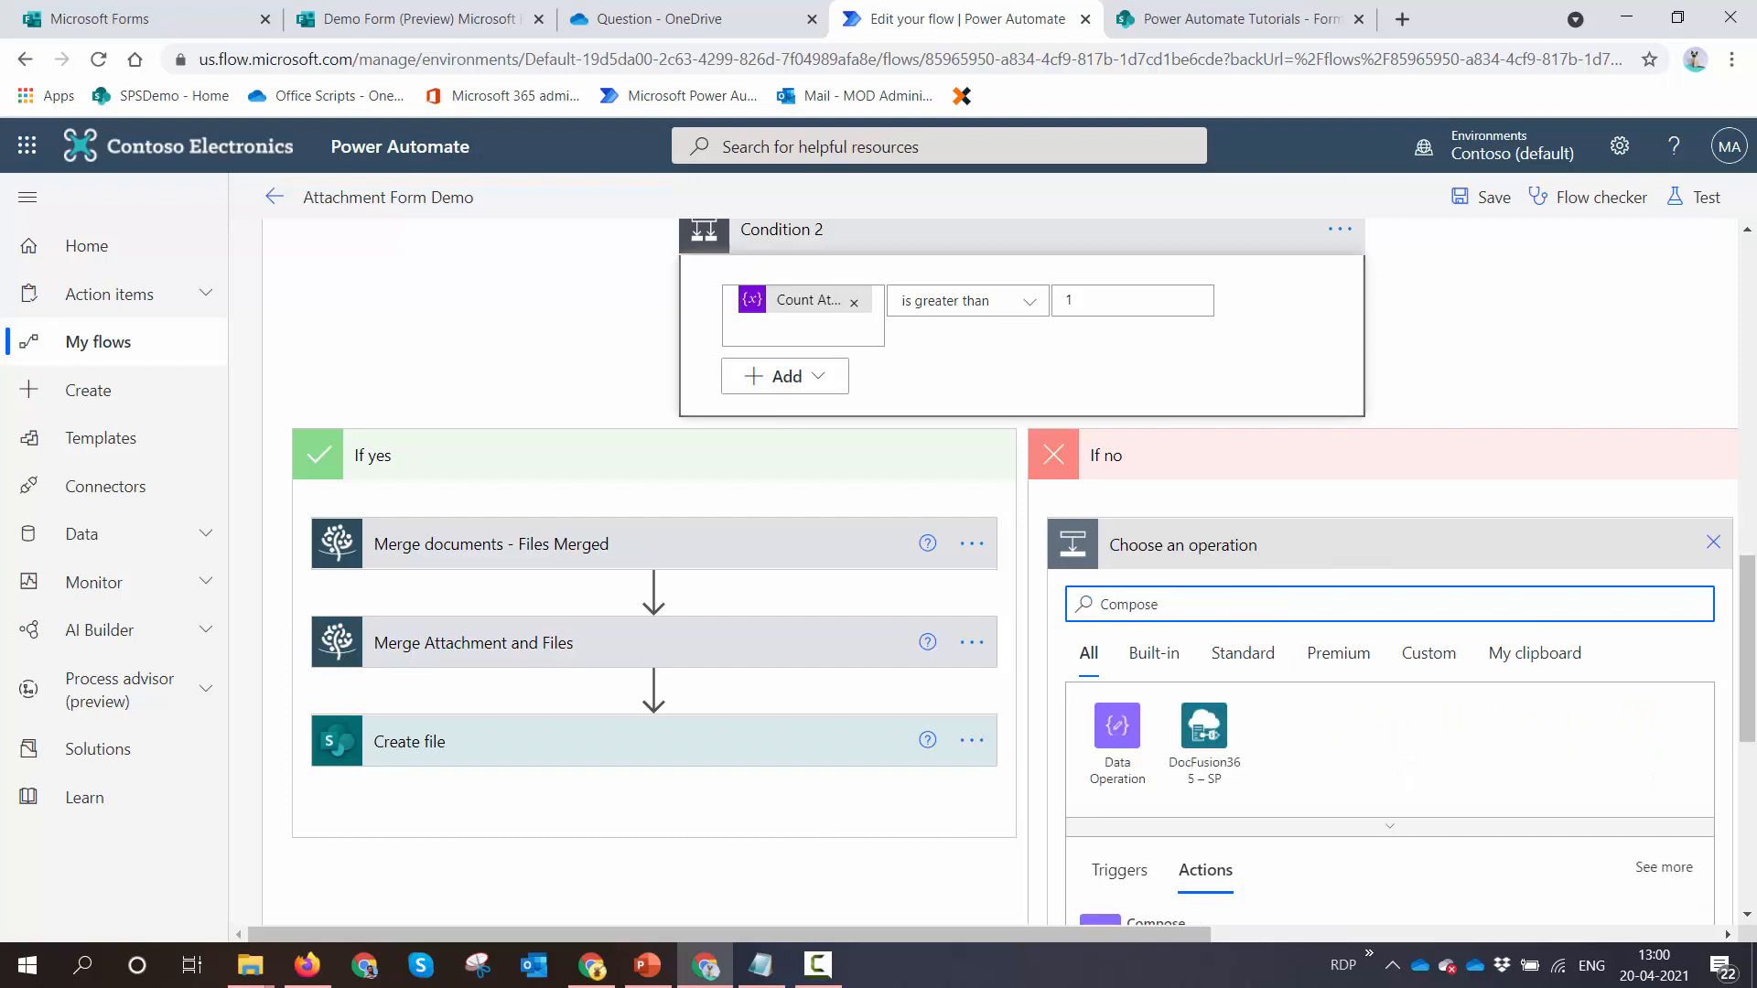
pyautogui.hotkey('alt', 'Tab')
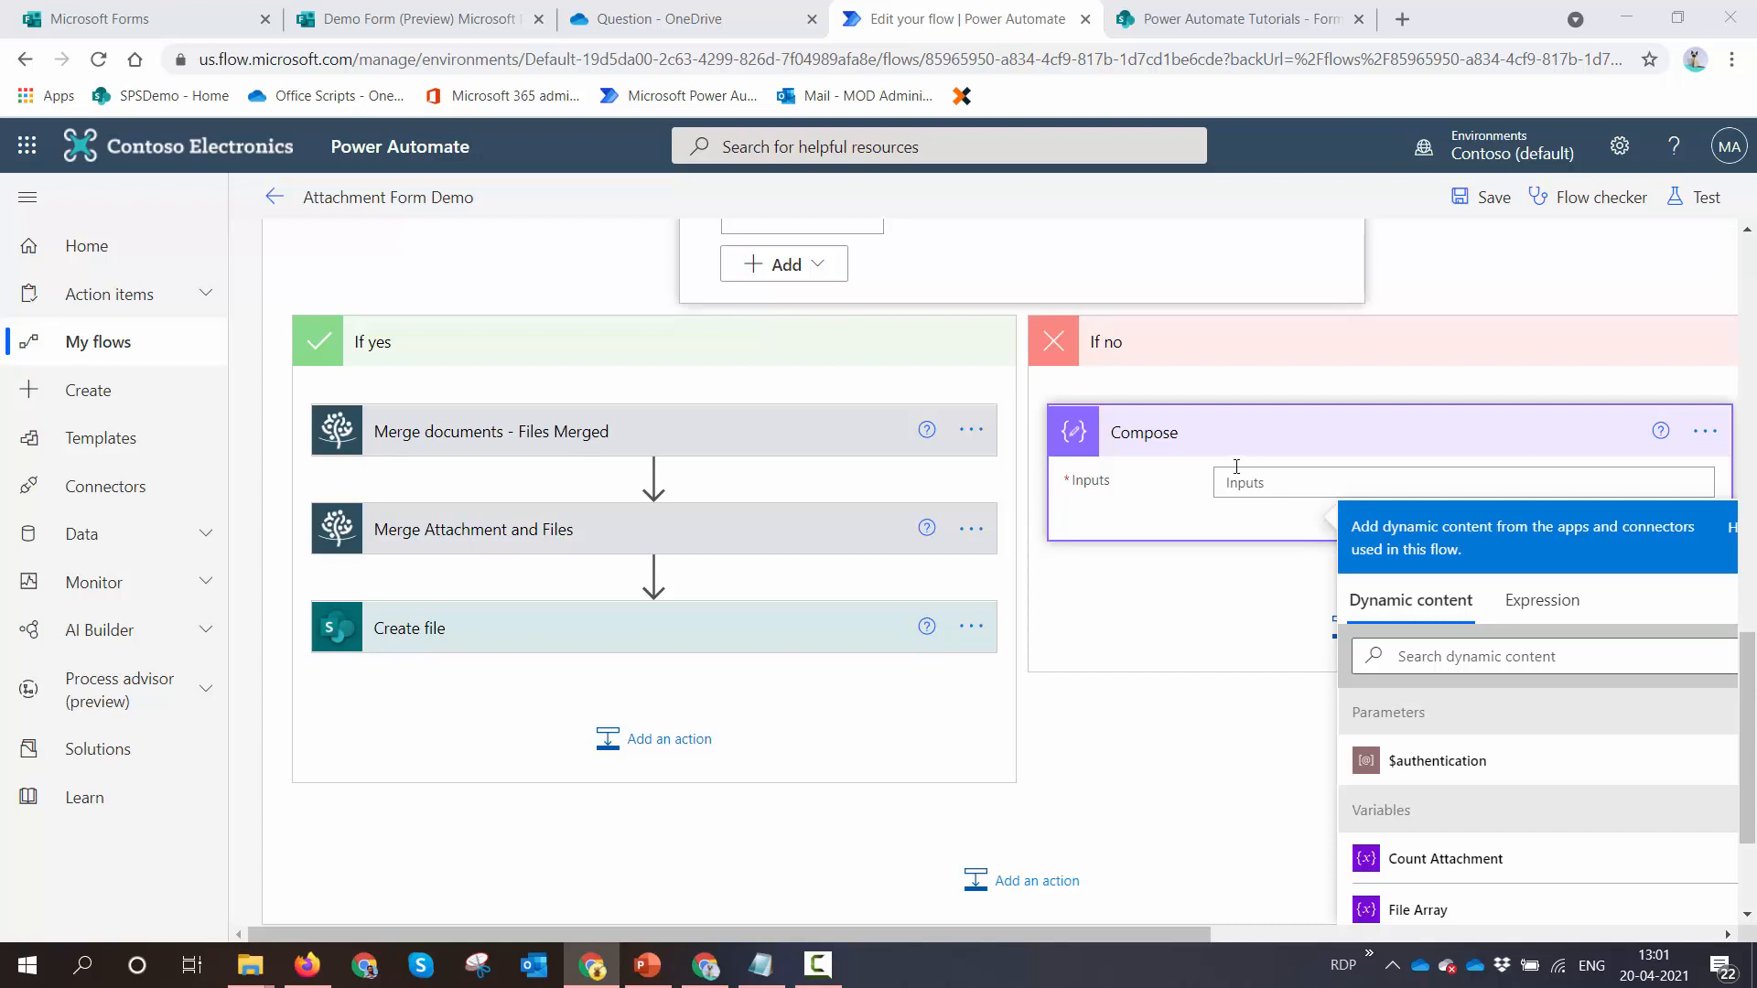
# Start the Compose input expression as first() wrapped around the File Array variable
pyautogui.scroll(5, 1236, 466)
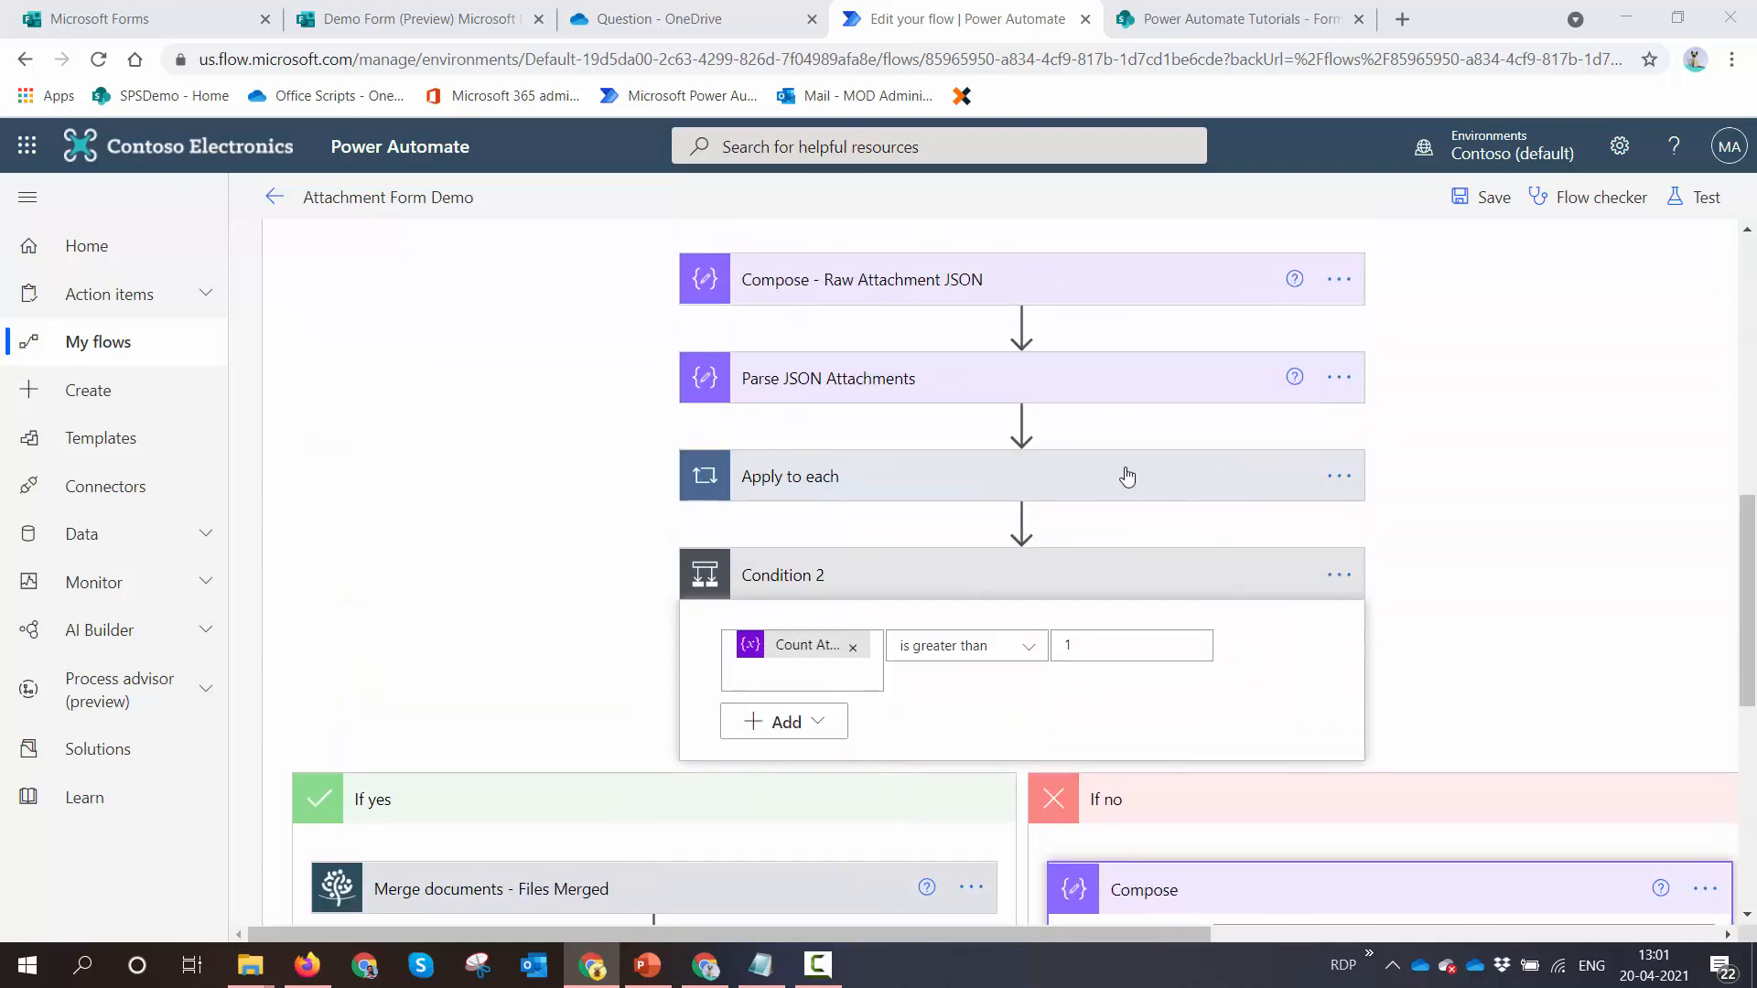
pyautogui.scroll(-2, 1126, 476)
pyautogui.scroll(-1, 1126, 476)
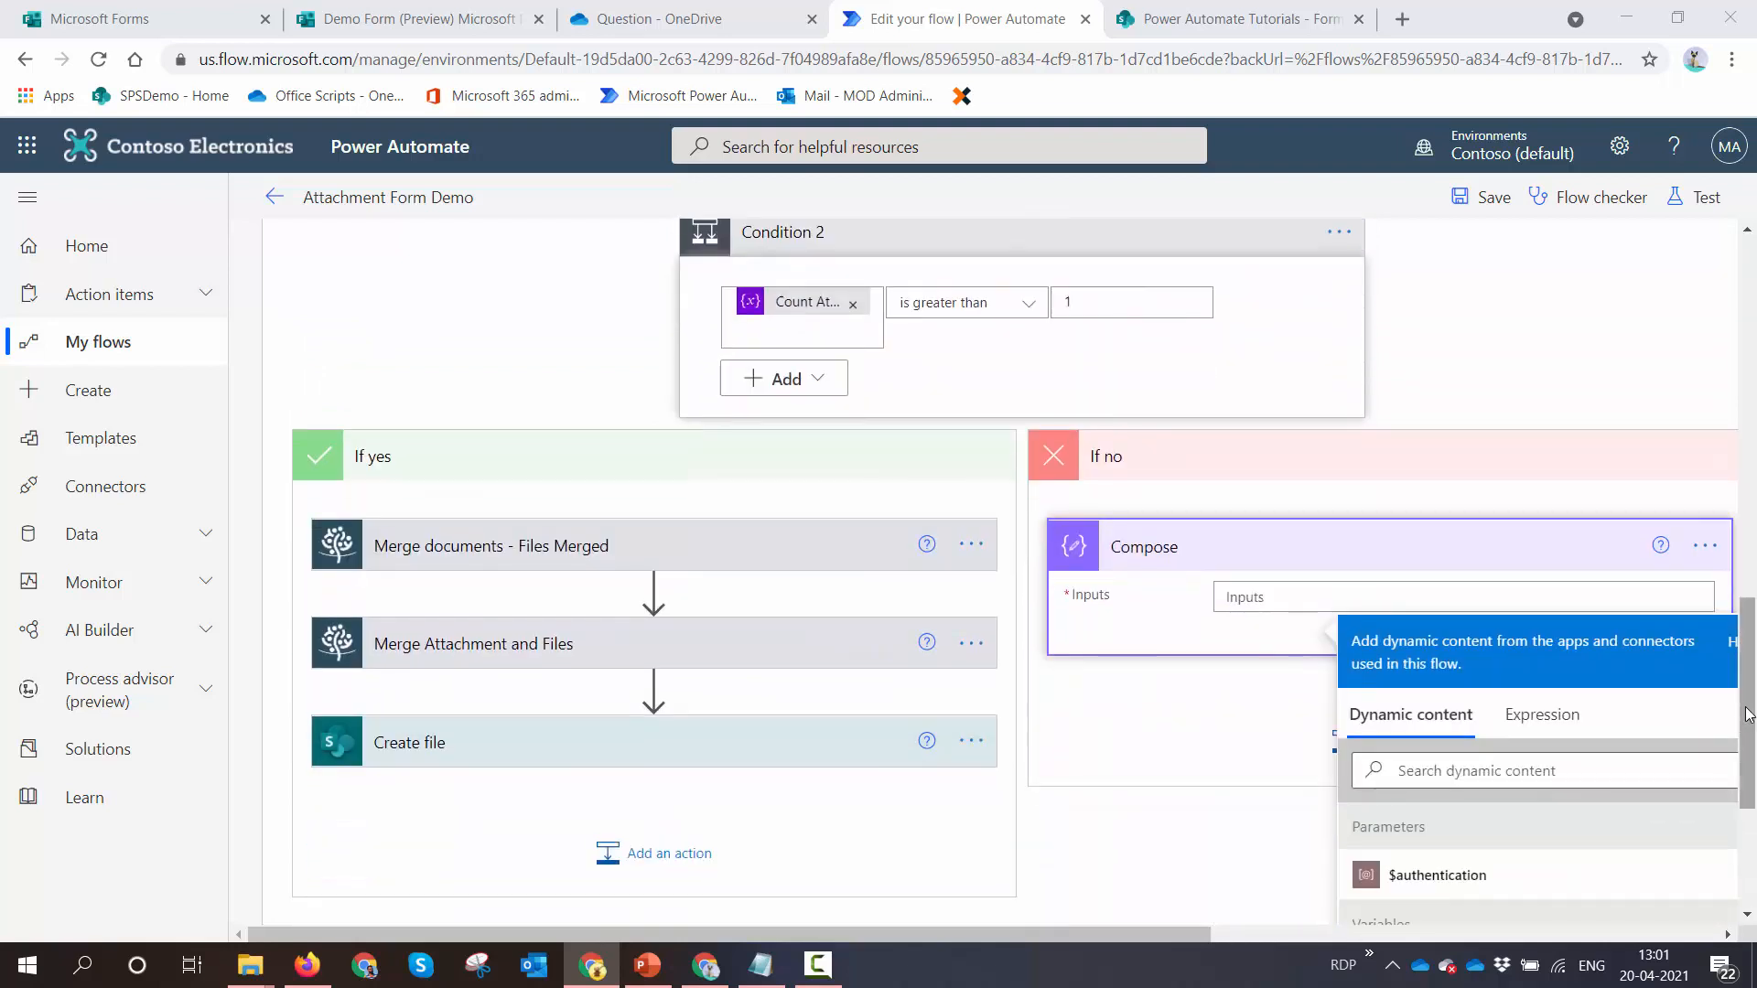
pyautogui.click(1574, 715)
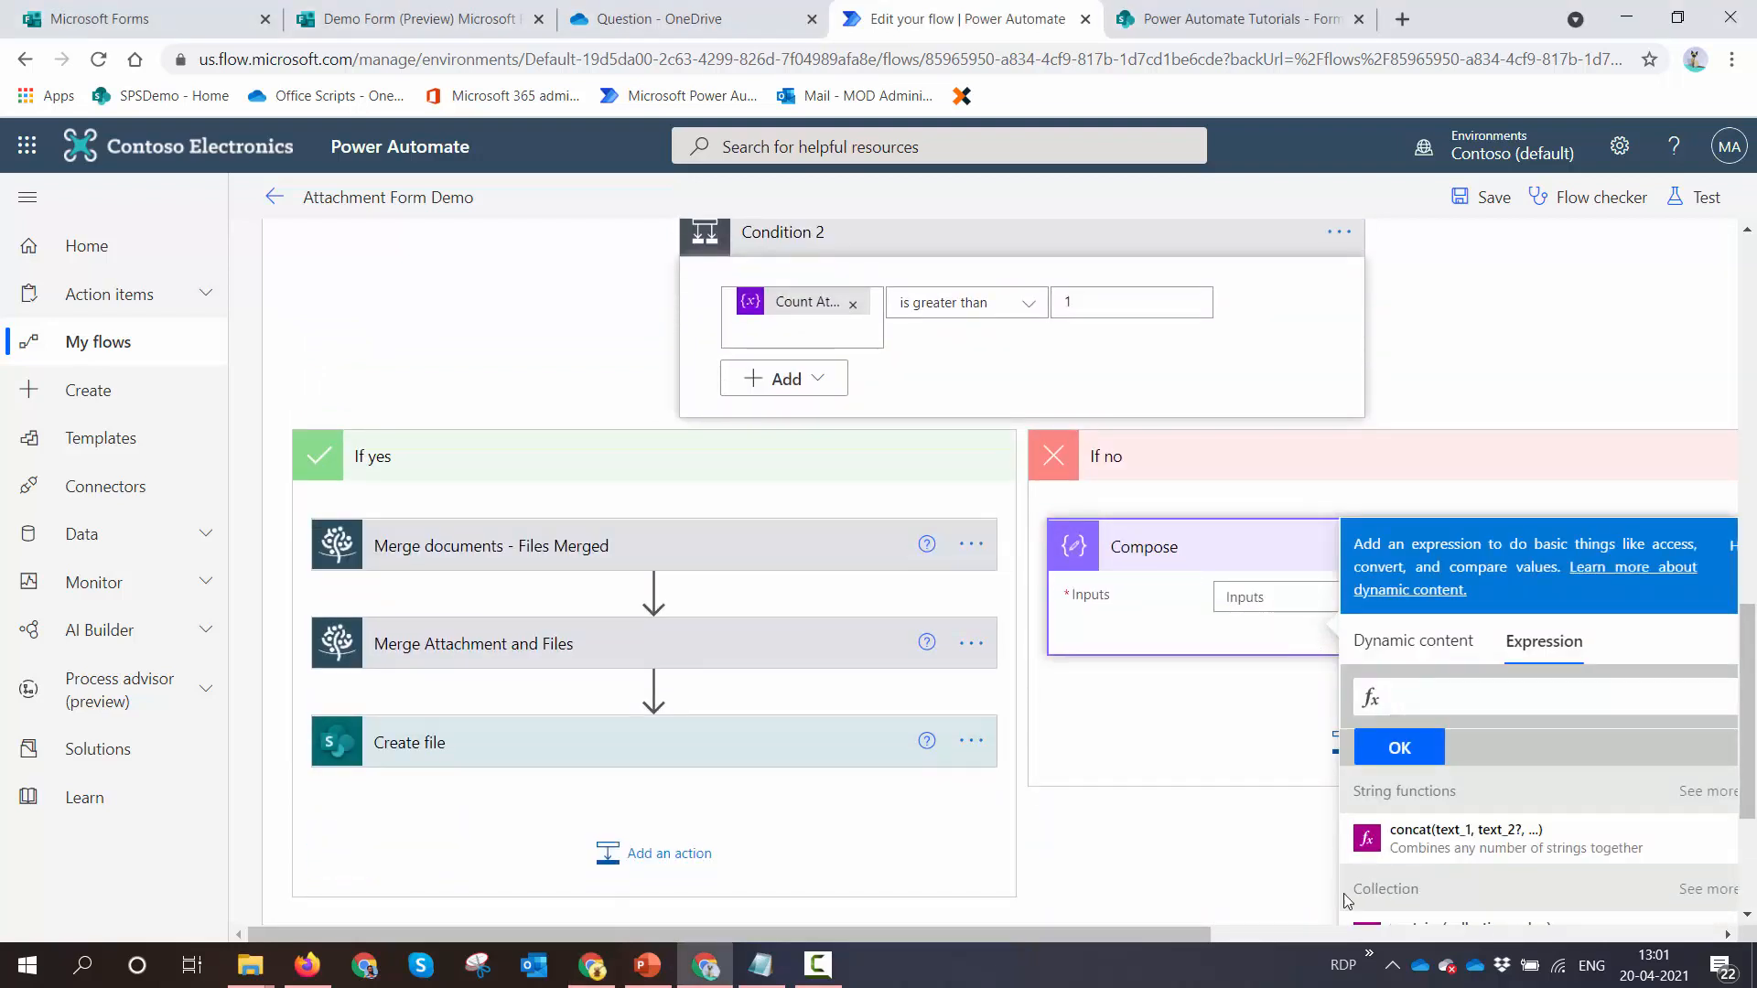
pyautogui.moveTo(1195, 937); pyautogui.dragTo(1318, 933)
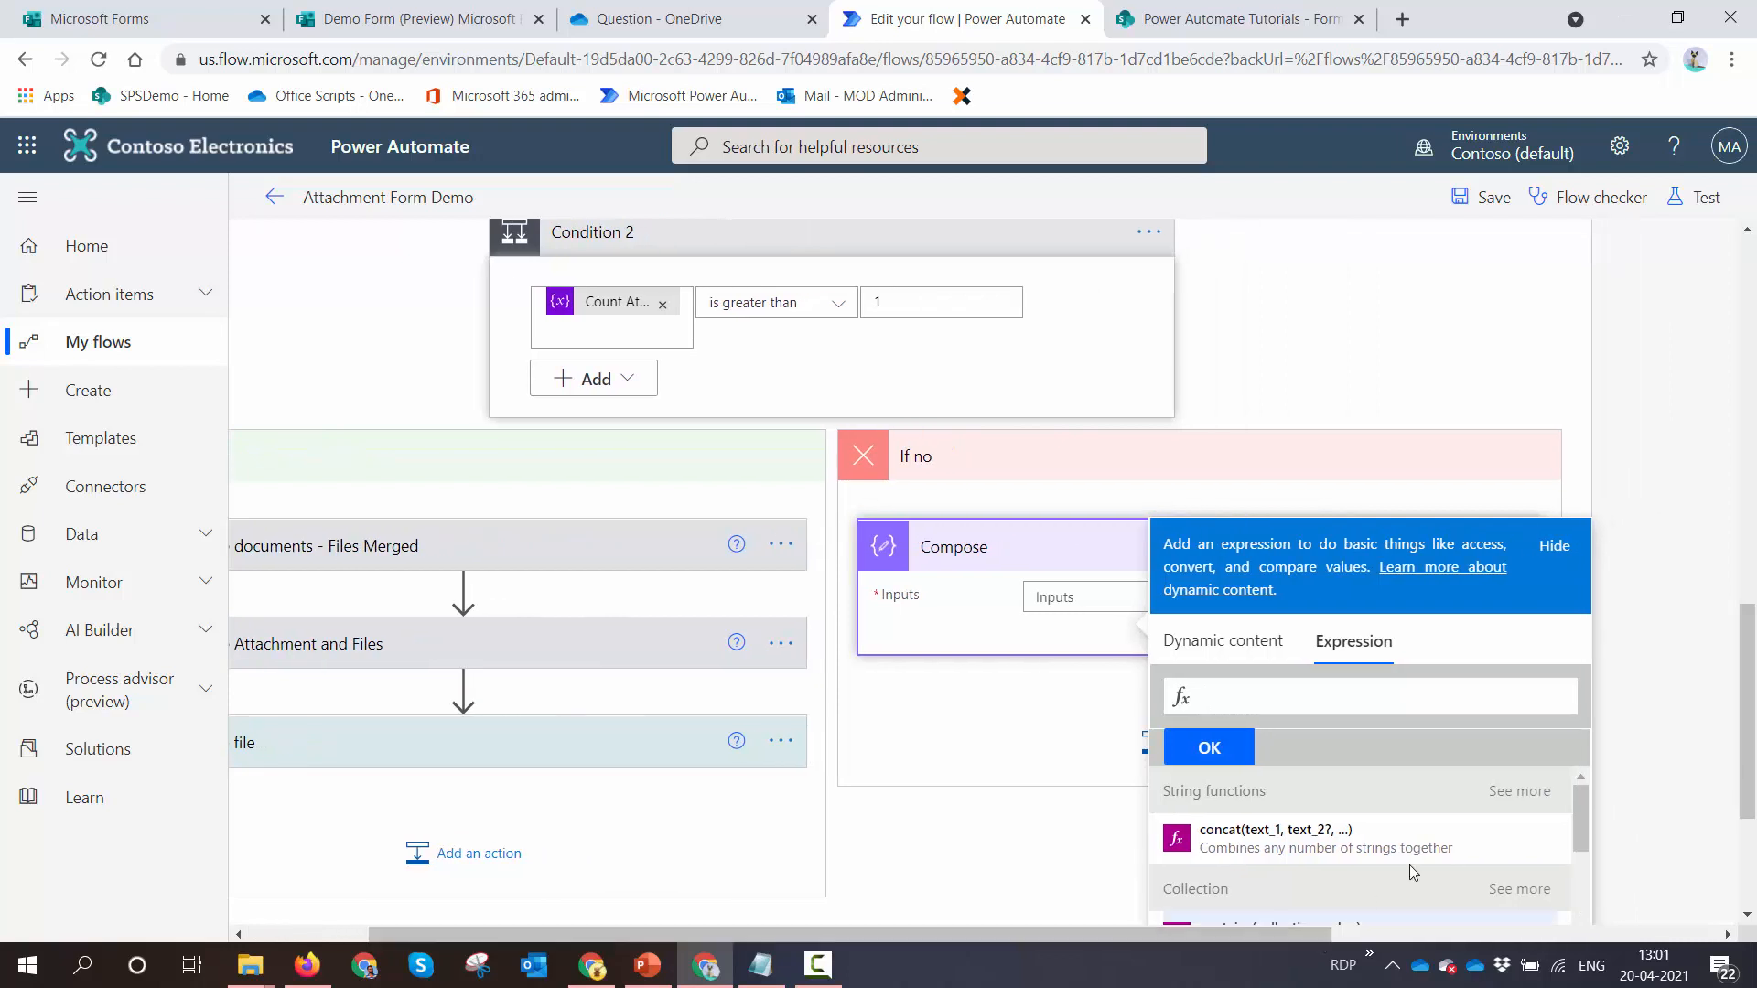
pyautogui.write('first')
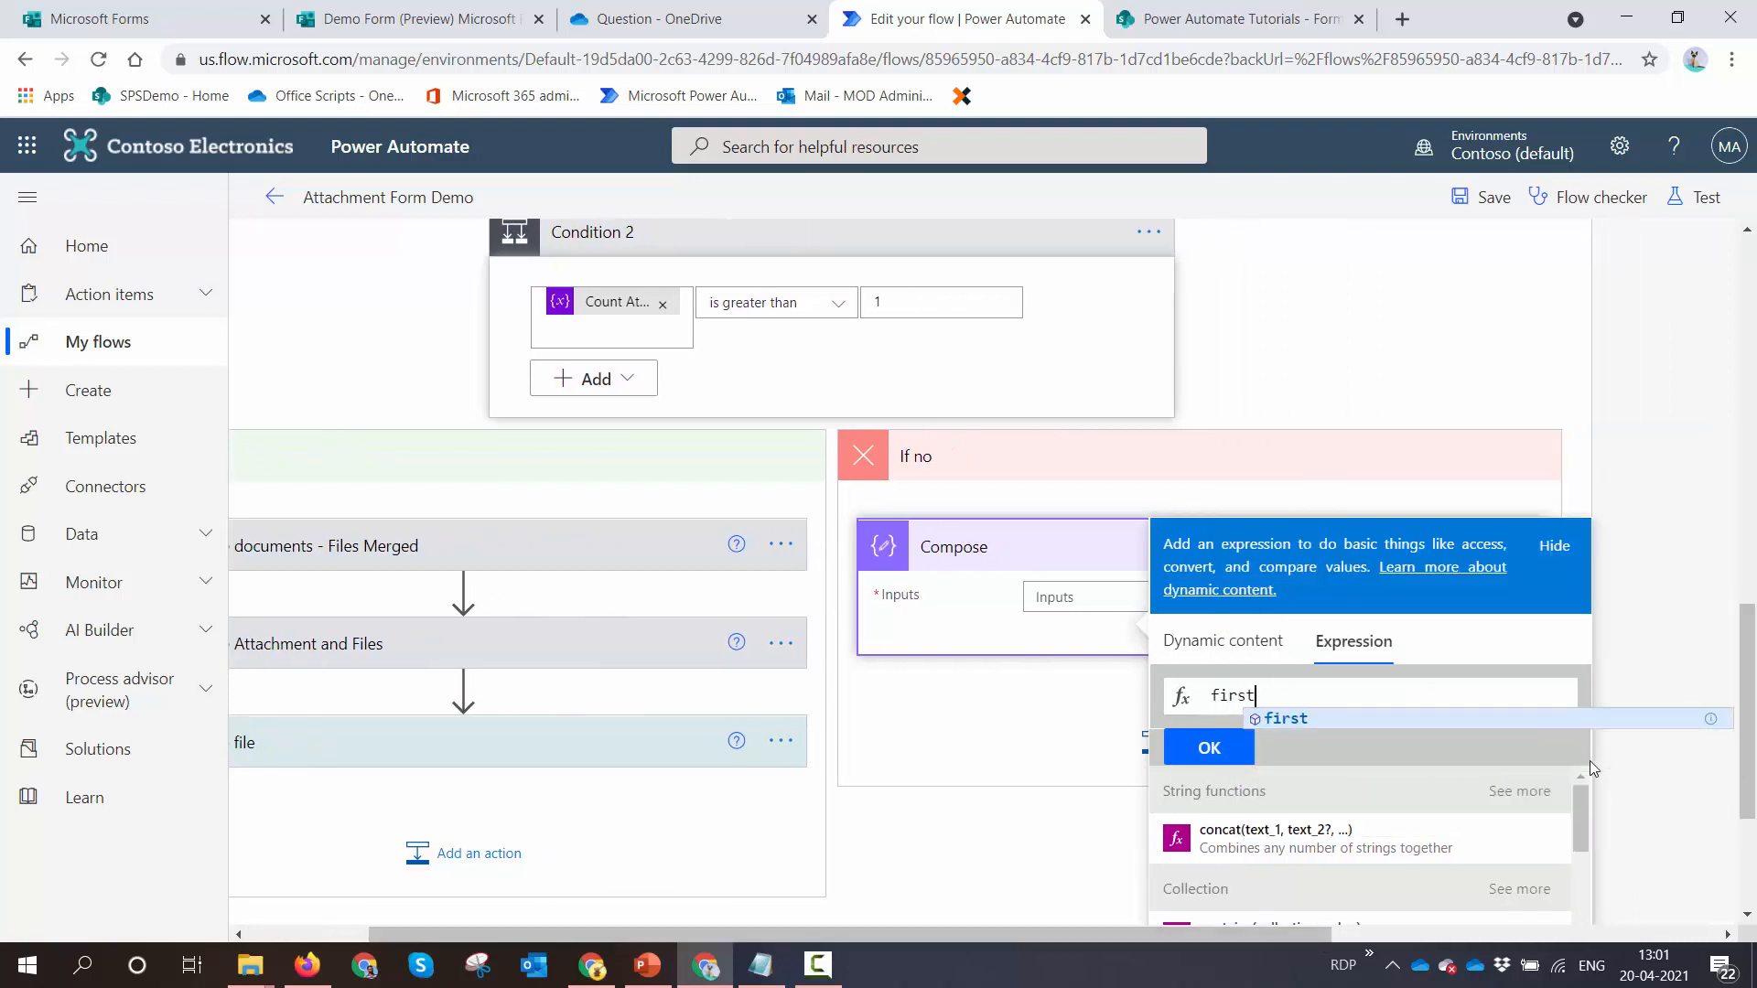
pyautogui.press('Return')
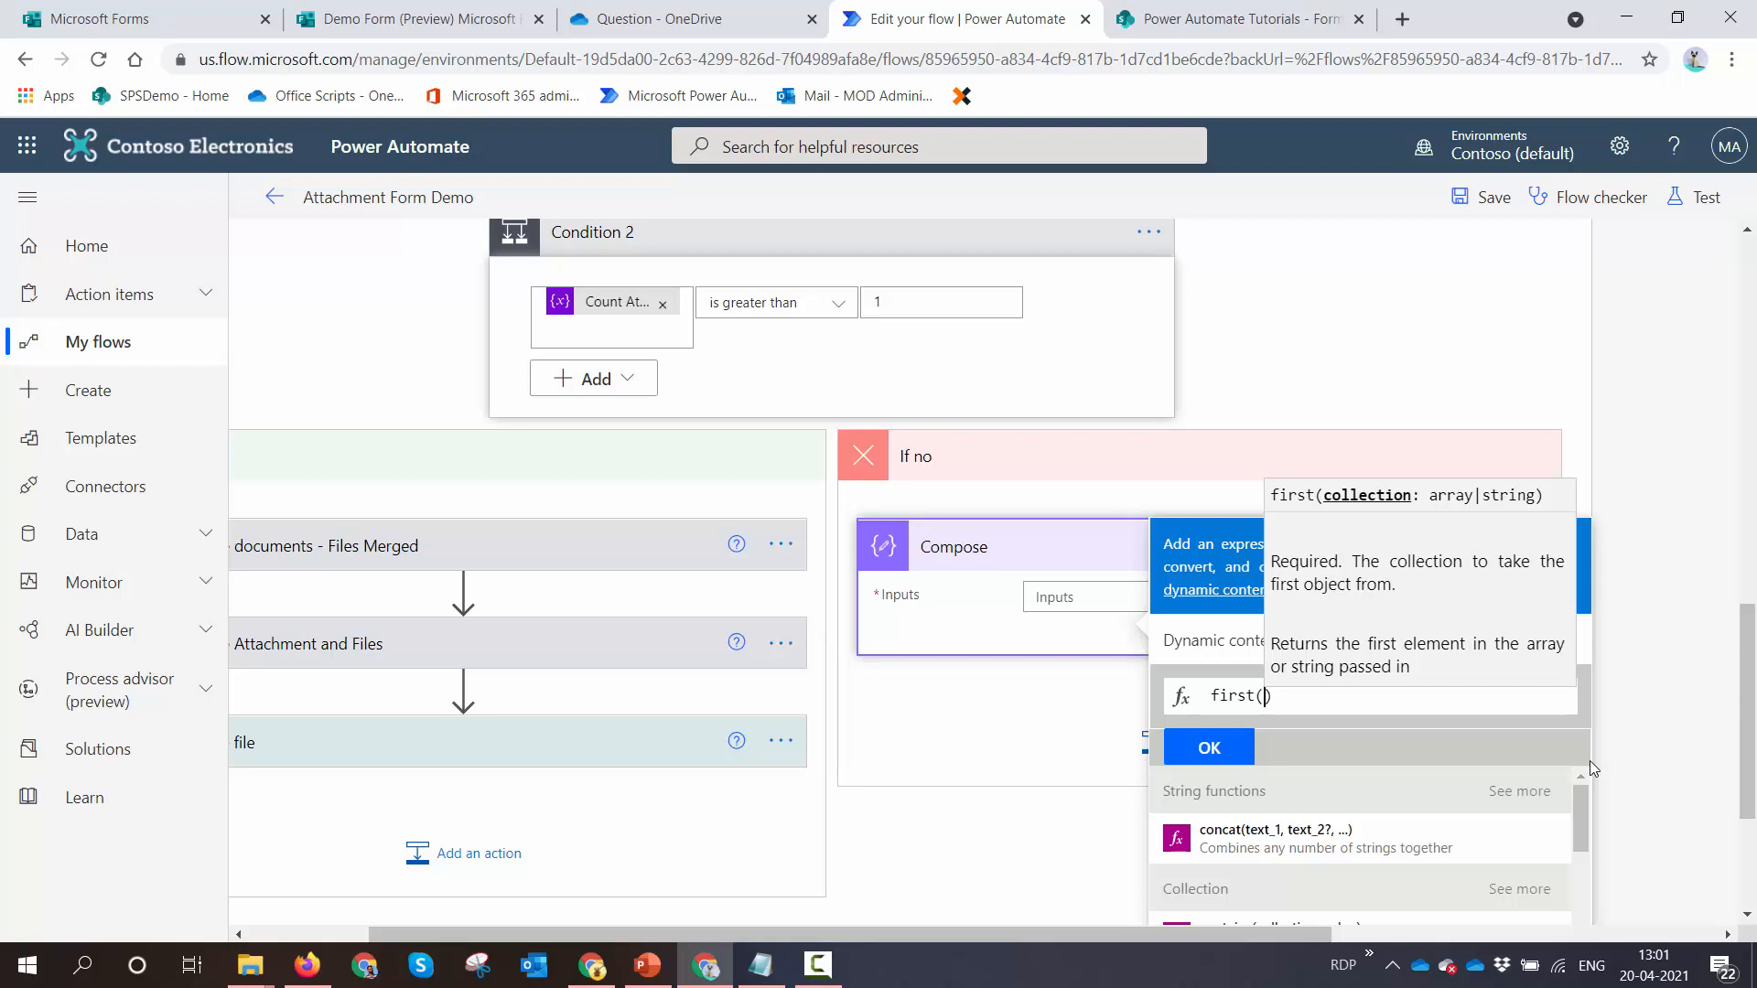
pyautogui.click(1210, 641)
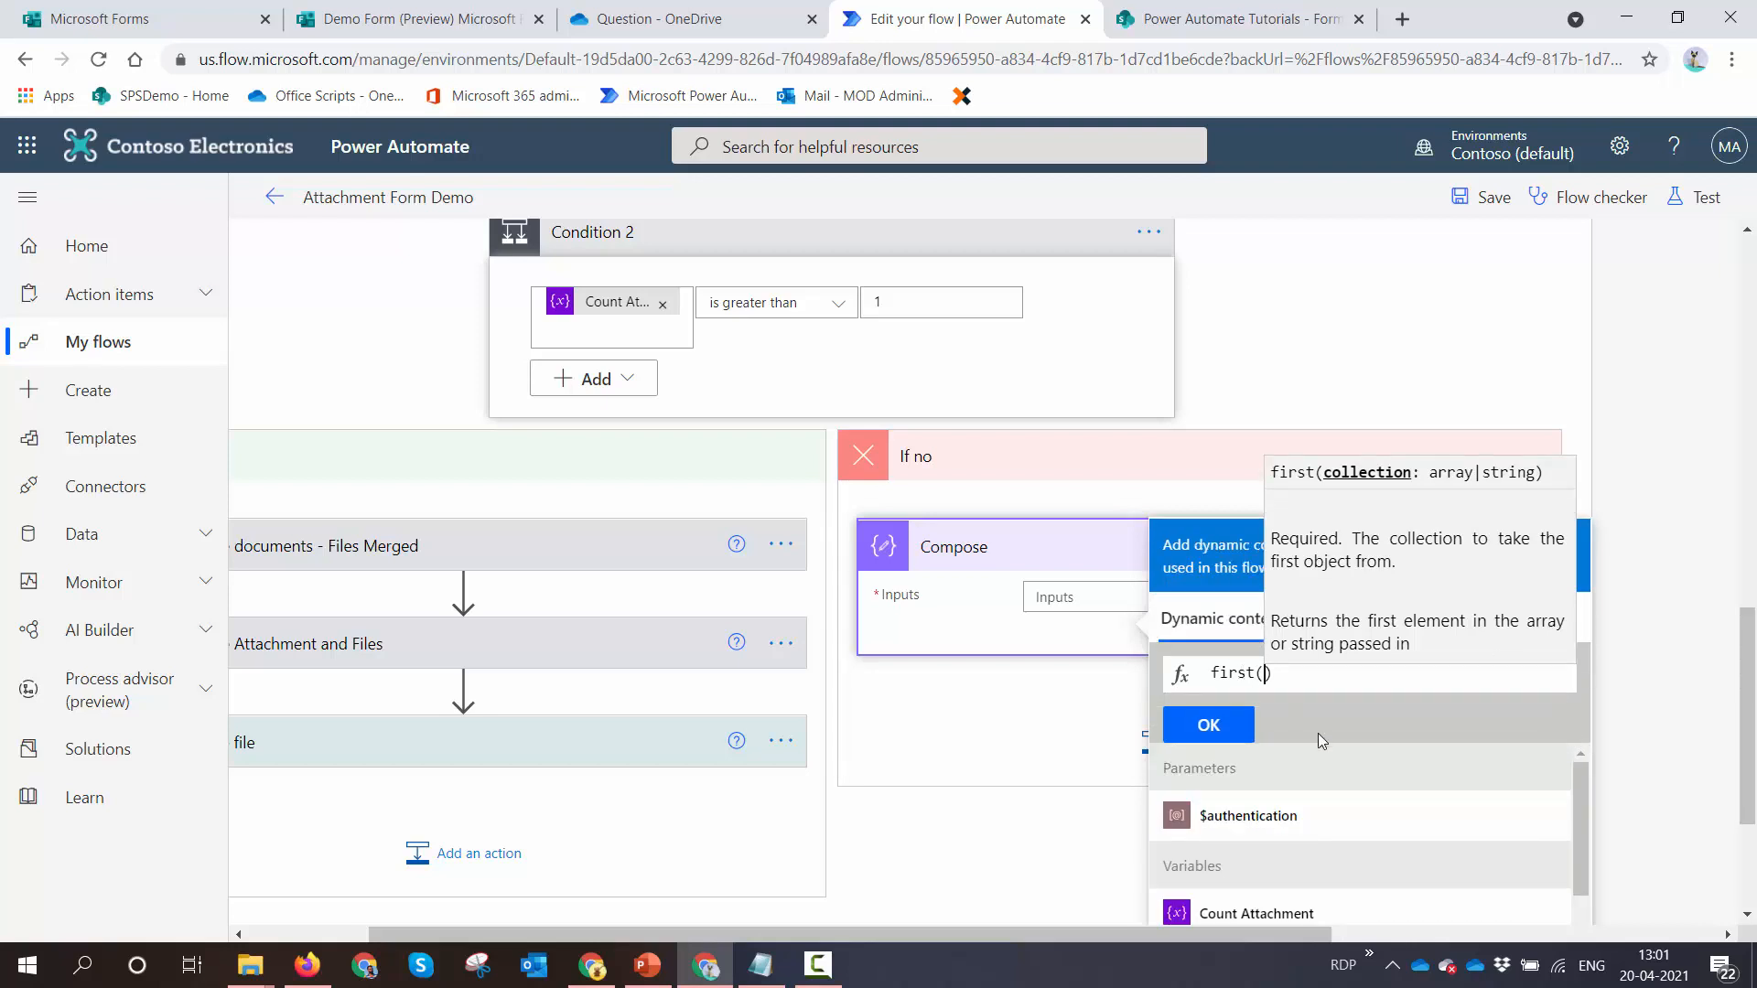
pyautogui.scroll(-3, 1296, 862)
pyautogui.scroll(2, 1296, 862)
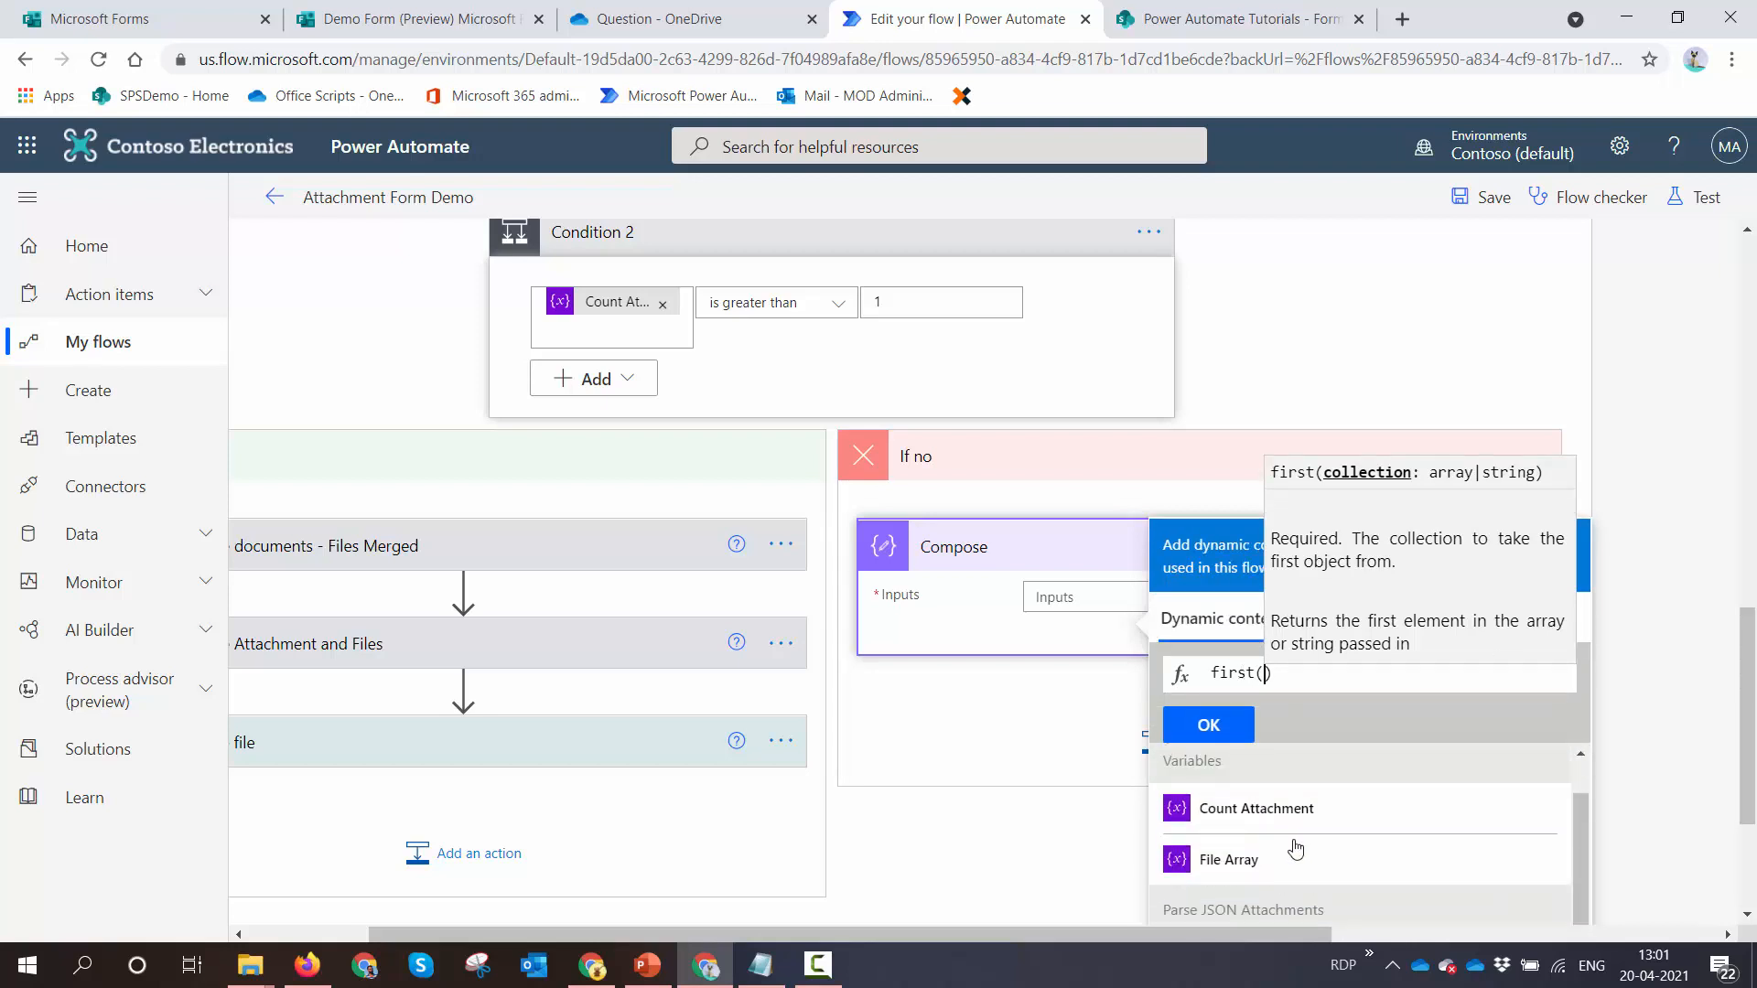
pyautogui.click(1228, 859)
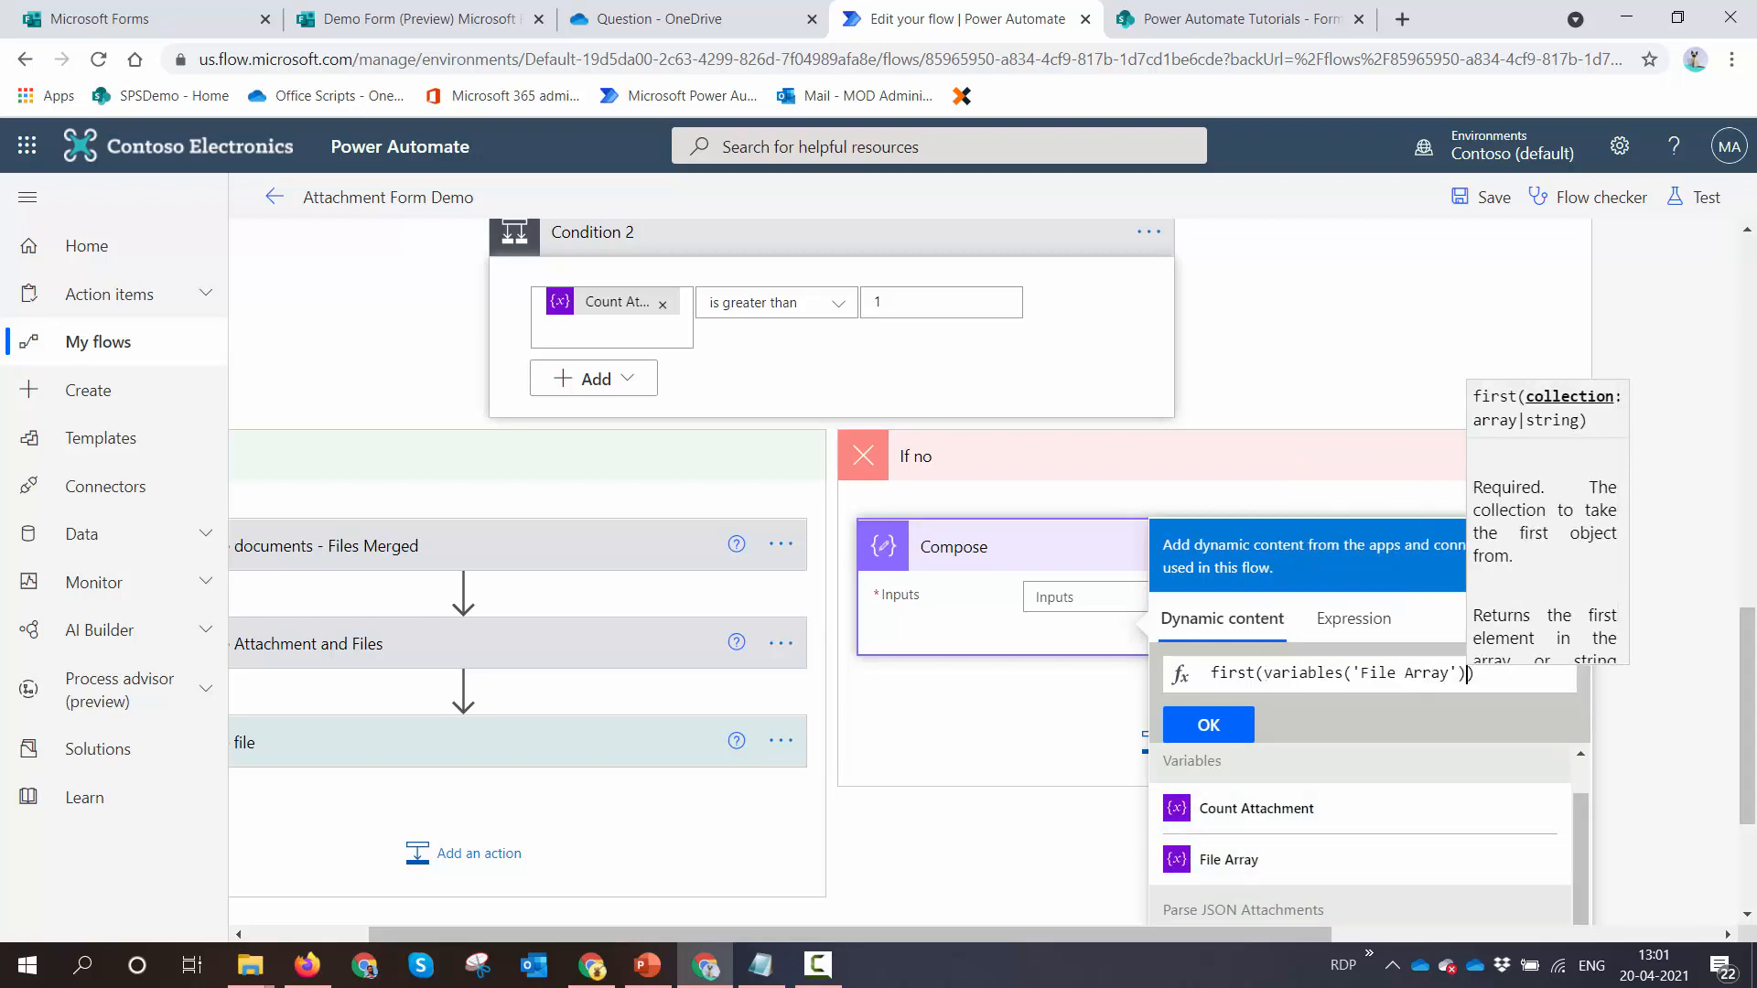
# Append ?['source_file_name'] to the expression and commit it to the Compose input
pyautogui.hotkey('alt', 'Tab')
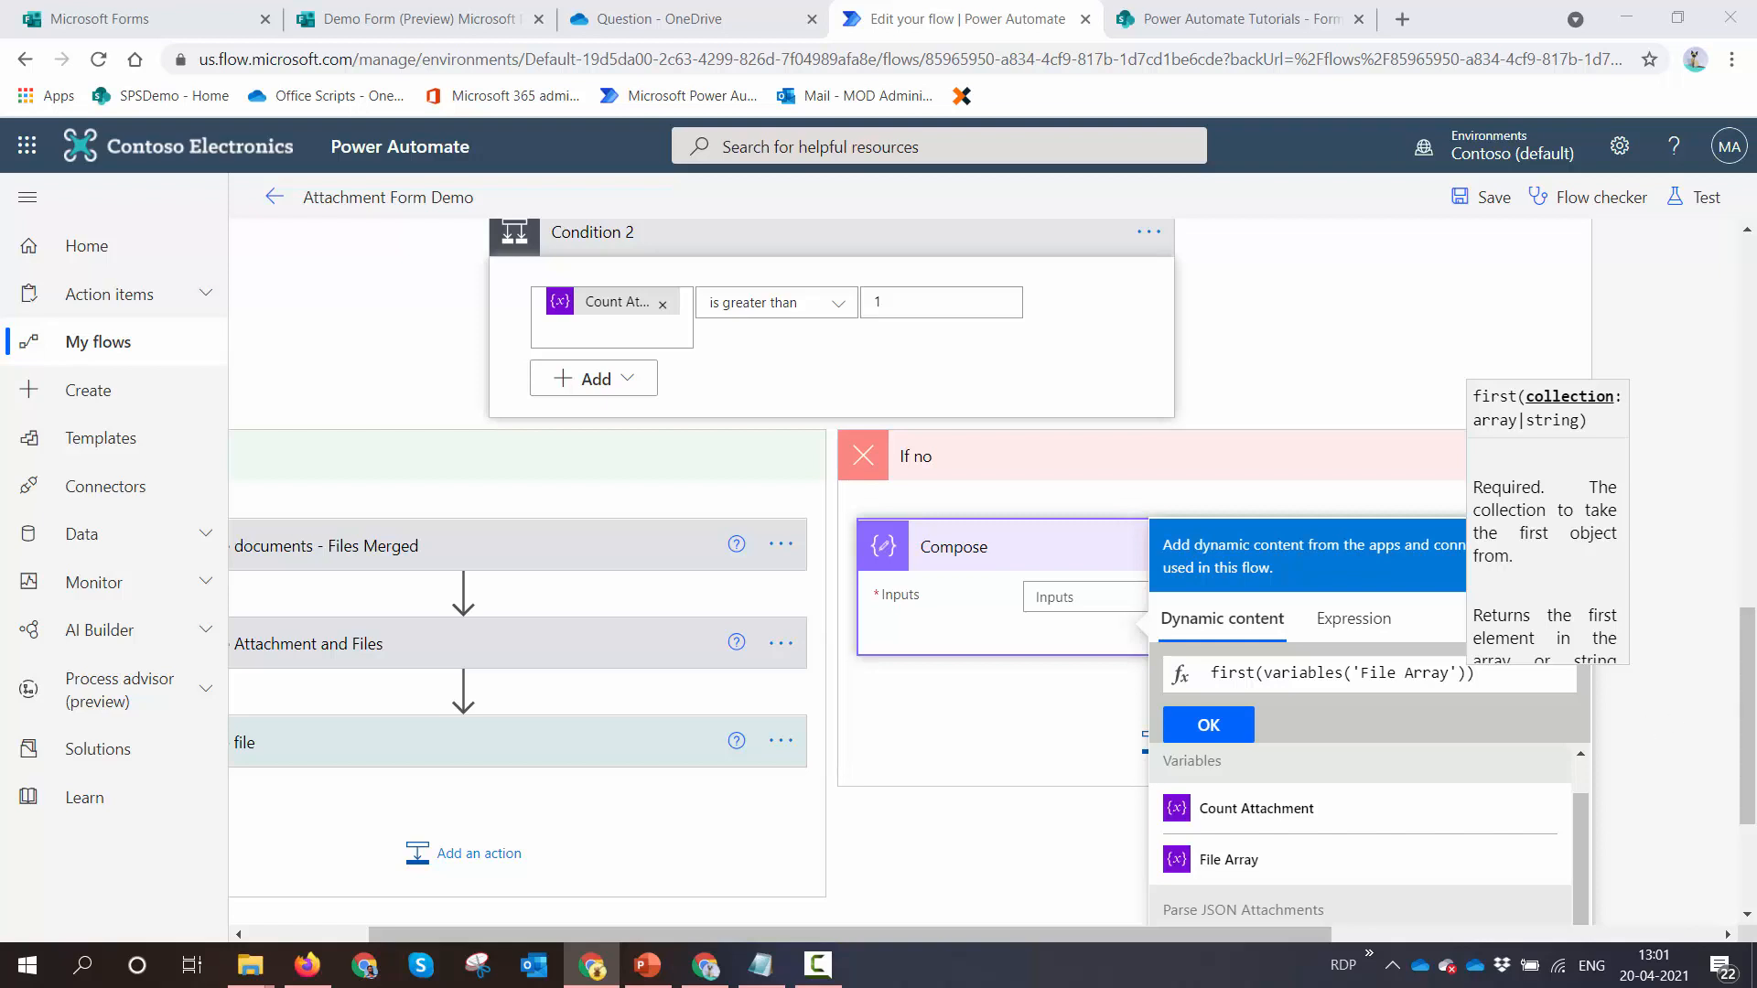
pyautogui.click(1602, 768)
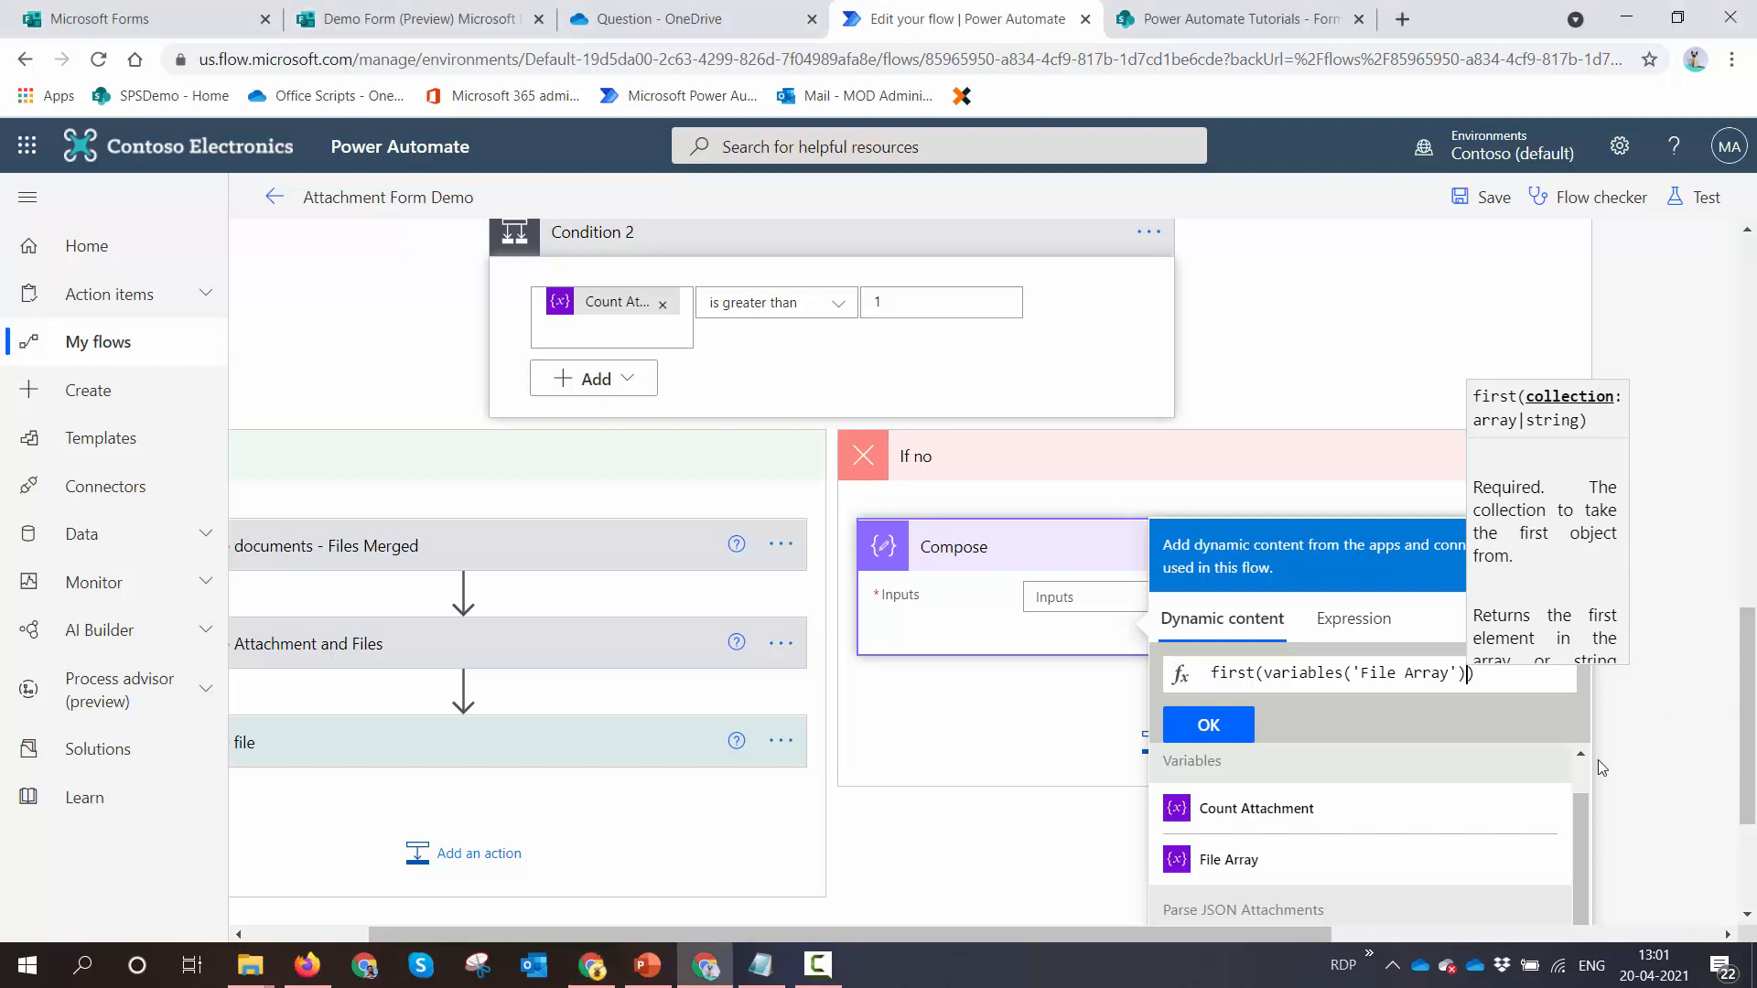
pyautogui.write('?')
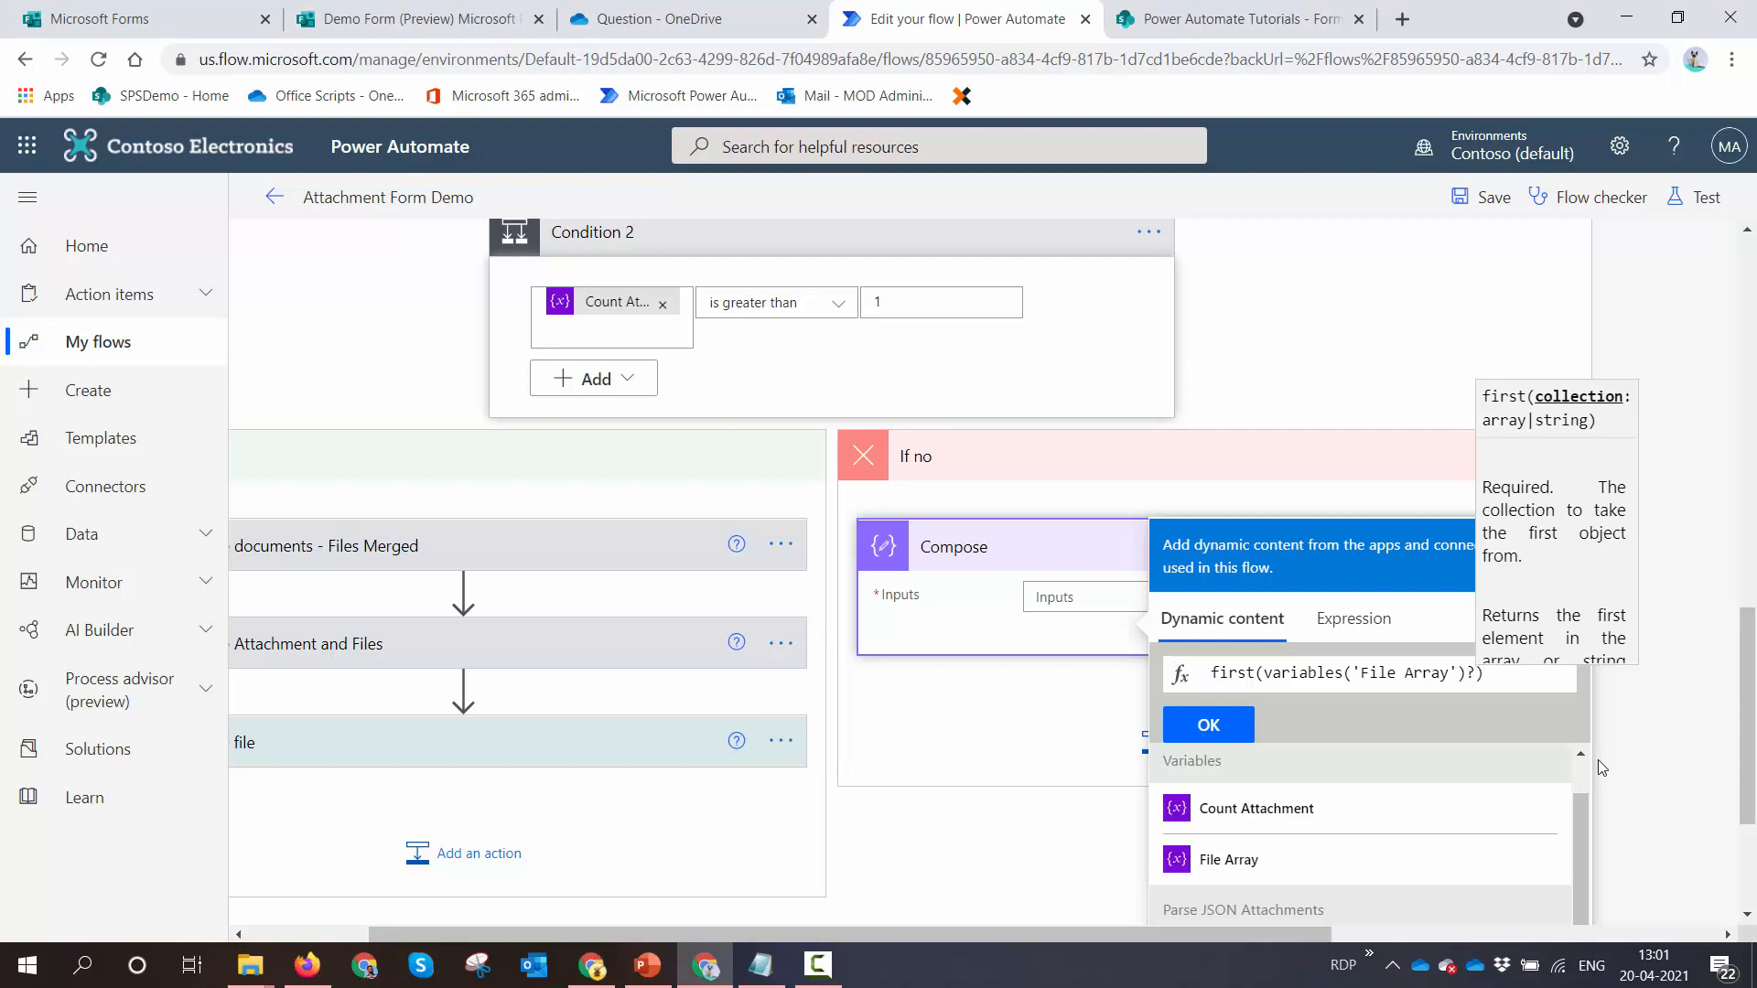
pyautogui.write('[]')
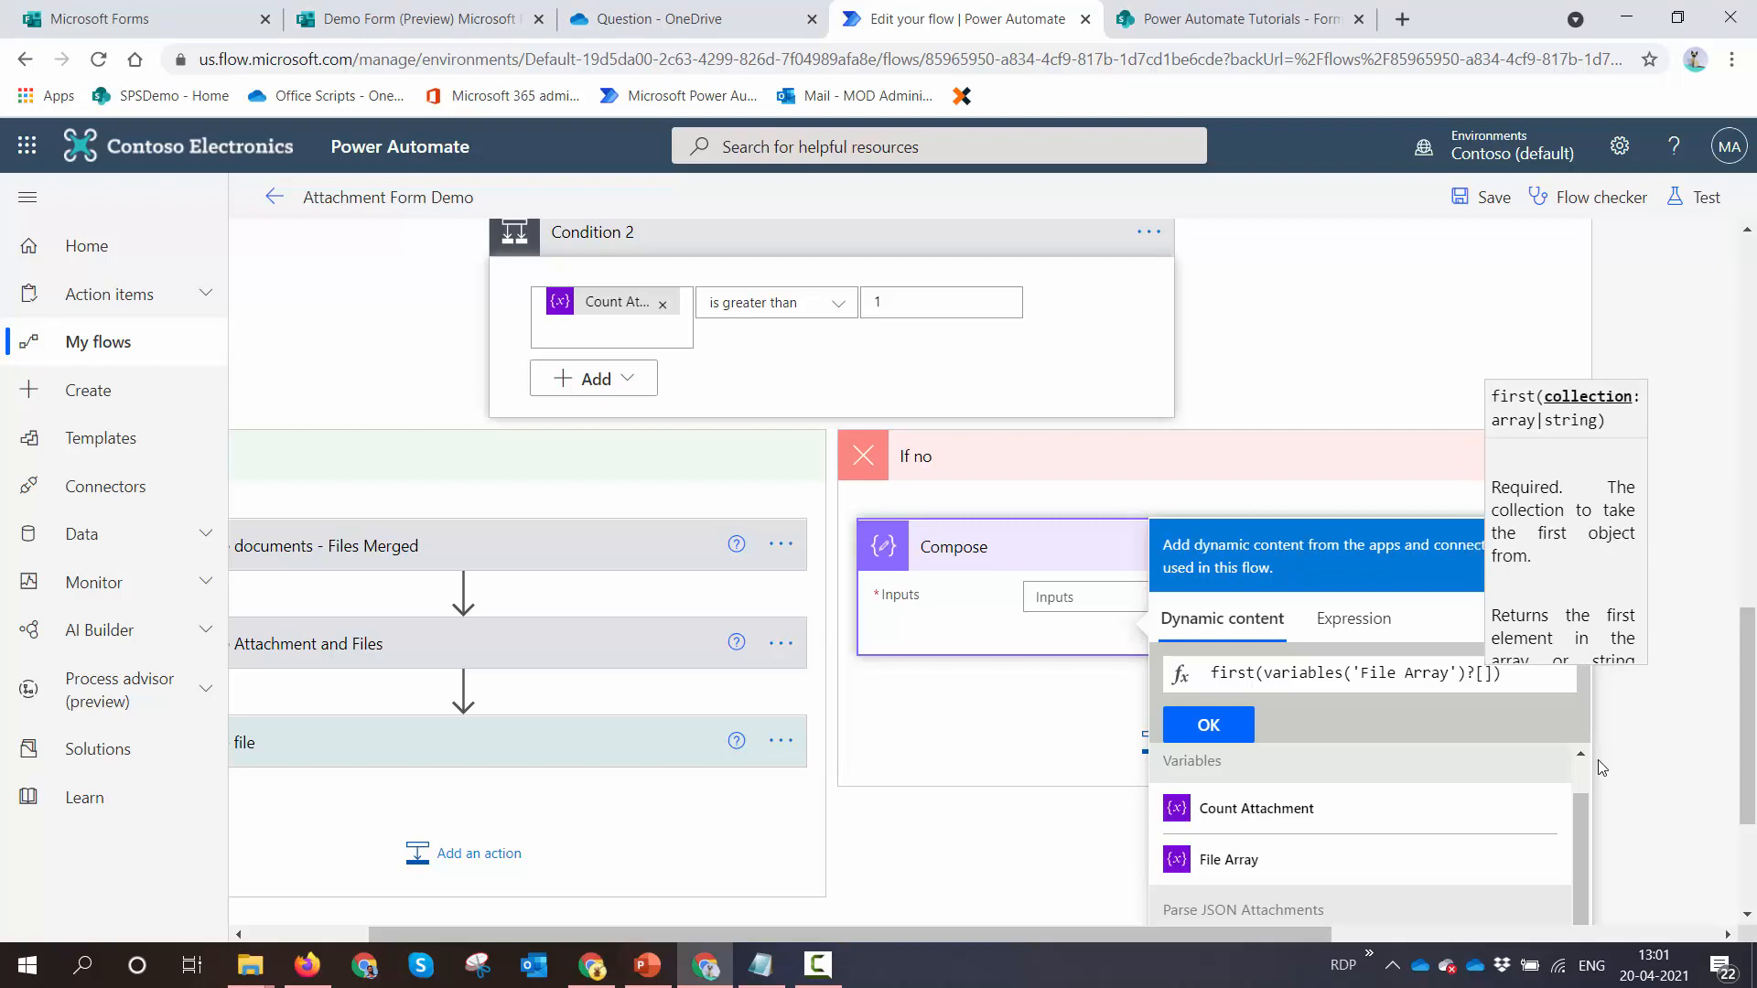
pyautogui.write("'")
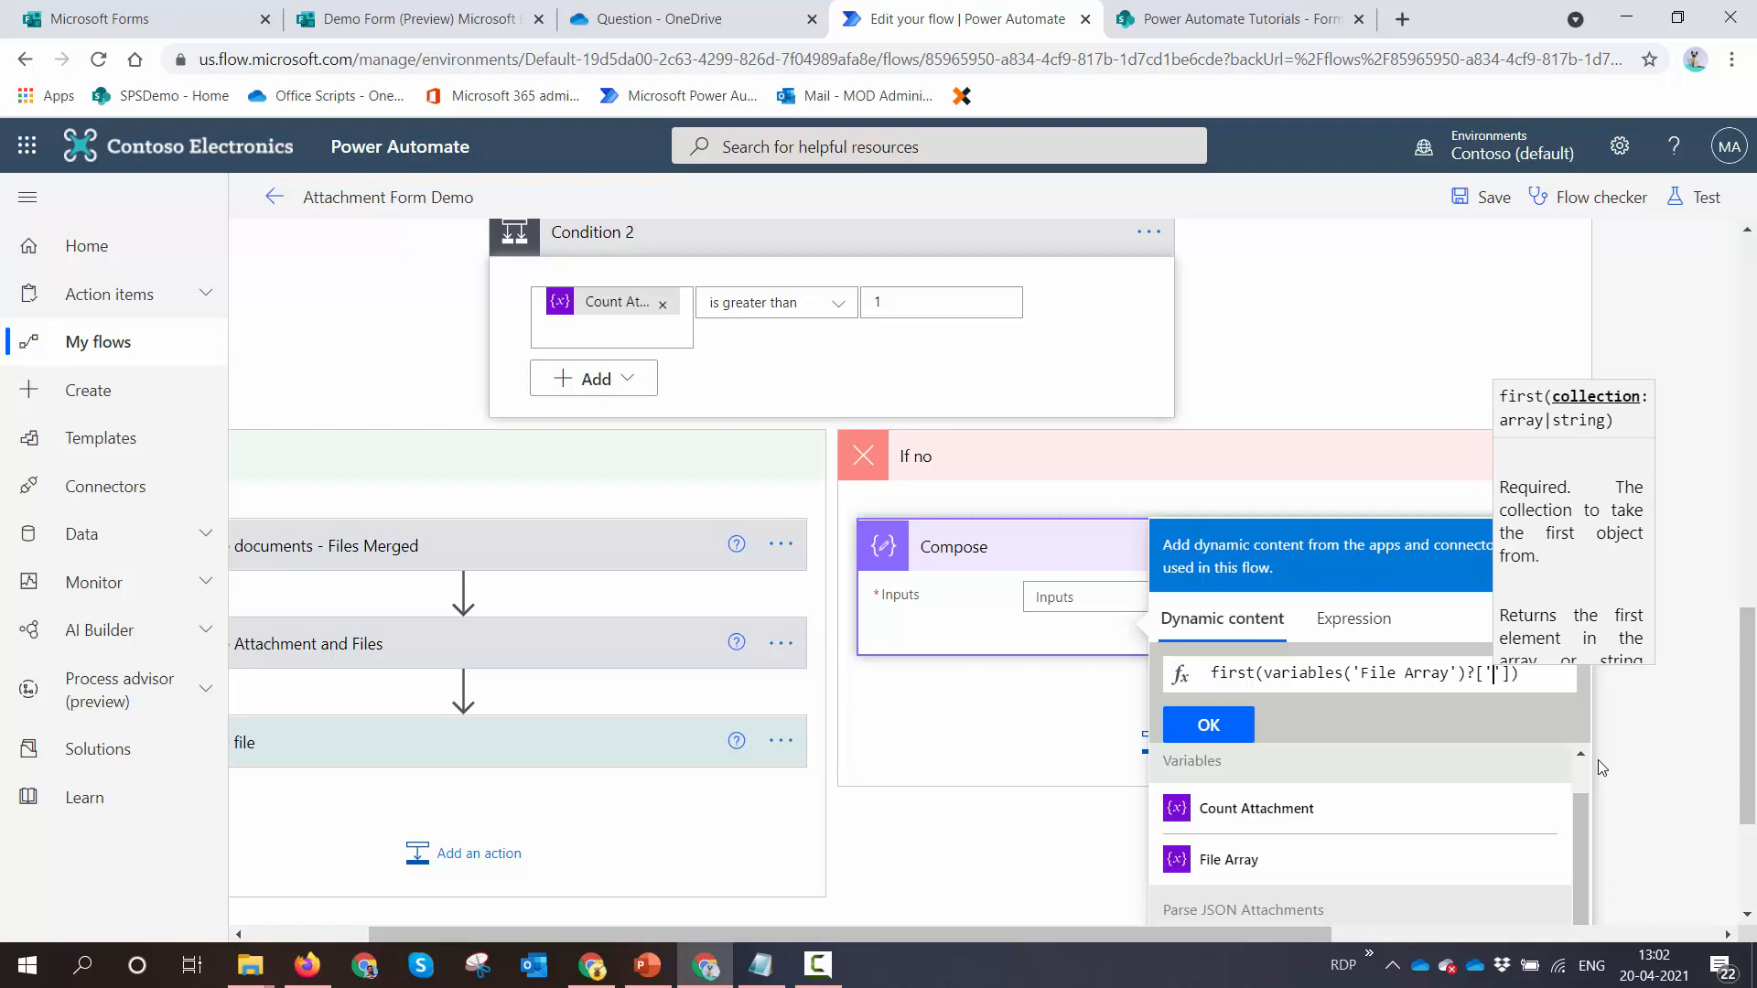
pyautogui.write('source')
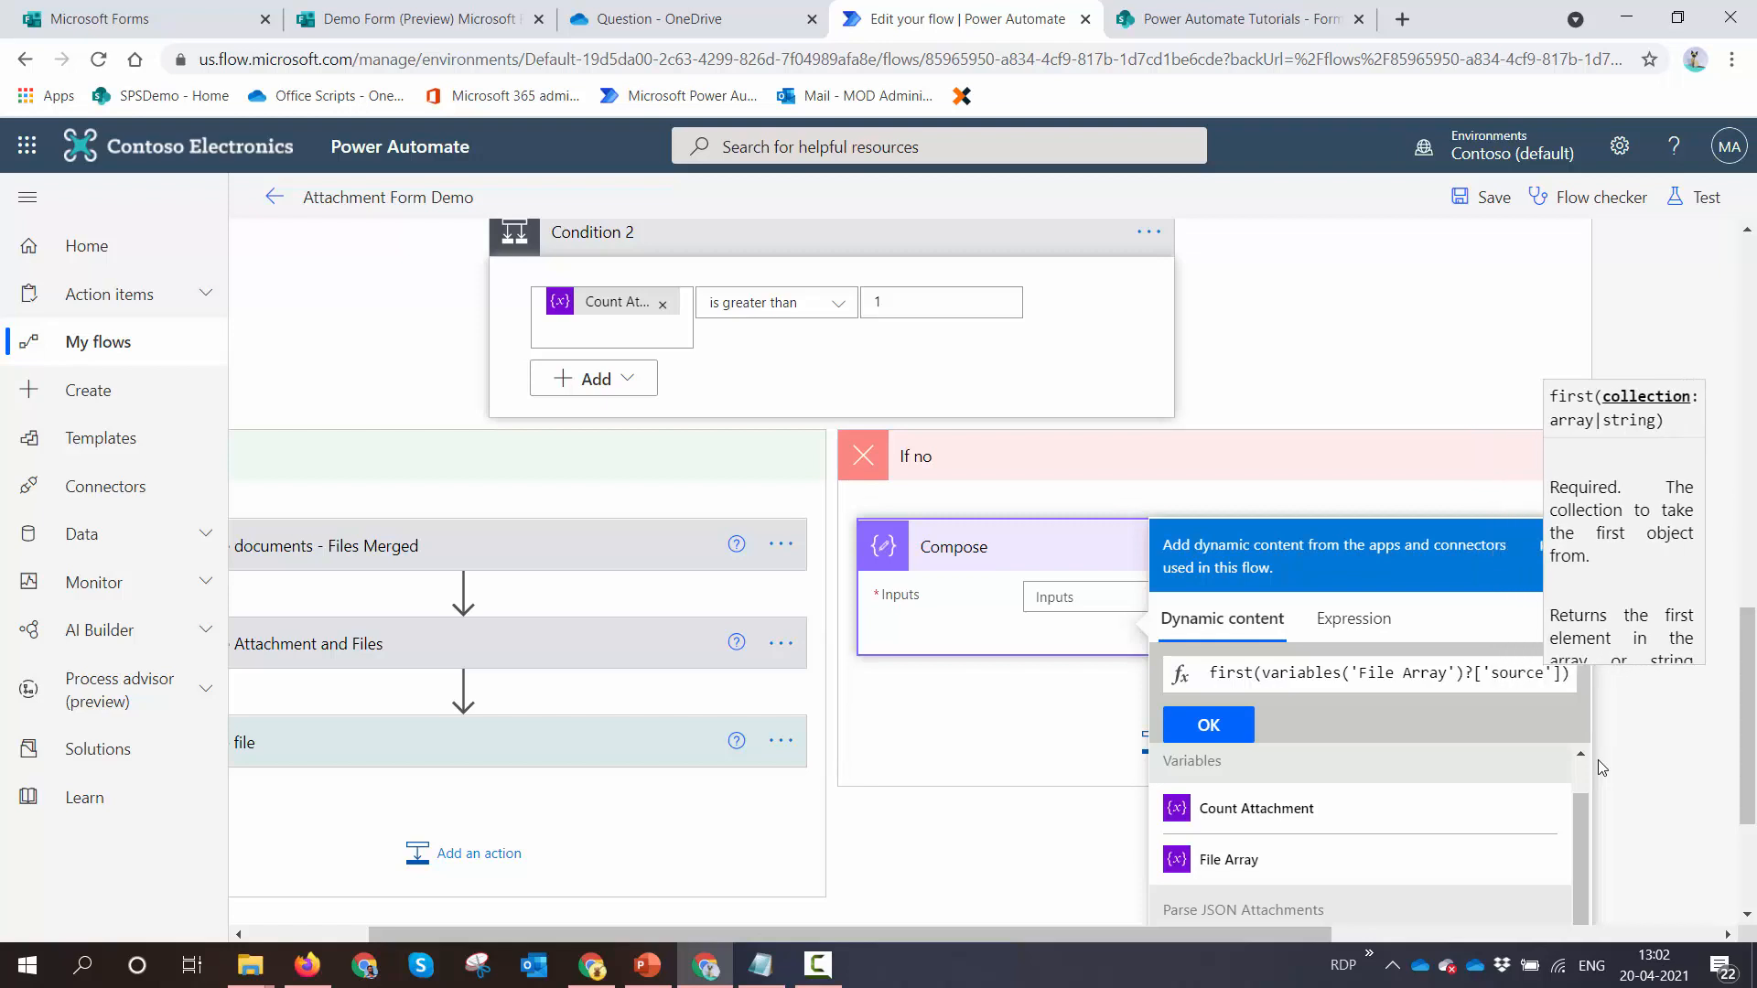
pyautogui.press('End')
pyautogui.press('Left')
pyautogui.press('Left')
pyautogui.press('Left')
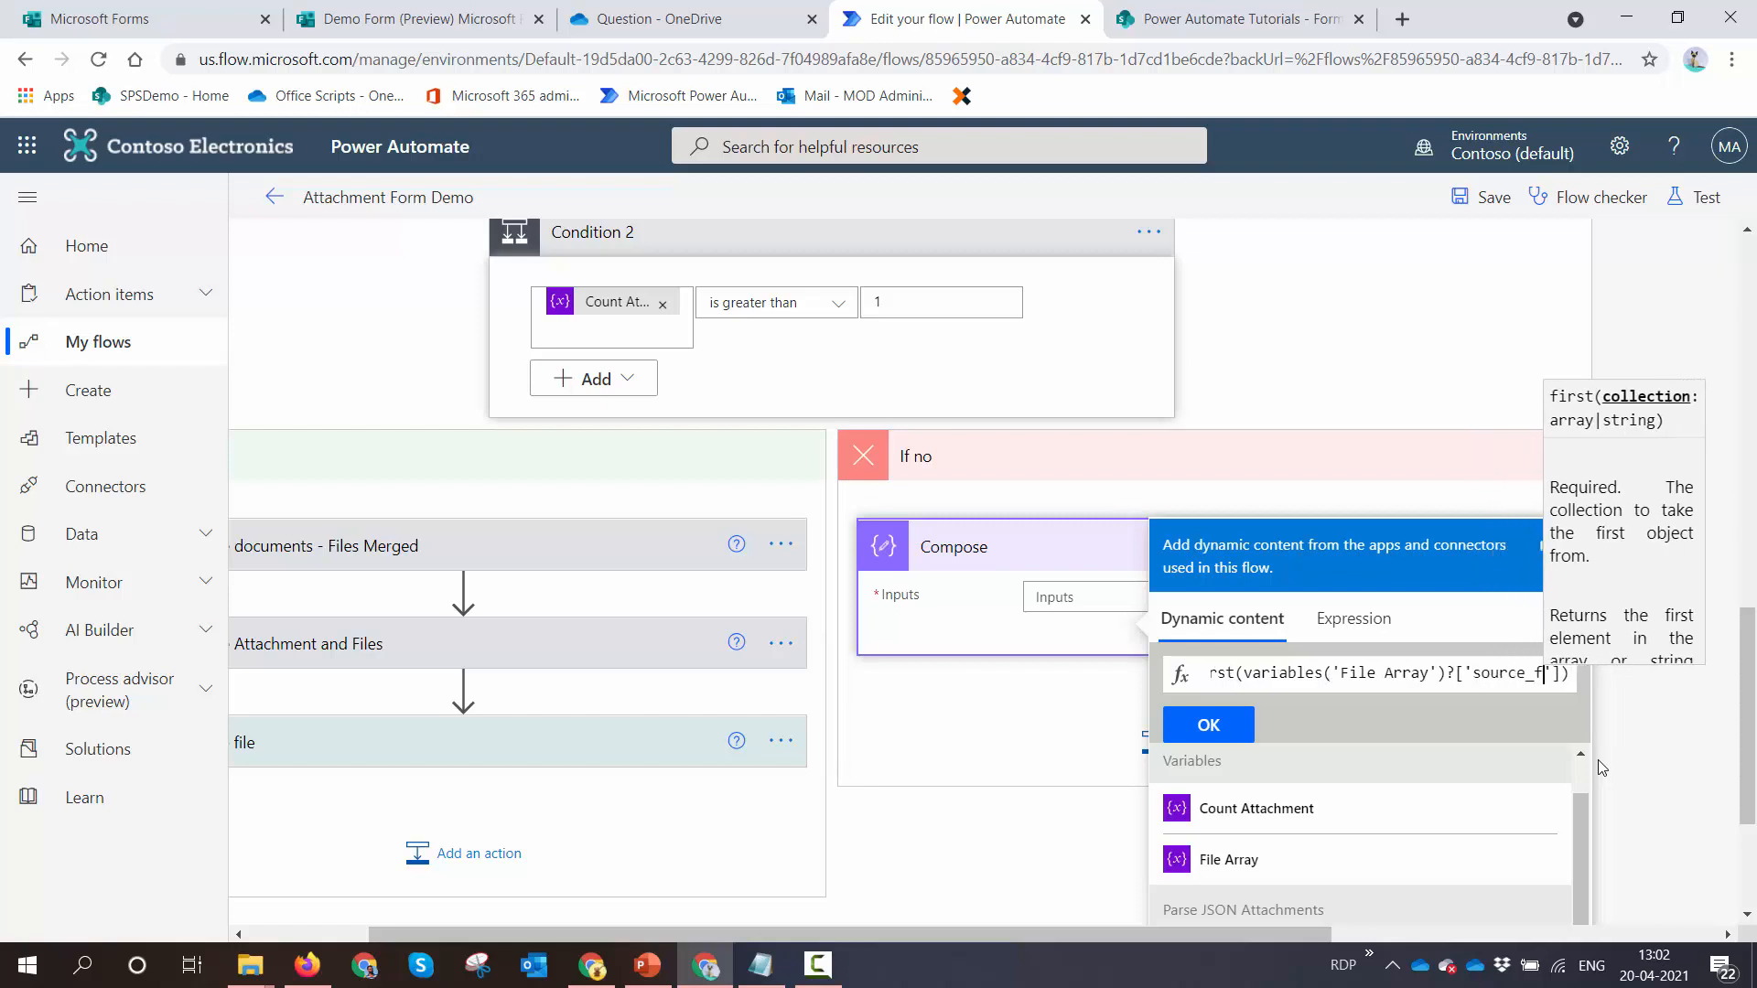
pyautogui.write('_file_name')
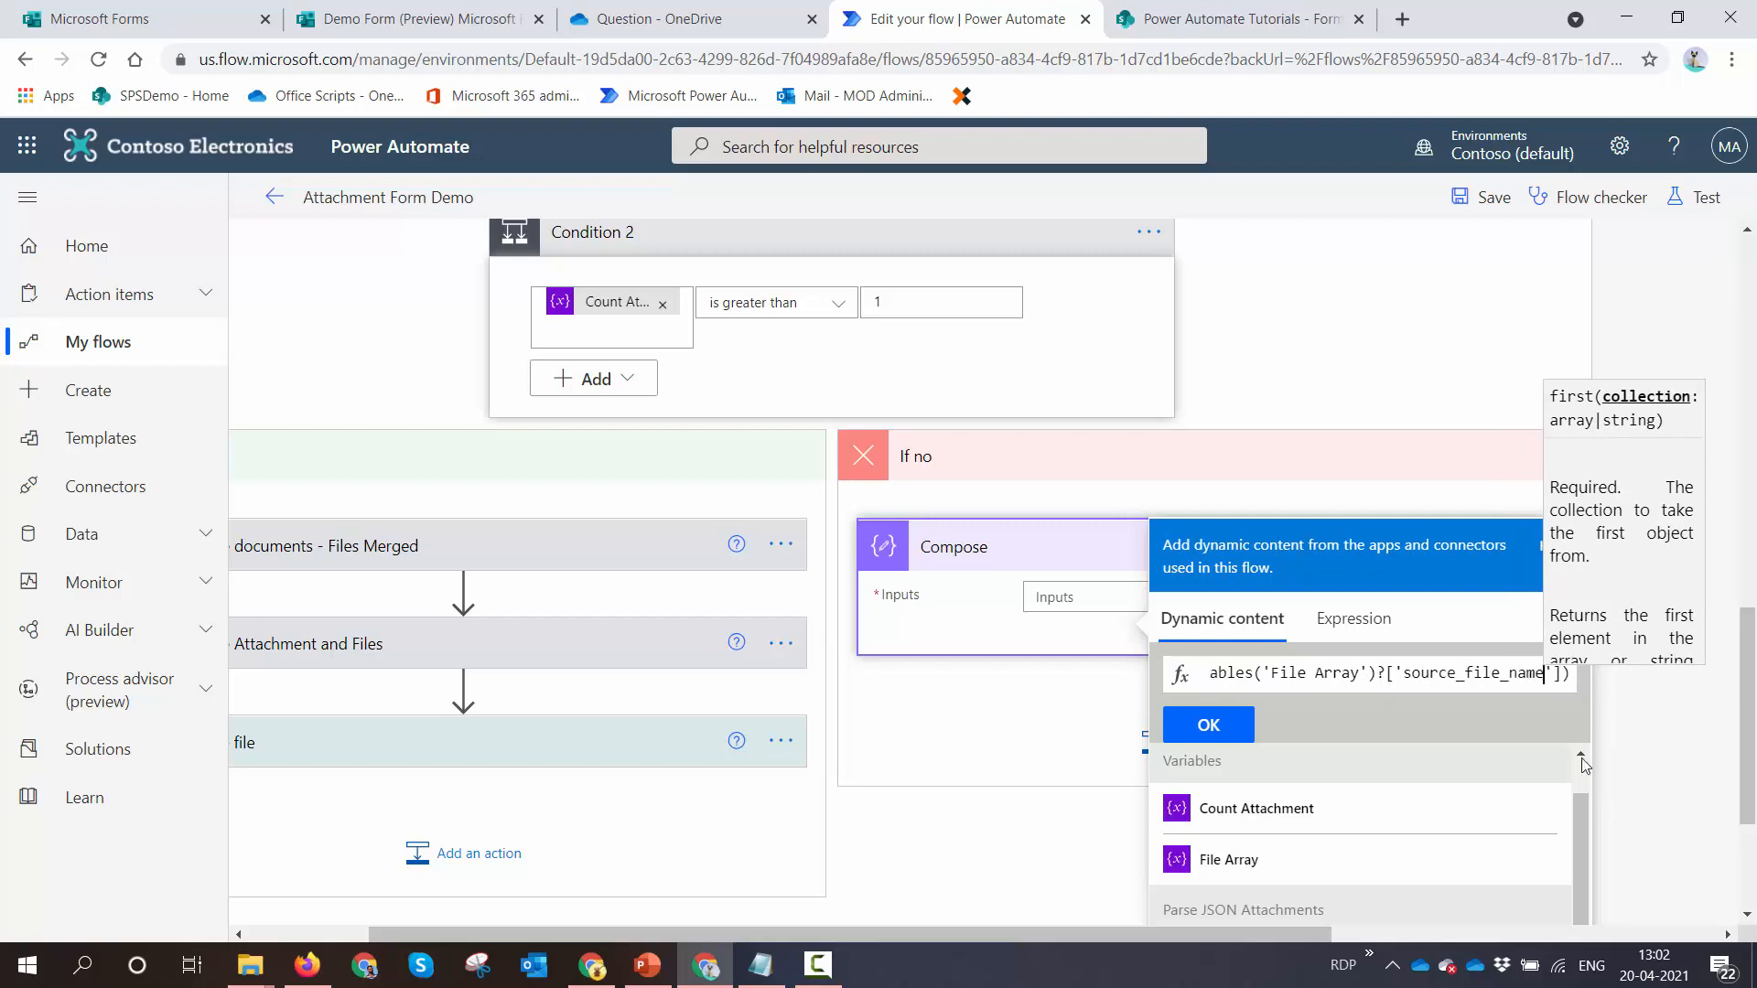
pyautogui.click(1204, 726)
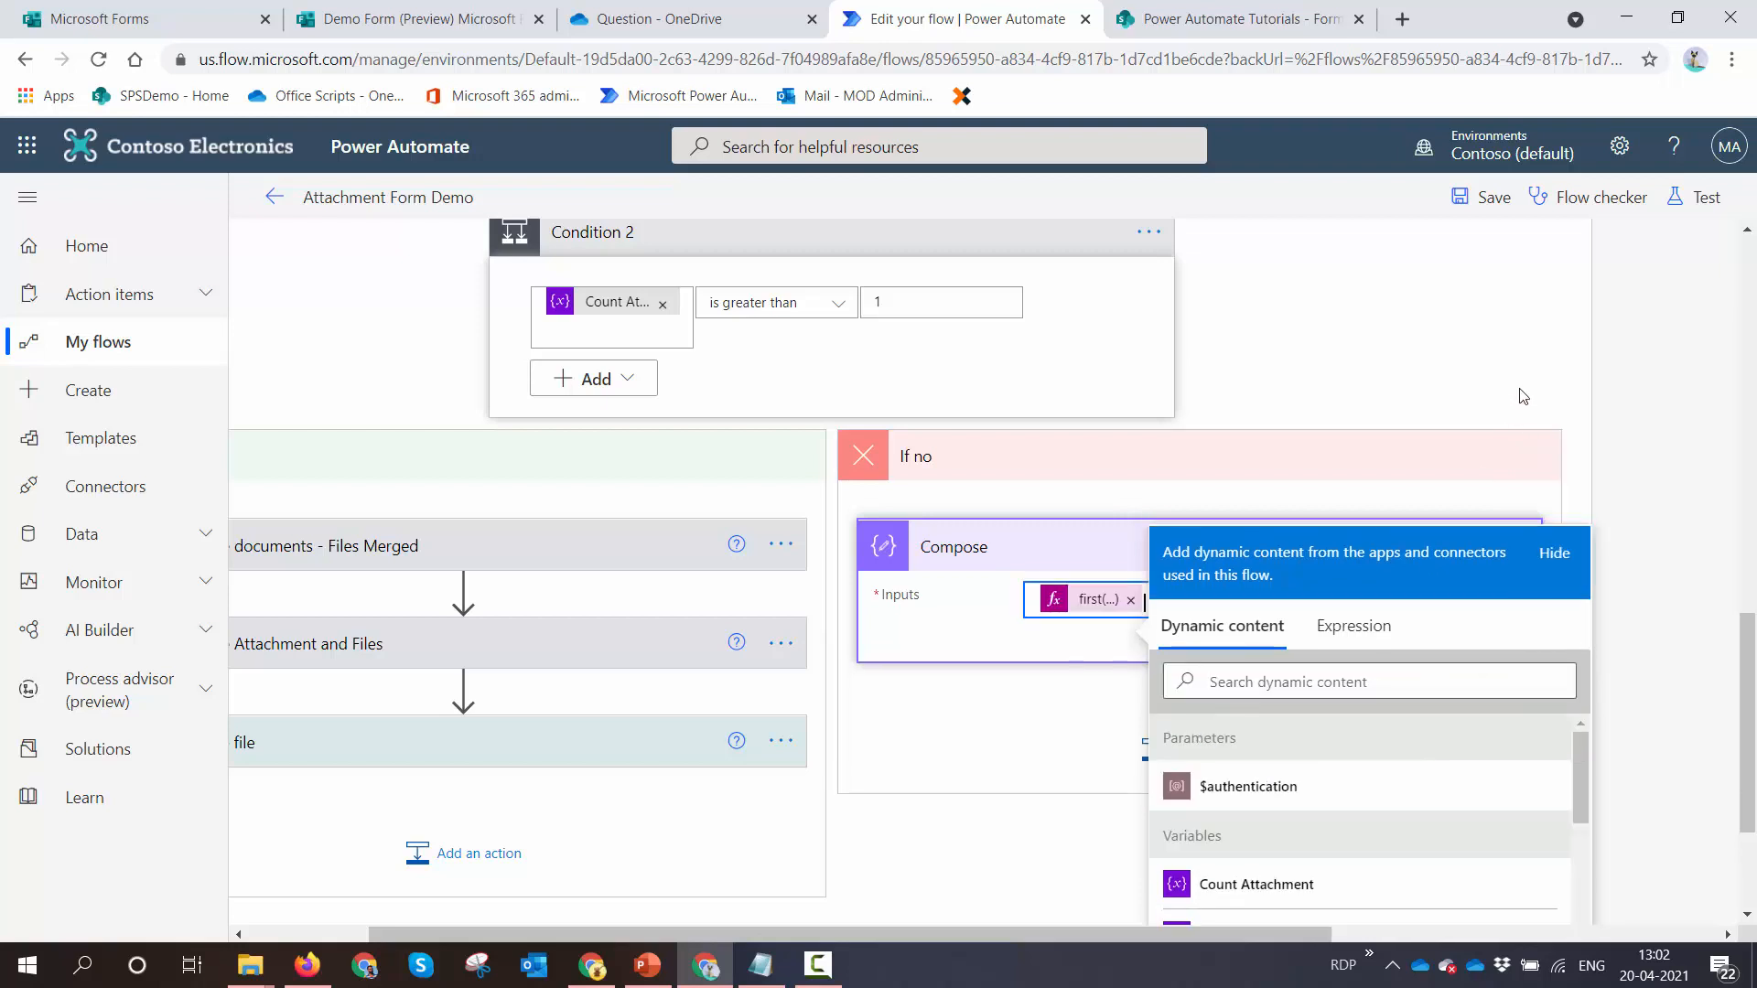
pyautogui.click(1699, 197)
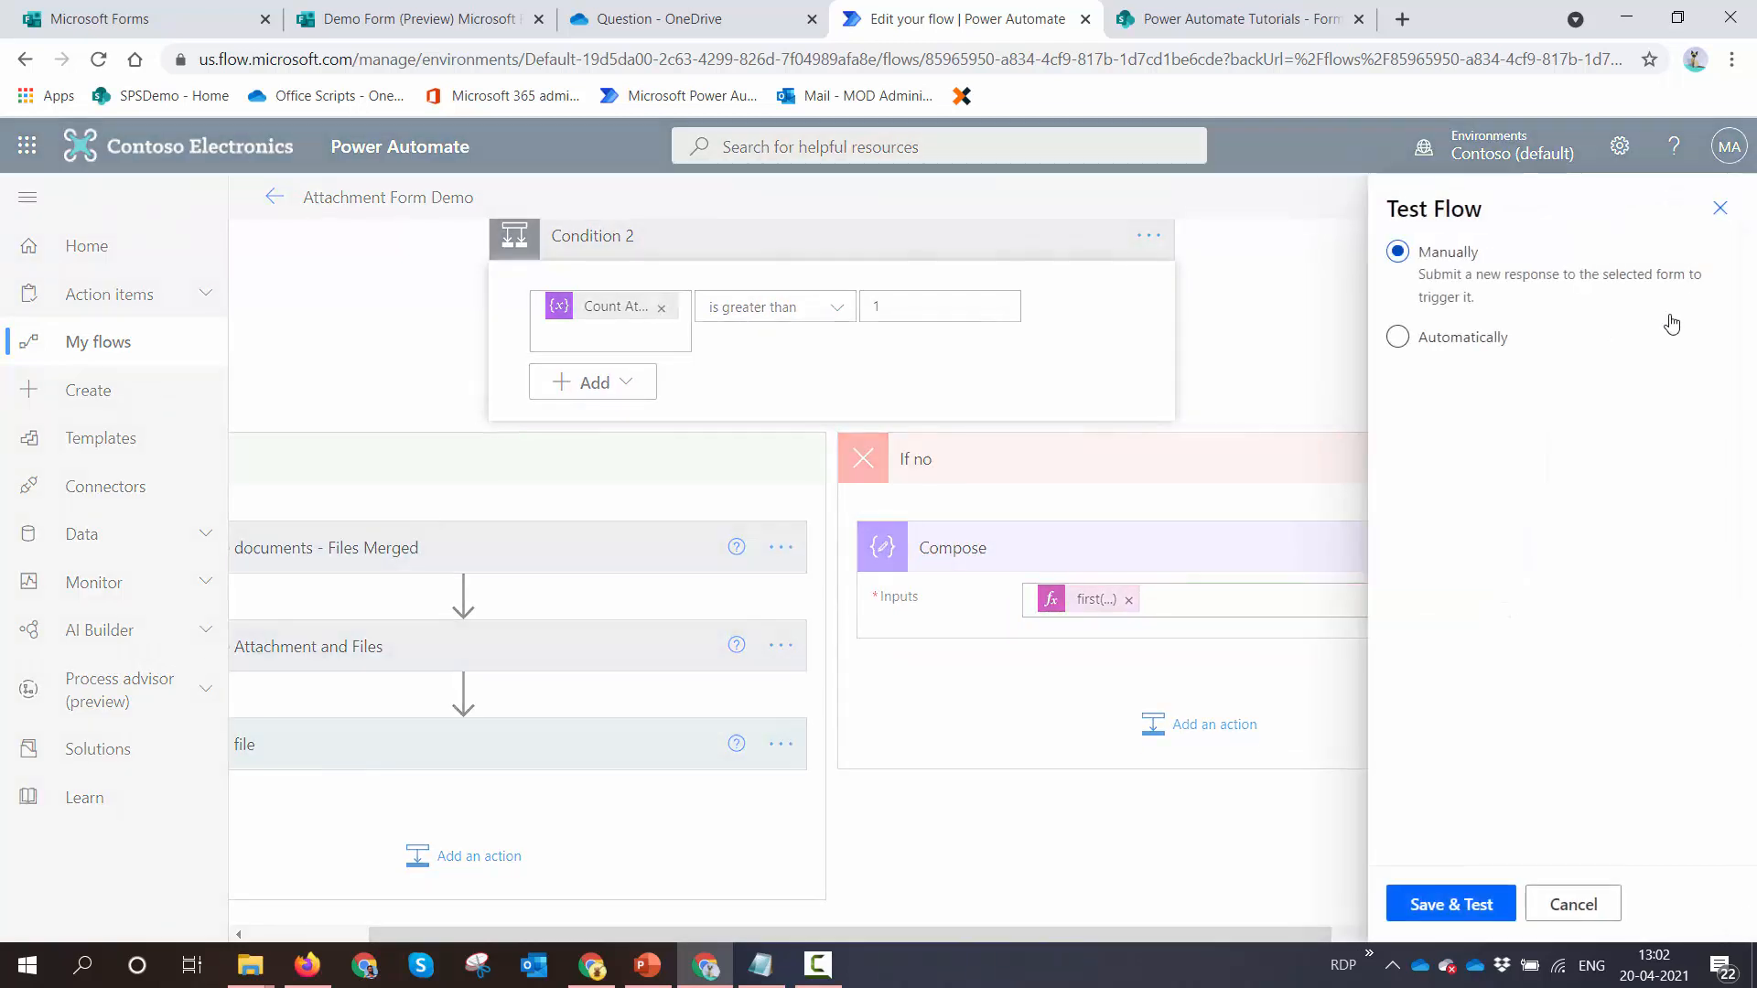
# Save and rerun the test using the most recent failed run's trigger
pyautogui.click(1468, 340)
pyautogui.click(1465, 424)
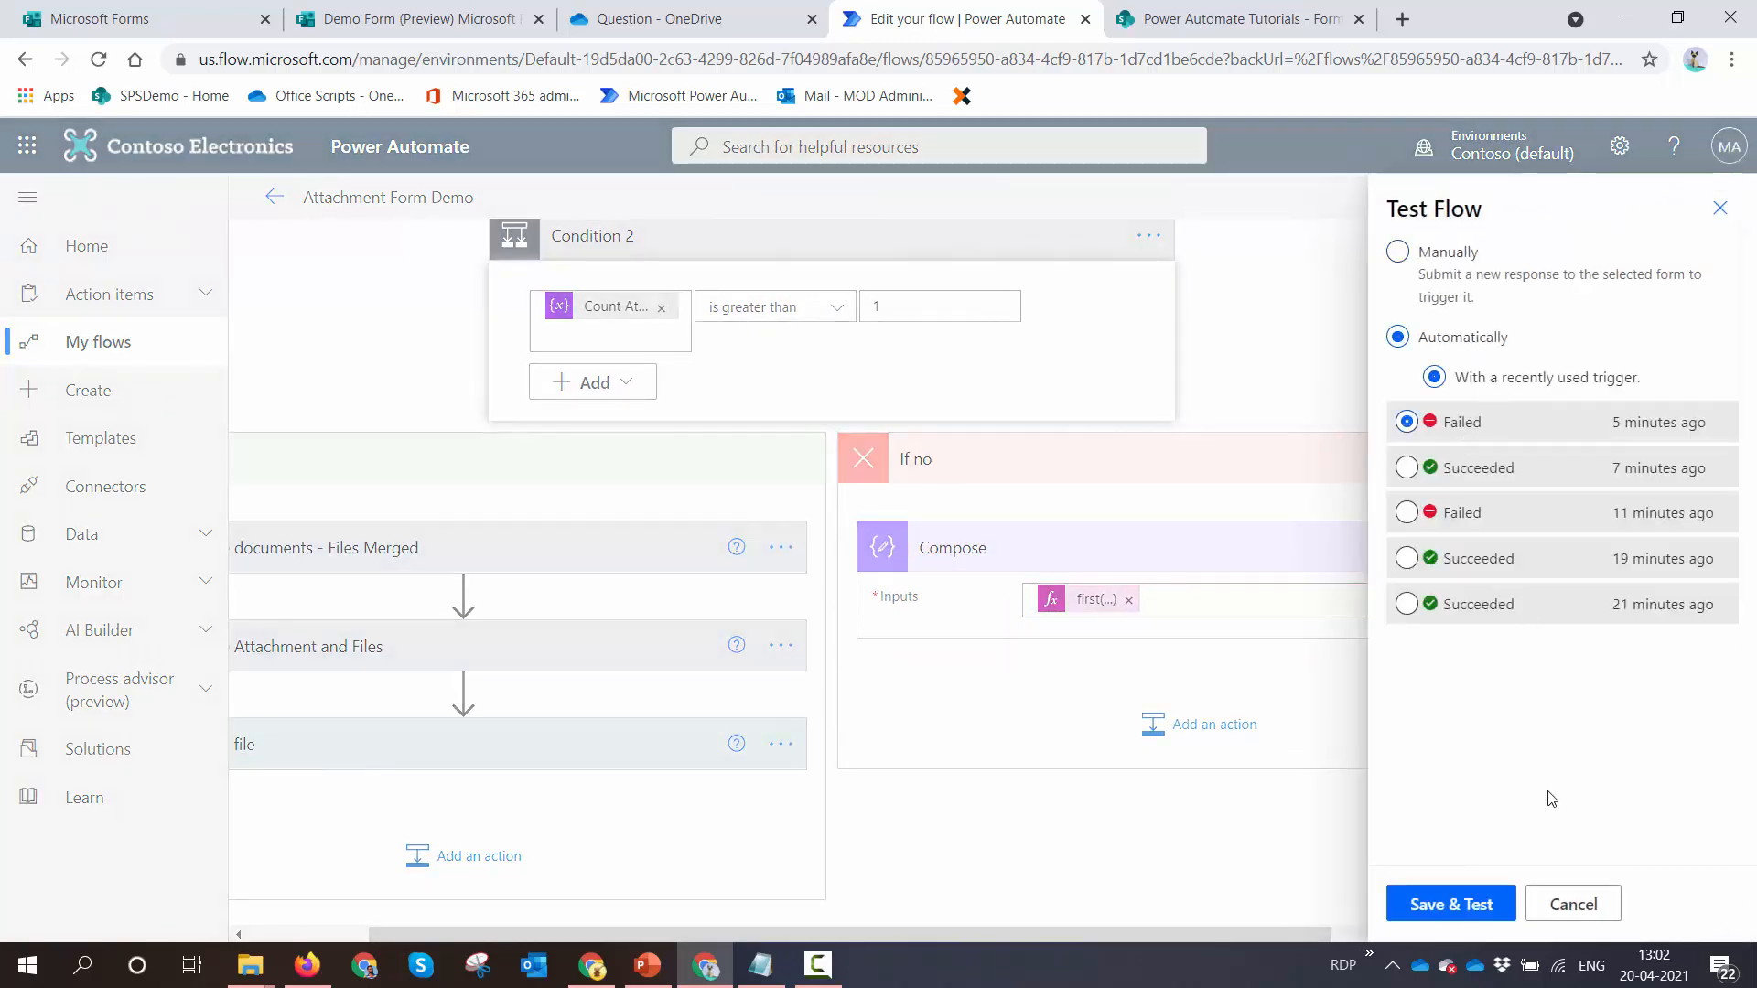
pyautogui.click(1455, 905)
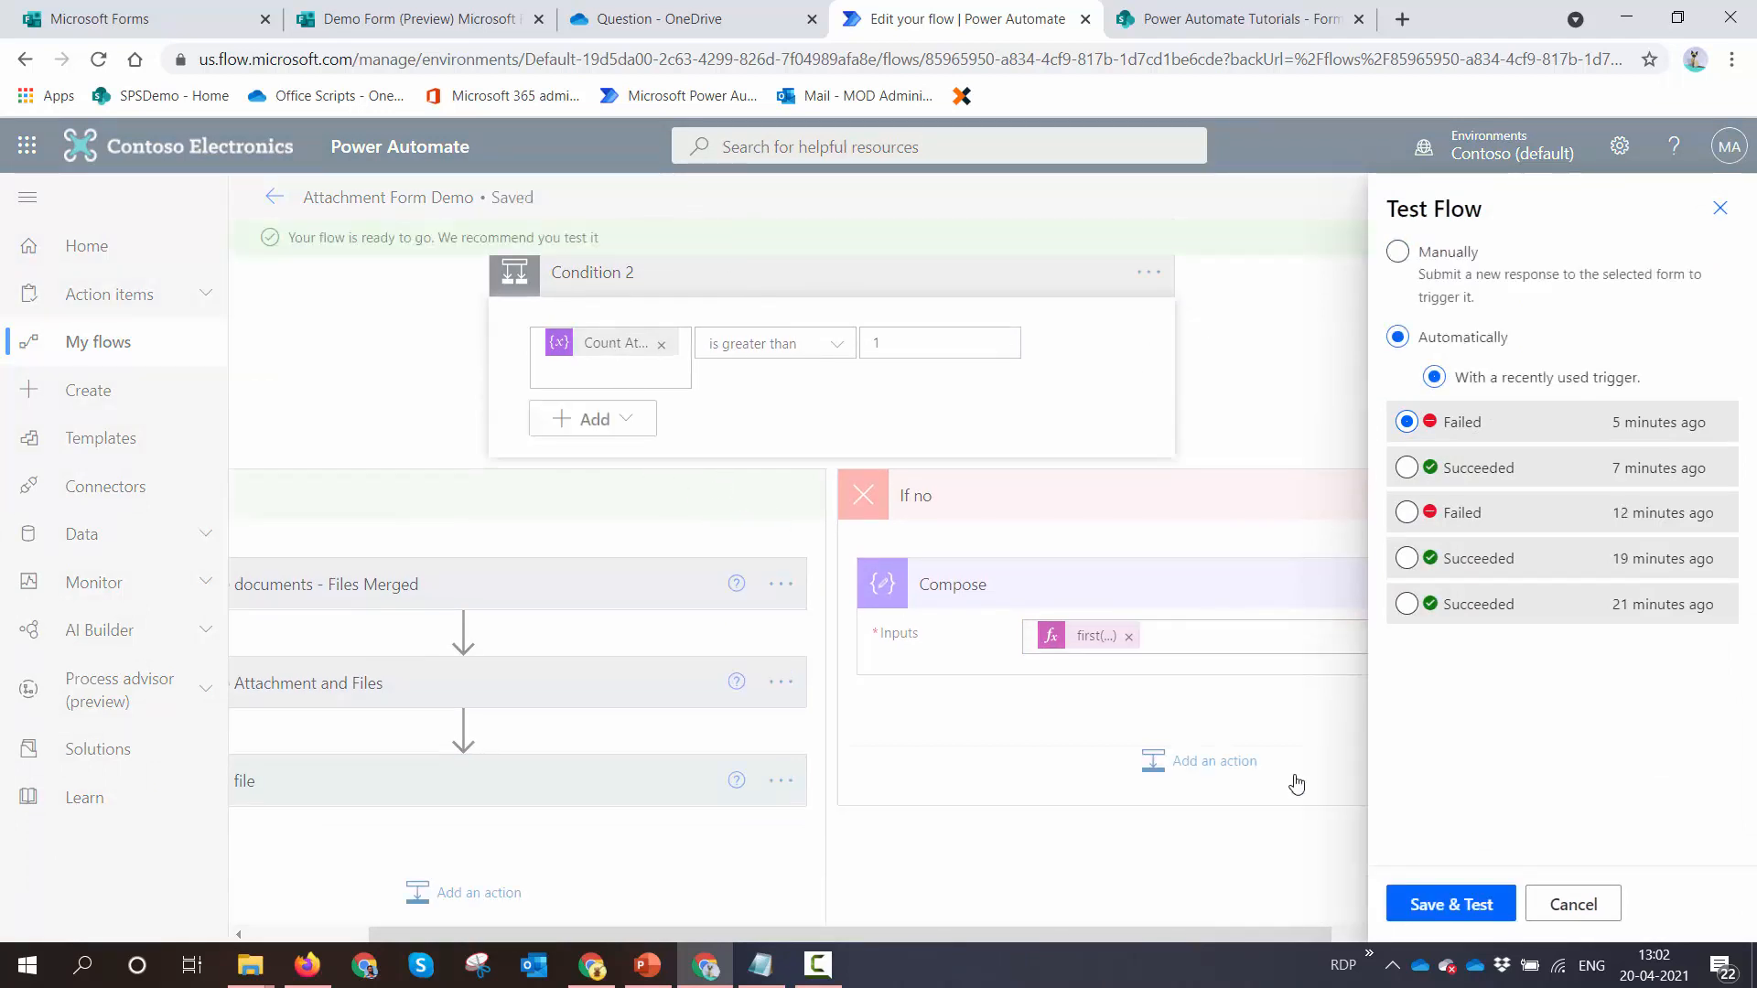
pyautogui.click(1451, 902)
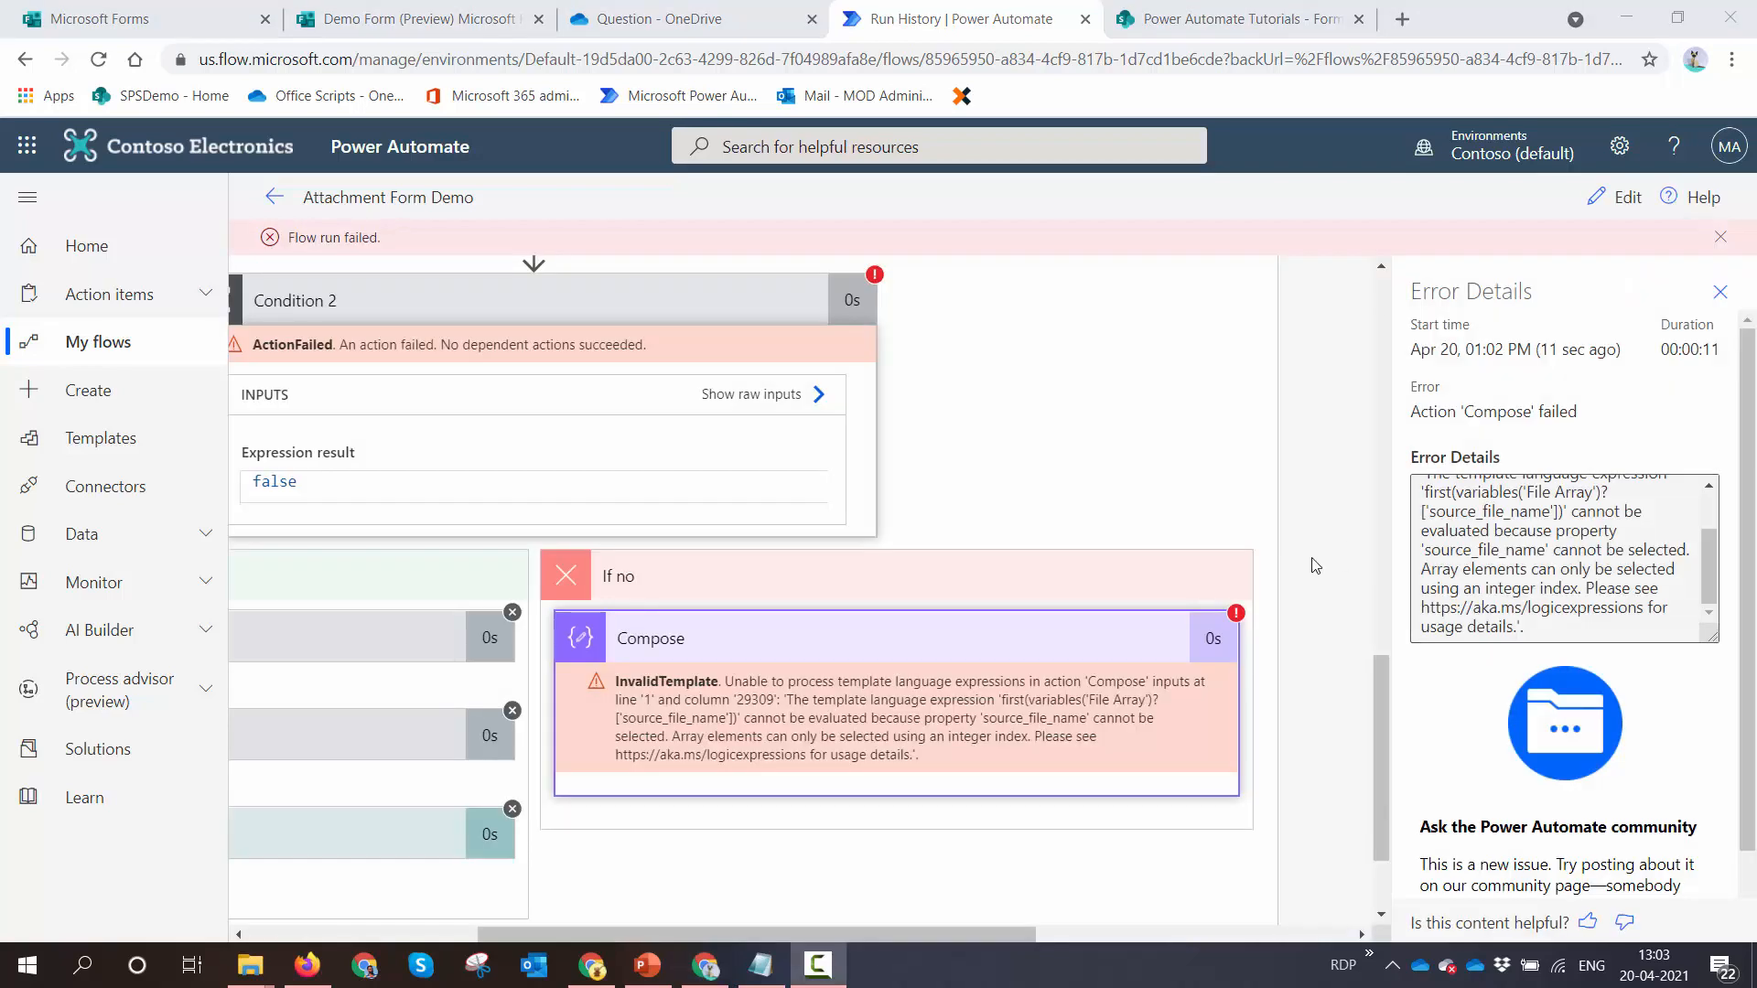
# Add the missing ')' after variables('File Array') in the If no Compose expression and update it
pyautogui.click(1620, 195)
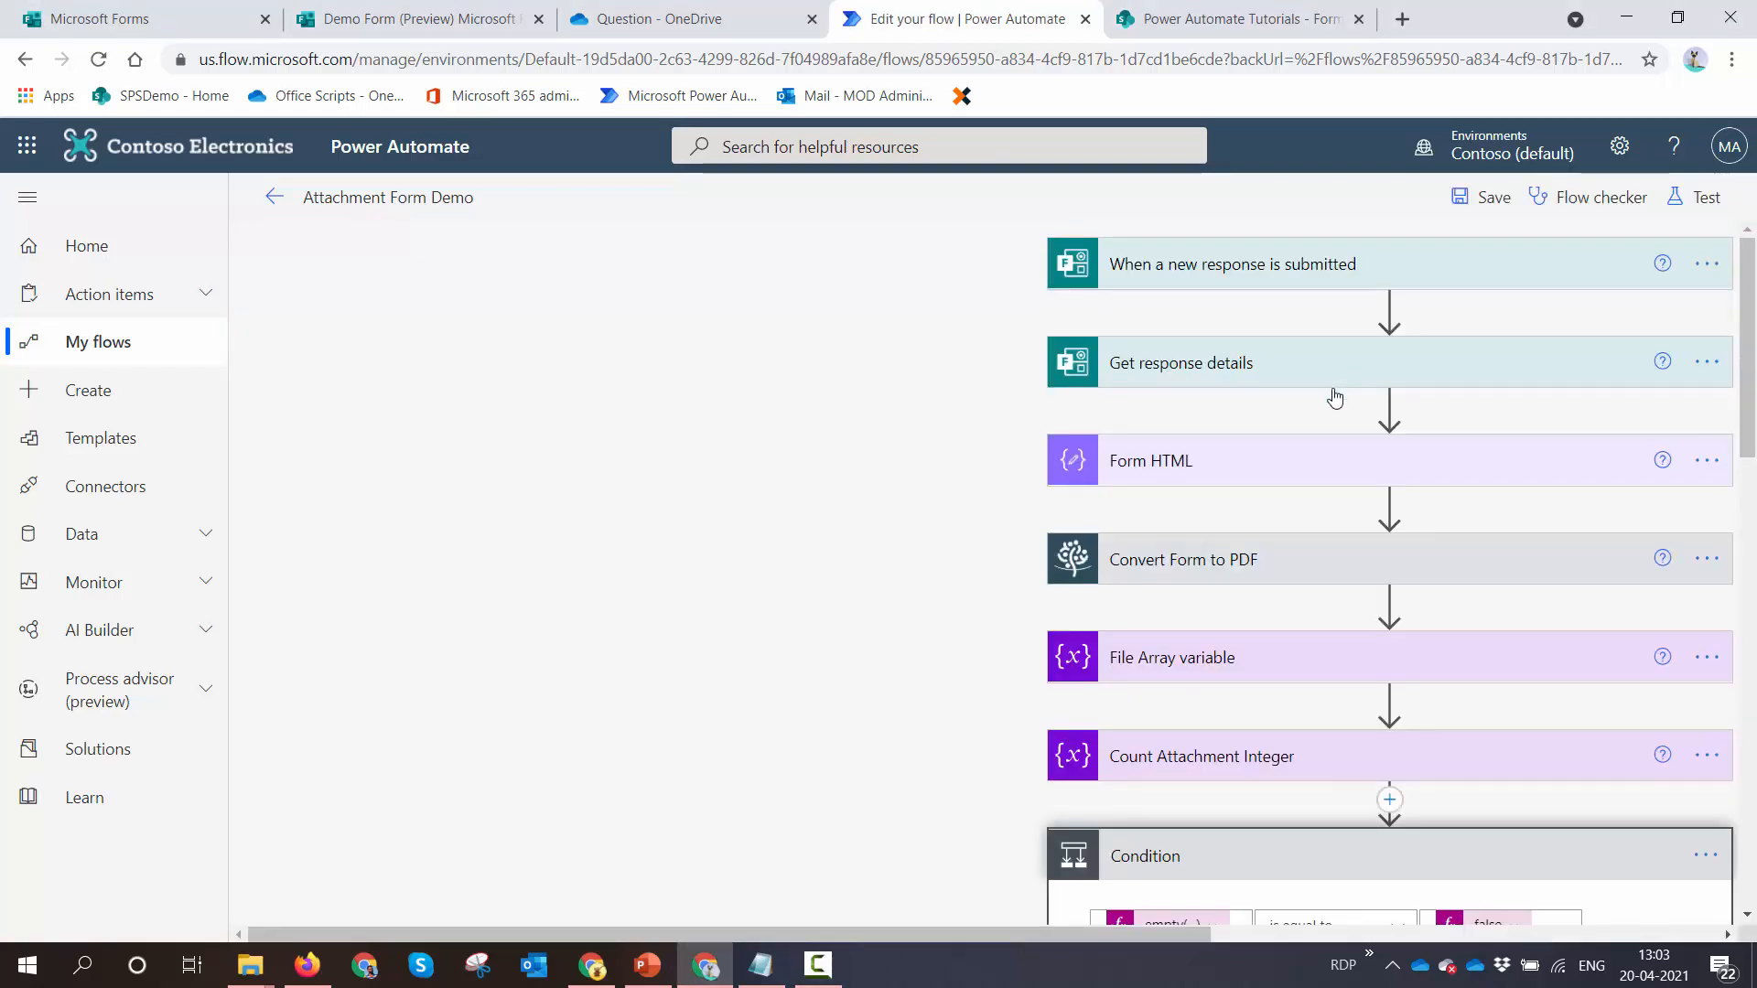
pyautogui.moveTo(1208, 939); pyautogui.dragTo(1377, 939)
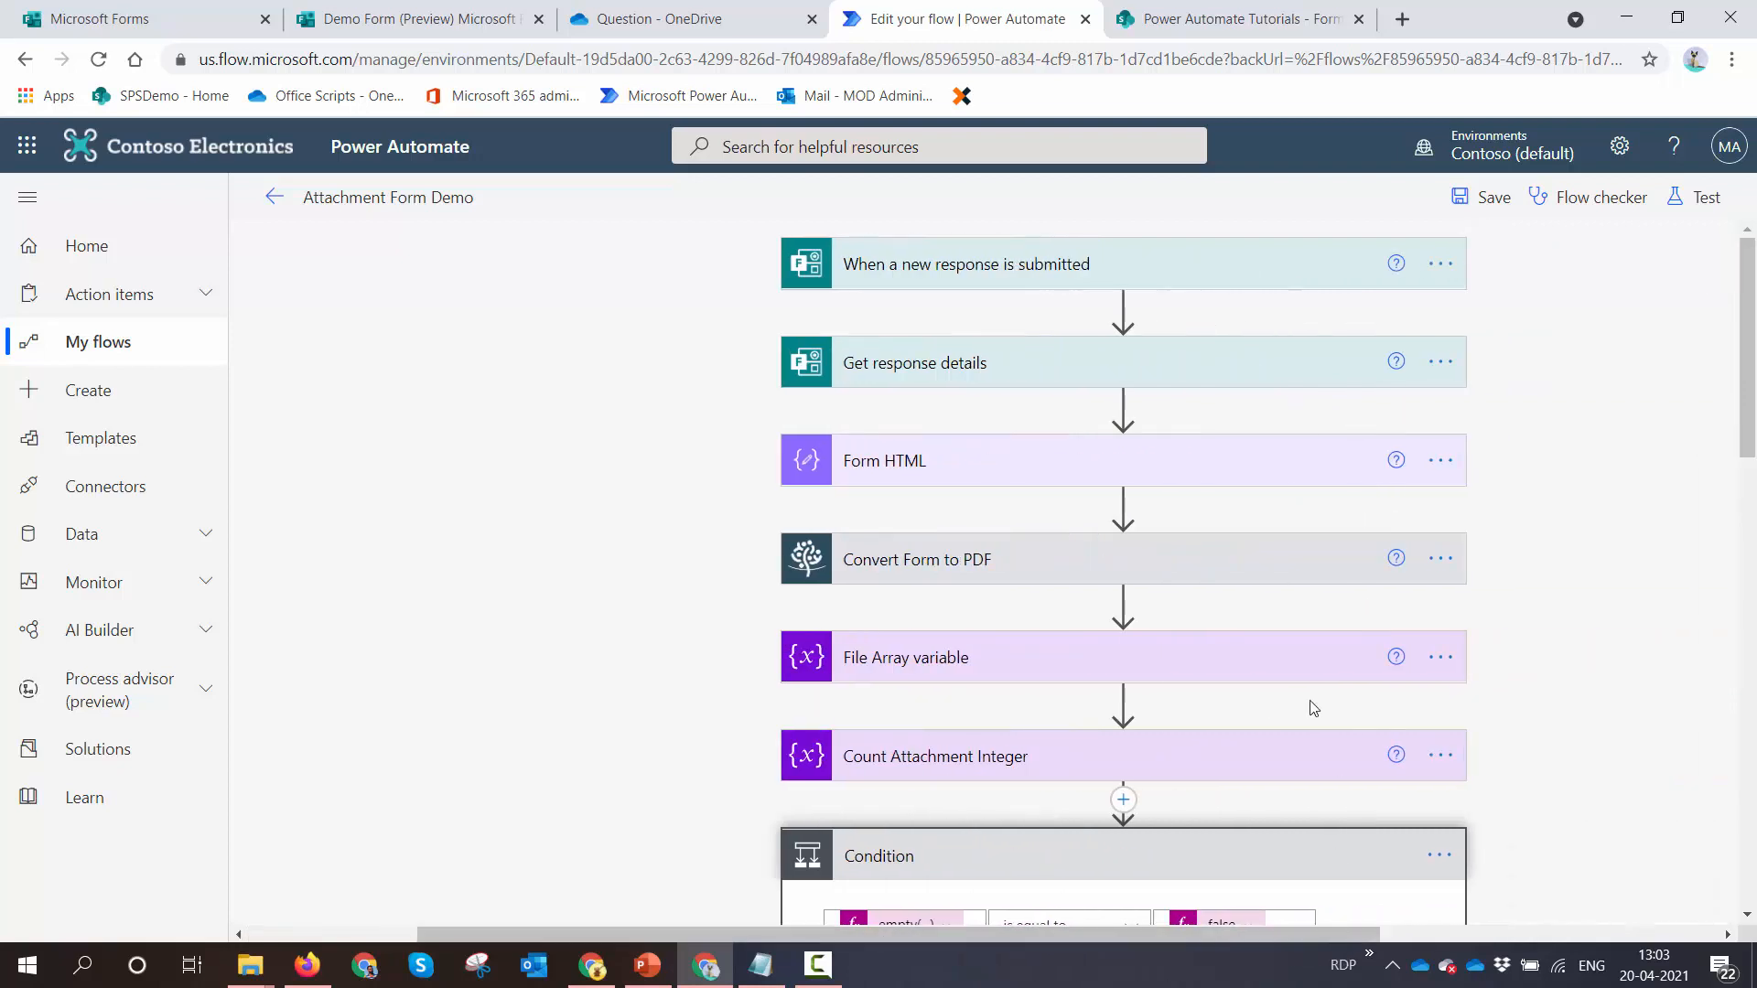
pyautogui.scroll(-10, 1255, 628)
pyautogui.scroll(-4, 1241, 763)
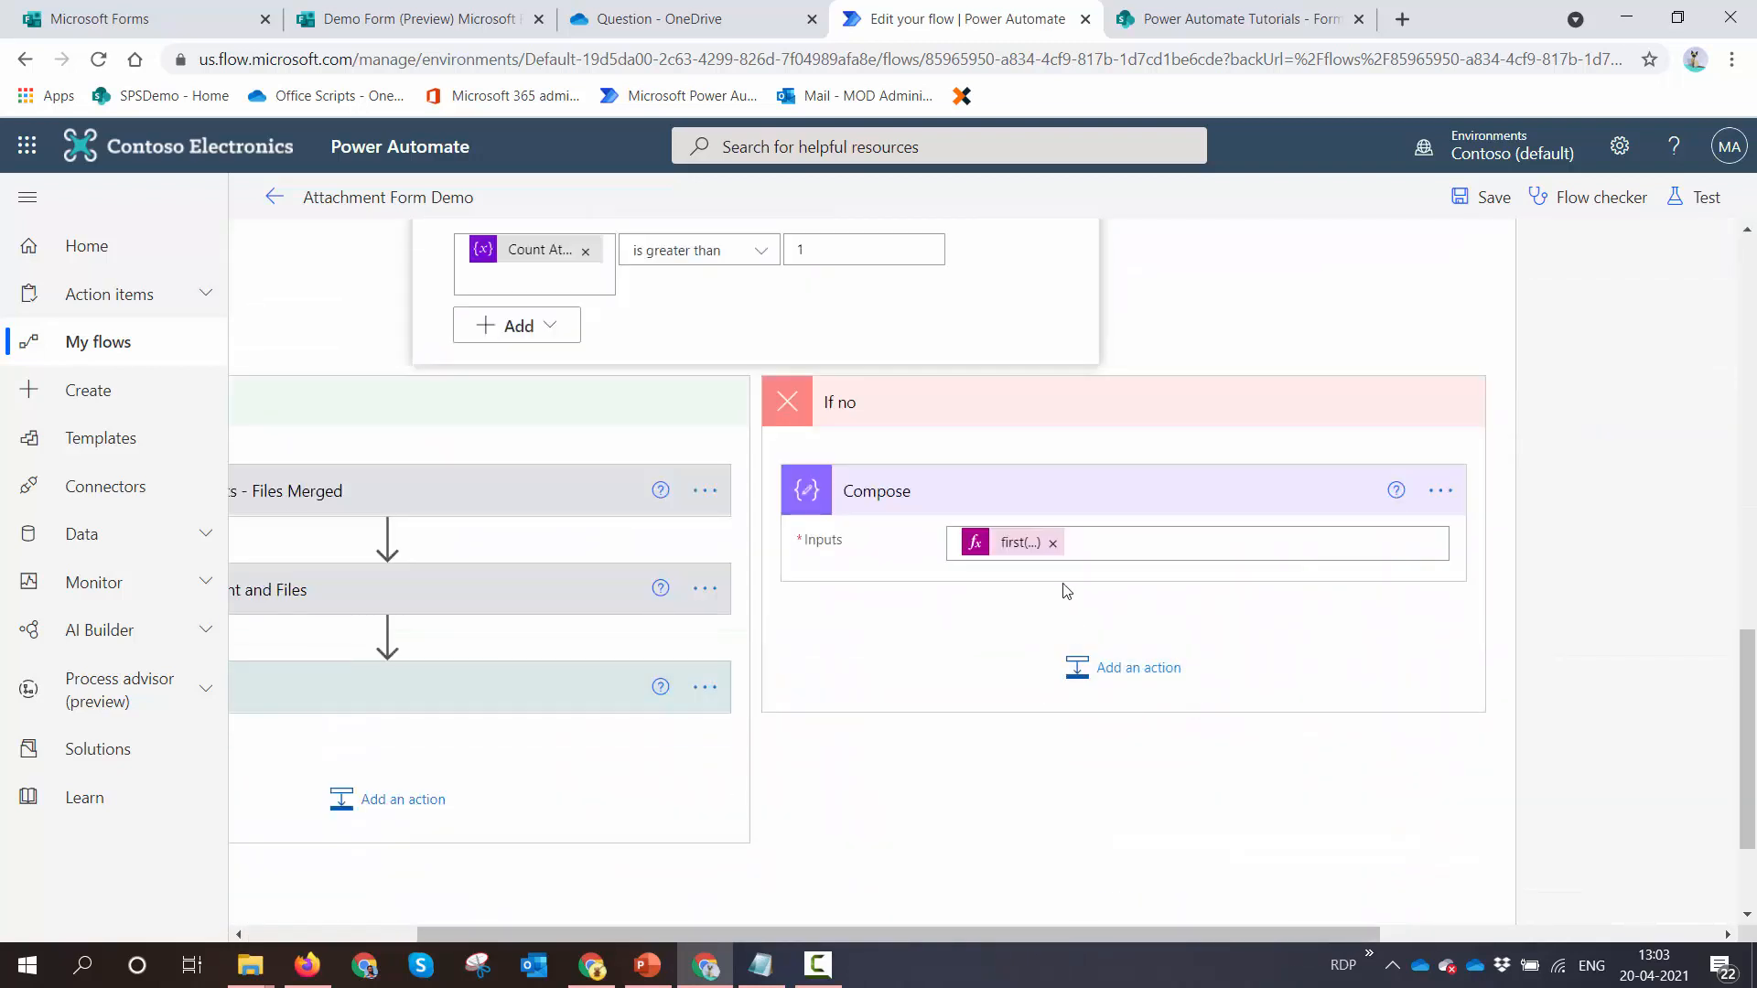
pyautogui.click(1025, 542)
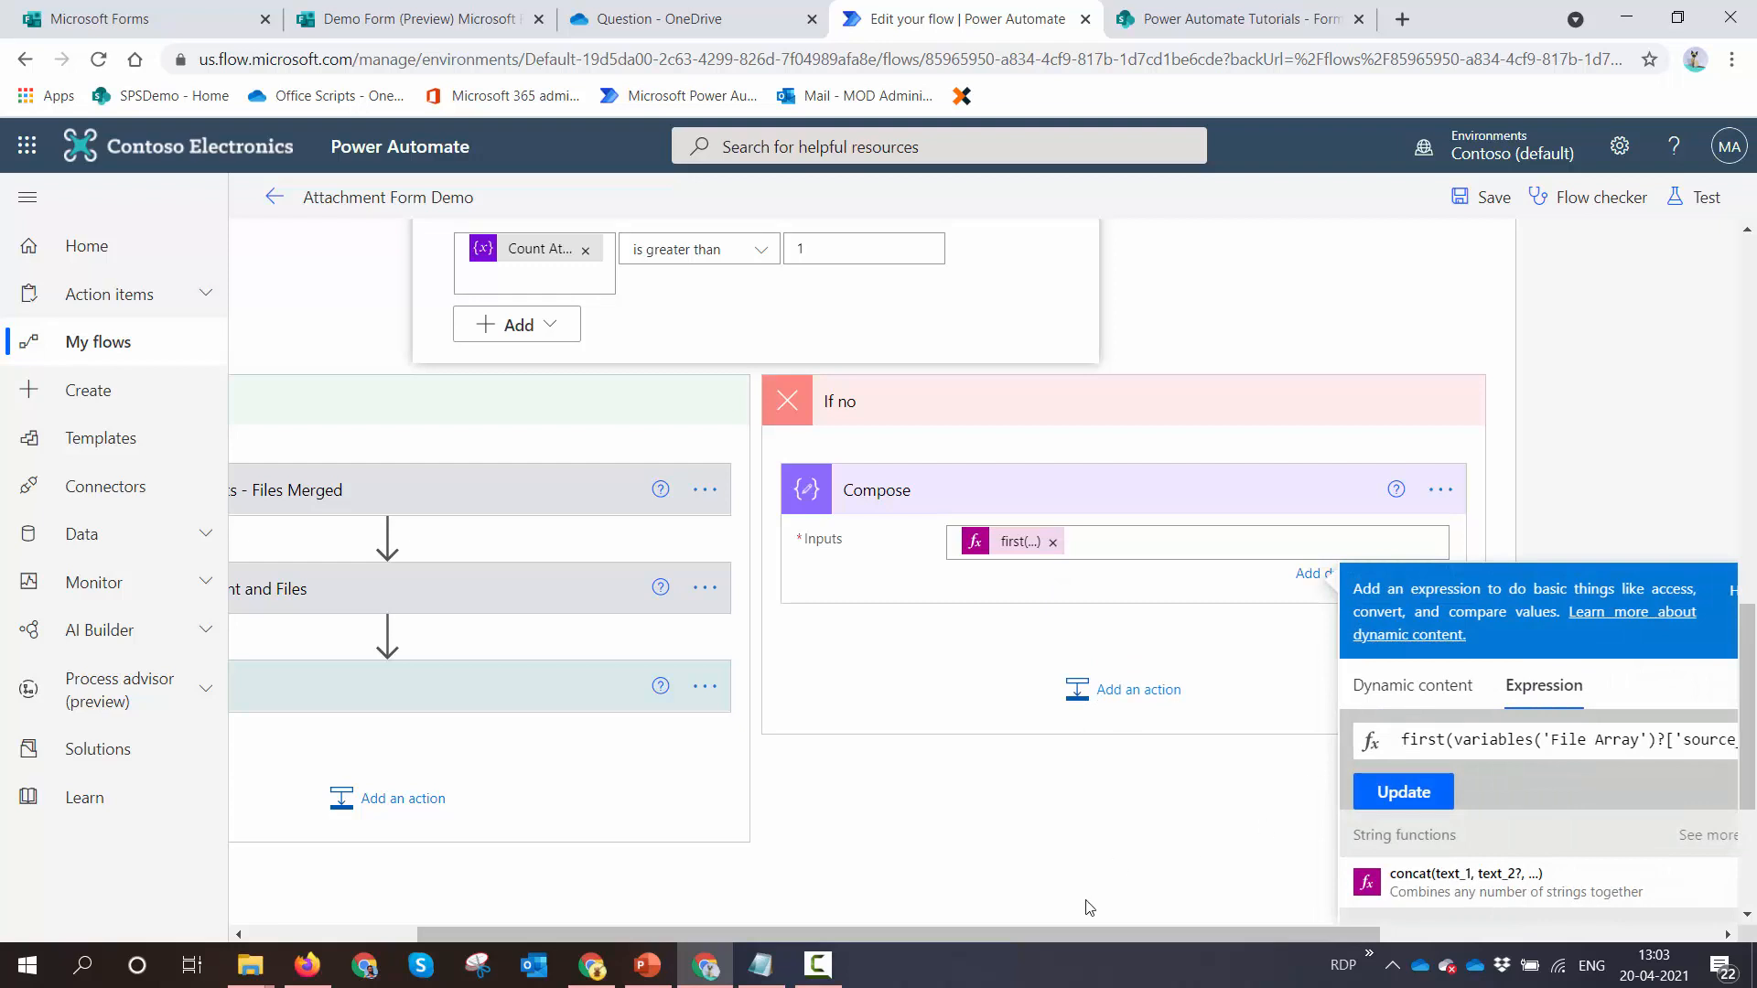
pyautogui.moveTo(1100, 935); pyautogui.dragTo(1233, 934)
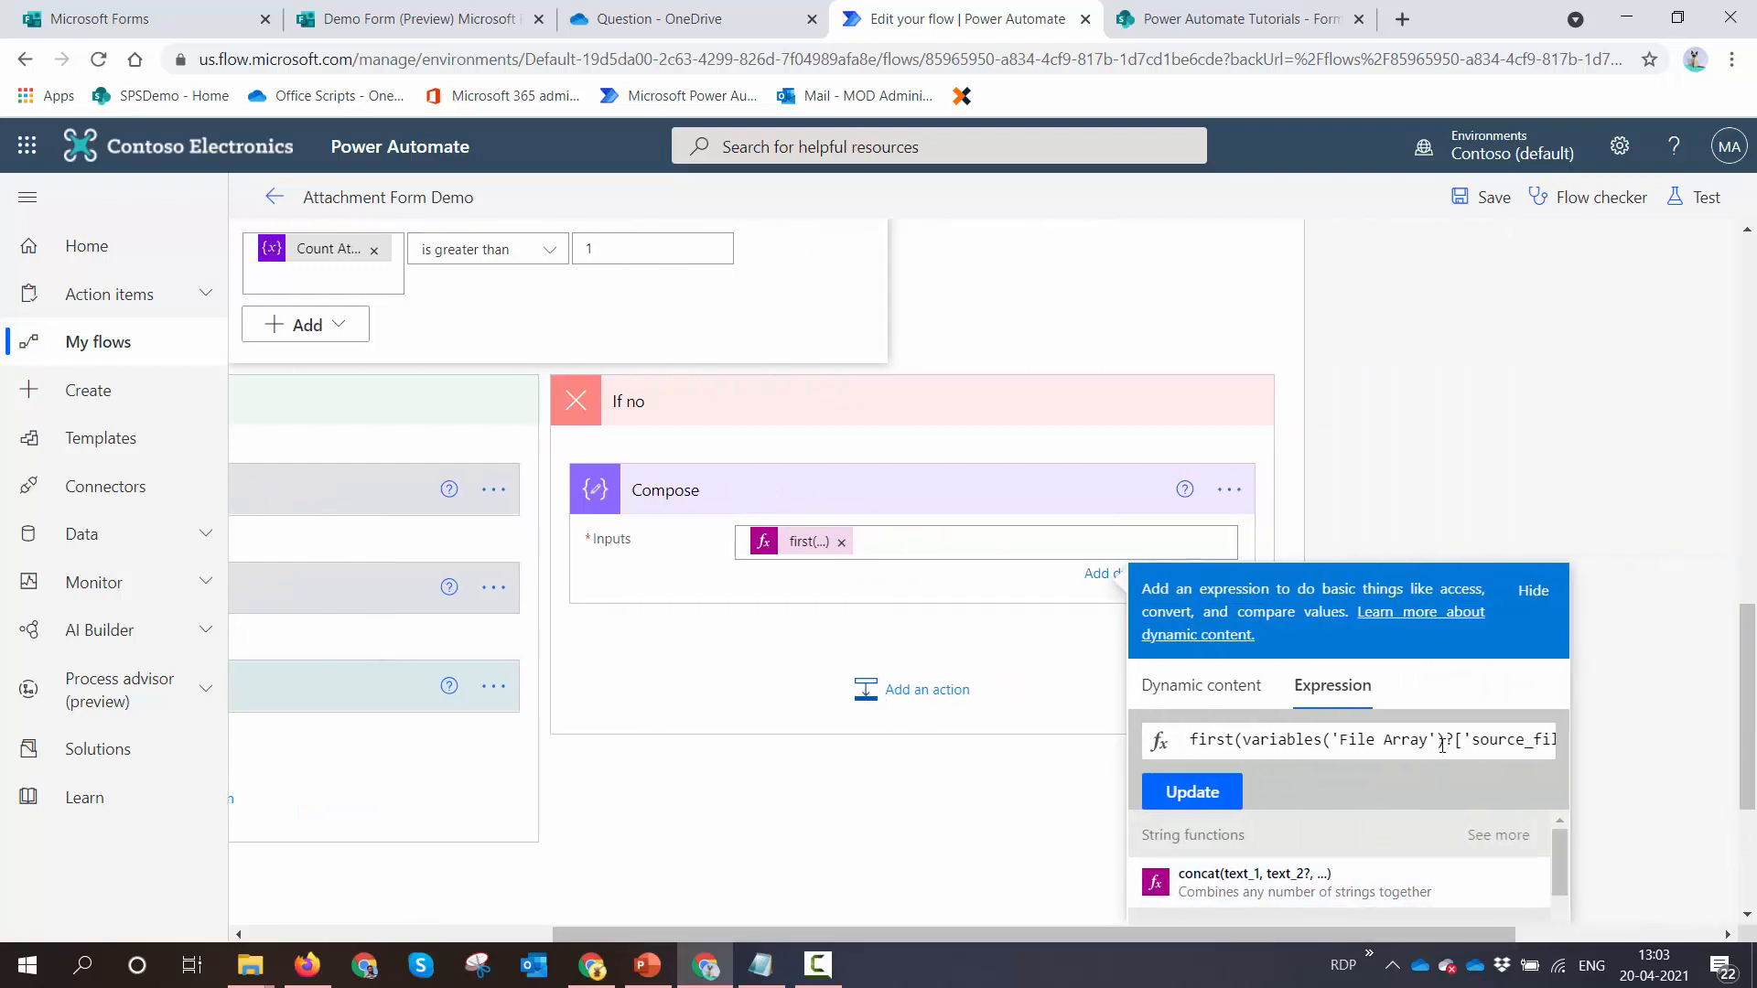
pyautogui.write(')')
pyautogui.moveTo(1471, 742); pyautogui.dragTo(1591, 761)
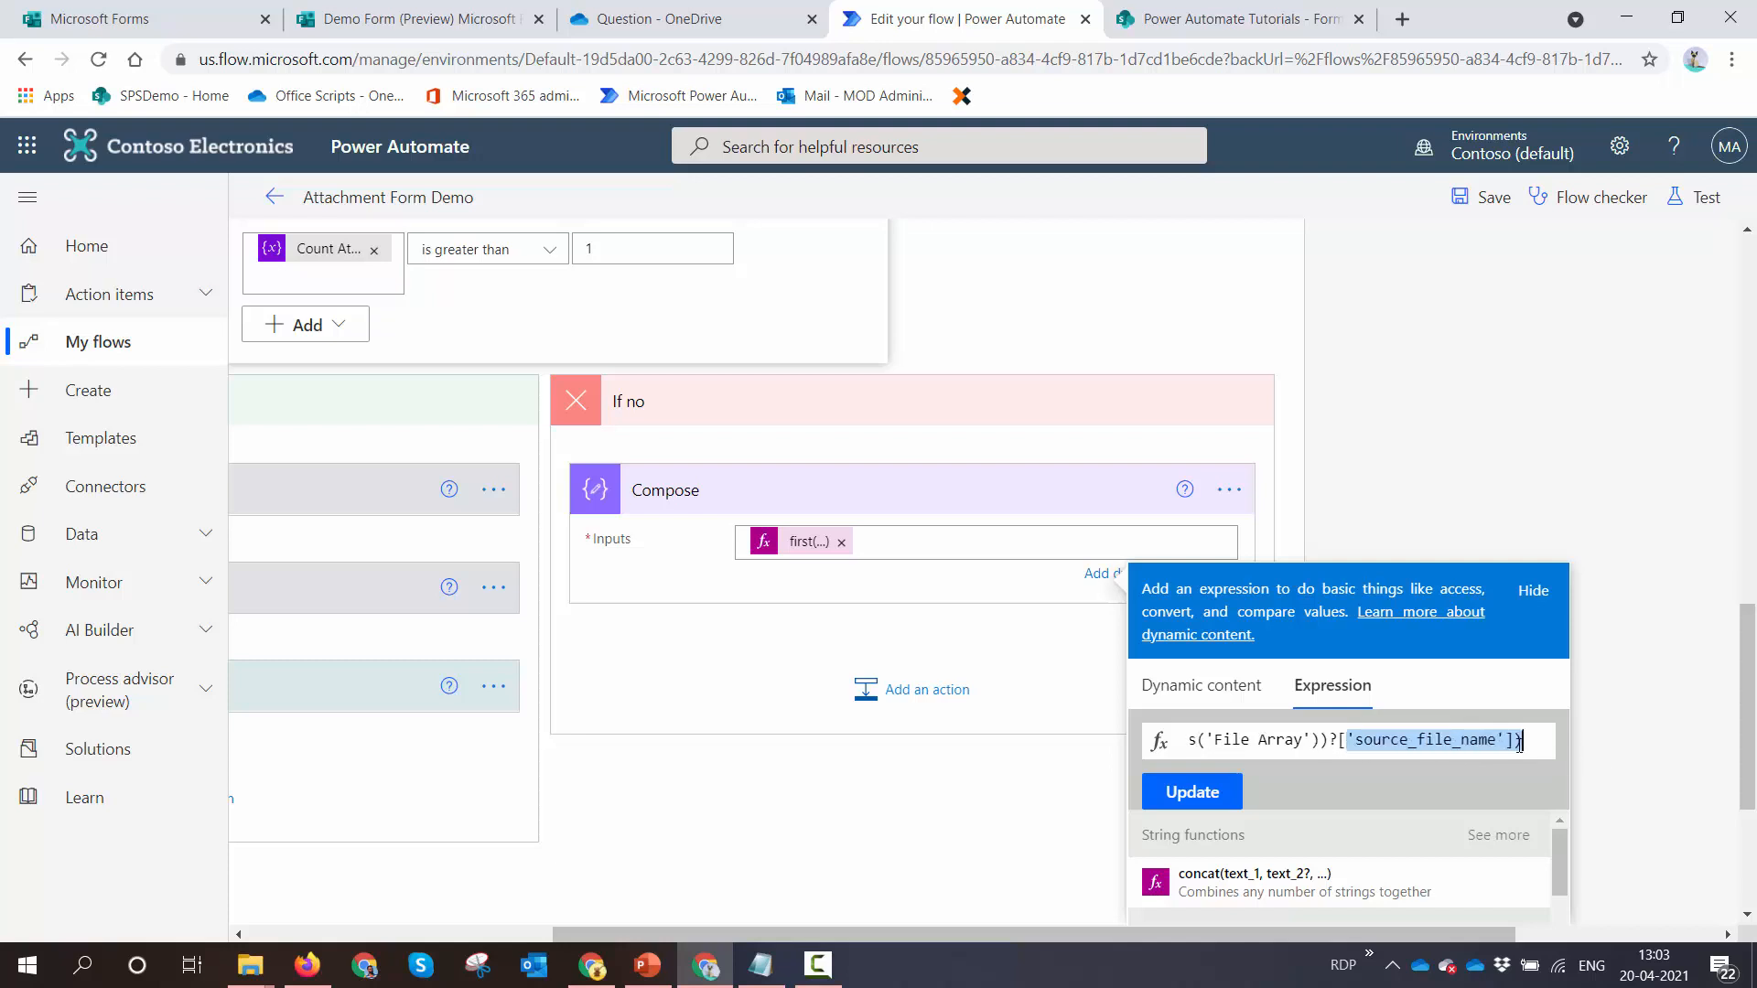
pyautogui.click(1532, 746)
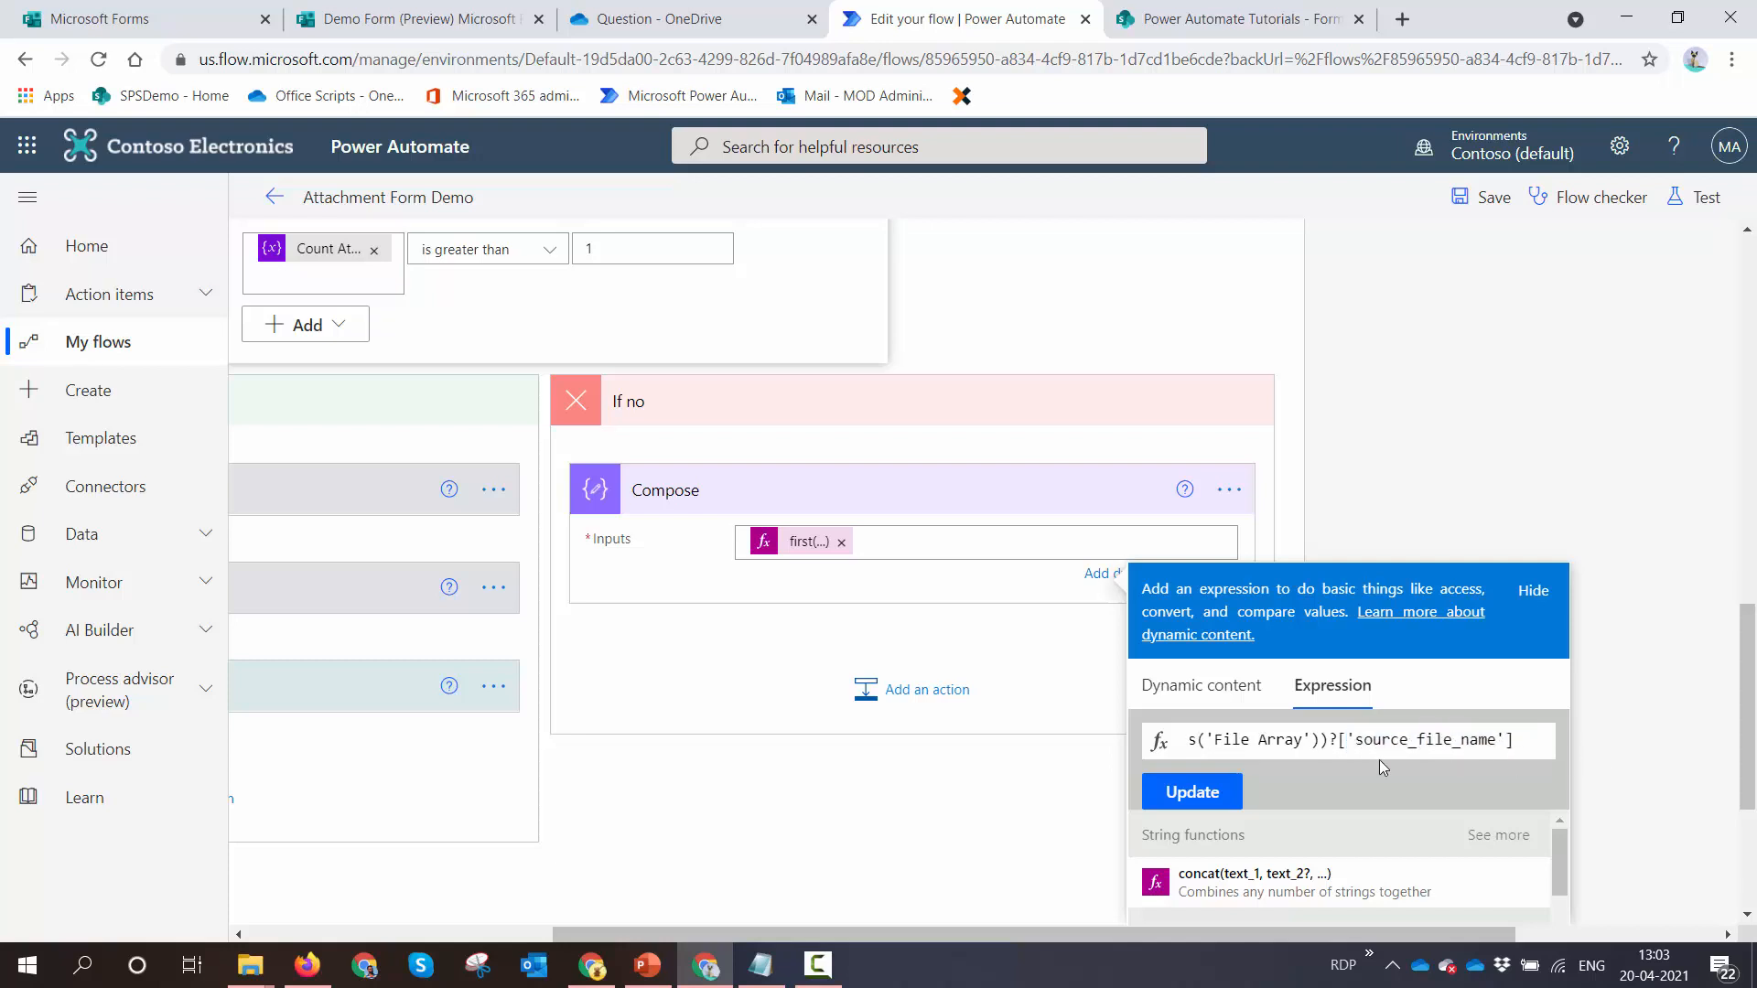
pyautogui.click(1190, 791)
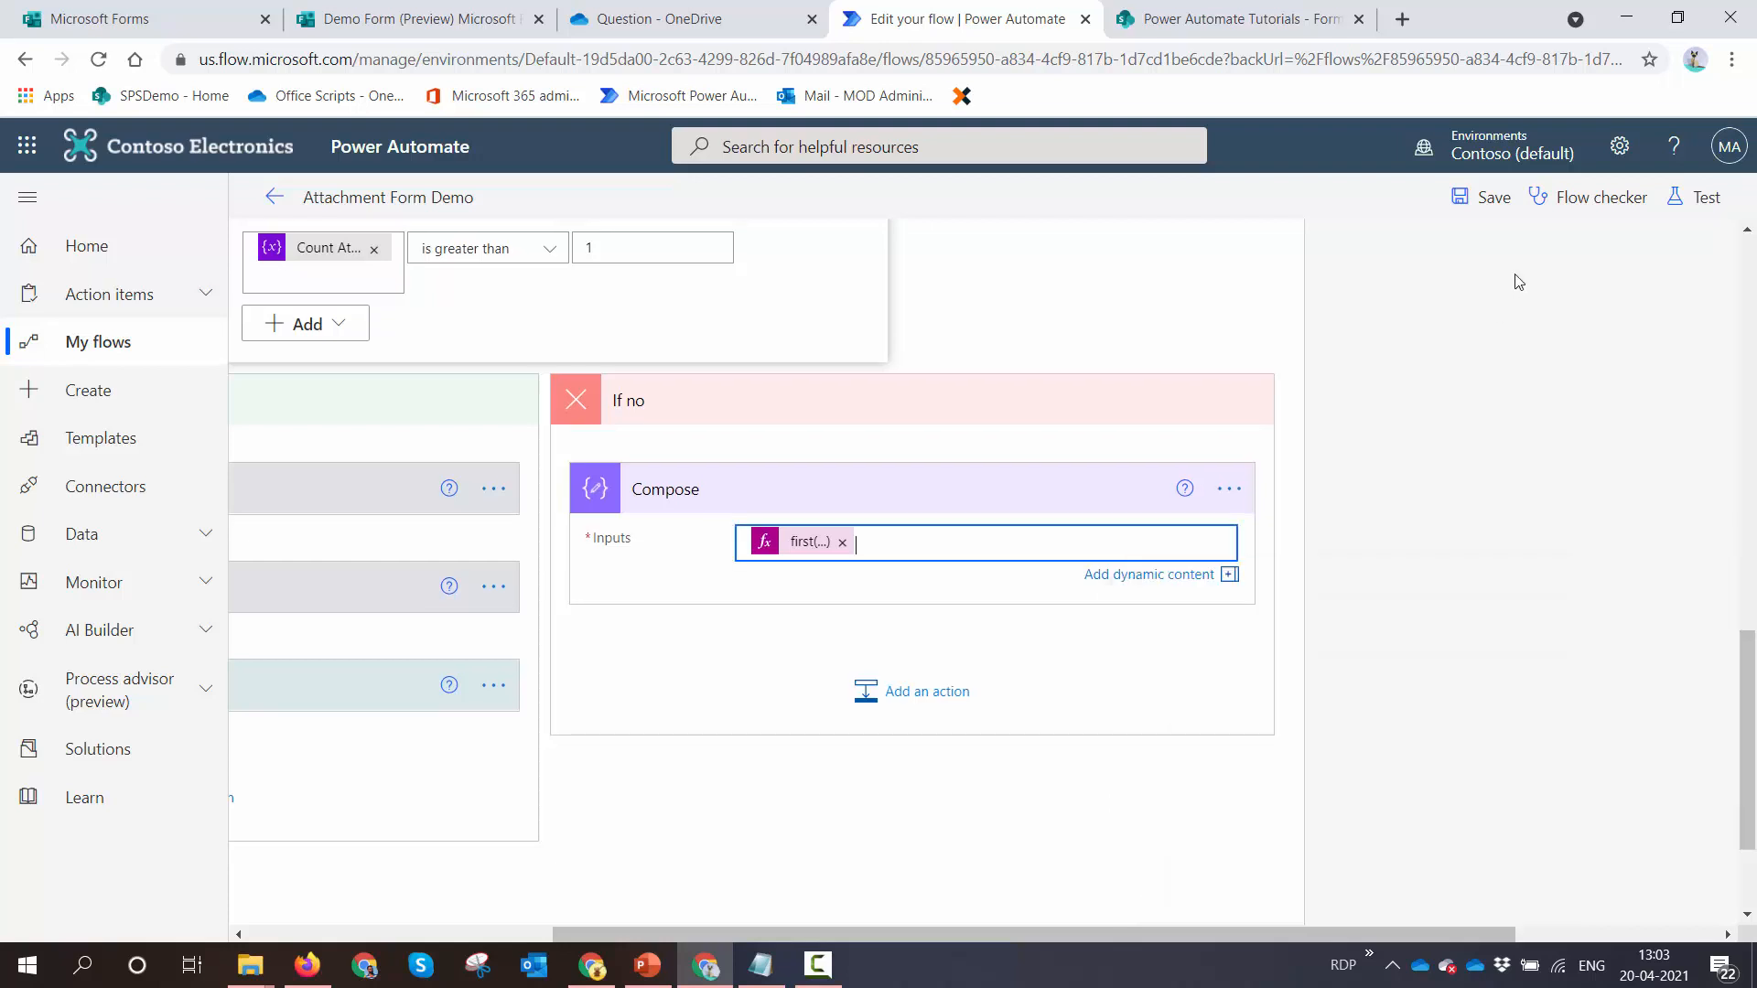
# Rerun the test and check Condition, Condition 2 and Compose outputs for the PDF file name
pyautogui.click(1700, 204)
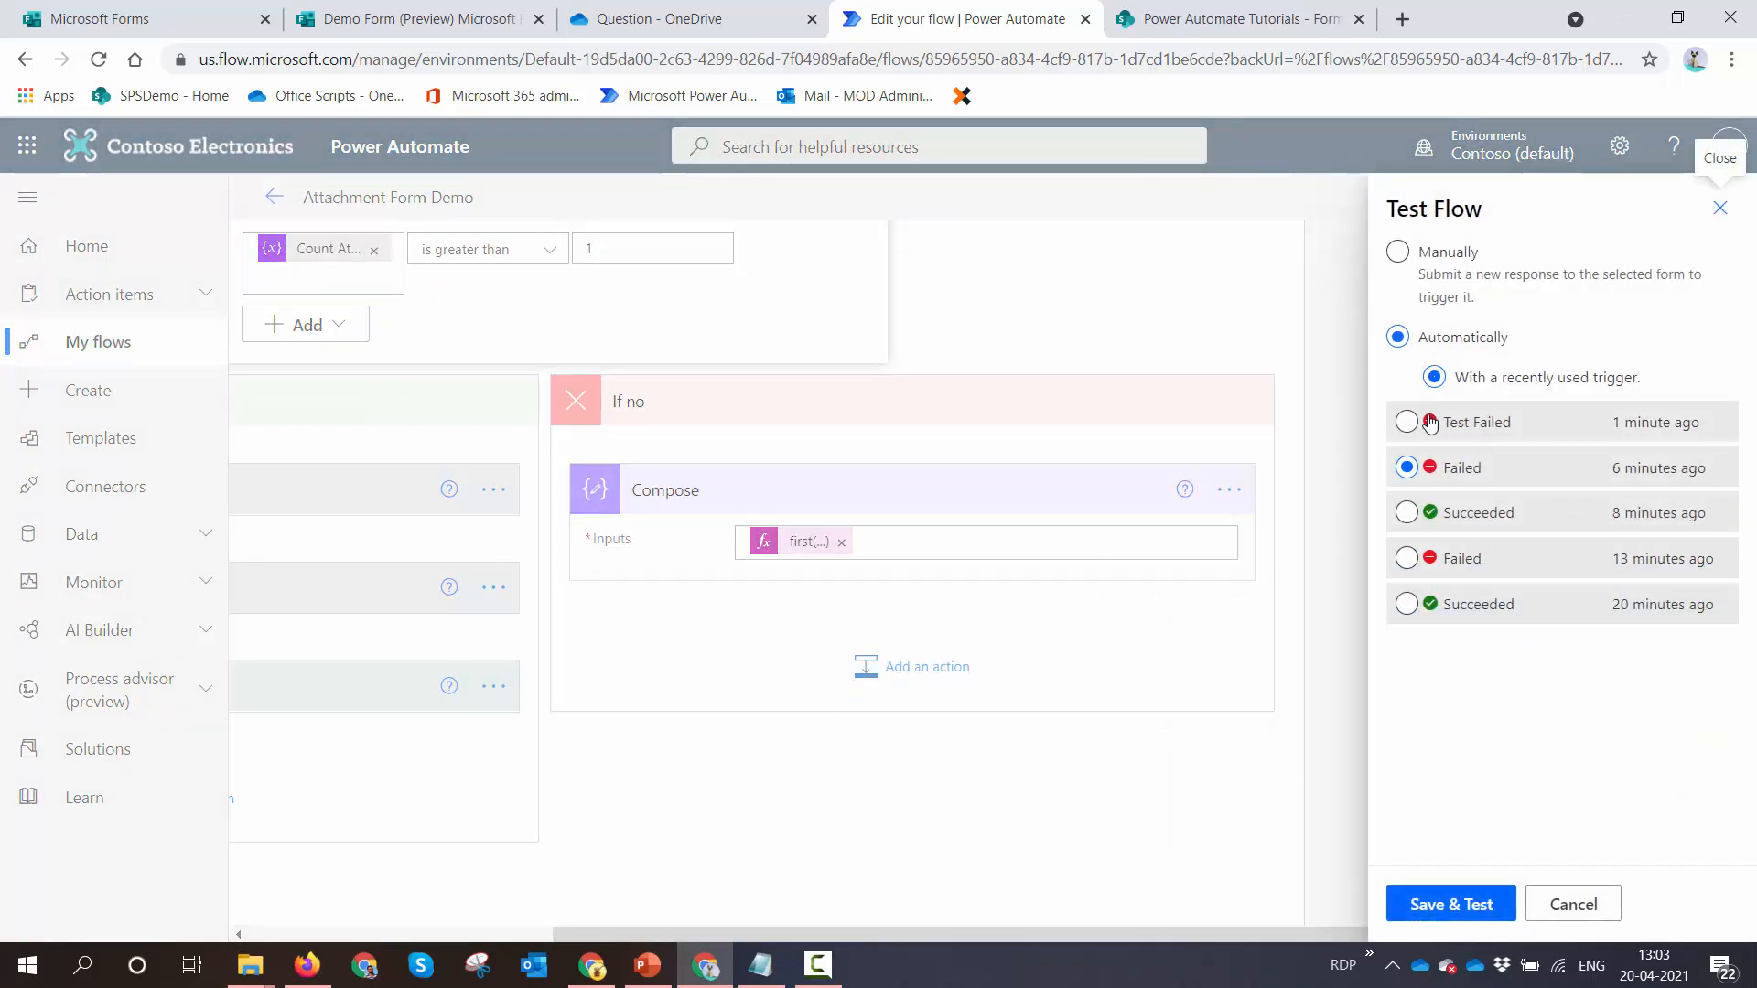
pyautogui.click(1449, 906)
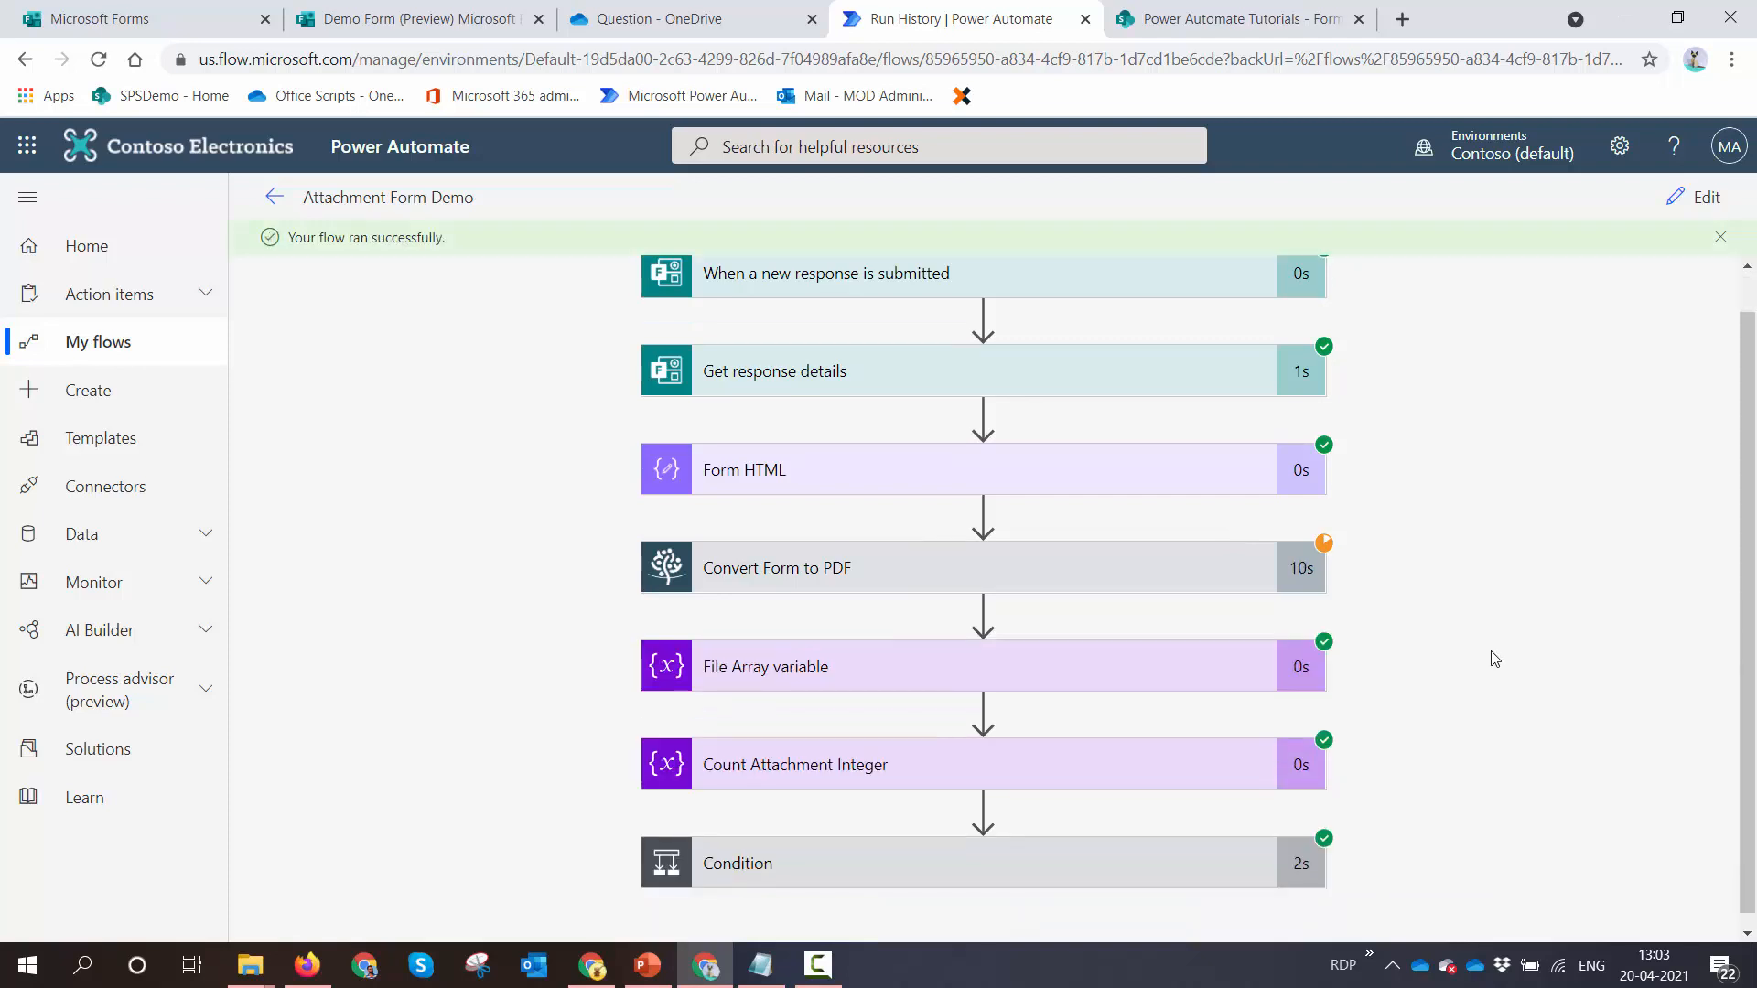
pyautogui.click(1216, 832)
pyautogui.scroll(-4, 1181, 696)
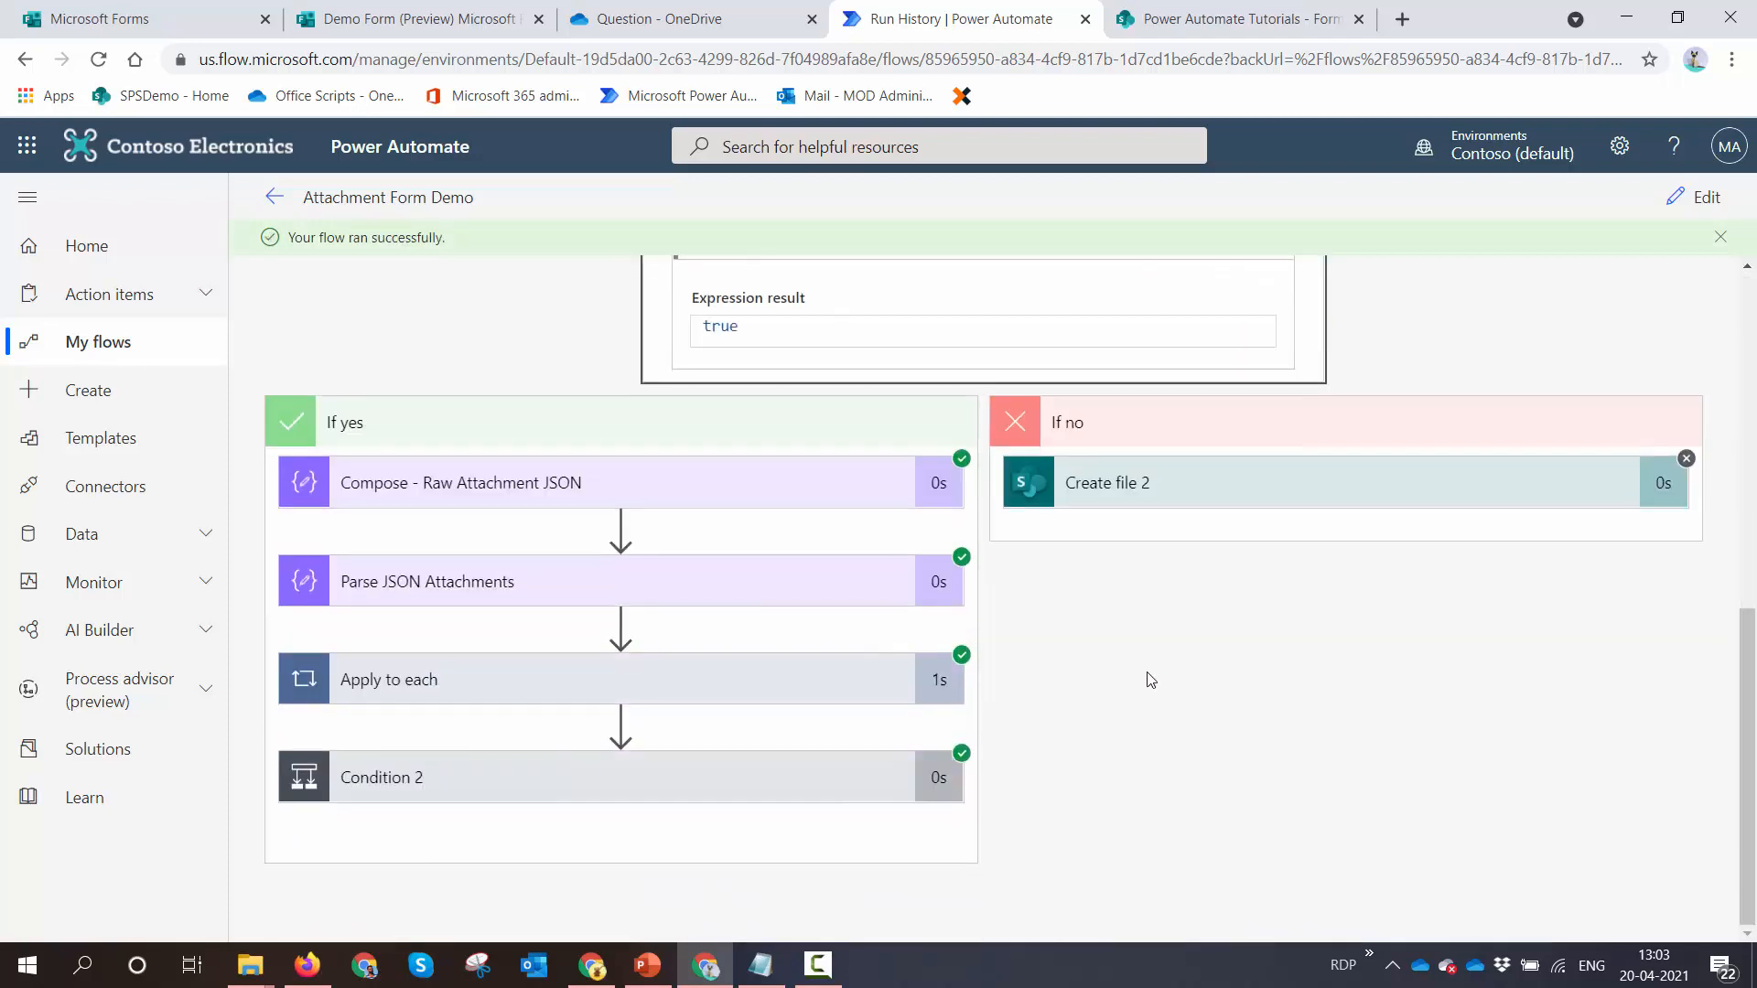
pyautogui.click(796, 774)
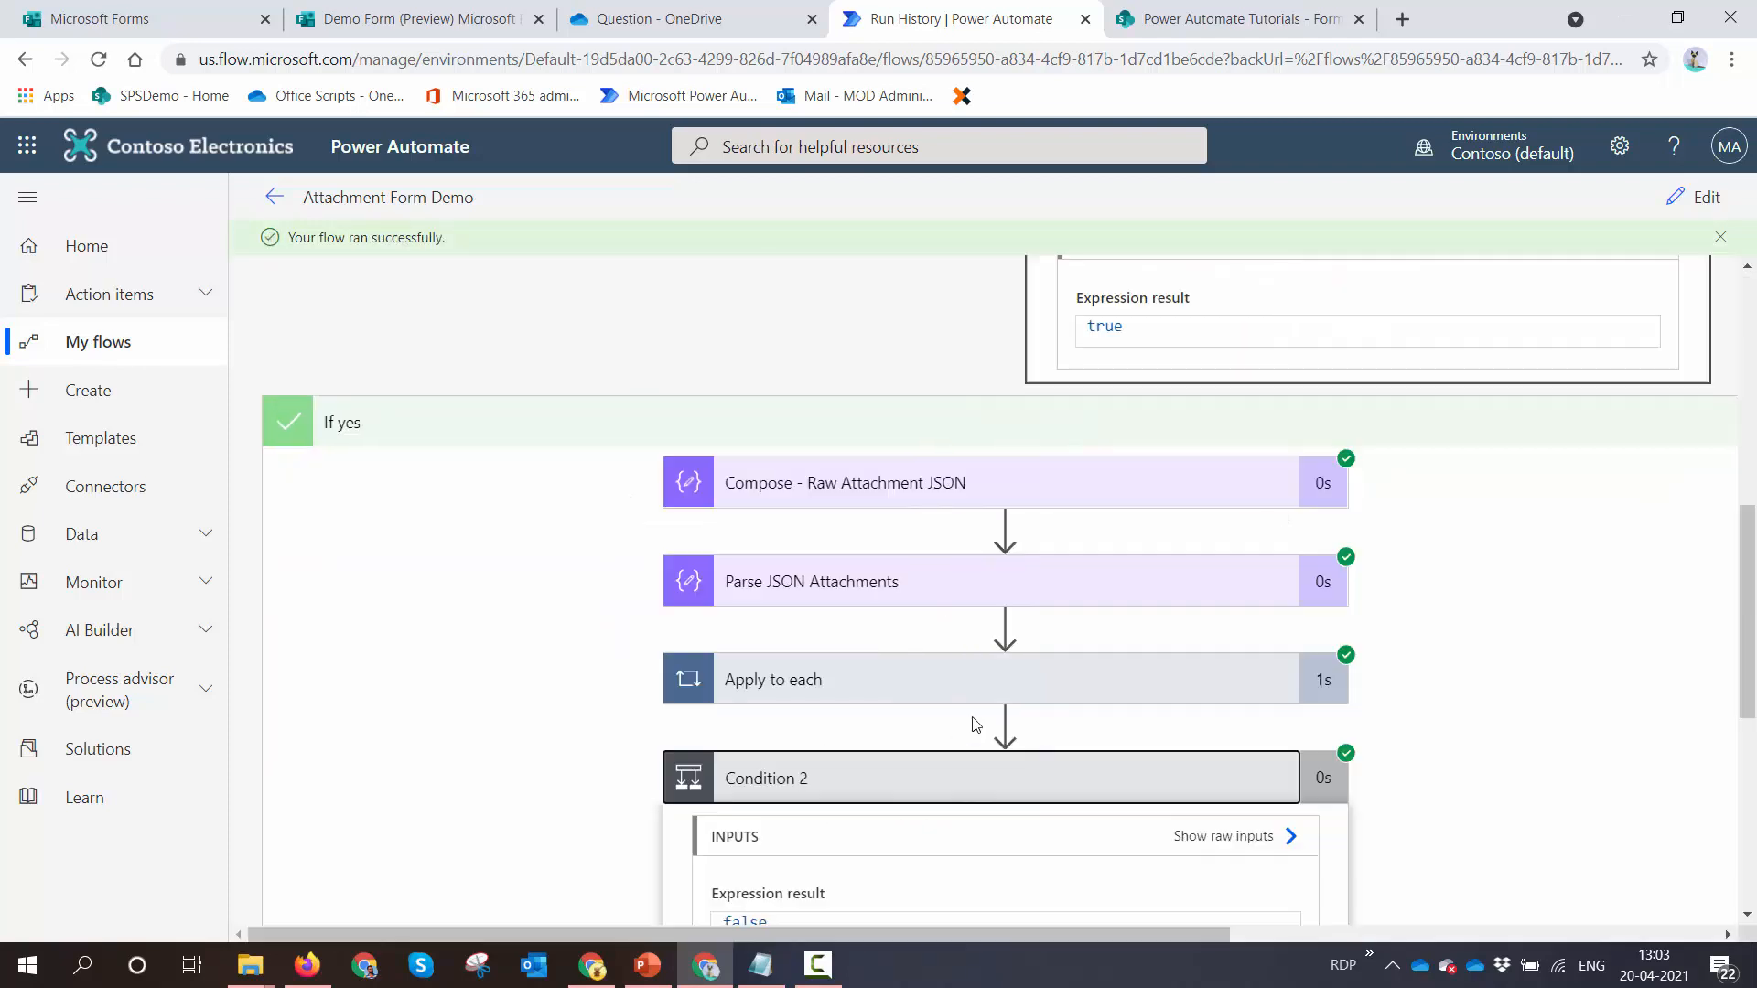
pyautogui.scroll(-4, 974, 719)
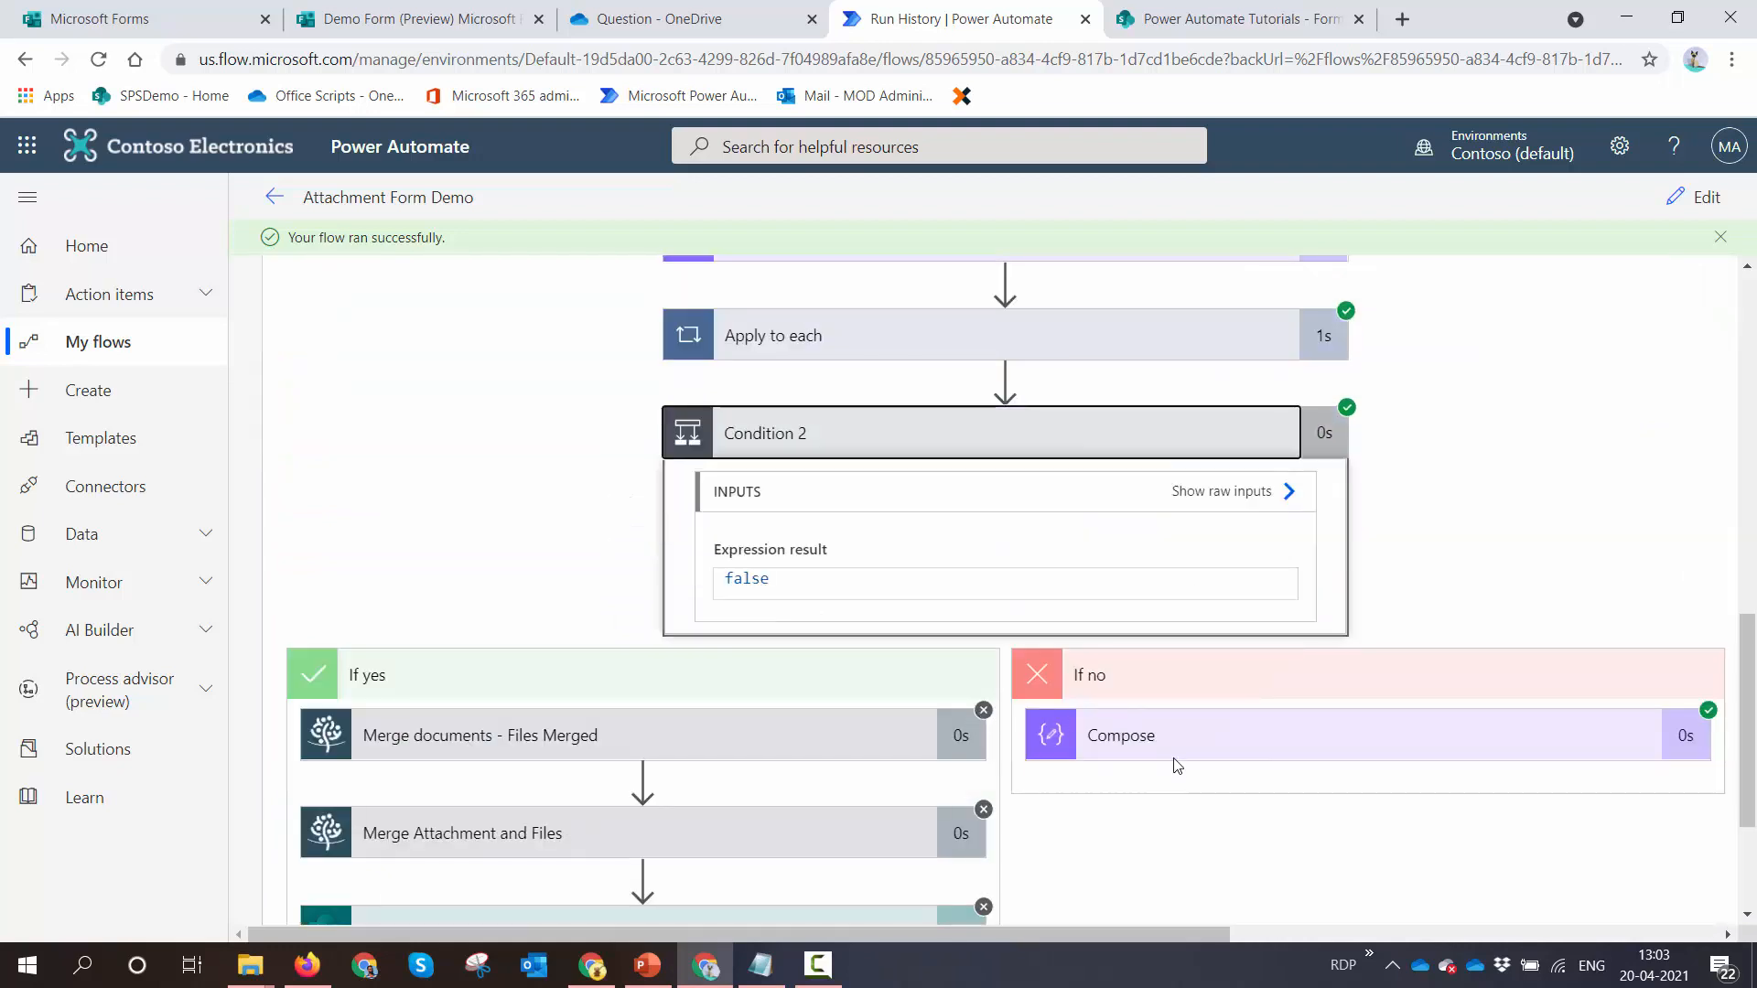
pyautogui.click(1171, 755)
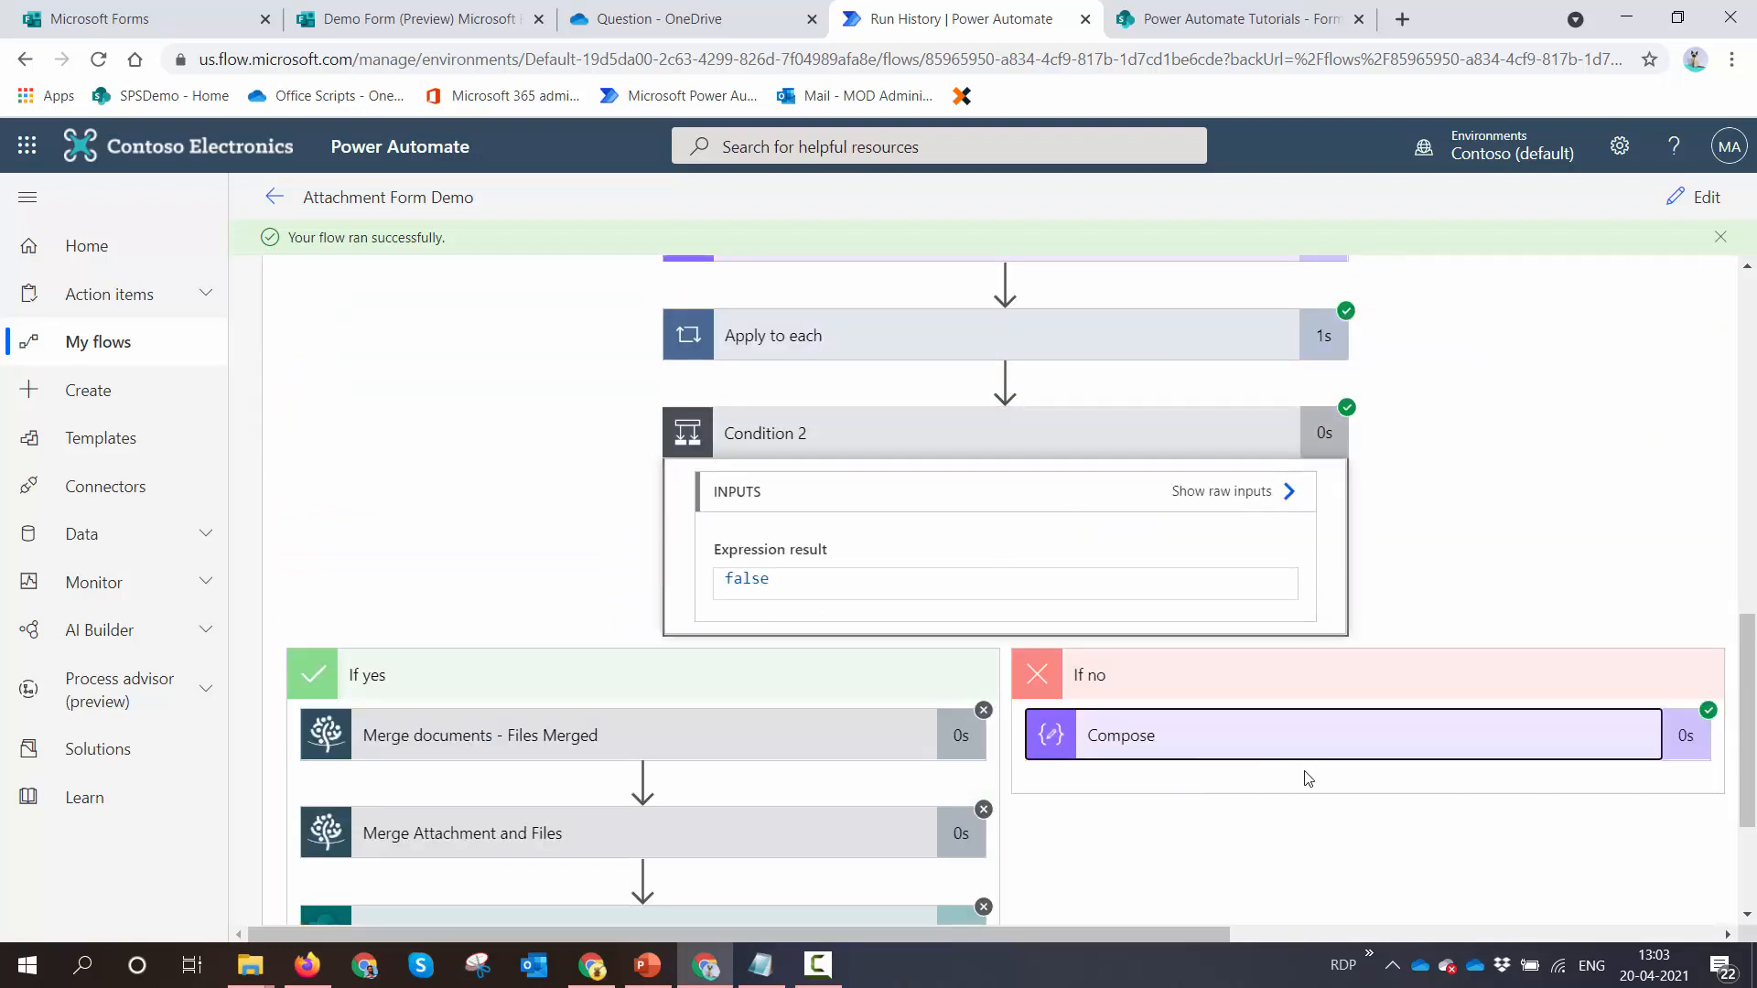
pyautogui.scroll(-2, 1309, 778)
pyautogui.click(1513, 663)
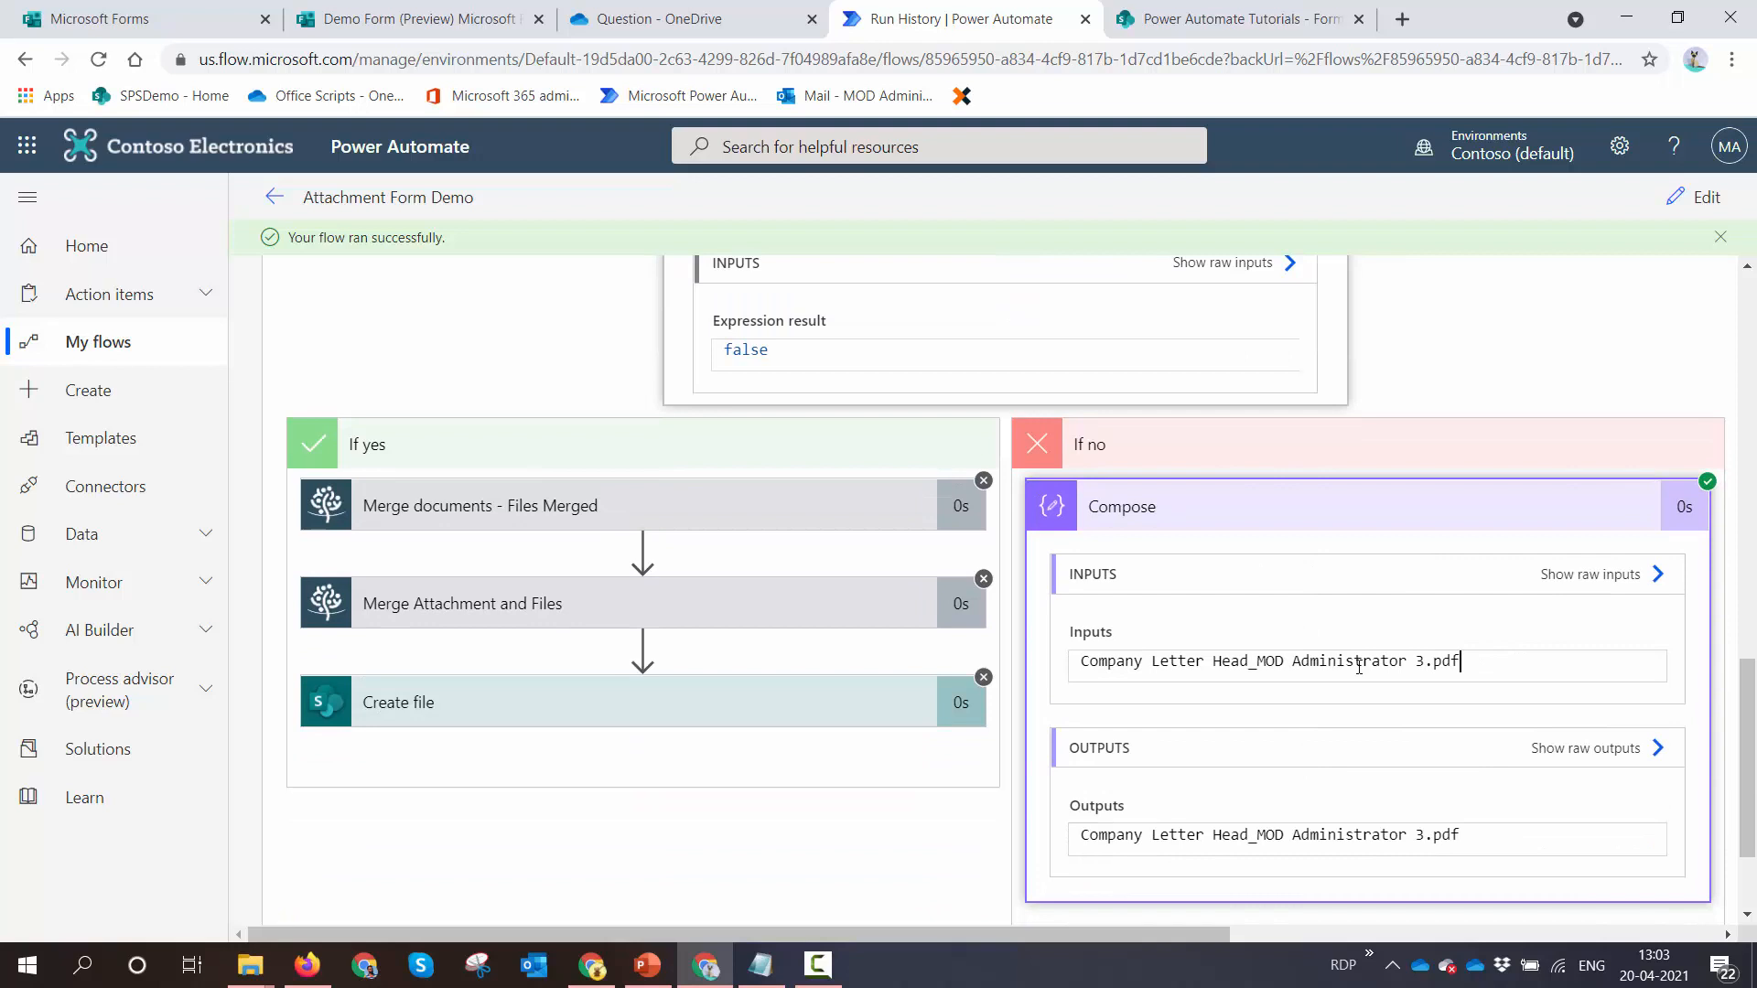
pyautogui.keyDown('shift'); pyautogui.click(1083, 674); pyautogui.keyUp('shift')
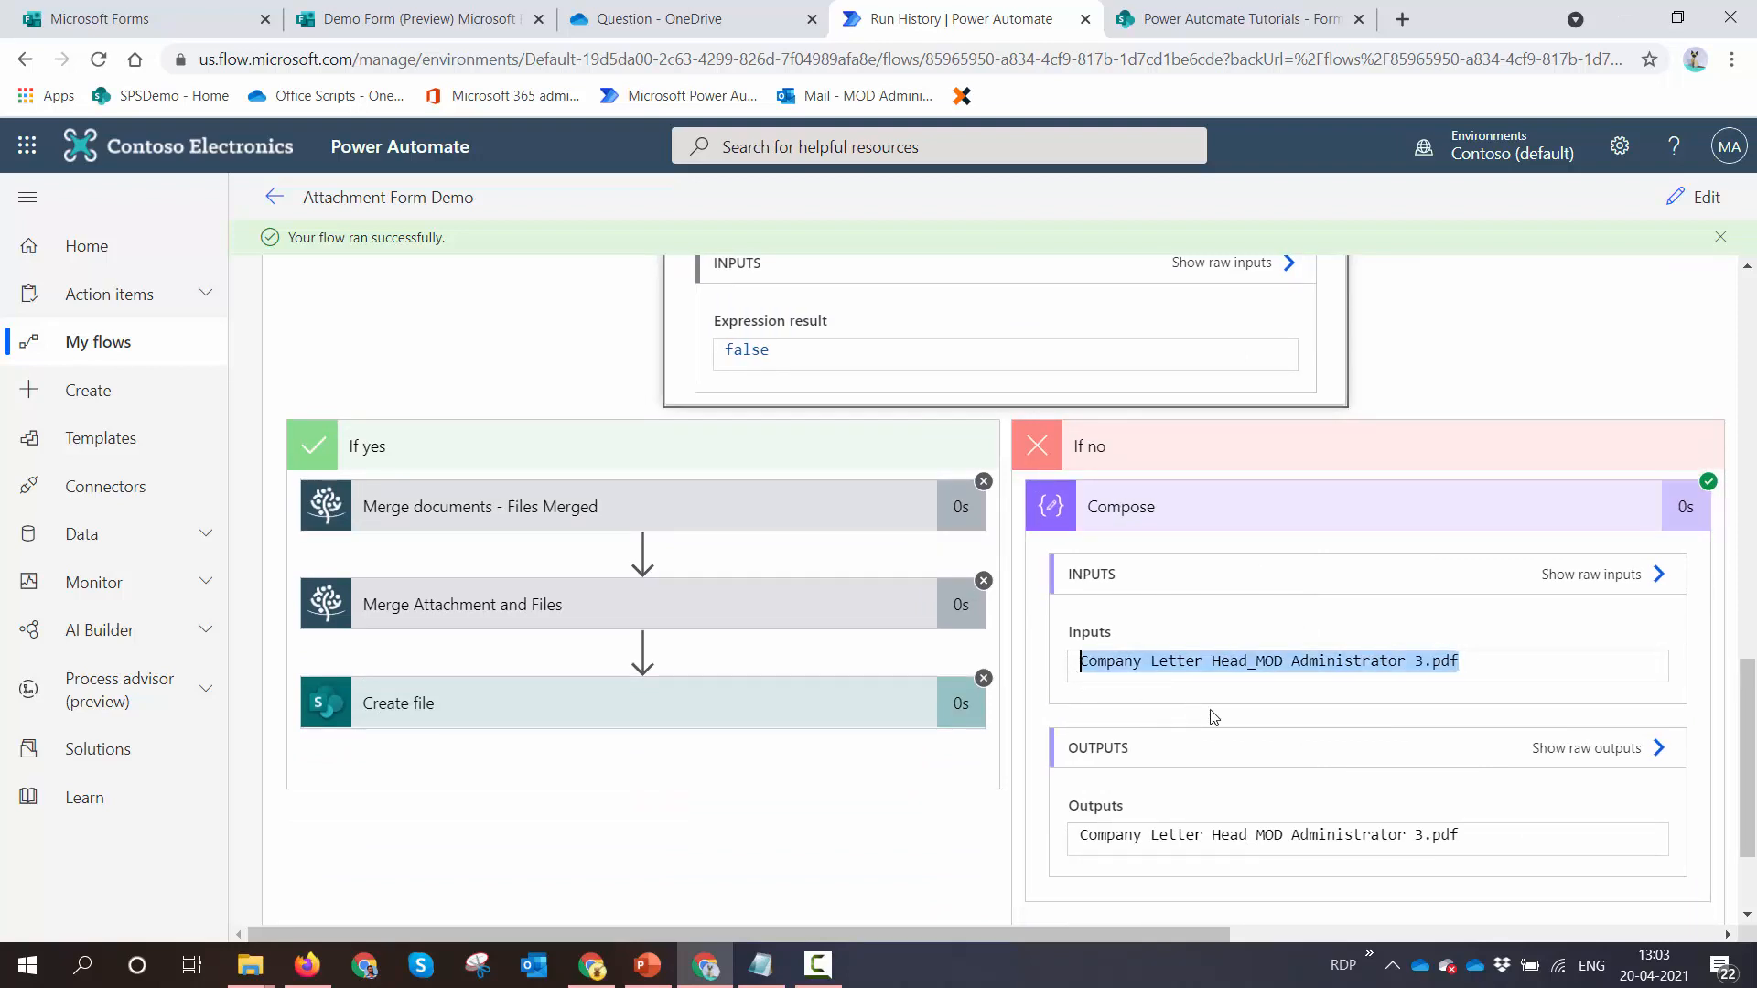
pyautogui.click(1707, 202)
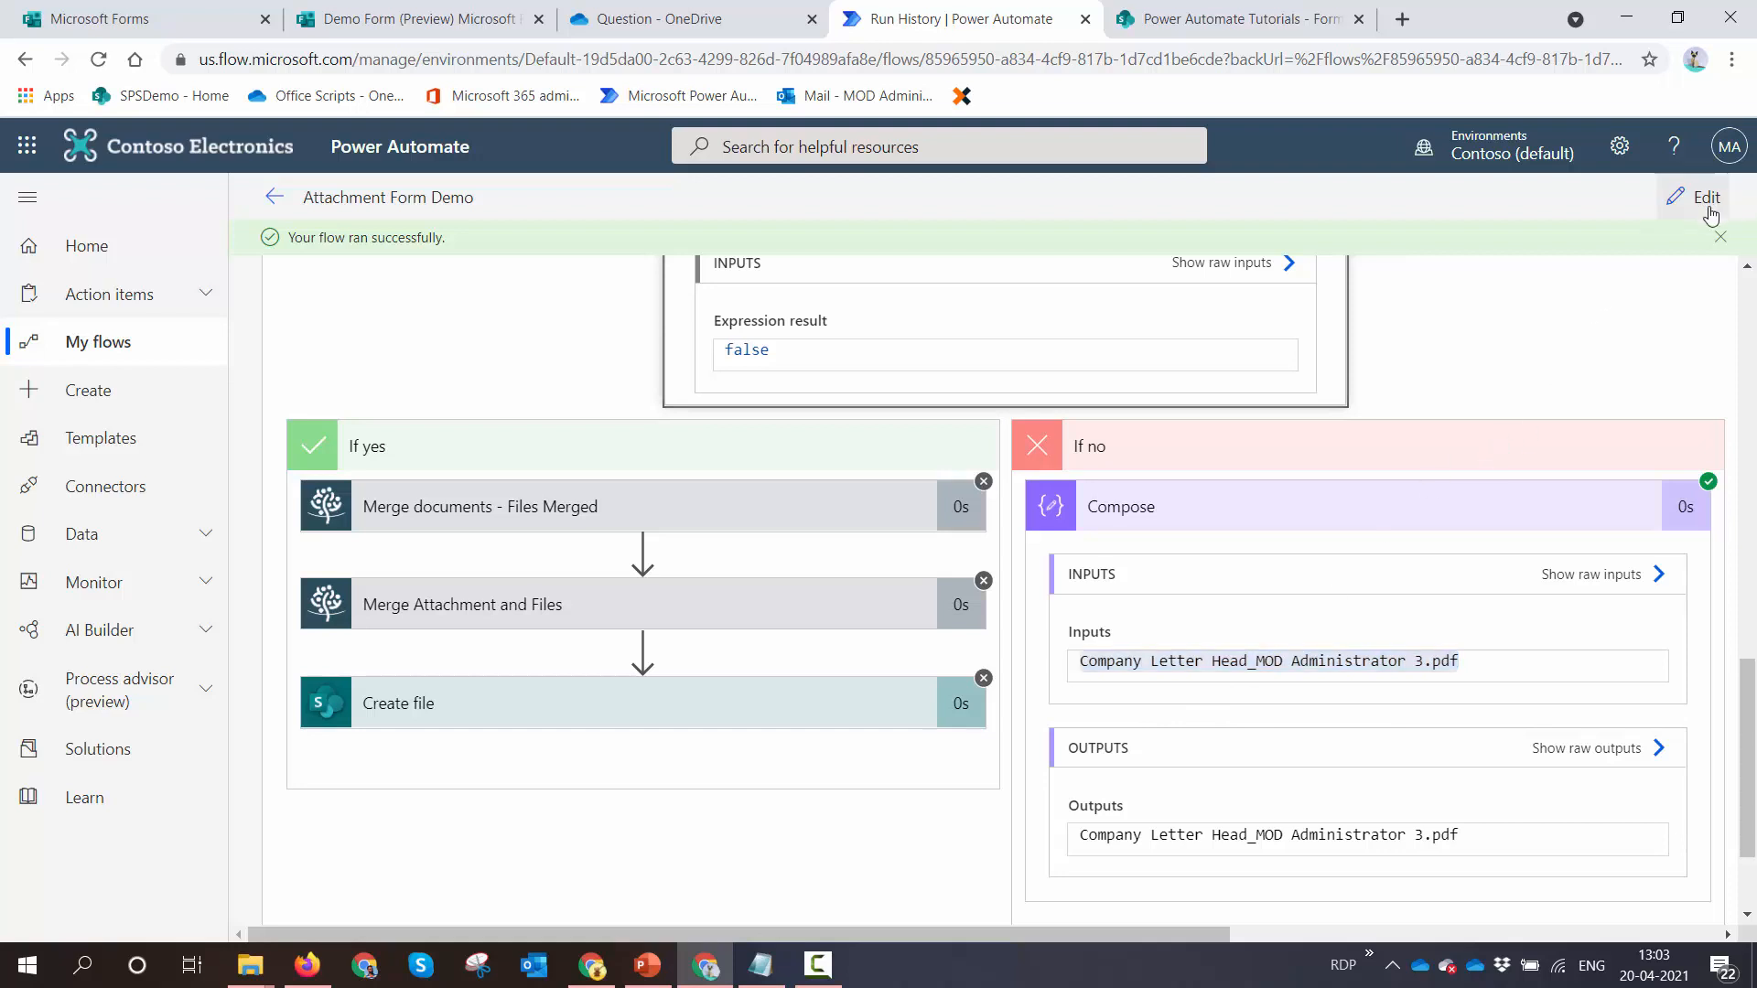
pyautogui.scroll(-9, 1437, 577)
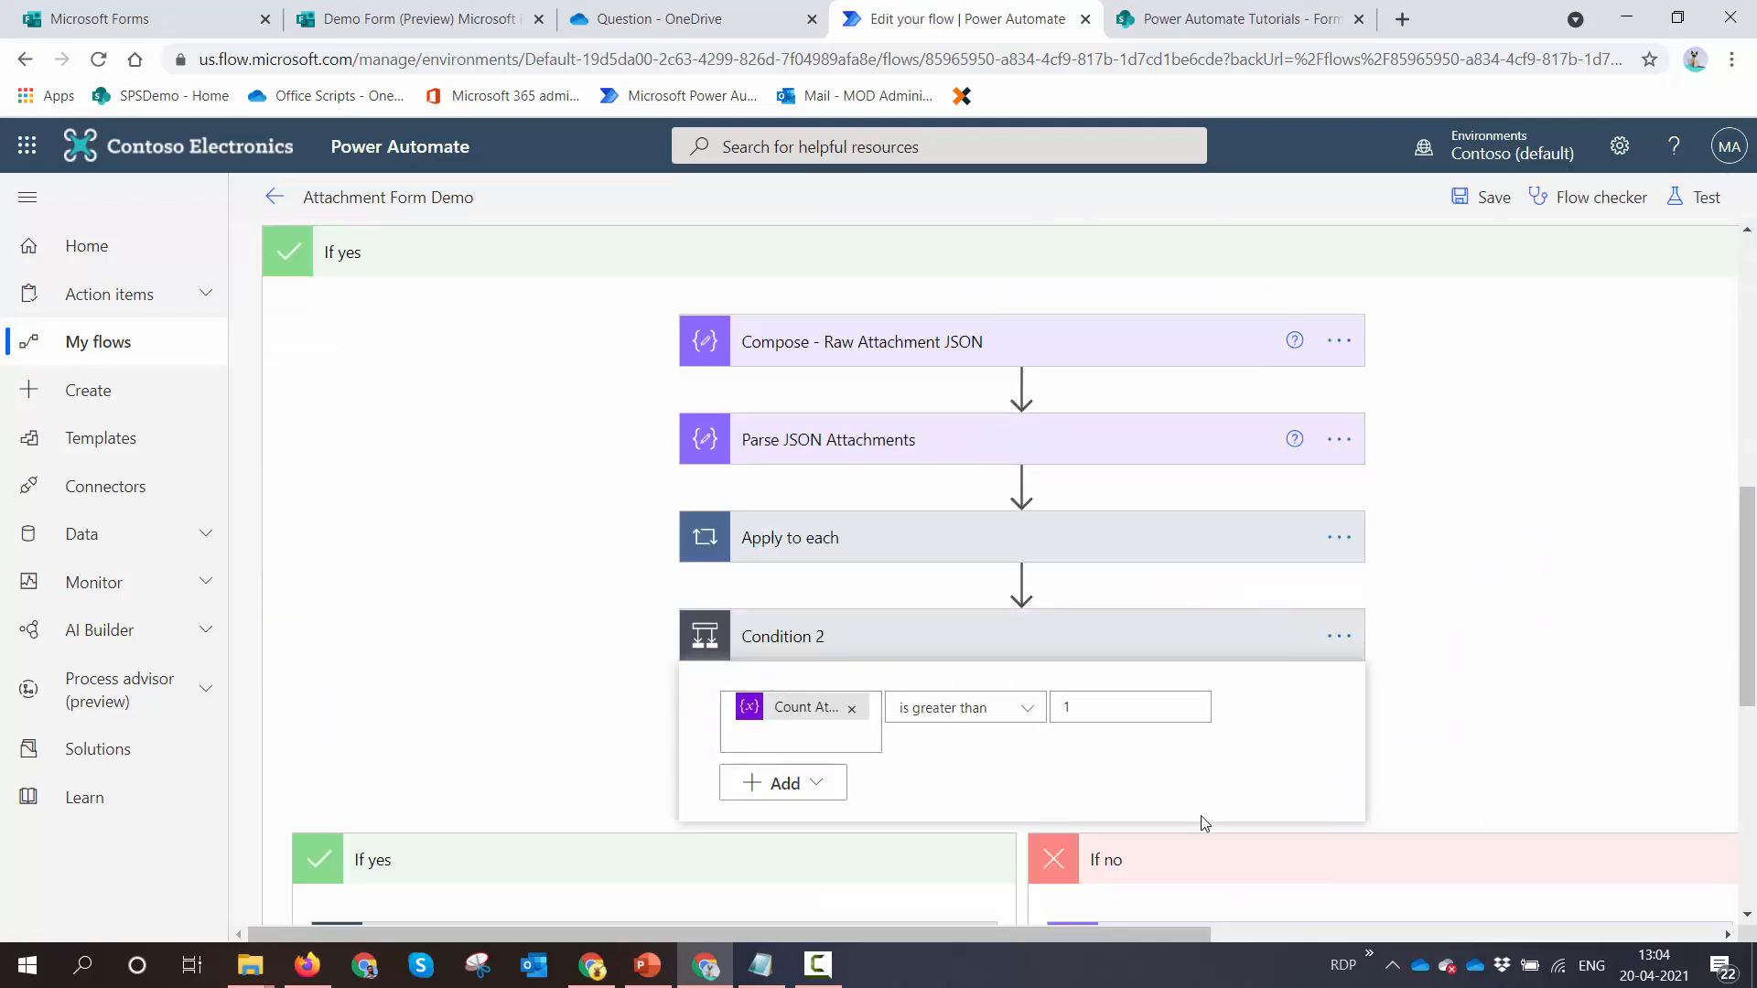
# Review the If no Compose first() expression without changes, then add a new step after Compose
pyautogui.scroll(-7, 1205, 819)
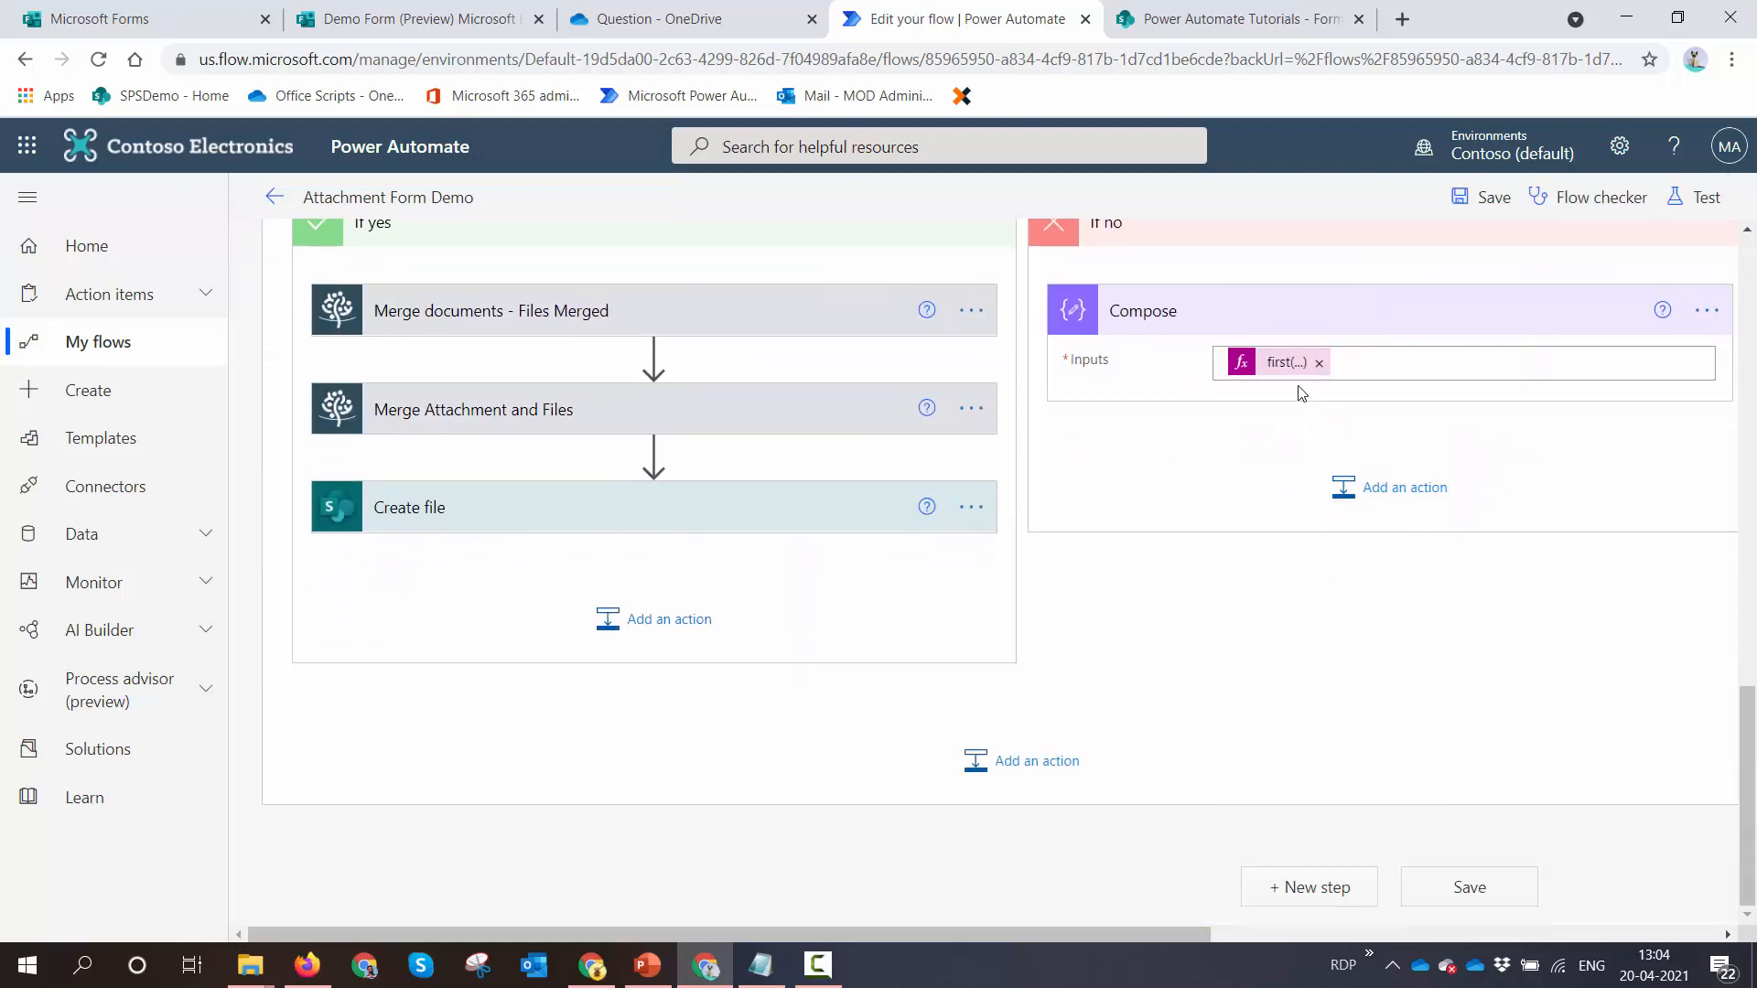
pyautogui.click(1286, 362)
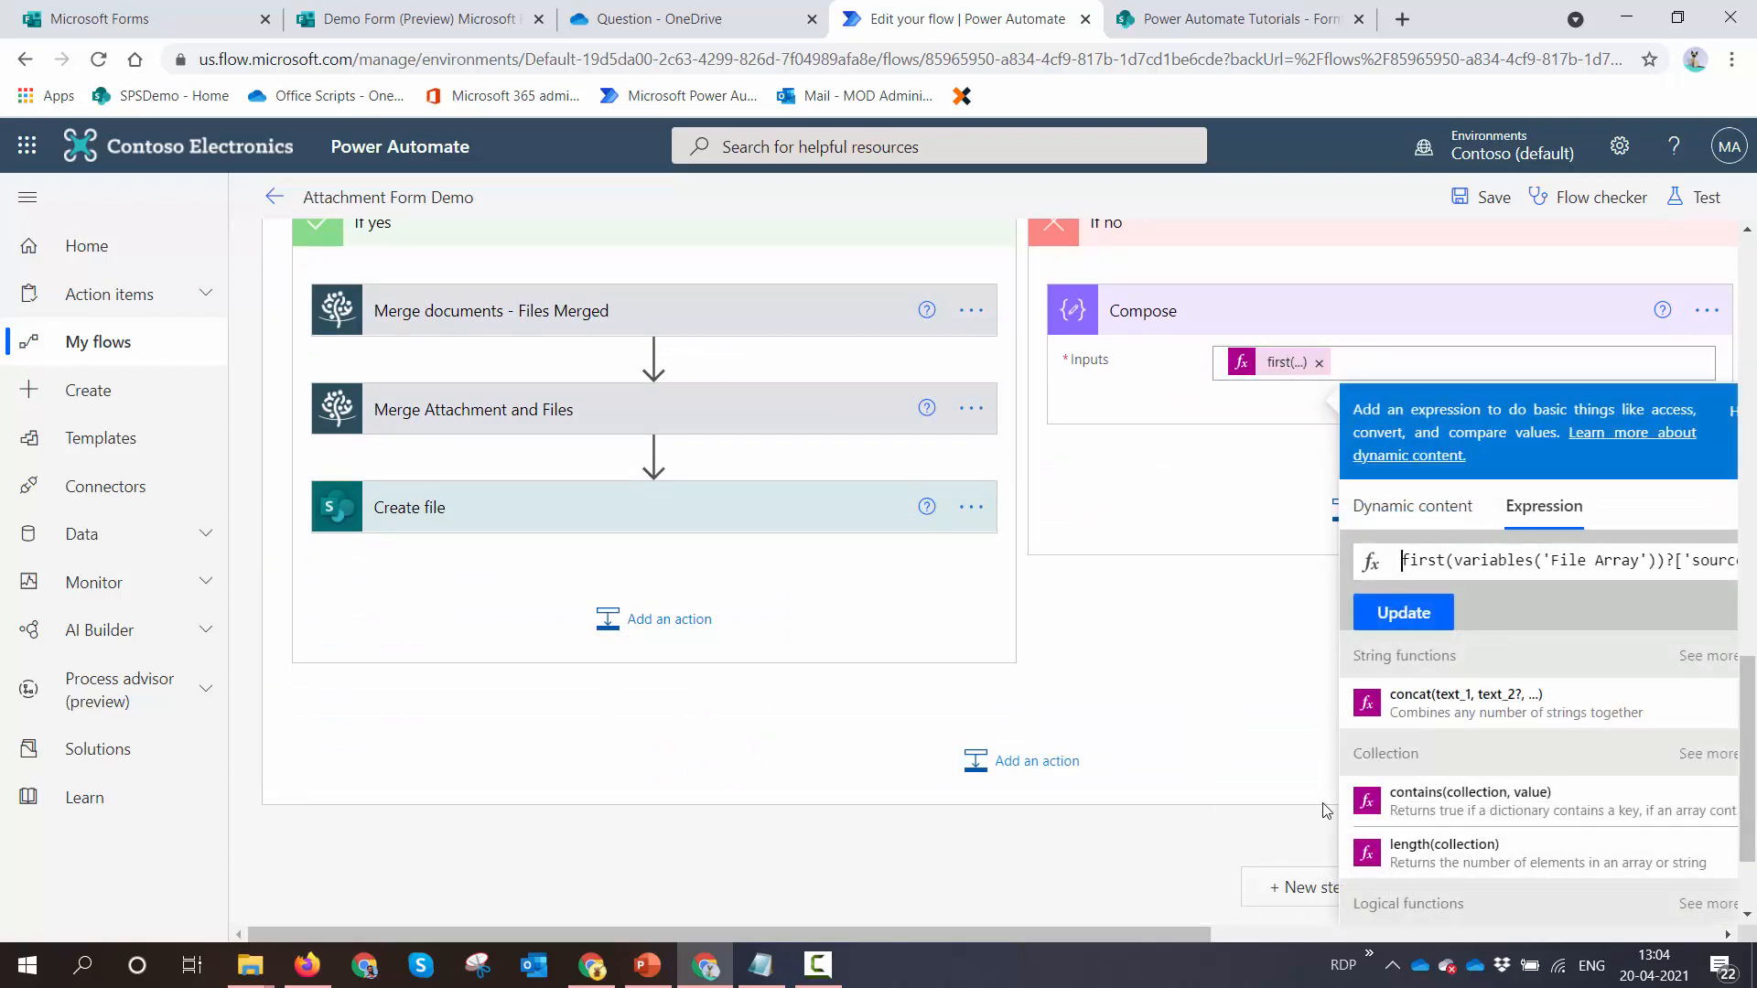
pyautogui.moveTo(1206, 934); pyautogui.dragTo(1375, 934)
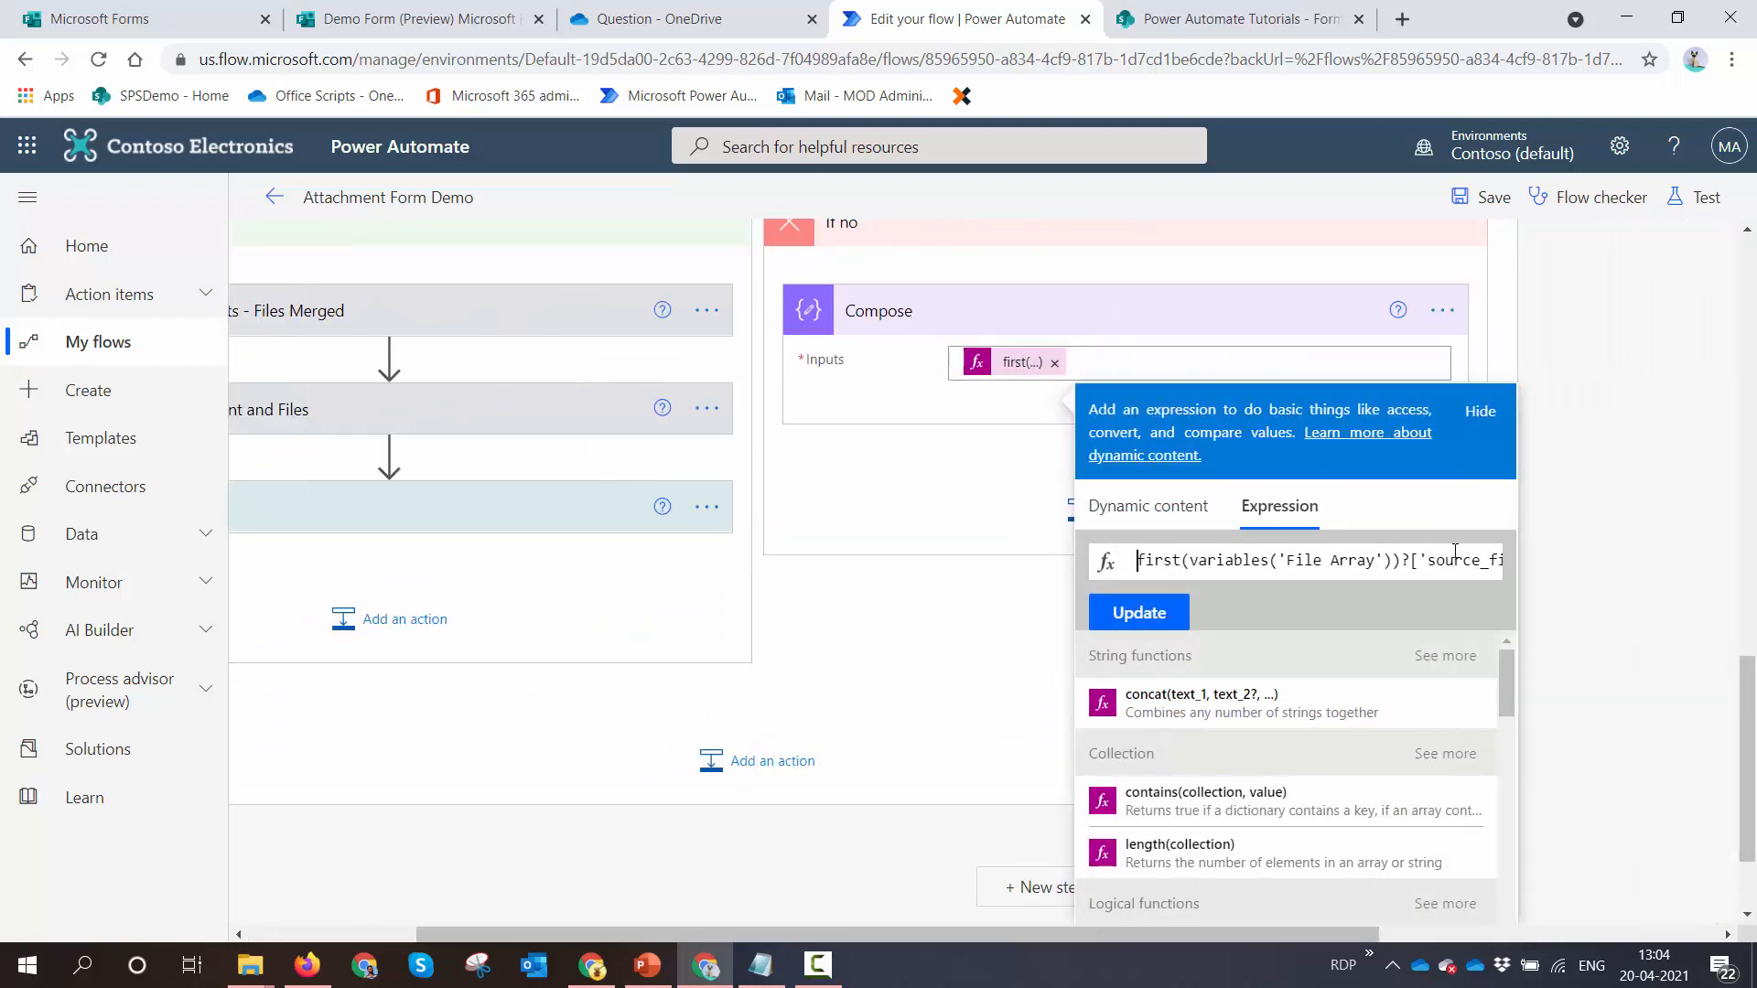
pyautogui.moveTo(1474, 560); pyautogui.dragTo(1501, 560)
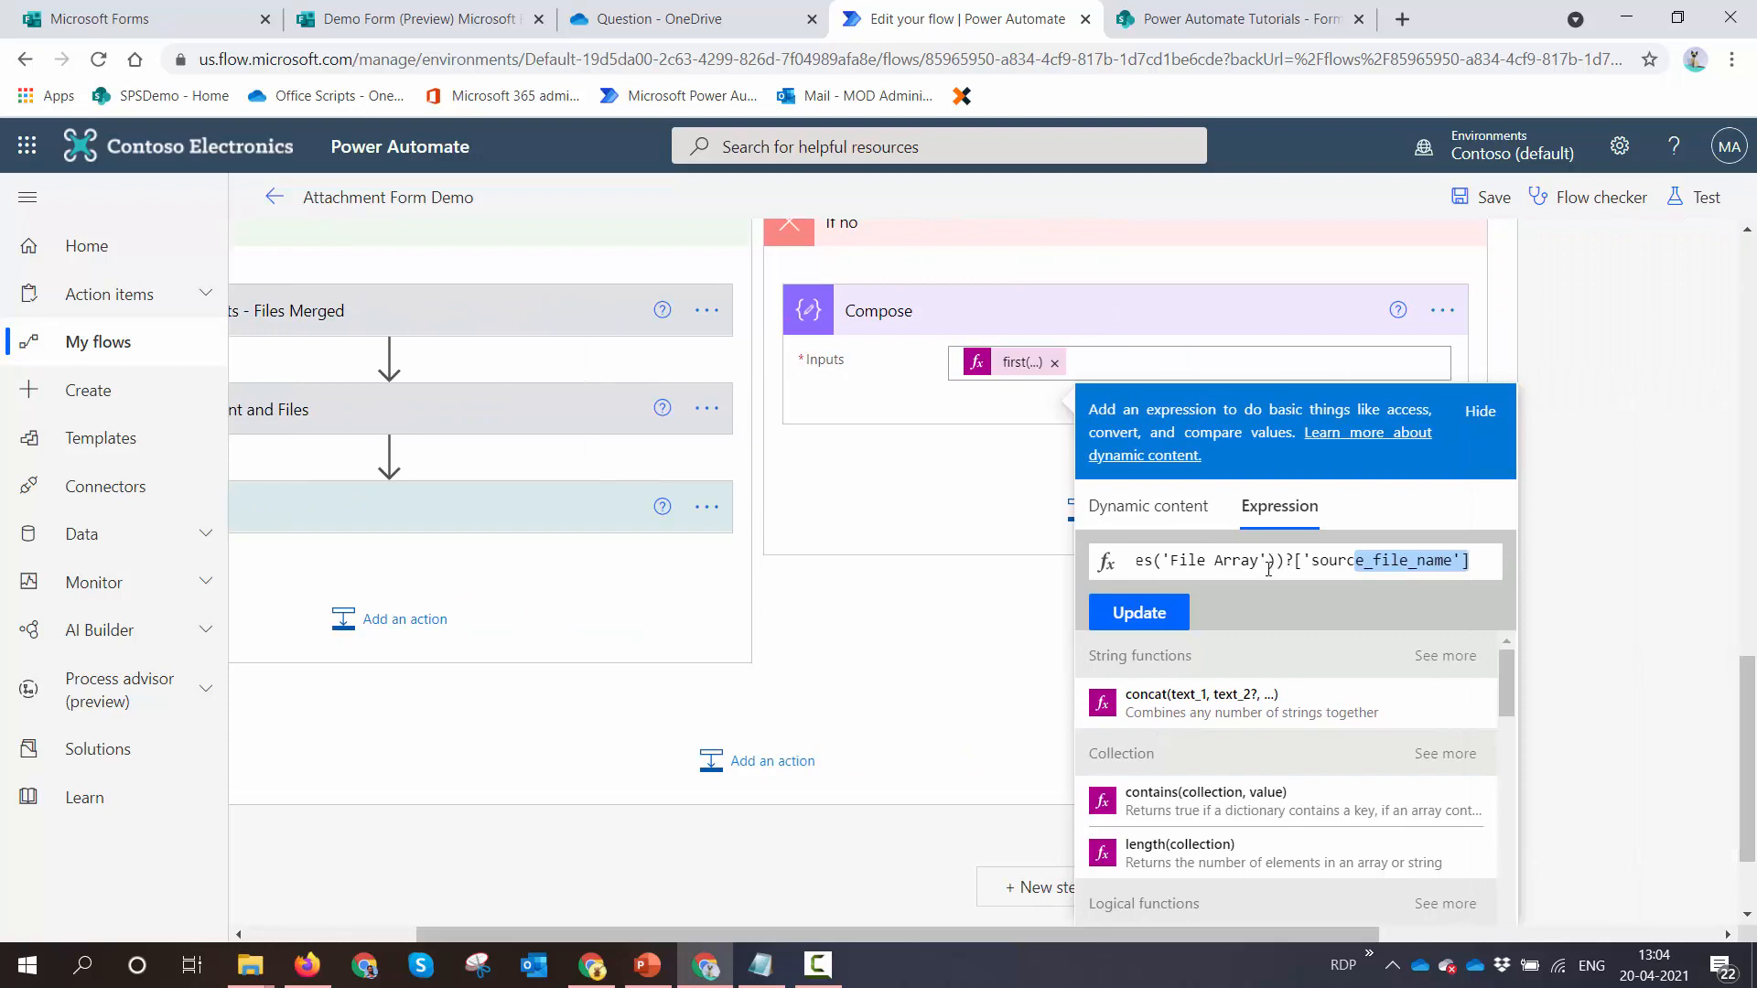
pyautogui.click(939, 494)
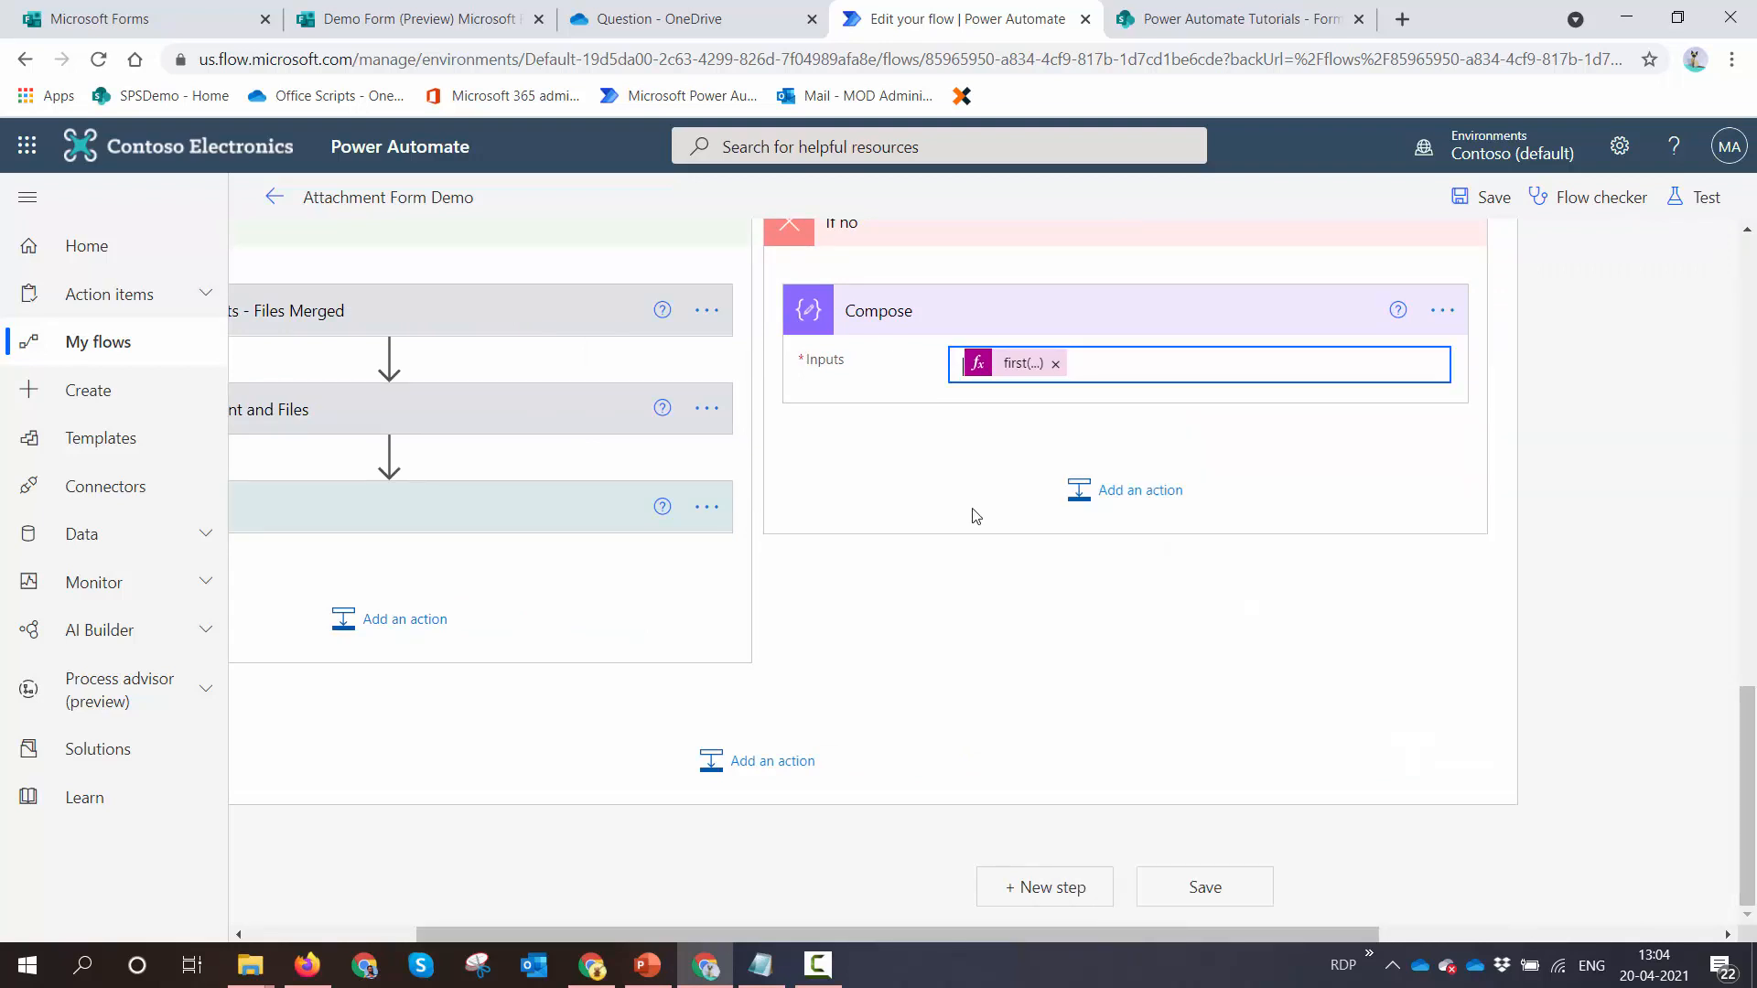
pyautogui.click(1115, 502)
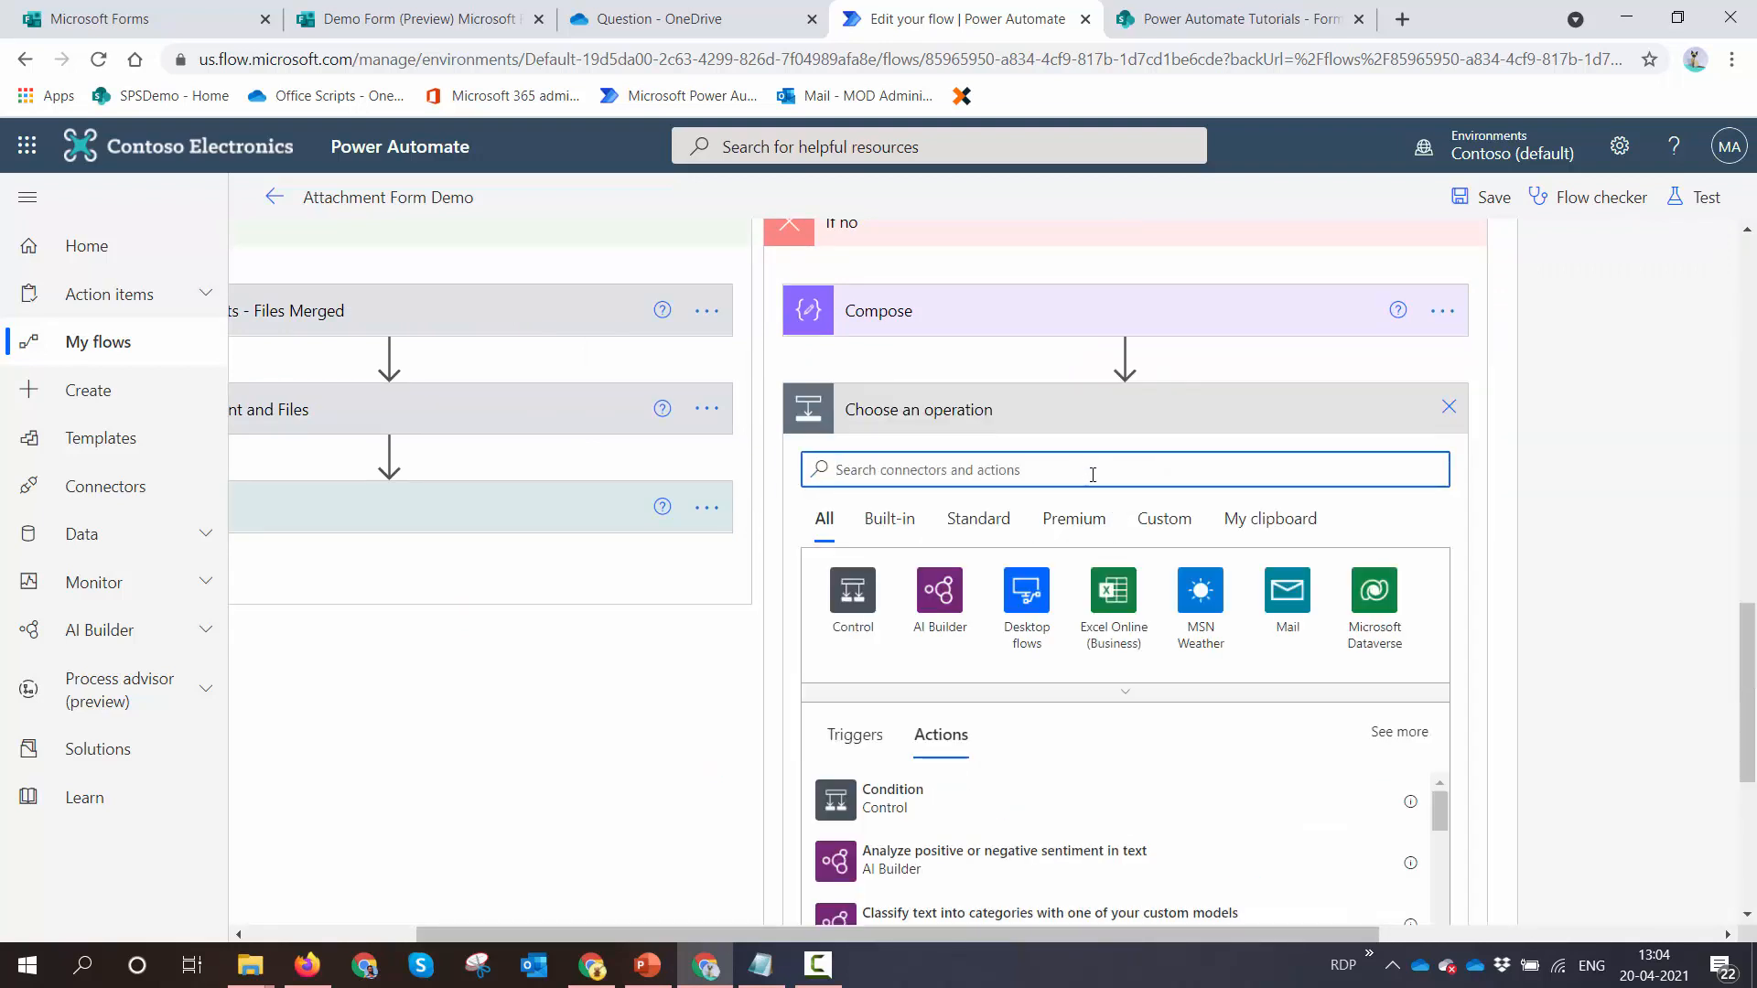
# Add Merge documents with Source file name - 1 set to Base file name plus '-Single-attachment.pdf'
pyautogui.write('Merge')
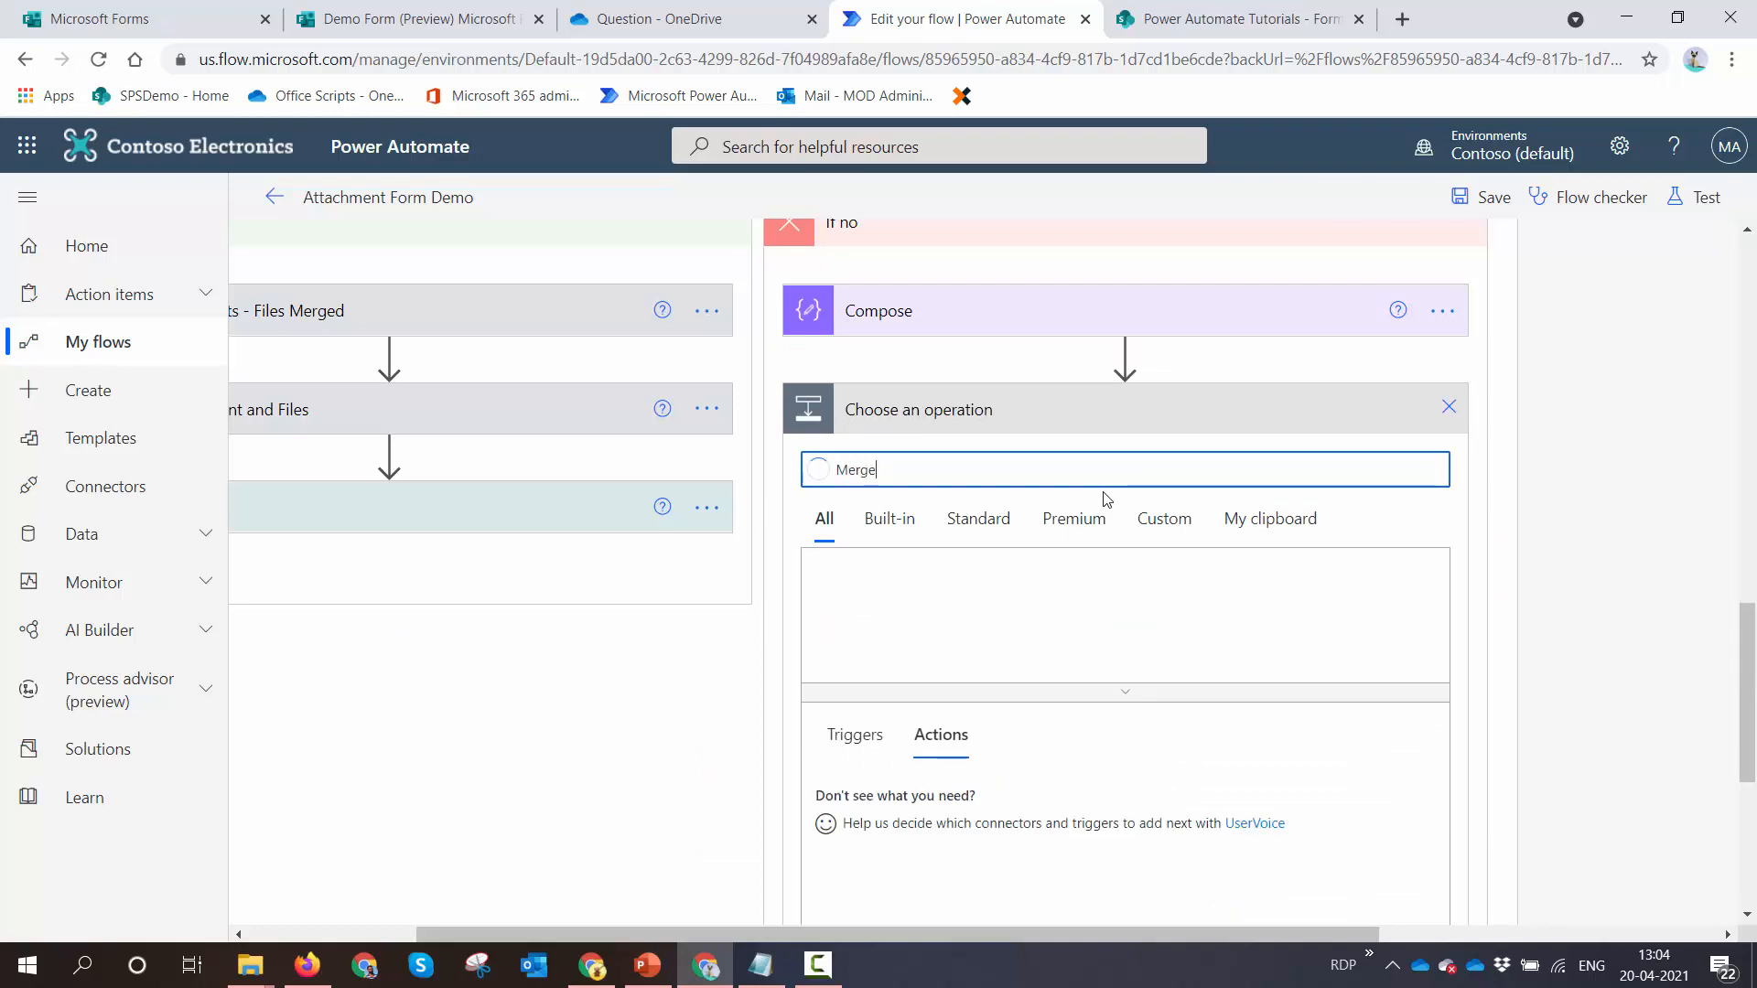
pyautogui.click(997, 595)
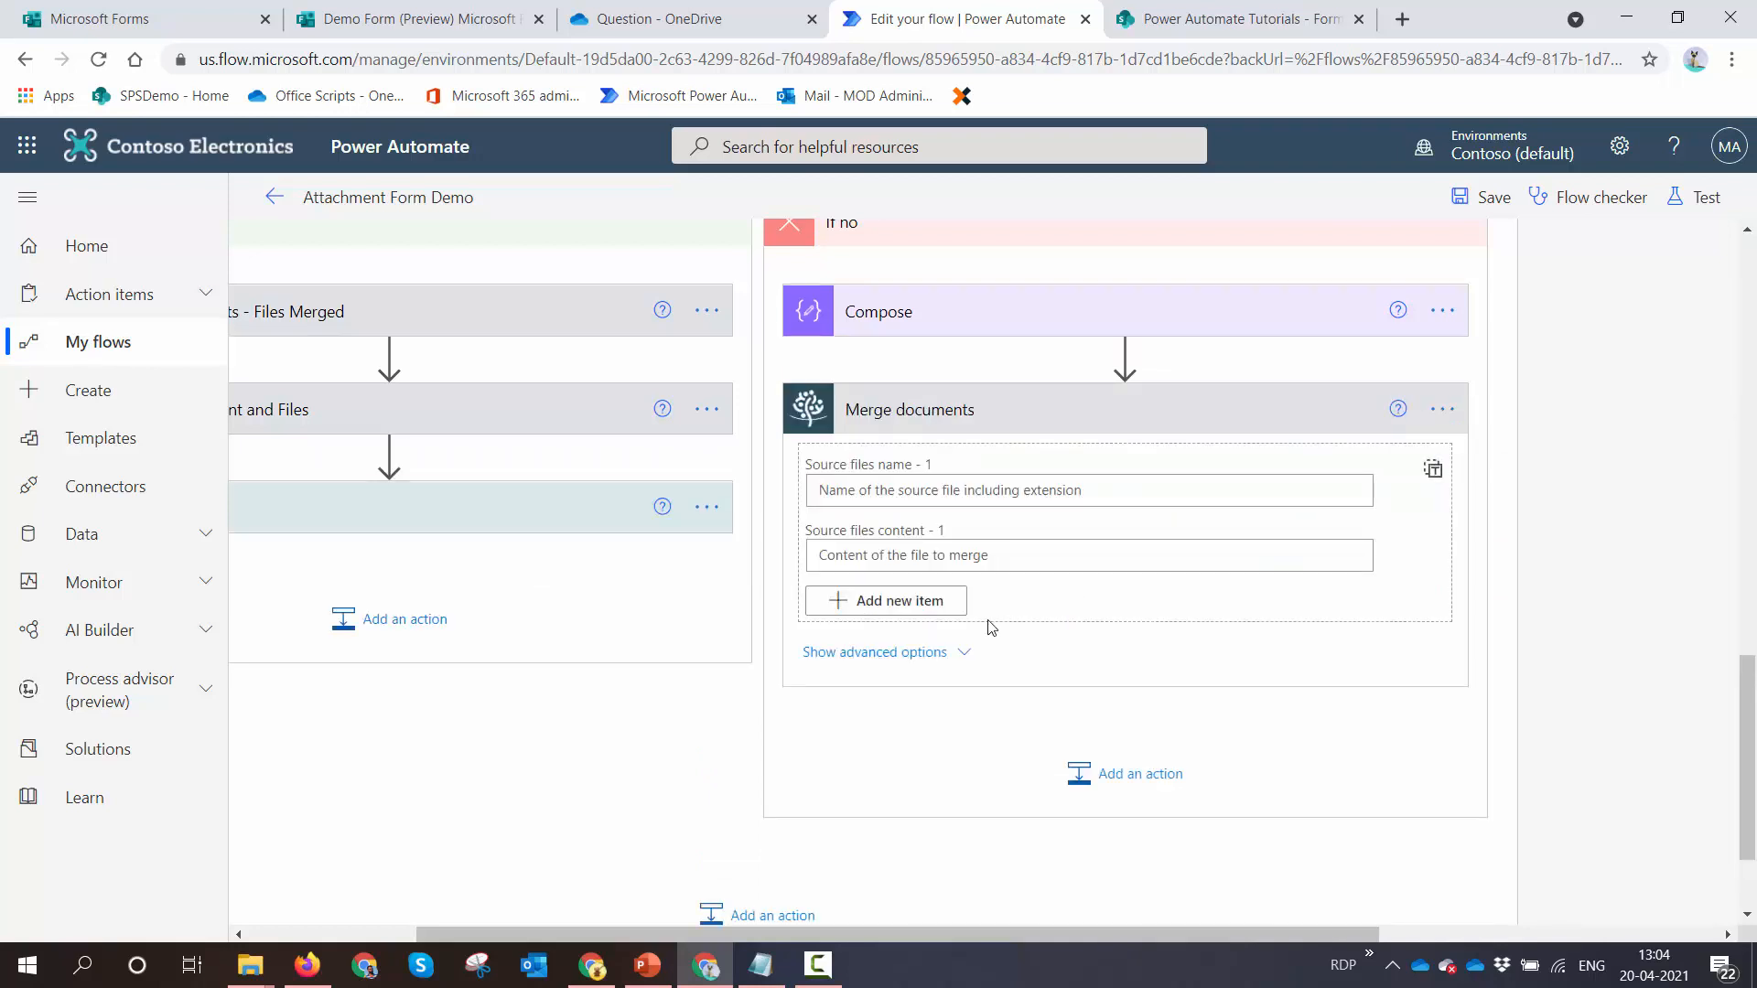
pyautogui.click(927, 664)
pyautogui.click(1264, 657)
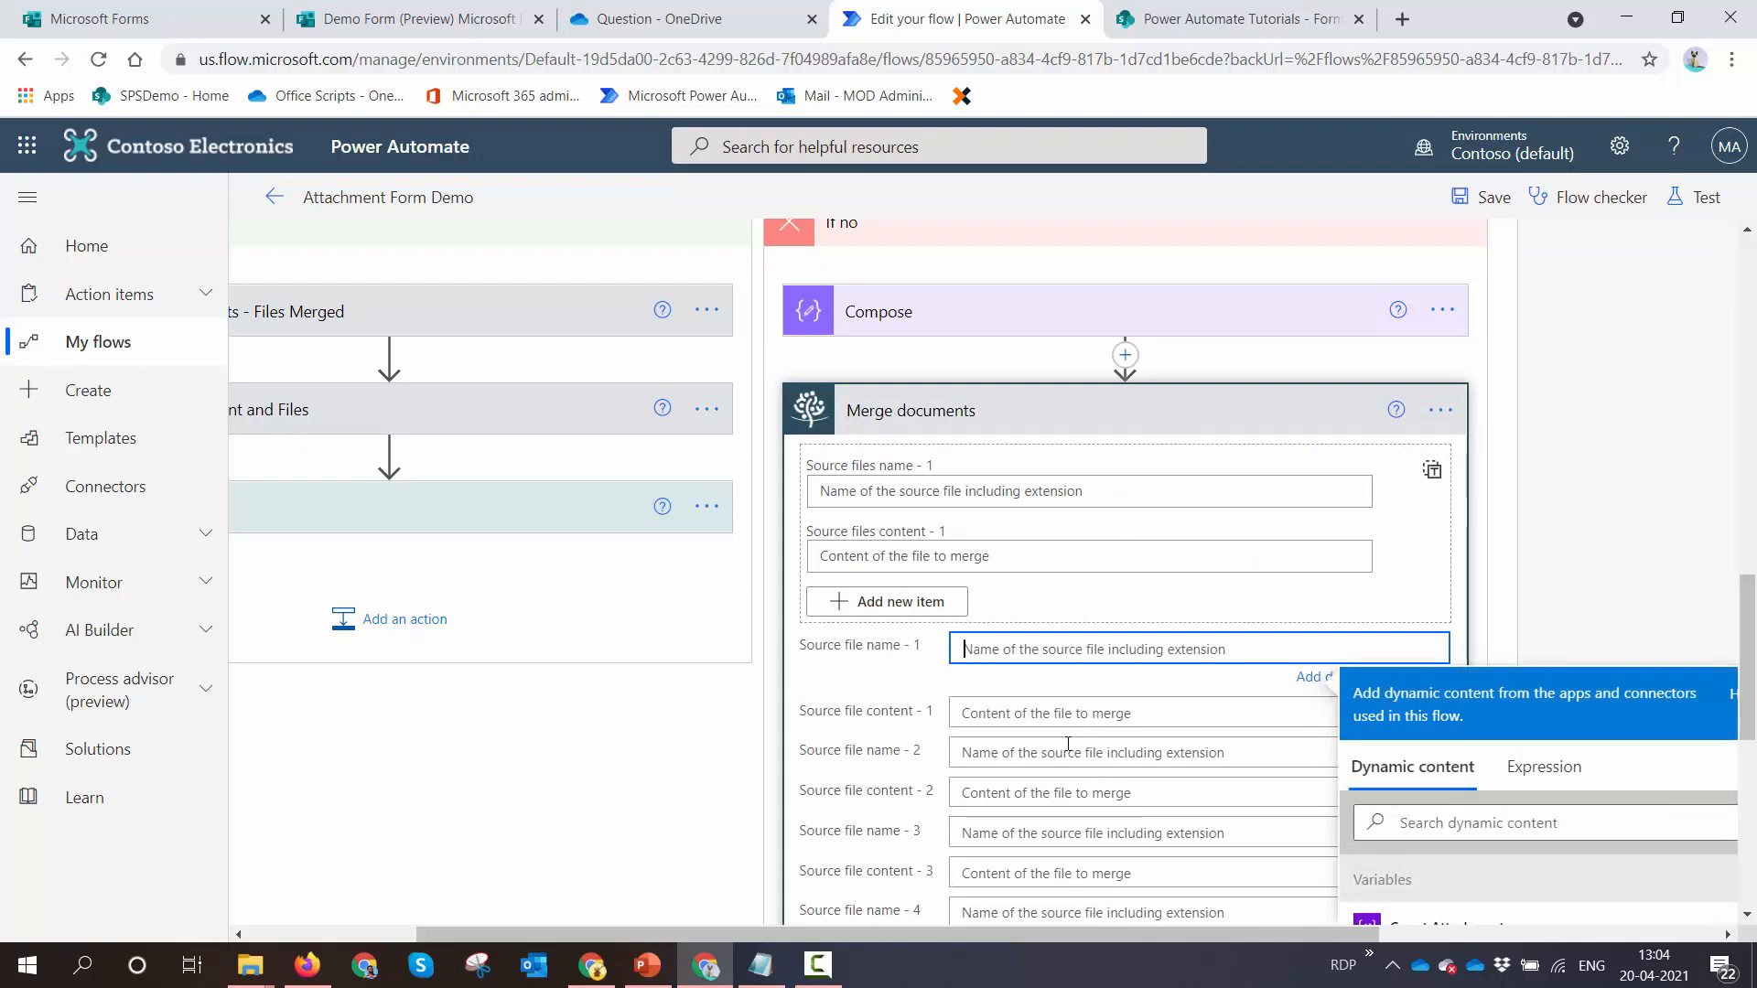
pyautogui.moveTo(1261, 930); pyautogui.dragTo(1346, 930)
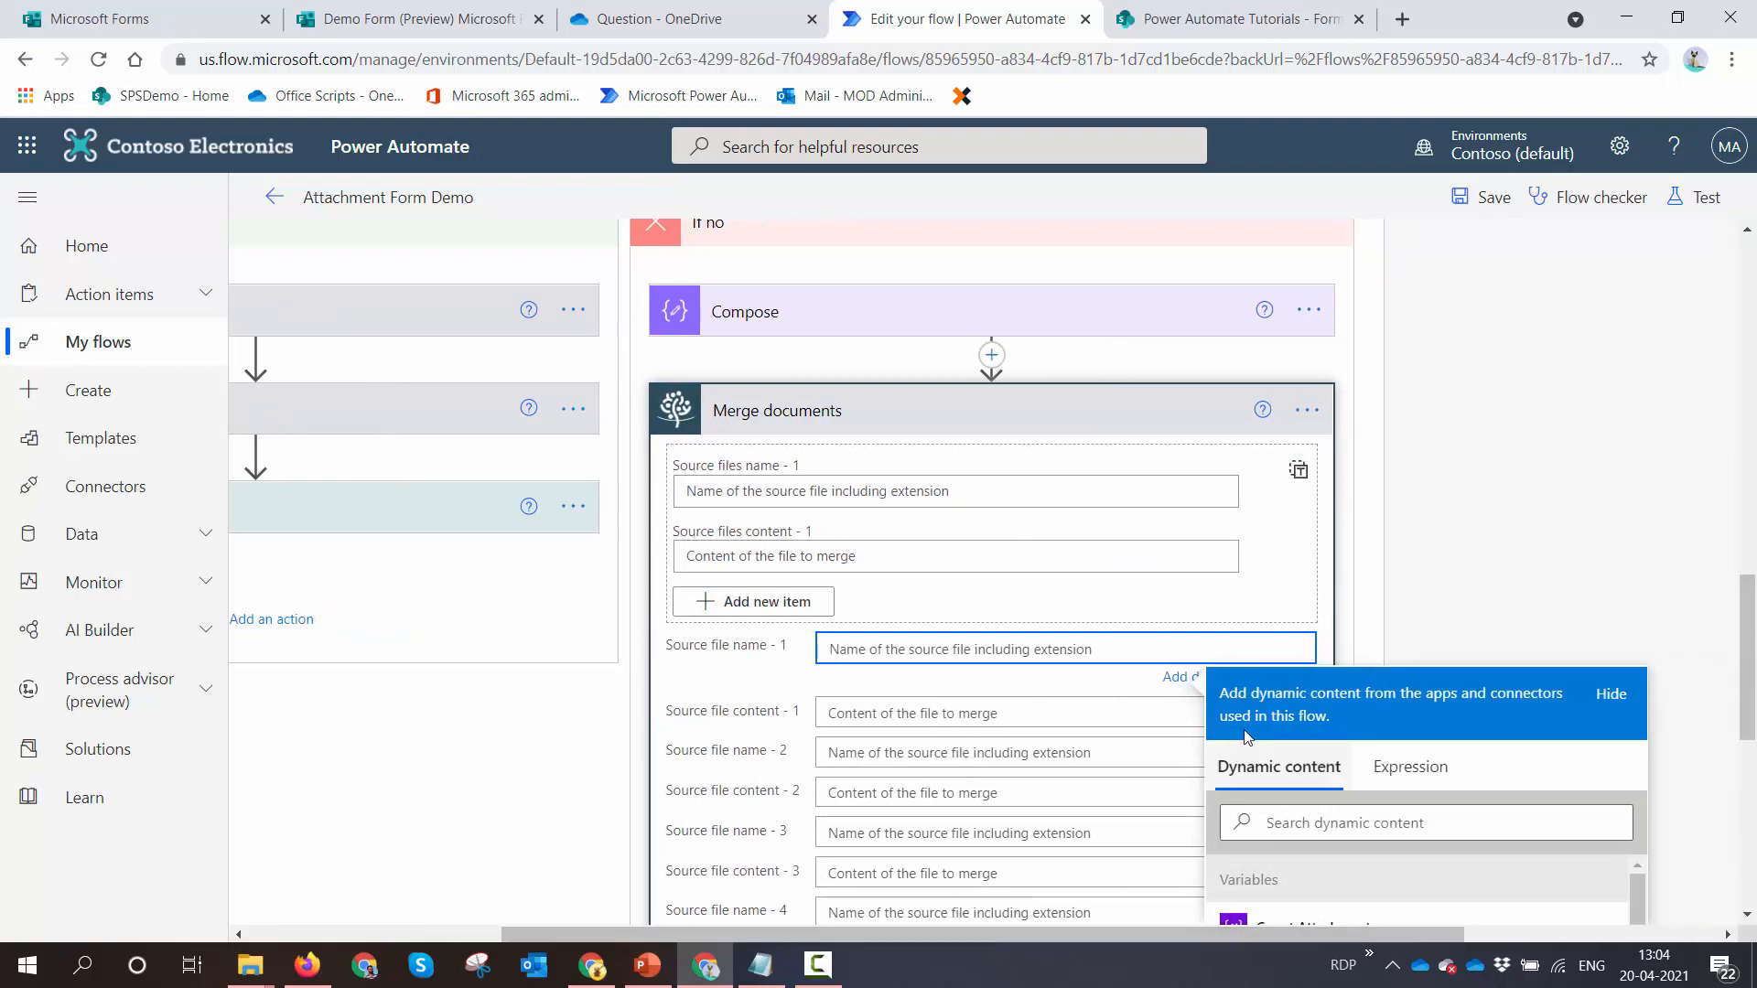
pyautogui.scroll(-3, 1052, 594)
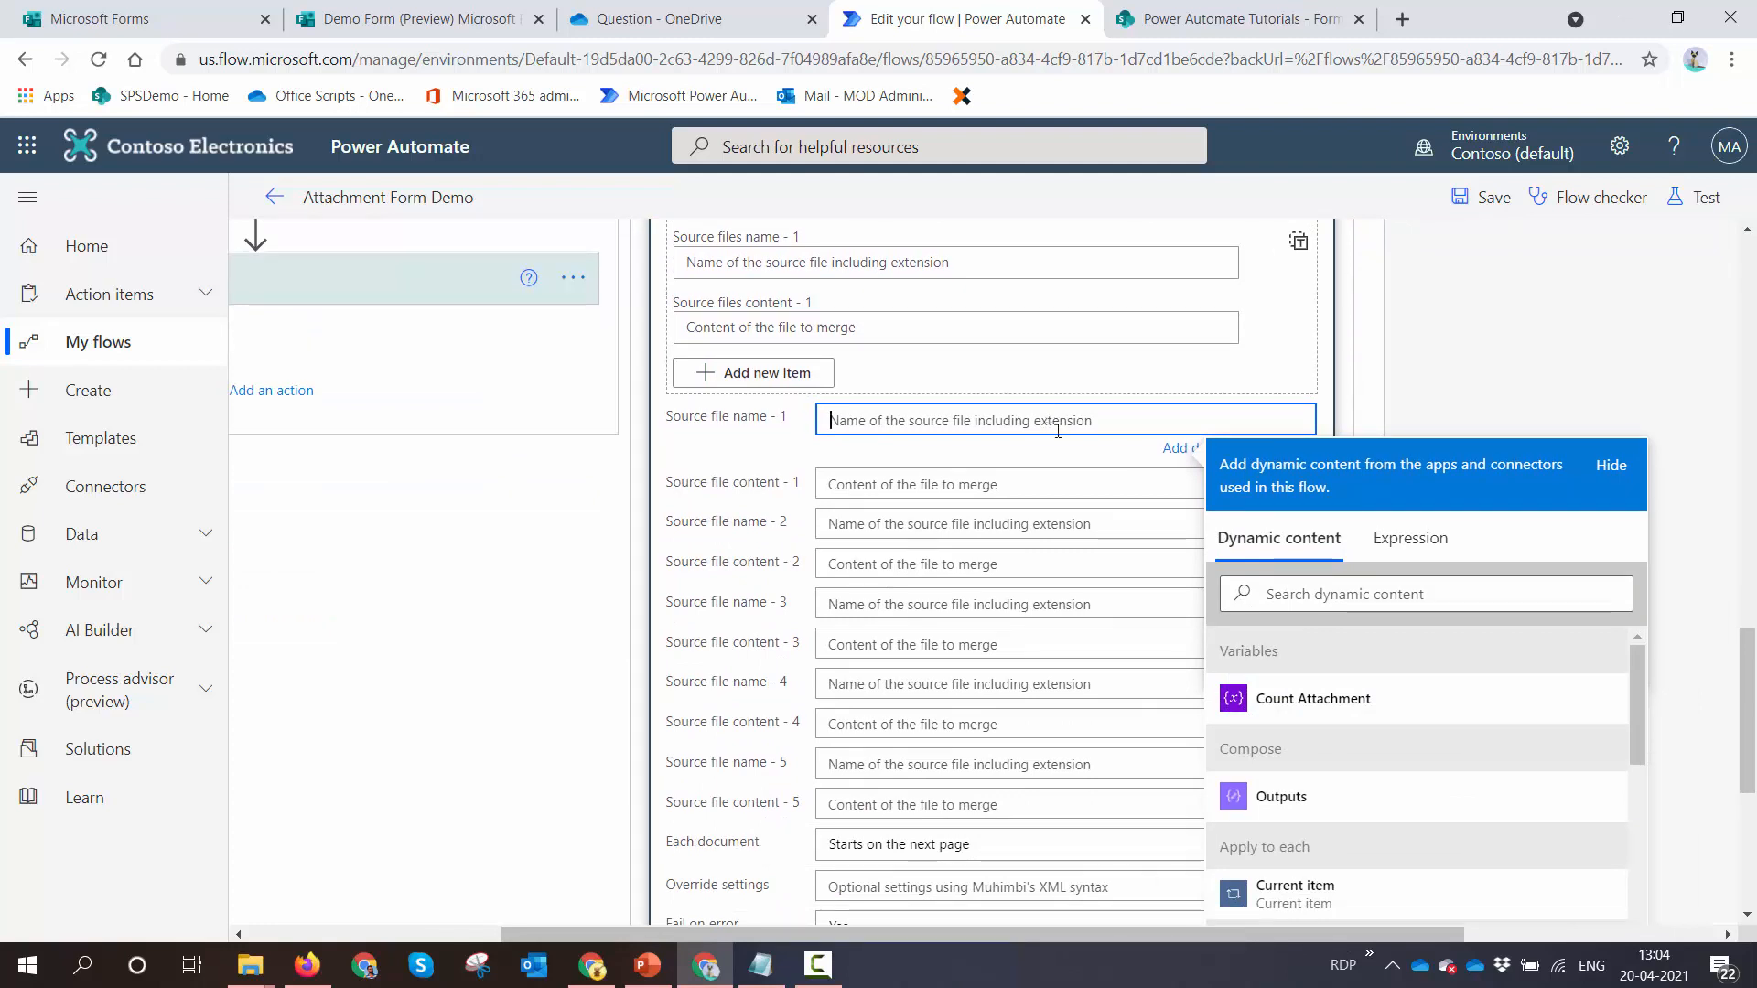
pyautogui.click(1402, 592)
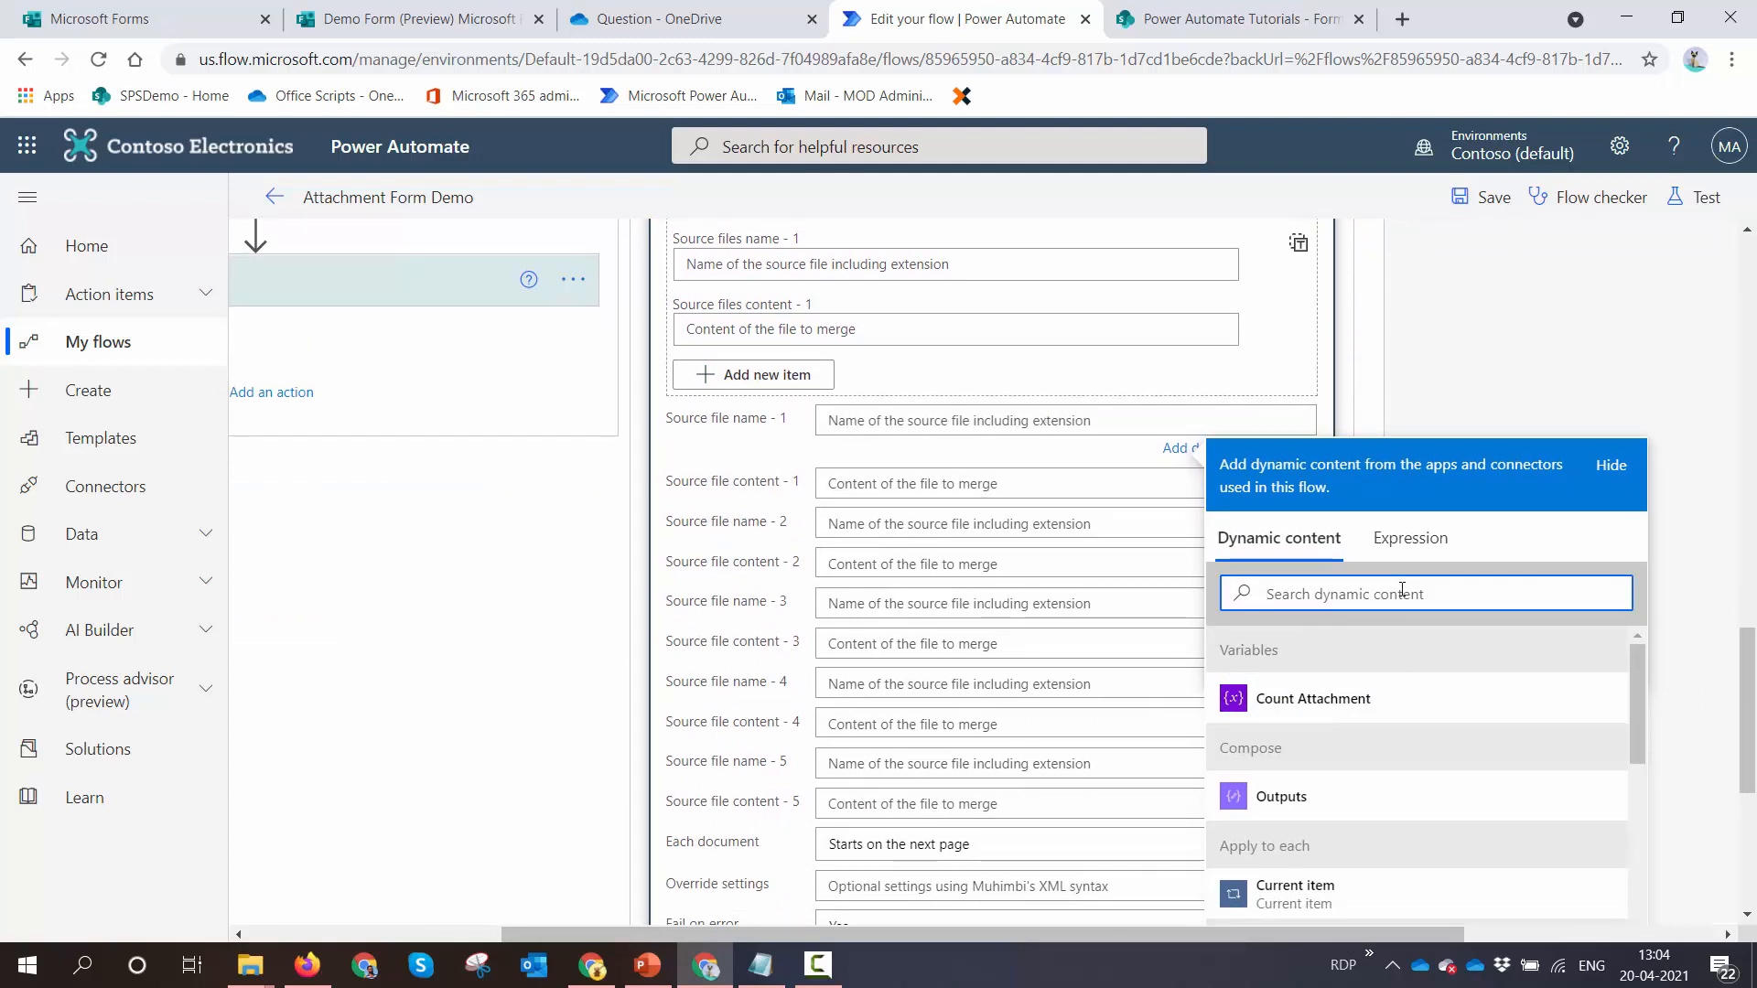
pyautogui.write('bas')
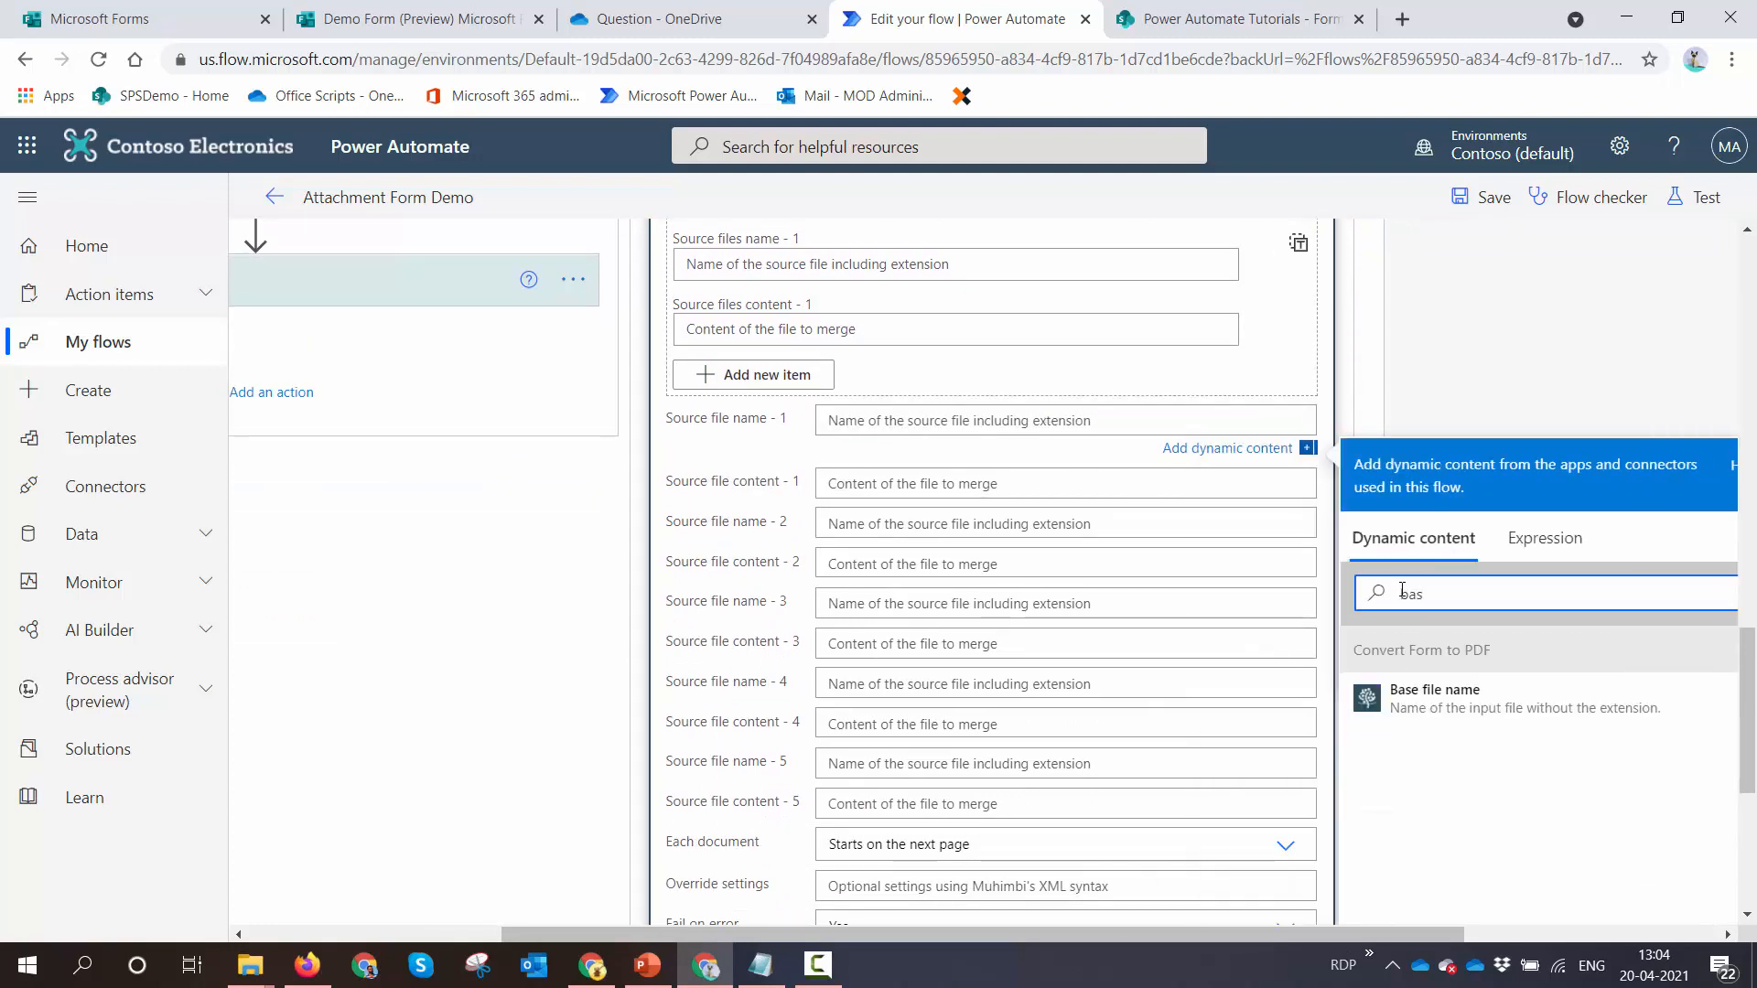
pyautogui.click(1440, 688)
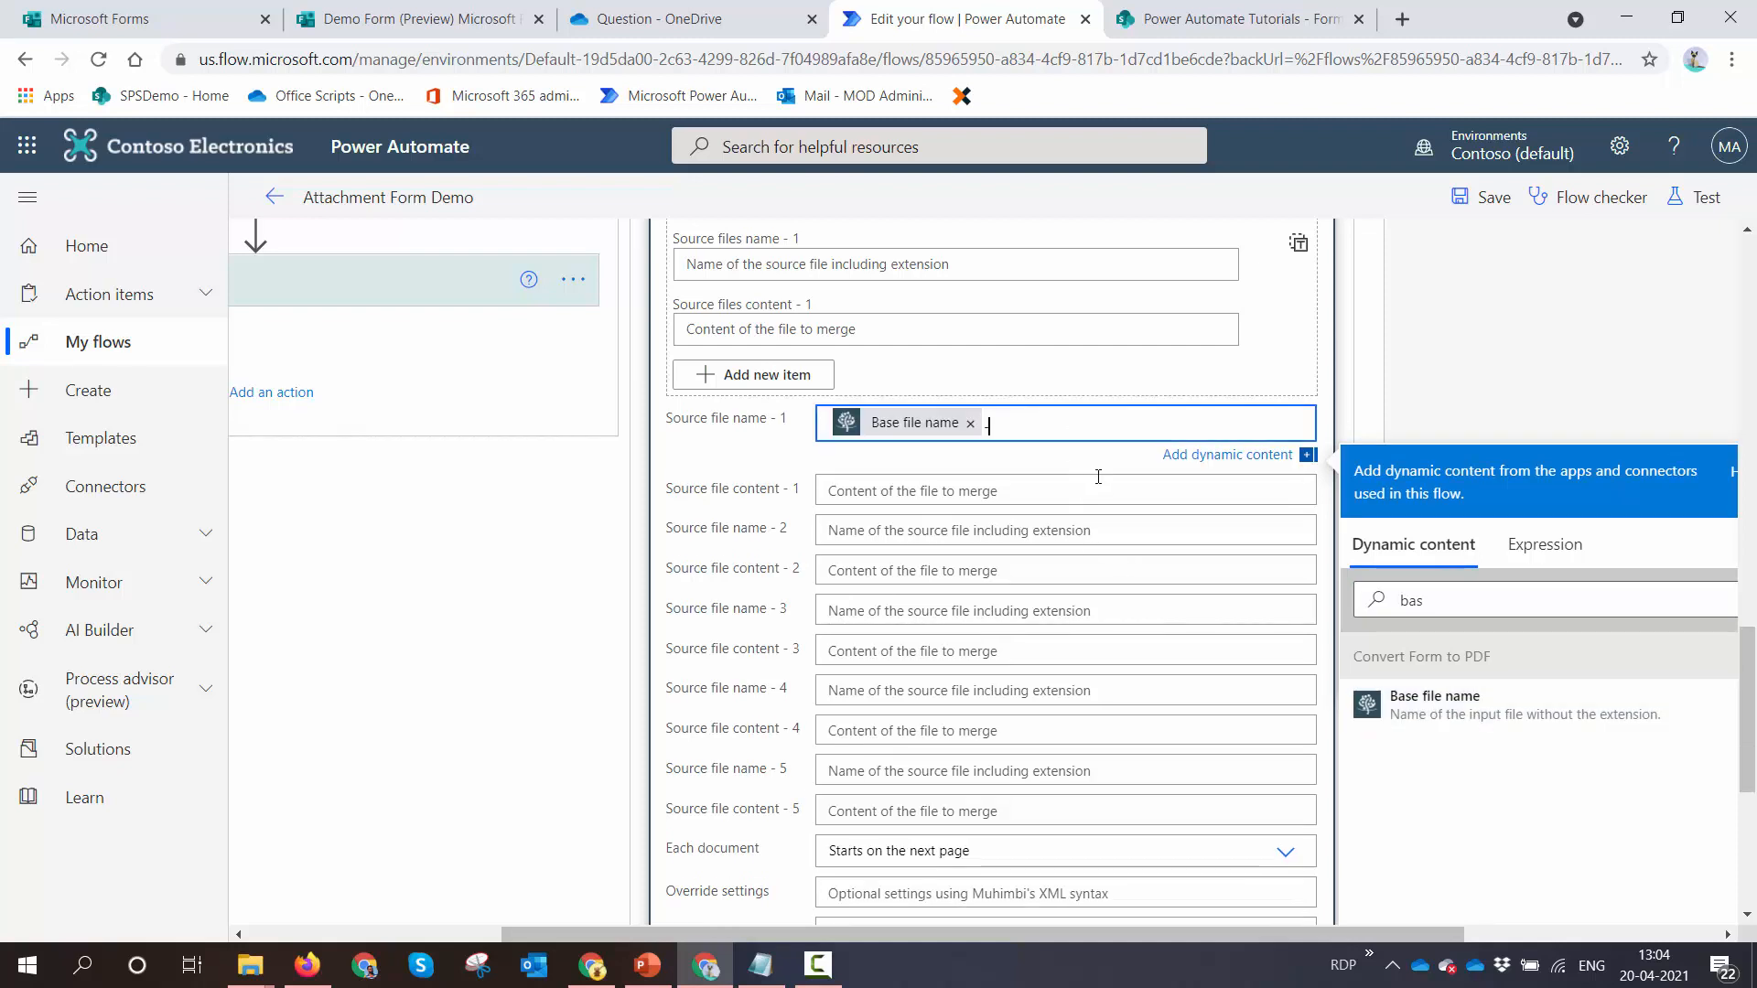
pyautogui.write('-G')
pyautogui.write('ingle')
pyautogui.write('-at')
pyautogui.write('tachment.pdf')
# Set Source file content - 1 to Processed file content
pyautogui.click(1116, 497)
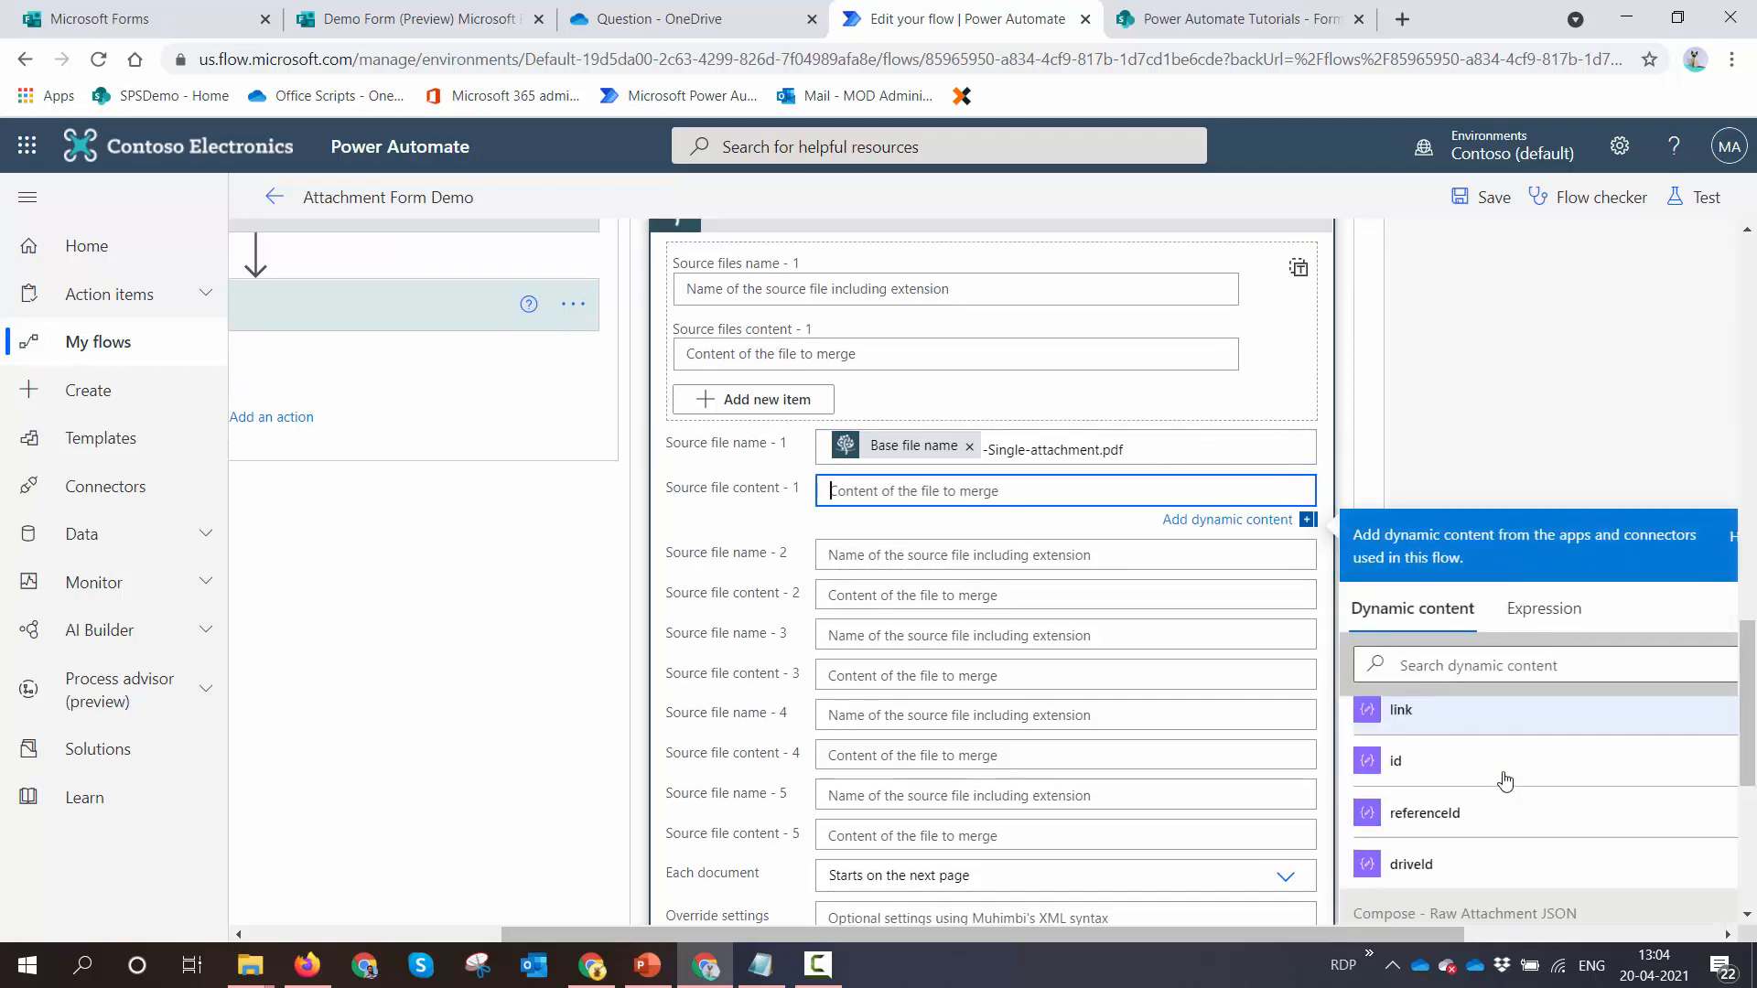
pyautogui.click(1495, 675)
pyautogui.write('pro')
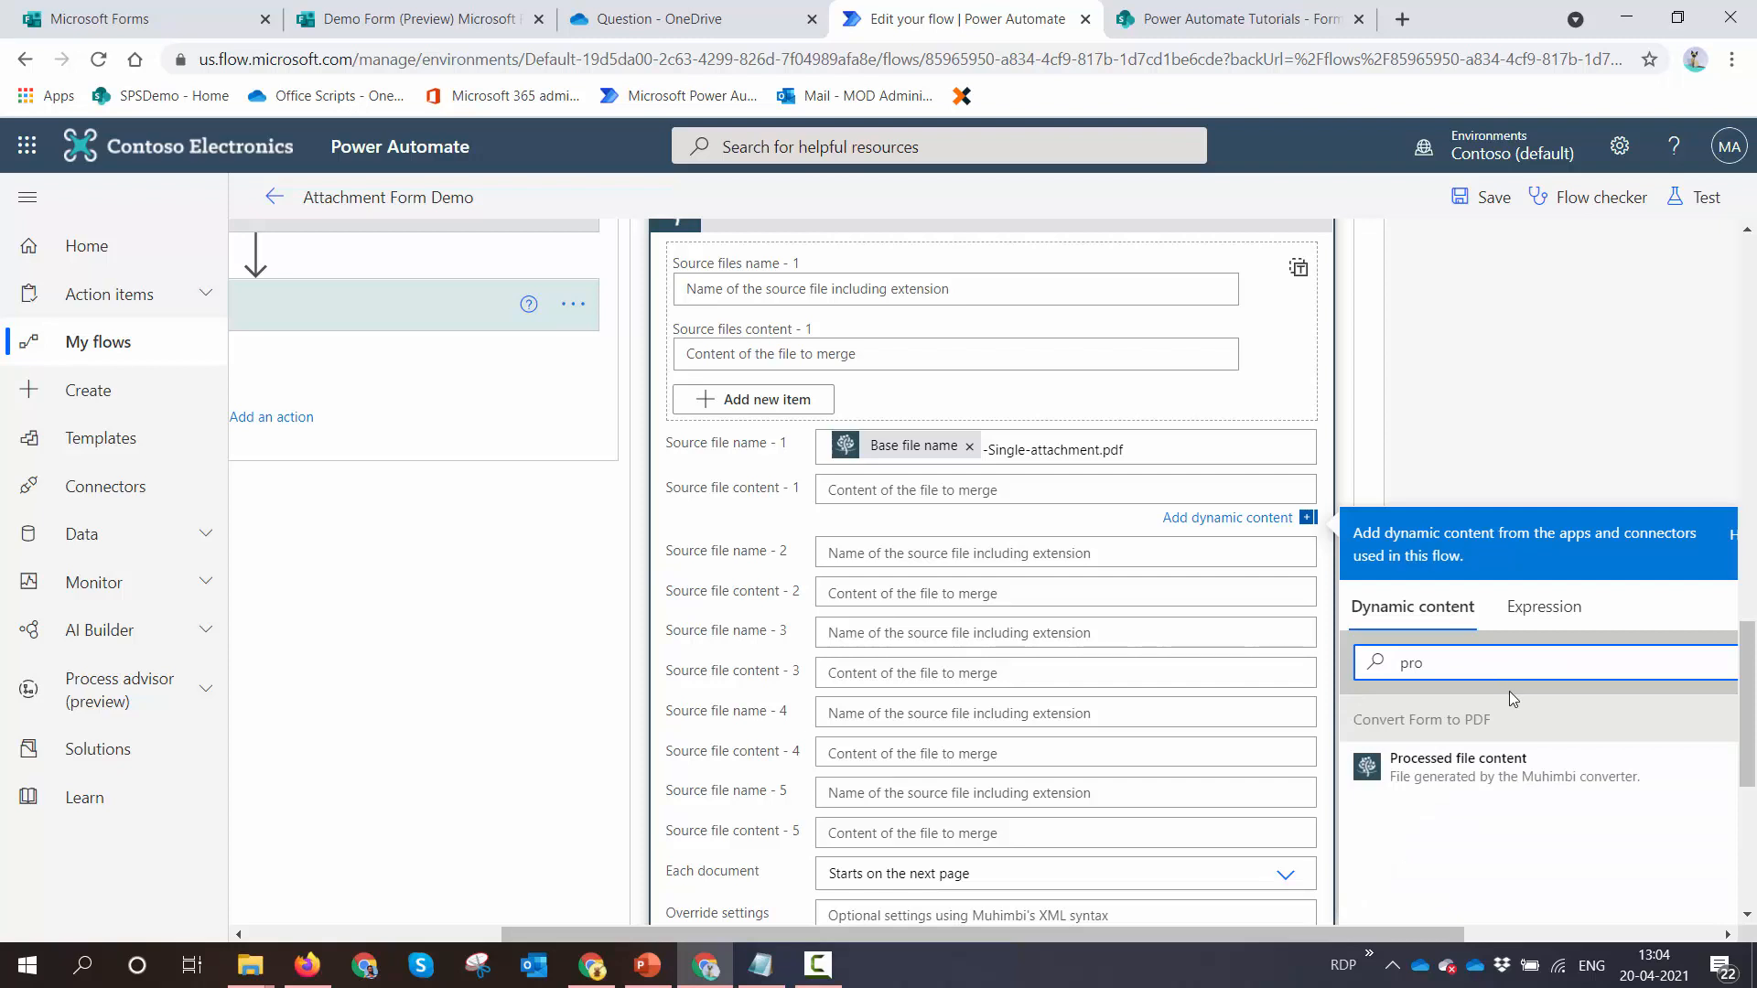
pyautogui.click(1461, 767)
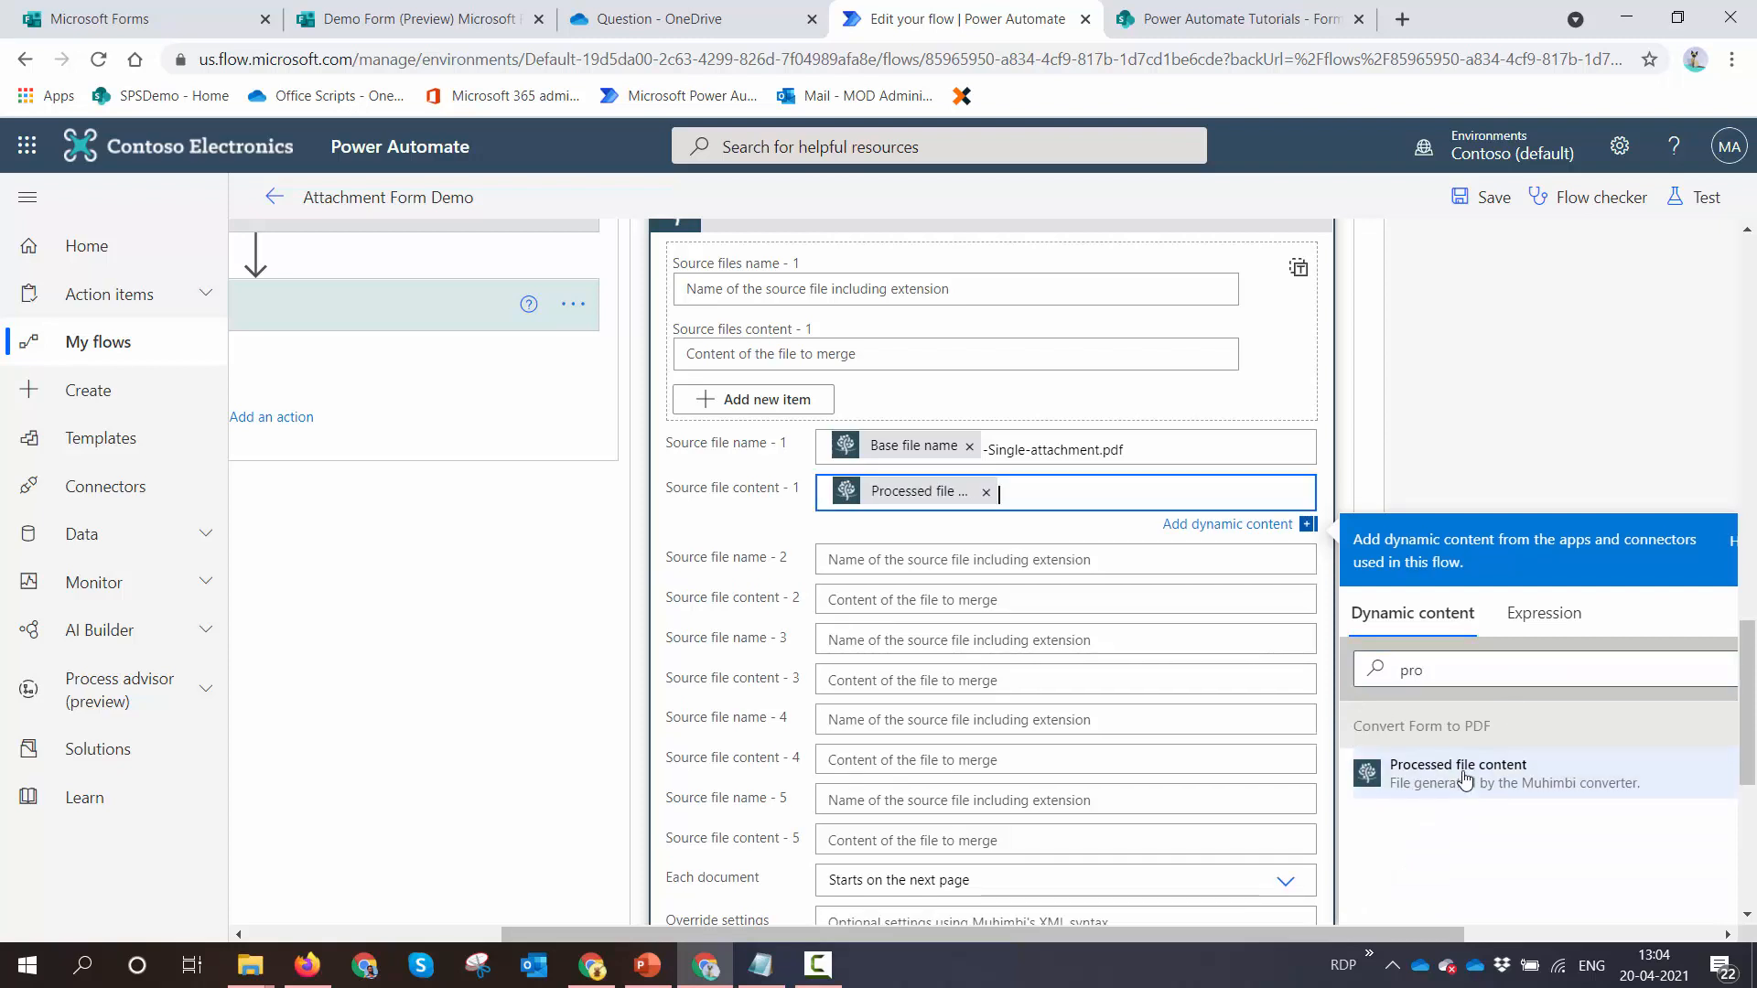
pyautogui.click(1007, 560)
pyautogui.scroll(4, 1056, 540)
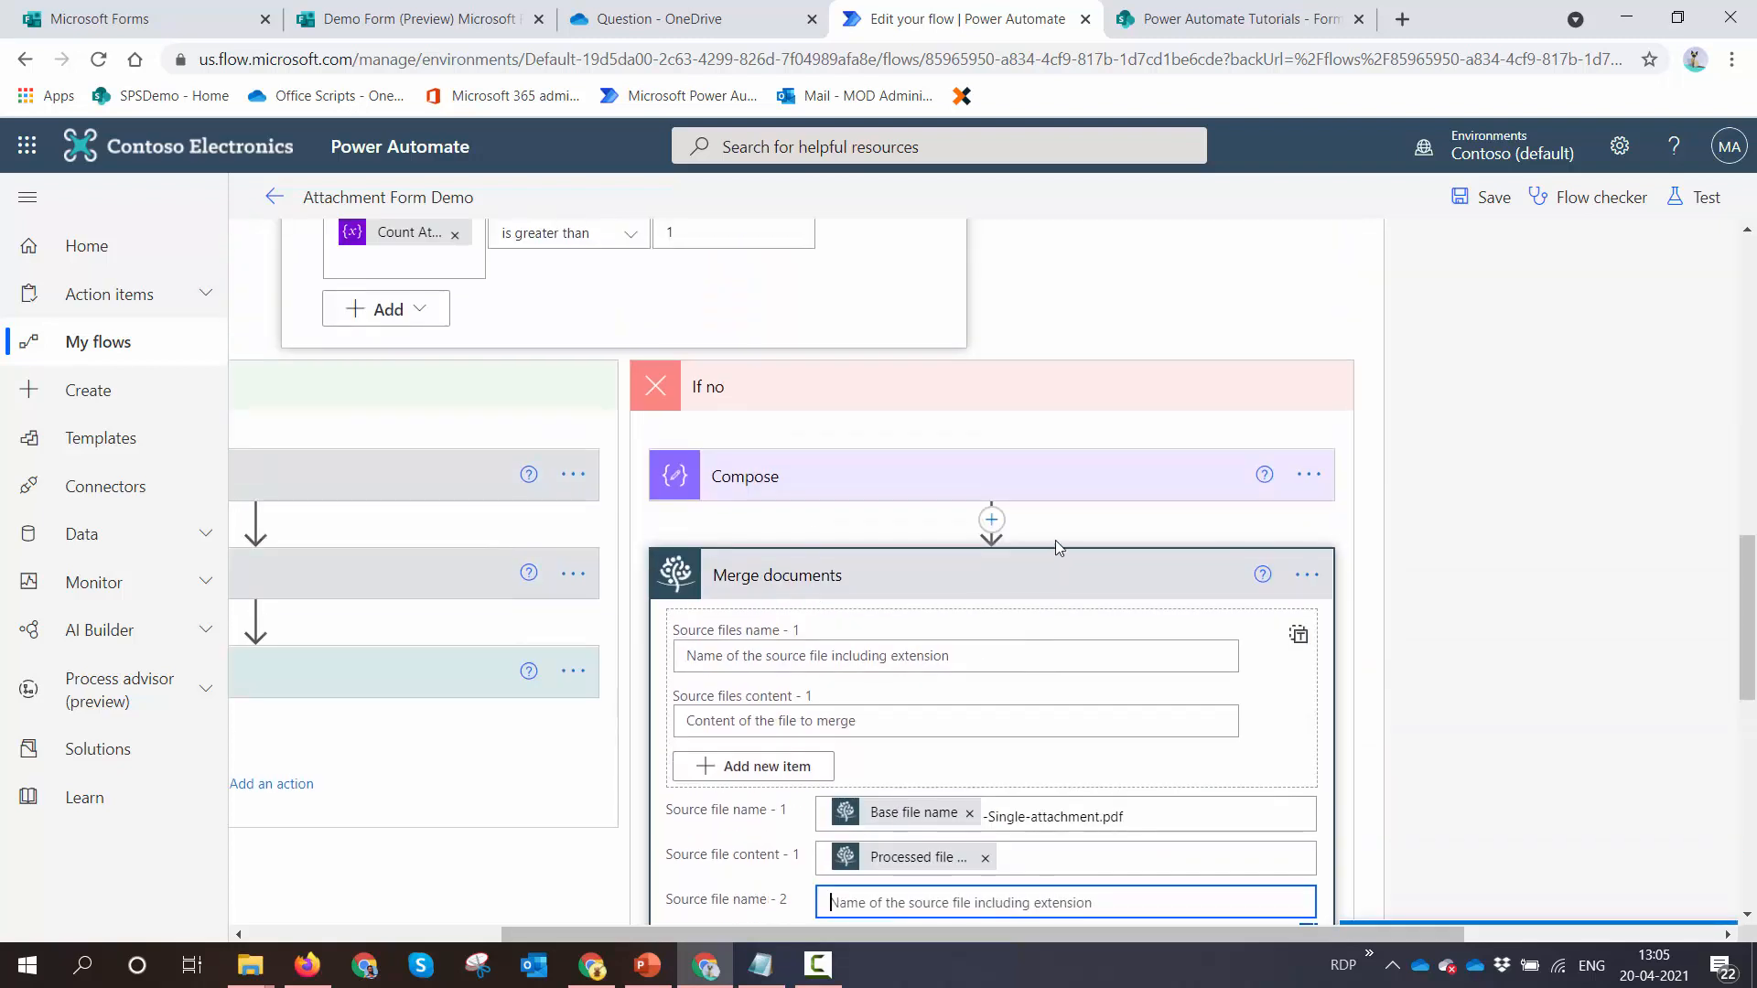
# Copy the Compose first() expression and paste it as the Source file name - 2 expression
pyautogui.click(893, 528)
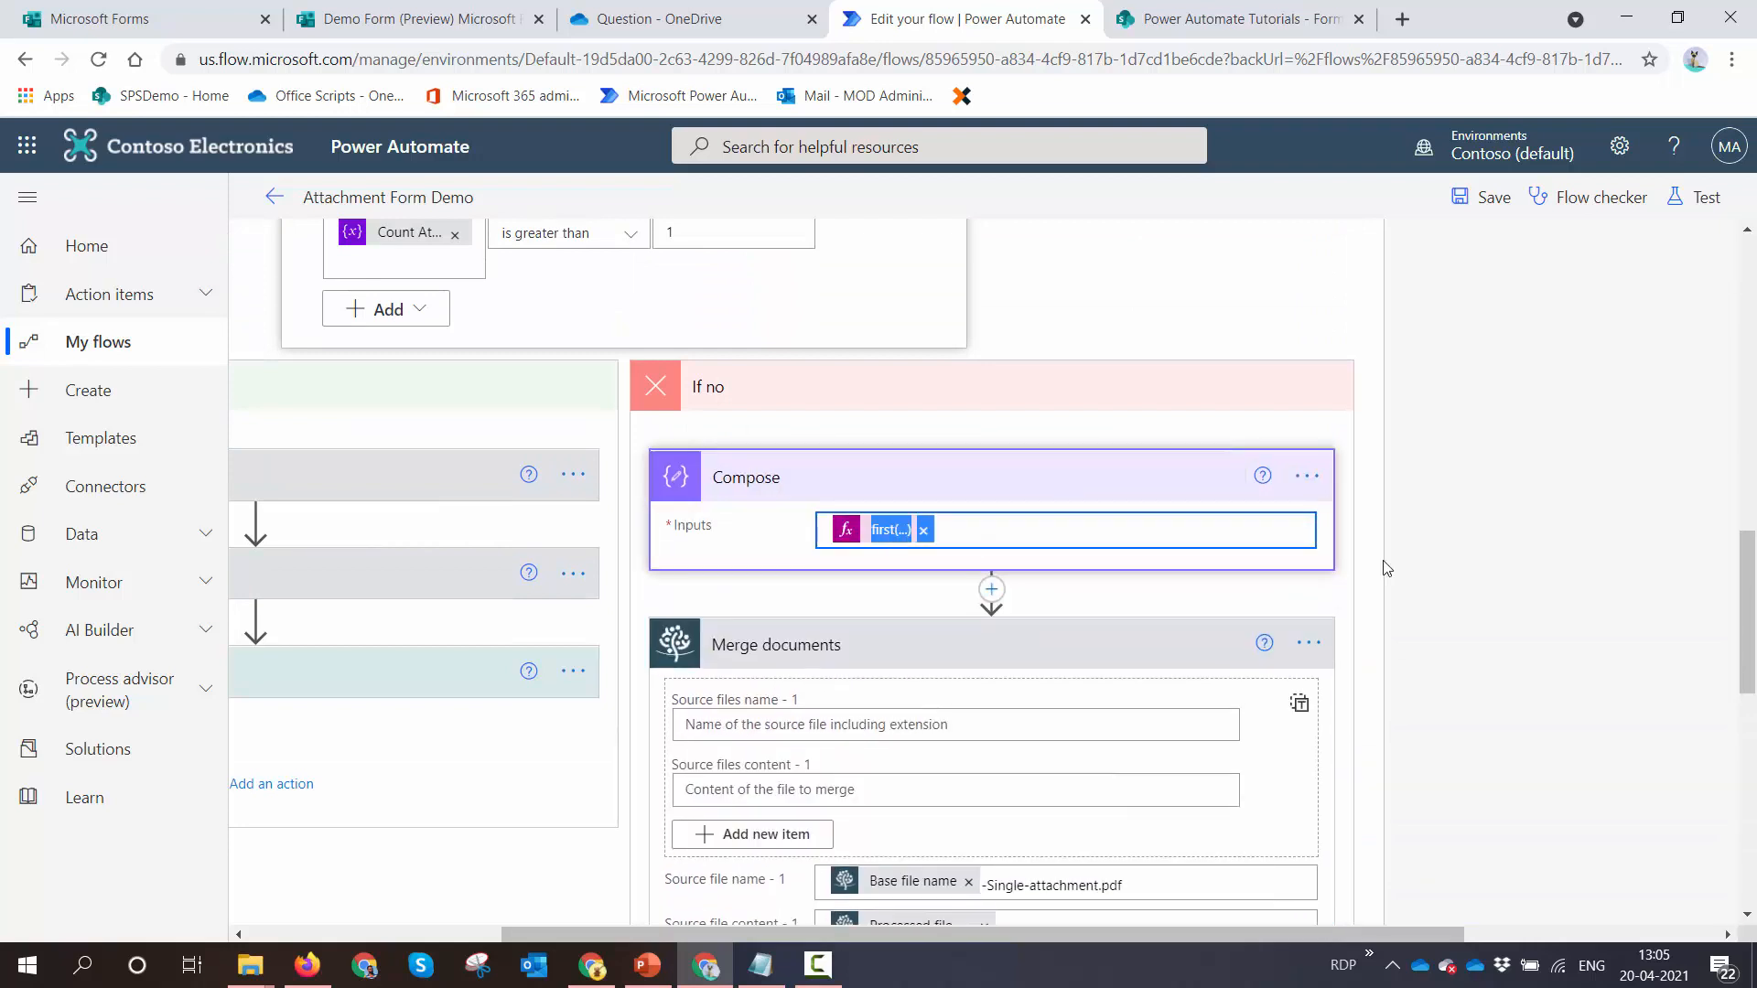
pyautogui.tripleClick(1555, 722)
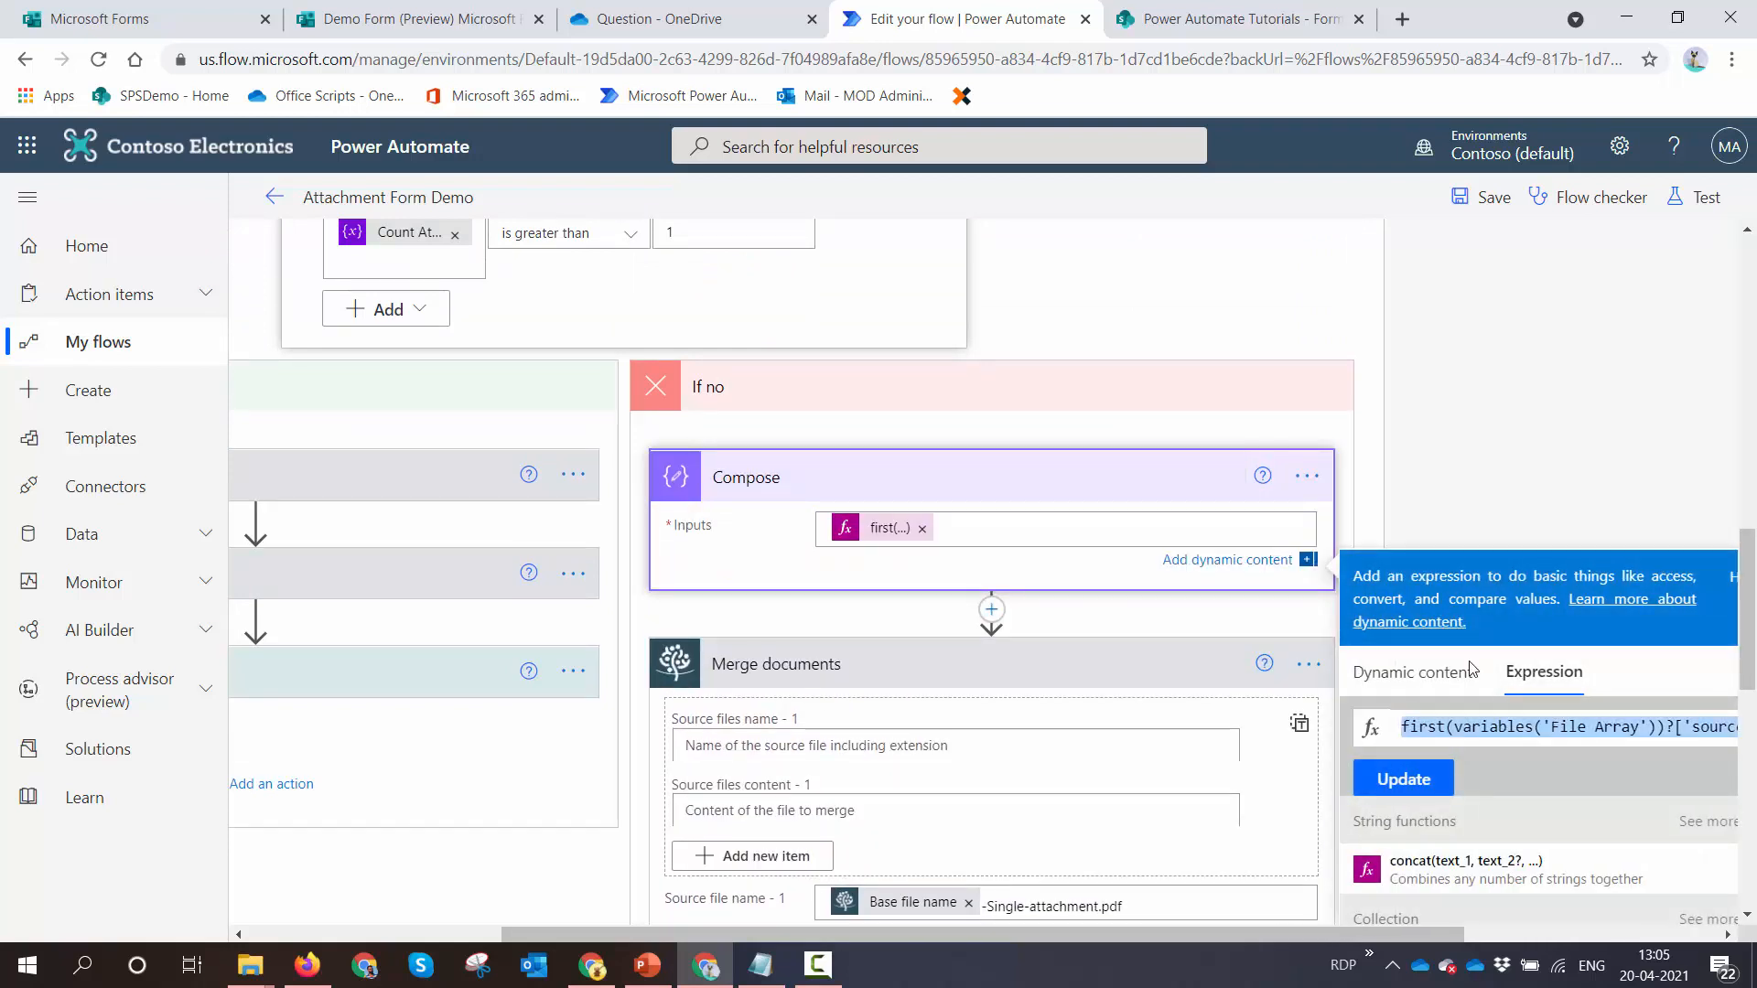
pyautogui.scroll(-5, 1061, 607)
pyautogui.click(1041, 535)
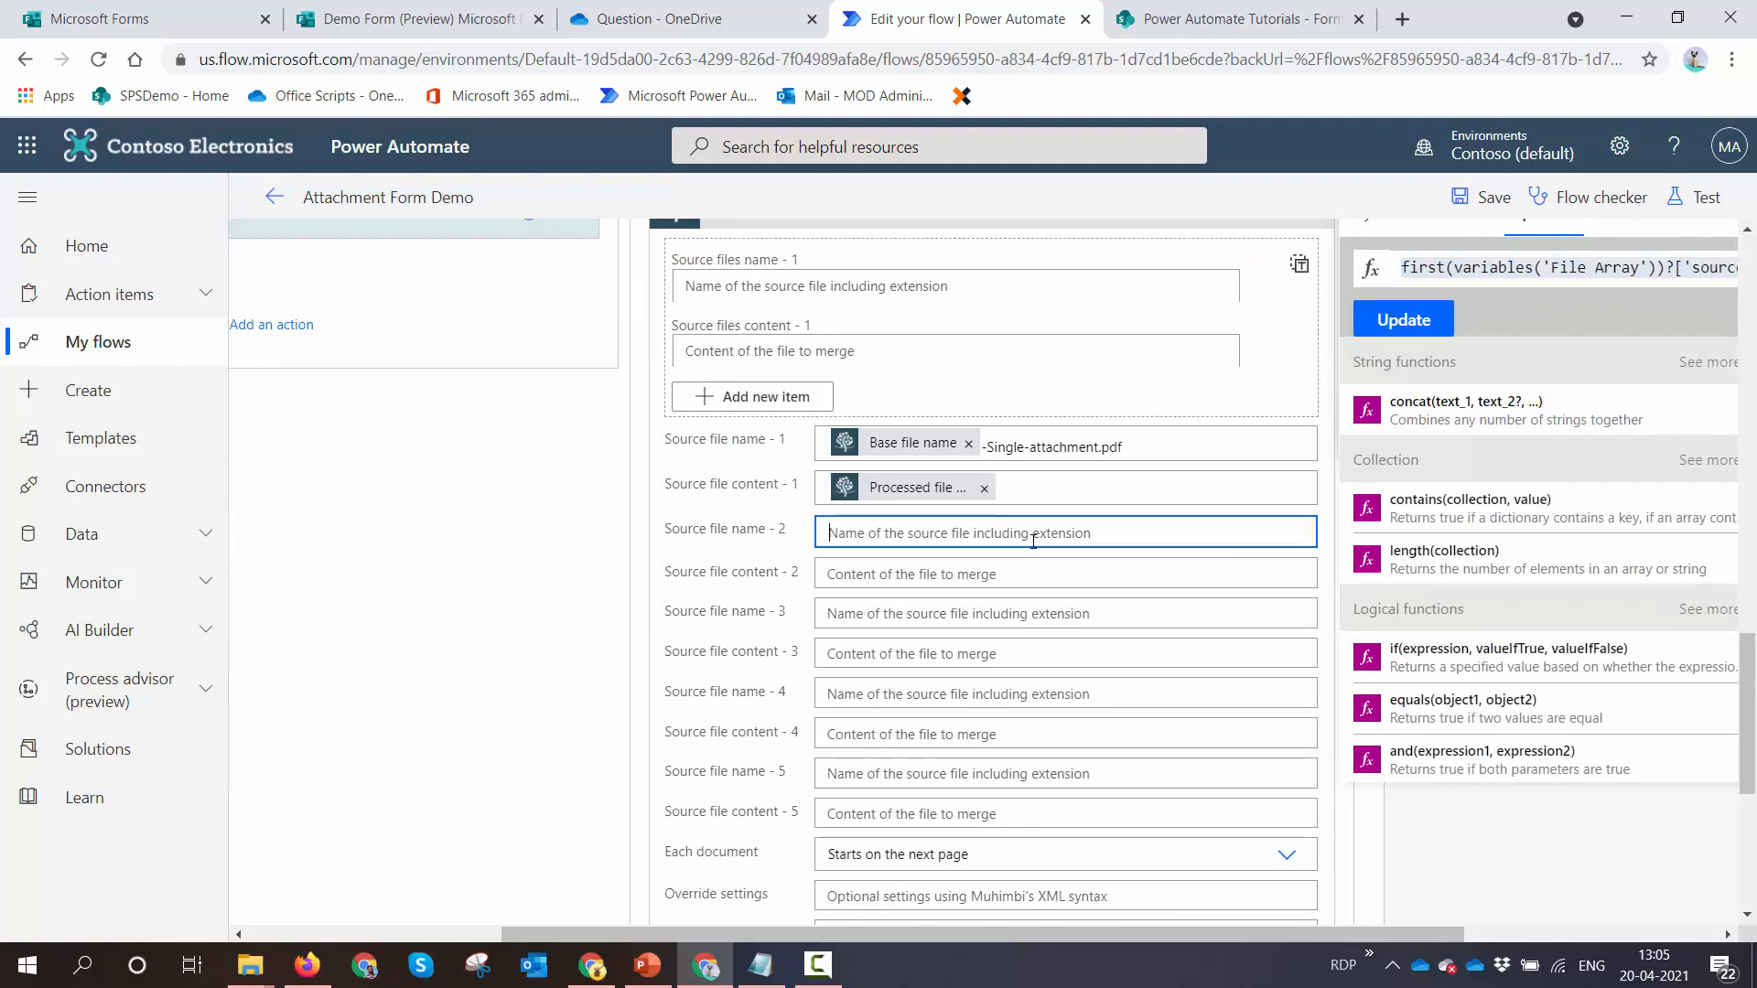
pyautogui.click(1567, 653)
pyautogui.hotkey('ctrl', 'v')
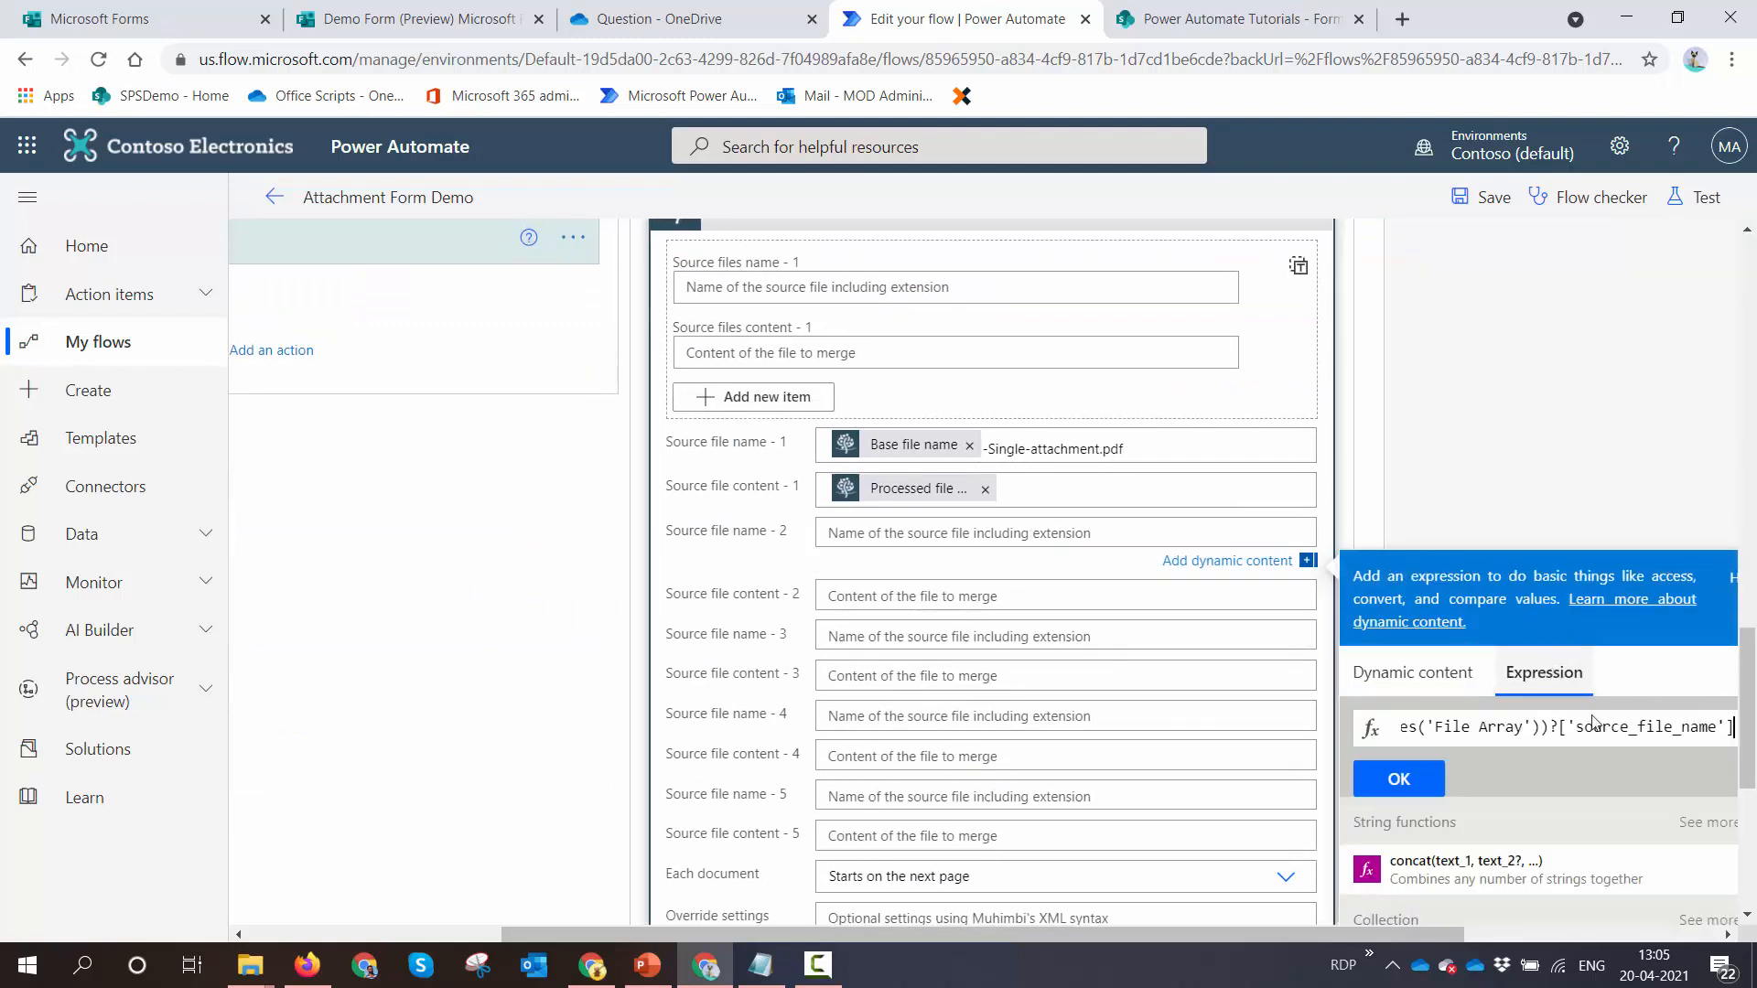
pyautogui.click(1399, 778)
# Set Source file content - 2 to first(variables('File Array'))?['source_file_content']
pyautogui.write('firsst')
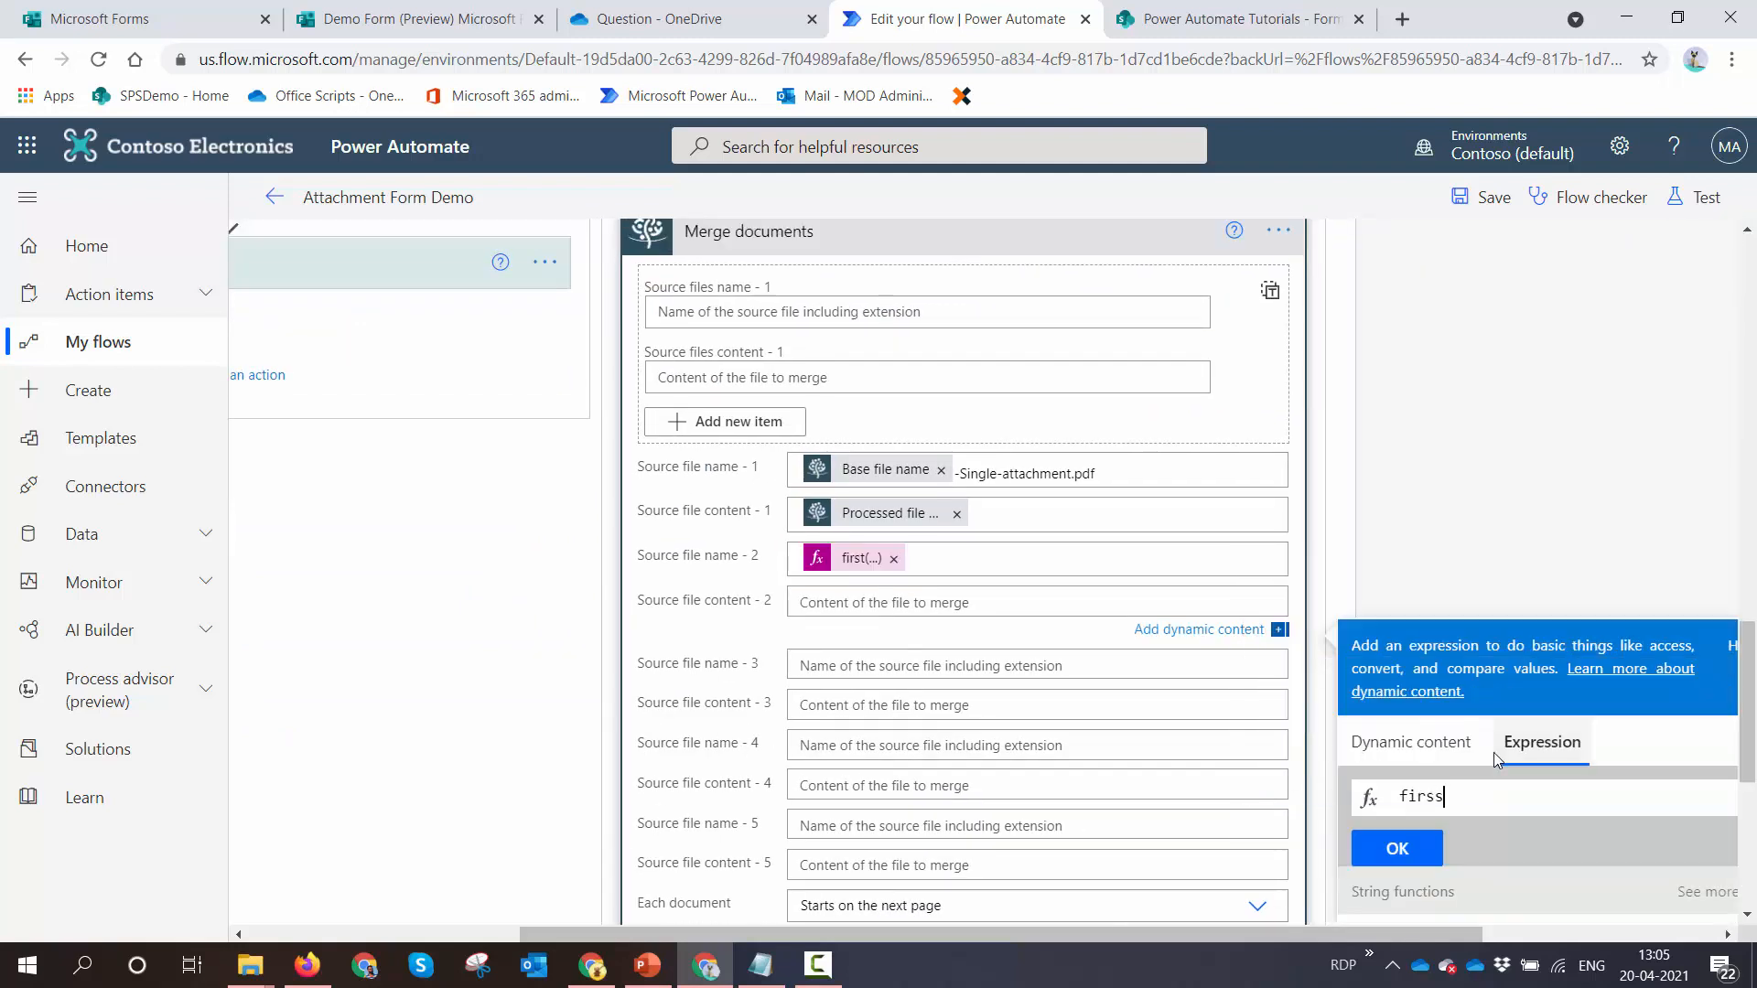
pyautogui.press('BackSpace')
pyautogui.press('BackSpace')
pyautogui.write('t(')
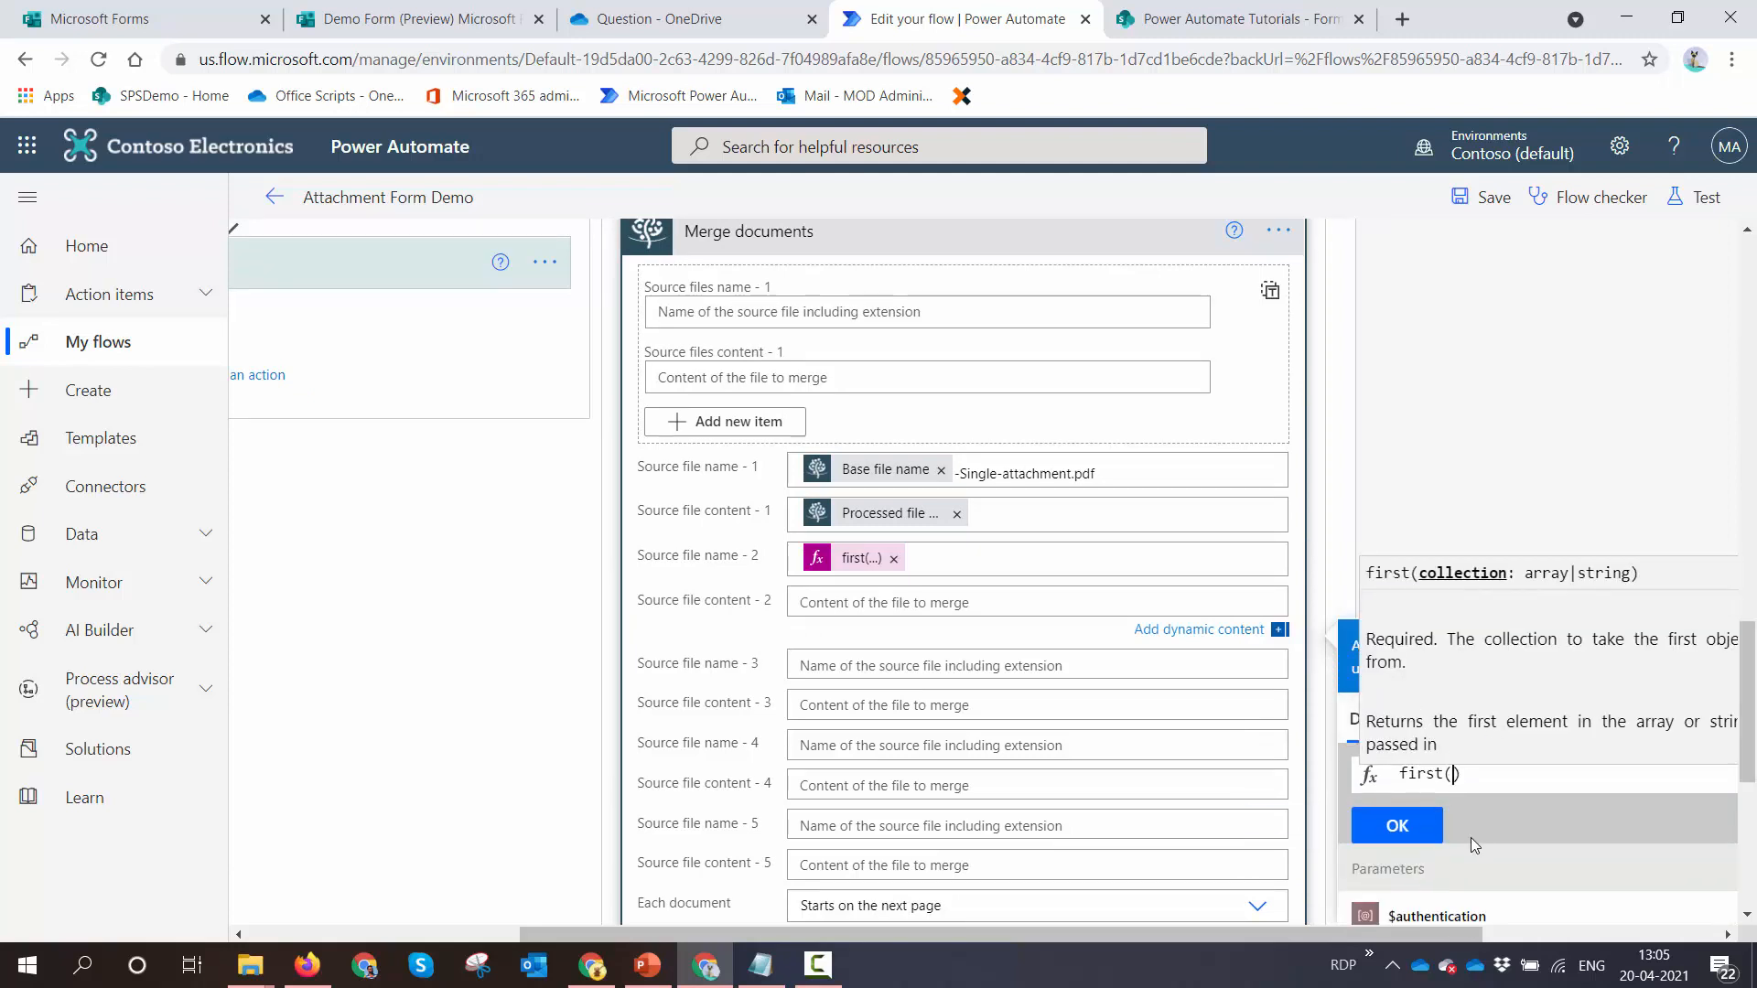
pyautogui.scroll(-3, 1499, 833)
pyautogui.click(1495, 837)
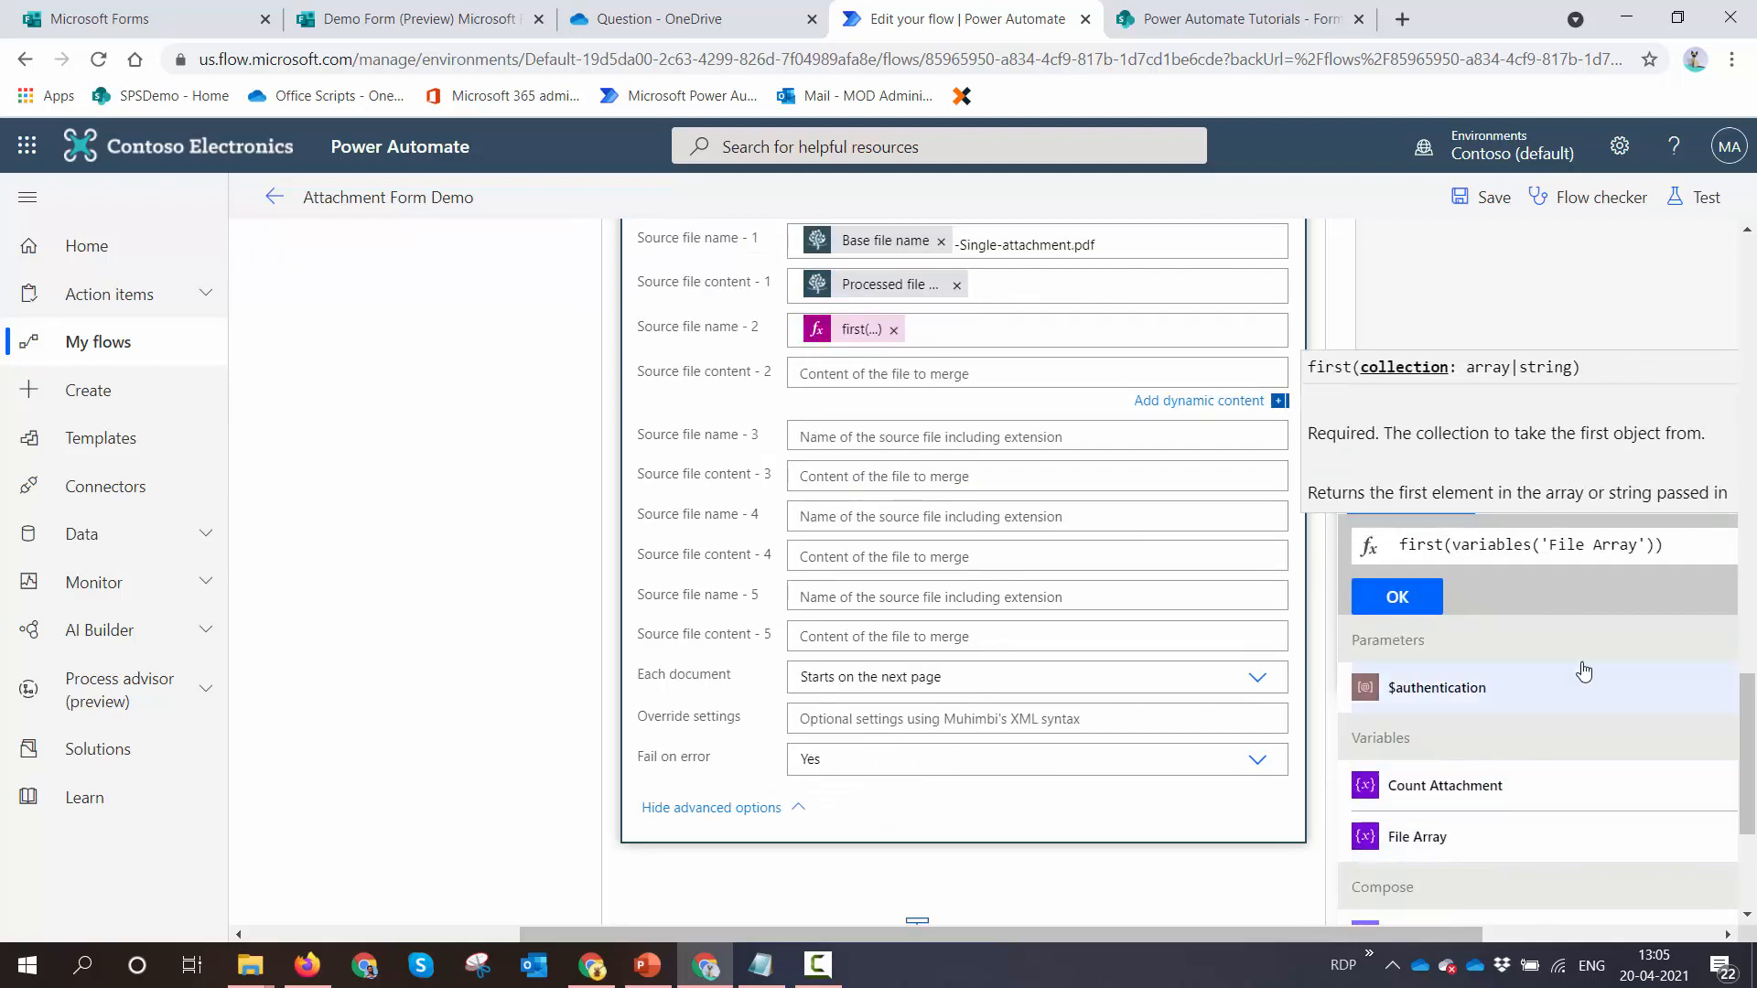
pyautogui.click(1697, 543)
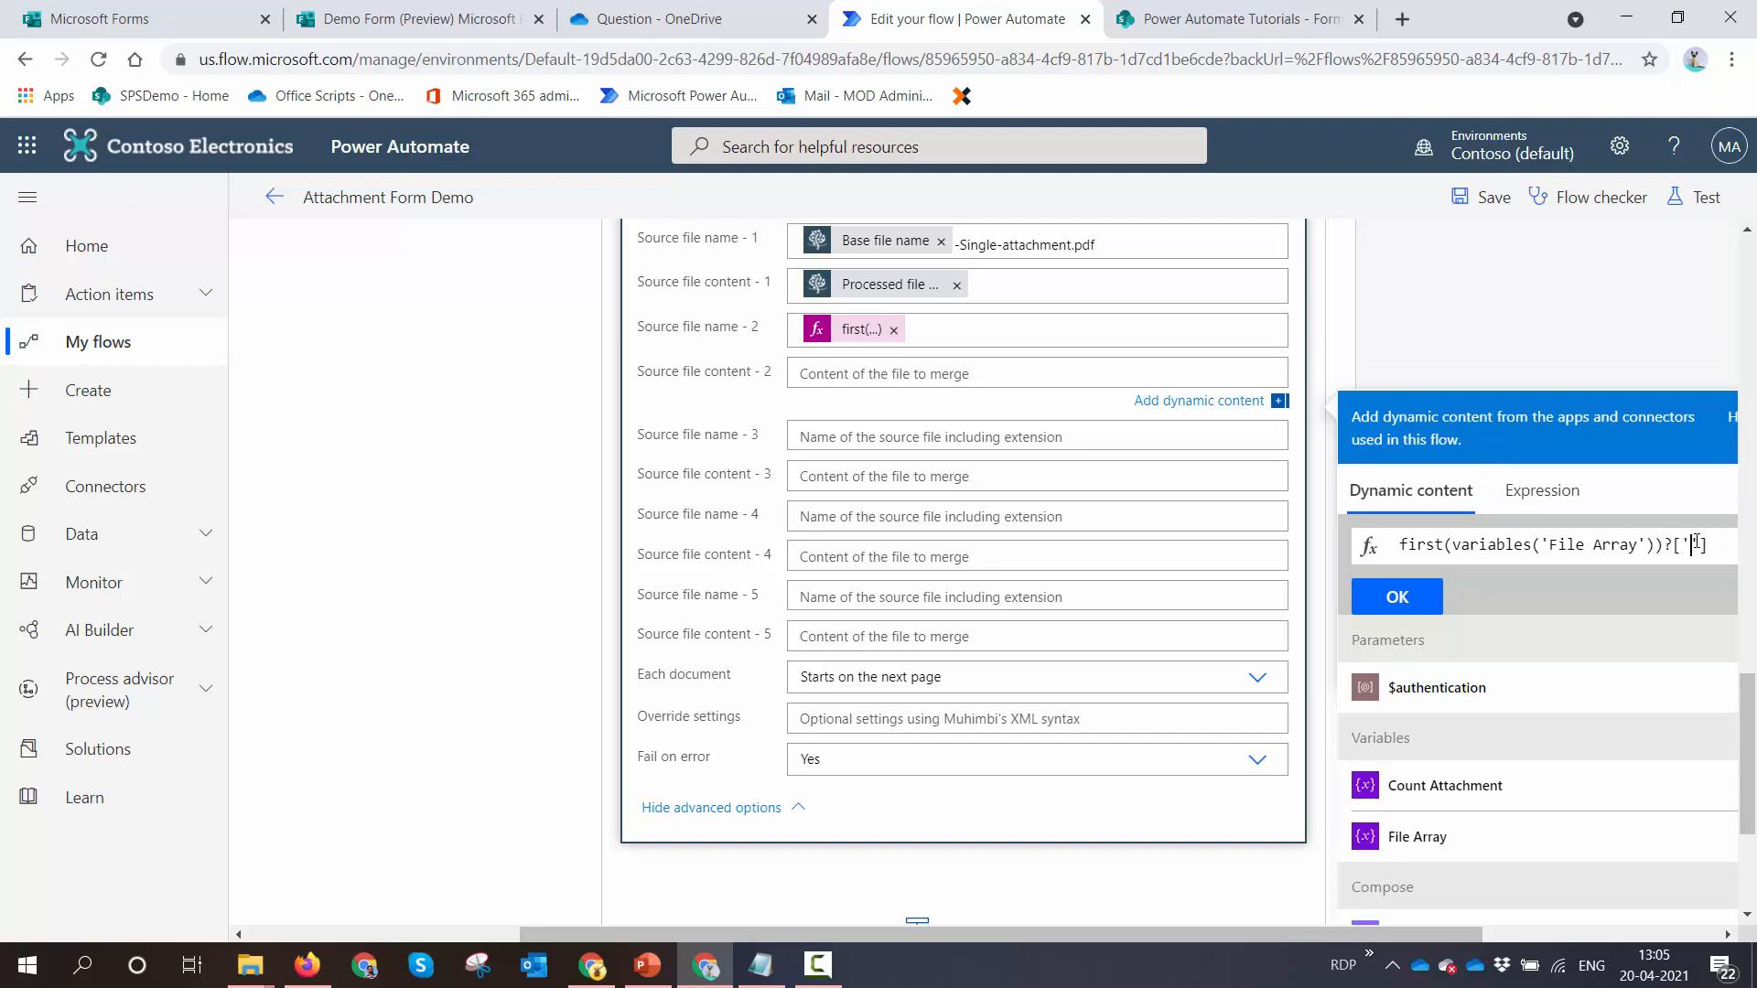
pyautogui.write('source')
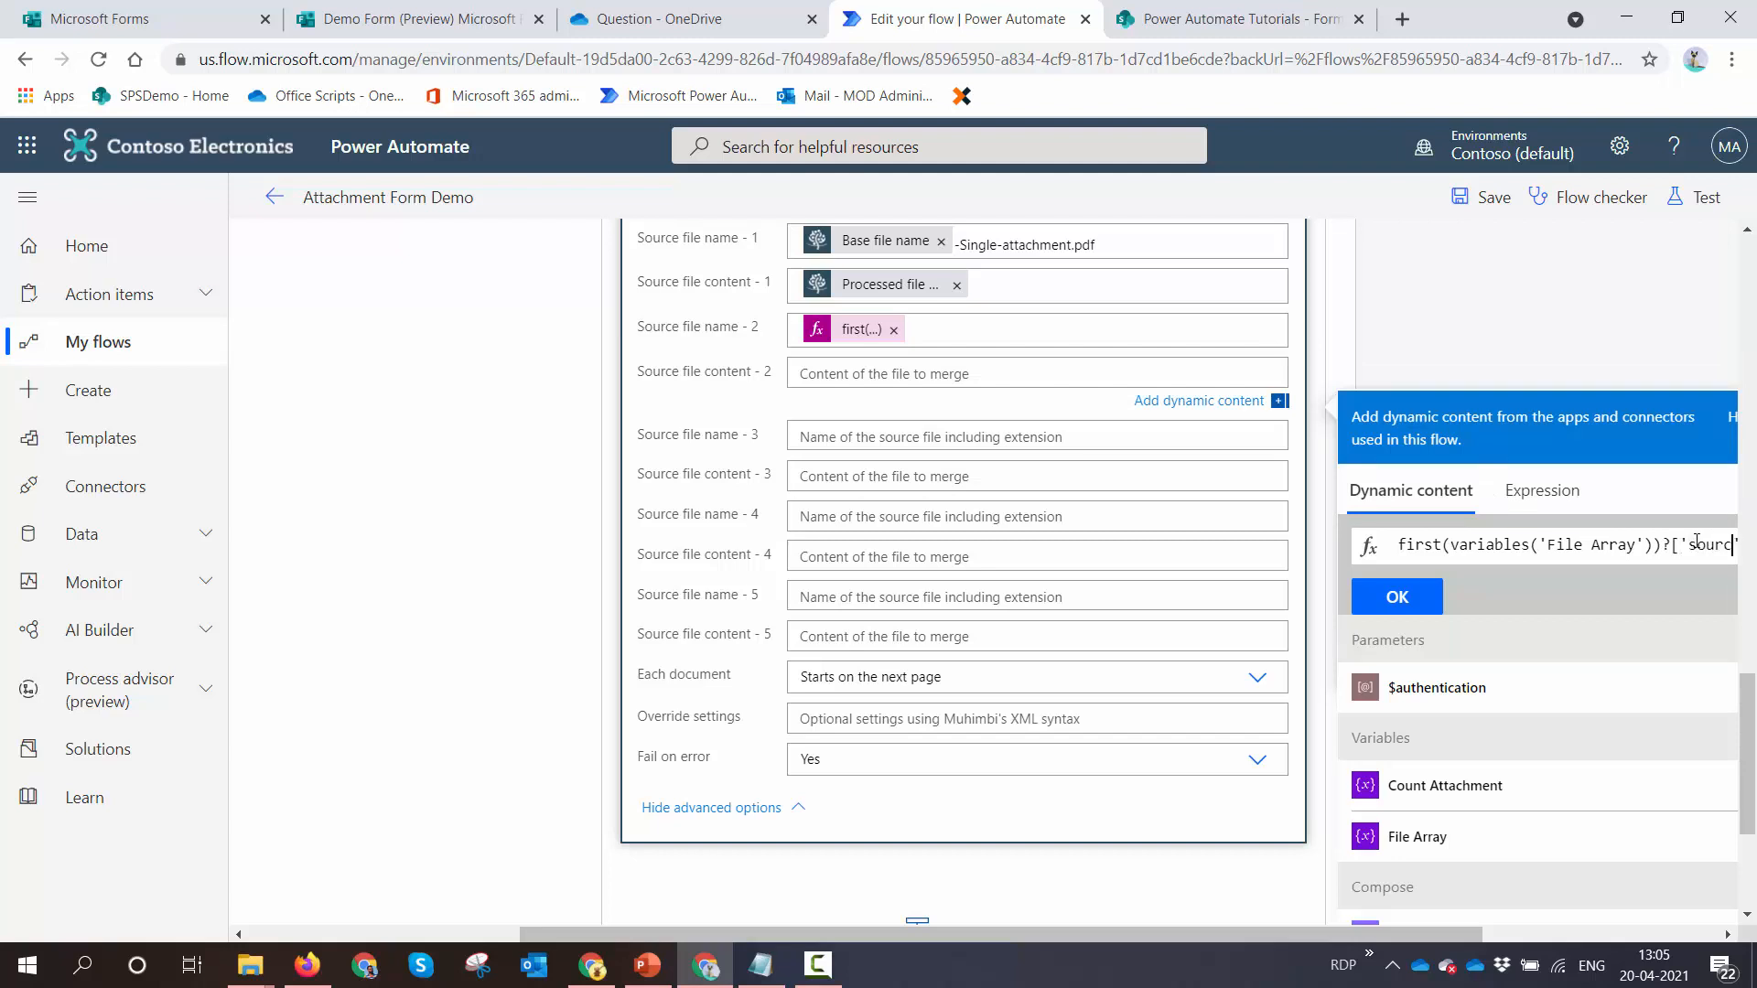
pyautogui.write('_')
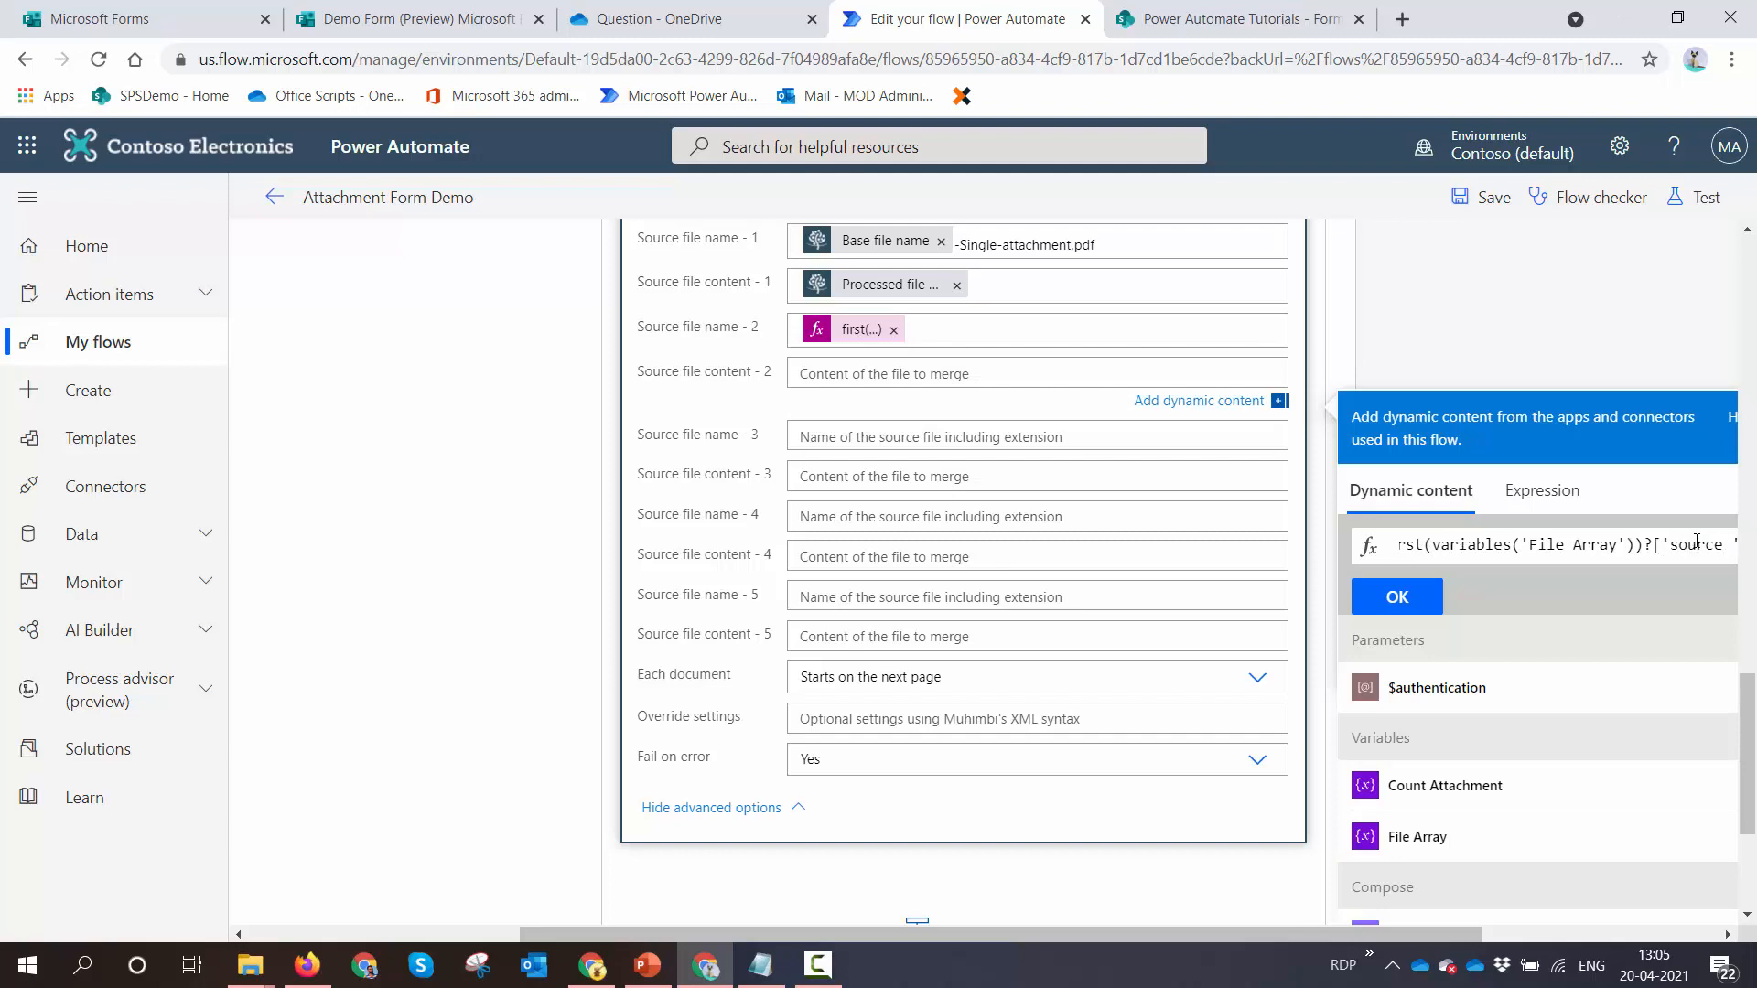
pyautogui.write('File')
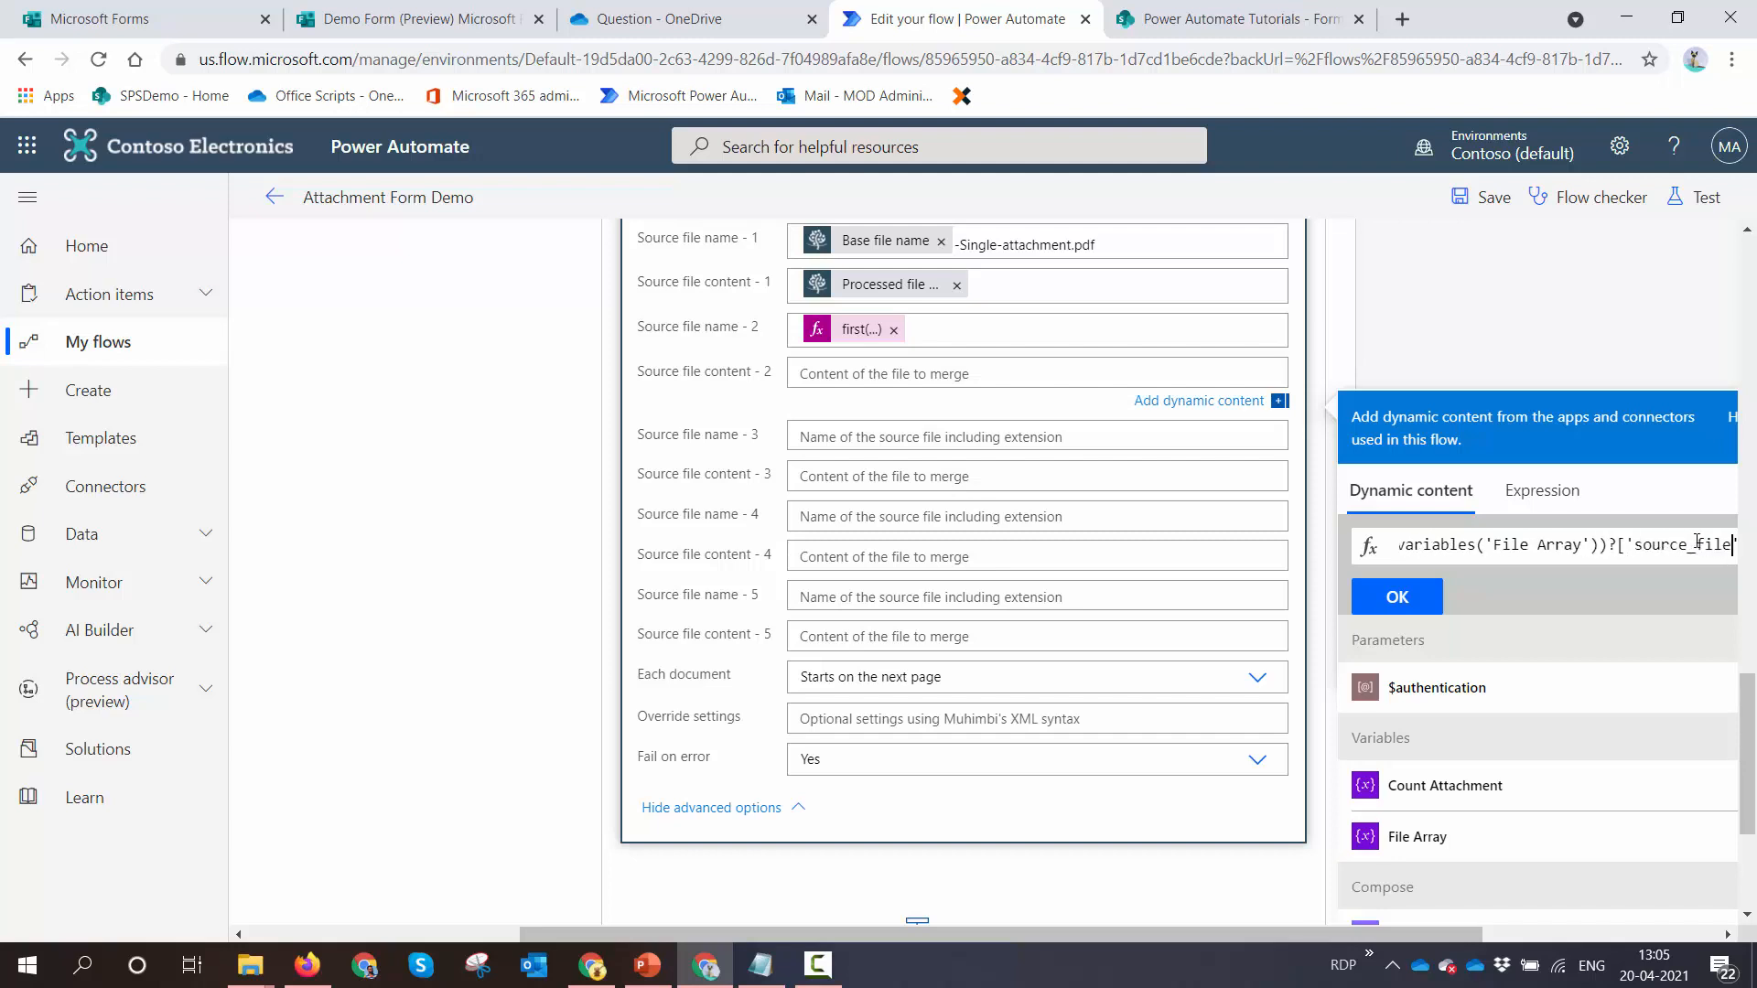
pyautogui.write('_content')
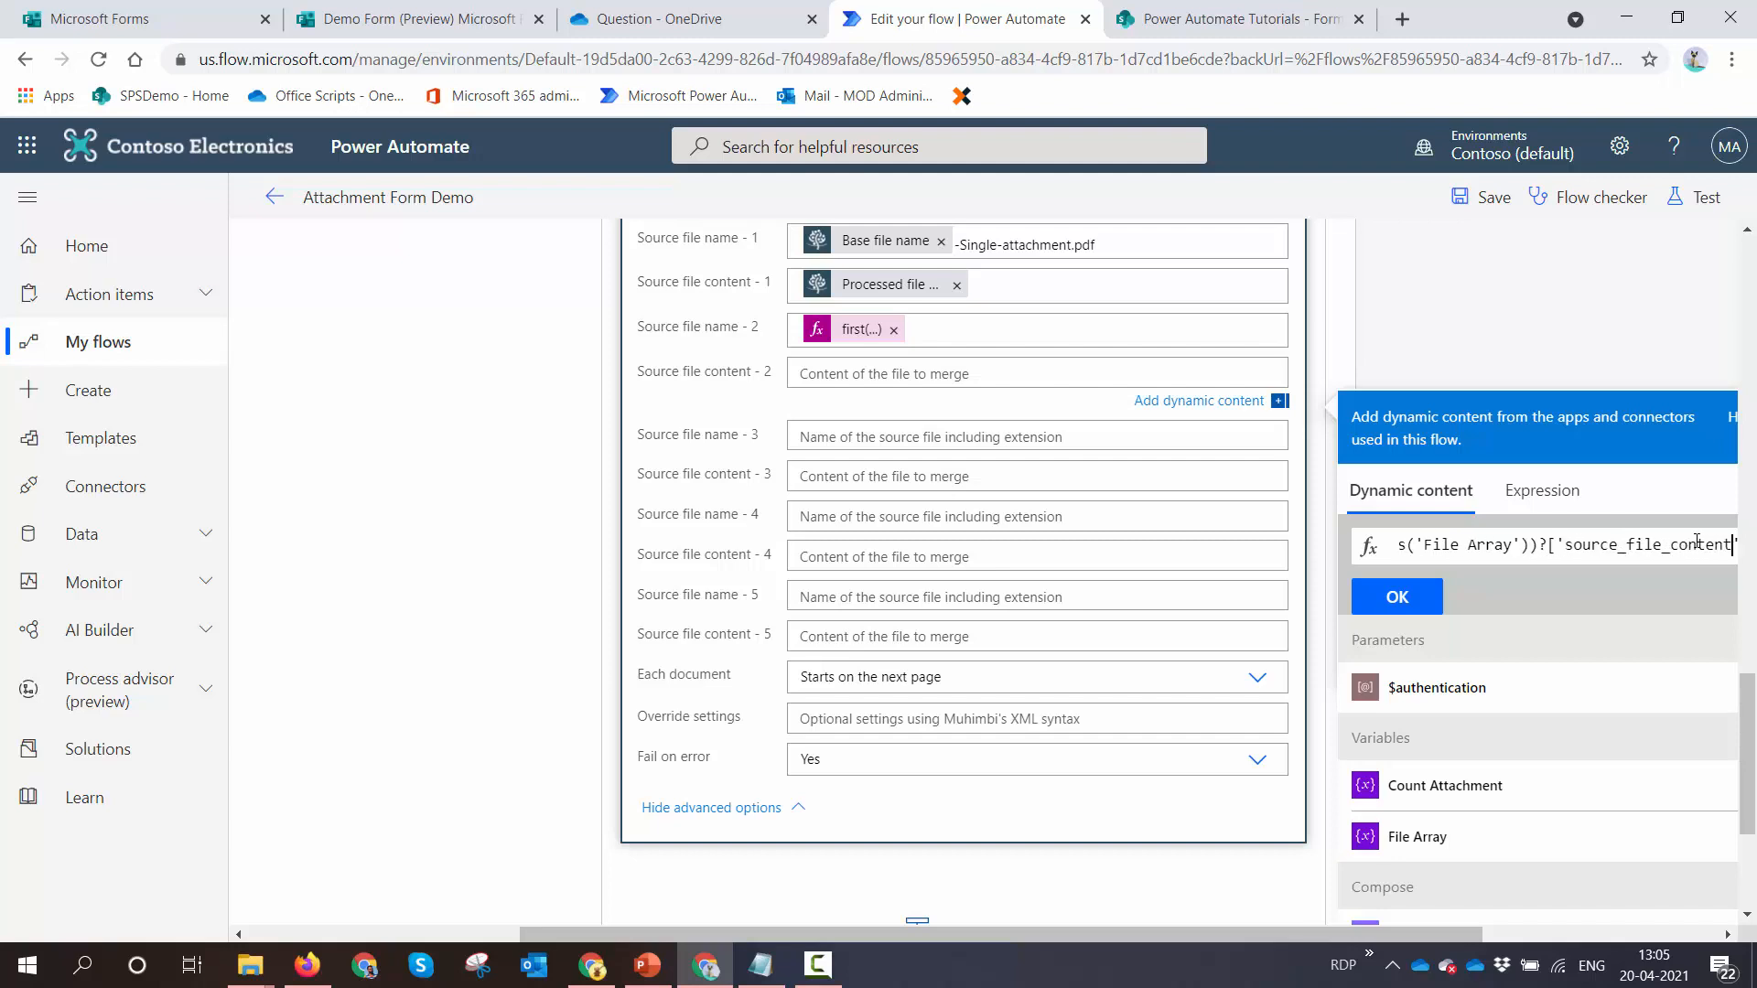
pyautogui.write("']")
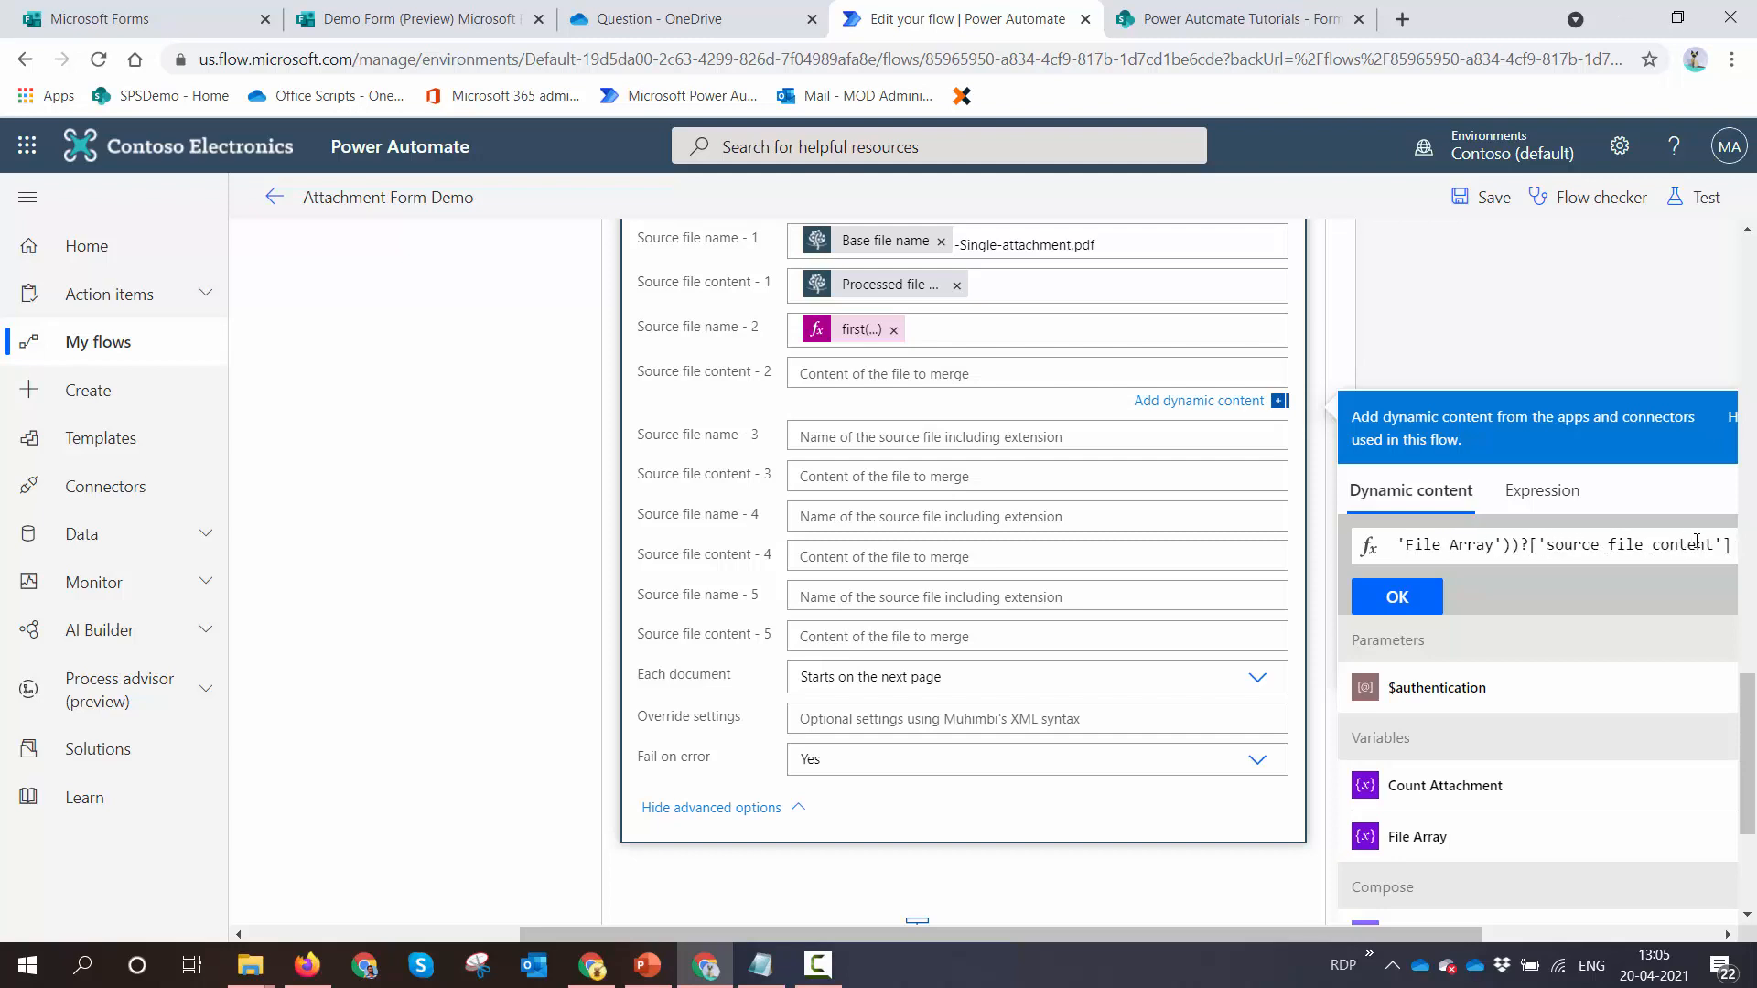
pyautogui.click(1394, 596)
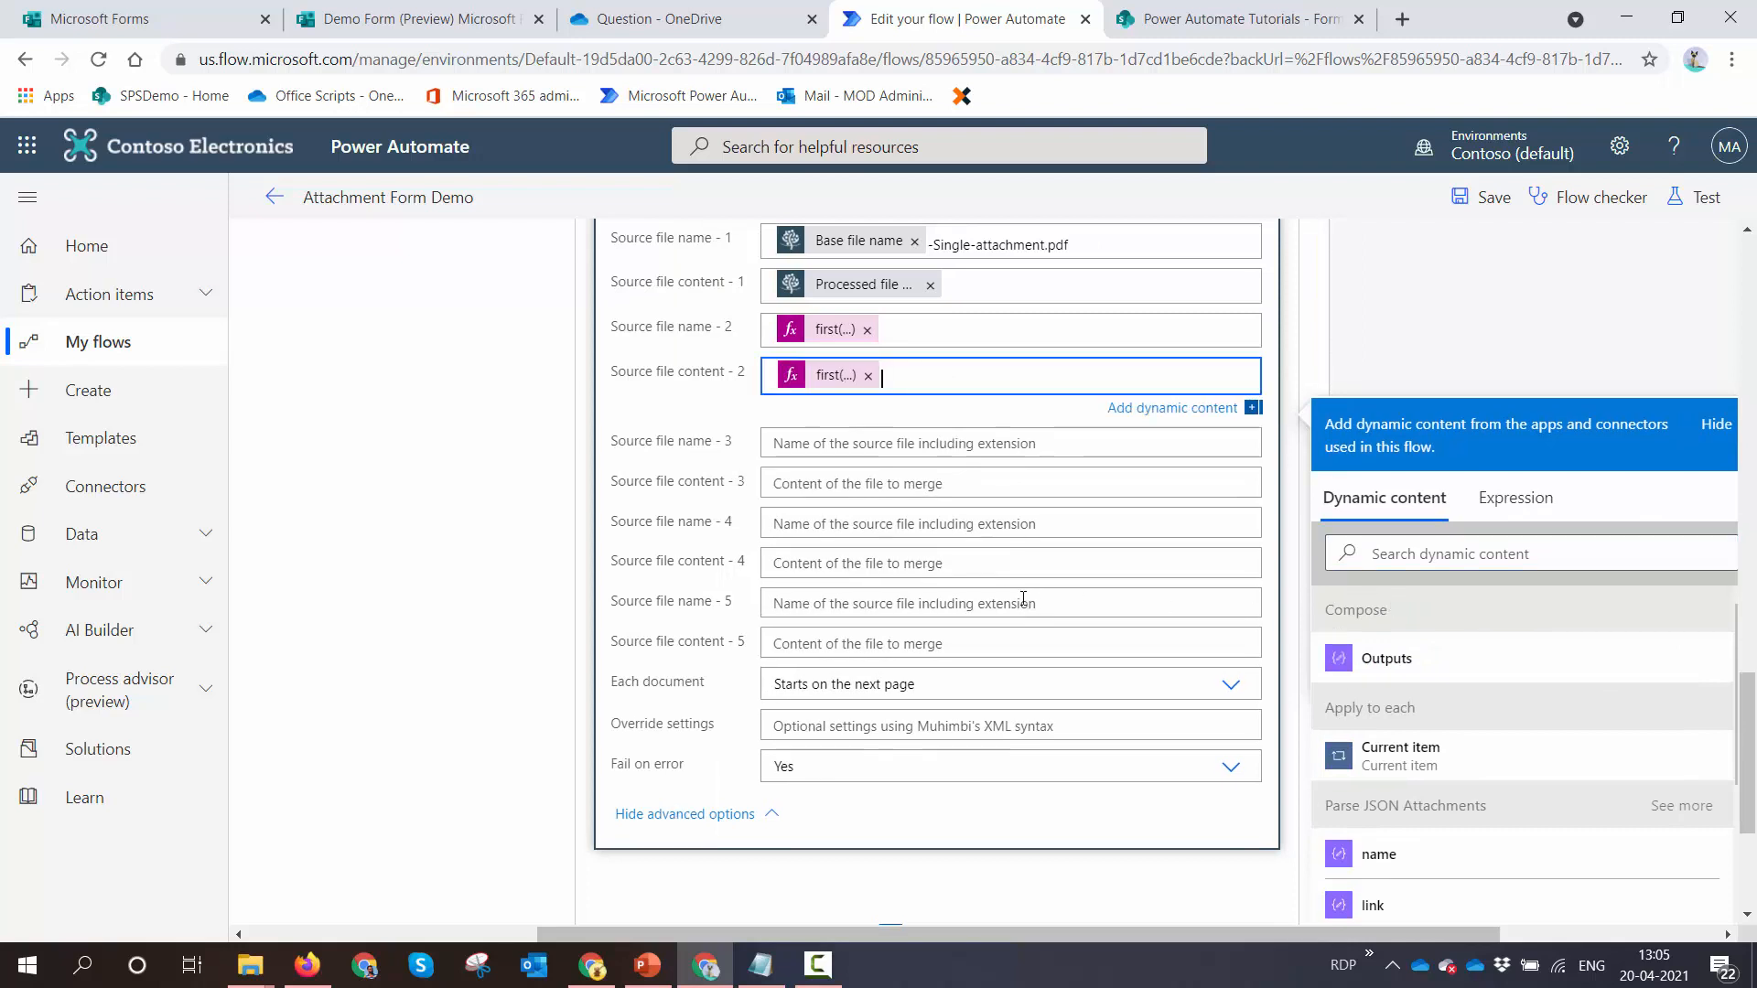
pyautogui.scroll(-4, 951, 641)
# Add a SharePoint Create file action on the Power Automate Tutorials site, Forms attachment demo library
pyautogui.click(988, 641)
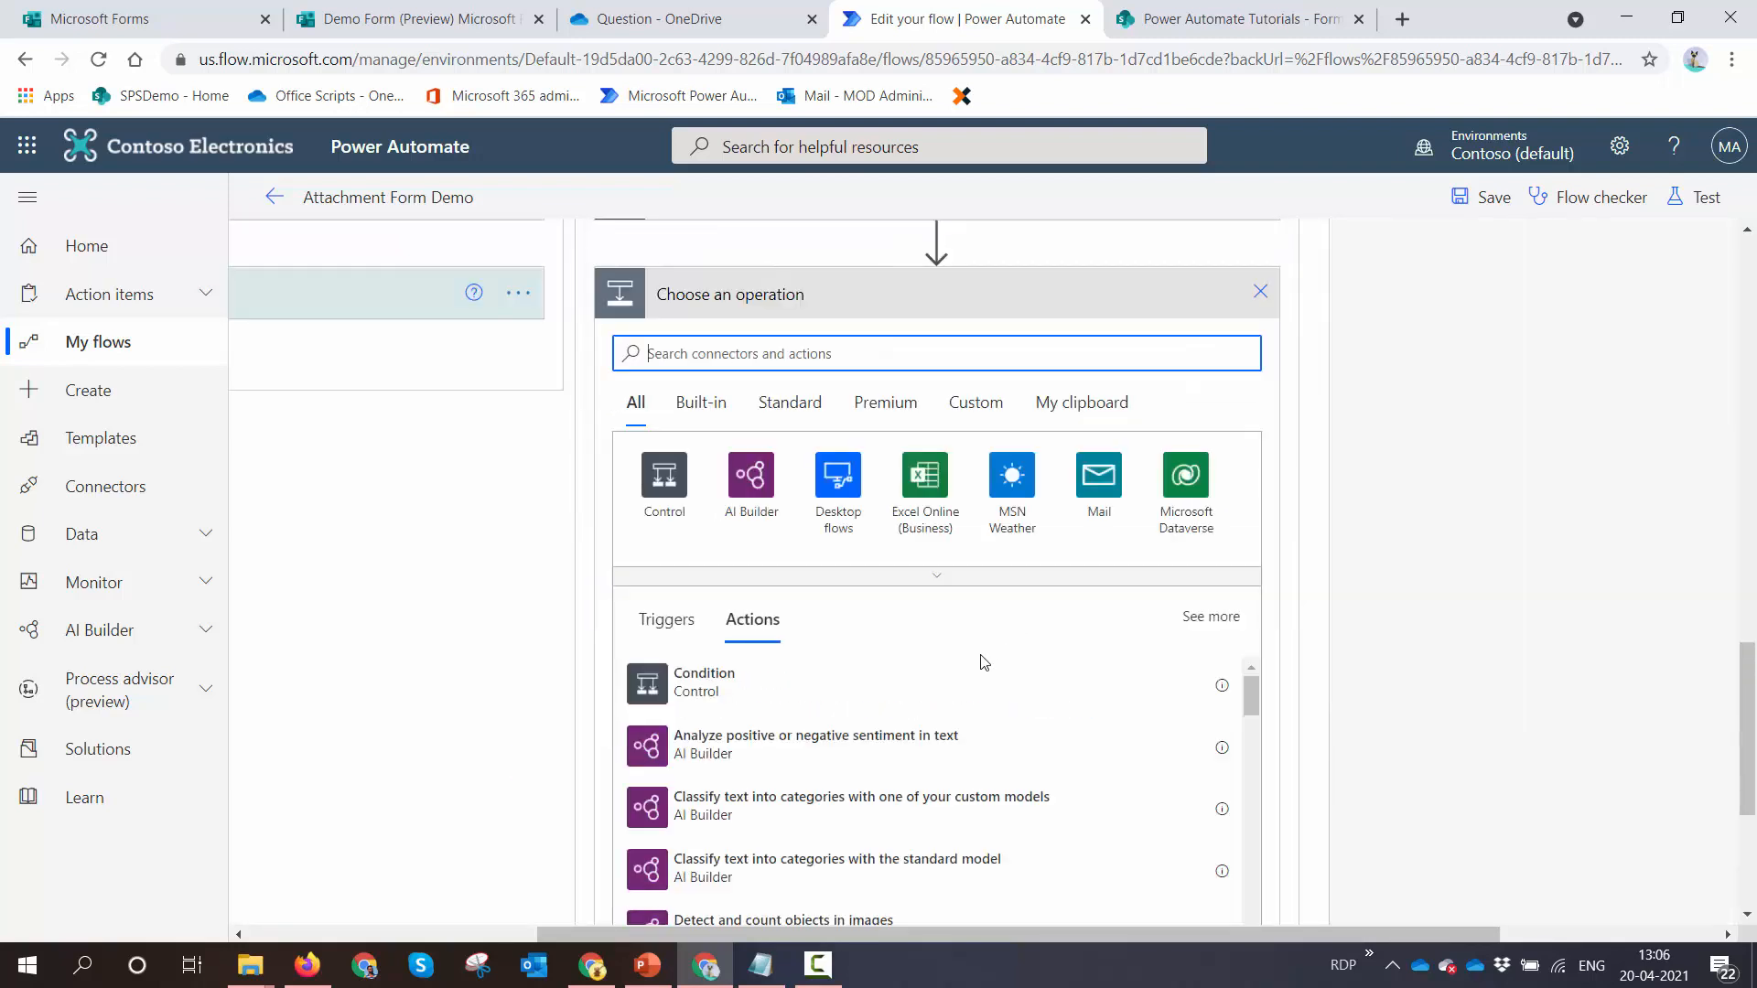
pyautogui.write('S')
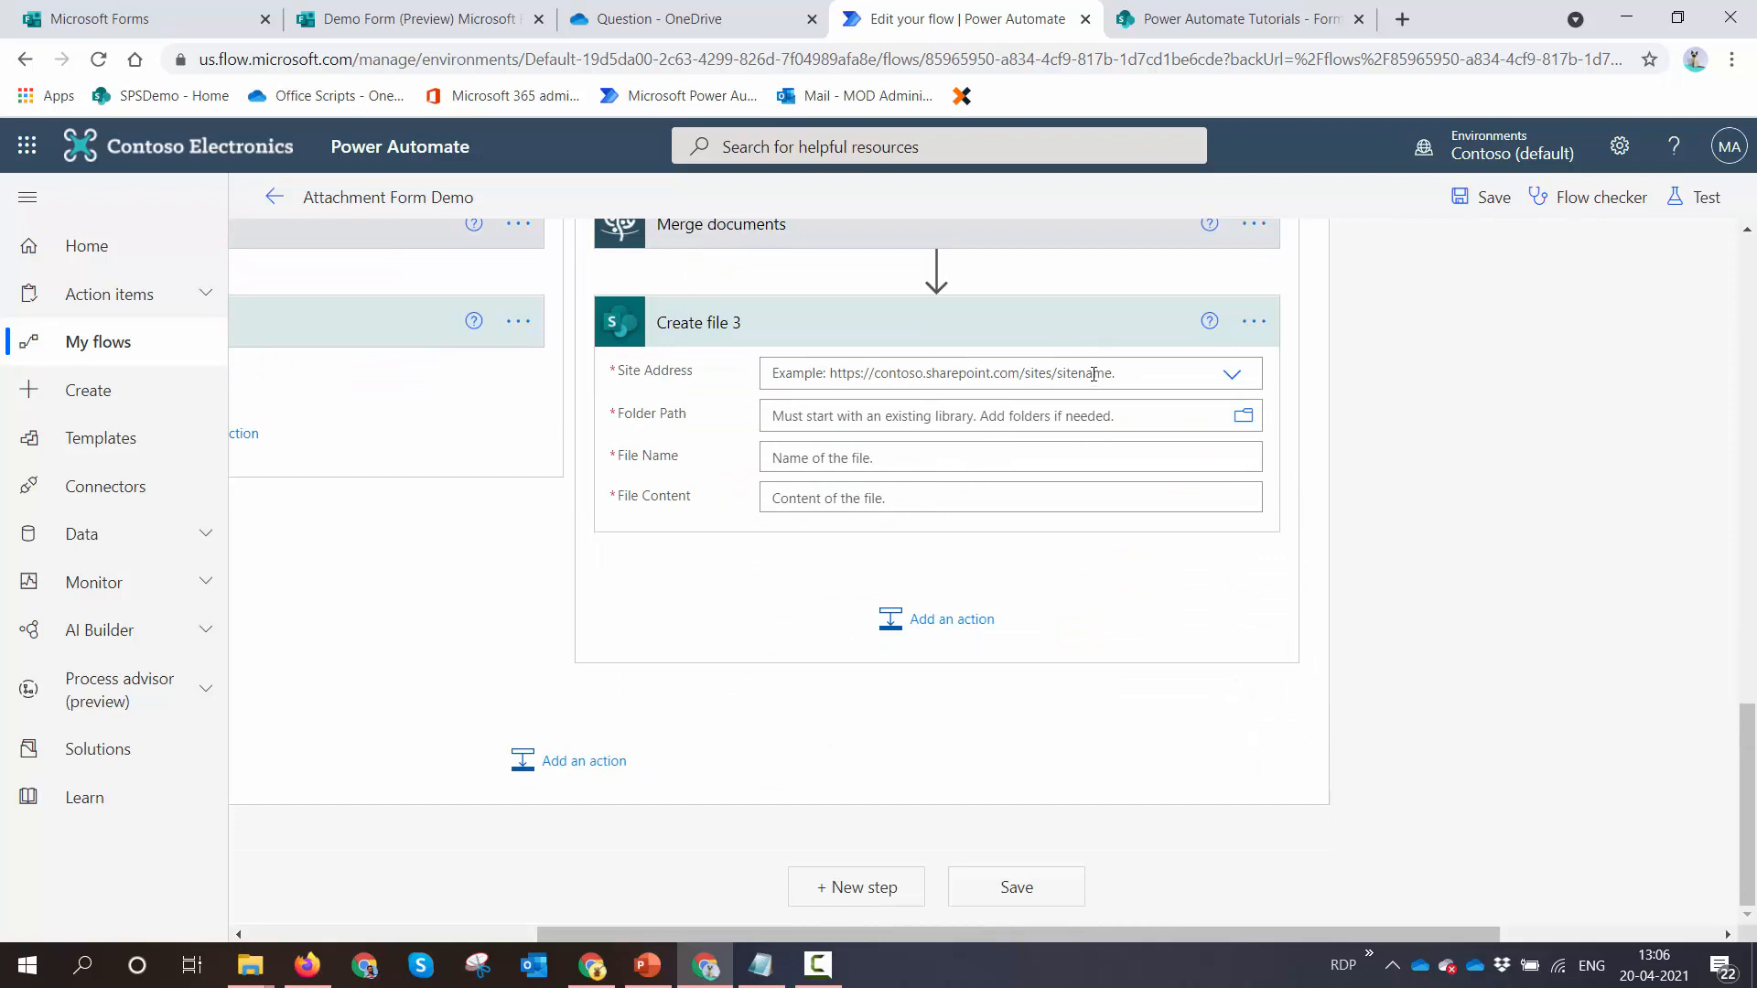
pyautogui.click(1093, 374)
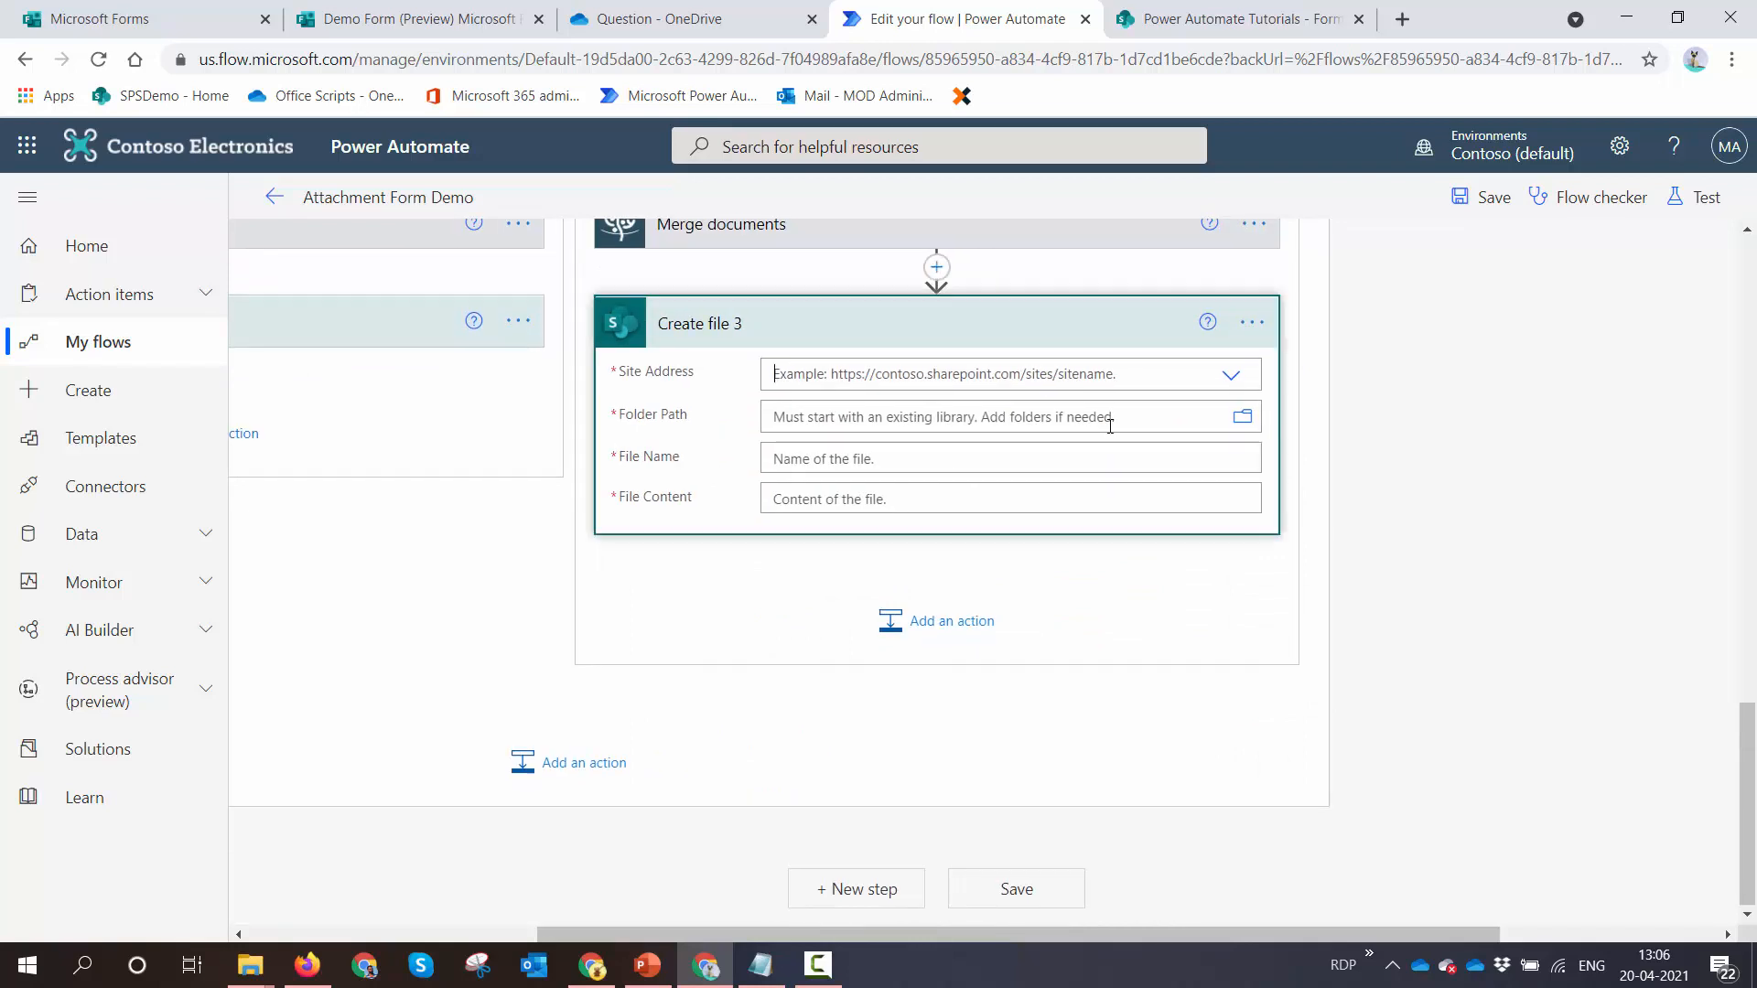
pyautogui.write('Power')
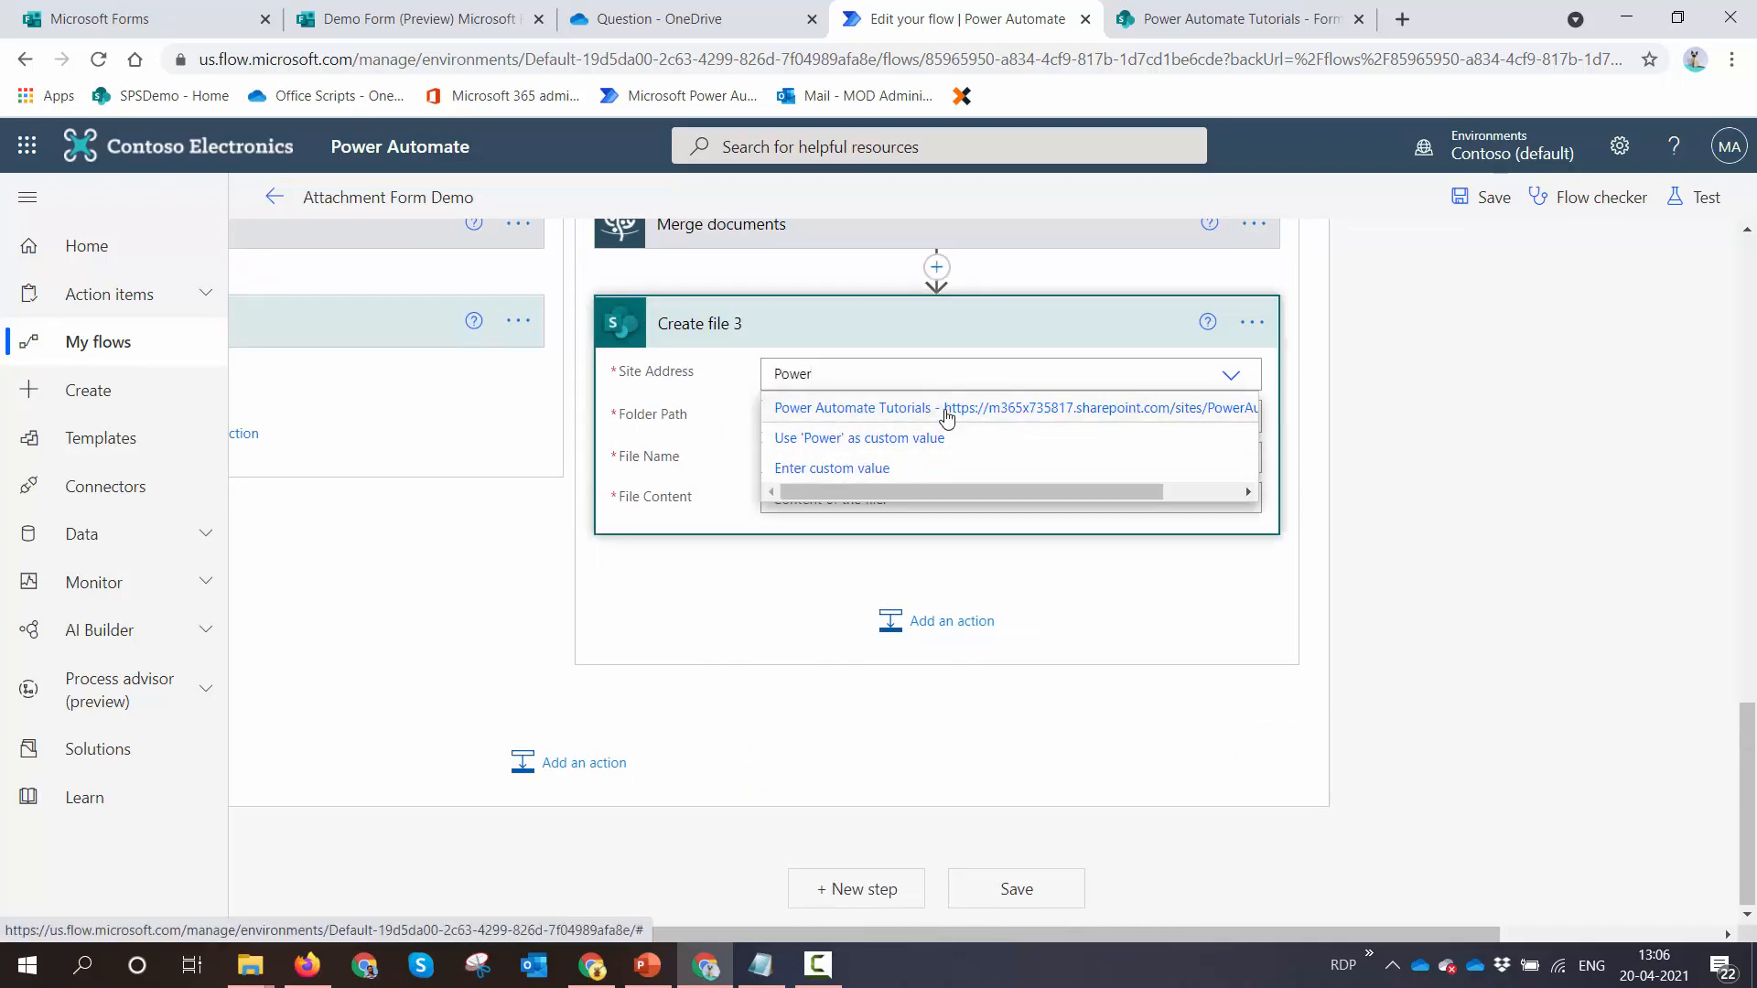
pyautogui.click(946, 408)
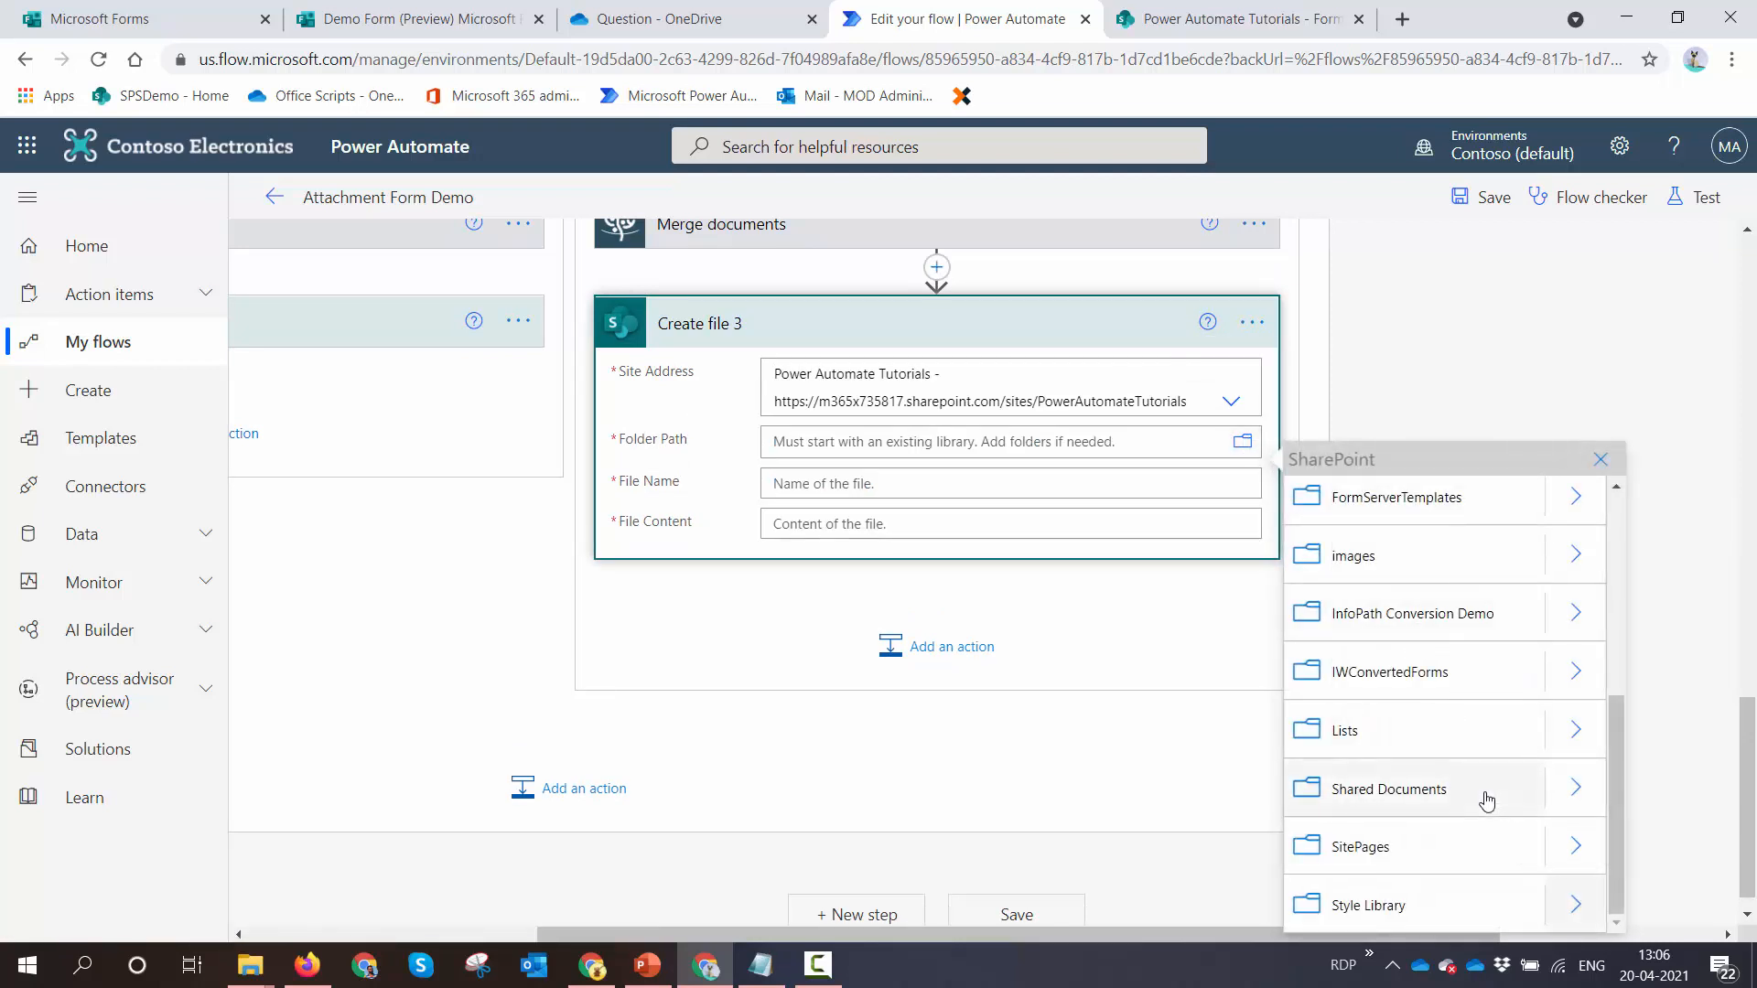
pyautogui.scroll(3, 1487, 796)
pyautogui.click(1495, 614)
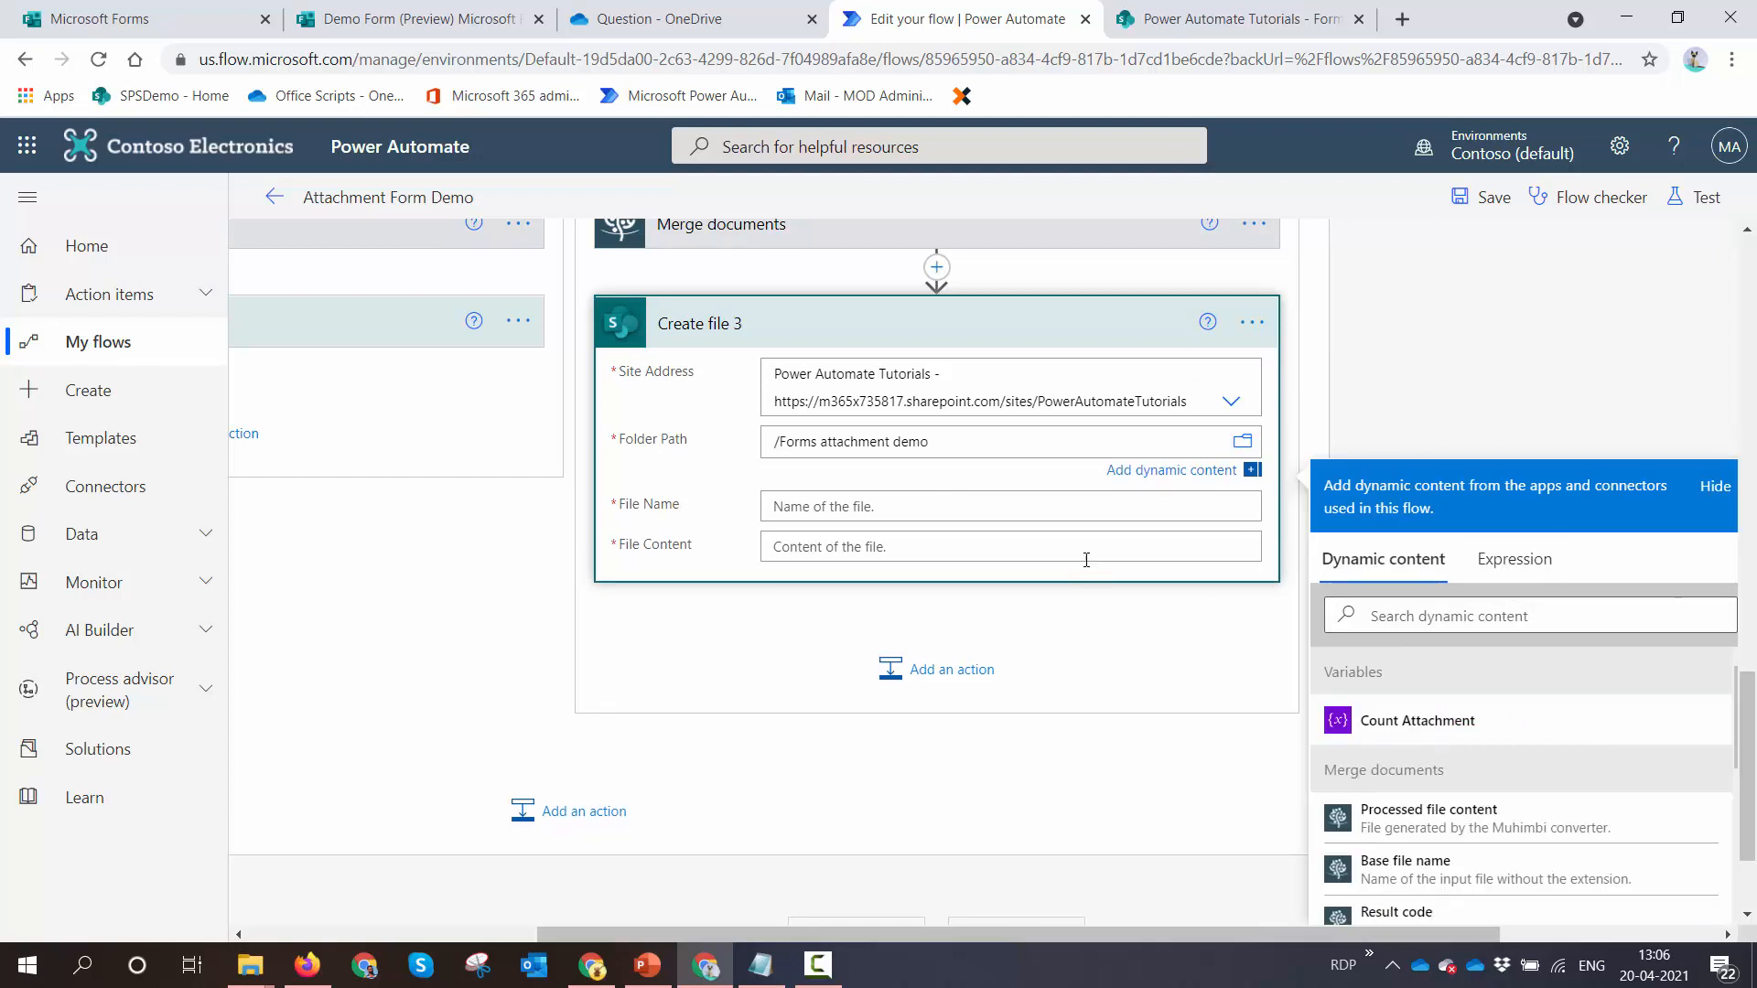
# Set the file name to the Base file name plus -Single-Attachment.pdf
pyautogui.scroll(1, 1089, 572)
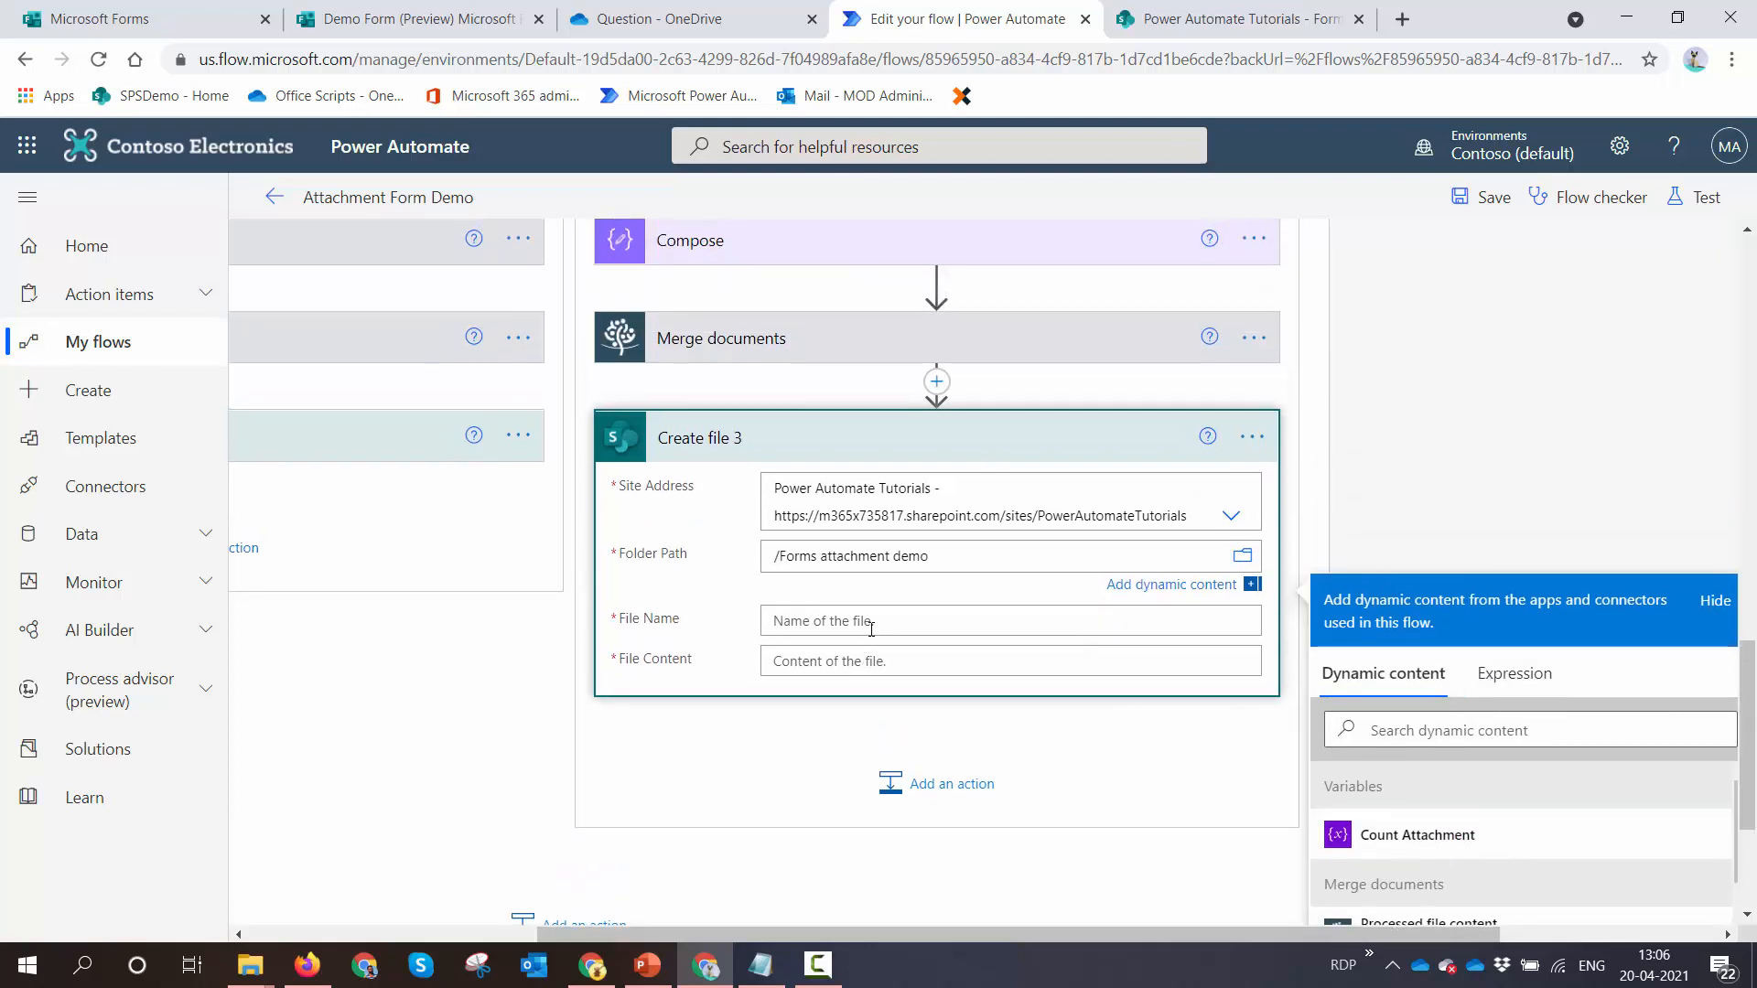
pyautogui.click(873, 620)
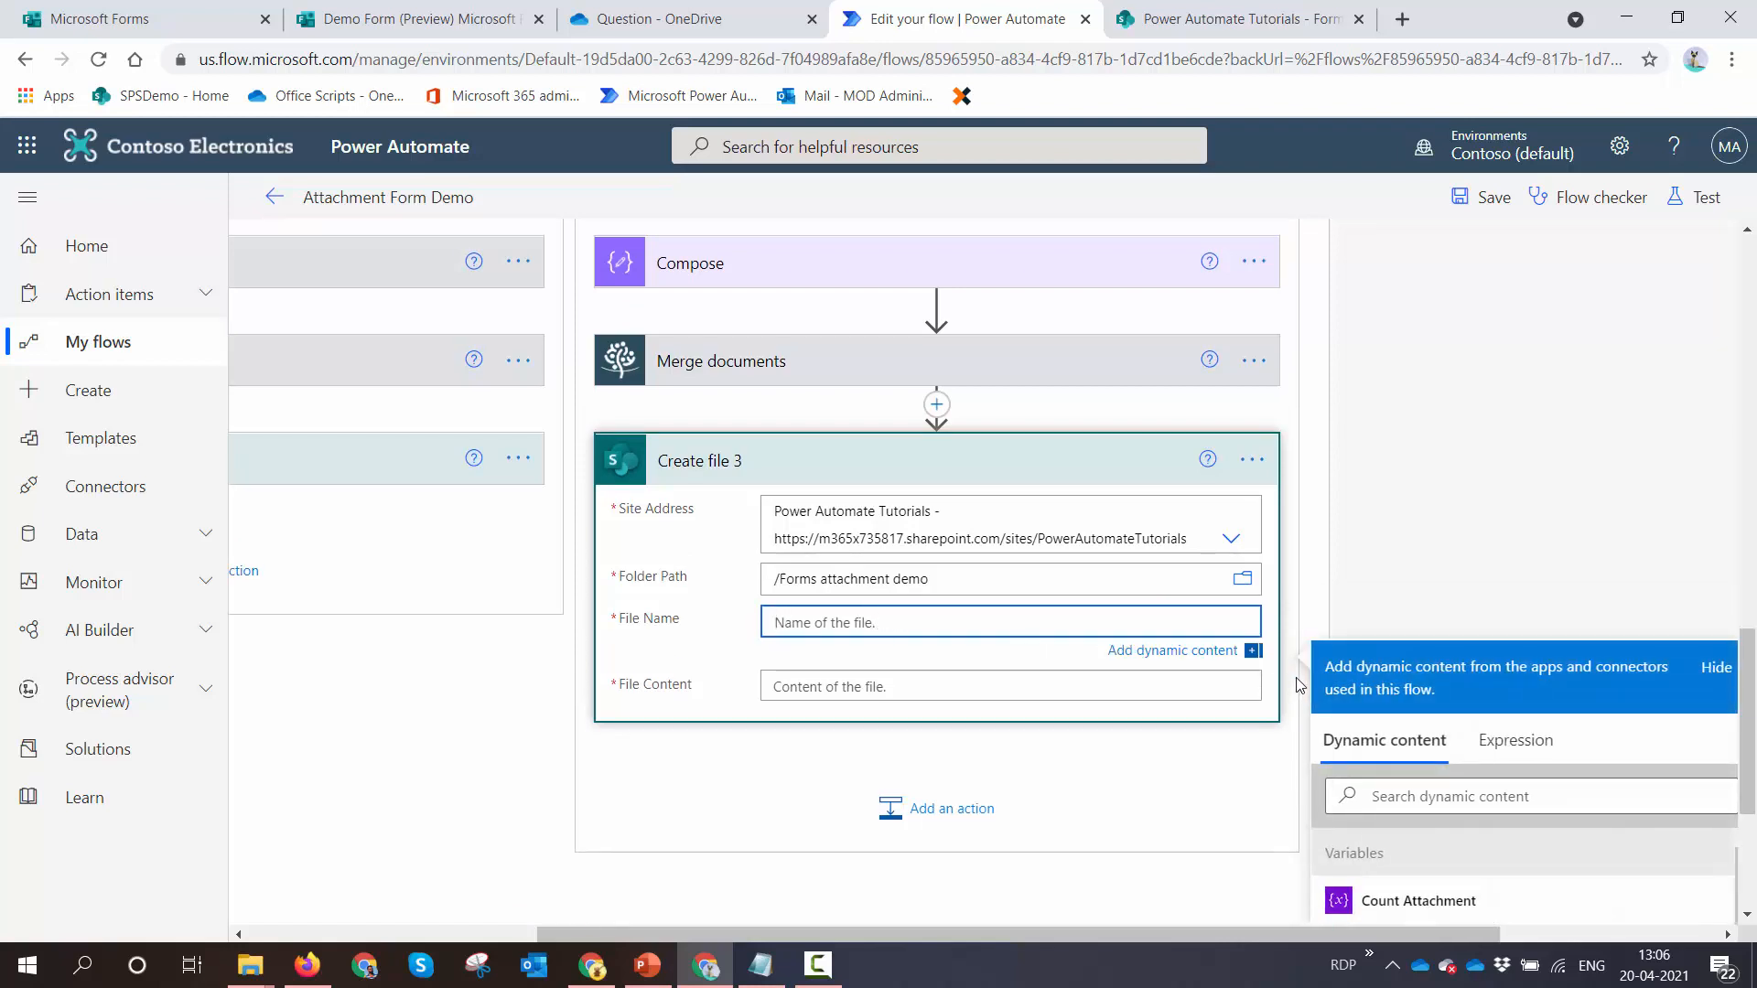
pyautogui.scroll(-1, 1491, 741)
pyautogui.scroll(-1, 1524, 732)
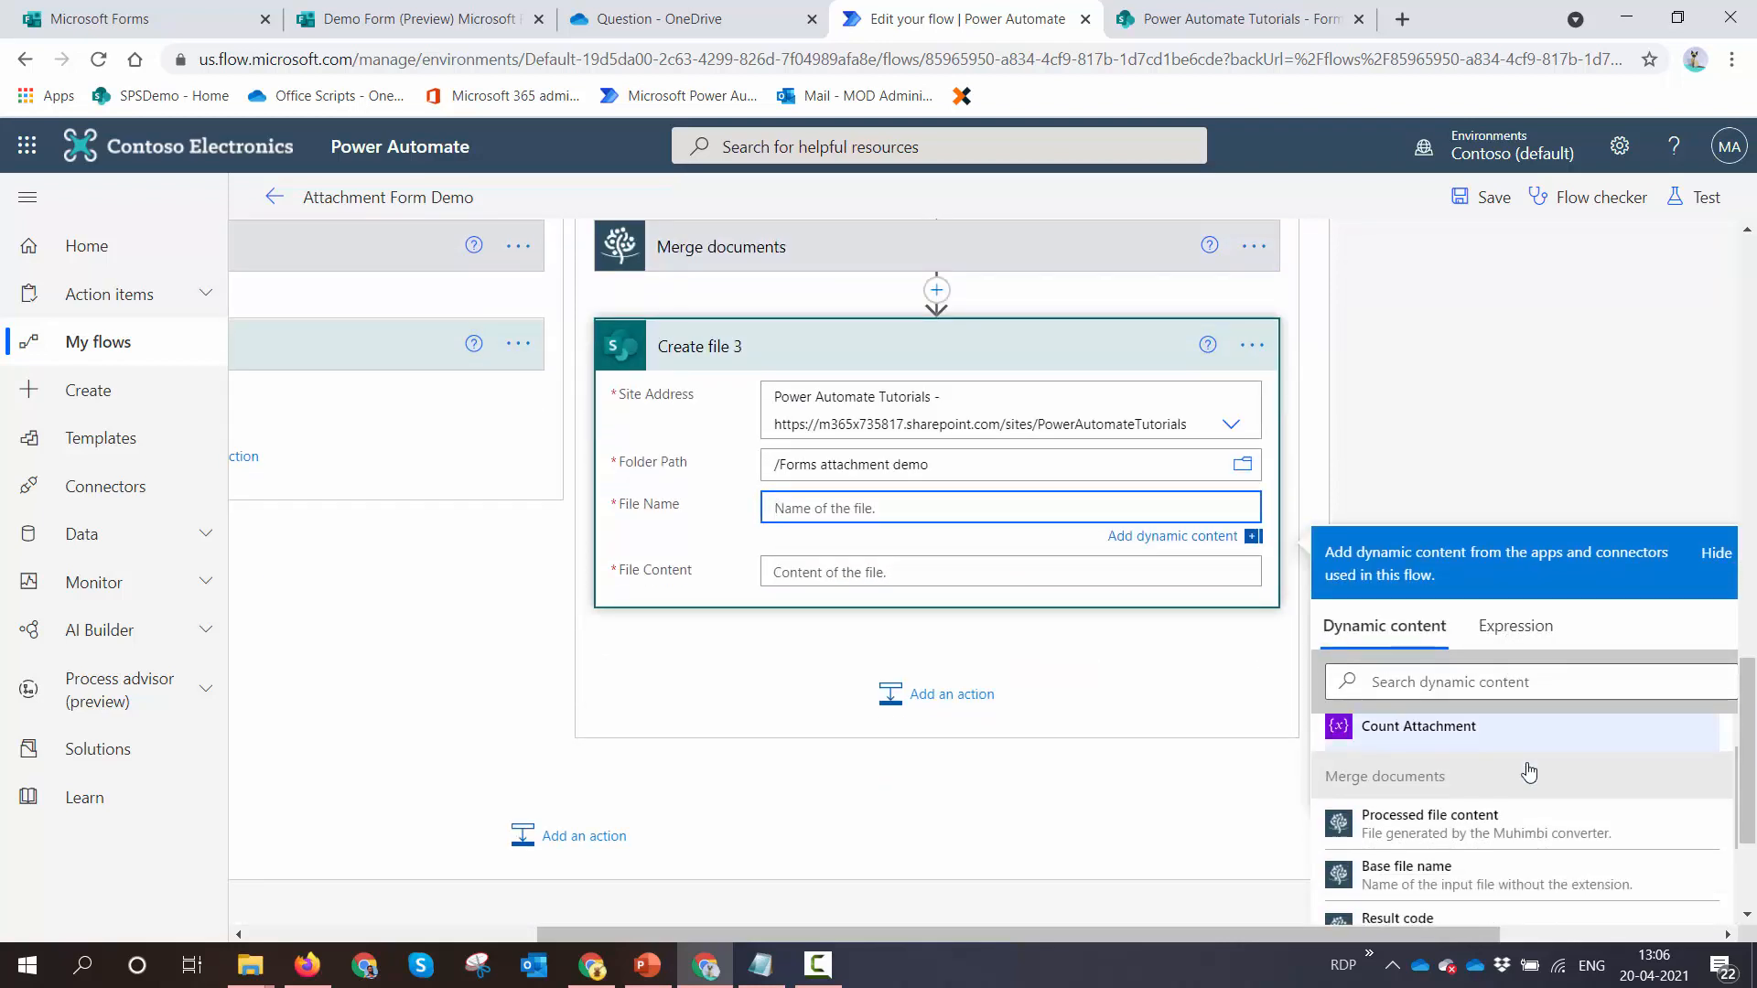
pyautogui.click(1523, 682)
pyautogui.write('bas')
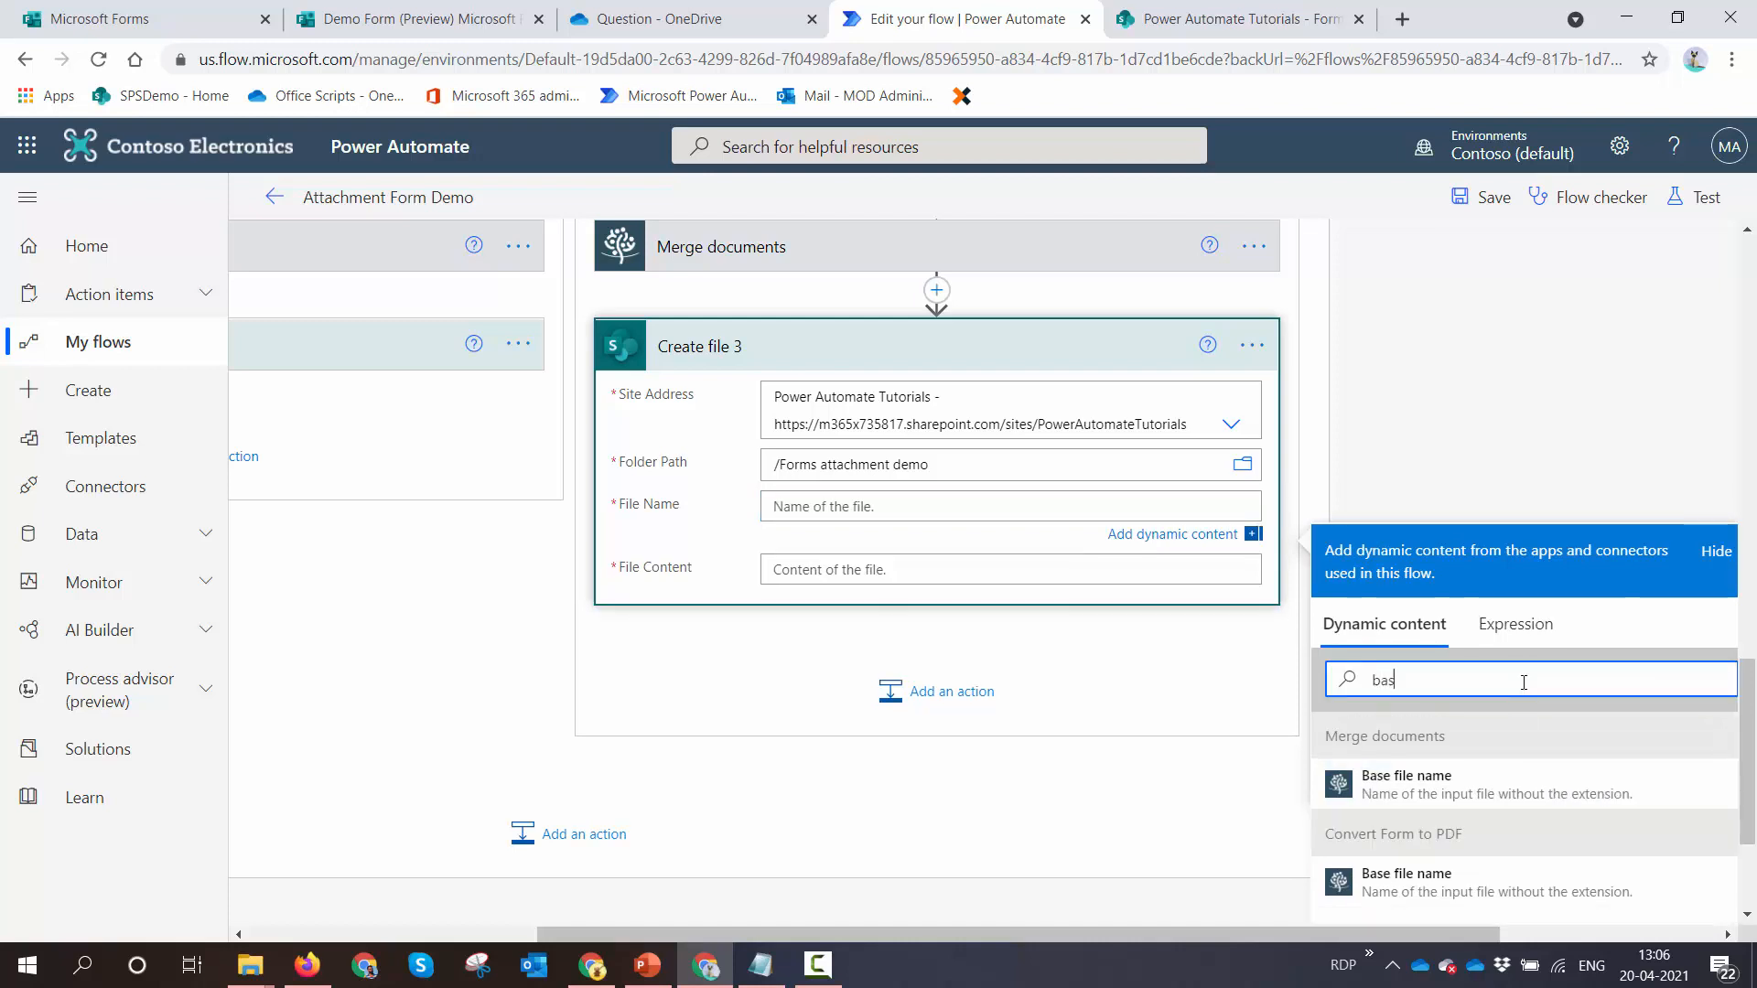
pyautogui.click(1483, 883)
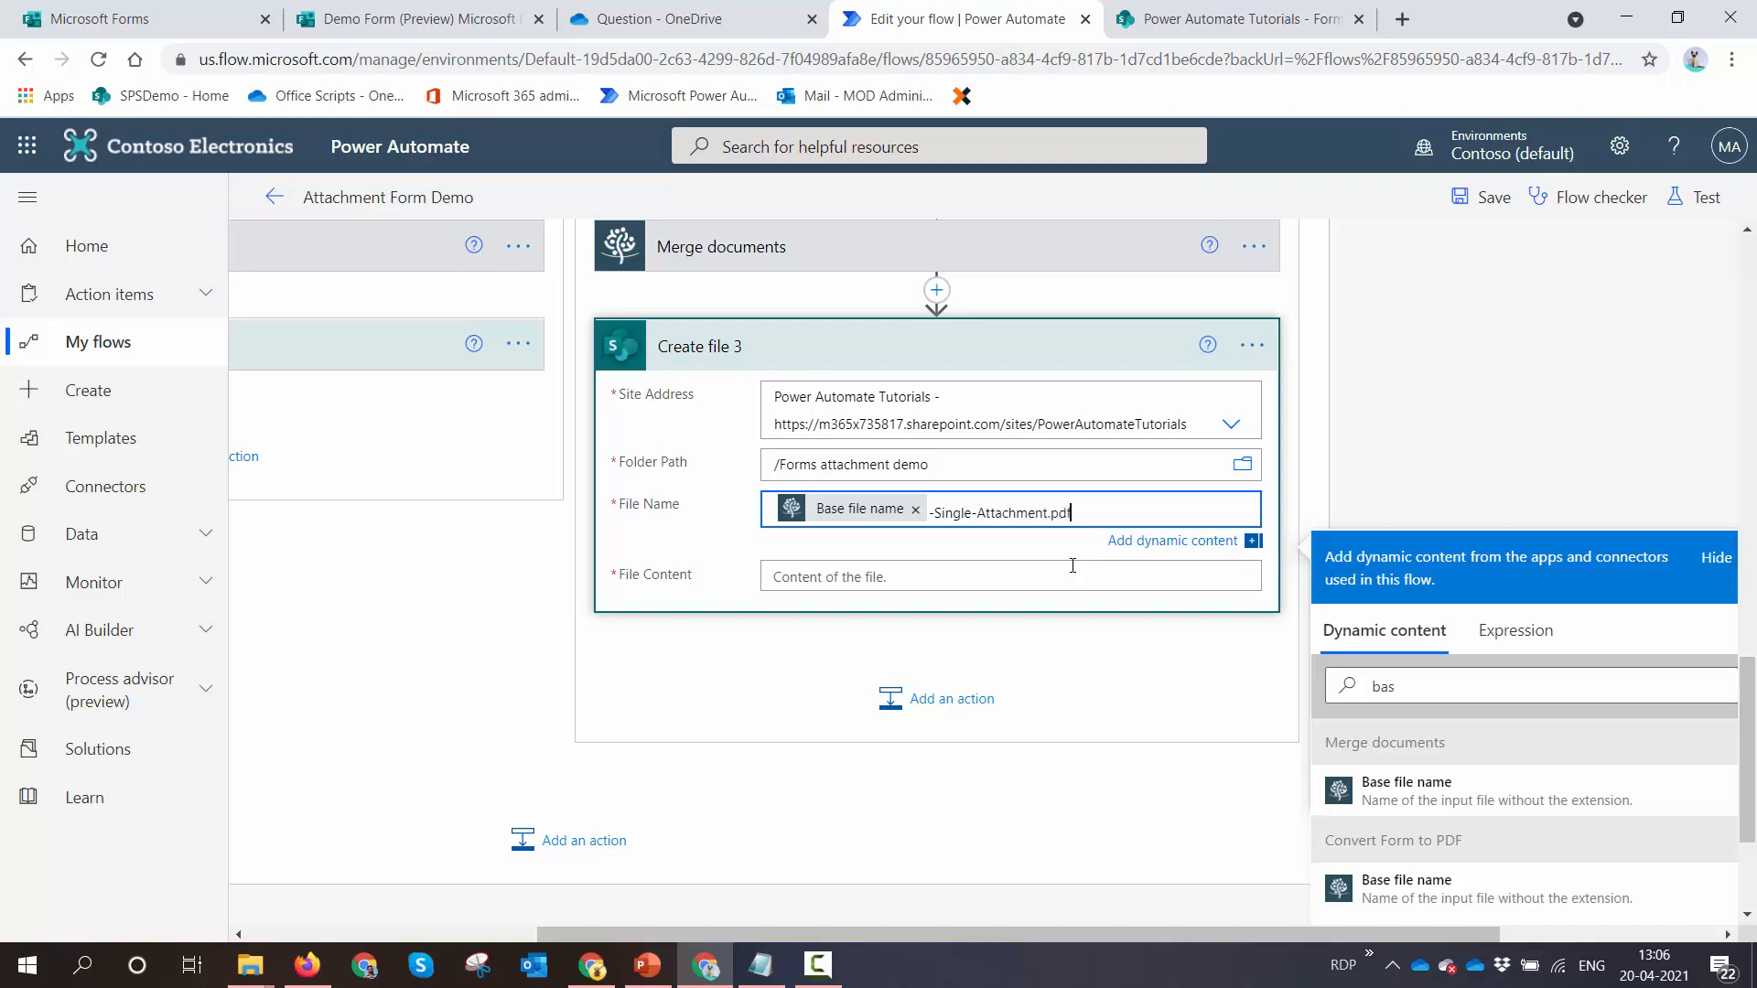
# Use the merged Processed file content as the file content
pyautogui.click(1069, 574)
pyautogui.scroll(-1, 1432, 721)
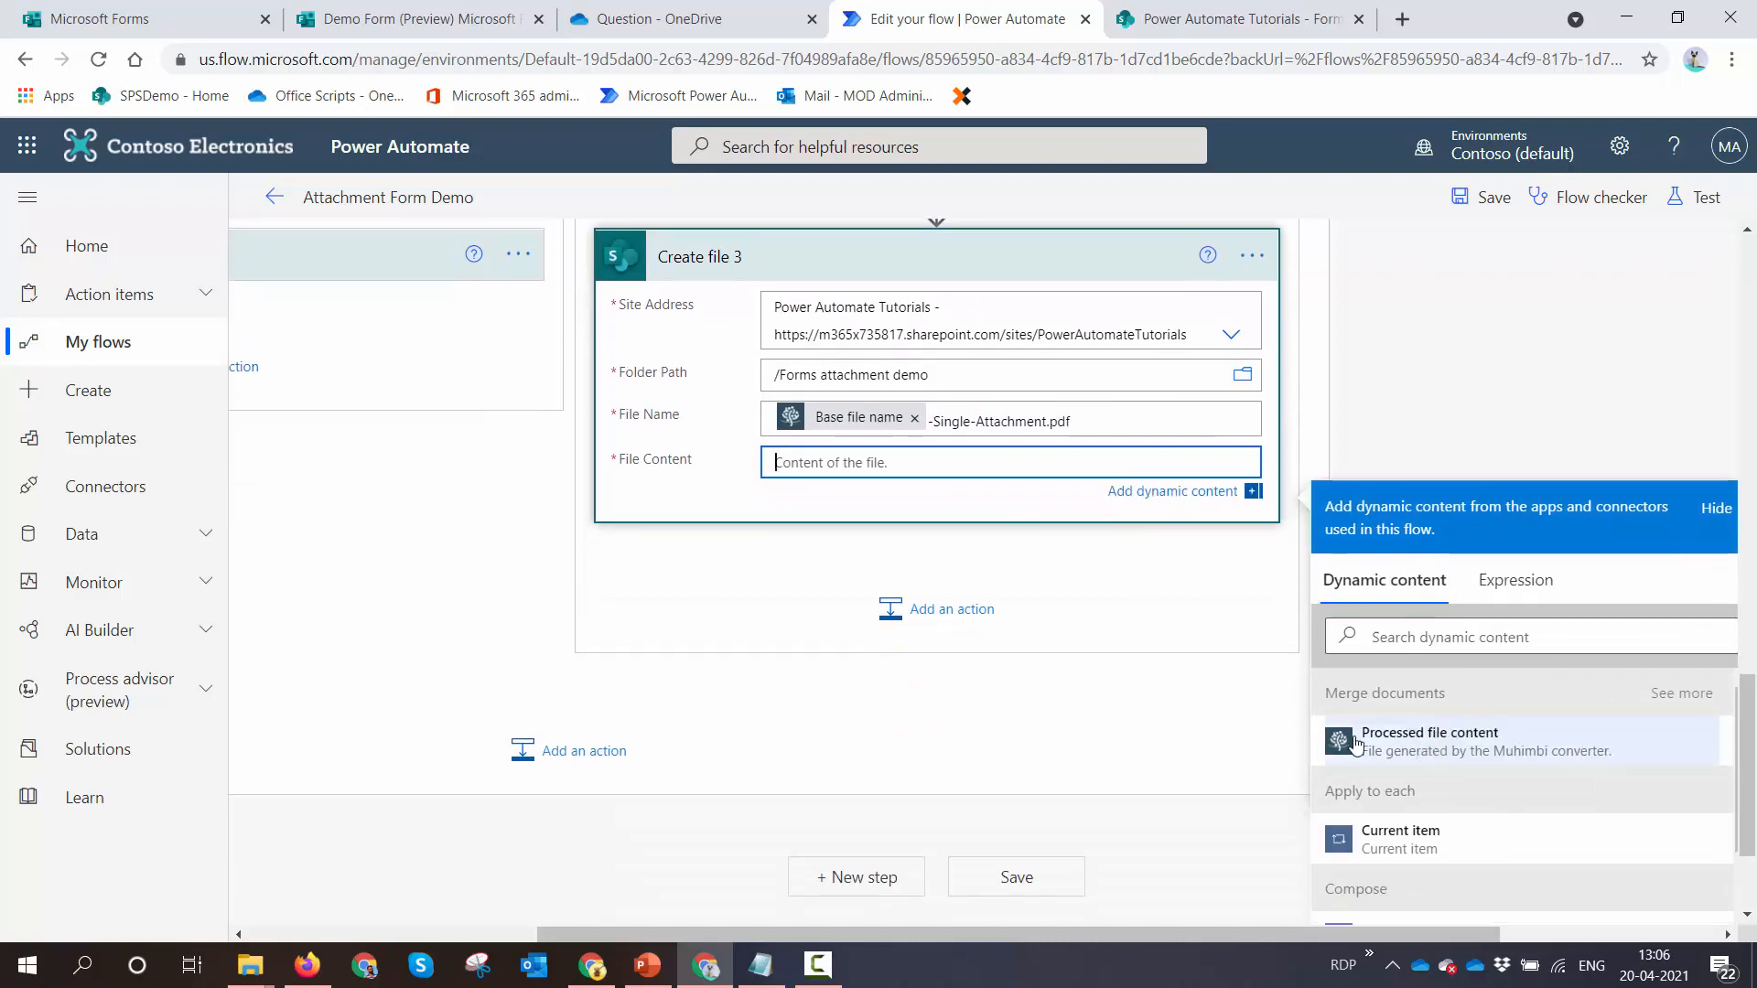
pyautogui.scroll(1, 930, 401)
pyautogui.scroll(1, 929, 401)
pyautogui.scroll(-2, 1482, 672)
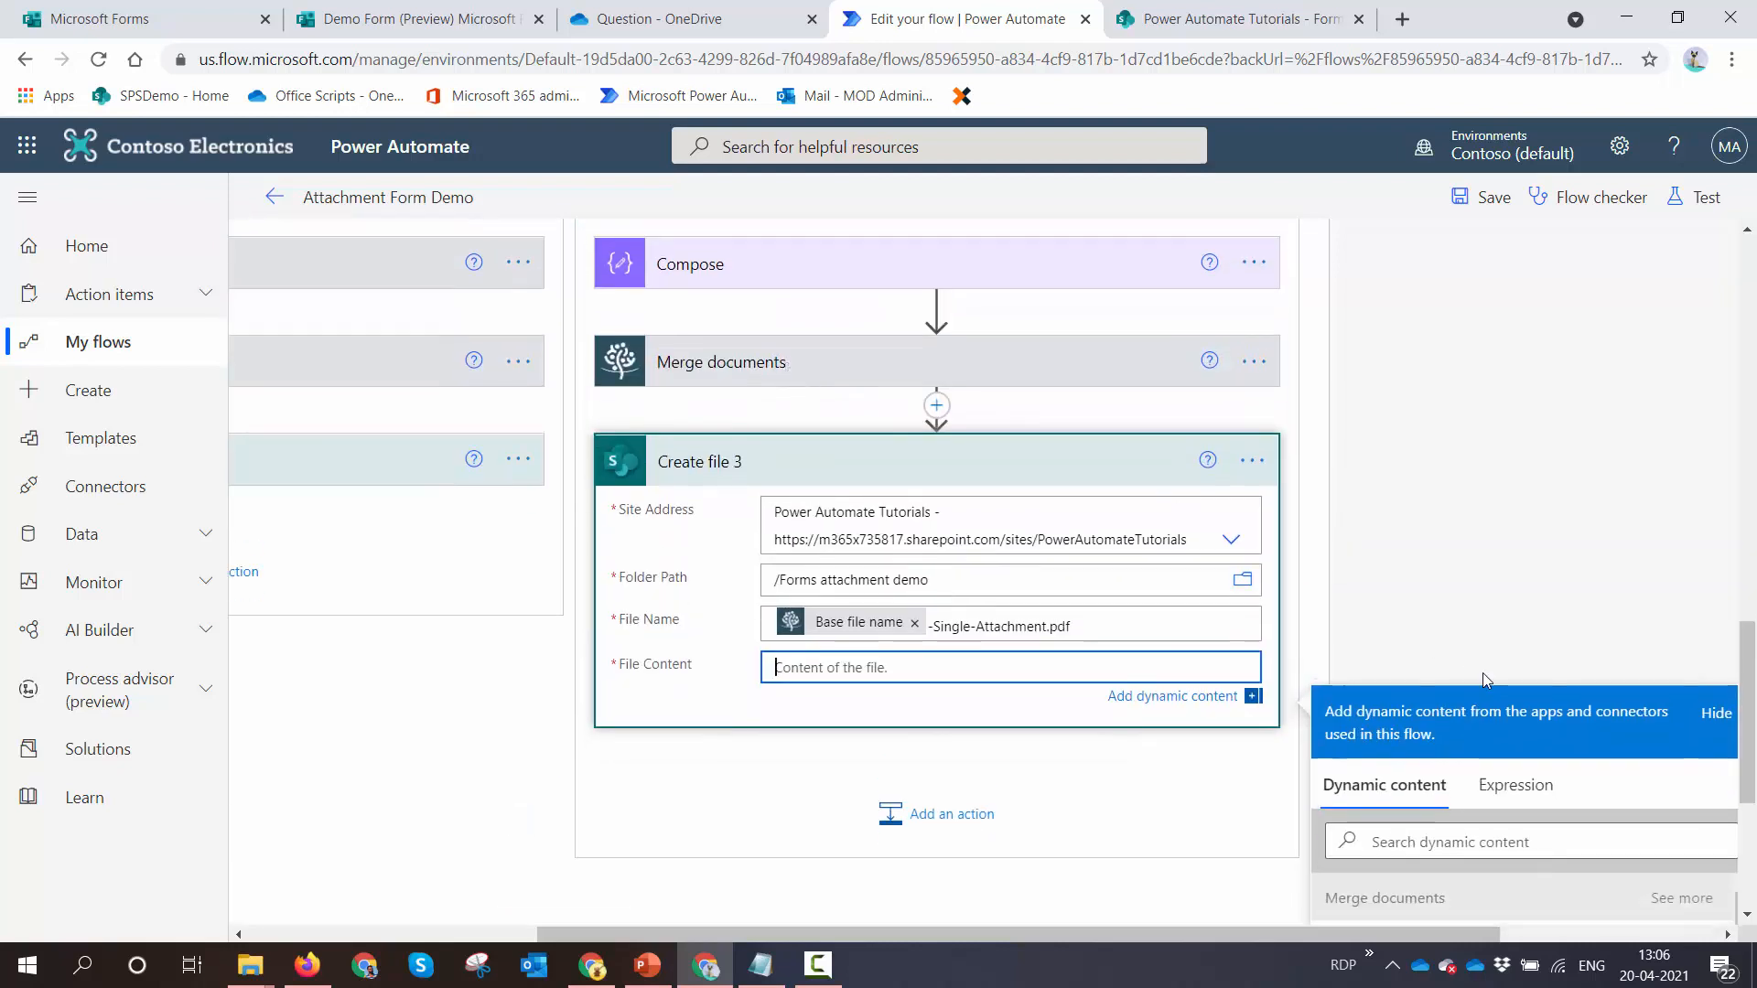
pyautogui.click(1519, 748)
# Retitle the merge step 'Merge documents with Single attachment'
pyautogui.scroll(5, 1483, 366)
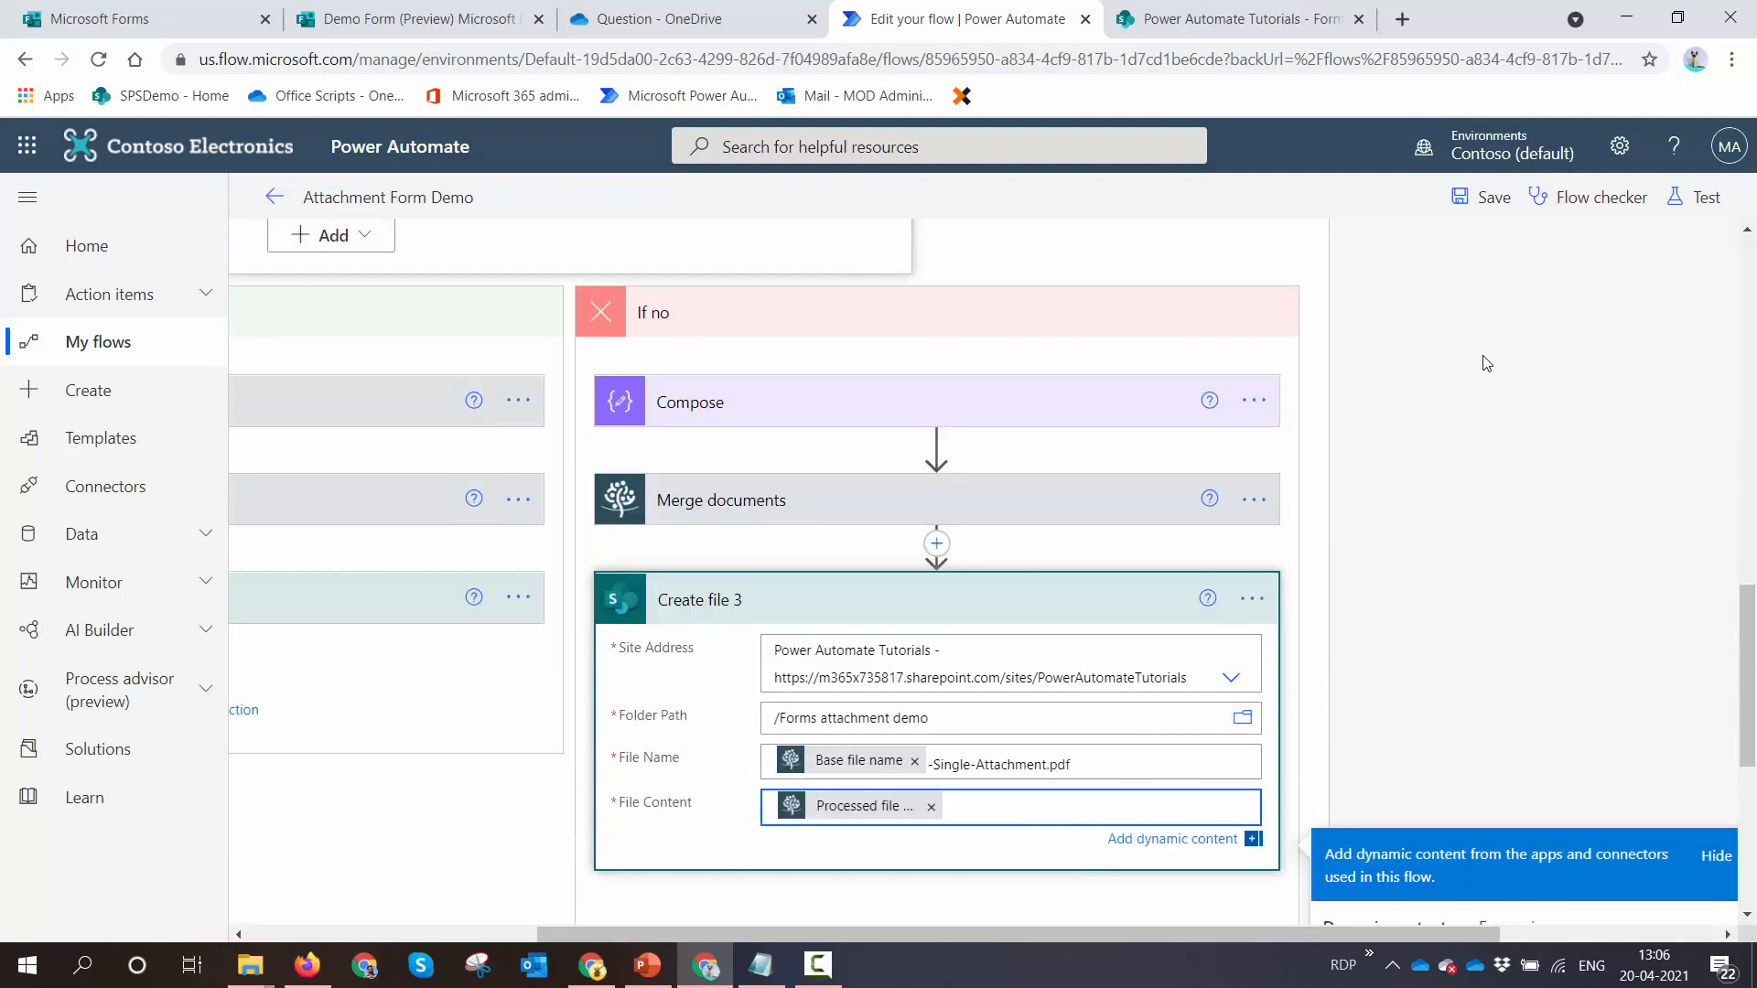
pyautogui.click(1253, 731)
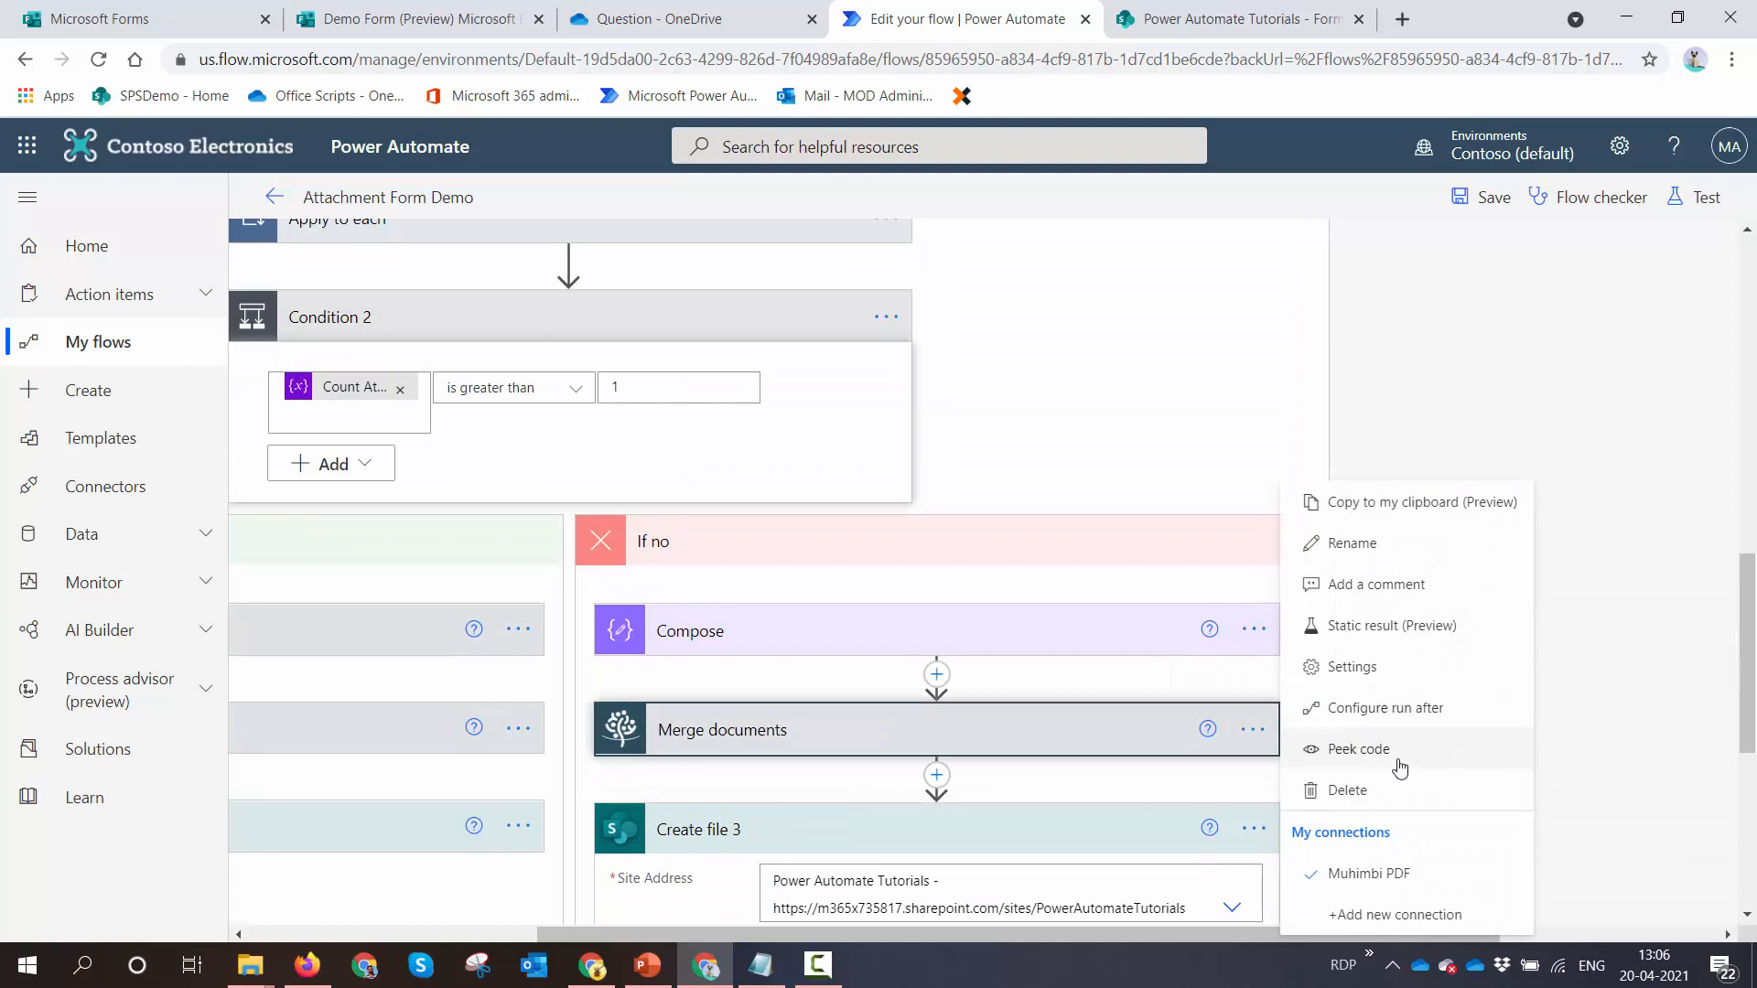
pyautogui.click(1369, 544)
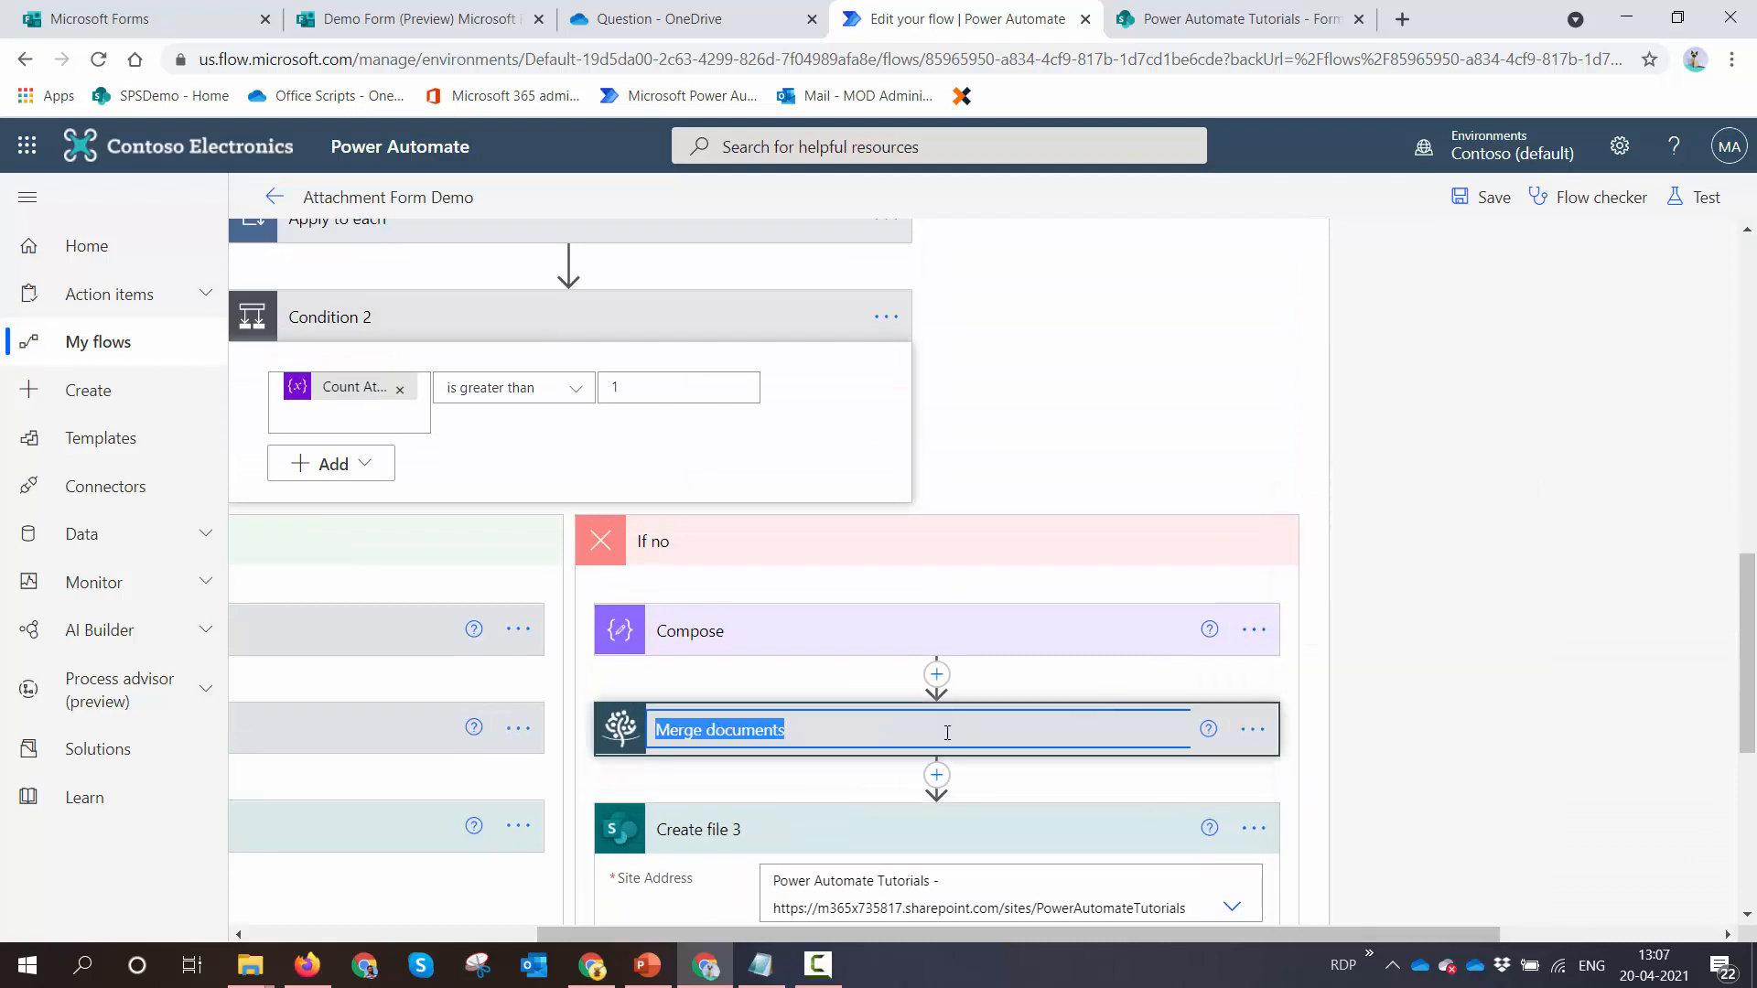
pyautogui.click(947, 725)
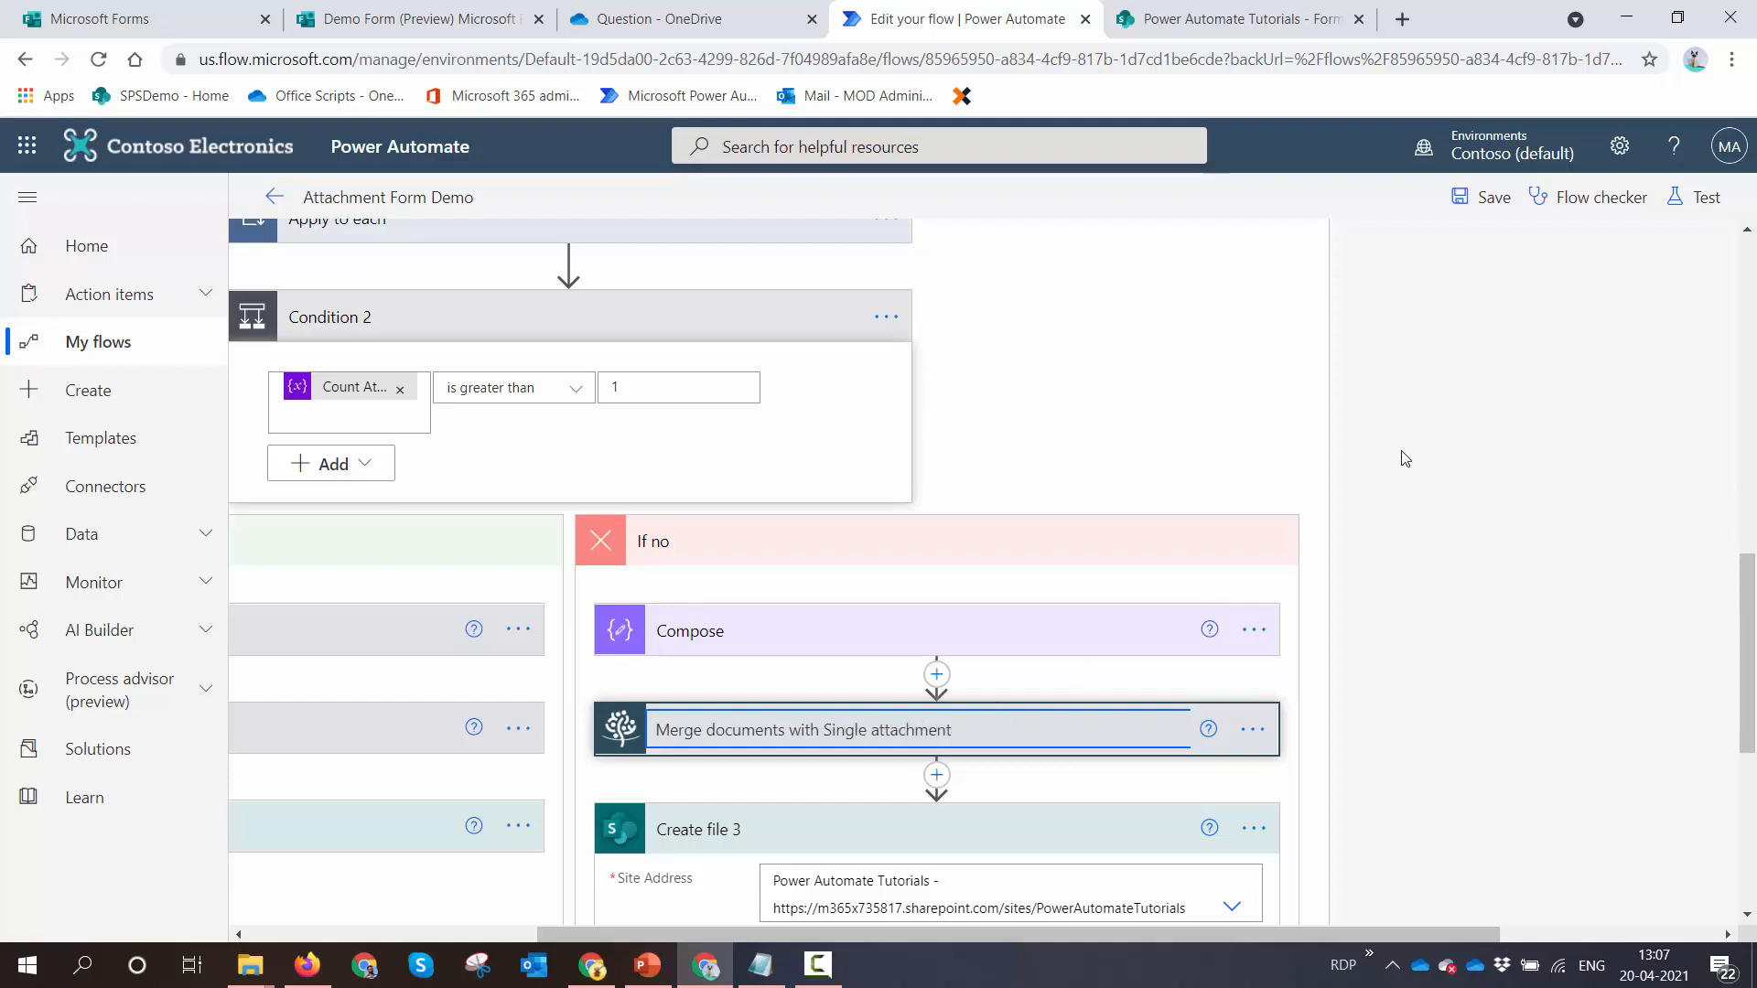
# Save the flow, glance at the Forms attachment demo library, and return to the test options
pyautogui.click(1487, 198)
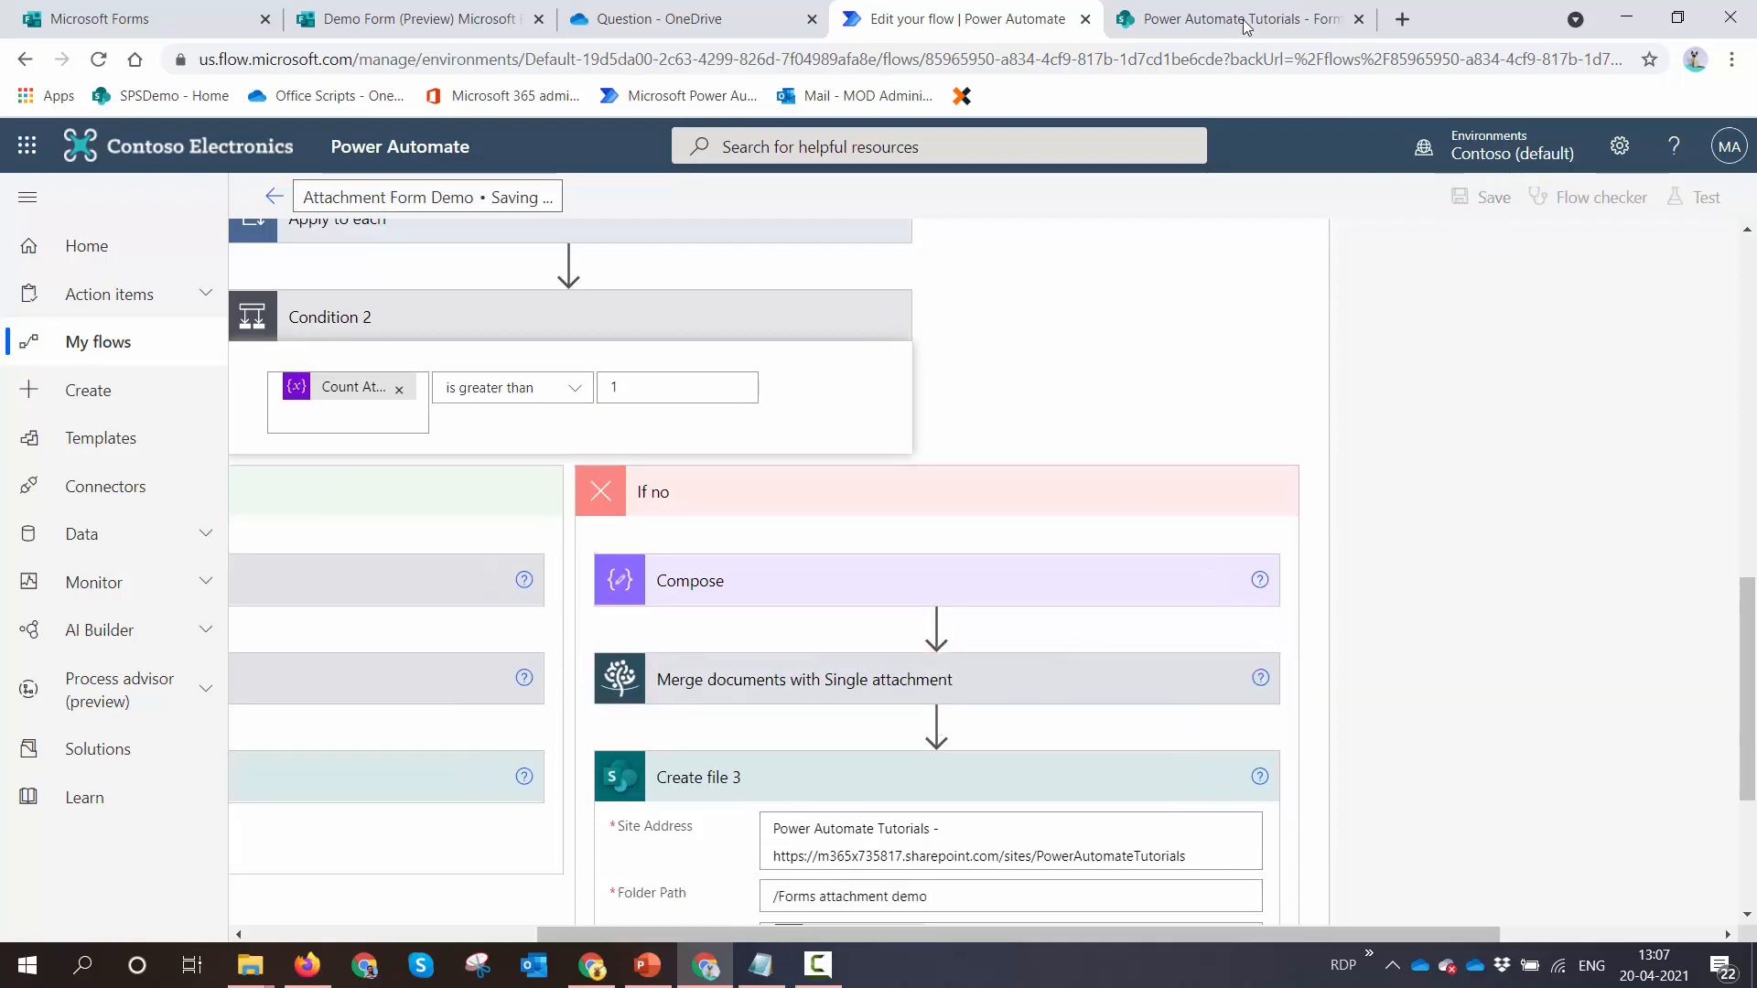
pyautogui.click(1244, 22)
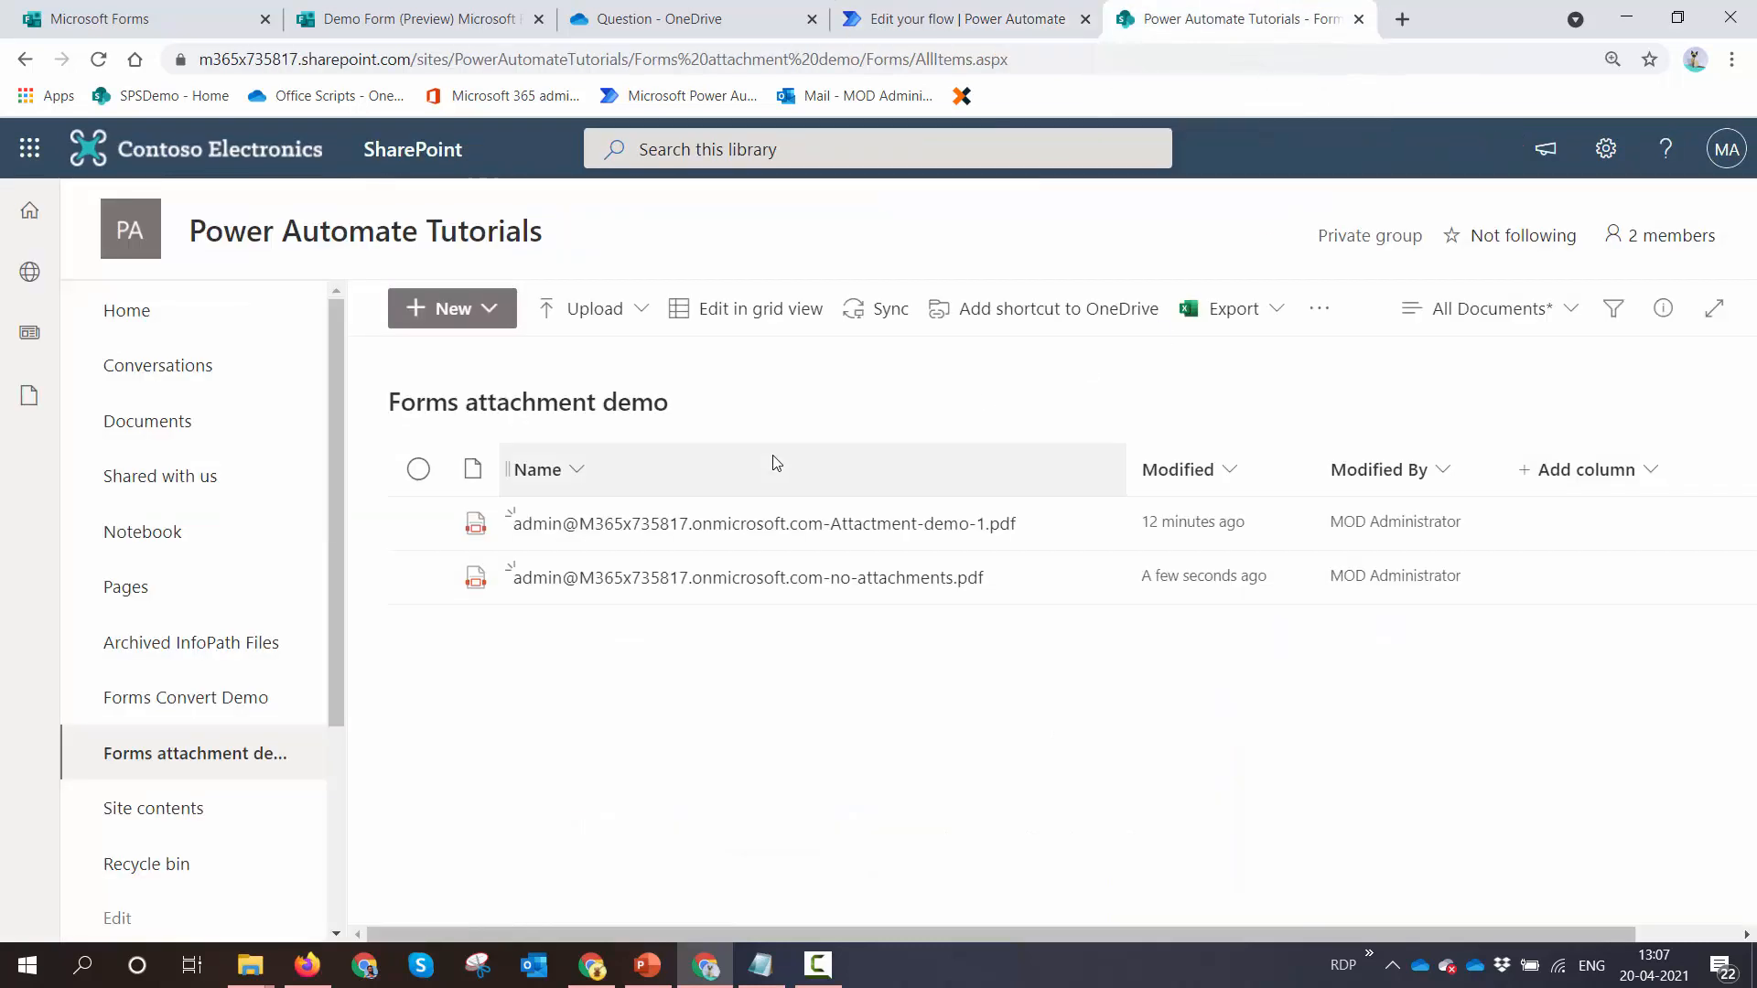
pyautogui.click(976, 19)
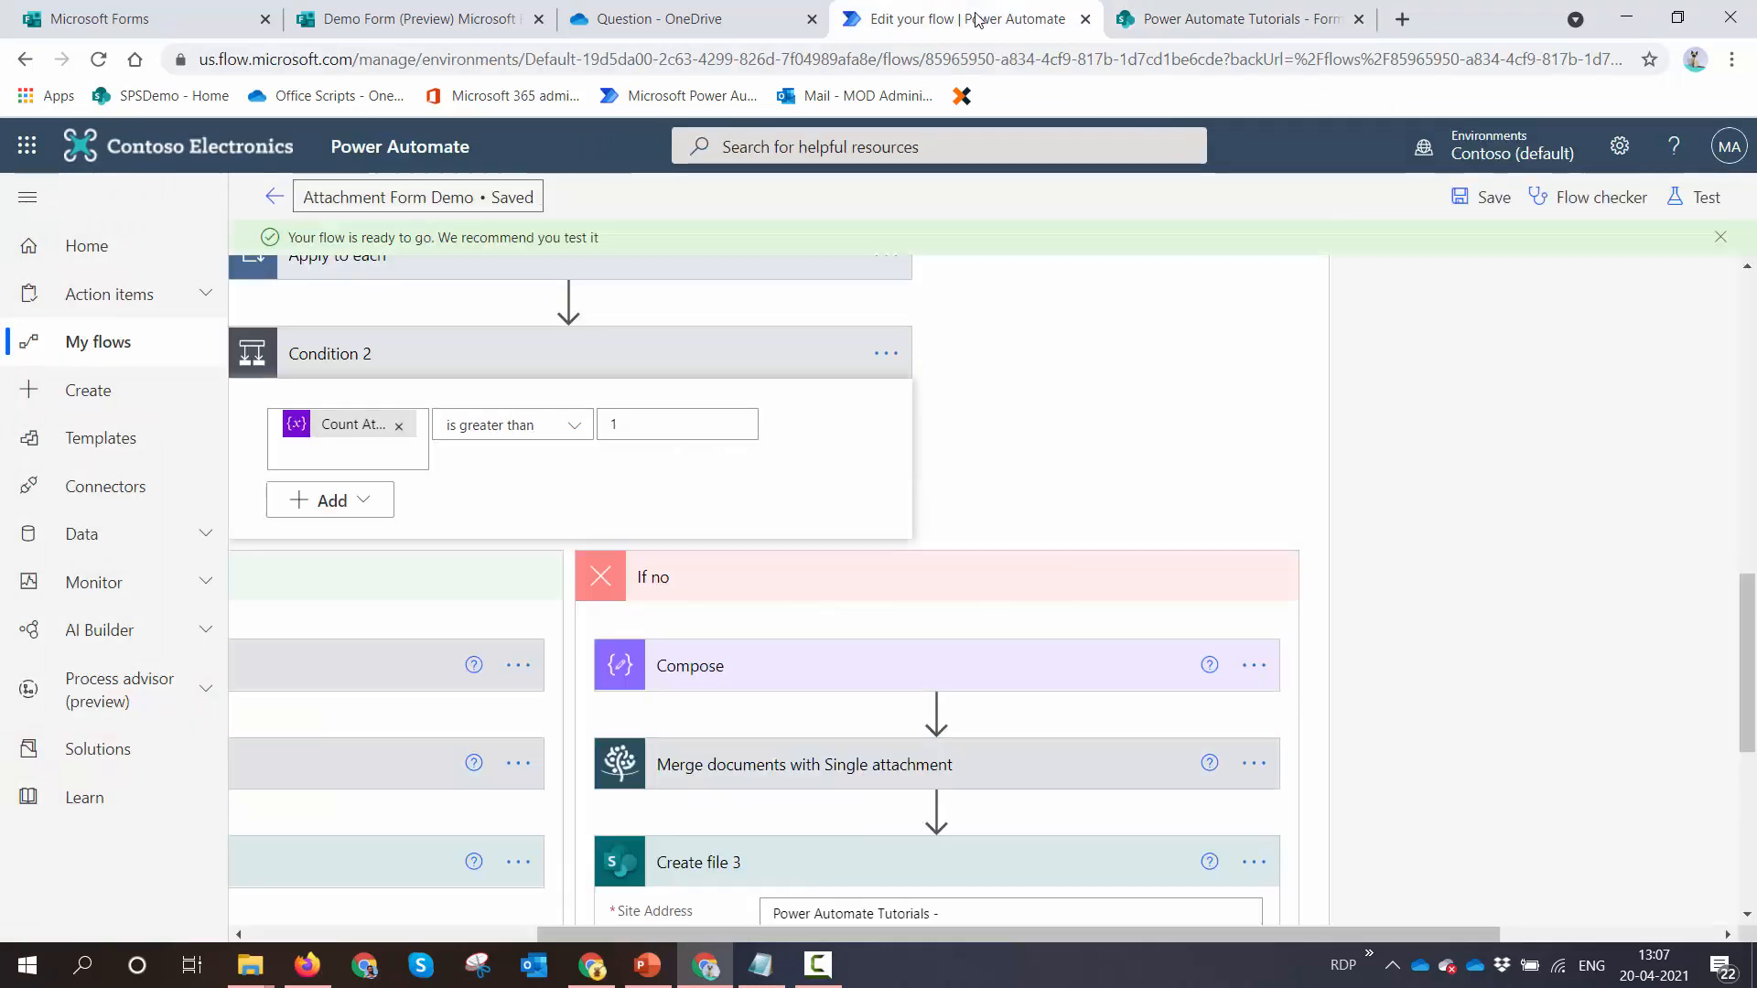
pyautogui.scroll(-6, 1063, 743)
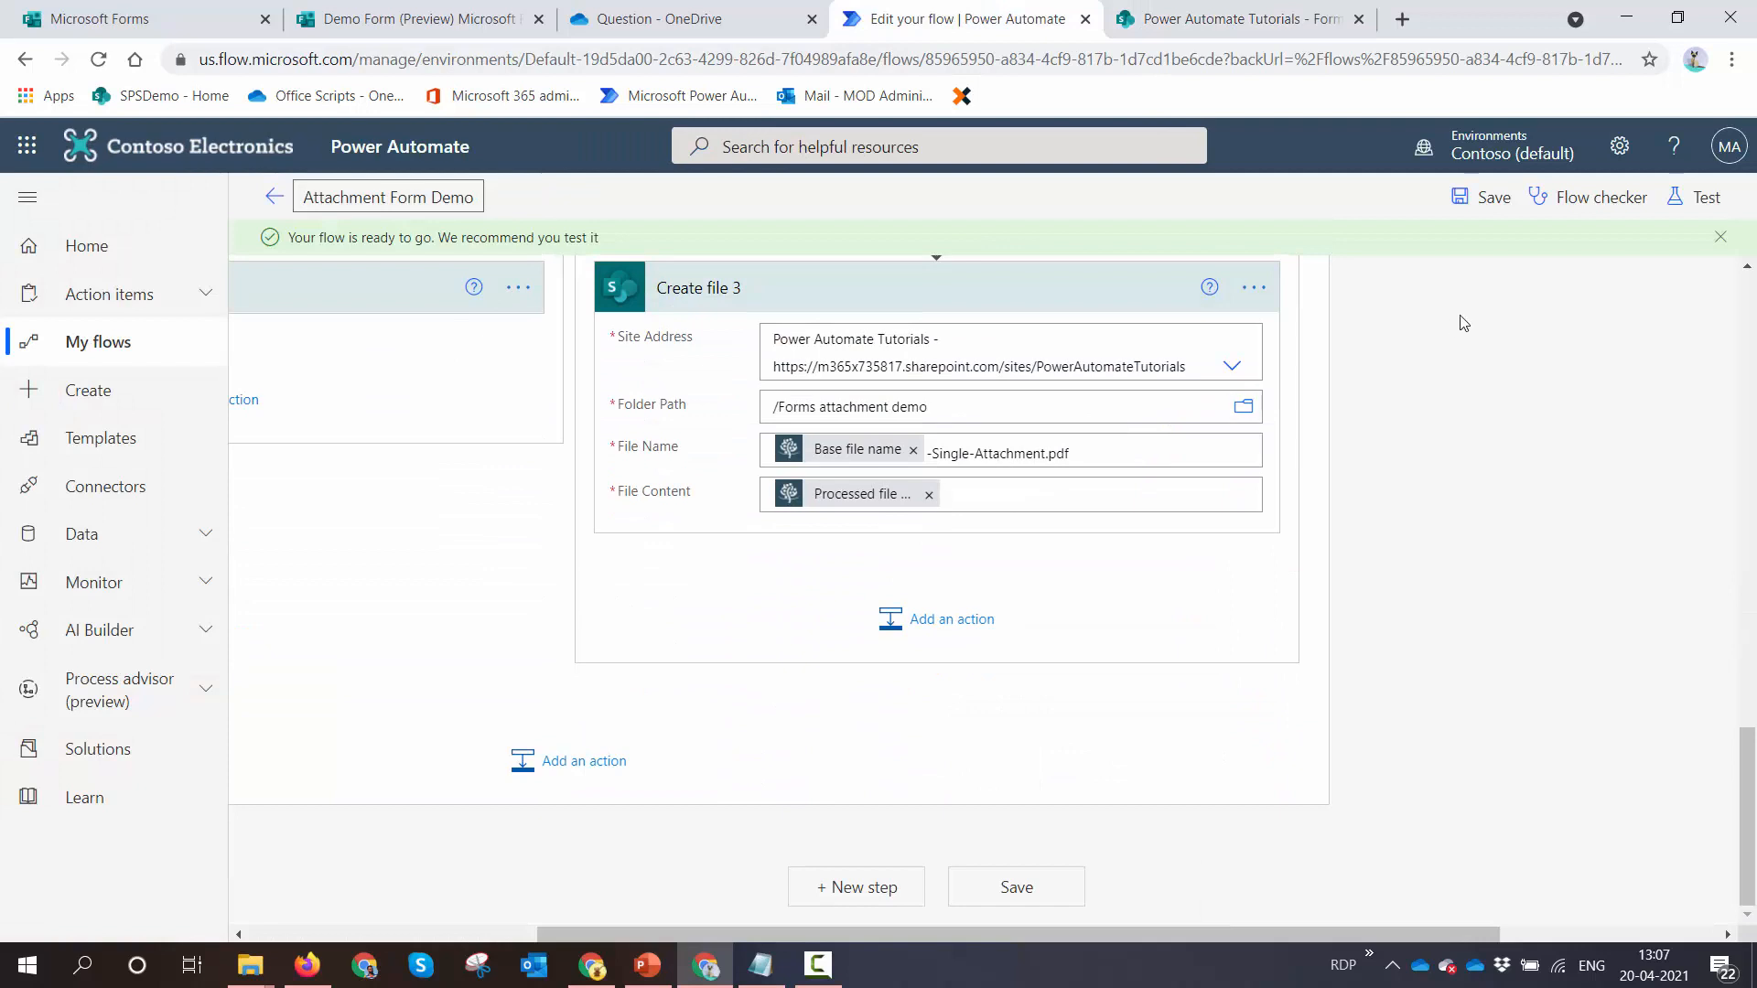
pyautogui.click(1701, 201)
# Run a test with a recently used trigger and expand Condition 2 to check the result
pyautogui.click(1407, 468)
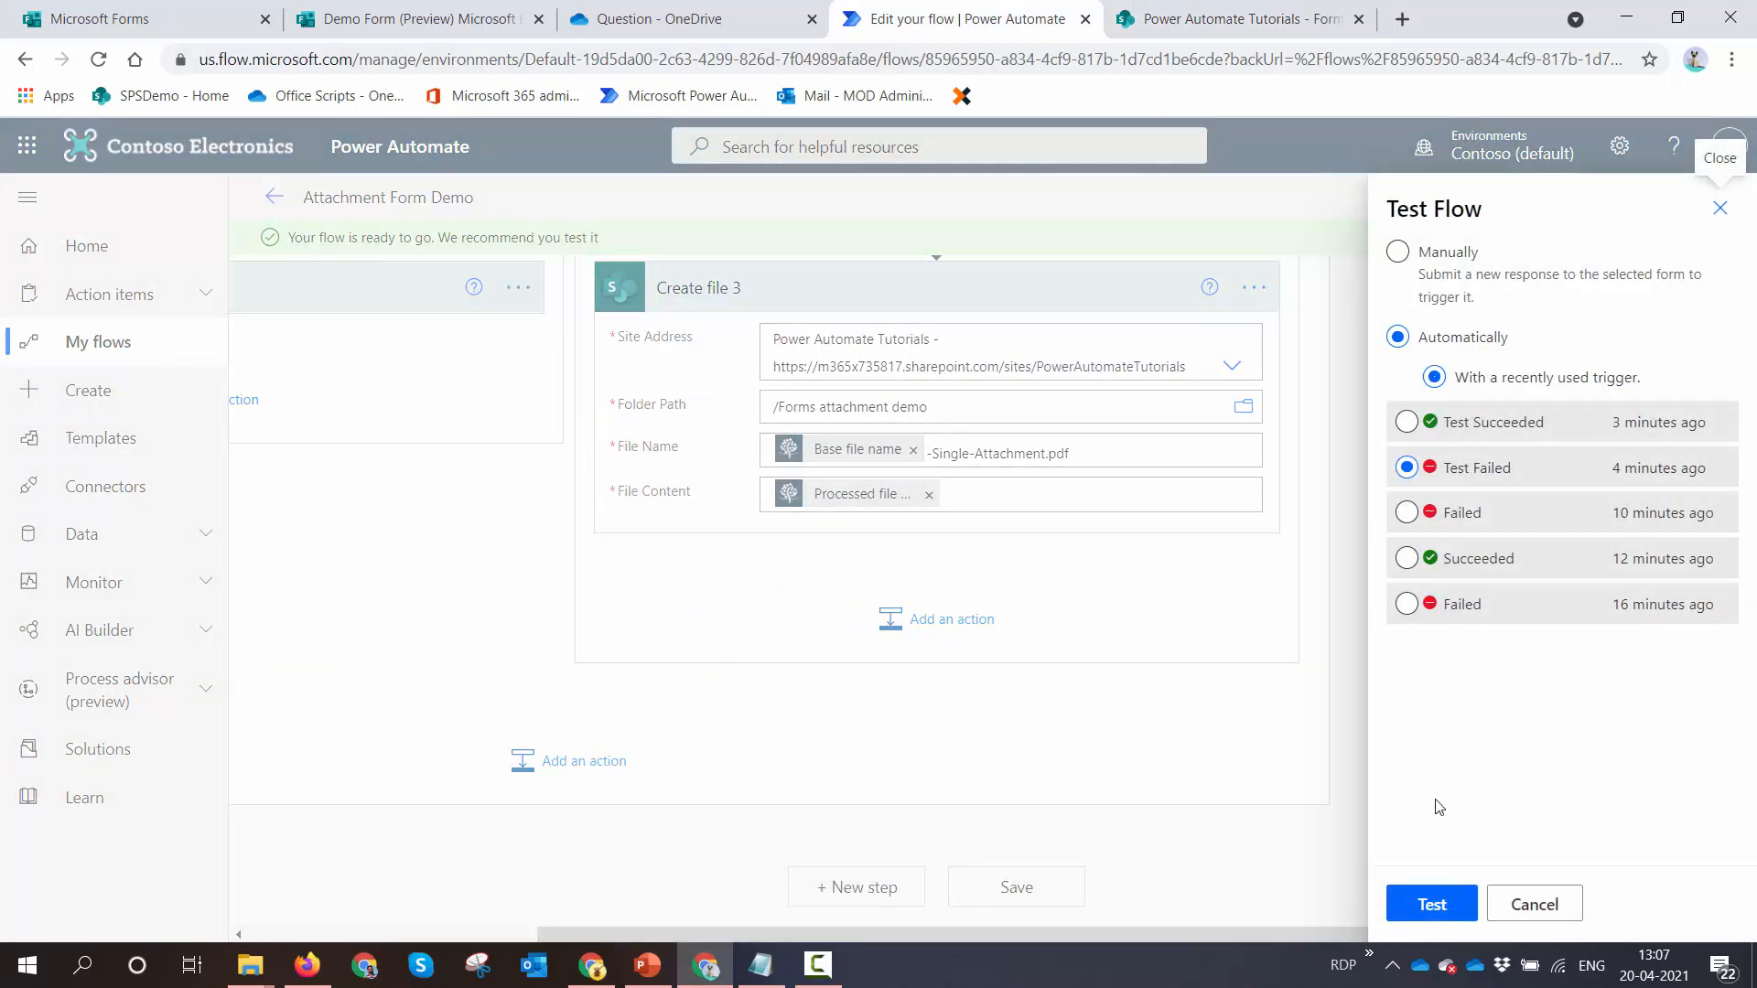
pyautogui.click(1433, 904)
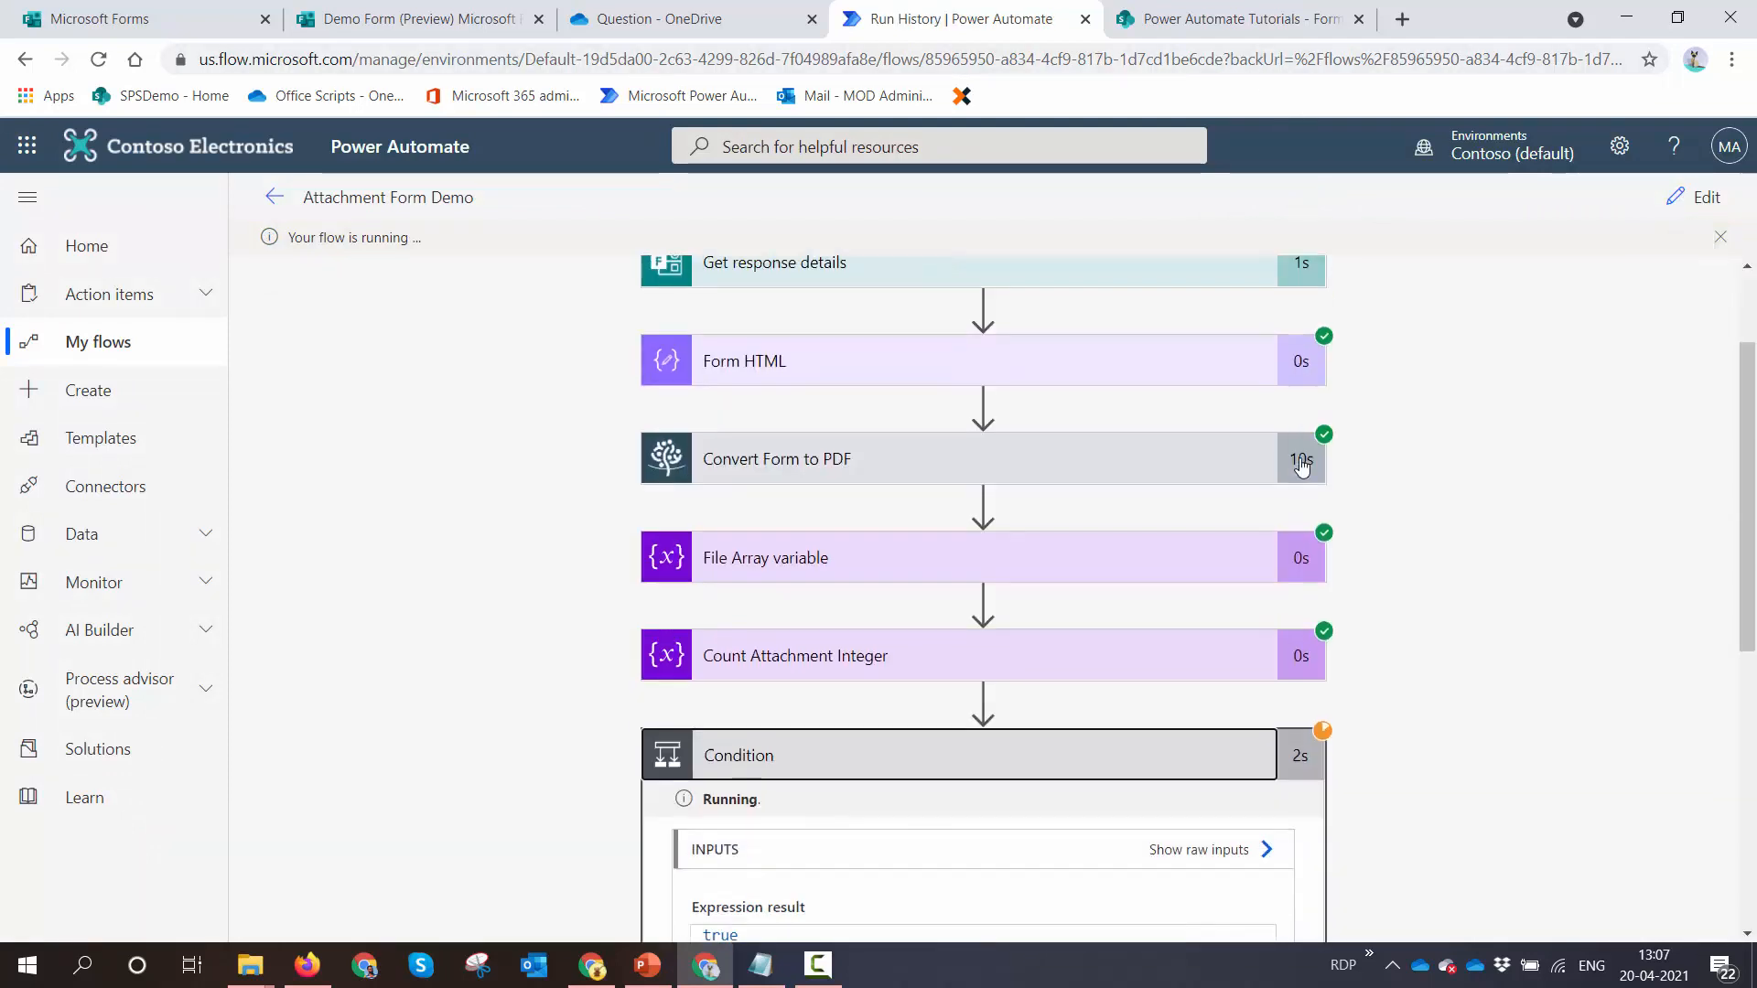
pyautogui.scroll(-7, 1301, 464)
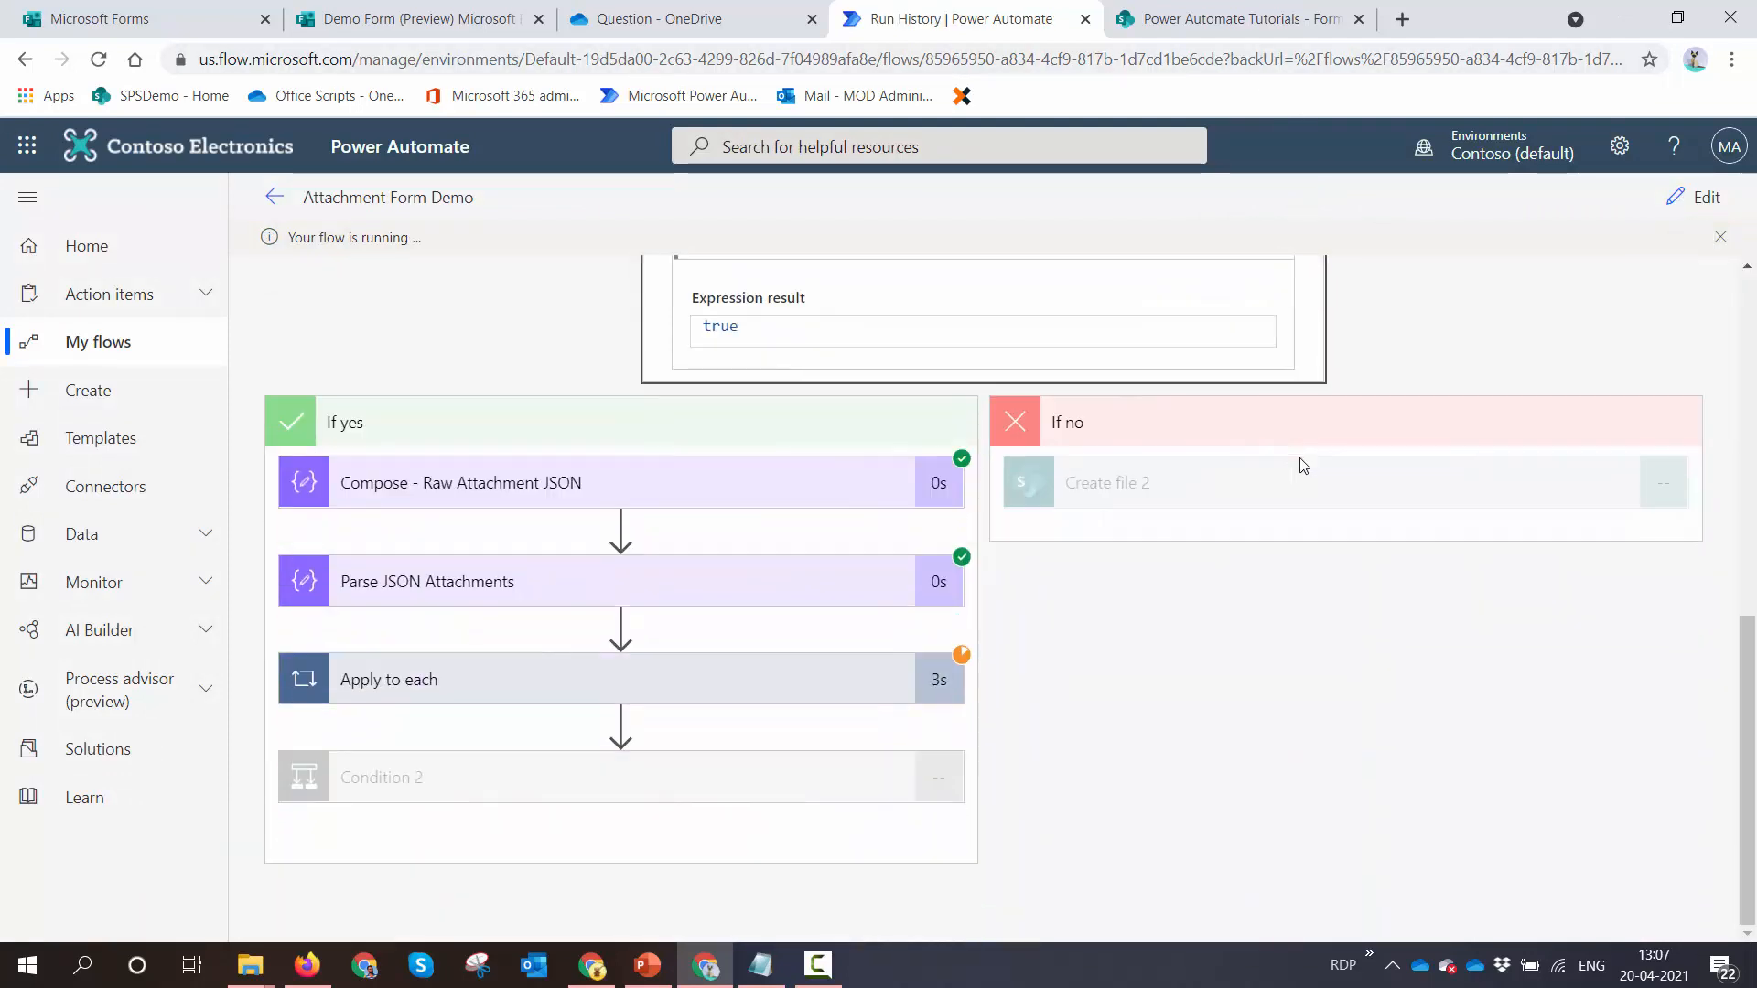
pyautogui.click(856, 777)
pyautogui.scroll(-5, 1067, 699)
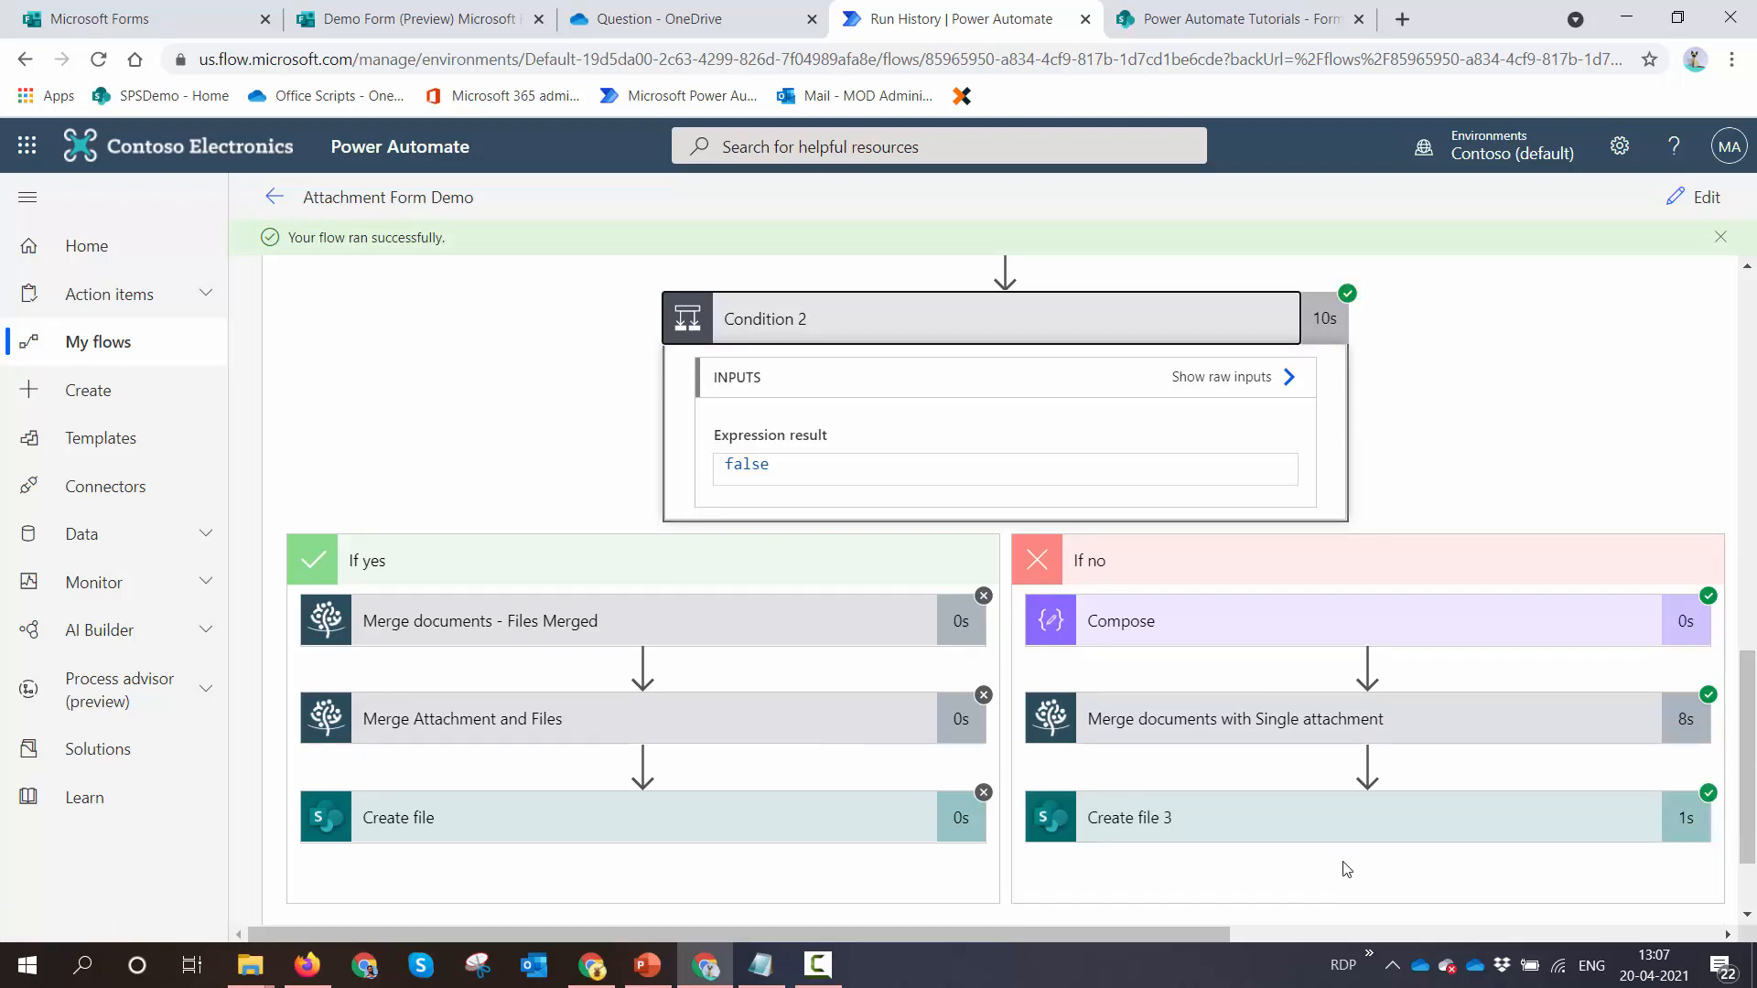
pyautogui.click(1278, 25)
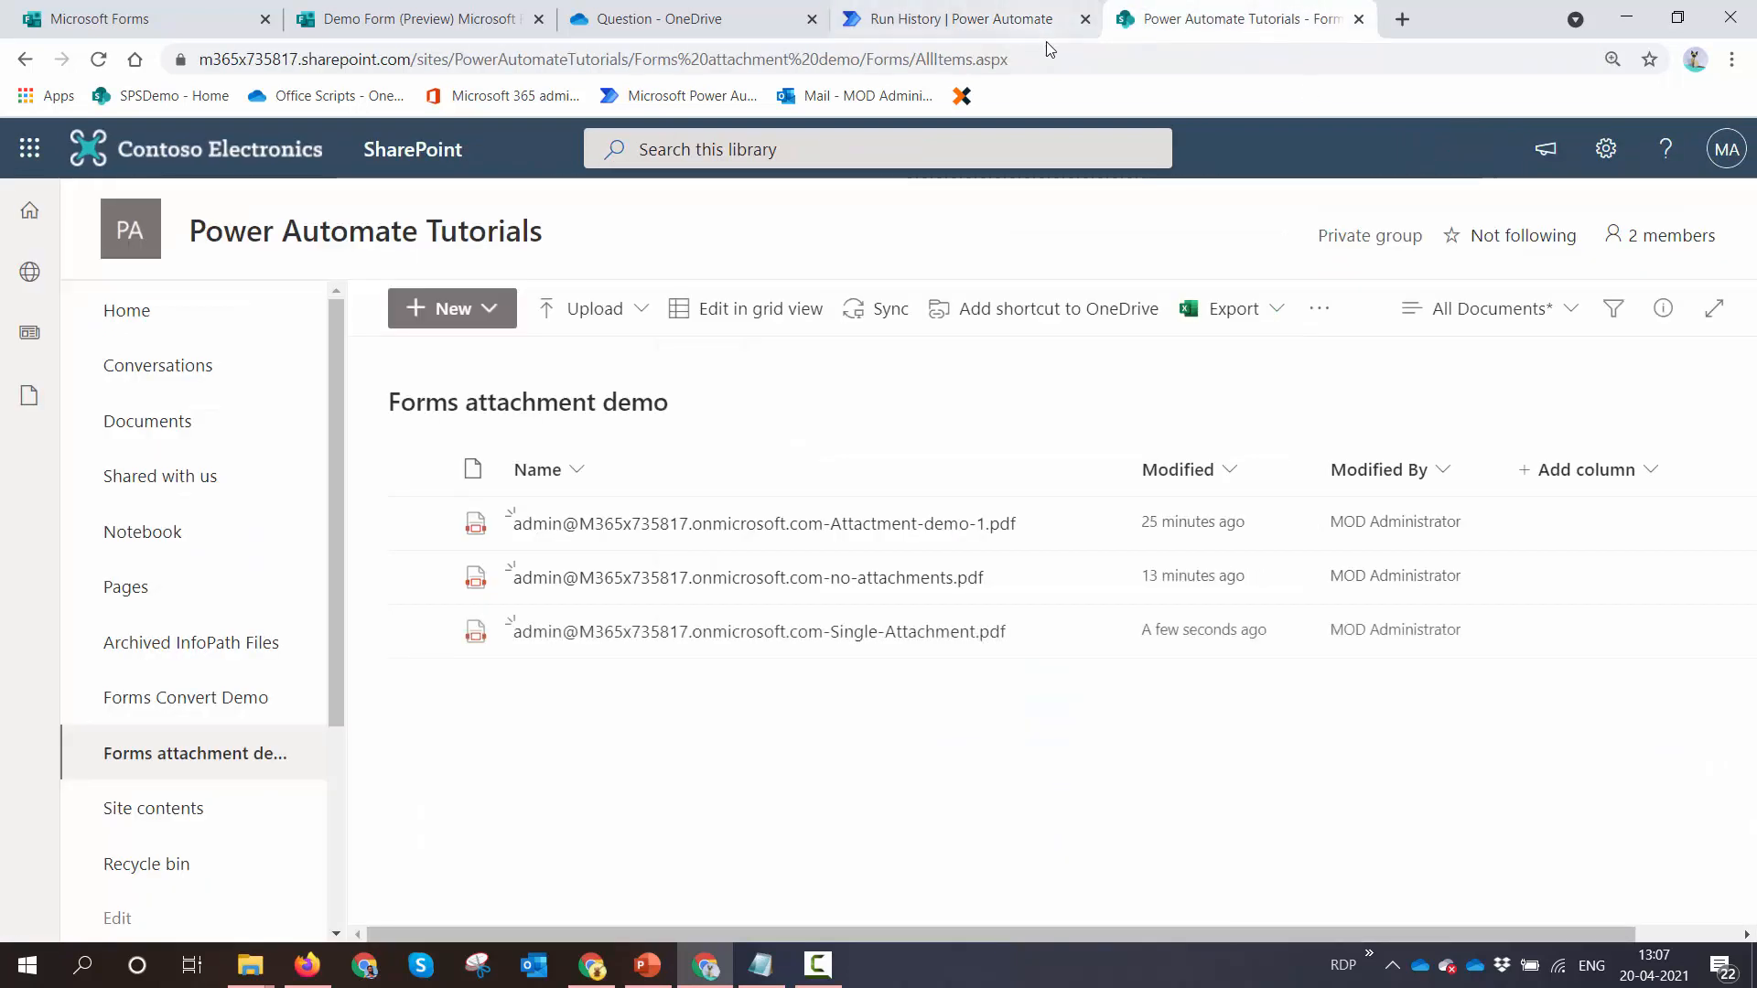
# Open the new Single-Attachment PDF and scroll through its form and letterhead pages
pyautogui.click(1060, 60)
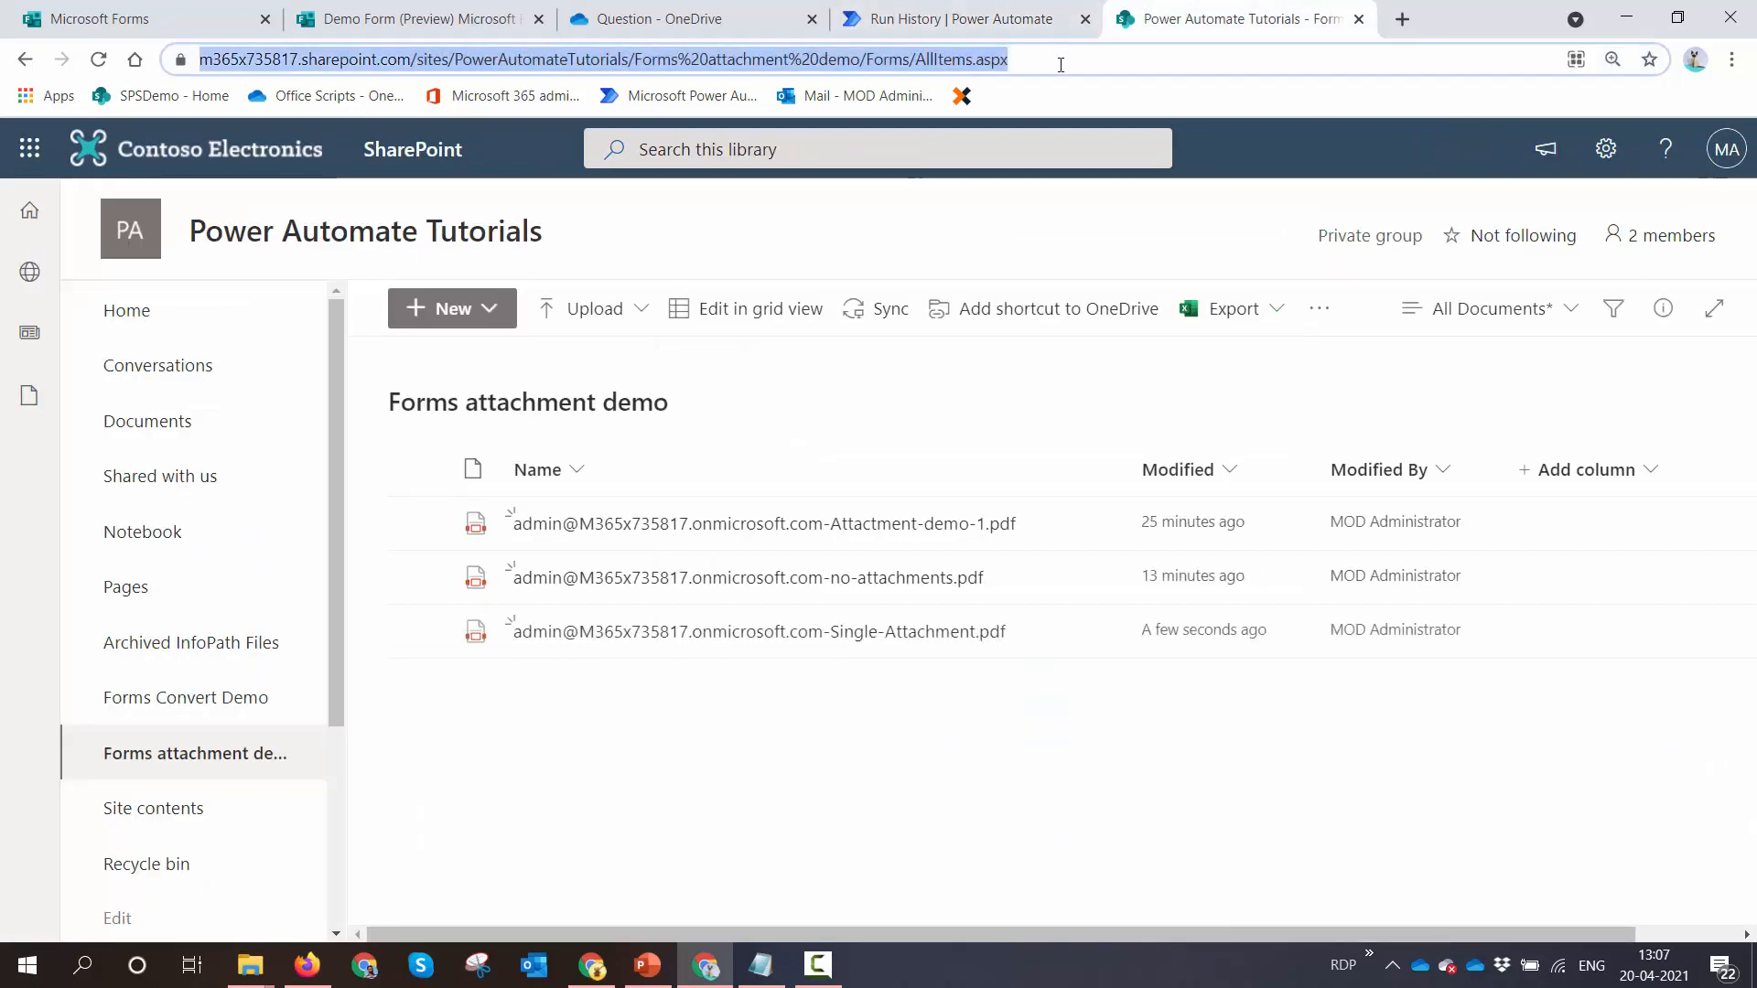
pyautogui.click(847, 634)
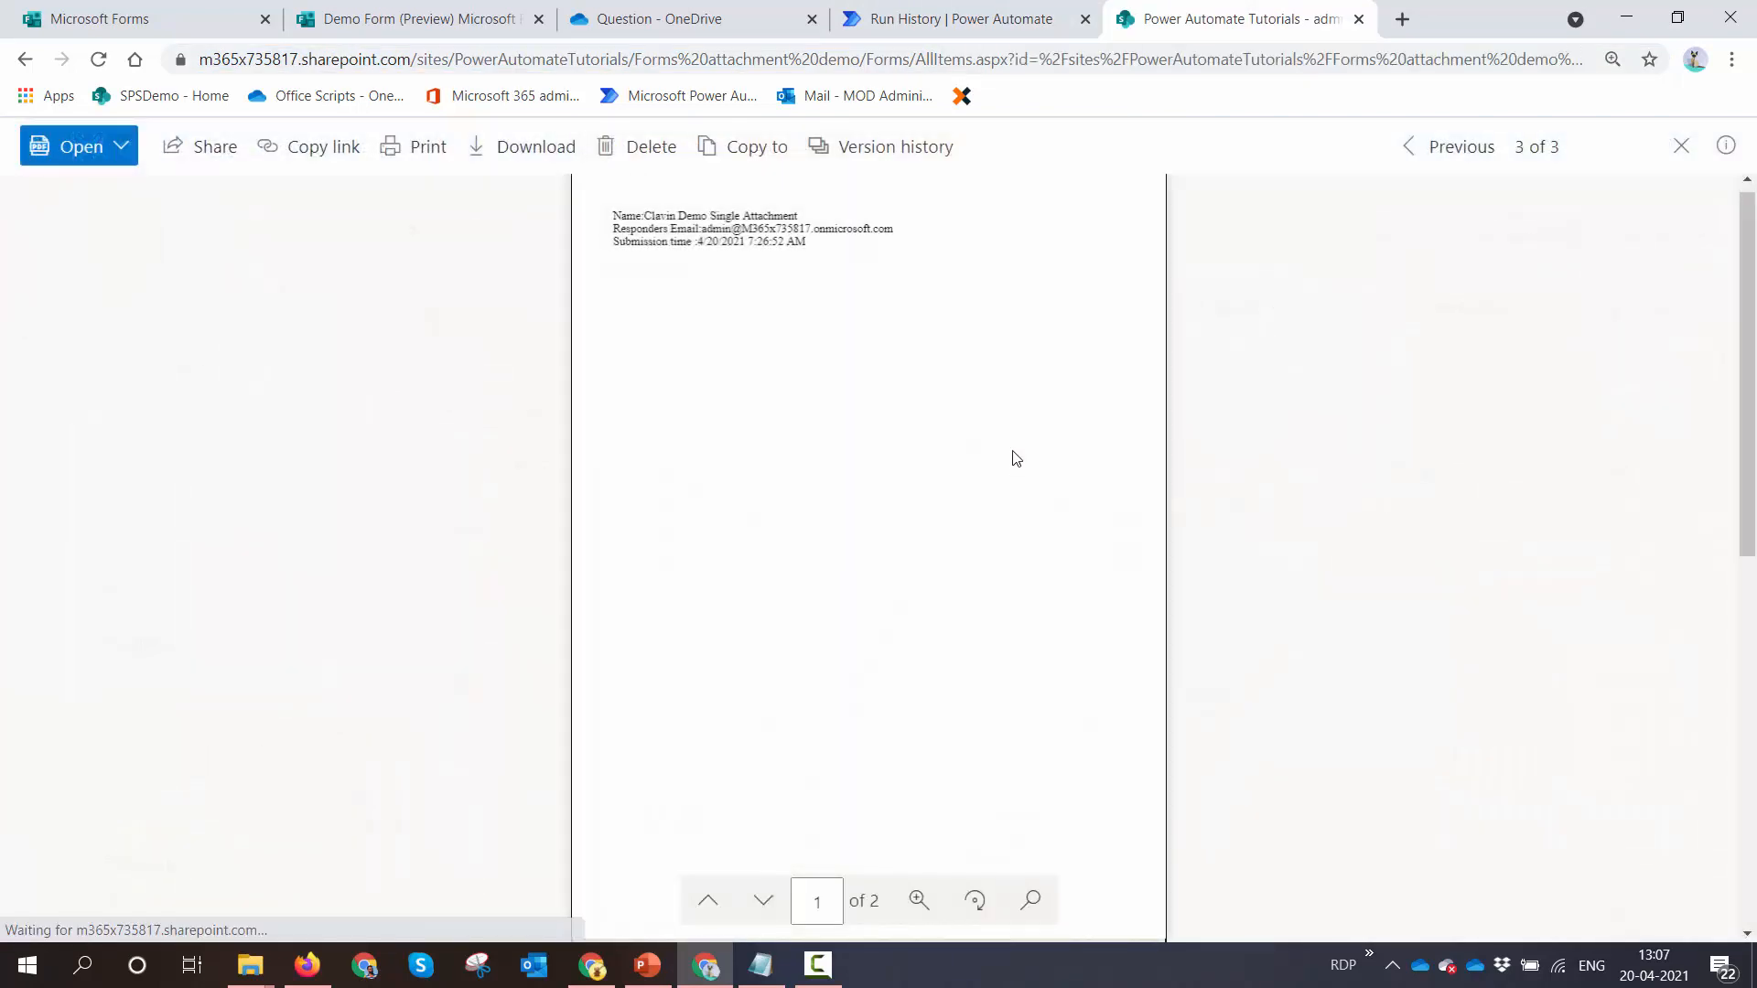
pyautogui.scroll(-5, 1012, 457)
pyautogui.scroll(-2, 1012, 452)
pyautogui.scroll(10, 1013, 457)
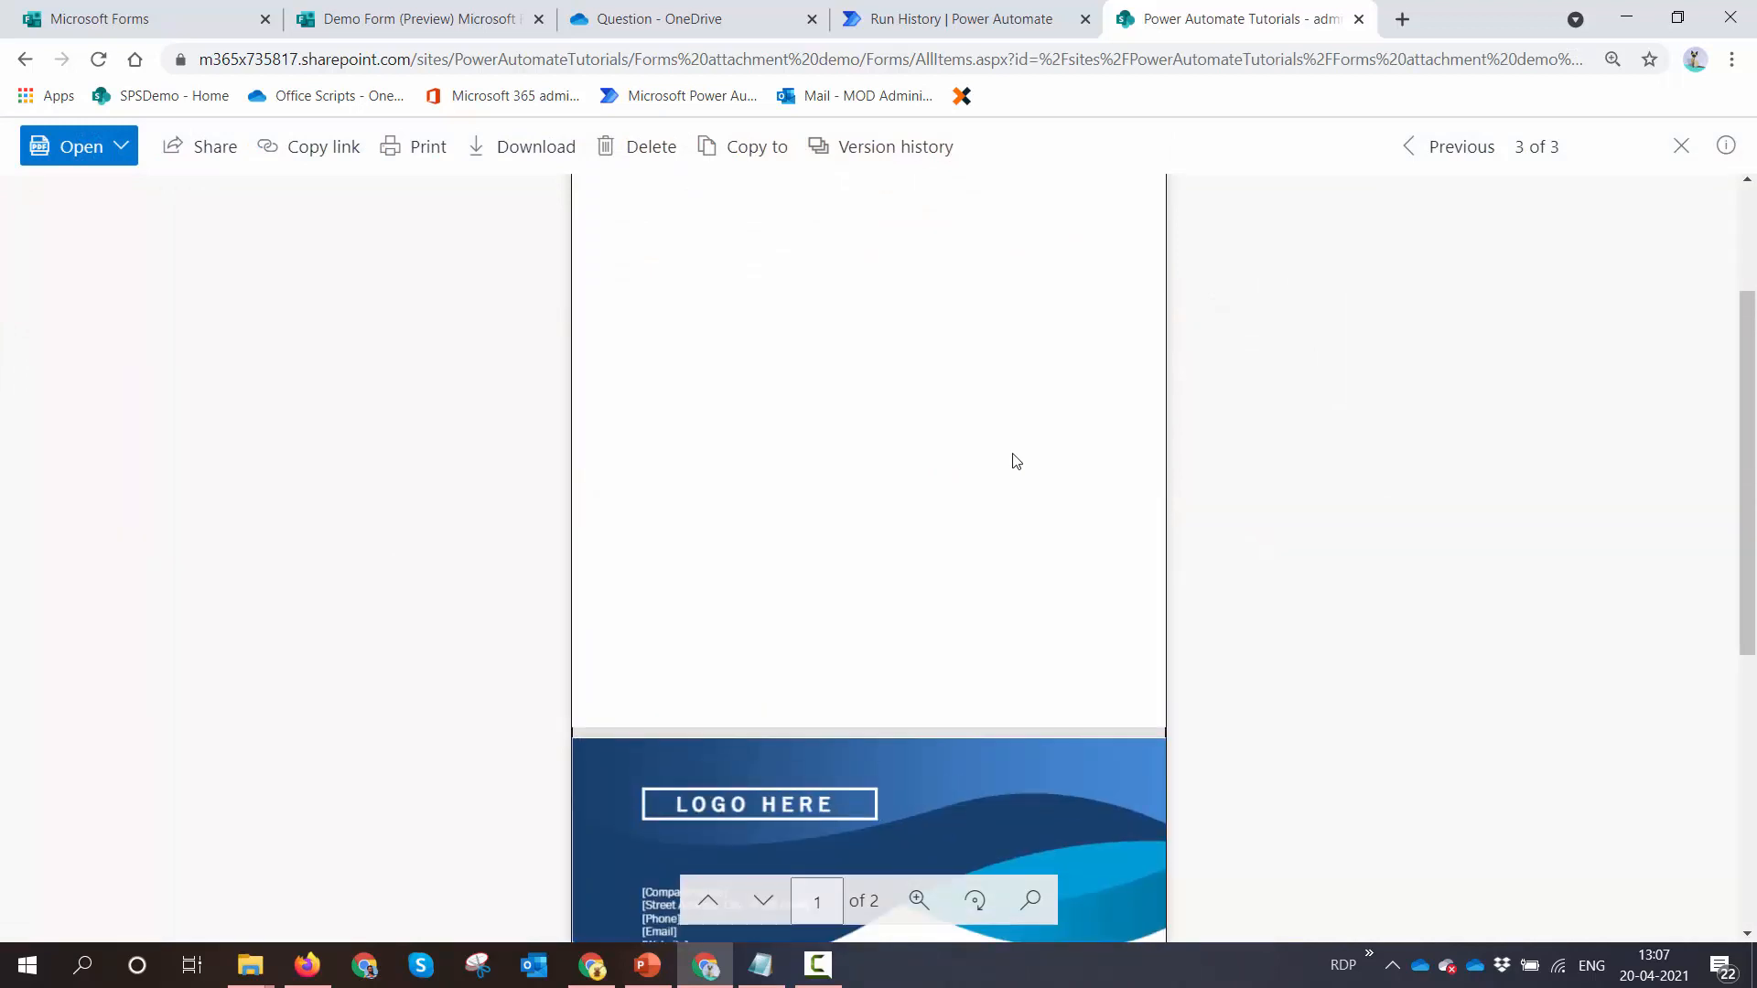
pyautogui.click(1681, 147)
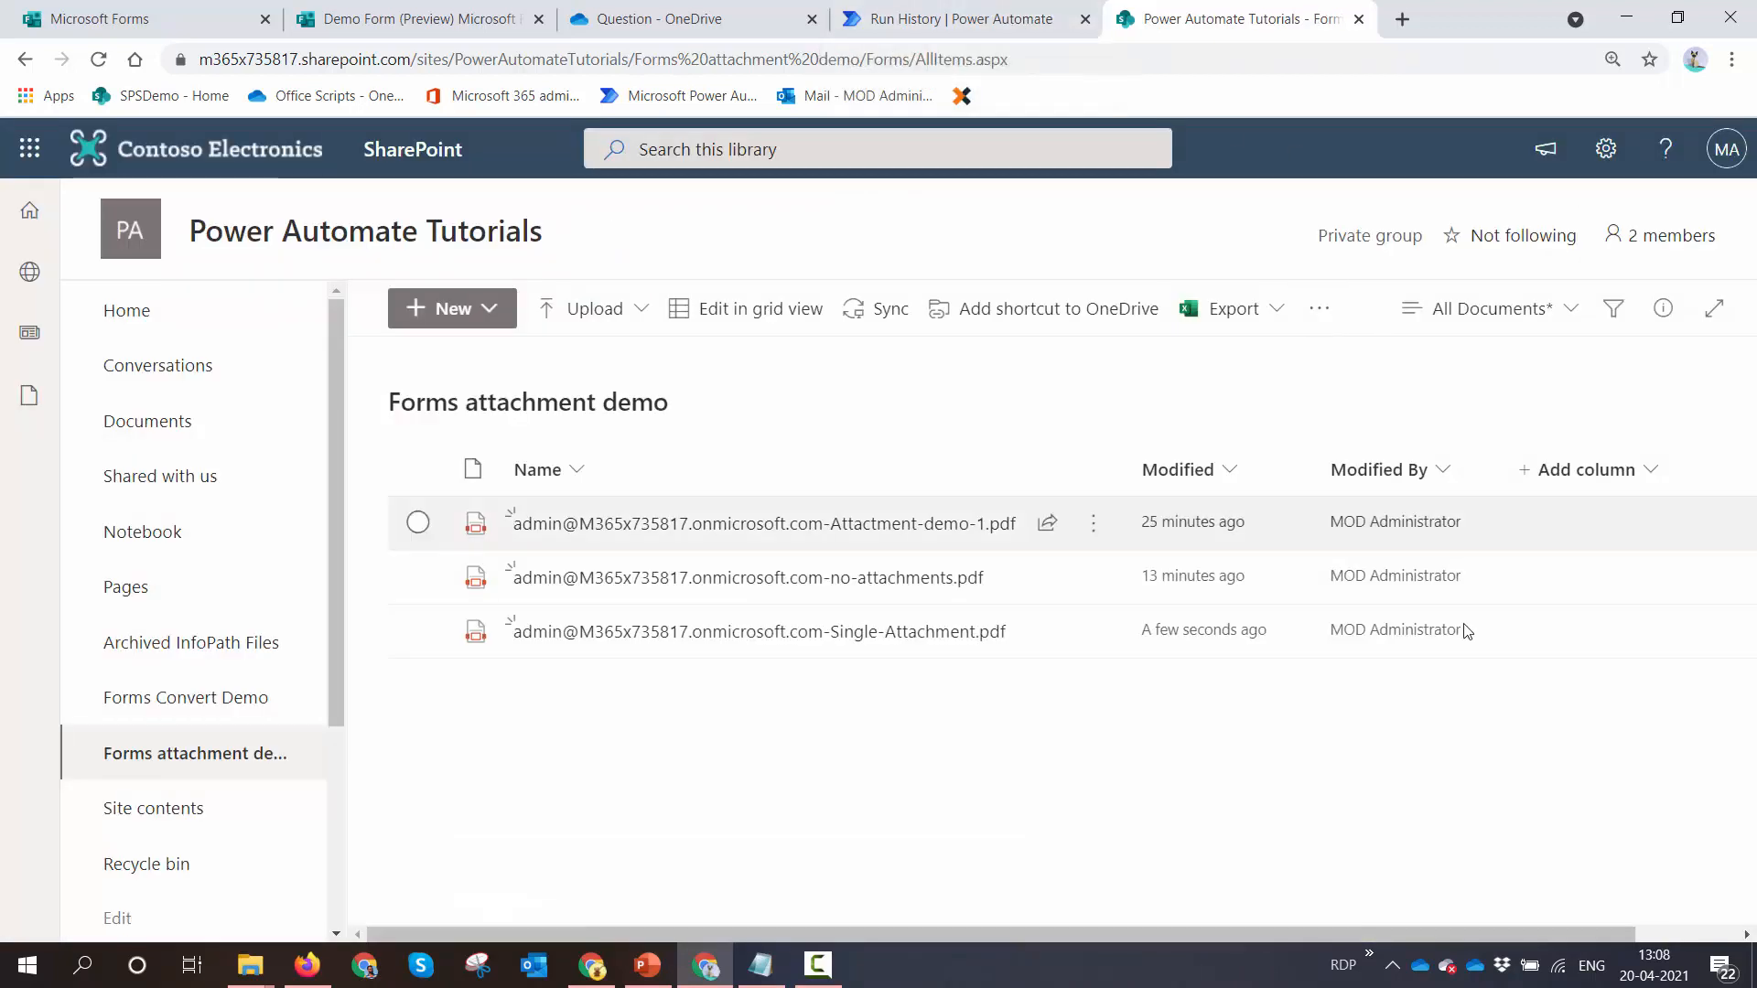
# Return to the flow's successful run history view
pyautogui.moveTo(942, 586)
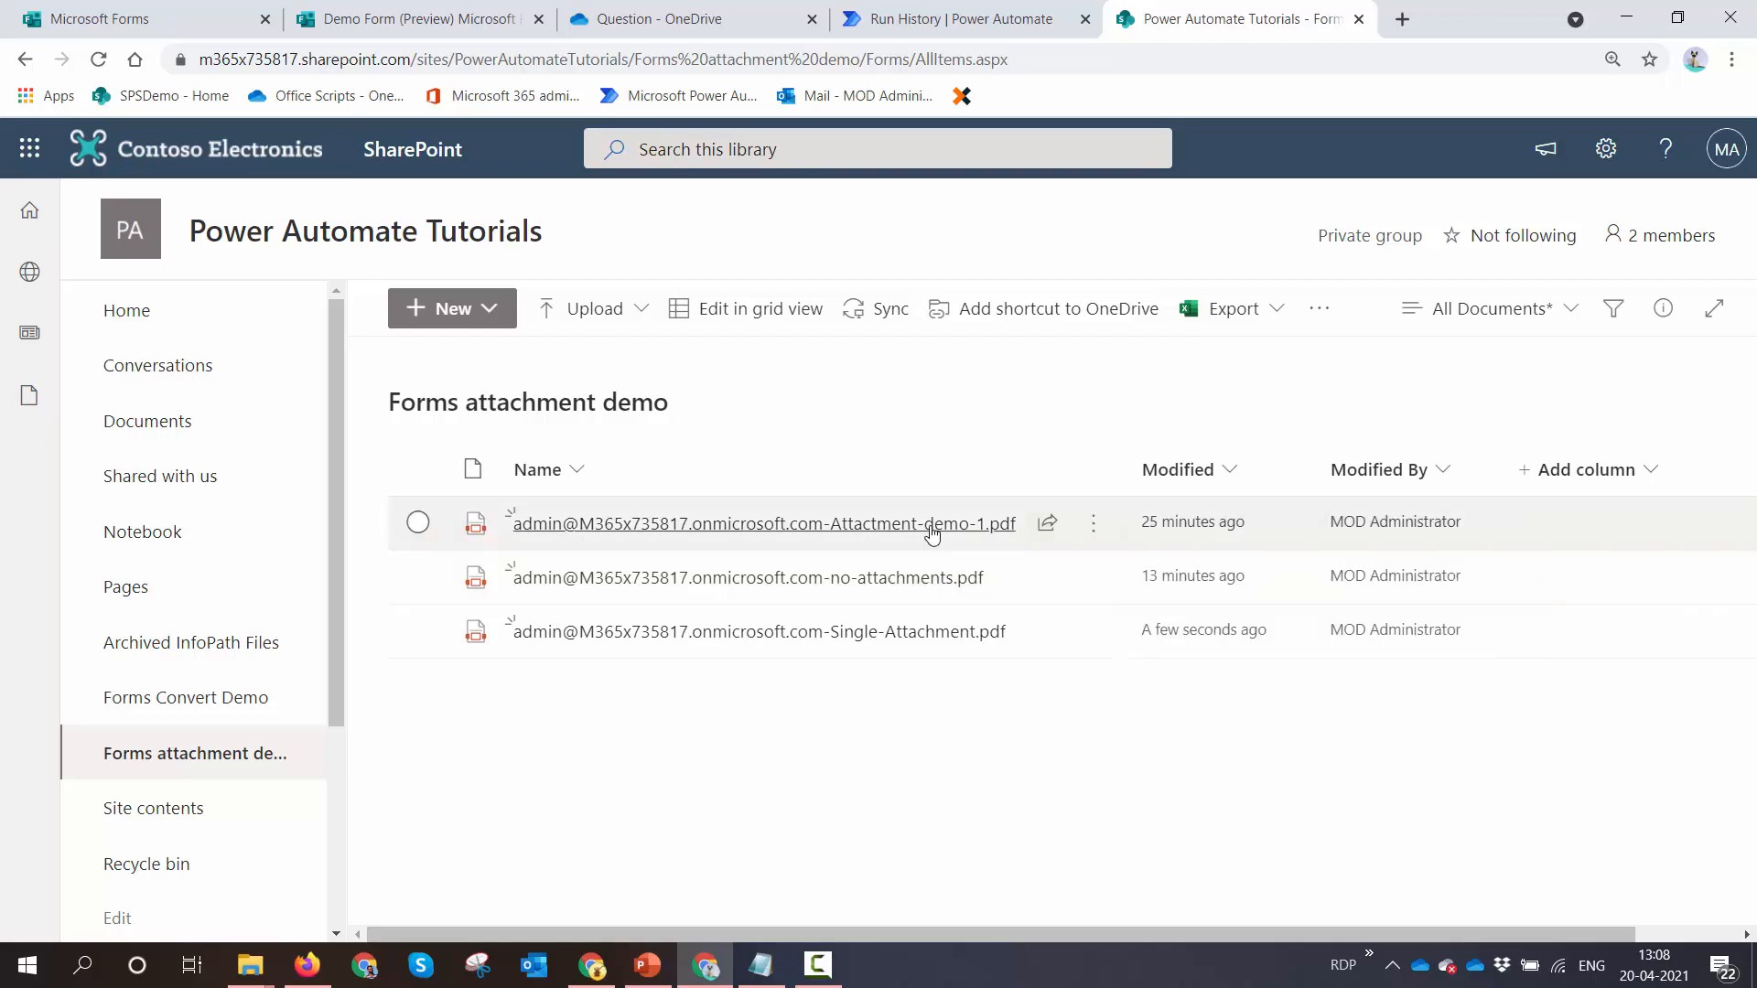
pyautogui.moveTo(948, 523)
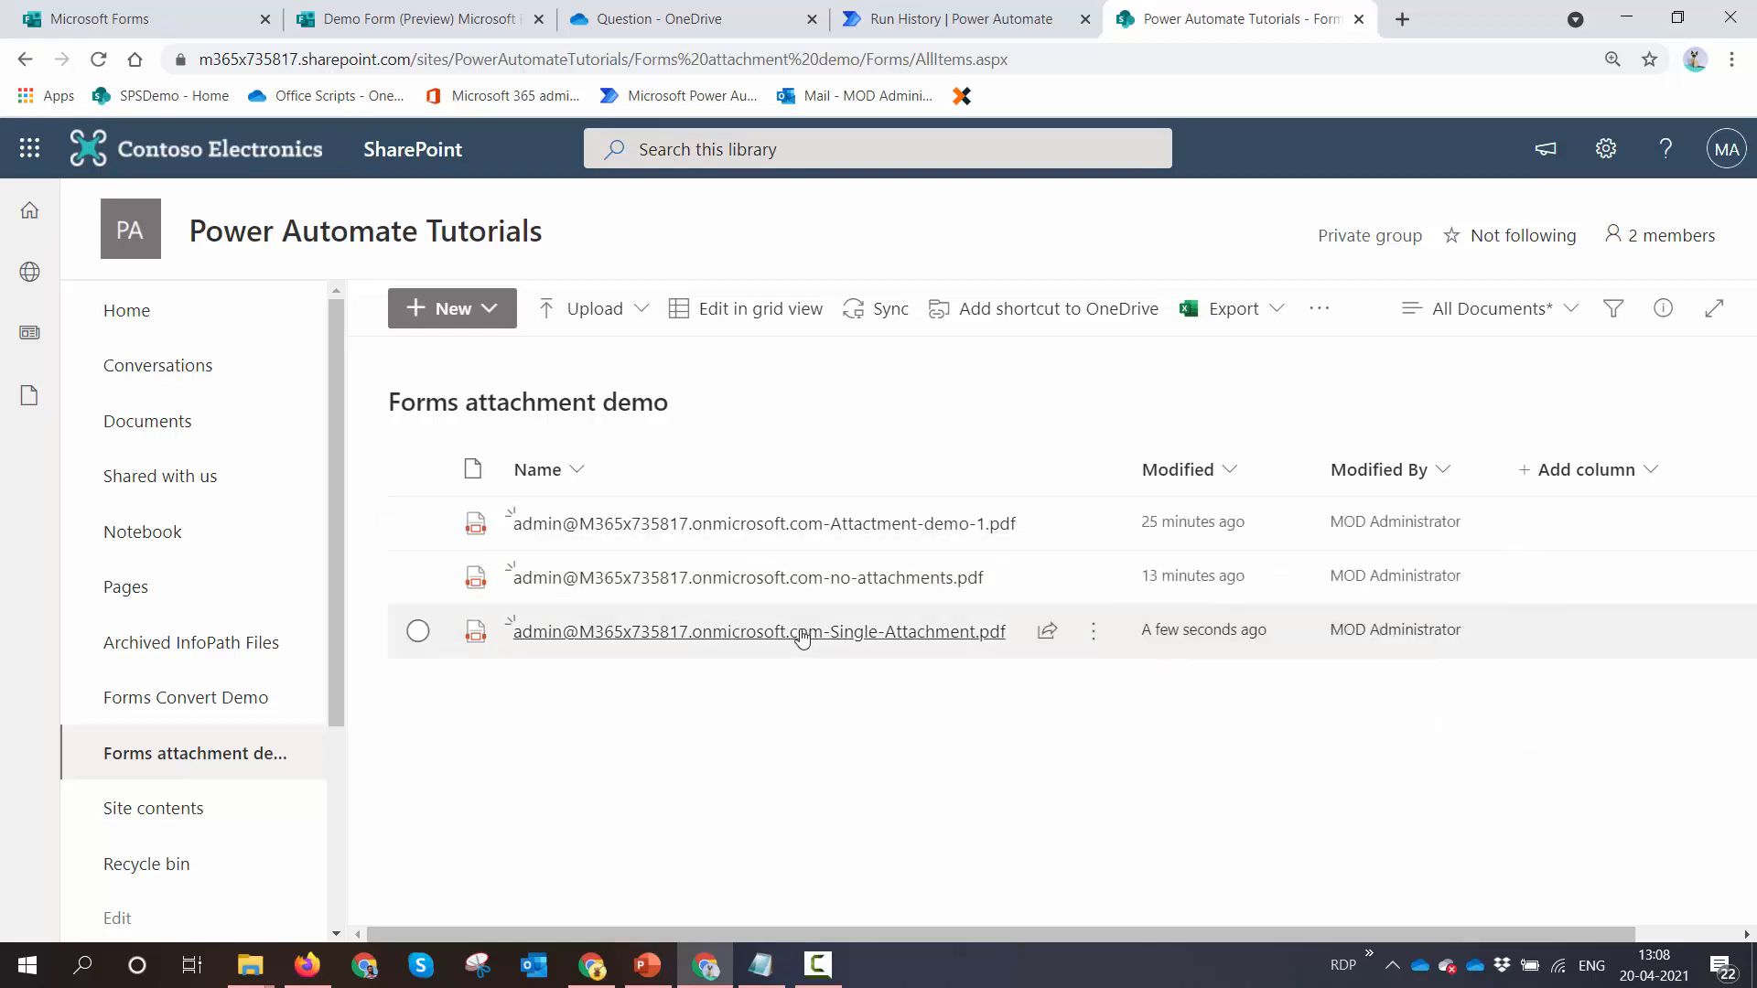
pyautogui.moveTo(876, 638)
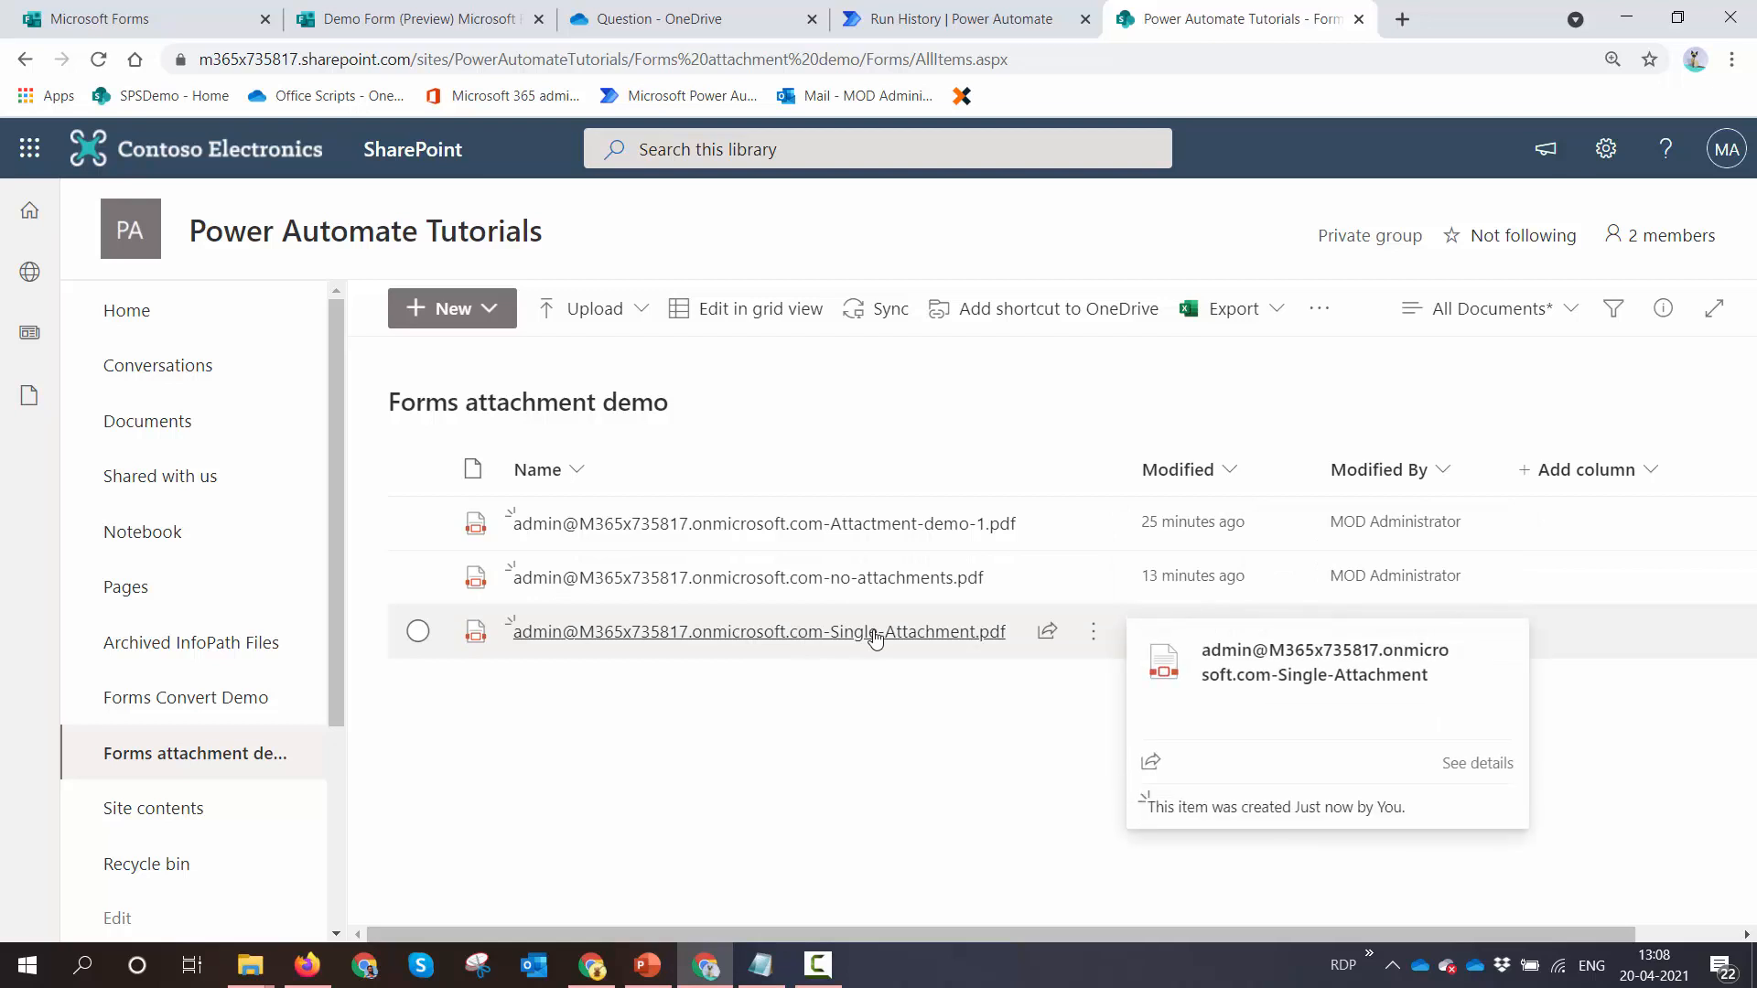
pyautogui.click(897, 16)
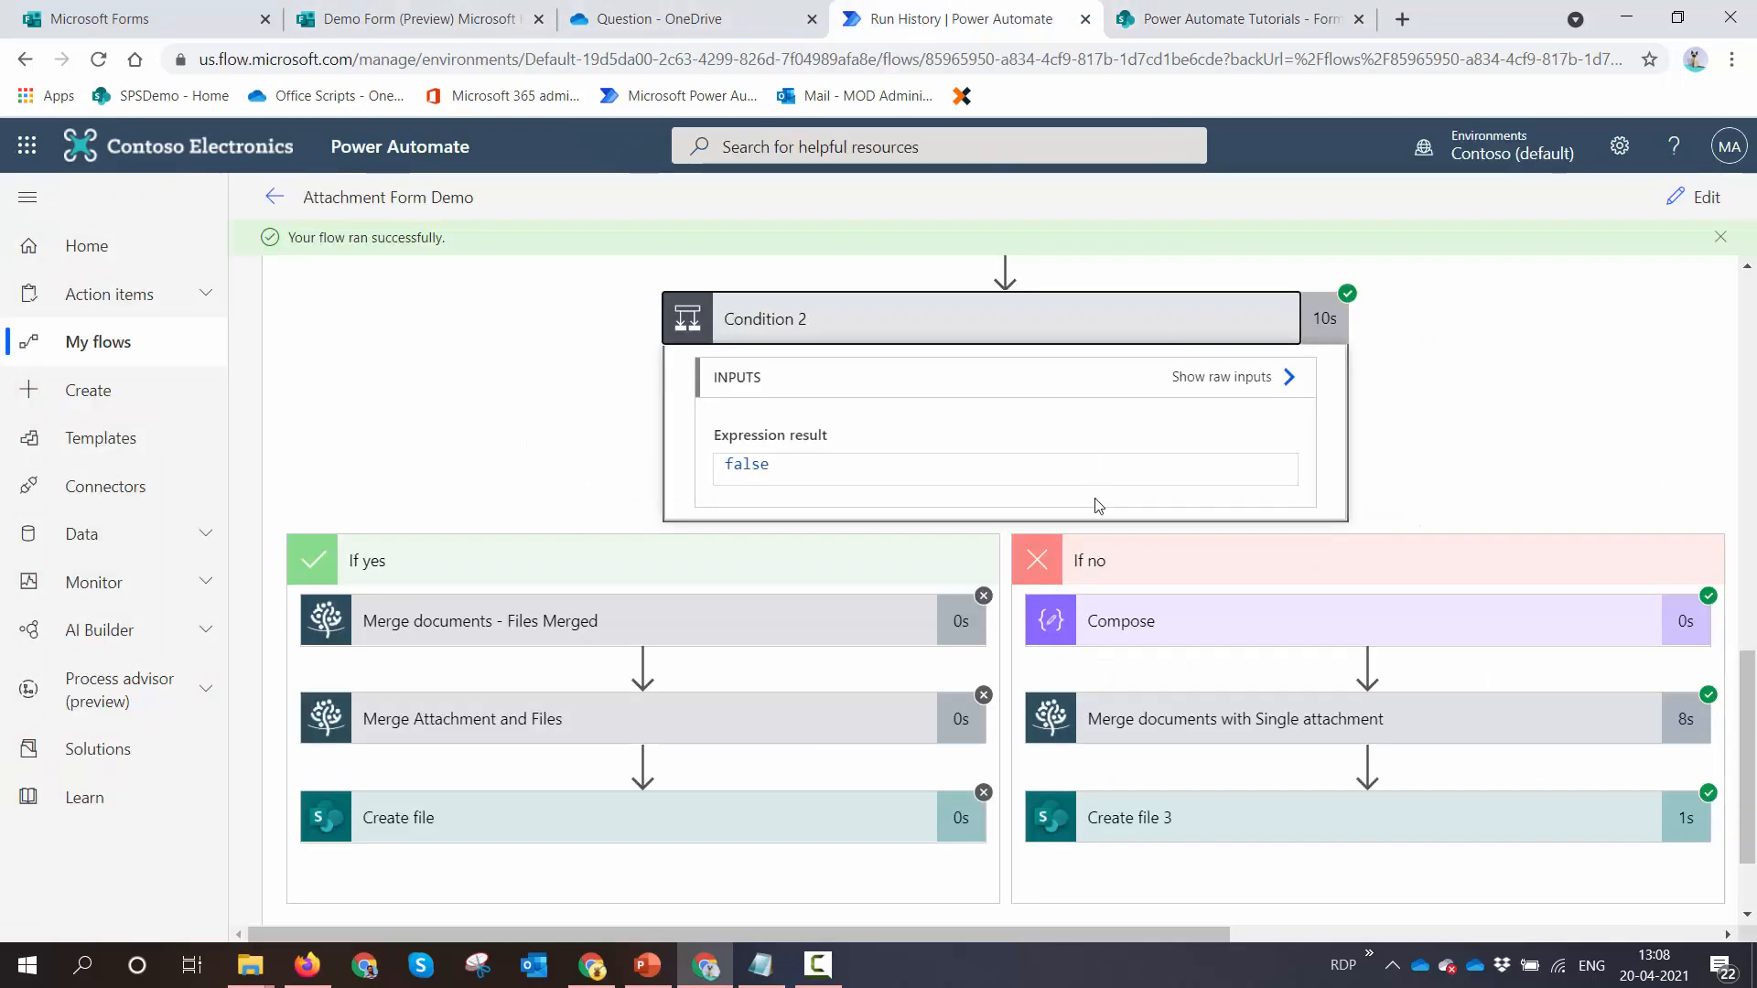
pyautogui.scroll(12, 1097, 506)
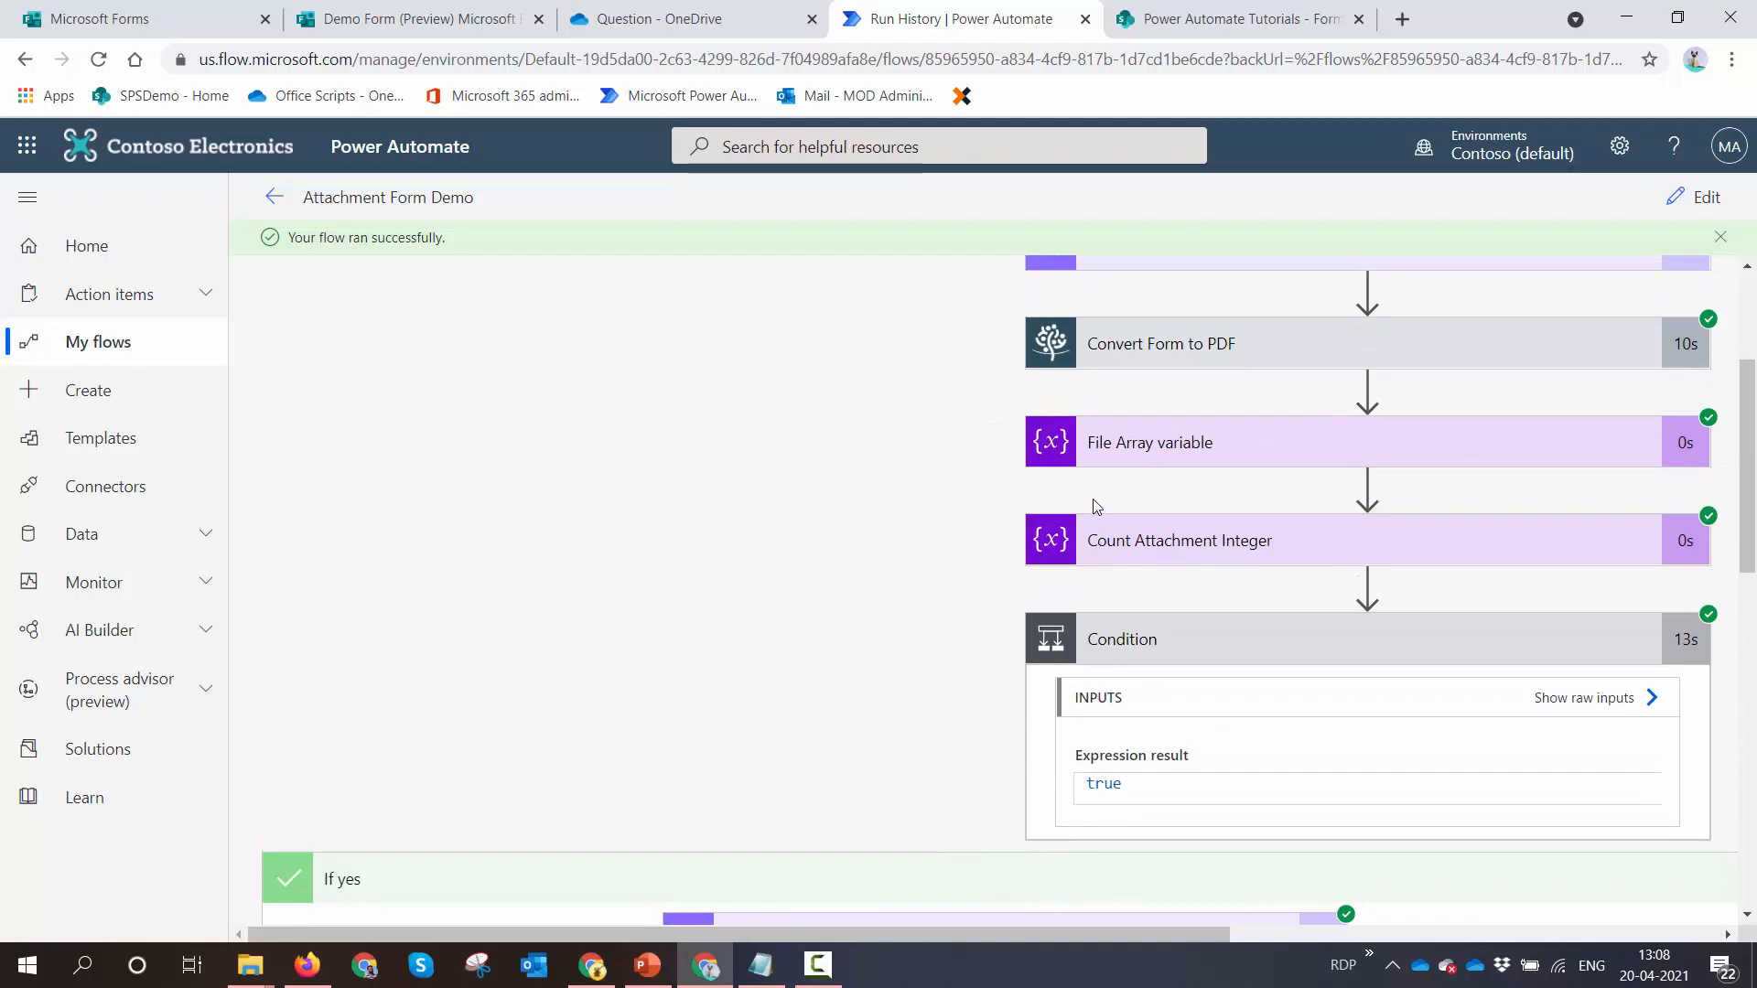
pyautogui.scroll(3, 1098, 506)
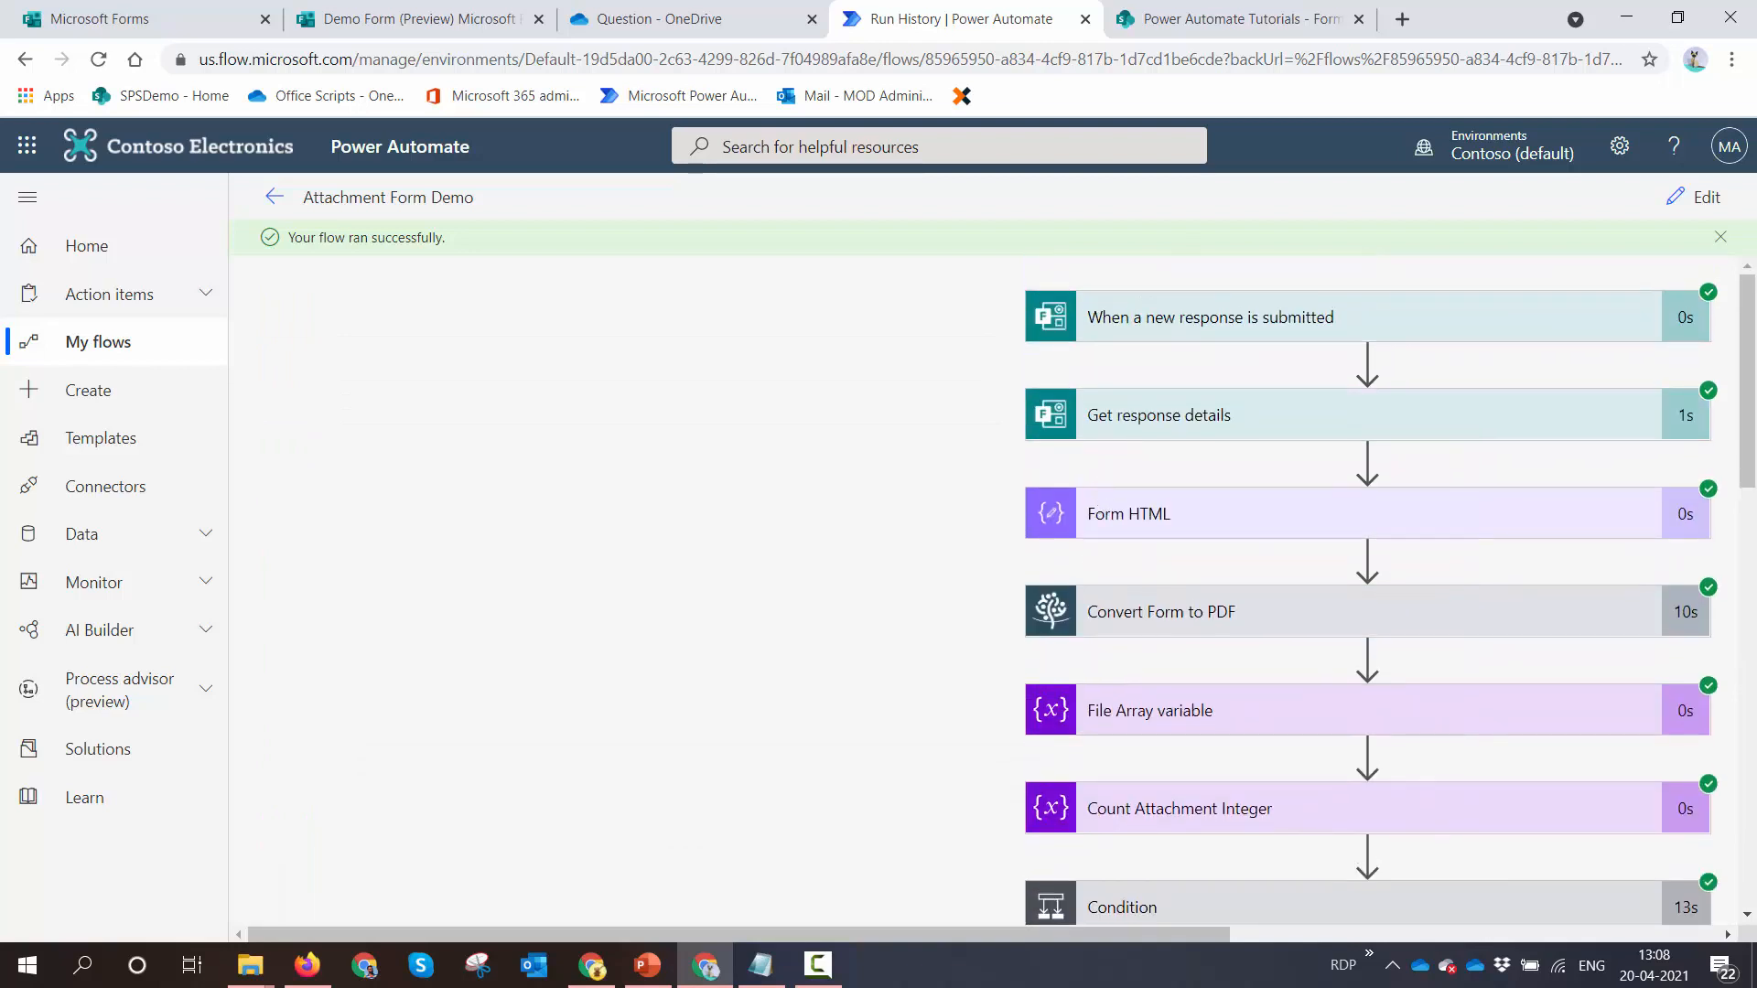